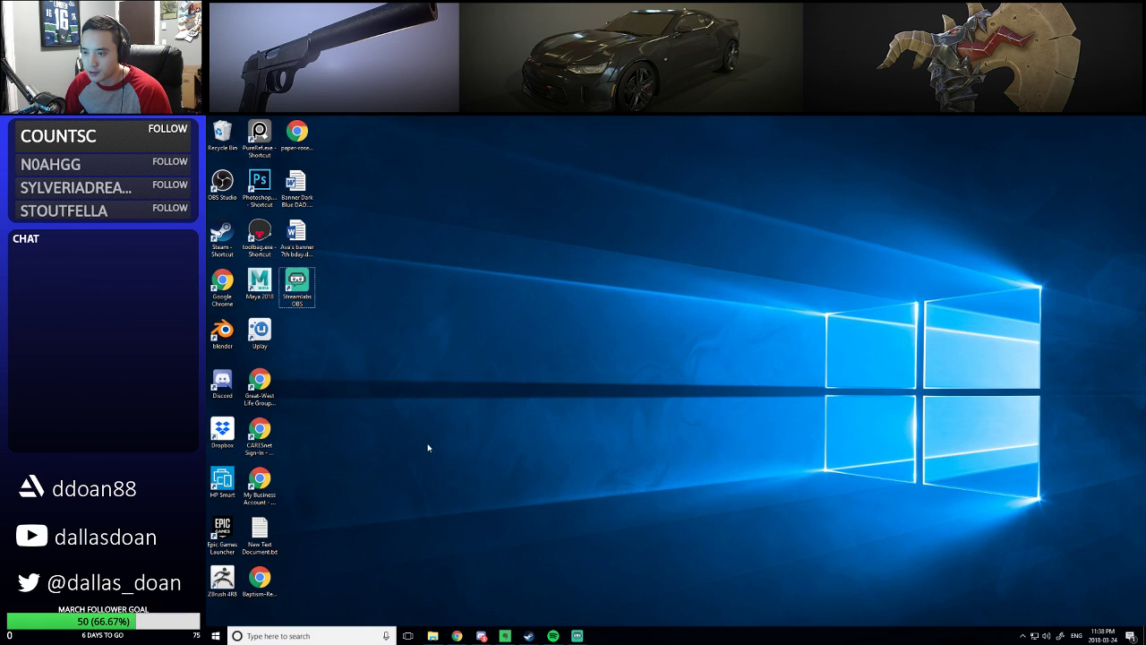
Launch Substance Painter and dismiss its welcome window
click(530, 636)
click(530, 637)
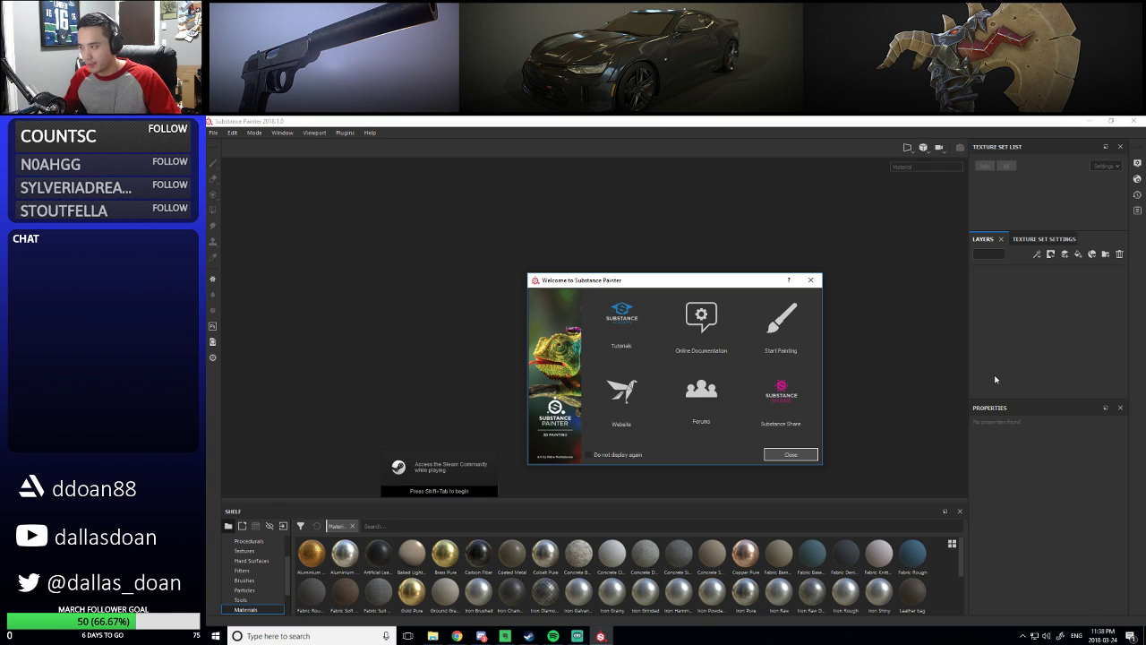
click(786, 457)
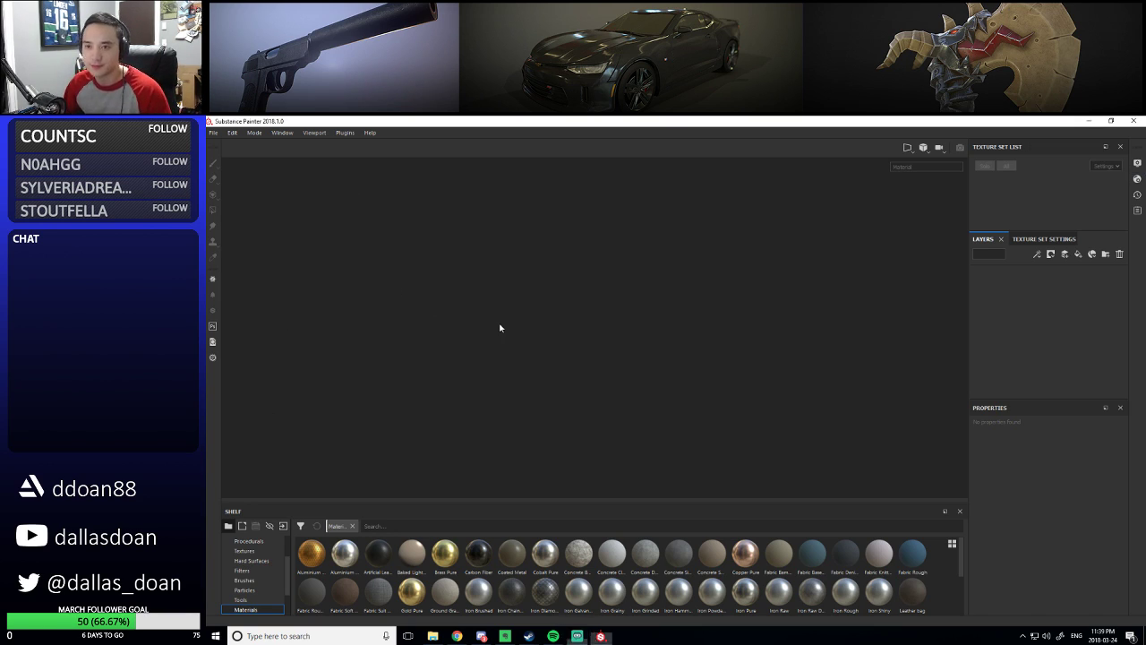
Open the recent project snes_controller.spp
click(212, 132)
click(487, 244)
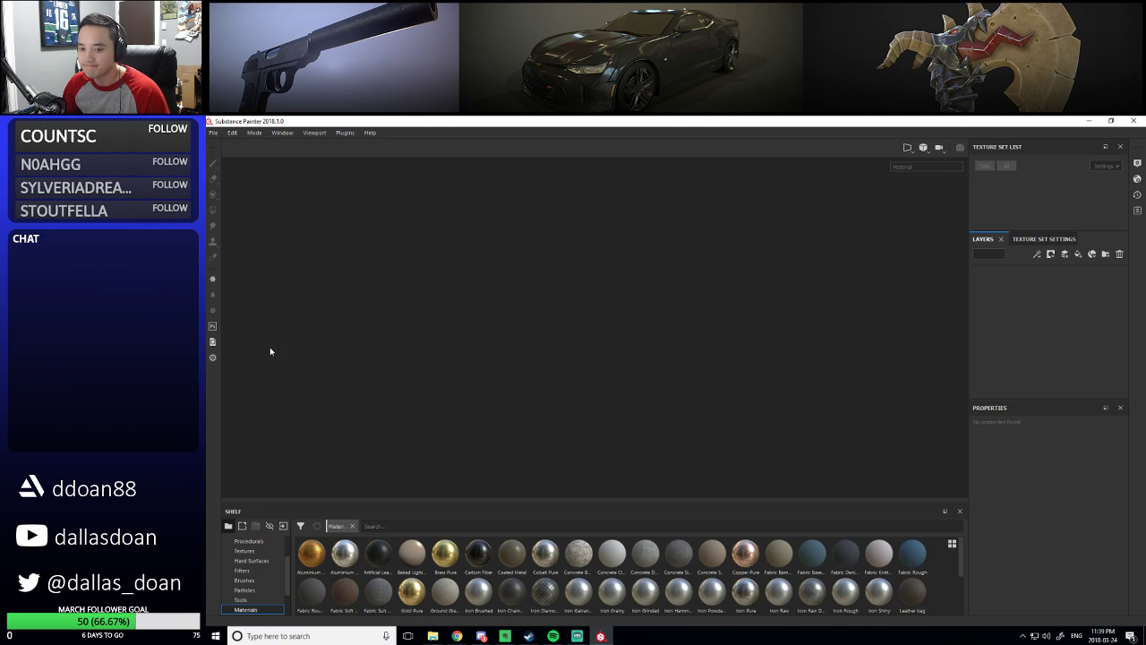
click(212, 133)
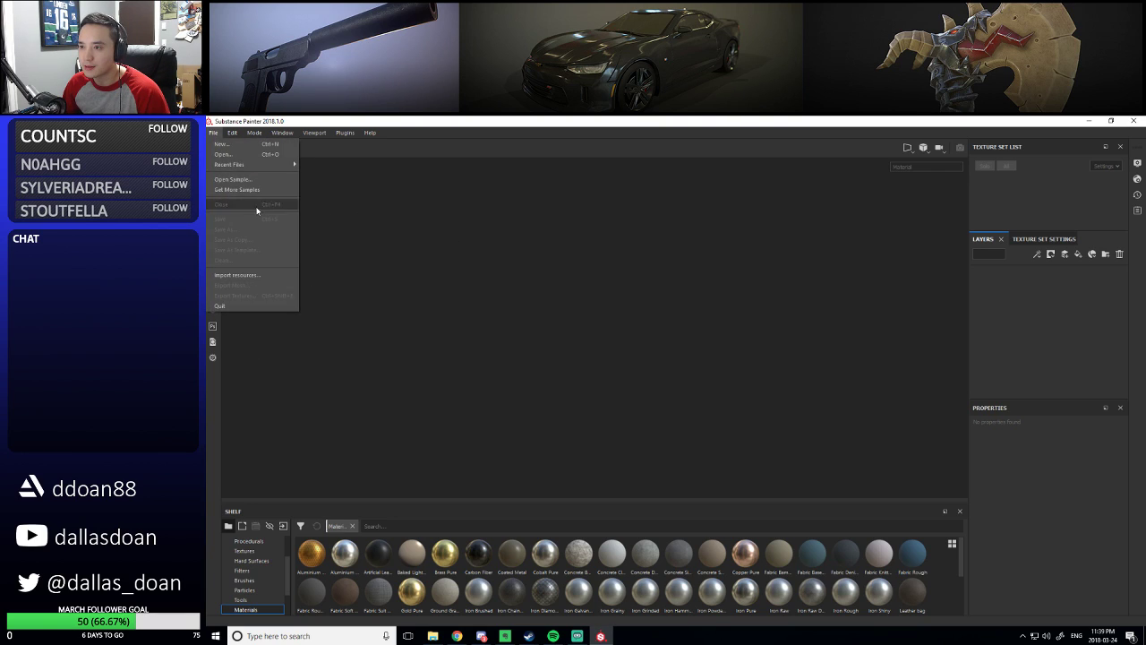
mouse_move(264, 167)
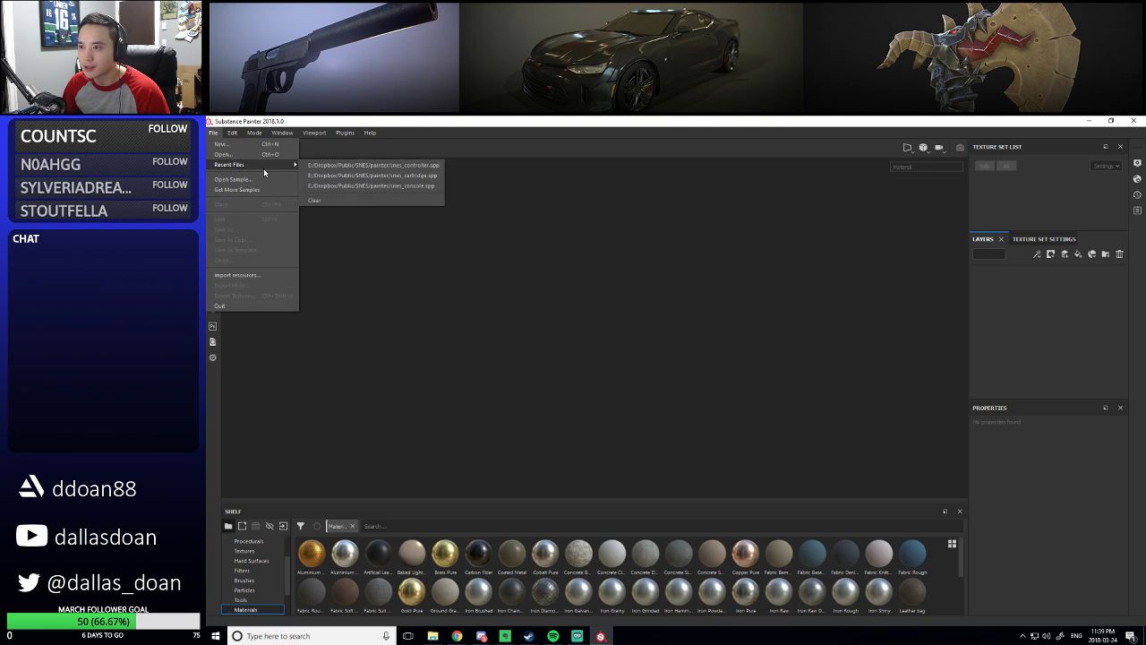
click(412, 166)
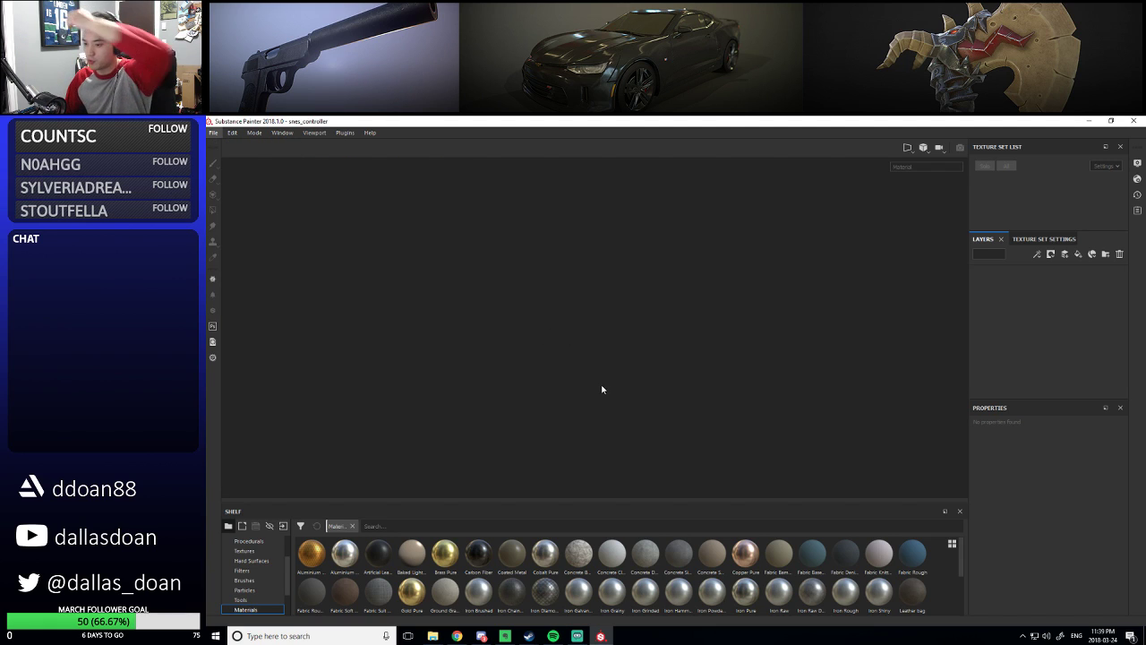
Inspect the controller model, face it from the front, and show the Alphas category in the shelf
mouse_move(755, 379)
alt+mouse_down()
mouse_move(757, 394)
mouse_move(776, 328)
mouse_move(757, 364)
mouse_move(784, 374)
mouse_move(821, 430)
mouse_move(827, 320)
mouse_move(868, 333)
mouse_move(662, 369)
mouse_move(768, 338)
mouse_move(716, 360)
alt+mouse_up()
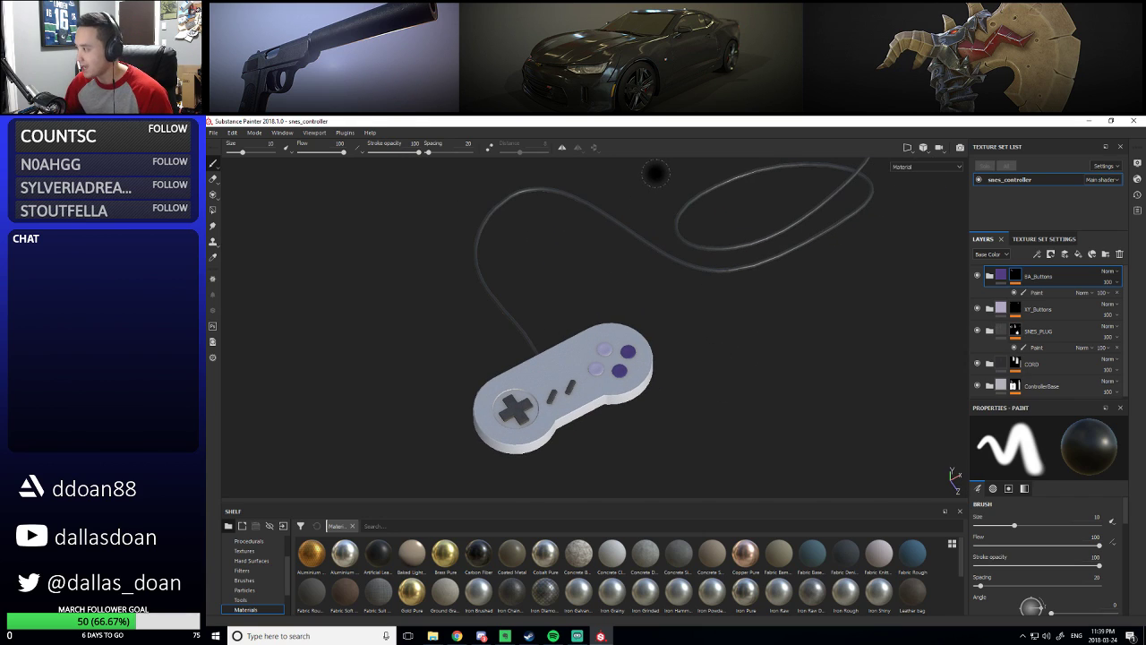
alt+middle_drag(694, 313, 675, 282)
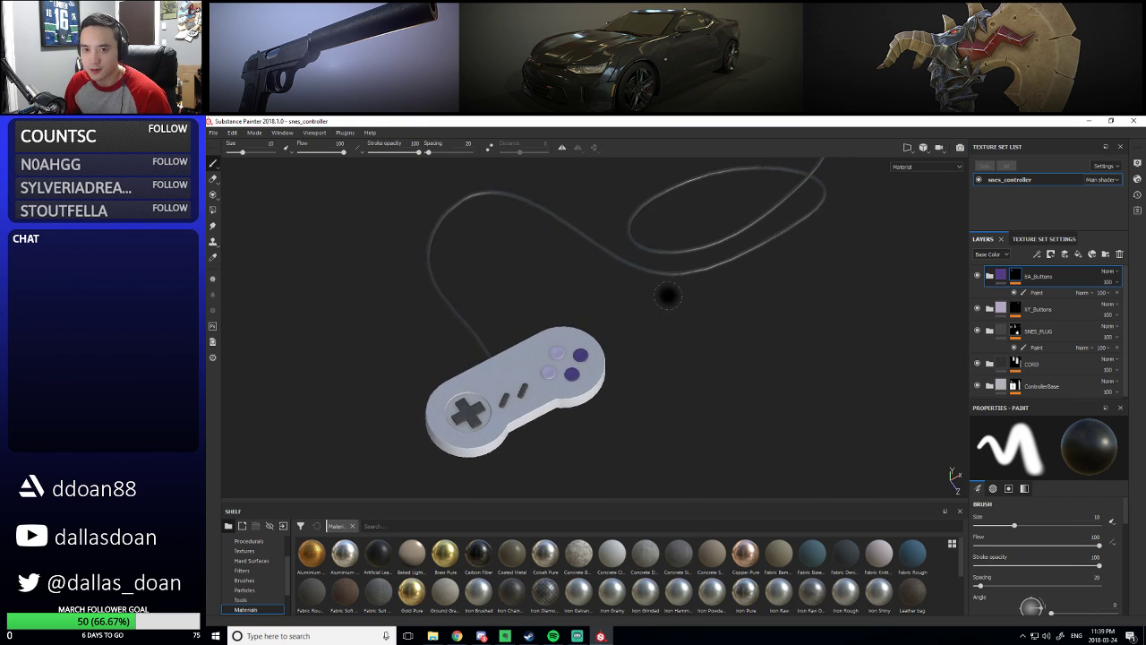
alt+drag(609, 292, 579, 218)
alt+drag(445, 185, 639, 299)
alt+middle_drag(640, 299, 655, 330)
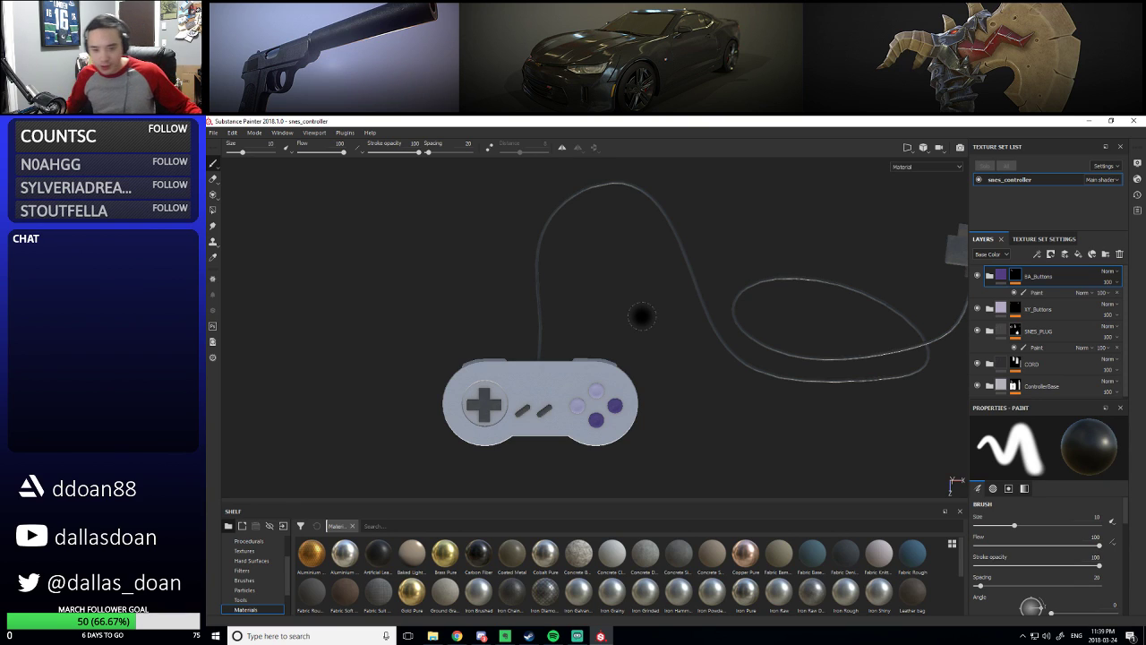
middle_drag(601, 338, 439, 489)
scroll(246, 565, up, 3)
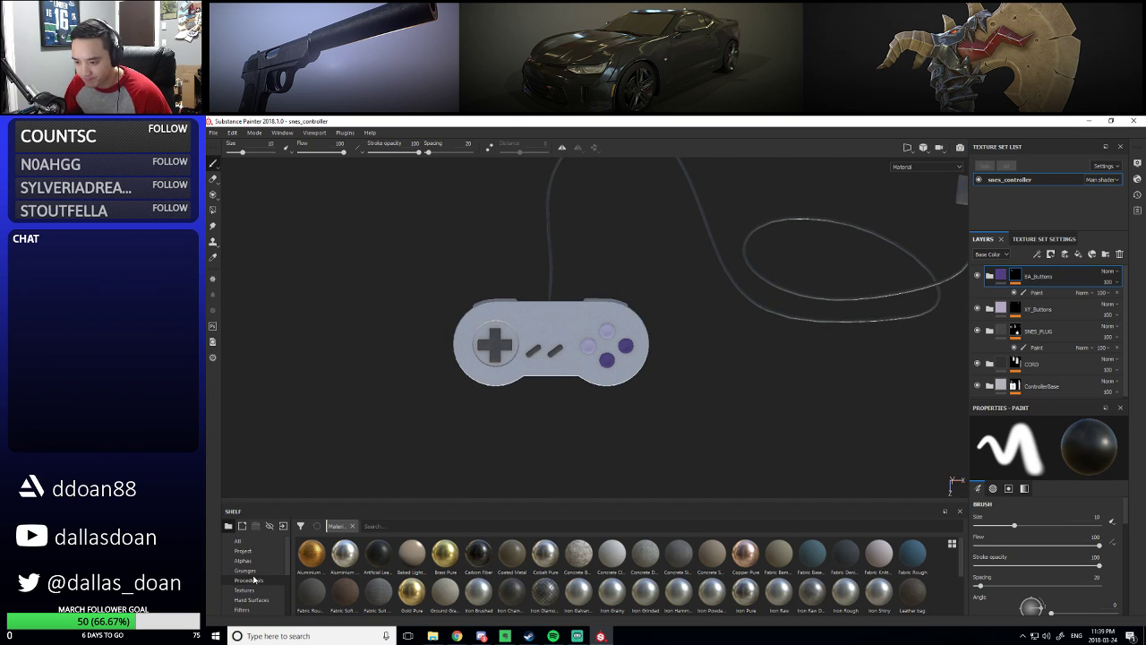
click(242, 561)
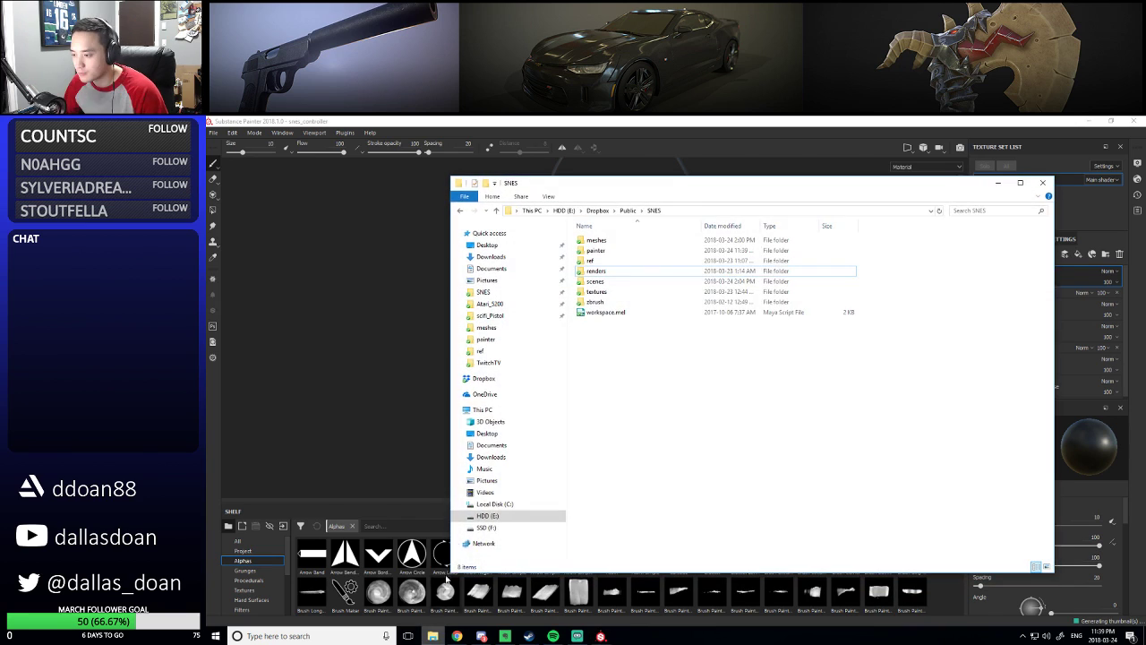
Switch to File Explorer, browse to Public > Zbrush_STUFF > BaseShapes, and select Base05.png
key(alt+Tab)
click(628, 211)
scroll(627, 377, down, 15)
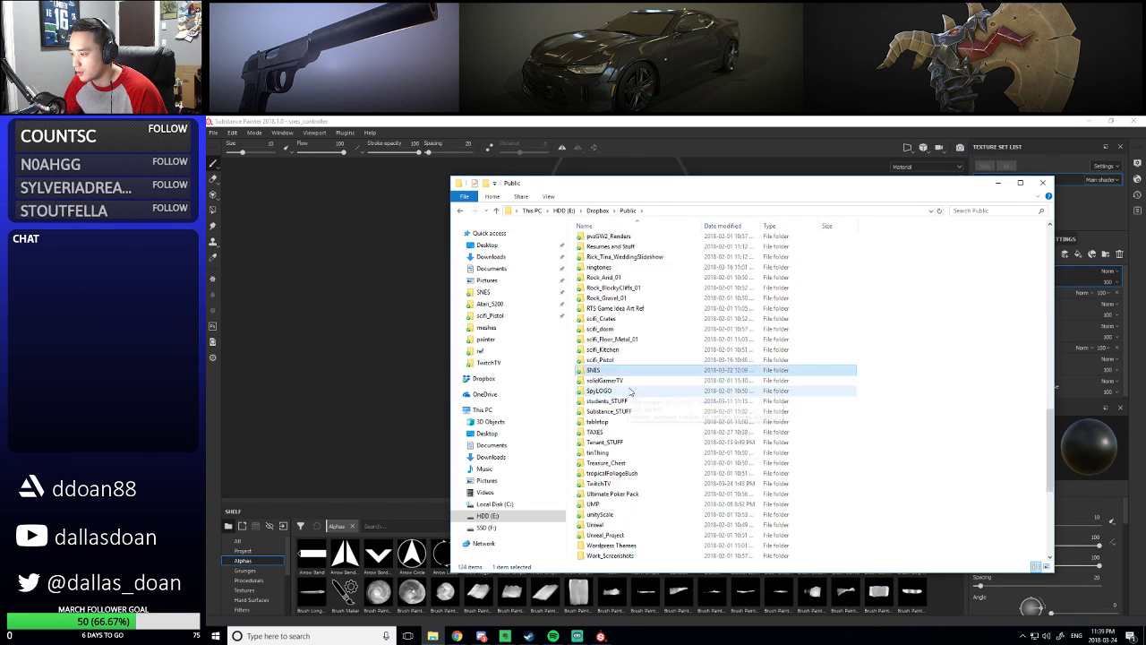
key(Return)
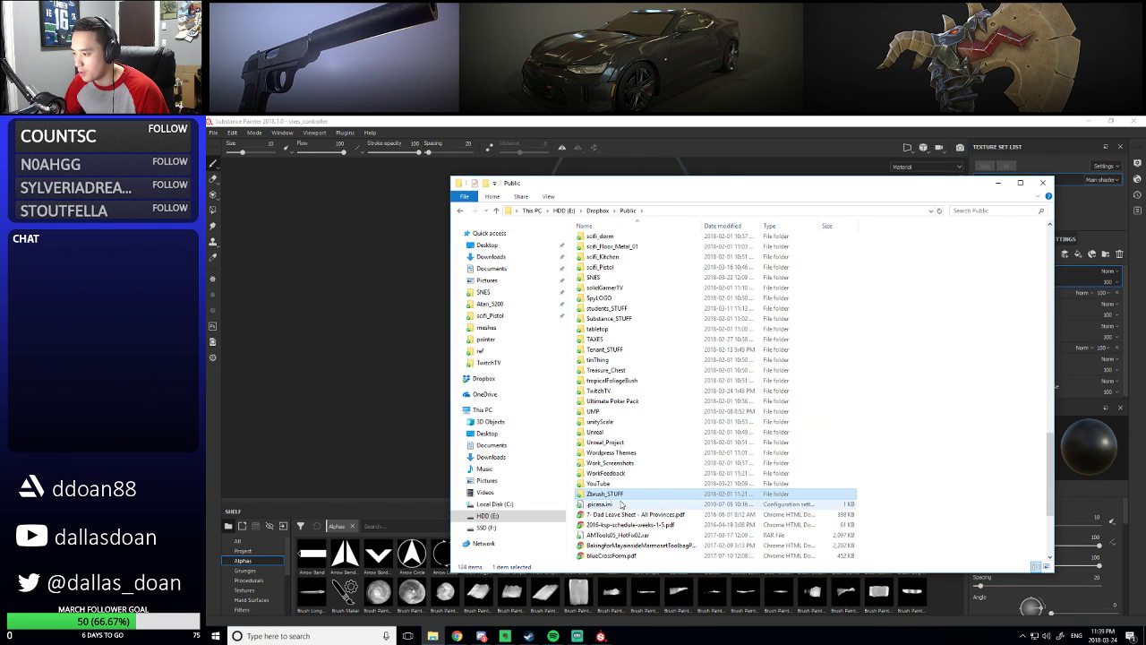
click(623, 253)
double_click(623, 253)
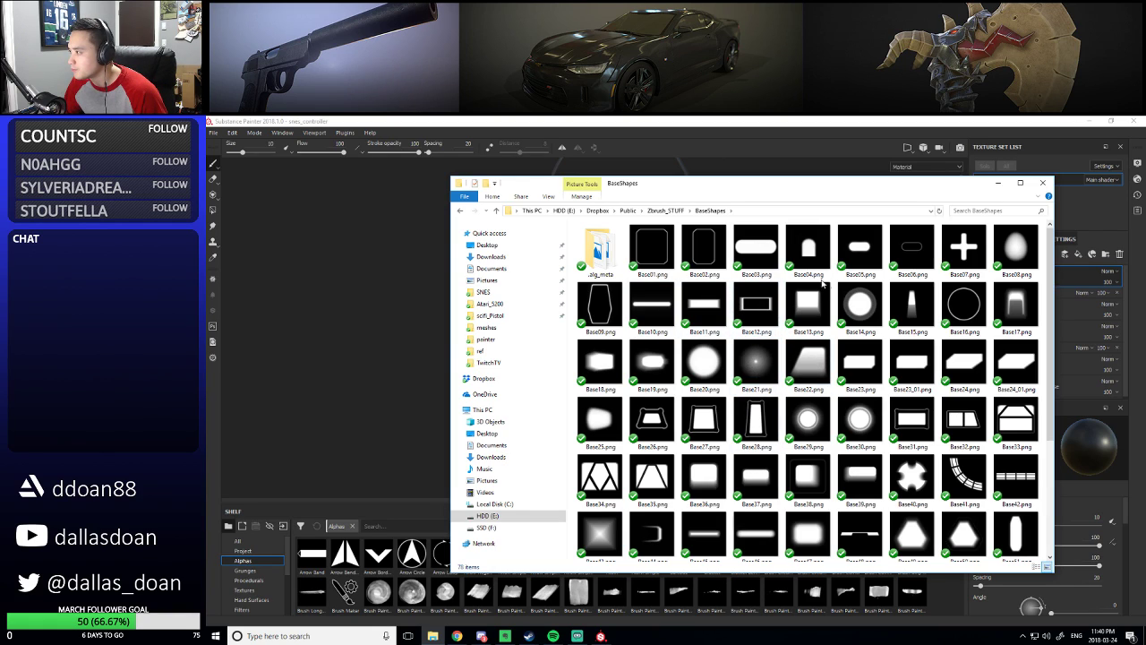
click(860, 252)
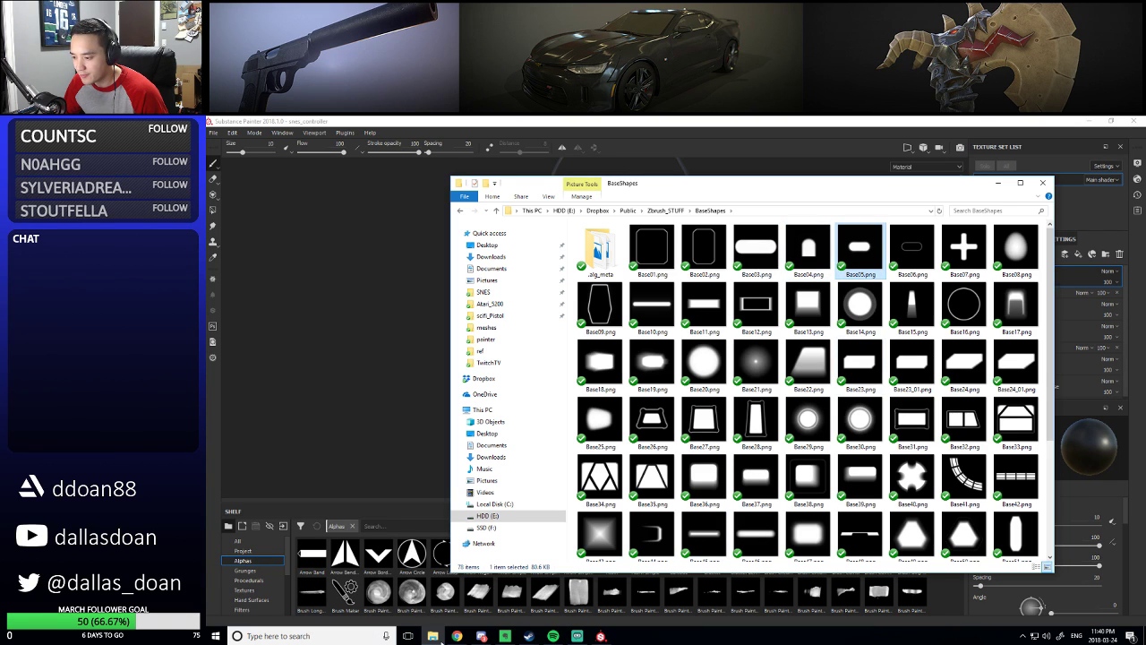
Open a second File Explorer window at the Dropbox folder, positioned so the BaseShapes window stays partly visible
click(433, 637)
click(433, 637)
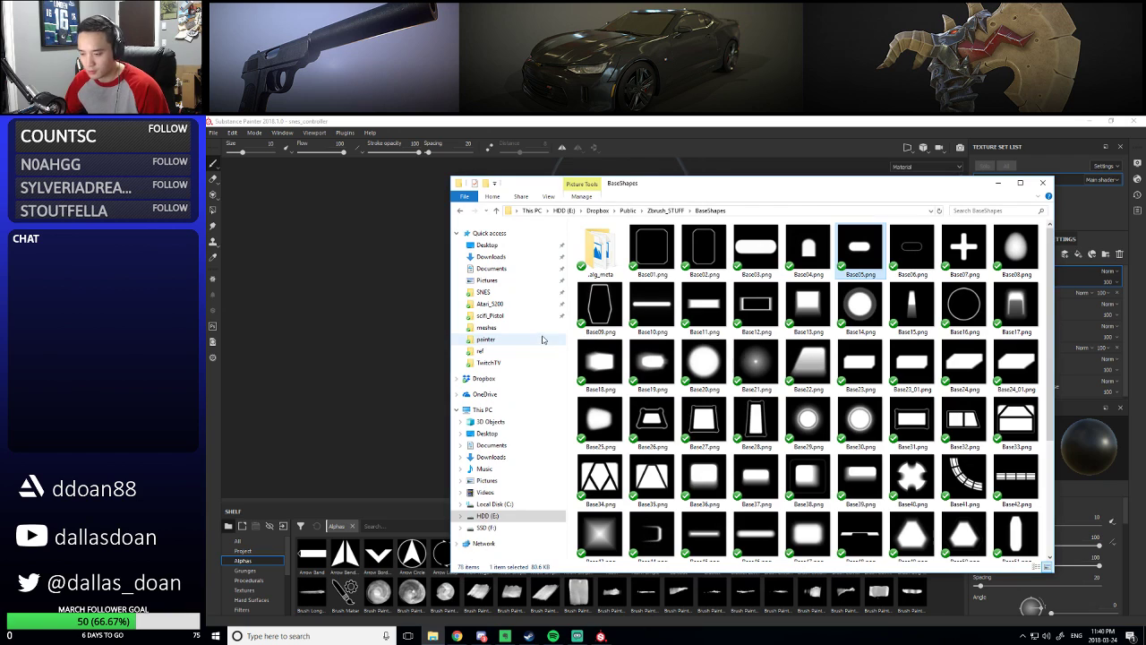
key(super+e)
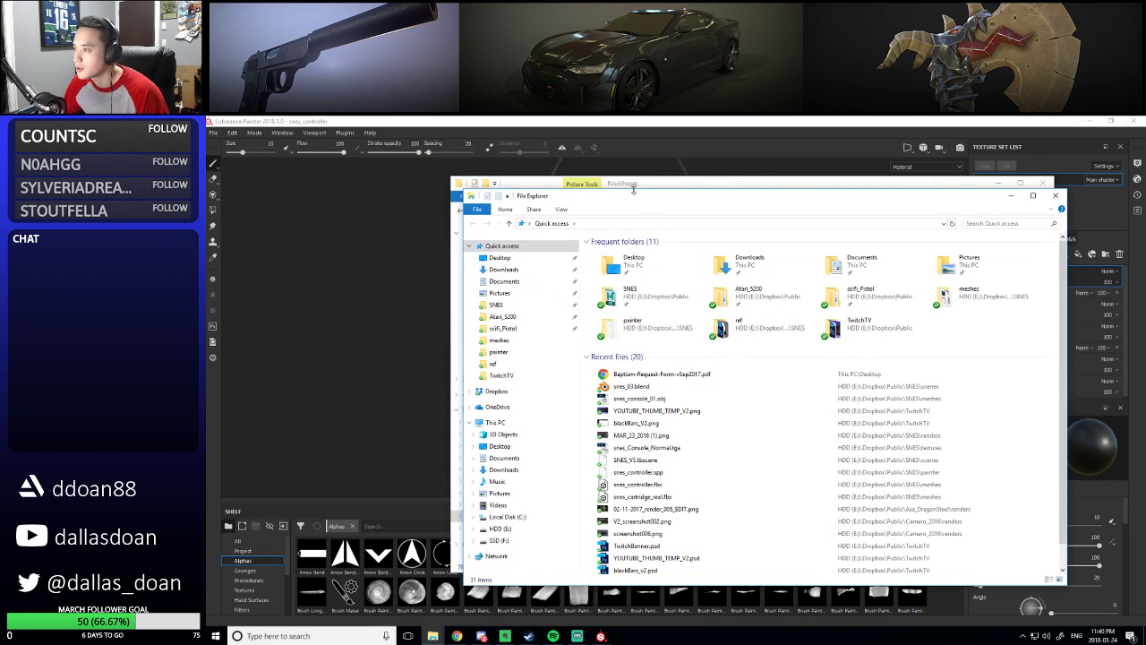
drag(727, 199, 733, 213)
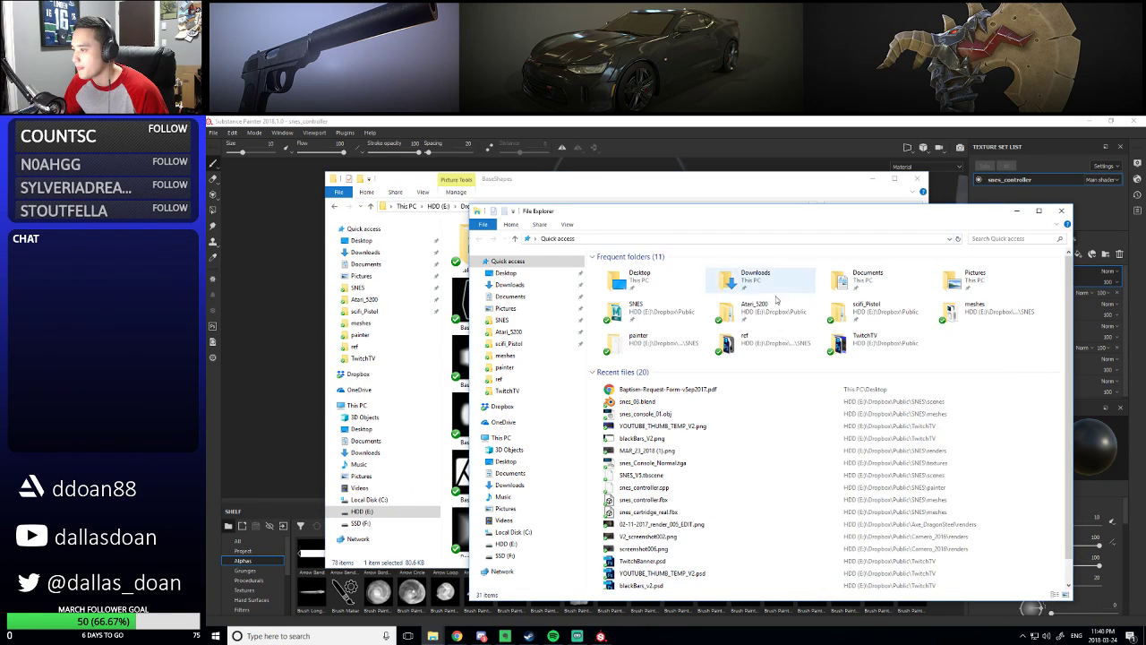
click(503, 406)
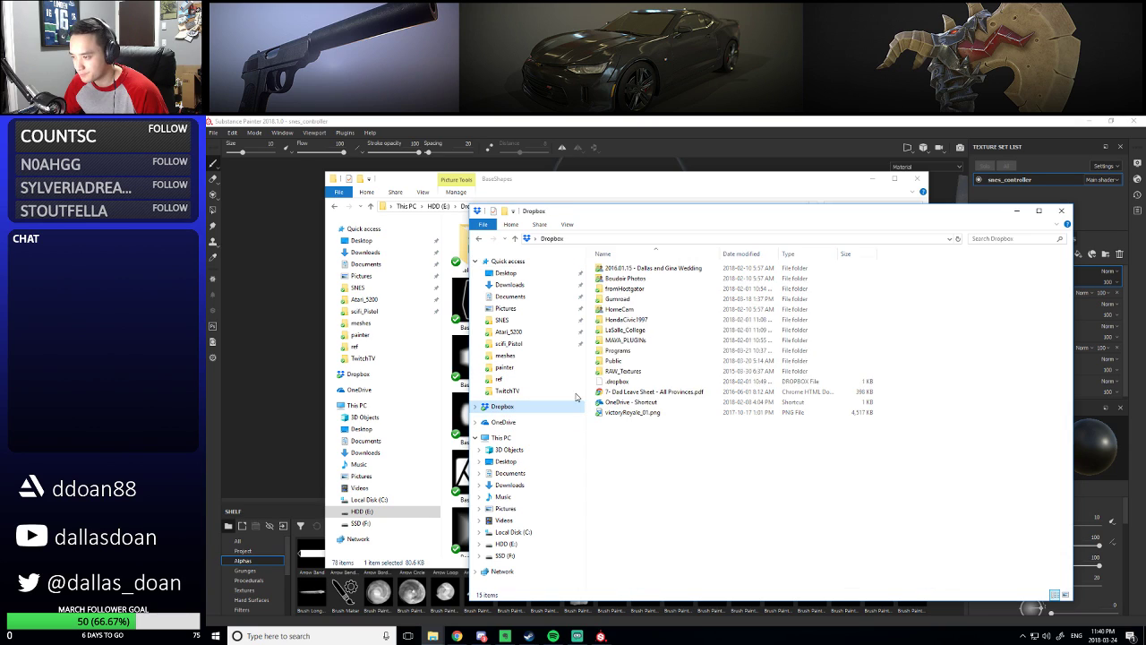
drag(682, 213, 708, 213)
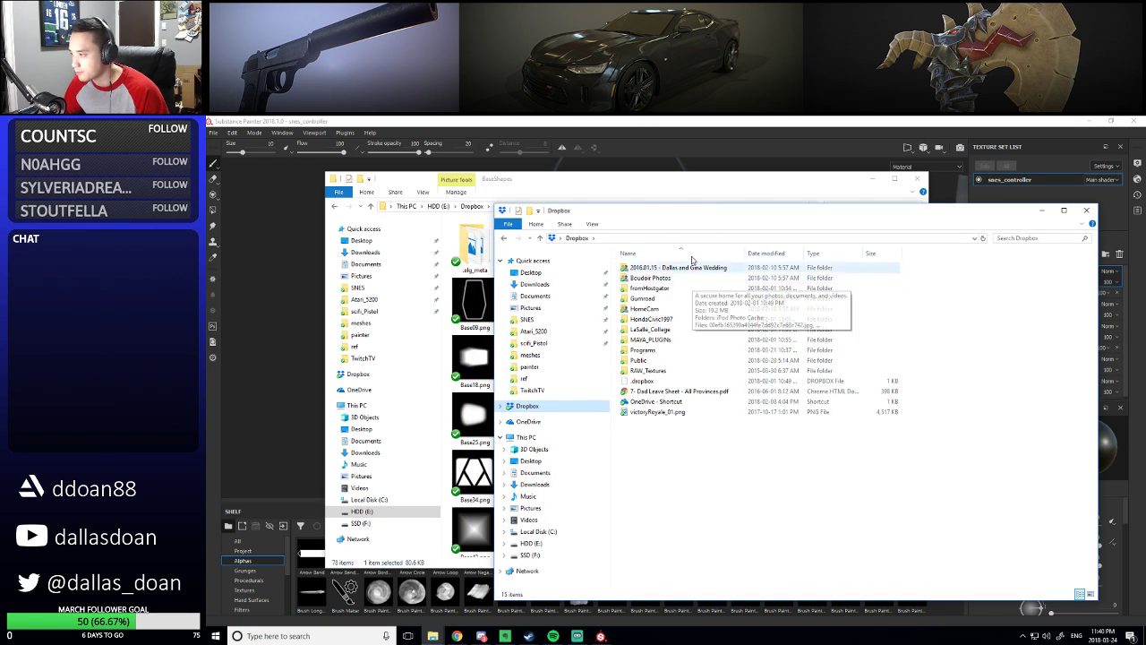
Open the SNES.pur reference board from Public > SNES > ref, and minimize that folder window
click(684, 361)
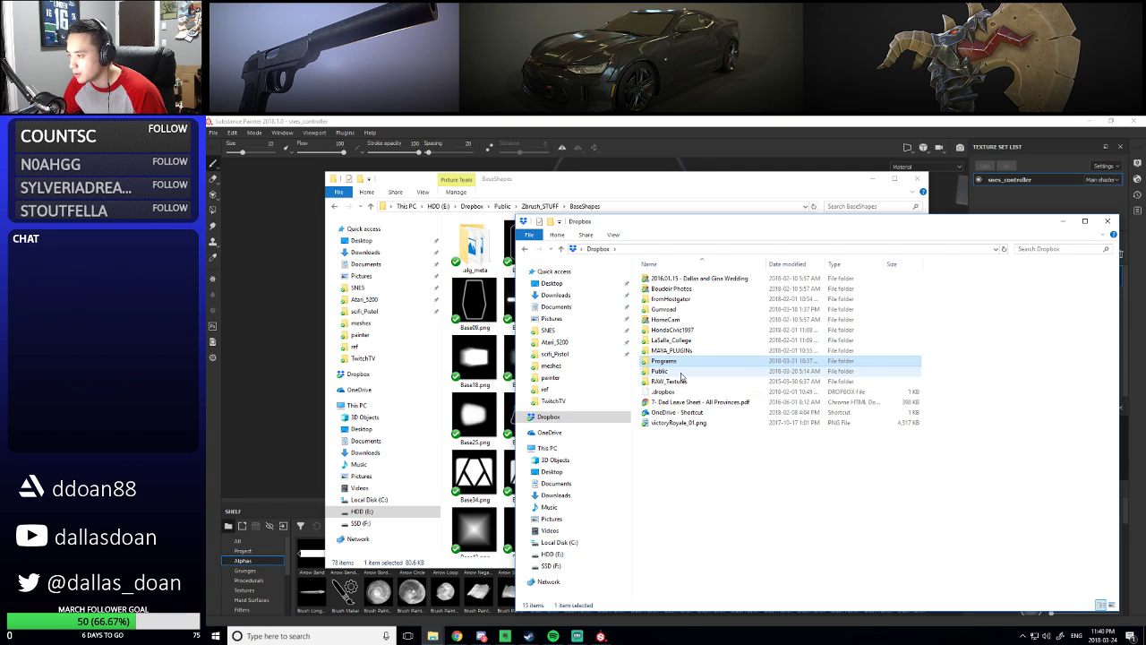
double_click(681, 377)
scroll(687, 330, down, 10)
click(688, 330)
double_click(688, 330)
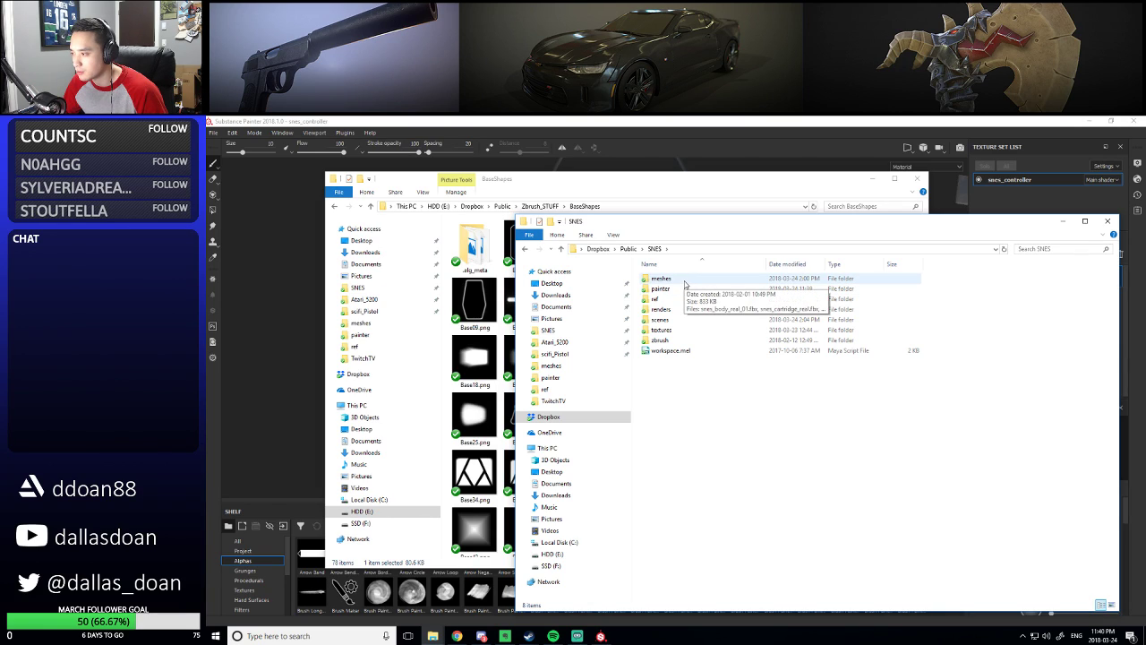
double_click(686, 299)
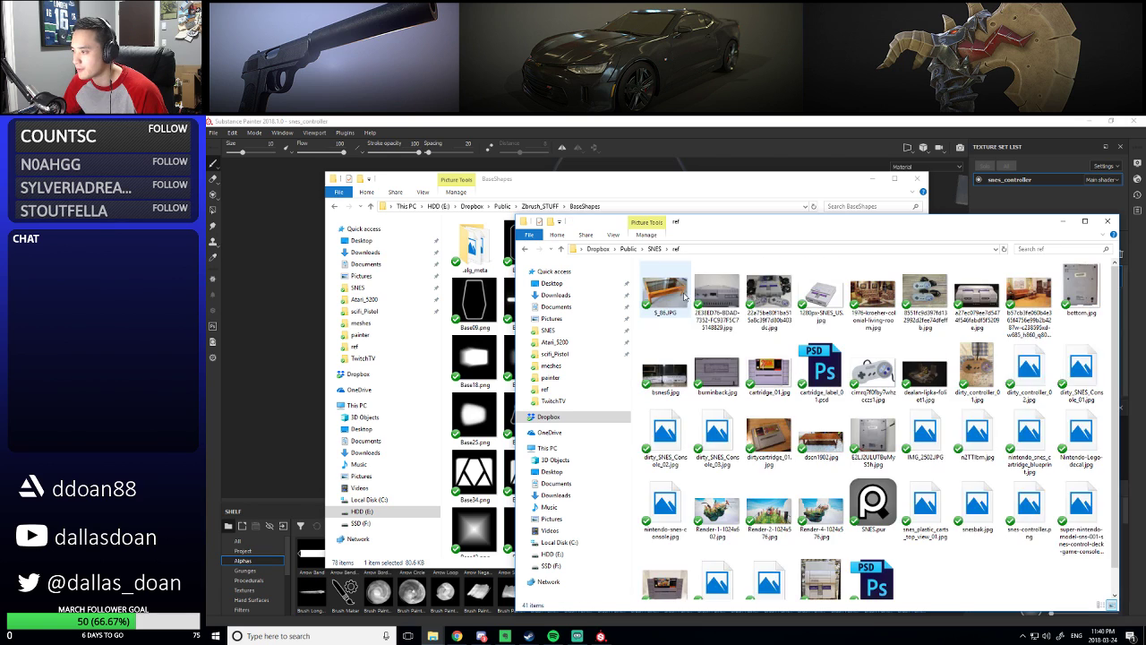
scroll(845, 418, down, 1)
double_click(874, 475)
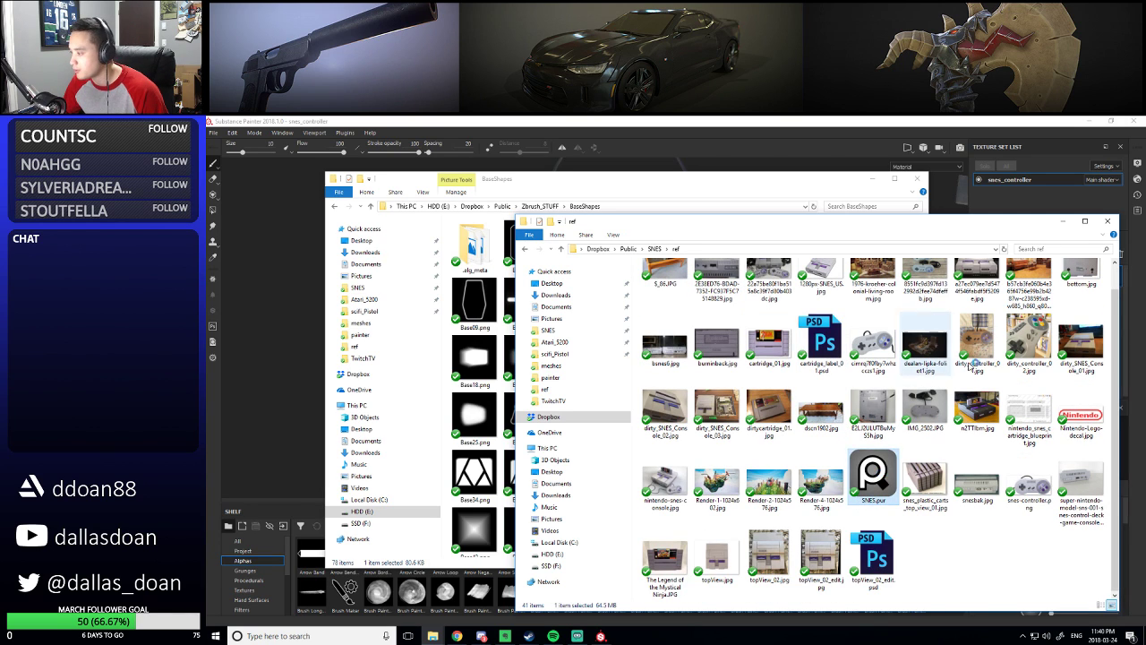
click(1064, 223)
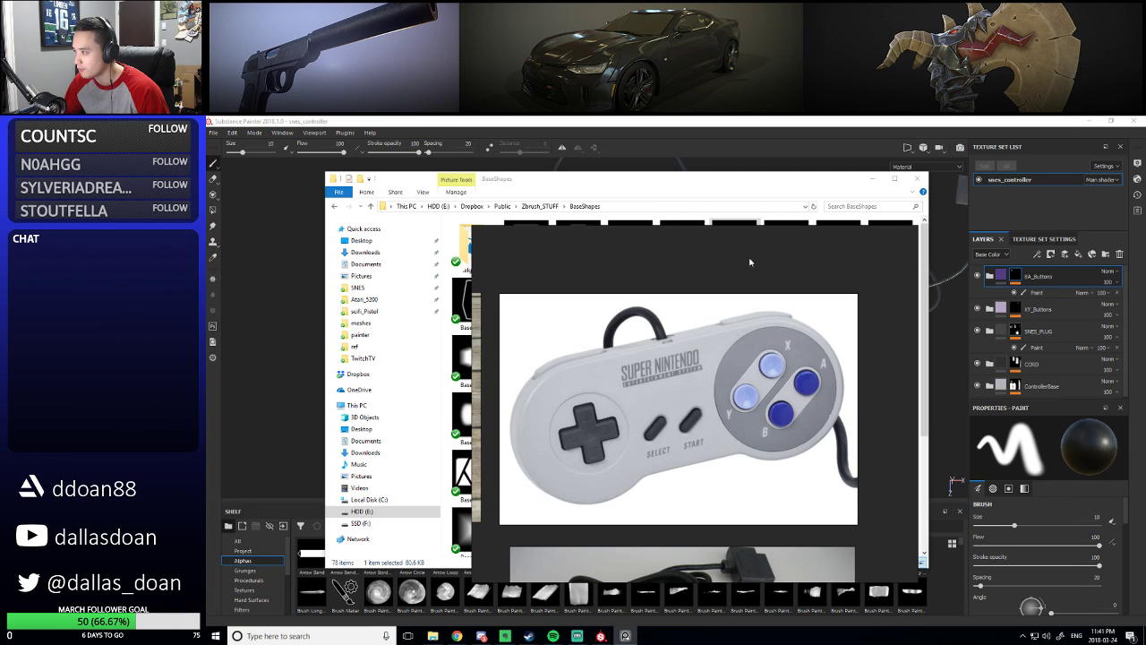
key(Escape)
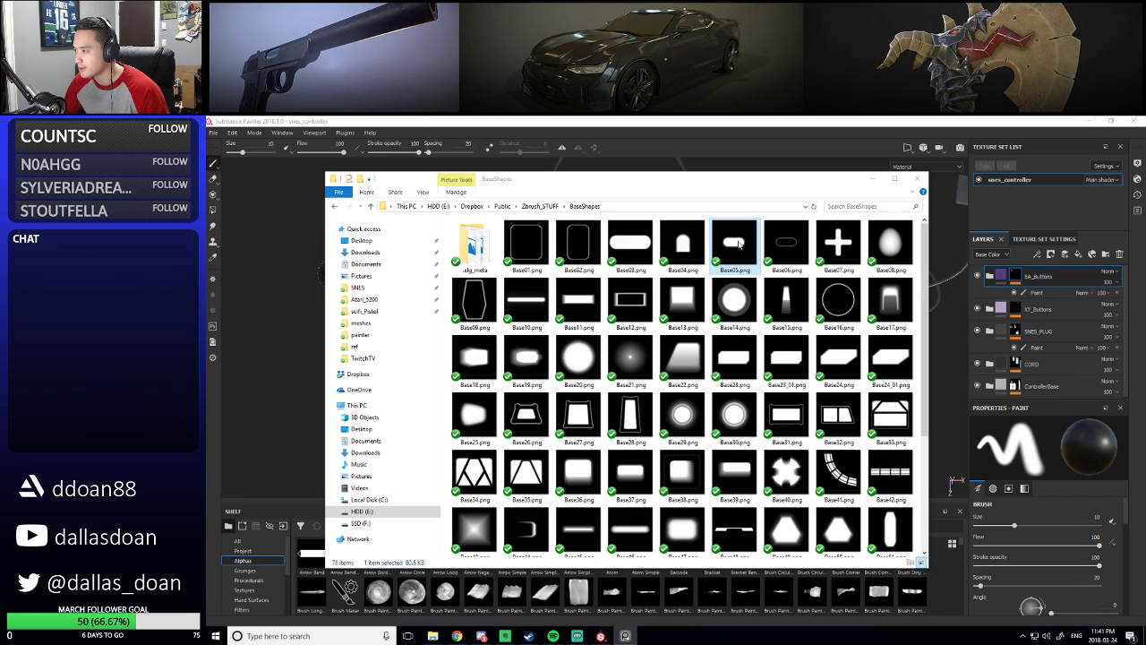
Look through the BaseShapes images and add Base03.png and Base05.png to the Substance Painter shelf for import
scroll(694, 360, down, 3)
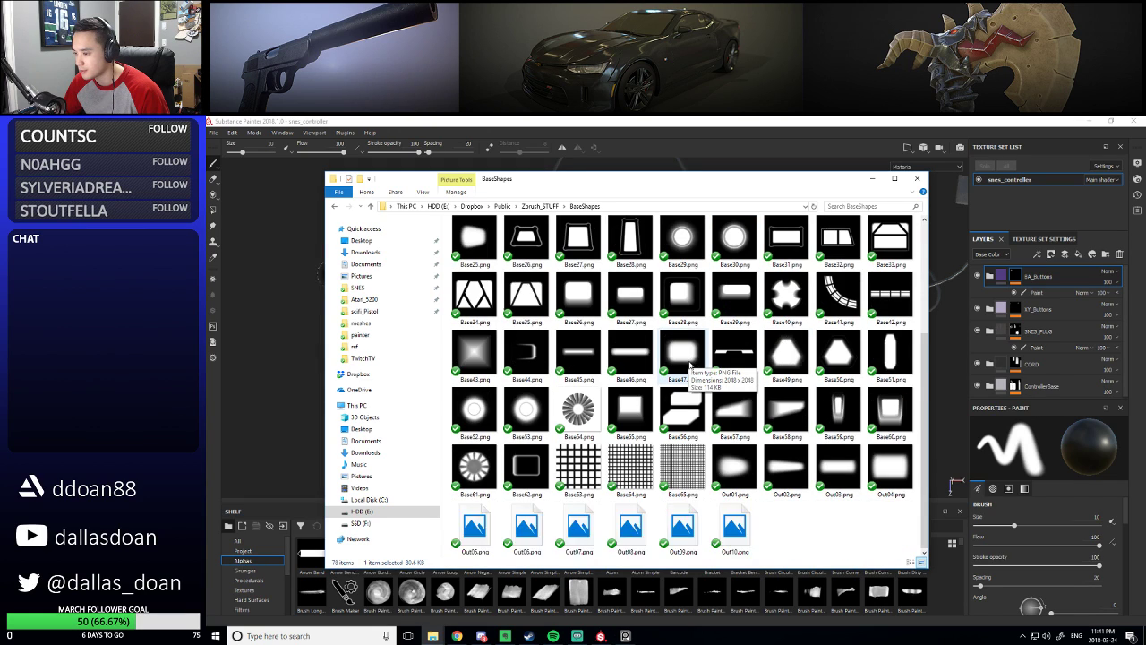
scroll(691, 367, up, 3)
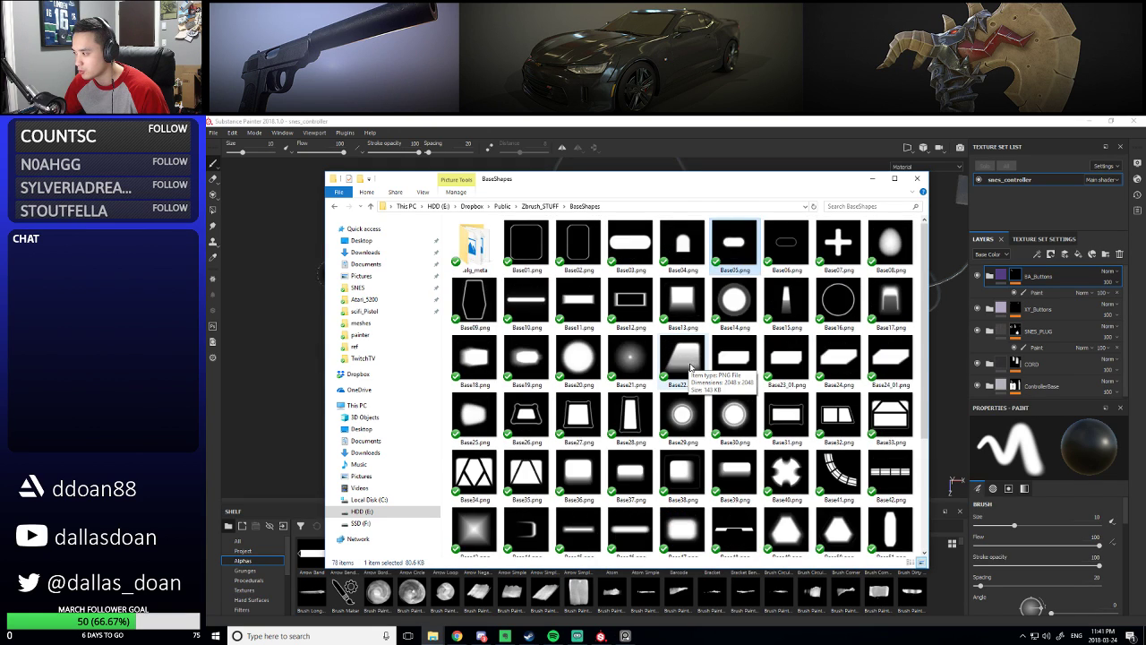
click(695, 120)
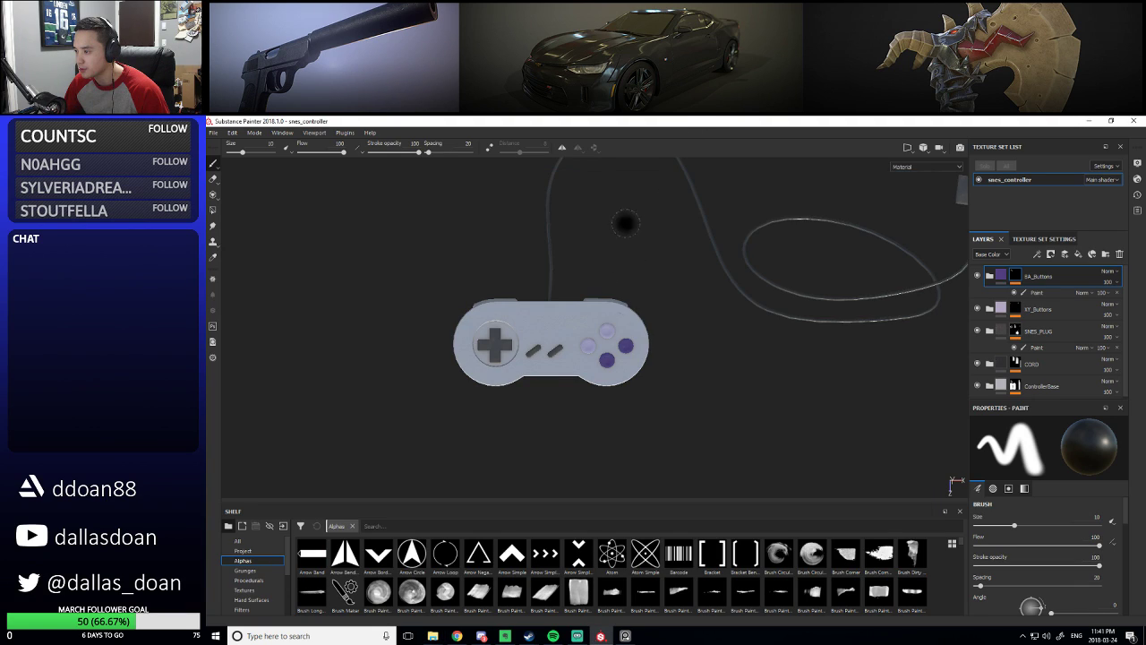
click(437, 637)
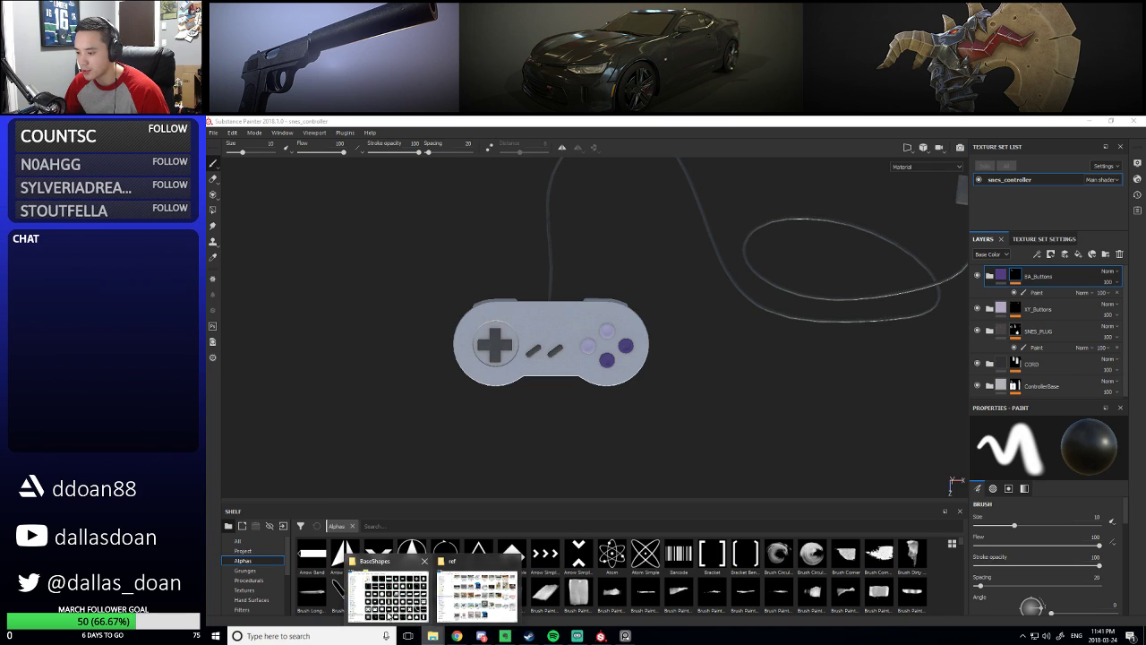
click(394, 593)
ctrl+click(733, 247)
mouse_move(734, 246)
mouse_down()
mouse_move(589, 557)
mouse_move(520, 596)
mouse_up()
Set the usage of both Base03.png and Base05.png to alpha
click(799, 273)
click(806, 279)
click(800, 288)
click(807, 293)
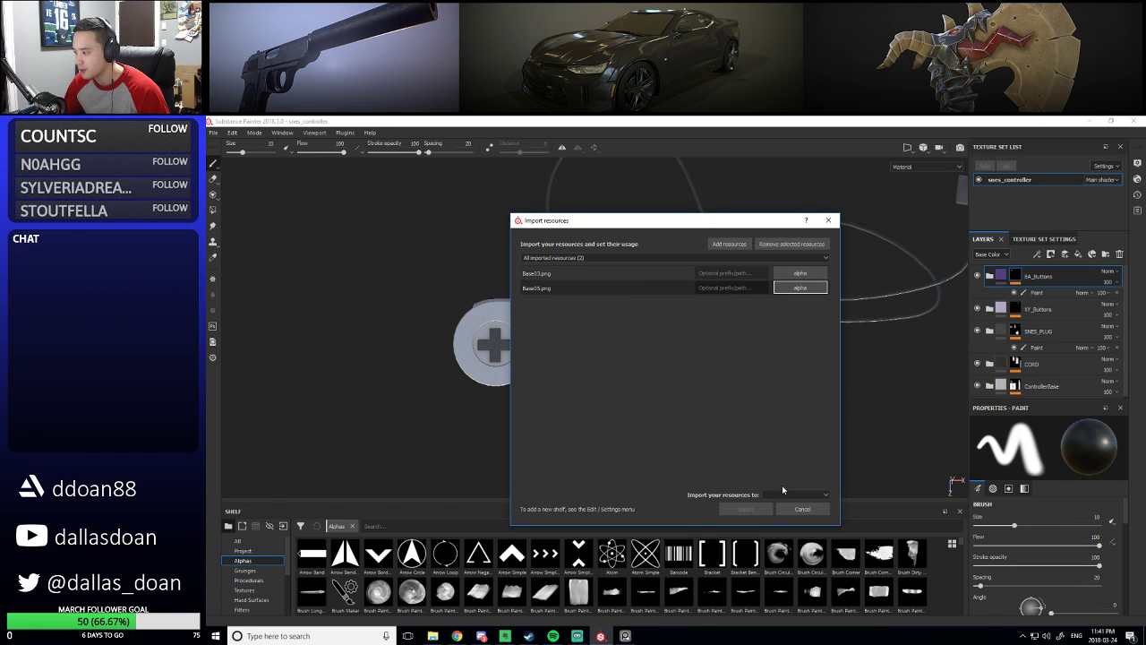
Import the two alphas into the project 'snes_controller'
click(786, 495)
click(790, 506)
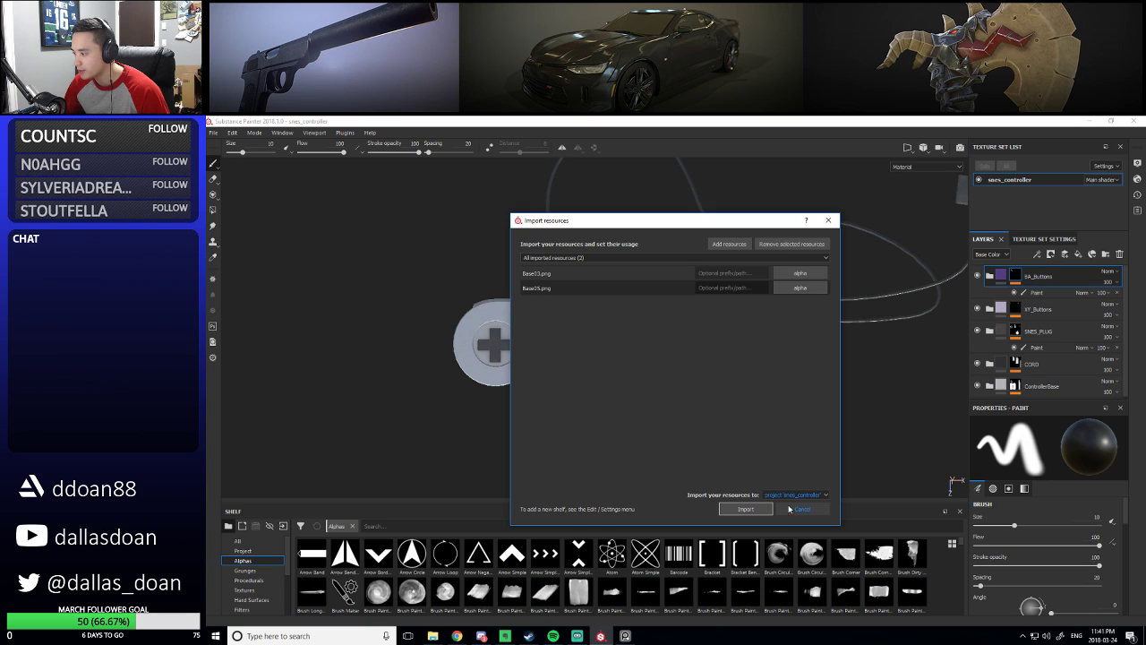
click(776, 494)
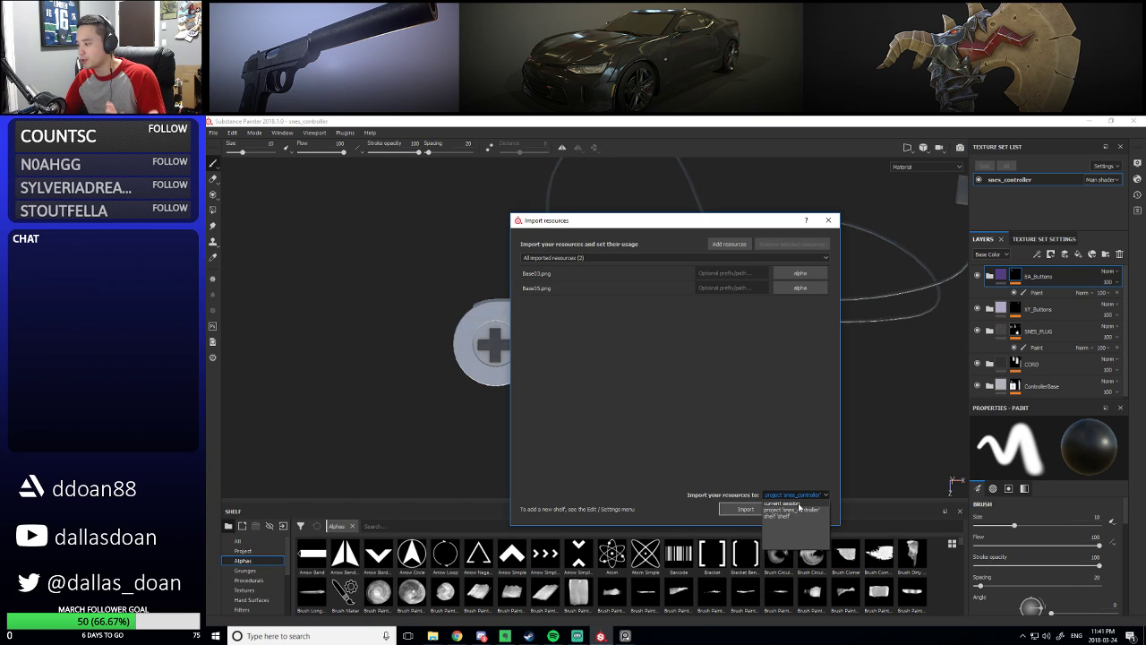
click(796, 509)
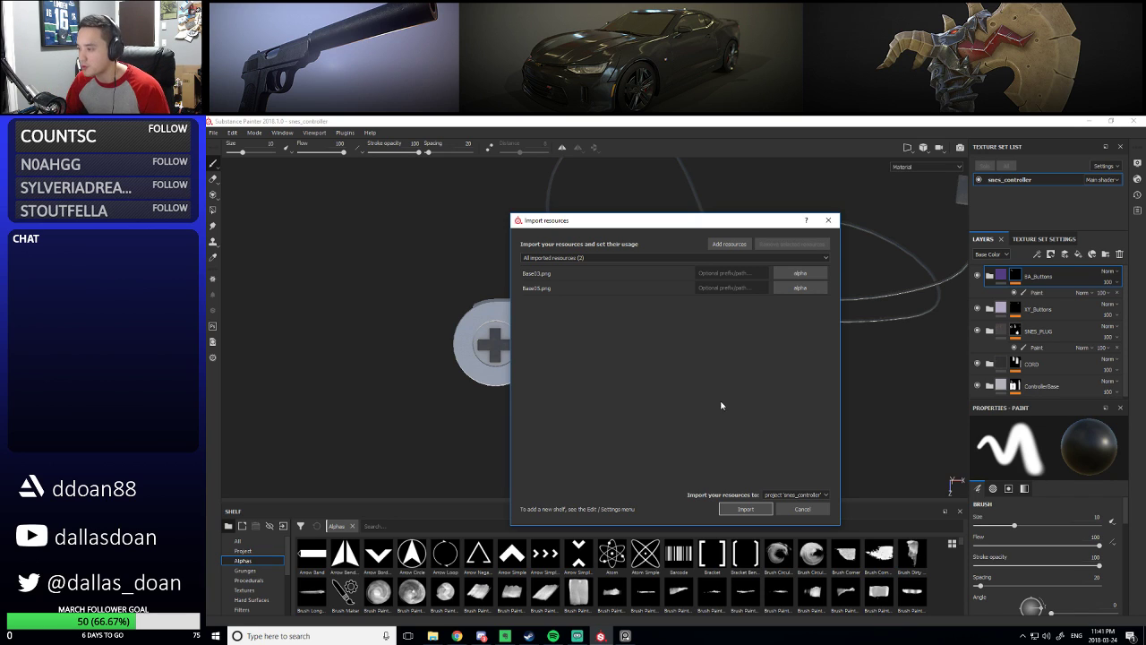
click(745, 509)
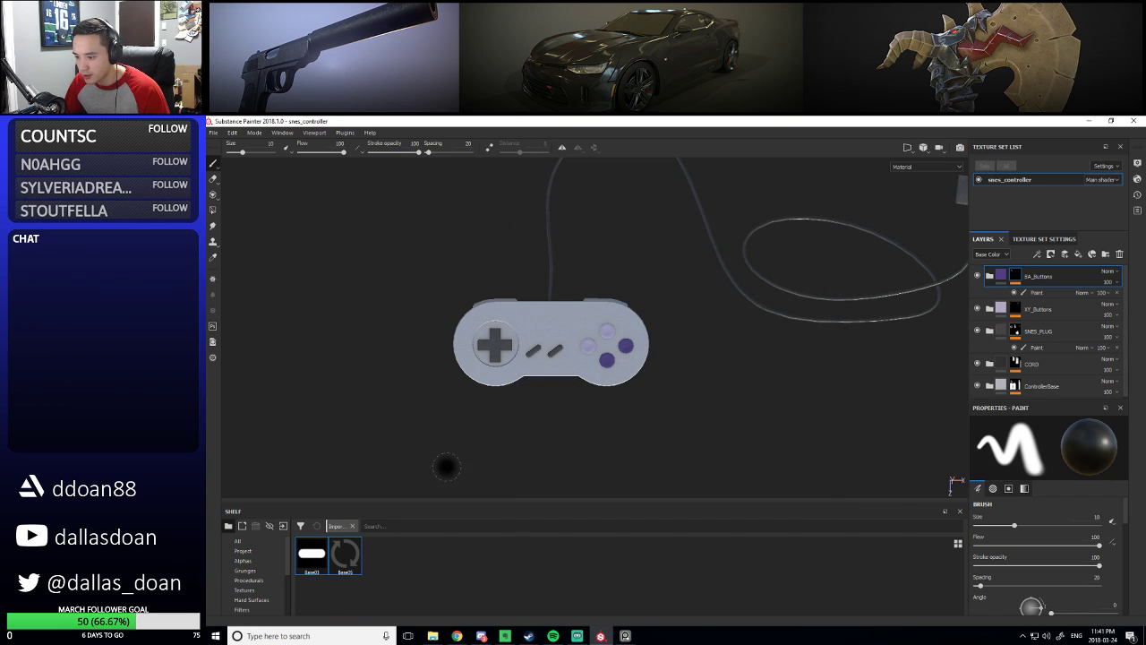
Load the imported Base03 rounded-bar alpha as the paint brush's shape
mouse_move(392, 385)
alt+middle_down()
mouse_move(464, 409)
mouse_move(505, 407)
mouse_move(439, 408)
alt+middle_up()
scroll(473, 410, up, 3)
middle_drag(405, 412, 385, 434)
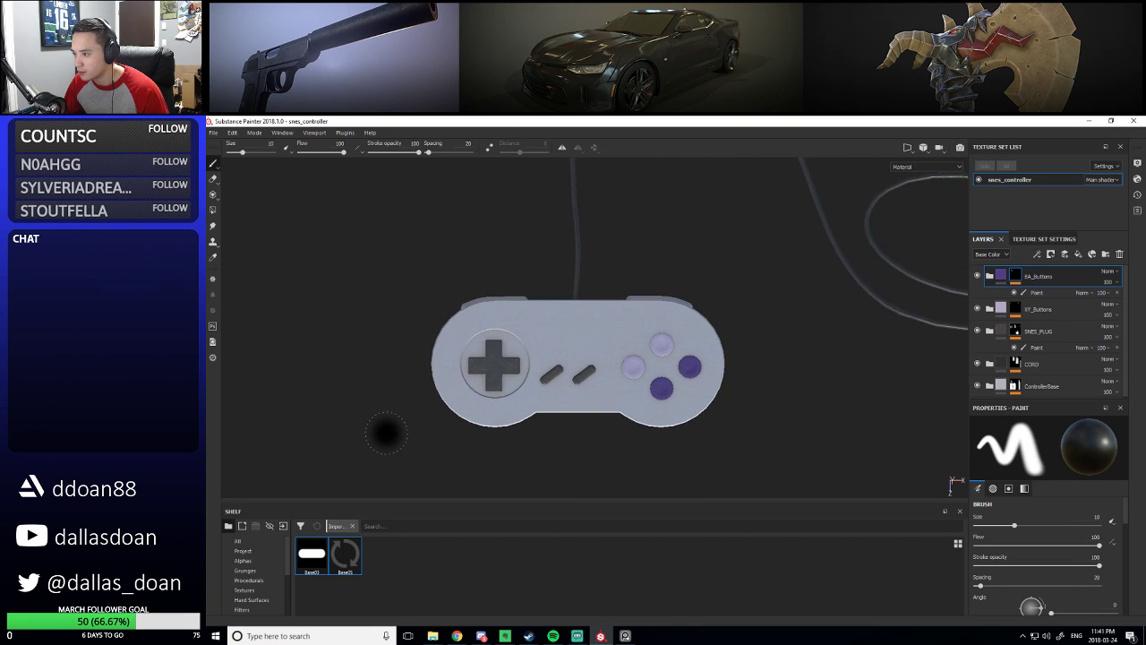
click(304, 564)
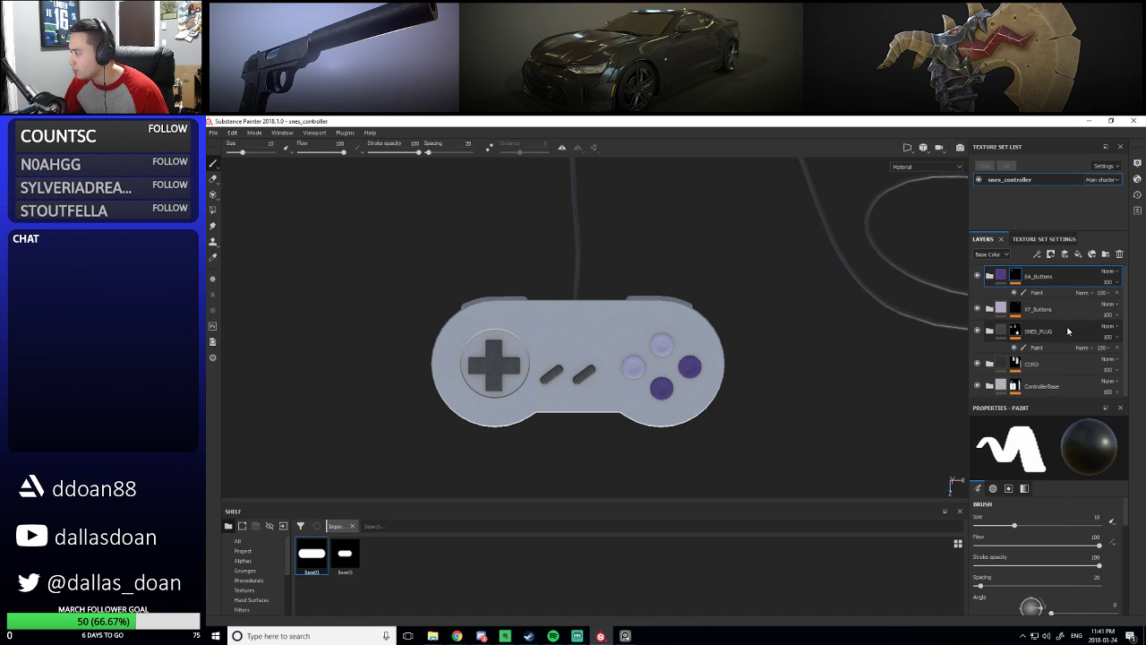
middle_drag(754, 292, 751, 304)
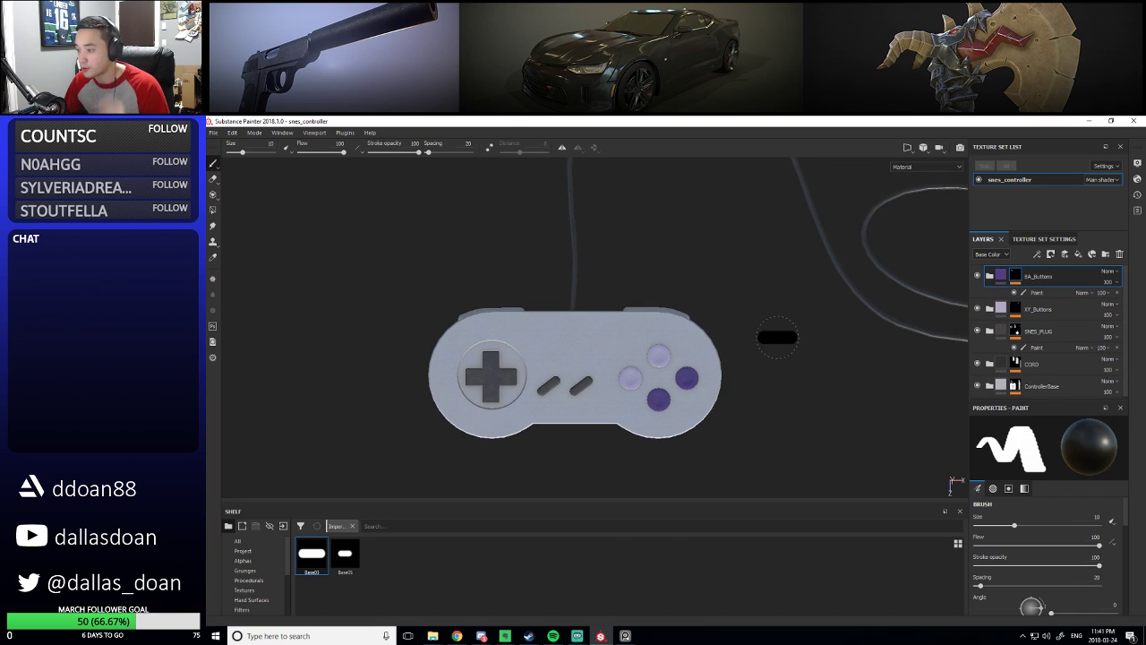
middle_drag(833, 301, 820, 388)
scroll(819, 387, down, 4)
alt+middle_drag(762, 302, 726, 350)
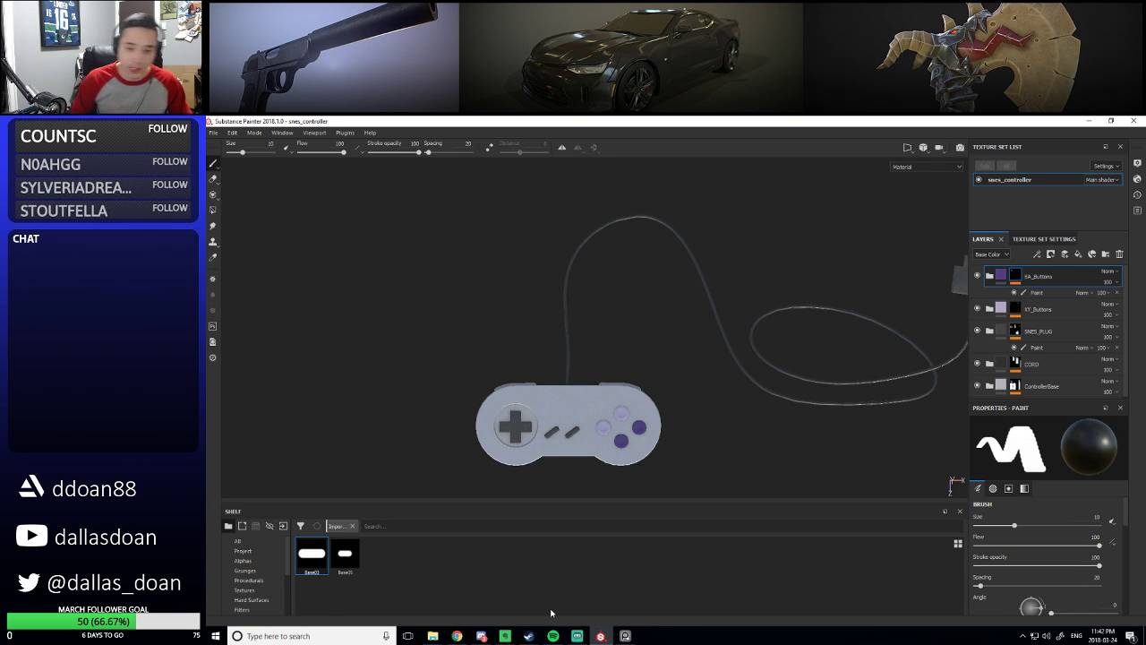
Clear the open windows to show the desktop and launch Blender
click(457, 636)
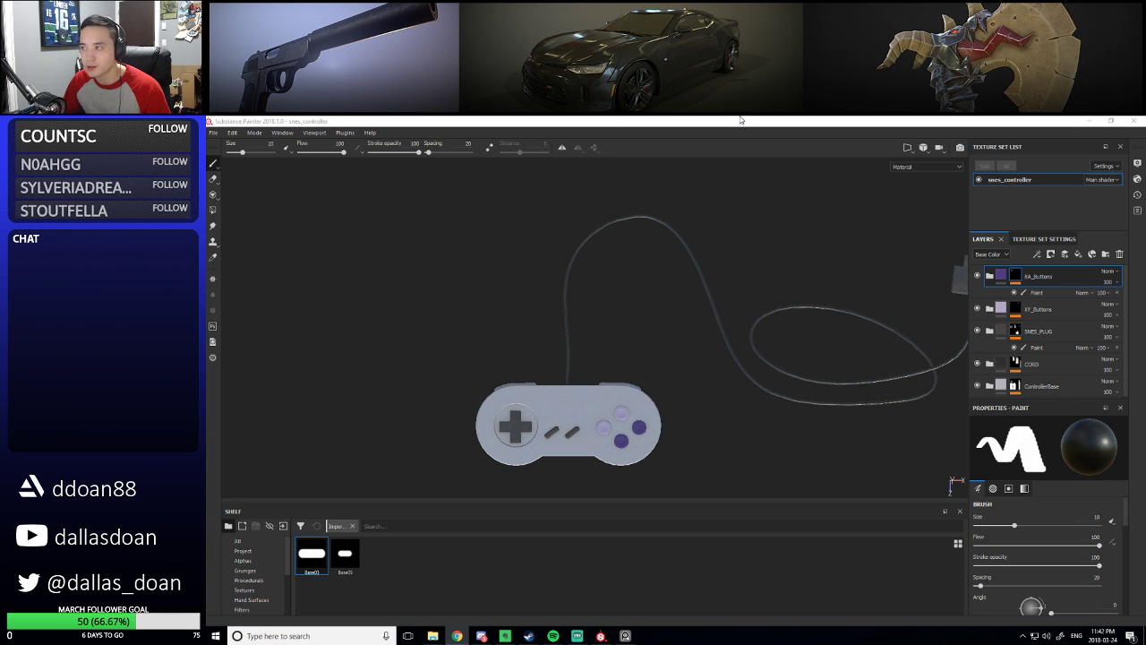
key(super)
key(Escape)
key(super+d)
click(873, 180)
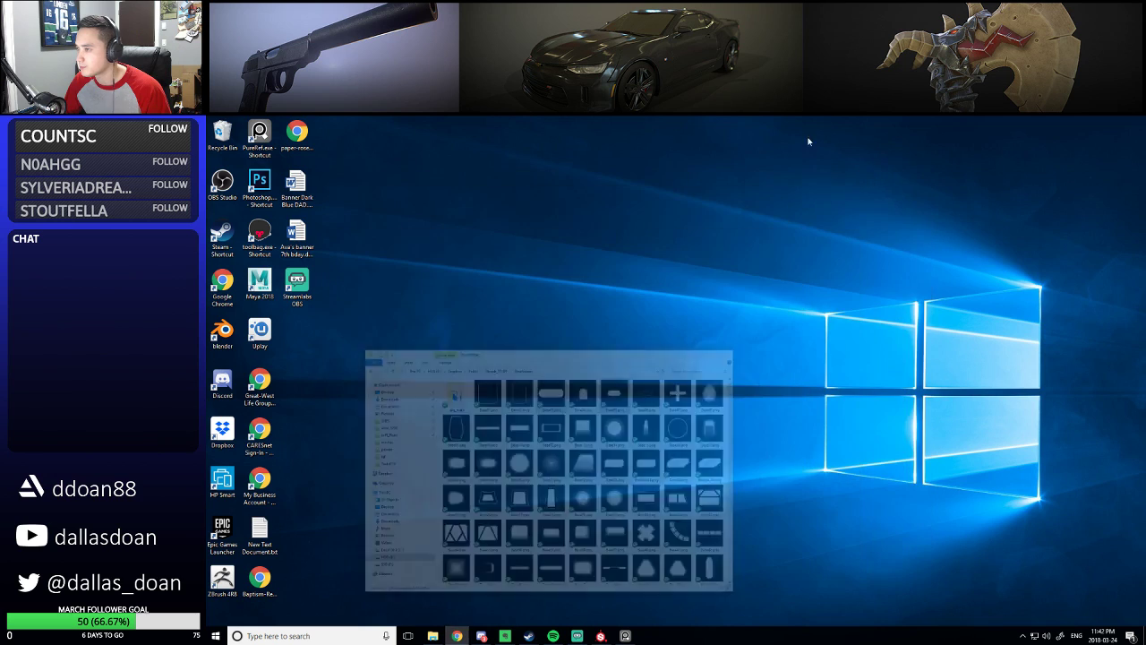
double_click(222, 333)
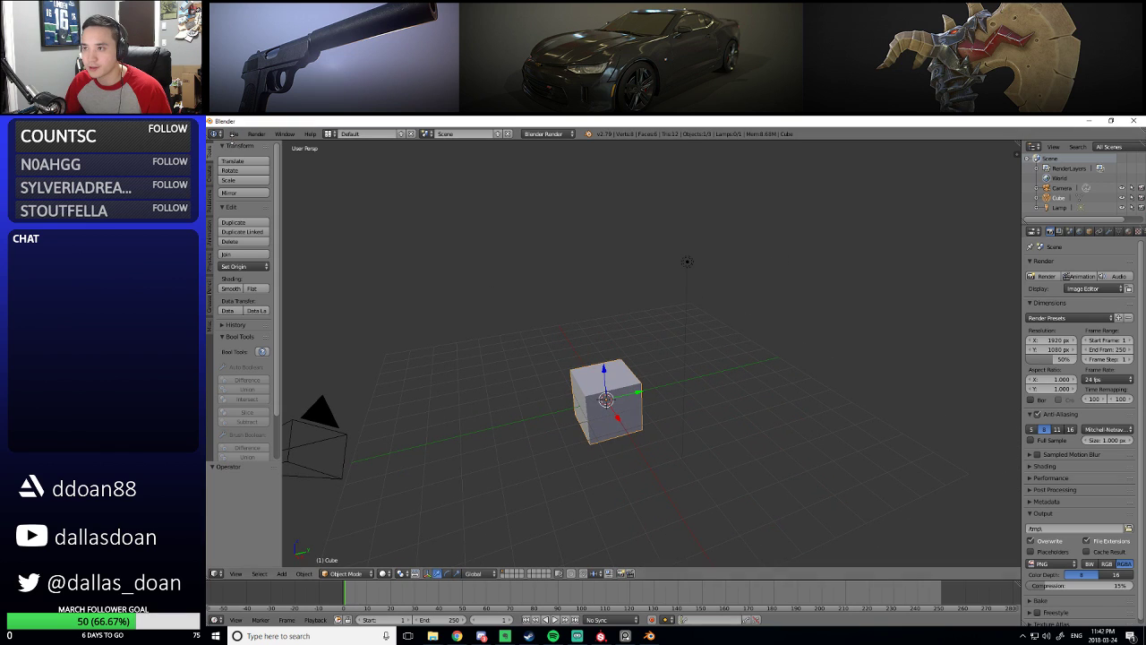
Open the recent scene snes_02.blend and examine the console model isolated in an enlarged view
click(234, 134)
mouse_move(257, 167)
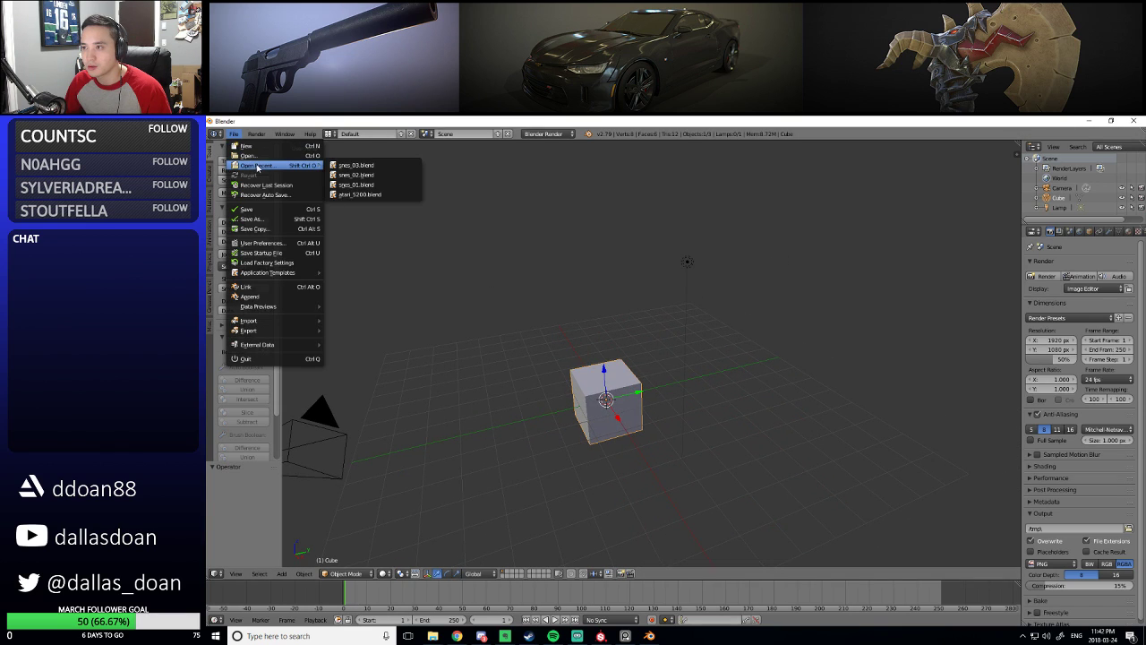
click(382, 175)
middle_drag(573, 368, 739, 397)
key(n)
key(shift+space)
scroll(540, 394, up, 3)
scroll(602, 398, down, 3)
scroll(642, 453, up, 3)
scroll(642, 453, down, 3)
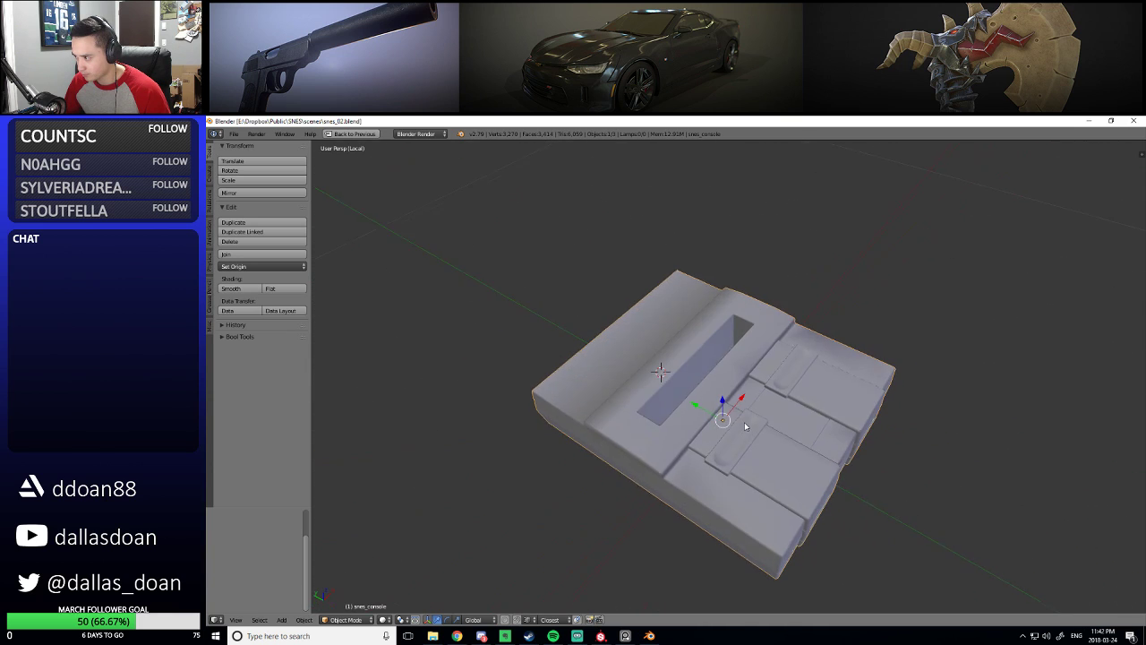
middle_drag(690, 345, 707, 323)
Open the recent scene snes_01.blend, isolate the console body in local view, and inspect its shading
click(234, 134)
mouse_move(266, 166)
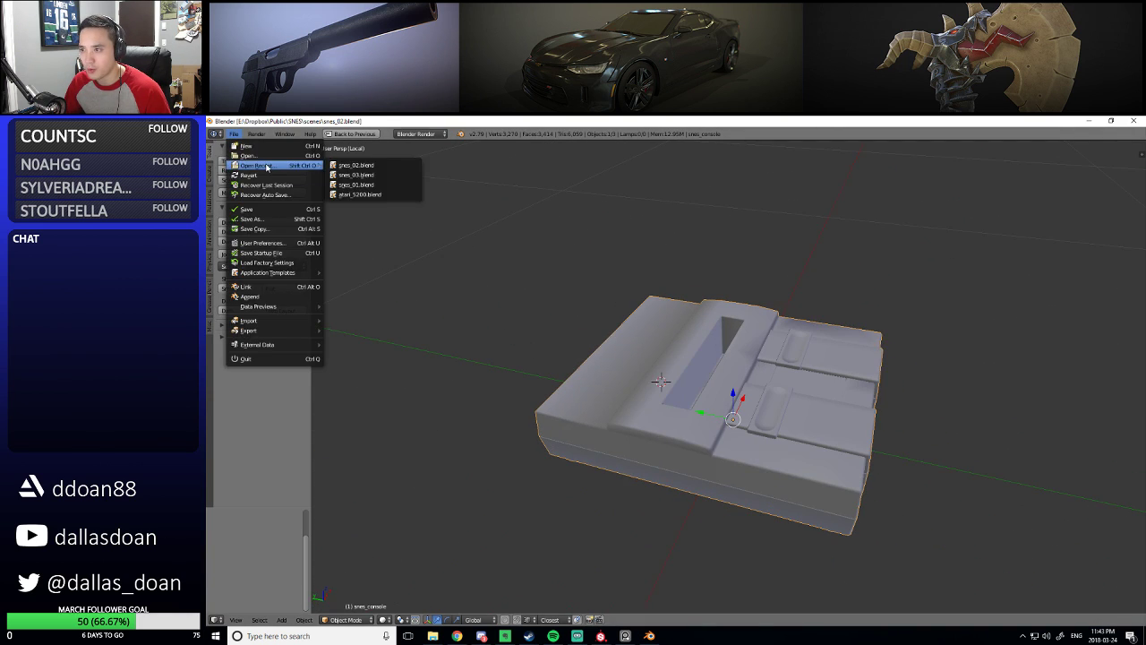
click(357, 184)
middle_drag(571, 292, 666, 368)
right_click(591, 294)
key(KP_Divide)
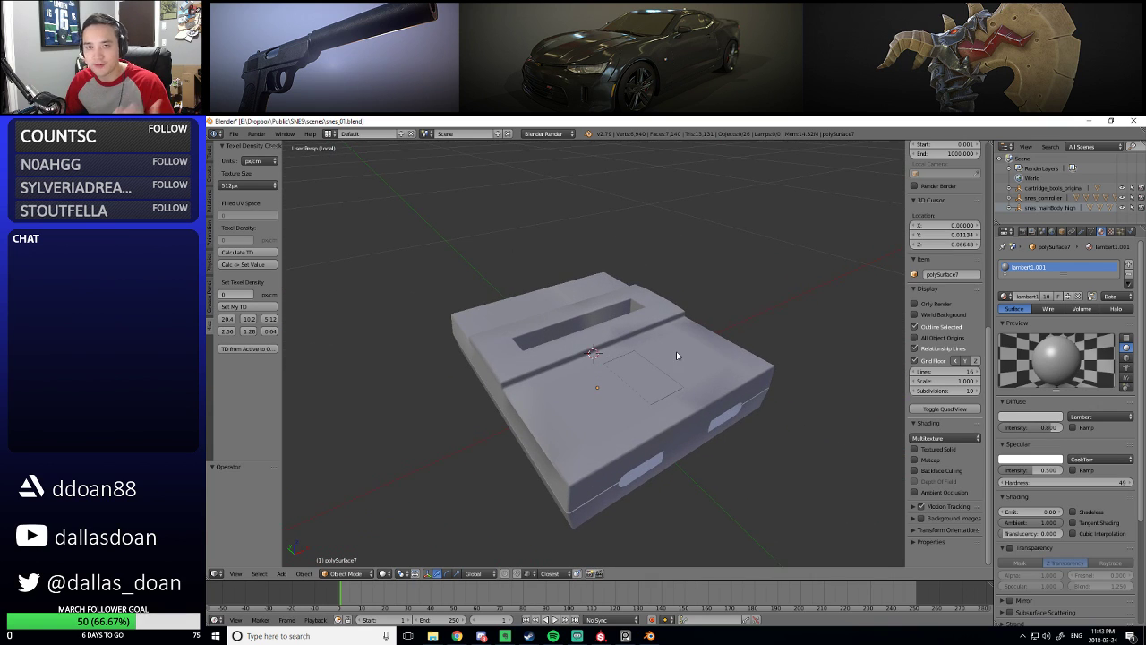
mouse_move(590, 261)
middle_down()
mouse_move(627, 261)
mouse_move(587, 274)
middle_up()
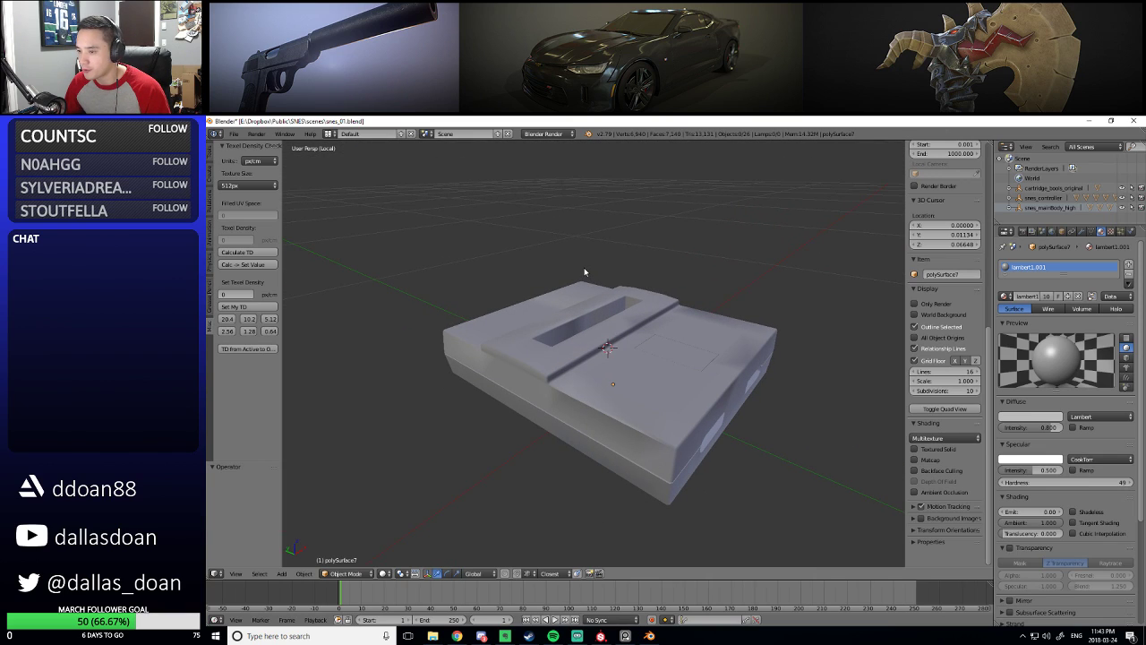
middle_drag(599, 355, 691, 369)
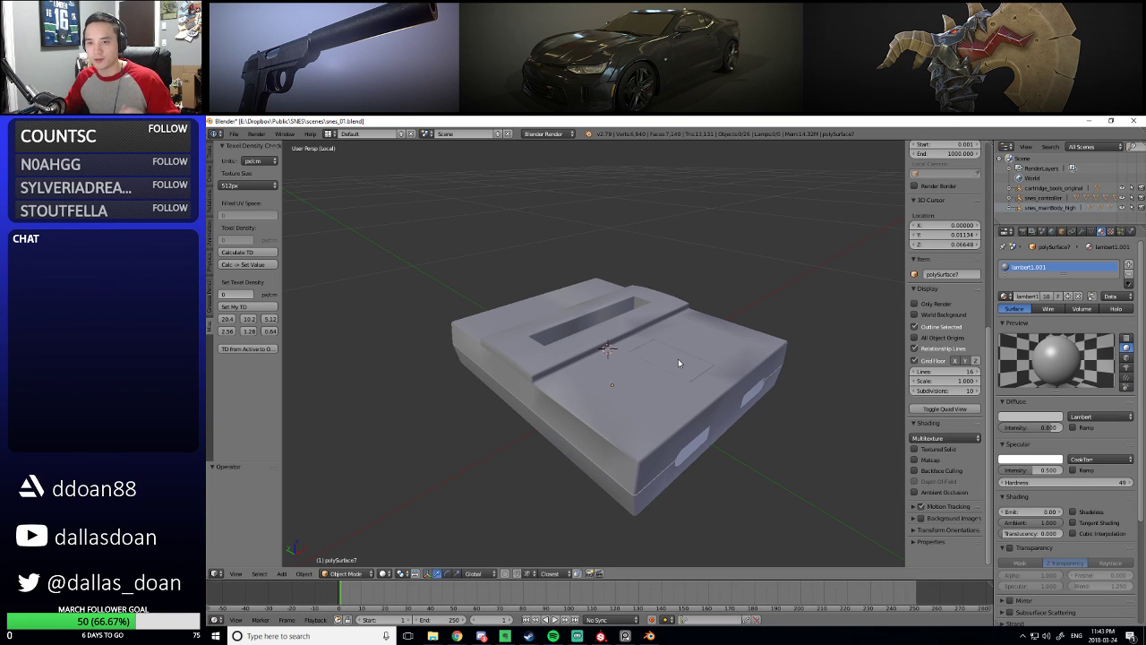
middle_drag(530, 341, 528, 359)
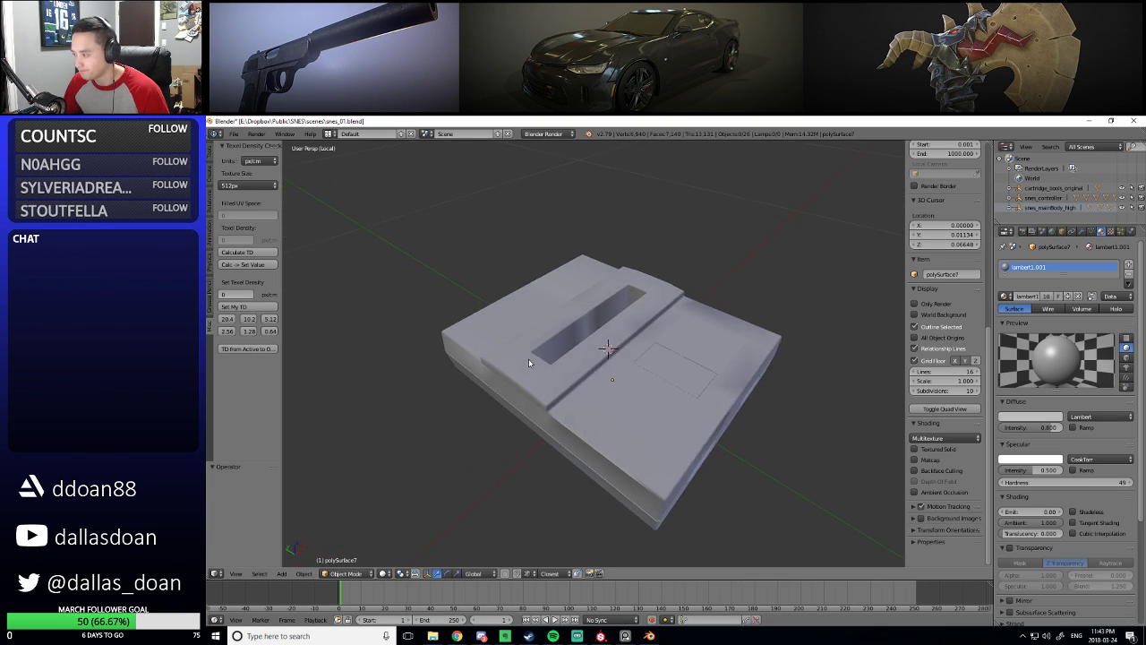
Try recalculating the normals of the console body's linked faces, and check the shading in object mode
right_click(533, 343)
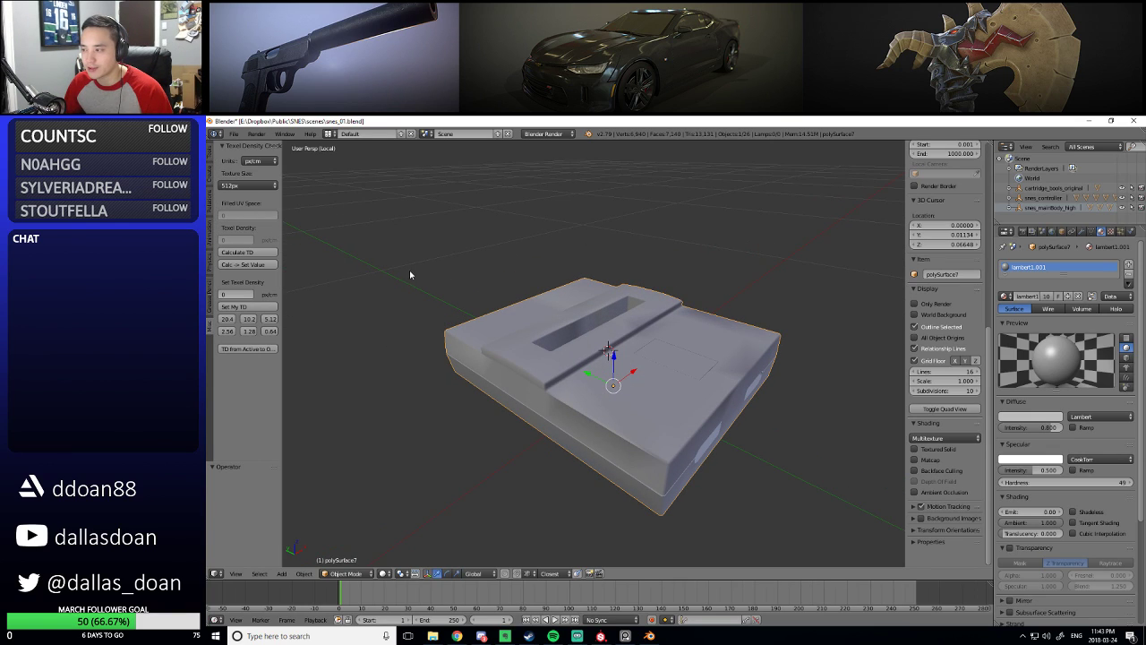
click(215, 165)
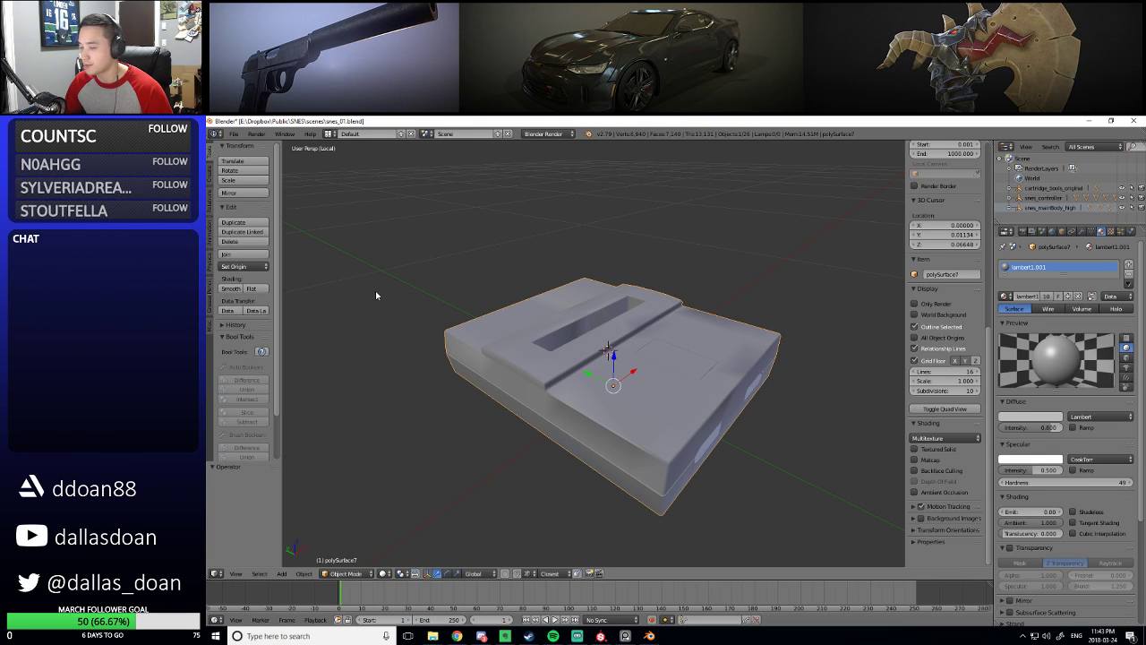
key(Tab)
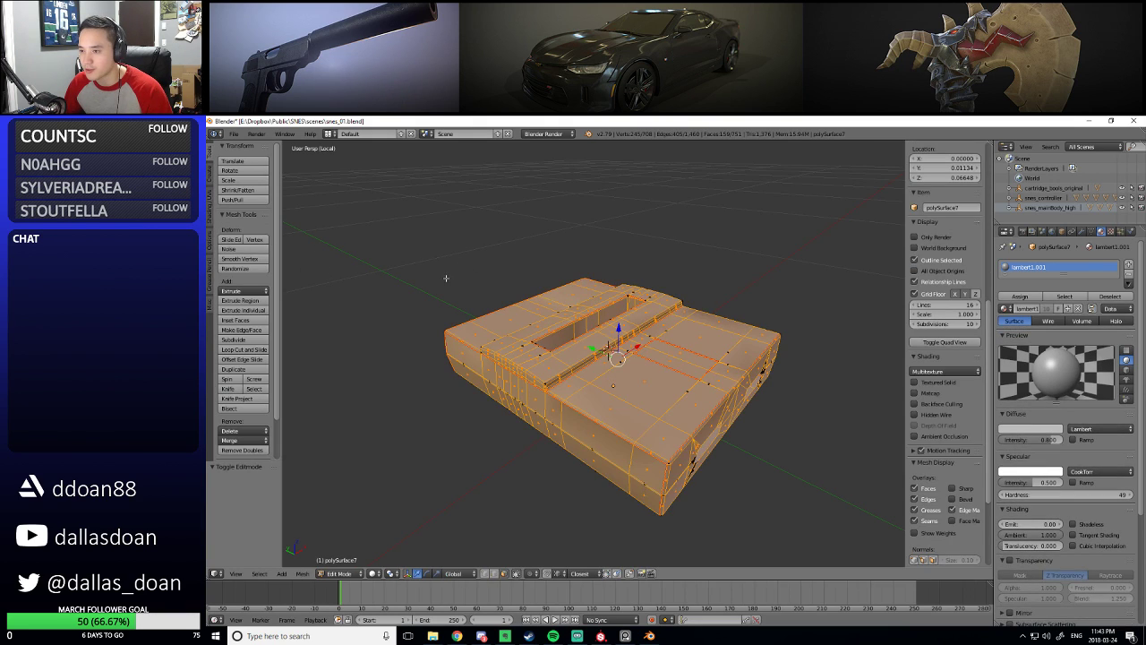
key(a)
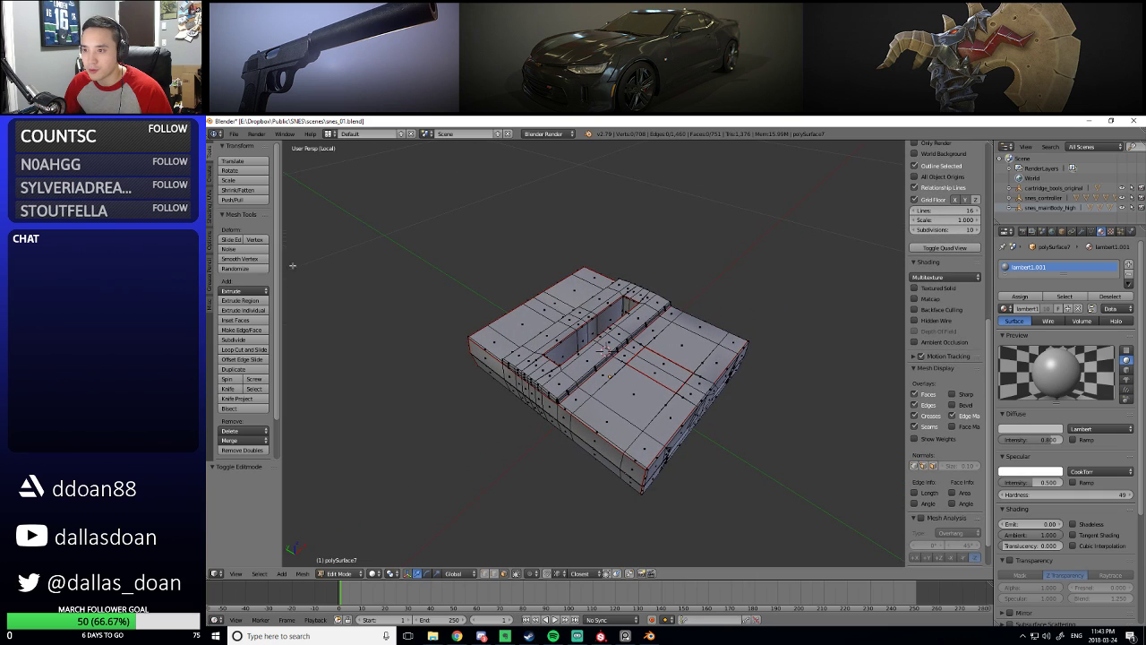
click(210, 210)
scroll(430, 263, down, 2)
middle_drag(430, 263, 425, 249)
scroll(426, 249, up, 3)
key(l)
middle_drag(696, 415, 645, 403)
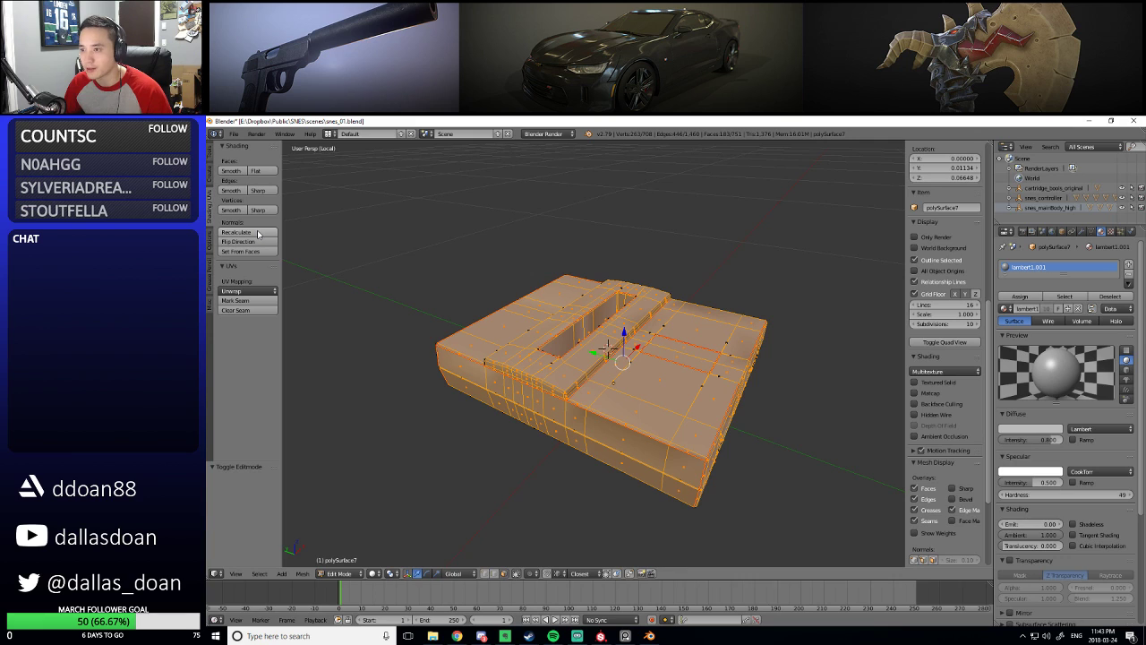
click(258, 233)
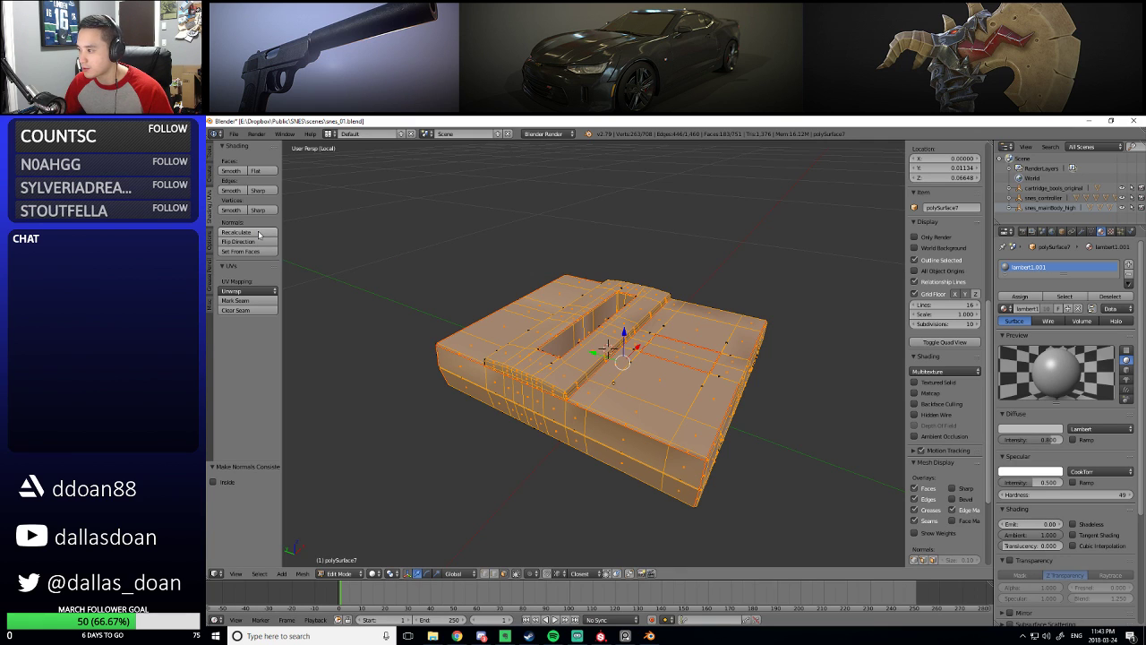
key(Tab)
middle_drag(554, 285, 475, 296)
scroll(508, 276, down, 3)
Box-select the whole console mesh, including faces hidden behind others, and try recalculating its normals
key(Tab)
key(b)
drag(366, 245, 796, 499)
click(517, 574)
key(a)
key(b)
drag(394, 225, 770, 484)
scroll(686, 471, up, 2)
middle_drag(686, 471, 679, 524)
click(236, 232)
middle_drag(438, 268, 399, 288)
Try flipping the console mesh's selected normals, and undo the edit from object mode
click(238, 241)
mouse_move(439, 255)
middle_down()
mouse_move(463, 241)
mouse_move(511, 248)
mouse_move(510, 294)
mouse_move(388, 242)
mouse_move(471, 261)
mouse_move(483, 248)
mouse_move(472, 287)
mouse_move(540, 315)
mouse_move(414, 261)
mouse_move(382, 319)
mouse_move(413, 297)
mouse_move(514, 282)
mouse_move(699, 356)
mouse_move(665, 379)
mouse_move(591, 322)
middle_up()
key(a)
key(a)
key(Tab)
key(ctrl+z)
key(Tab)
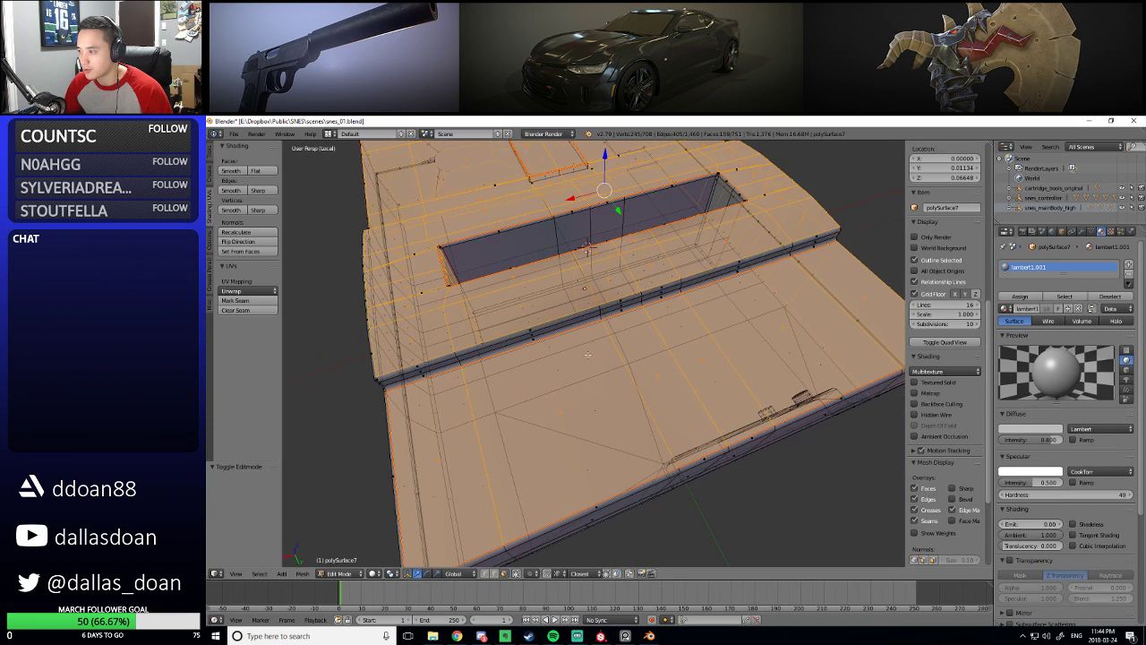
Select the row of faces across the console's large flat top panel, and compare the area's shading in object mode
key(a)
click(494, 574)
click(493, 574)
middle_drag(538, 359, 573, 341)
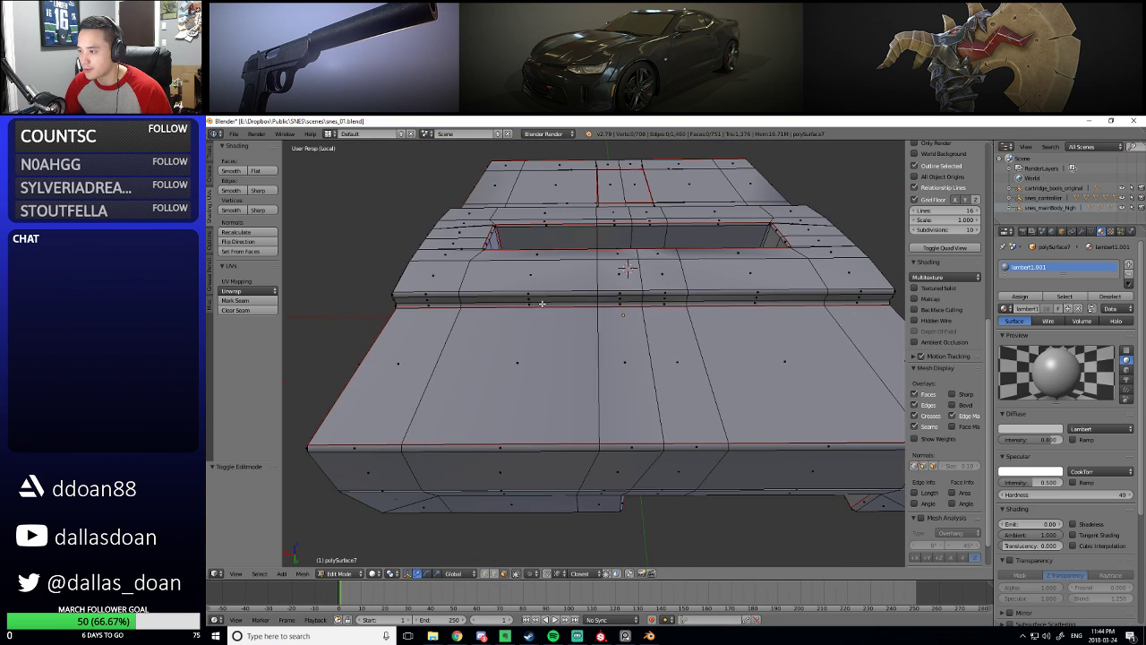
right_click(501, 376)
shift+right_click(358, 376)
shift+right_click(627, 376)
shift+right_click(690, 376)
shift+right_click(806, 376)
middle_drag(806, 376, 731, 351)
shift+right_click(817, 346)
key(Tab)
middle_drag(257, 259, 565, 307)
Select the upper row of faces along the console's long side wall in edit mode
key(Tab)
right_click(558, 307)
shift+right_click(663, 300)
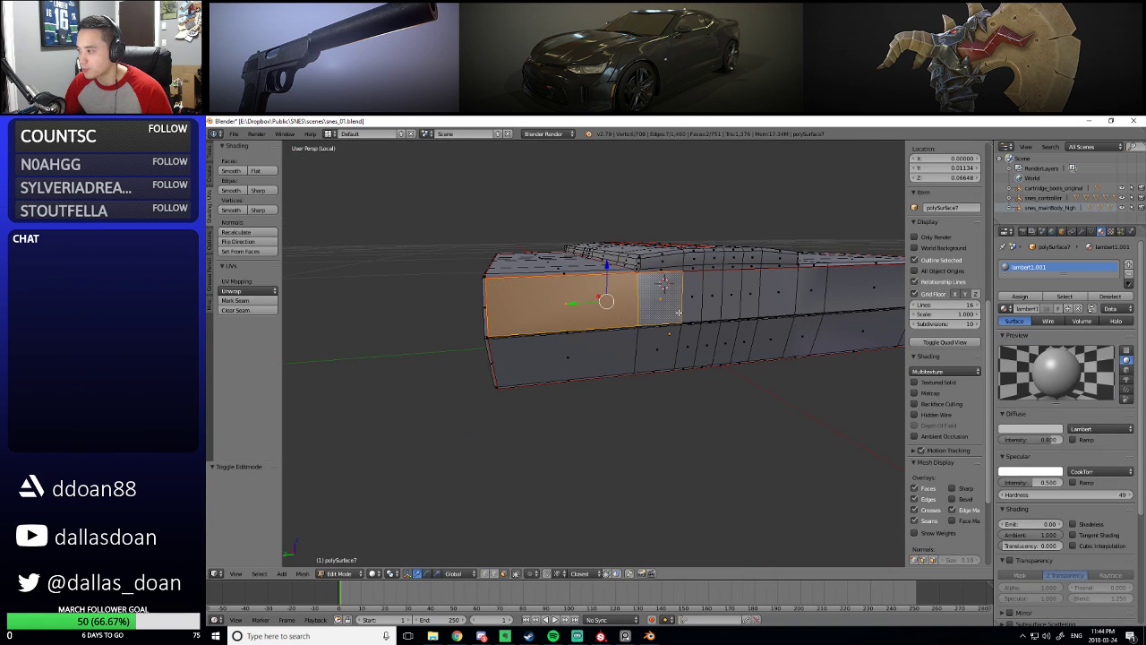
shift+right_click(692, 304)
shift+right_click(714, 305)
shift+right_click(732, 308)
shift+right_click(753, 307)
middle_drag(757, 308, 703, 310)
shift+right_click(688, 310)
shift+right_click(718, 311)
shift+right_click(777, 305)
Compare the side wall's object-mode shading with its face layout in edit mode, and view the console's port end
key(Tab)
middle_drag(852, 299, 641, 327)
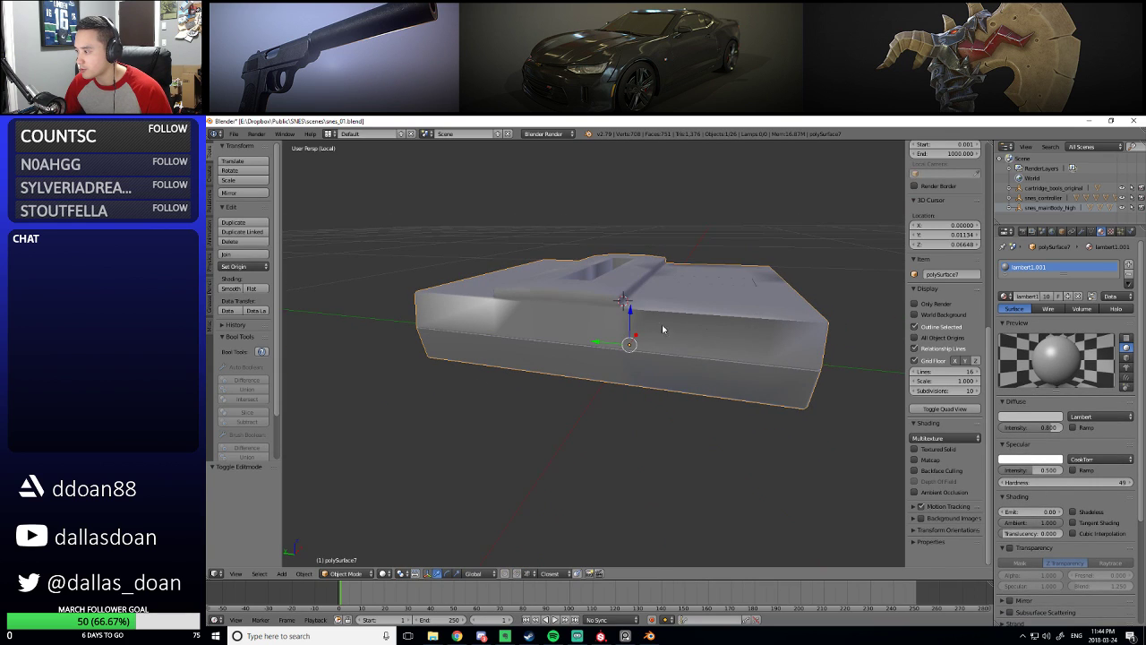
middle_drag(739, 351, 803, 349)
key(Tab)
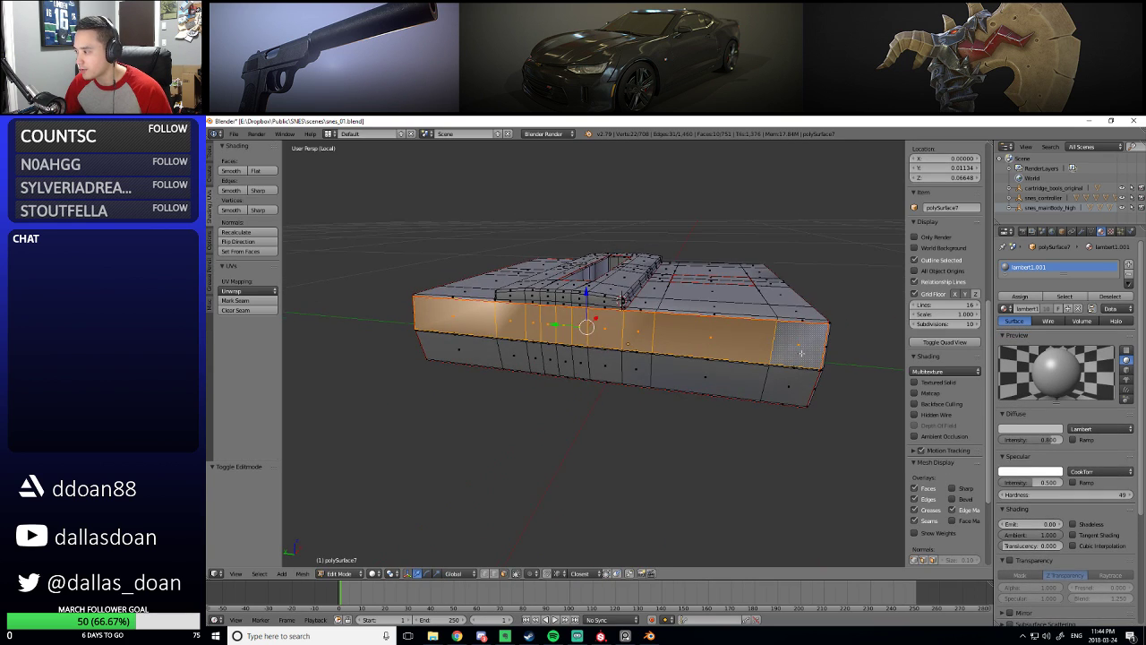
key(Tab)
middle_drag(512, 442, 529, 274)
scroll(548, 425, down, 4)
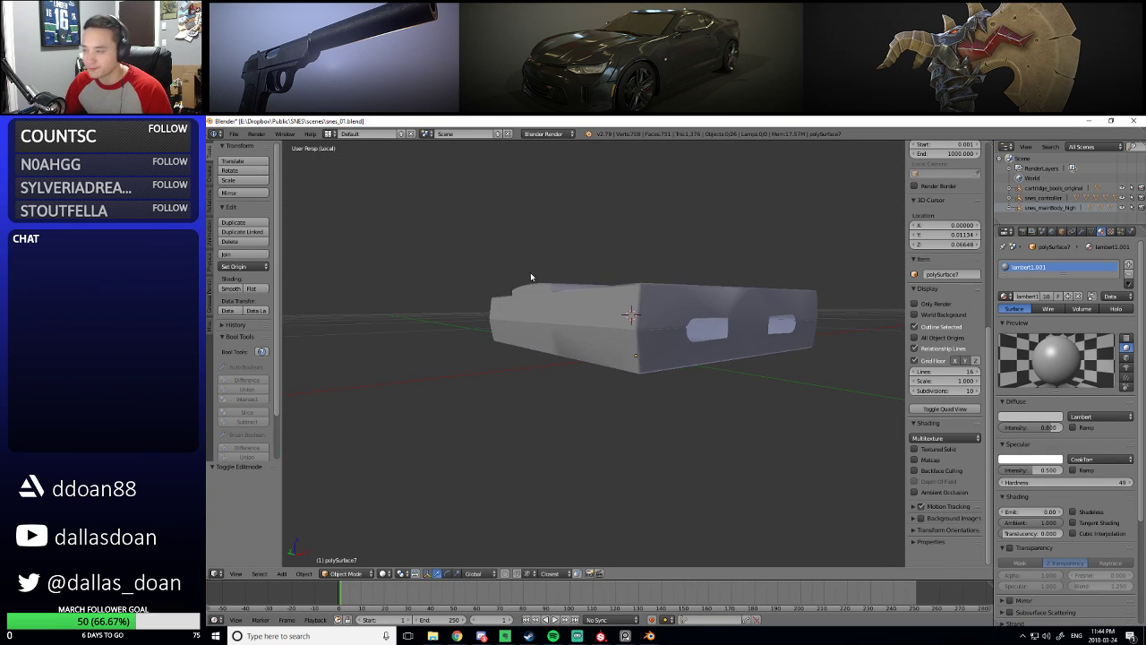
Select every face of the console body in edit mode
key(Tab)
middle_drag(476, 328, 416, 251)
key(a)
key(a)
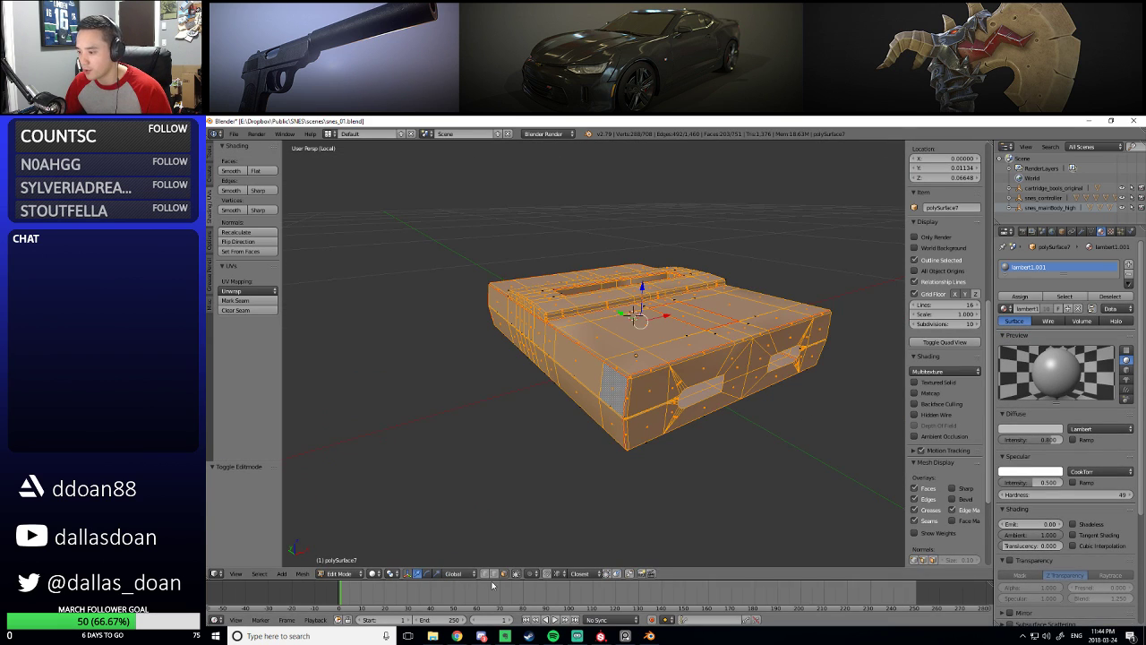
scroll(564, 376, down, 3)
key(a)
key(a)
scroll(714, 402, up, 2)
middle_drag(714, 402, 622, 401)
Check for the weighted normals add-on by searching the user preferences add-ons for "weight"
click(234, 134)
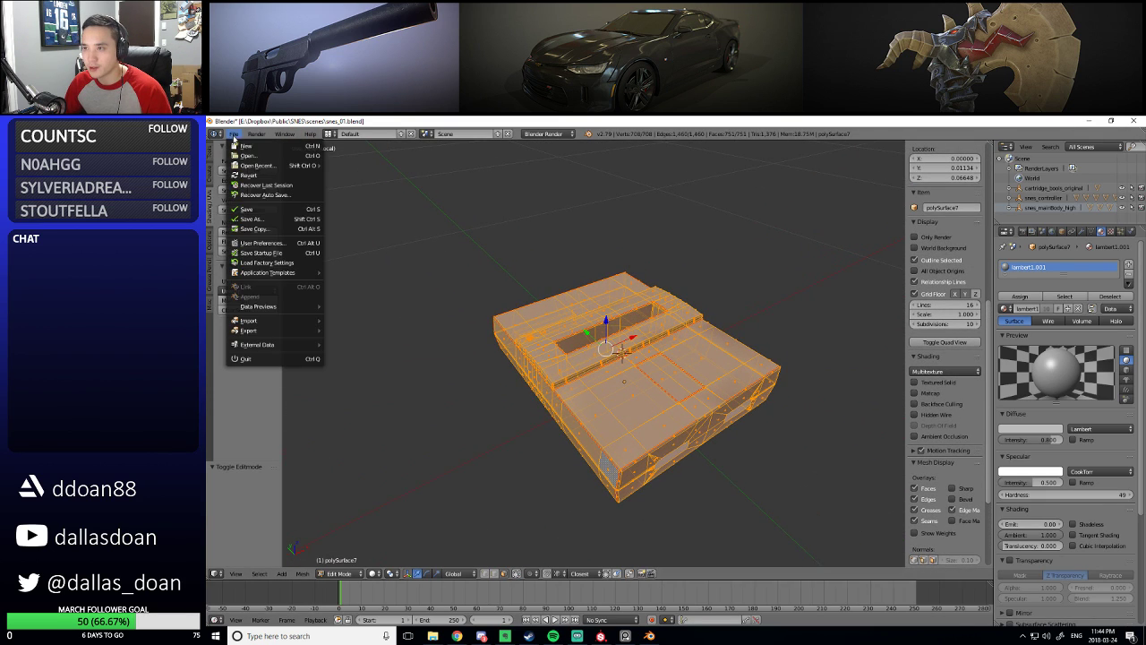
click(273, 244)
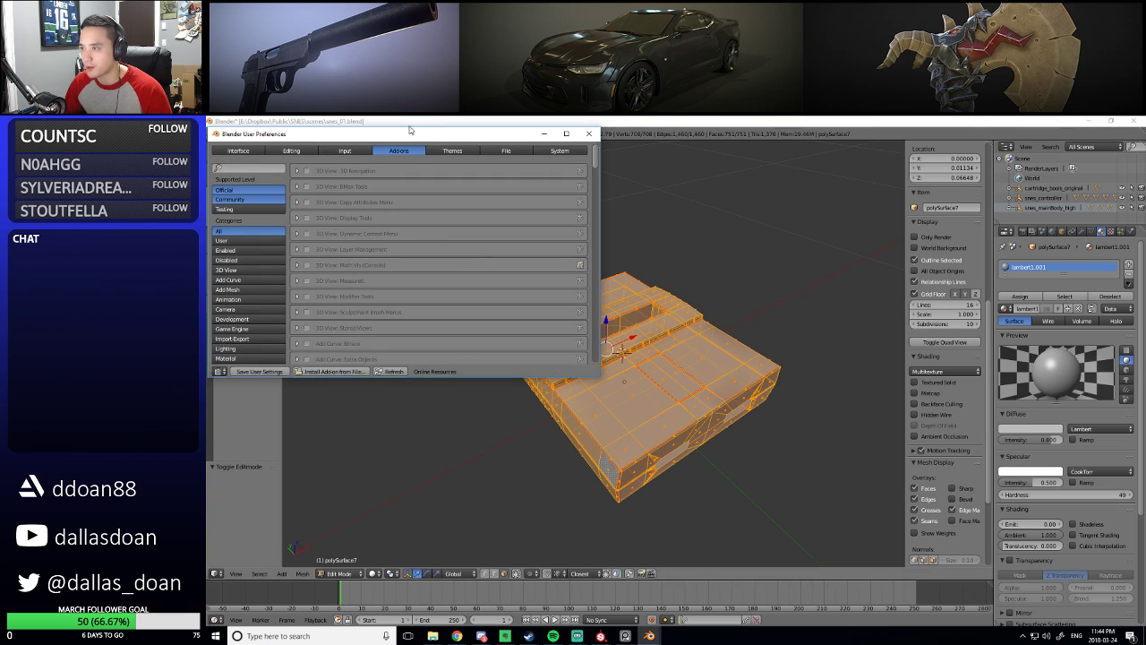
click(341, 191)
text(weight)
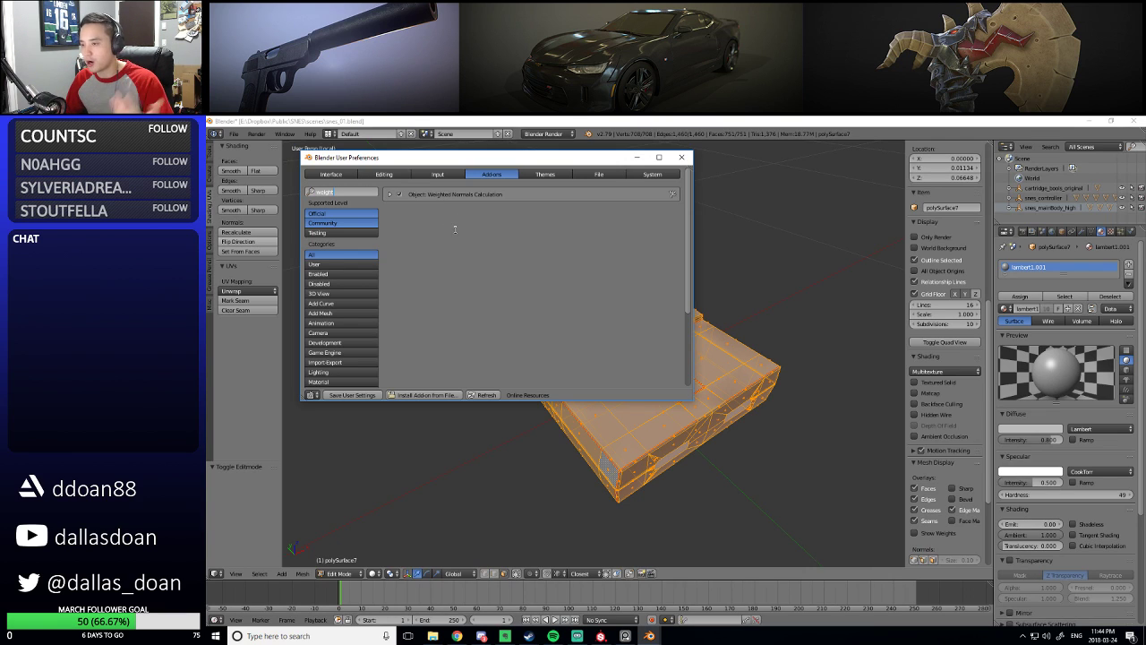
click(682, 156)
Apply the Weight Normals operator to the console body in object mode
key(Tab)
middle_drag(566, 290, 757, 305)
right_click(701, 335)
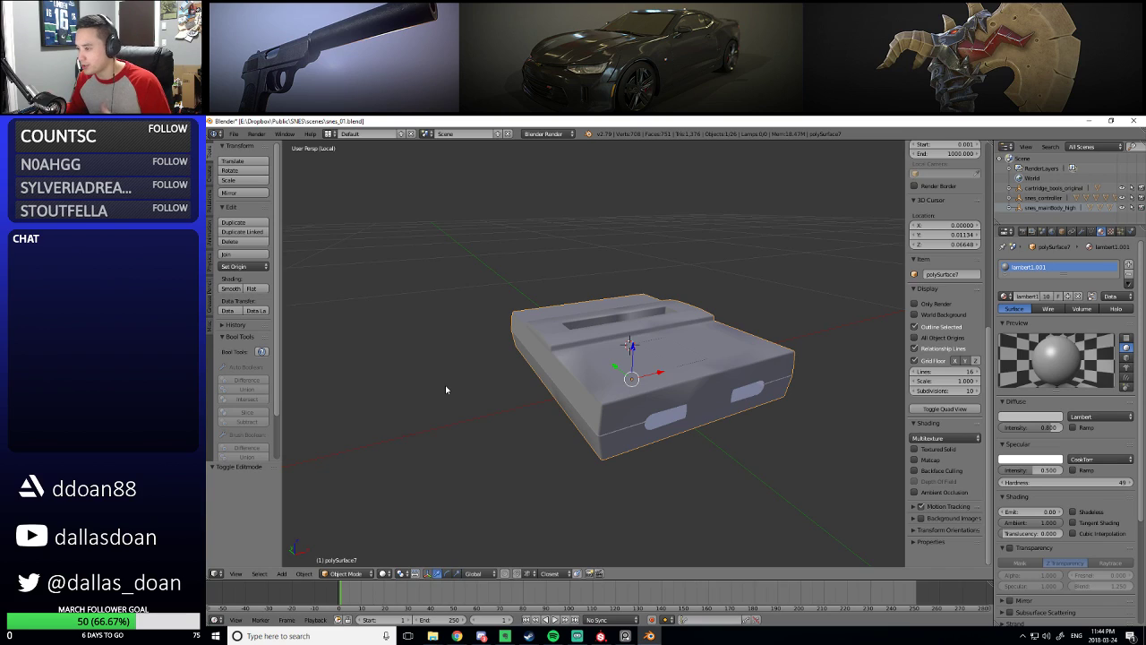
key(space)
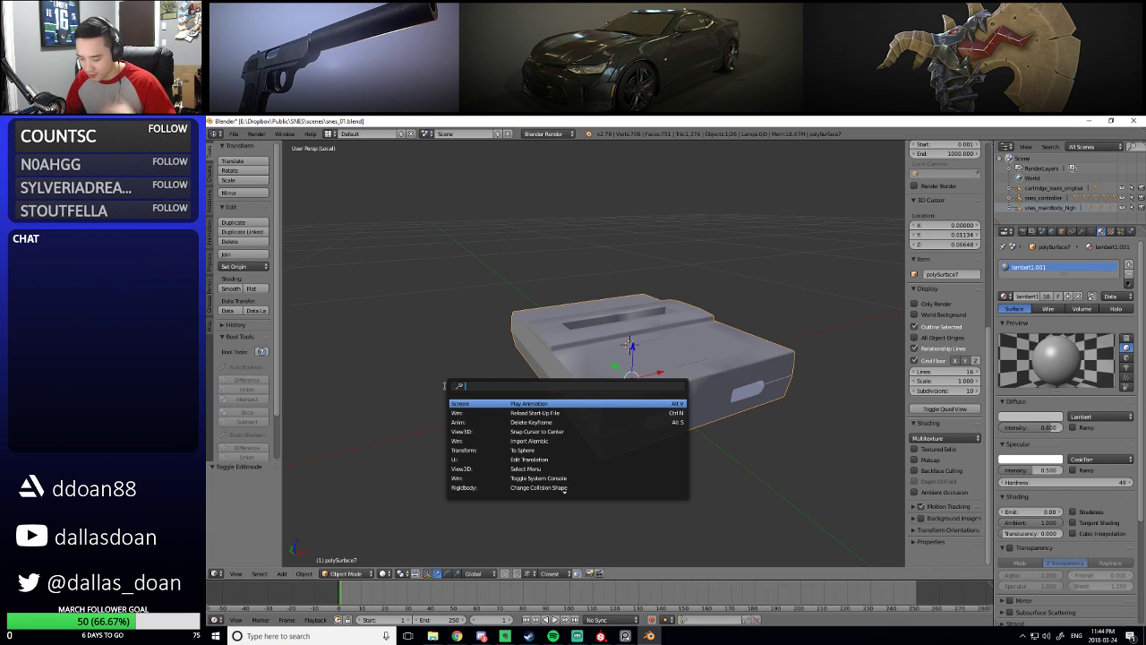
text(we)
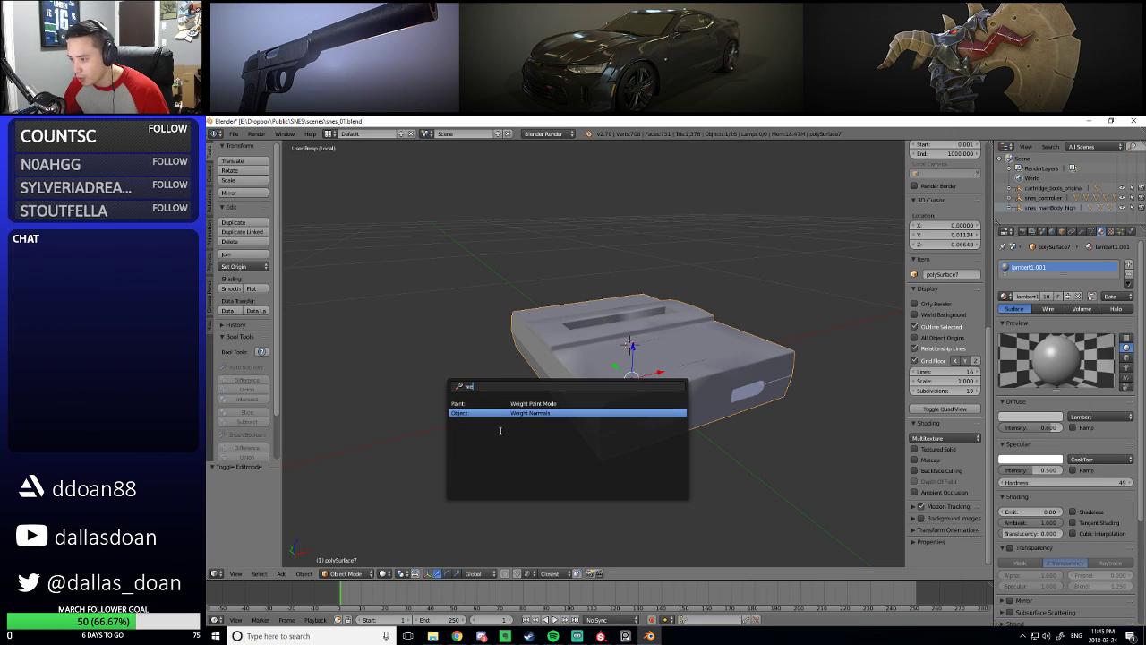
Examine the console body's shading from the rear and front, switching between object and edit mode
middle_drag(524, 421, 583, 419)
right_click(393, 425)
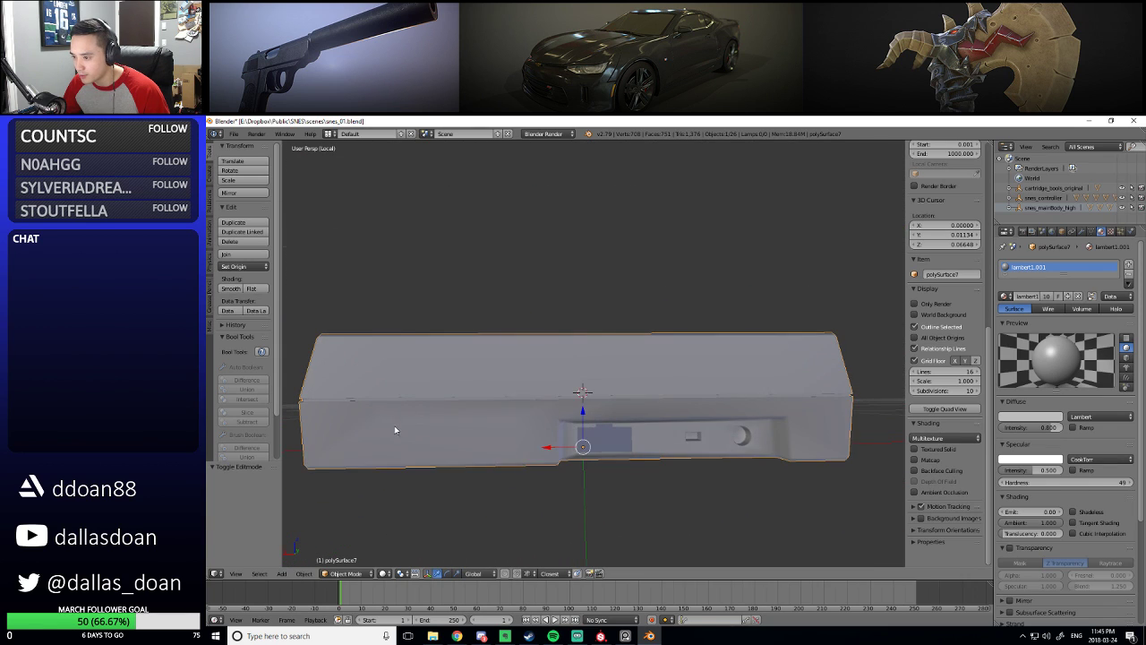
key(Tab)
middle_drag(467, 413, 419, 389)
key(Tab)
key(Tab)
scroll(445, 432, down, 3)
key(Tab)
scroll(448, 442, up, 4)
scroll(448, 442, down, 3)
Open the recently used file snes_03.blend
click(235, 135)
mouse_move(260, 166)
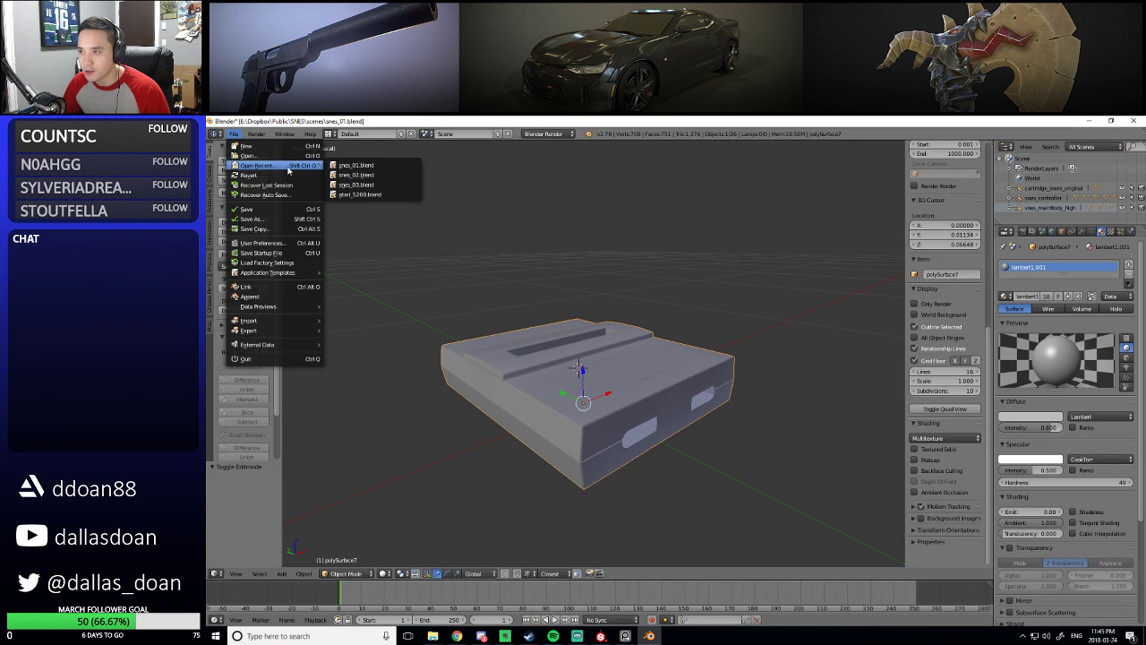
click(368, 185)
middle_drag(599, 225, 692, 303)
scroll(686, 339, up, 4)
scroll(642, 260, up, 4)
Edit the console mesh in edge selection mode and remove the diagonal edge on its lower rear panel with Limited Dissolve
right_click(642, 260)
key(Tab)
middle_drag(582, 295, 579, 300)
key(ctrl+Tab)
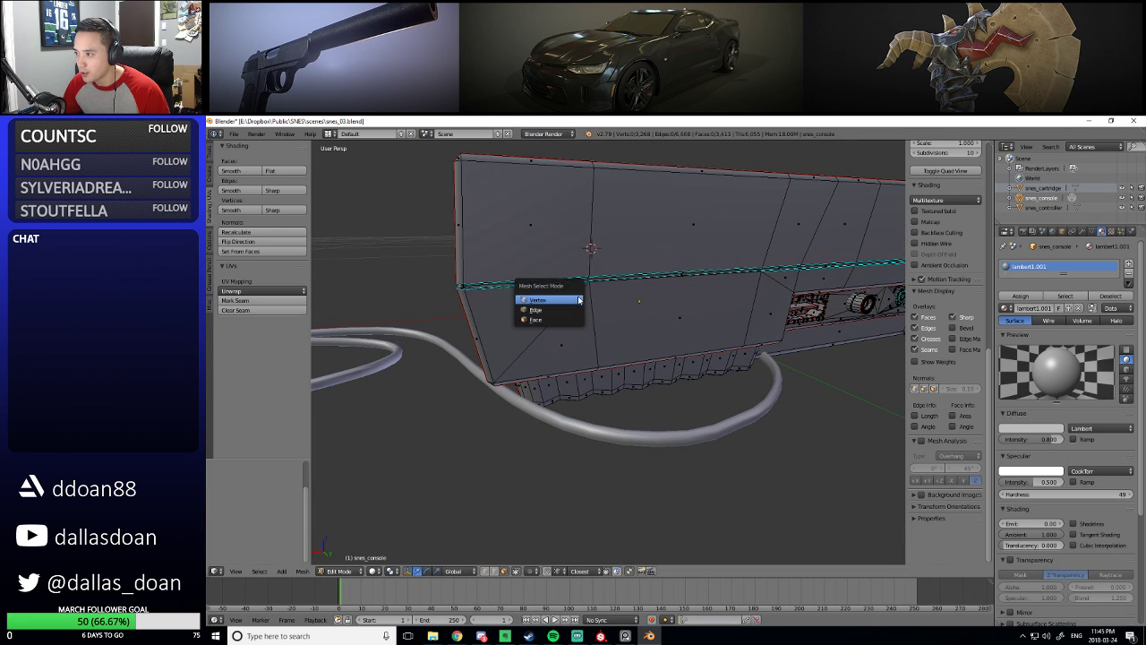
click(538, 309)
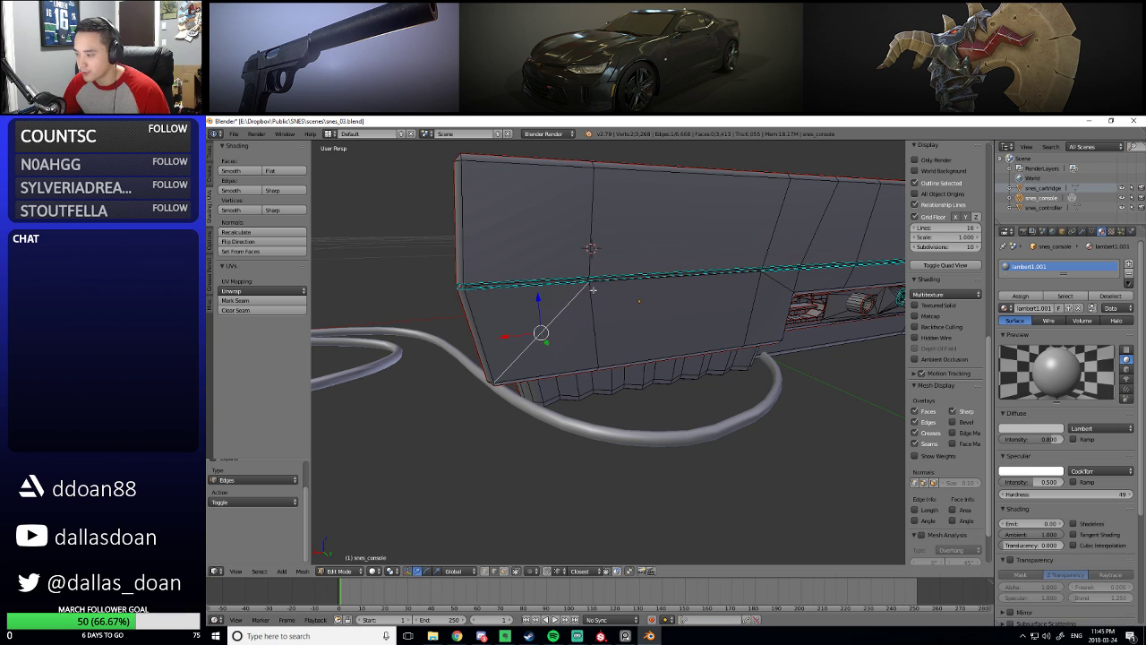
key(x)
click(573, 370)
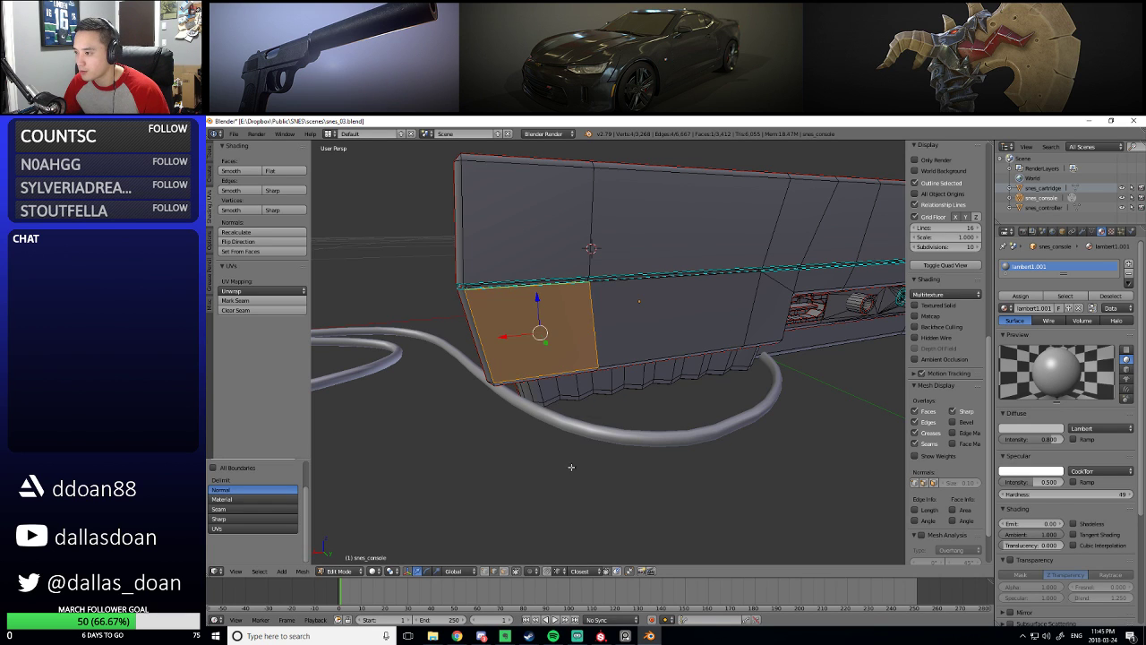
Deselect the rear panel face, return the console to object mode, and deselect the object
key(a)
middle_drag(607, 475, 703, 425)
scroll(578, 479, down, 4)
key(Tab)
scroll(700, 421, down, 2)
key(a)
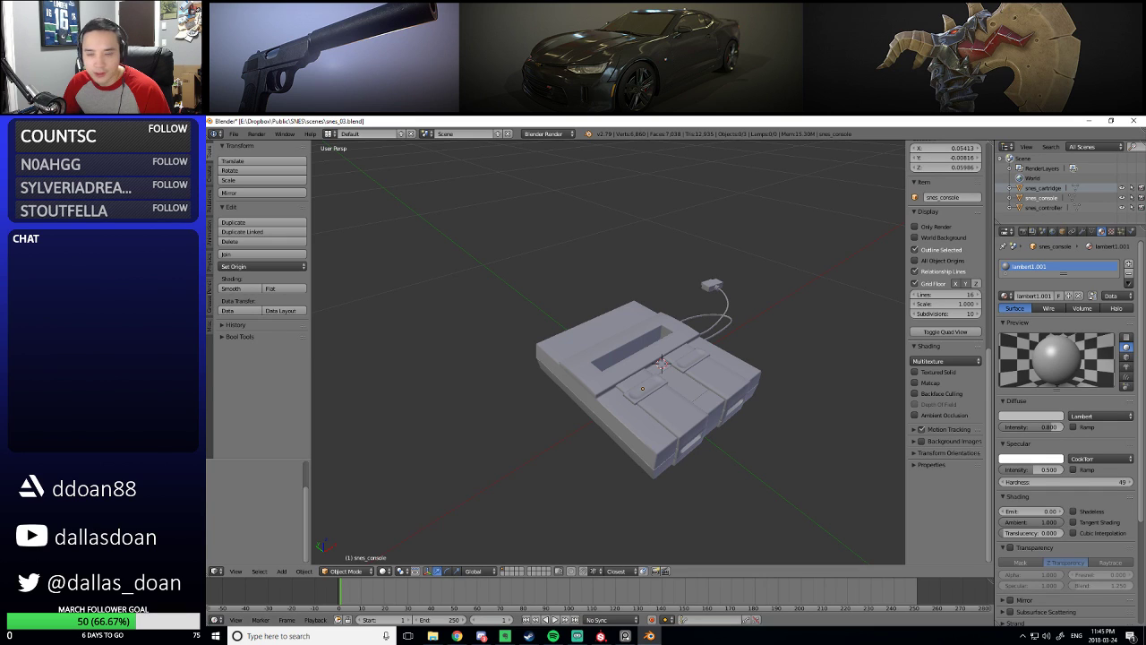
Examine the console model's shading from the front and the rear
middle_drag(462, 265, 607, 281)
scroll(638, 301, up, 2)
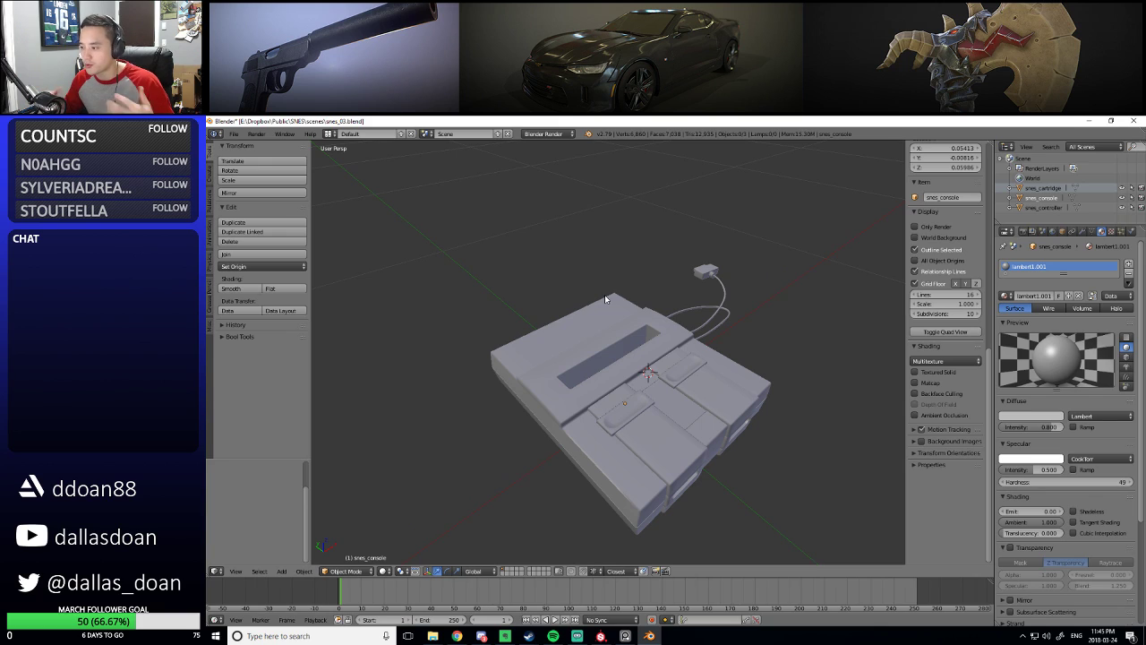
middle_drag(605, 295, 565, 289)
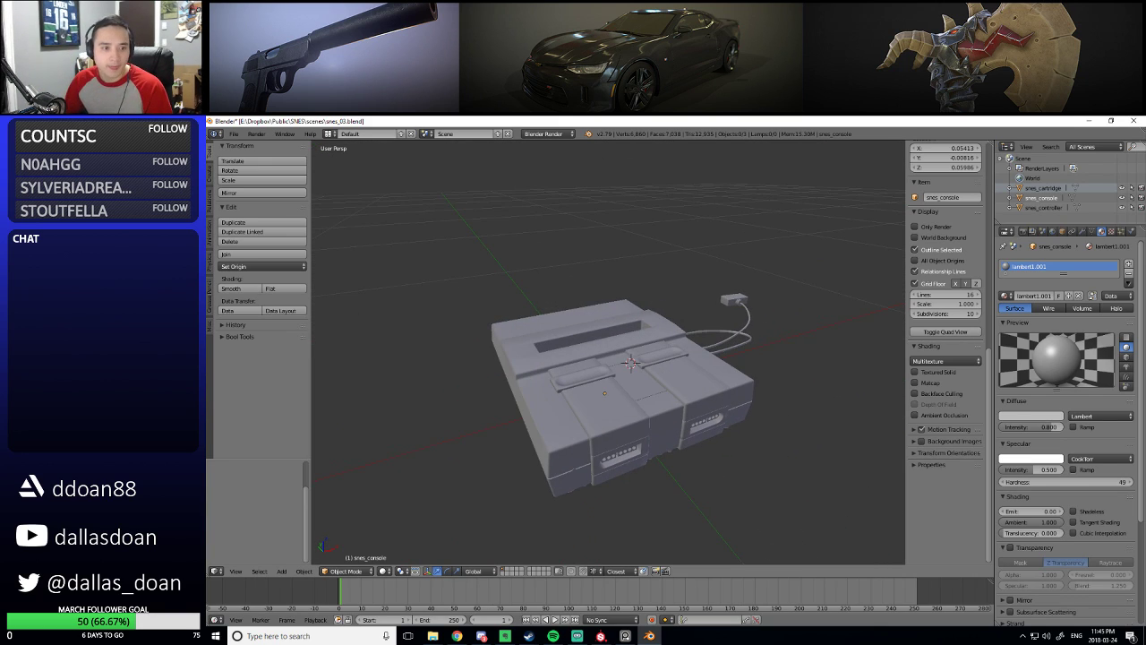
key(alt+Tab)
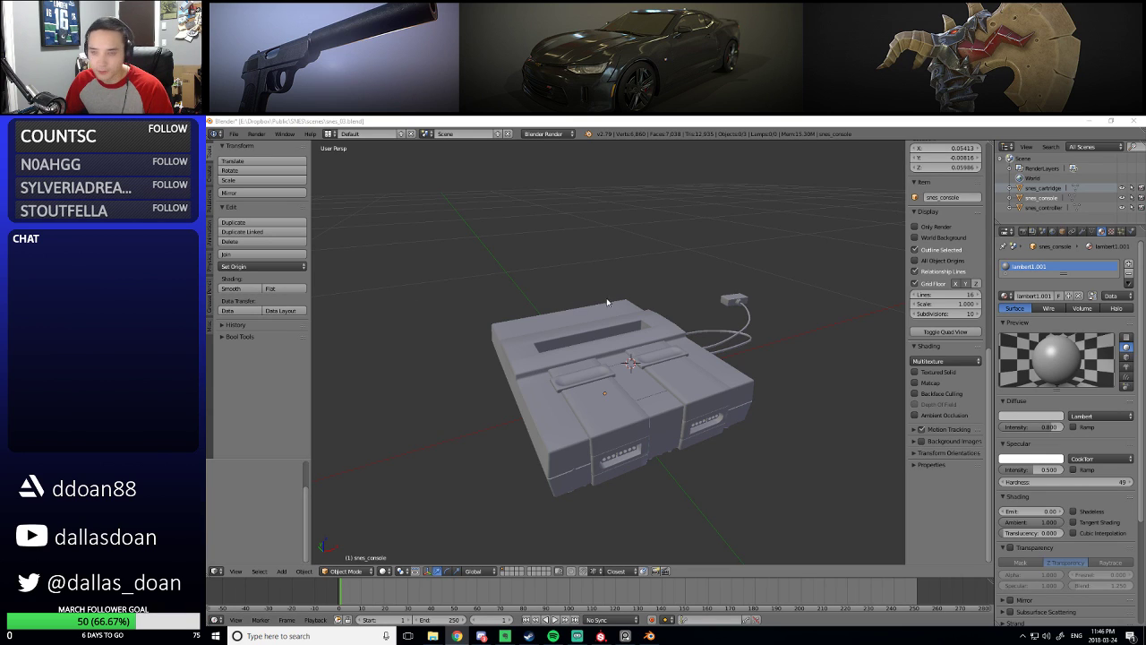
key(a)
scroll(736, 350, up, 5)
middle_drag(757, 349, 717, 354)
scroll(779, 340, down, 3)
scroll(683, 328, up, 3)
scroll(696, 340, down, 3)
scroll(717, 354, up, 2)
Switch to the UV Editing screen layout and isolate the console in local view
click(330, 133)
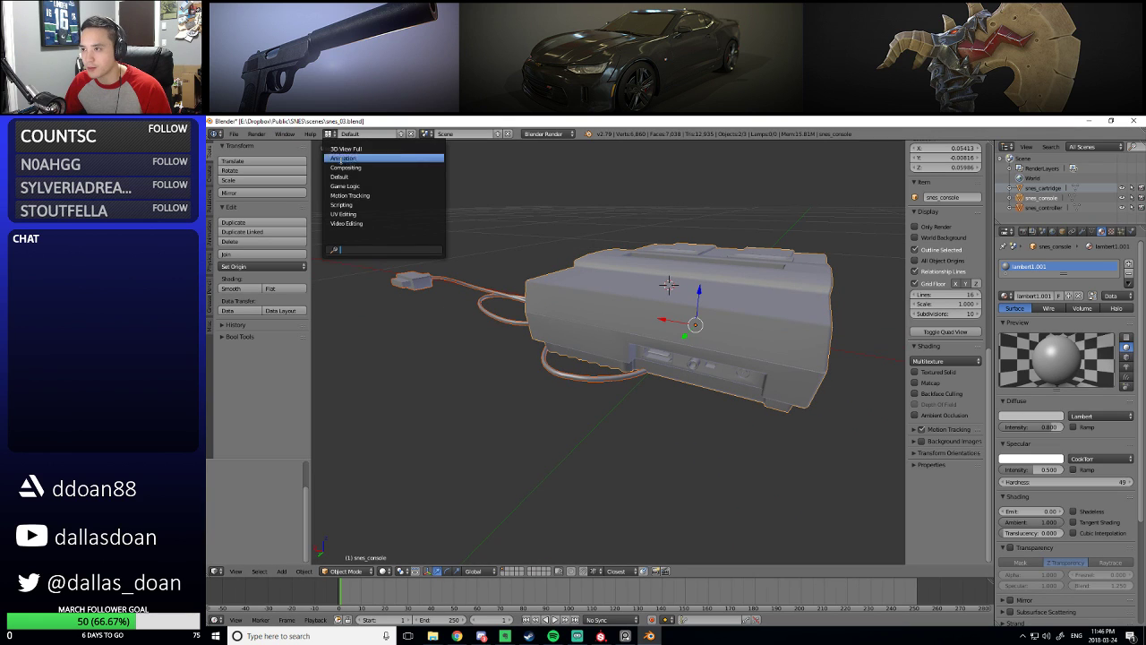
click(343, 214)
scroll(860, 385, up, 2)
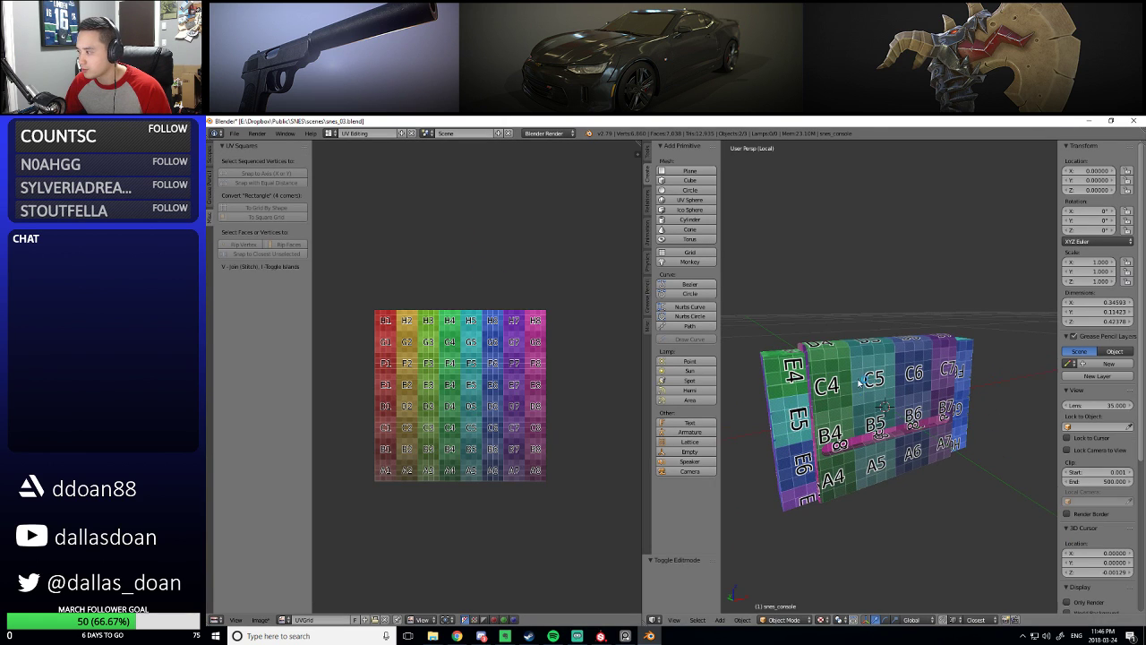
key(KP_Divide)
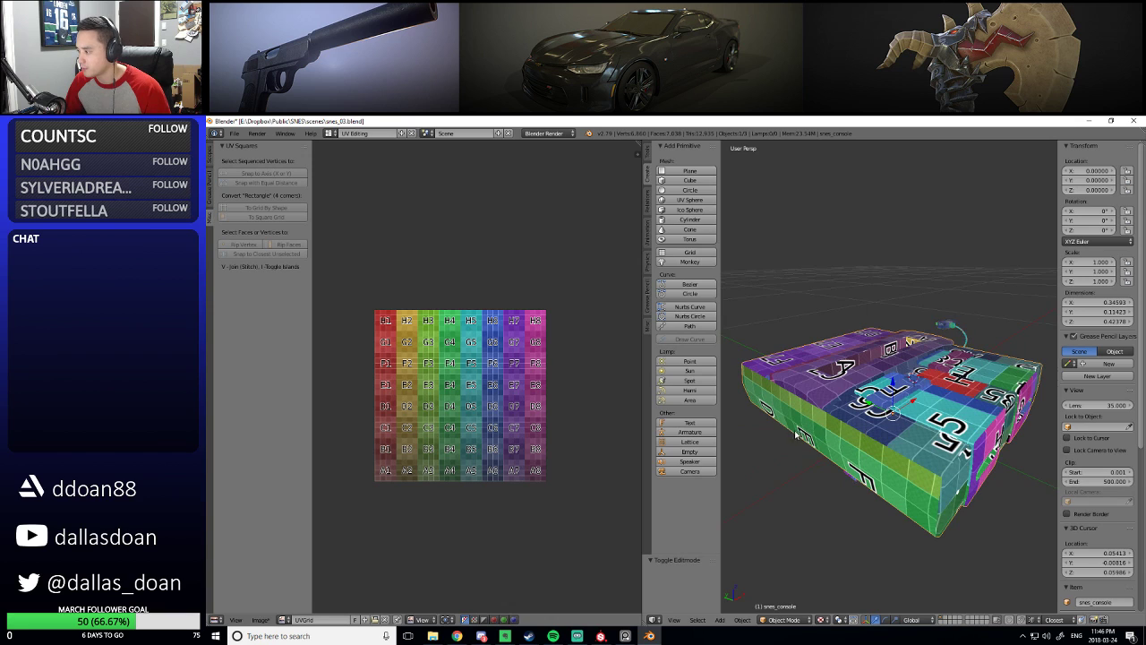
key(KP_Divide)
Enter edit mode on the console and turn off the Sharp edge overlay in the mesh display
middle_drag(900, 430, 852, 420)
scroll(798, 444, down, 2)
key(Tab)
scroll(790, 437, up, 3)
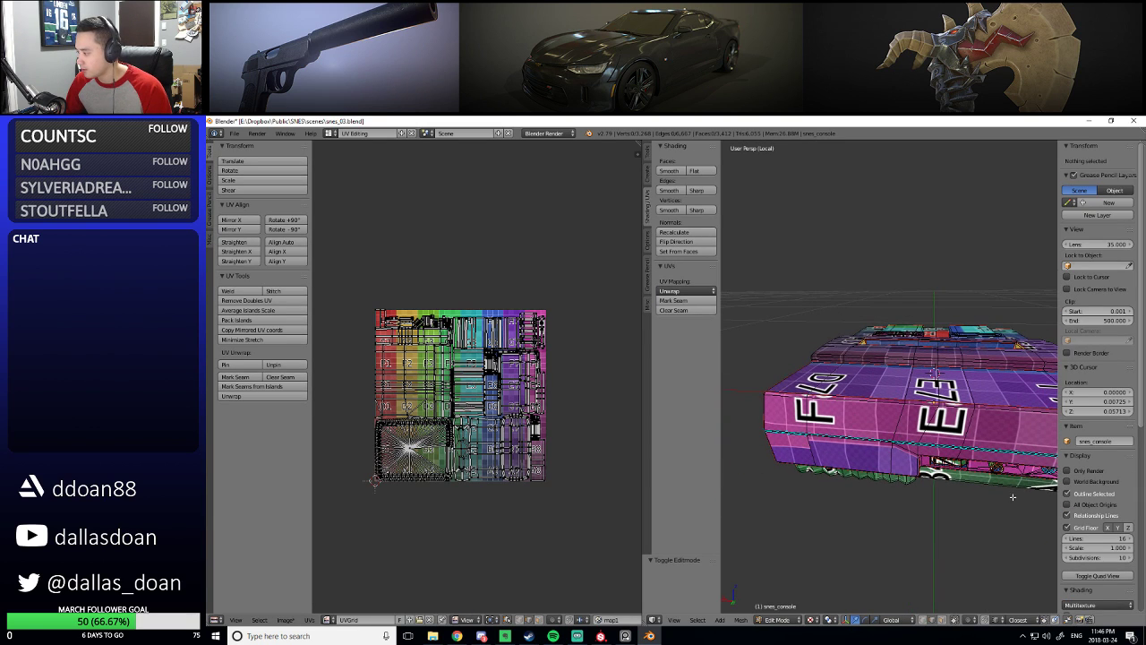
scroll(1085, 499, down, 8)
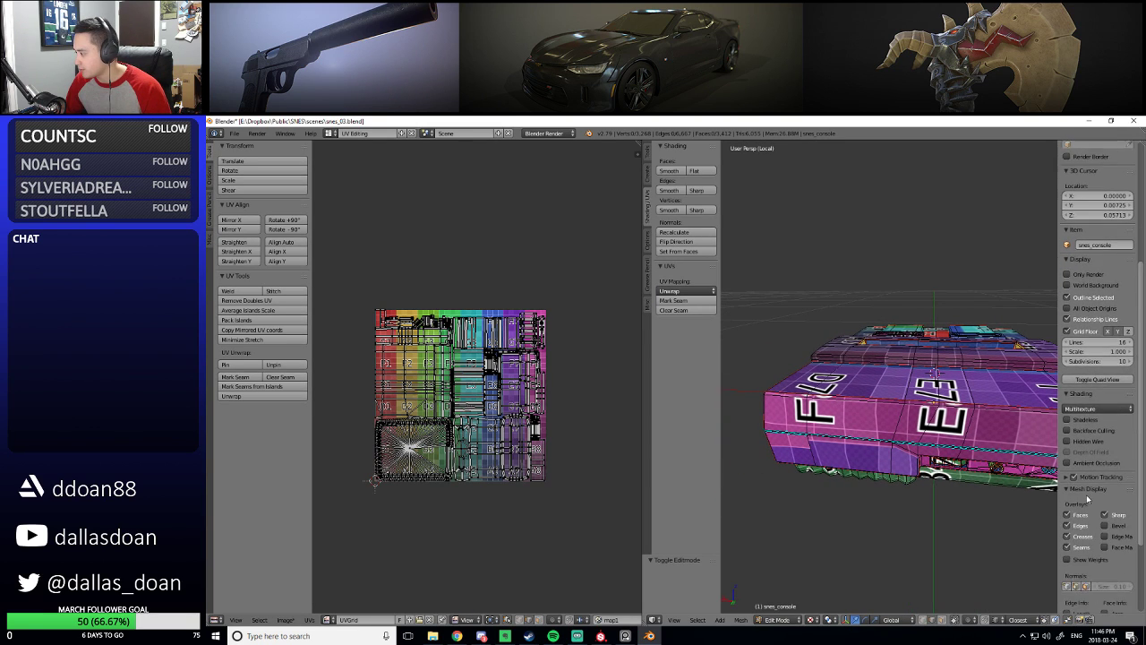
scroll(1084, 499, down, 2)
middle_drag(896, 421, 904, 381)
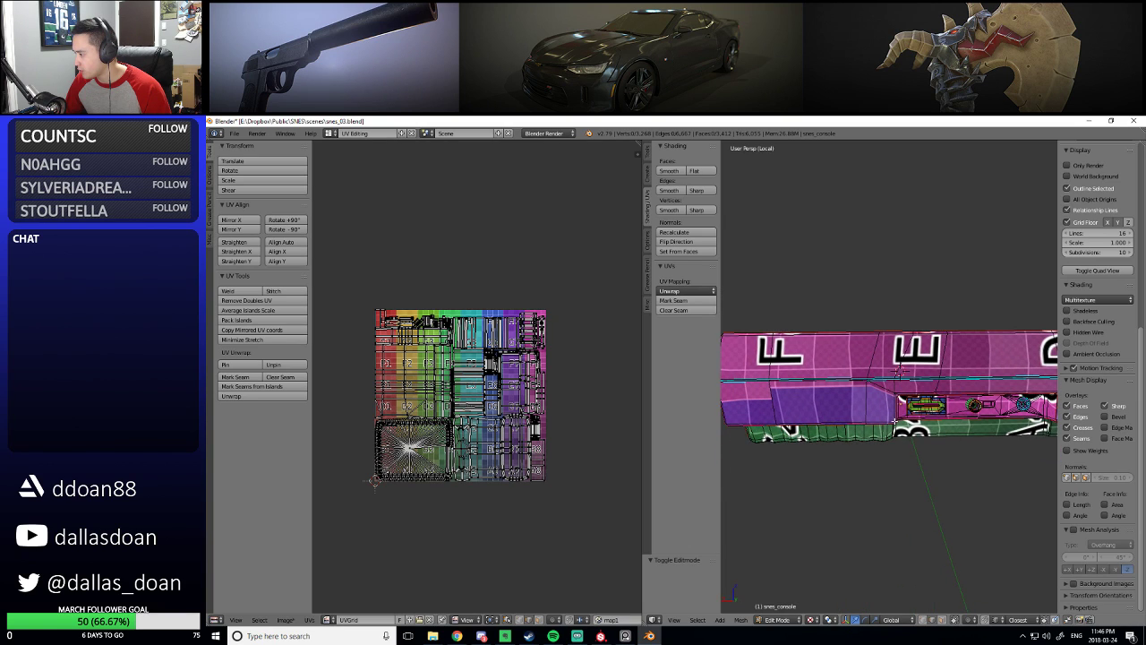
click(1112, 408)
Select the console's rear panel faces in face mode by extending one face to its linked faces, delimited by seams
middle_drag(900, 369, 873, 423)
key(3)
right_click(810, 380)
key(ctrl+l)
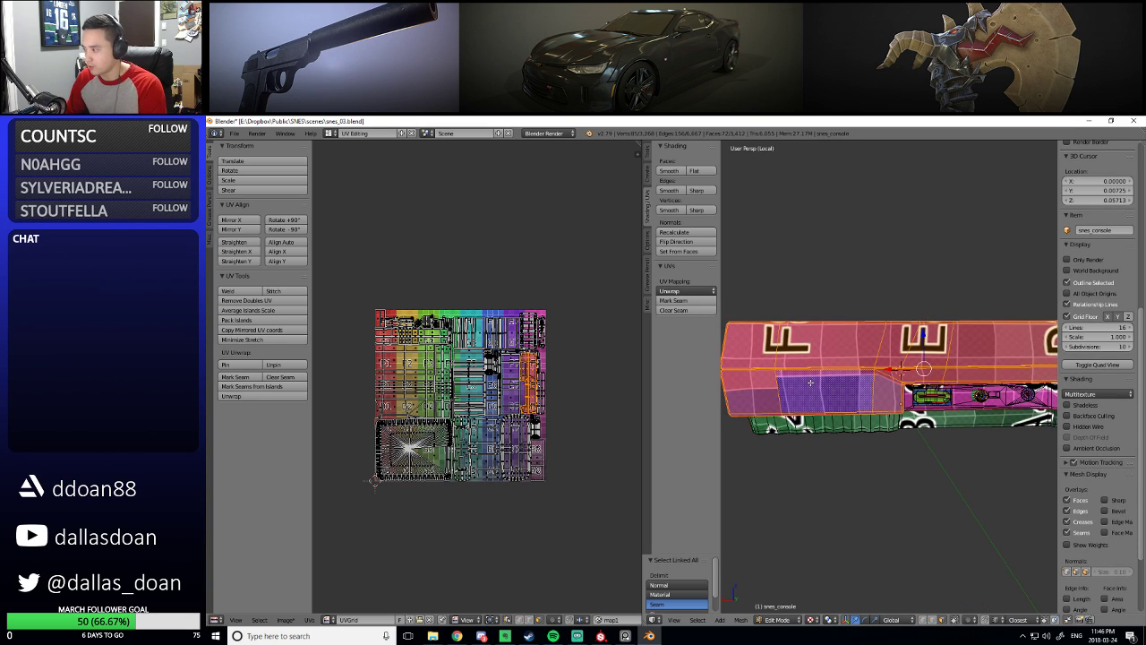
scroll(484, 405, up, 7)
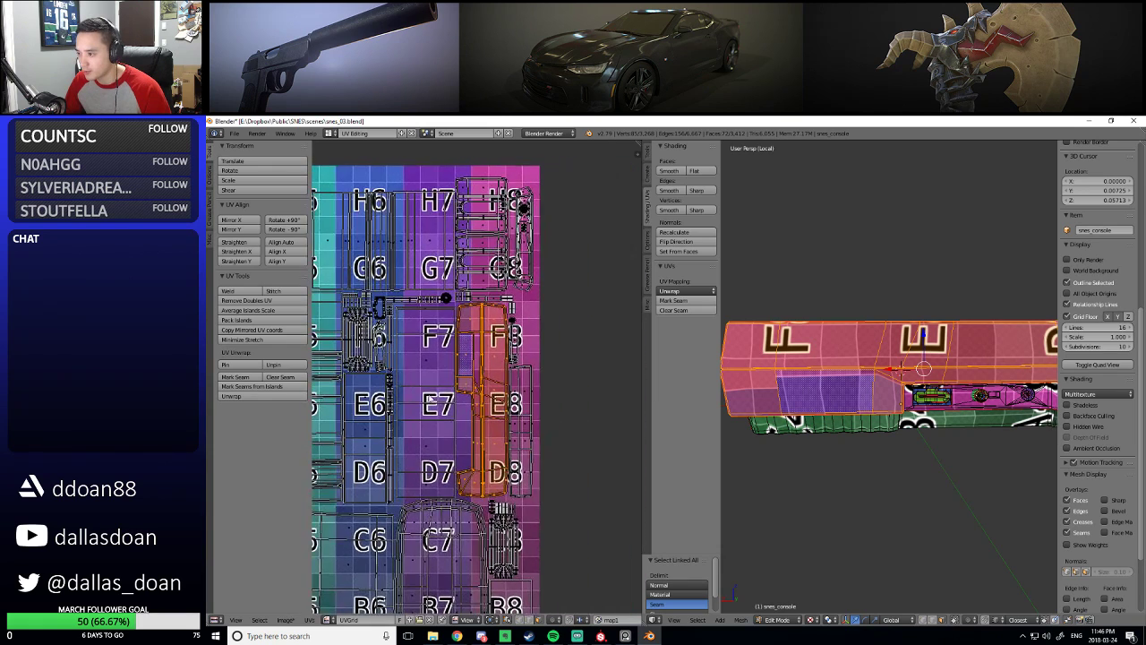
click(676, 291)
click(676, 292)
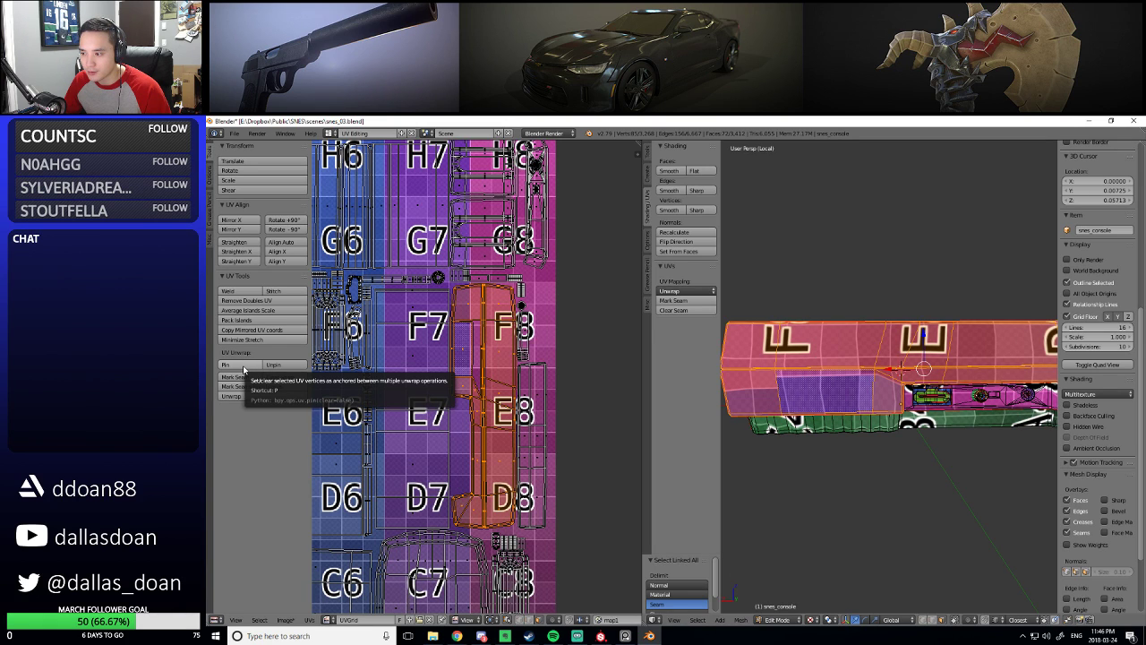
middle_drag(438, 358, 461, 356)
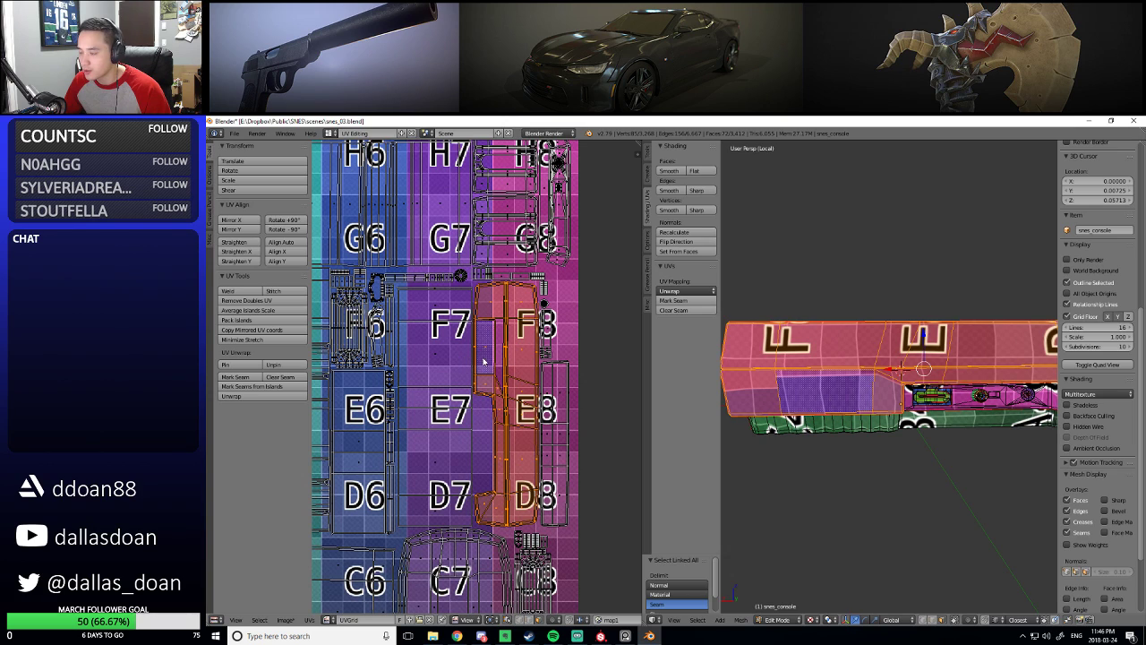
key(ctrl+e)
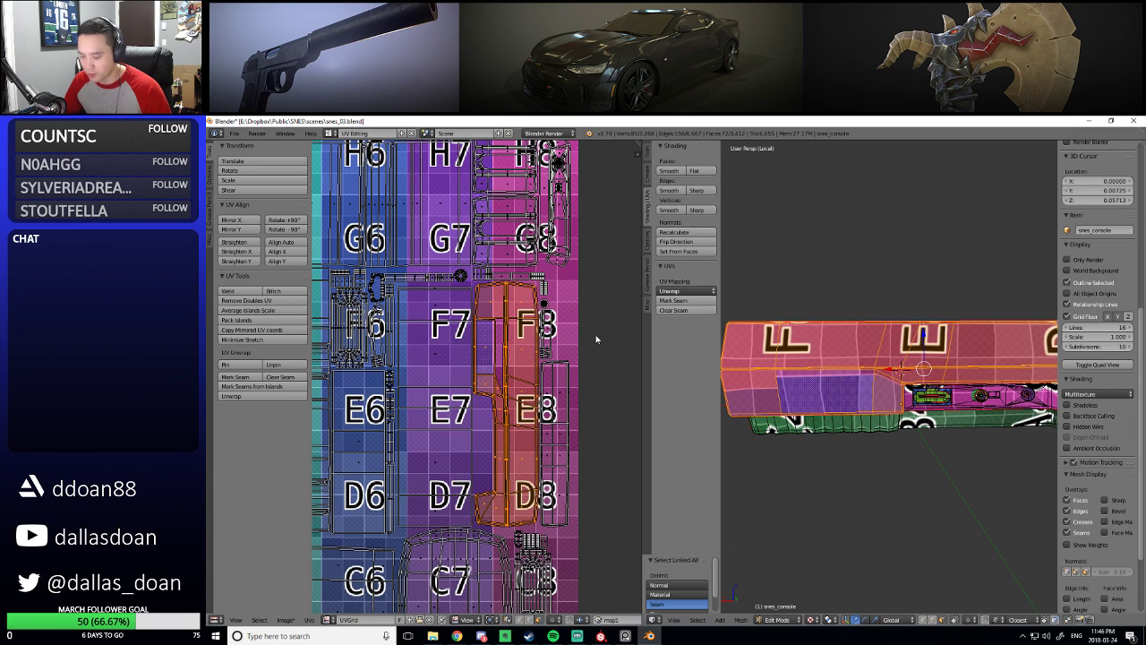
key(ctrl+e)
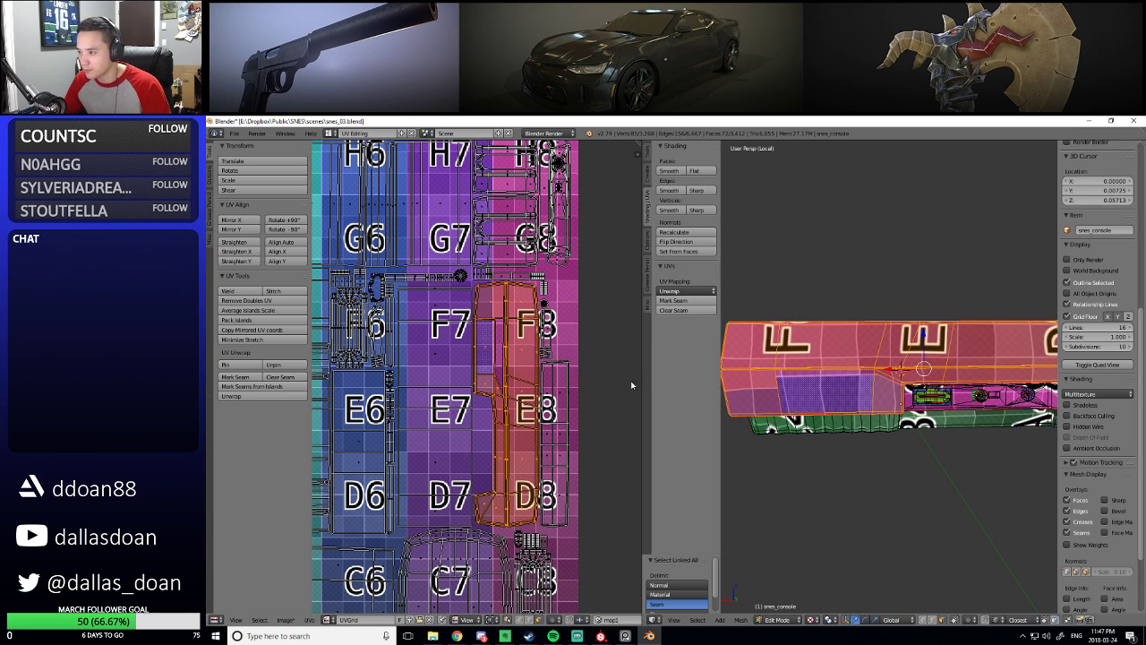
middle_drag(627, 383, 604, 380)
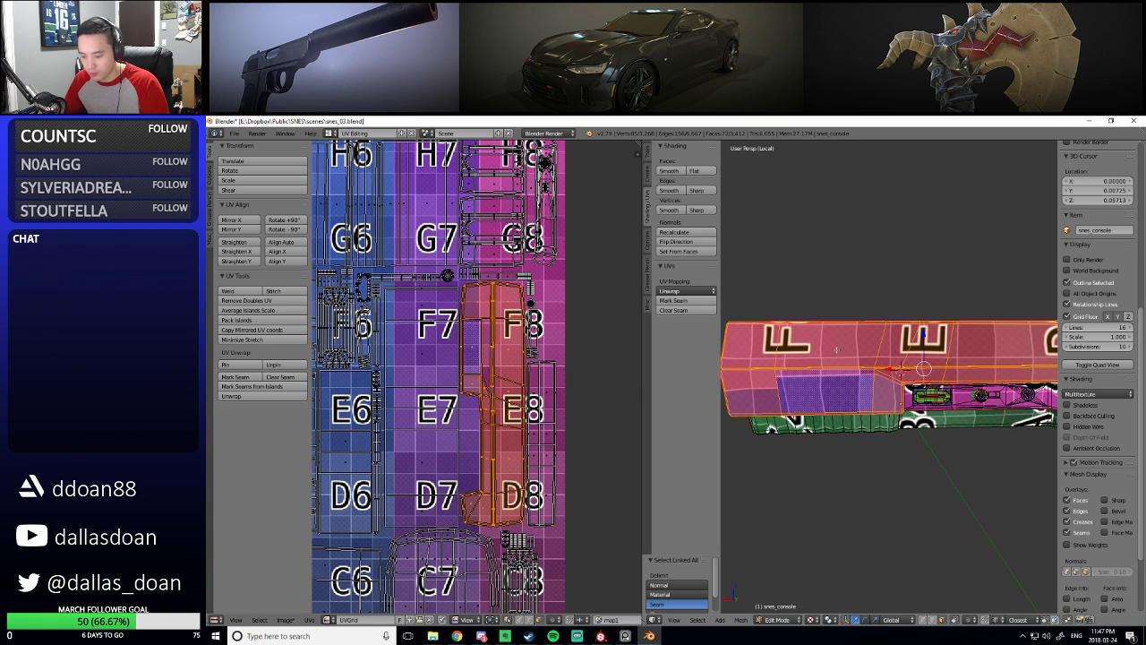
key(ctrl+e)
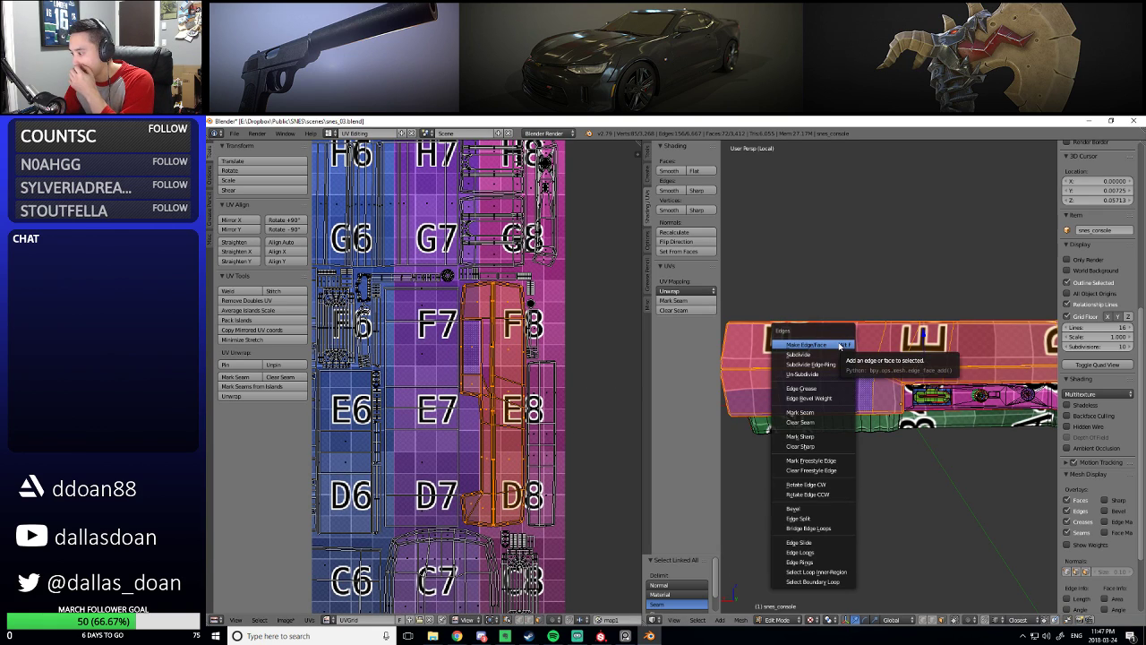
click(259, 620)
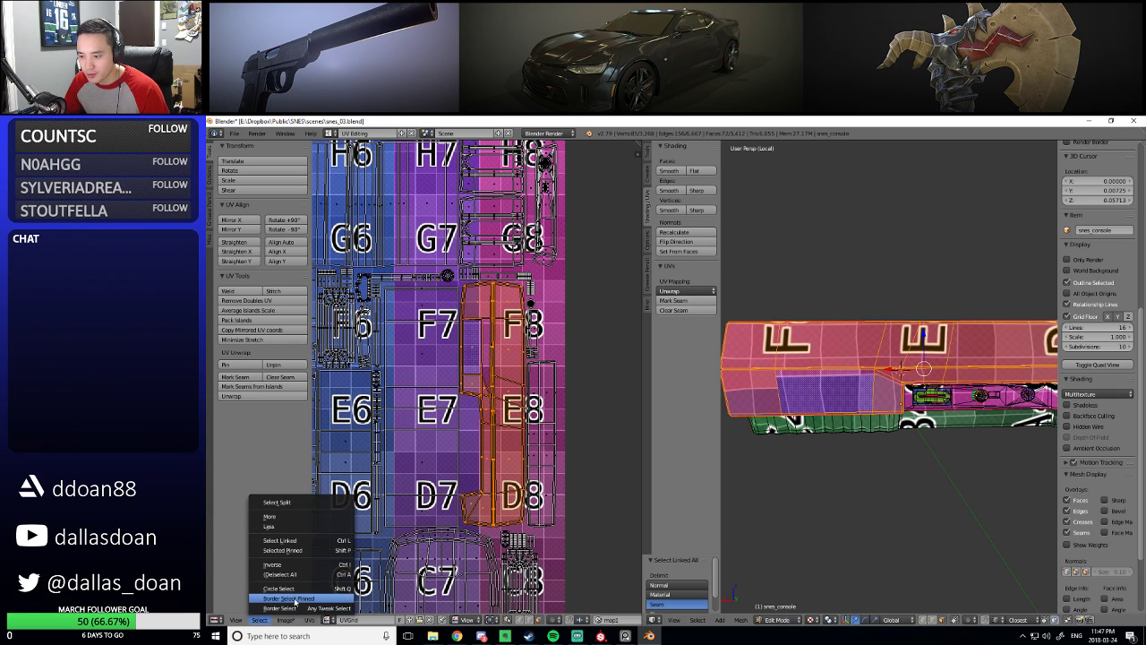
click(285, 609)
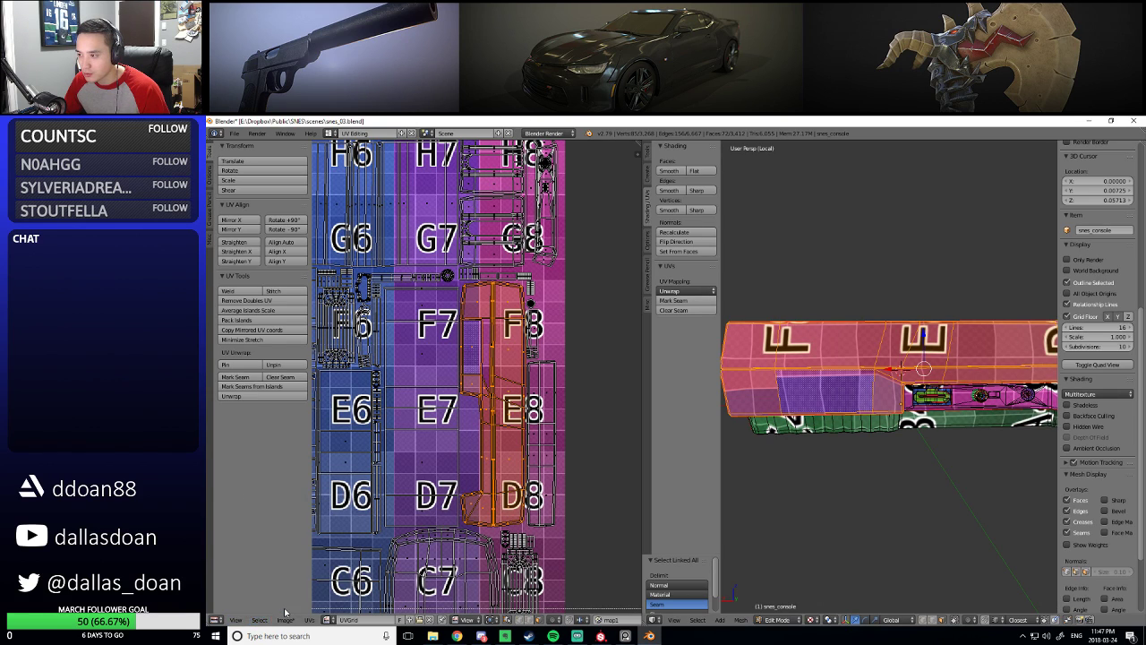
click(260, 620)
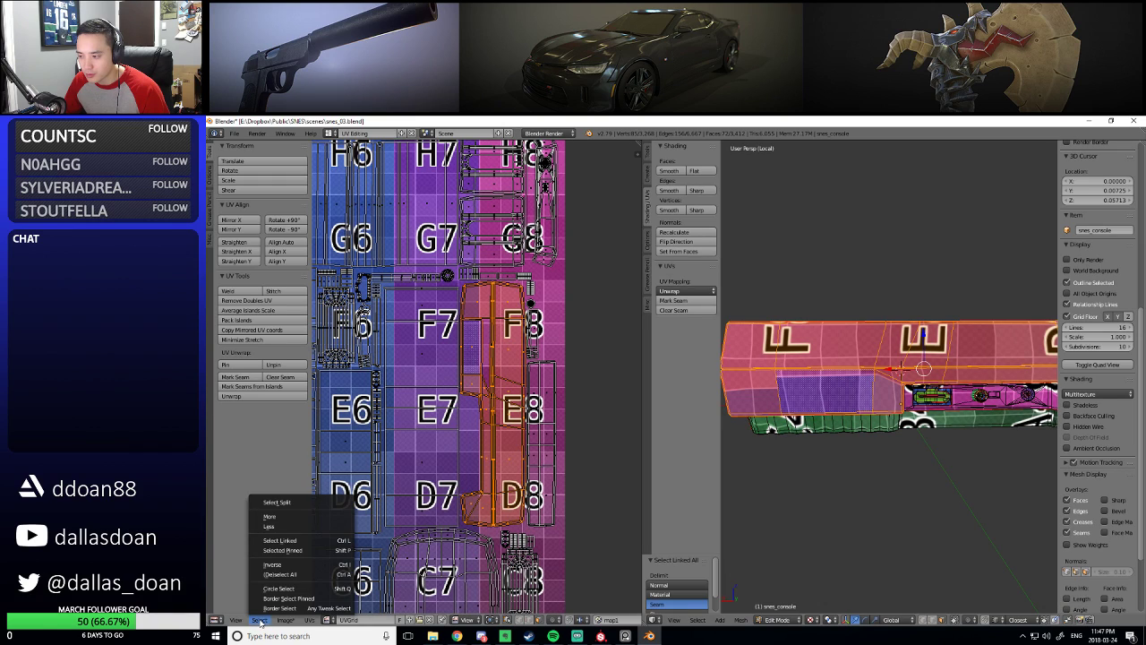
click(301, 600)
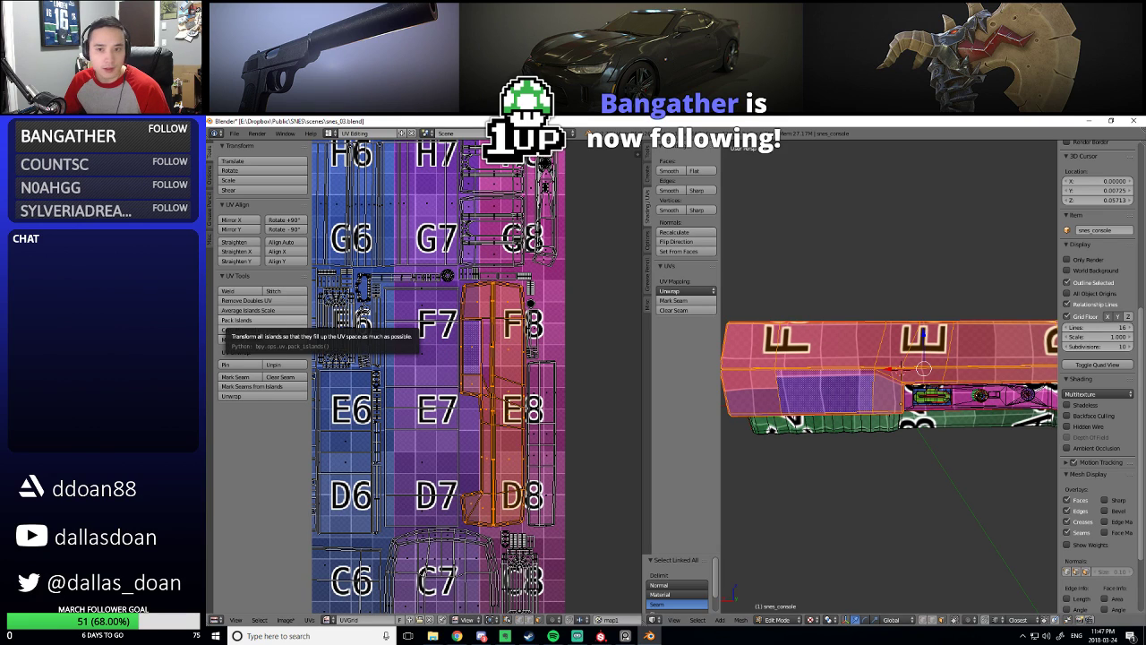
Try moving a single face's UVs out of the layout, and undo the move
key(a)
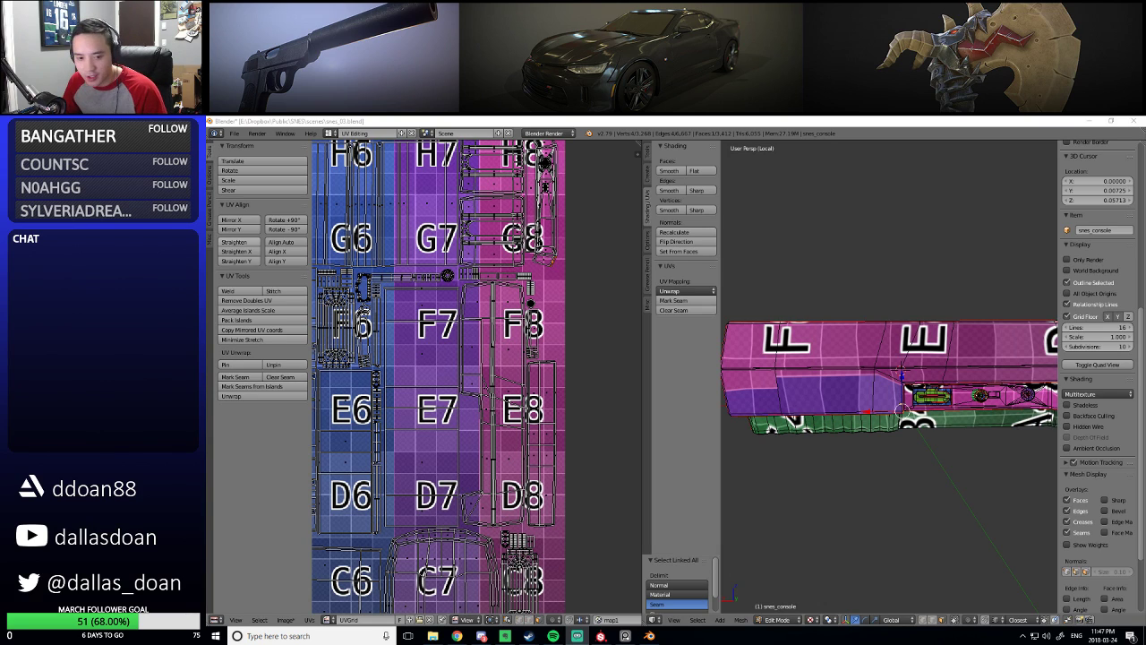
key(g)
click(596, 420)
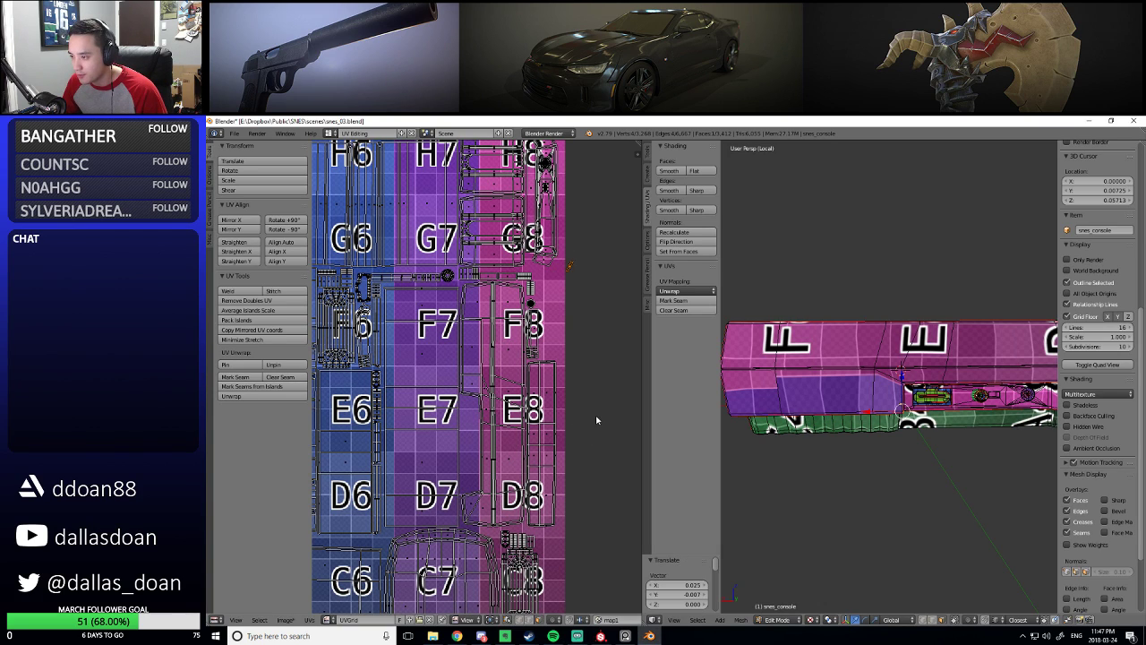
key(ctrl+z)
key(ctrl+z)
Select the upper rear panel face of the console in the UV layout
middle_drag(495, 340, 524, 351)
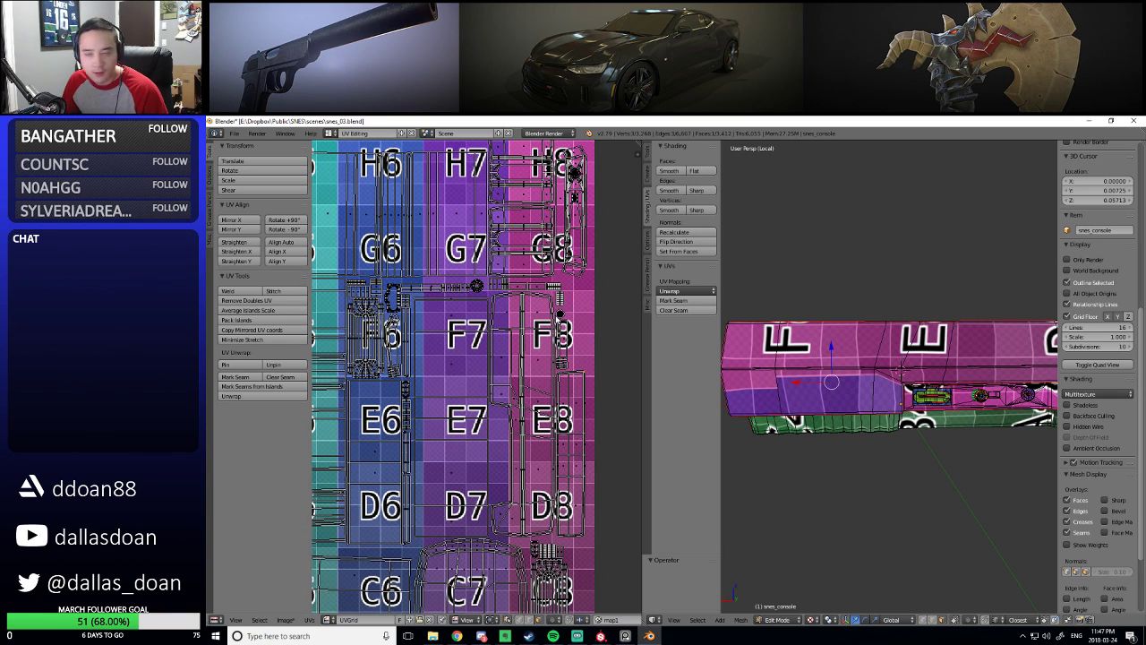
key(l)
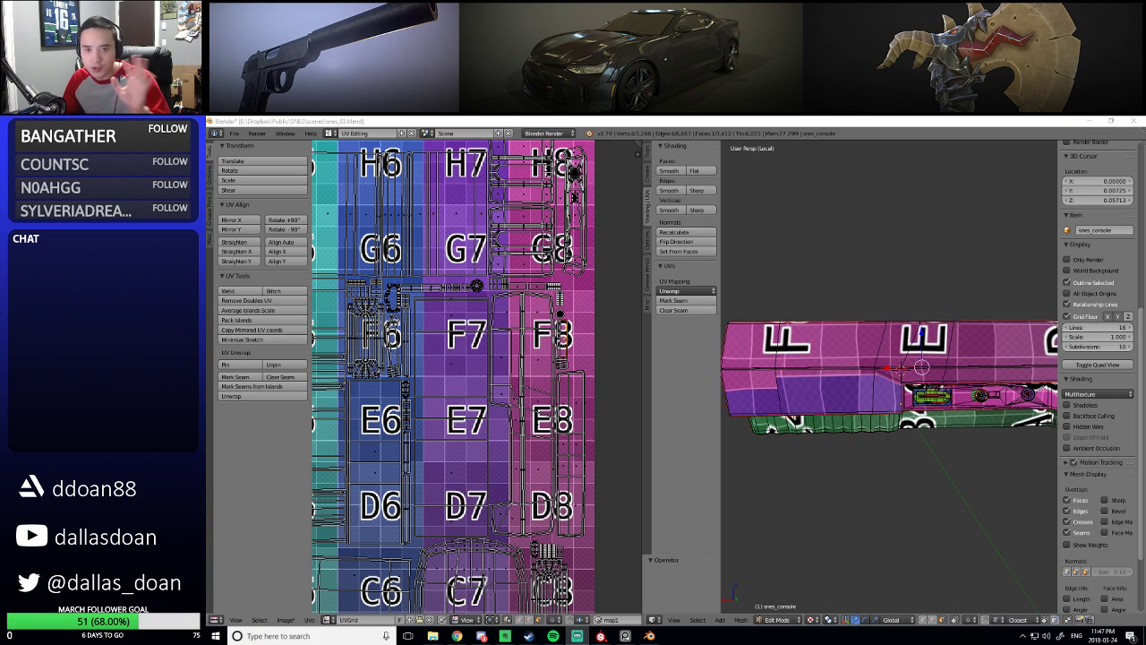
click(625, 448)
right_click(632, 458)
right_click(535, 380)
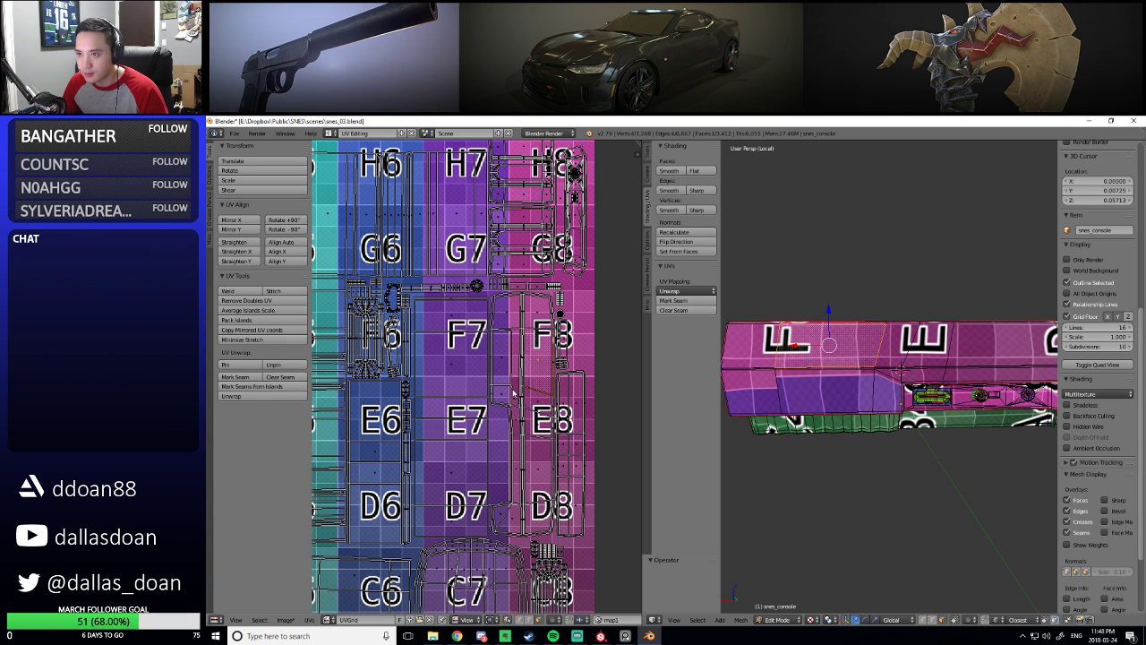
scroll(514, 392, up, 5)
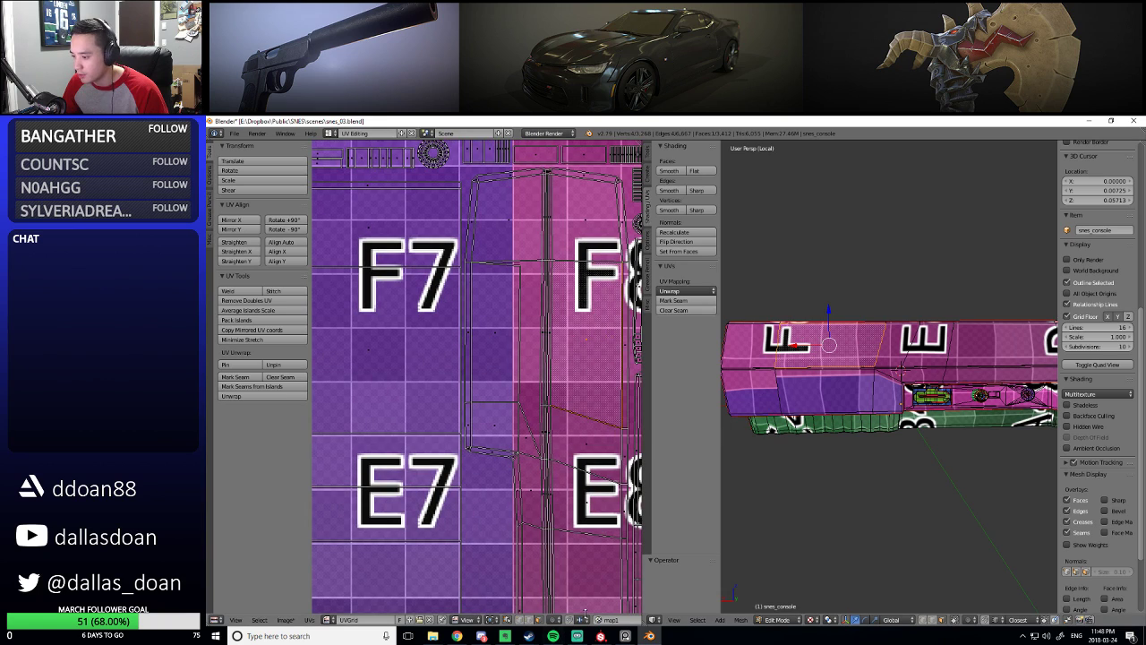
Turn off UV selection sync, select the rear face's linked UVs, and change the UV selection mode
click(507, 620)
scroll(540, 465, down, 2)
key(ctrl+l)
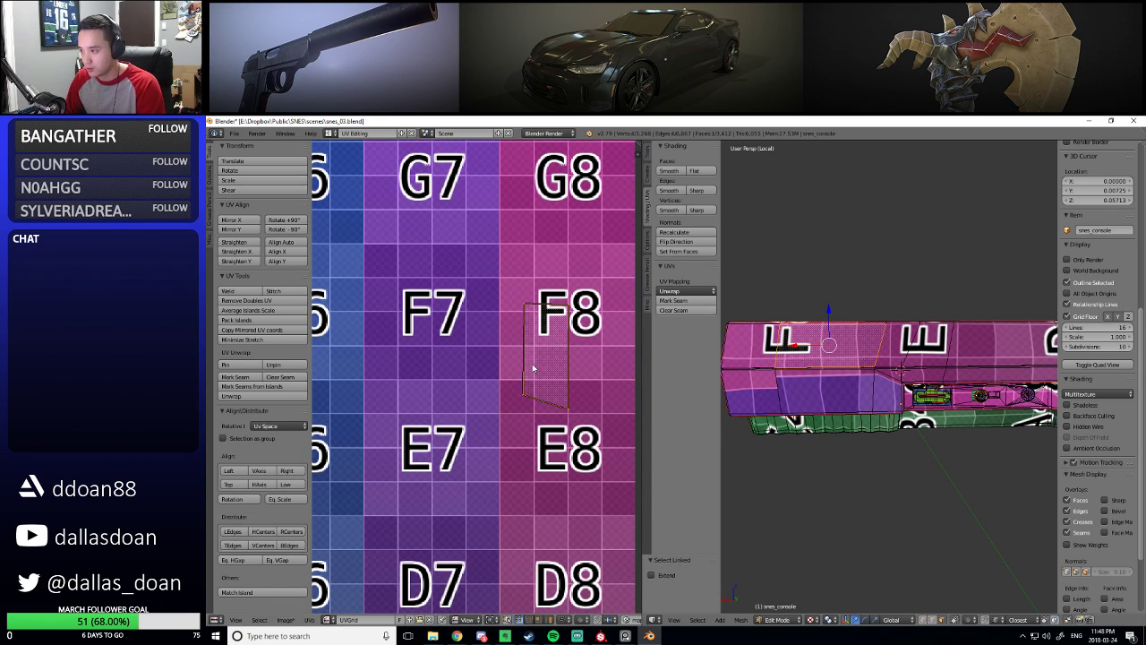
key(ctrl+Tab)
key(3)
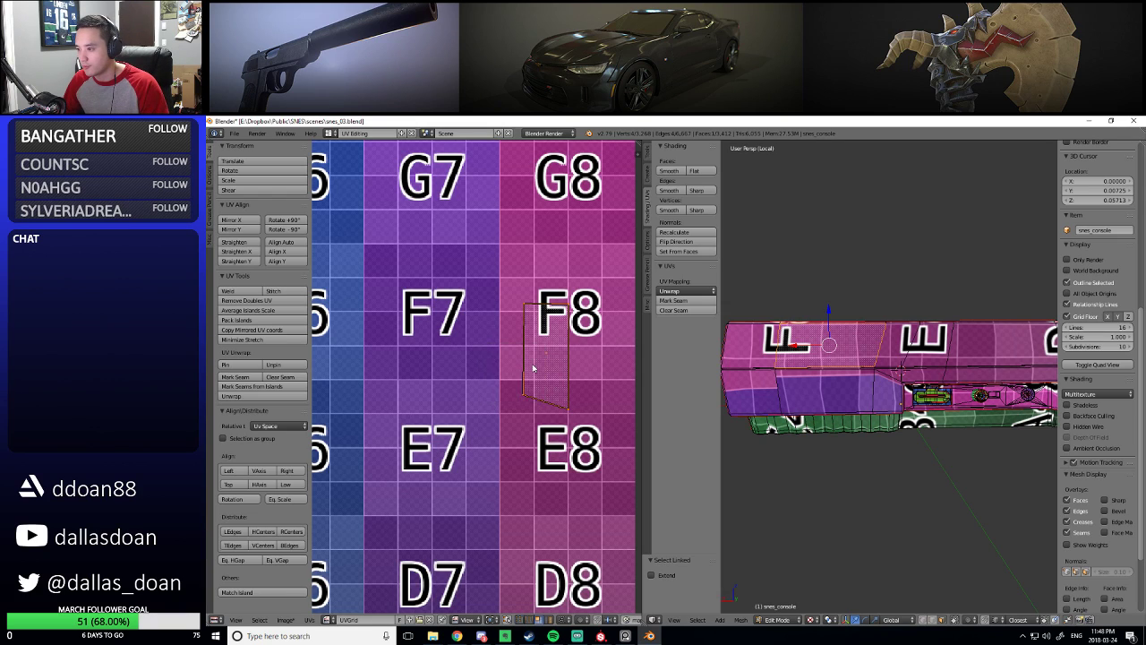
key(ctrl+Tab)
click(531, 384)
scroll(591, 459, down, 2)
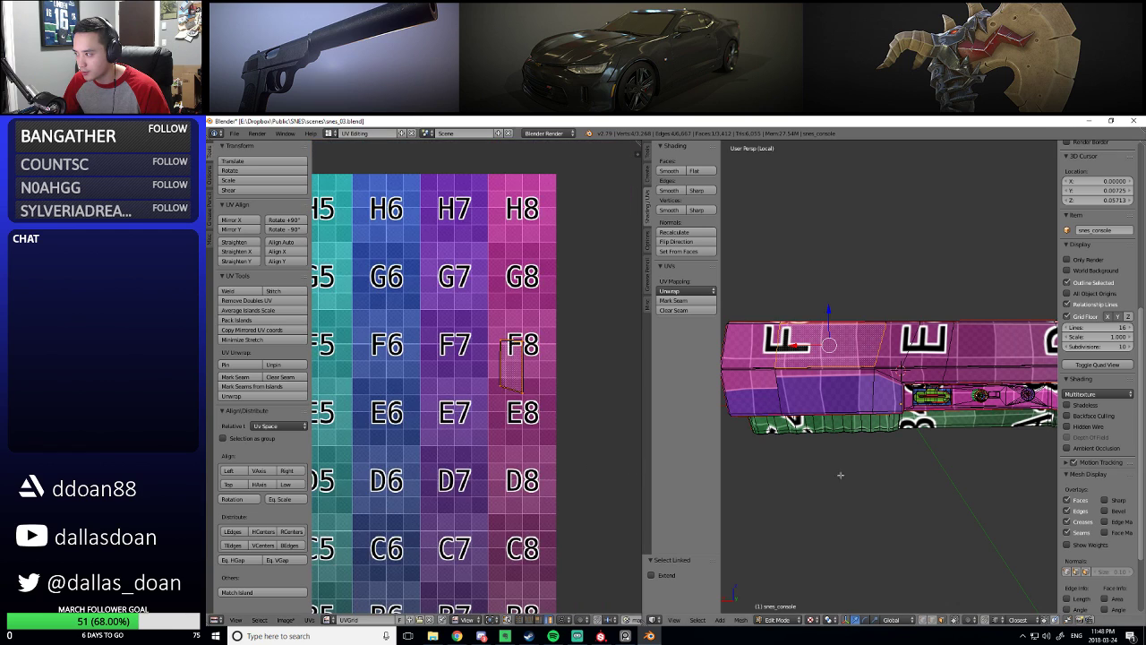
Turn UV selection sync back on and select the console's whole rear panel island through its linked faces
key(ctrl+z)
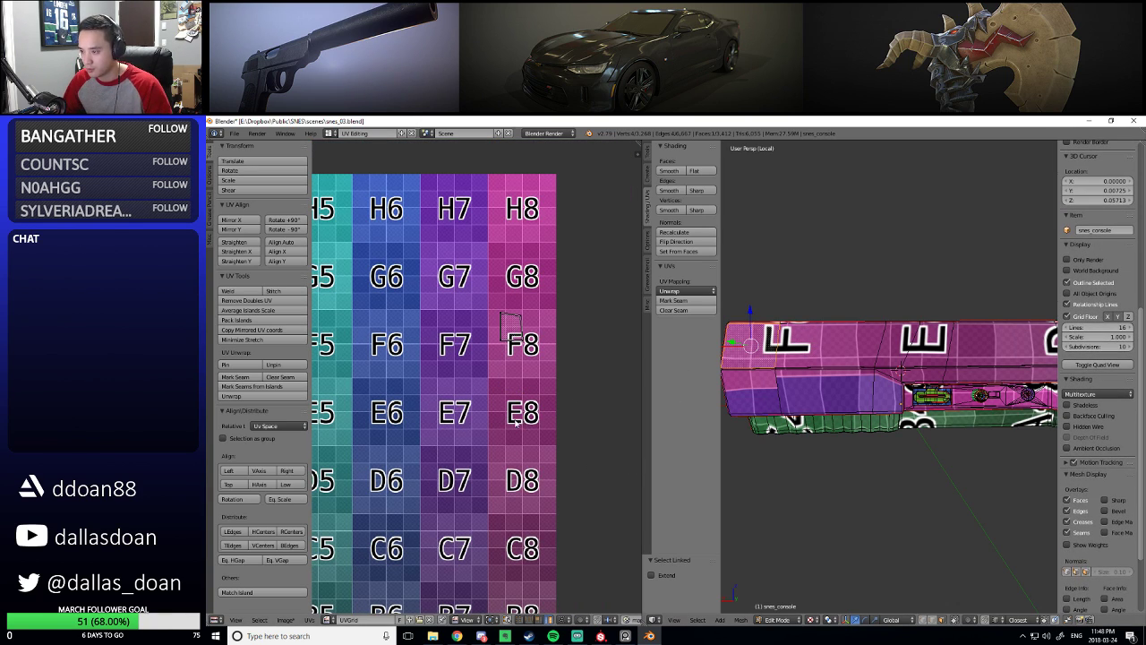
click(511, 621)
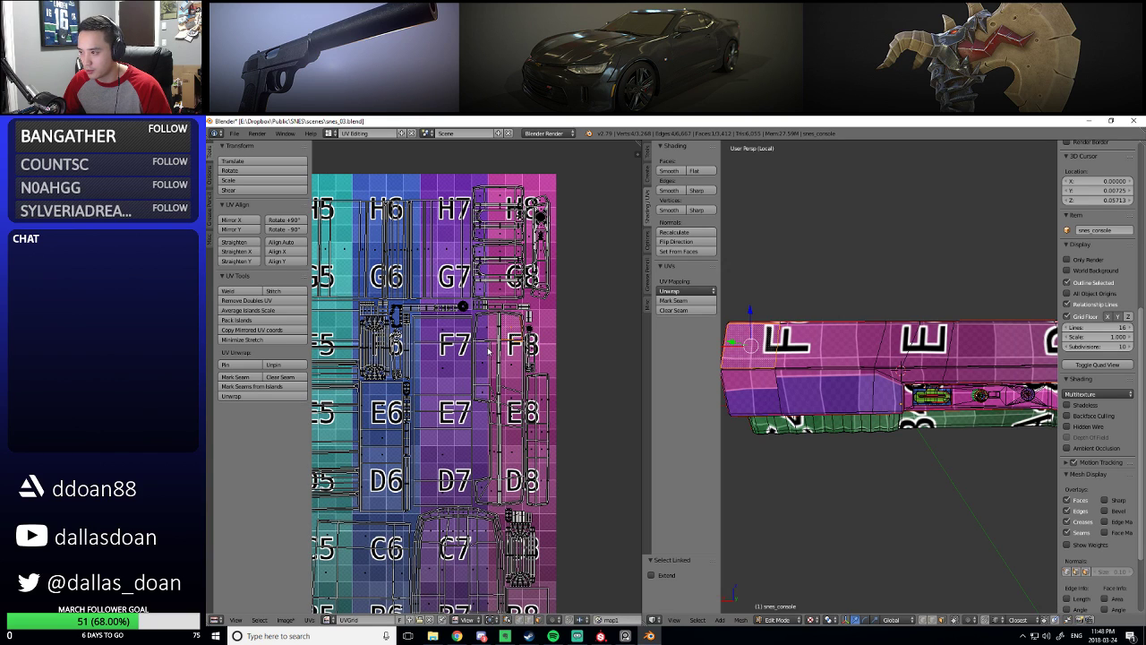
click(532, 368)
key(ctrl+l)
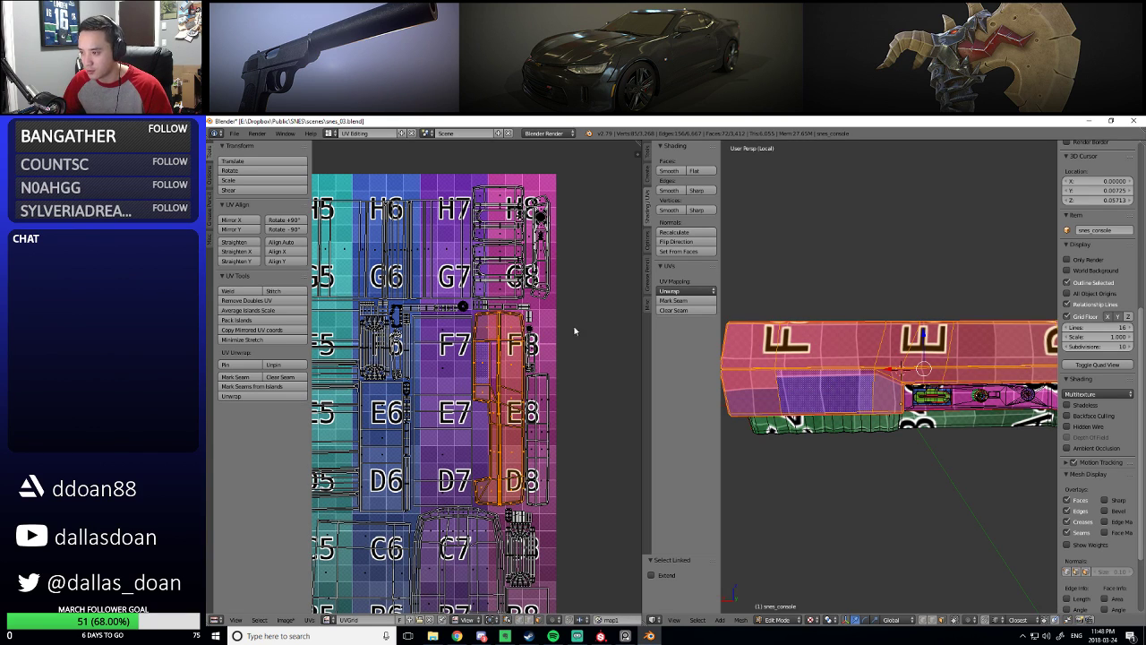
Reduce the rear panel selection to its boundary loop and examine that outline in the UV layout
shift+middle_drag(912, 450, 943, 476)
click(697, 620)
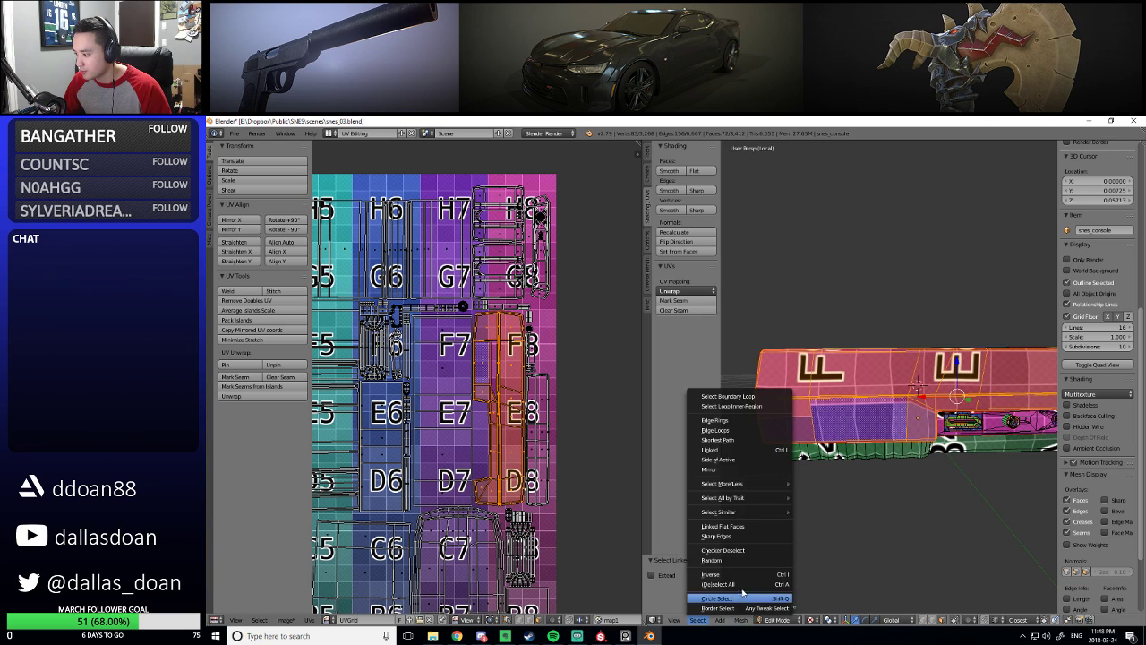
click(729, 397)
scroll(892, 508, down, 3)
middle_drag(729, 397, 755, 440)
scroll(892, 508, up, 5)
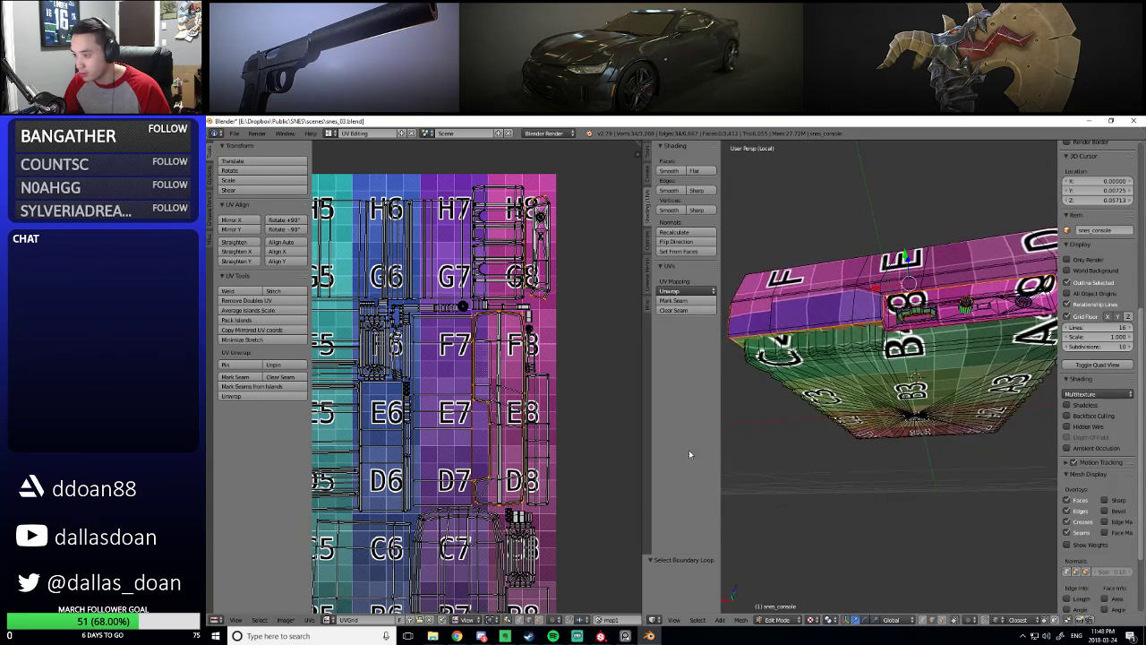
scroll(494, 413, up, 2)
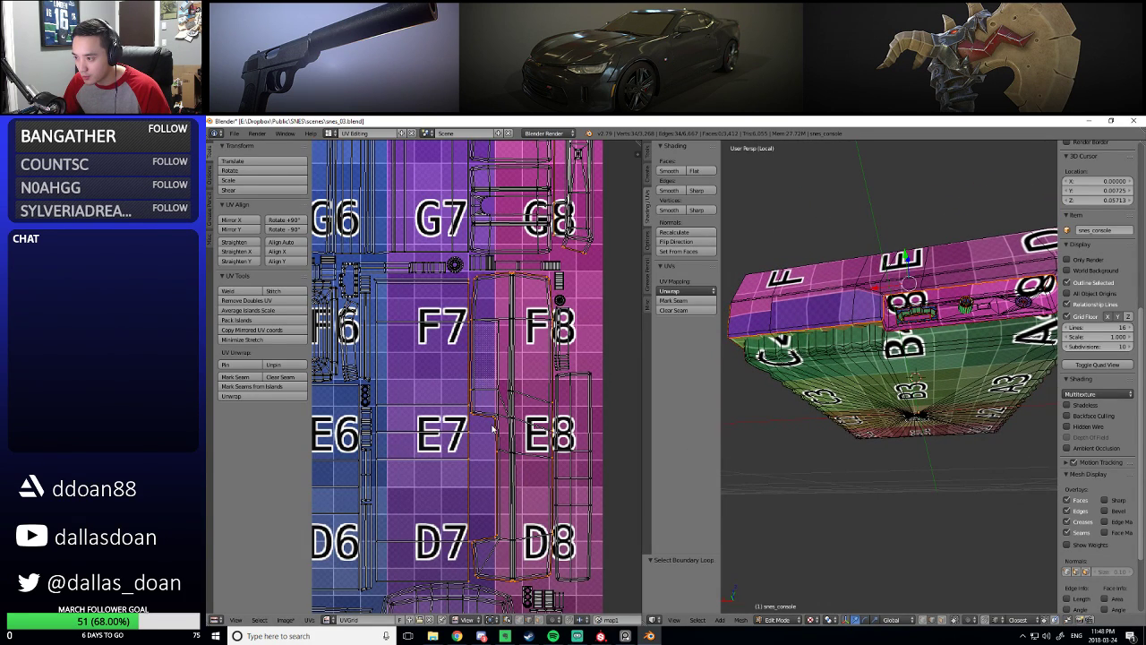
scroll(492, 430, up, 1)
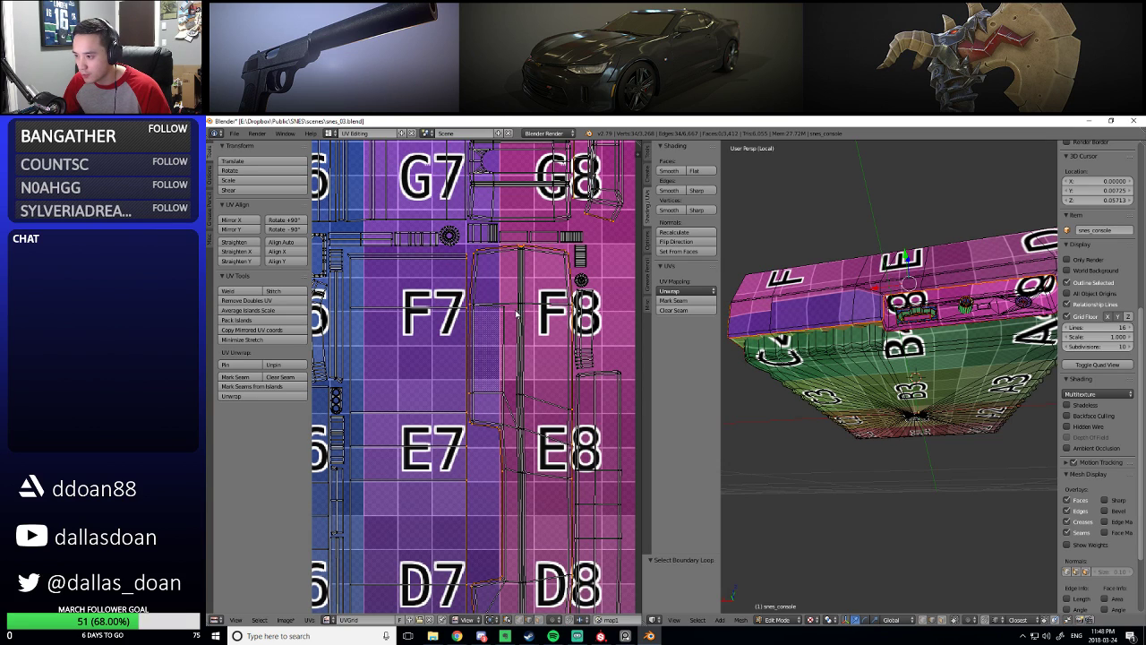
scroll(513, 325, up, 2)
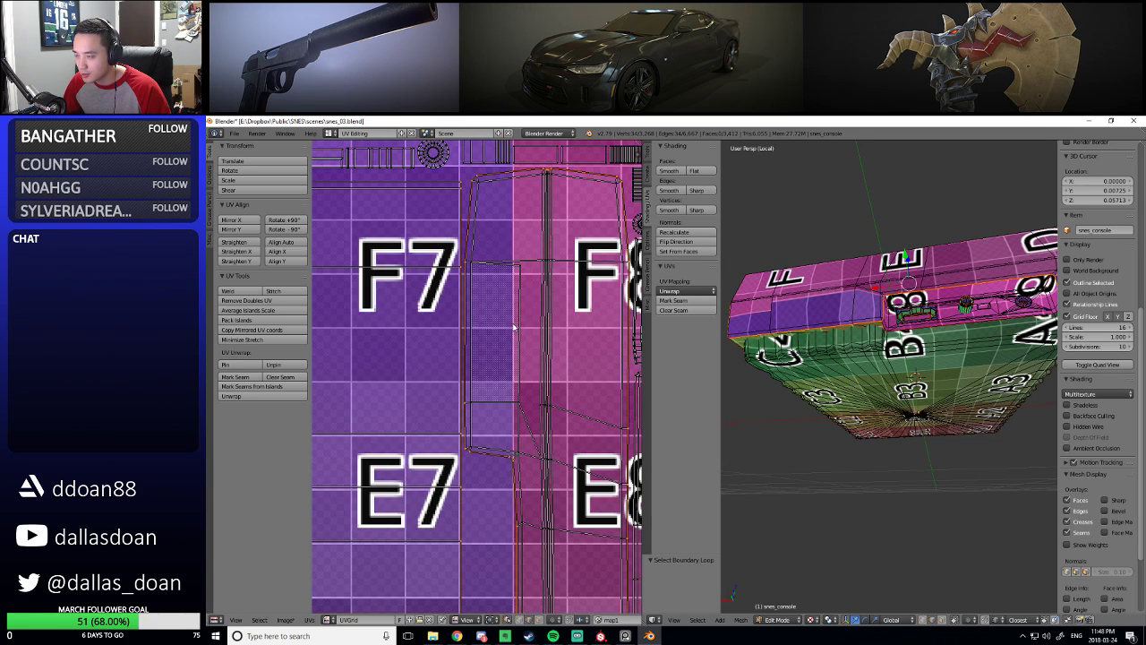
Switch to face selection, pick faces near the rear panel island's centre and extend them to all linked faces
click(532, 273)
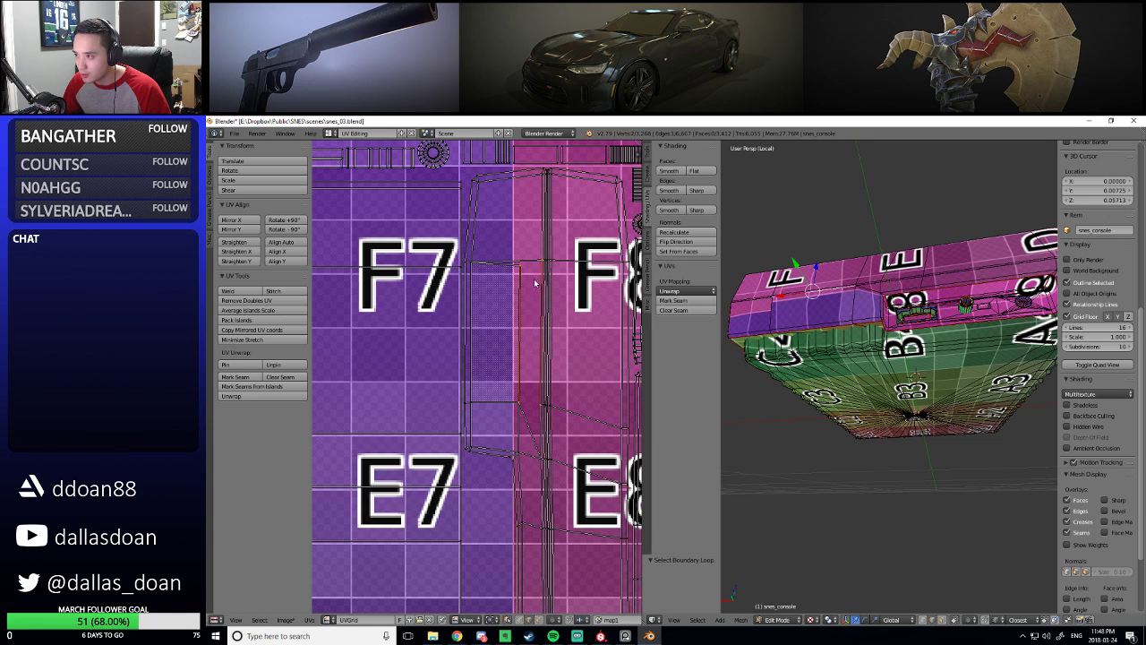
key(ctrl+Tab)
click(527, 301)
drag(527, 299, 514, 318)
scroll(508, 323, down, 6)
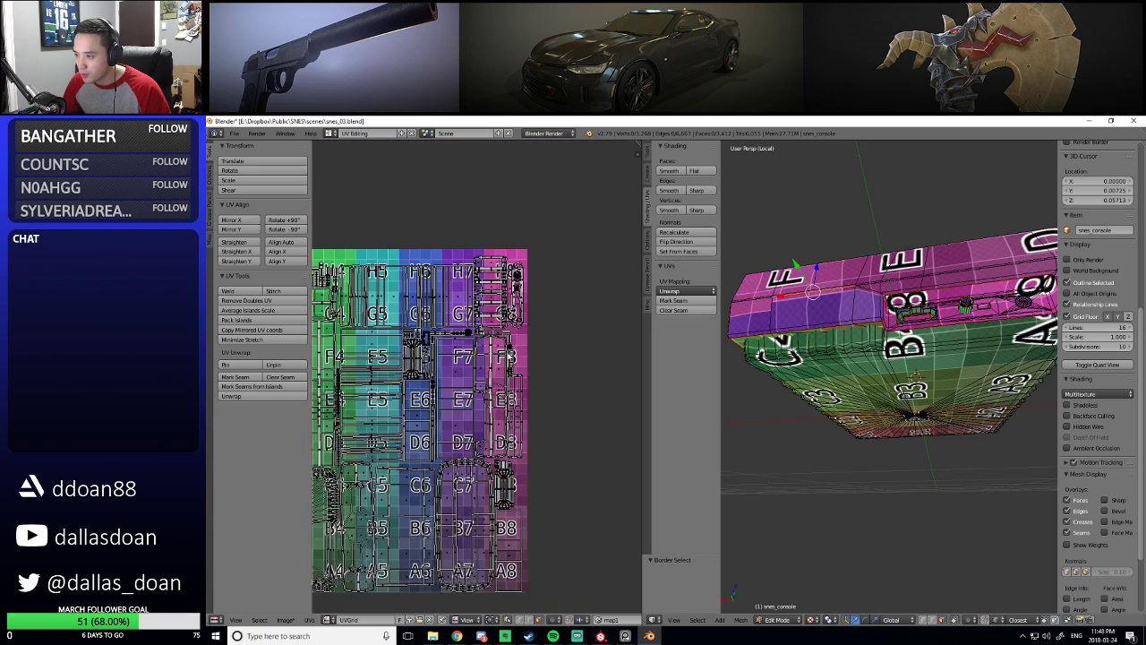
scroll(507, 358, up, 4)
click(513, 414)
shift+click(524, 465)
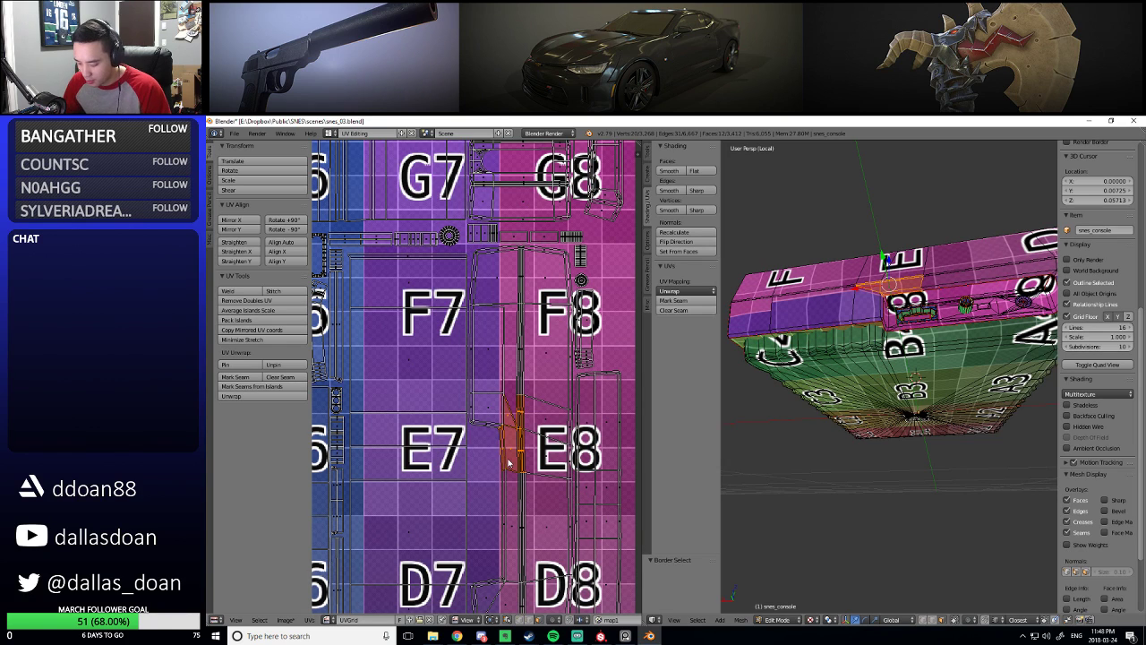
key(ctrl+l)
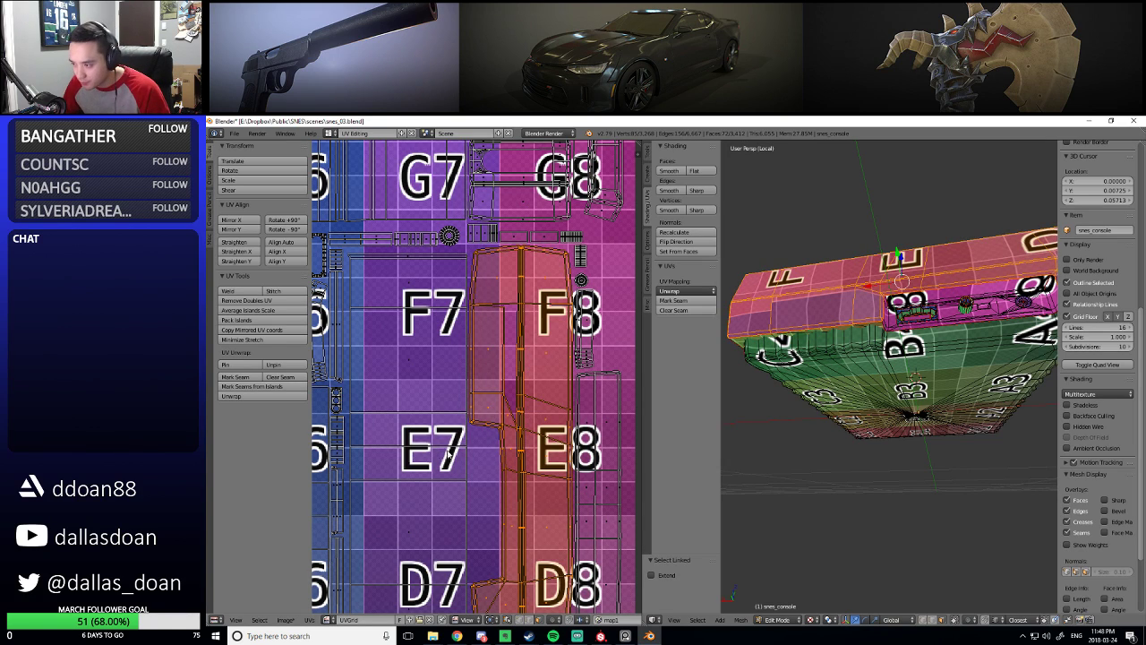
click(308, 620)
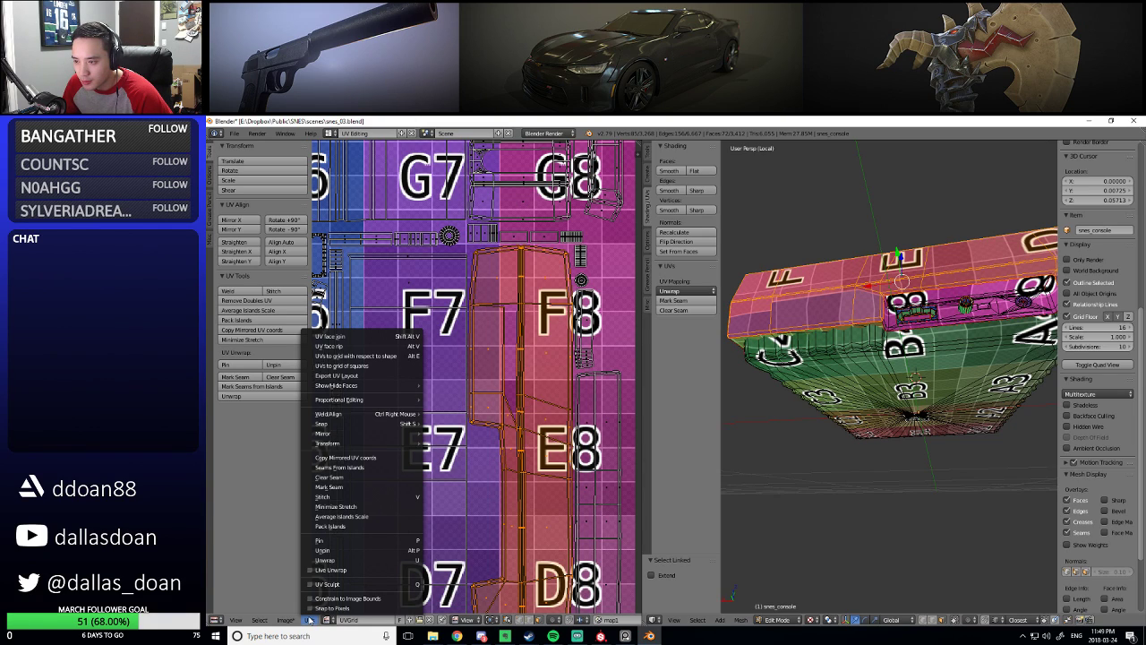
mouse_move(261, 622)
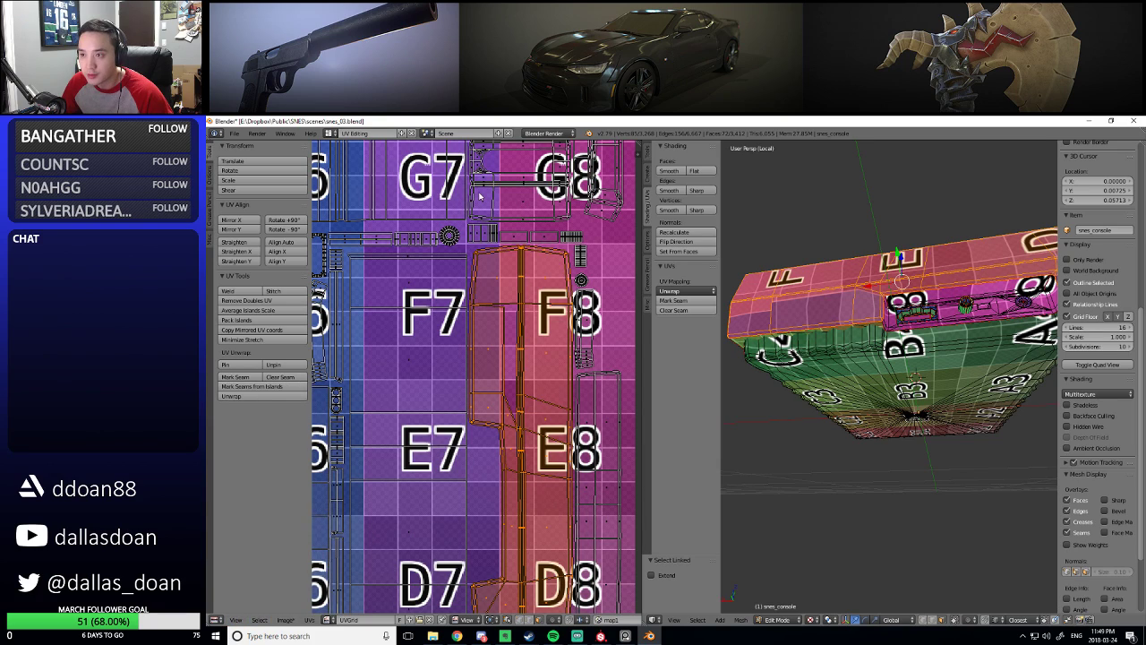
click(212, 180)
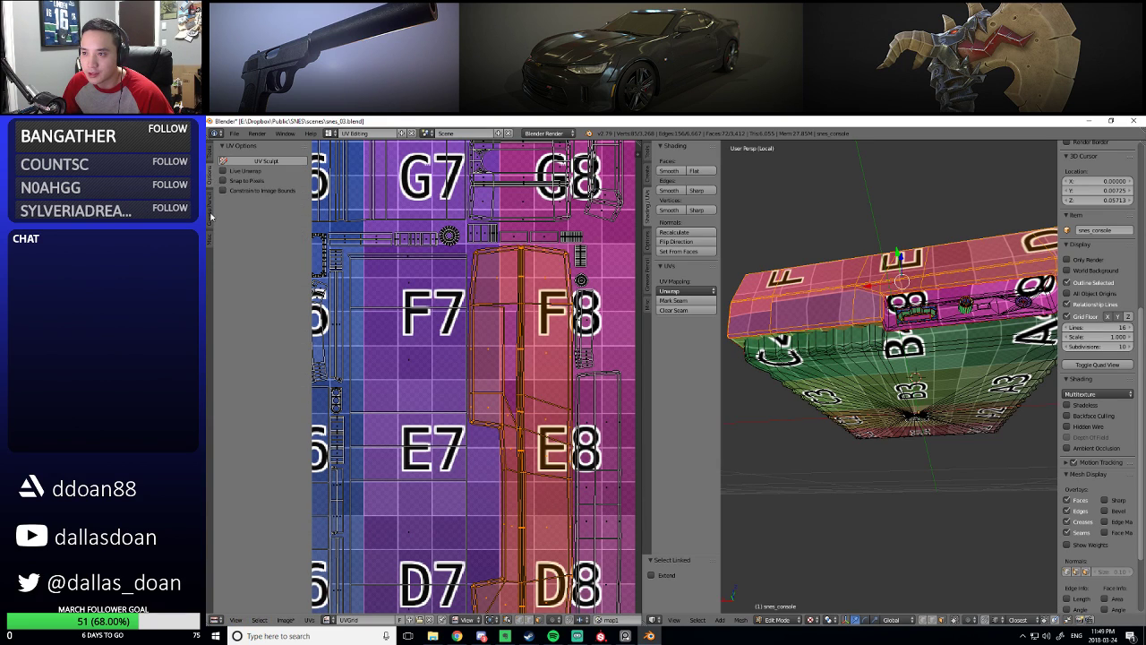
click(211, 240)
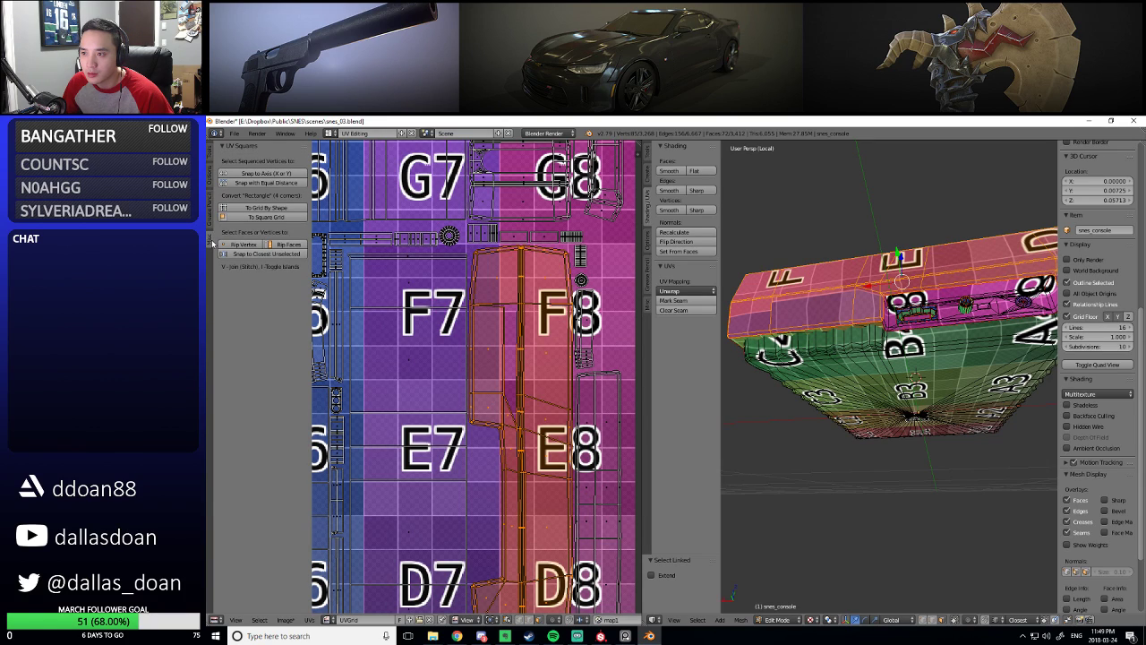
click(212, 161)
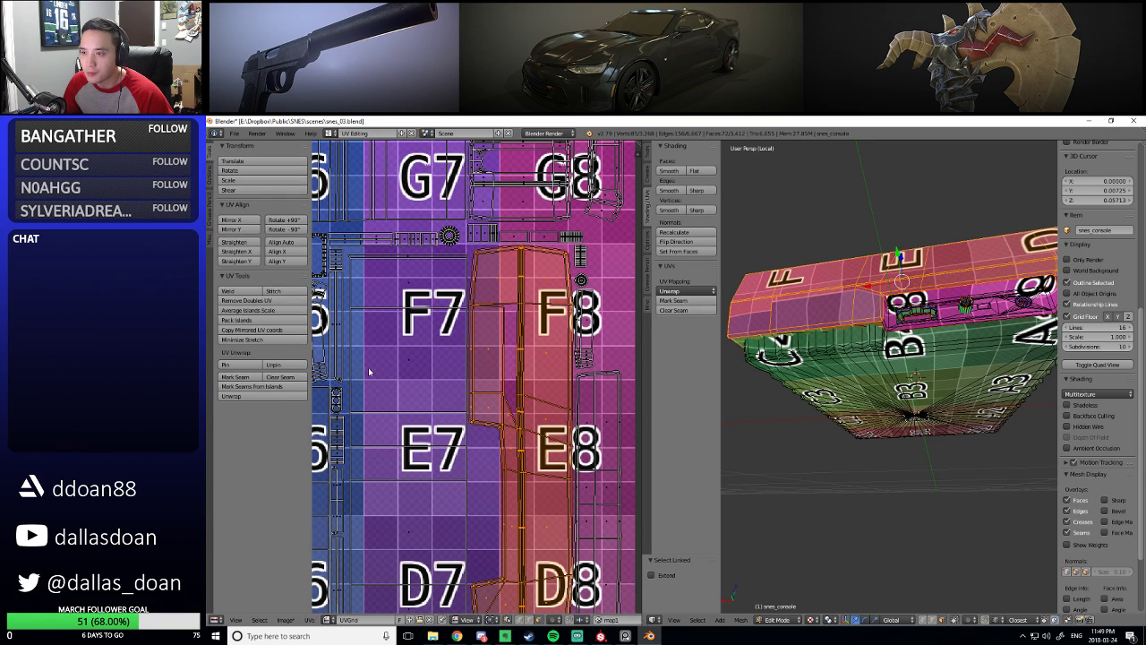
Select the rear panel's boundary loop and box-deselect the stray edges on the neighbouring island beside G8
middle_drag(877, 376, 919, 383)
click(698, 620)
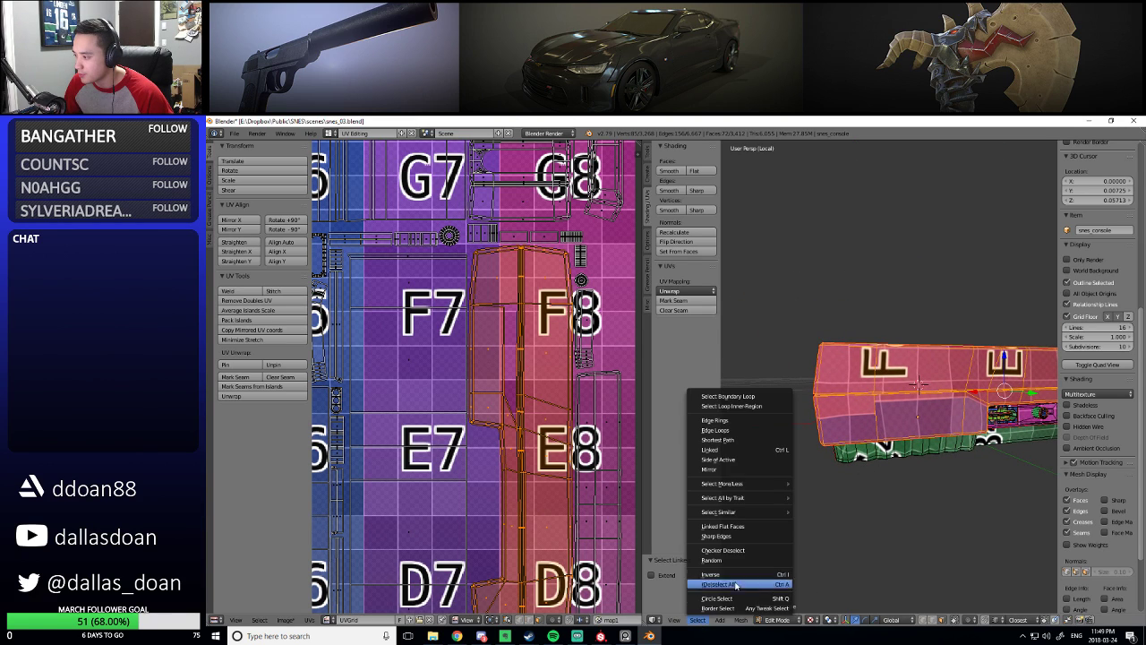
click(738, 397)
middle_drag(580, 194, 538, 387)
key(b)
drag(506, 172, 600, 248)
key(b)
drag(517, 327, 594, 410)
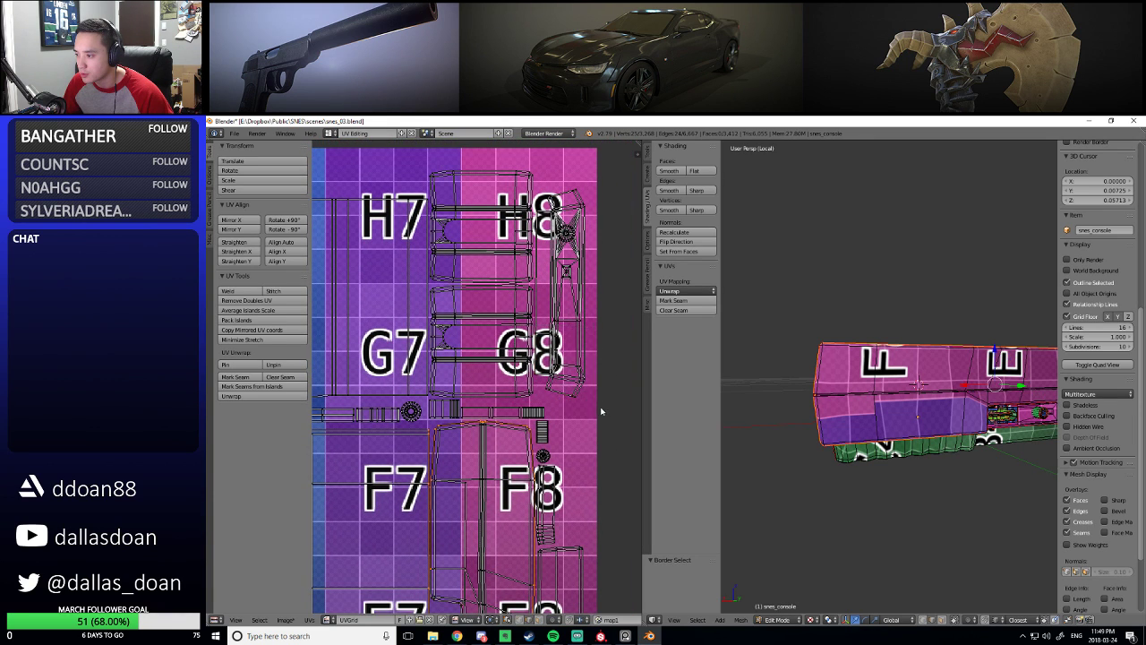
Box-deselect the boundary edges along the left side of the rear panel island
middle_drag(502, 418, 542, 324)
key(b)
drag(437, 310, 473, 421)
middle_drag(474, 426, 477, 356)
key(b)
drag(456, 369, 475, 441)
middle_drag(485, 463, 470, 342)
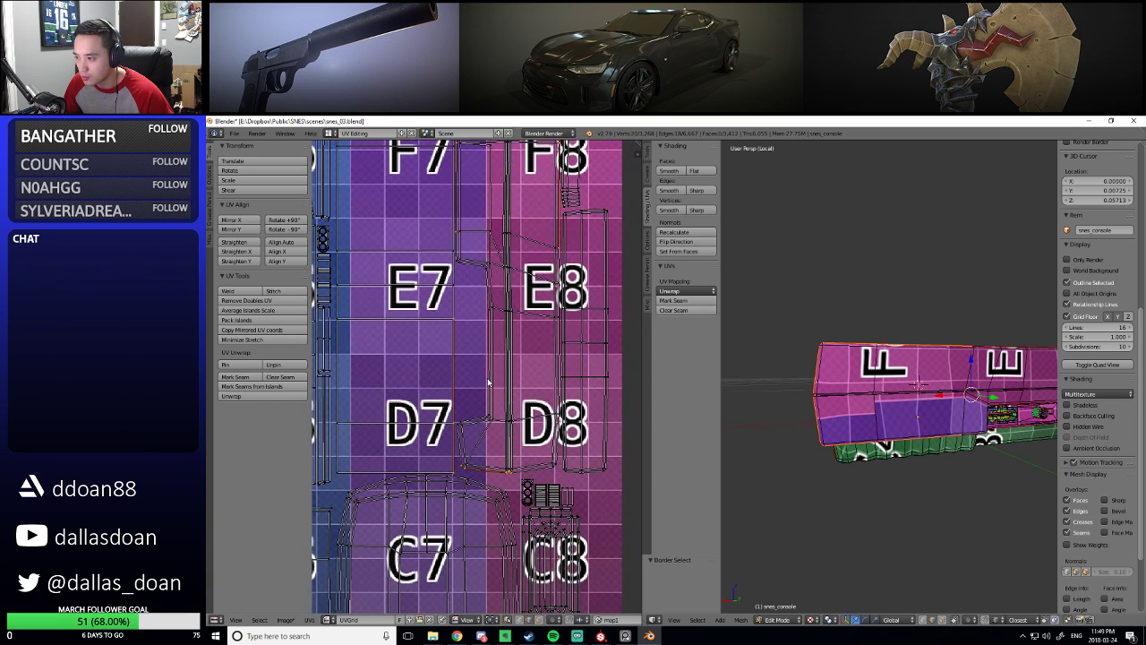
Undo the box deselections and the boundary loop selection until the whole rear panel island is selected again
key(ctrl+z)
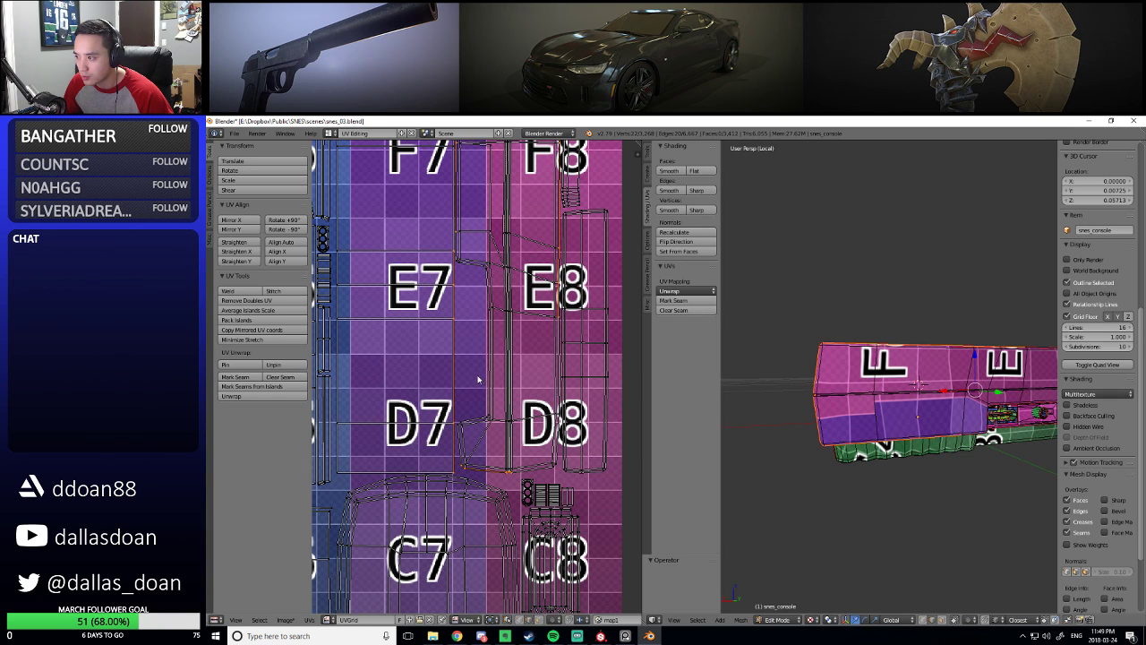
middle_drag(461, 353, 491, 476)
key(ctrl+z)
scroll(527, 439, down, 2)
key(ctrl+z)
key(ctrl+z)
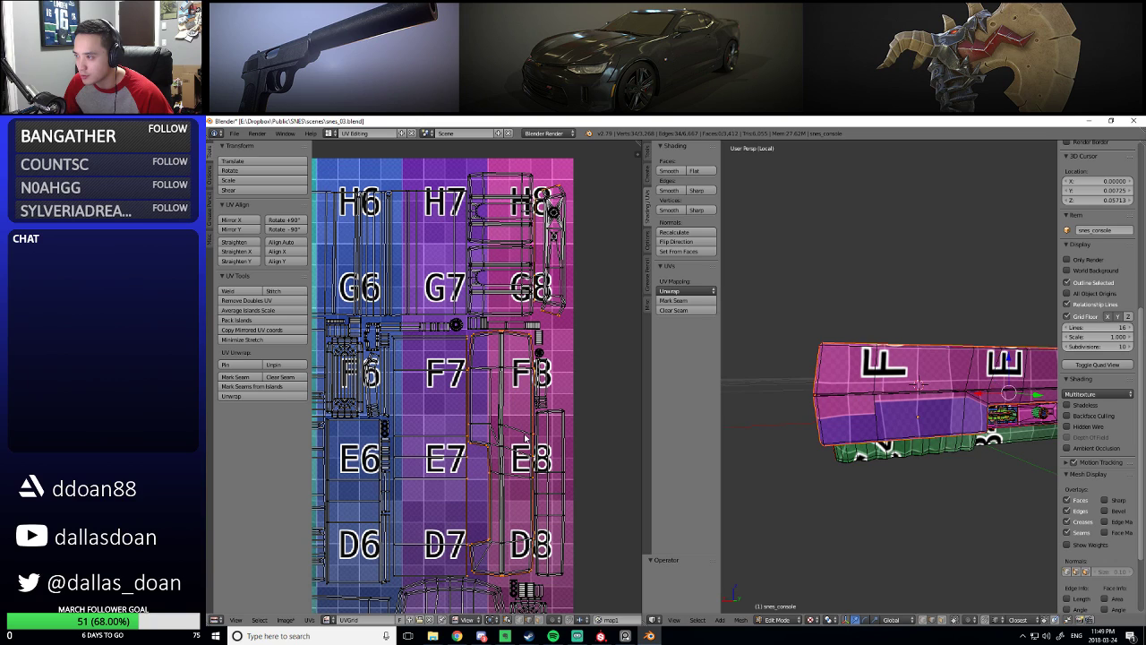
key(ctrl+z)
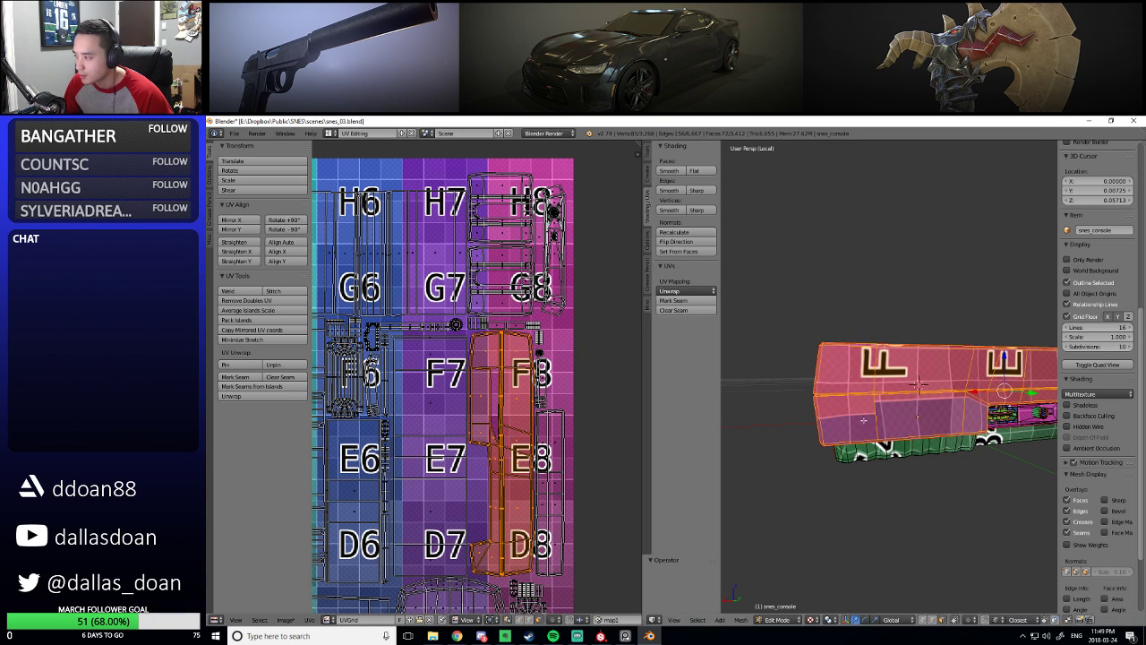
Select the rear panel island's boundary loop and pin its UVs
click(697, 620)
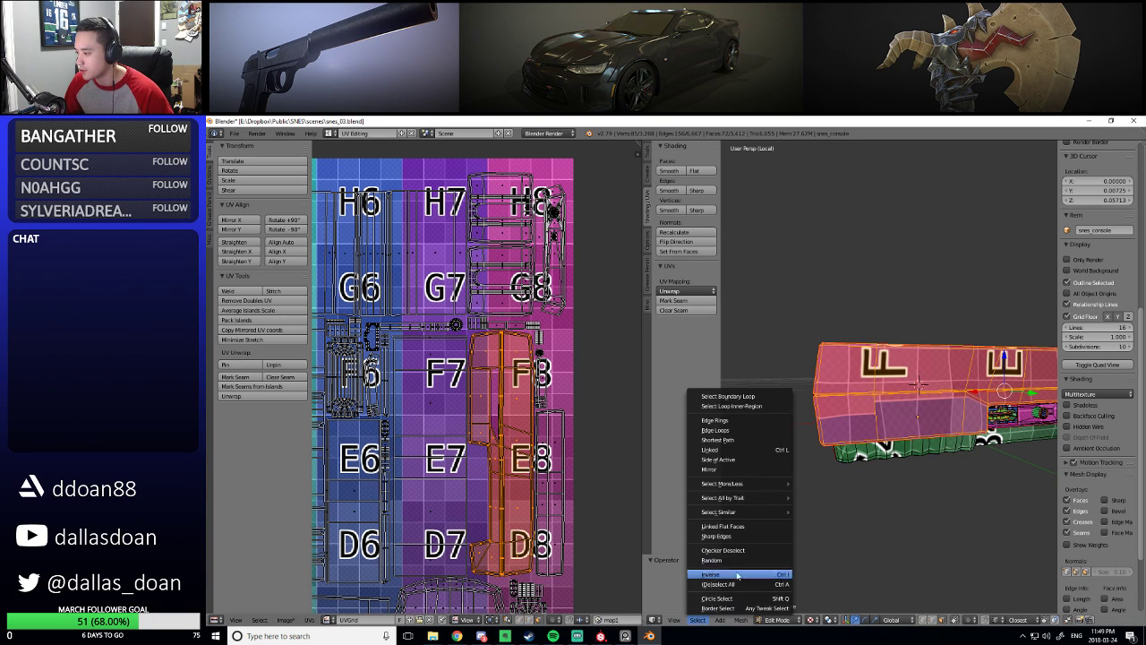
click(722, 400)
middle_drag(466, 502, 491, 403)
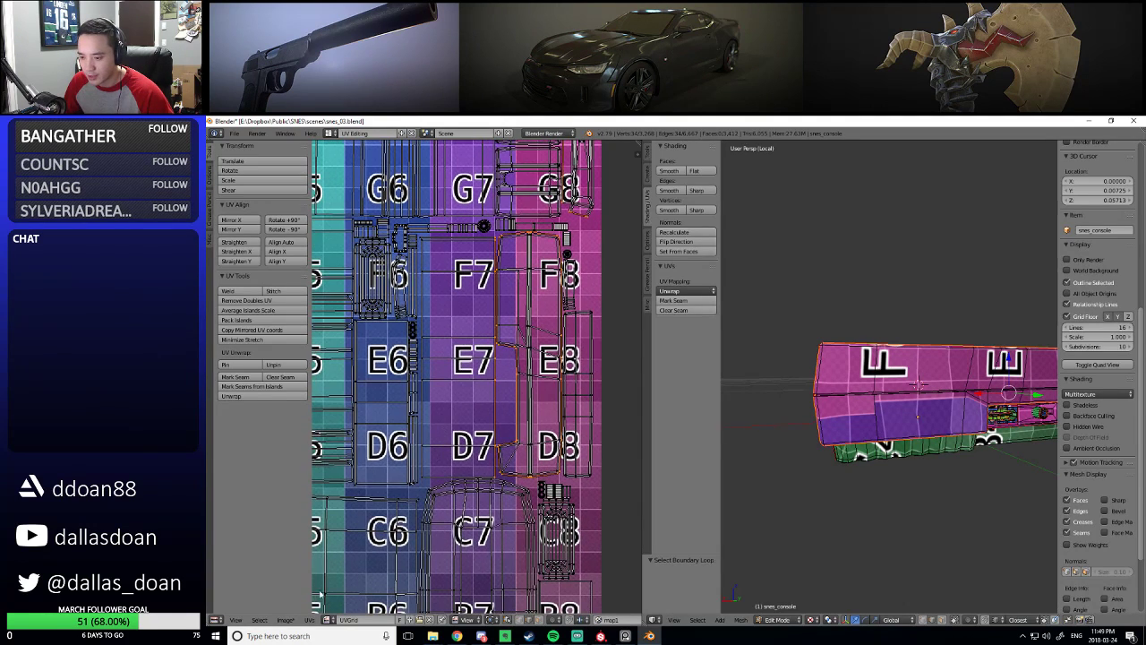
click(270, 620)
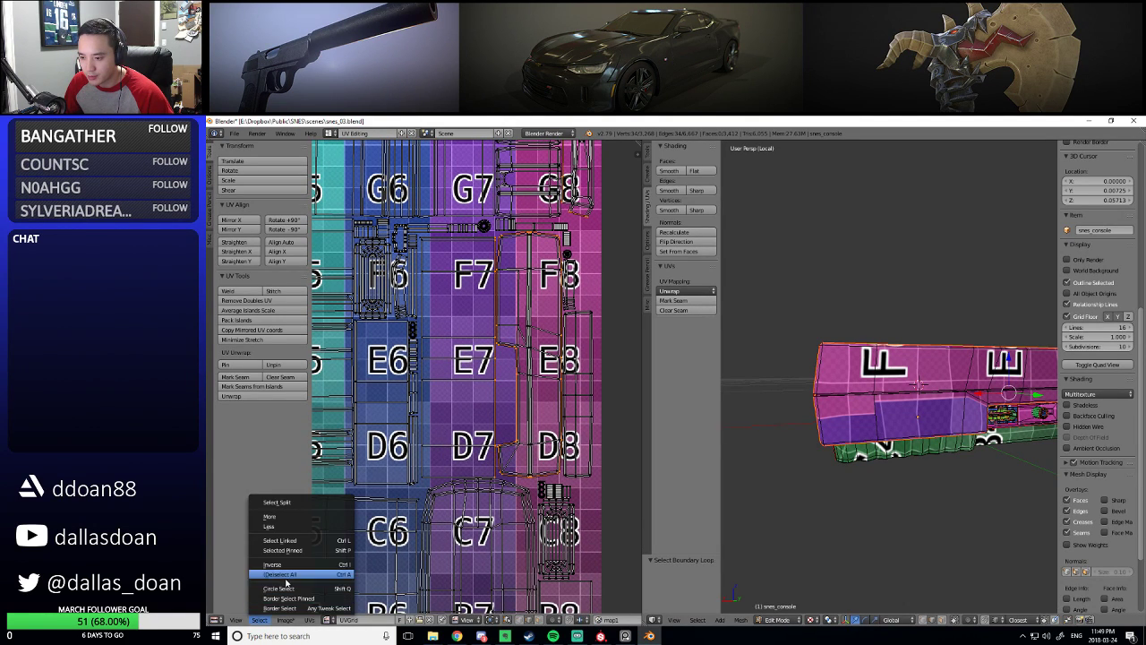
mouse_move(282, 623)
click(322, 543)
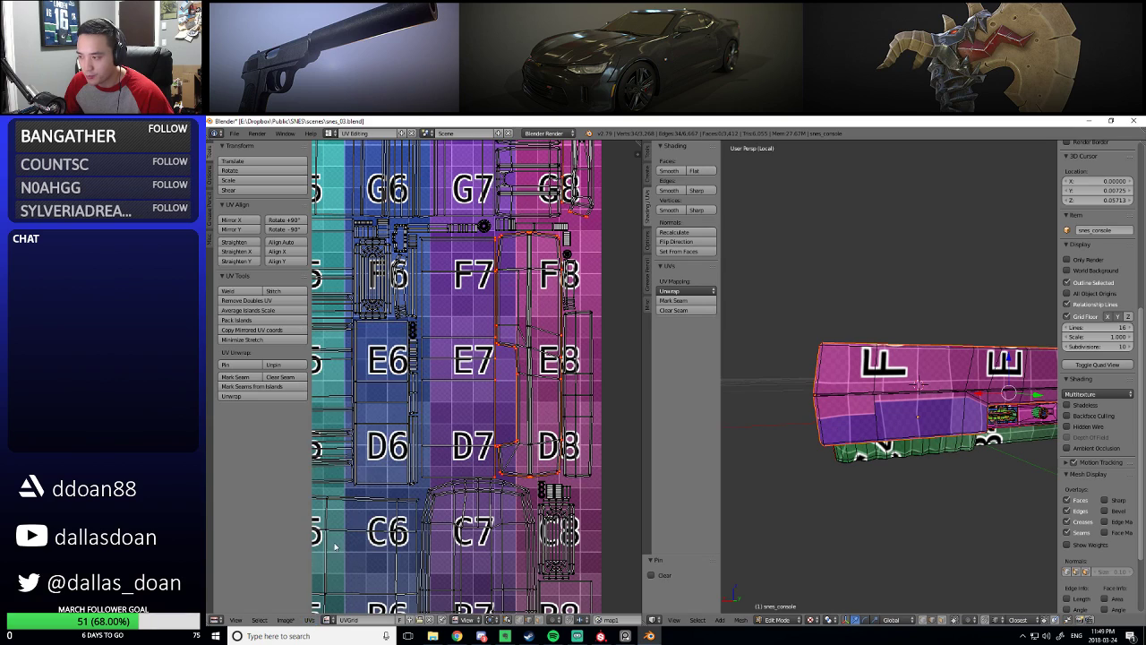
Switch to face selection and select the whole rear panel island from one of its faces with Select Linked
key(b)
drag(509, 318, 534, 353)
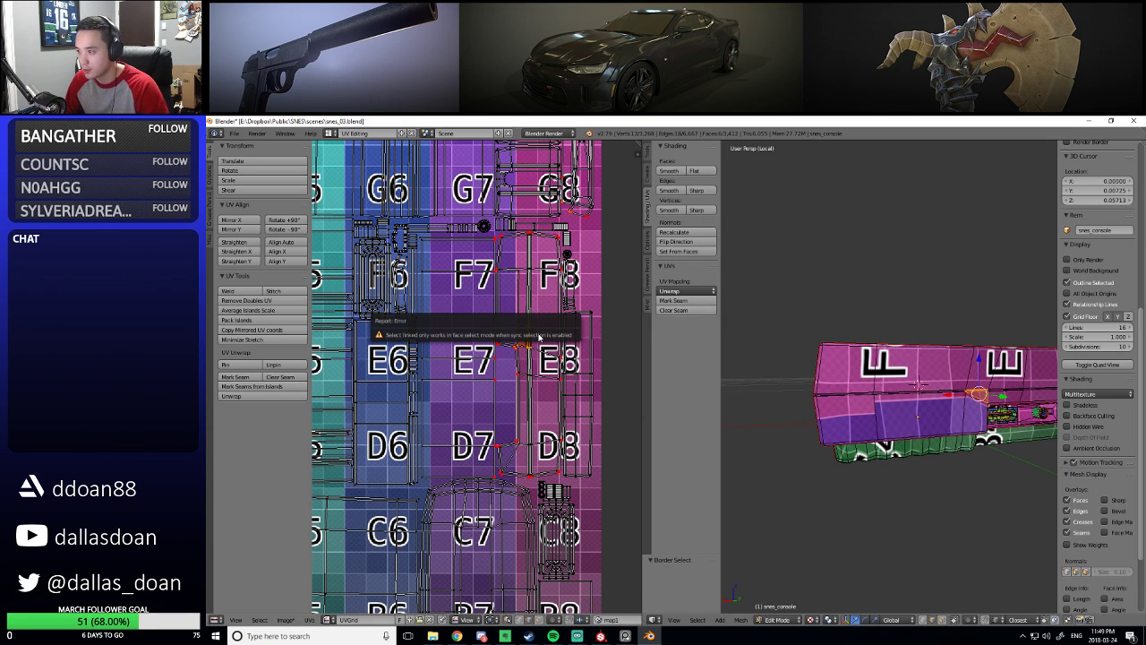
key(ctrl+Tab)
click(545, 323)
right_click(547, 314)
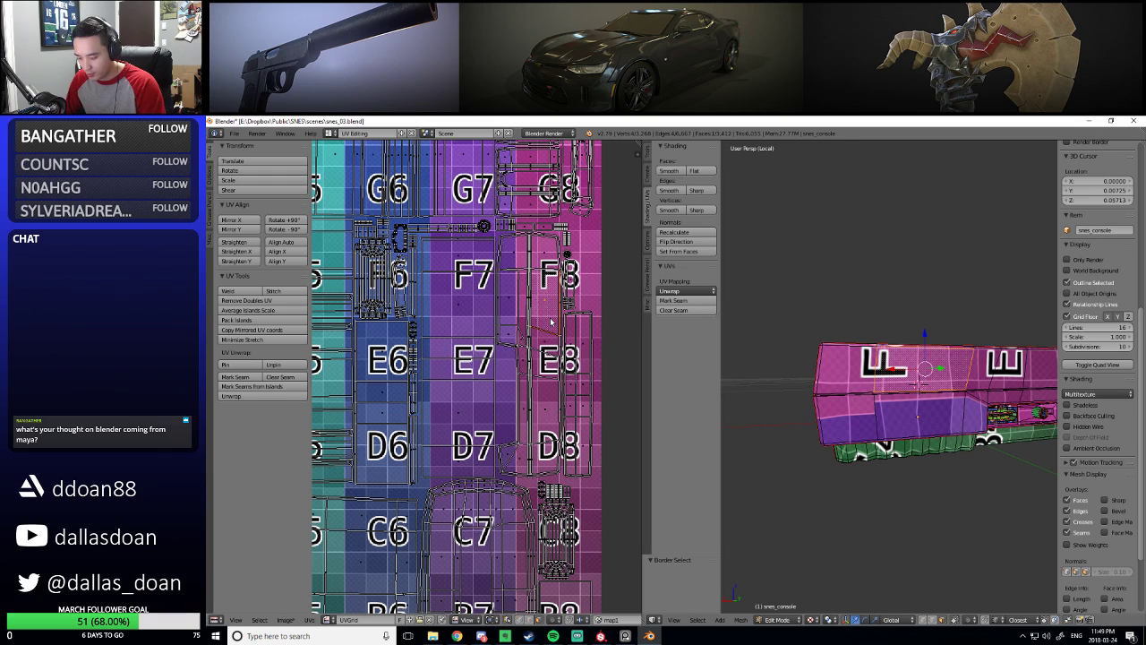
key(ctrl+l)
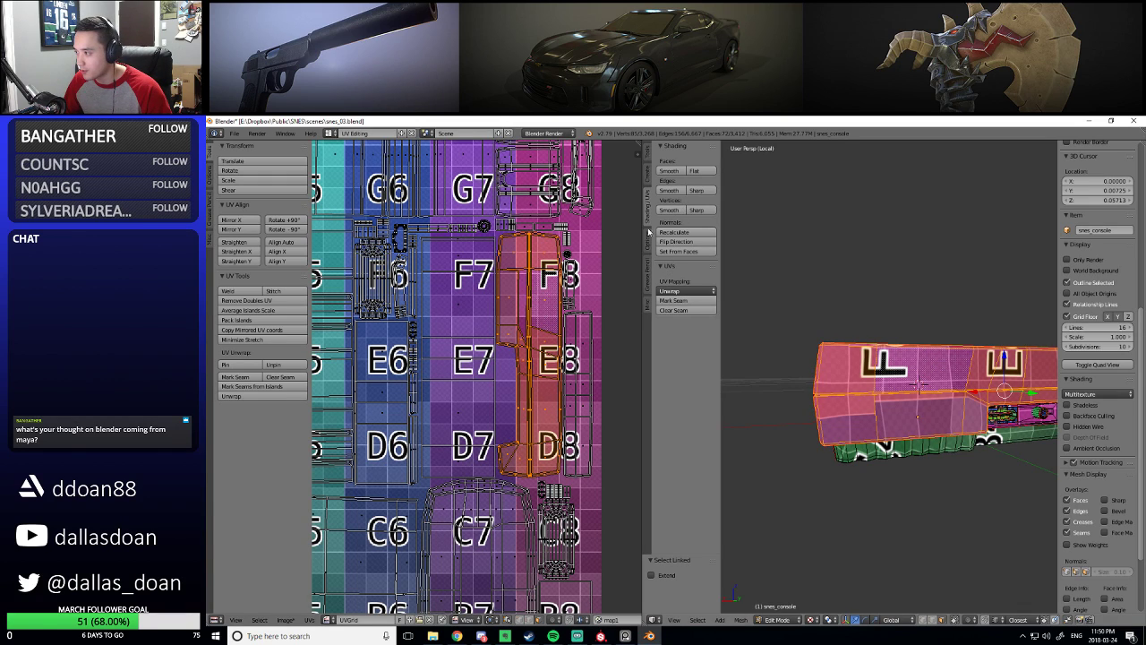
Unwrap the selected rear panel island again and check its inner edges in the UV layout
click(681, 291)
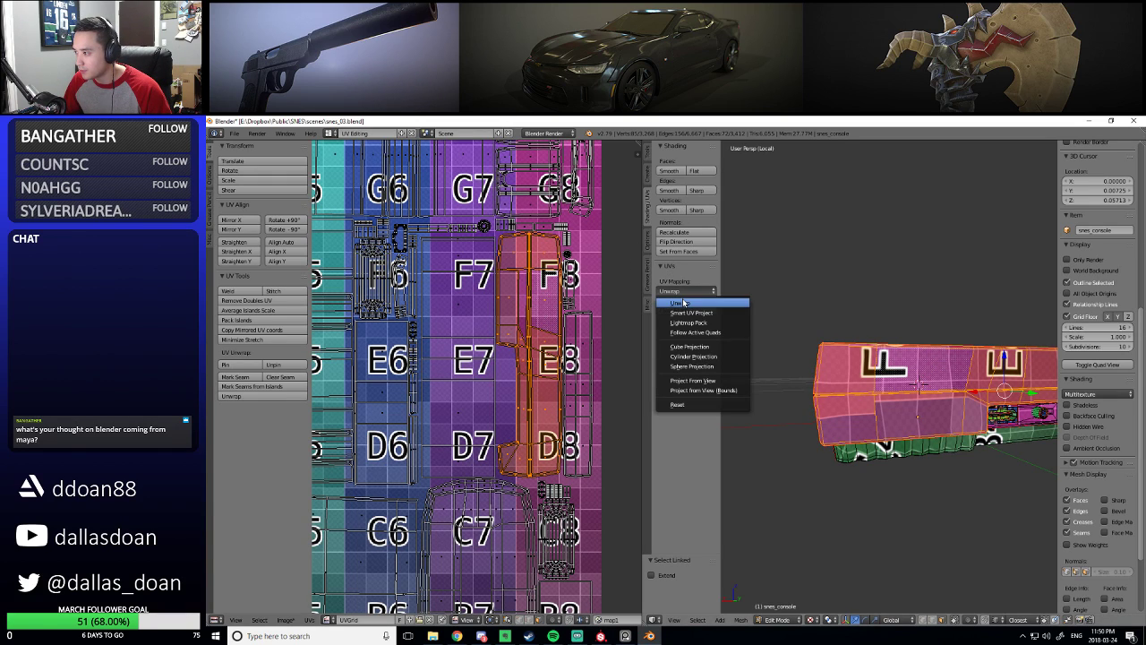
click(683, 304)
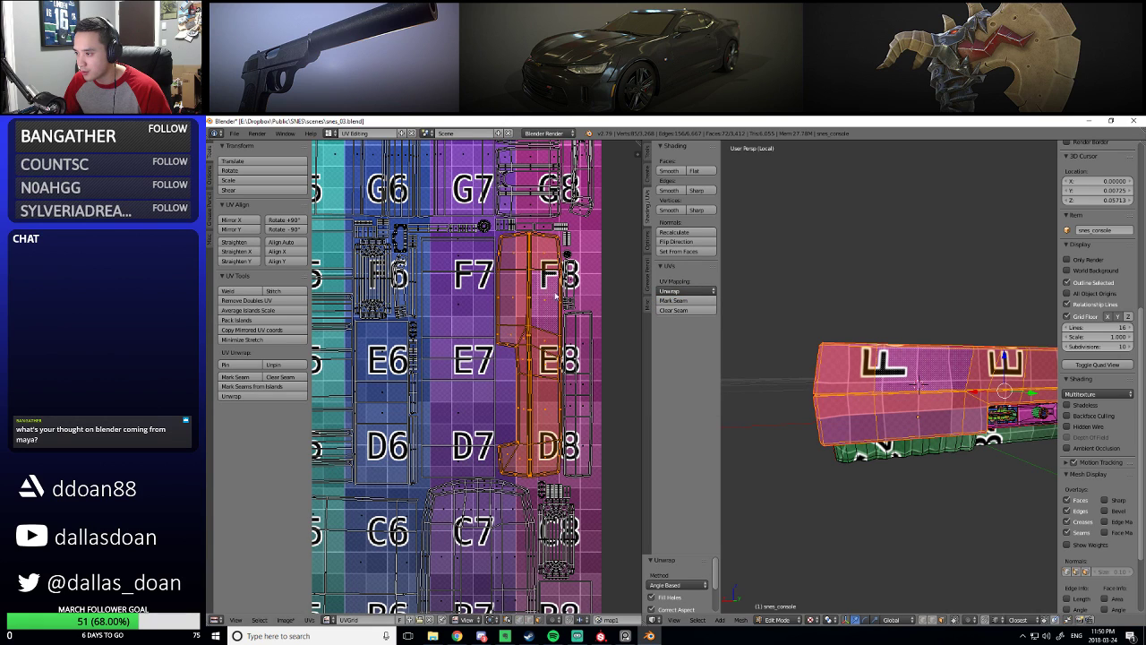
scroll(556, 293, up, 3)
scroll(538, 268, down, 4)
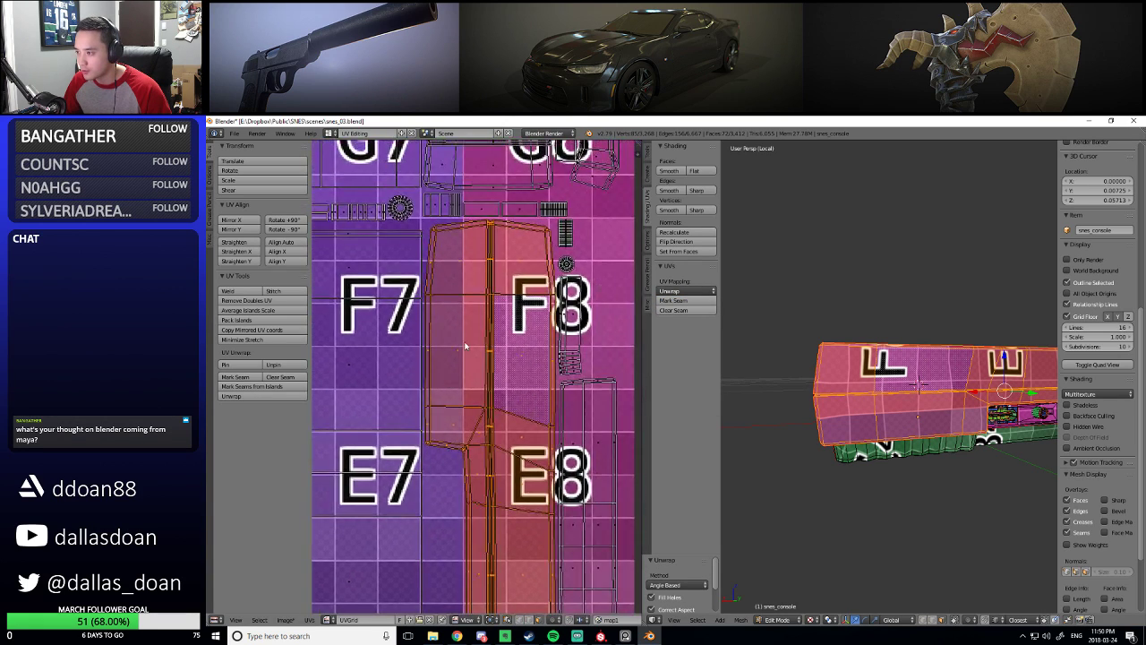
middle_drag(466, 356, 473, 393)
scroll(492, 386, up, 4)
Deselect everything, then box-select faces near the rear panel island's notch and extend the selection to all linked faces
middle_drag(879, 375, 832, 476)
scroll(796, 381, down, 3)
key(a)
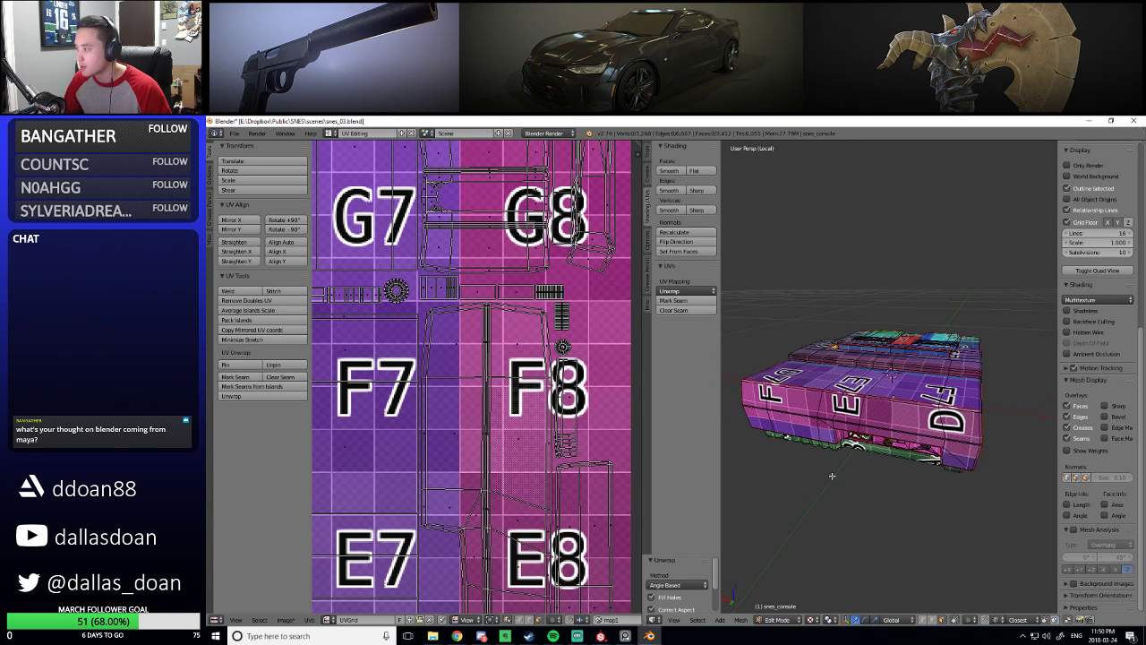
scroll(448, 505, down, 2)
middle_drag(448, 505, 455, 401)
scroll(447, 393, up, 1)
key(b)
drag(443, 387, 473, 417)
key(ctrl+l)
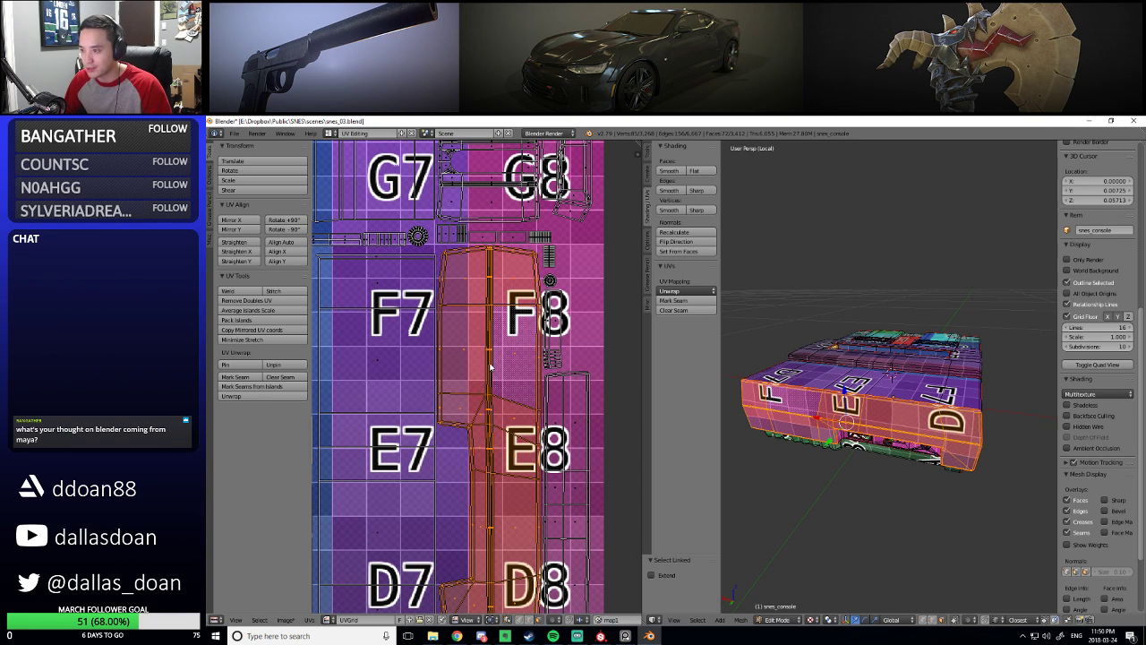
Unpin the UVs of the selected rear panel island and deselect everything
middle_drag(467, 380, 475, 356)
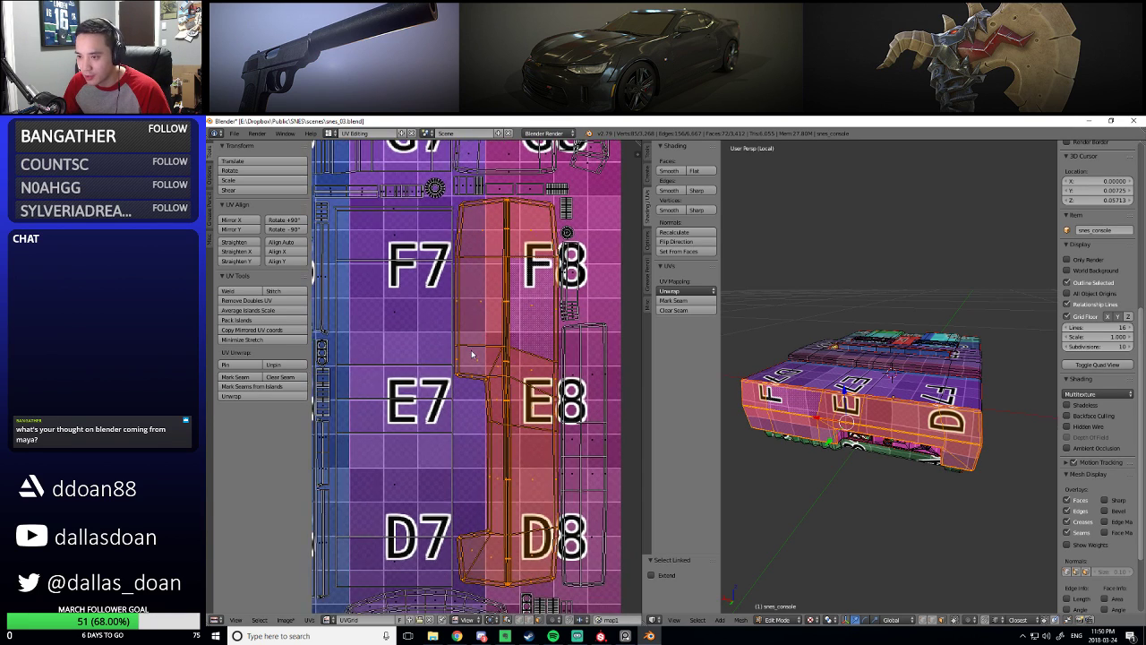
click(274, 367)
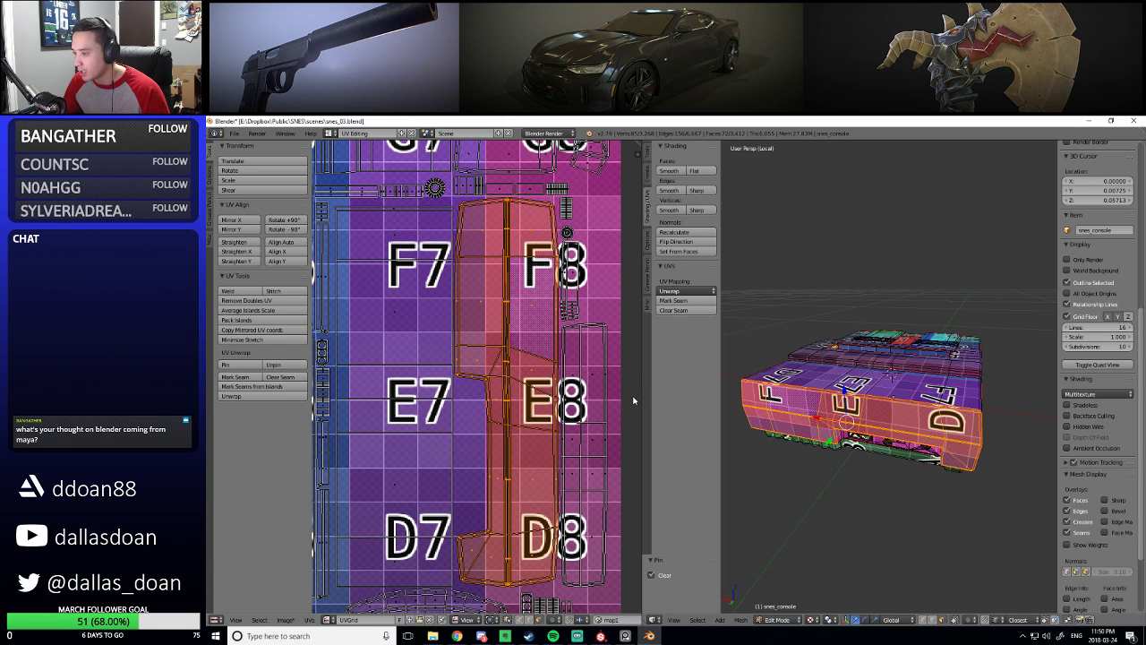
key(a)
scroll(617, 402, down, 4)
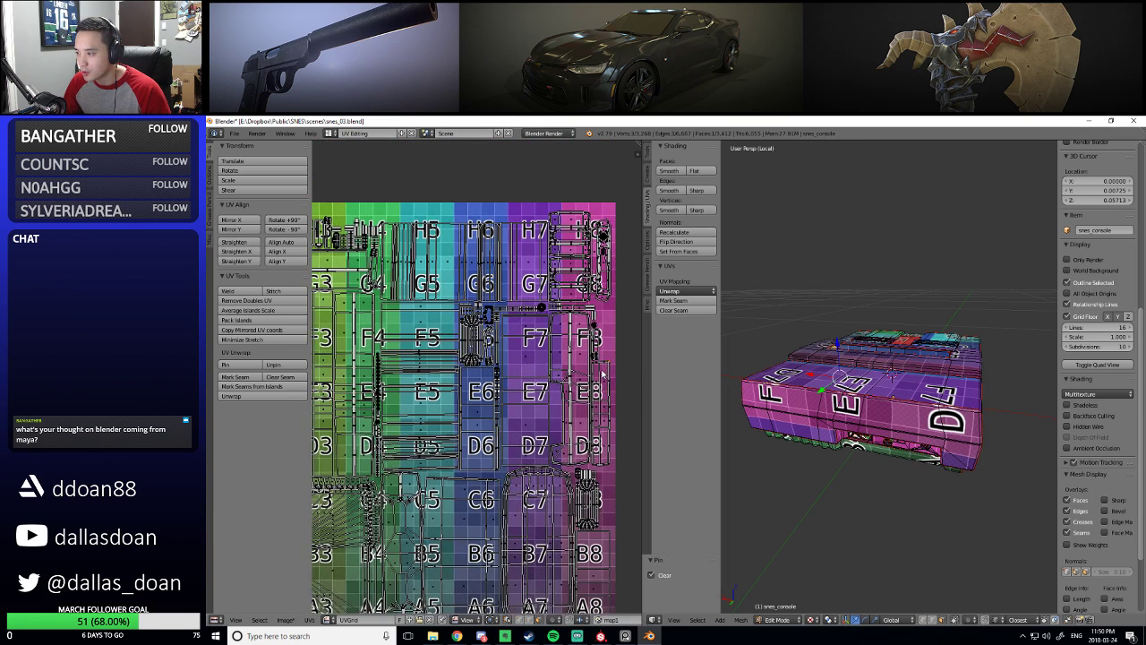
middle_drag(613, 374, 566, 371)
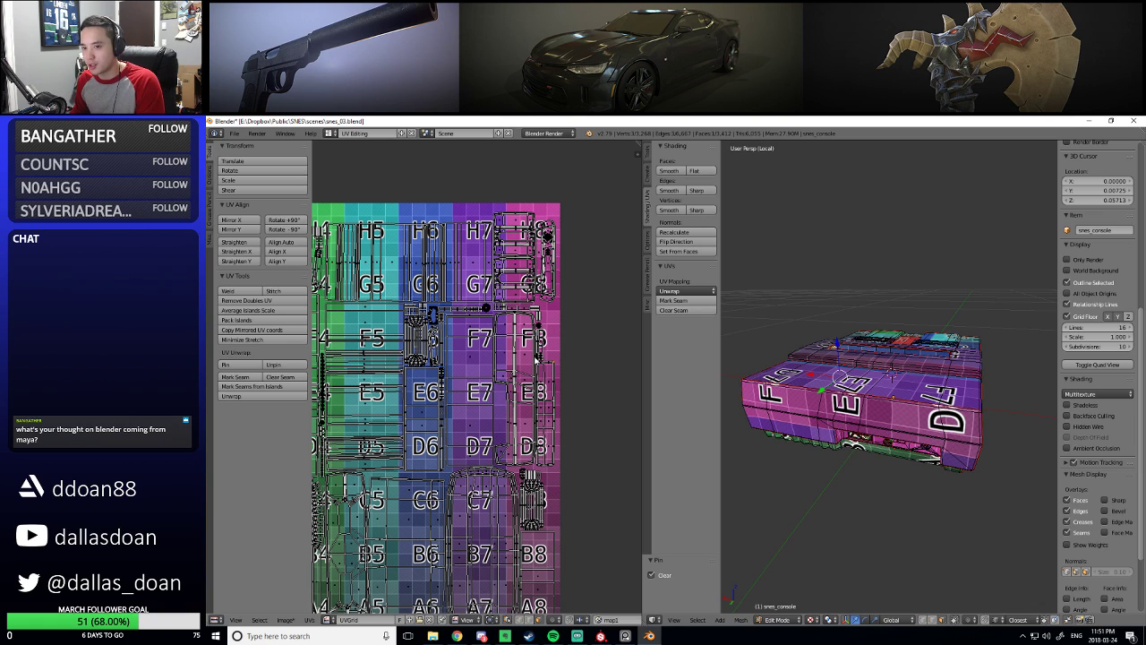
Leave Edit Mode on the console and inspect its checker texture in Object Mode
middle_drag(978, 428, 809, 472)
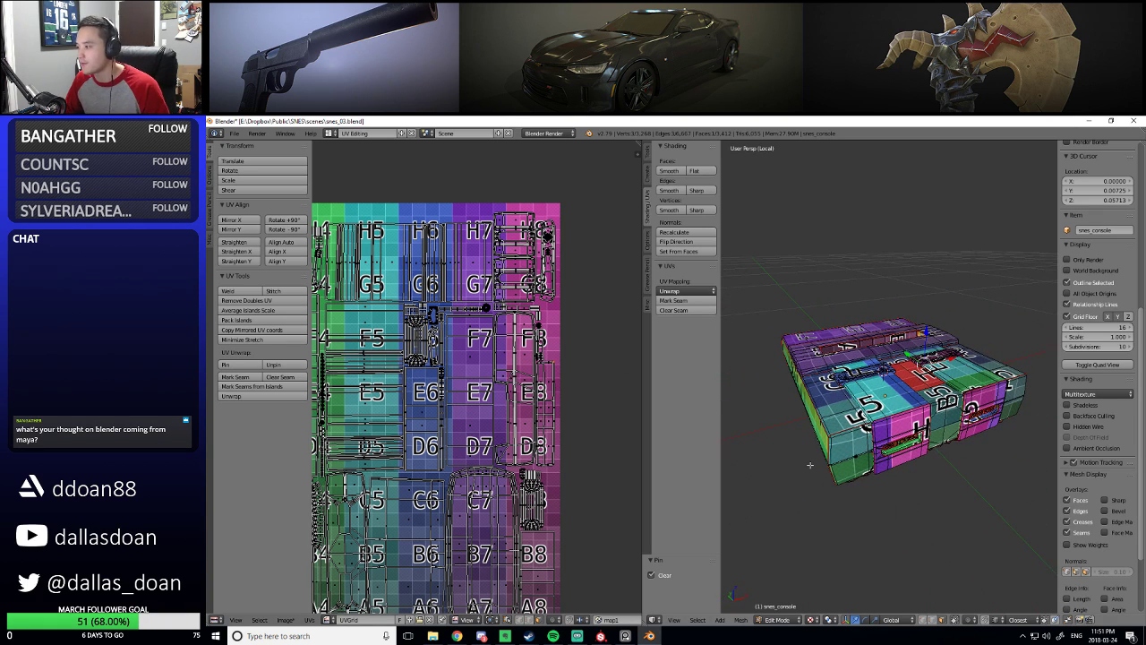
middle_drag(809, 465, 831, 423)
key(Tab)
key(Tab)
key(Tab)
key(Tab)
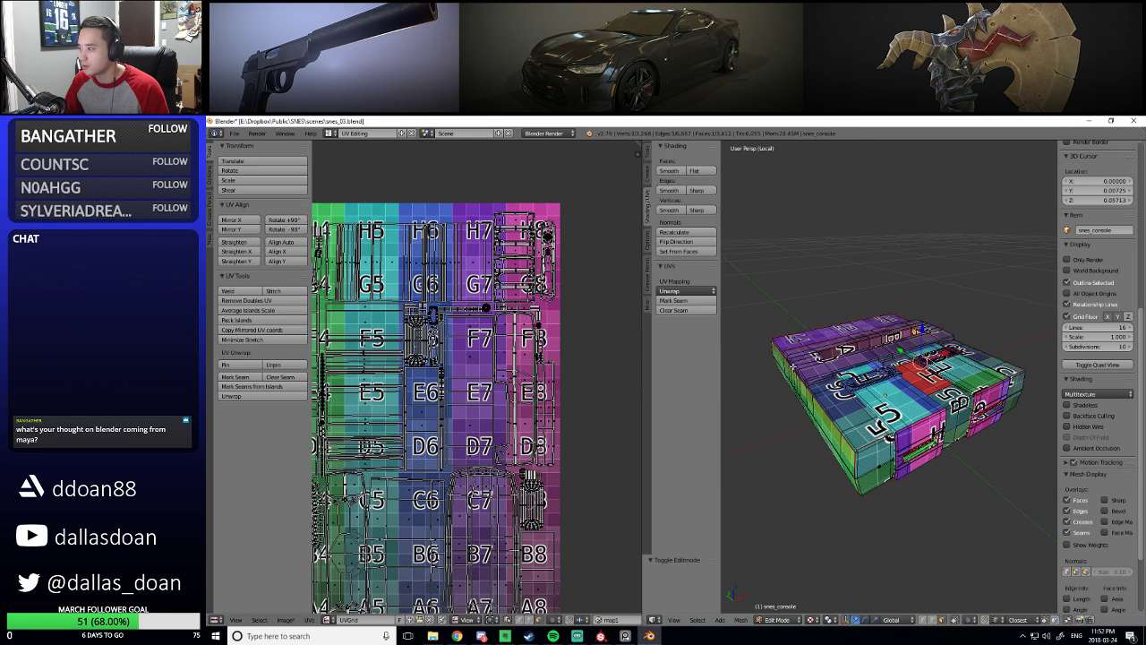
key(Tab)
middle_drag(878, 461, 859, 445)
scroll(927, 432, up, 4)
scroll(917, 435, down, 5)
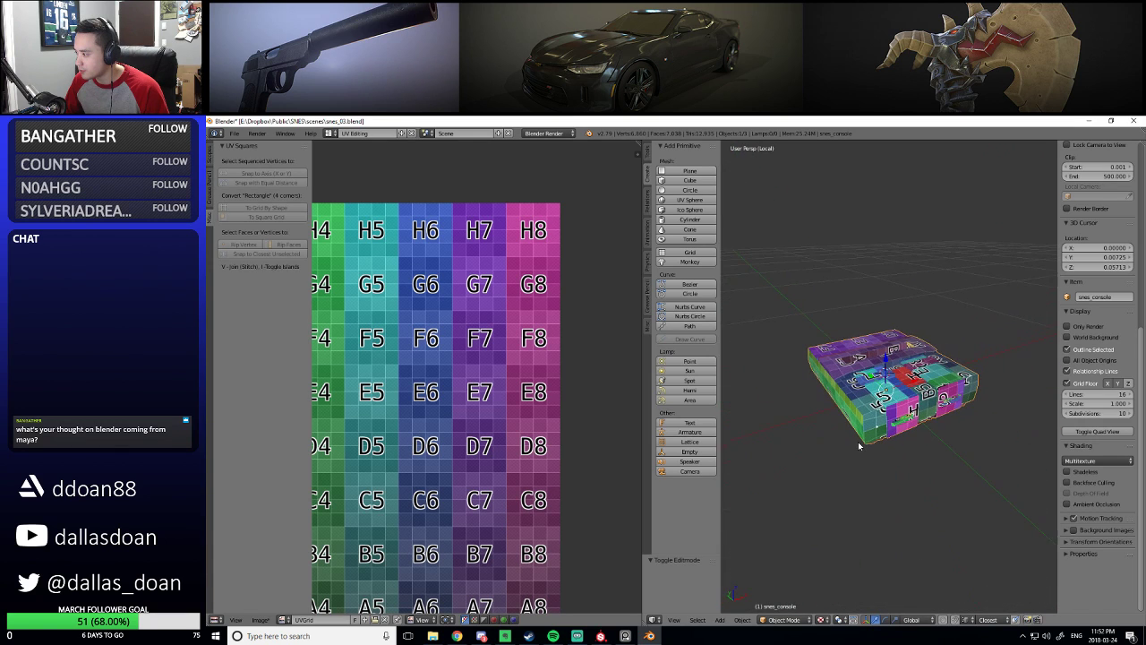
Switch to the Default screen layout and hide the 3D view's properties sidebar
click(330, 133)
click(345, 178)
middle_drag(543, 330, 573, 349)
scroll(740, 325, up, 3)
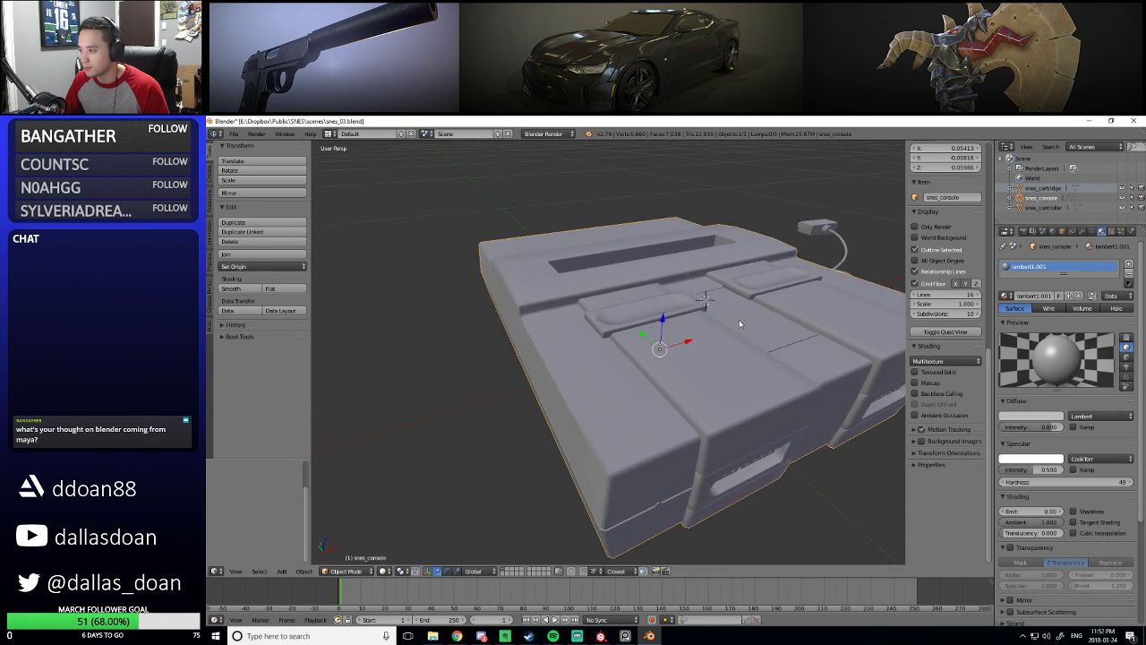
scroll(740, 326, down, 4)
key(n)
middle_drag(856, 300, 707, 309)
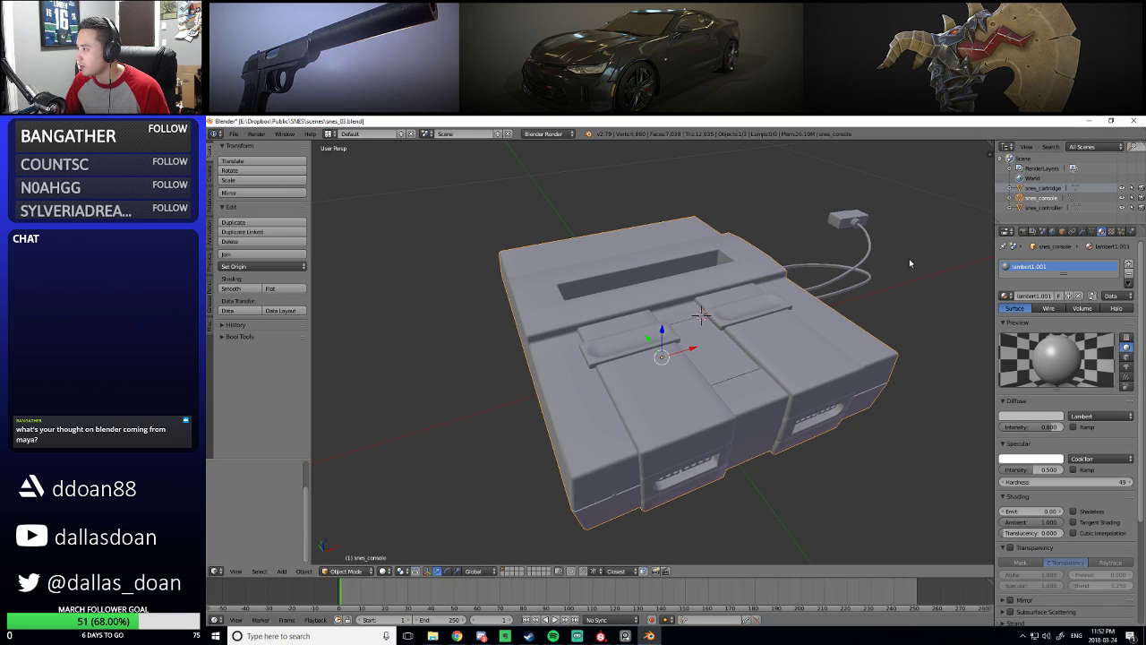
Export only the selected console as FBX, overwriting snes_body_real_01.fbx in the SNES meshes folder
click(234, 135)
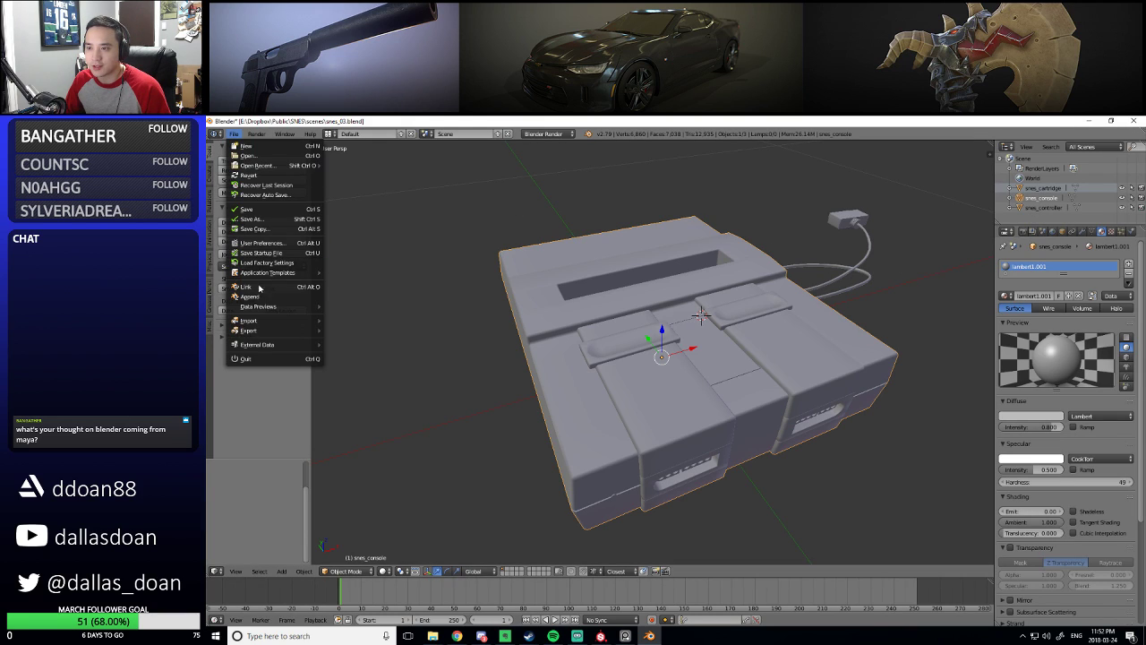
mouse_move(278, 330)
click(383, 359)
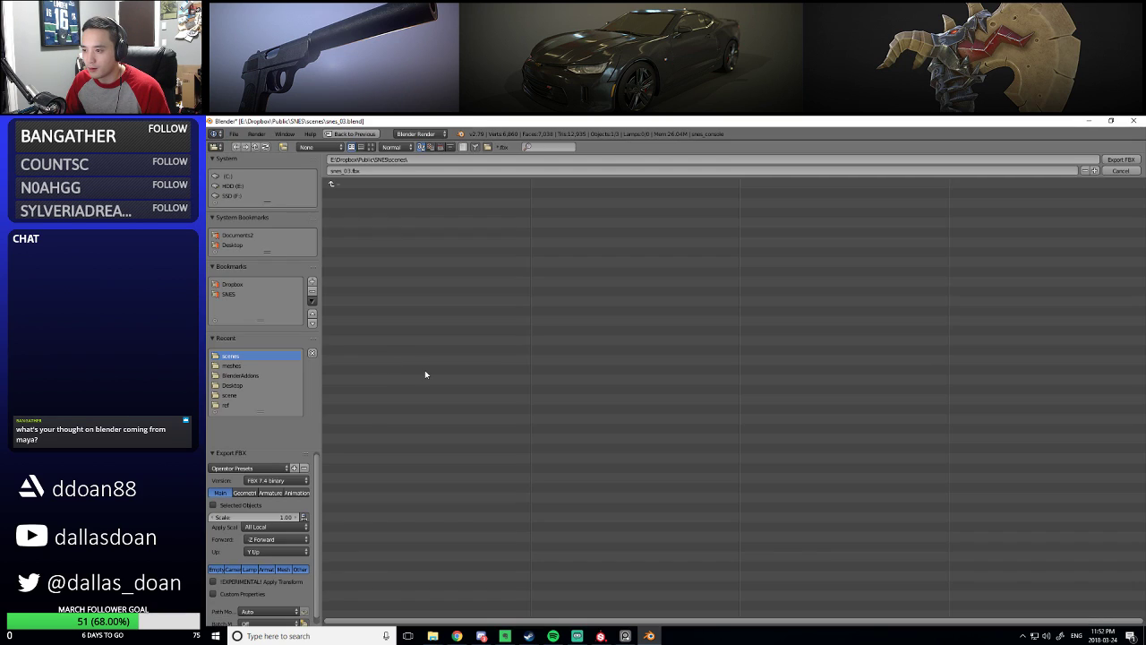
click(214, 505)
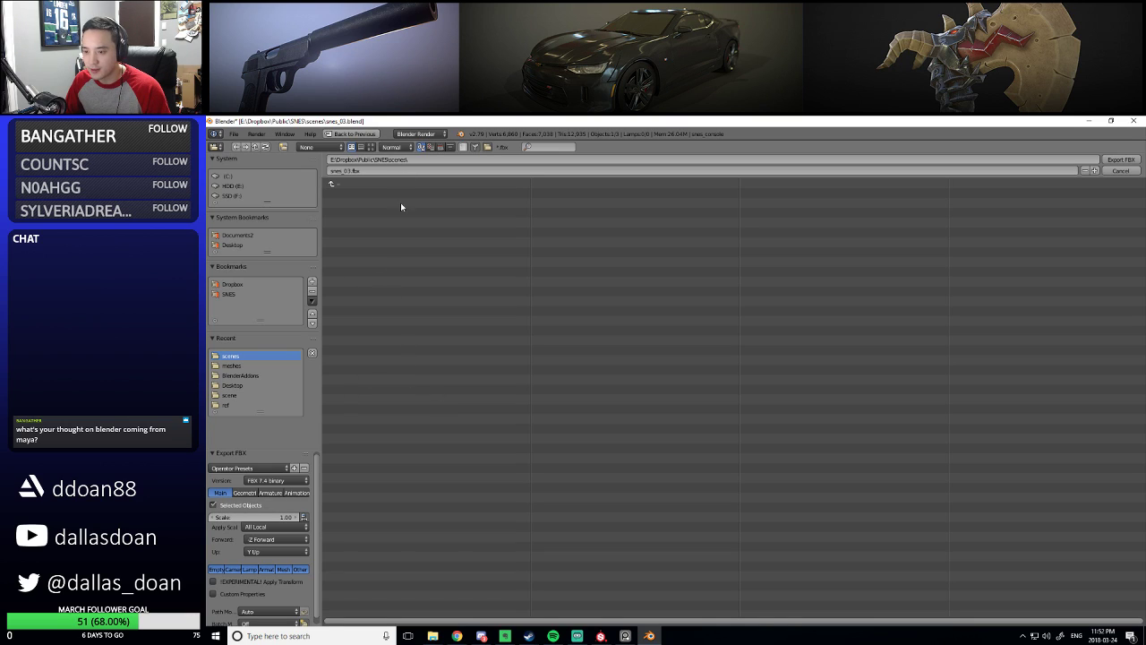
click(332, 185)
click(367, 192)
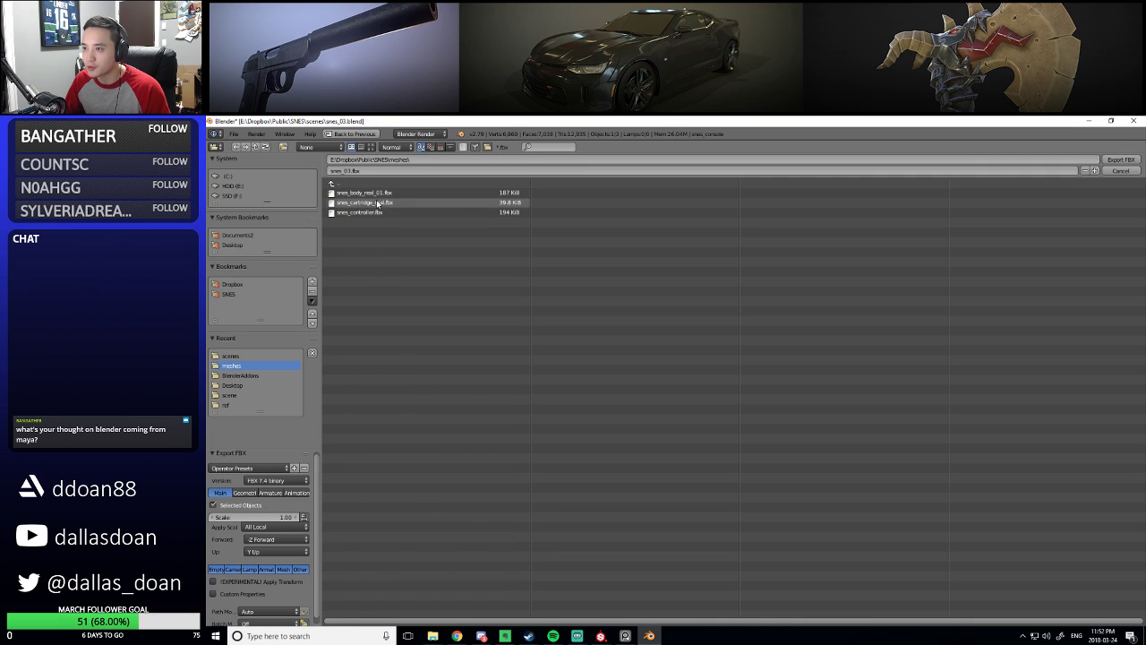
click(403, 194)
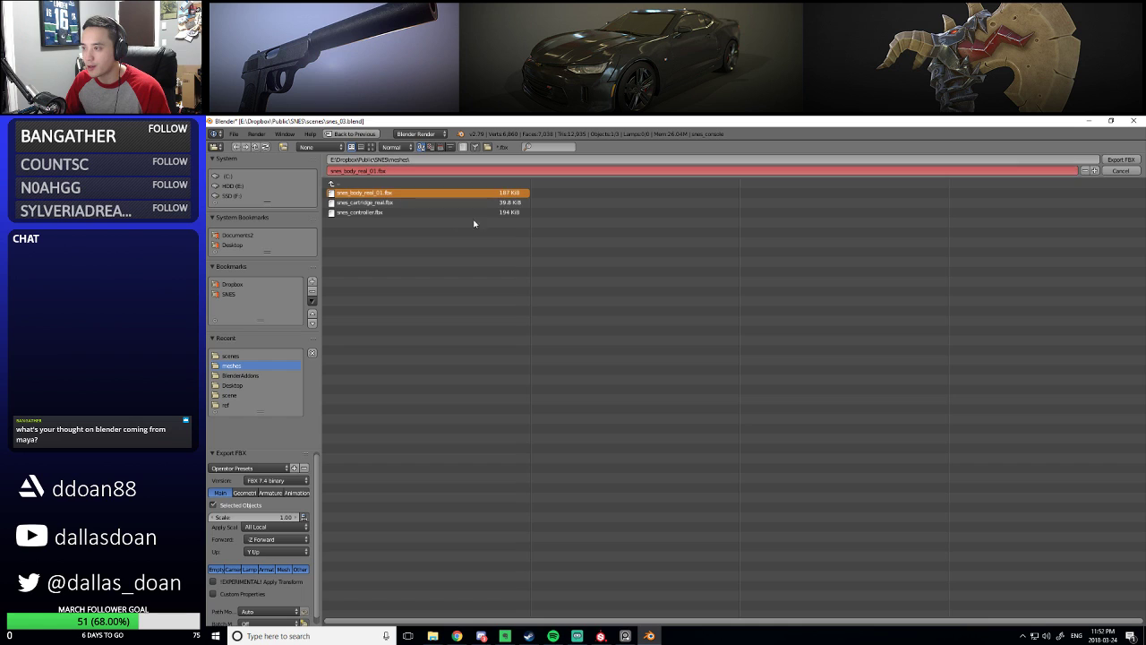
click(1121, 160)
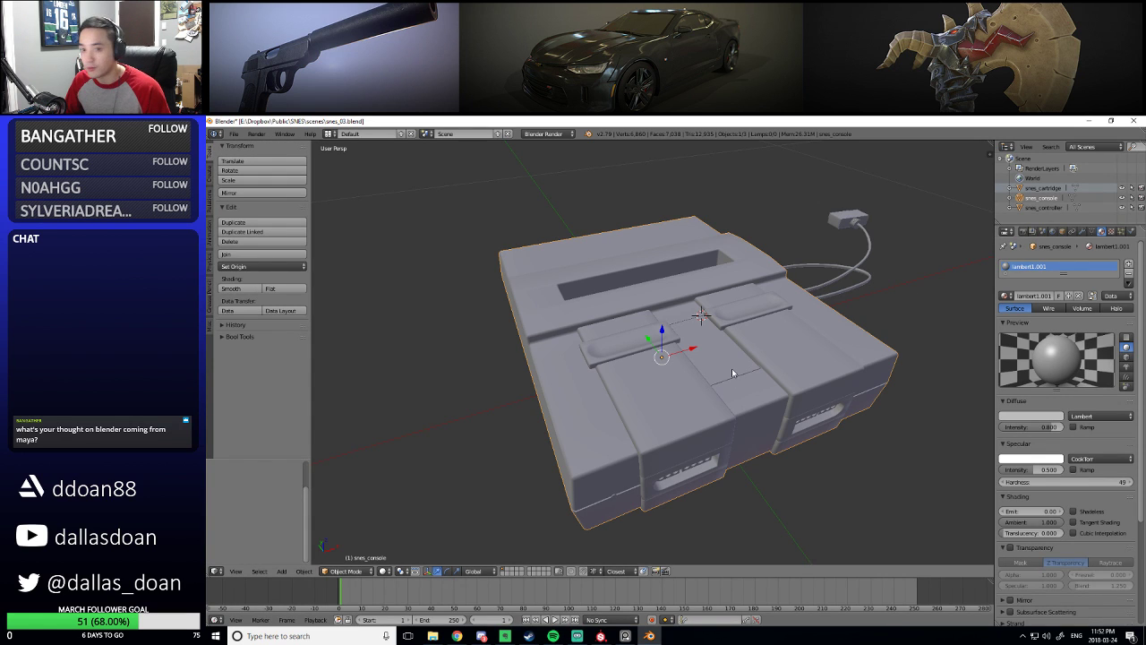
middle_drag(423, 368, 605, 392)
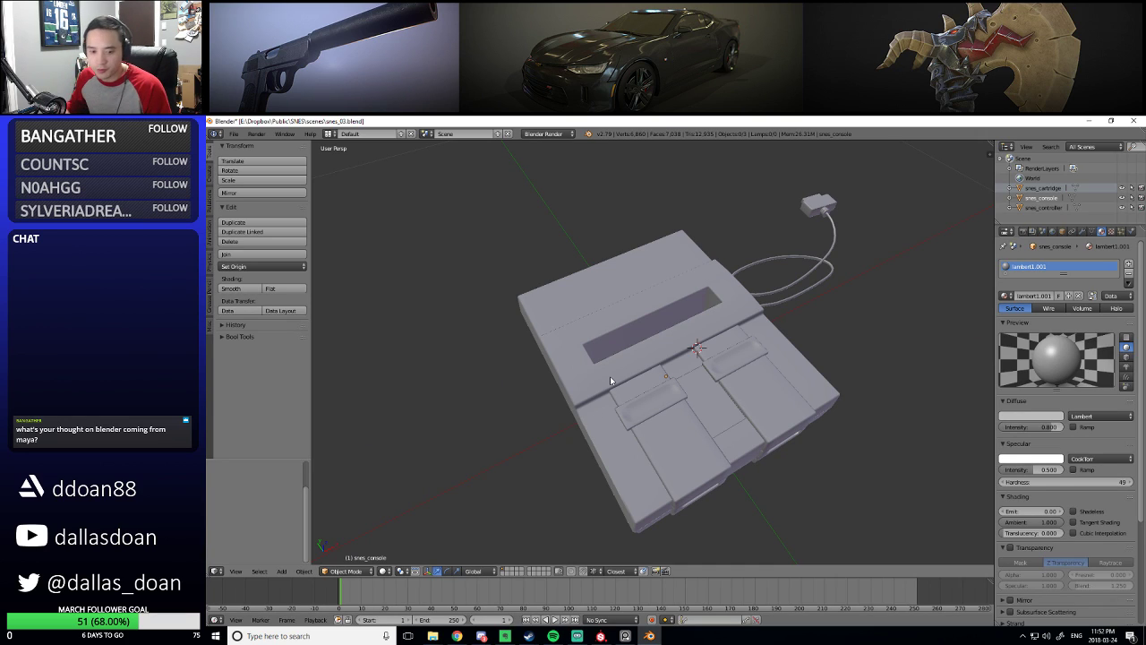
middle_drag(610, 380, 621, 339)
right_click(643, 368)
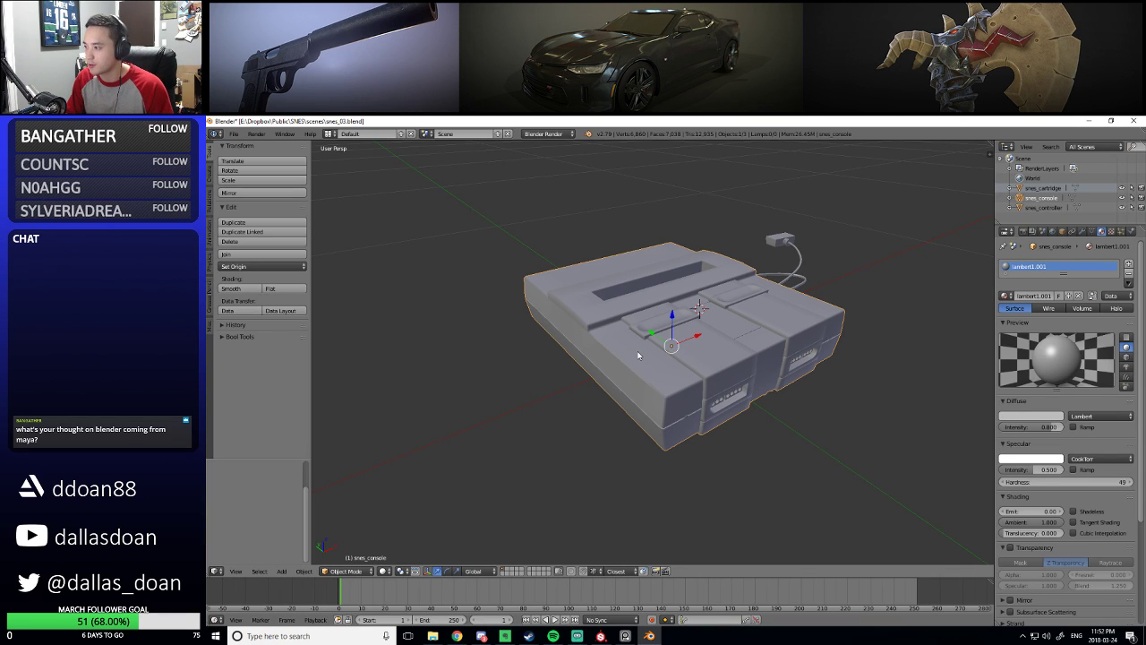
middle_drag(639, 356, 782, 405)
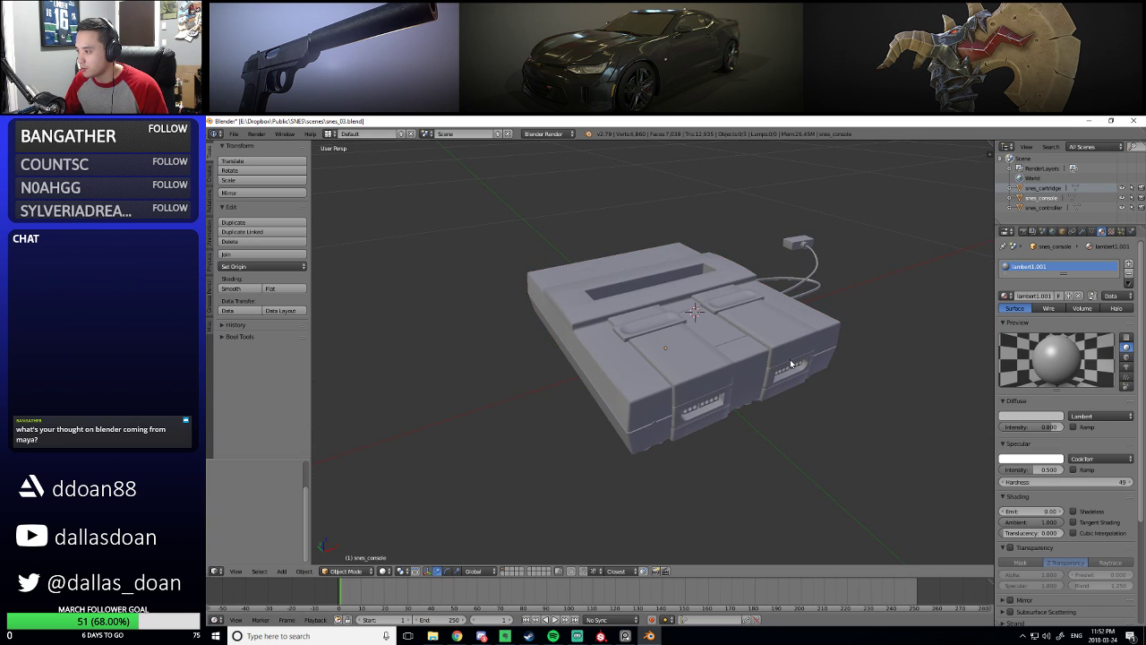
Switch to Substance Painter and open the recent project snes_console.spp, discarding the controller project's unsaved changes
click(600, 636)
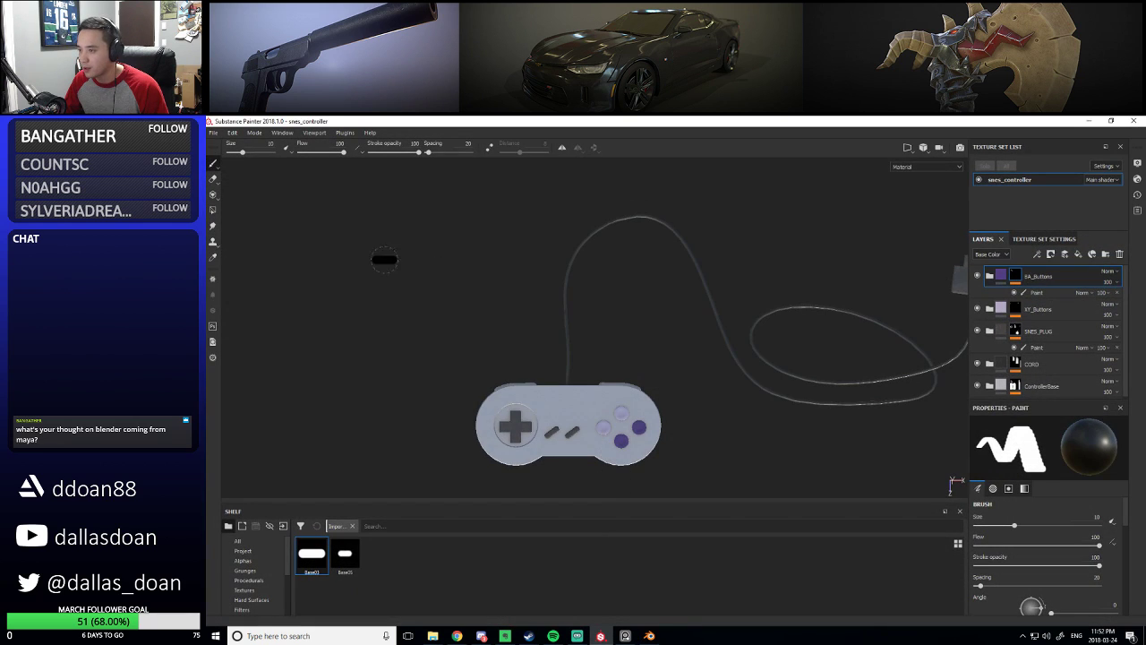
mouse_move(478, 353)
alt+mouse_down()
mouse_move(514, 266)
mouse_move(563, 332)
mouse_move(448, 224)
alt+mouse_up()
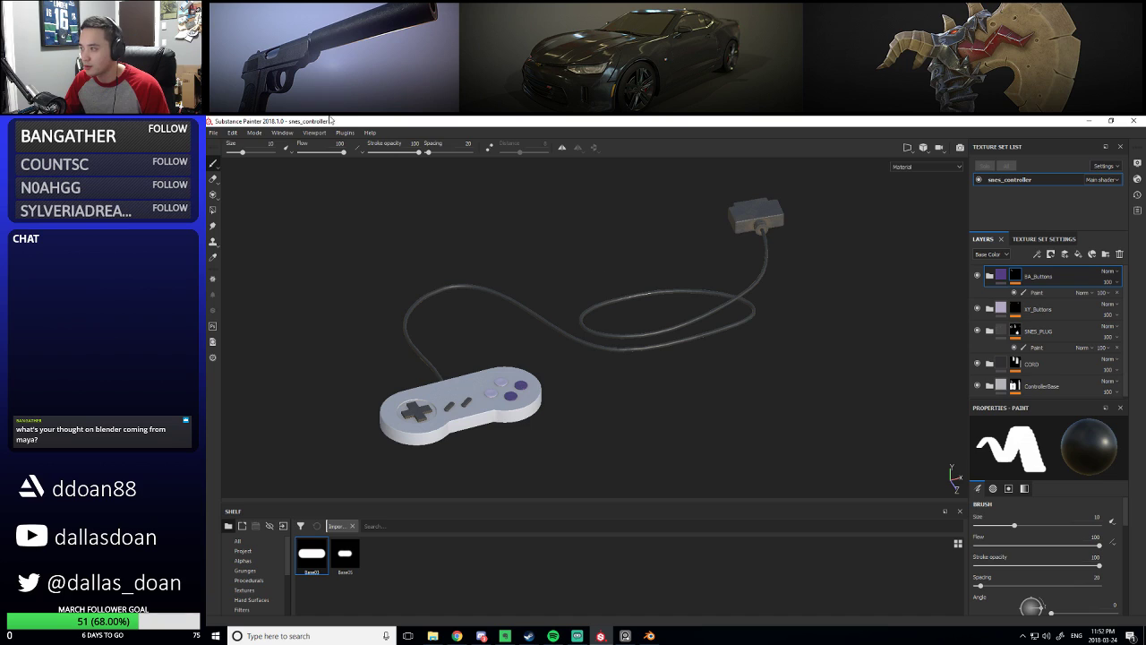
click(214, 132)
mouse_move(234, 164)
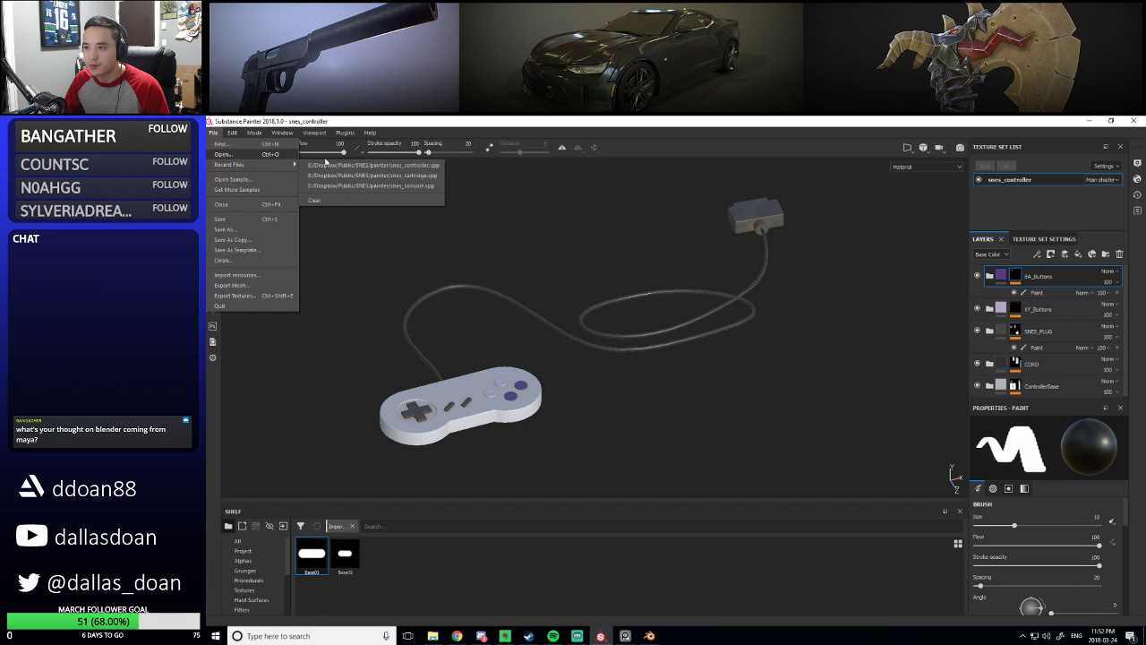
click(358, 185)
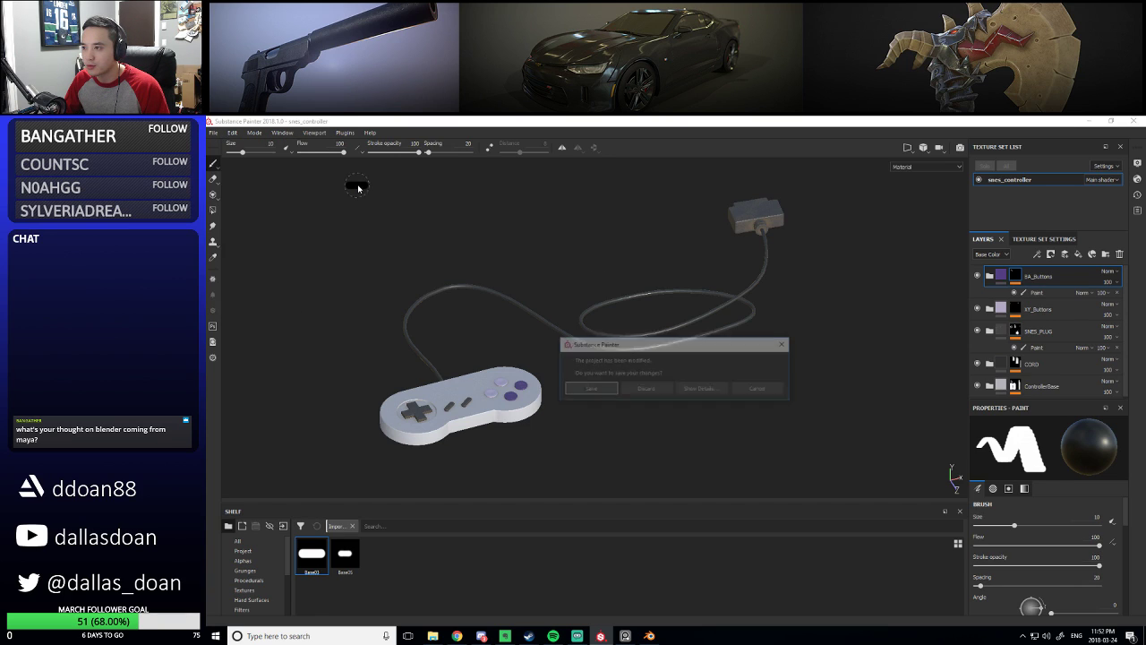
click(653, 392)
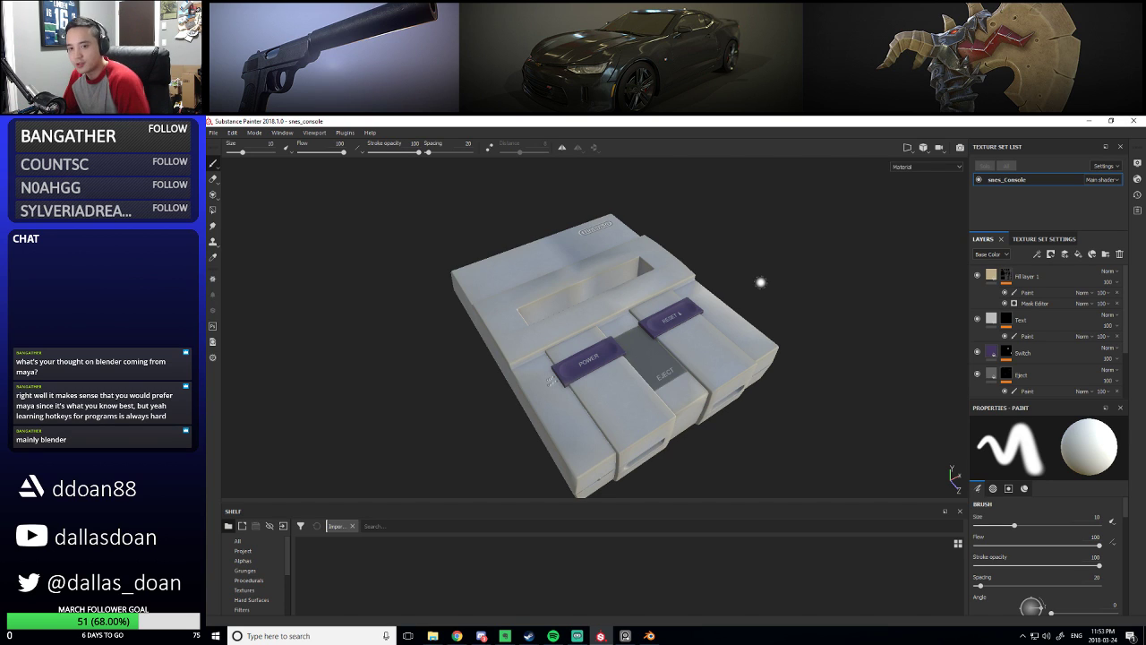
Reload the console project's mesh from snes_body_real_01.fbx in the project configuration, keeping stroke positions preserved, and inspect the model
alt+drag(742, 269, 512, 373)
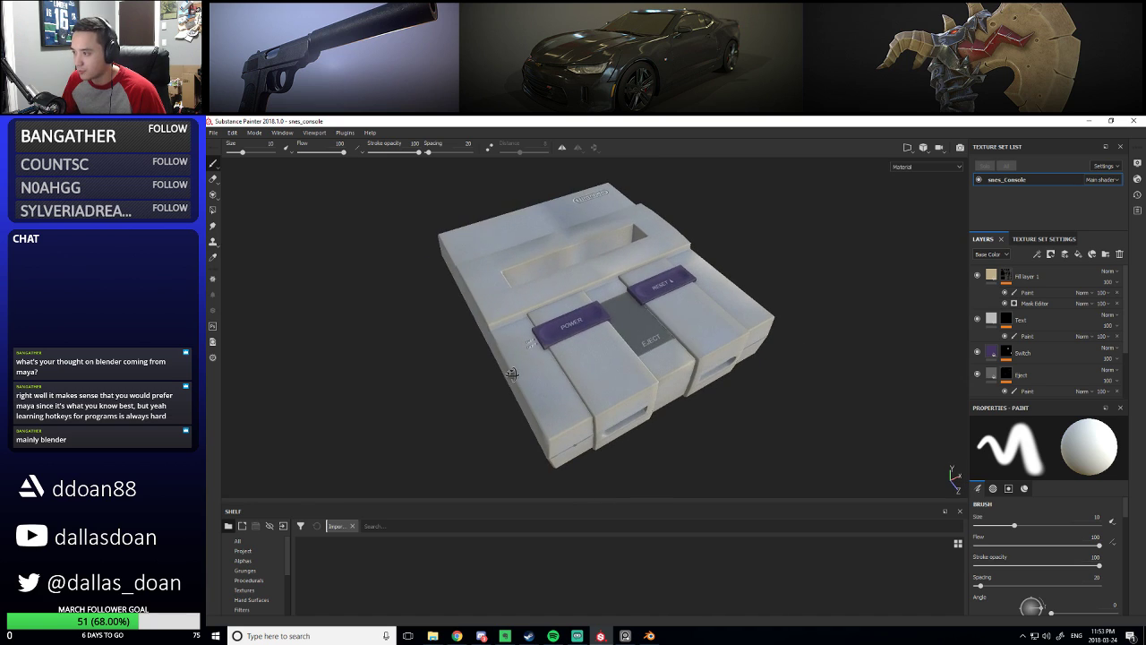
click(232, 132)
click(260, 159)
click(739, 345)
click(842, 414)
click(728, 414)
click(963, 582)
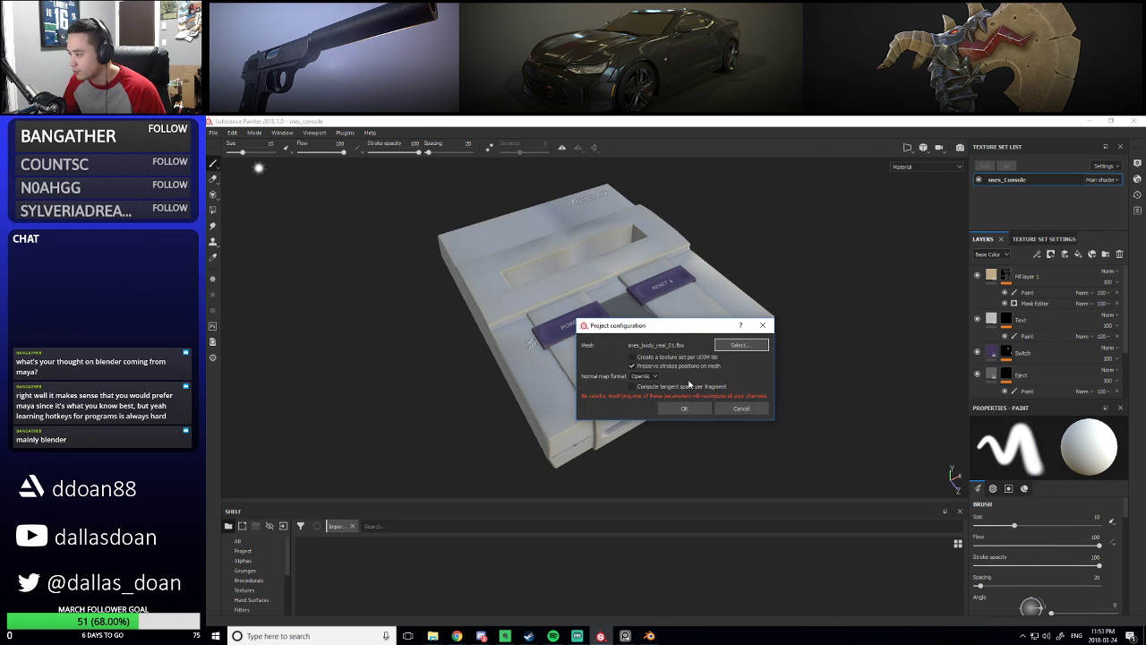
click(683, 408)
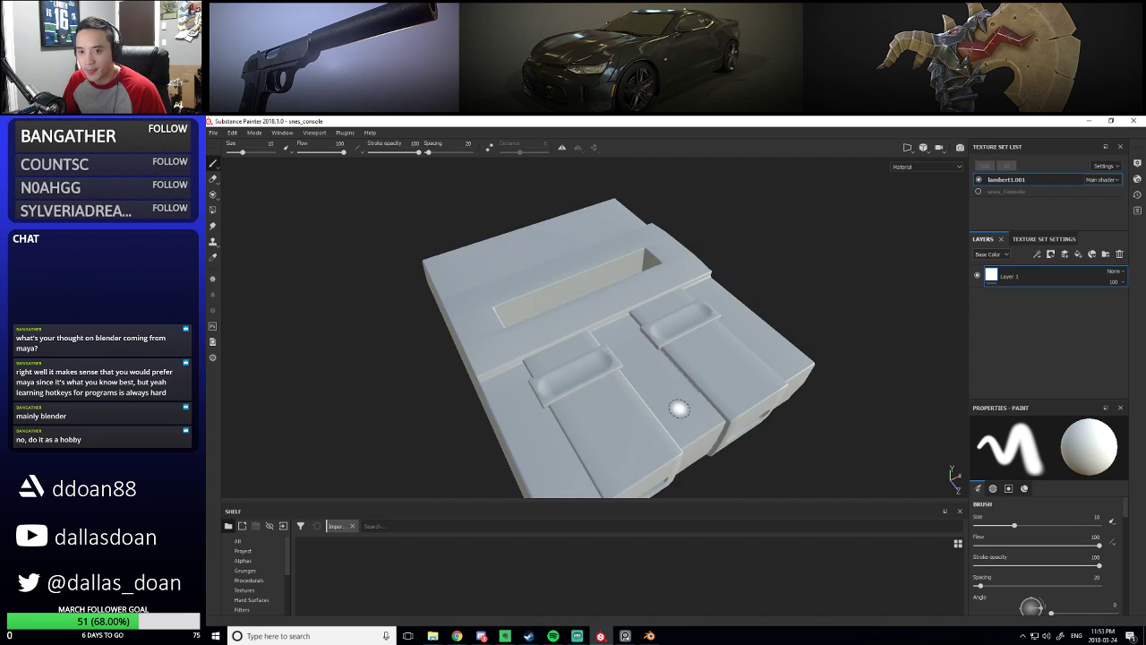
alt+drag(663, 386, 650, 347)
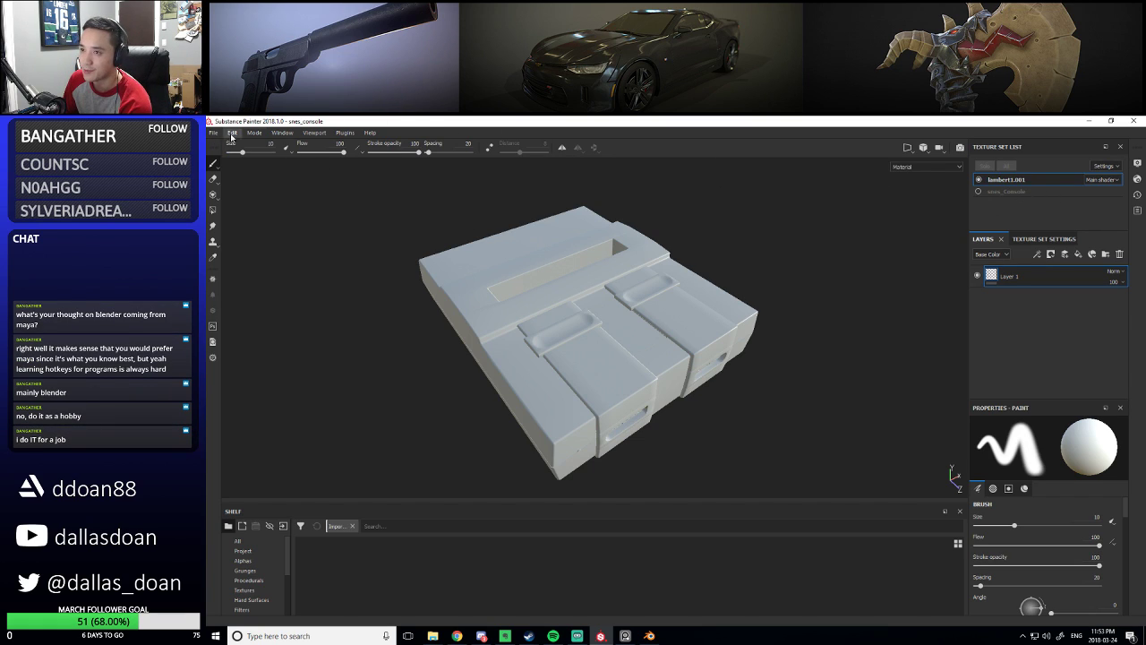
click(213, 133)
click(231, 144)
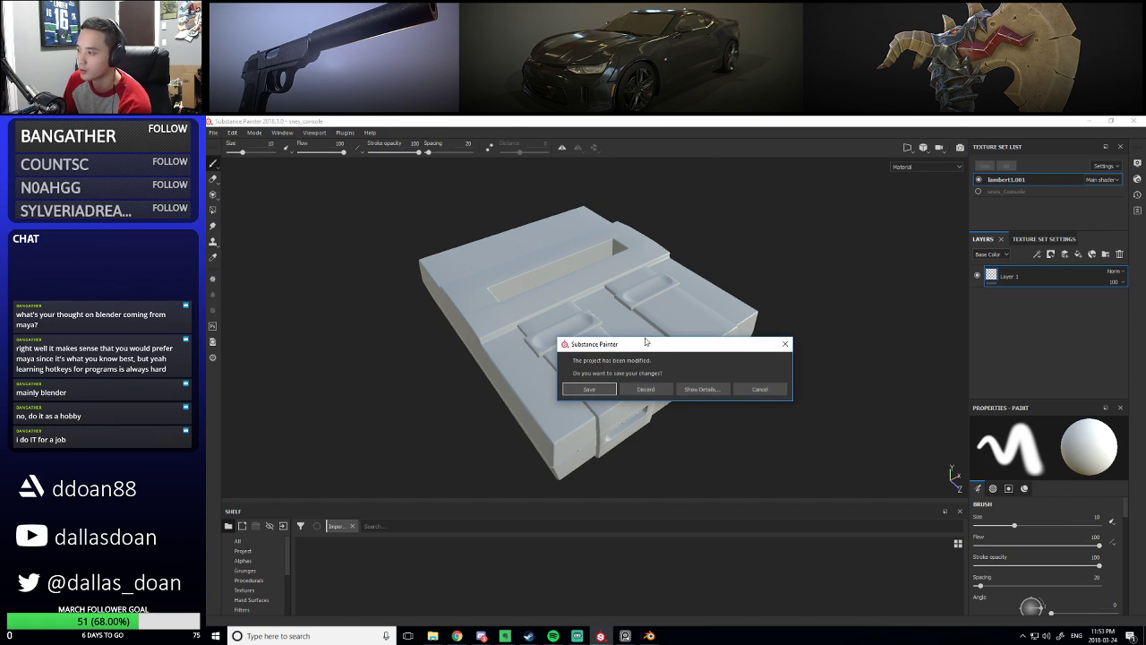
click(672, 394)
click(785, 489)
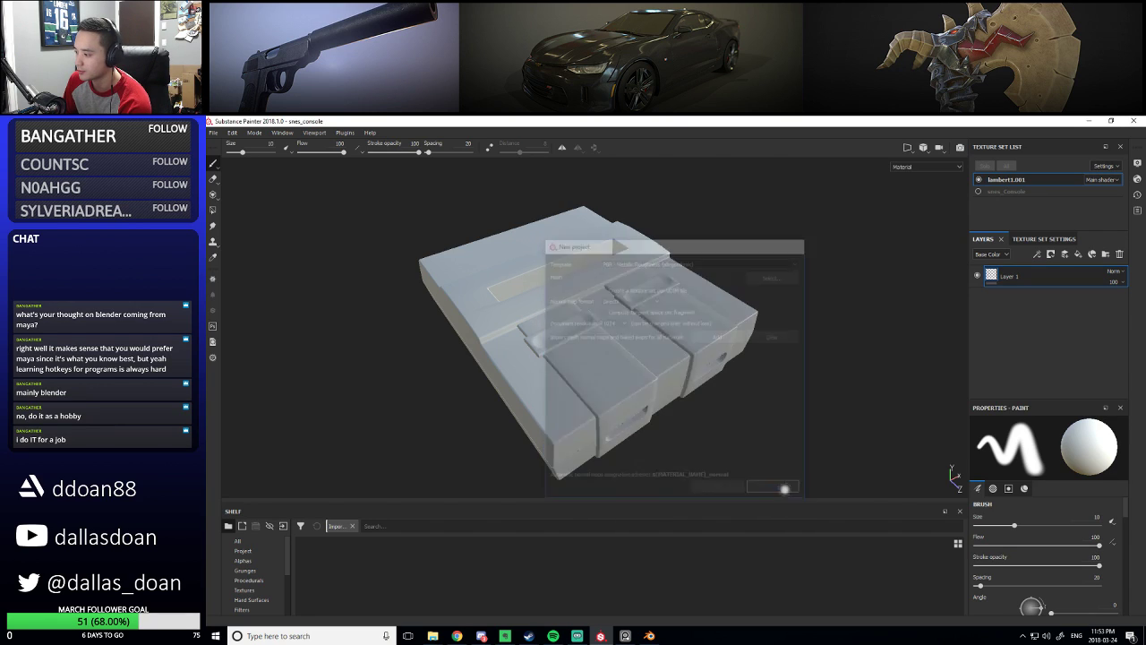
Open the recent project snes_controller.spp, discarding the console project's unsaved changes
click(213, 132)
mouse_move(260, 165)
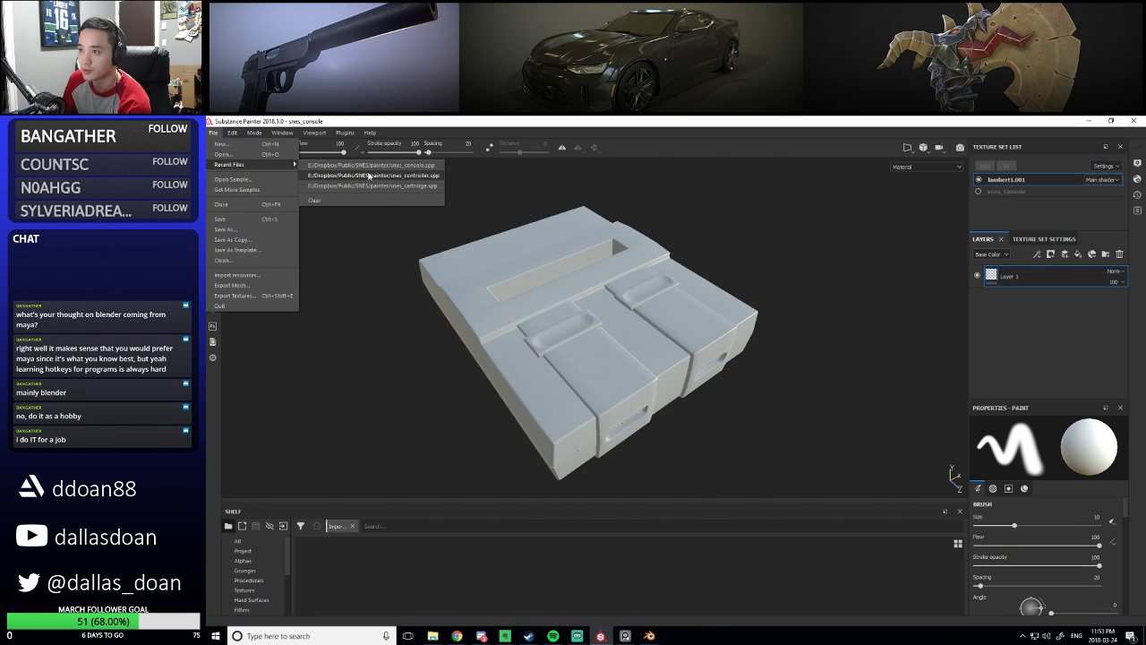
click(368, 176)
click(629, 387)
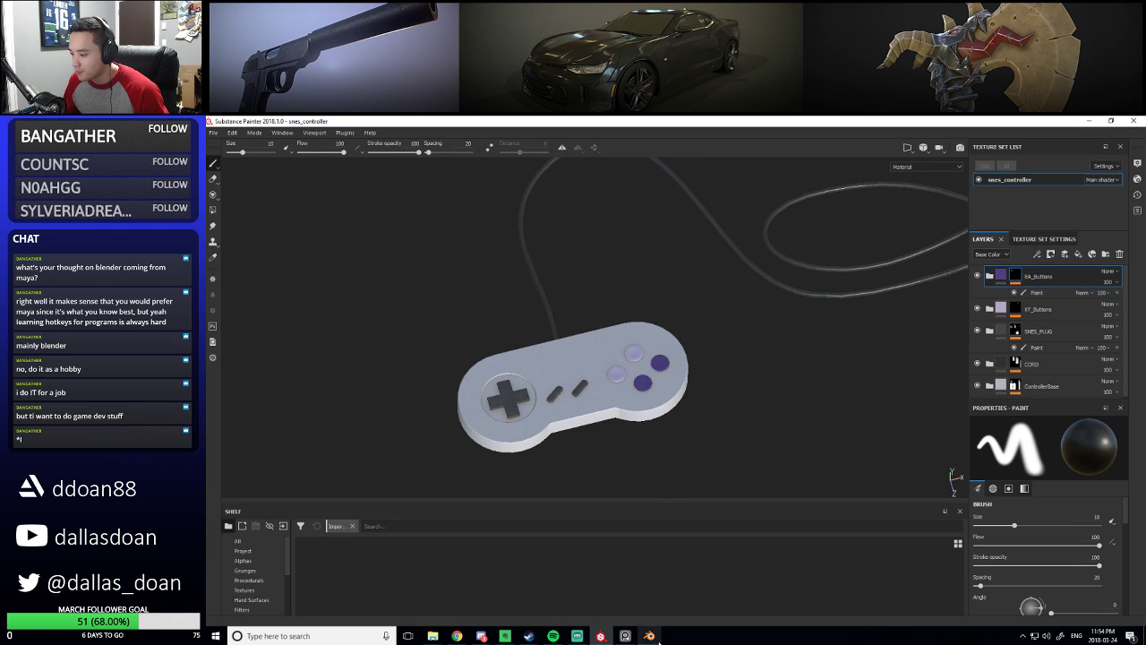
Switch to Blender and rename the console's material to snes_console
click(649, 635)
mouse_move(562, 407)
middle_down()
mouse_move(657, 472)
mouse_move(609, 440)
mouse_move(758, 387)
mouse_move(708, 430)
mouse_move(674, 421)
mouse_move(652, 435)
mouse_move(676, 424)
mouse_move(677, 406)
middle_up()
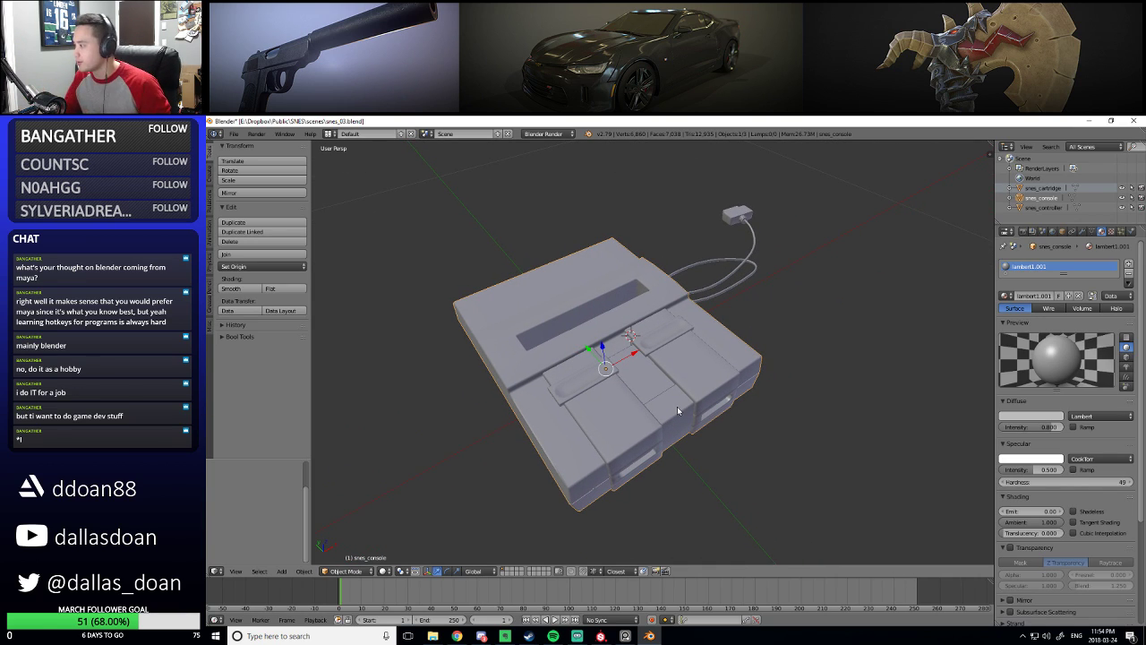
click(1041, 269)
text(snes)
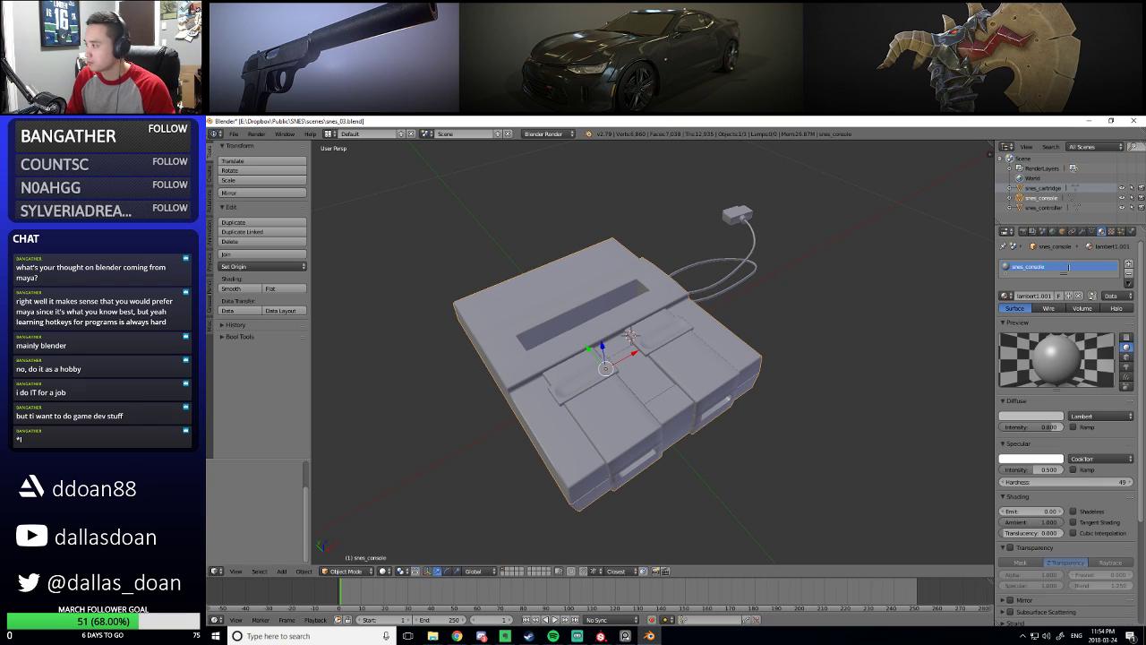
text(_console)
key(Return)
middle_drag(768, 384, 844, 357)
Compare the materials assigned to the controller and console objects
click(234, 133)
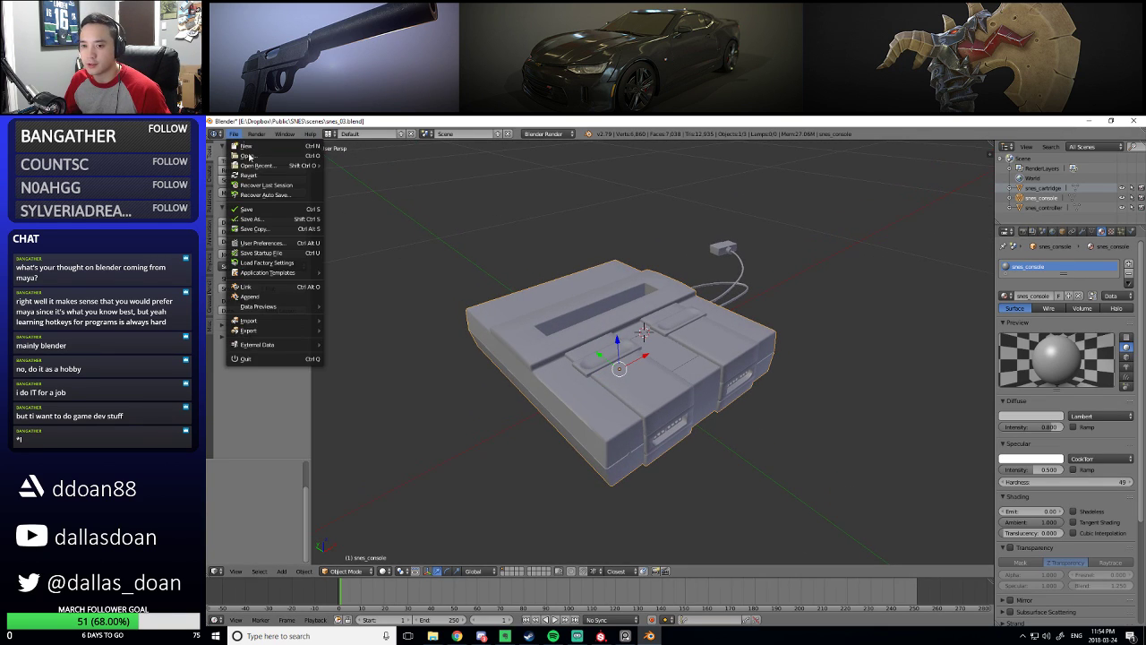
mouse_move(269, 331)
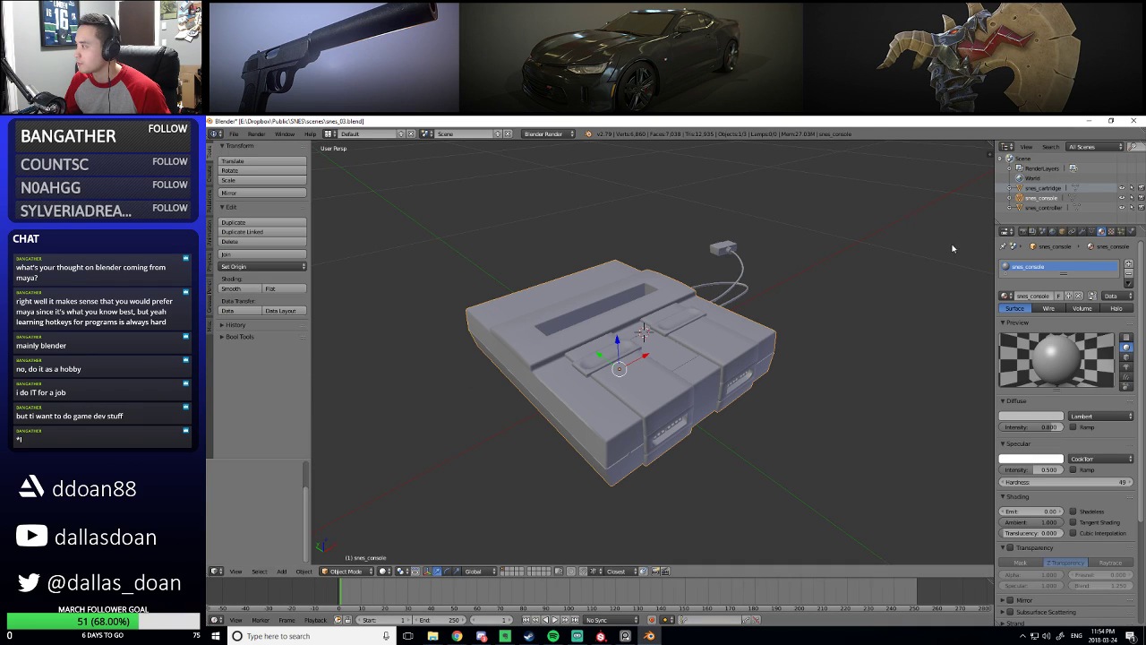
click(1041, 207)
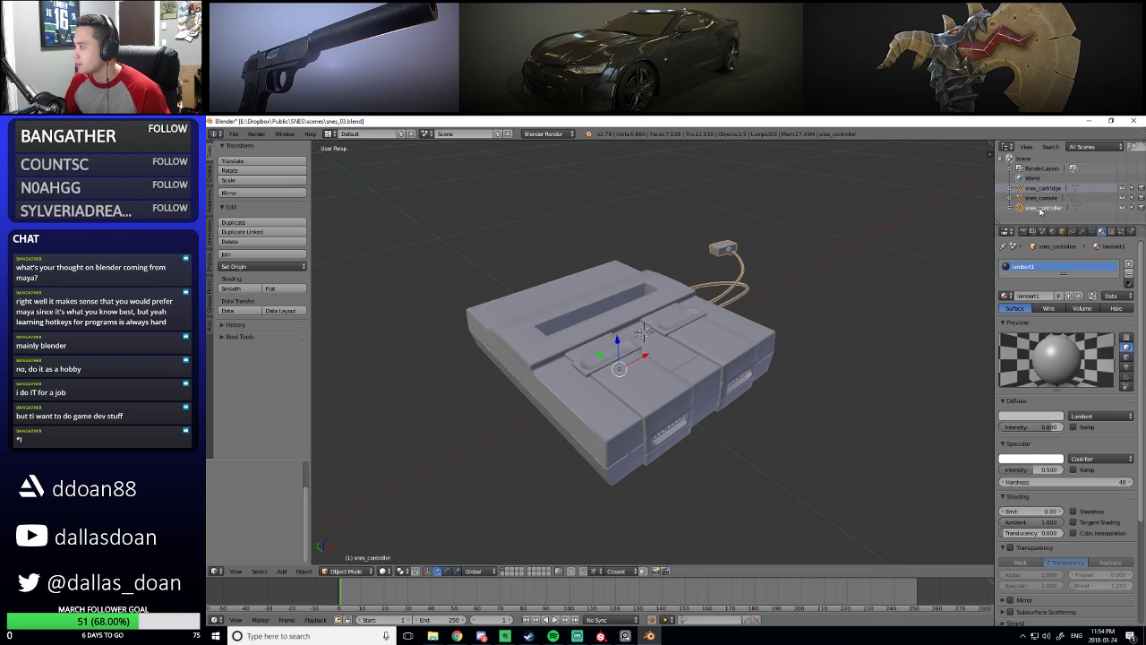
click(1041, 197)
click(1039, 208)
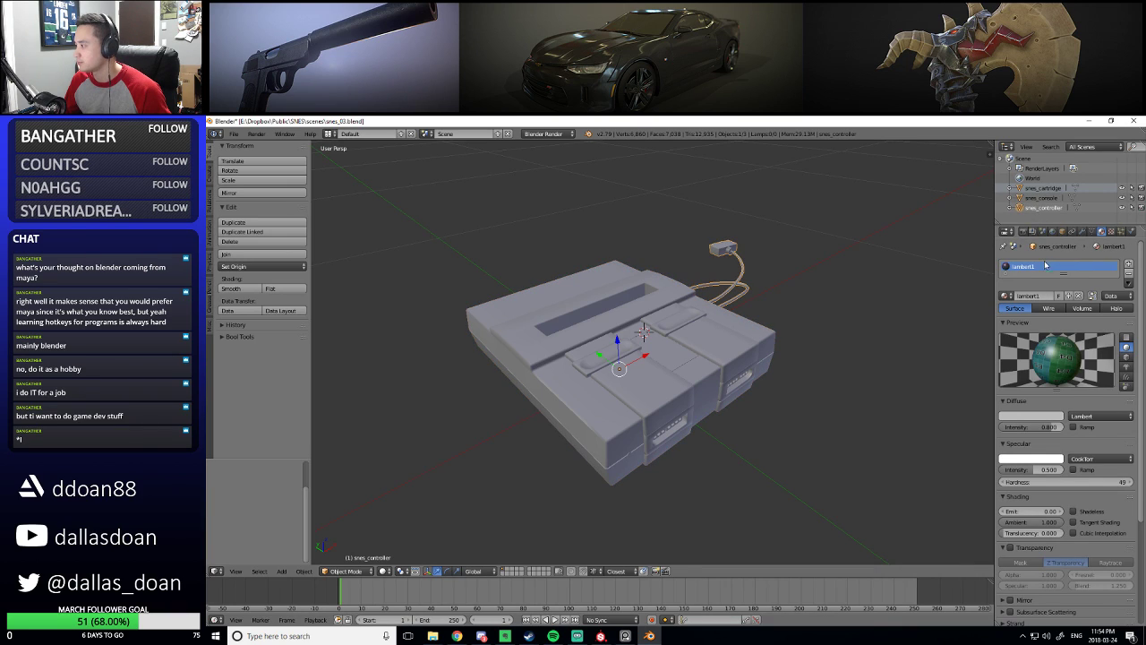
middle_drag(896, 282, 778, 321)
click(1041, 198)
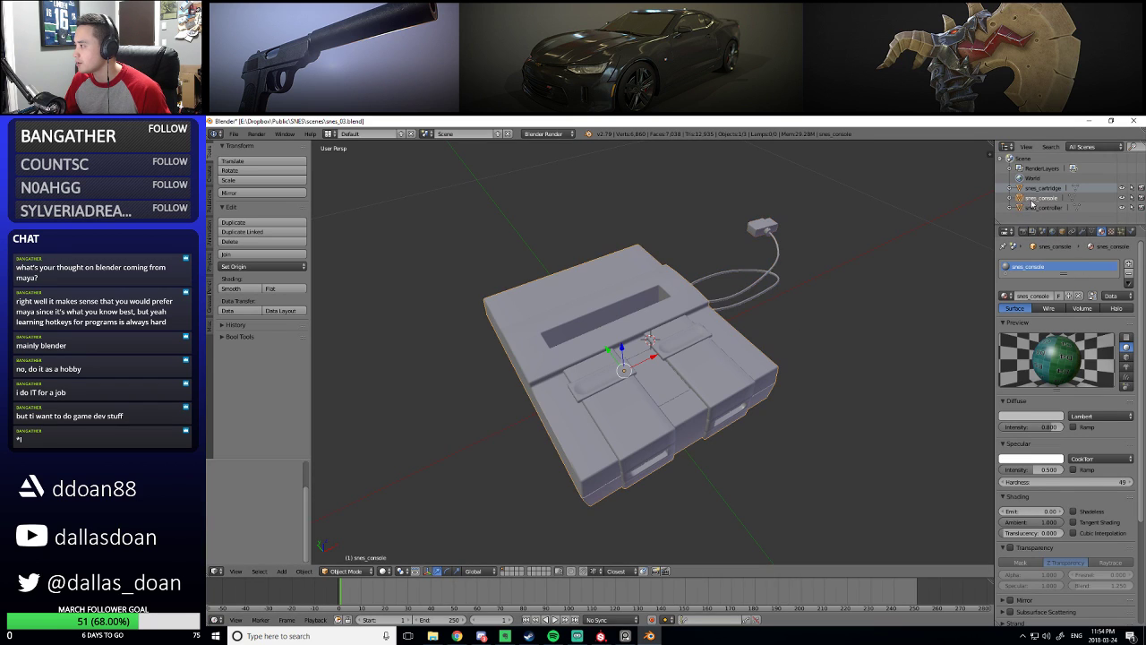
middle_drag(846, 307, 811, 338)
click(348, 133)
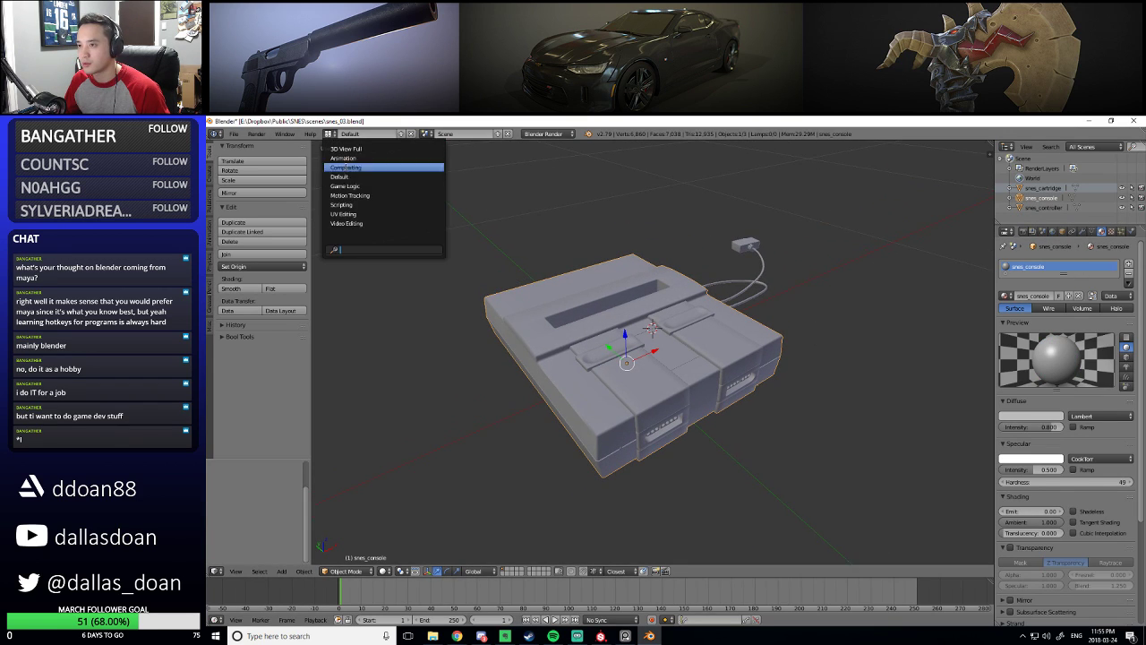
click(378, 212)
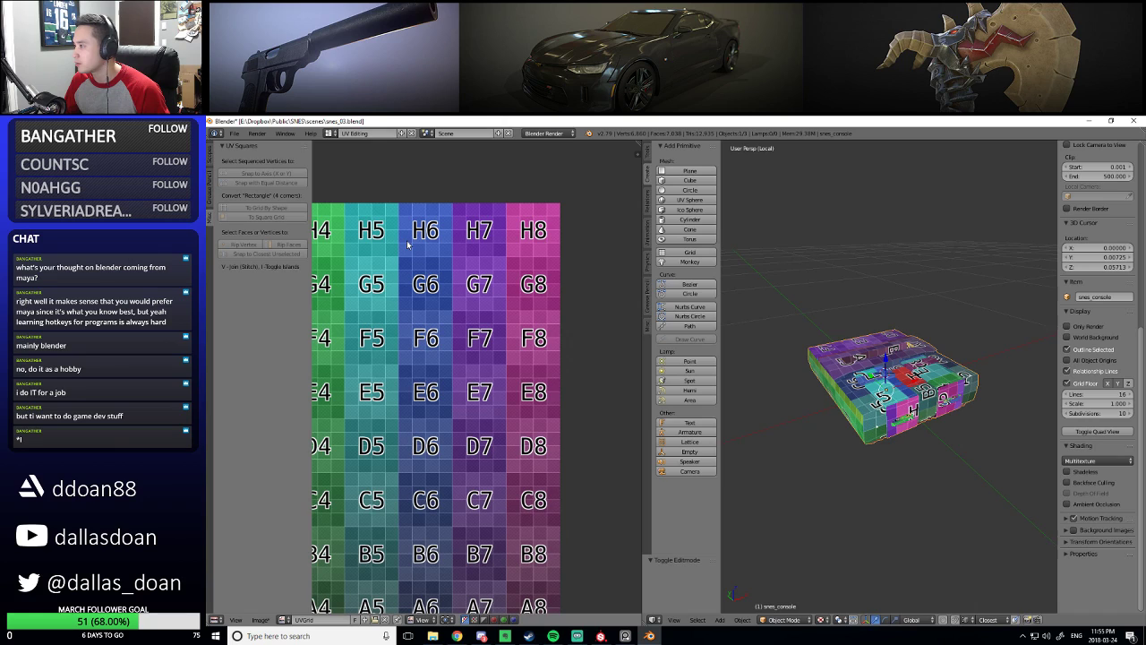
click(329, 133)
click(356, 179)
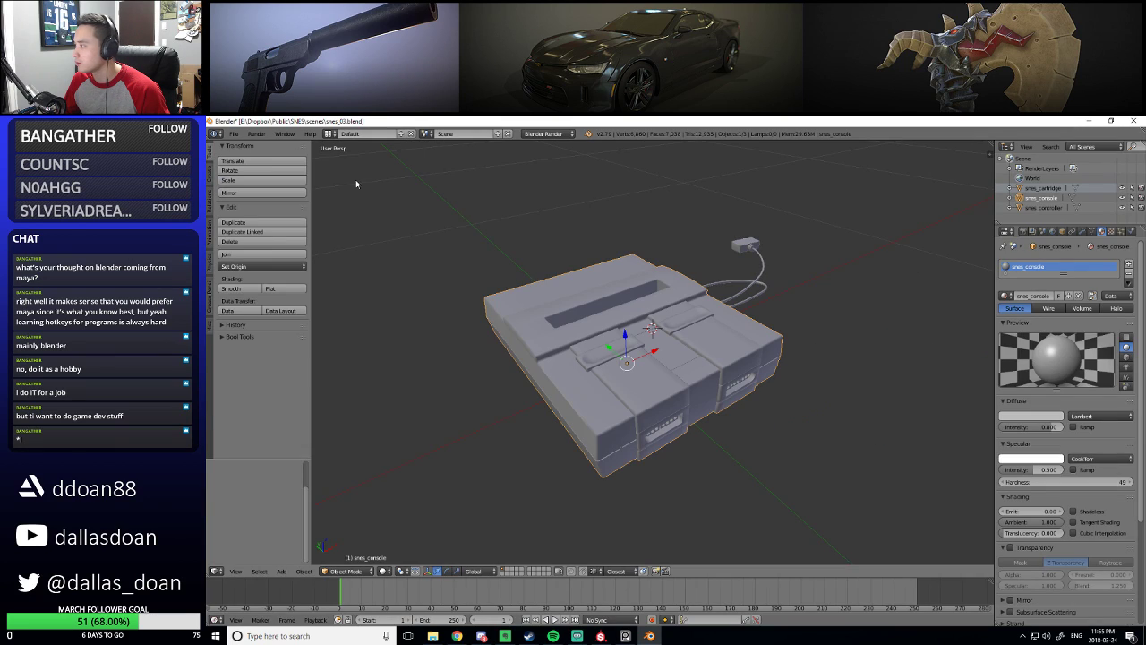
Review the controller's material and texture settings
click(1044, 208)
double_click(1024, 266)
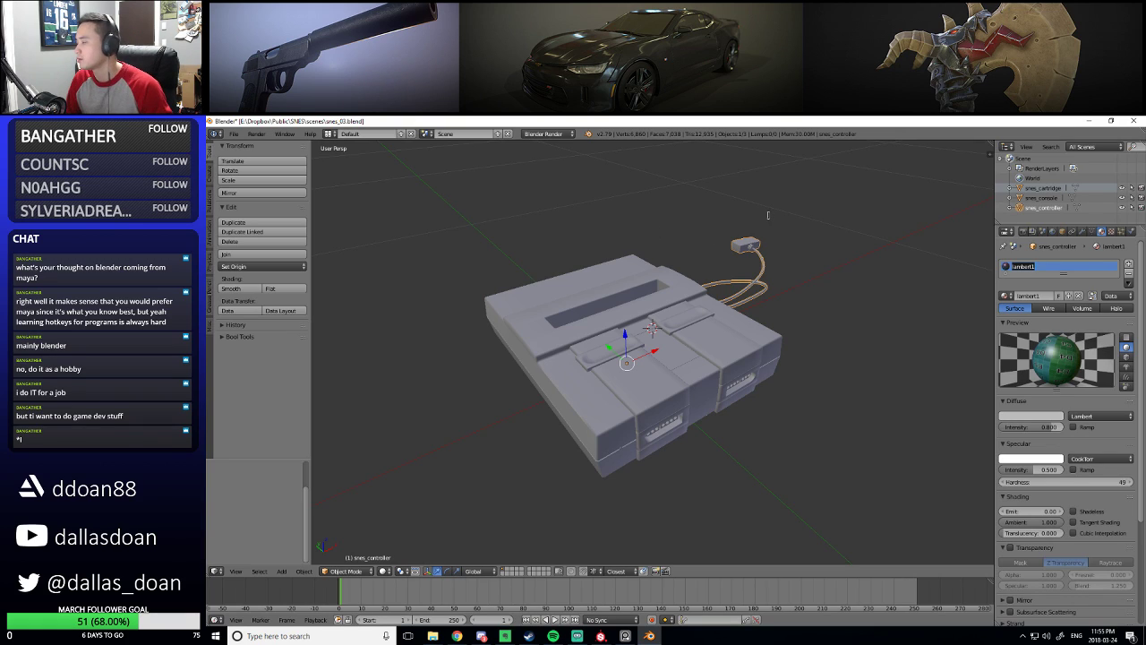
click(234, 134)
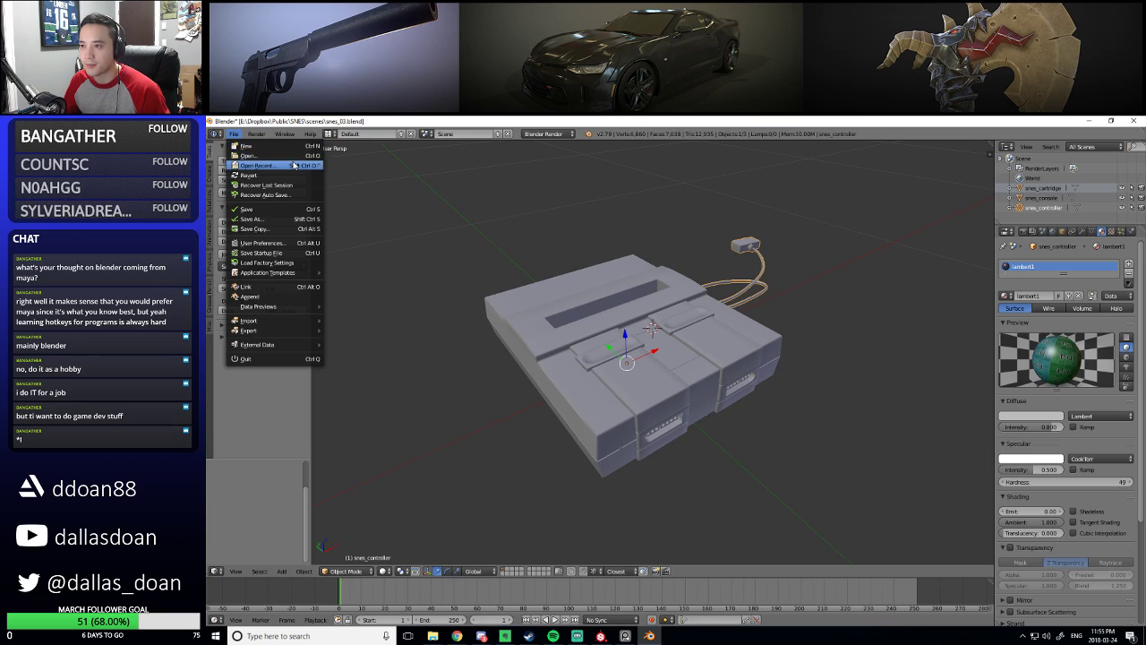
mouse_move(297, 166)
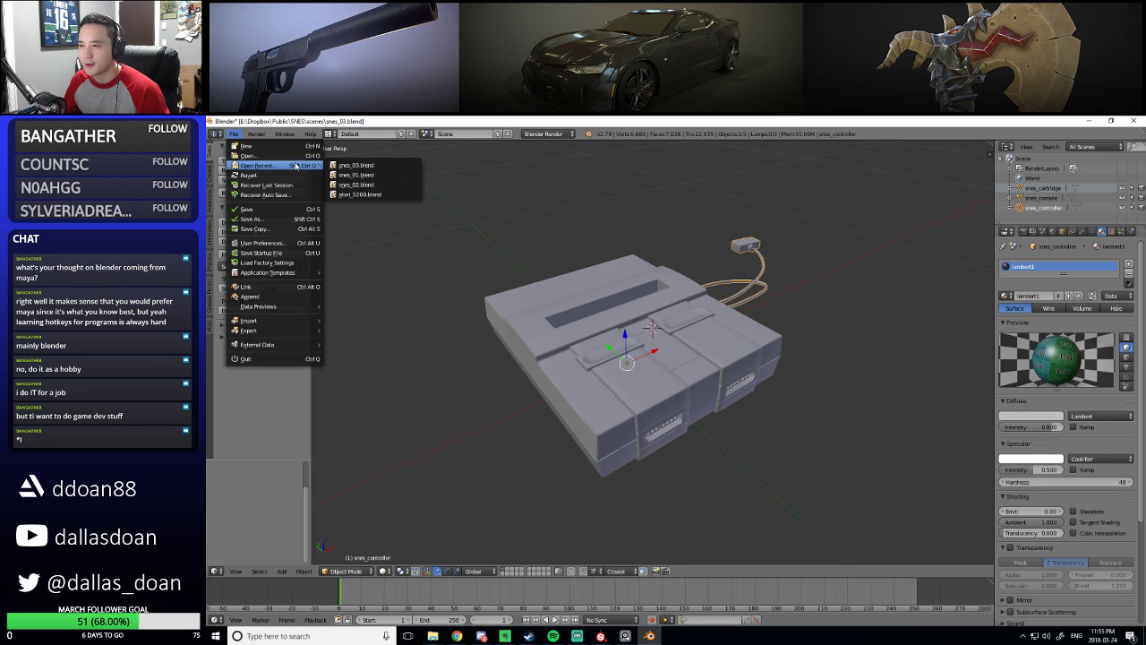
key(a)
click(1043, 207)
click(1113, 232)
click(1113, 232)
click(1101, 231)
key(a)
click(1041, 207)
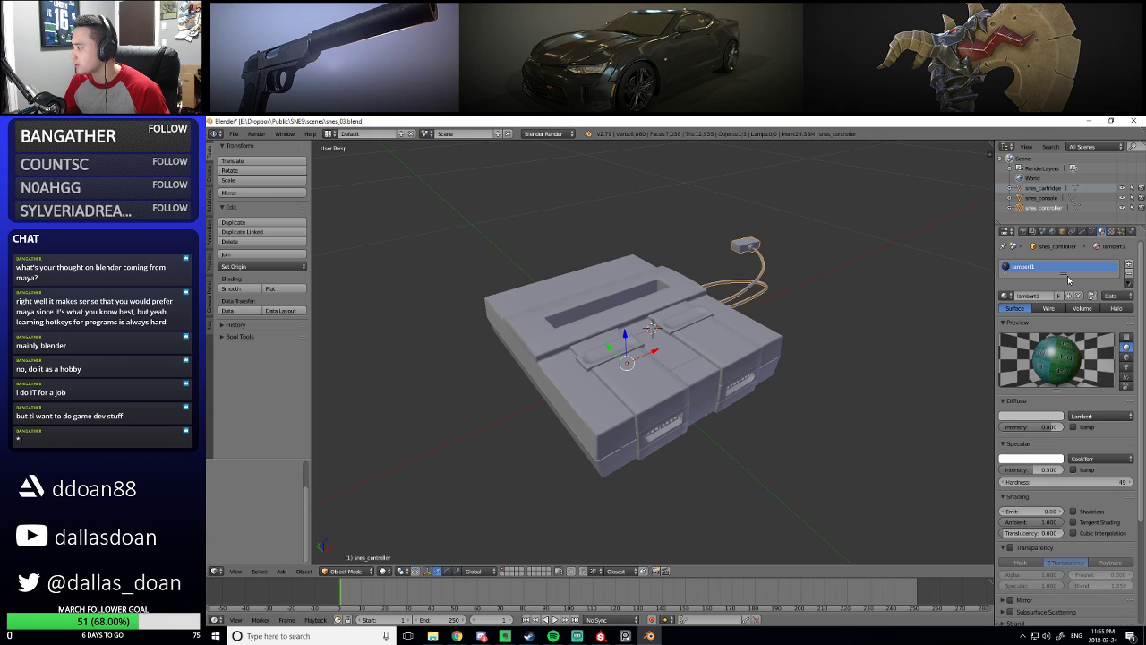
Enlarge the material slot list and rename the controller's material to snes_controller
drag(1065, 274, 1063, 295)
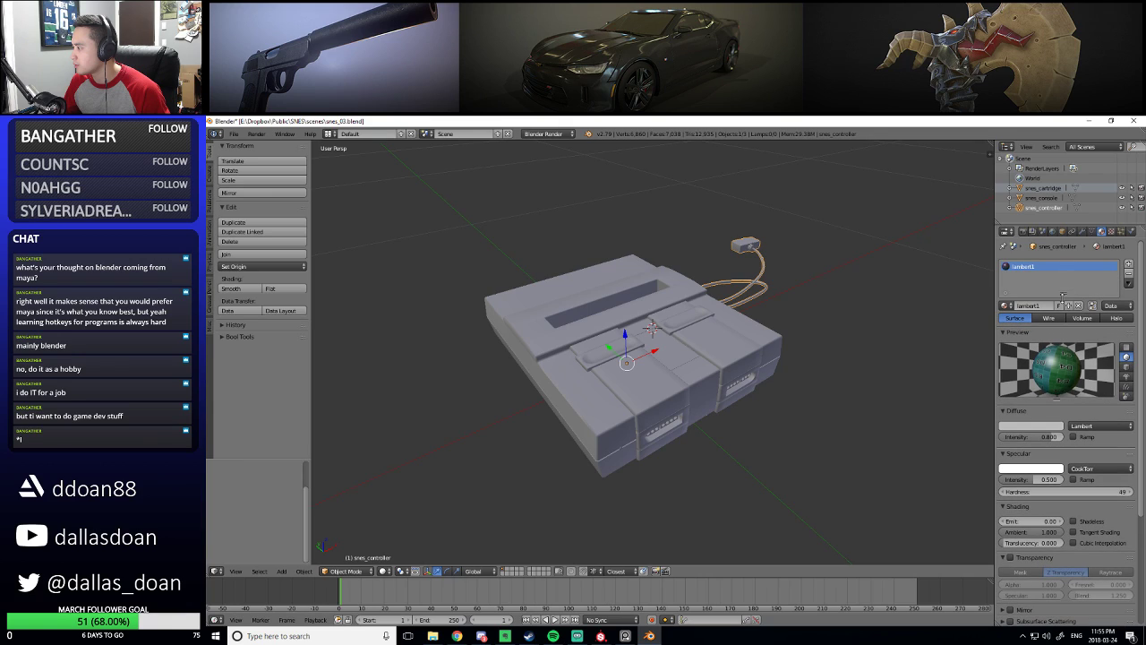
click(1042, 189)
click(1041, 198)
click(1042, 208)
double_click(1065, 267)
text(snes)
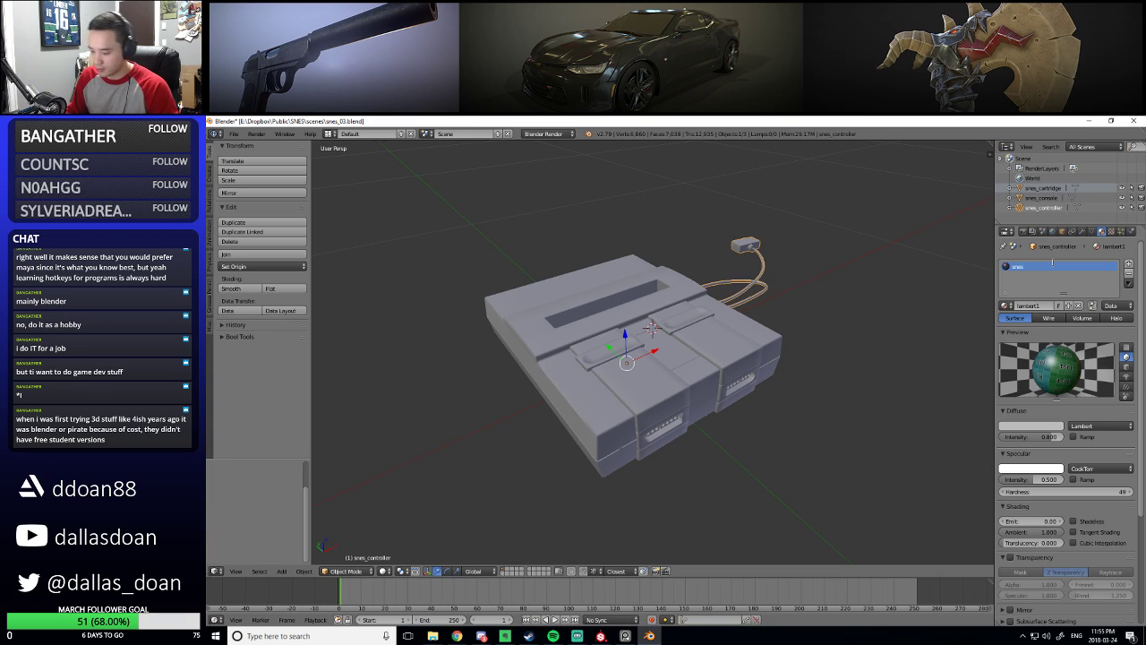
text(_controller)
key(Return)
Deselect everything and save the scene over snes_03.blend
key(a)
key(ctrl+s)
click(331, 186)
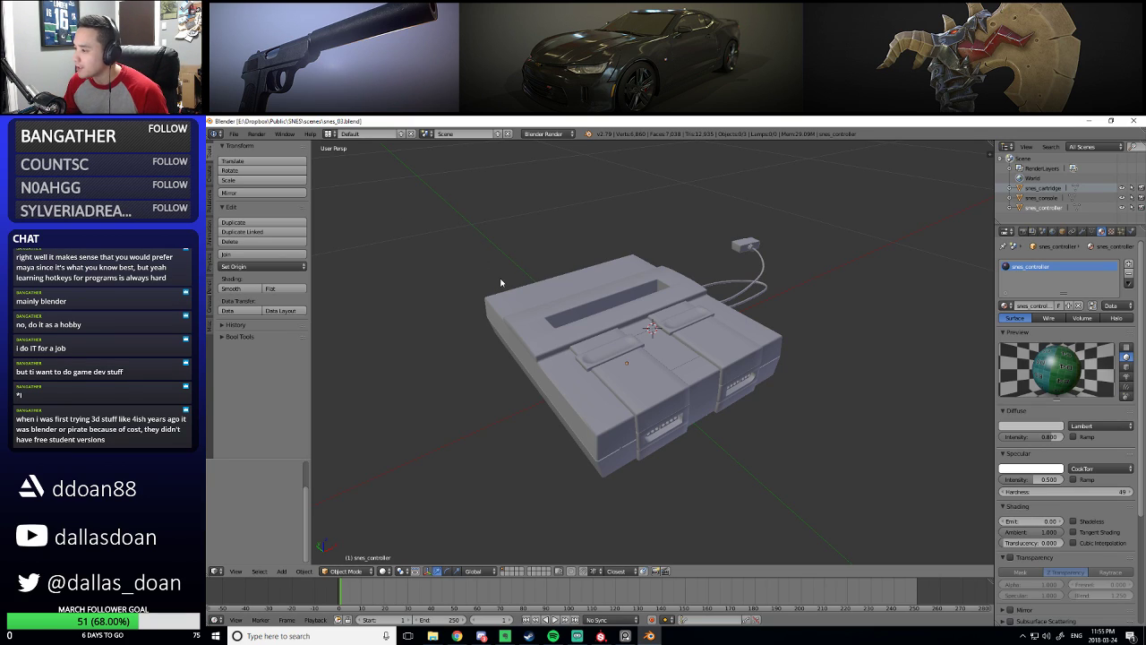
Select the console and export only it as FBX, overwriting snes_body_real_01.fbx in the meshes folder
middle_drag(576, 353, 416, 386)
right_click(588, 337)
middle_drag(417, 292, 365, 333)
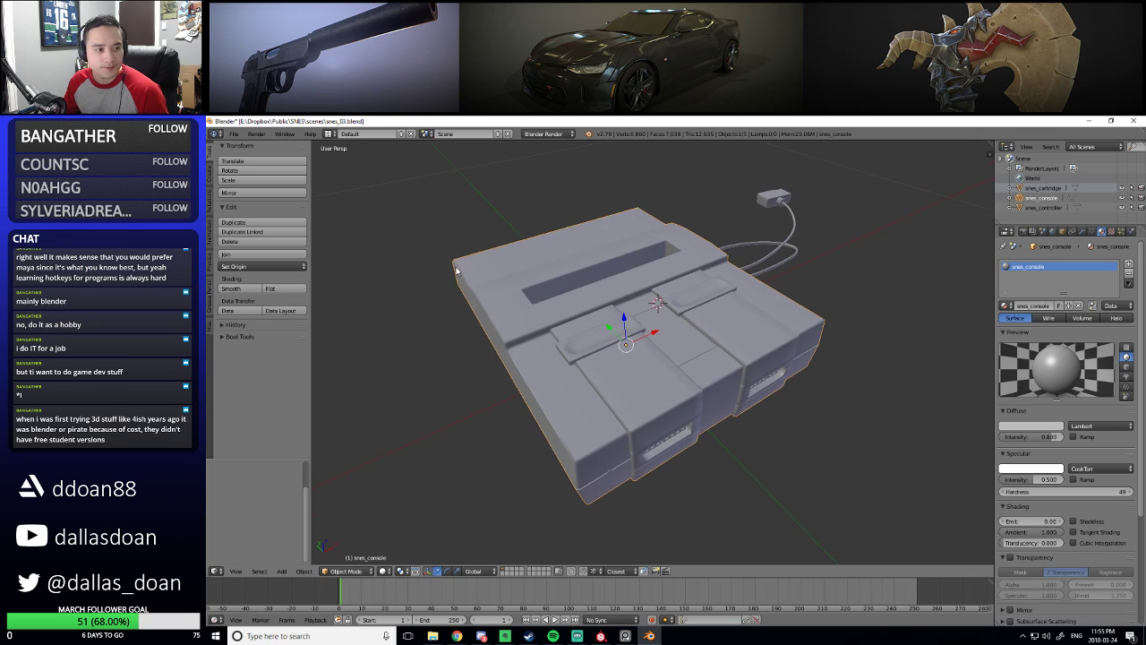
middle_drag(437, 316, 477, 263)
click(233, 133)
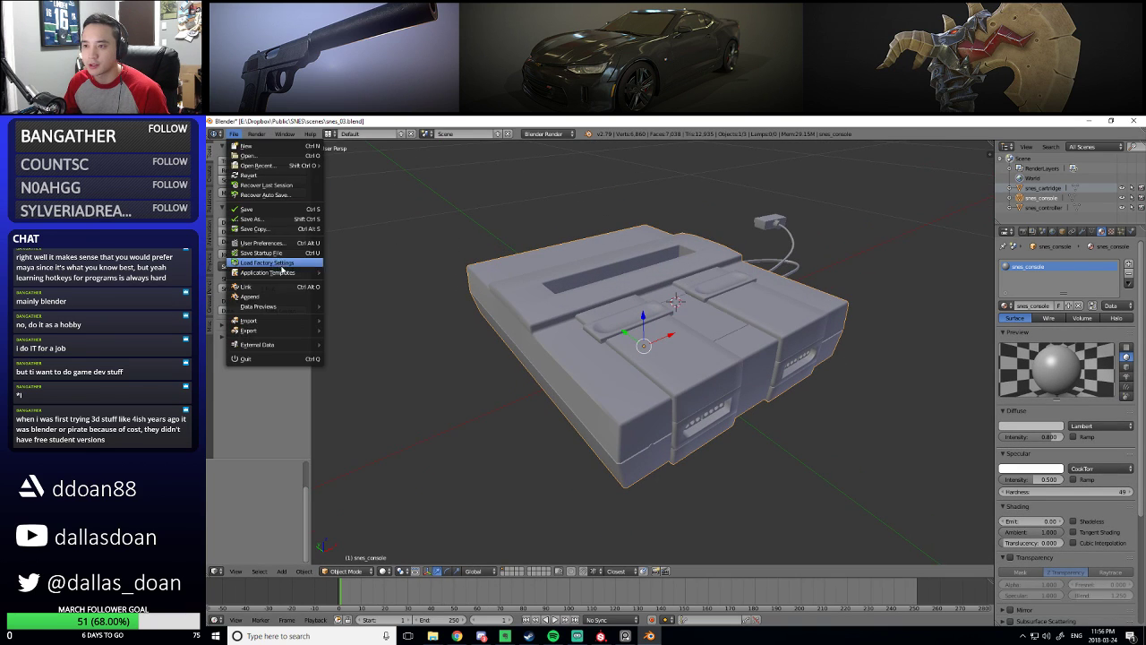
mouse_move(284, 333)
click(368, 359)
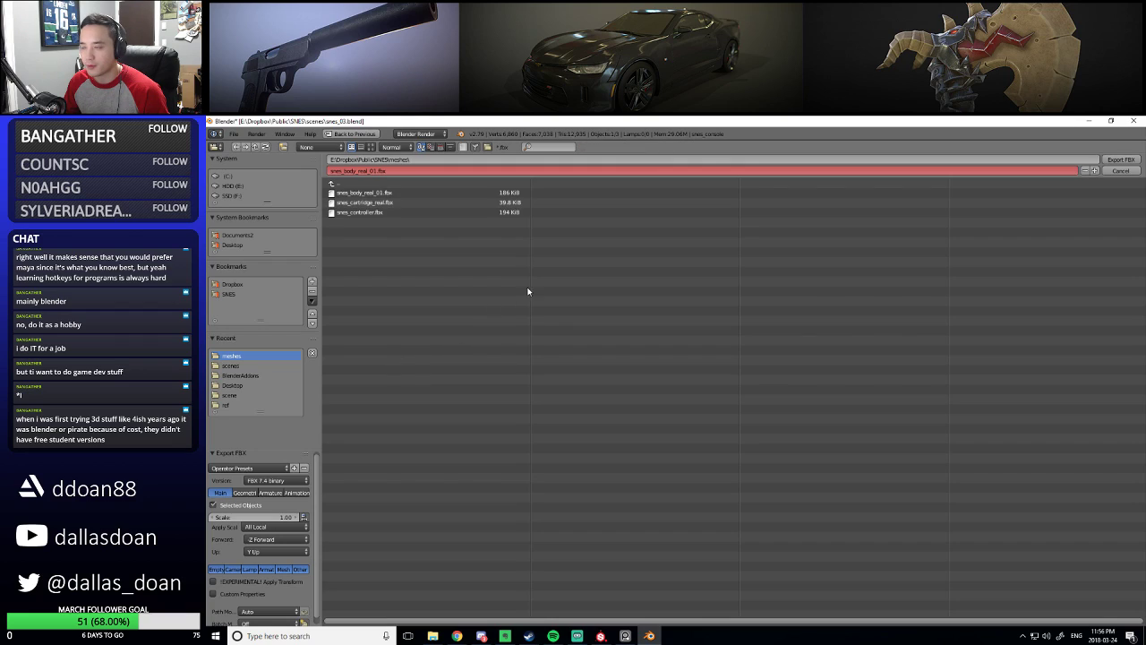
click(364, 193)
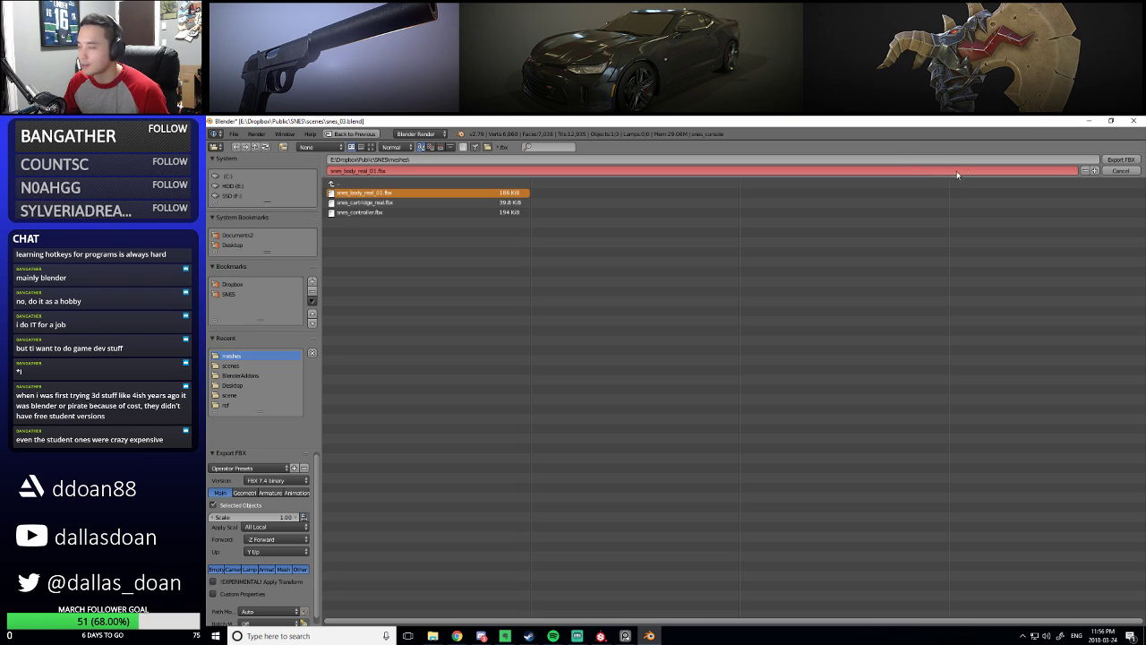
click(1121, 160)
Switch to Substance Painter and open the recent project snes_console.spp
click(601, 636)
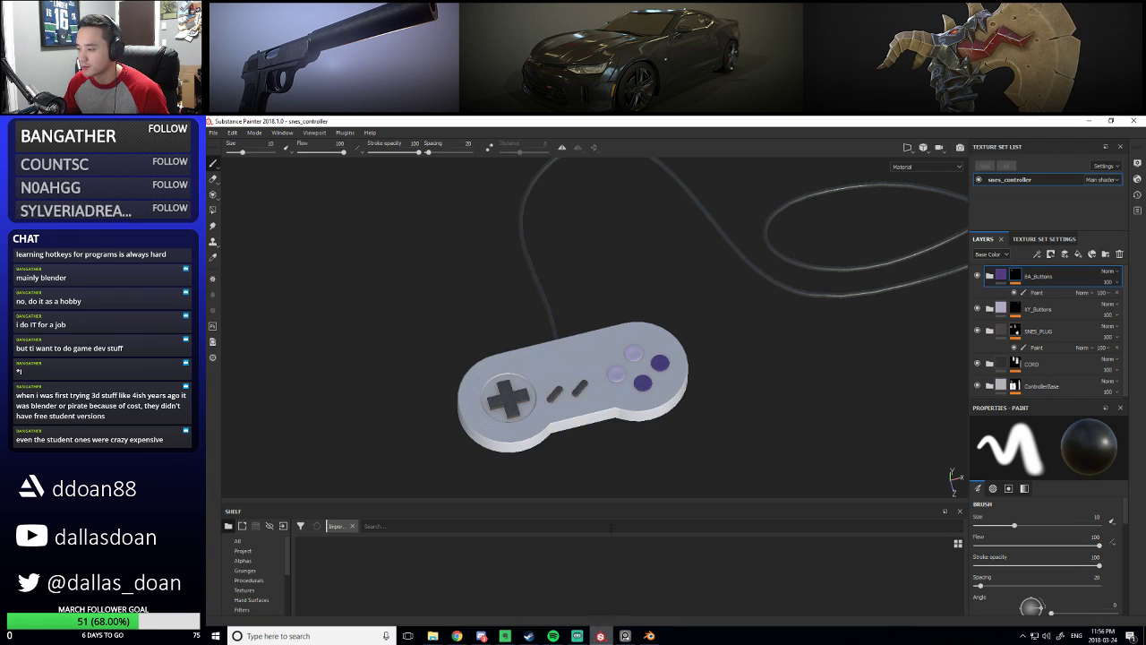
click(217, 132)
mouse_move(267, 165)
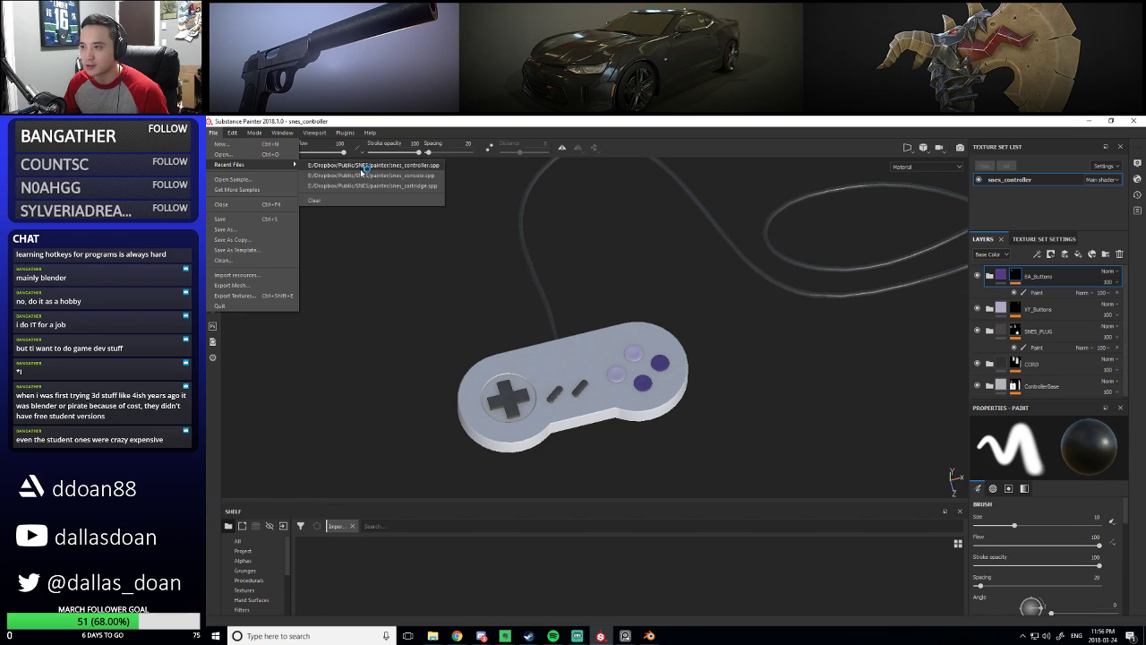
click(367, 182)
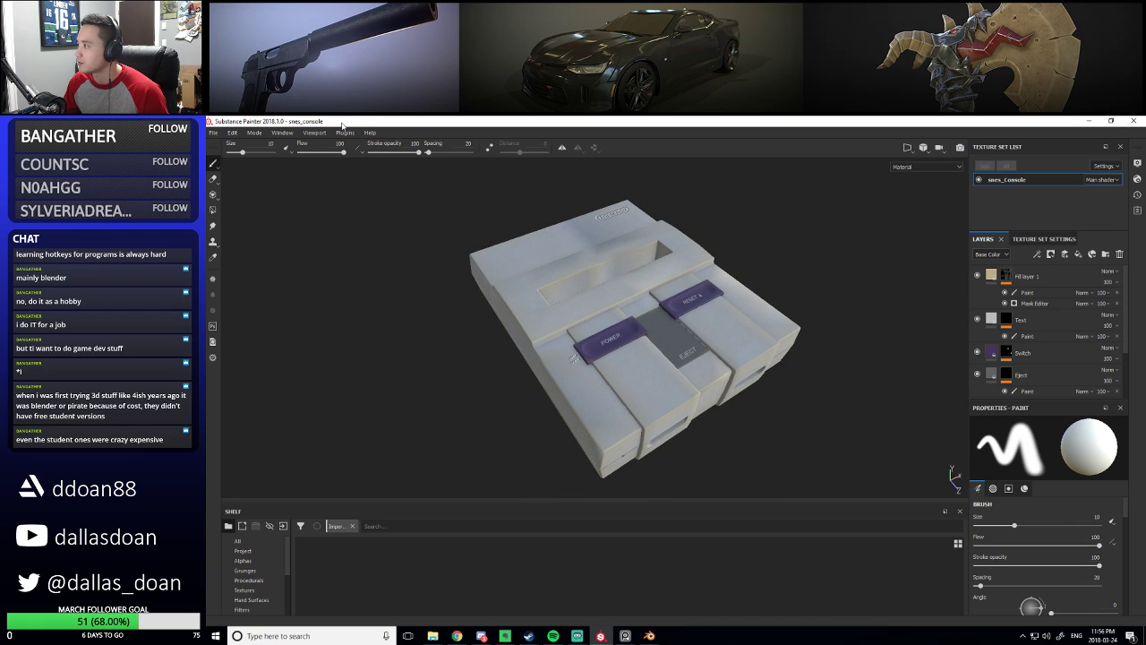
Reload the project's mesh from the re-exported snes_body_real_01.fbx in the project configuration, preserving stroke positions
click(235, 132)
click(248, 169)
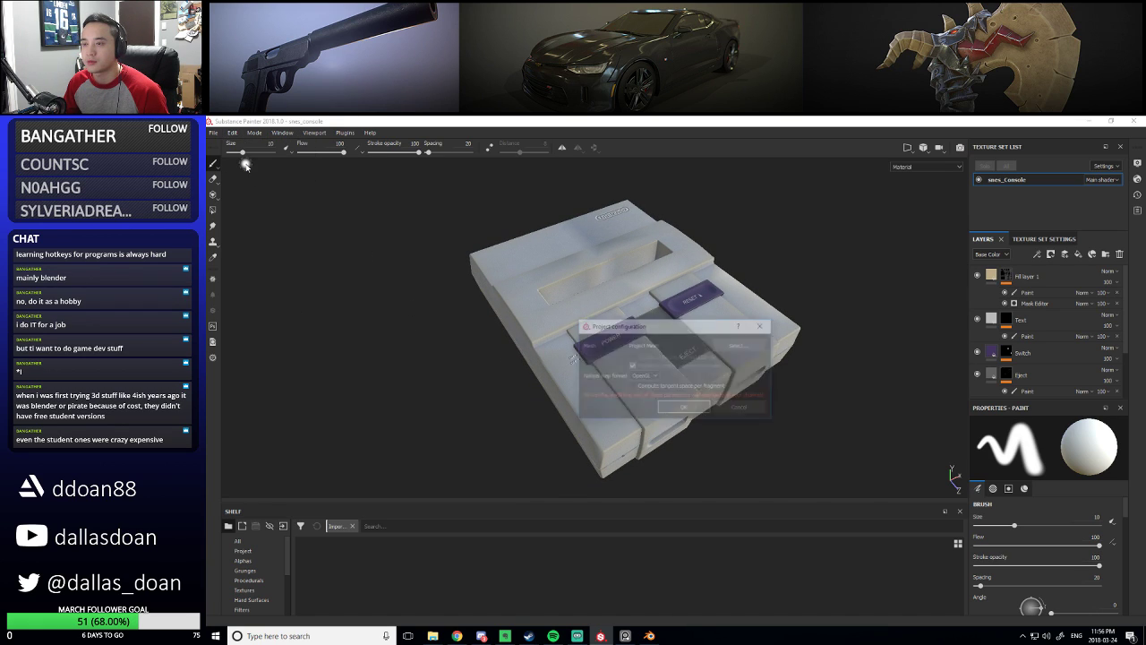
click(740, 345)
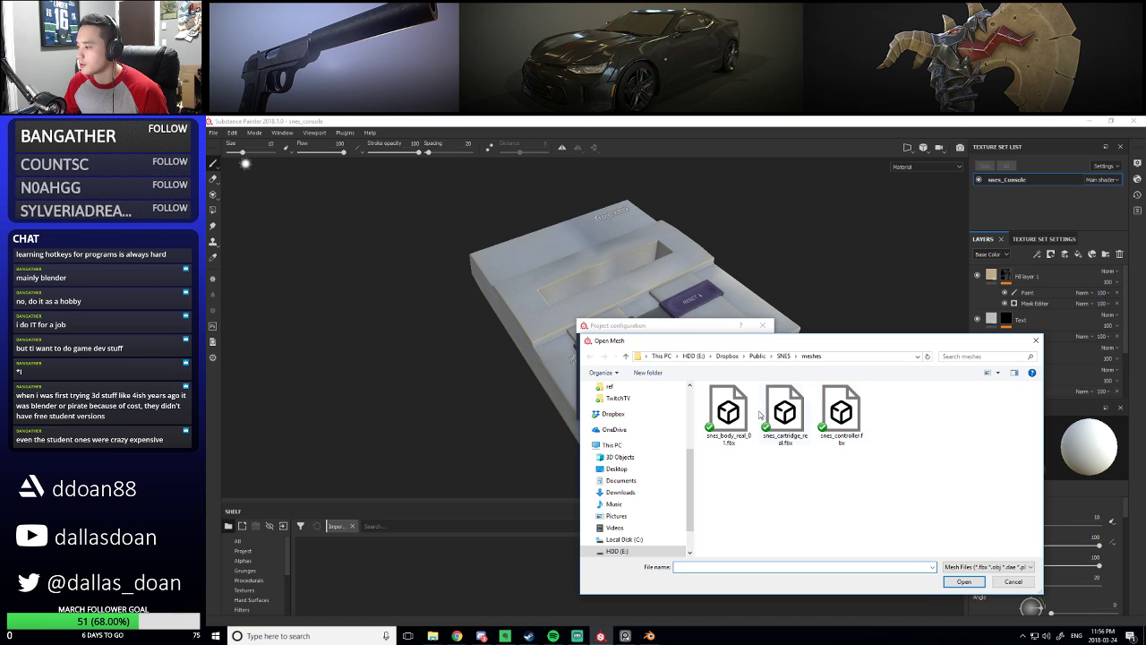
click(728, 414)
click(964, 582)
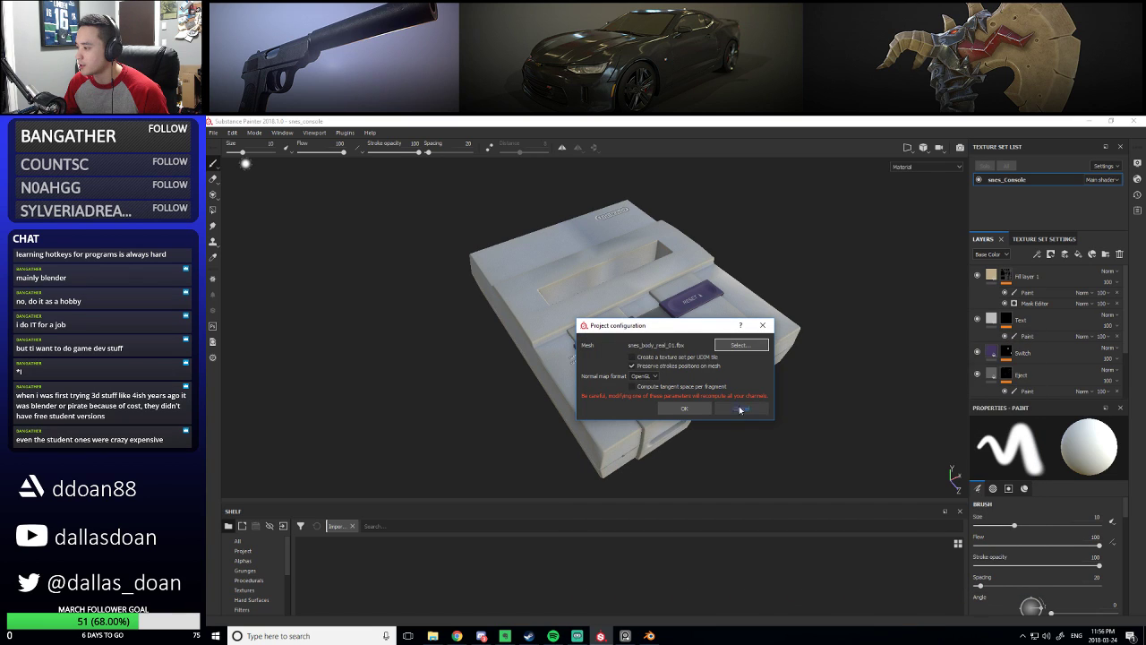
click(684, 409)
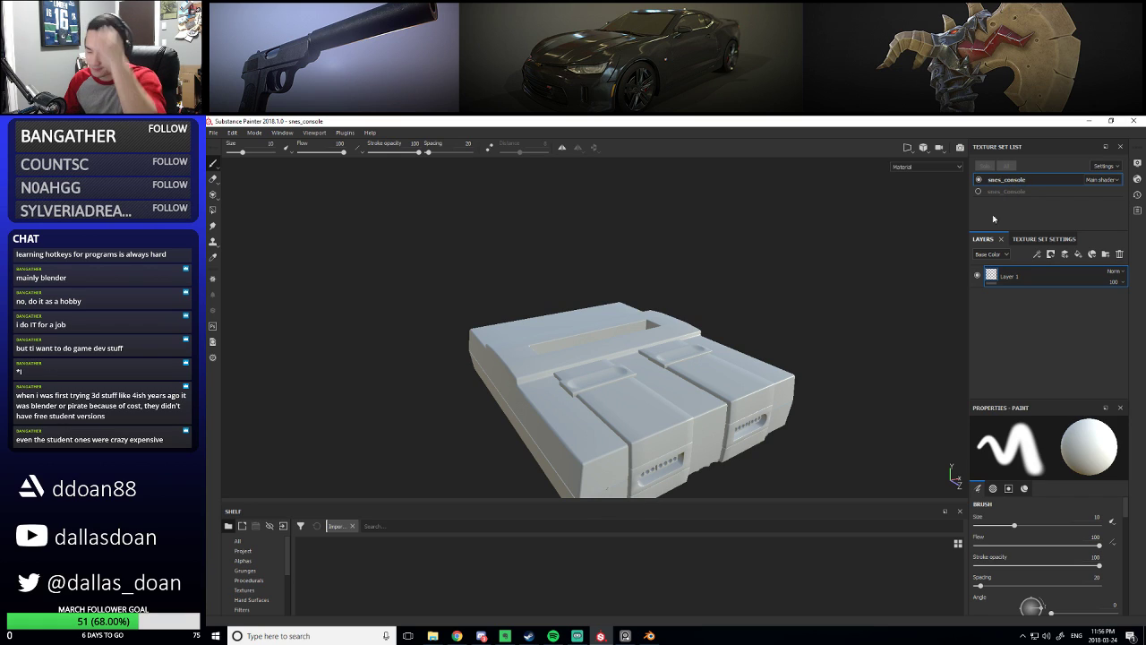
Open the recent project snes_controller.spp, discarding the console project's unsaved mesh change
click(214, 132)
click(236, 179)
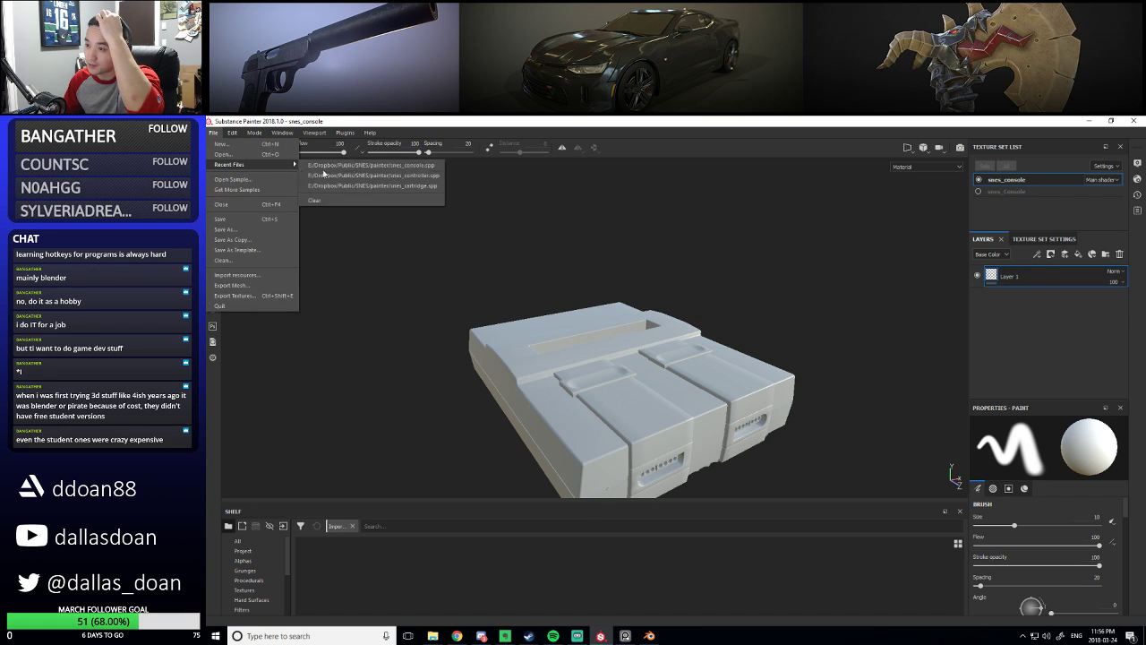
click(372, 172)
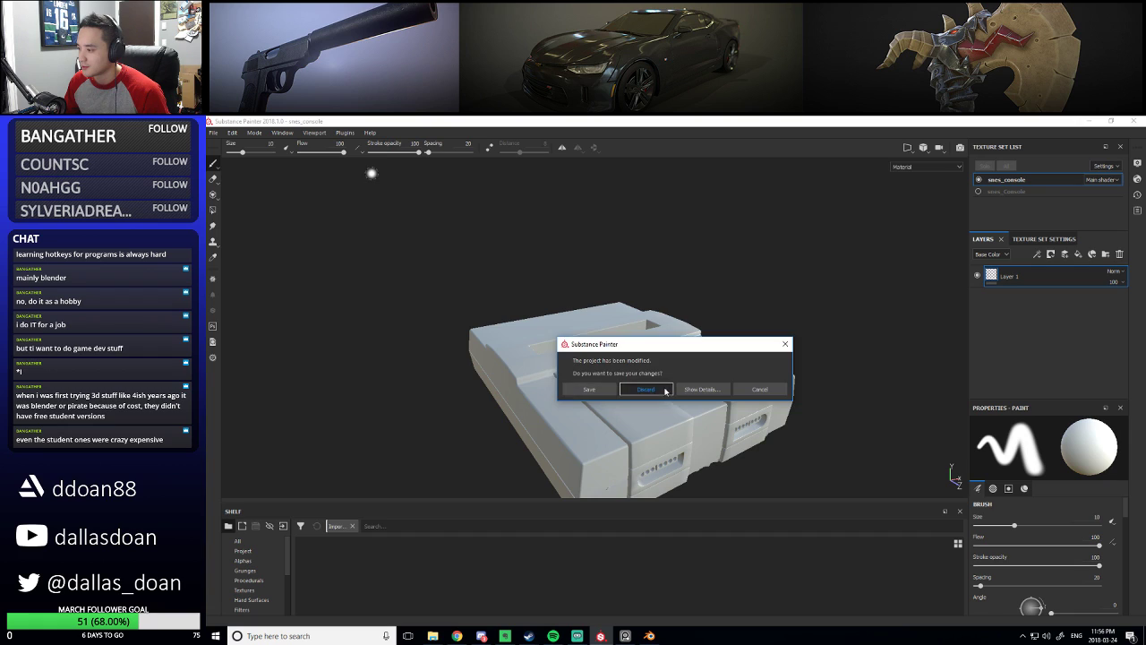
click(646, 389)
Switch to Blender and rename the console's material to snes_Console with a capital C
click(650, 636)
middle_drag(696, 356, 1055, 260)
double_click(1037, 268)
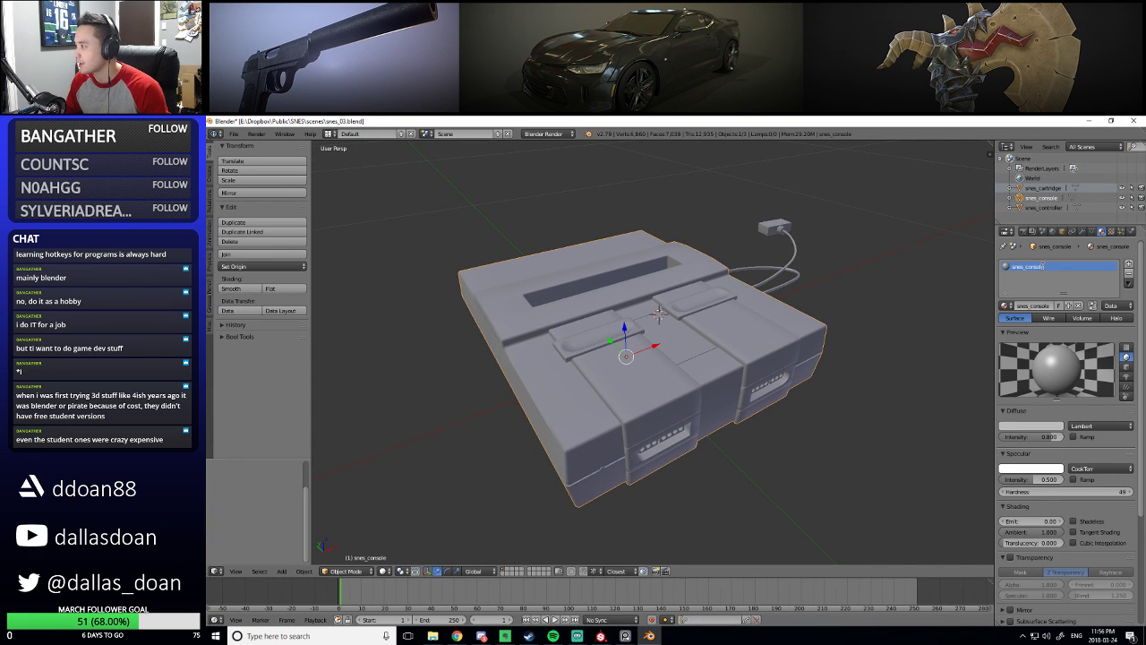
key(Return)
shift+middle_drag(680, 359, 714, 327)
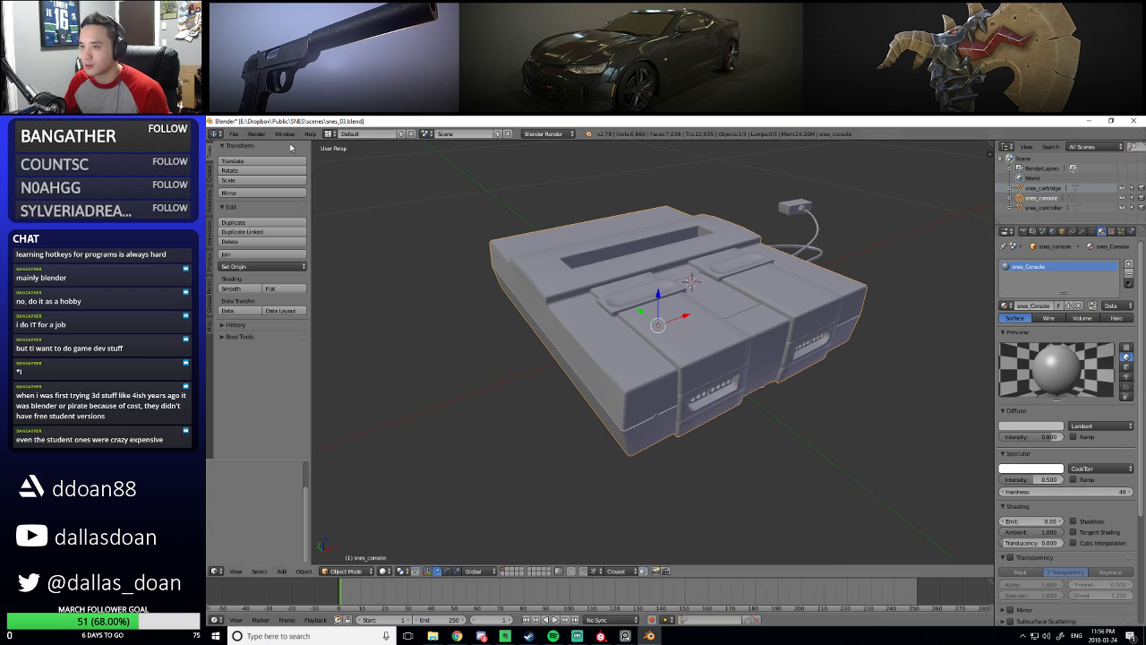
Export the selected console as FBX with the corrected material name, overwriting snes_body_real_01.fbx
click(234, 134)
mouse_move(277, 333)
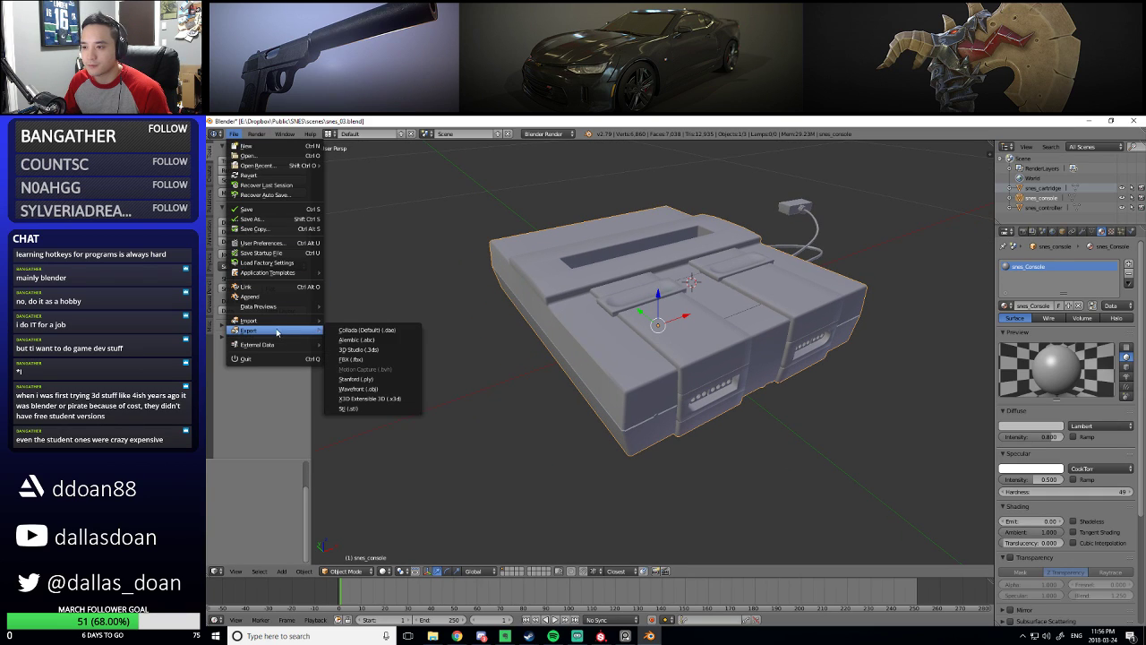
click(377, 359)
click(376, 192)
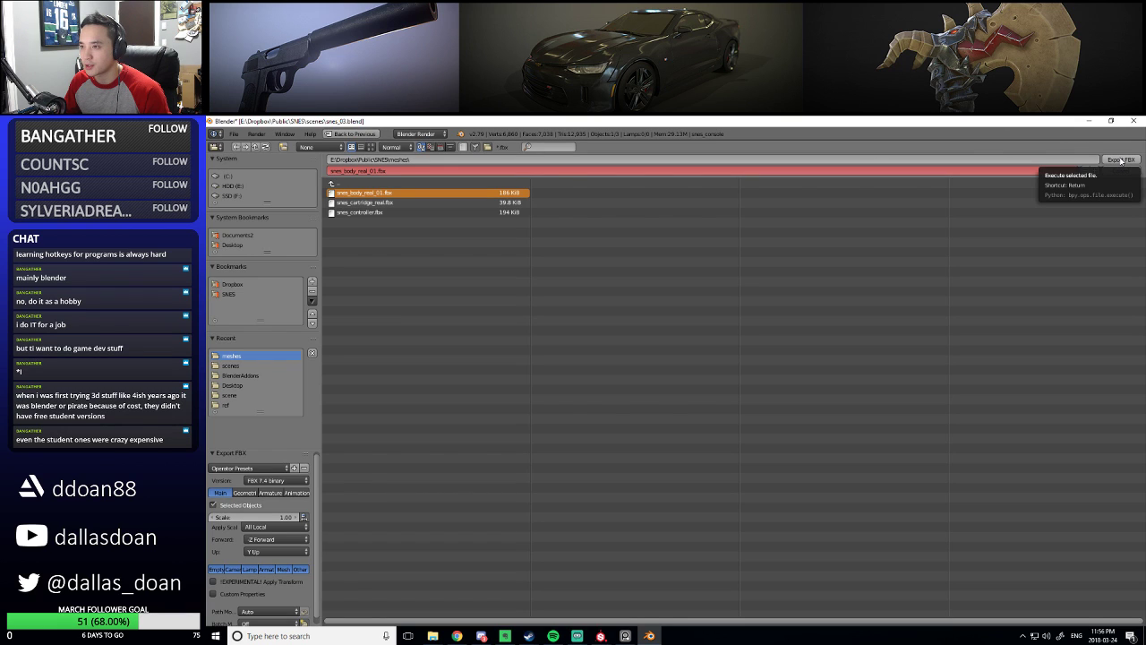
click(1121, 159)
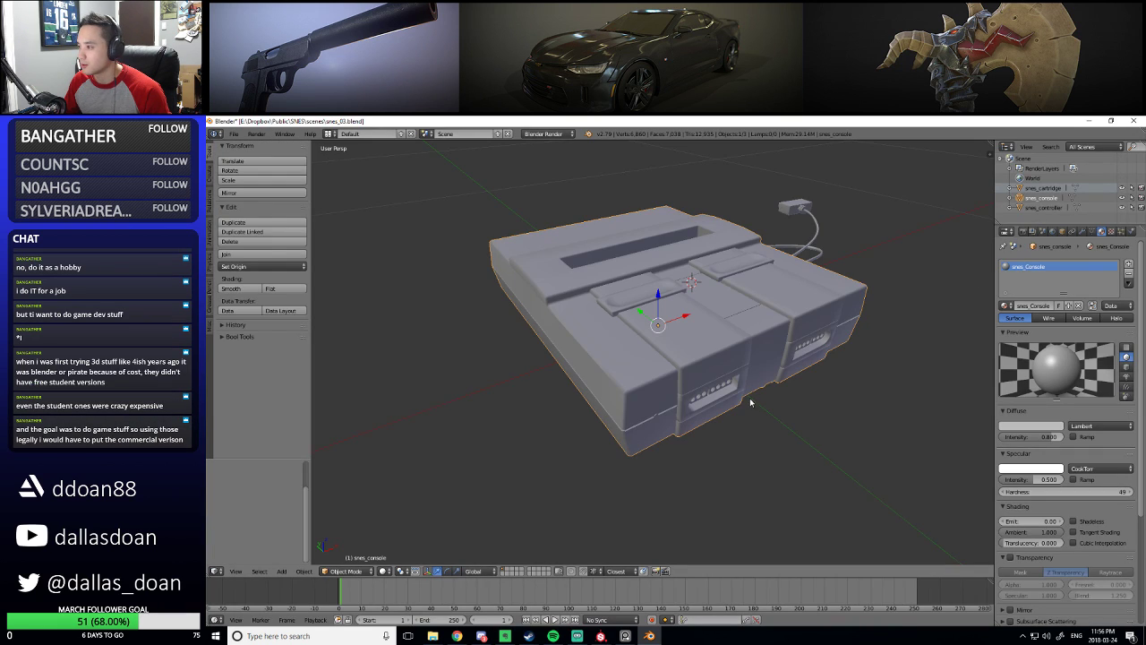
middle_drag(753, 399, 489, 435)
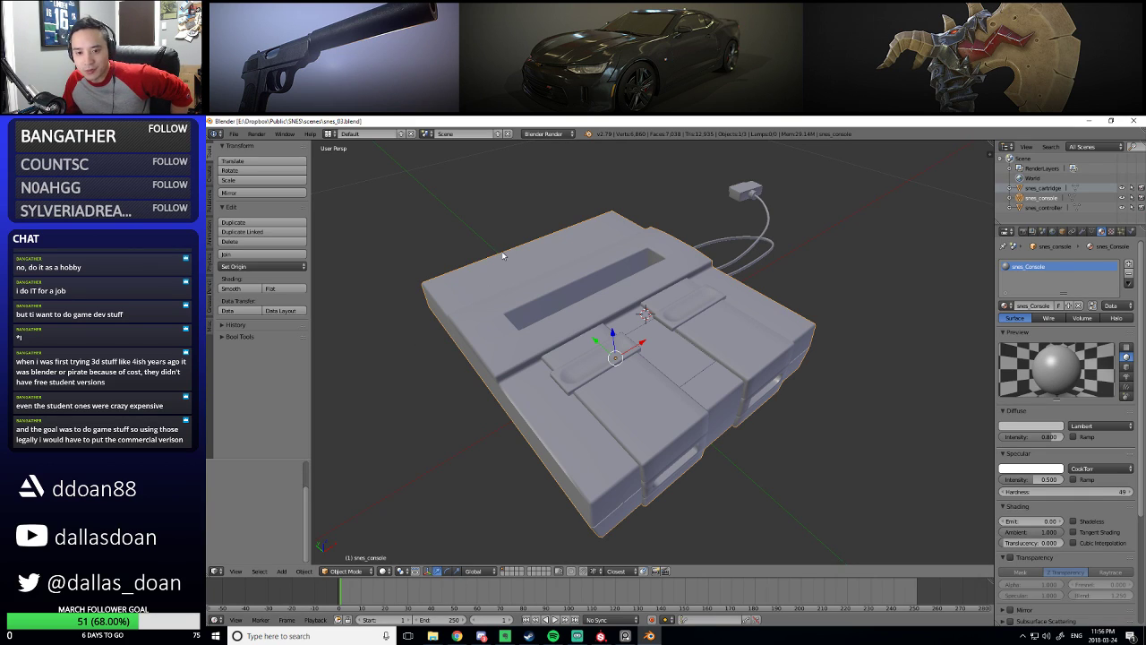
middle_drag(720, 303, 638, 282)
scroll(645, 283, up, 1)
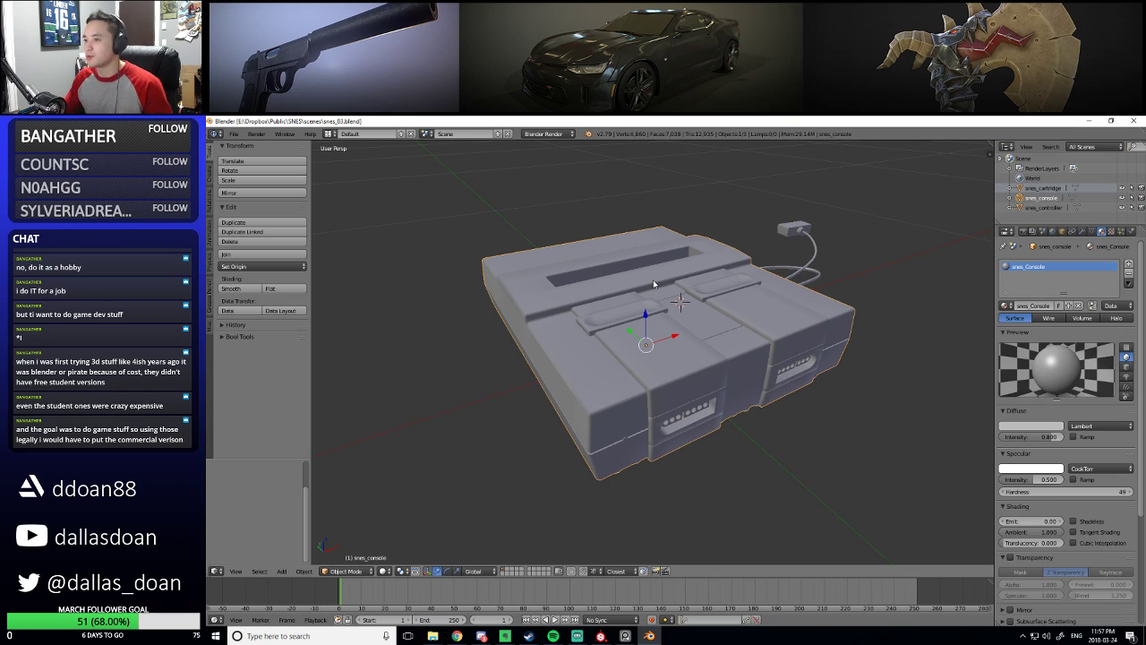
middle_drag(609, 240, 643, 238)
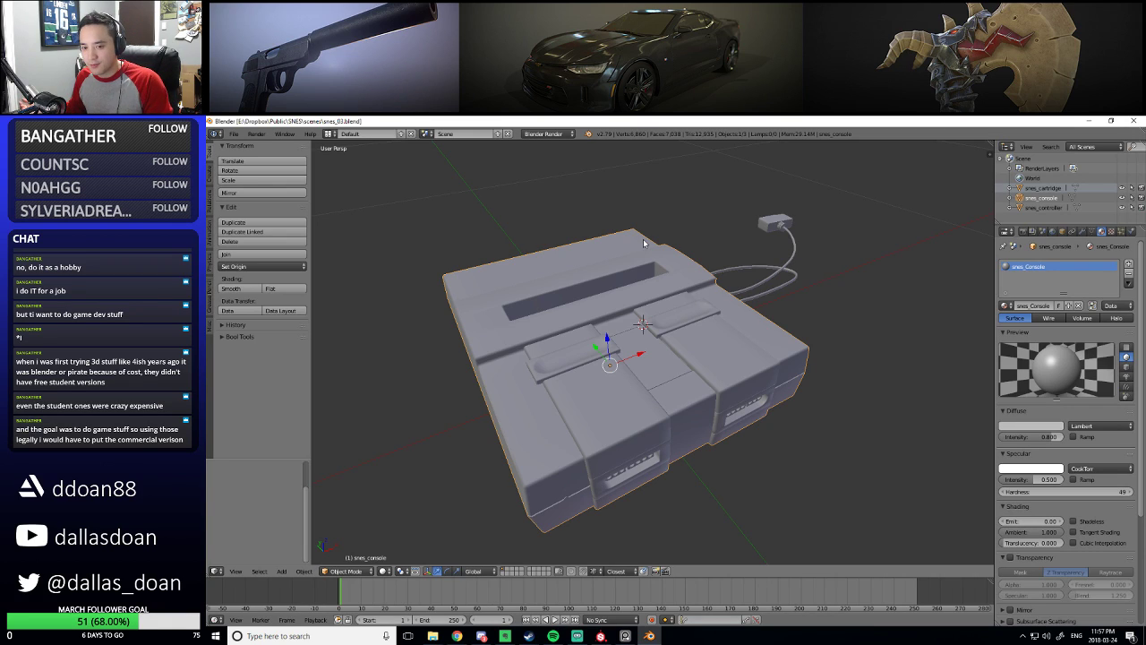
mouse_move(643, 241)
middle_down()
mouse_move(644, 266)
mouse_move(634, 260)
middle_up()
key(a)
right_click(525, 264)
key(KP_Decimal)
click(233, 134)
Switch to Substance Painter and open the recent project snes_console.spp
key(alt+Tab)
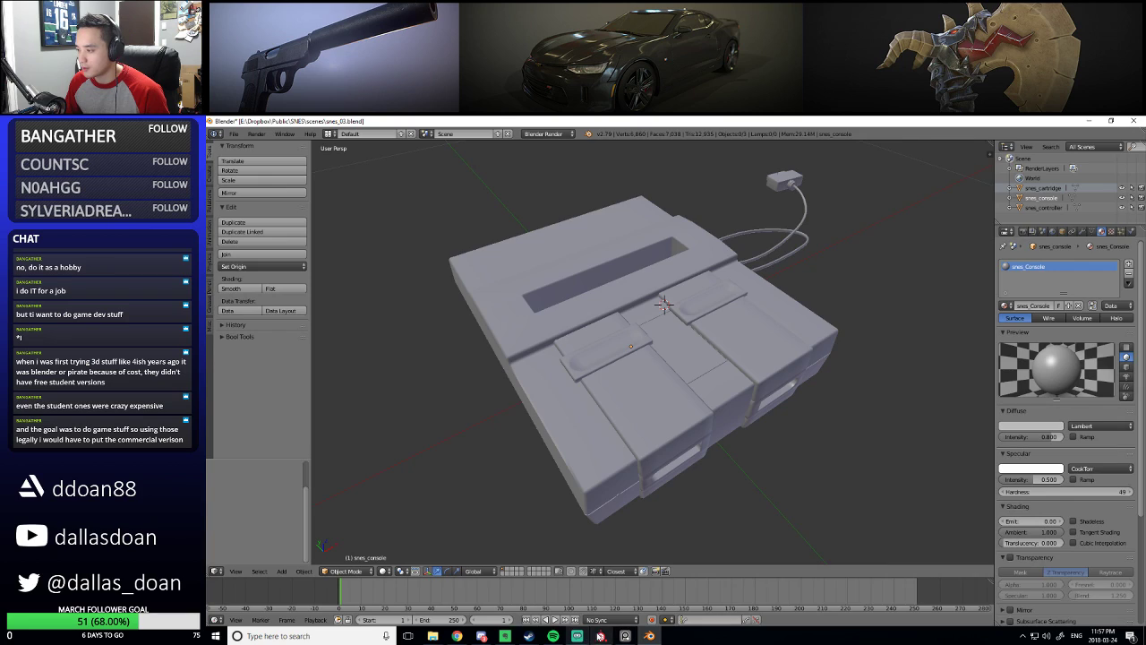
click(214, 133)
mouse_move(258, 165)
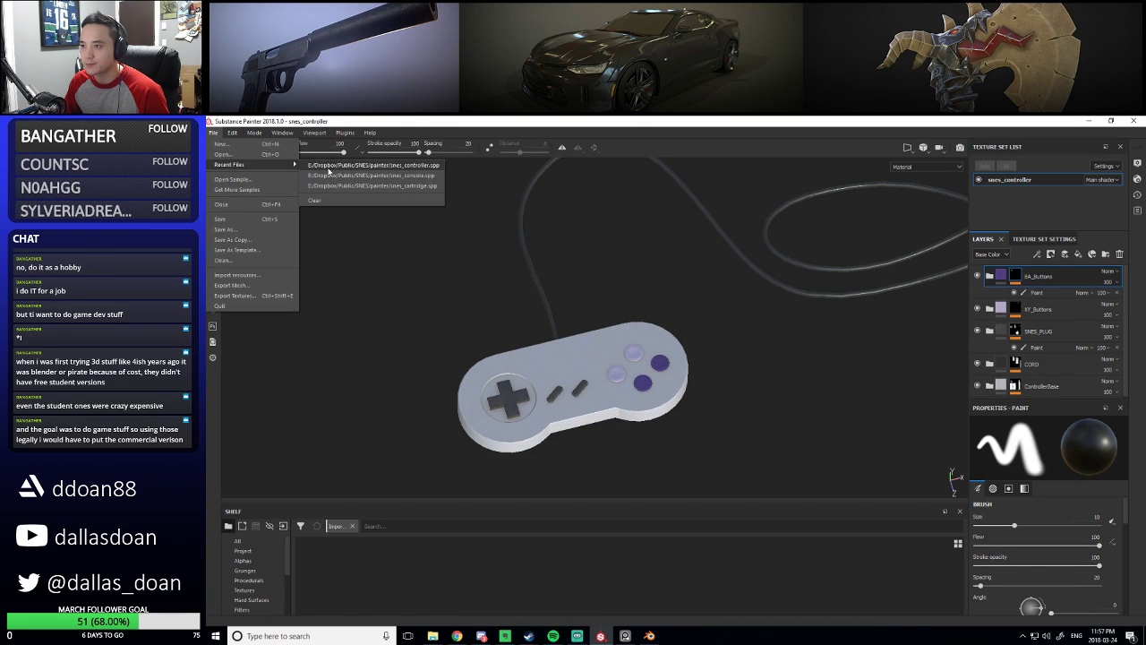
click(351, 176)
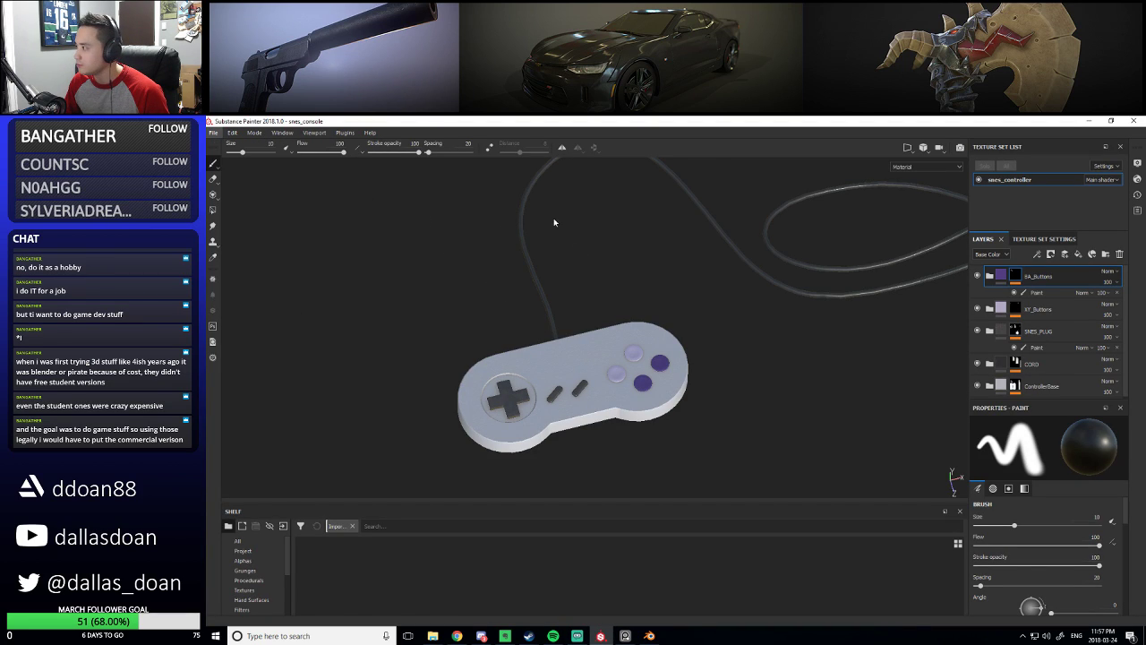
alt+drag(597, 267, 586, 259)
scroll(587, 259, down, 1)
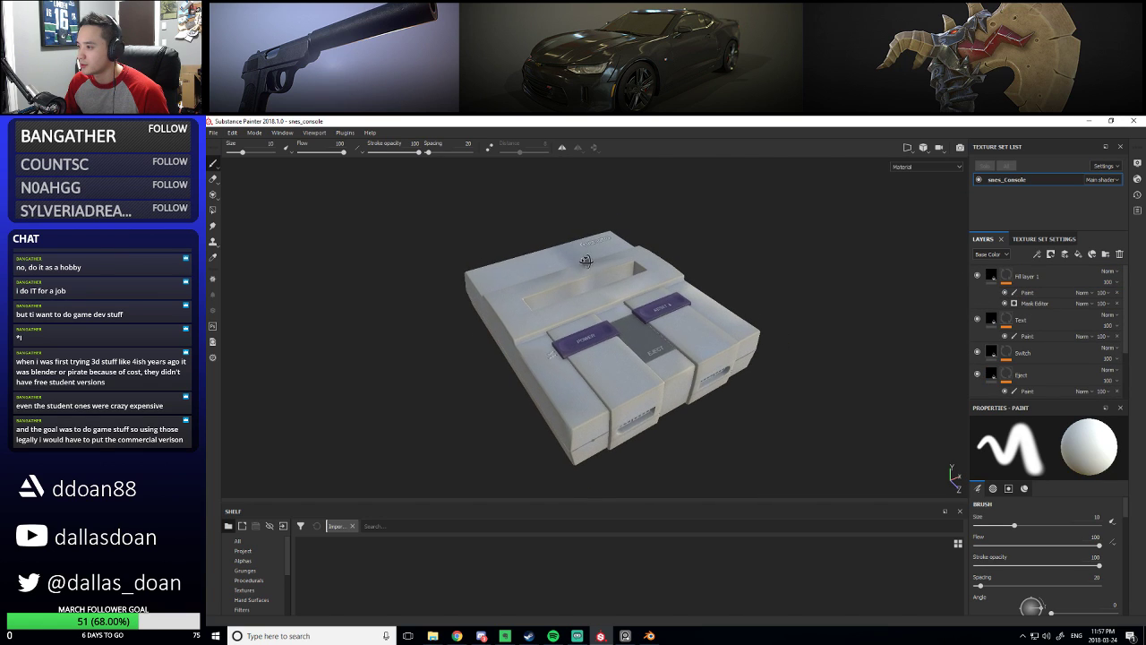
Reload the console mesh from snes_body_real_01.fbx in the project configuration, preserving stroke positions, and save the project
click(232, 132)
click(262, 165)
click(741, 346)
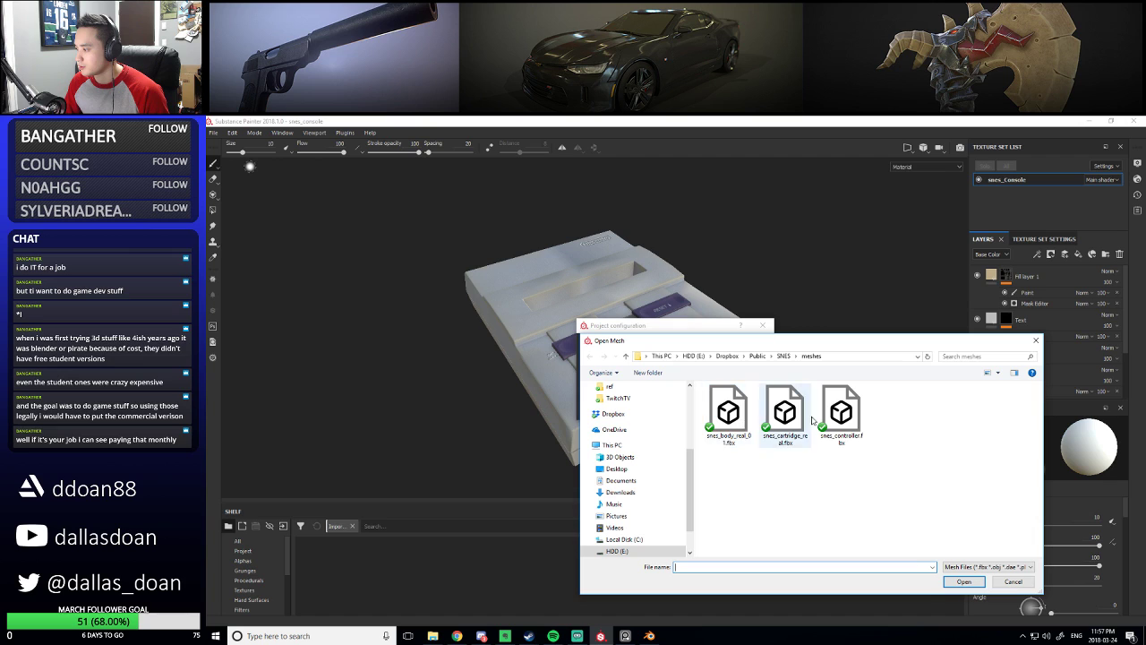
click(748, 439)
double_click(750, 441)
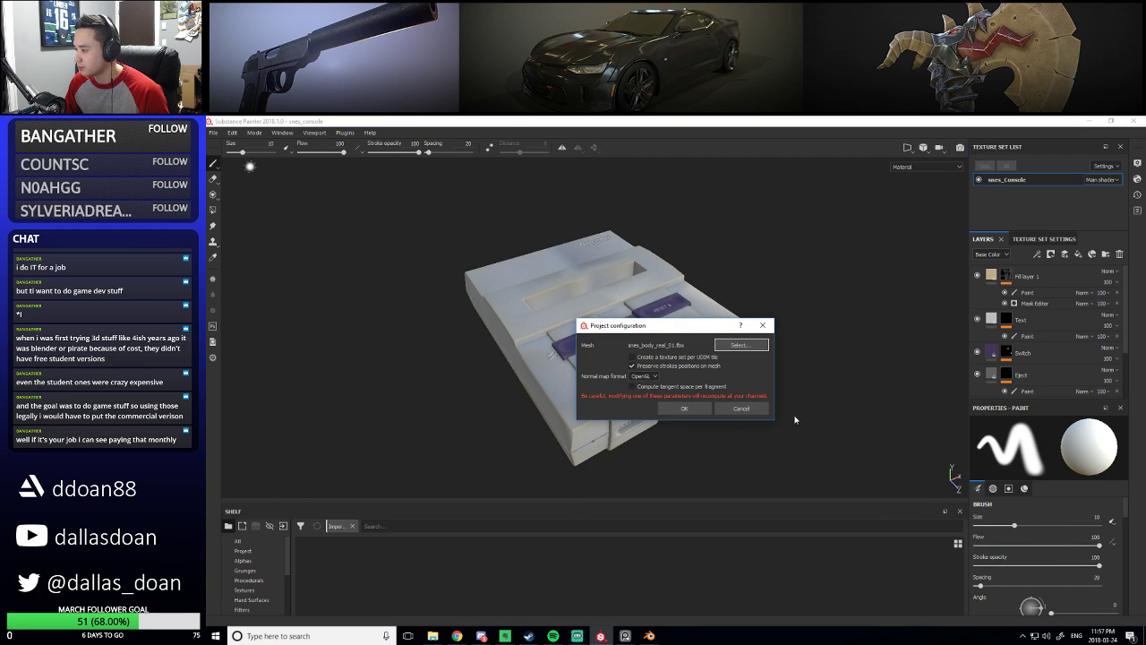
click(692, 407)
alt+drag(693, 406, 555, 430)
key(ctrl+s)
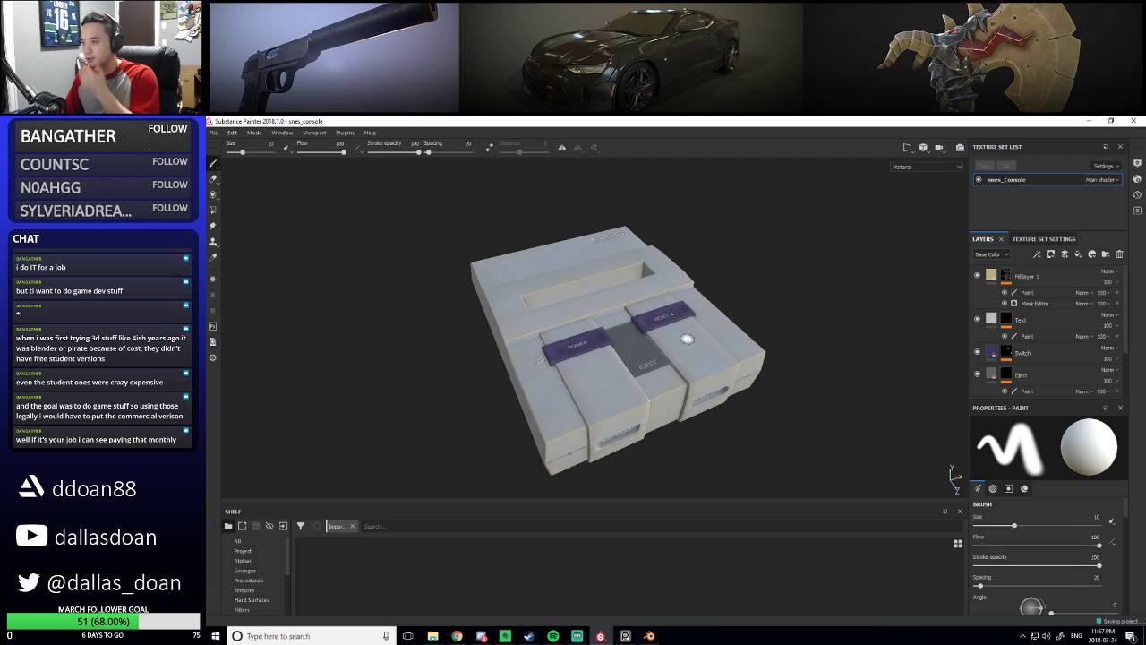
Open the recent project snes_cartridge.spp
mouse_move(456, 317)
alt+mouse_down()
mouse_move(384, 296)
mouse_move(414, 261)
mouse_move(567, 233)
mouse_move(599, 285)
mouse_move(832, 256)
mouse_move(596, 288)
mouse_move(498, 277)
mouse_move(456, 293)
alt+mouse_up()
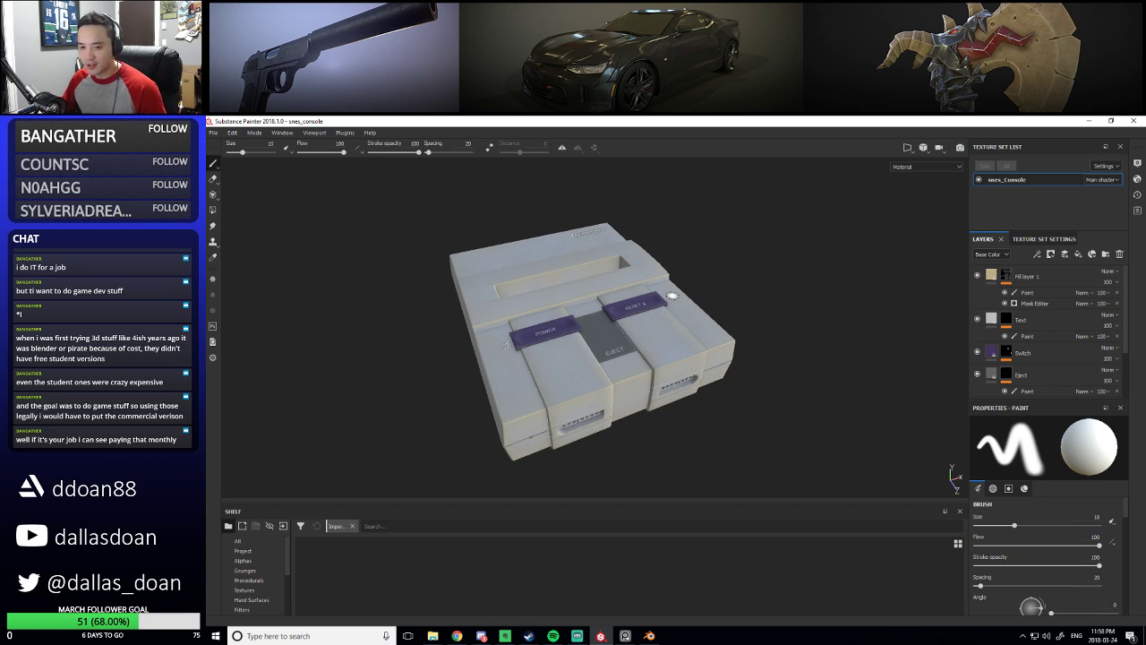
alt+drag(690, 286, 703, 308)
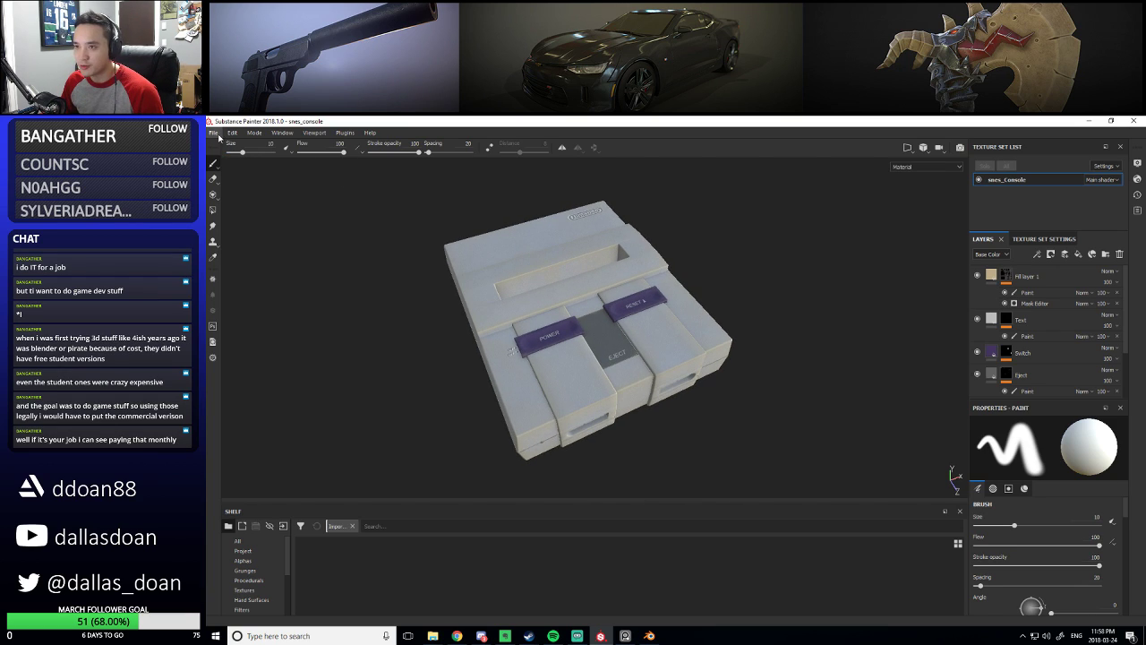
click(213, 133)
mouse_move(260, 165)
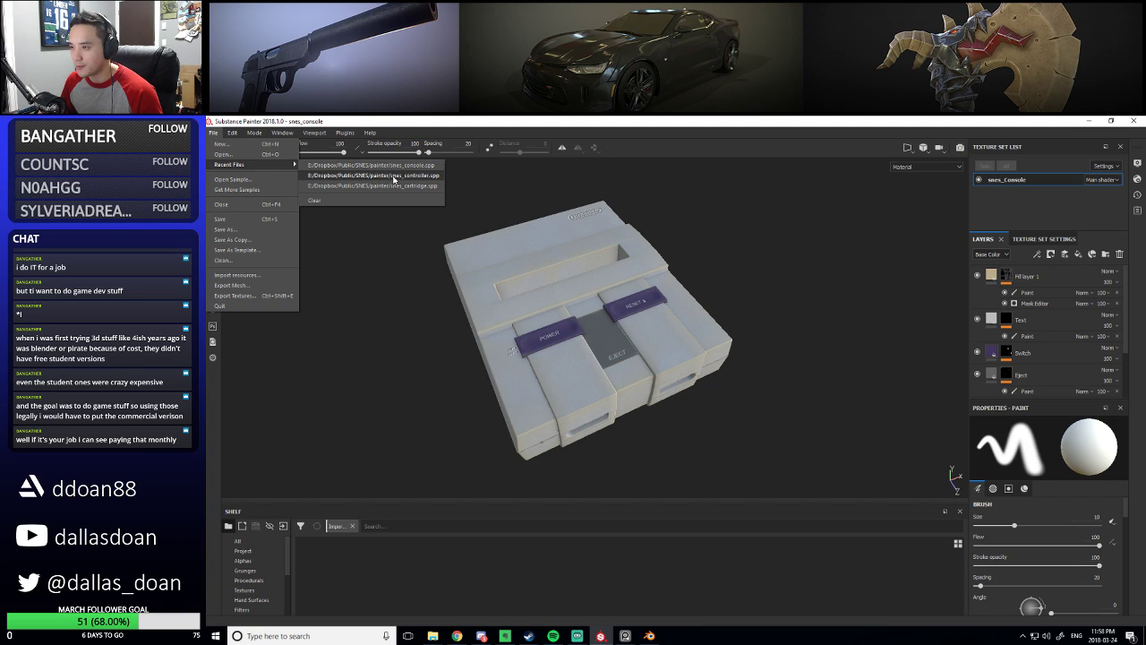
click(399, 186)
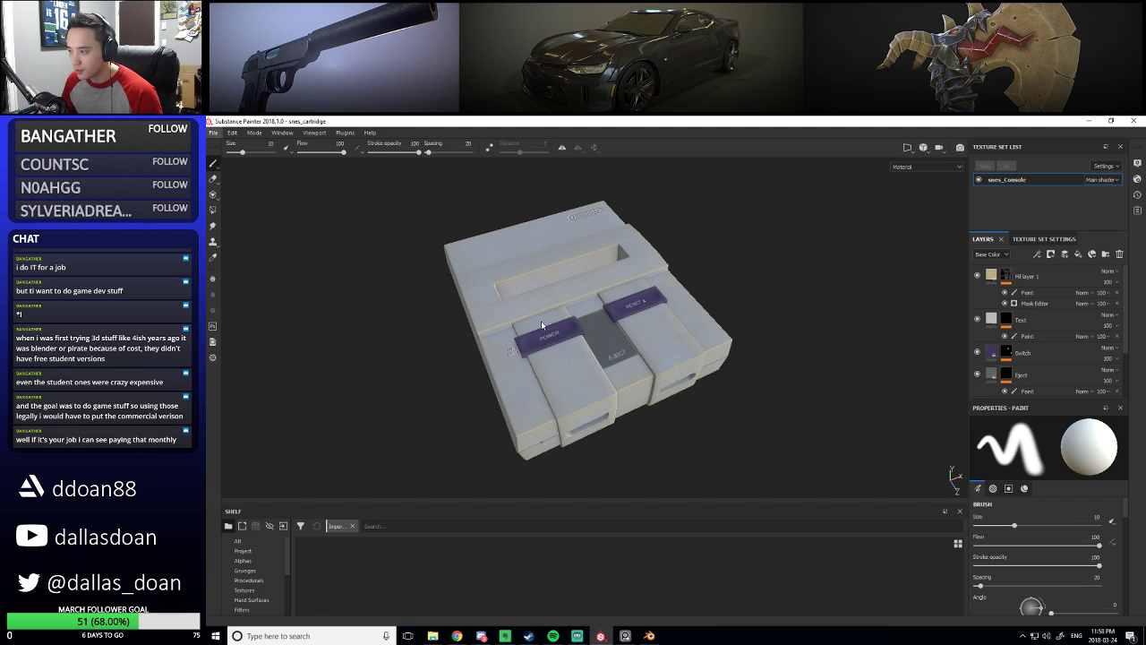
Open the recent project snes_controller.spp and frame the controller's face straight on
click(213, 132)
mouse_move(250, 164)
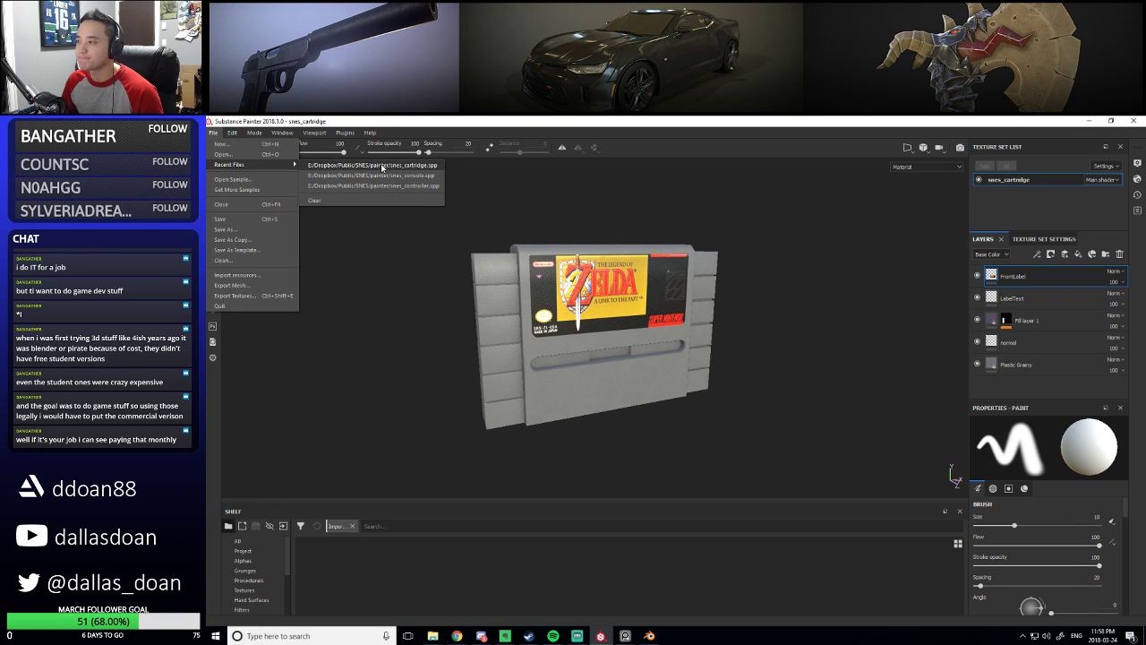
click(394, 186)
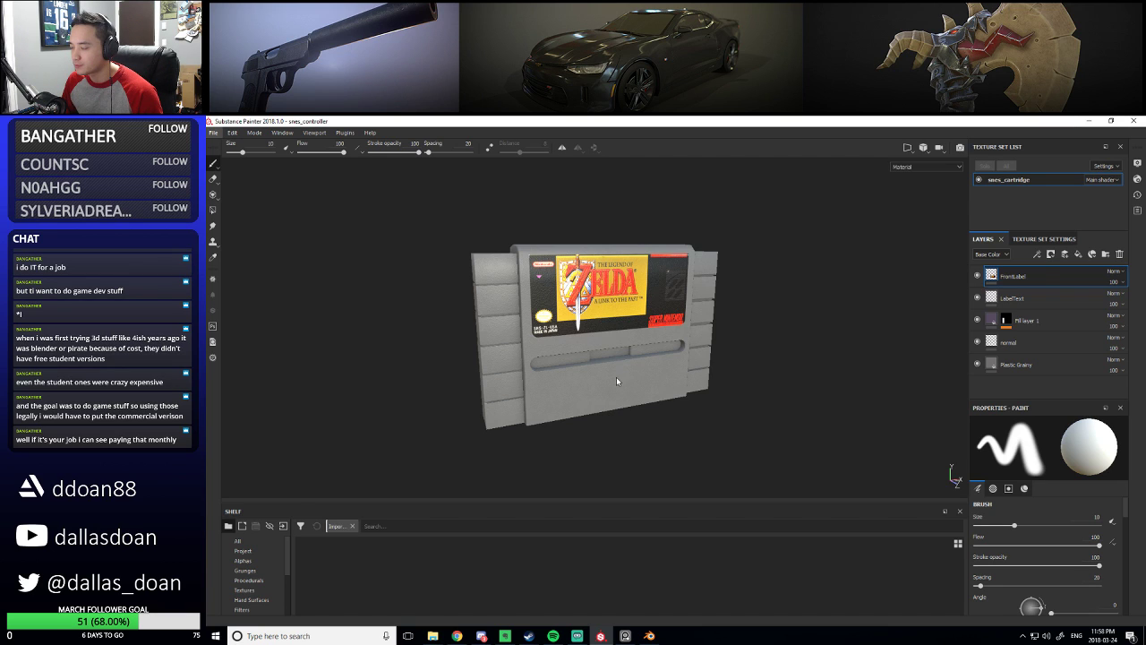
alt+drag(614, 374, 686, 373)
scroll(686, 373, down, 3)
alt+middle_drag(812, 253, 686, 386)
alt+middle_drag(611, 426, 734, 322)
scroll(708, 338, up, 2)
alt+drag(735, 323, 658, 379)
alt+middle_drag(734, 305, 819, 333)
scroll(729, 337, up, 3)
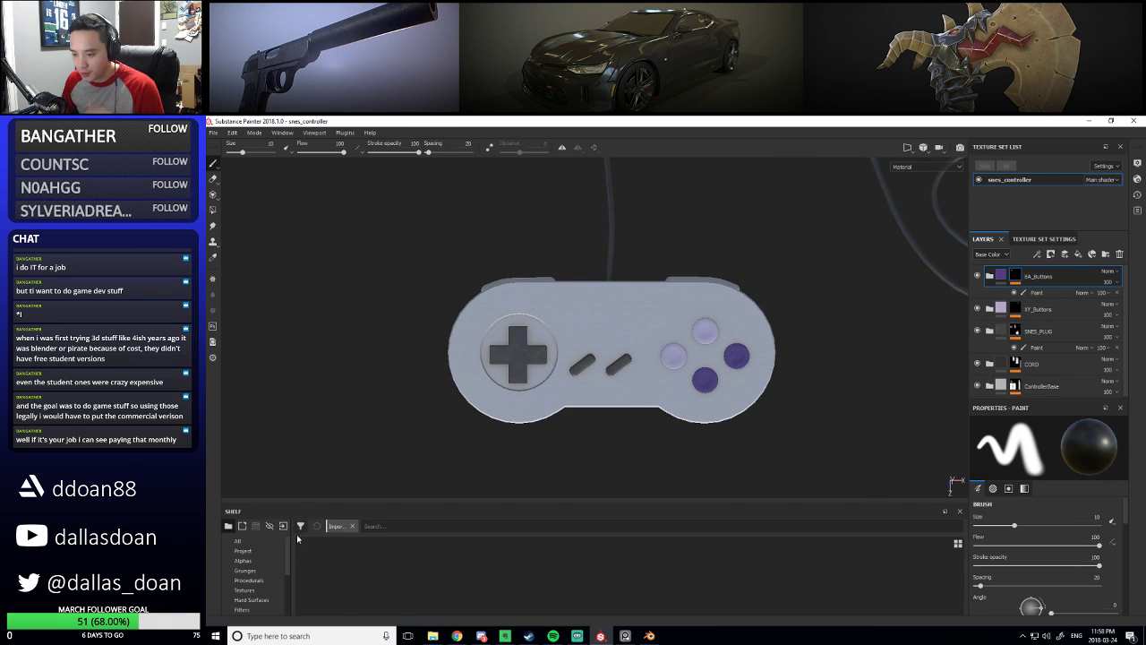
Browse the shelf's alphas and the other resource categories for a usable shape
click(243, 560)
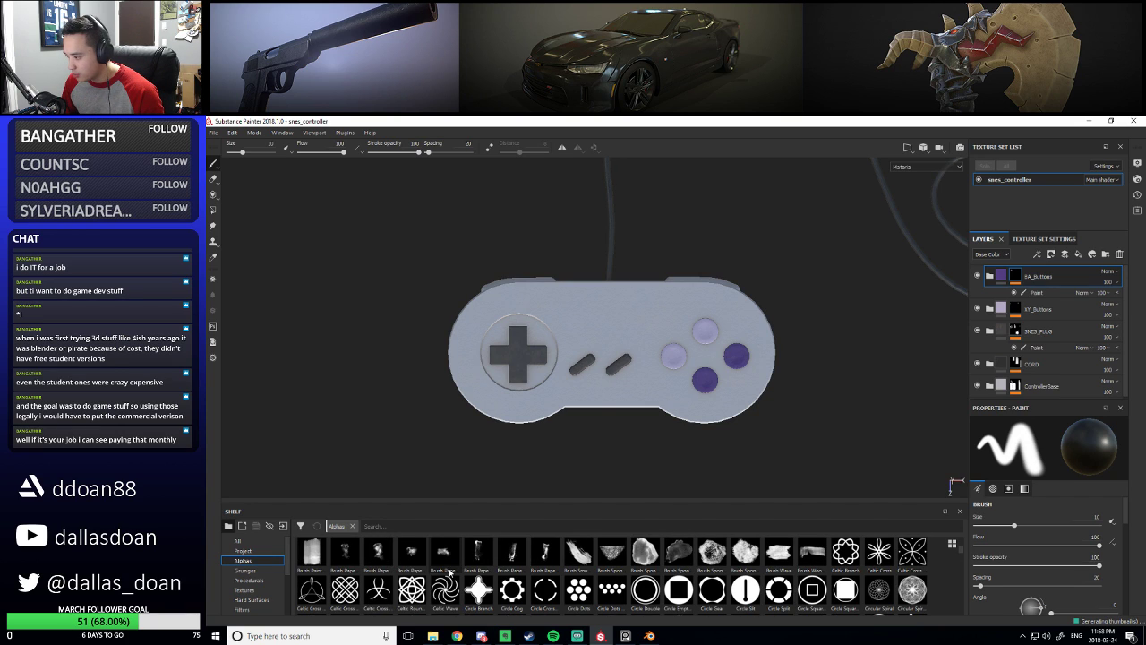
scroll(450, 573, down, 5)
scroll(447, 573, down, 6)
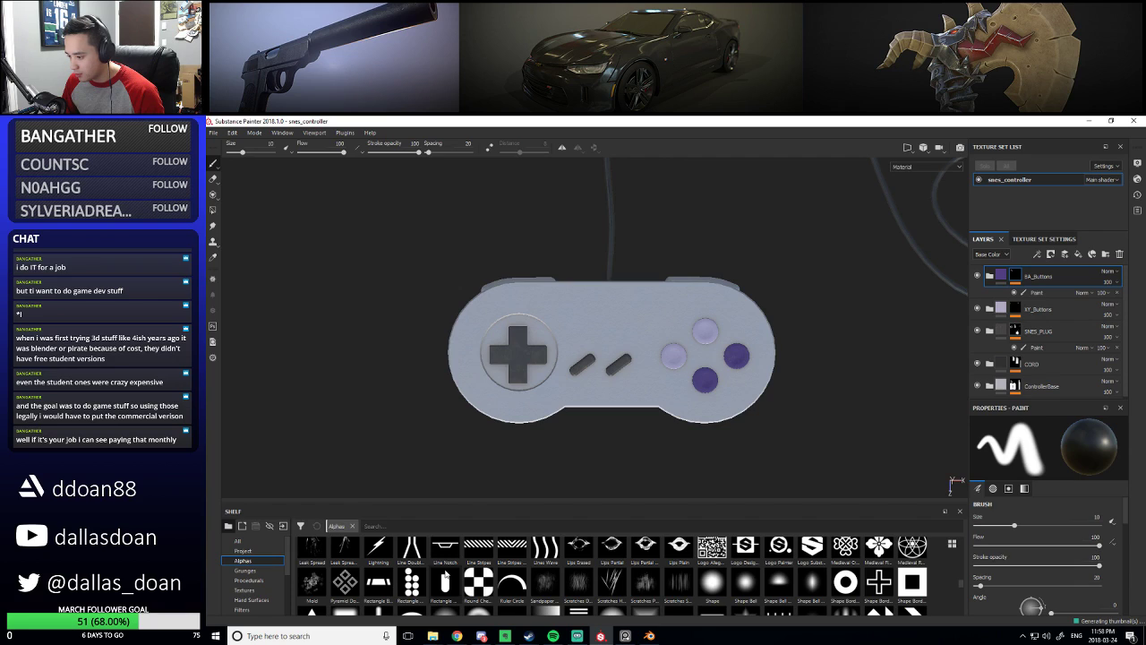
scroll(618, 573, down, 3)
click(244, 551)
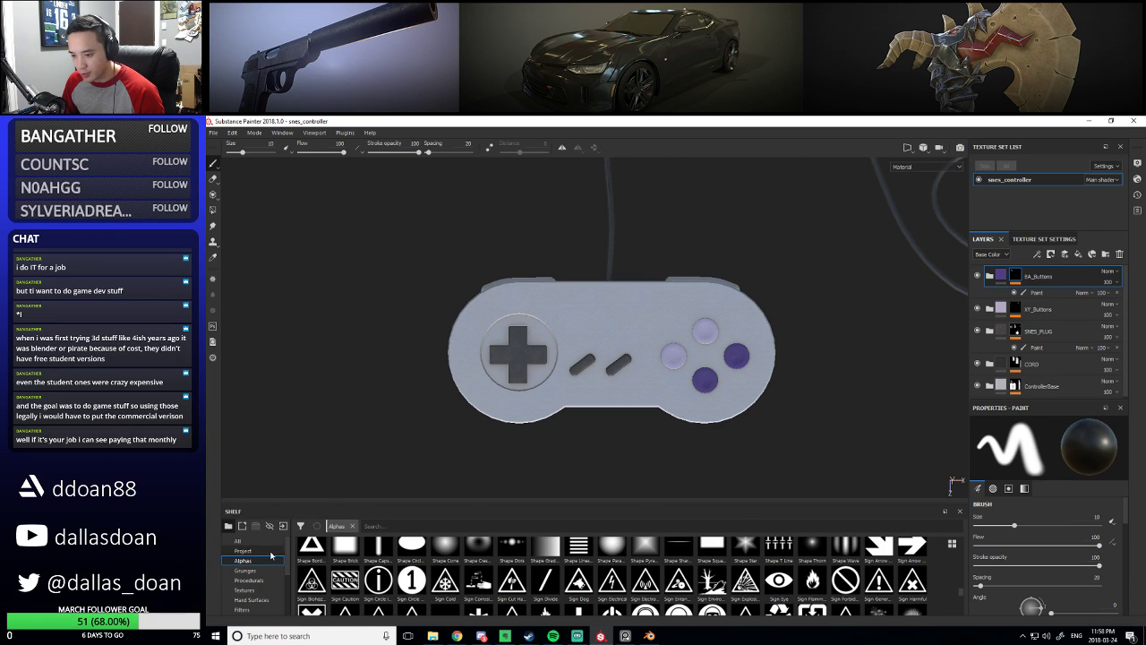
click(249, 542)
click(252, 549)
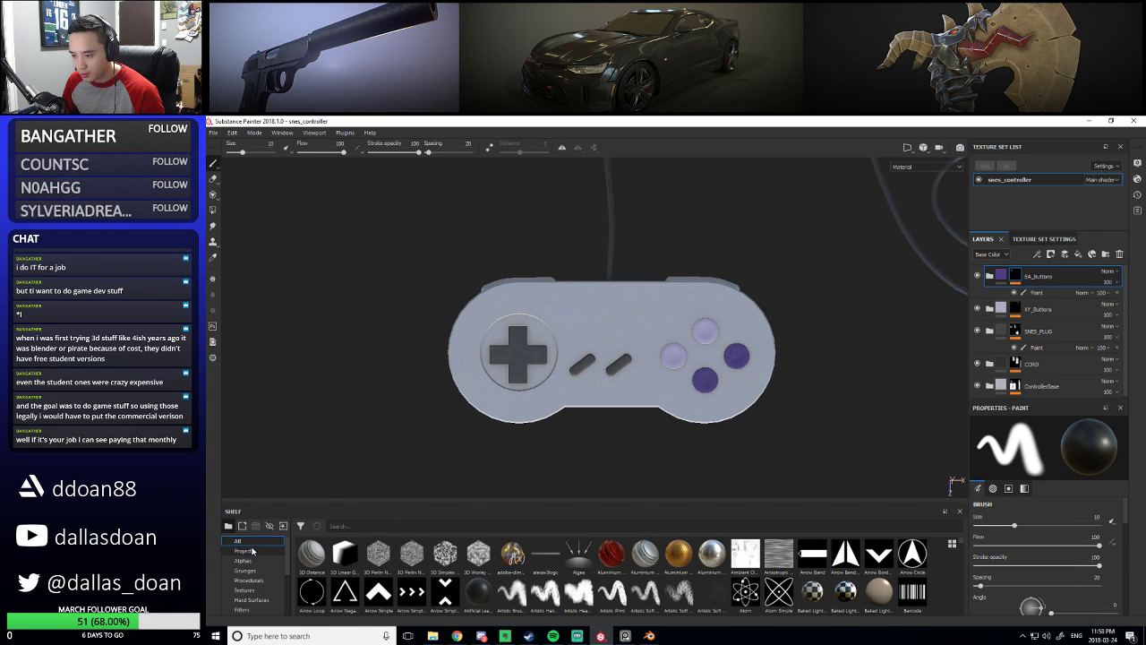
click(256, 599)
click(256, 581)
click(256, 571)
click(257, 560)
scroll(526, 573, down, 2)
scroll(526, 573, up, 2)
scroll(526, 573, down, 2)
scroll(526, 573, down, 10)
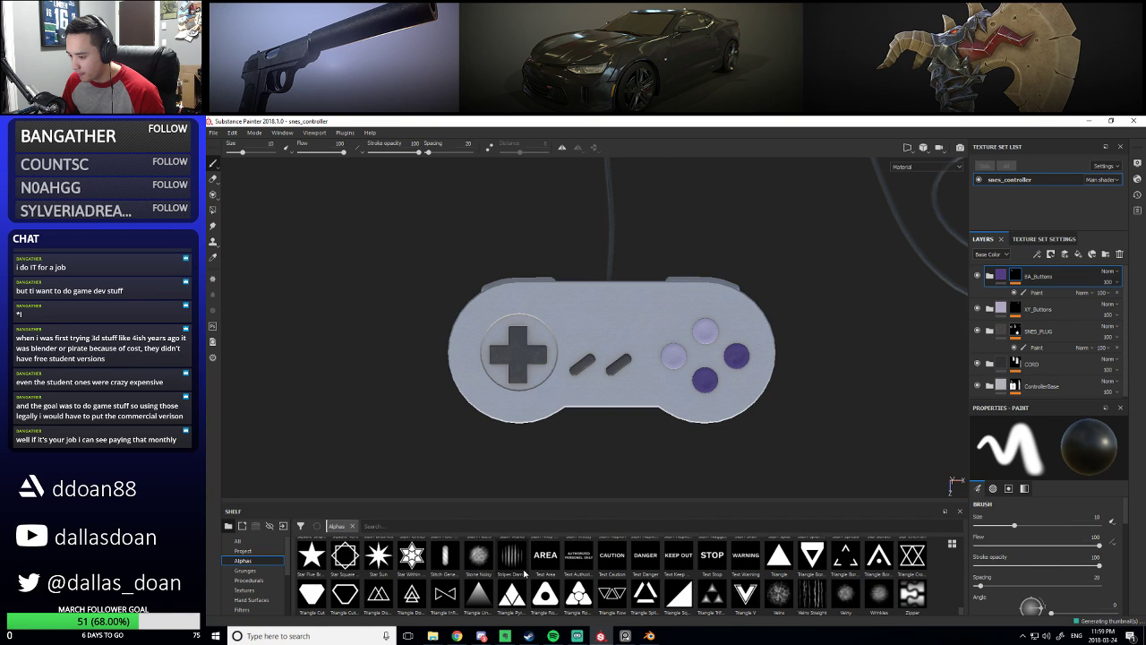
scroll(526, 573, up, 10)
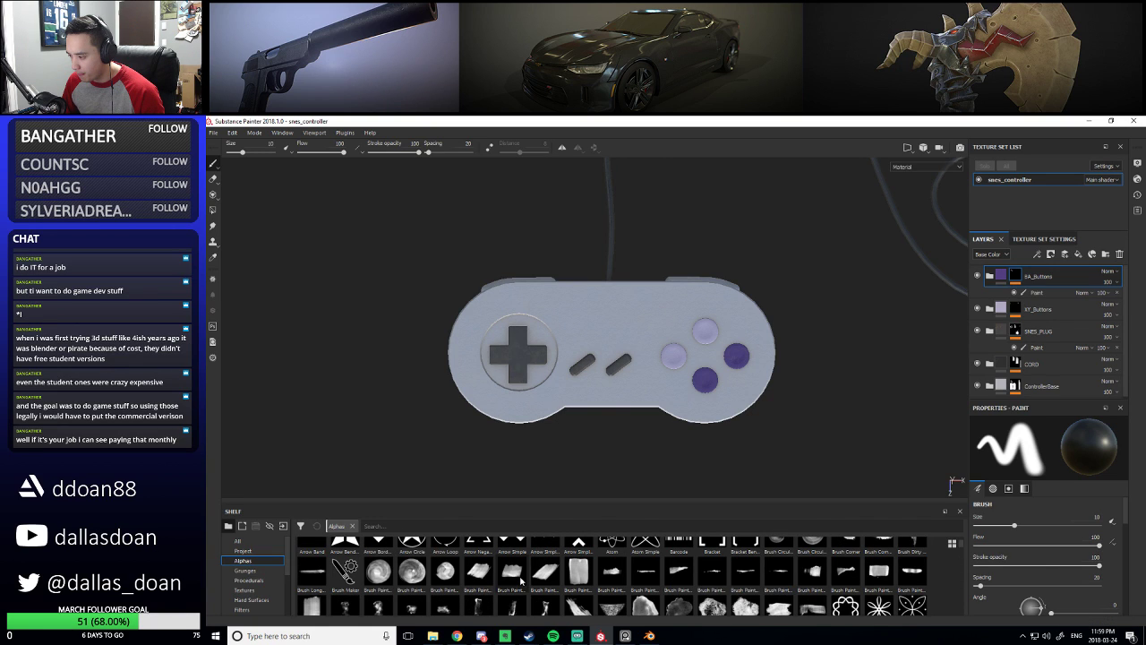
scroll(521, 581, up, 1)
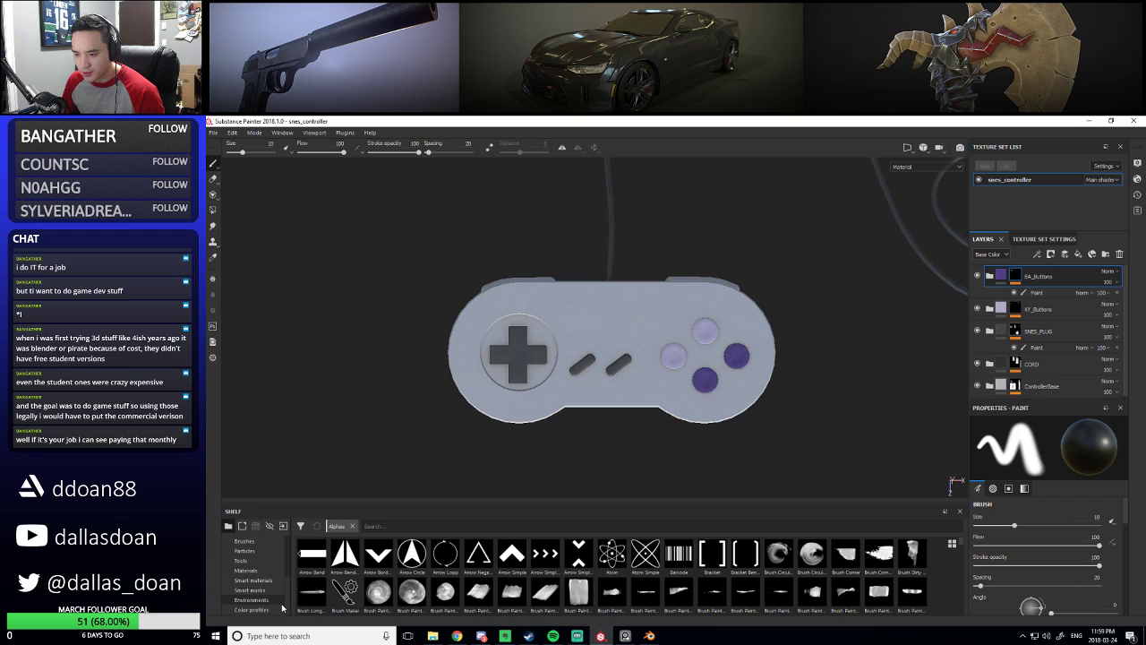
Check the project resources and search the whole shelf for "base"
click(271, 551)
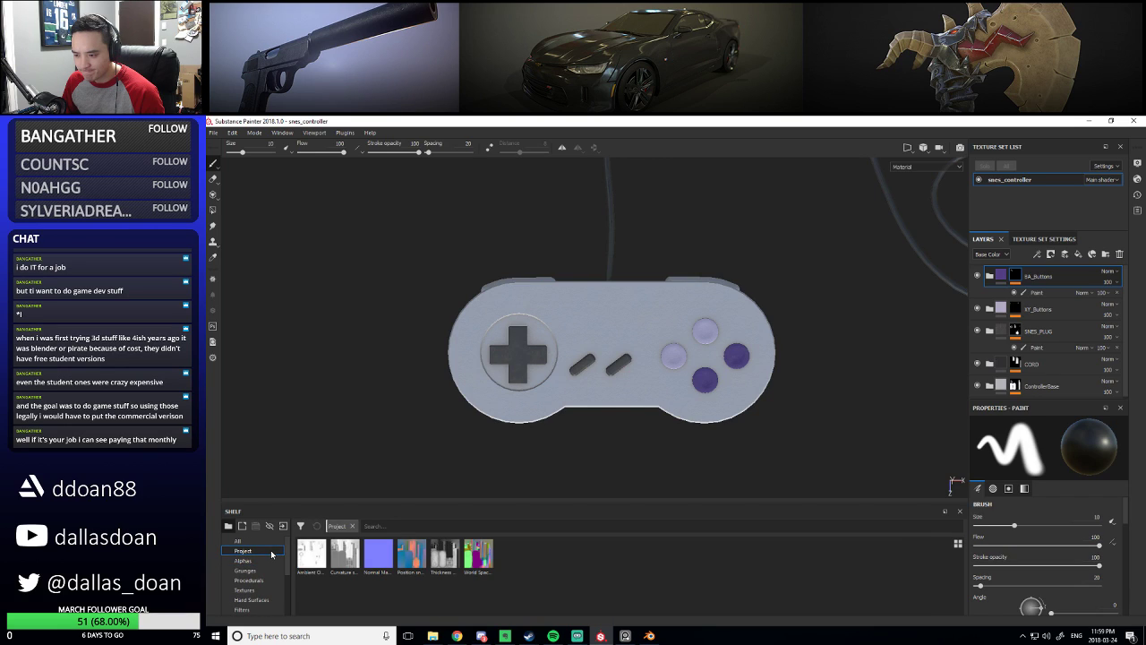
click(267, 543)
click(360, 529)
text(nsd)
key(BackSpace)
key(BackSpace)
key(BackSpace)
text(base)
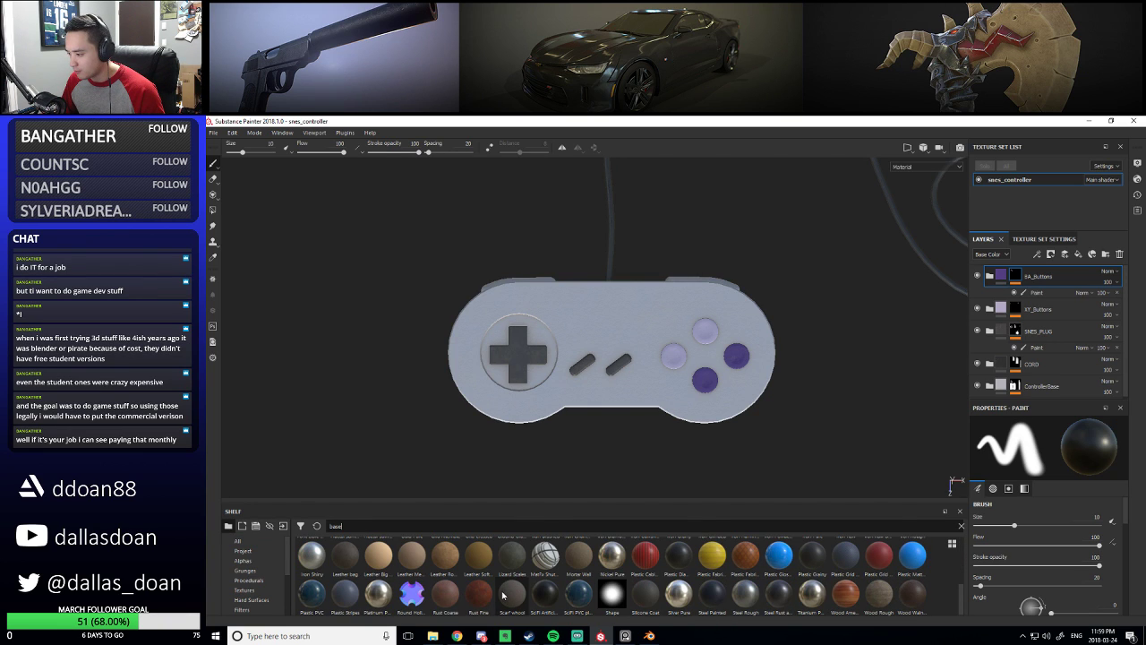
click(270, 526)
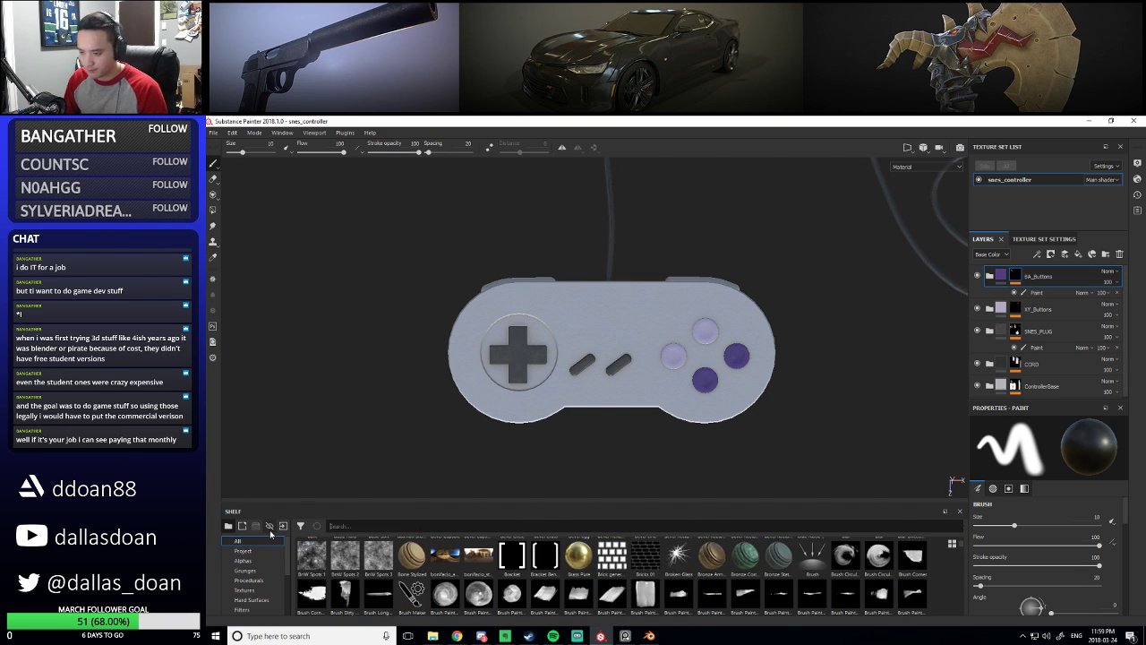
Import Base03.png and Base05.png from the file explorer as alphas into the snes_controller project, and save the project
click(243, 550)
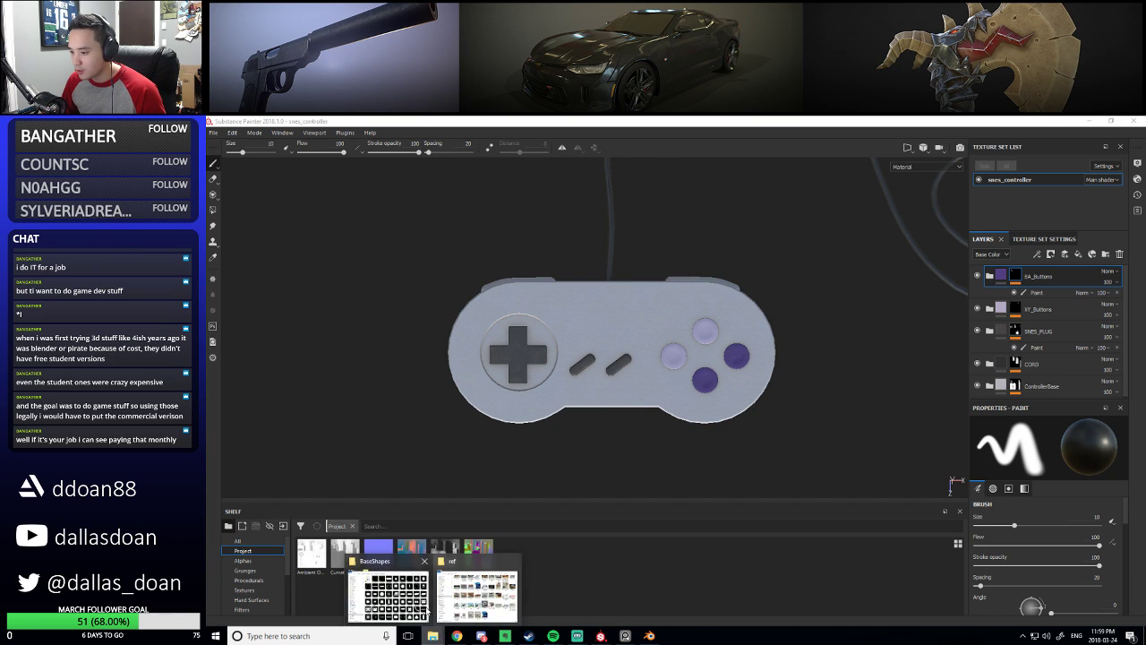
click(477, 592)
drag(735, 249, 492, 580)
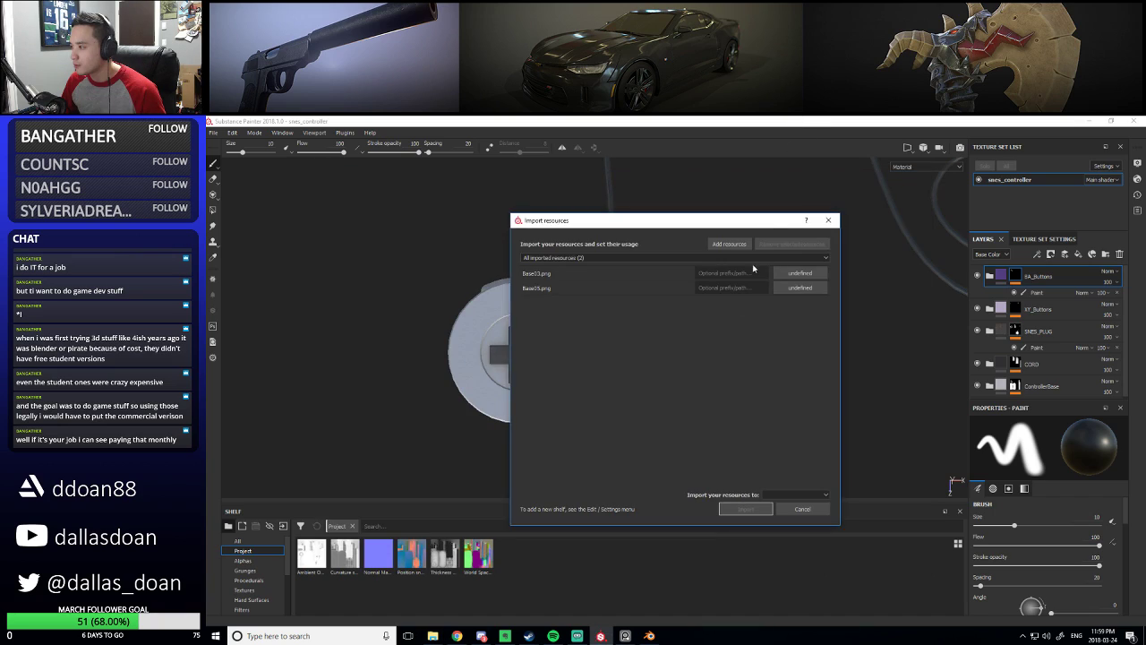
click(800, 274)
click(811, 284)
click(799, 287)
click(810, 298)
click(793, 494)
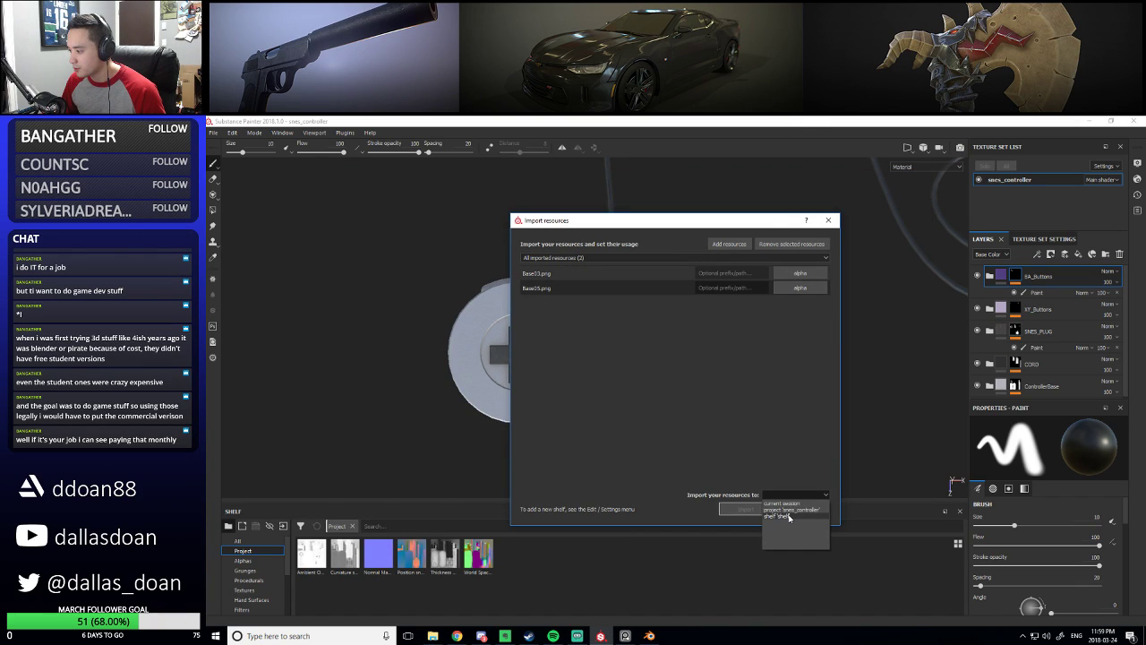
click(769, 512)
click(769, 509)
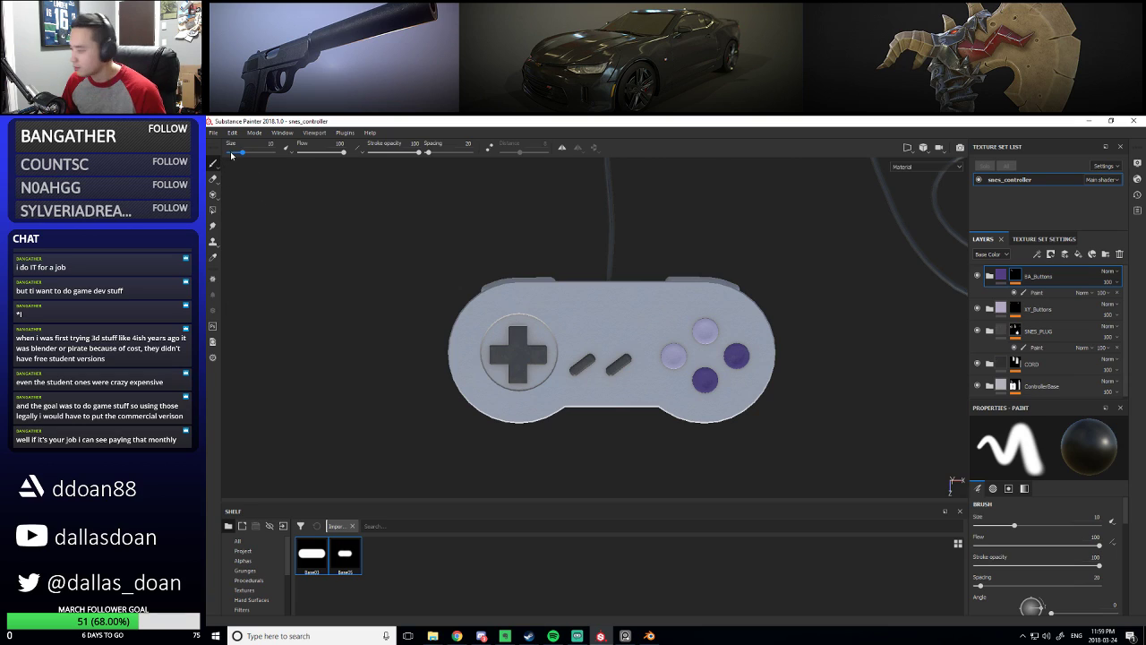
click(215, 132)
click(259, 219)
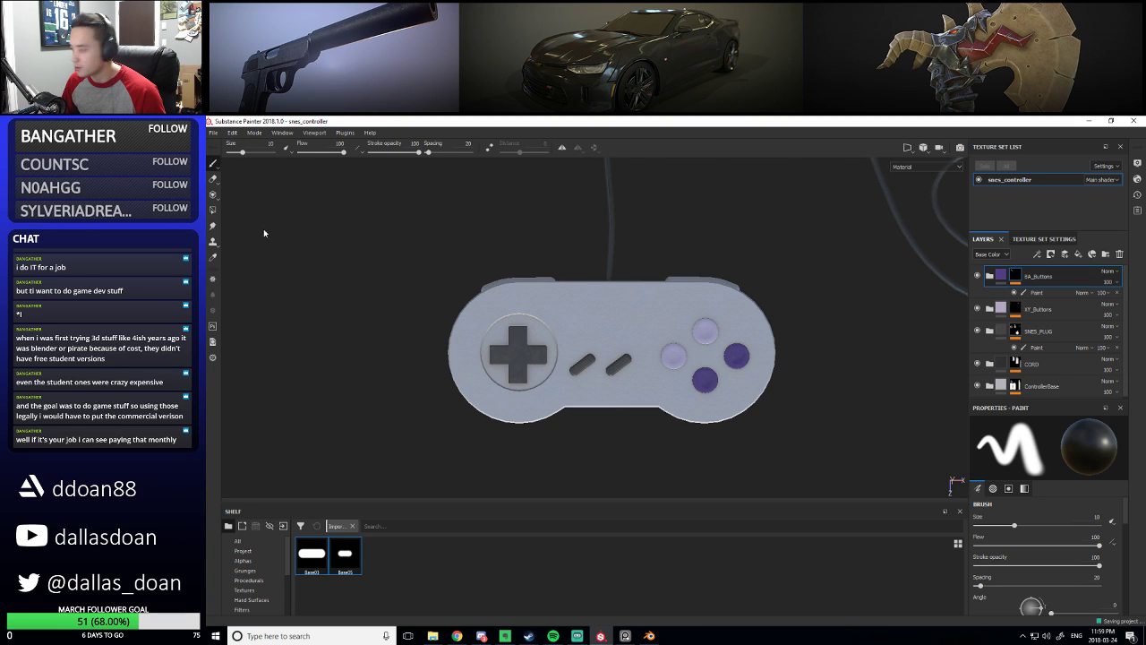
Try the project's Base03 alpha over the face buttons at a diagonal angle and a brush size of about 22
scroll(280, 596, down, 3)
scroll(280, 591, up, 3)
click(258, 549)
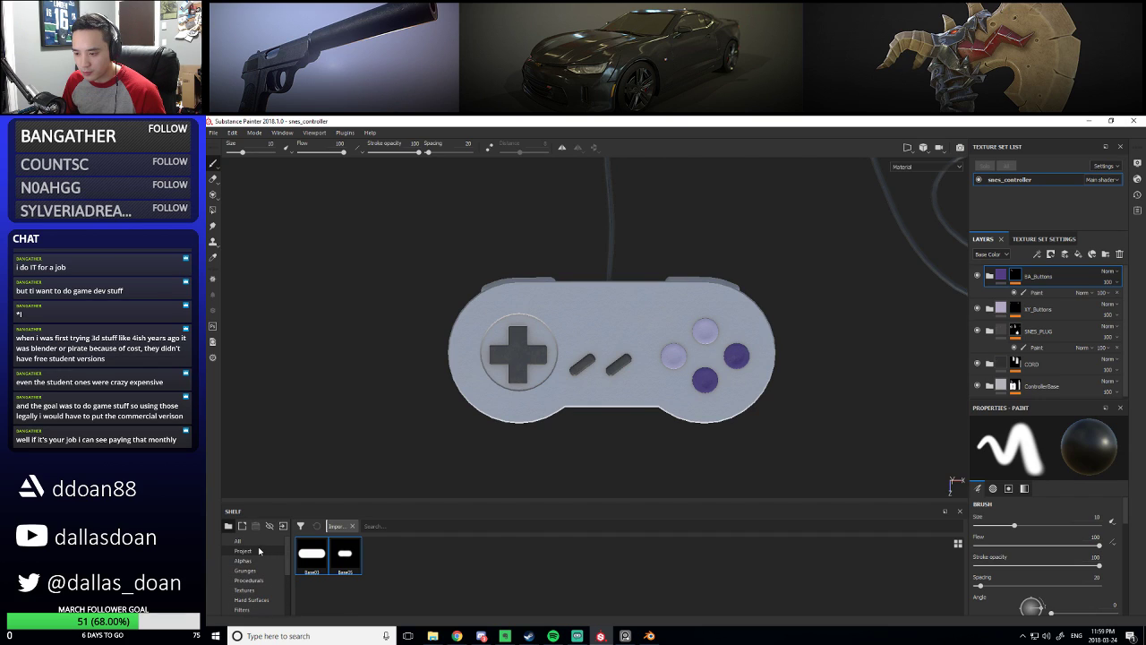
click(345, 553)
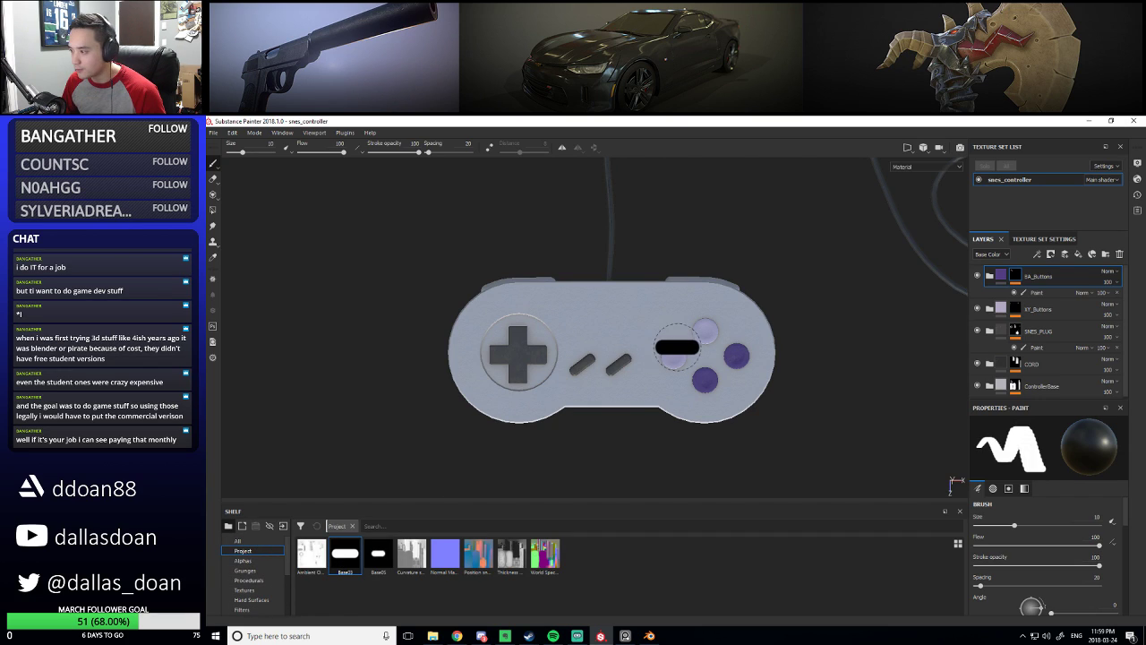
ctrl+right_drag(683, 351, 686, 309)
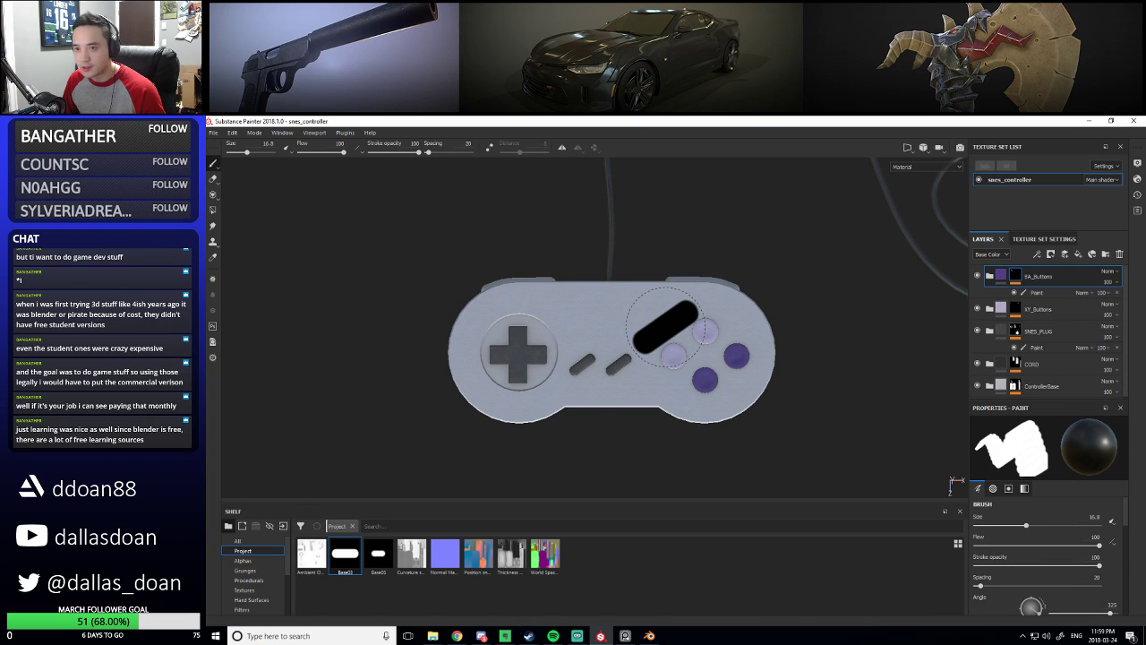
ctrl+right_drag(665, 330, 691, 340)
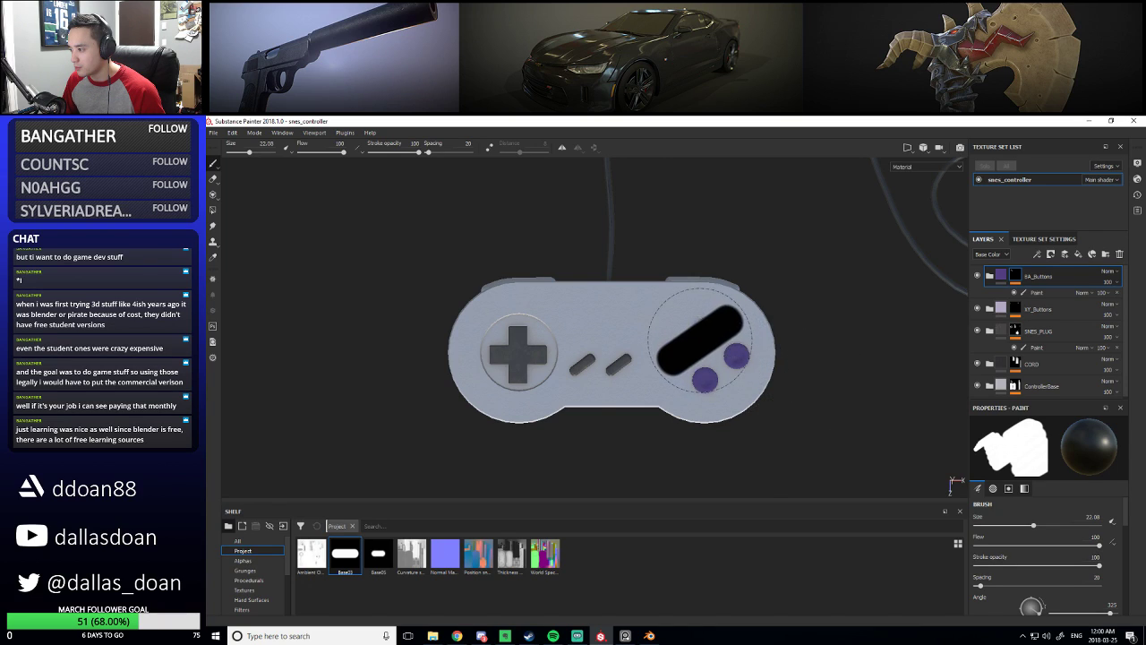
right_click(699, 340)
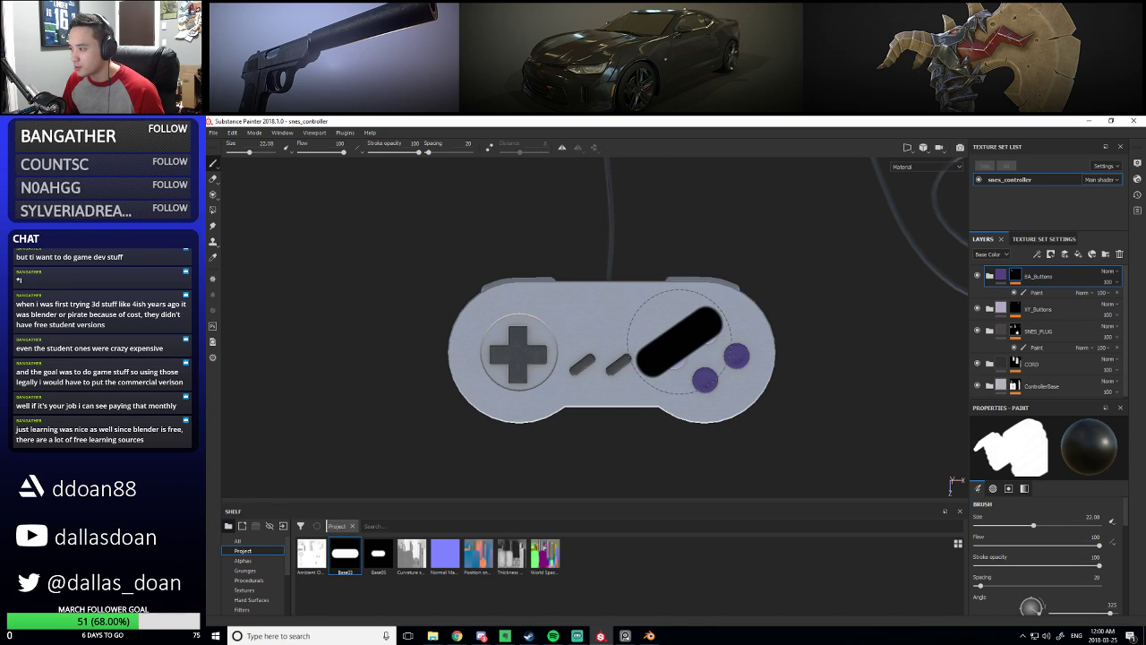
ctrl+right_drag(685, 338, 684, 351)
ctrl+drag(686, 340, 686, 343)
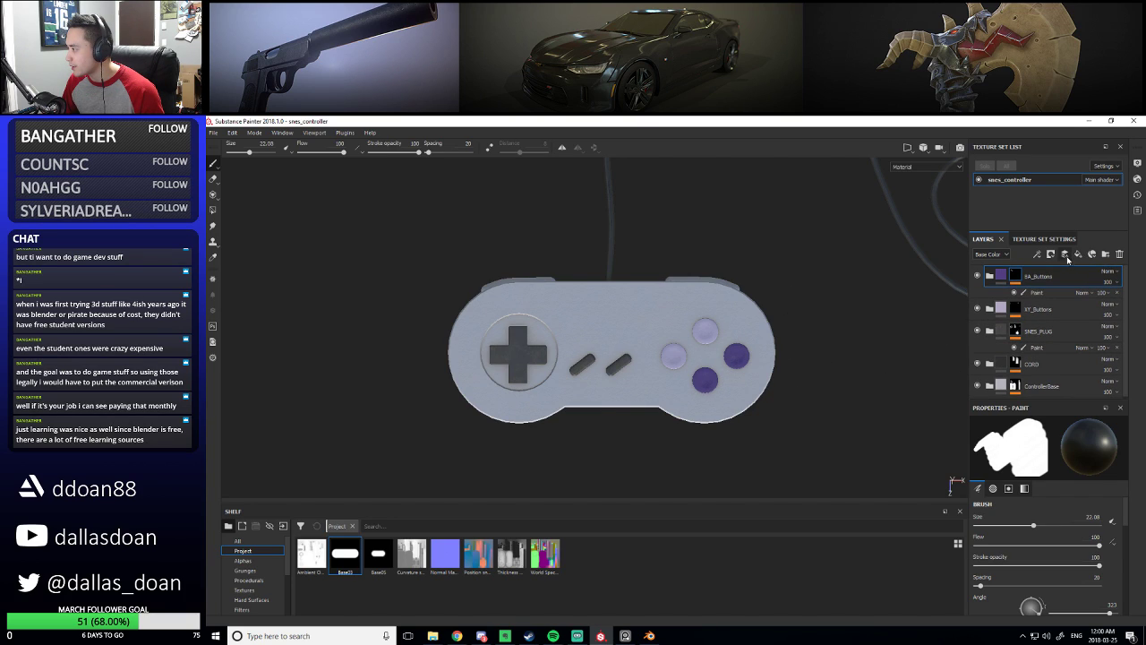
Add a paint layer above the BA_Buttons folder and name it height
click(1065, 254)
double_click(1022, 281)
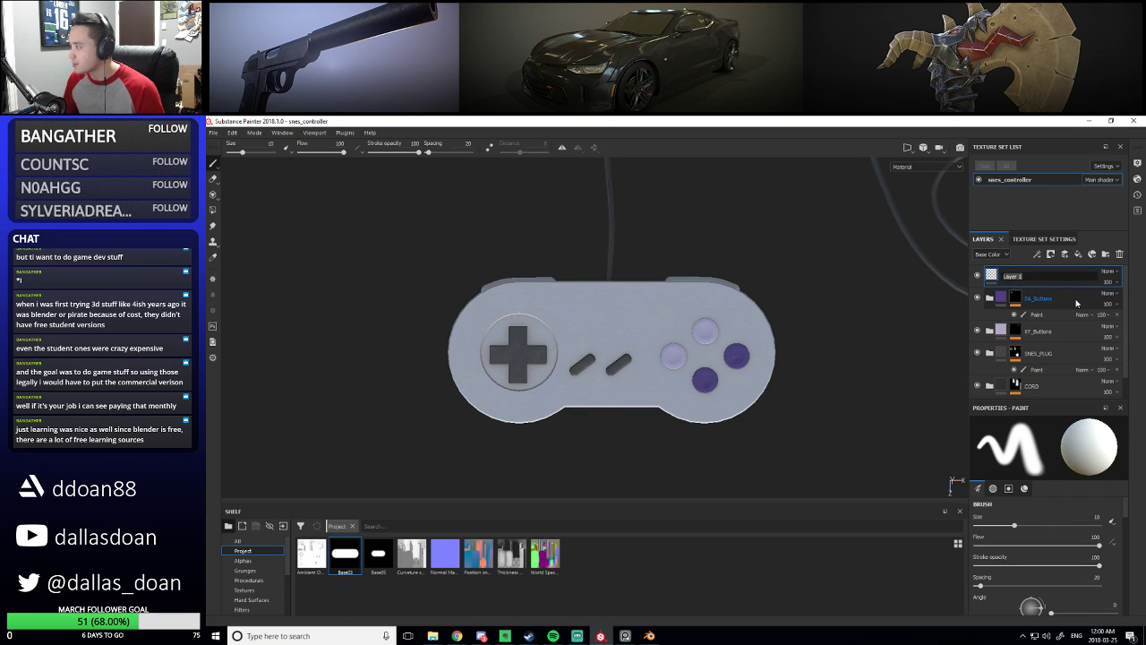
text(Neu)
text(ght)
key(Return)
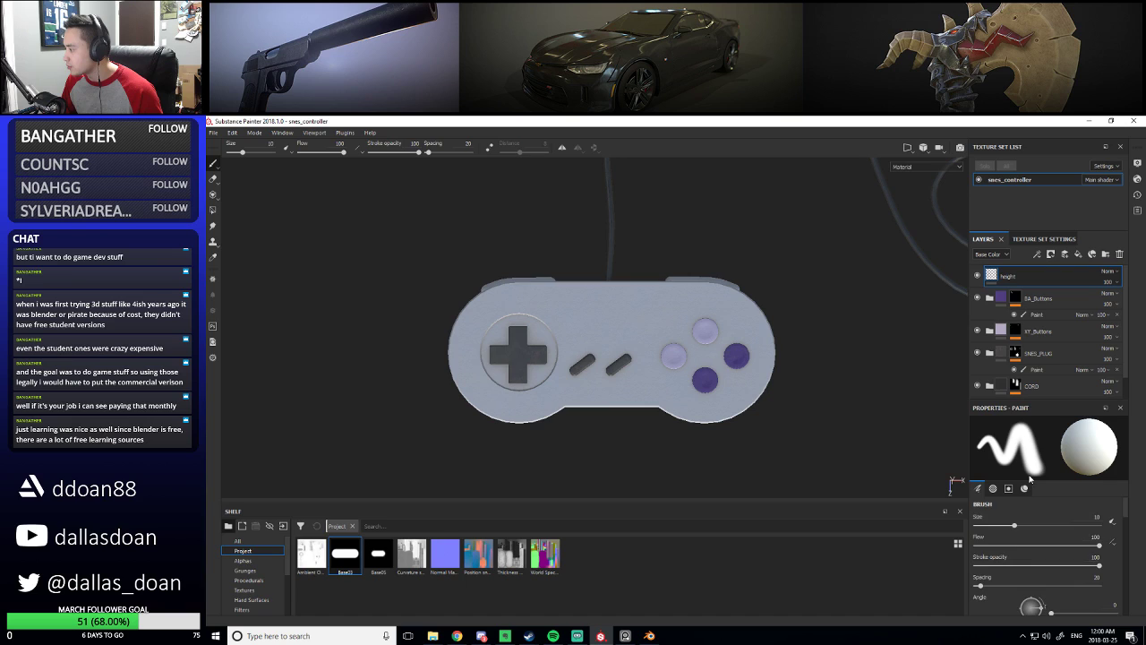
Turn off the color, rough and metal channels of the height layer's brush material
scroll(1012, 538, down, 5)
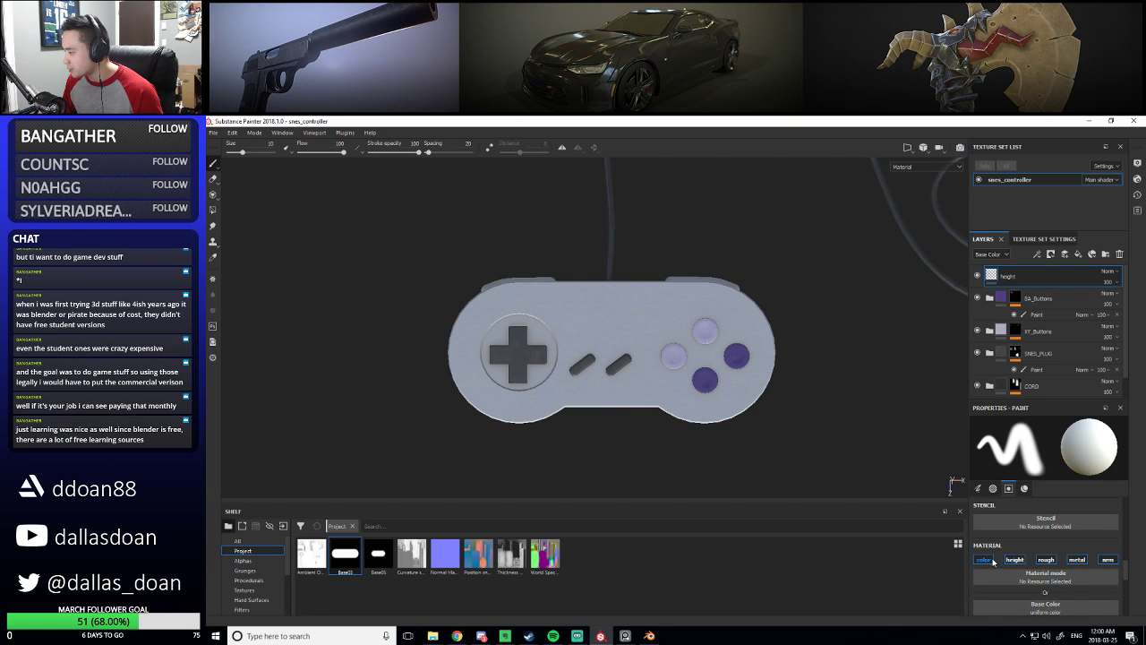
click(983, 560)
click(1046, 560)
click(1078, 560)
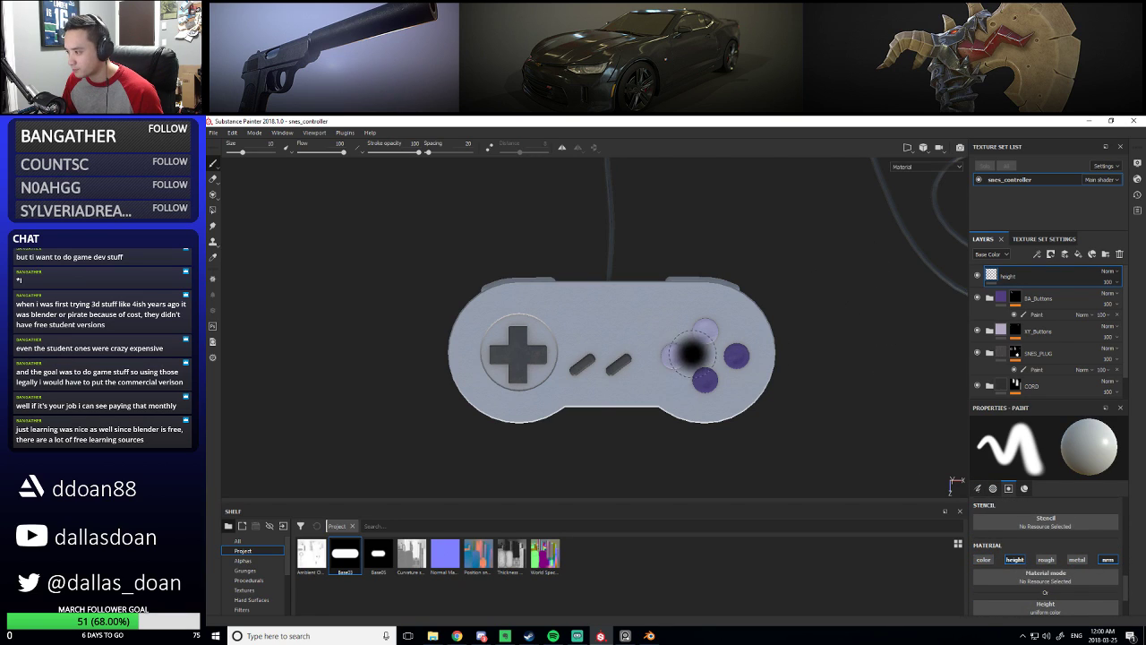
Stamp the Base03 alpha diagonally over the two light purple buttons, with brush size about 20.8 and height 0.5
click(378, 554)
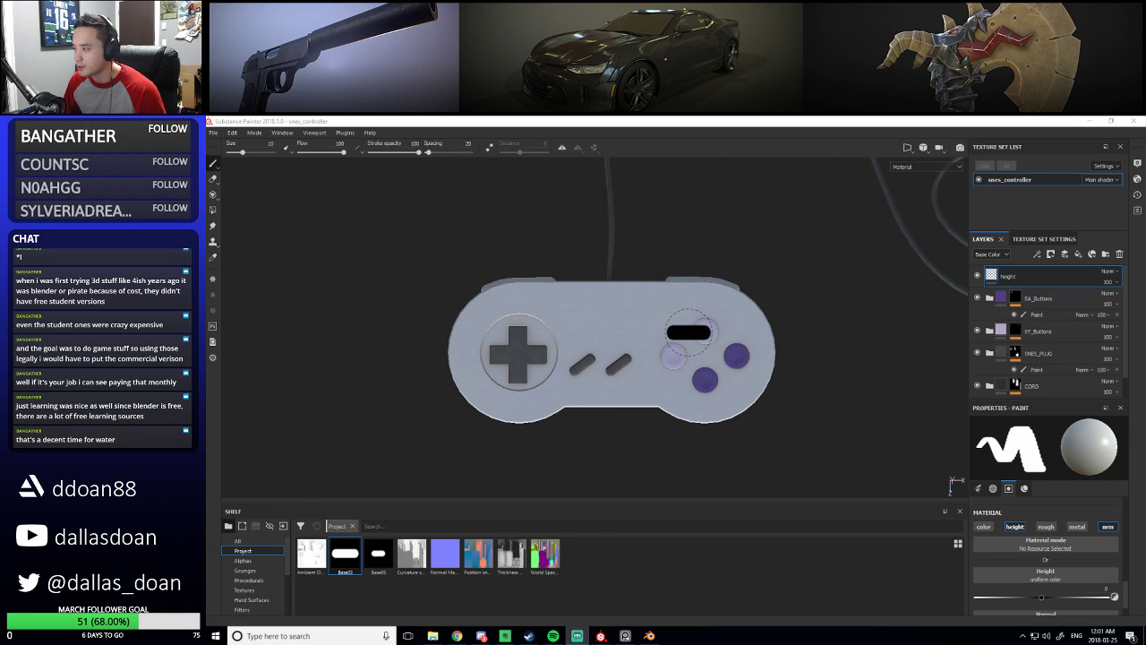
ctrl+right_drag(691, 336, 696, 345)
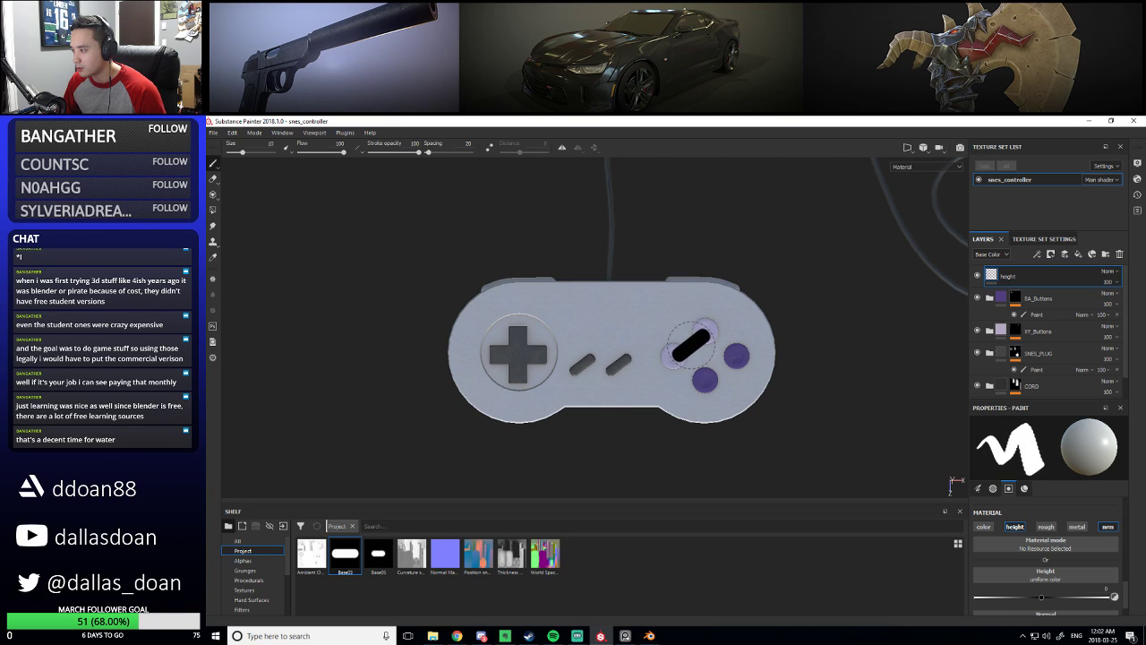
ctrl+right_drag(690, 342, 713, 341)
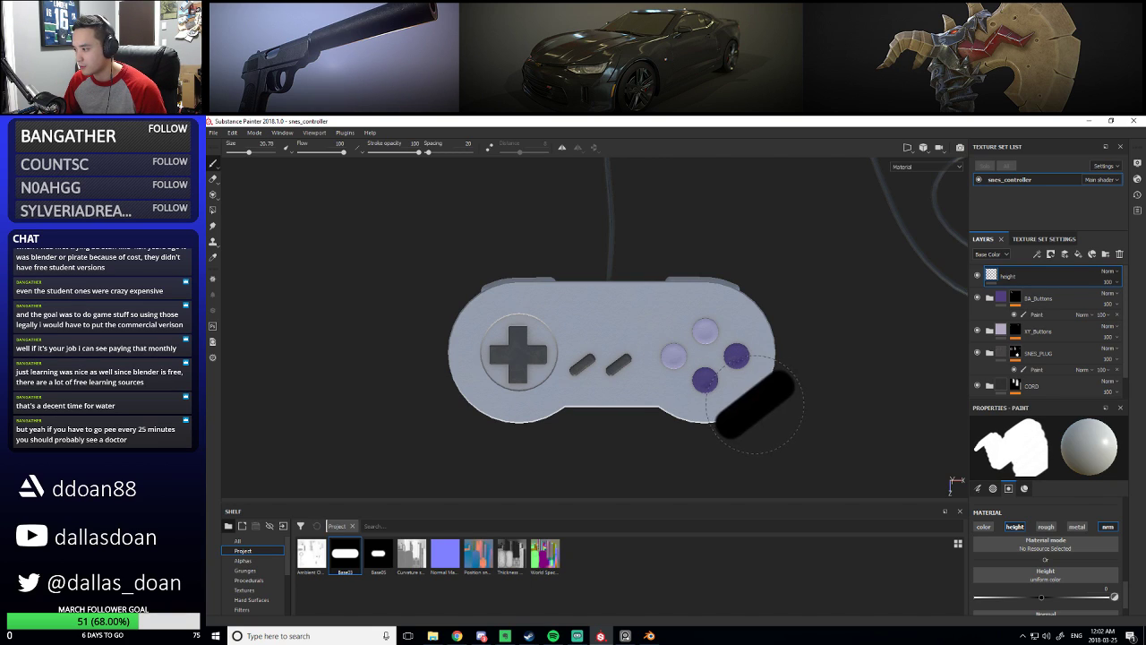
scroll(1067, 549, down, 1)
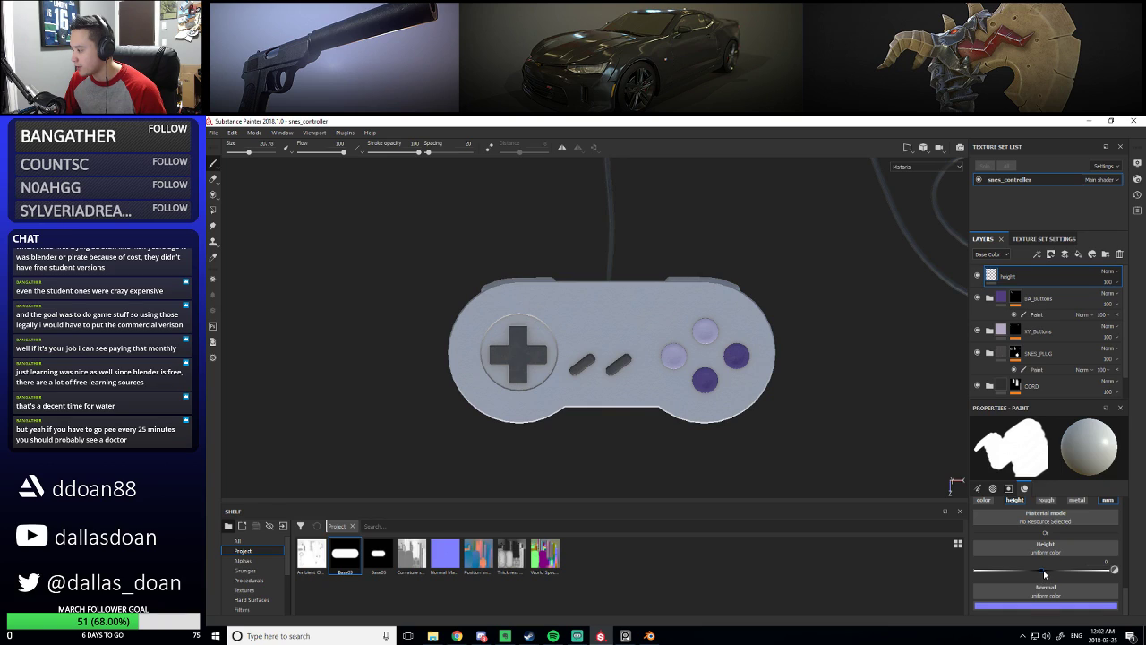
text(0.5)
key(Return)
click(696, 350)
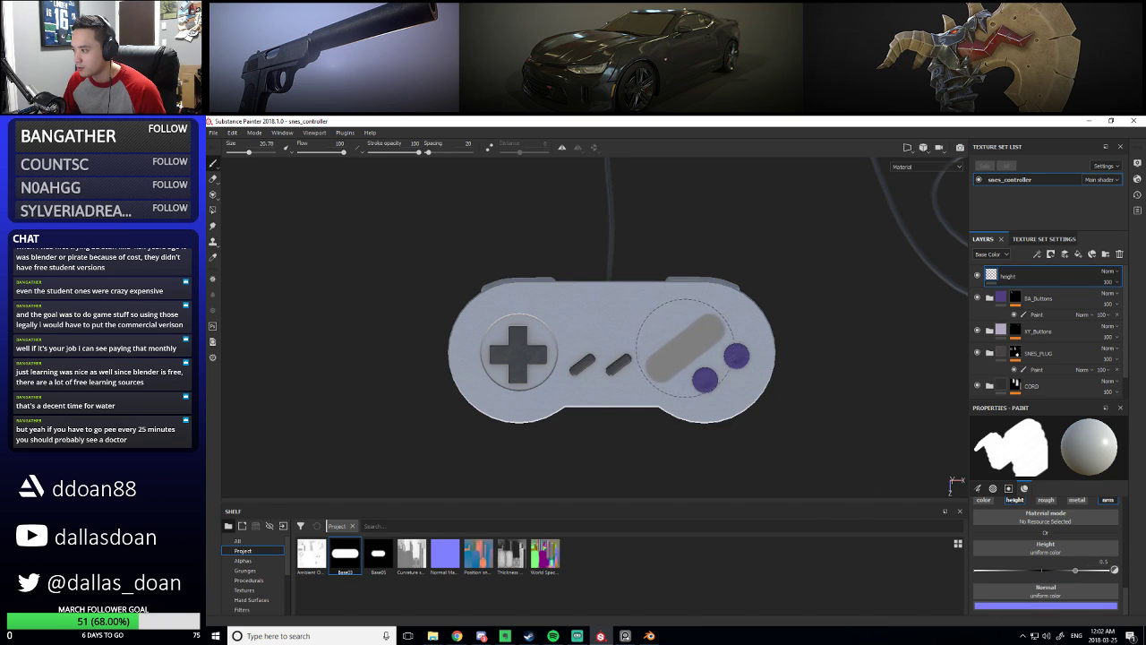
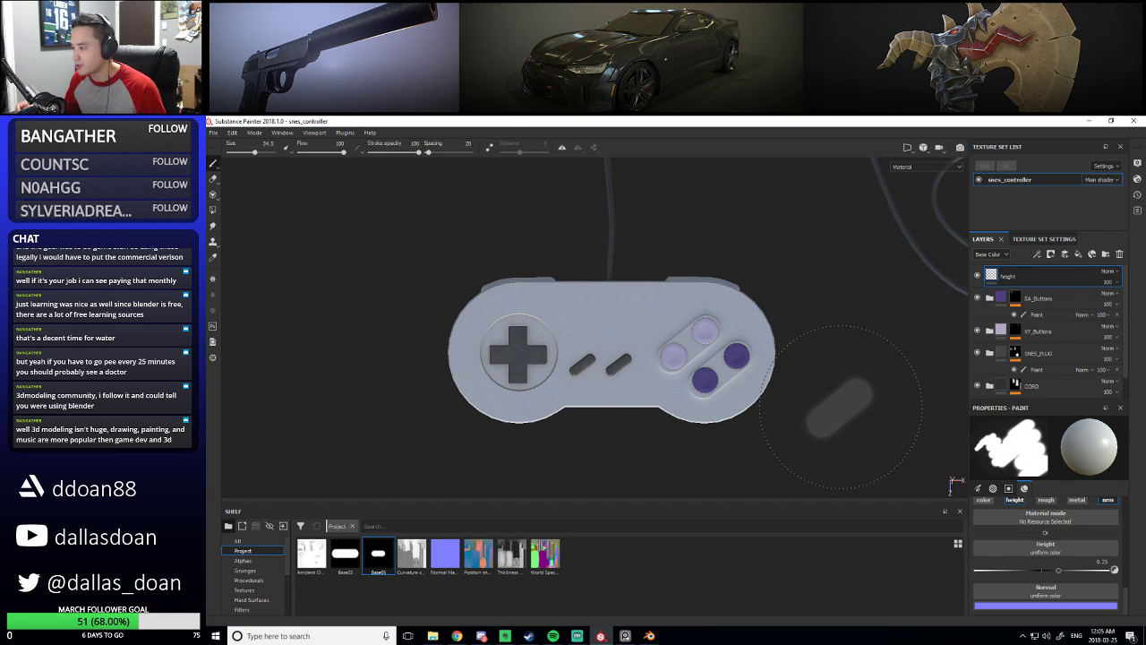
Load the Basic Hard brush from the shelf's brush presets for painting on the height layer
scroll(855, 367, up, 4)
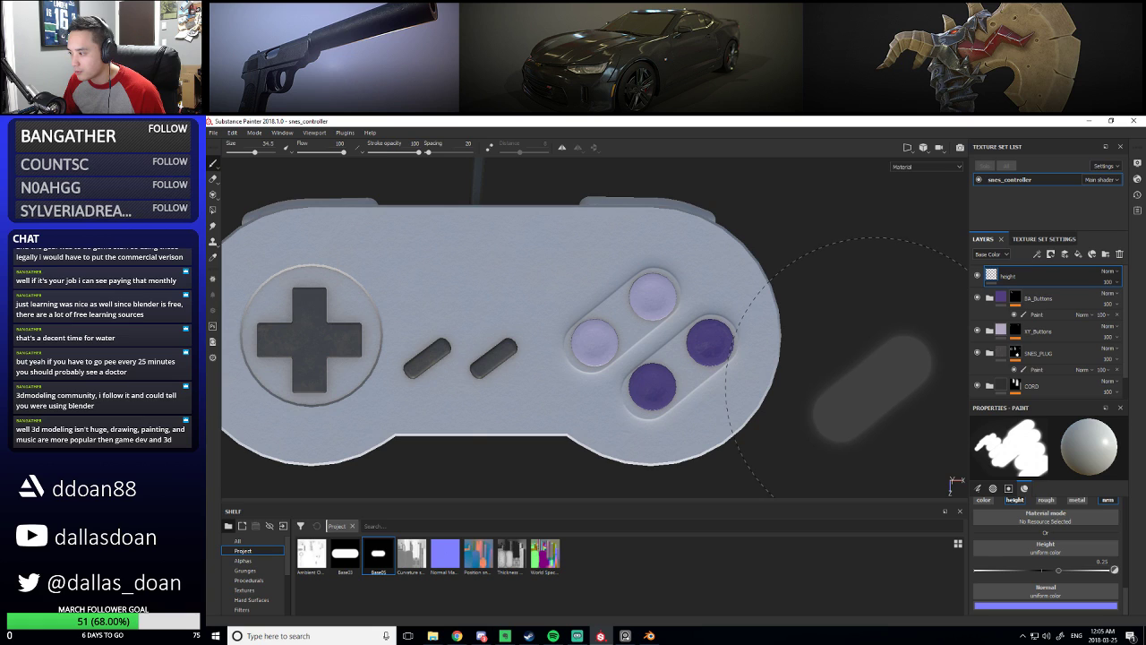
scroll(873, 371, down, 5)
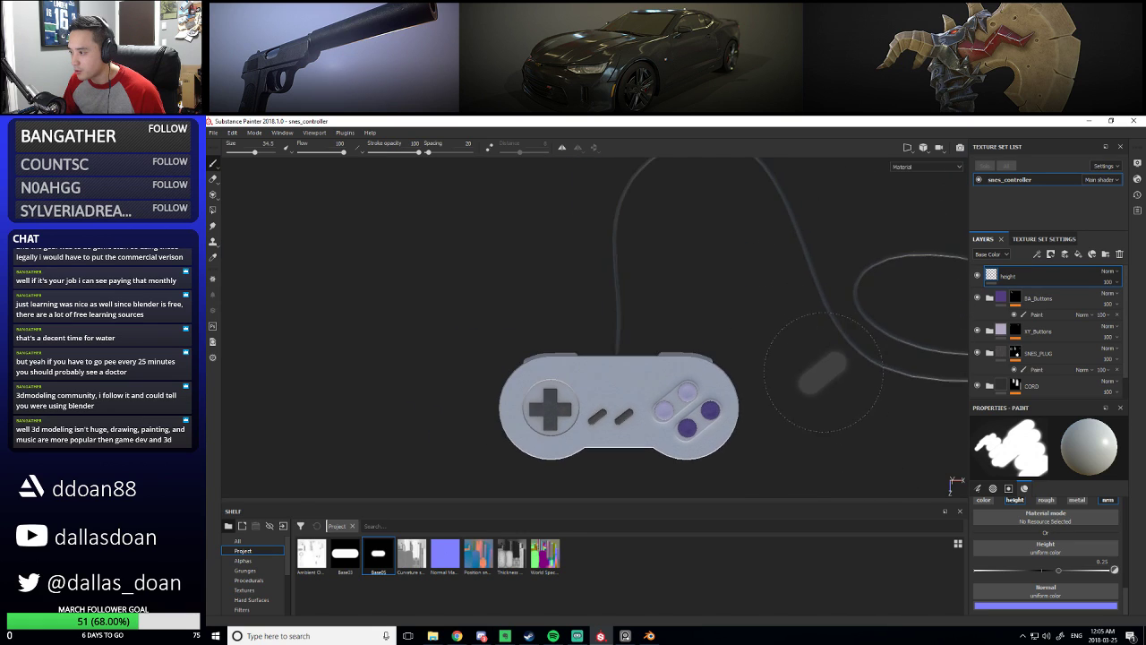
scroll(815, 403, up, 3)
alt+middle_drag(815, 368, 846, 354)
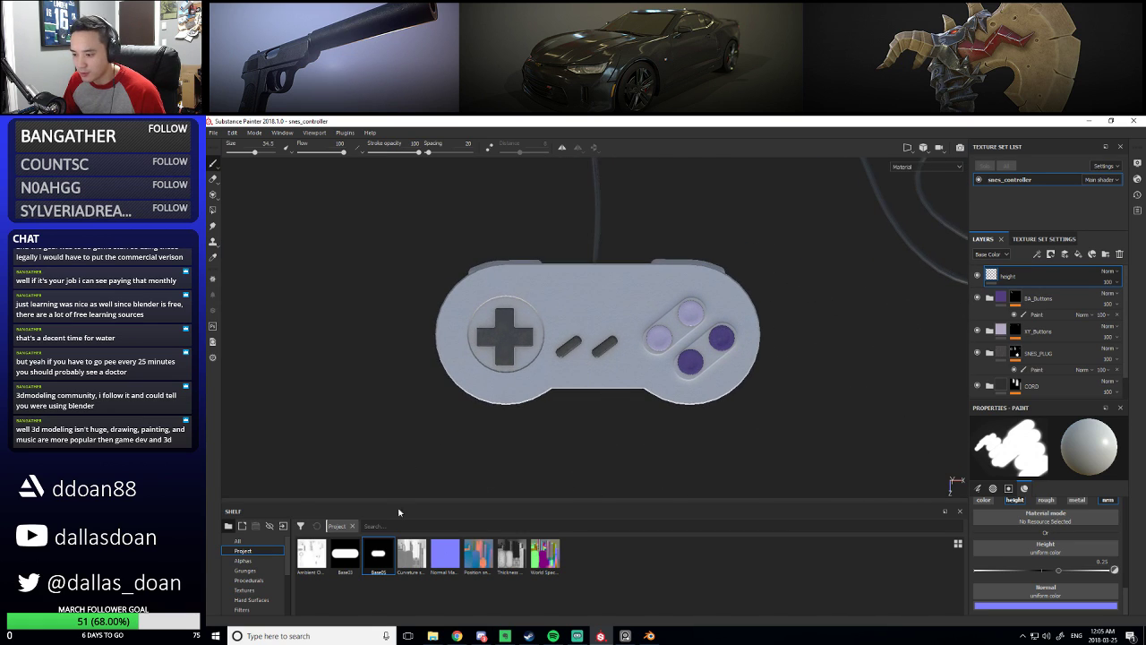
click(243, 559)
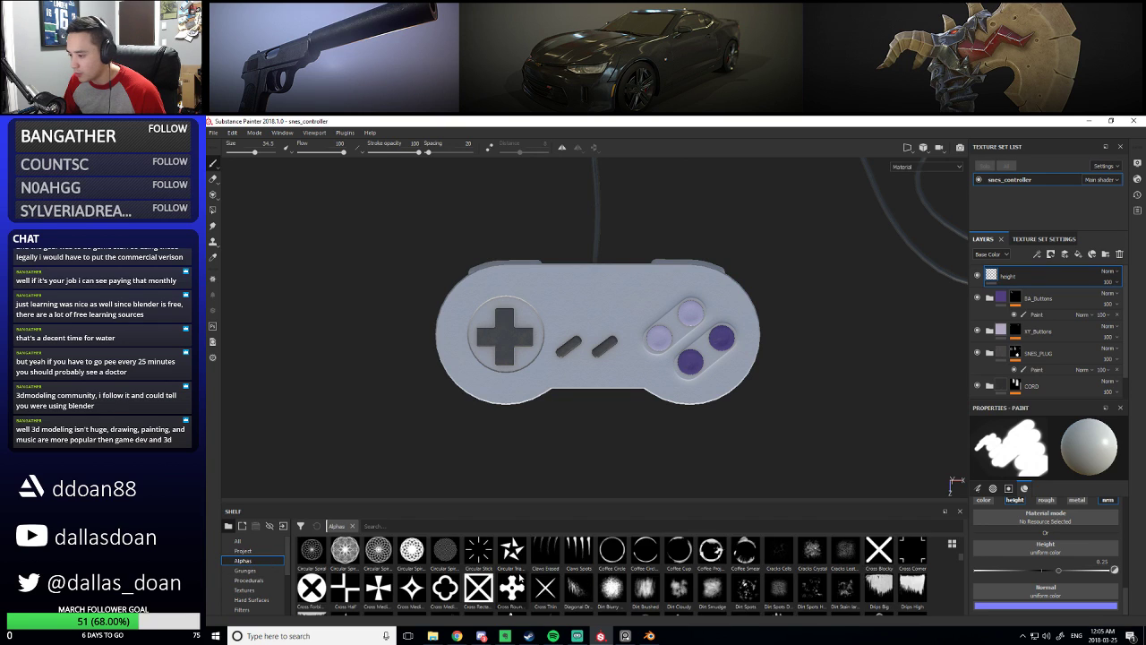
scroll(242, 580, down, 2)
click(245, 590)
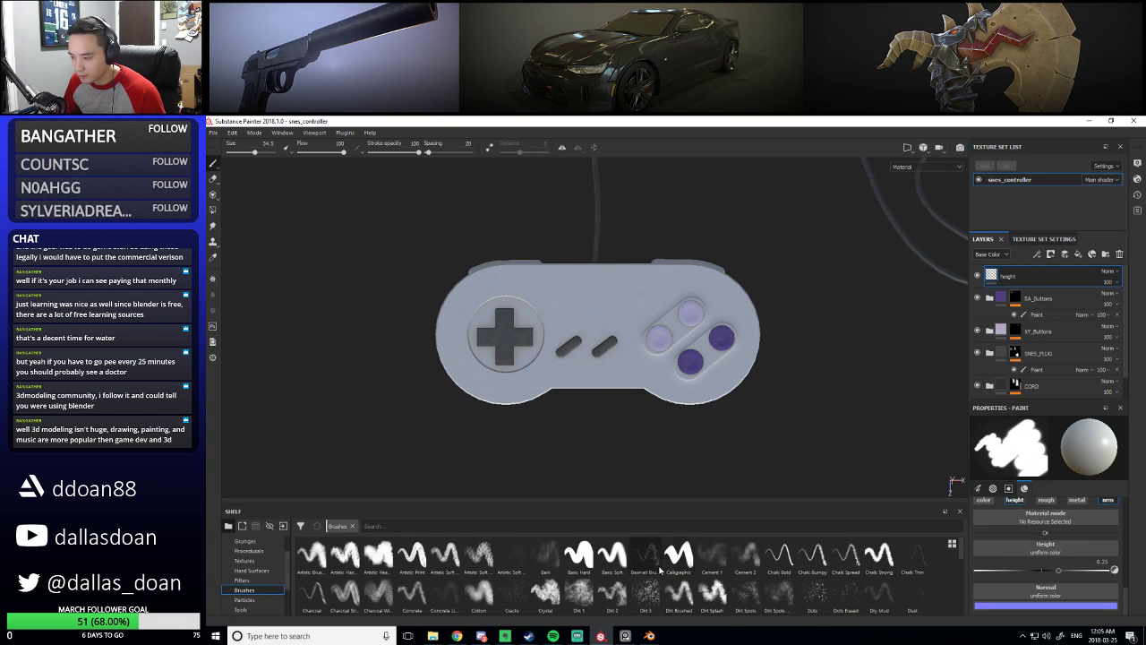
click(582, 555)
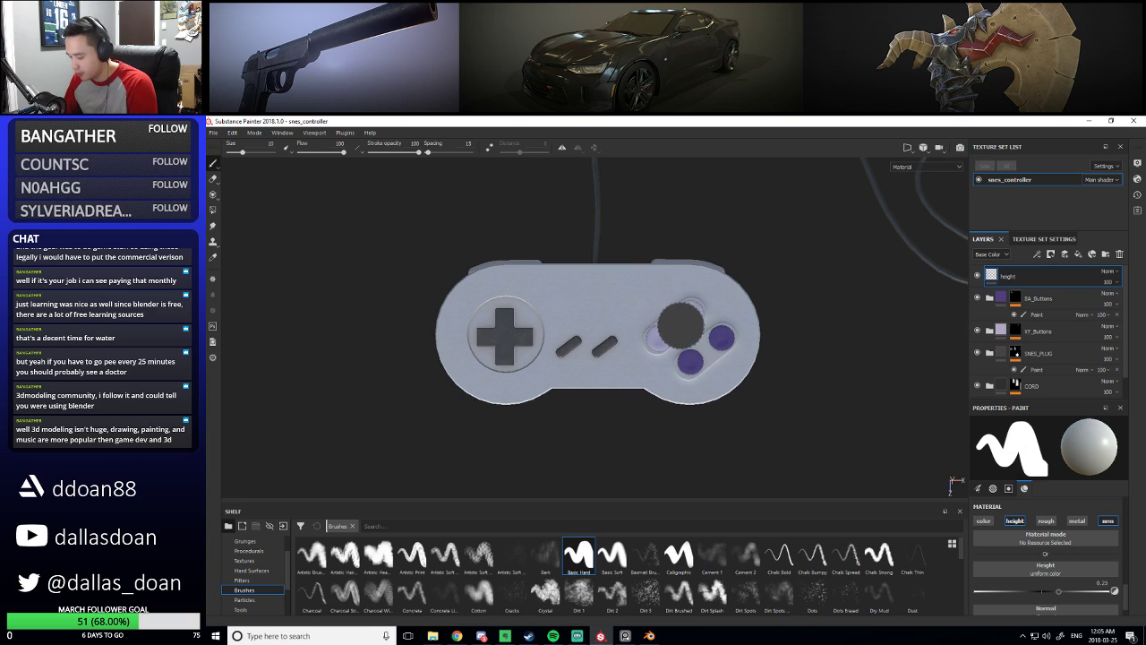
Set the brush height to 0.1 and enlarge the round brush to about 28 so it spans all four face buttons
key(])
key(])
key(])
key(])
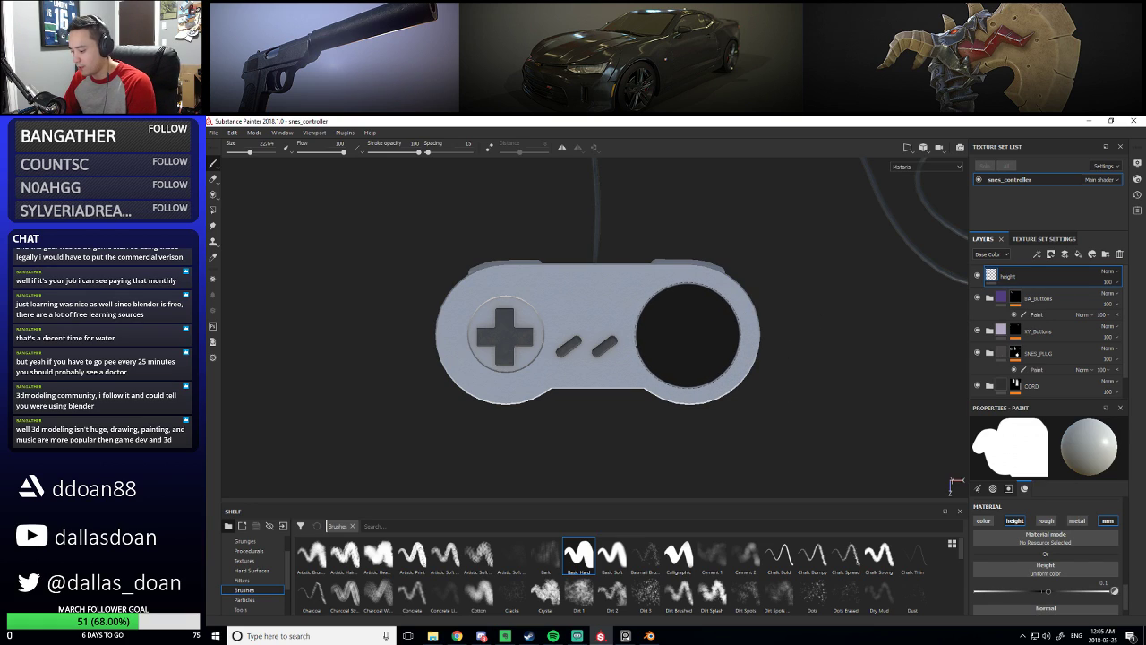
key(bracketright)
key(bracketright)
key(bracketright)
key(bracketright)
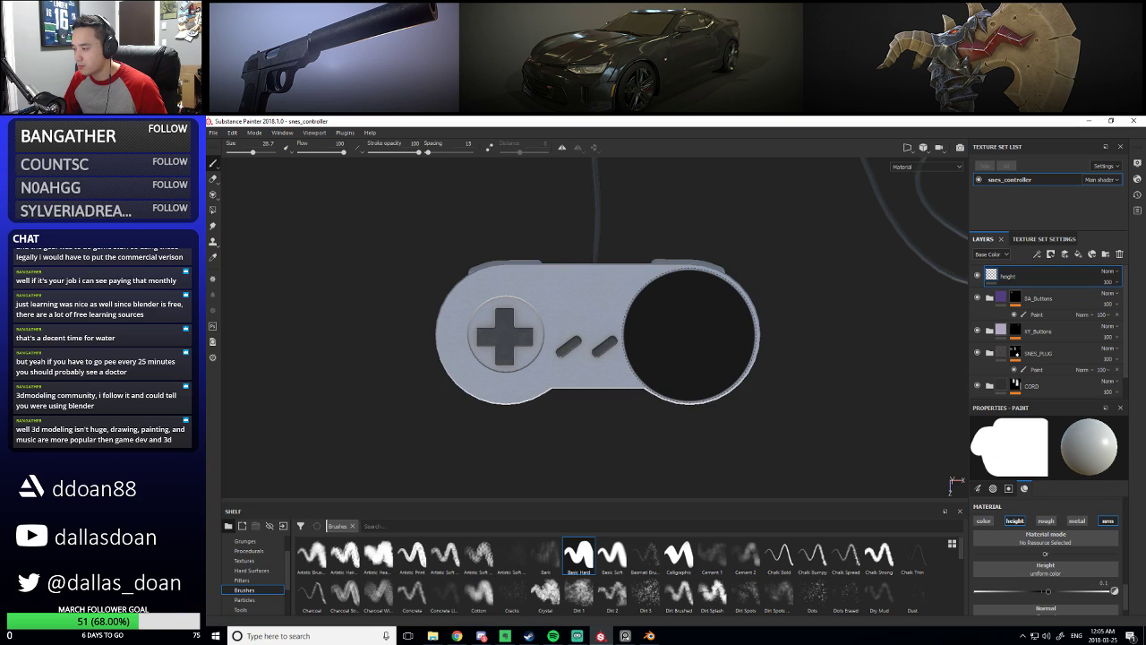
key(bracketright)
key(bracketright)
key(bracketright)
key(bracketright)
key(bracketright)
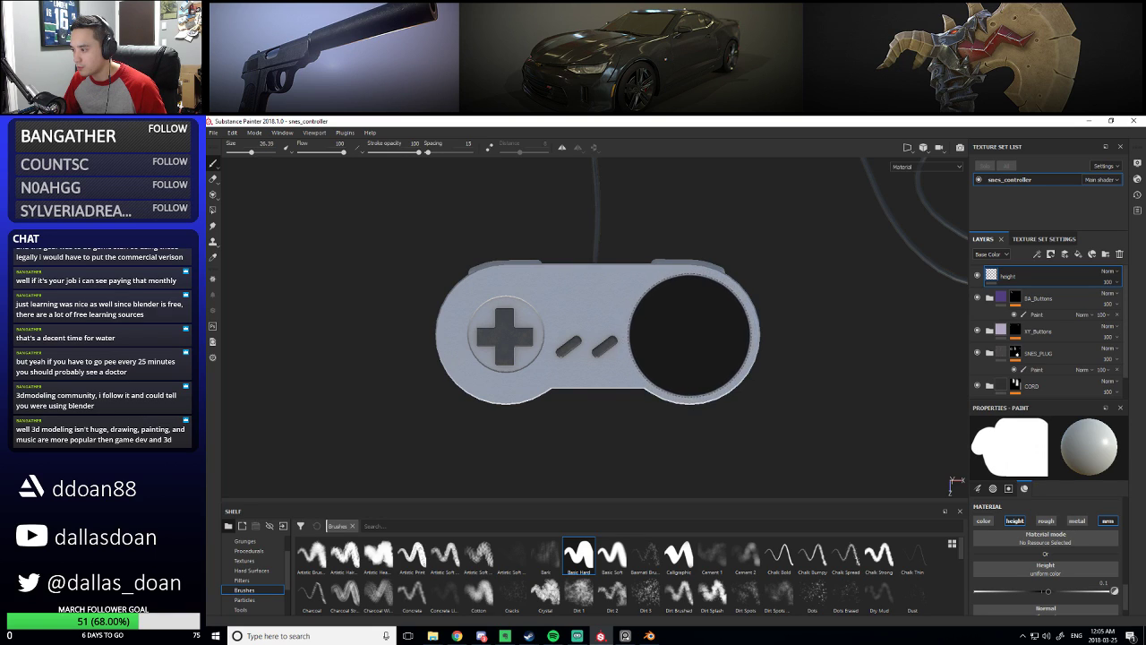
key(bracketleft)
key(bracketleft)
key(bracketleft)
key(bracketleft)
key(bracketleft)
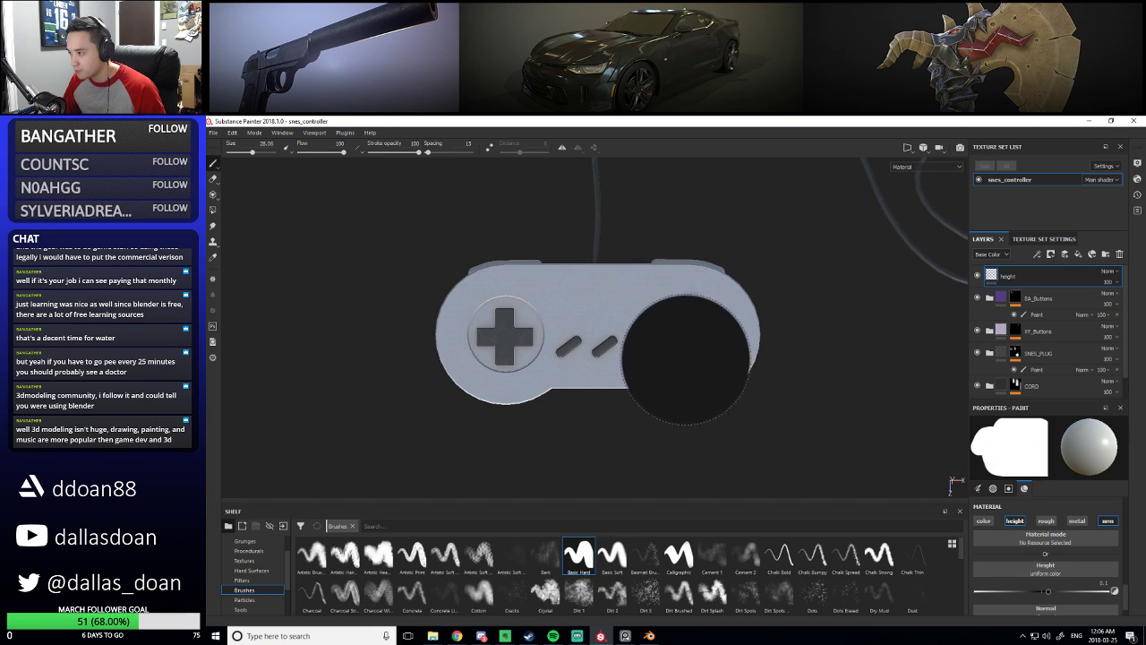
Fine-tune the brush size to 27.22 so it fits just inside the rounded end around the face buttons
key(shift)
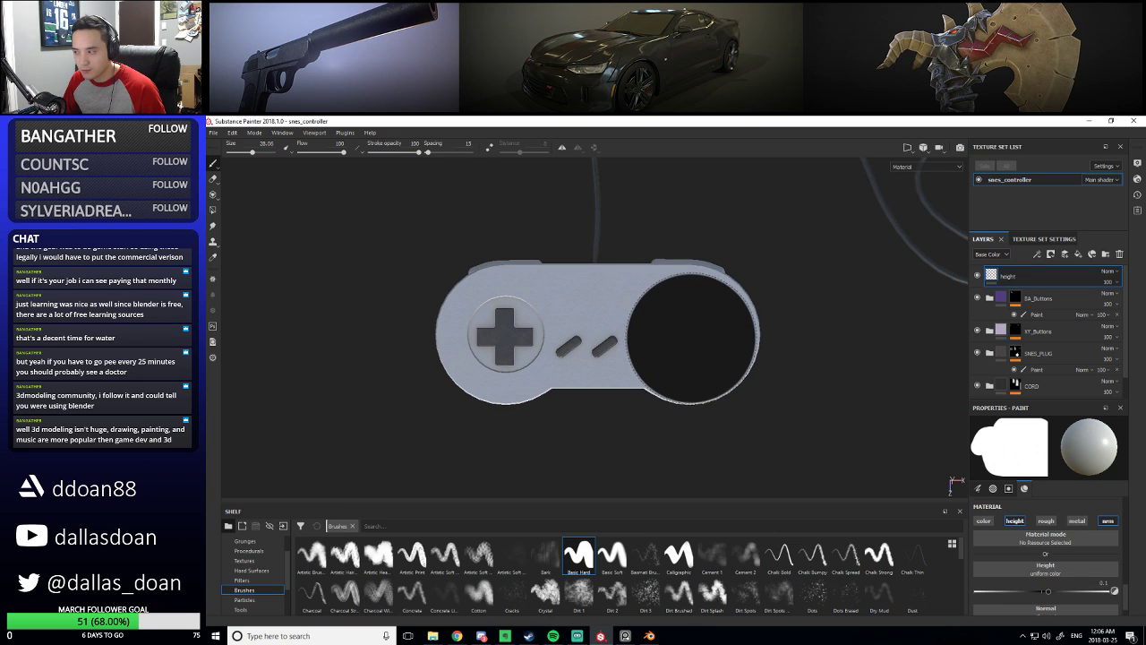
key(ctrl)
ctrl+right_drag(694, 337, 695, 336)
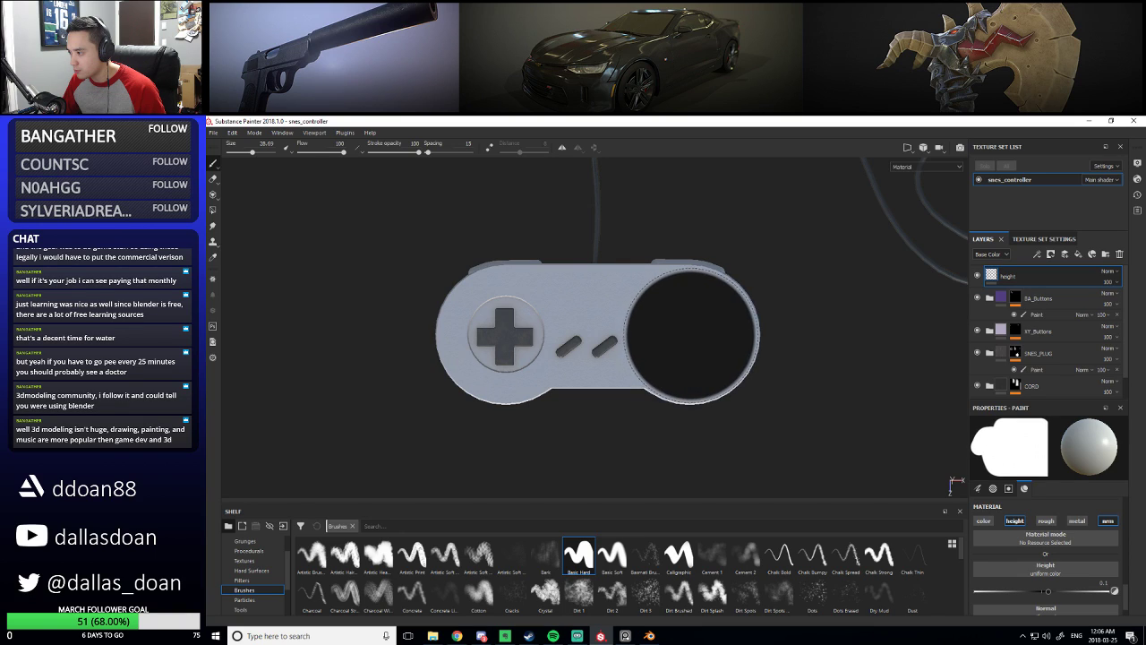
key(ctrl)
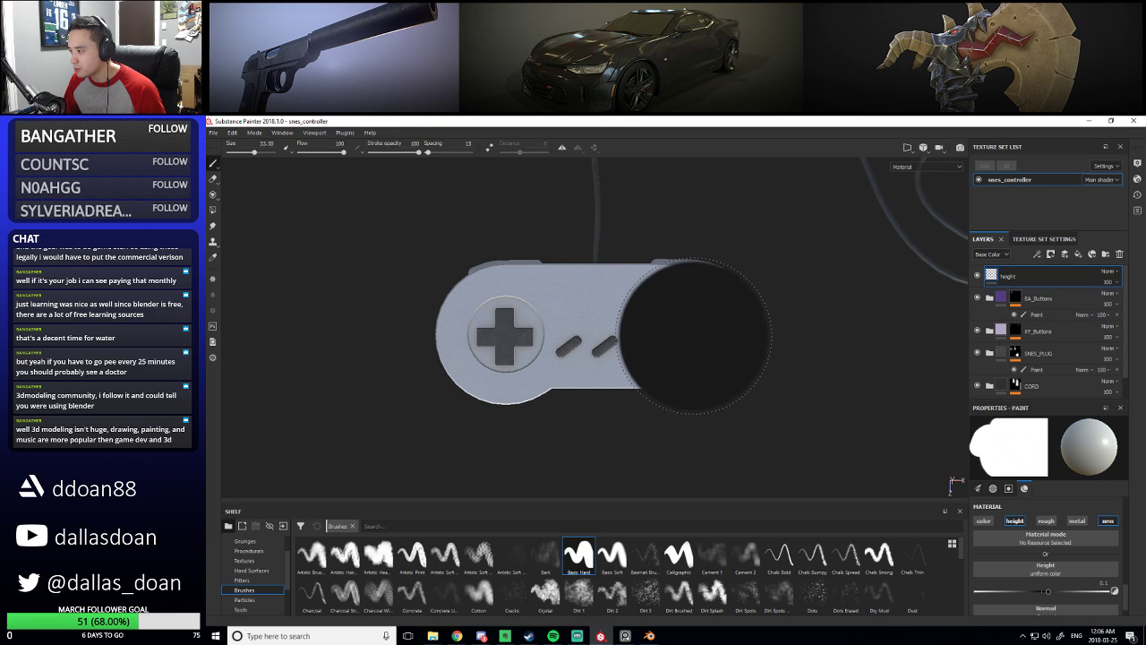
ctrl+right_drag(694, 335, 695, 337)
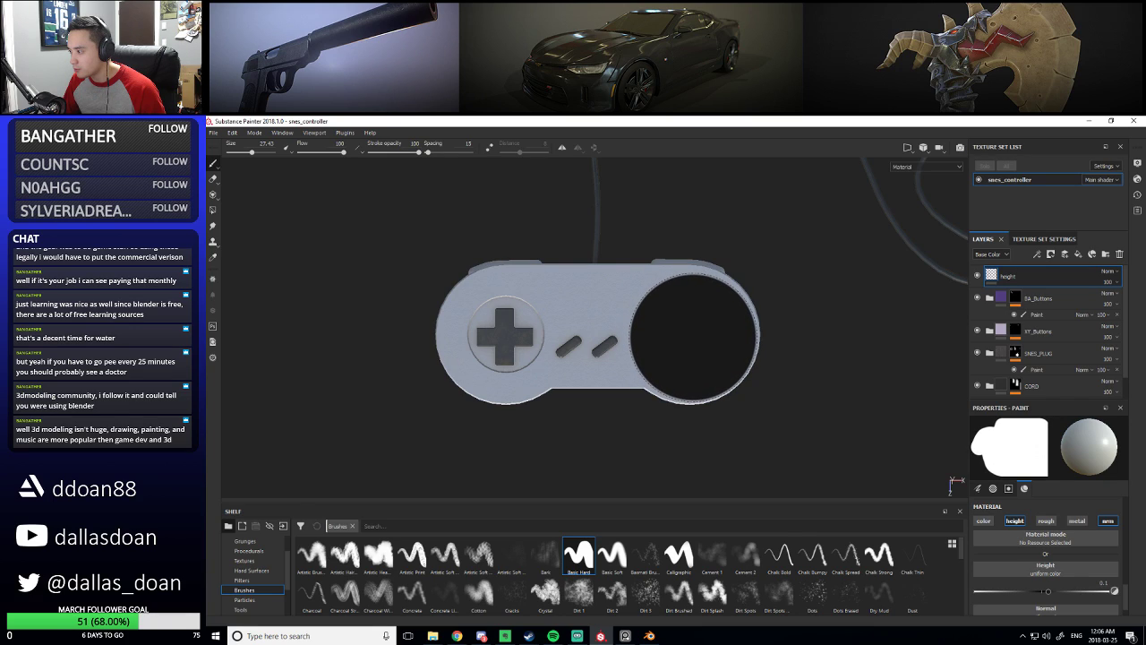
ctrl+right_drag(694, 338, 693, 337)
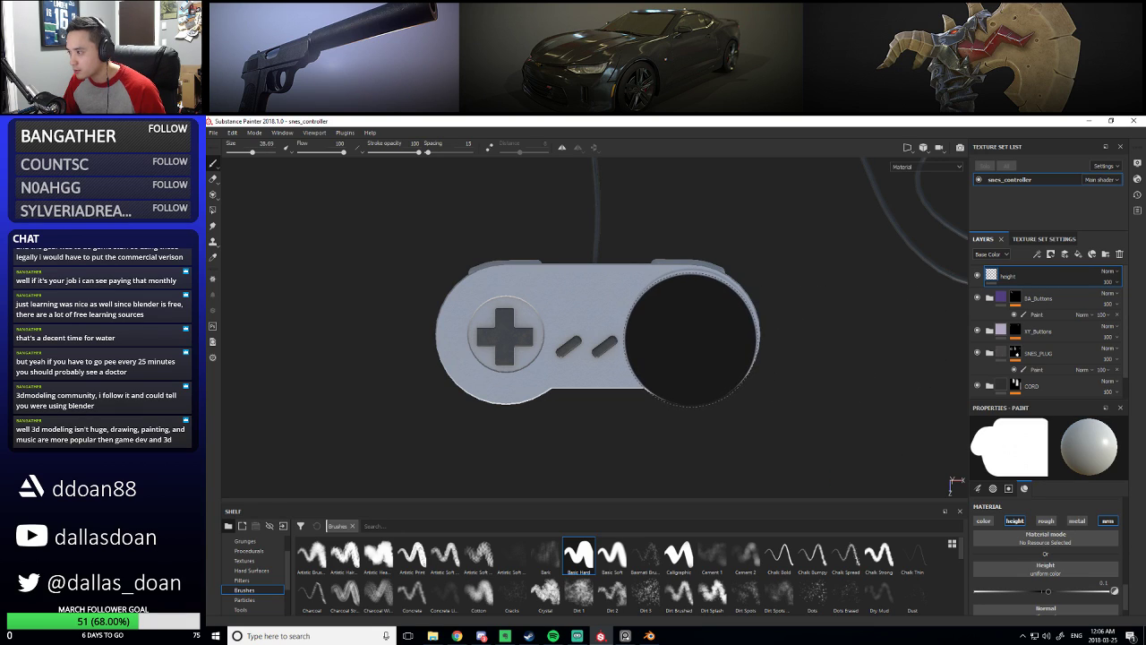
ctrl+right_drag(693, 339, 694, 337)
key(ctrl)
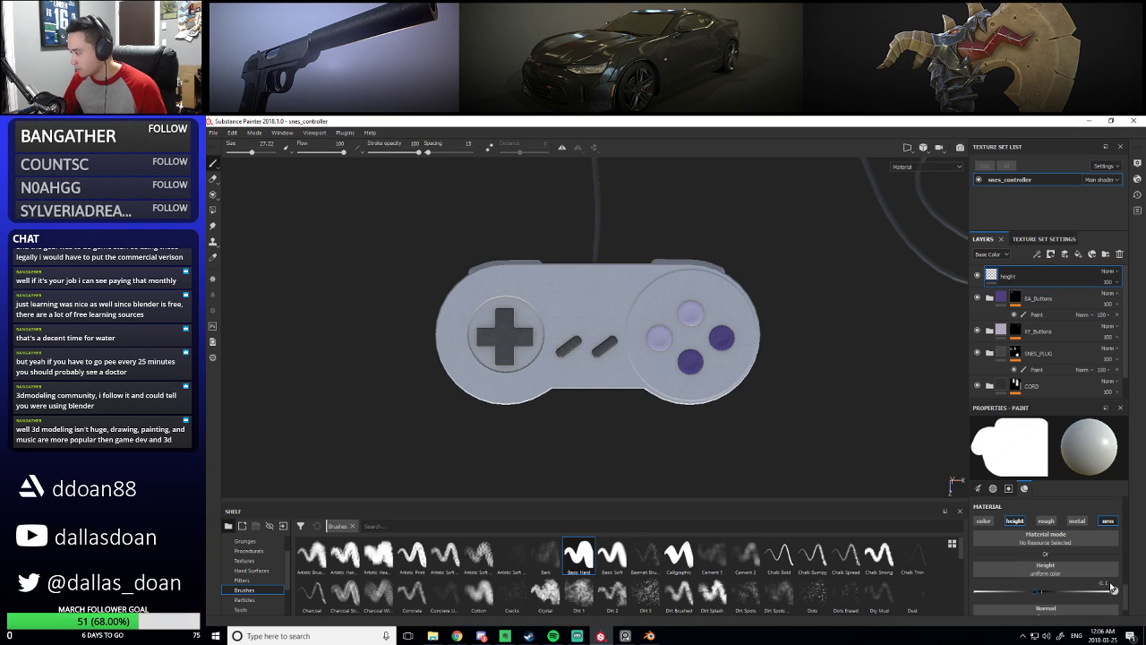
Set the brush height to -0.1 and stamp one circular recess centred on the four face buttons
drag(1113, 588, 1114, 591)
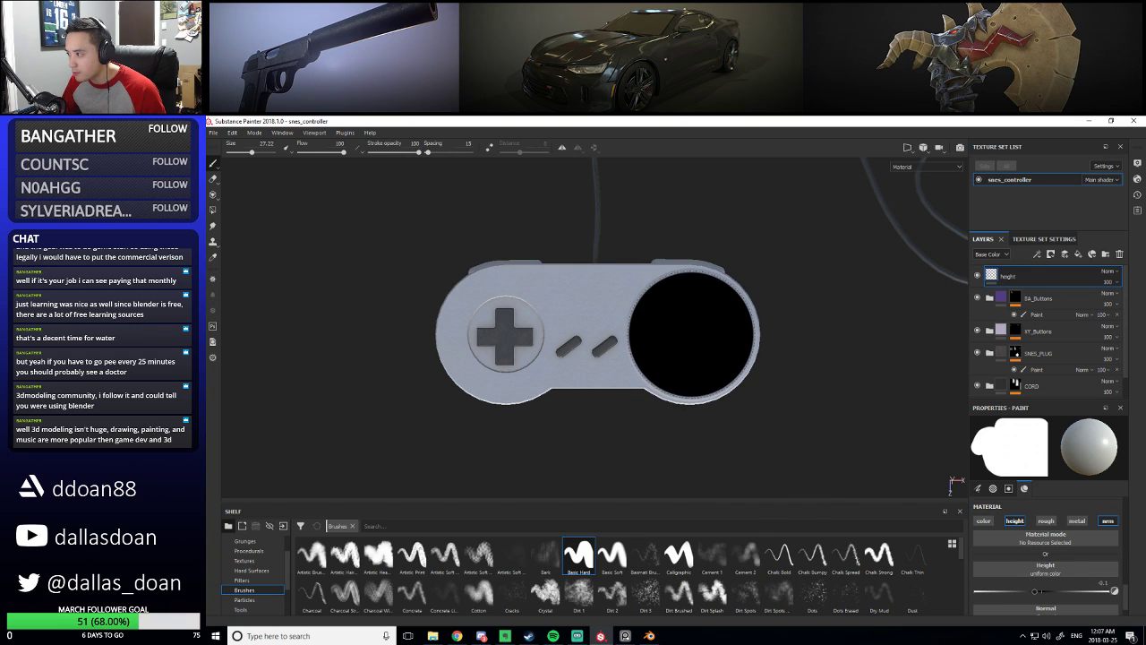
click(691, 334)
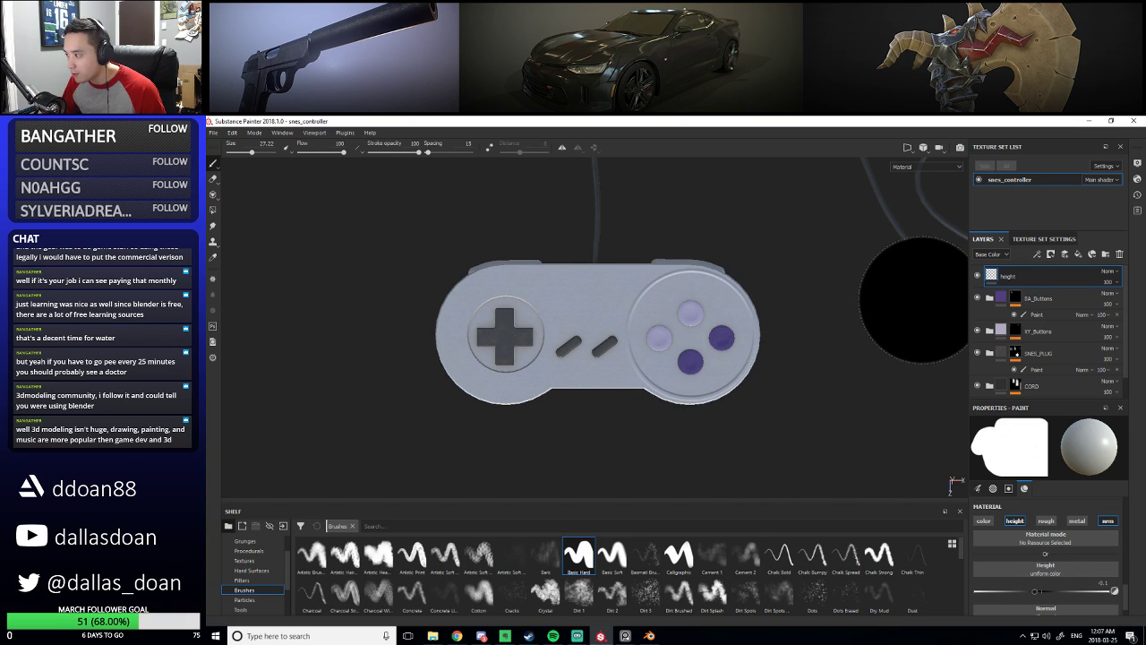
scroll(836, 328, up, 5)
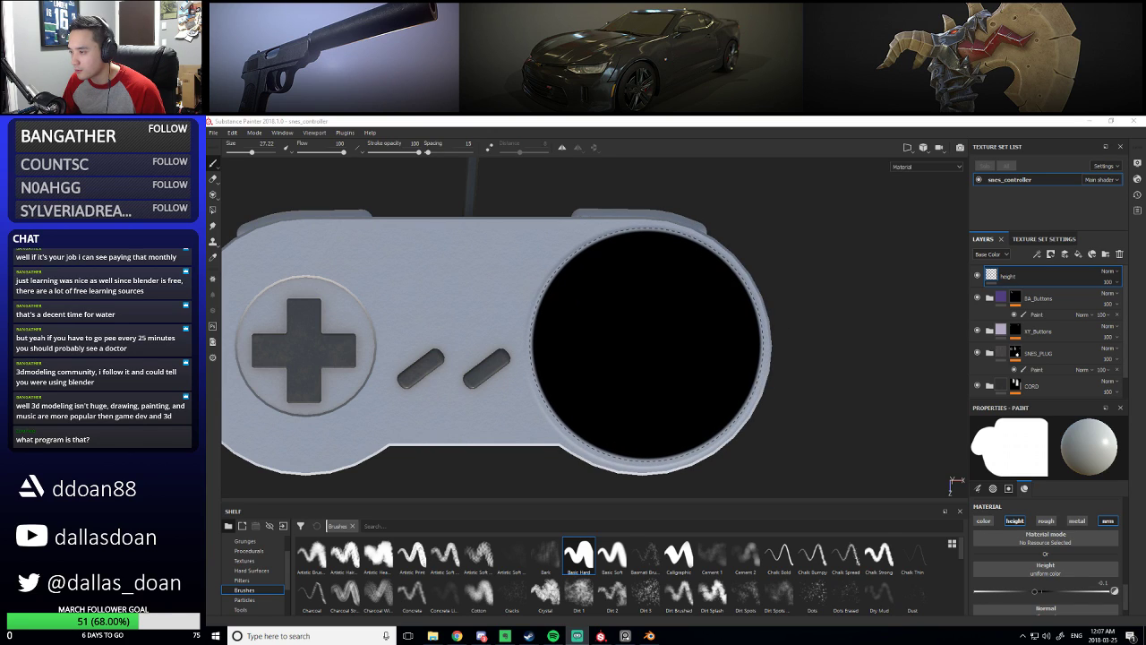
Set the brush size to 27.85 and check the circular recess around the face buttons
ctrl+right_drag(649, 345, 652, 347)
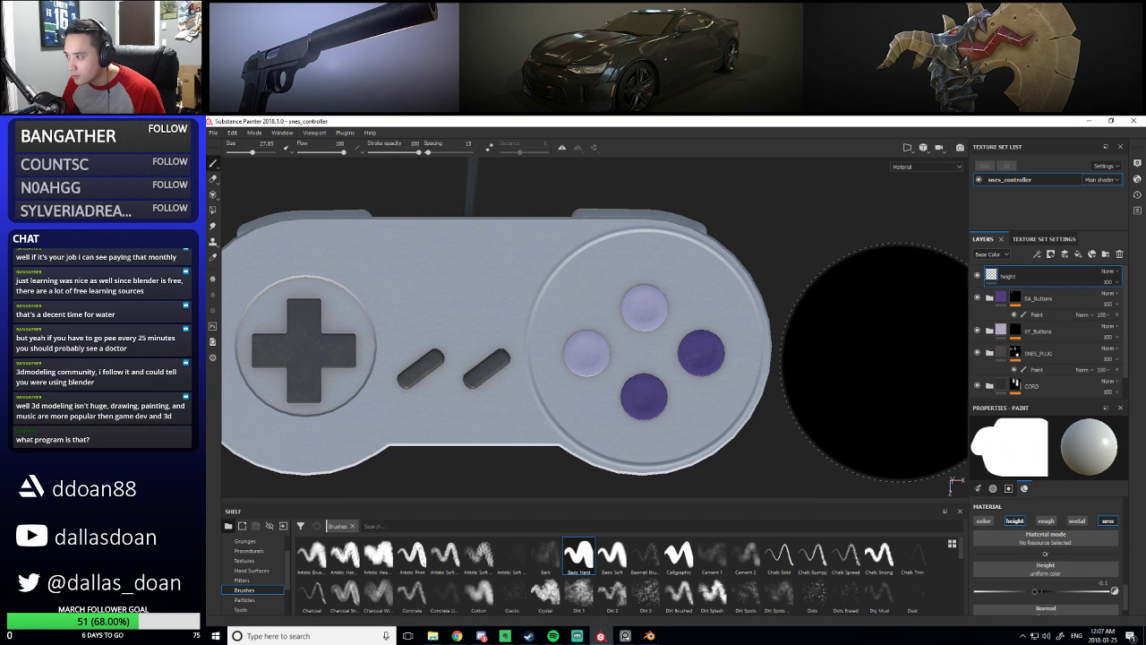
scroll(911, 359, down, 8)
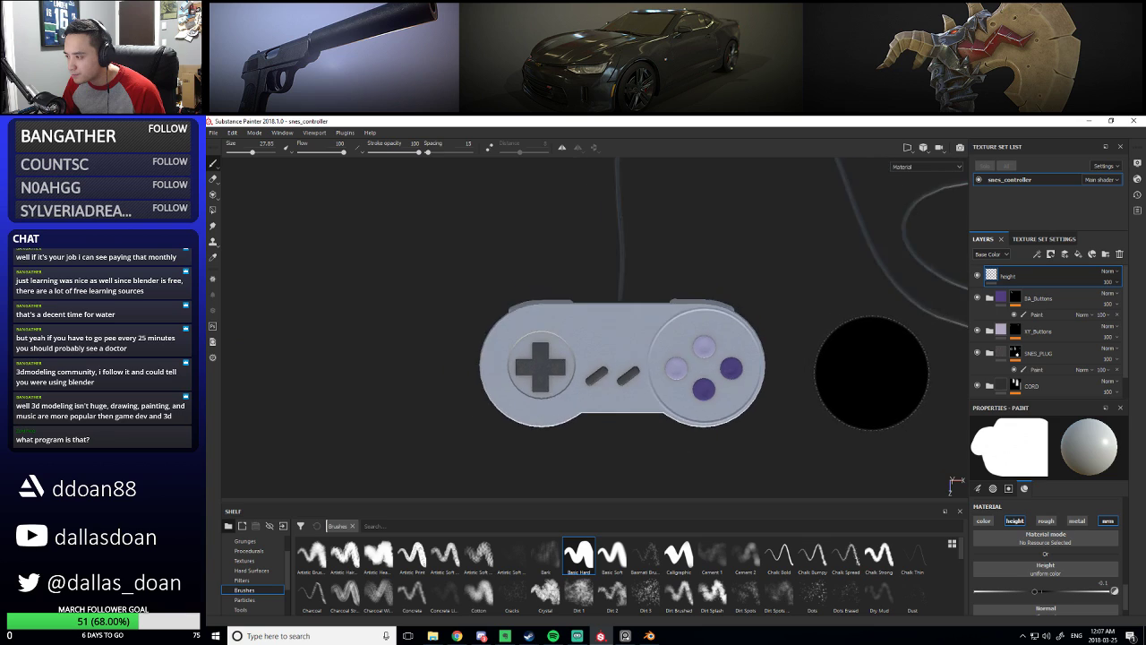
scroll(794, 380, up, 8)
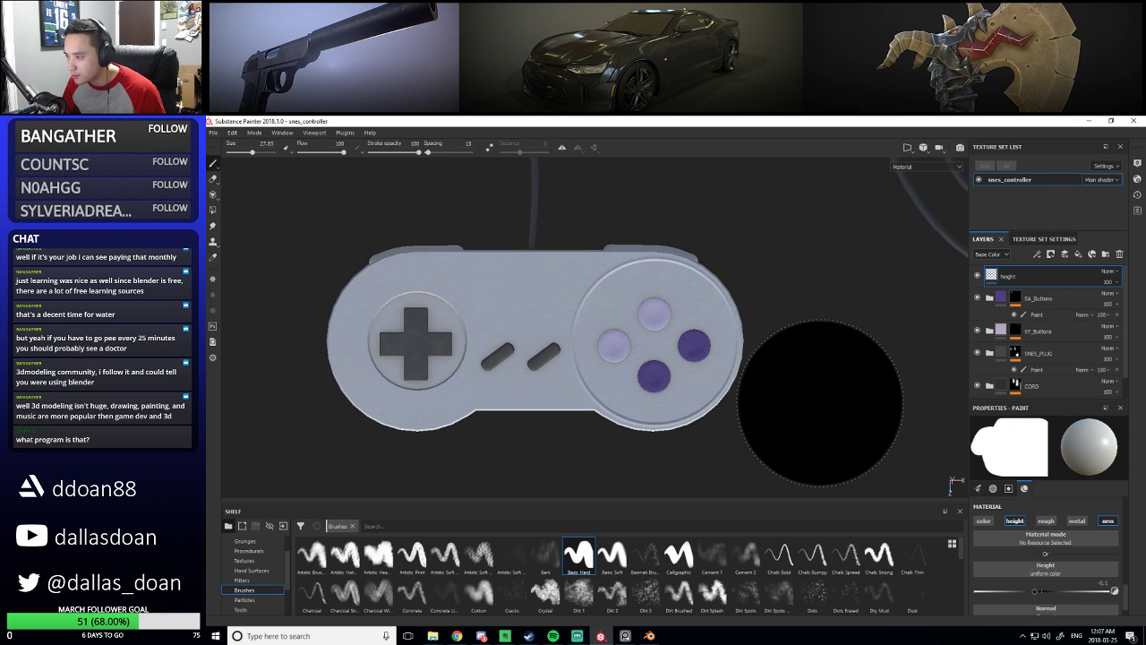
scroll(821, 403, up, 3)
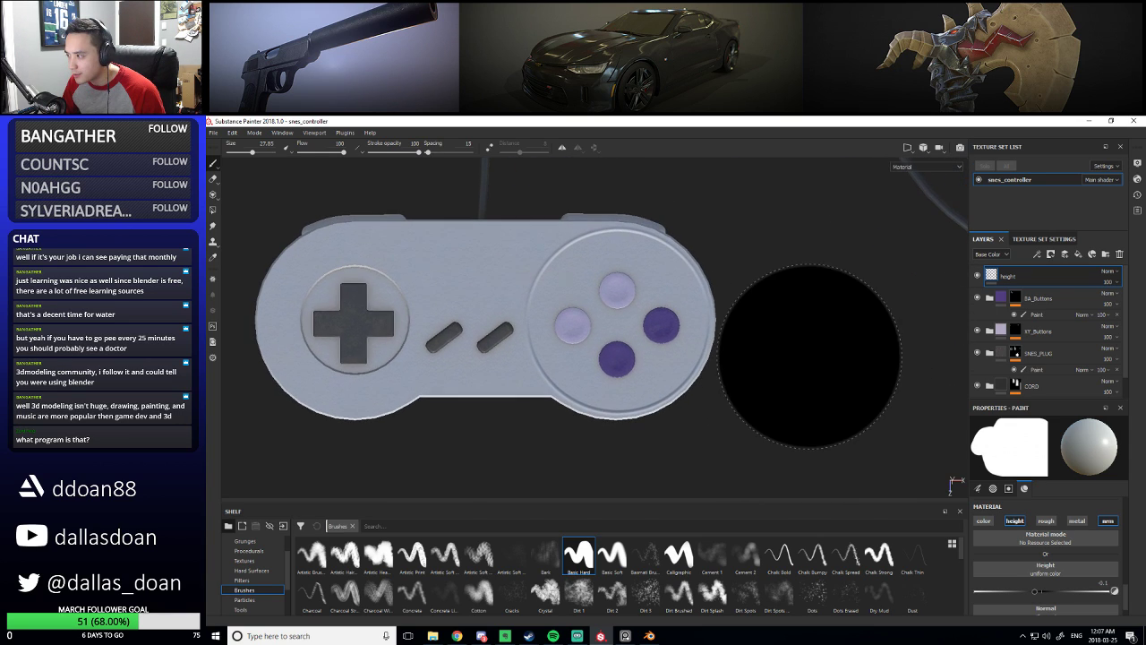
scroll(809, 358, down, 2)
mouse_move(770, 287)
alt+mouse_down()
mouse_move(806, 287)
mouse_move(828, 305)
mouse_move(788, 367)
mouse_move(803, 409)
alt+mouse_up()
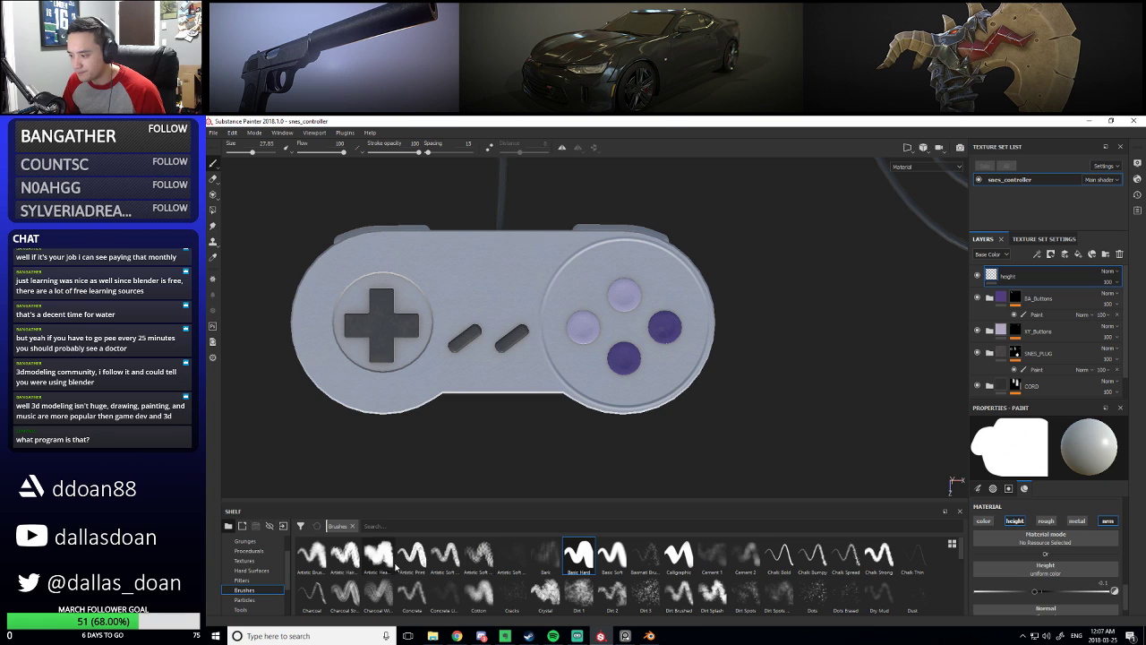
Load the smaller capsule alpha from the project resources, rotate it to the face buttons' diagonal and size it to surround one button pair
click(260, 551)
scroll(260, 554, up, 2)
click(256, 550)
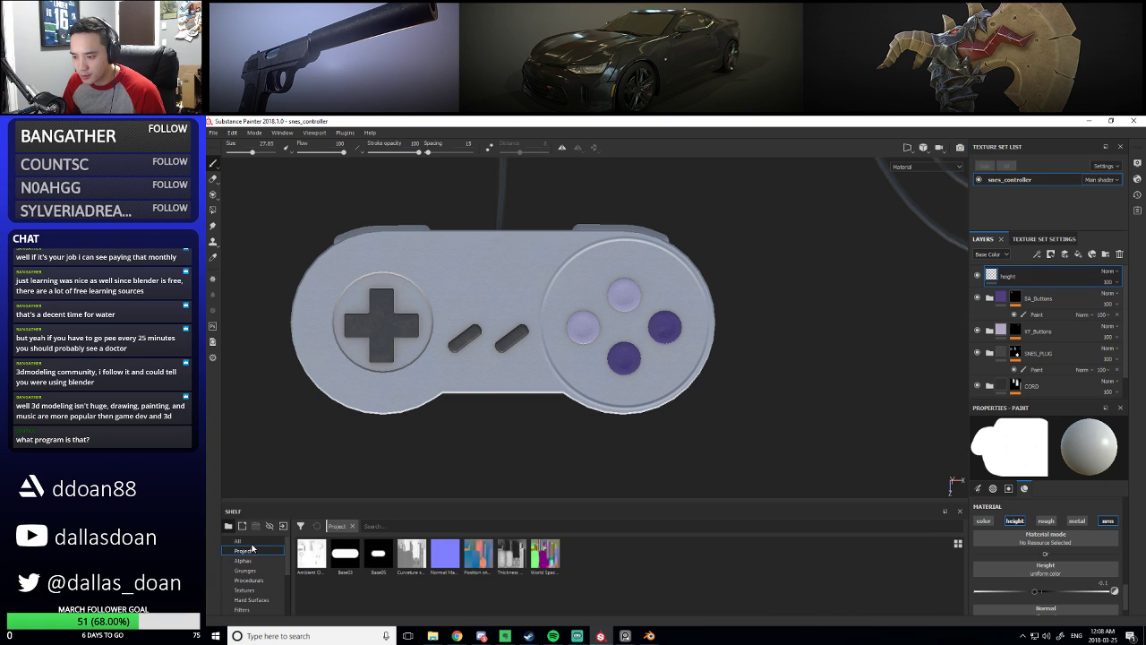
click(378, 554)
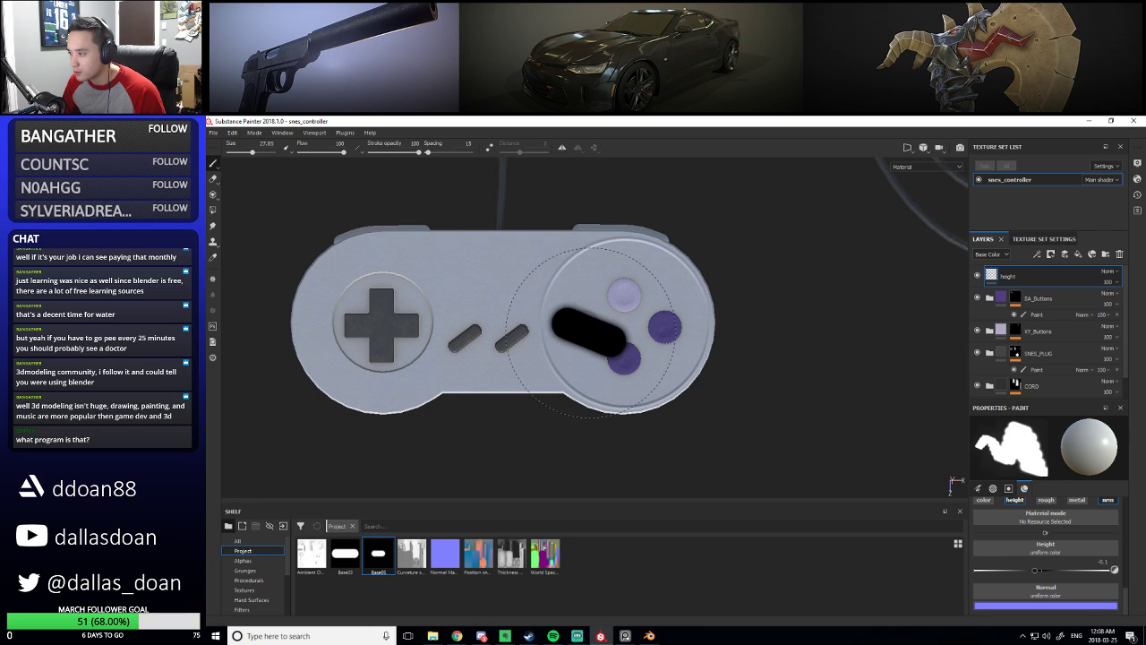
key(bracketleft)
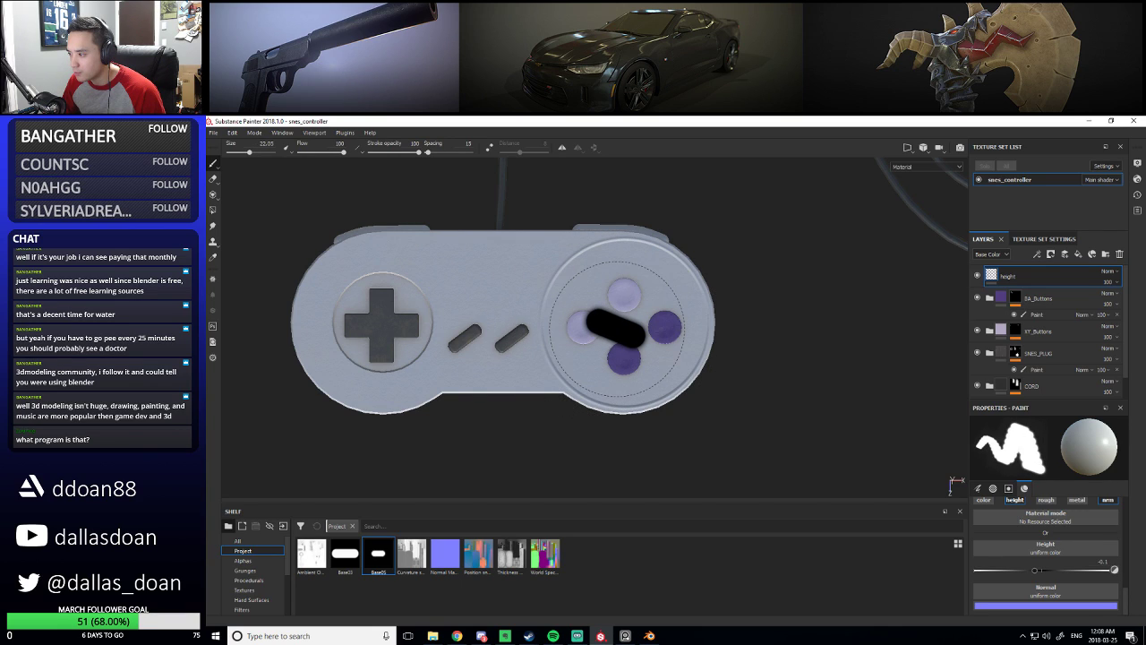
ctrl+drag(615, 334, 616, 334)
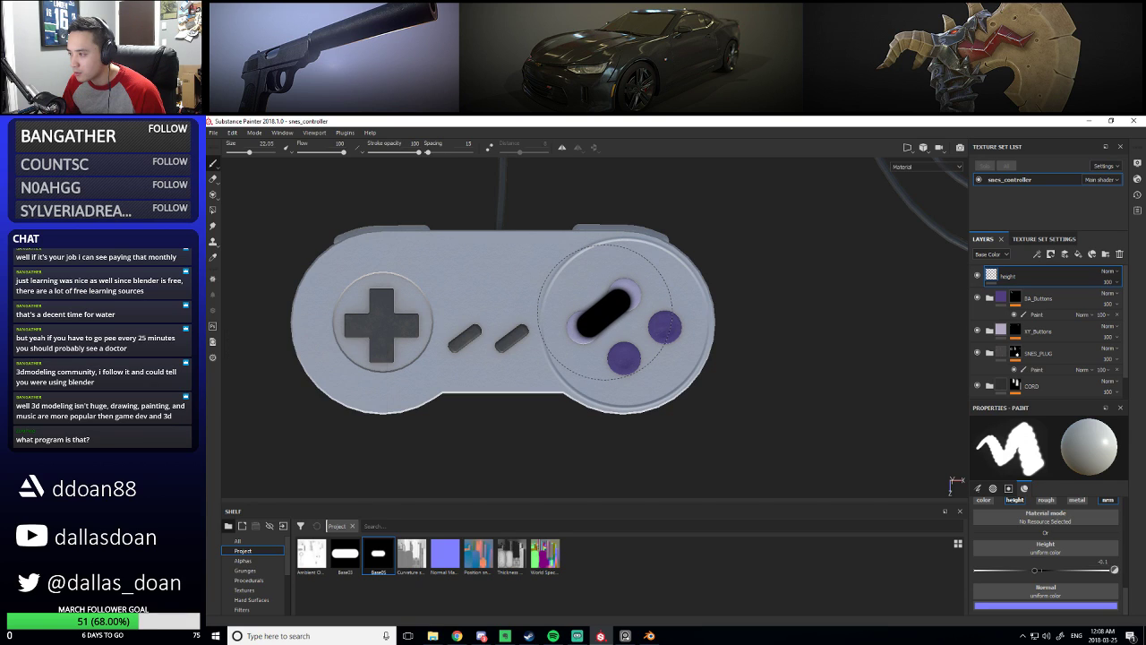
key(bracketright)
key(bracketright)
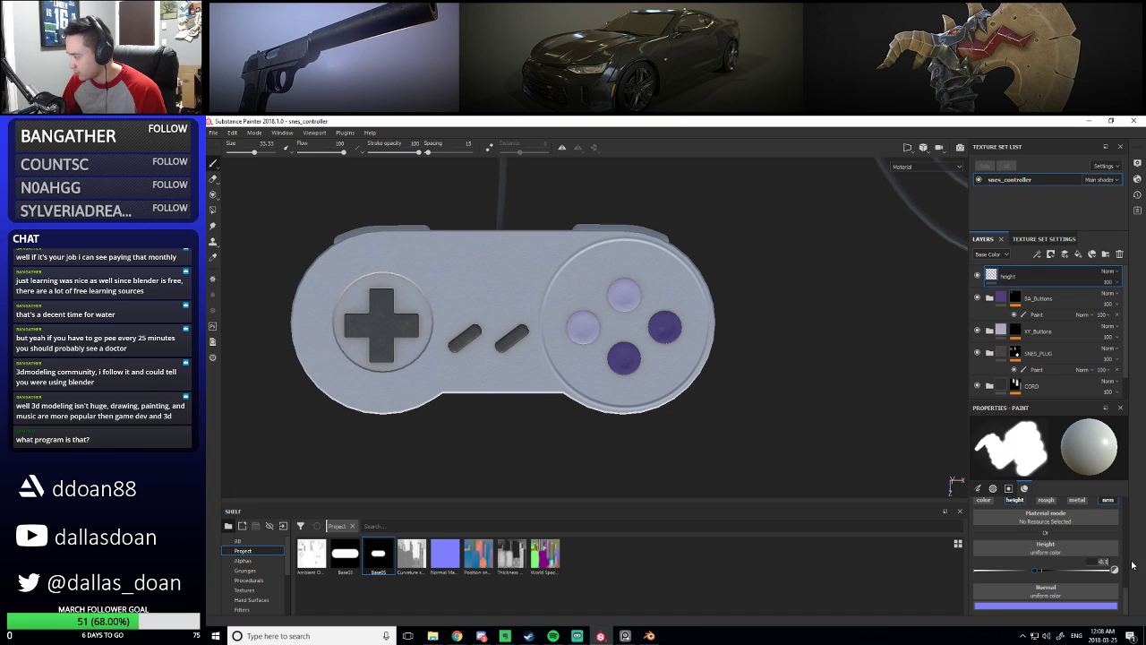
Set the brush height to 0.25 and stamp a diagonal capsule around both the light and the dark purple button pairs
text(5)
key(Return)
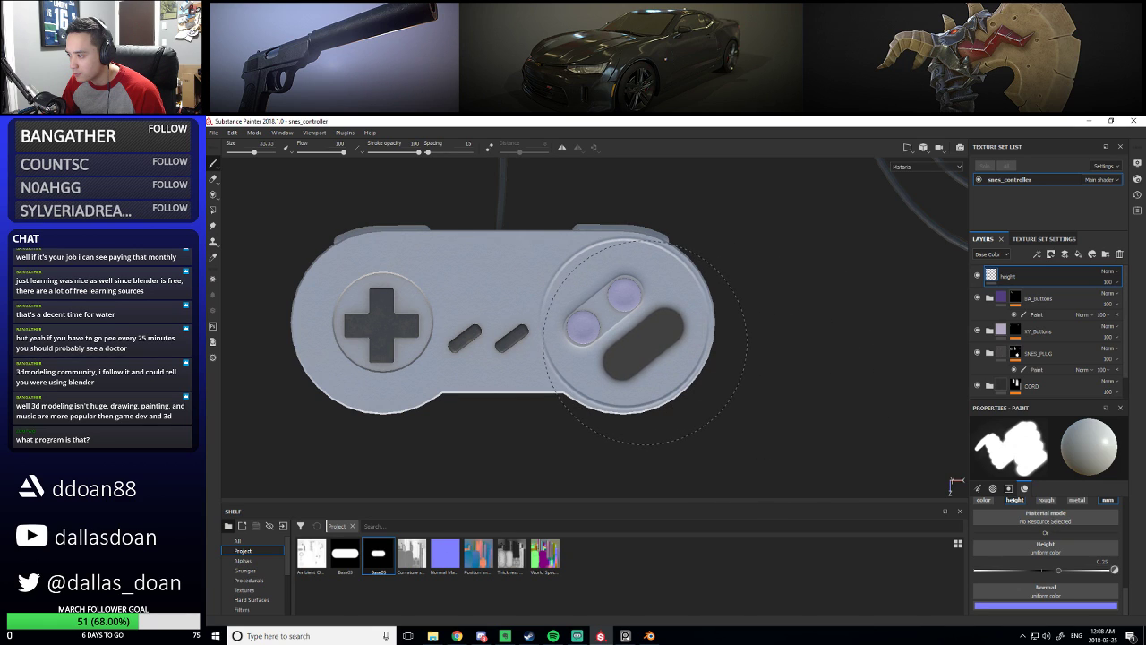
scroll(825, 383, down, 4)
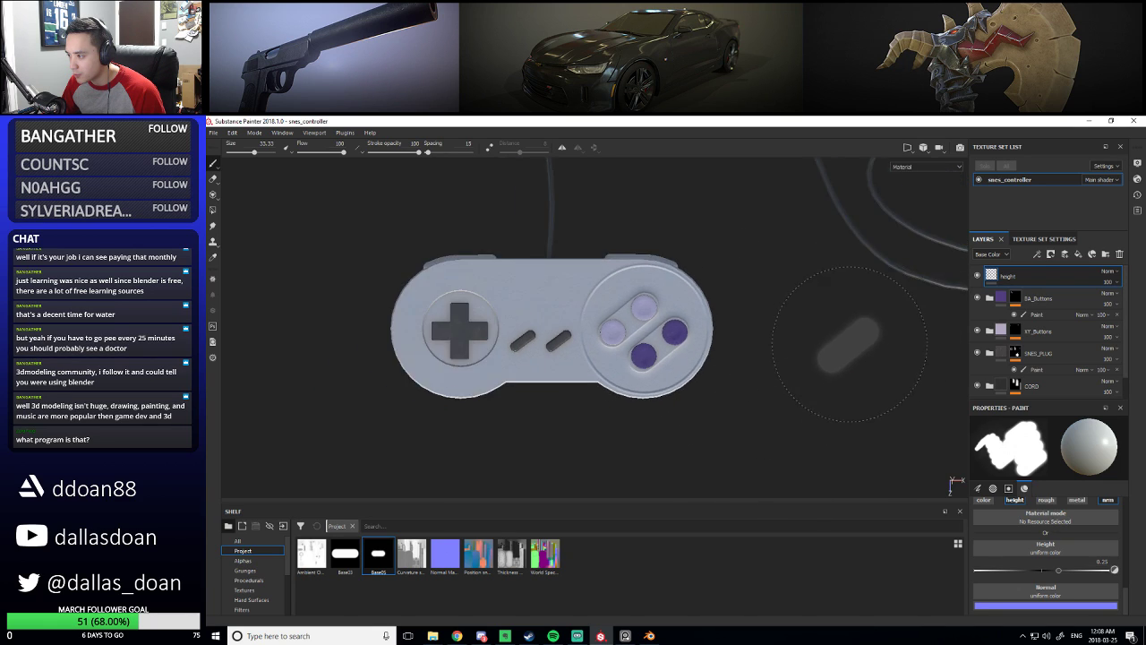
Examine the capsule height details around the face buttons from several angles and distances
alt+drag(830, 395, 803, 358)
alt+middle_drag(796, 355, 789, 384)
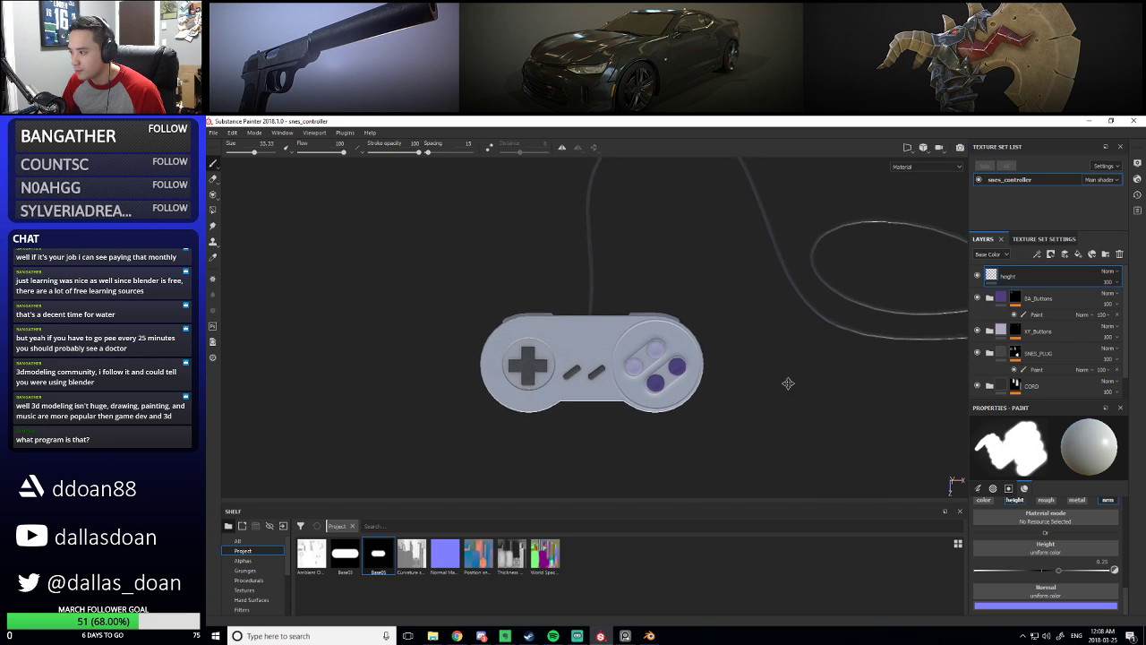
scroll(737, 404, up, 4)
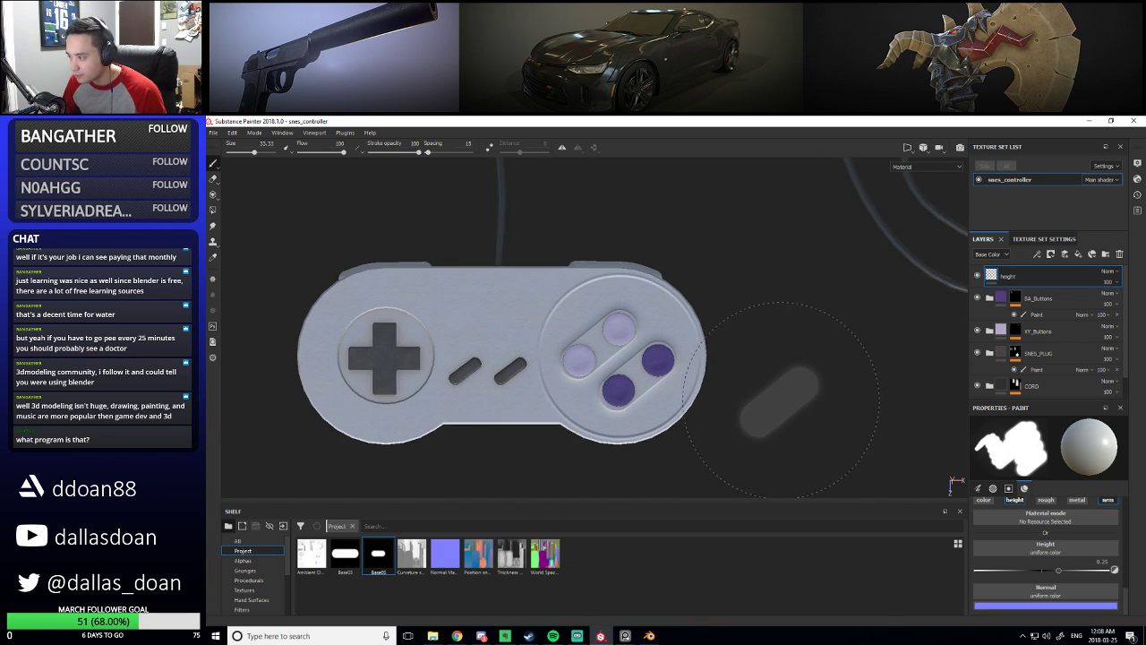
scroll(853, 377, down, 4)
alt+drag(853, 374, 888, 364)
alt+middle_drag(837, 327, 830, 377)
scroll(824, 373, up, 3)
scroll(829, 377, down, 3)
alt+drag(831, 377, 819, 341)
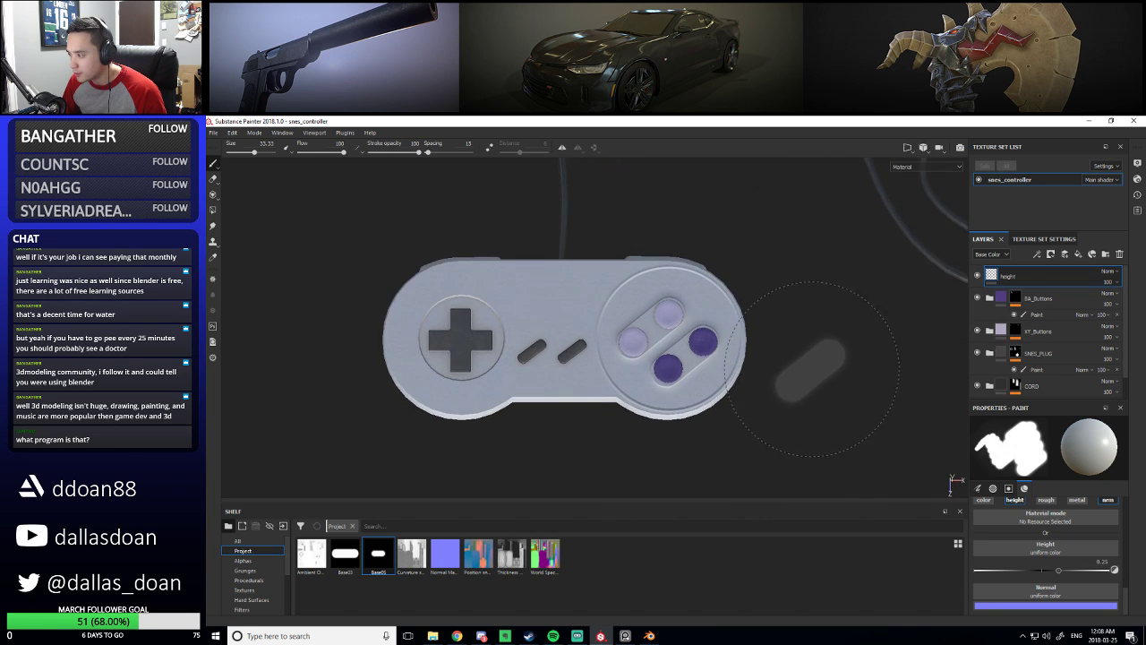
scroll(819, 340, up, 2)
scroll(822, 332, down, 3)
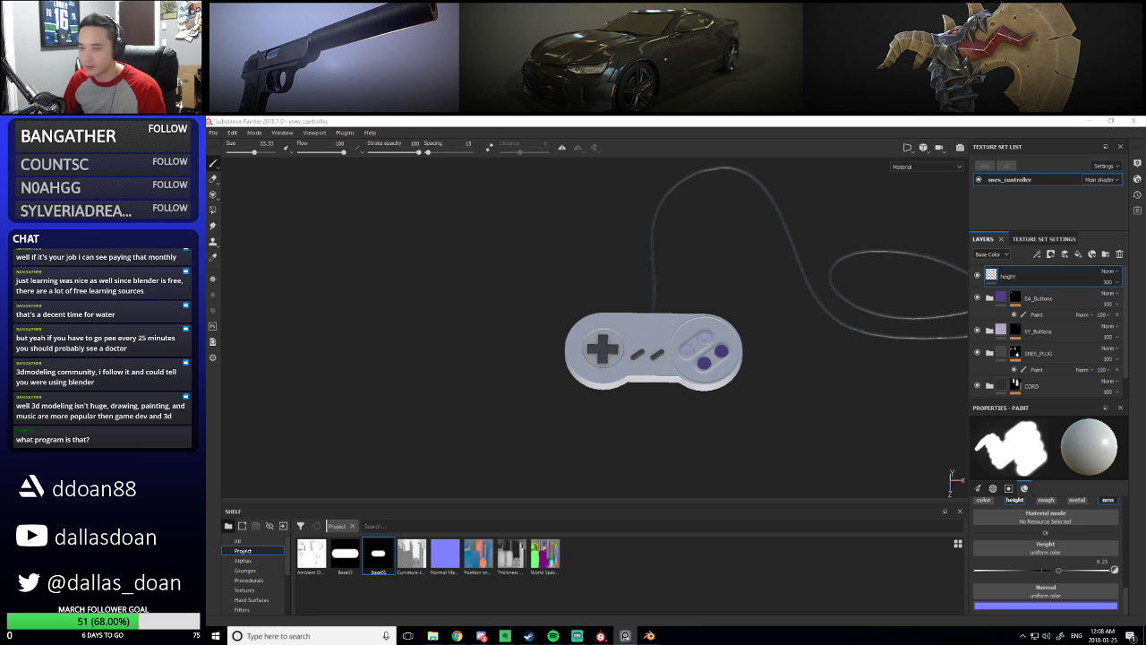
scroll(579, 300, up, 5)
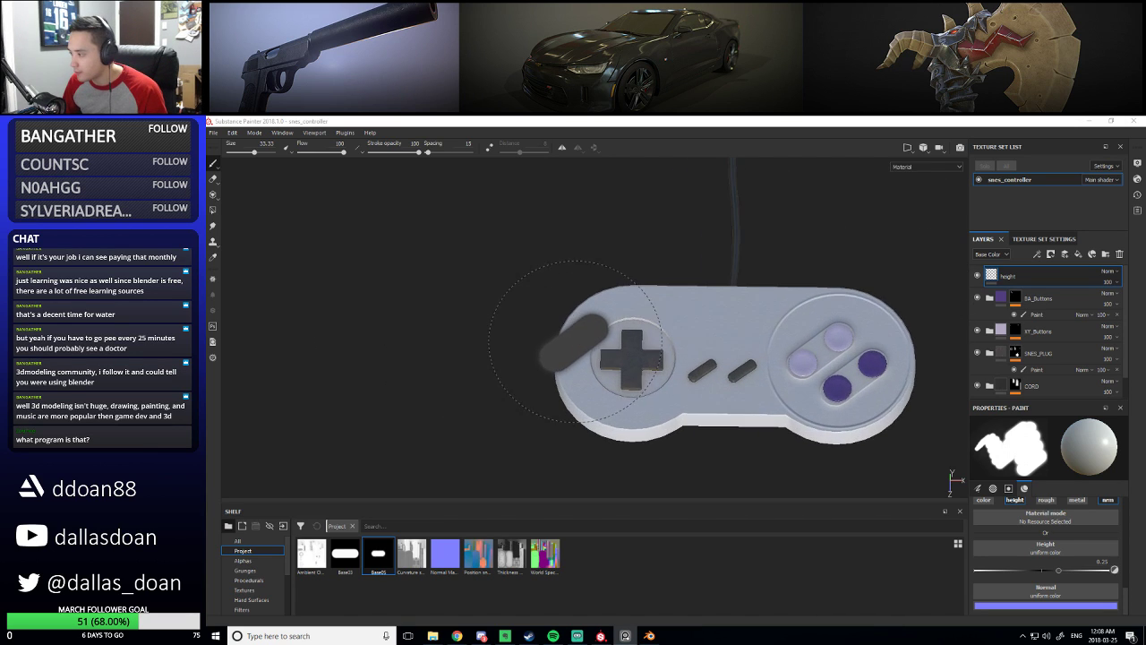
mouse_move(580, 300)
alt+mouse_down()
mouse_move(661, 224)
mouse_move(680, 259)
mouse_move(840, 287)
alt+mouse_up()
scroll(839, 286, up, 3)
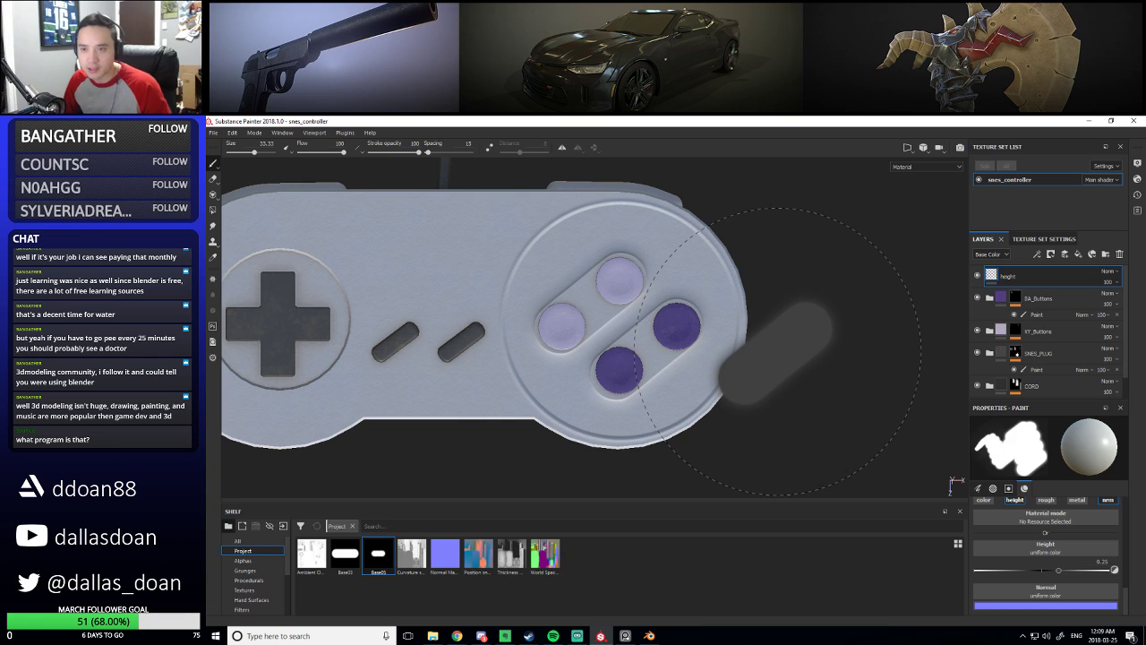
scroll(770, 372, down, 3)
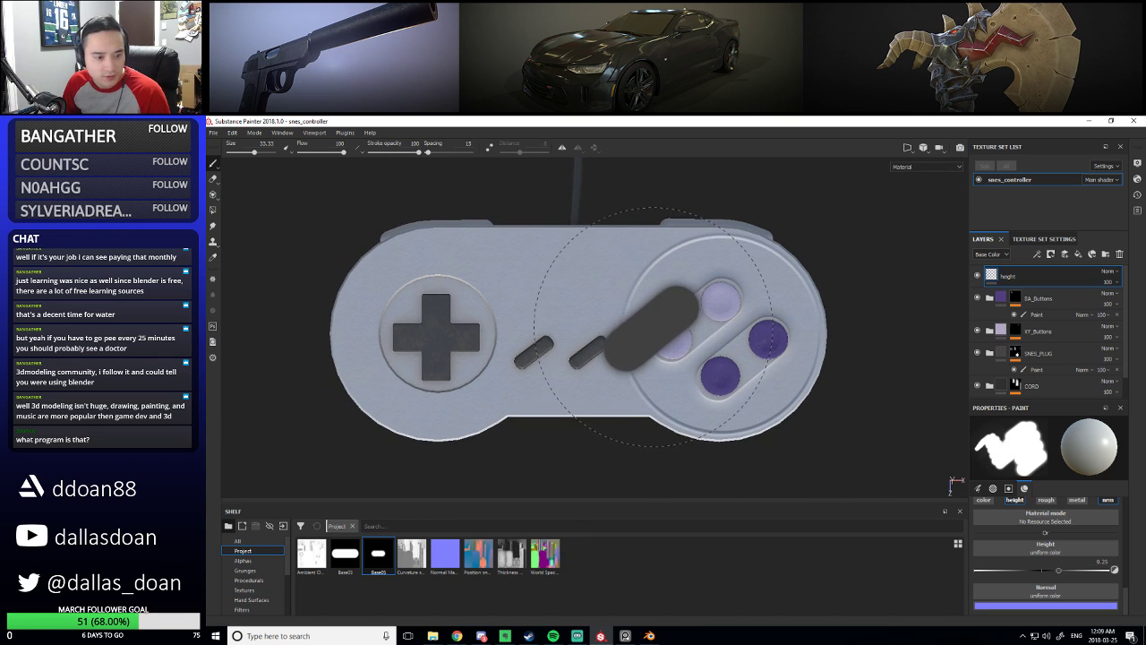
alt+drag(672, 341, 704, 358)
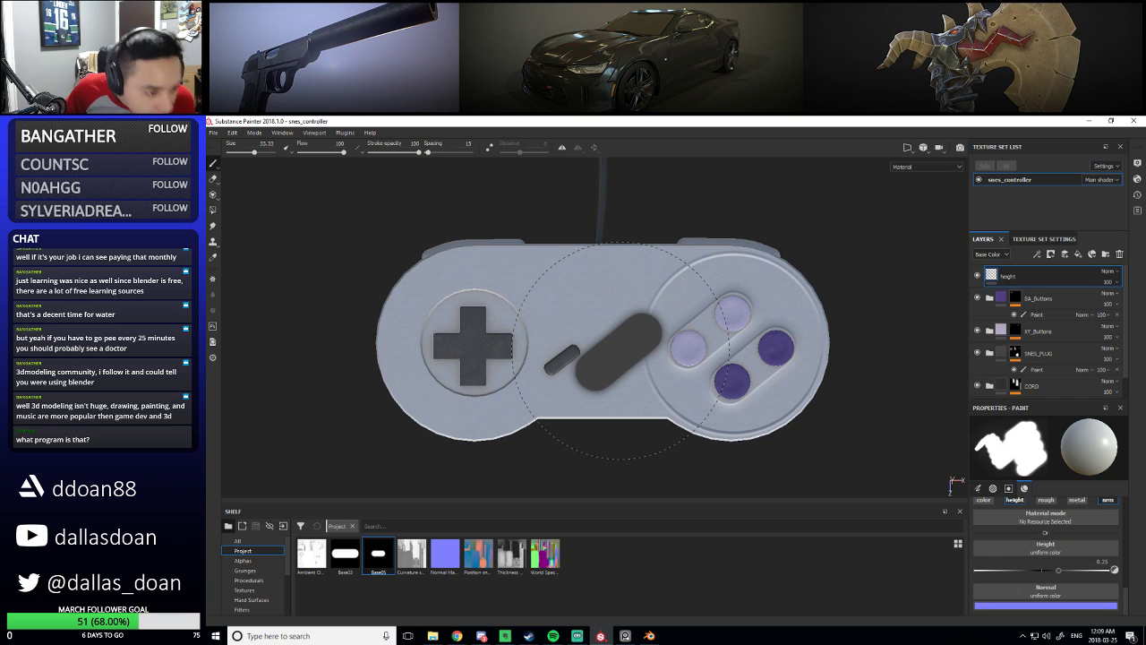
Load the Arrow Simple alpha into the brush and reduce the brush size to 22.97
click(238, 541)
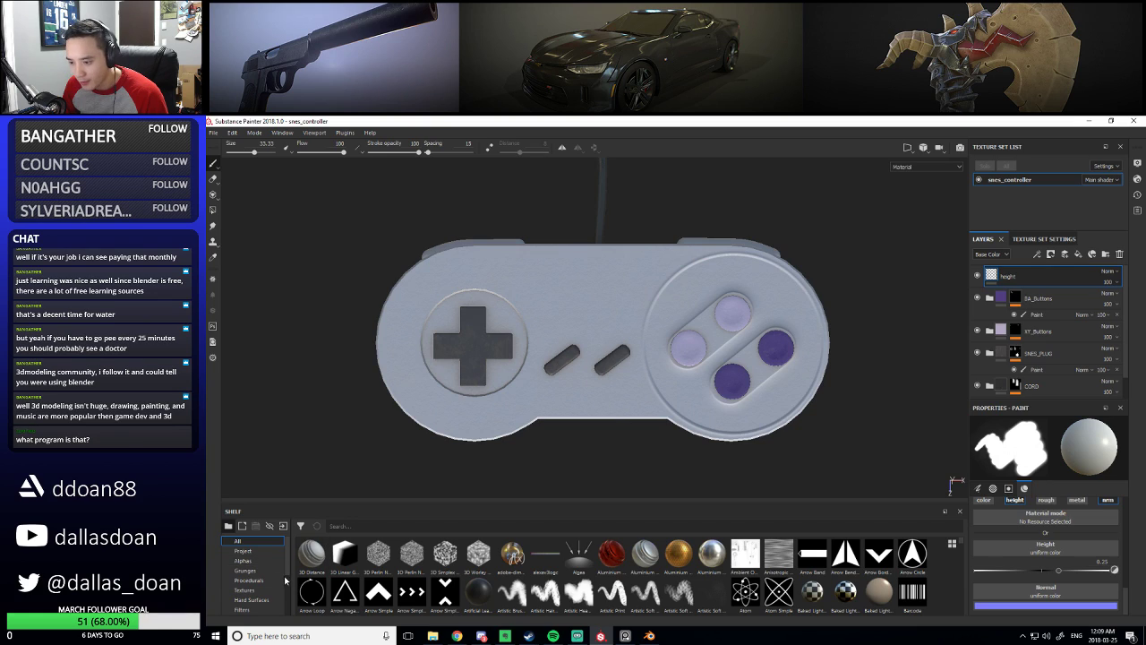
click(242, 559)
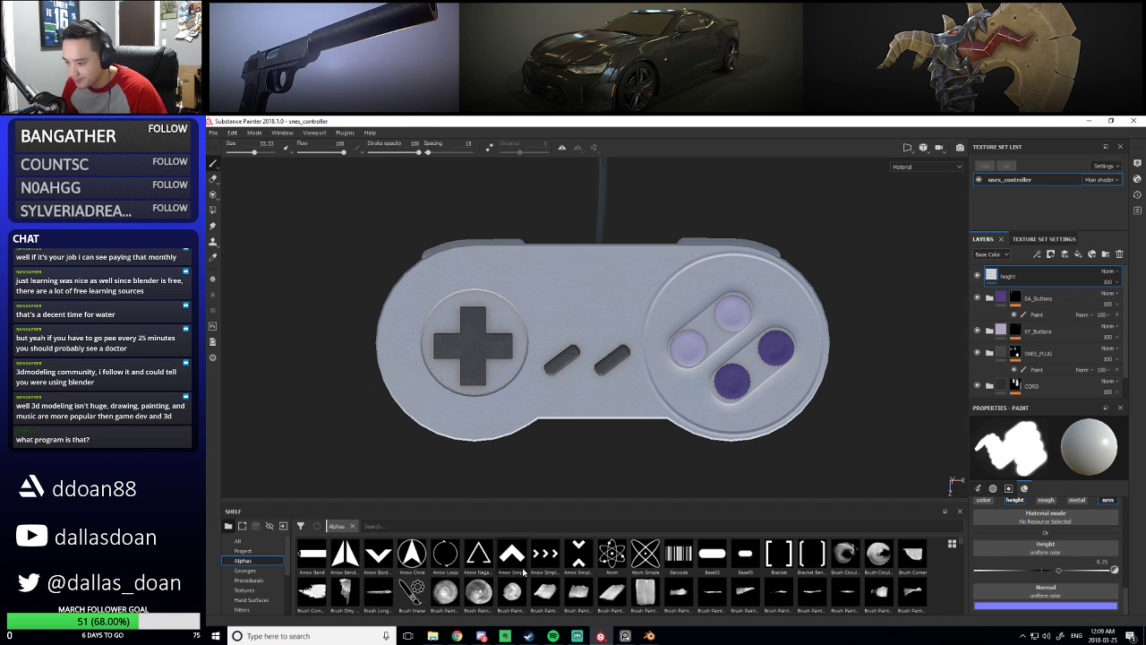
scroll(525, 559, down, 3)
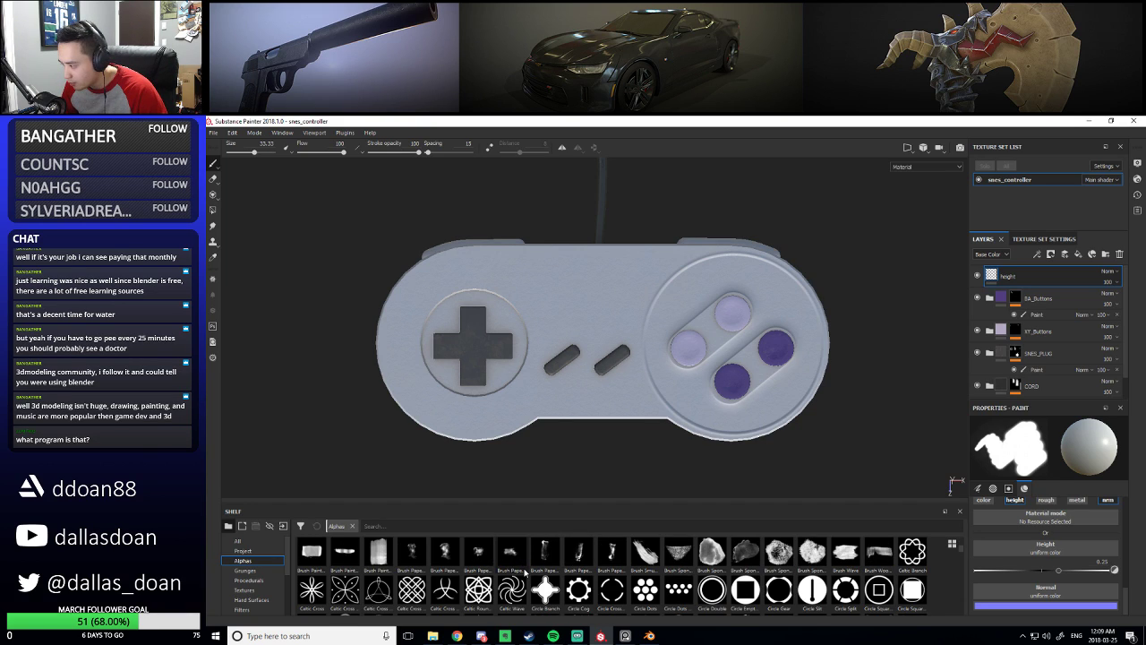
scroll(525, 574, up, 3)
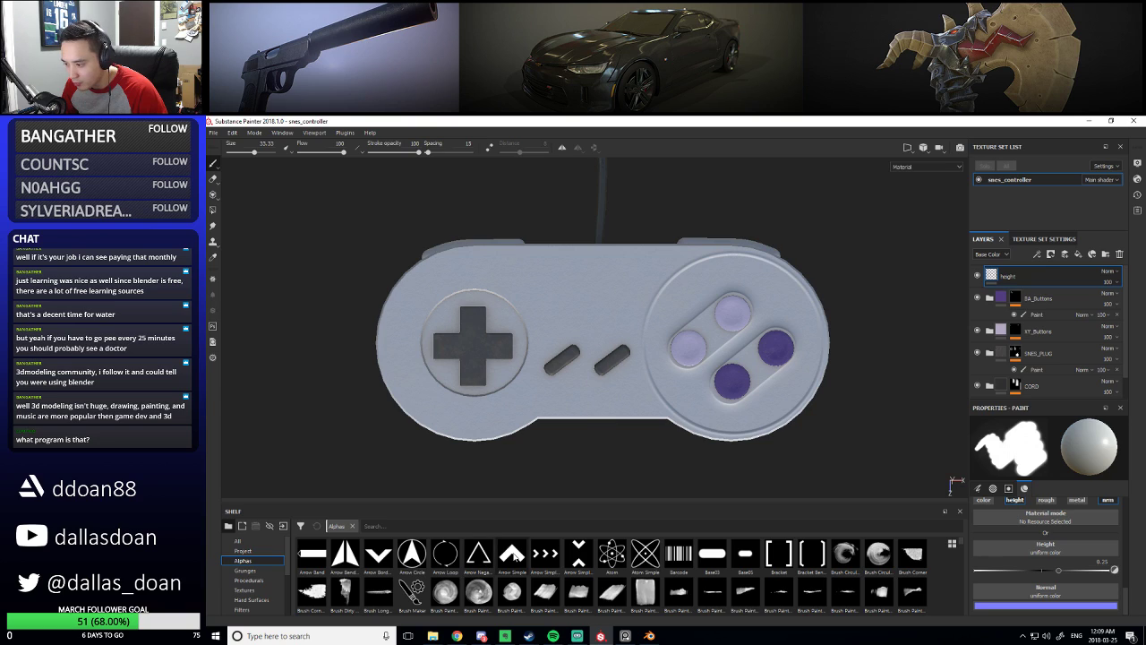
mouse_move(515, 561)
mouse_down()
mouse_move(573, 473)
mouse_move(555, 421)
mouse_up()
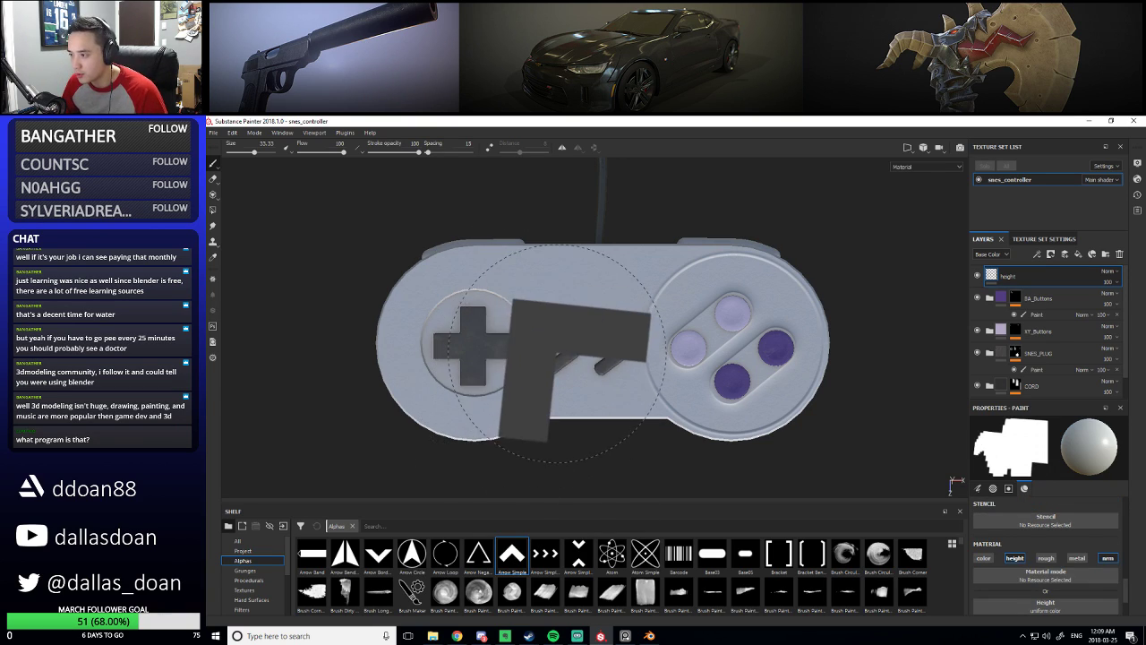
ctrl+right_drag(582, 348, 557, 348)
ctrl+drag(599, 330, 553, 322)
click(560, 323)
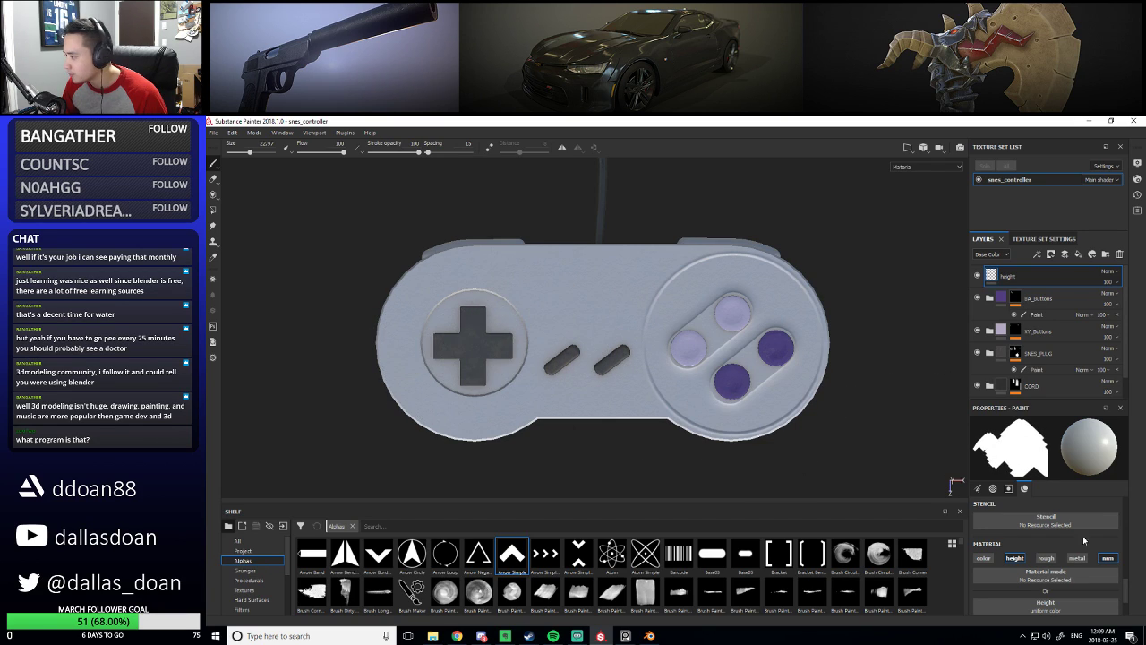
Set the brush angle to 0 and shrink the arrow brush to roughly the width of a D-pad arm
scroll(1082, 546, up, 5)
scroll(1084, 557, down, 3)
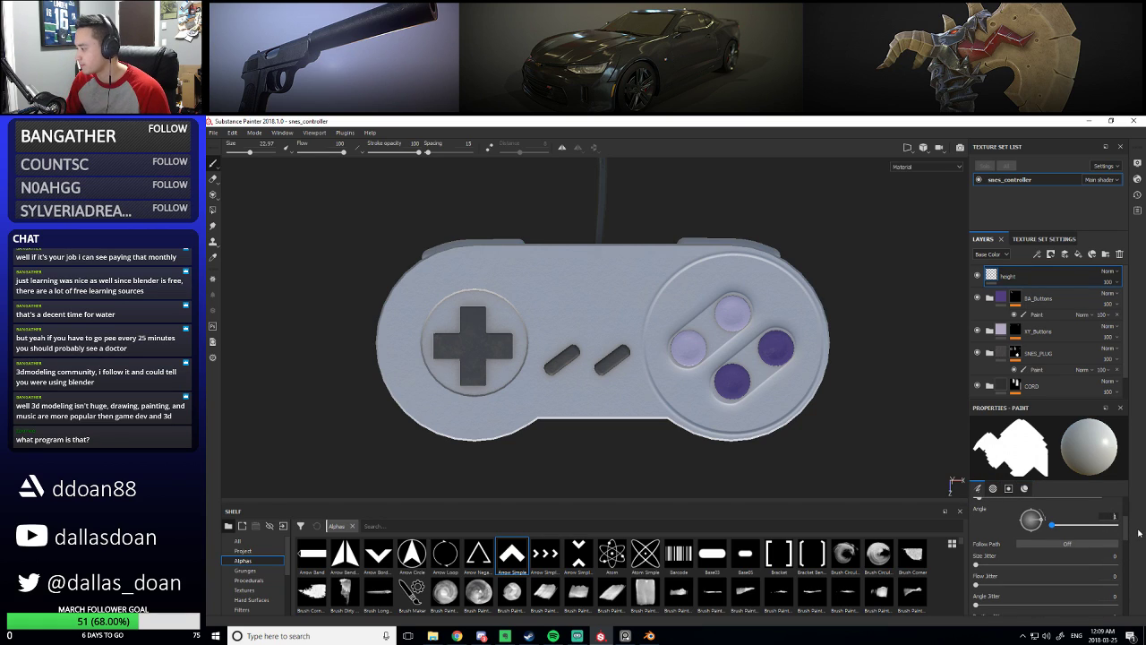
ctrl+right_drag(476, 323, 450, 322)
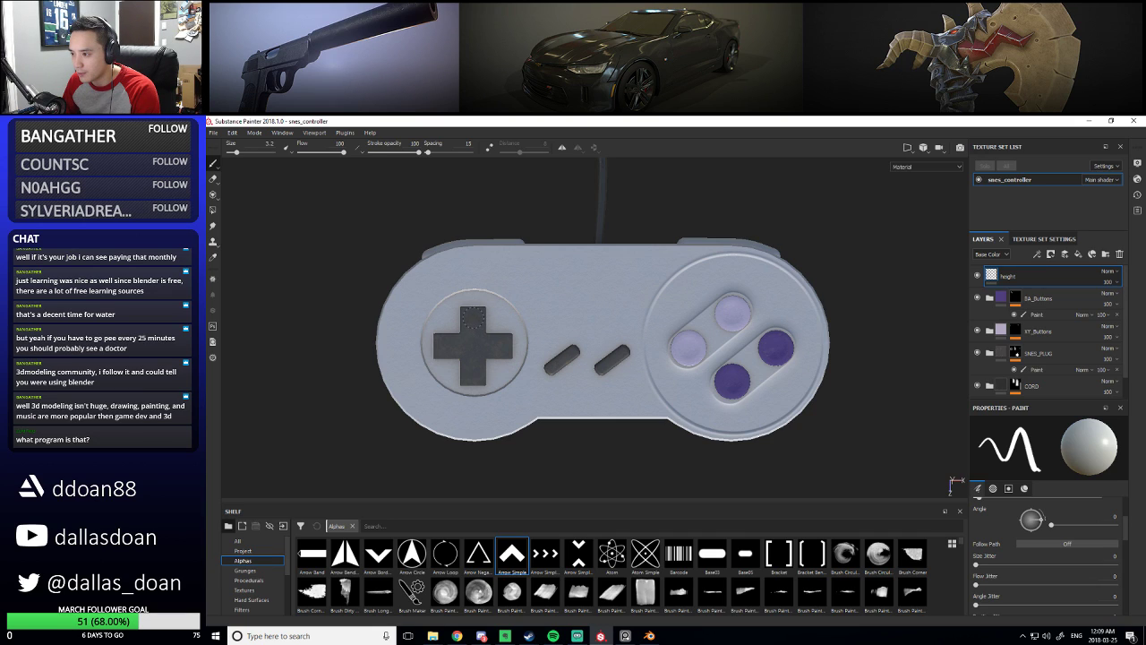
Stamp an upward arrow on the D-pad's upper arm with a brush size of 2.52 and a height of -0.25
ctrl+right_drag(473, 318, 471, 318)
scroll(475, 325, up, 5)
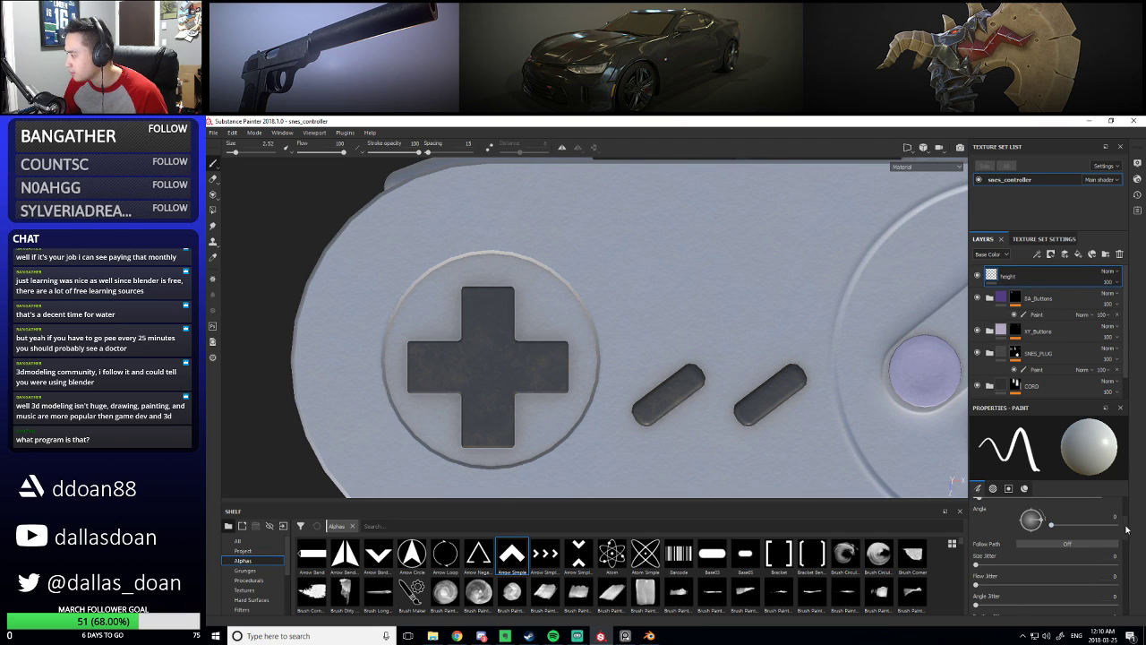
drag(1126, 530, 1129, 599)
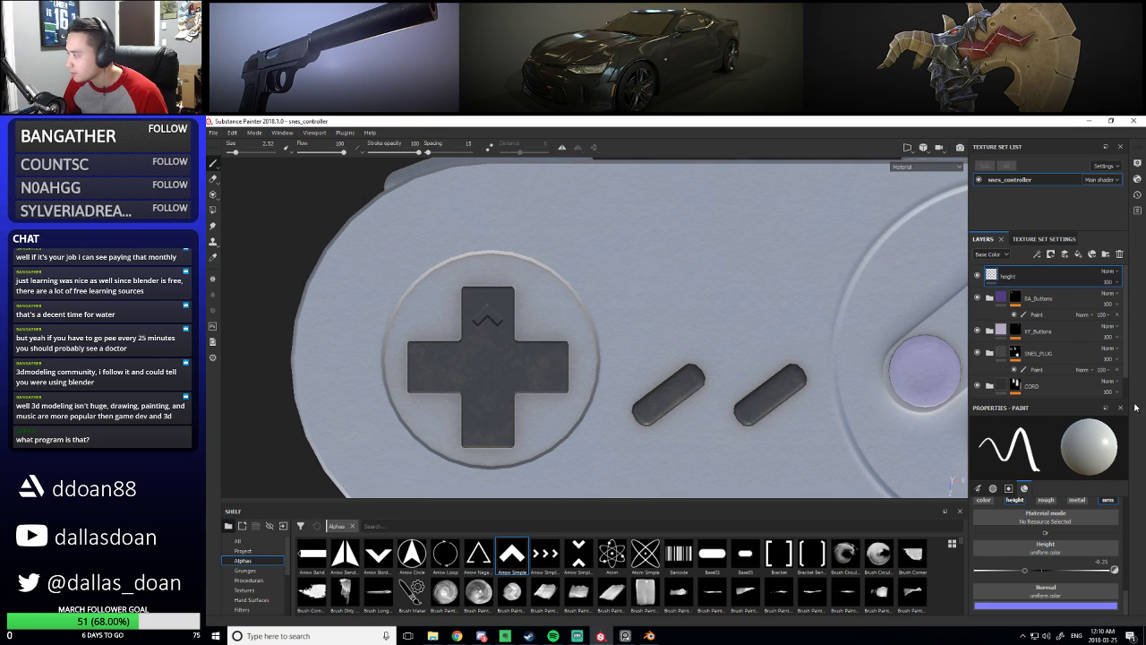
Stamp arrows on the D-pad's right arm at a brush angle of 90 and on its lower arm at 180
scroll(1076, 557, up, 5)
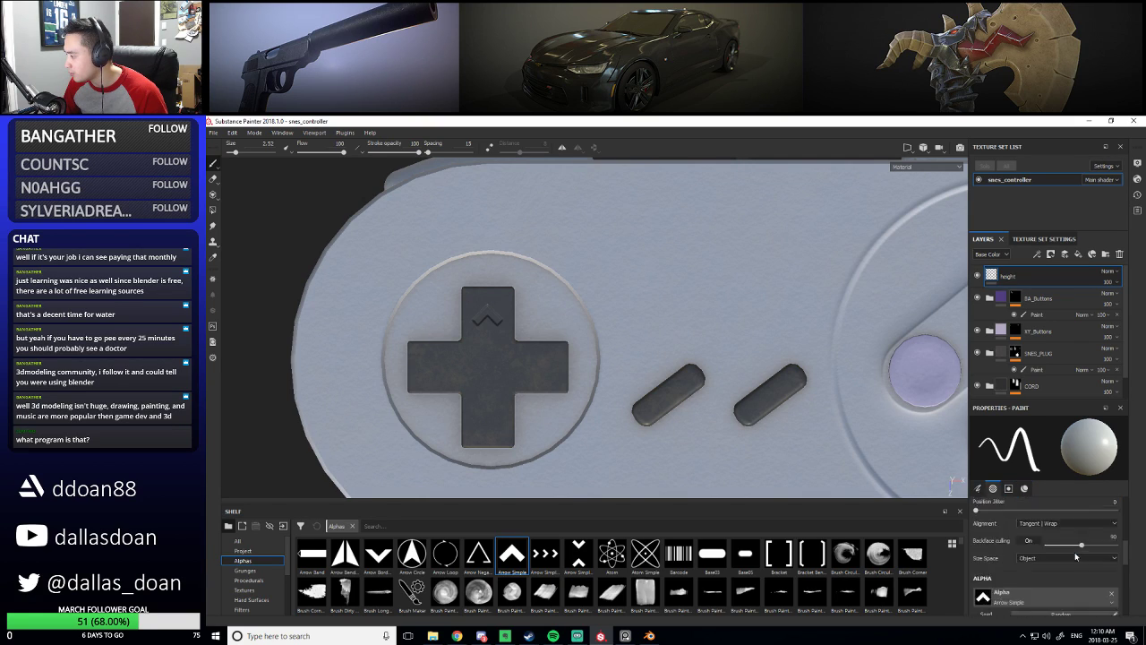
scroll(1075, 557, up, 3)
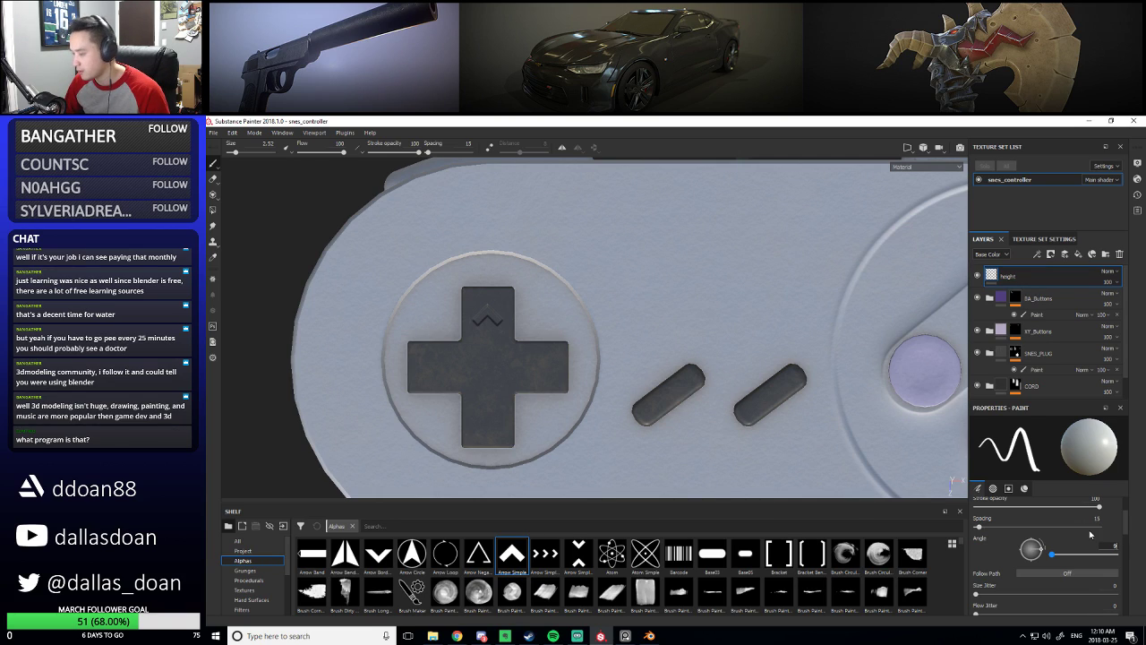
drag(1090, 535, 1066, 535)
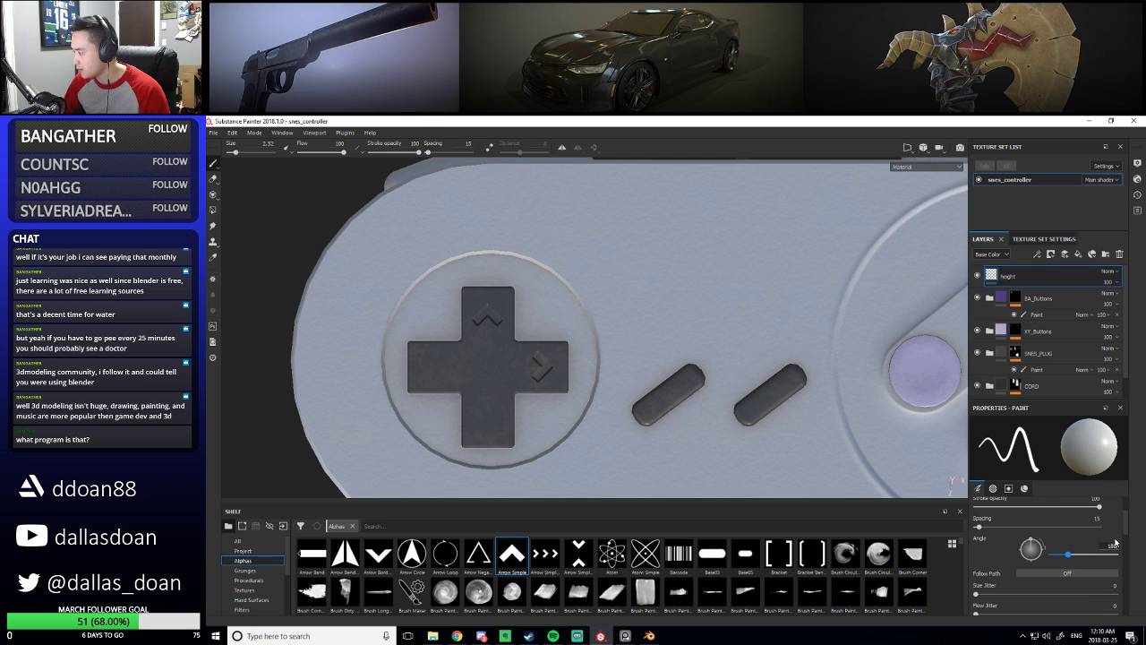
key(Return)
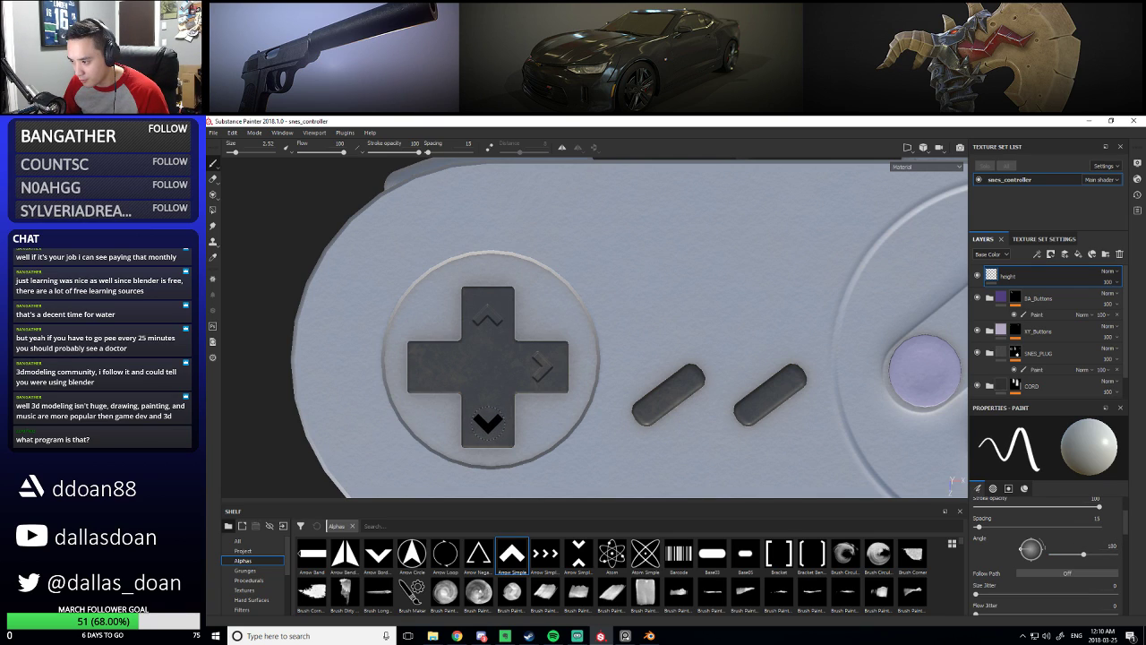
click(489, 423)
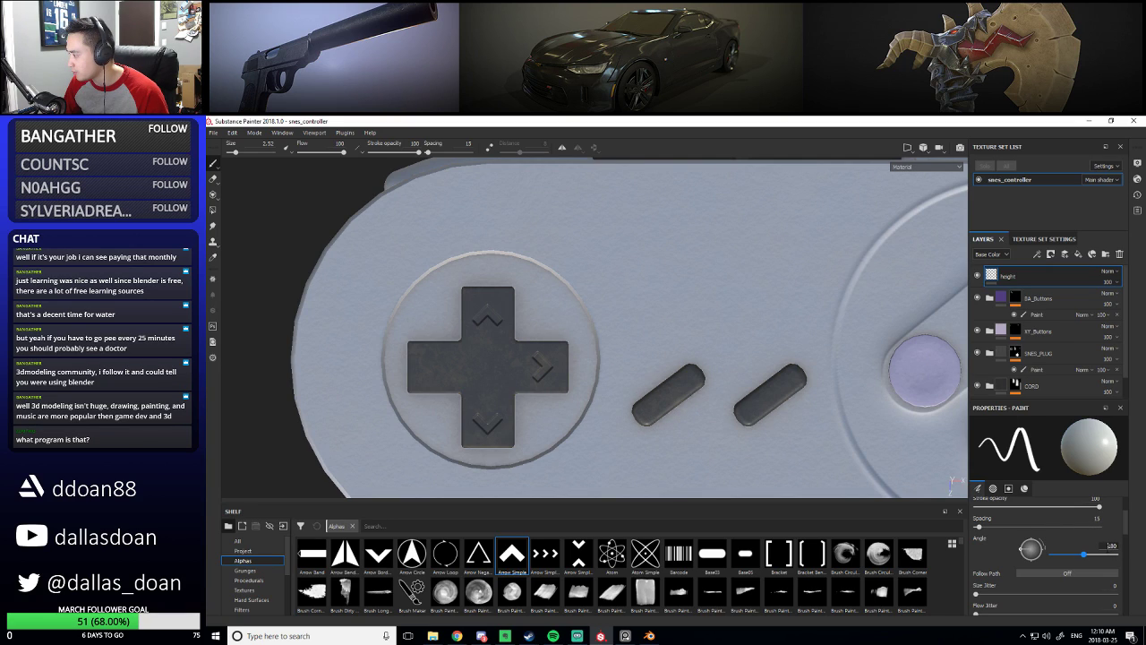
Stamp an arrow on the D-pad's left arm at a brush angle of 270
text(270)
key(Return)
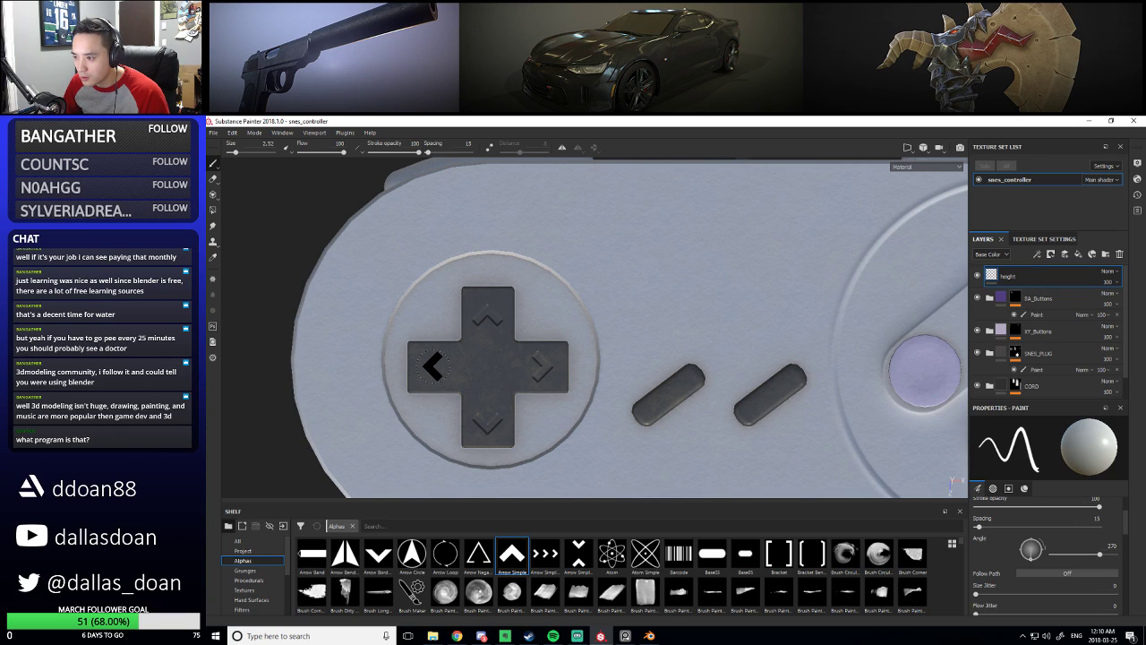
click(432, 366)
scroll(600, 387, down, 3)
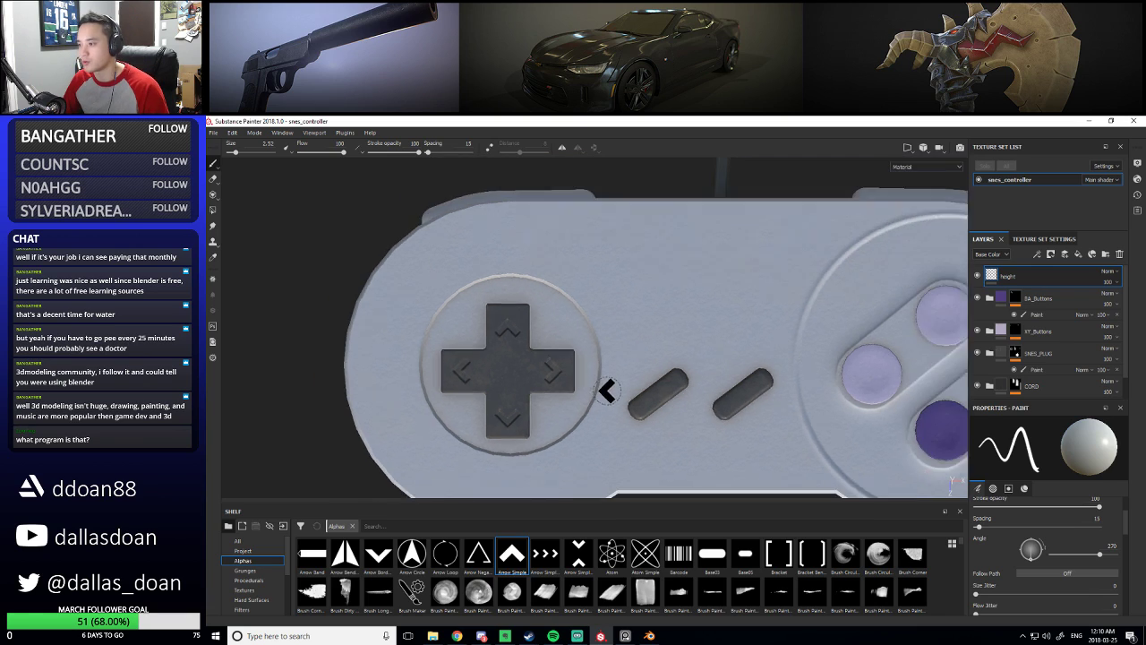
scroll(641, 385, up, 2)
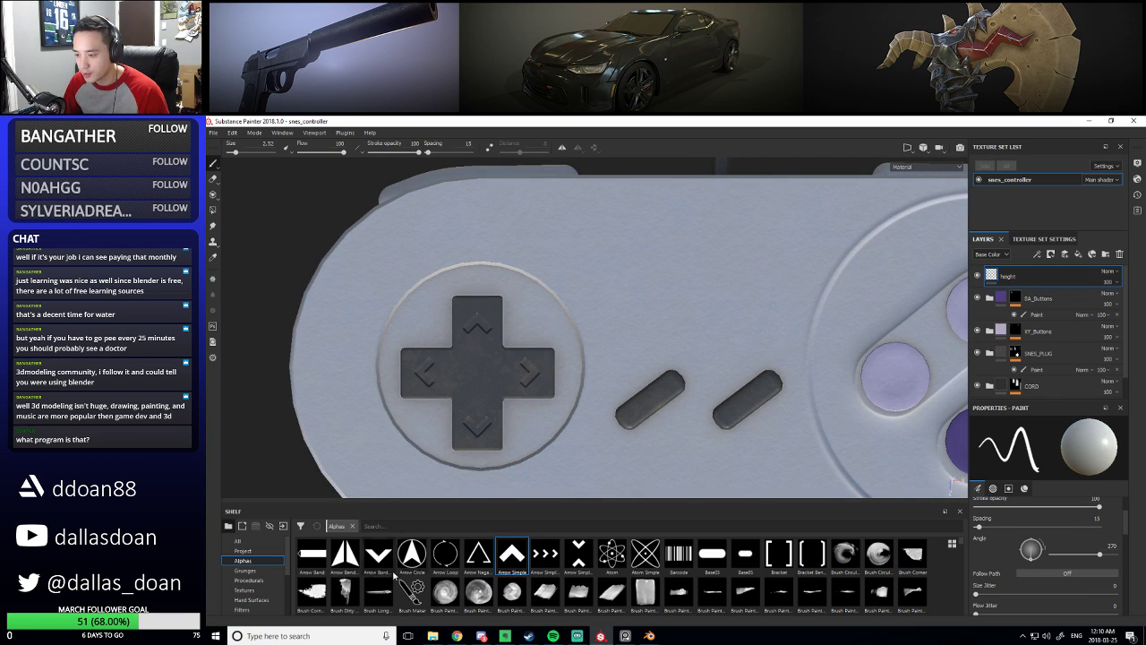
Load the Basic Hard brush and reduce its size to 0.93
click(242, 551)
click(245, 571)
click(243, 590)
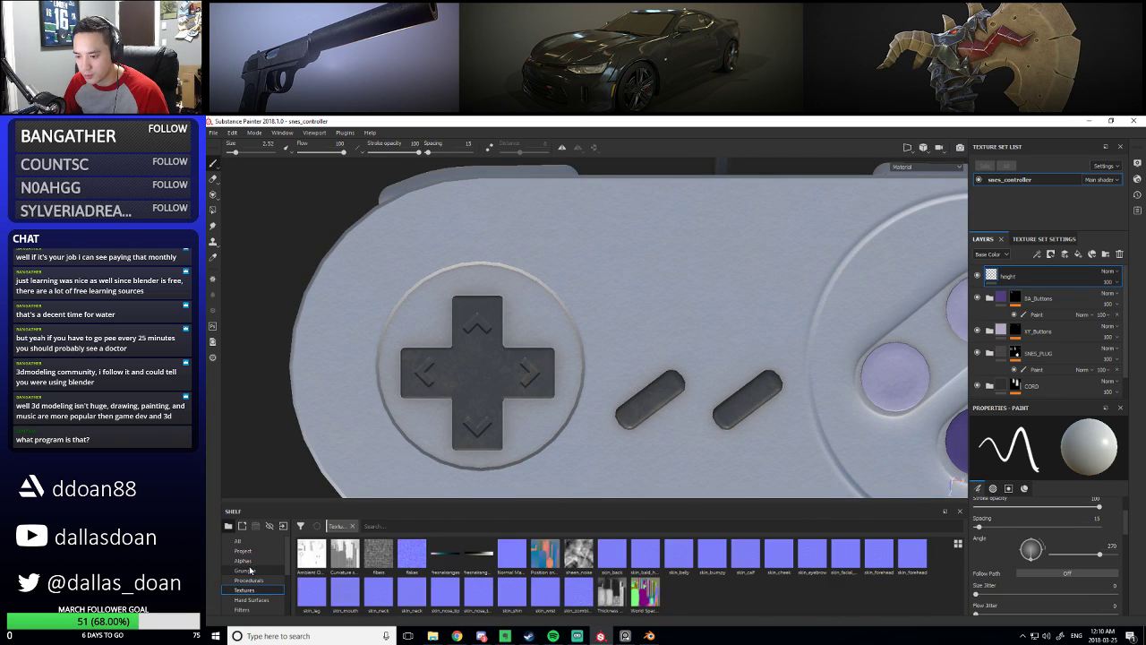
scroll(246, 558, down, 3)
click(243, 561)
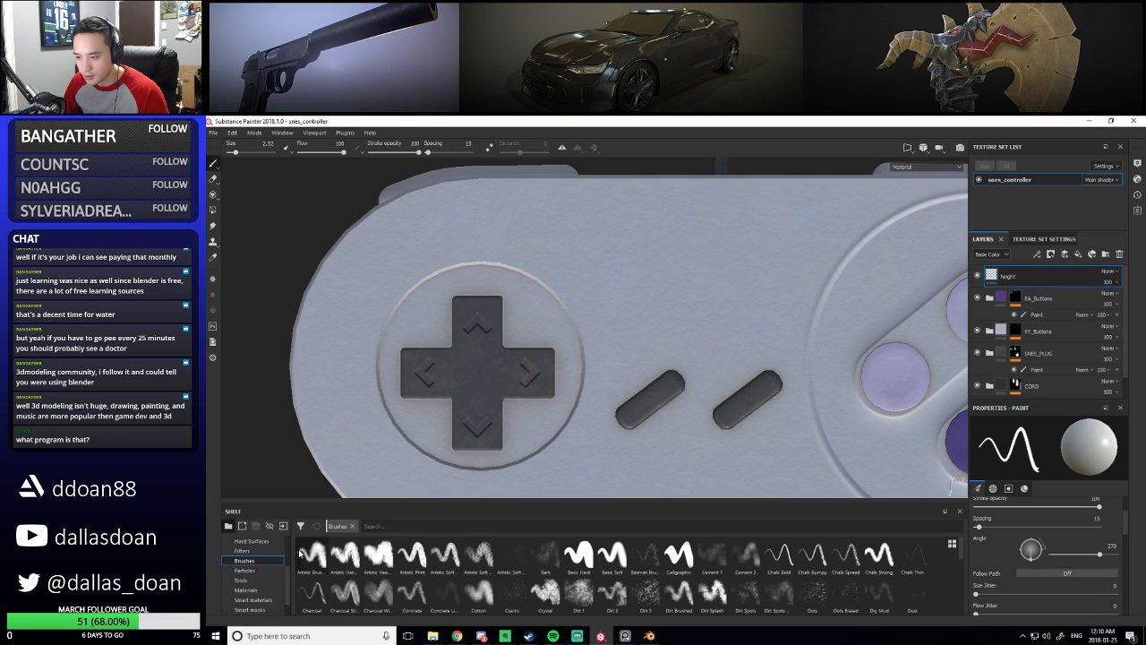
click(578, 555)
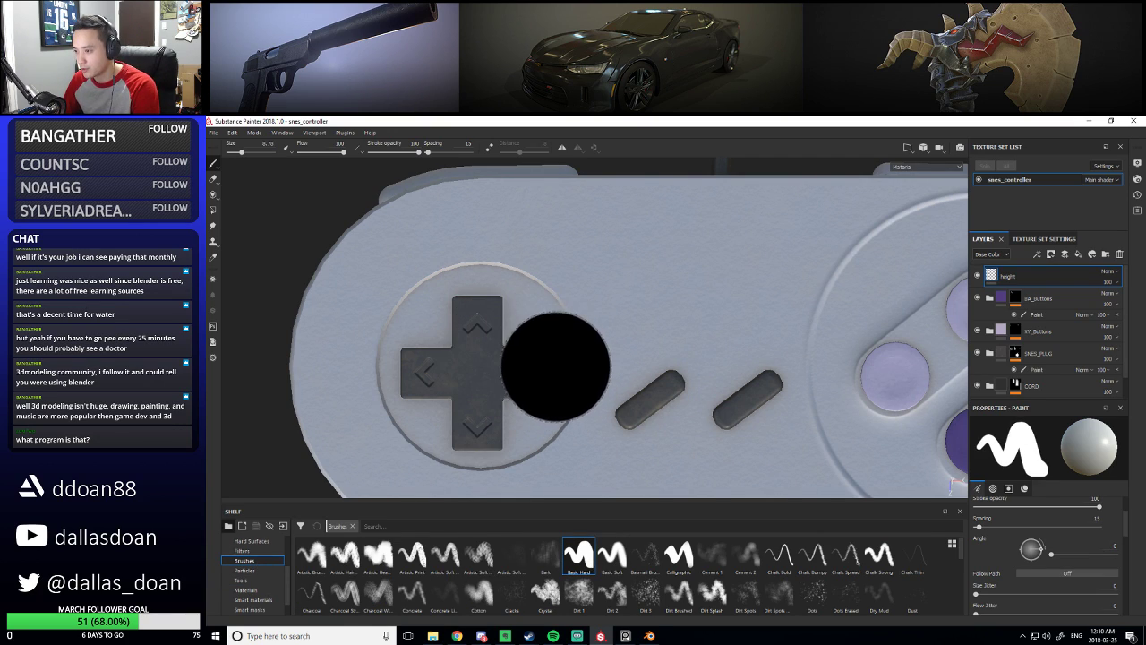
key(bracketleft)
key(bracketleft)
key(bracketleft)
scroll(479, 331, up, 4)
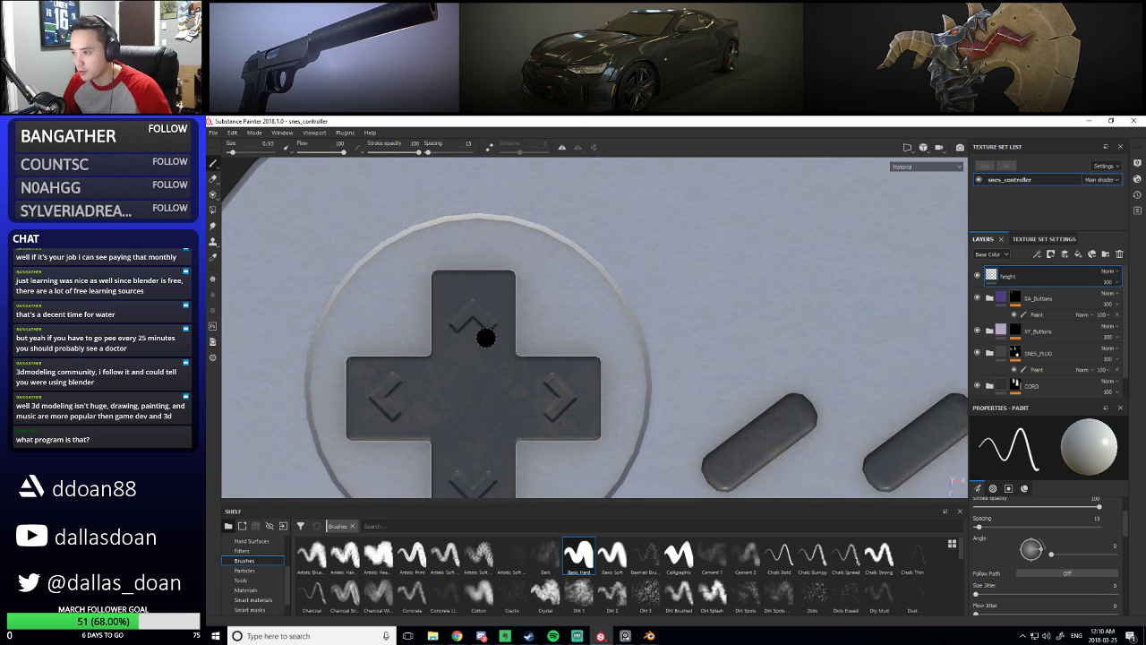
scroll(481, 331, up, 2)
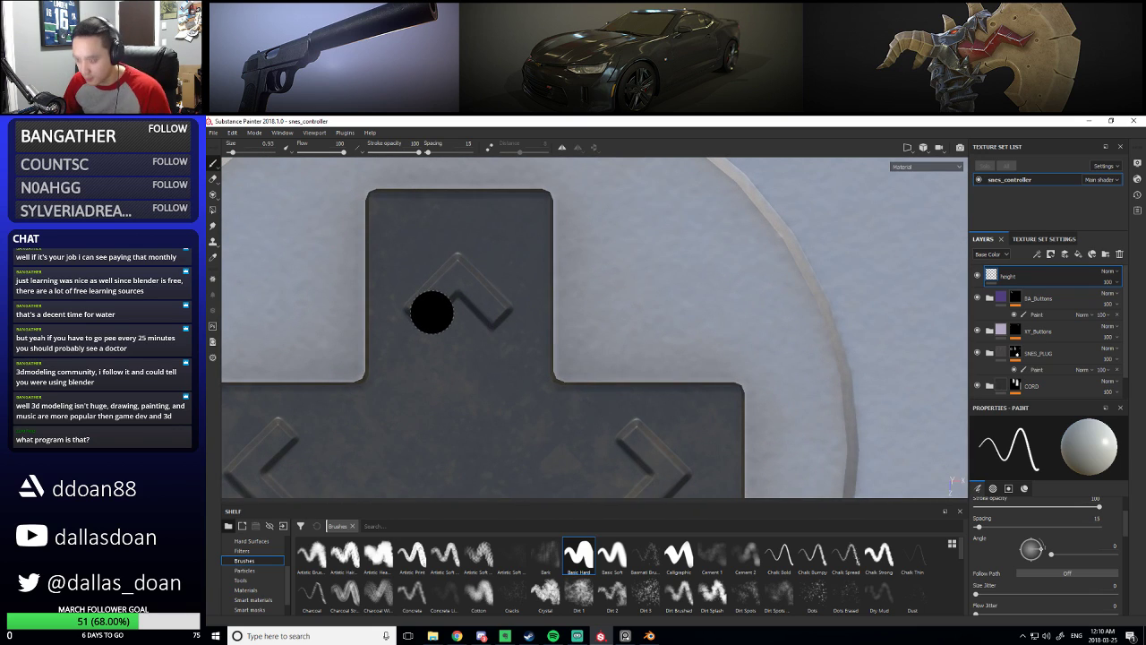
Shrink the brush to 0.13 and paint a straight line closing the base of the arrow on the D-pad's upper arm
key(bracketleft)
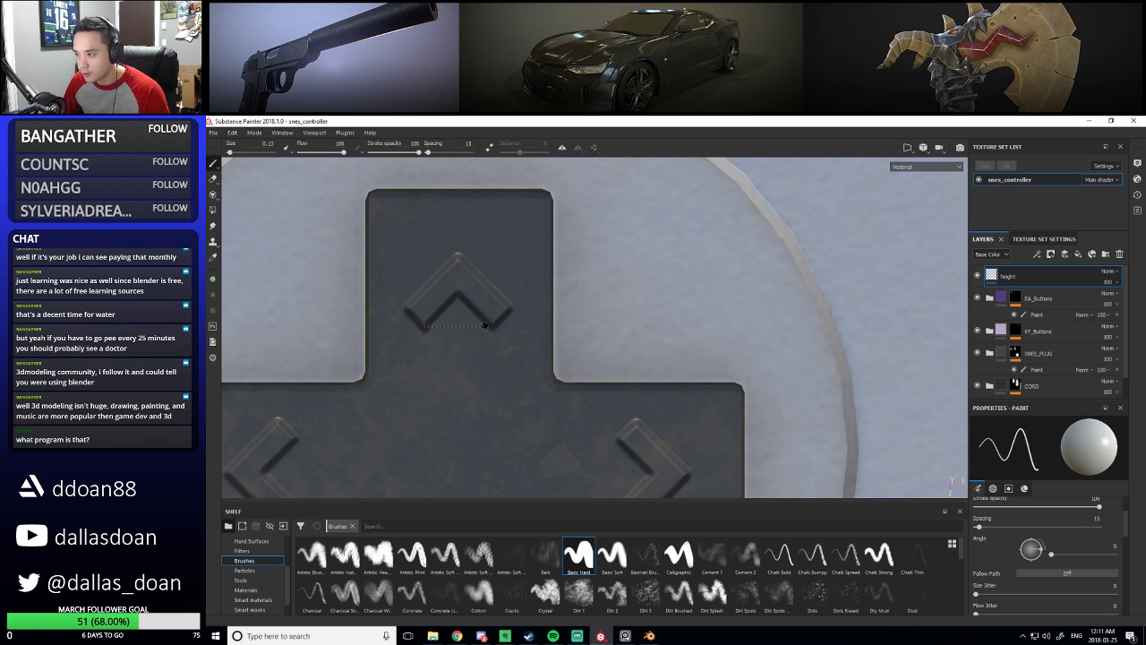
shift+click(490, 326)
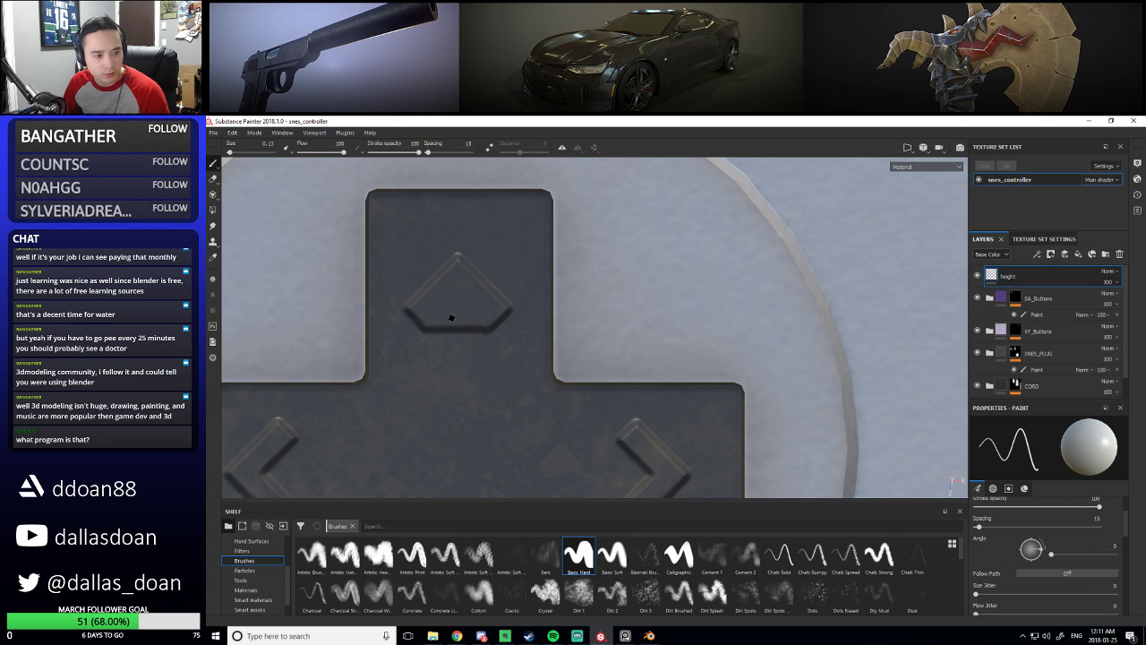
scroll(457, 321, down, 1)
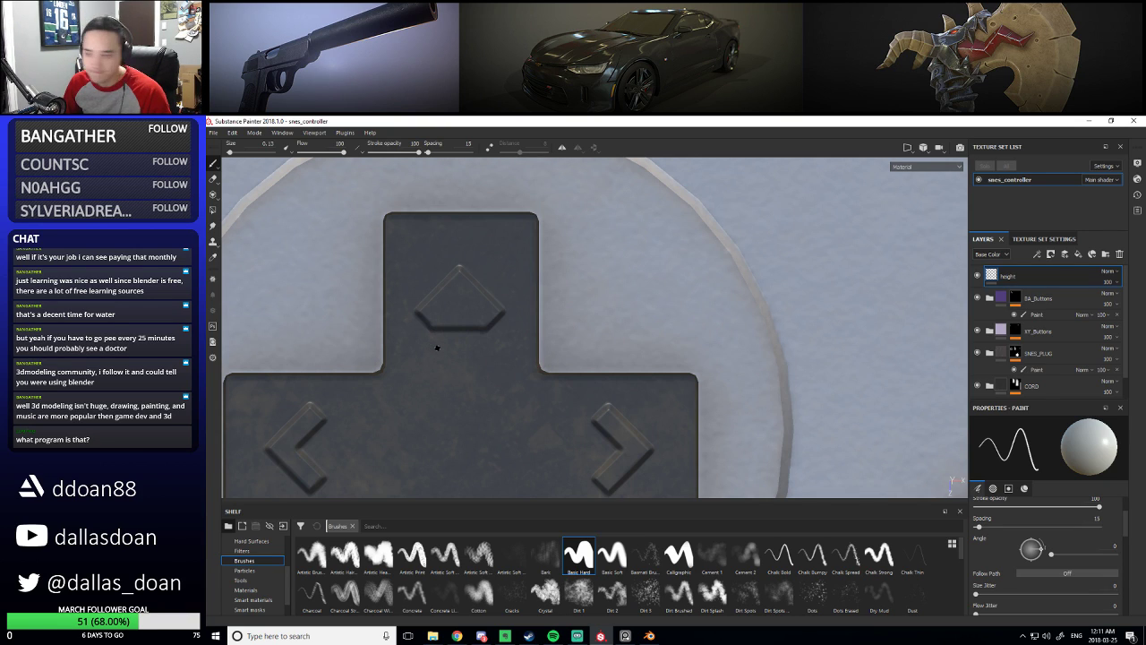
scroll(464, 287, down, 3)
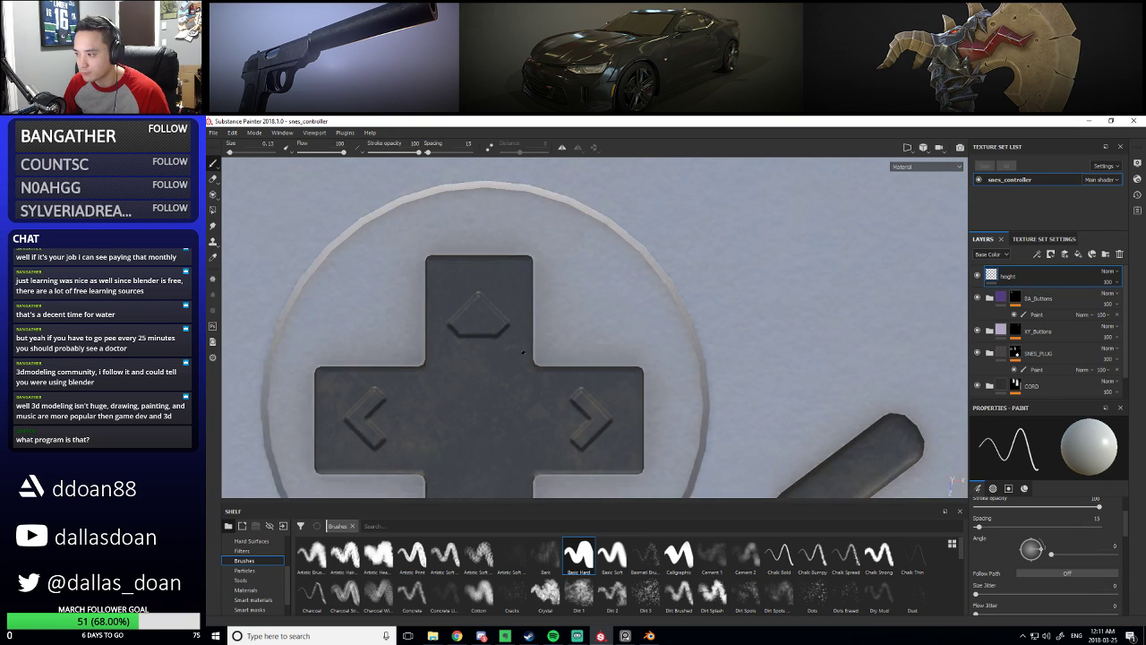
scroll(259, 584, up, 3)
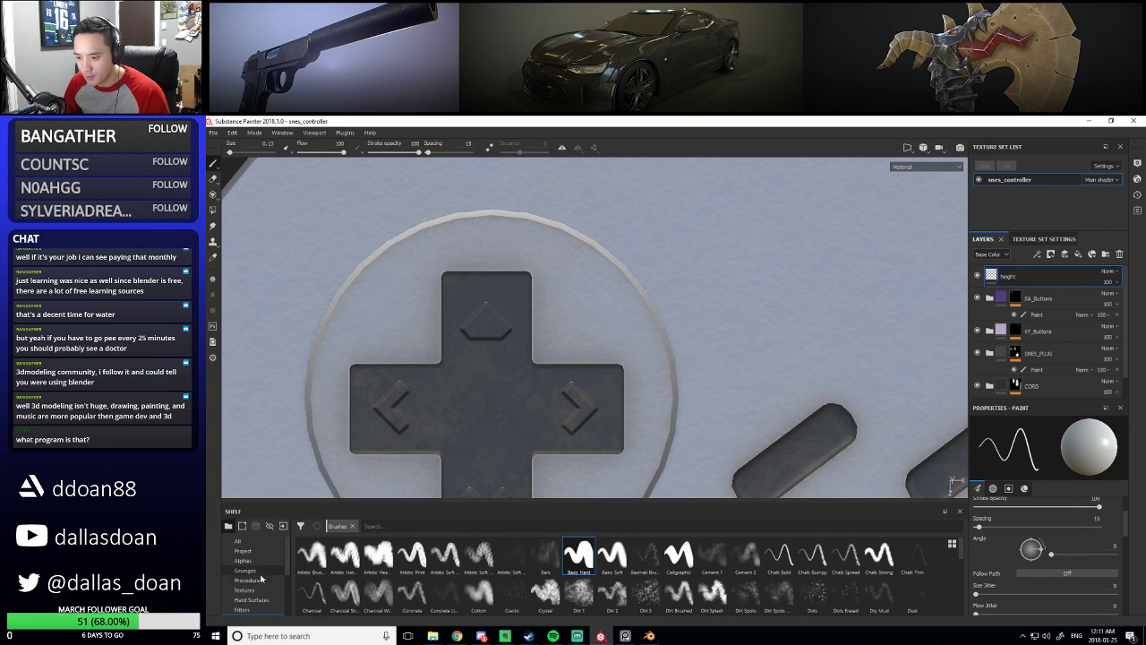
Load the outlined triangle arrow alpha into the brush and erase all the existing arrows from the D-pad
click(254, 560)
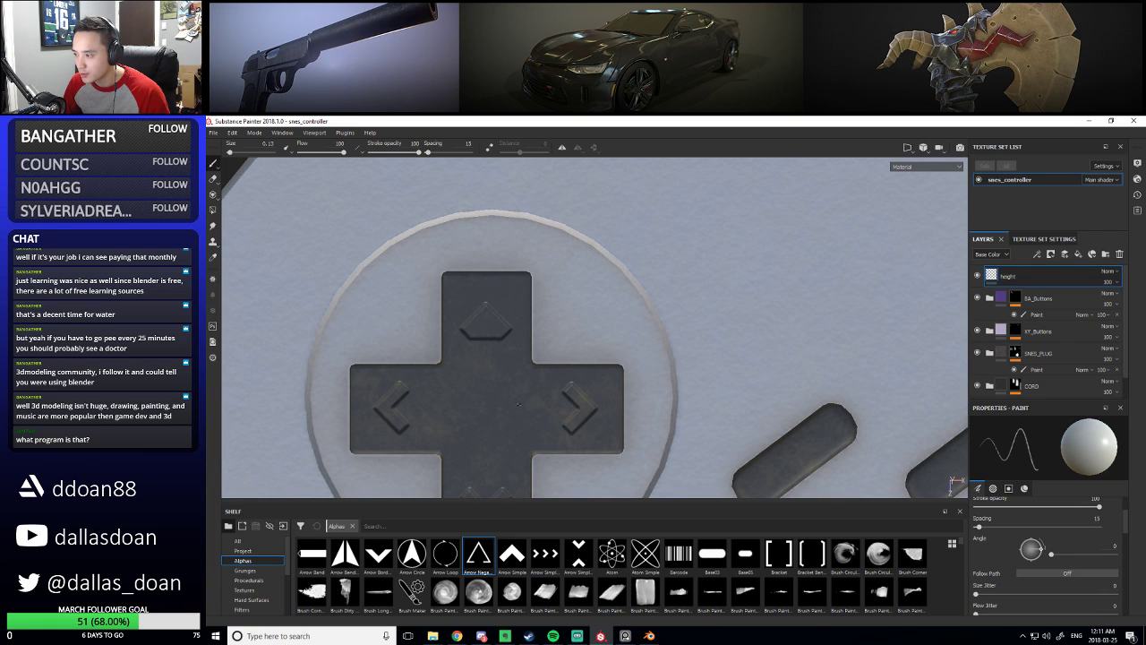
scroll(518, 404, down, 2)
middle_drag(453, 296, 444, 240)
key(2)
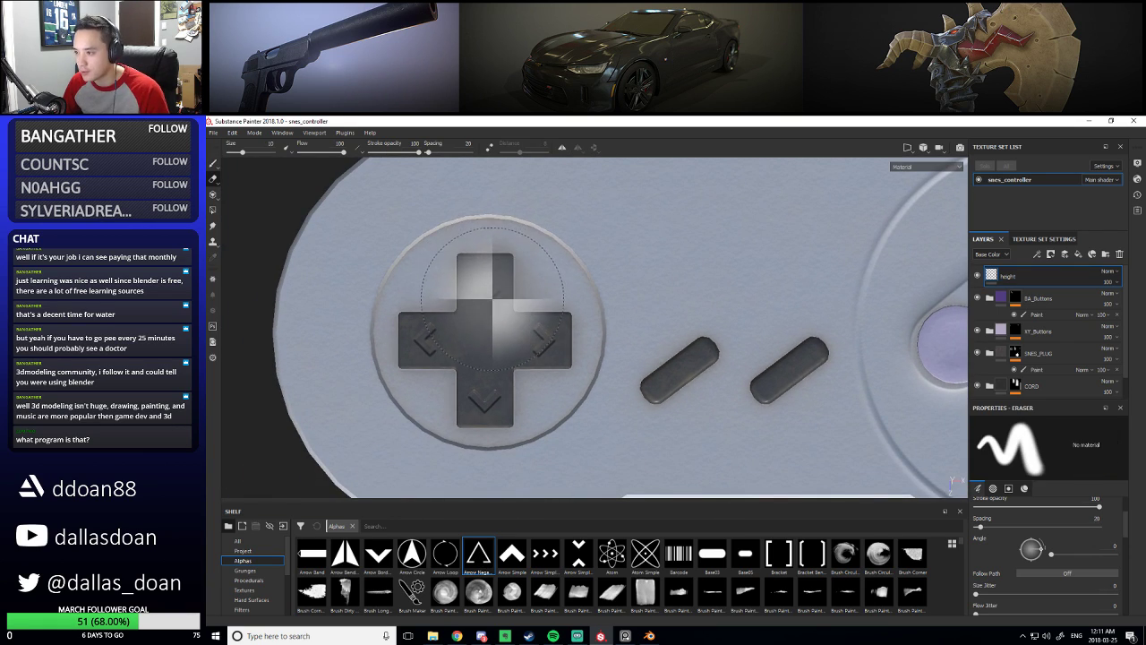
drag(493, 293, 535, 333)
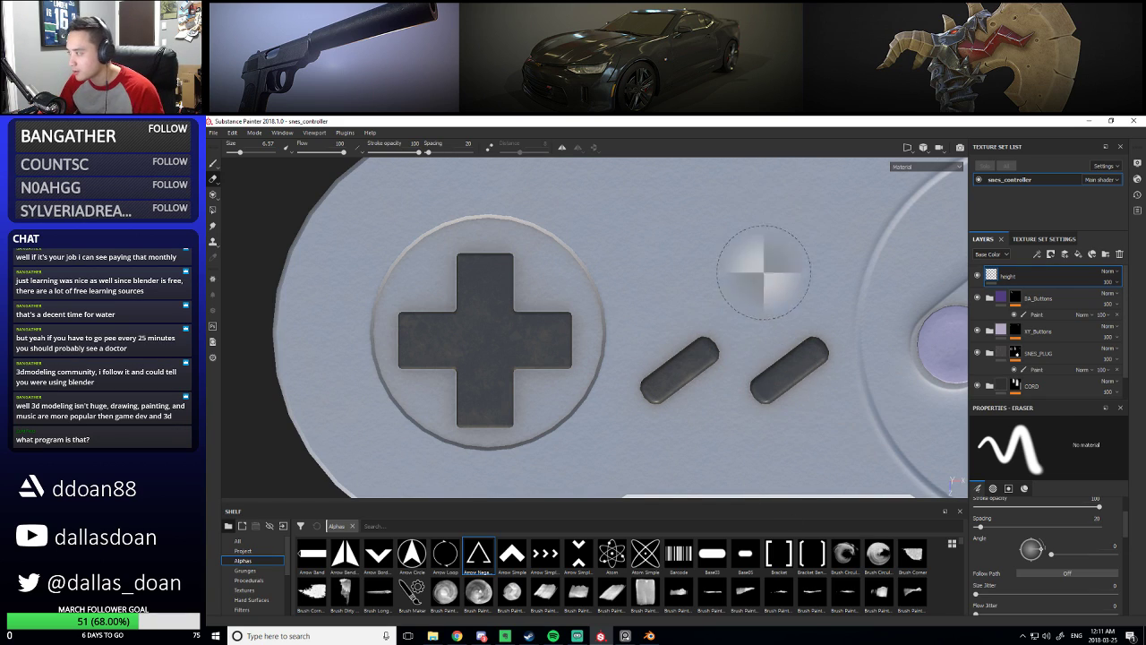
Return to painting, set the brush size to 2.41 and stamp an upward triangle arrow on the D-pad's upper arm
key(1)
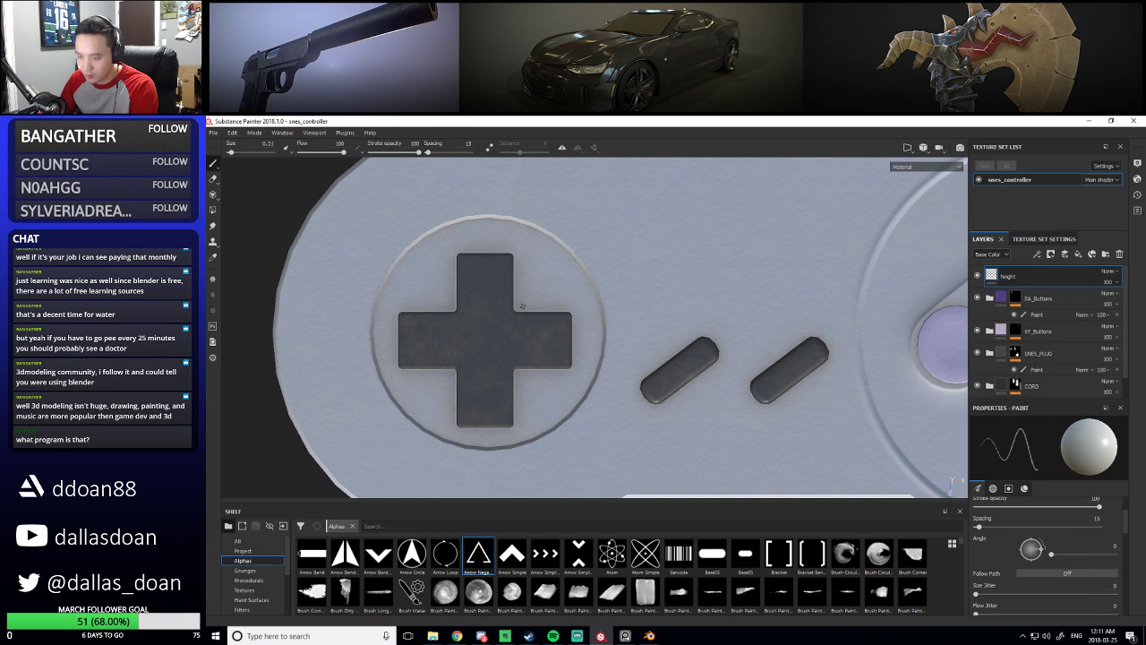
ctrl+right_drag(476, 298, 494, 296)
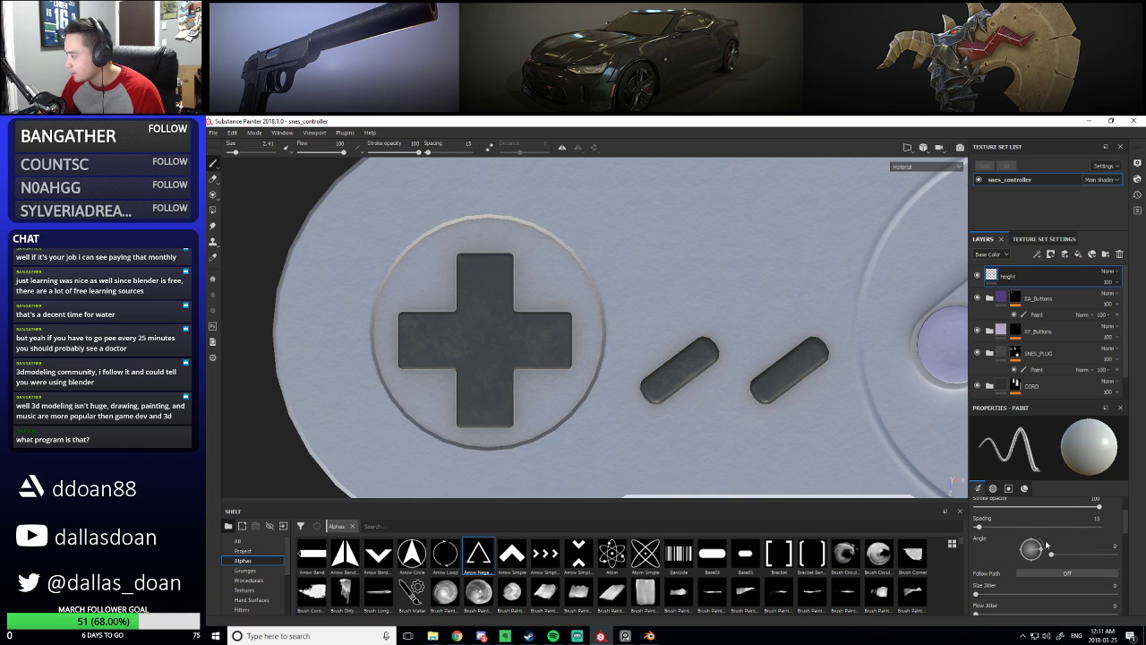
scroll(1047, 546, up, 2)
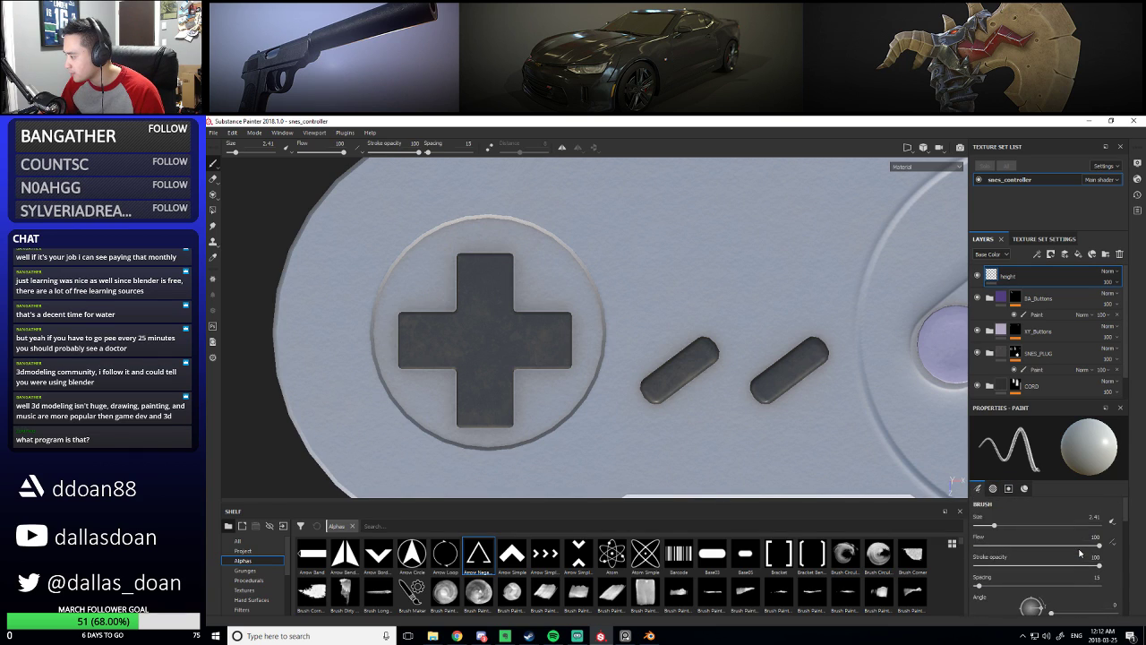
scroll(1079, 553, down, 8)
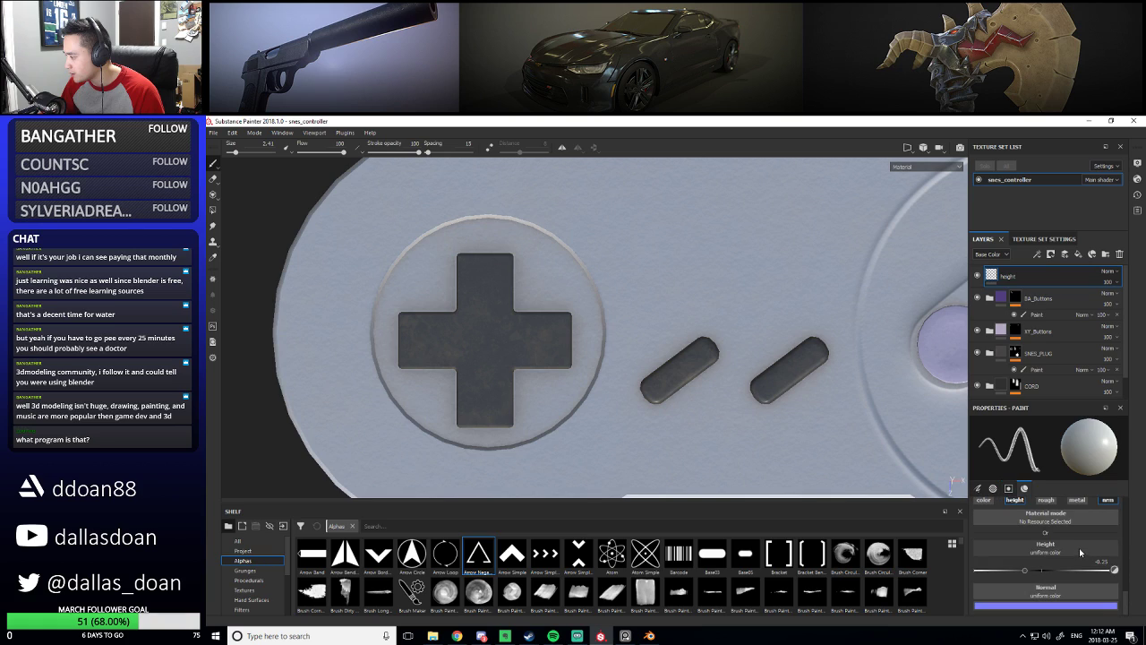
click(485, 287)
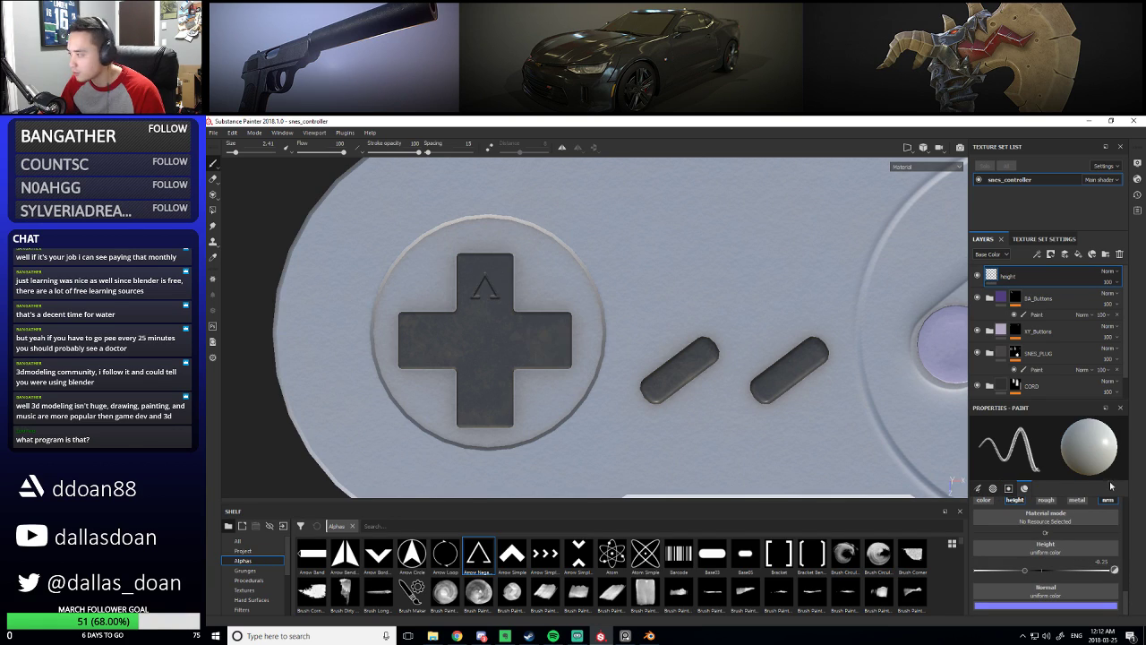
Set the brush angle to 90 and stamp a triangle arrow on the D-pad's right arm
scroll(1090, 540, up, 5)
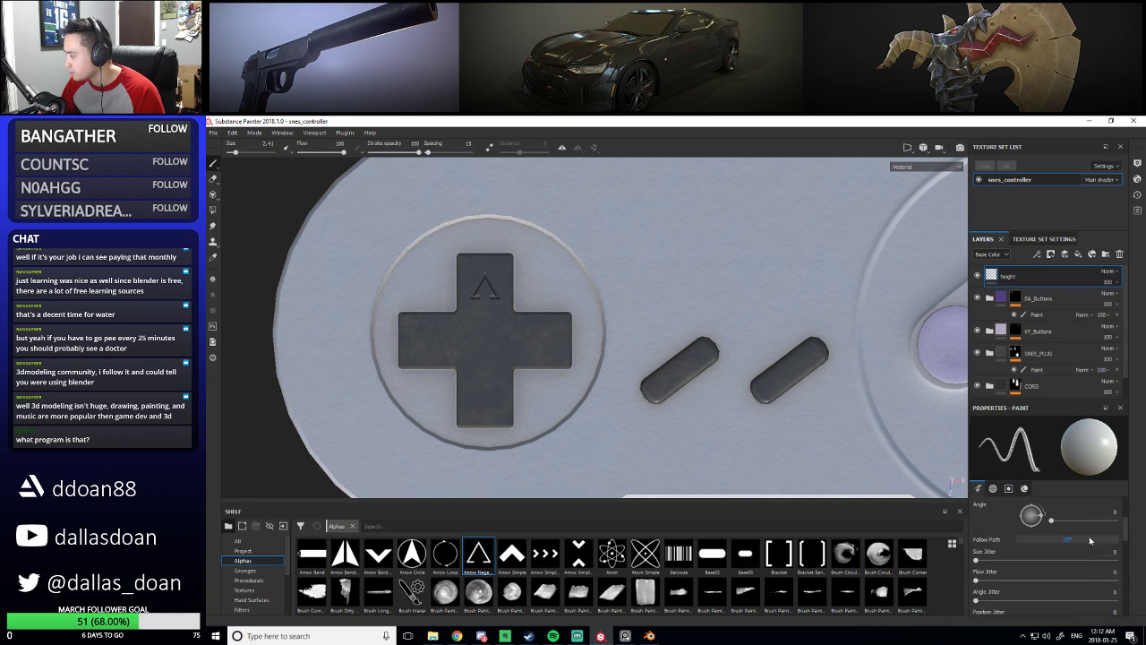
scroll(1090, 541, up, 2)
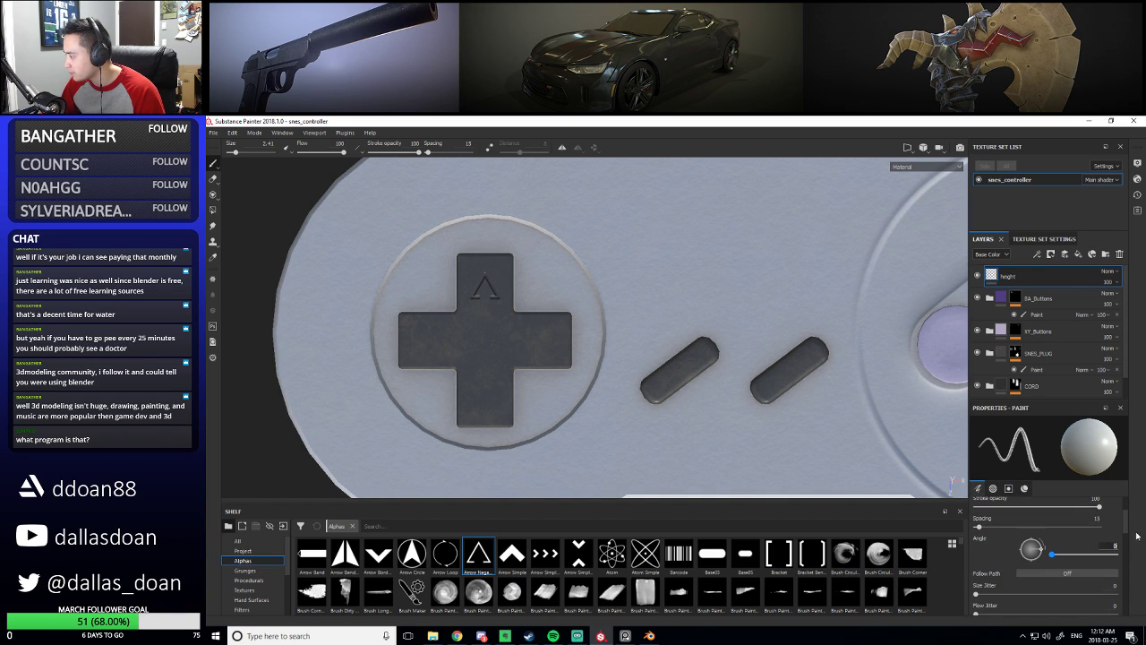
text(90)
key(Return)
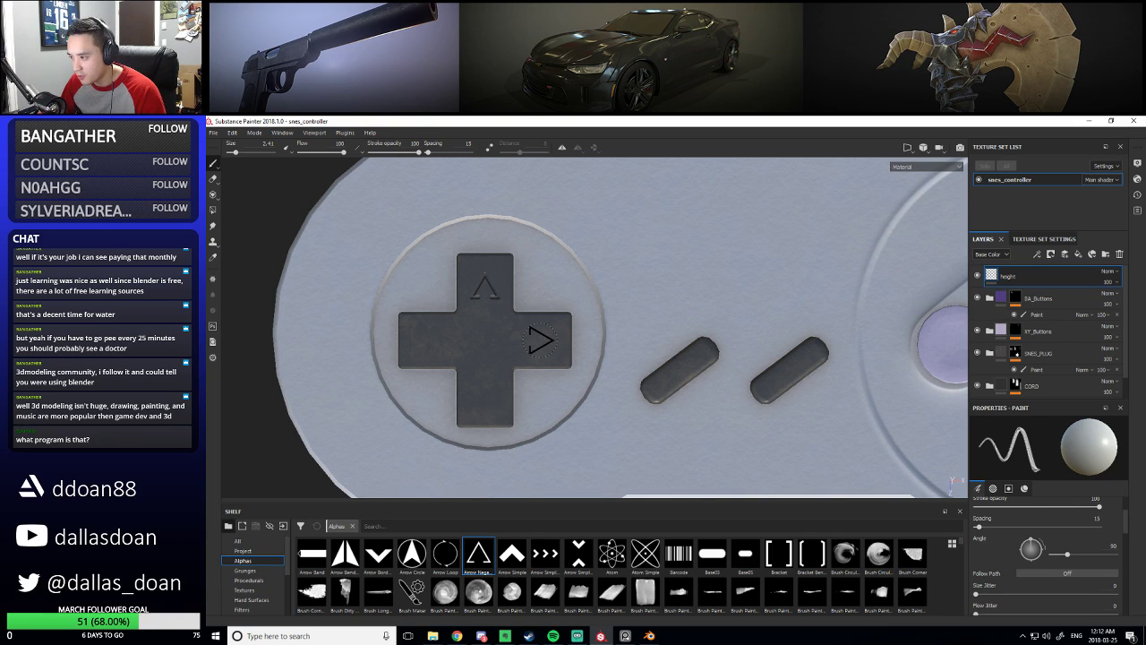
click(541, 341)
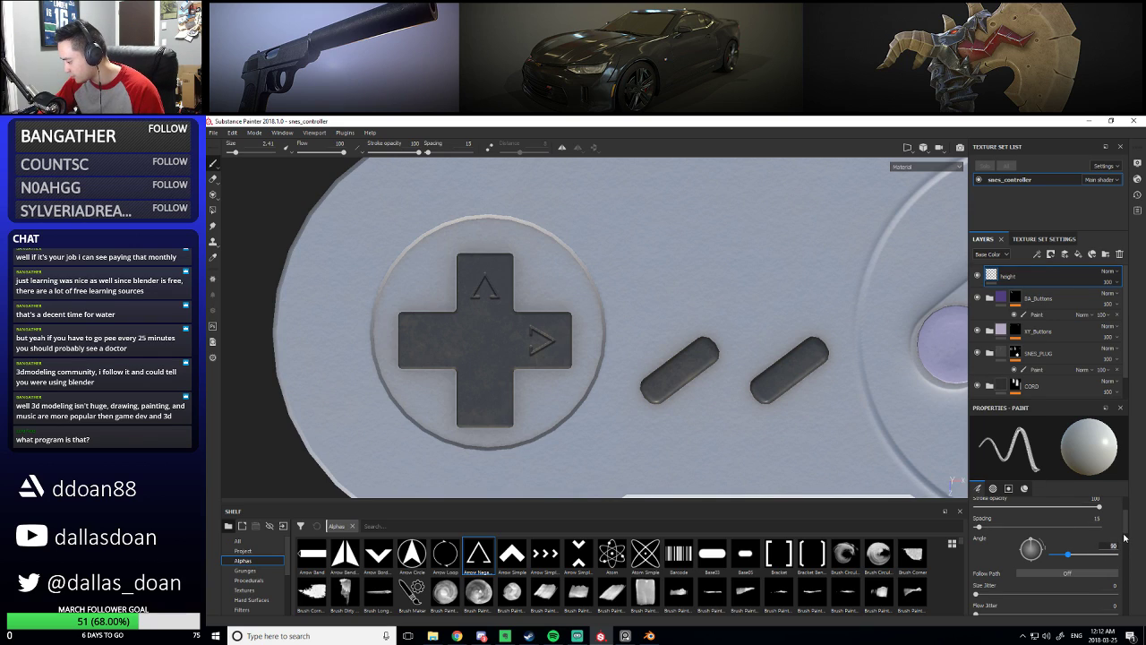
Stamp triangle arrows on the D-pad's lower arm at a brush angle of 180 and on its left arm at 270
text(180)
key(Return)
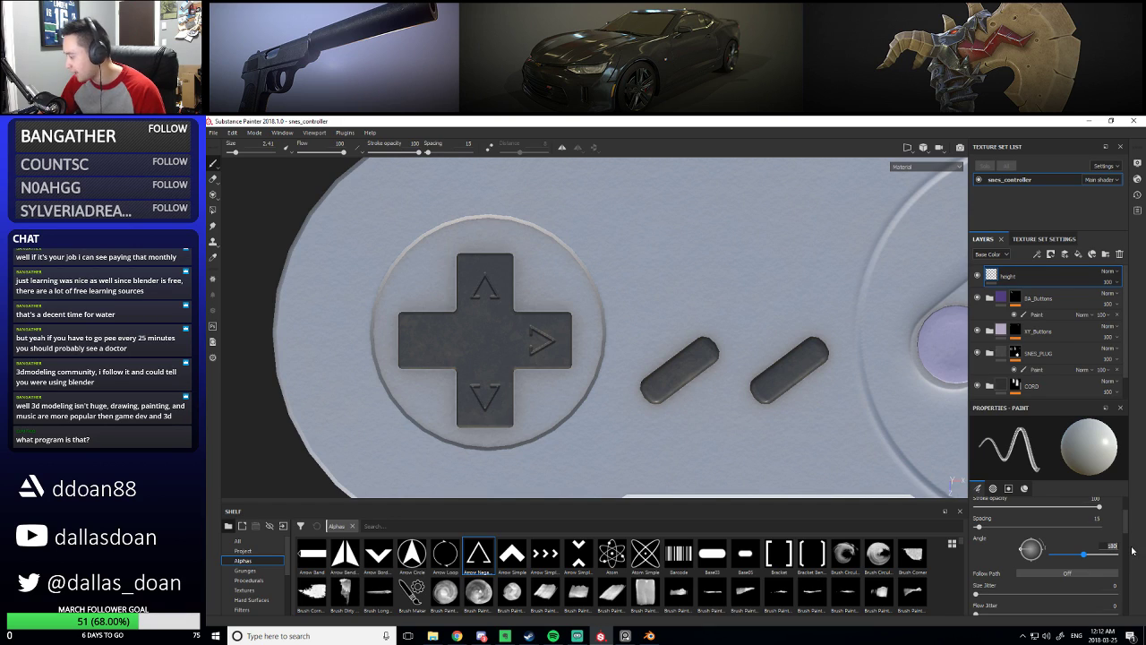
text(0)
key(Return)
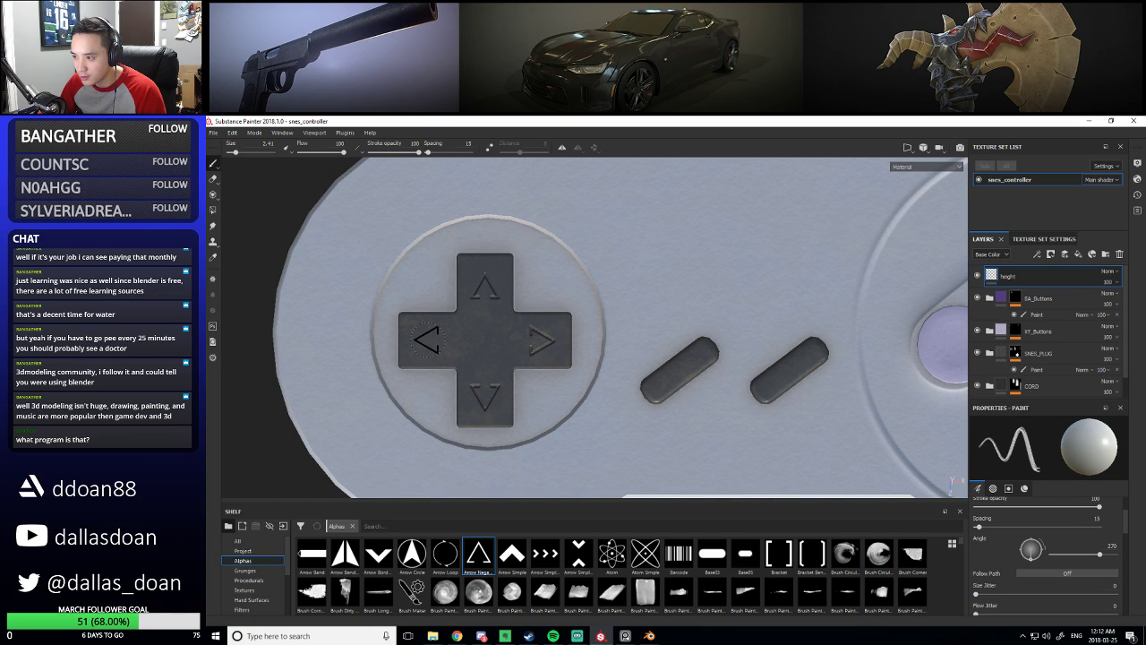
click(427, 340)
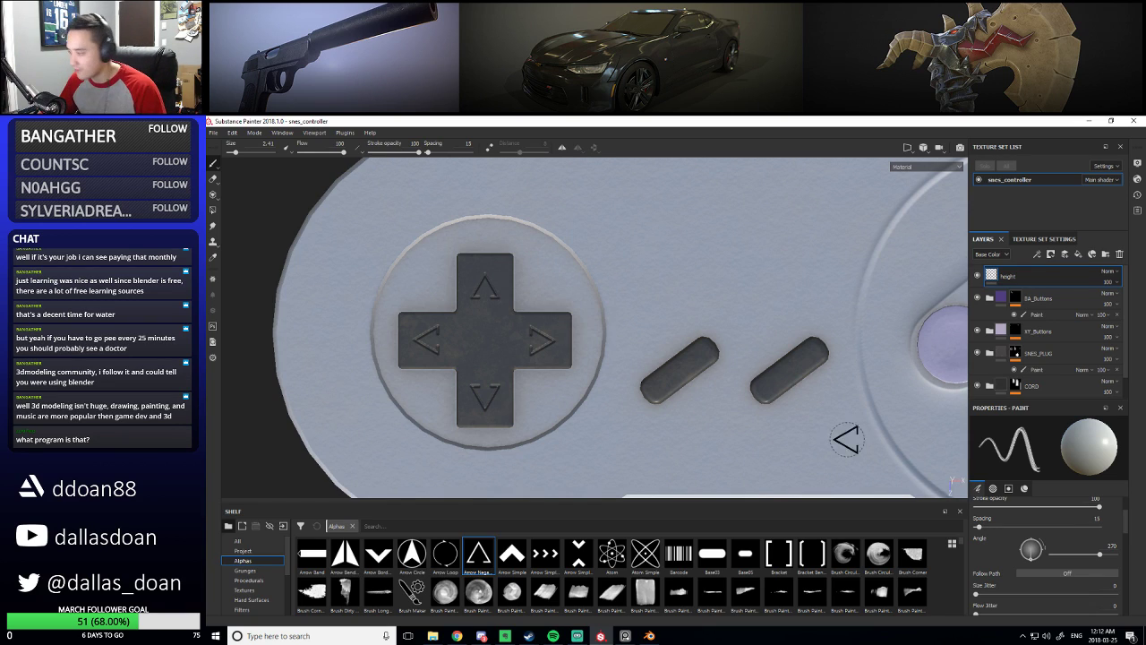
Browse the shelf categories to the brushes and load the Basic Hard brush for painting height
scroll(266, 581, down, 4)
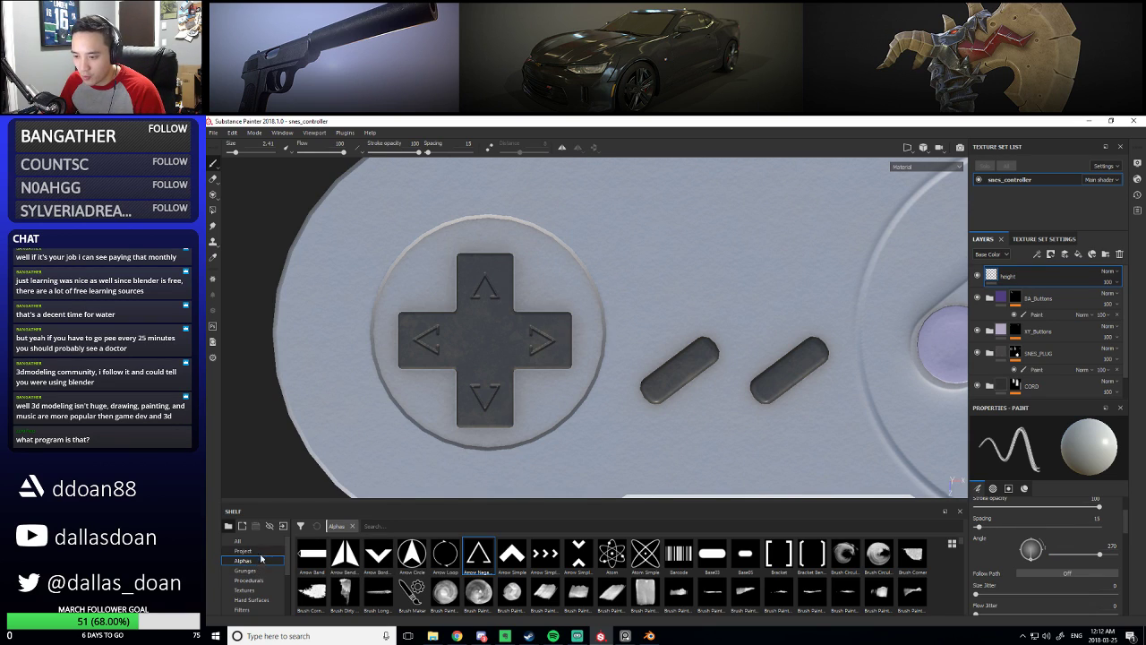
scroll(266, 580, down, 2)
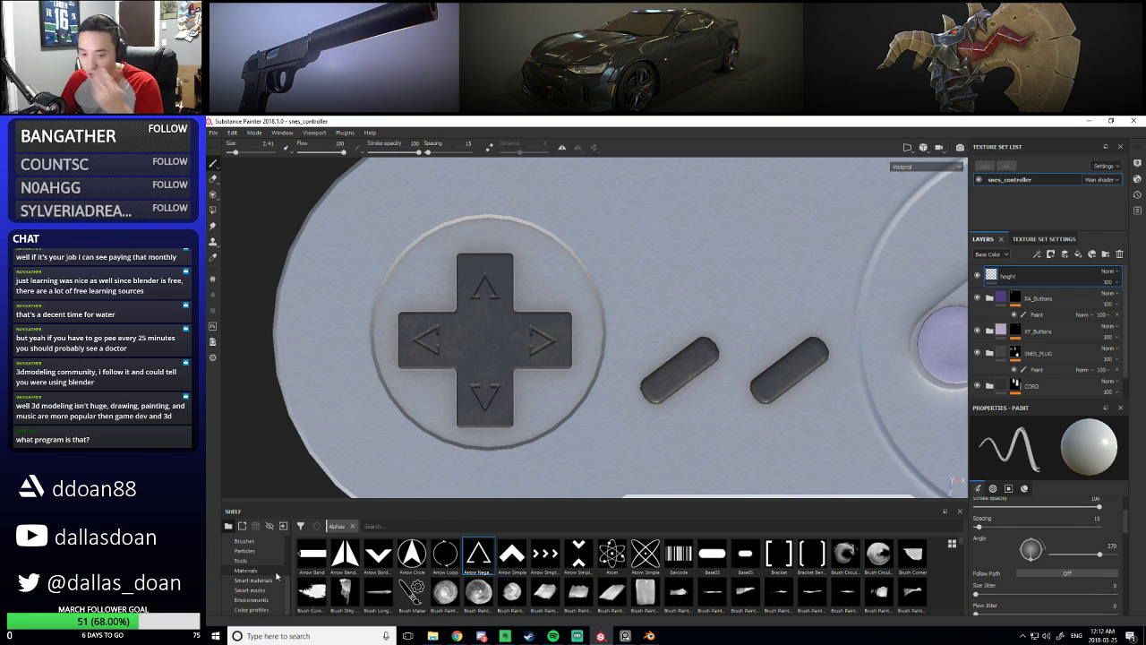
scroll(276, 576, up, 6)
click(260, 551)
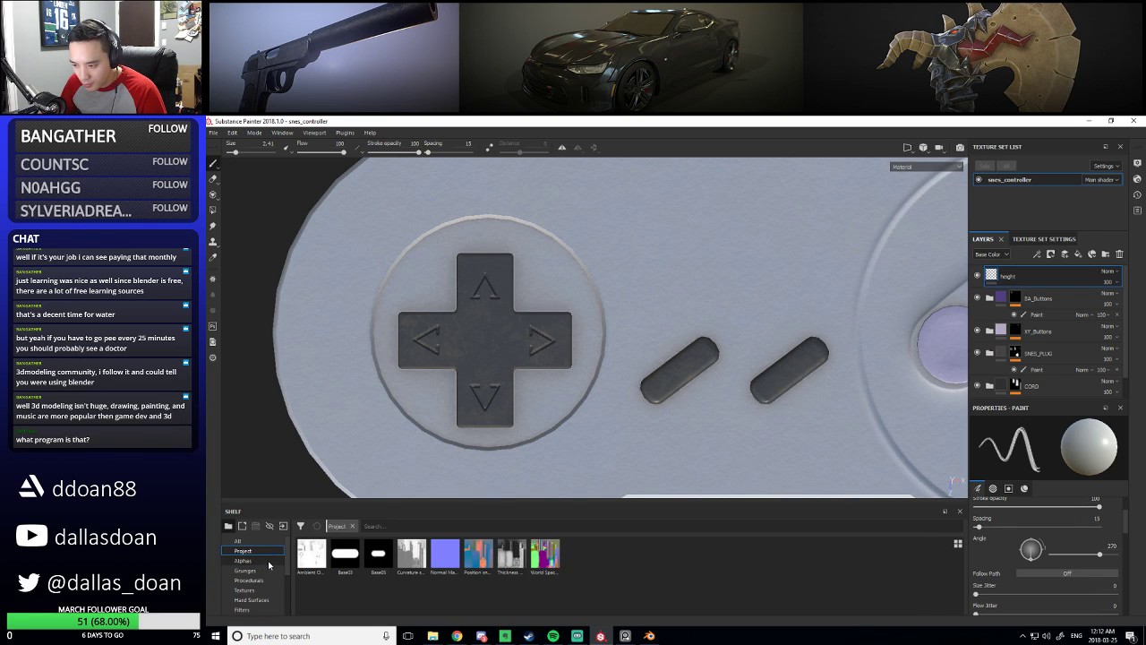
click(269, 561)
scroll(265, 573, down, 4)
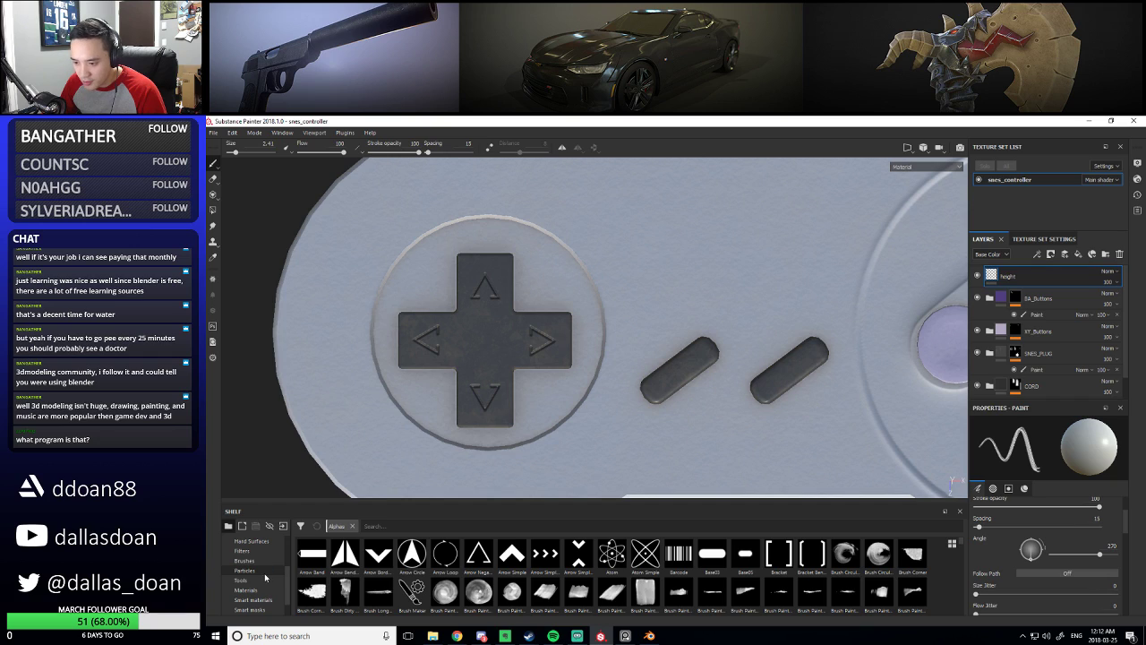
scroll(262, 584, up, 2)
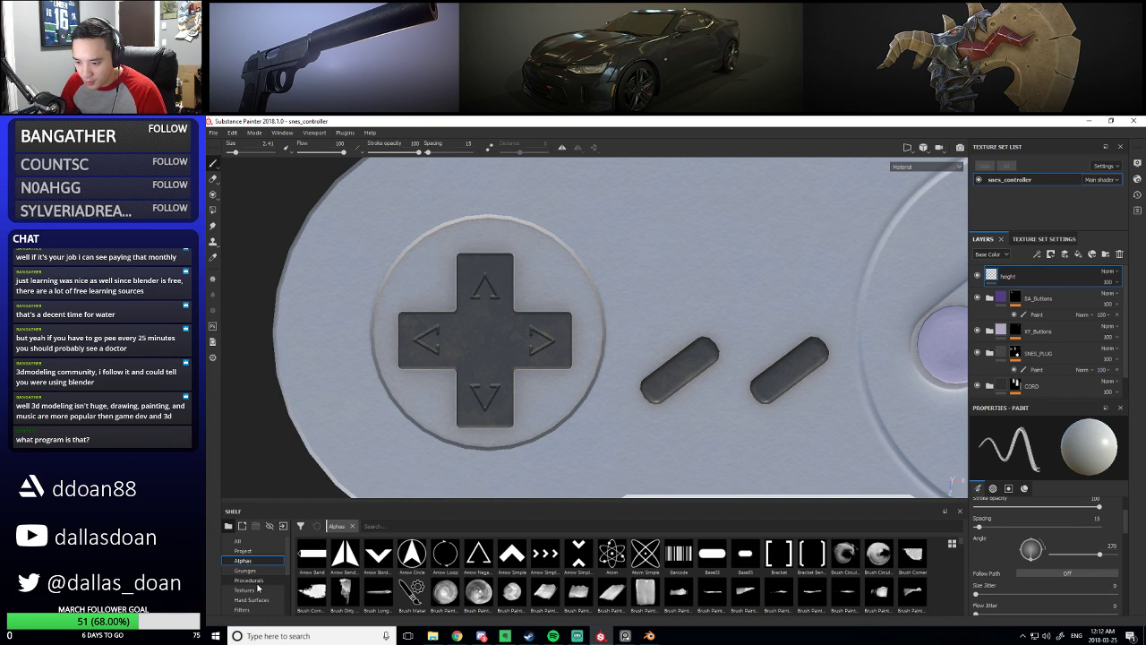
click(258, 590)
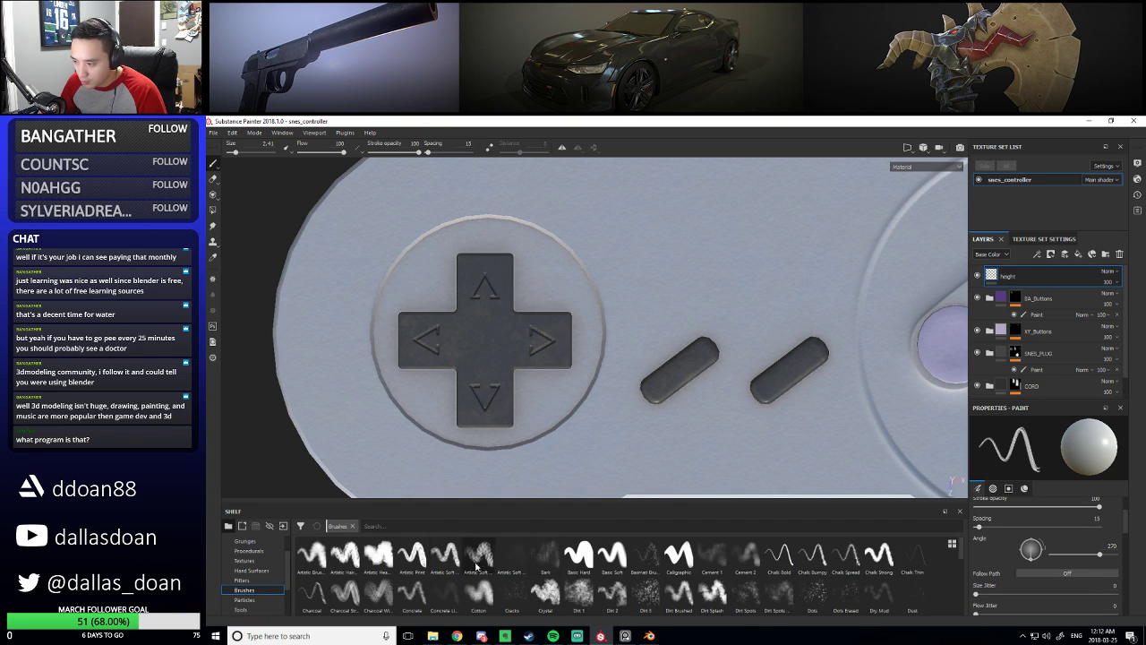
click(579, 556)
Reduce the brush size to 0.27 and paint a straight line closing the base of the triangle on the D-pad's upper arm
key(bracketleft)
key(bracketleft)
key(bracketleft)
key(bracketleft)
key(bracketleft)
key(bracketleft)
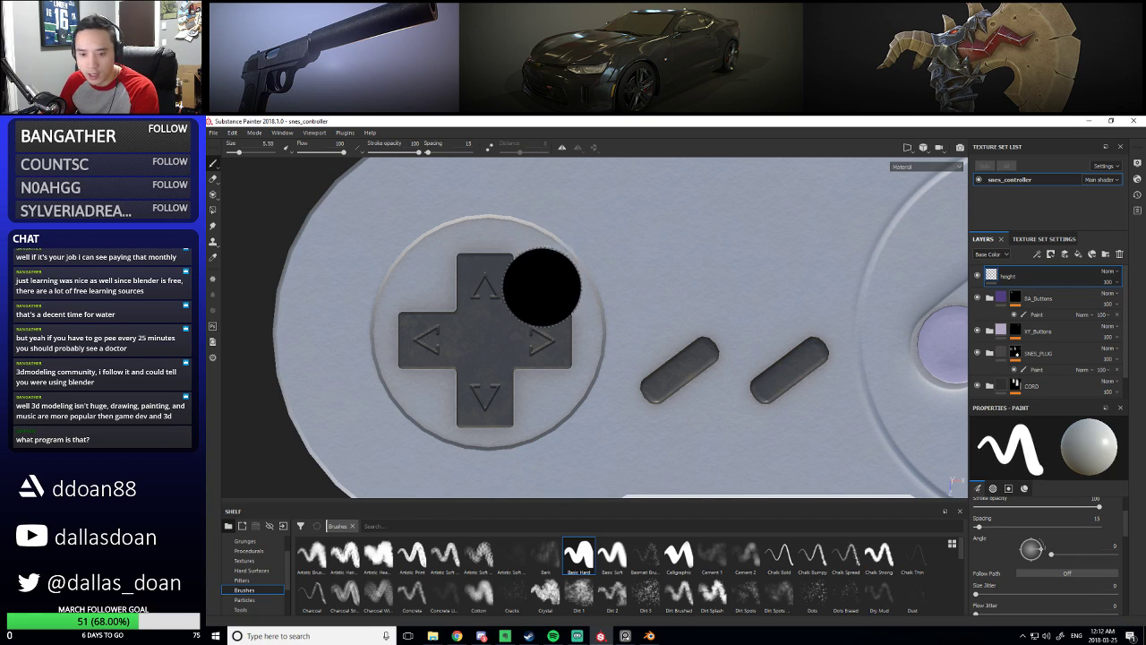
key(bracketleft)
key(bracketleft)
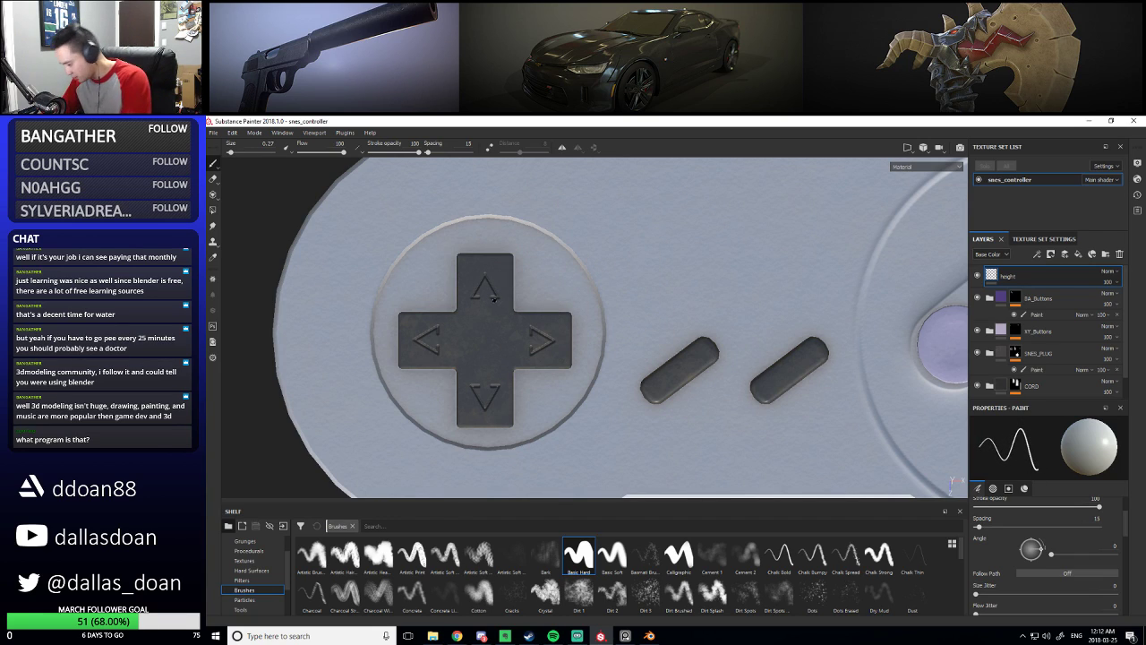
scroll(584, 293, up, 5)
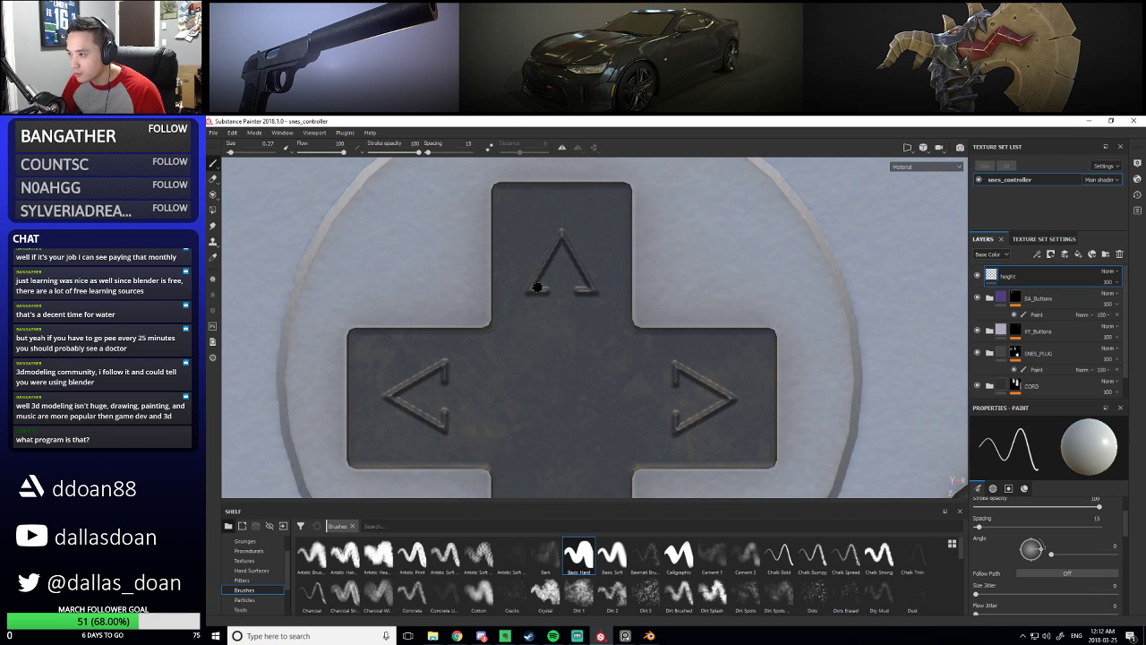
drag(536, 288, 593, 288)
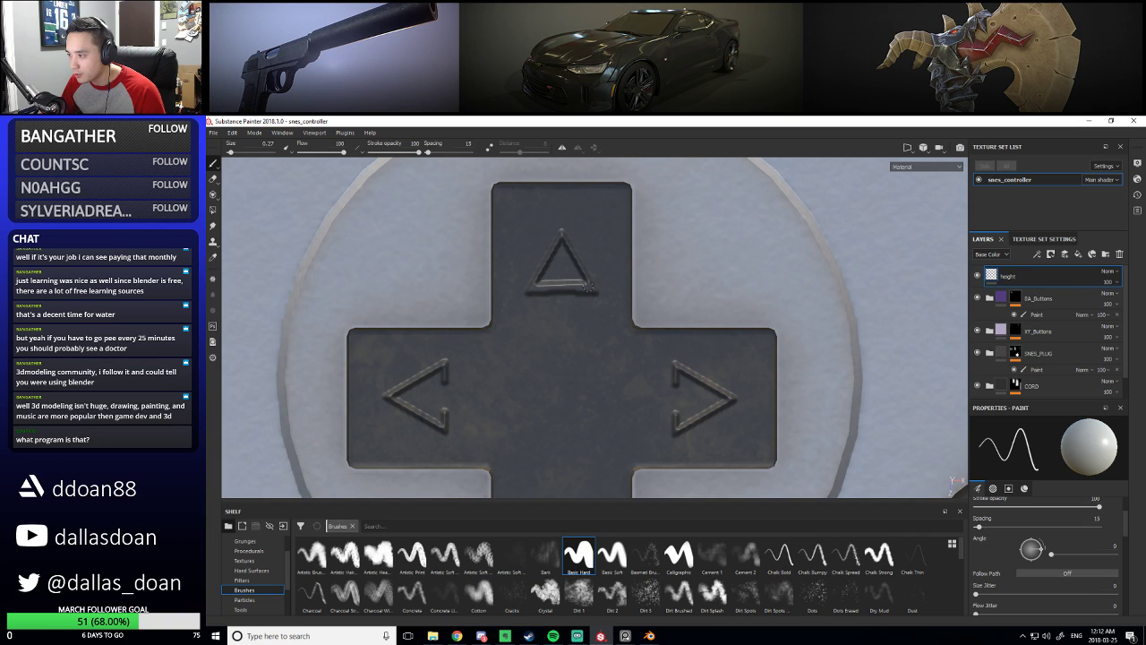
key(ctrl+z)
shift+click(591, 288)
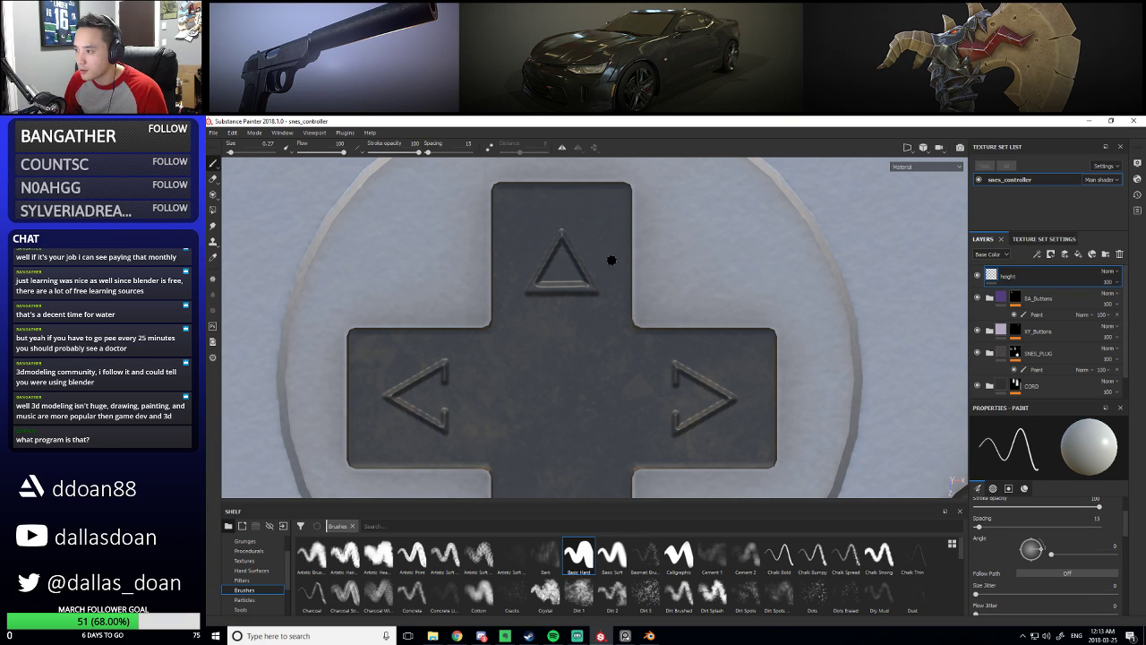
Fill in the interior of the triangle on the D-pad's upper arm with freehand height strokes
drag(538, 280, 568, 275)
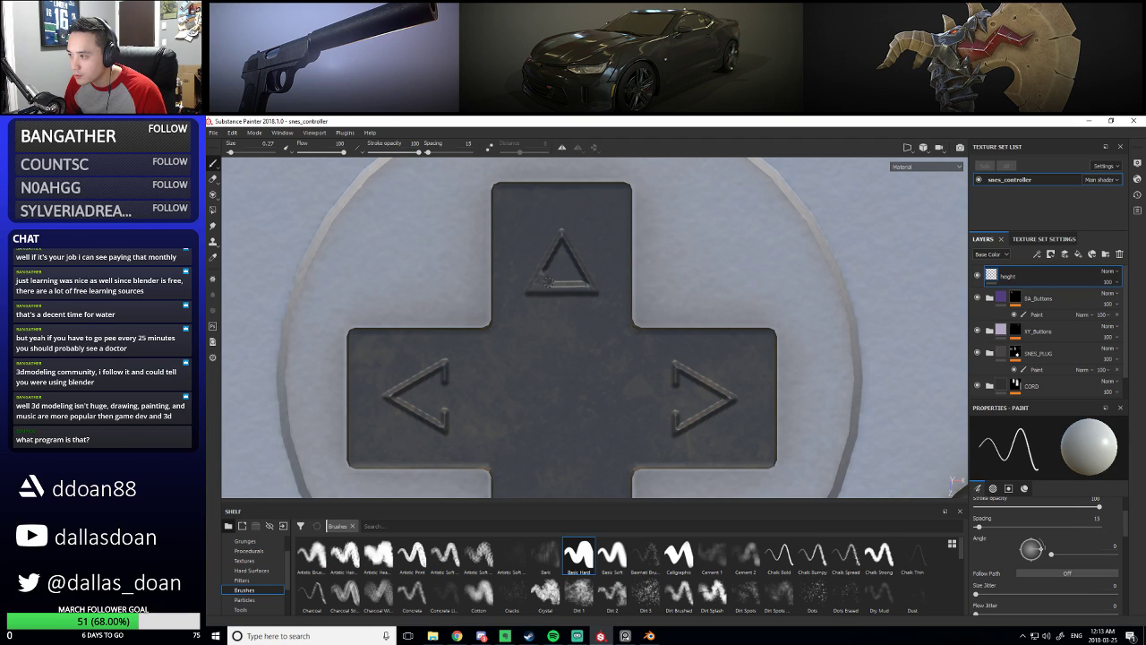
drag(547, 282, 582, 281)
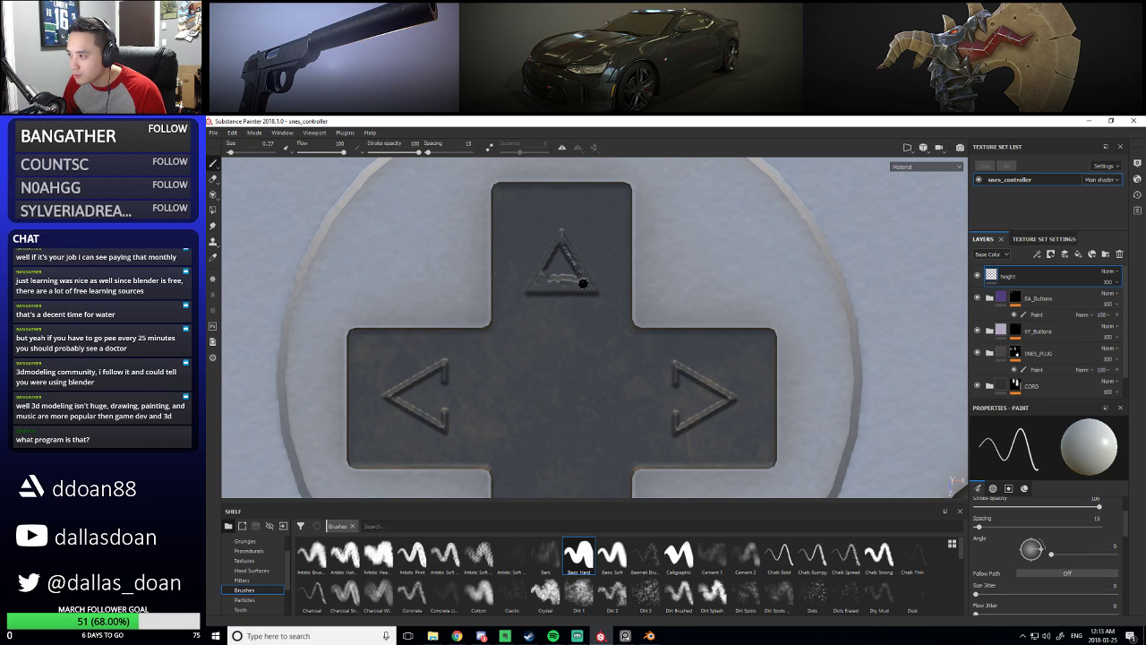
mouse_move(575, 269)
mouse_down()
mouse_move(565, 254)
mouse_move(581, 273)
mouse_up()
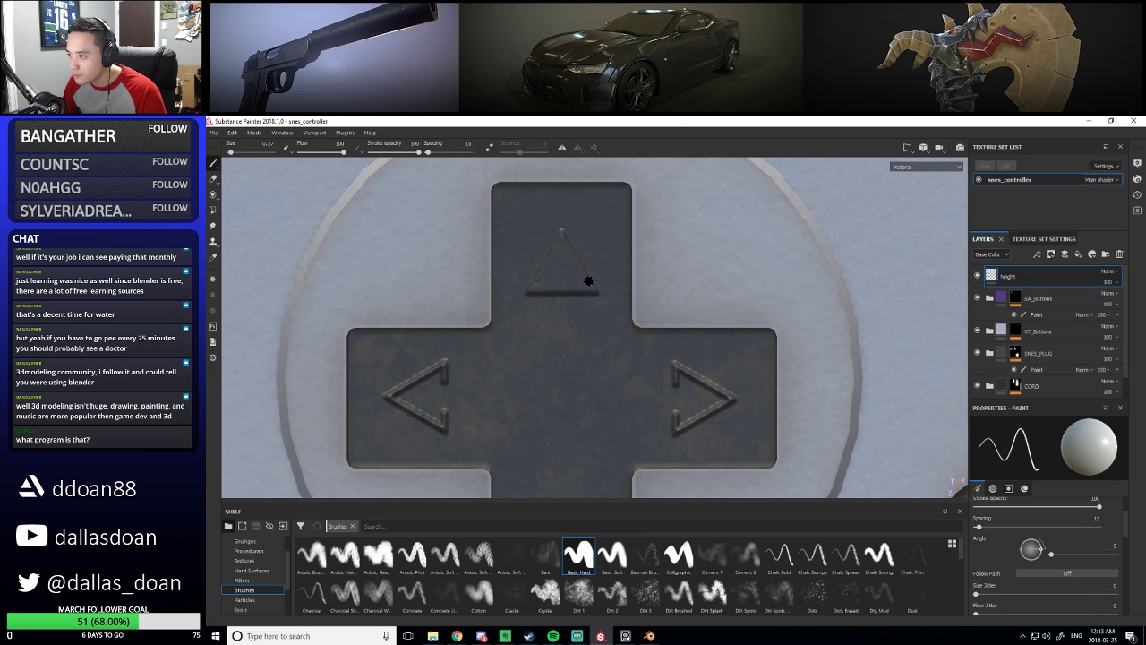
Paint along the open base of the triangle arrow on the D-pad's right arm to close its outline
alt+right_drag(759, 277, 587, 374)
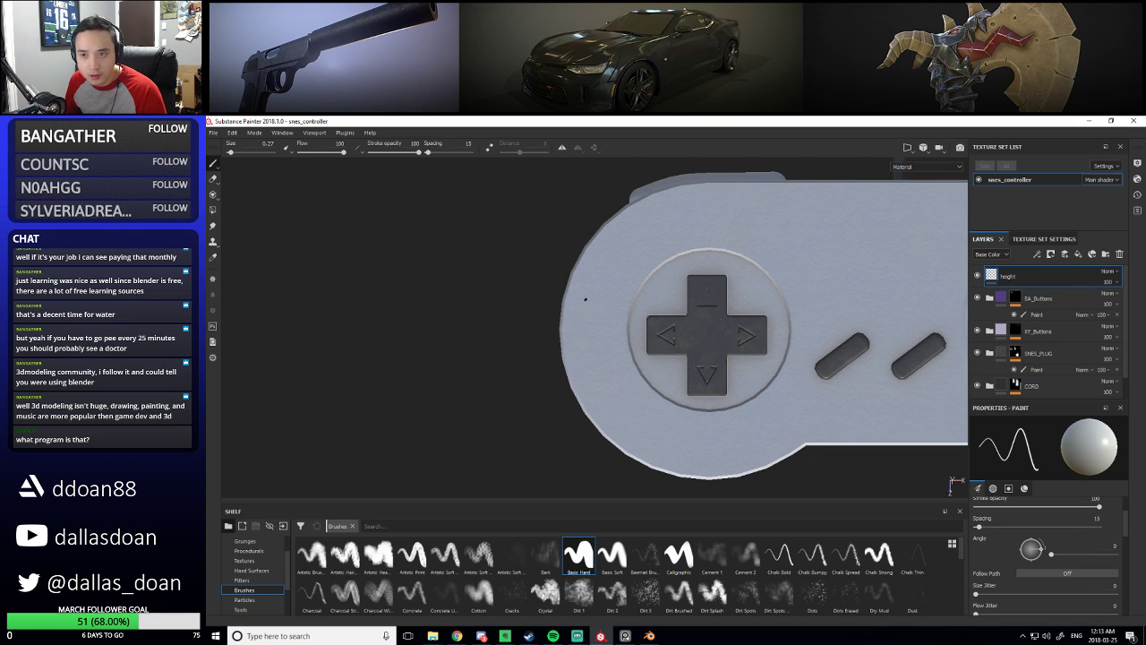
alt+right_drag(708, 290, 604, 310)
alt+middle_drag(604, 310, 555, 404)
alt+right_drag(555, 404, 654, 269)
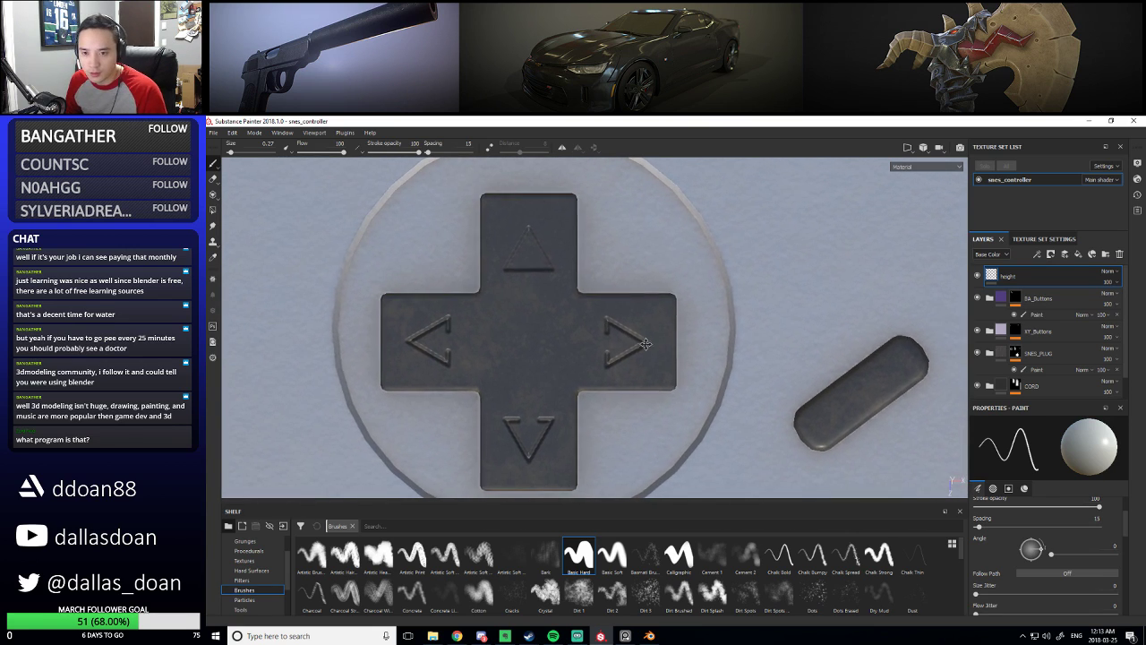
alt+middle_drag(660, 327, 626, 313)
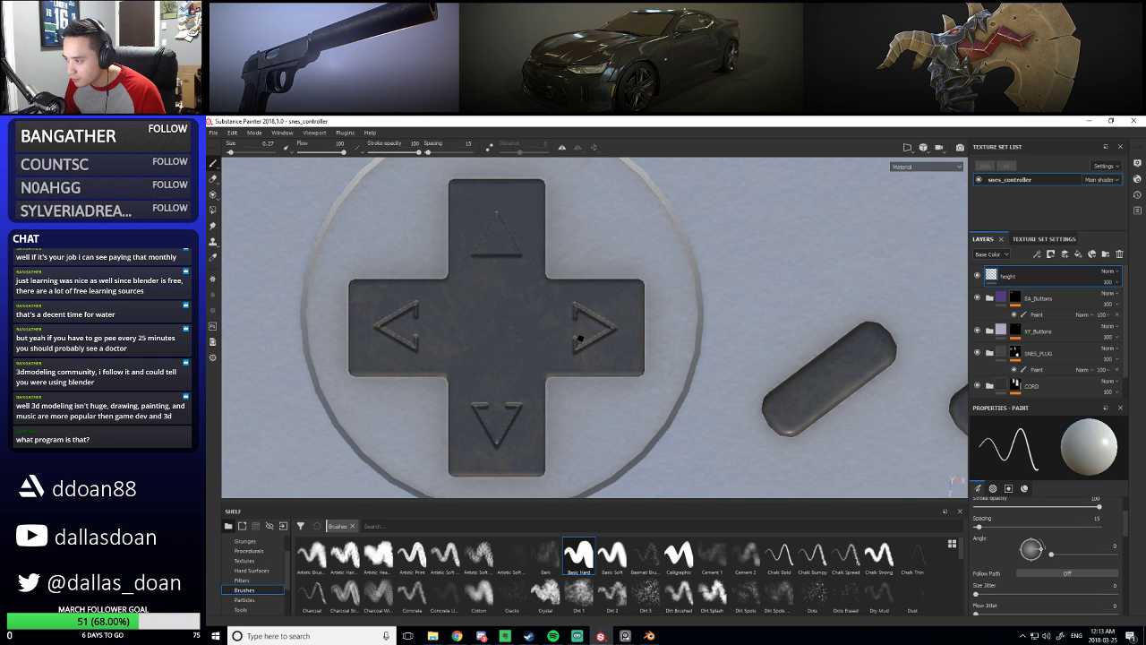
key(alt)
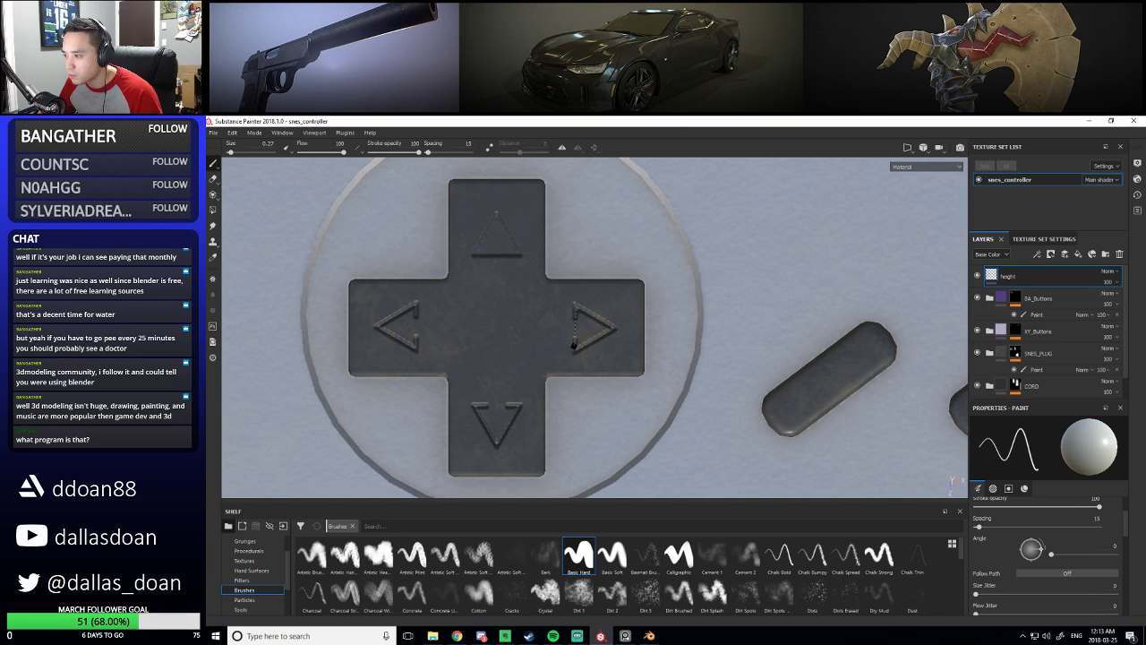
Close the D-pad's right and left arrow triangles with straight height strokes and fill in the inside of the right one
key(shift)
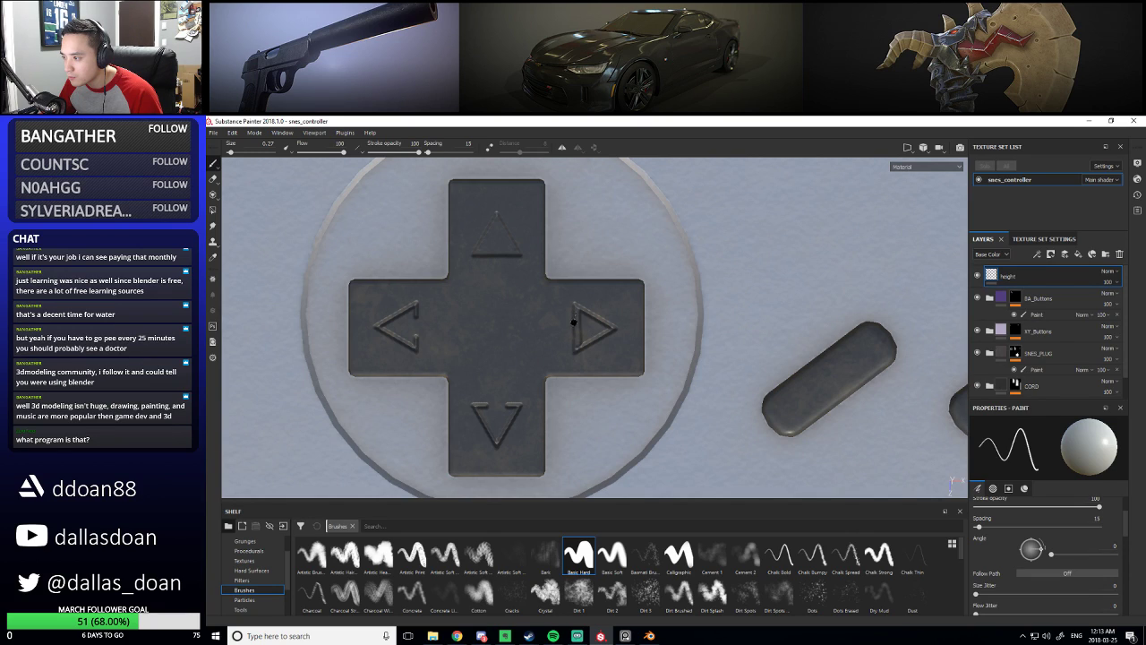
key(ctrl+shift)
key(ctrl)
key(ctrl+shift)
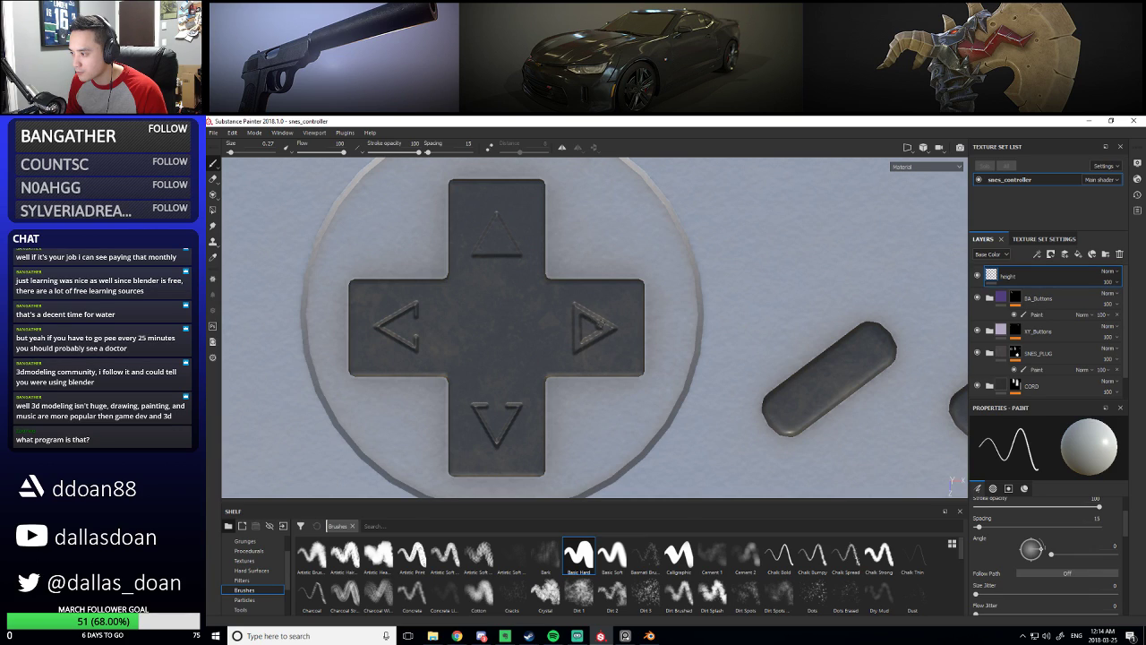
drag(585, 315, 589, 330)
mouse_move(481, 391)
middle_down()
mouse_move(578, 350)
mouse_move(666, 364)
mouse_move(672, 386)
middle_up()
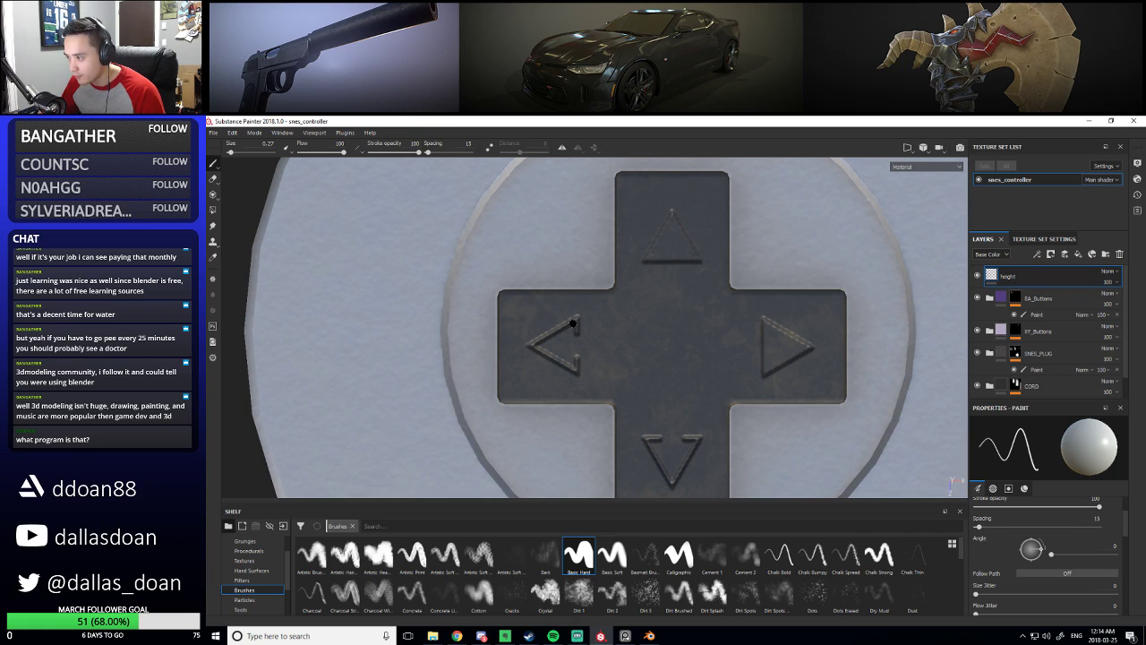
key(shift)
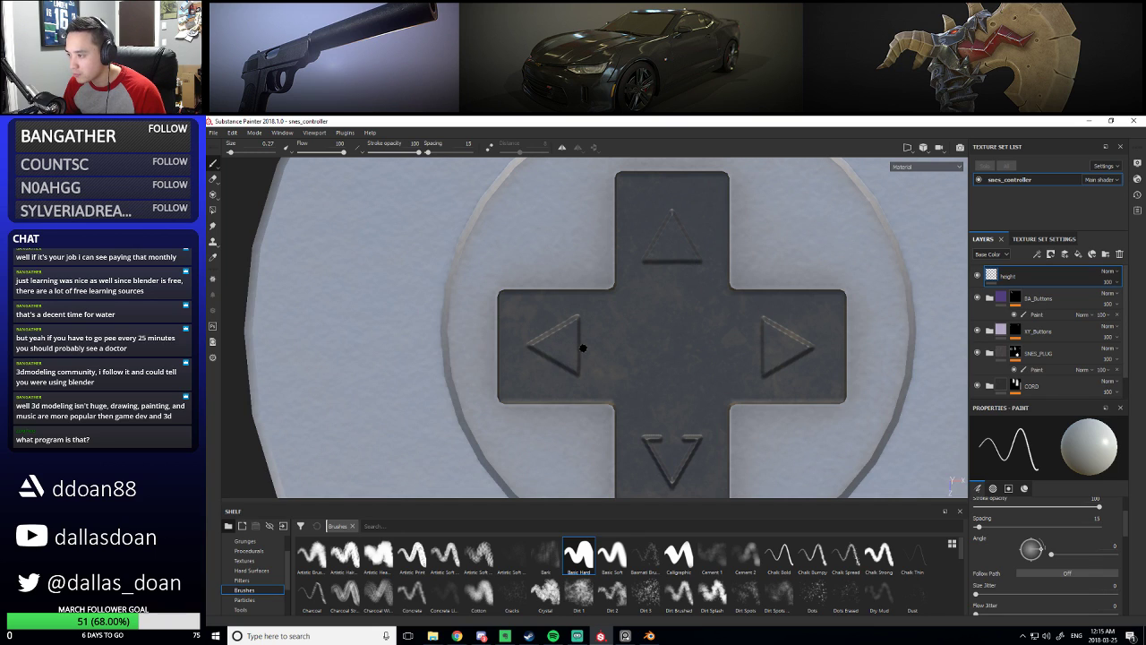
Close the top edge of the D-pad's down arrow with a straight height stroke and paint its interior solid
alt+middle_drag(805, 400, 669, 340)
alt+right_drag(668, 340, 683, 371)
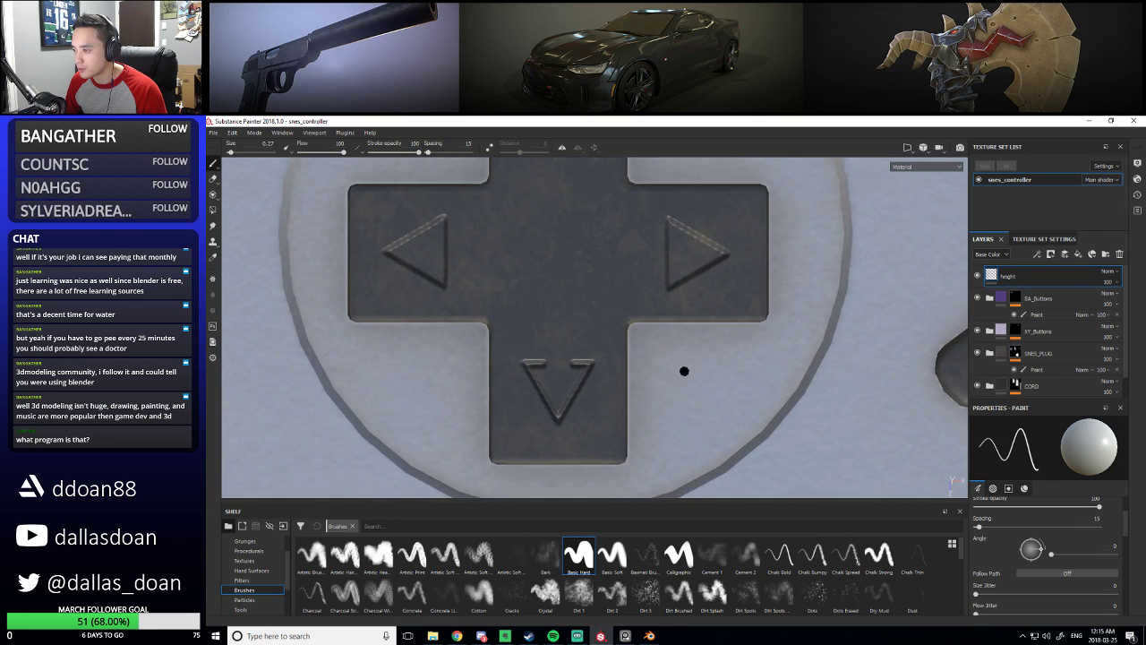
alt+middle_drag(694, 369, 689, 357)
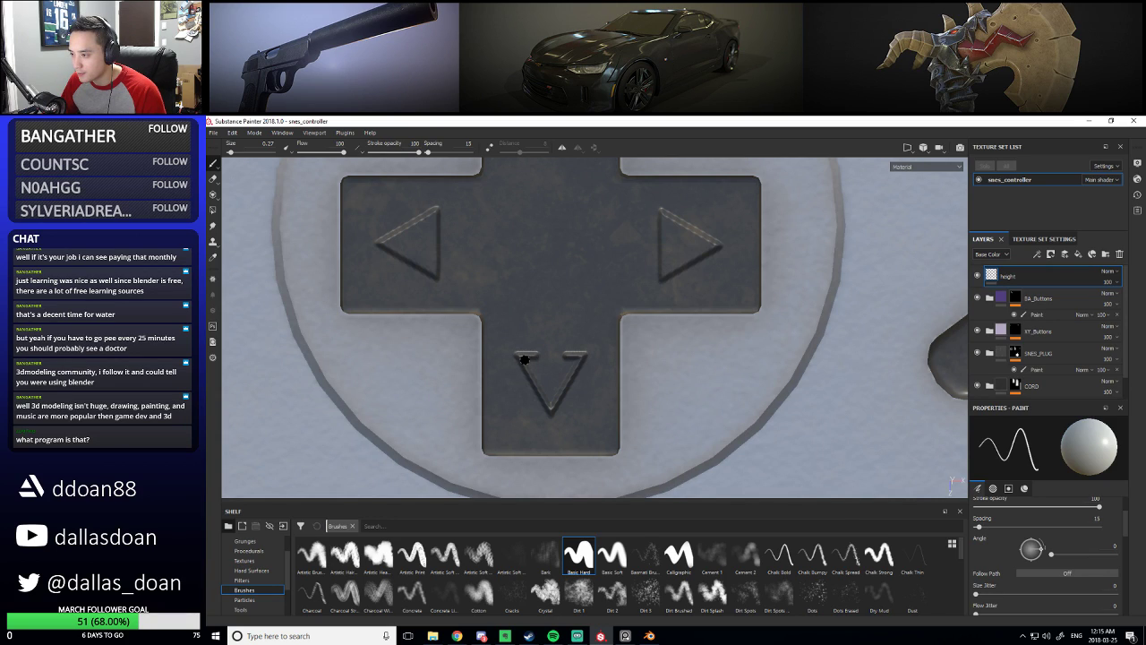
click(525, 358)
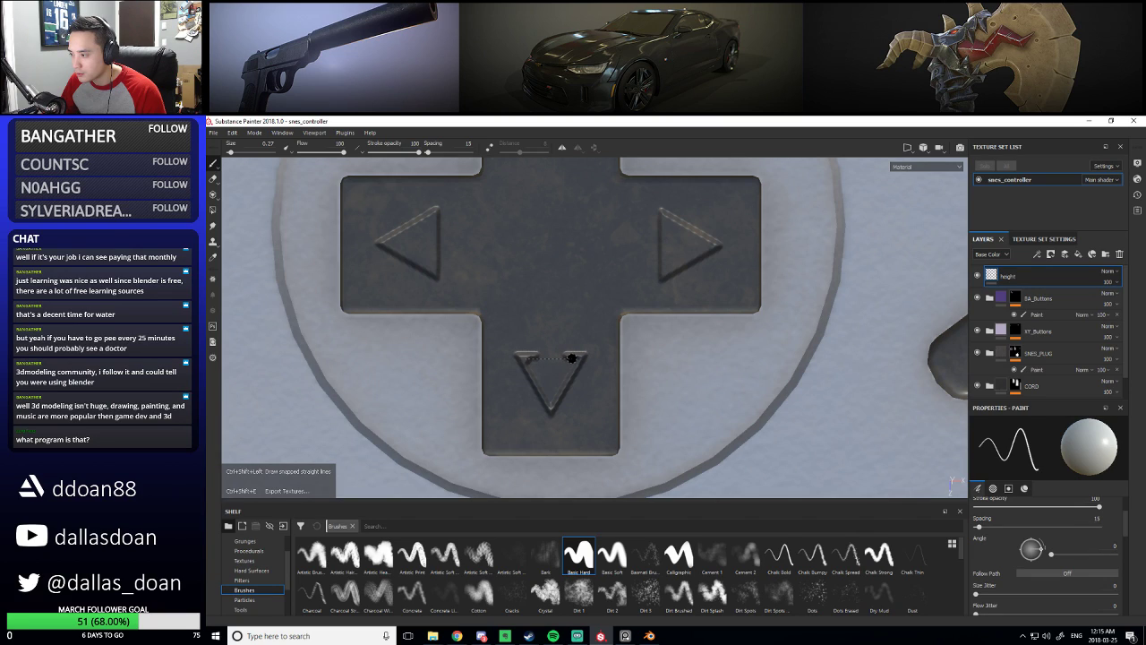
ctrl+shift+click(575, 359)
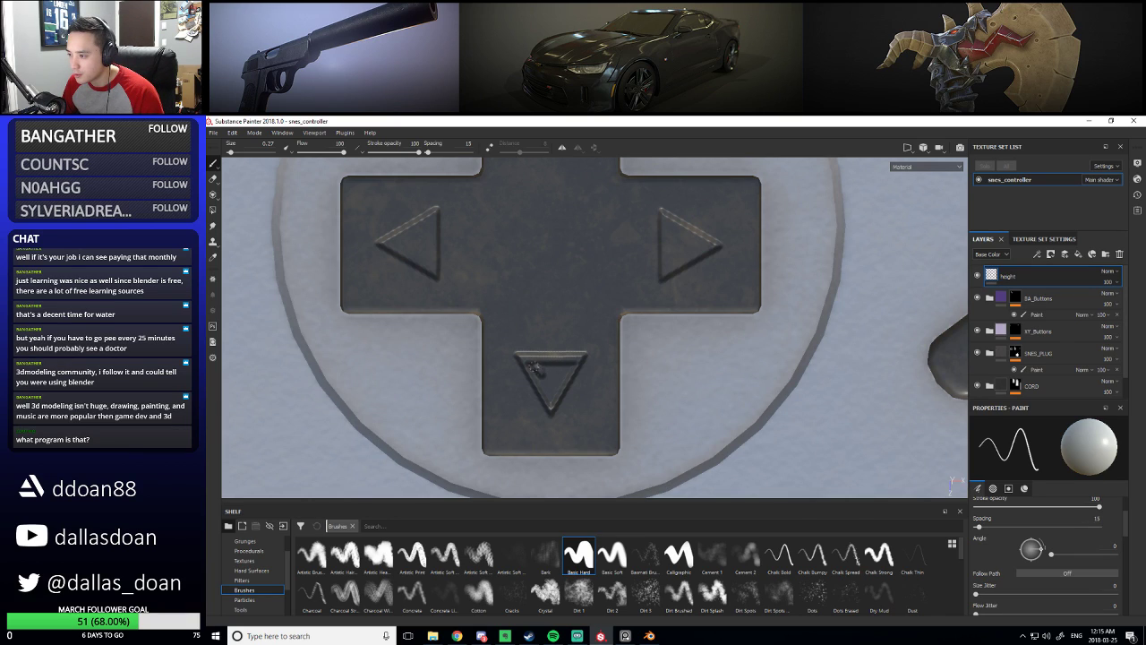
drag(535, 368, 572, 362)
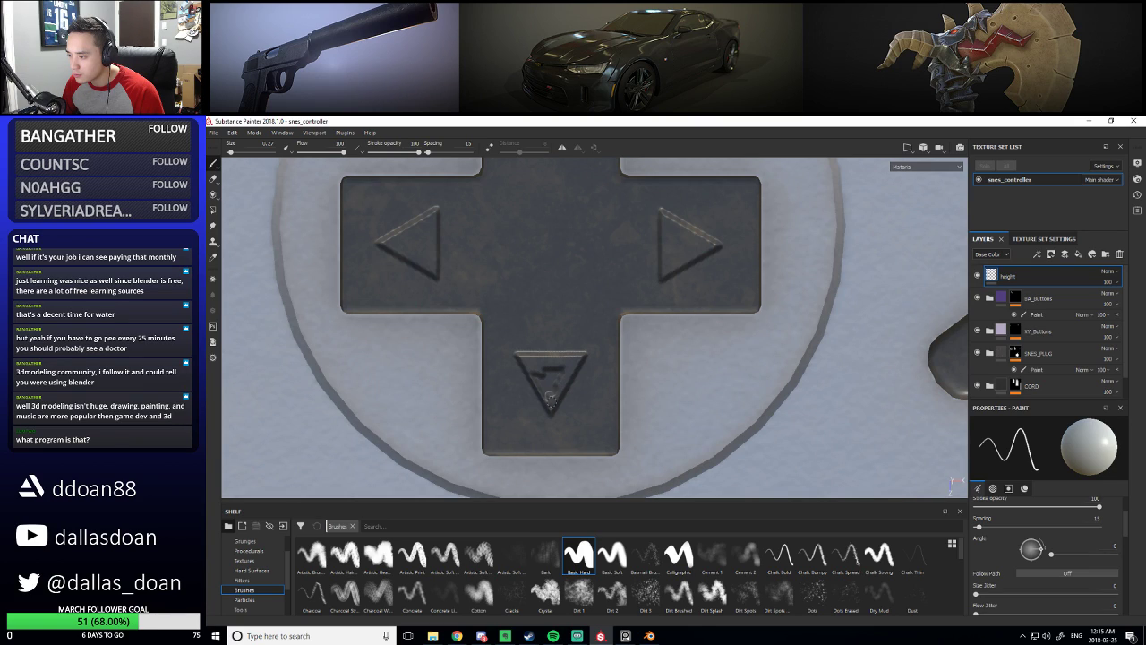
mouse_move(550, 400)
mouse_down()
mouse_move(537, 377)
mouse_move(546, 391)
mouse_move(559, 373)
mouse_move(542, 371)
mouse_move(553, 379)
mouse_up()
scroll(597, 366, down, 2)
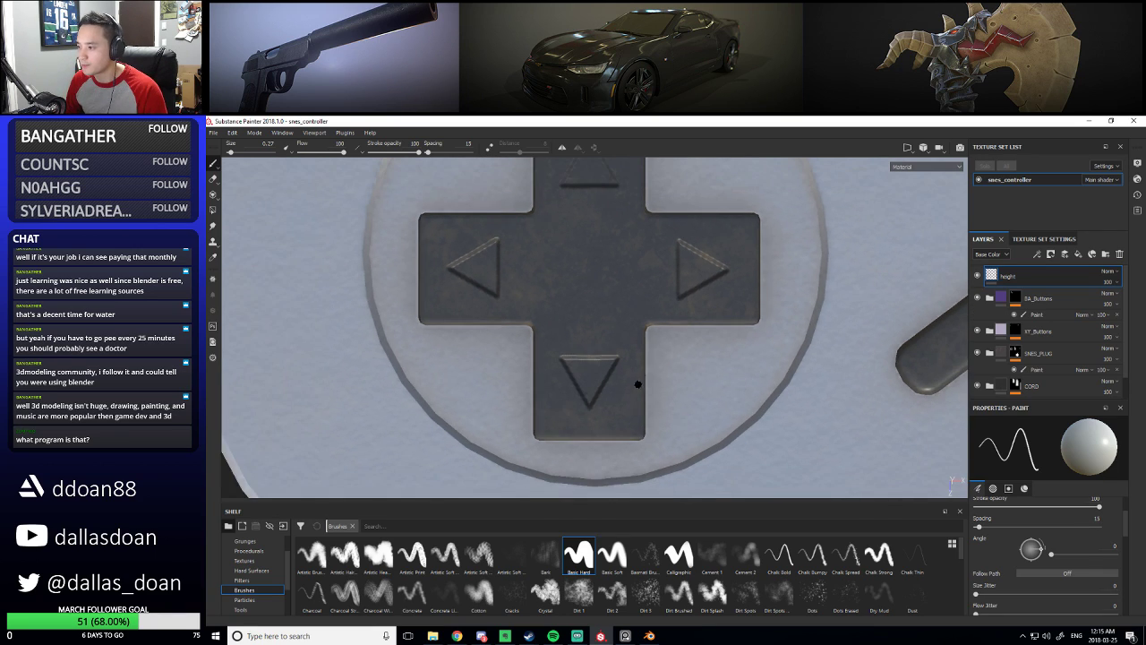
scroll(637, 388, up, 3)
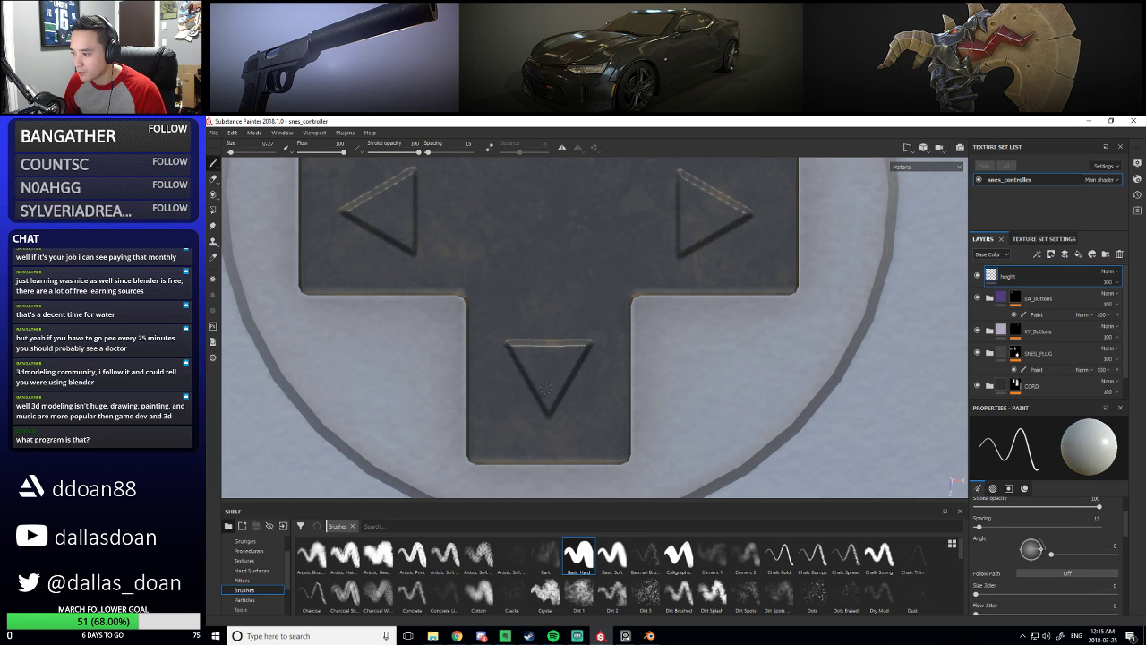
scroll(789, 320, down, 5)
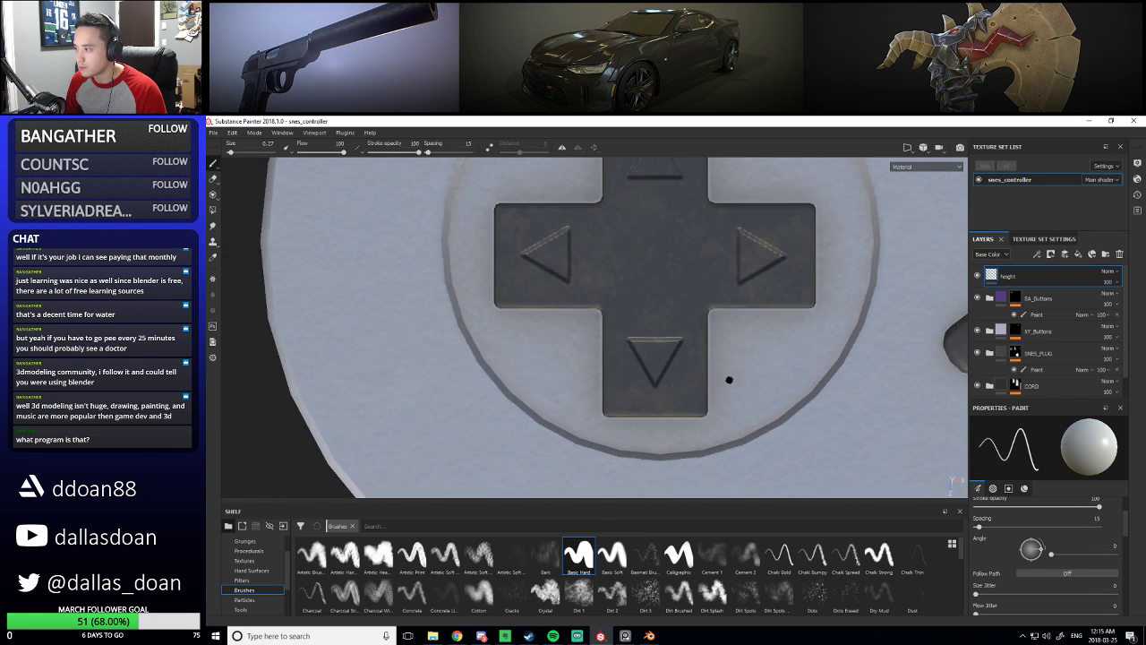
Examine the whole controller and its face buttons from straight-on and tilted angles
key(f)
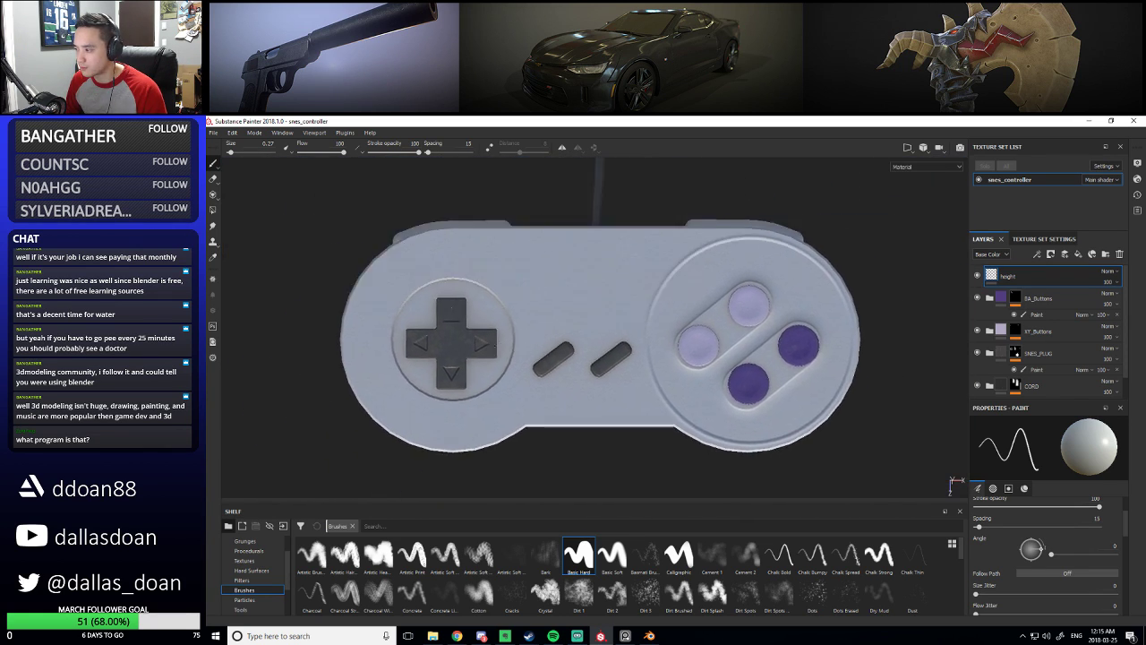
alt+drag(630, 440, 580, 368)
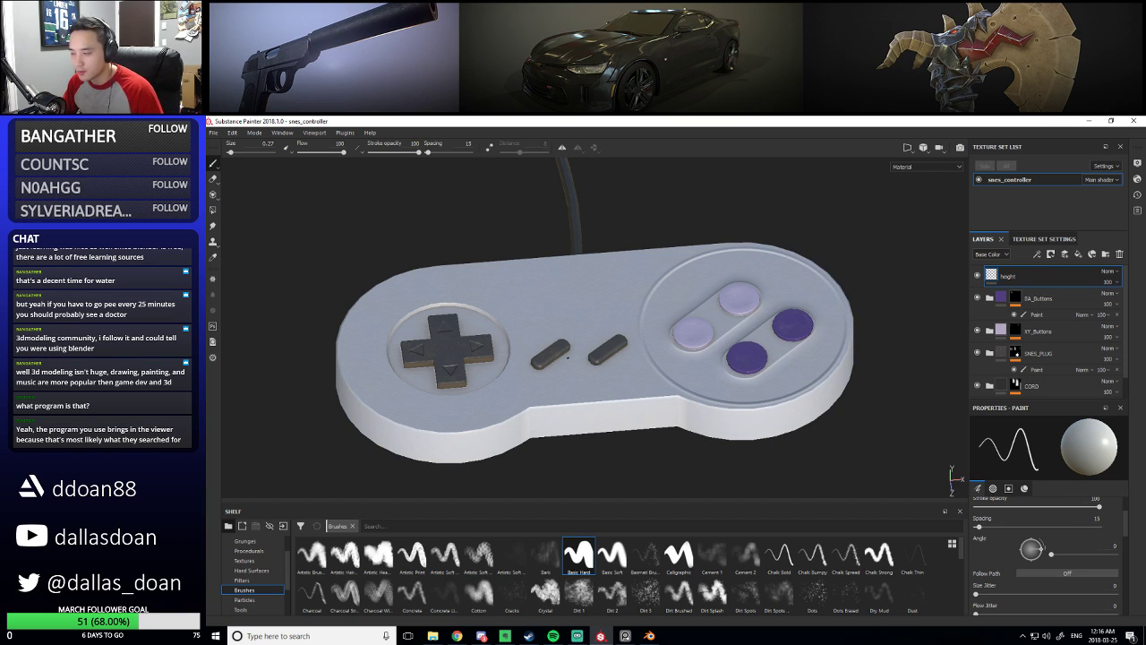
alt+drag(569, 296, 761, 322)
scroll(762, 322, up, 3)
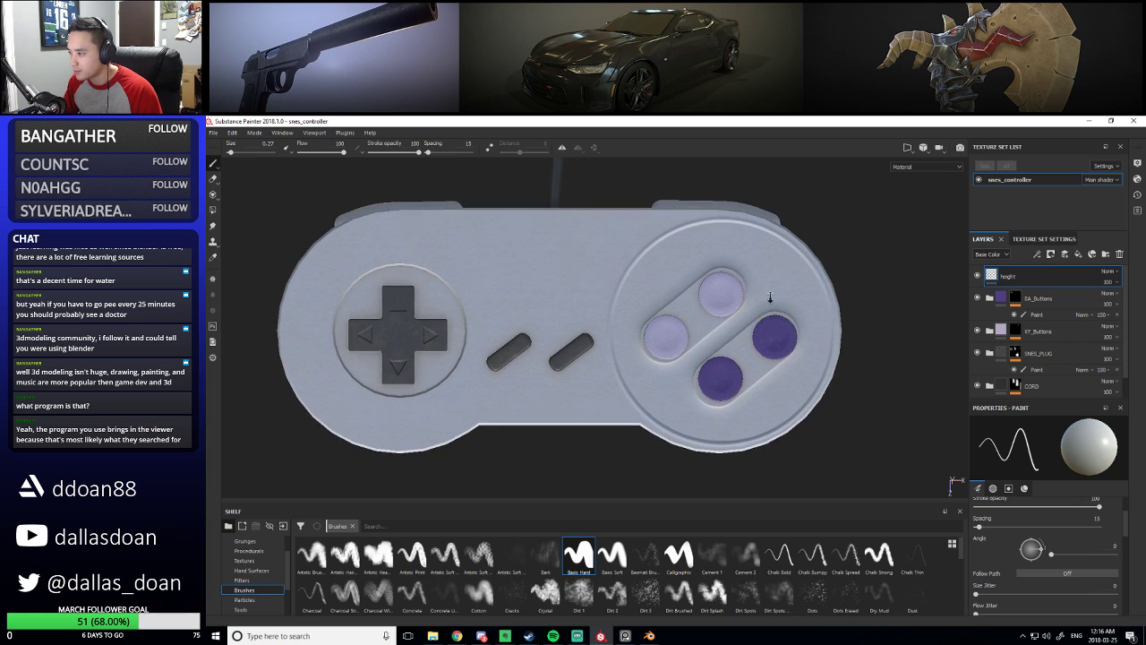
scroll(764, 333, up, 5)
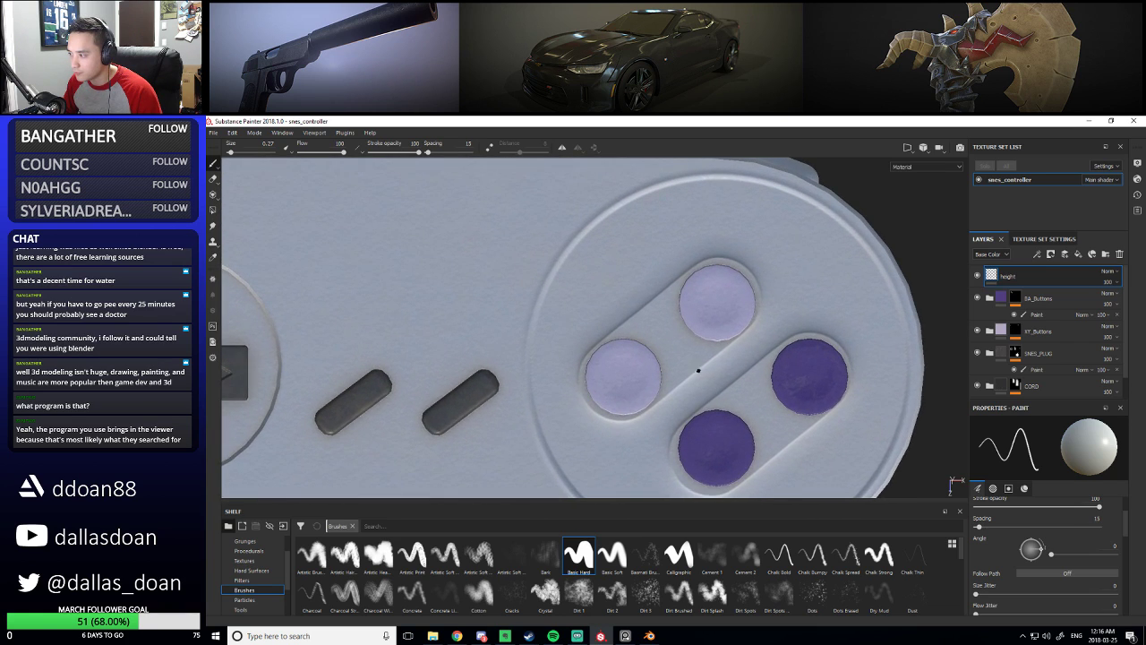
alt+middle_drag(740, 370, 717, 341)
alt+drag(717, 342, 639, 353)
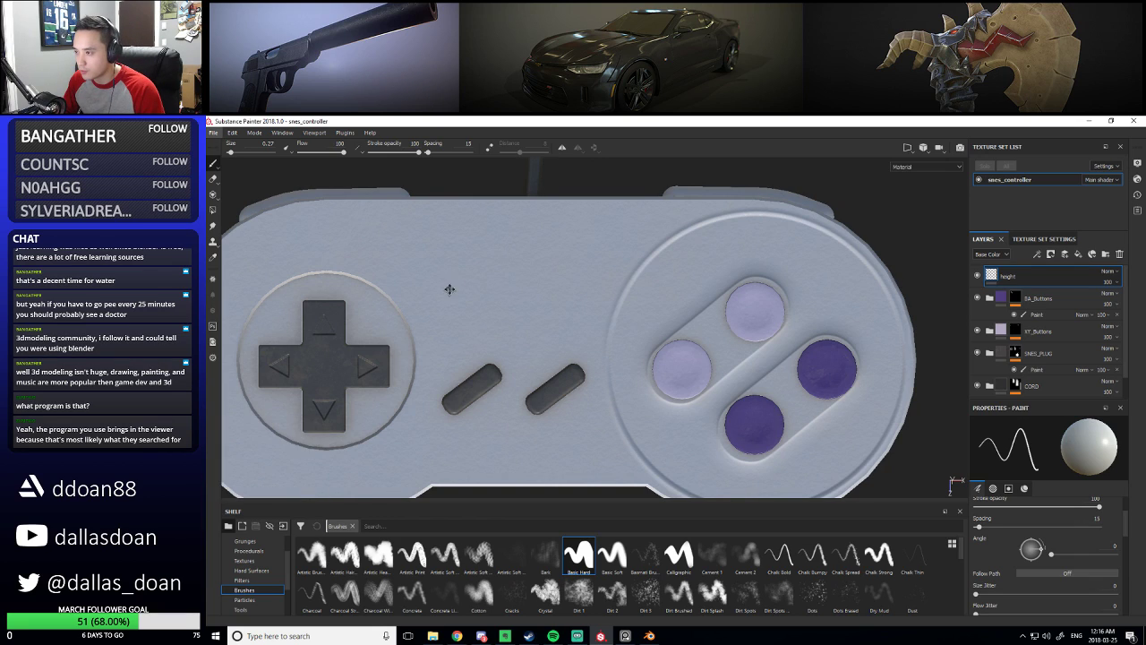
Set the brush size to 1.75 and stamp a circular recess in the centre of the D-pad
middle_drag(465, 426, 658, 401)
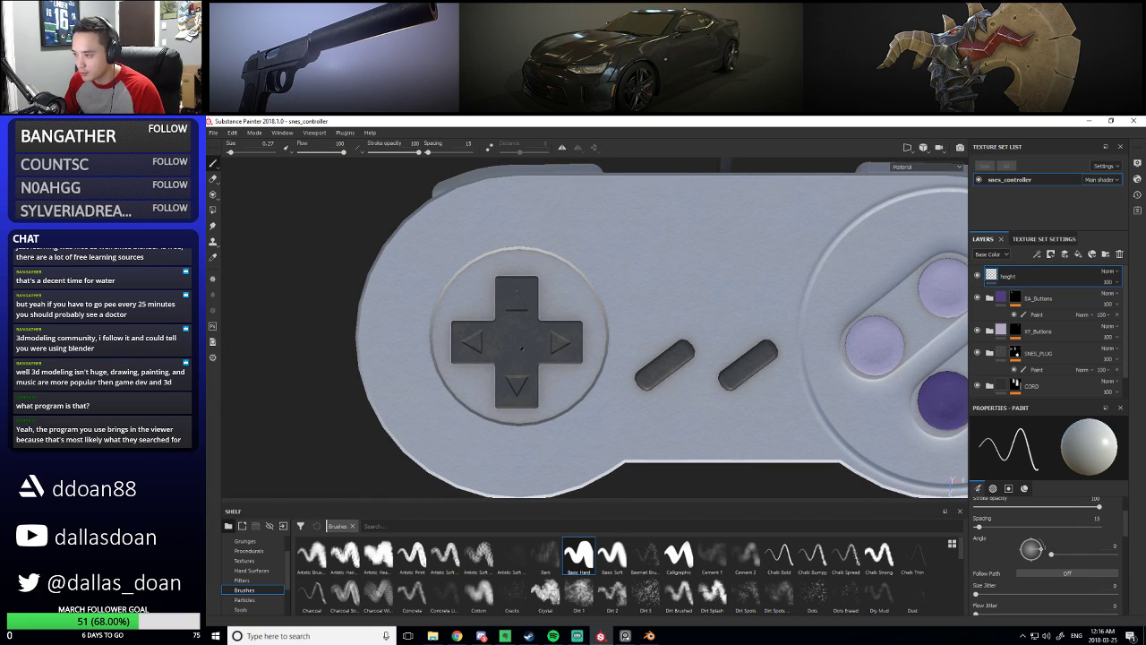
mouse_move(533, 345)
ctrl+right_down()
mouse_move(521, 340)
mouse_move(516, 356)
ctrl+right_up()
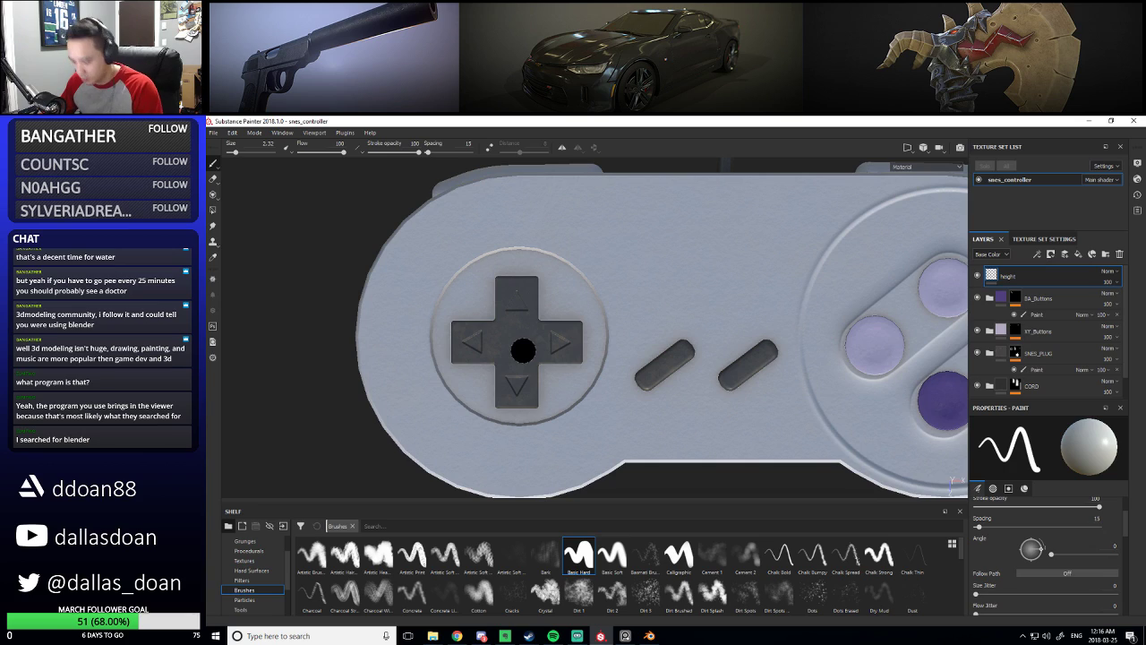
ctrl+right_drag(518, 344, 507, 344)
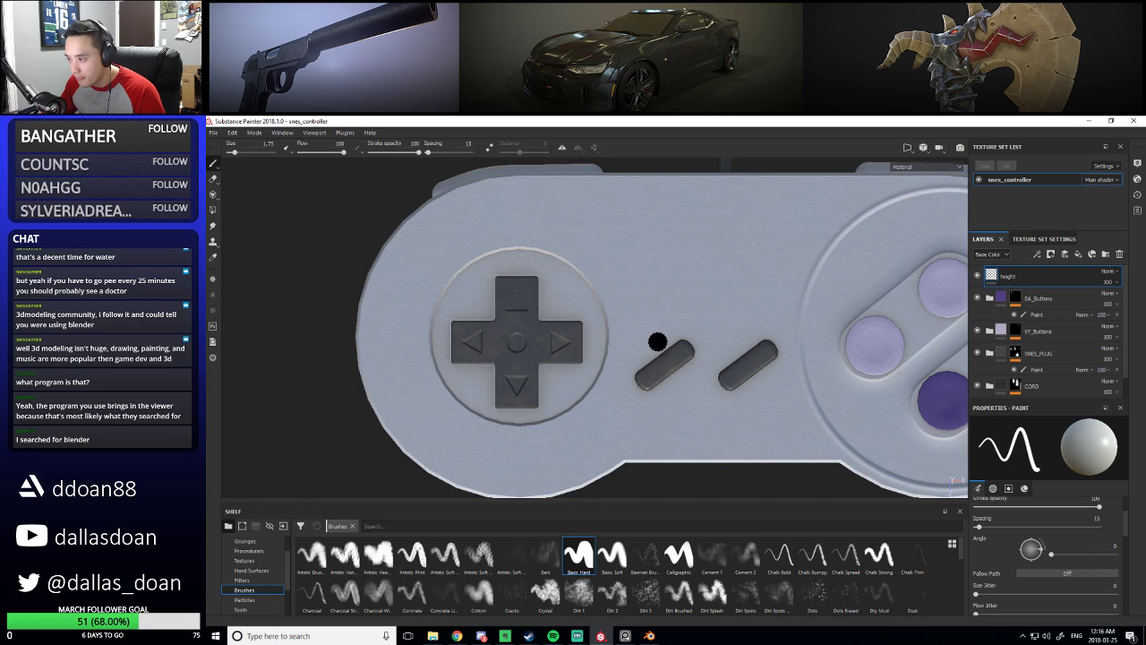
Inspect the controller's D-pad at an angle, view the console model in Blender, and return to Substance Painter
scroll(674, 345, down, 5)
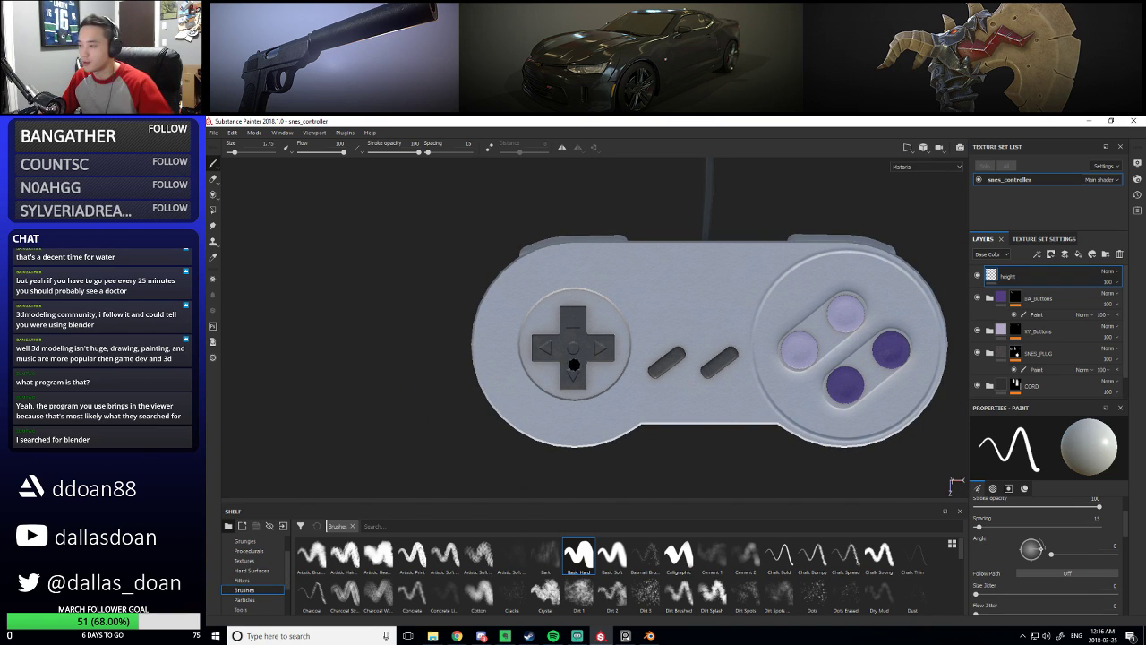
mouse_move(648, 319)
alt+mouse_down()
mouse_move(611, 330)
mouse_move(547, 292)
alt+mouse_up()
mouse_move(548, 291)
alt+right_down()
mouse_move(586, 337)
mouse_move(566, 298)
alt+right_up()
mouse_move(566, 298)
alt+middle_down()
mouse_move(591, 307)
mouse_move(586, 296)
alt+middle_up()
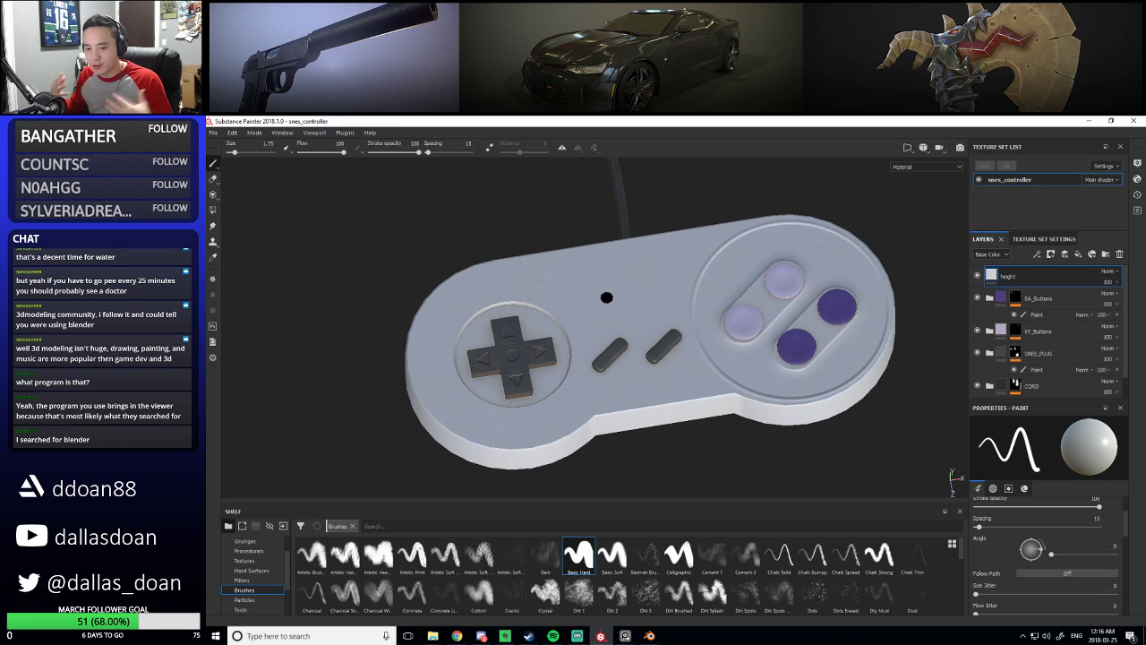
click(650, 636)
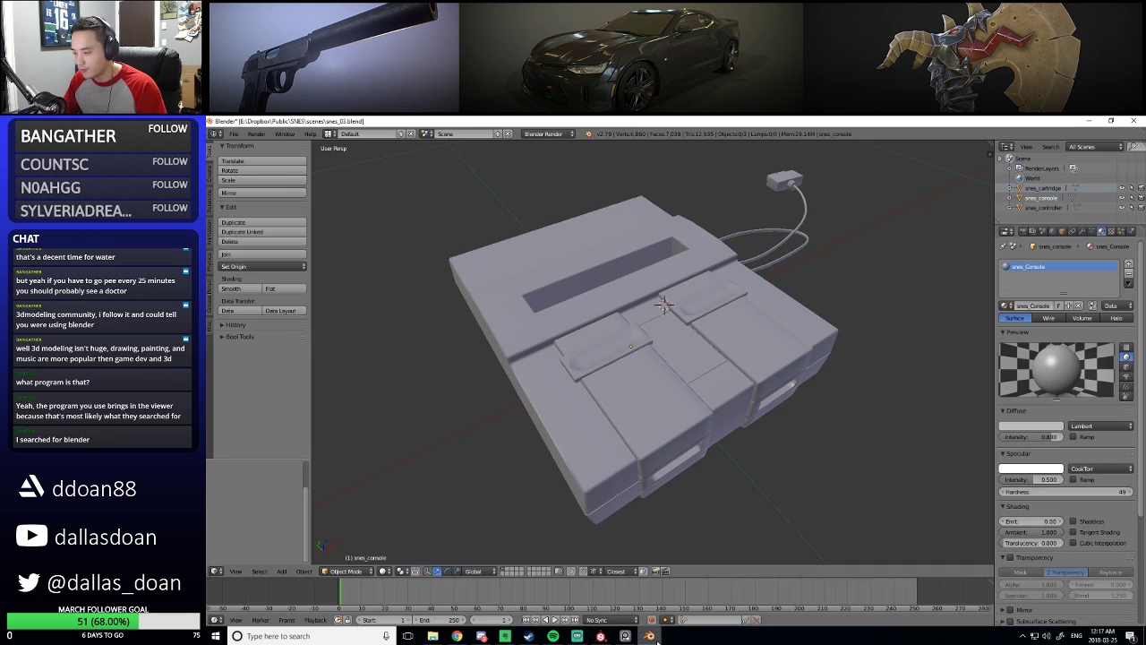
click(599, 636)
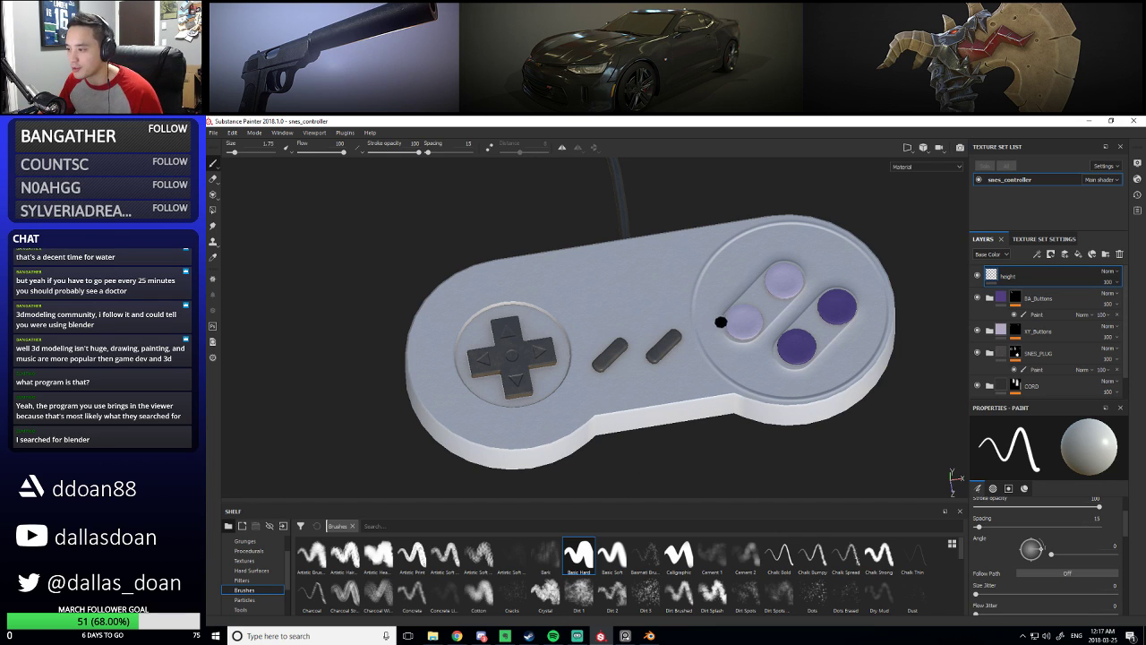
Examine the face button area, the brush's height setting and the full front of the controller
alt+drag(722, 323, 666, 422)
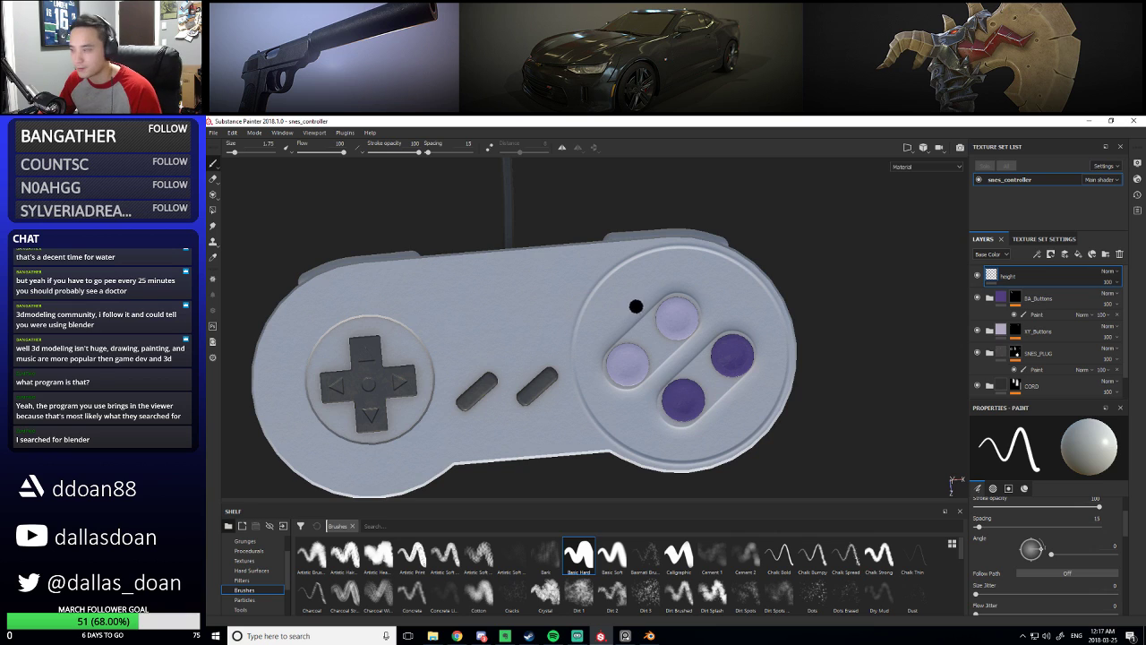
alt+right_drag(637, 307, 596, 379)
alt+middle_drag(588, 381, 681, 316)
scroll(1085, 562, down, 2)
scroll(1075, 560, down, 6)
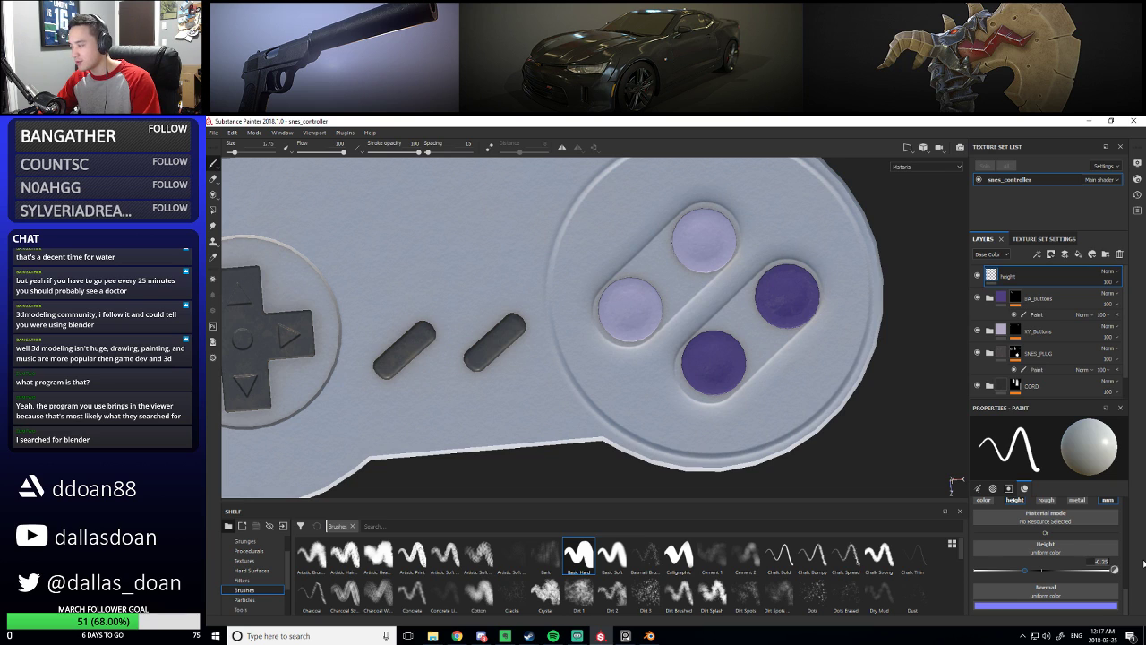
key(f)
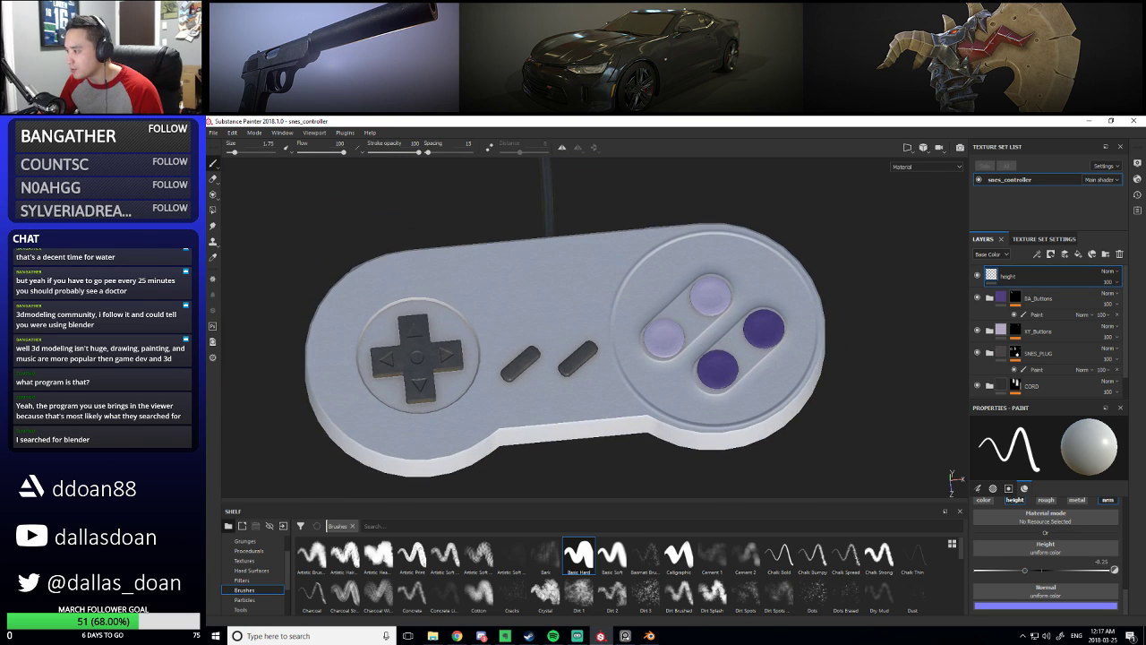
alt+drag(711, 307, 739, 317)
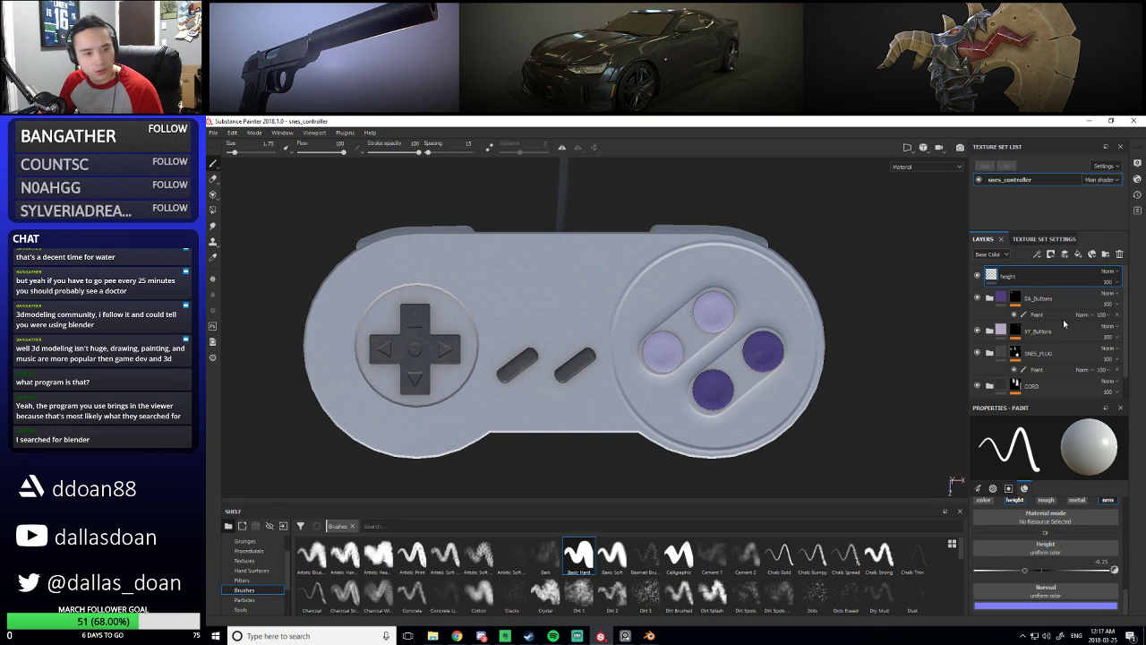
Look through the layer stack and browse the shelf's smart masks and smart materials
scroll(1062, 323, down, 1)
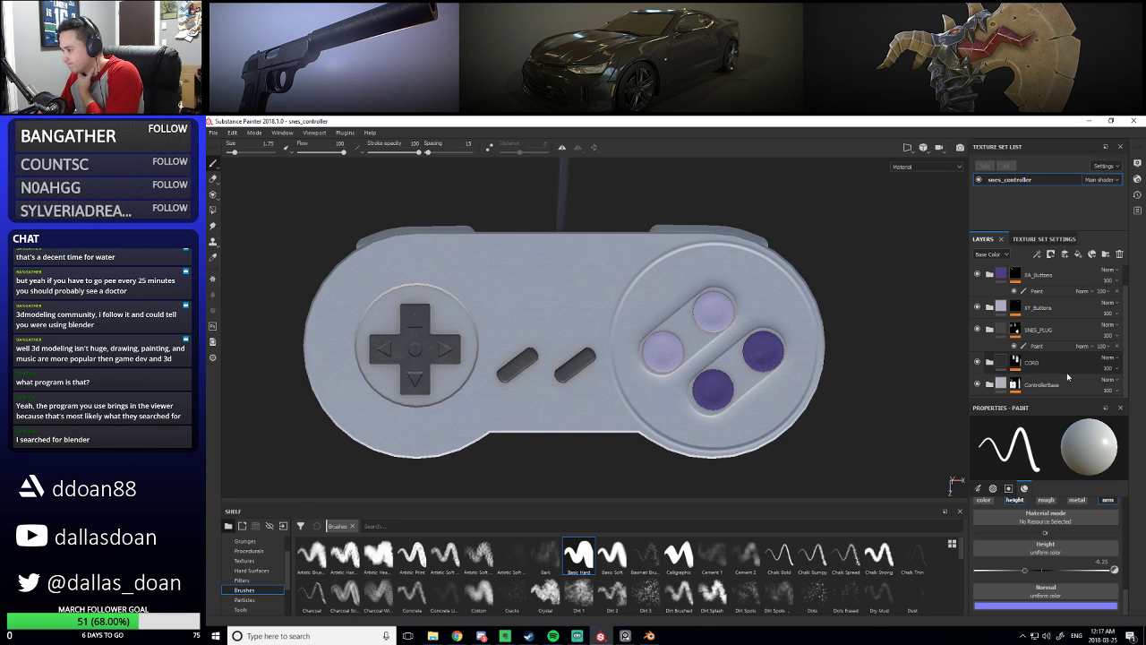
scroll(1068, 376, up, 1)
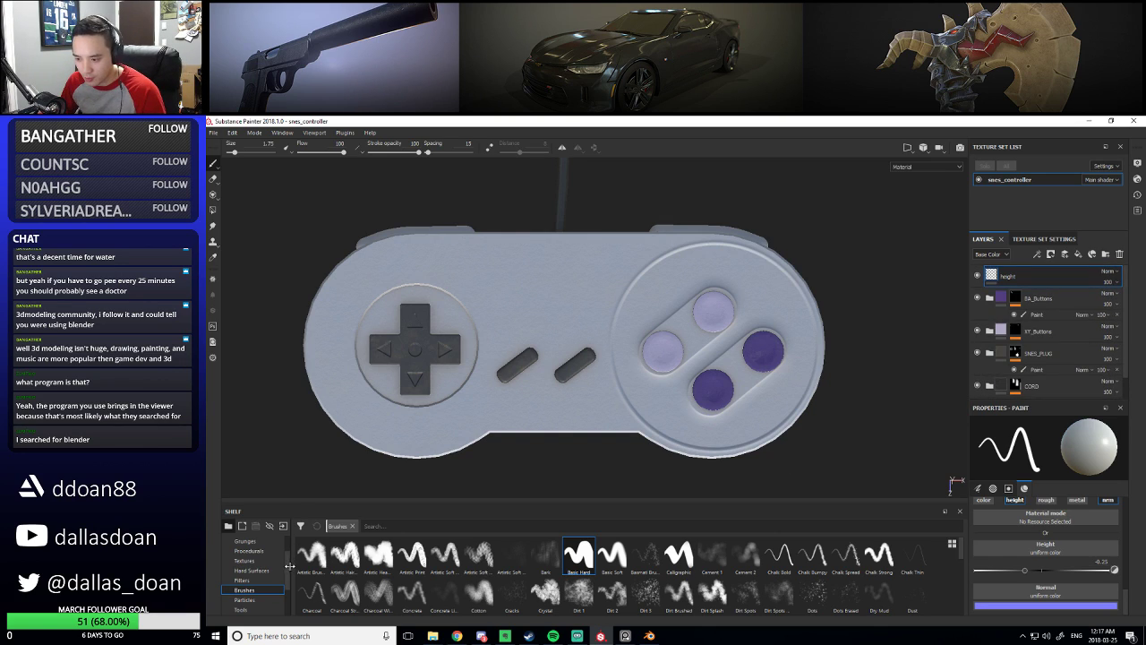
scroll(269, 577, down, 3)
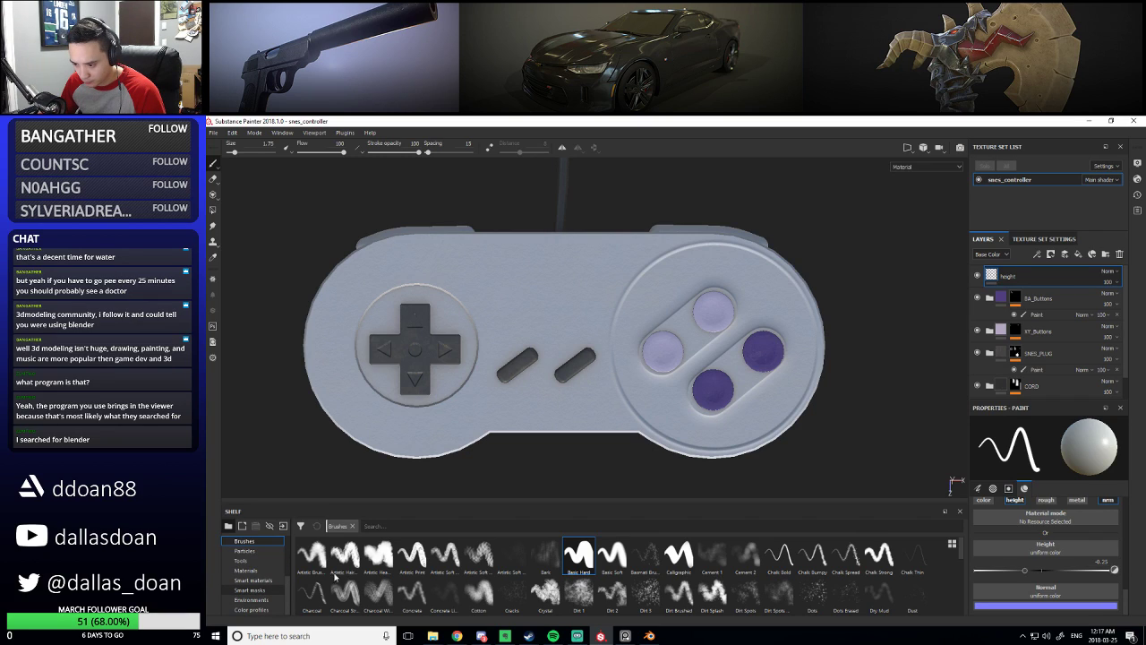
click(259, 591)
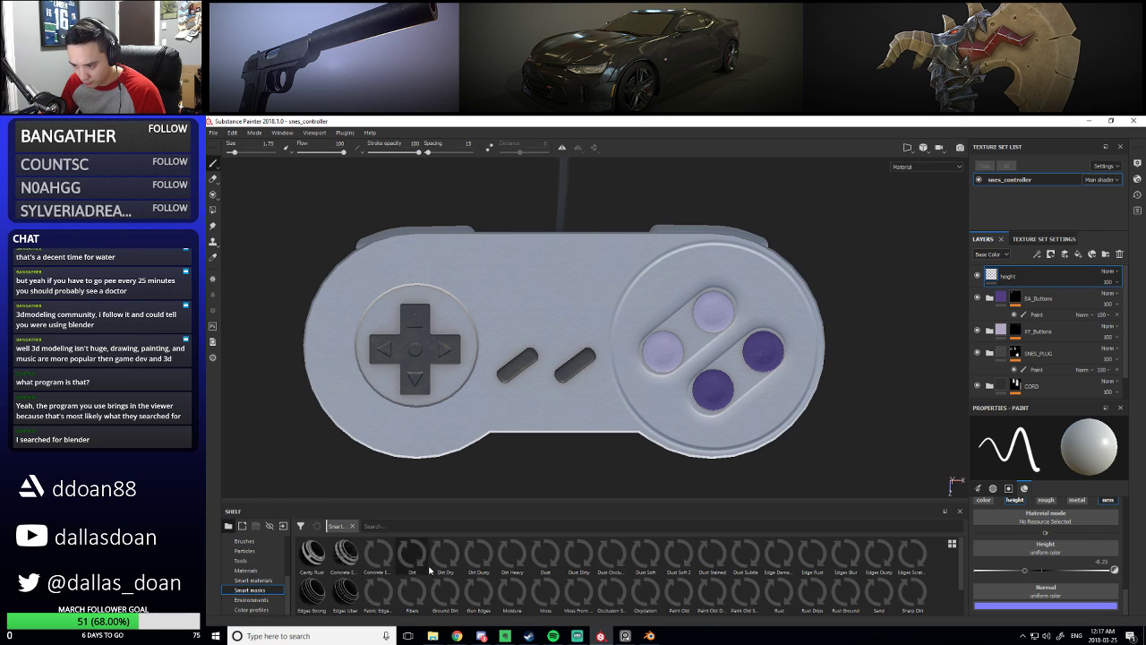
click(270, 580)
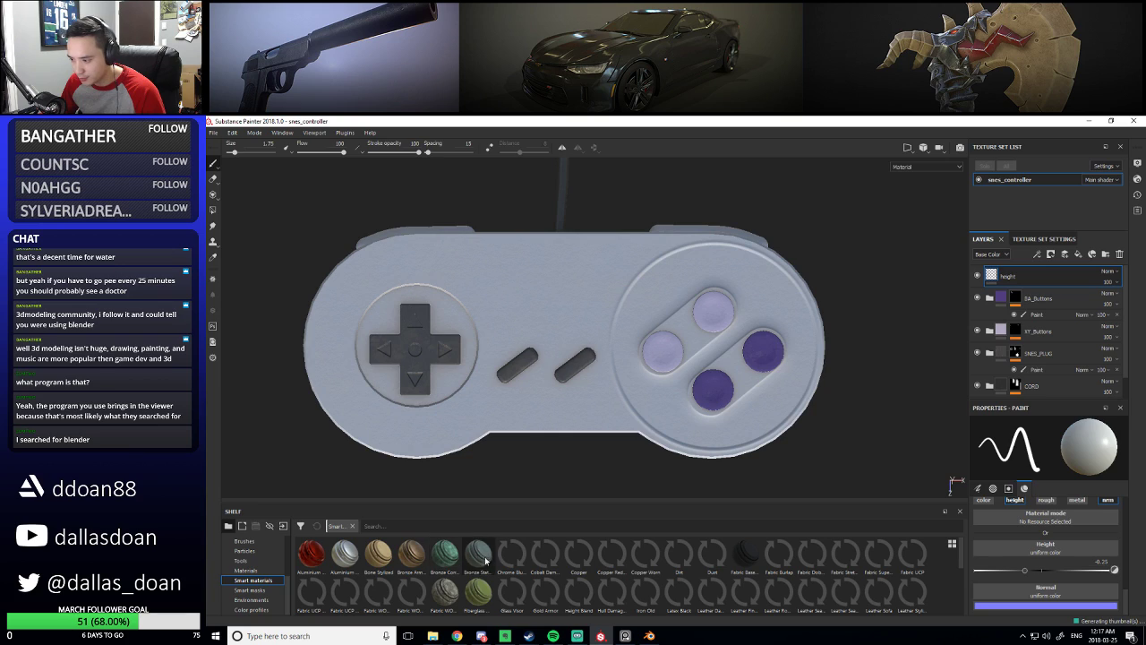
scroll(865, 563, down, 3)
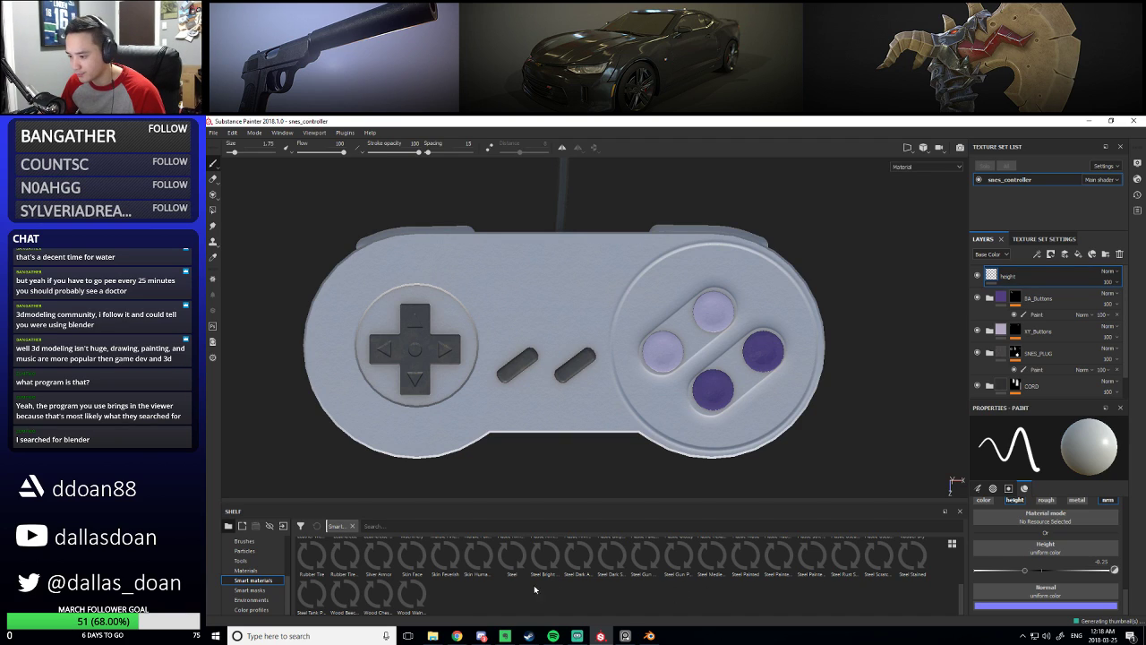
scroll(563, 601, up, 3)
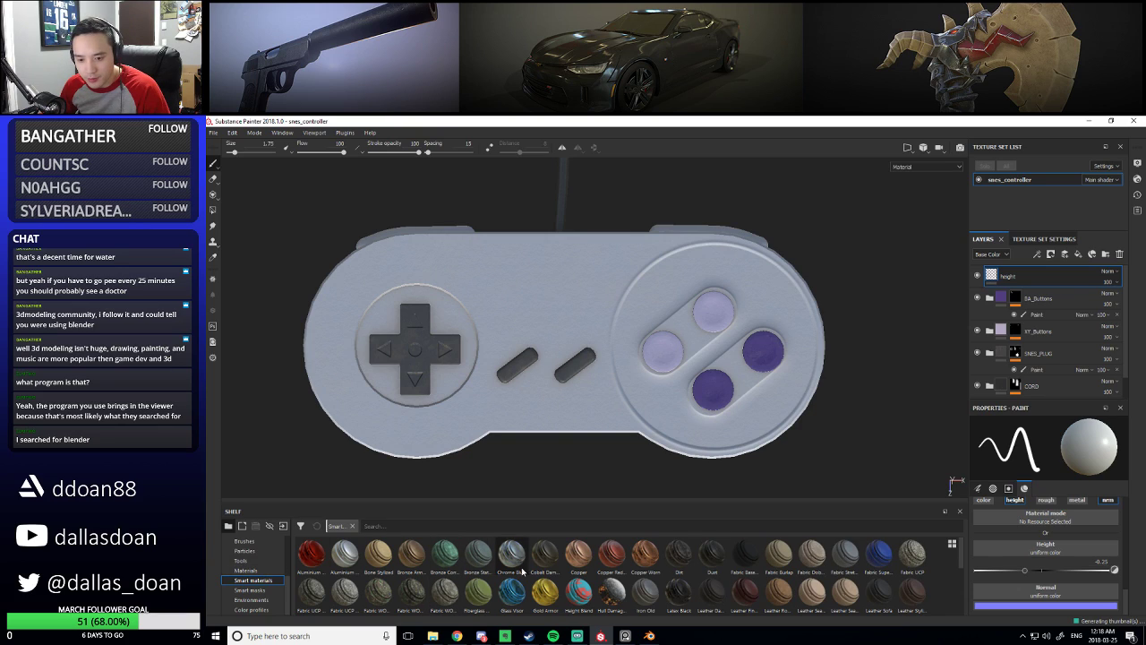
Try the Plastic Dirty Scratched smart material in the stack below the height layer, and undo it
scroll(582, 564, down, 2)
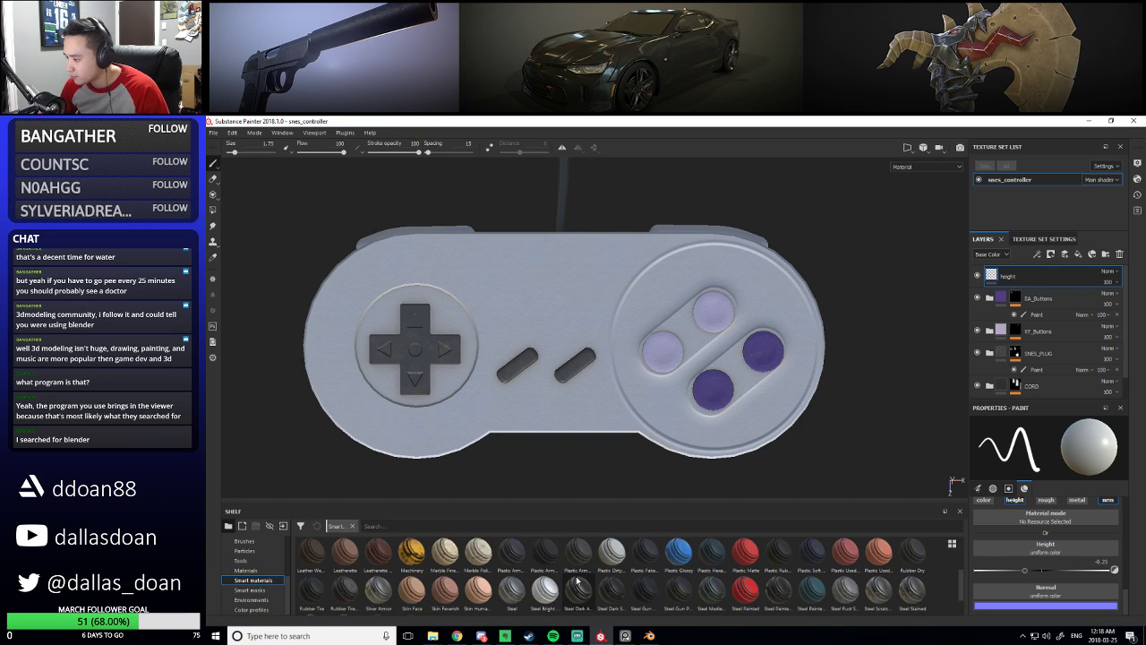
click(674, 553)
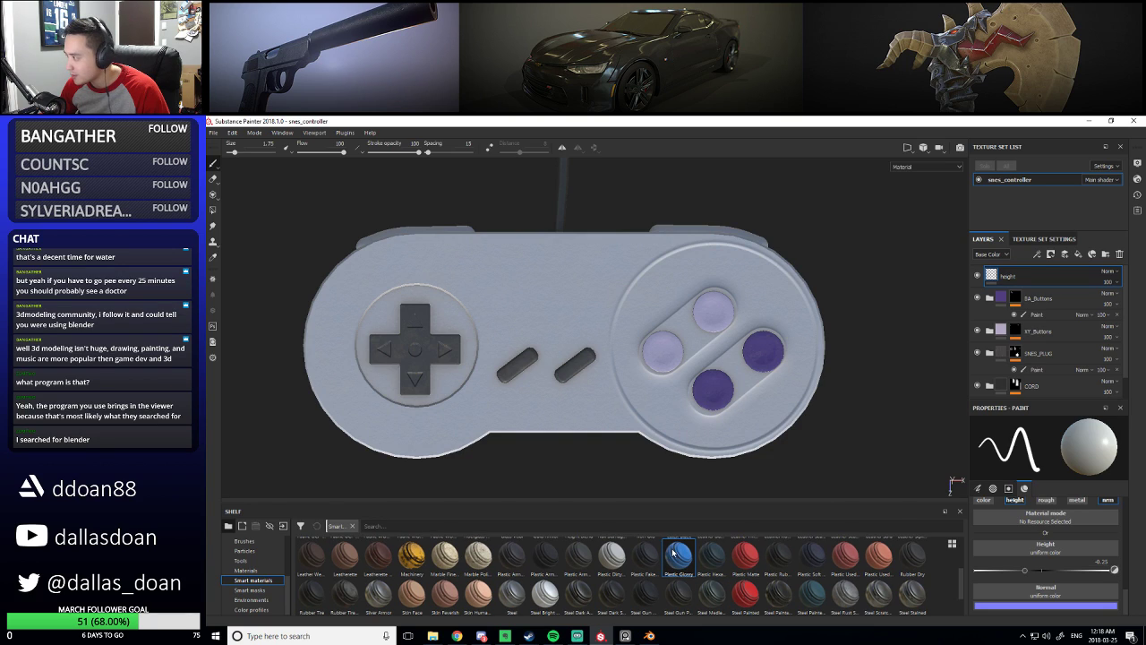
mouse_move(673, 555)
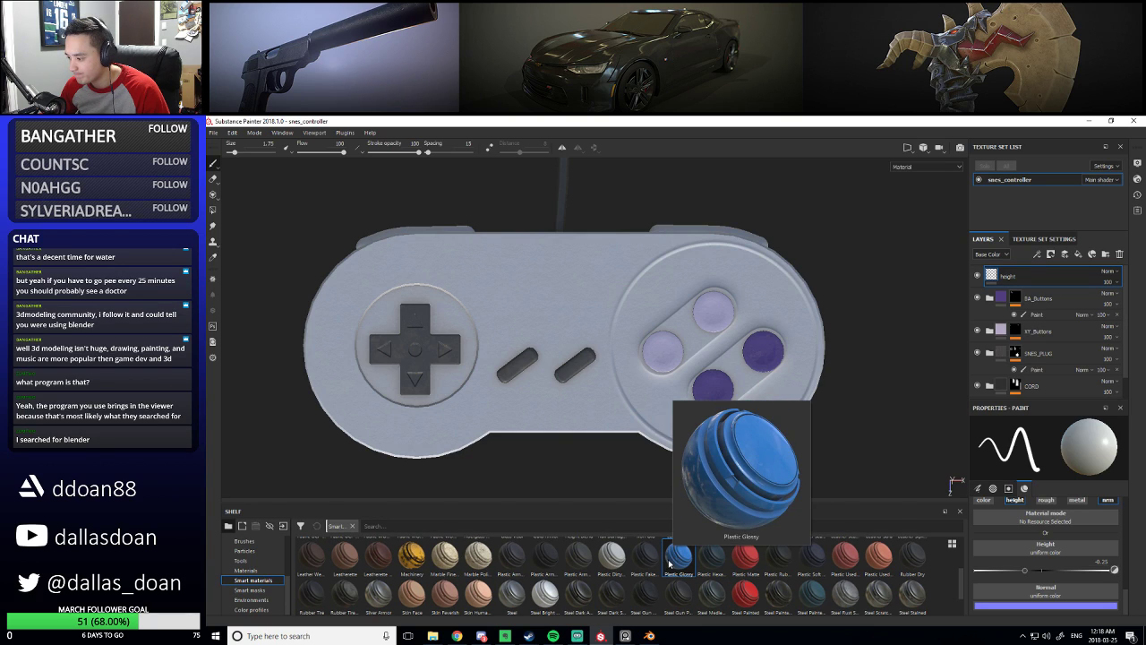
mouse_move(615, 562)
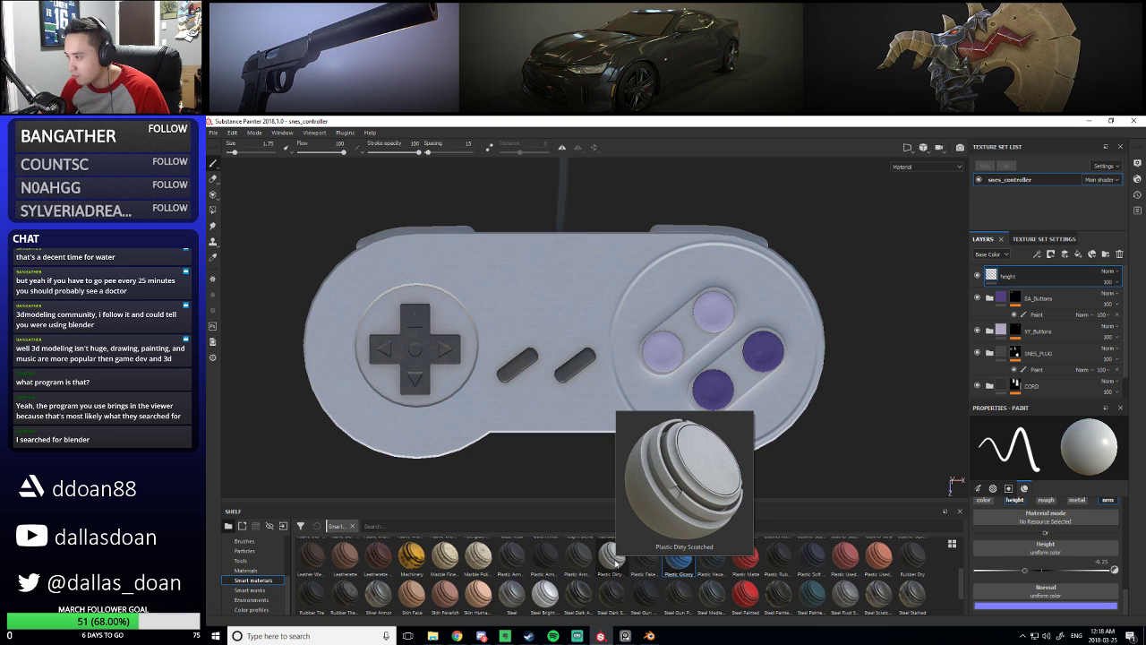
drag(616, 561, 1050, 296)
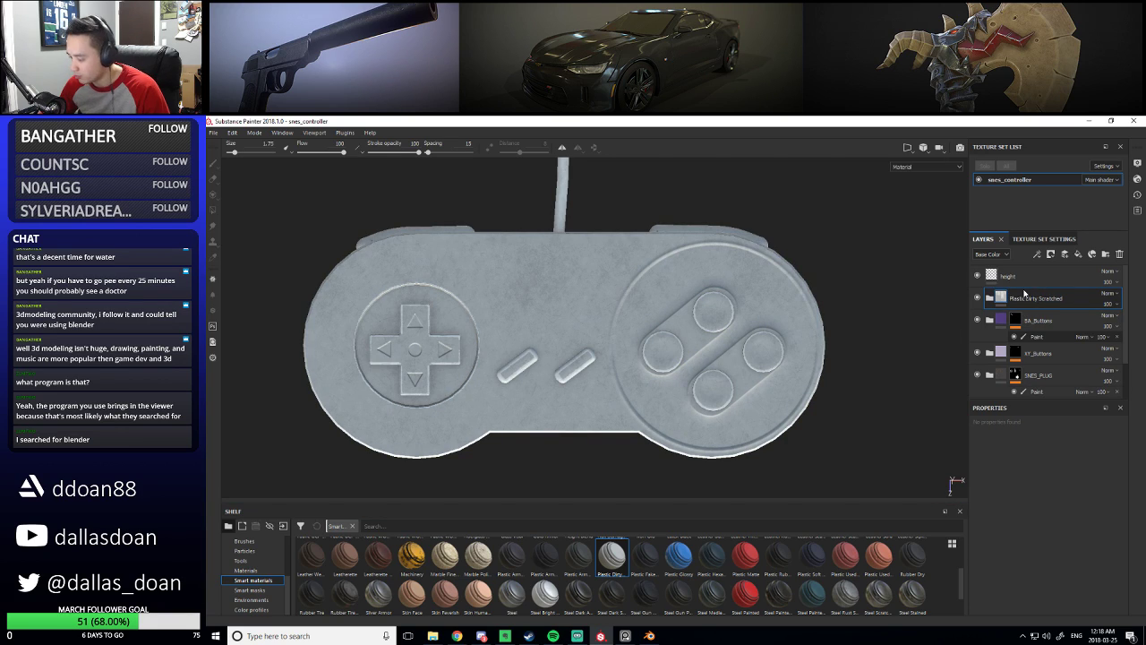
key(ctrl+z)
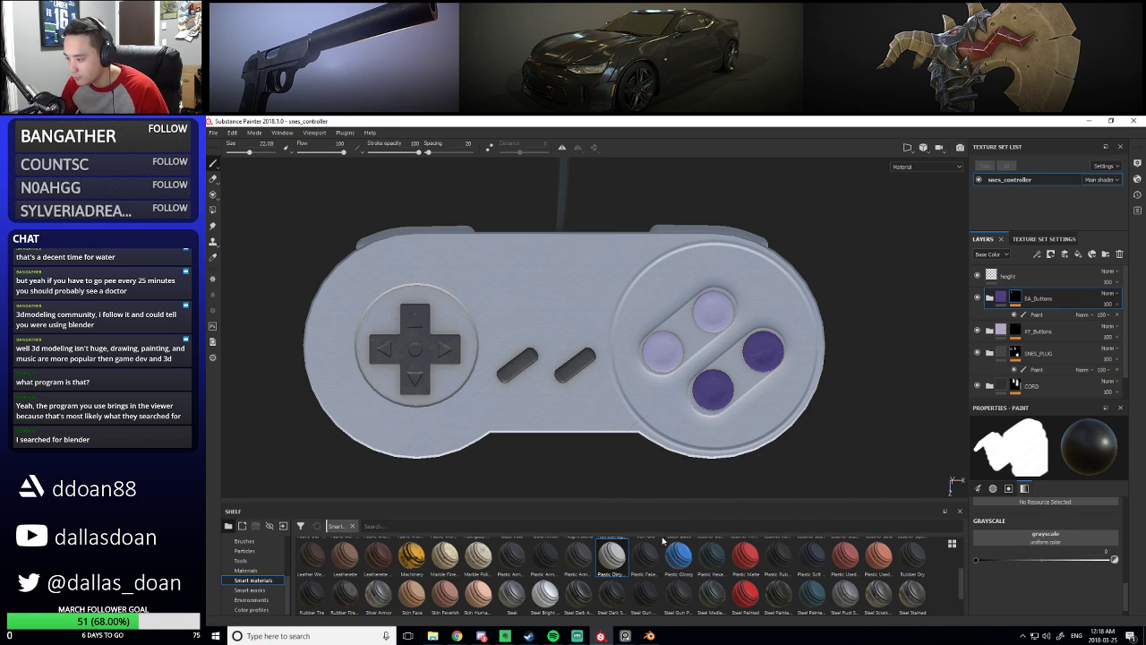
Add the Plastic Glossy smart material below the height layer, give it a black mask and add a paint effect to the mask
drag(683, 562, 1064, 287)
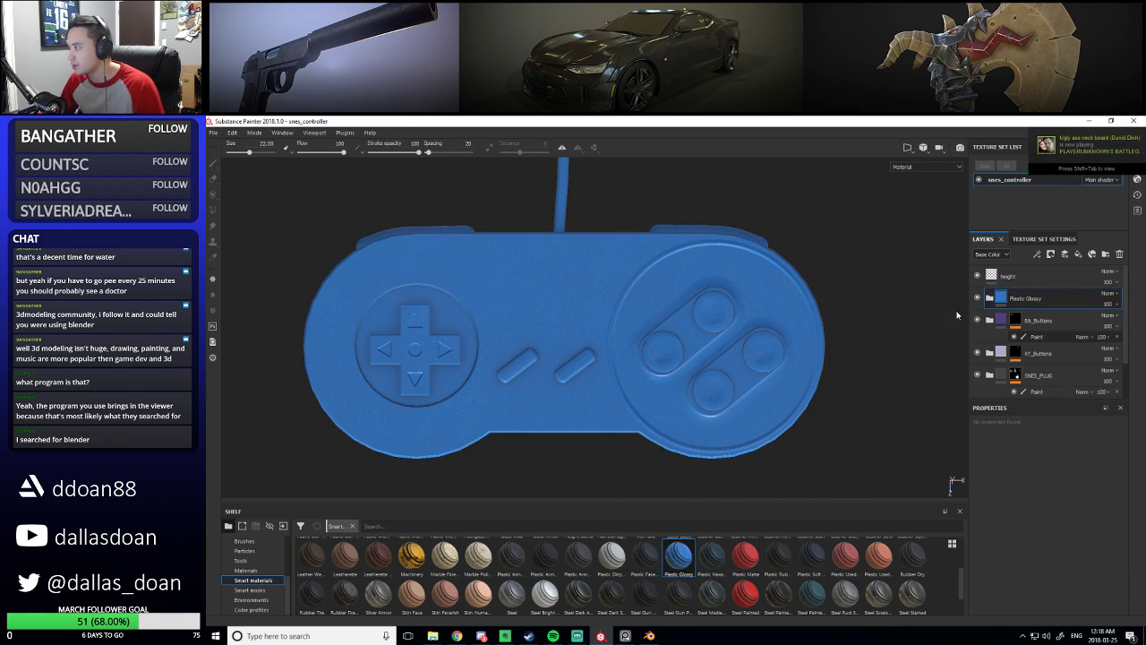
right_click(1062, 297)
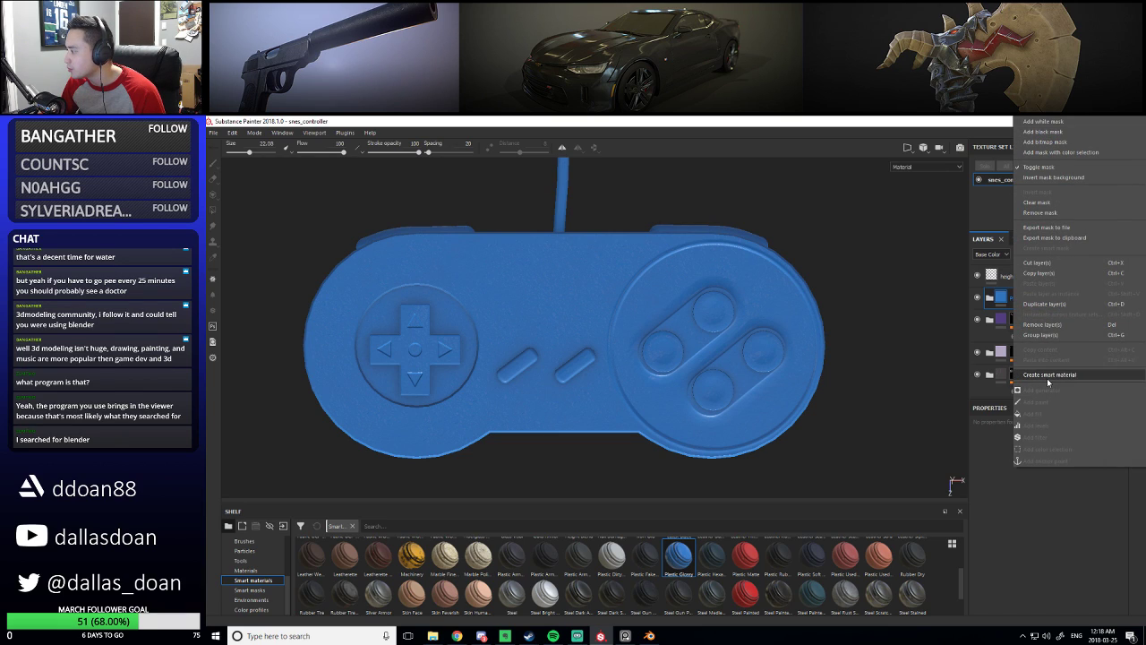
click(1043, 132)
right_click(1019, 299)
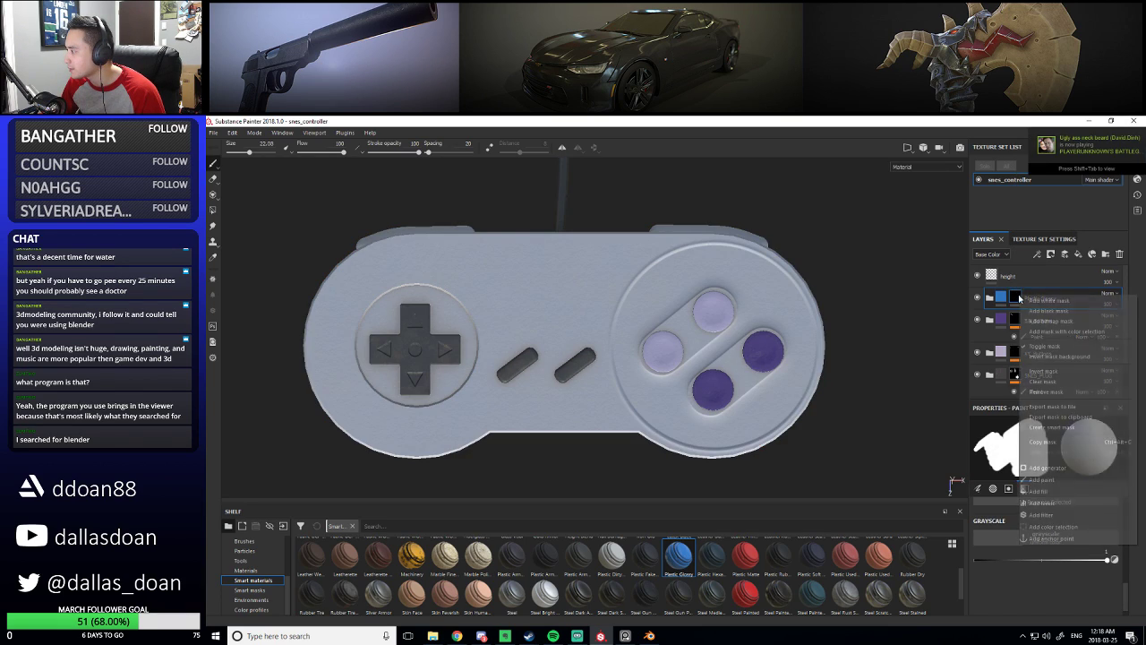
click(1041, 479)
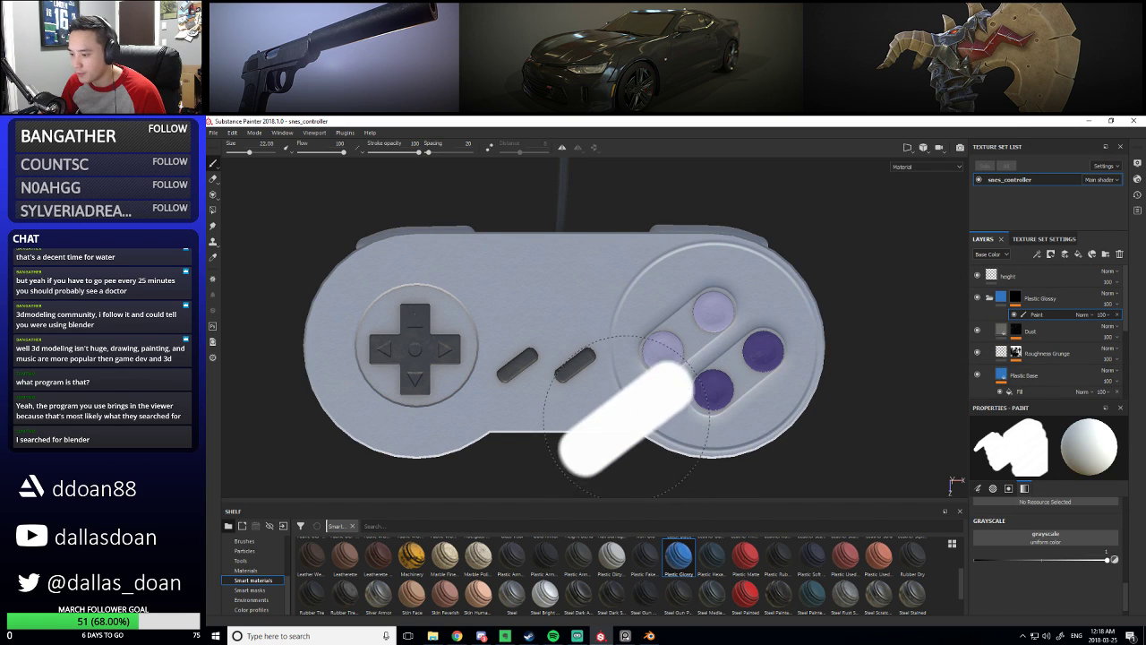
Choose the Basic Hard brush for painting the Plastic Glossy mask
scroll(268, 586, up, 5)
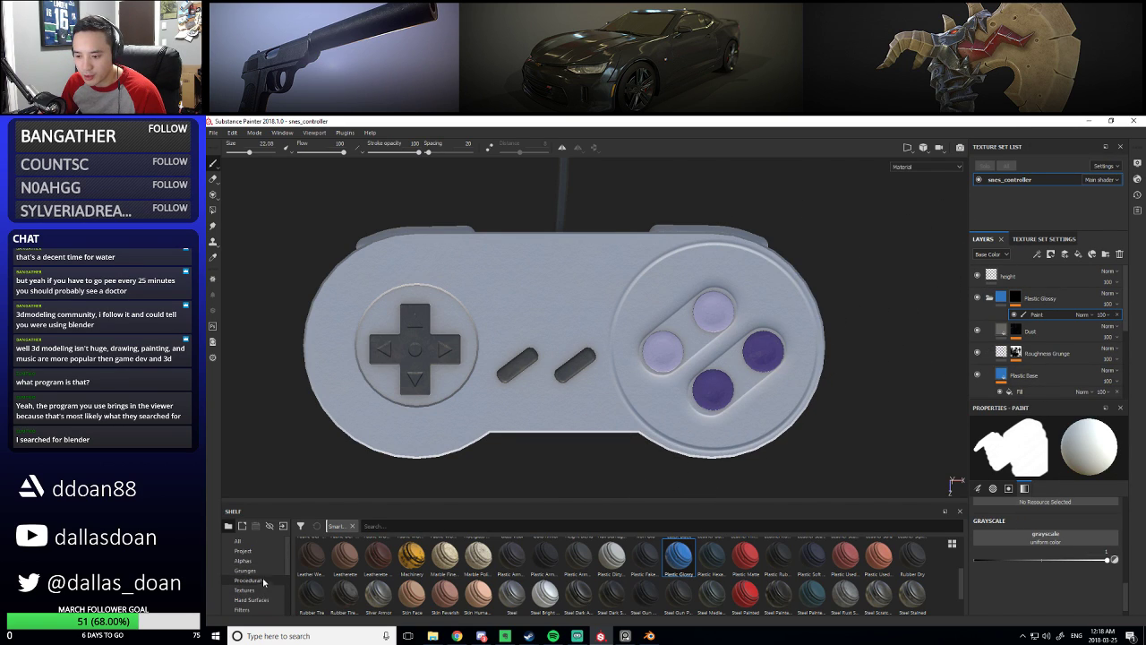
click(249, 590)
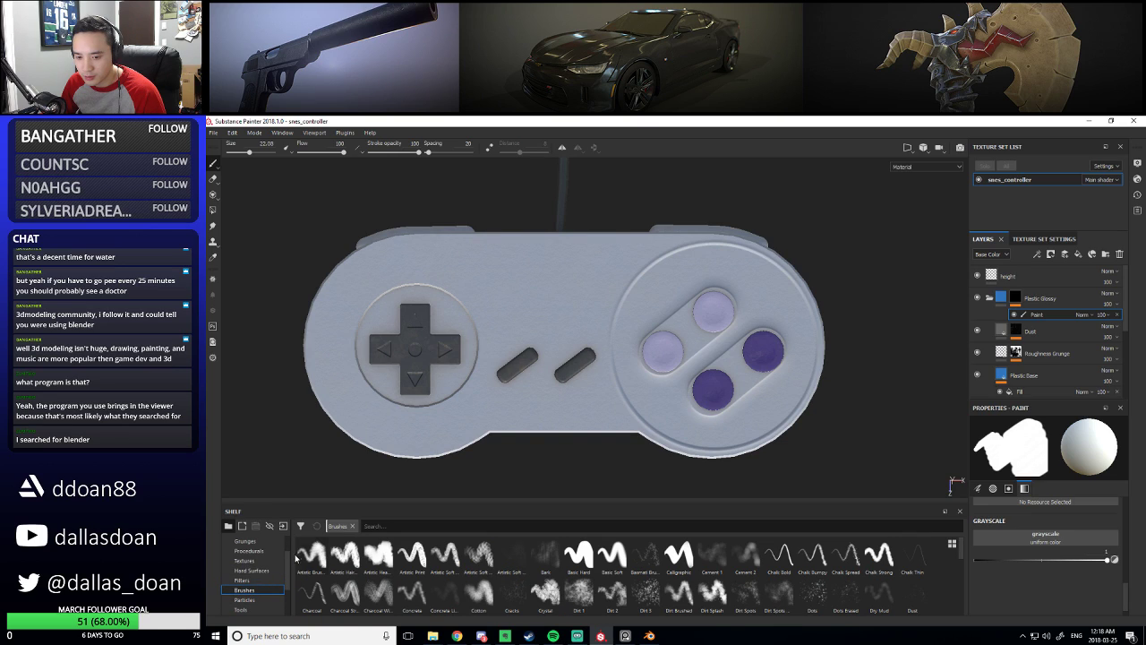
click(578, 555)
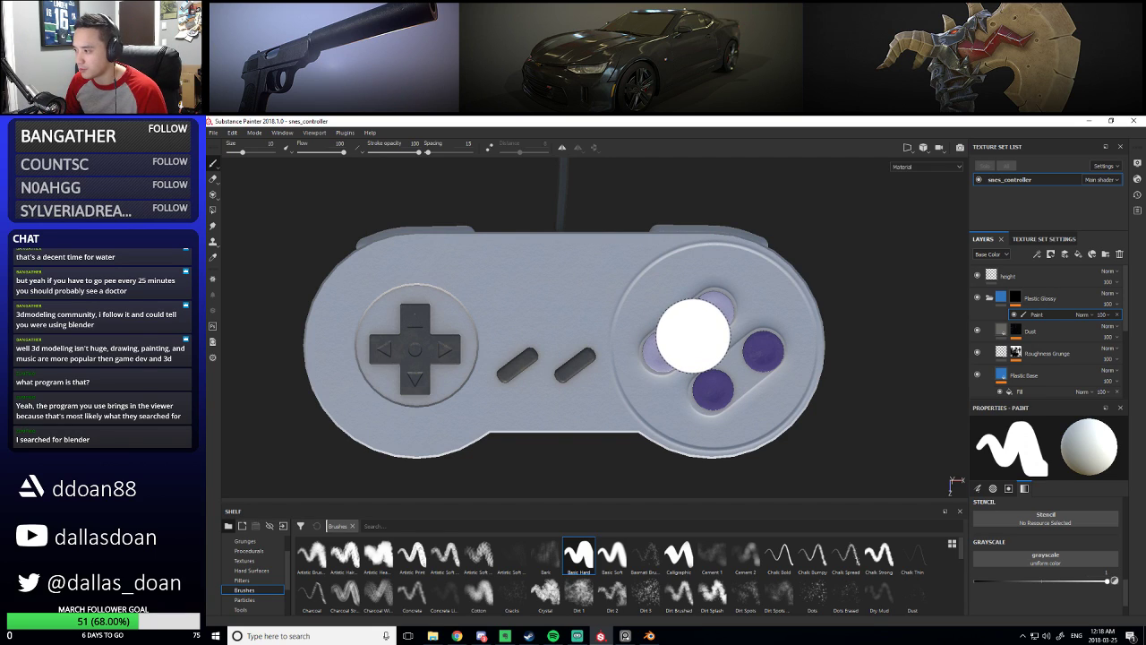
Enlarge the brush to 27.65 and stamp the mask over the entire round plate around the face buttons
key(bracketright)
key(bracketright)
key(bracketright)
key(bracketright)
key(bracketright)
key(bracketright)
key(bracketright)
key(bracketright)
key(bracketright)
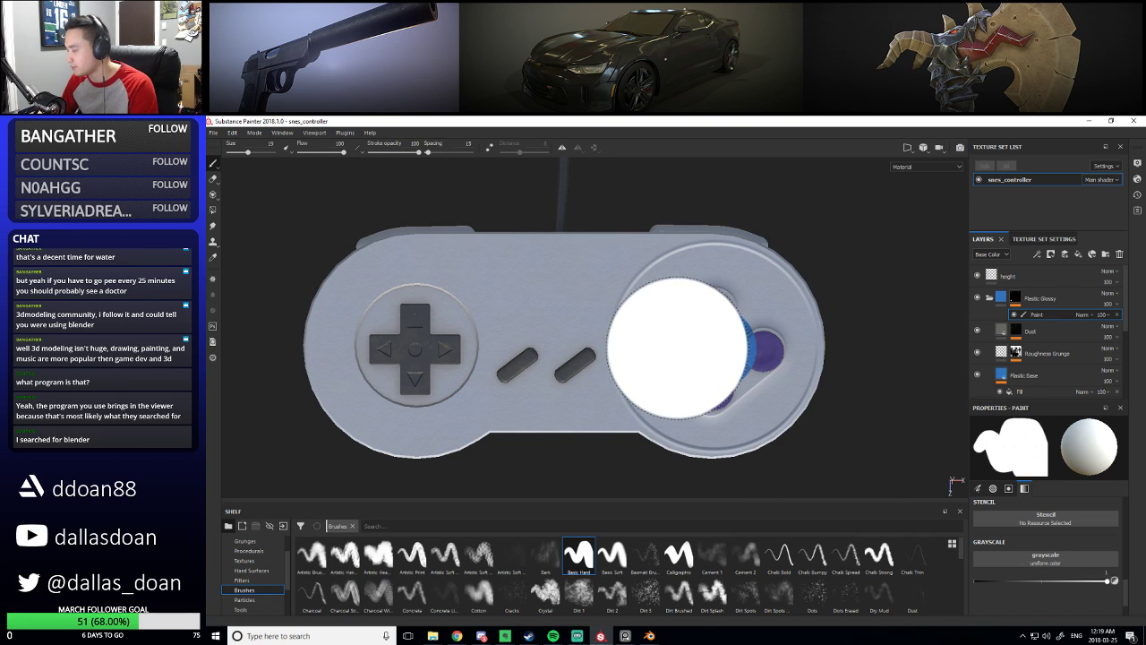
click(676, 345)
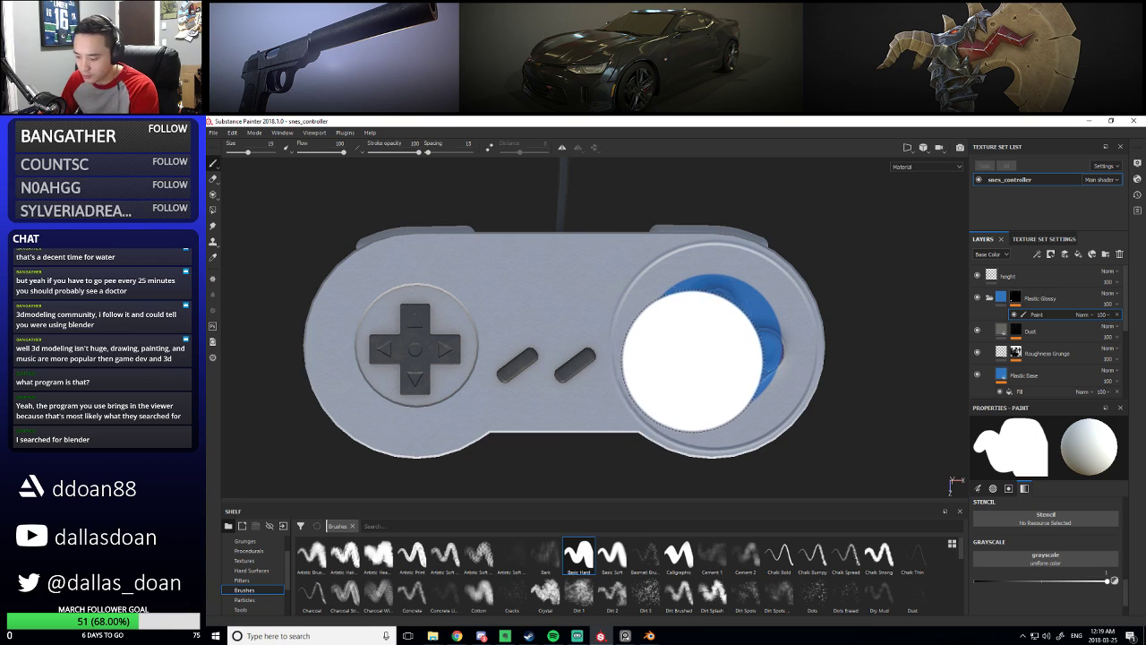
key(bracketright)
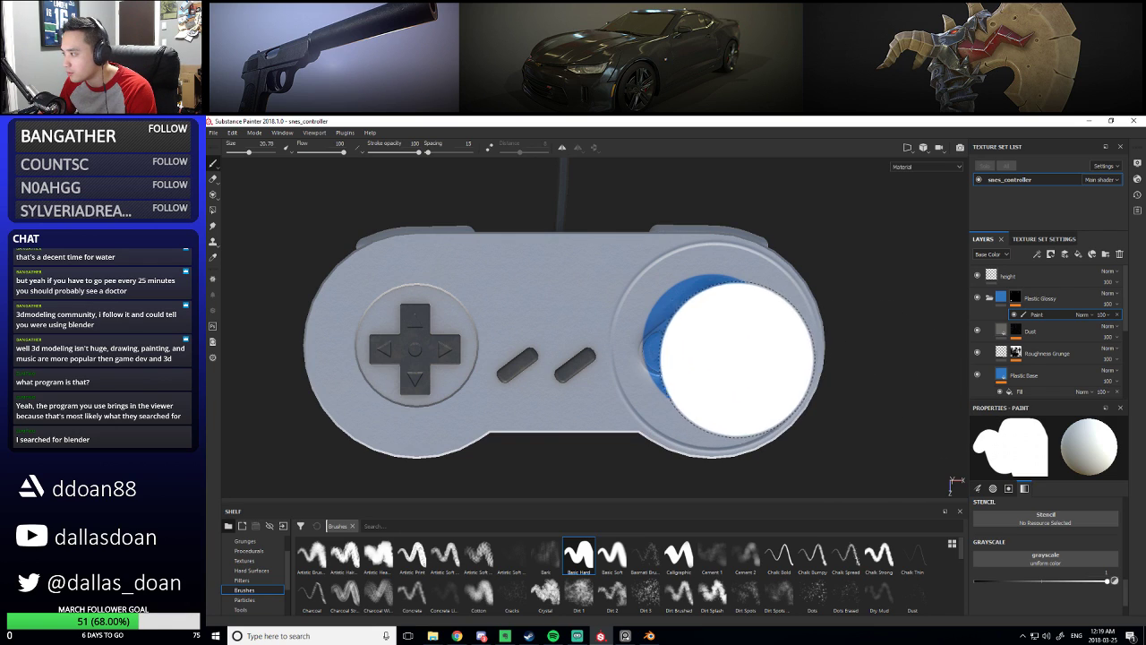
key(bracketright)
key(bracketright)
key(bracketright)
key(bracketright)
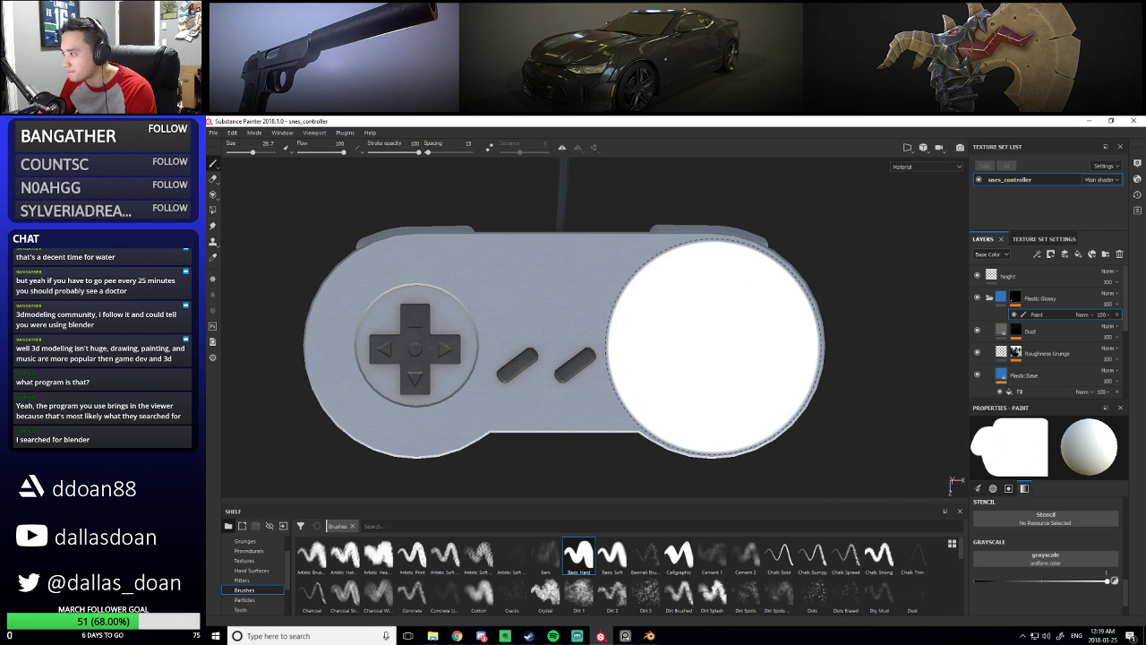
key(bracketleft)
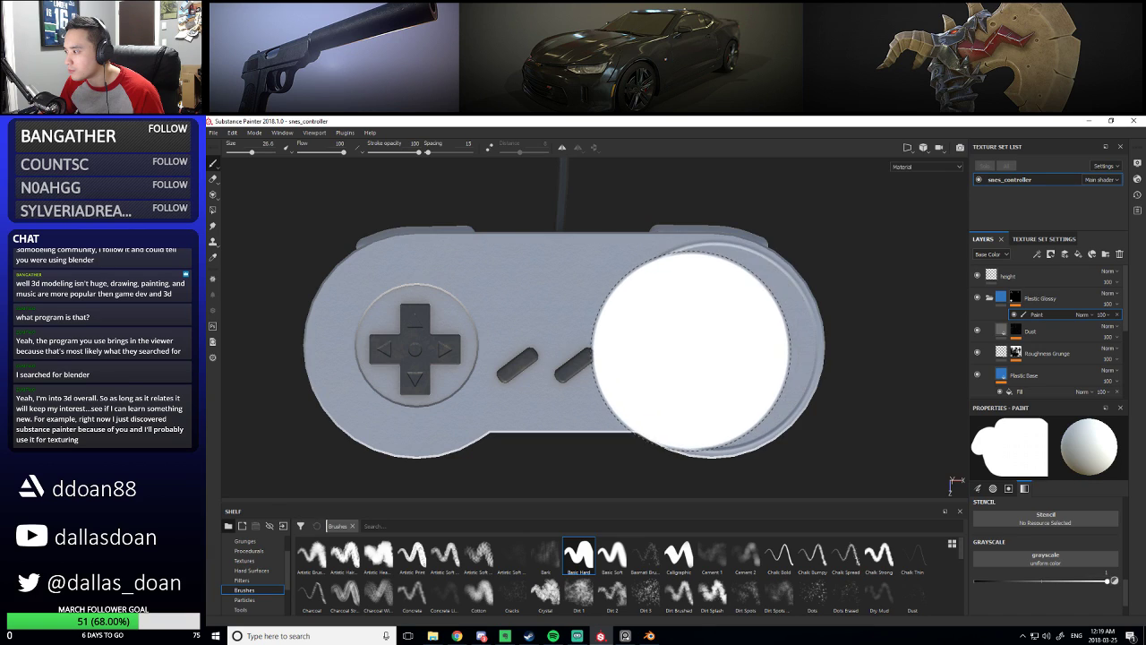
key(ctrl)
ctrl+right_drag(715, 346, 716, 346)
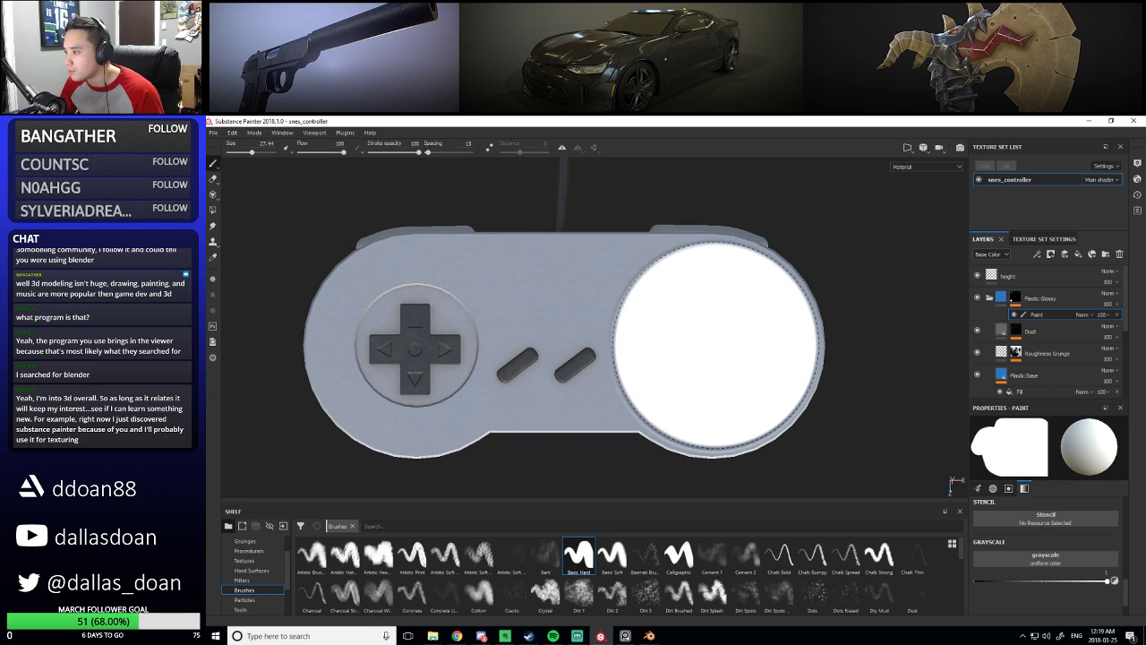
click(715, 345)
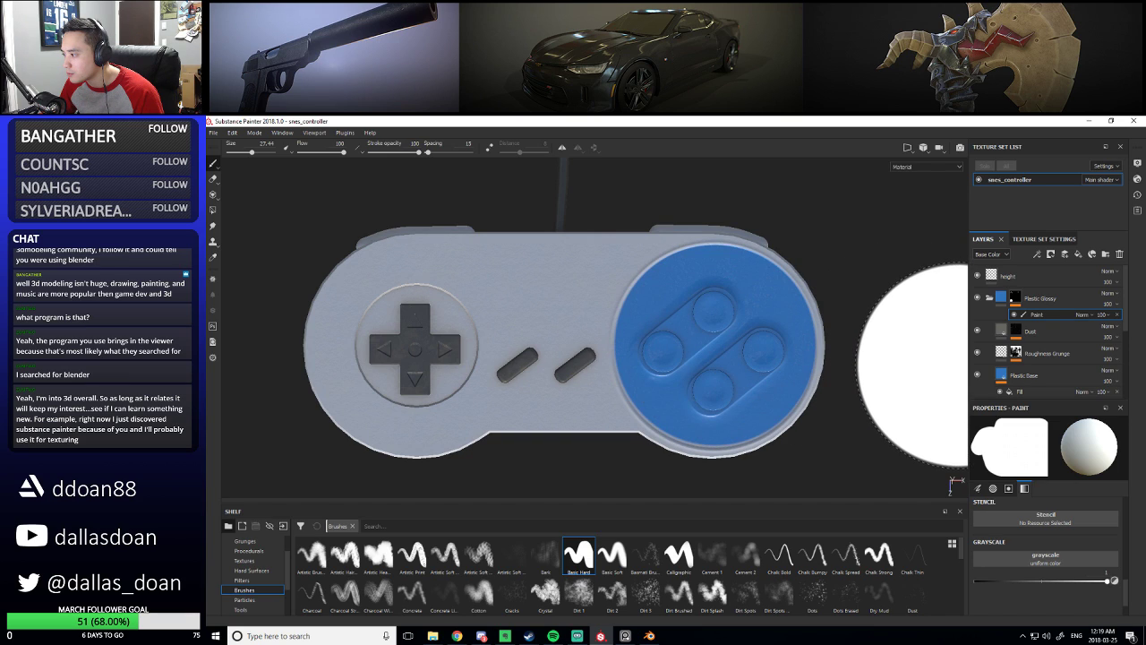
mouse_move(857, 363)
mouse_down()
mouse_move(684, 358)
mouse_move(715, 351)
mouse_up()
ctrl+right_drag(714, 346, 716, 347)
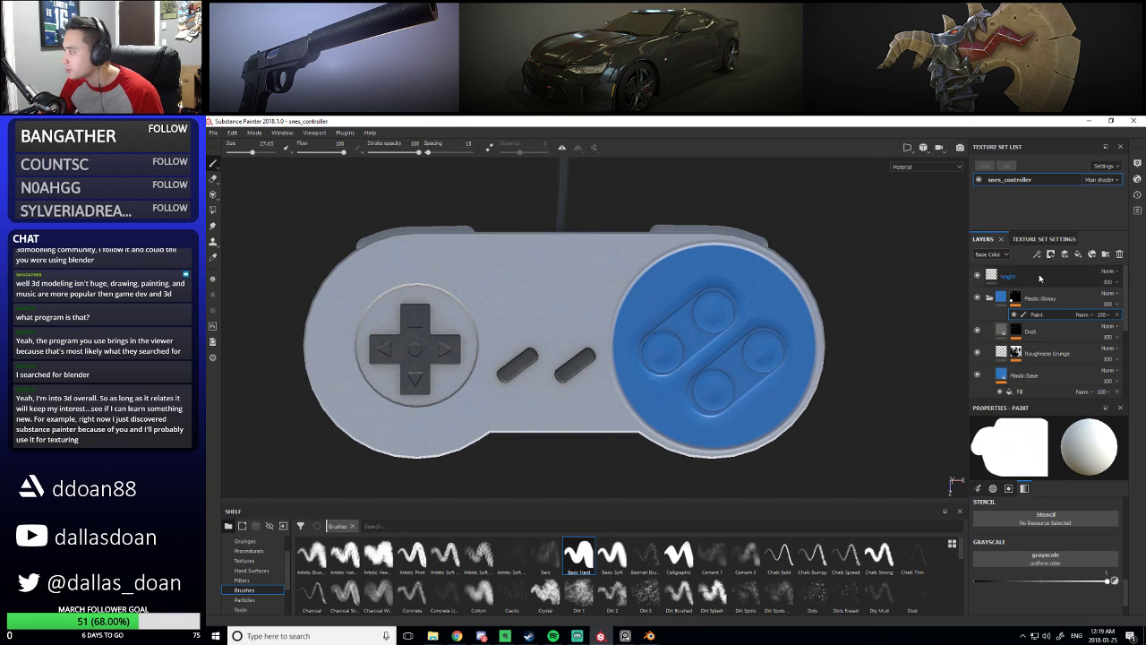
Set the Plastic Base layer's base color to a sampled muted grey-blue, RGB 0.287, 0.305, 0.347
click(1003, 299)
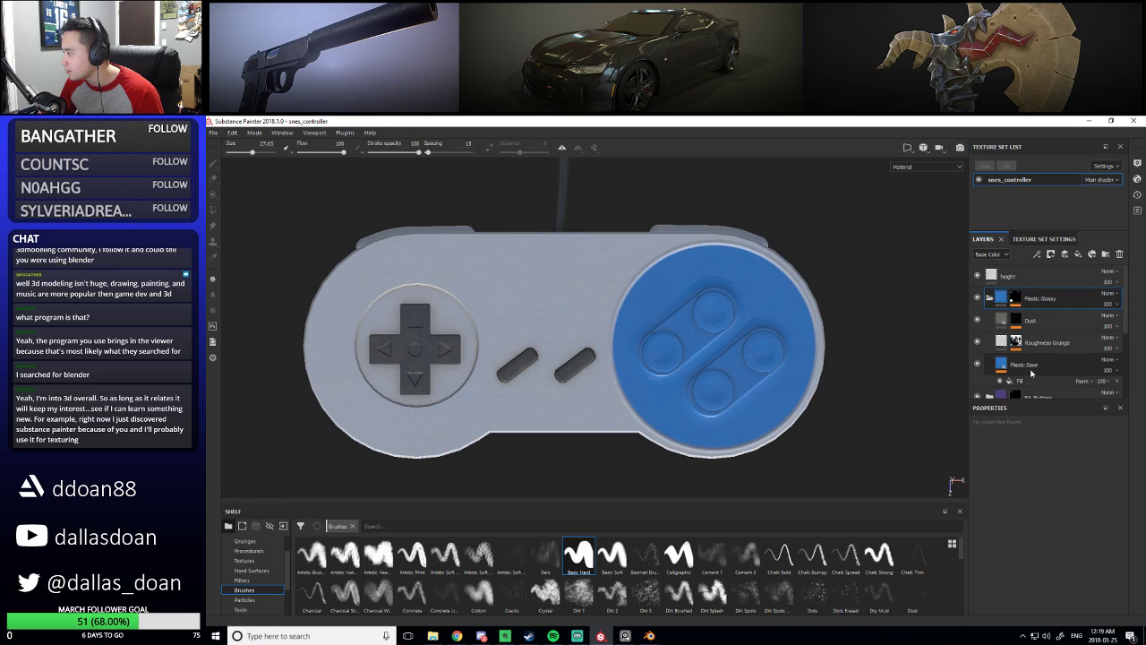
scroll(1029, 357, down, 1)
click(1003, 334)
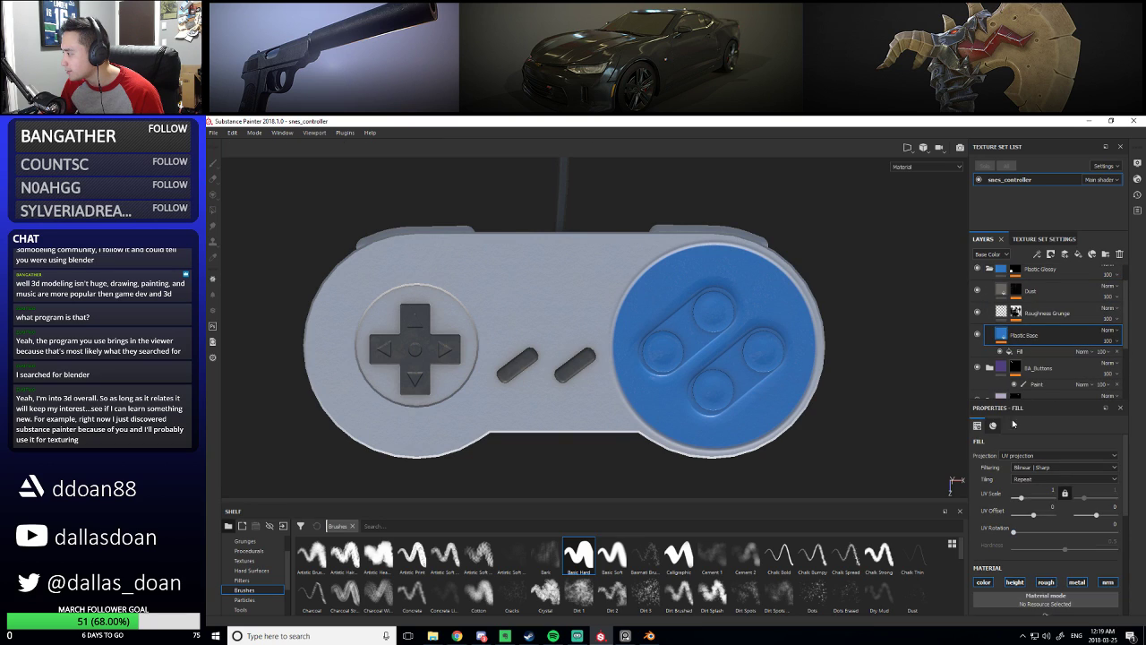
scroll(1063, 536, down, 3)
click(1071, 500)
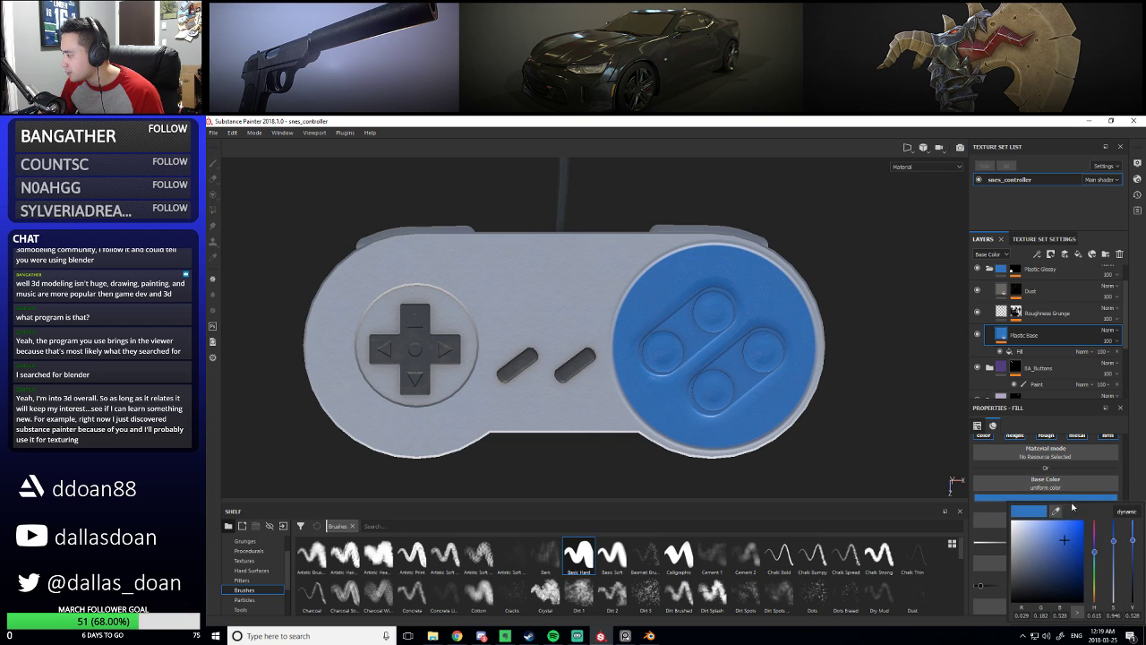
drag(1058, 512, 686, 525)
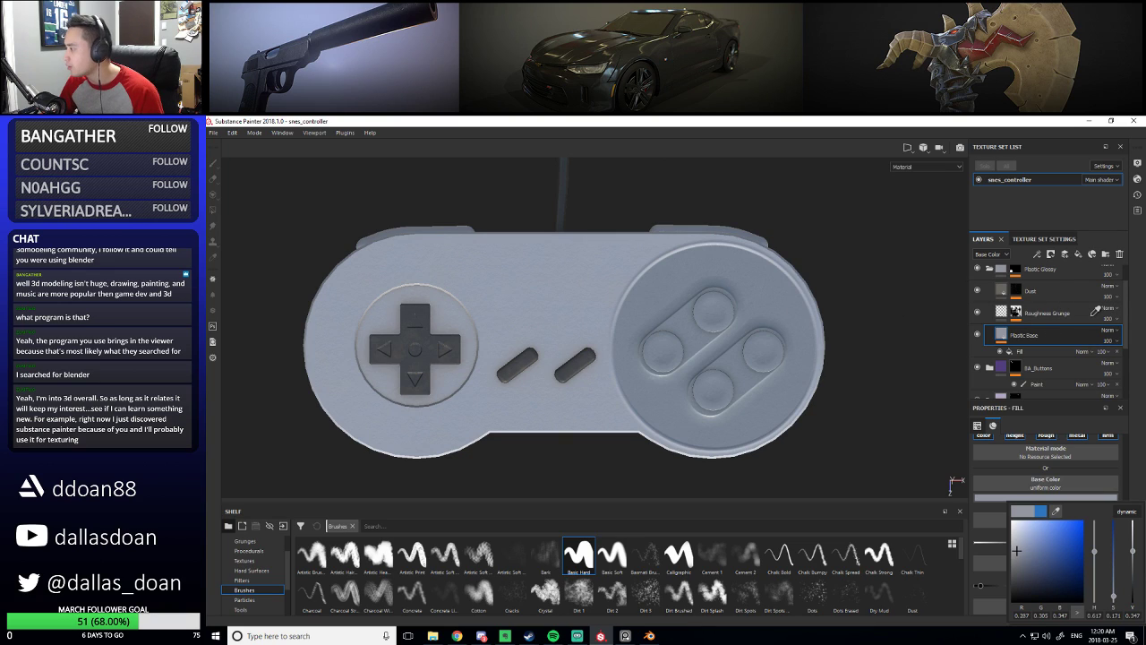
right_click(820, 367)
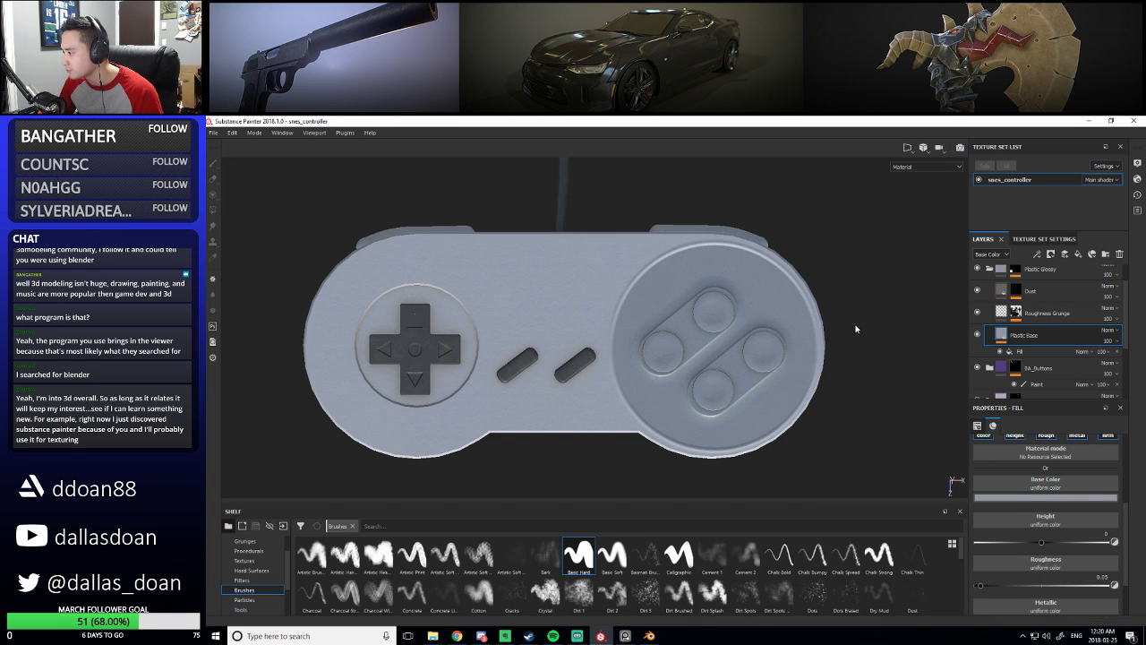
Set up Polygon Fill on the Plastic Glossy mask with color 0 and the mesh fill mode
scroll(1012, 329, up, 2)
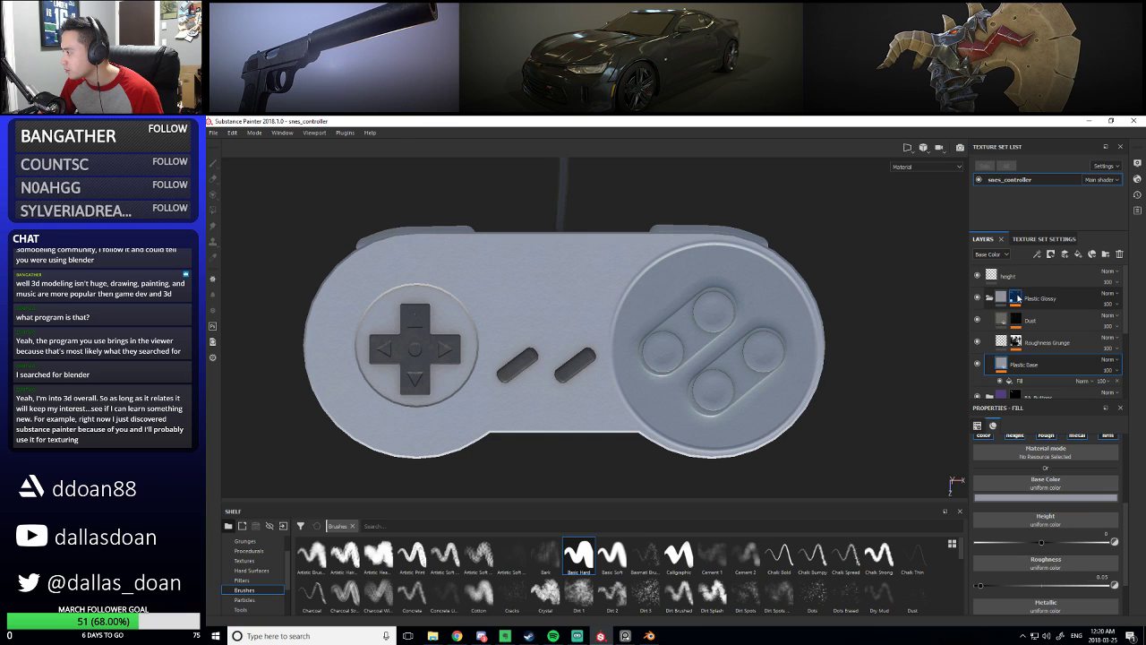
click(990, 300)
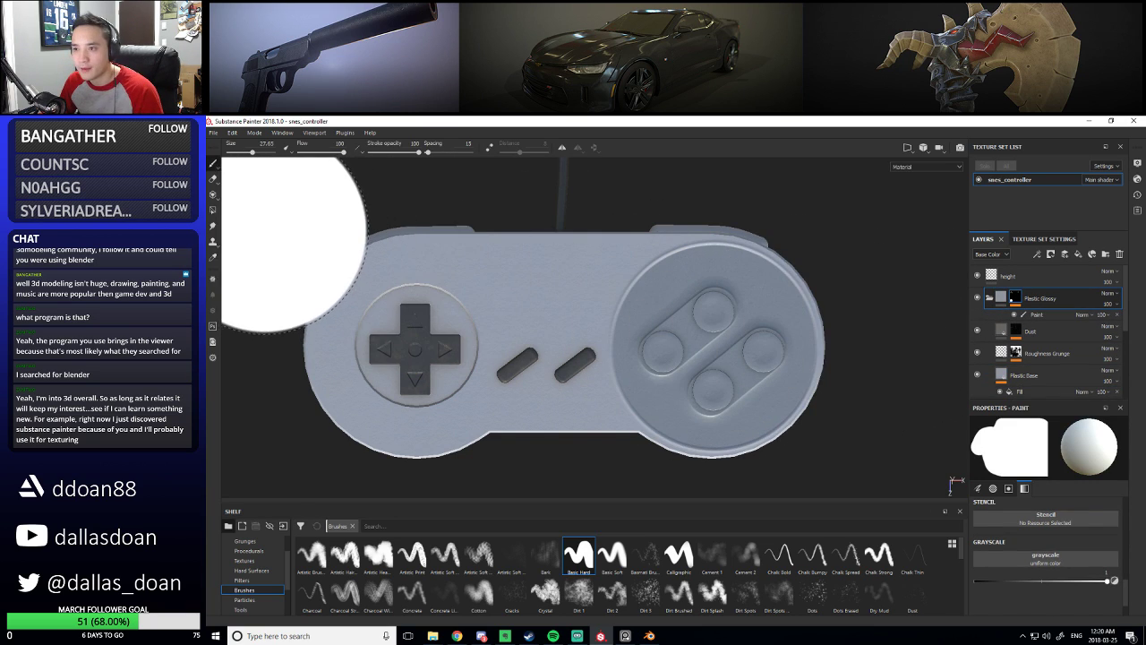
click(215, 210)
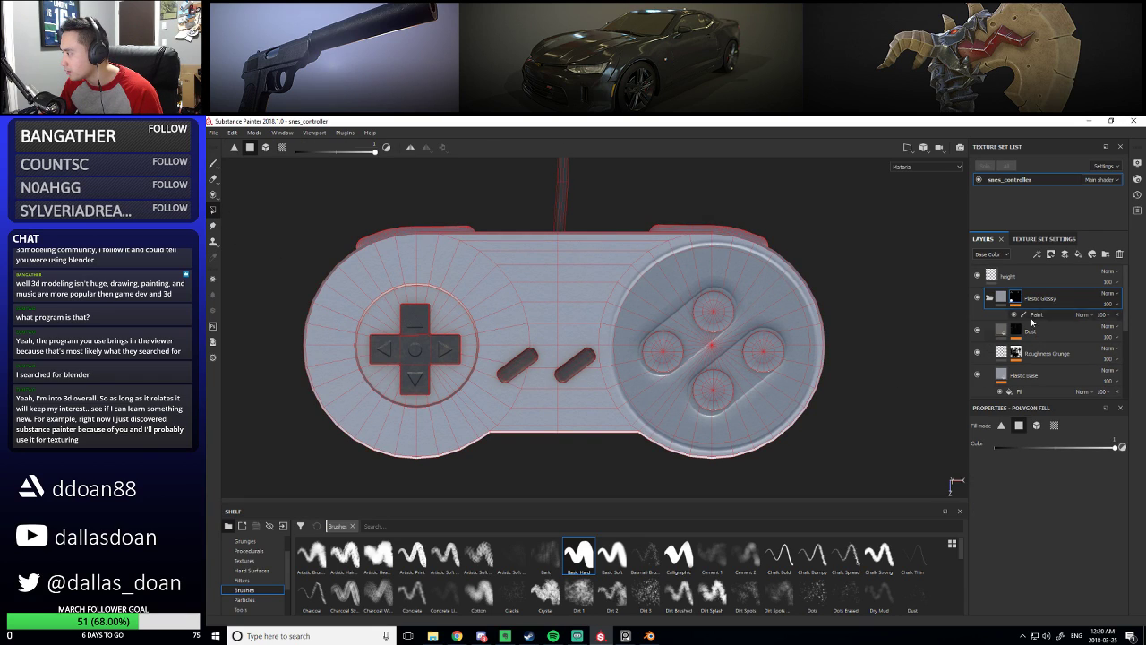
drag(1001, 451, 992, 448)
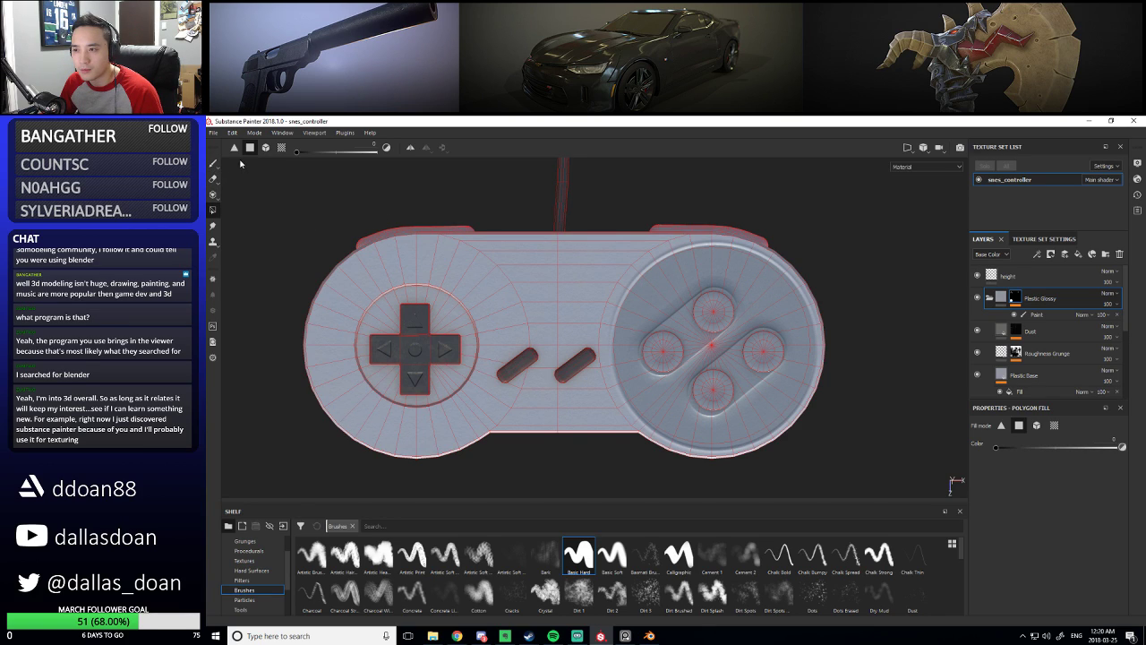
click(265, 148)
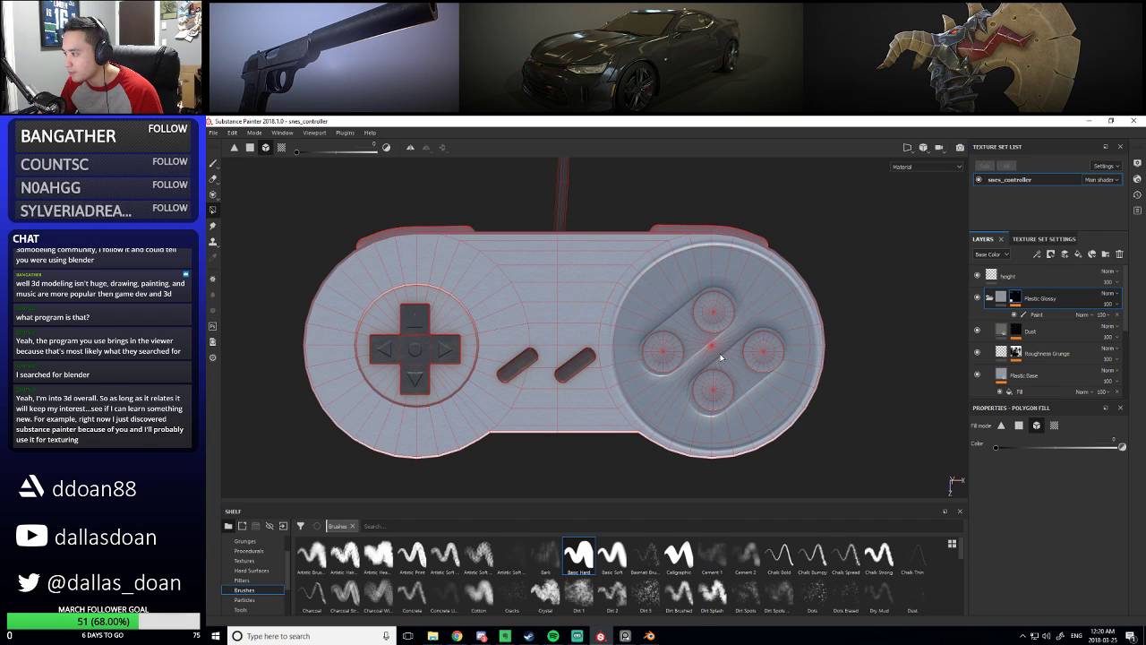
Fill the four face buttons with color 0 in the Plastic Glossy mask's Paint effect to exclude them from the plate material
alt+drag(778, 335, 877, 300)
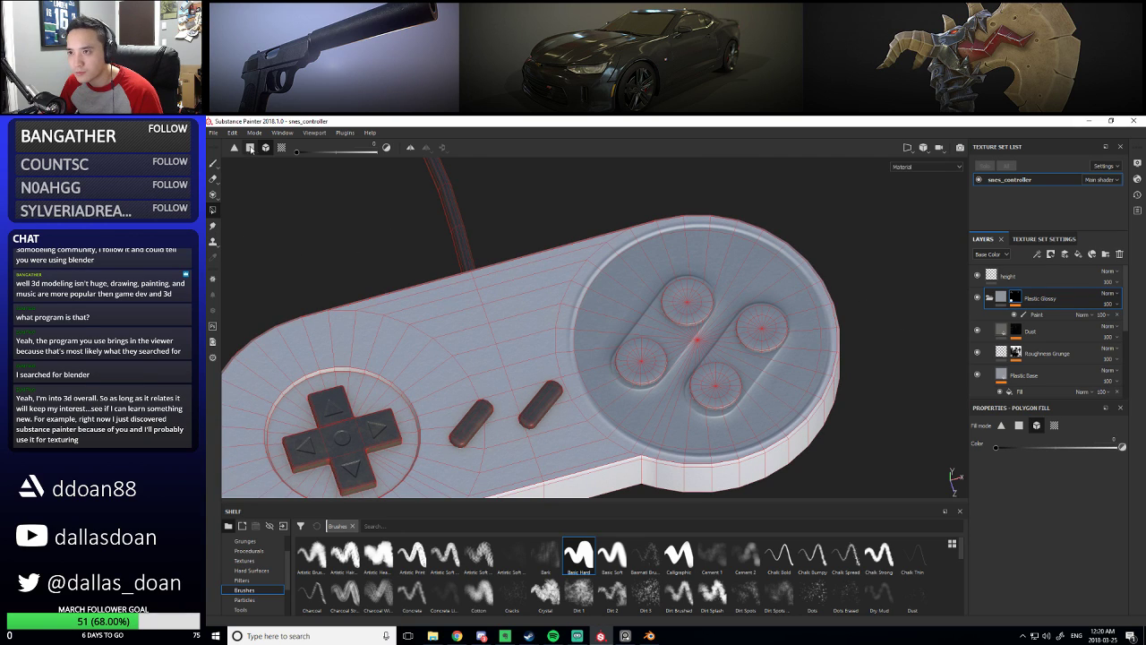
alt+drag(724, 283, 688, 301)
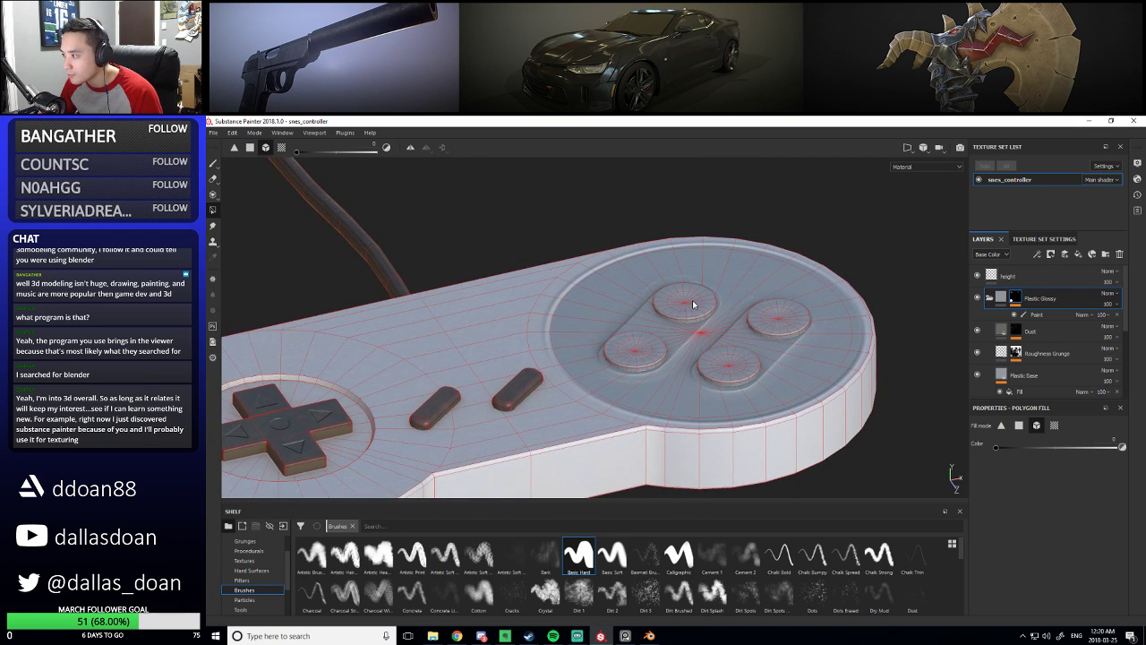
alt+drag(681, 354, 703, 340)
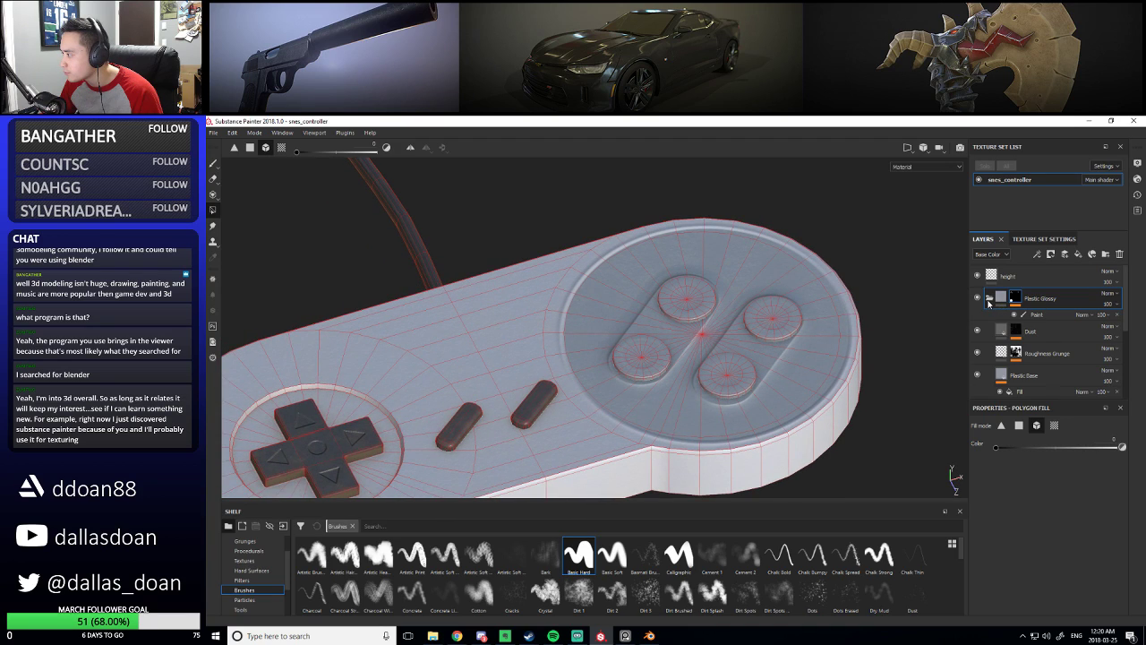
double_click(1035, 315)
key(Return)
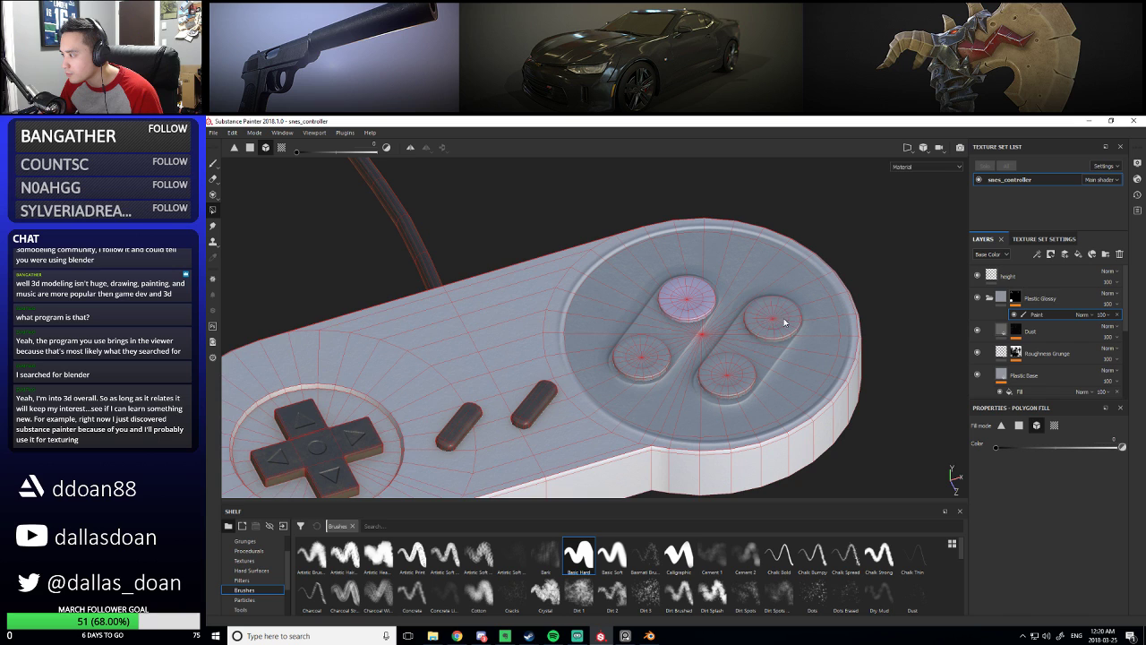
click(773, 320)
click(727, 376)
alt+drag(642, 358, 693, 370)
scroll(693, 369, up, 2)
alt+drag(687, 305, 705, 311)
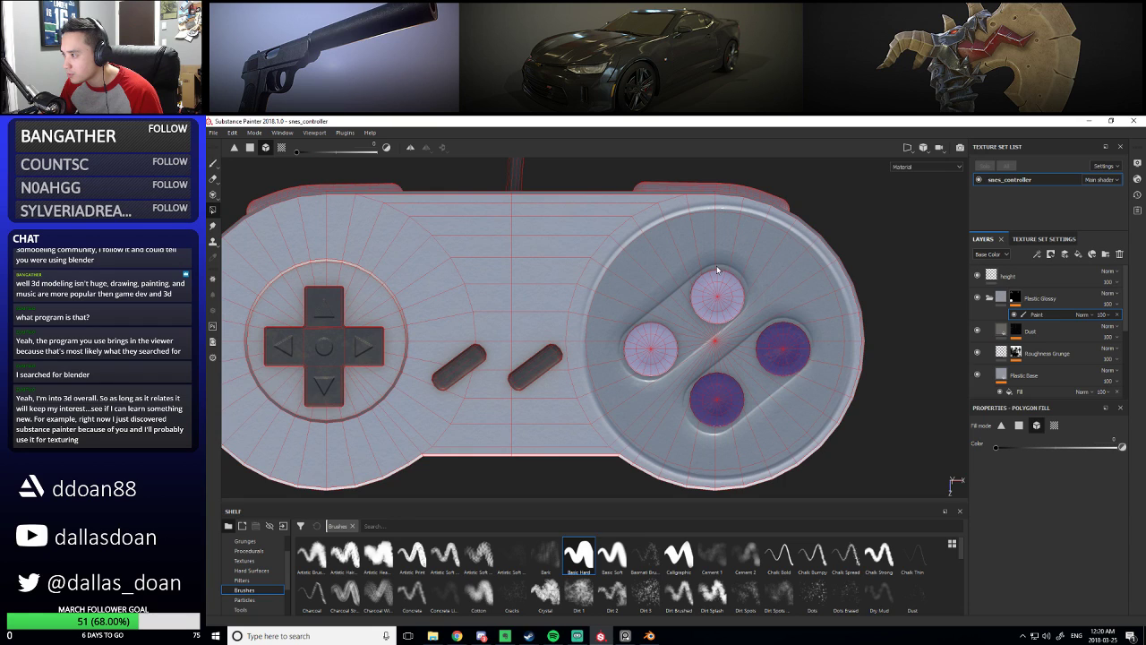
Switch to the Paint brush for the Plastic Glossy mask, shrink it to 5.12 and invert its grayscale to black
scroll(699, 278, up, 3)
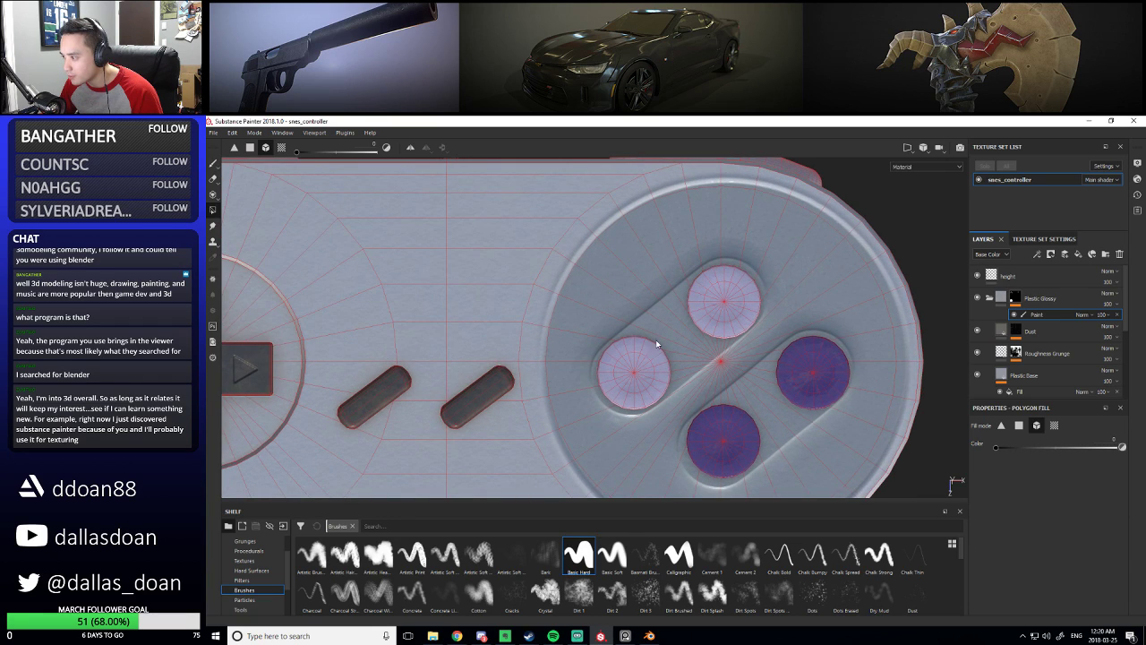
alt+middle_drag(655, 340, 676, 308)
click(213, 163)
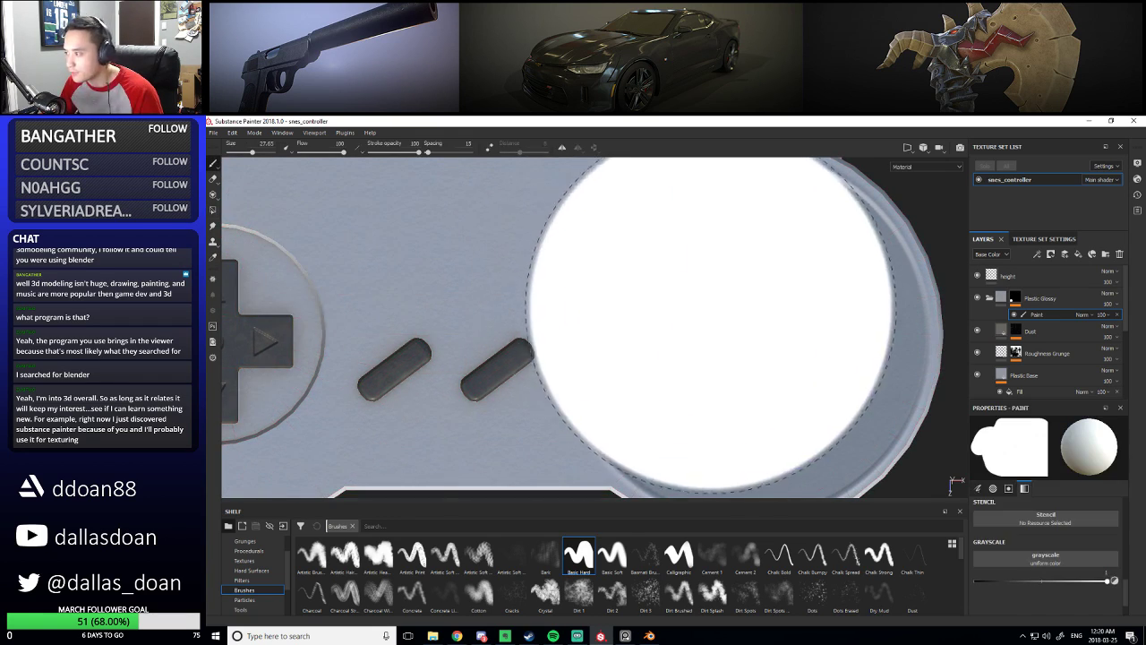
key(bracketleft)
key(bracketleft)
key(bracketleft)
key(bracketleft)
key(bracketleft)
key(bracketleft)
key(bracketleft)
key(bracketleft)
key(bracketleft)
key(bracketleft)
key(bracketleft)
key(bracketleft)
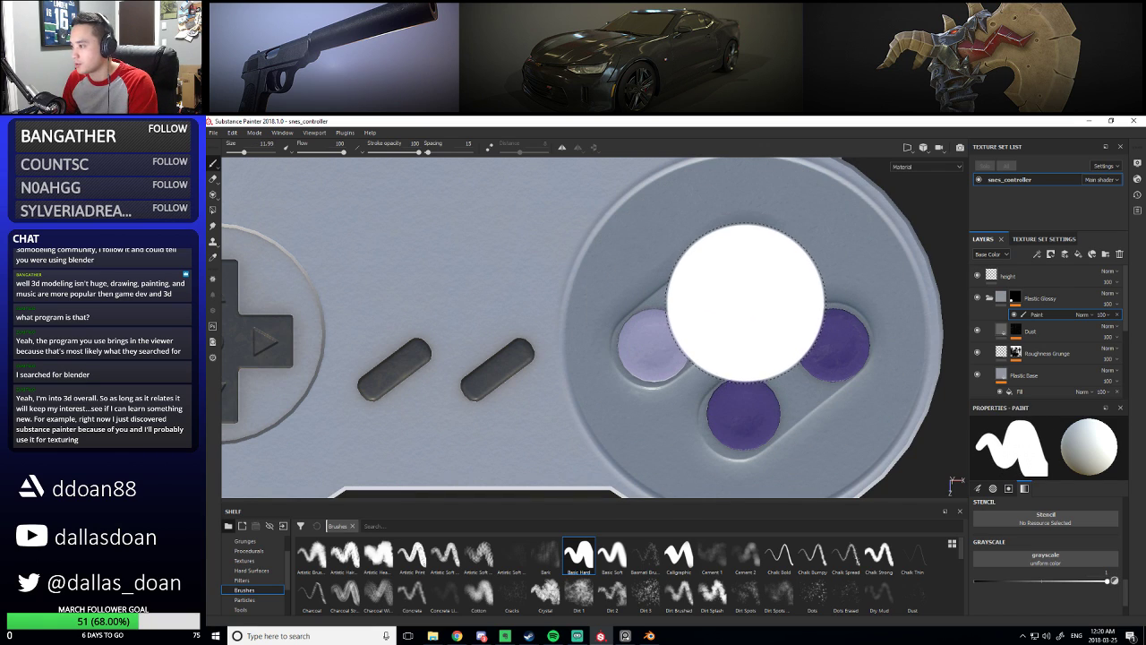
key(bracketleft)
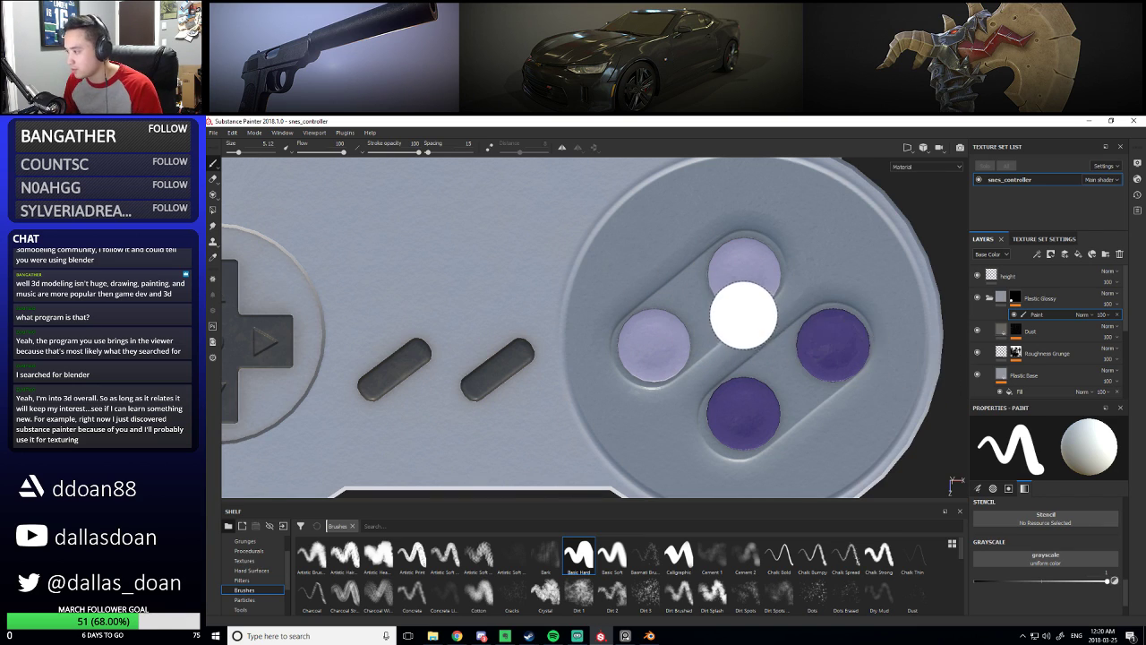
key(x)
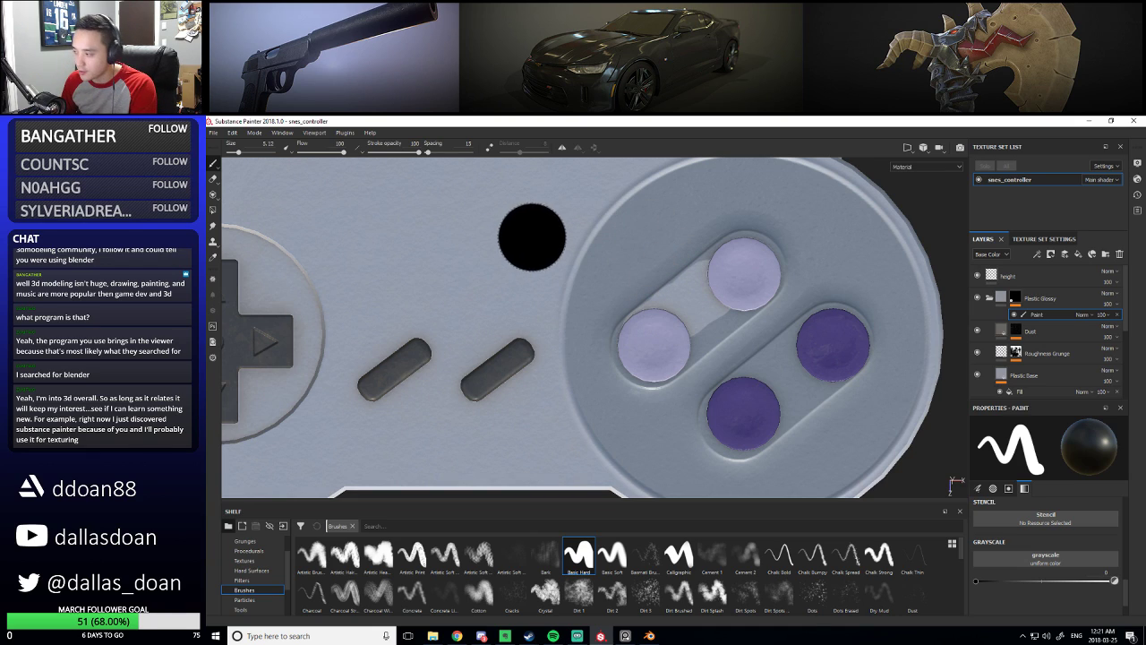
Shrink the brush further and paint black over the slanted recess around the two light lavender buttons to mask it out
key(bracketleft)
key(bracketleft)
key(bracketleft)
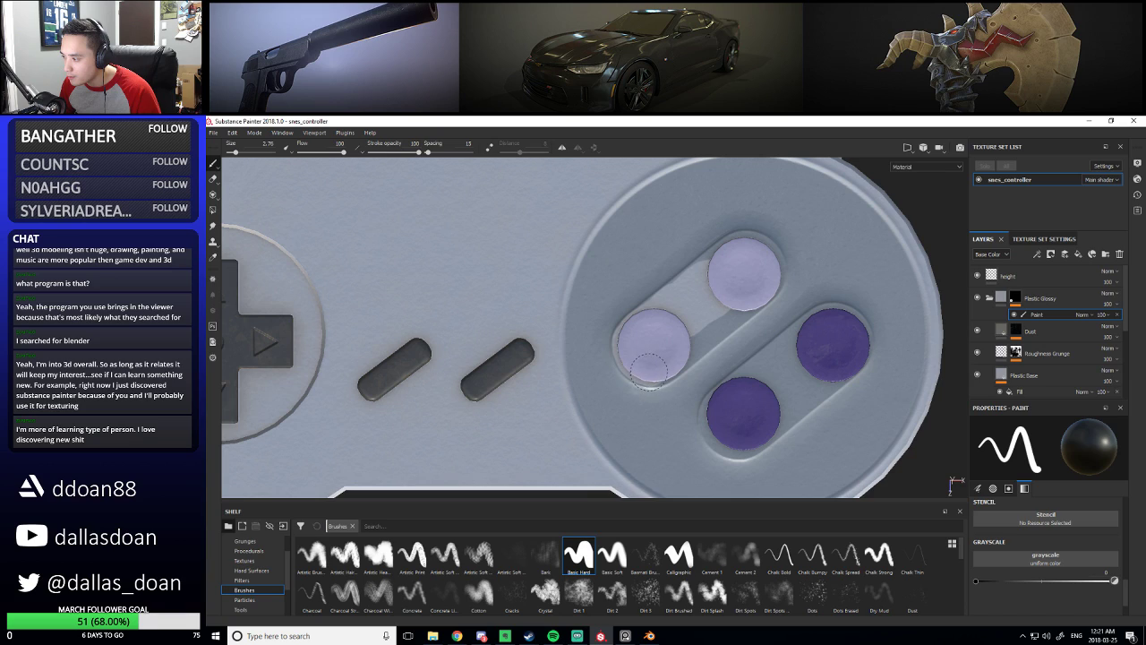
drag(664, 368, 729, 319)
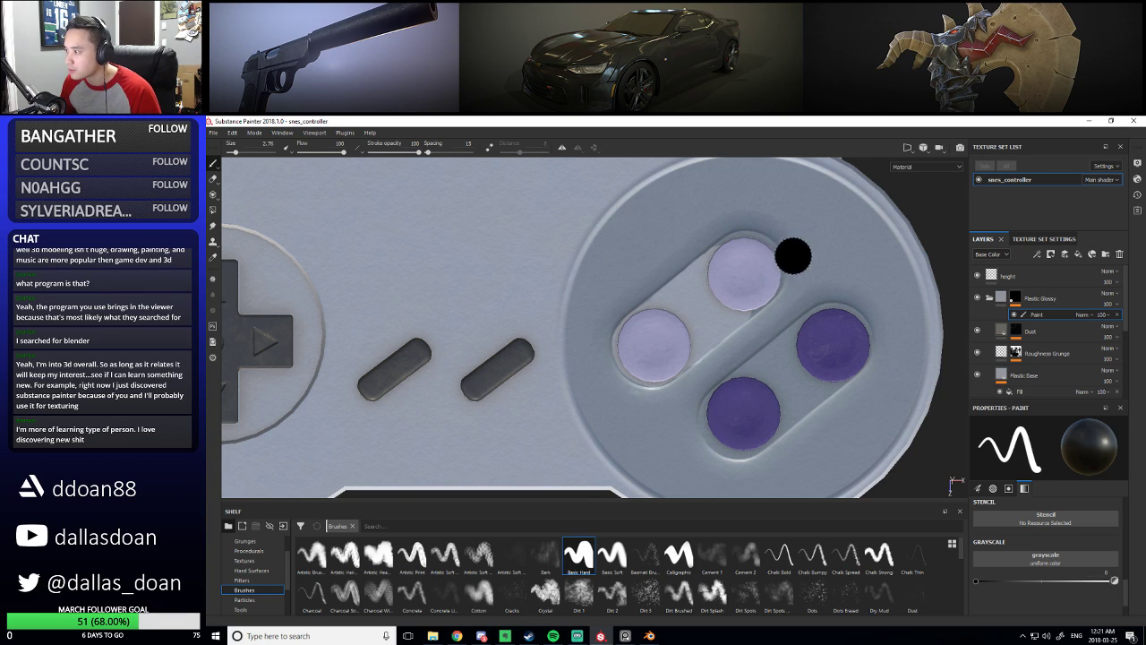
middle_drag(791, 254, 739, 266)
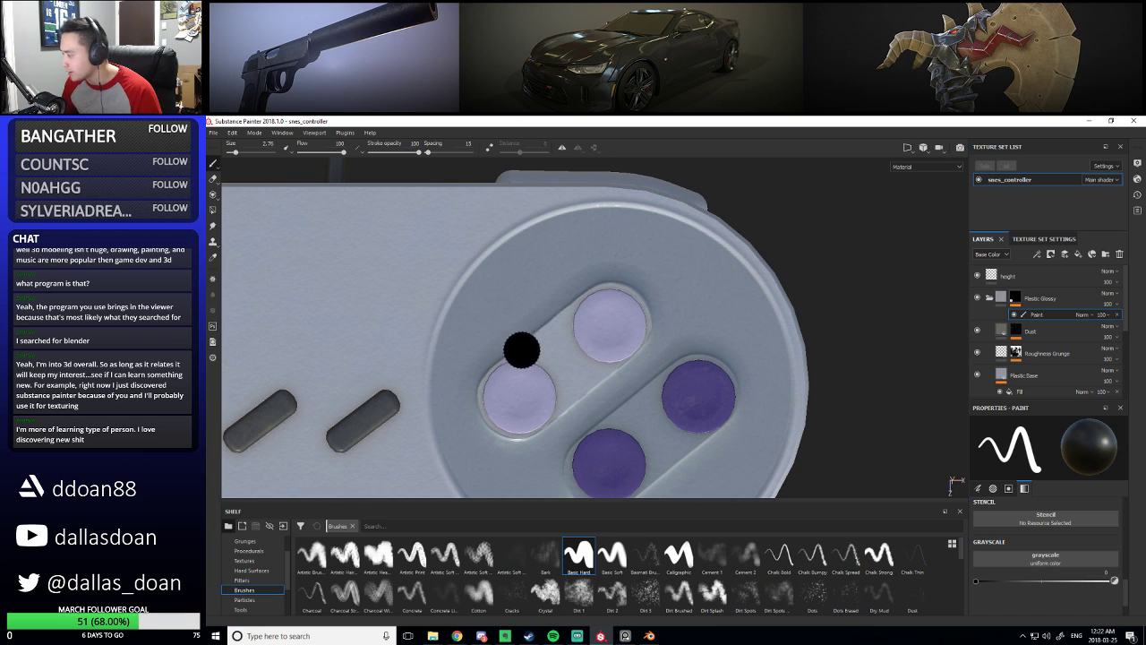
mouse_move(522, 348)
middle_down()
mouse_move(581, 299)
mouse_move(683, 271)
mouse_move(590, 298)
mouse_move(579, 289)
middle_up()
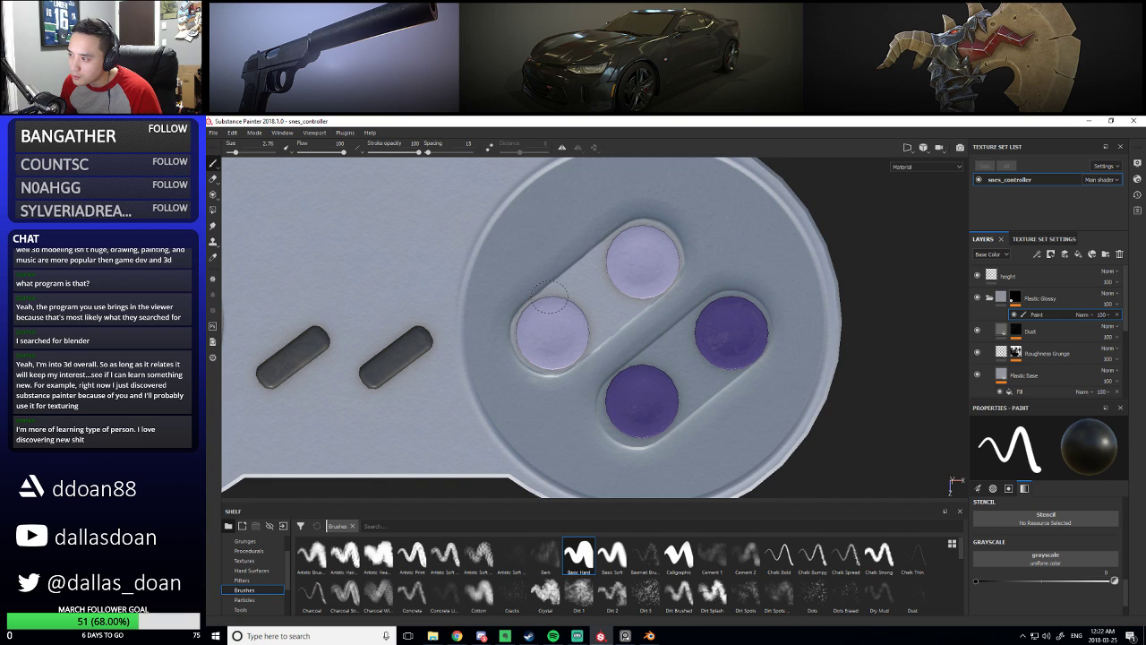
middle_drag(636, 357, 609, 303)
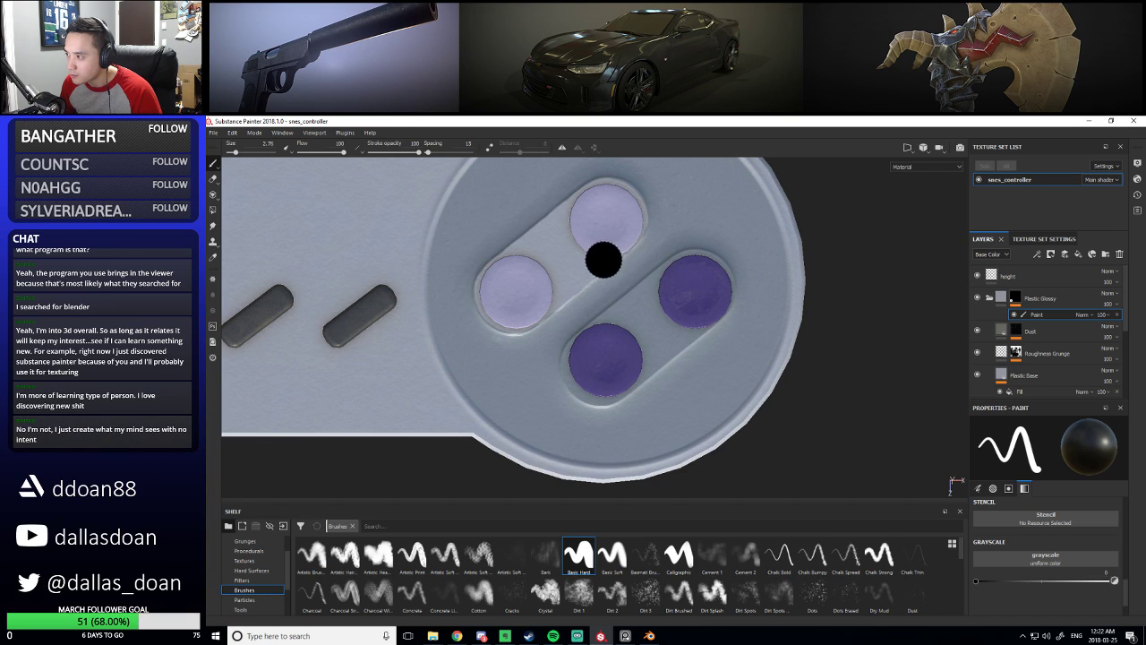
middle_drag(604, 256, 561, 276)
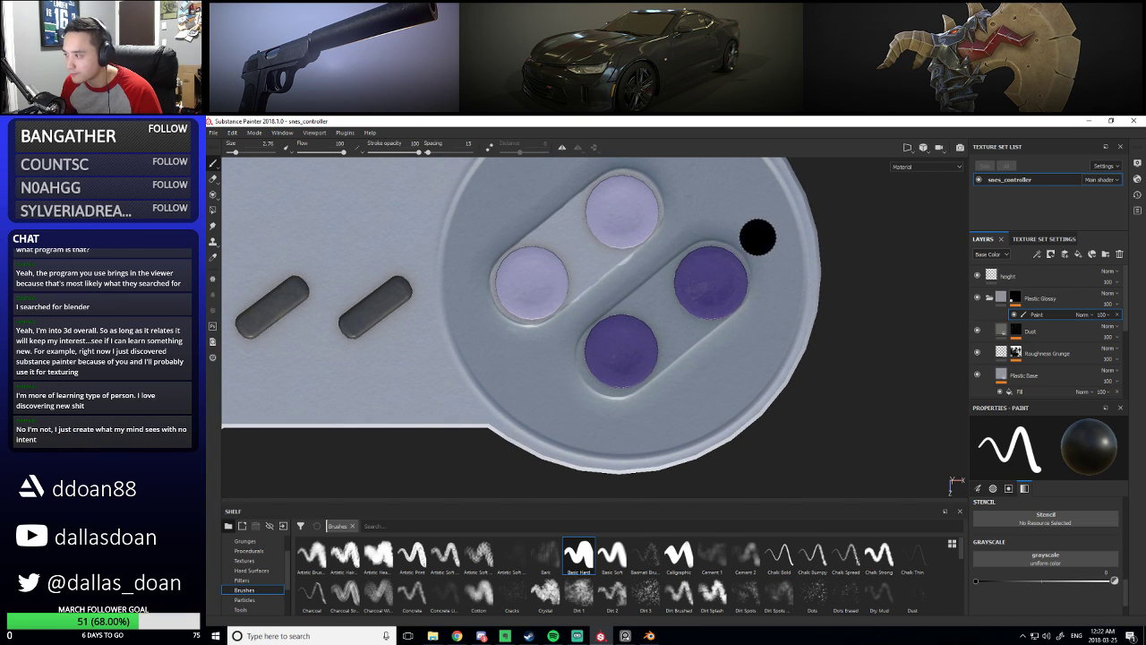
middle_drag(662, 260, 661, 271)
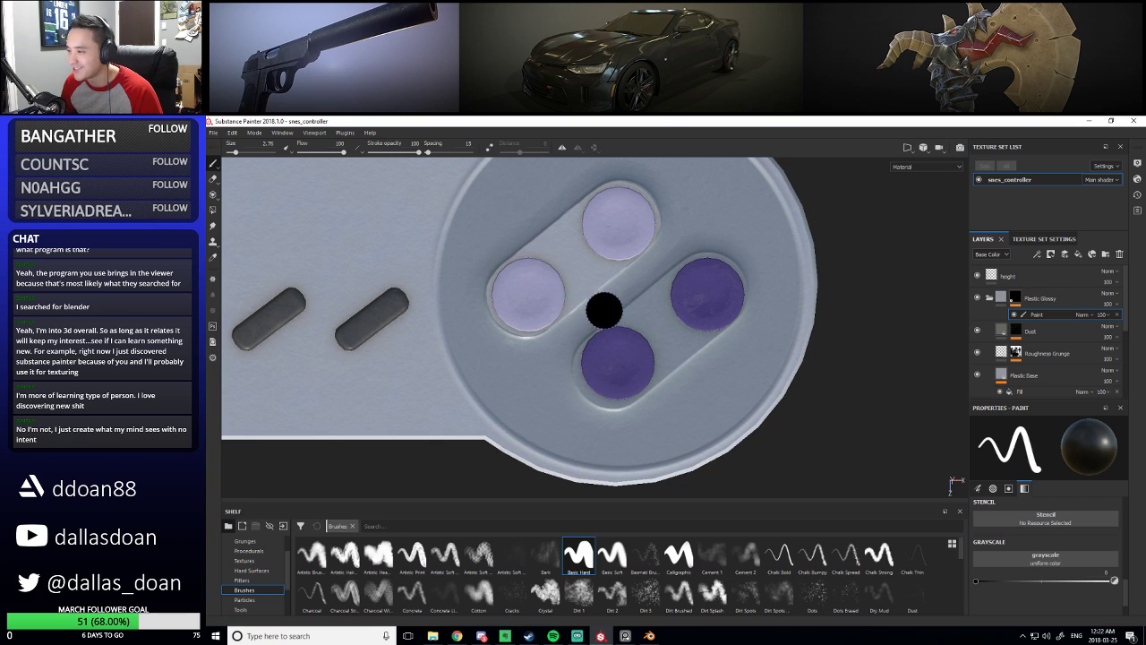
middle_drag(597, 307, 655, 263)
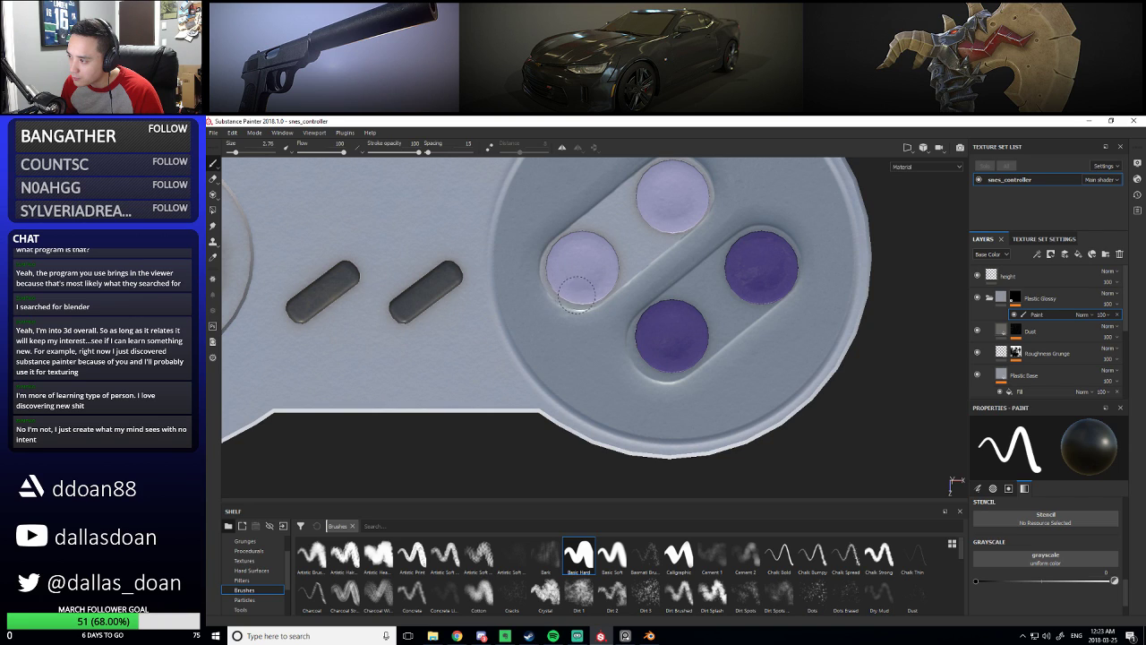
mouse_move(682, 259)
alt+middle_down()
mouse_move(597, 303)
mouse_move(603, 261)
alt+middle_up()
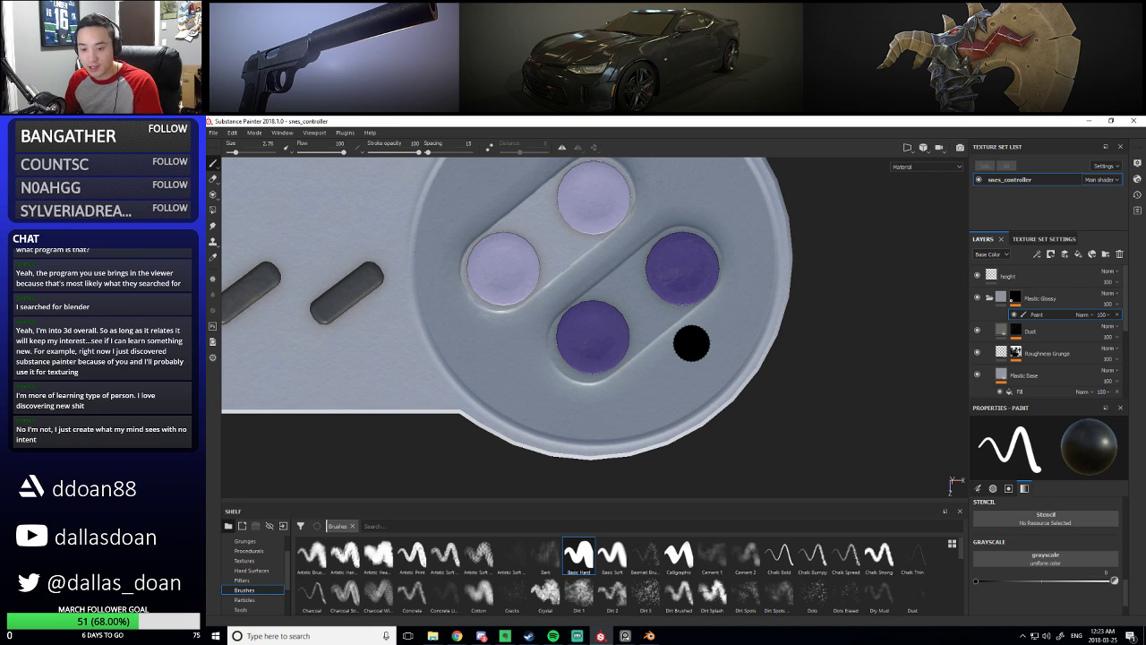
Paint black on the Plastic Glossy mask over the slanted recess around the two dark purple buttons
mouse_move(642, 348)
alt+middle_down()
mouse_move(583, 384)
mouse_move(583, 354)
alt+middle_up()
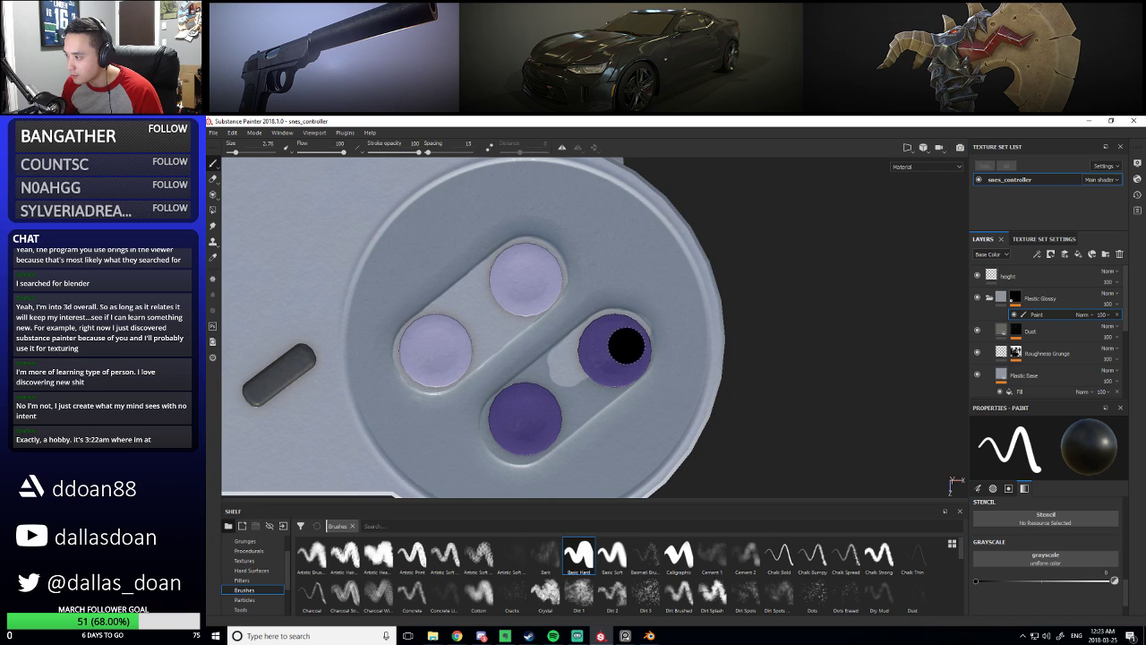
middle_drag(560, 403, 557, 351)
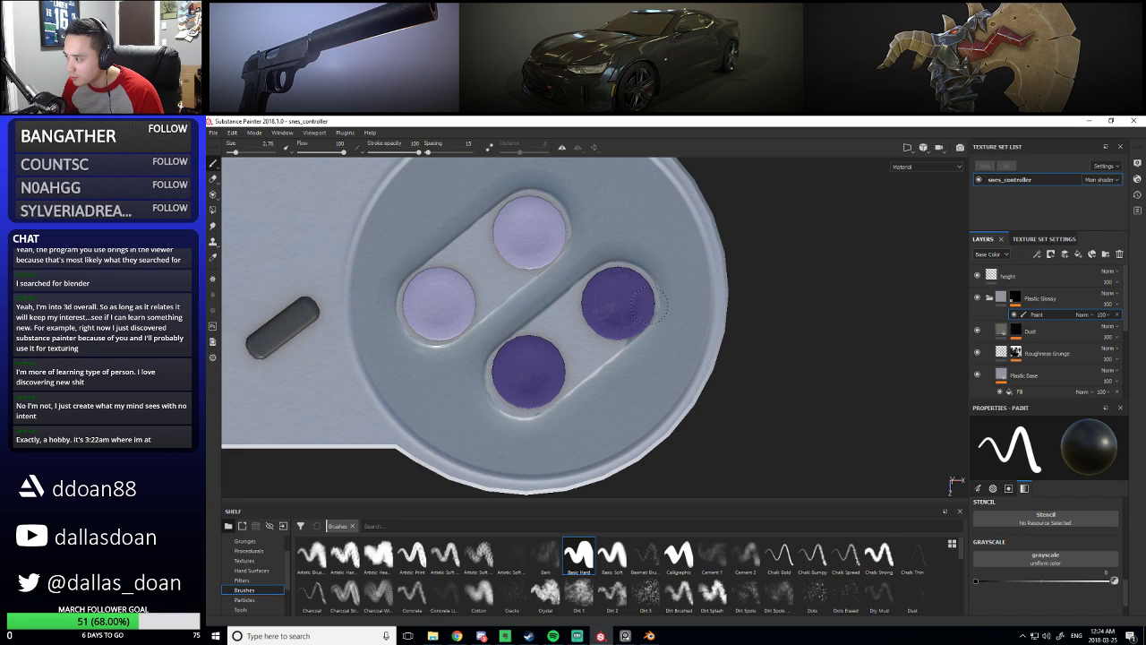
Examine the whole controller and its cable from several angles to check how the darker plate reads against the body
alt+right_drag(733, 350, 337, 403)
alt+middle_drag(335, 404, 561, 400)
alt+right_drag(708, 360, 627, 380)
alt+middle_drag(663, 353, 386, 403)
alt+middle_drag(622, 356, 769, 341)
alt+right_drag(716, 349, 650, 359)
alt+drag(731, 381, 732, 373)
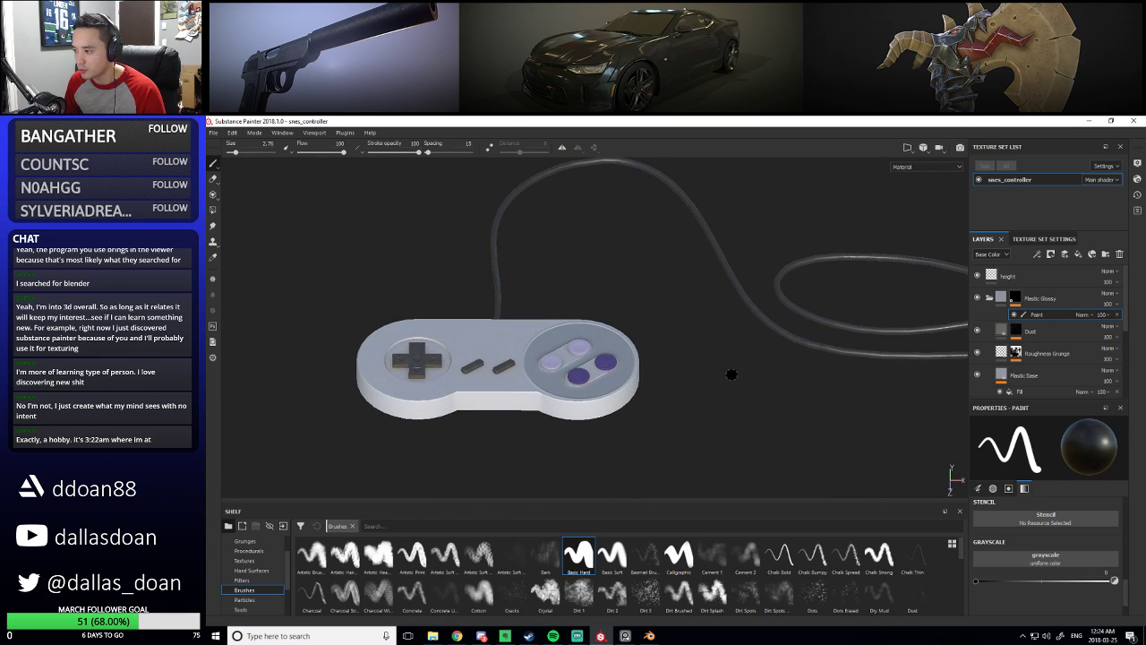
alt+middle_drag(732, 374, 731, 379)
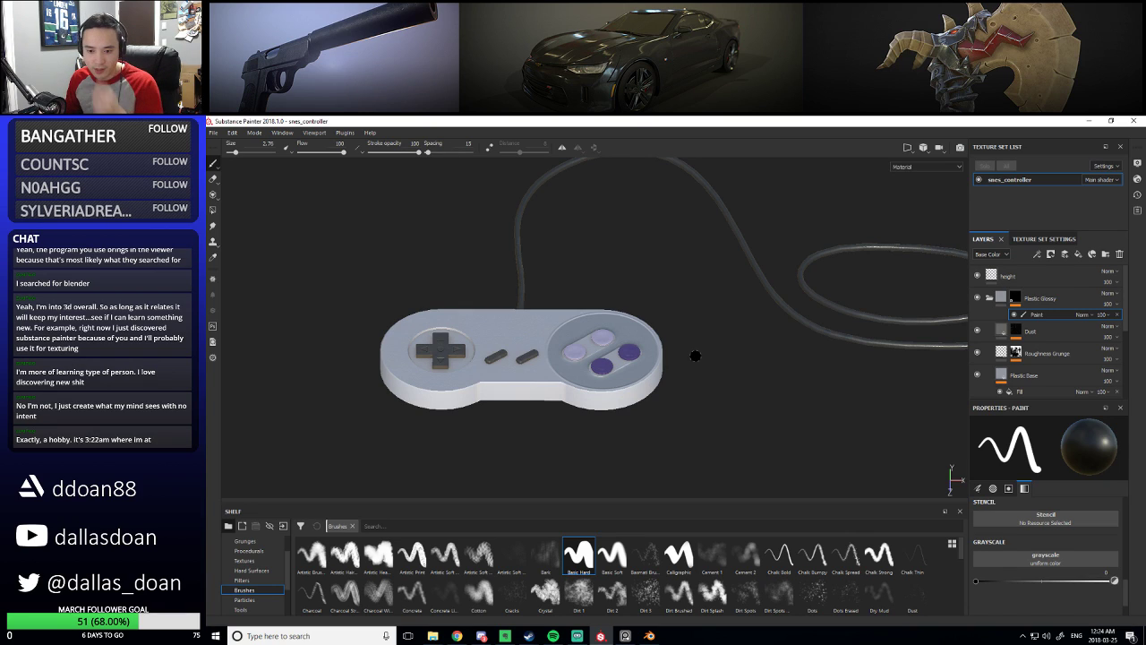
mouse_move(592, 240)
alt+mouse_down()
mouse_move(671, 251)
mouse_move(630, 260)
mouse_move(631, 367)
mouse_move(667, 358)
alt+mouse_up()
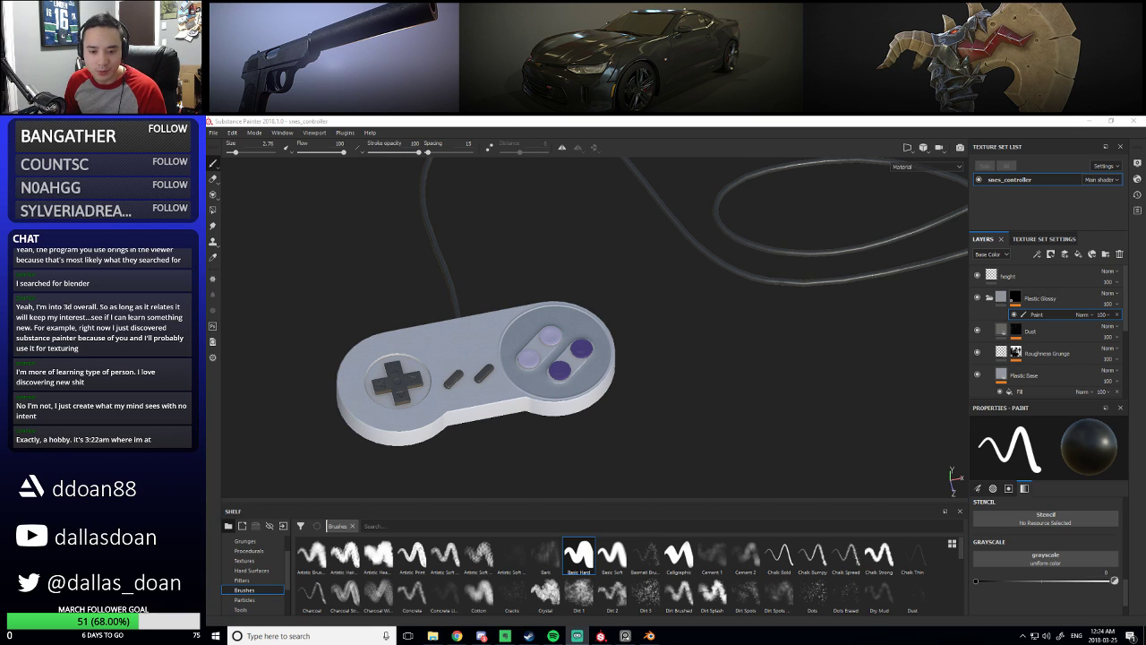
alt+drag(651, 293, 727, 399)
scroll(740, 409, up, 5)
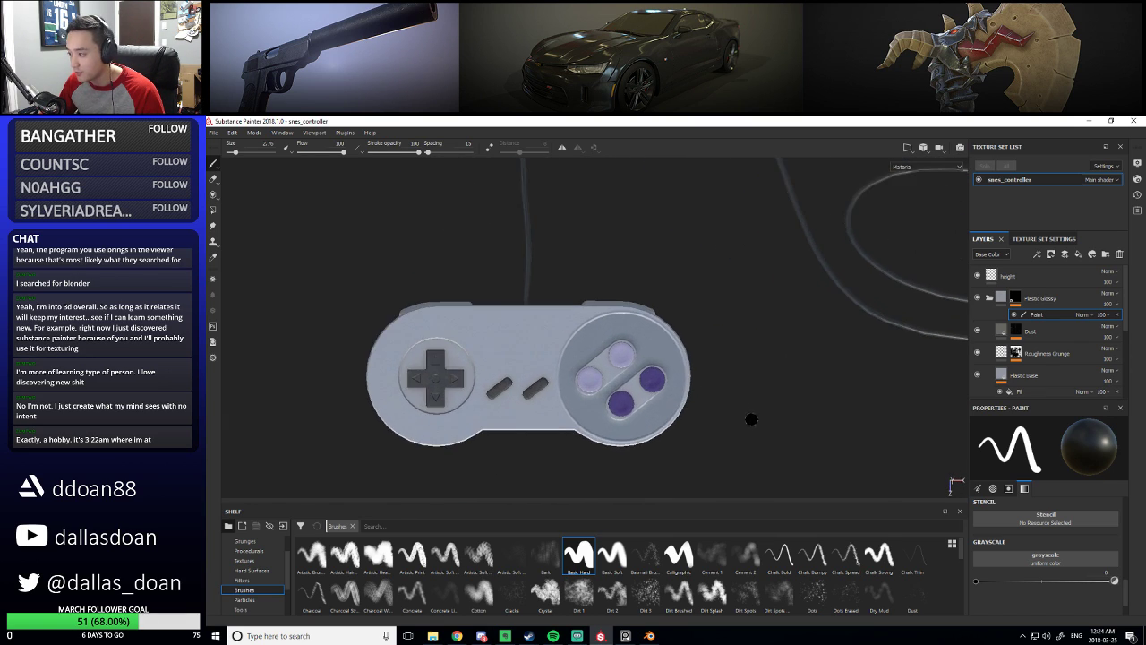
scroll(792, 448, up, 3)
alt+middle_drag(791, 448, 842, 364)
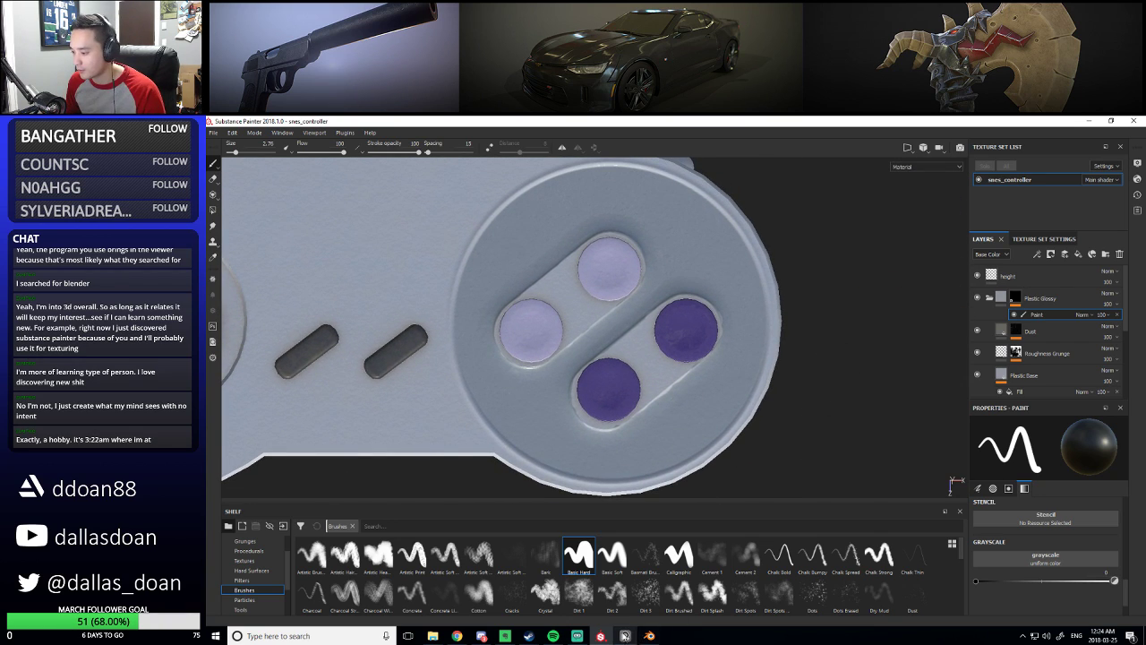
Review the masked edges of the face-button plate and recesses from different views, undoing any stray brush stroke
click(625, 632)
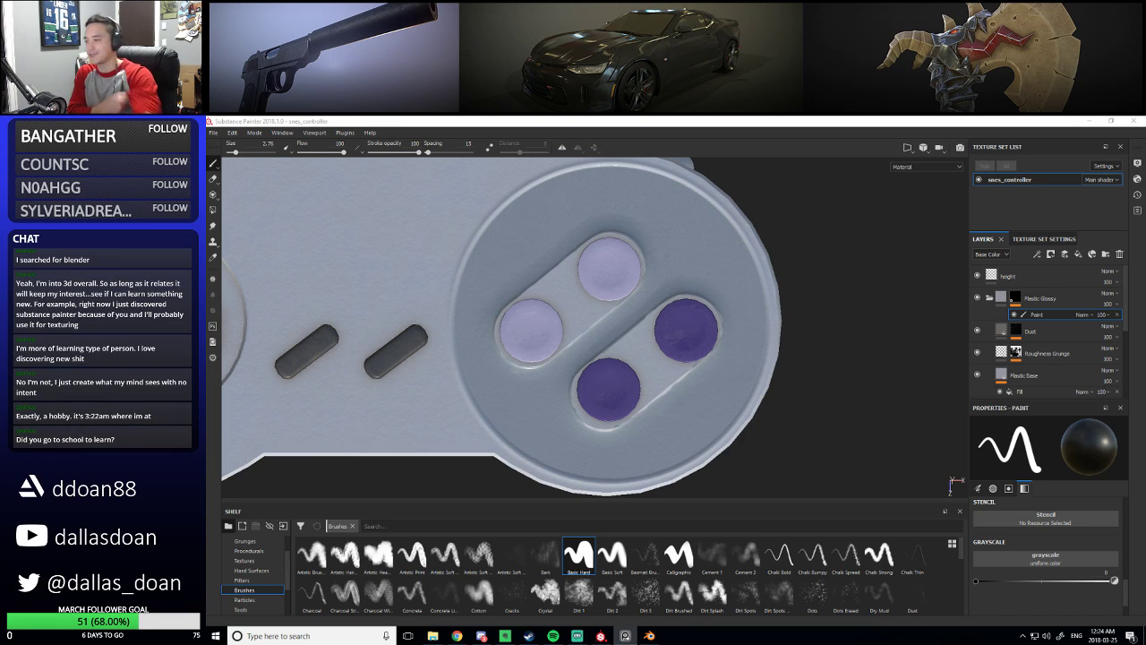
scroll(747, 295, down, 5)
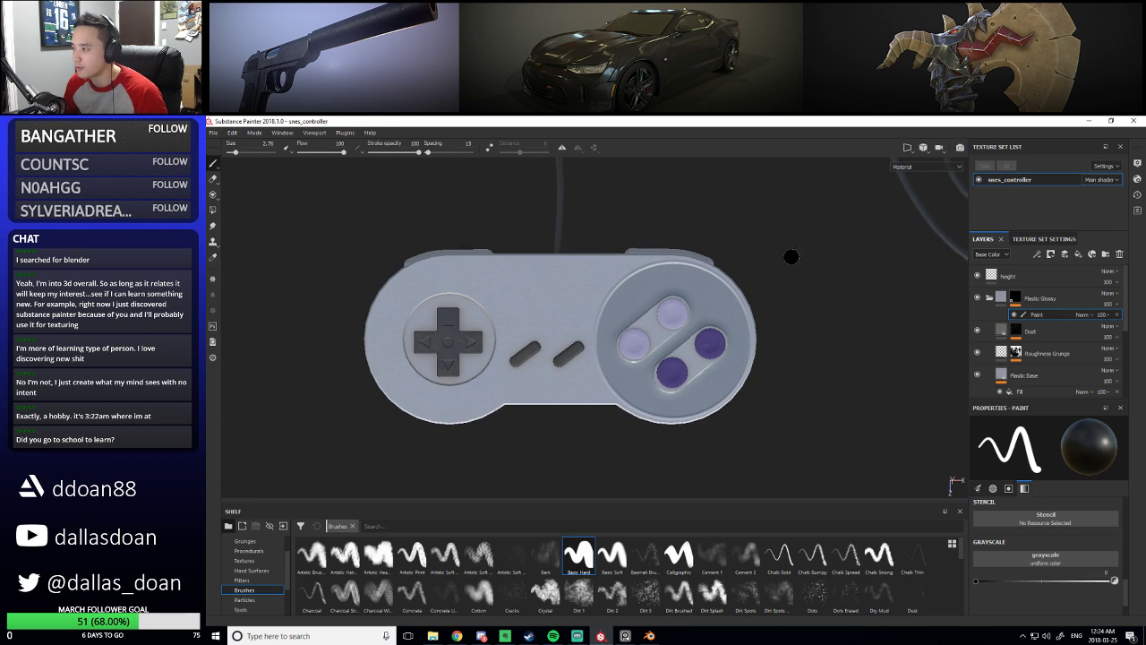
alt+drag(790, 253, 794, 307)
scroll(880, 324, up, 4)
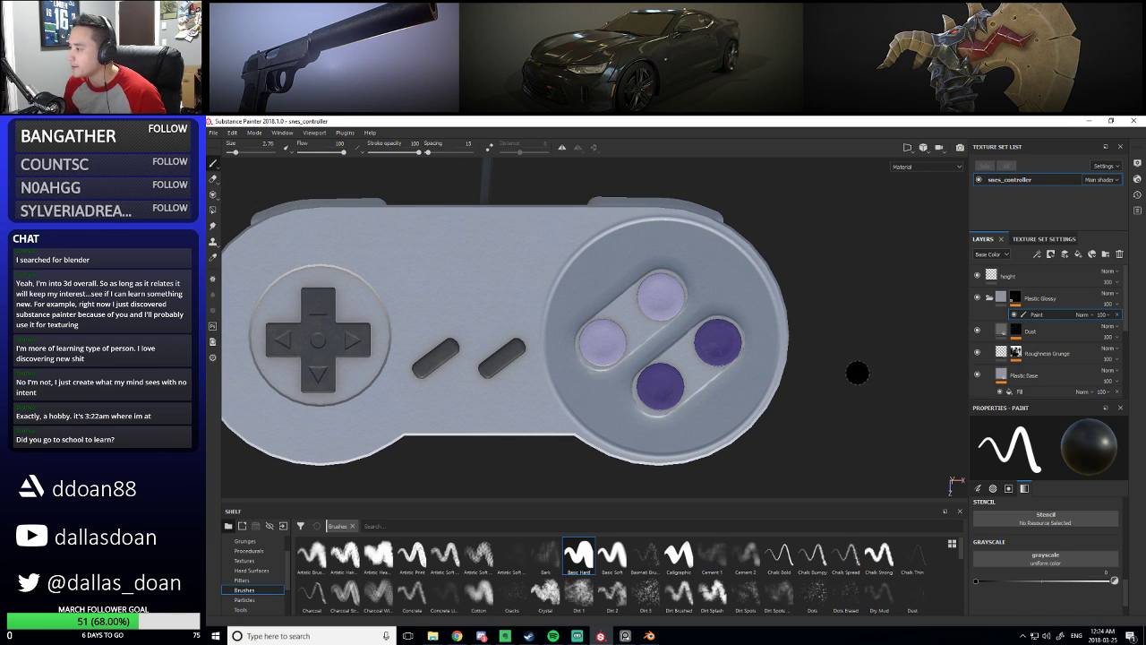
alt+drag(858, 373, 832, 356)
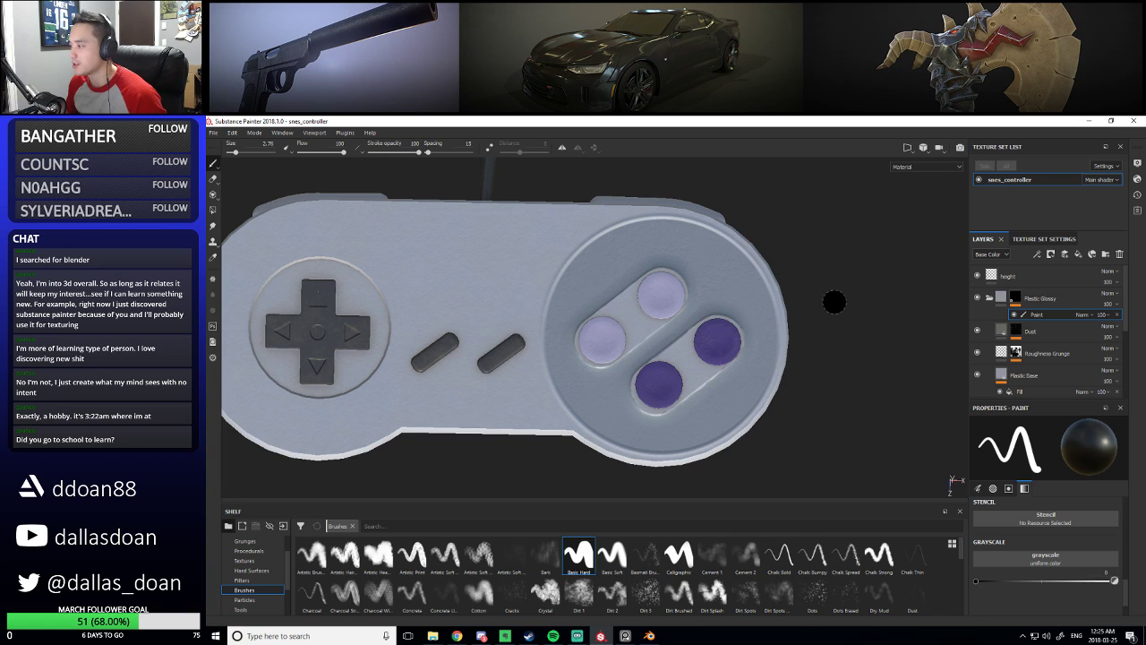
drag(751, 327, 765, 325)
key(ctrl+z)
mouse_move(834, 360)
alt+middle_down()
mouse_move(904, 365)
mouse_move(830, 355)
mouse_move(809, 333)
alt+middle_up()
mouse_move(839, 295)
alt+middle_down()
mouse_move(836, 339)
mouse_move(850, 338)
alt+middle_up()
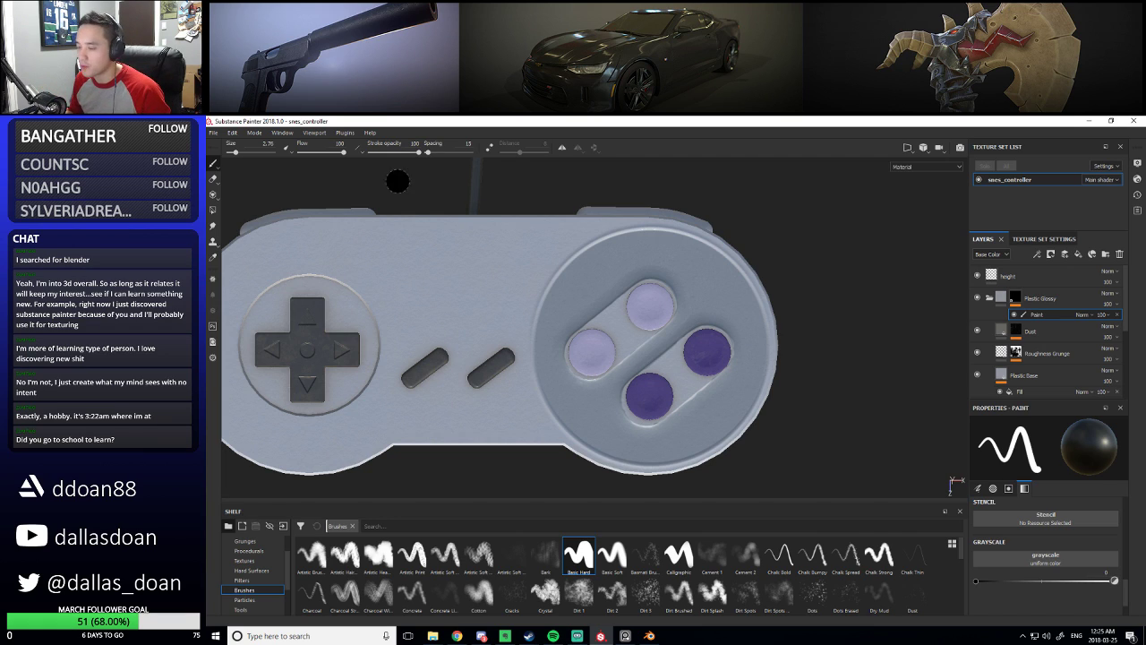
mouse_move(842, 263)
middle_down()
mouse_move(755, 255)
mouse_move(785, 277)
mouse_move(768, 317)
mouse_move(777, 306)
middle_up()
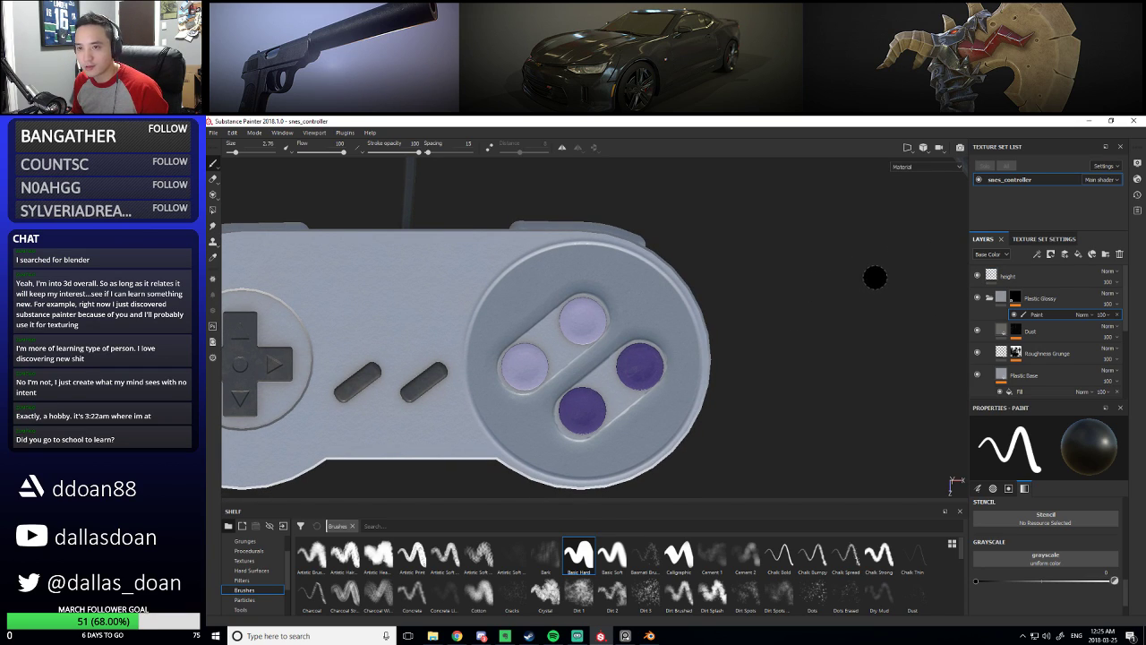
mouse_move(1125, 298)
mouse_down()
mouse_move(1125, 341)
mouse_move(1130, 313)
mouse_up()
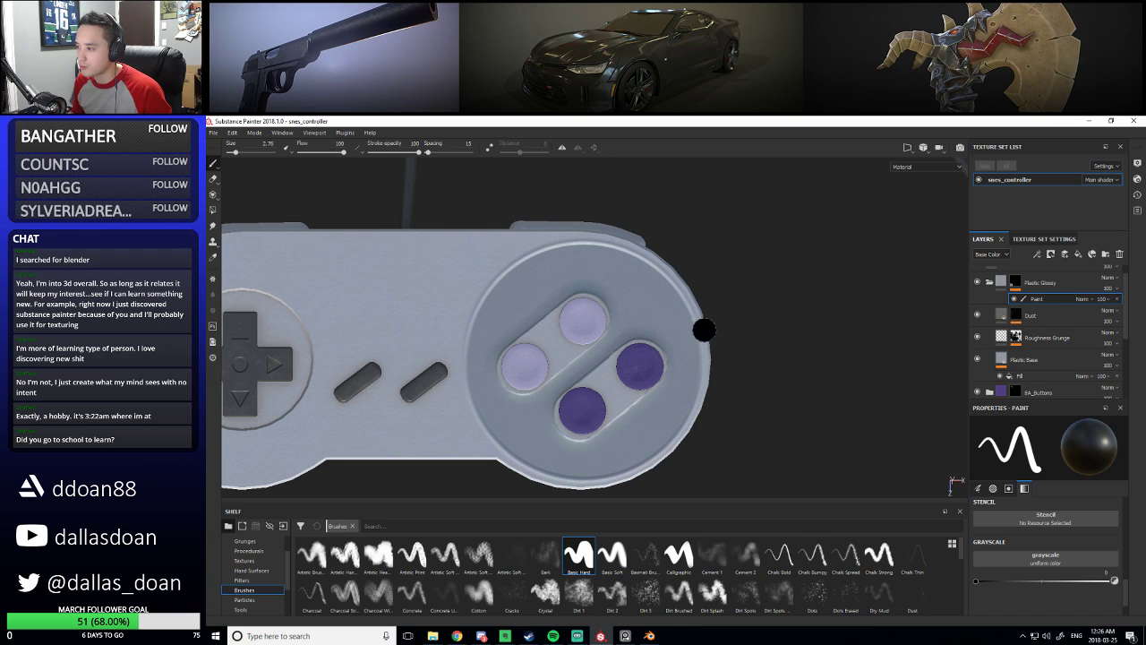
mouse_move(704, 327)
alt+mouse_down()
mouse_move(791, 274)
mouse_move(829, 312)
mouse_move(820, 309)
mouse_move(832, 300)
mouse_move(794, 295)
mouse_move(852, 296)
mouse_move(783, 343)
mouse_move(841, 315)
mouse_move(798, 300)
mouse_move(806, 338)
alt+mouse_up()
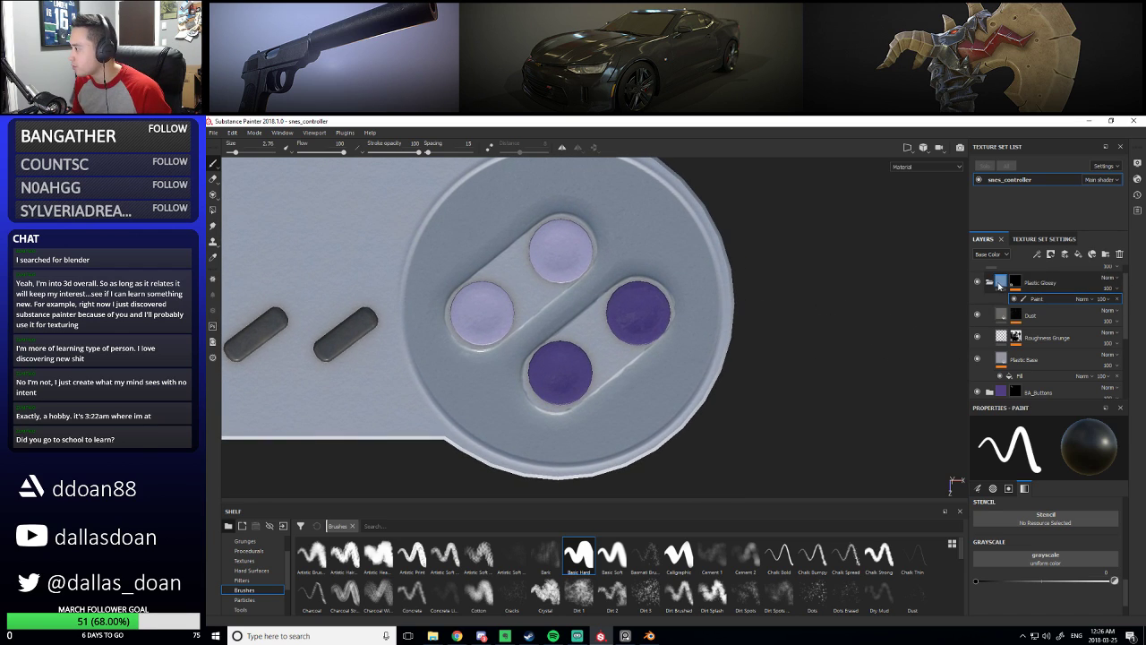
Collapse the Plastic Glossy folder and select the height layer above it
click(989, 283)
scroll(1016, 280, up, 1)
click(1017, 279)
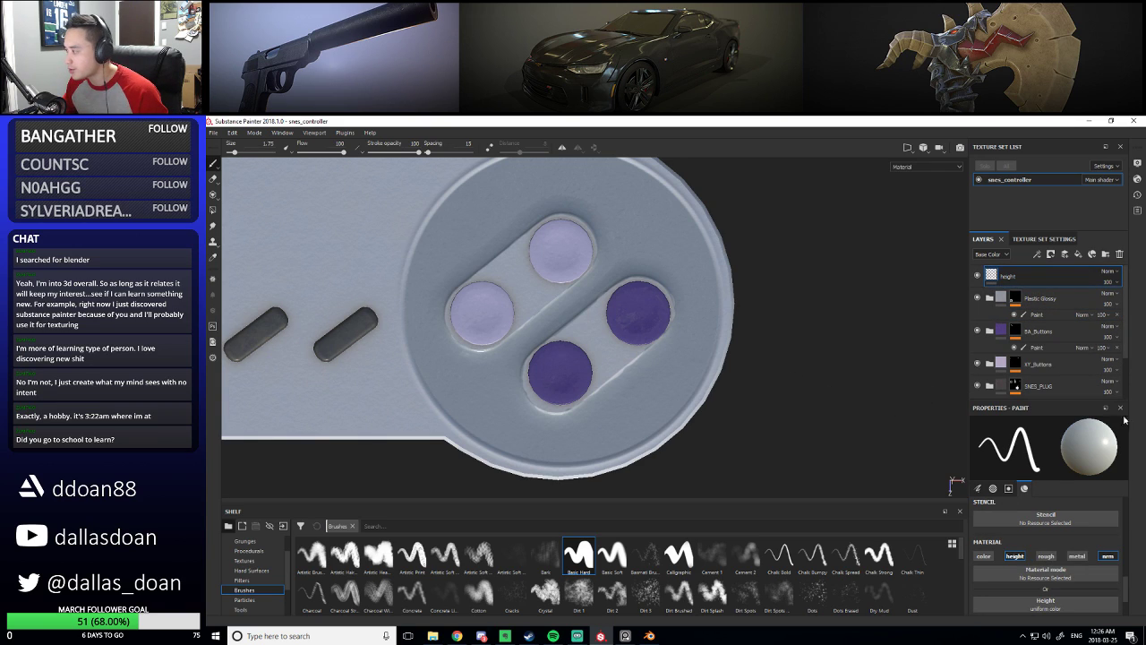
Set the brush height to 0.25 and test a short stroke below the dark purple recess, undoing it
scroll(1046, 555, down, 2)
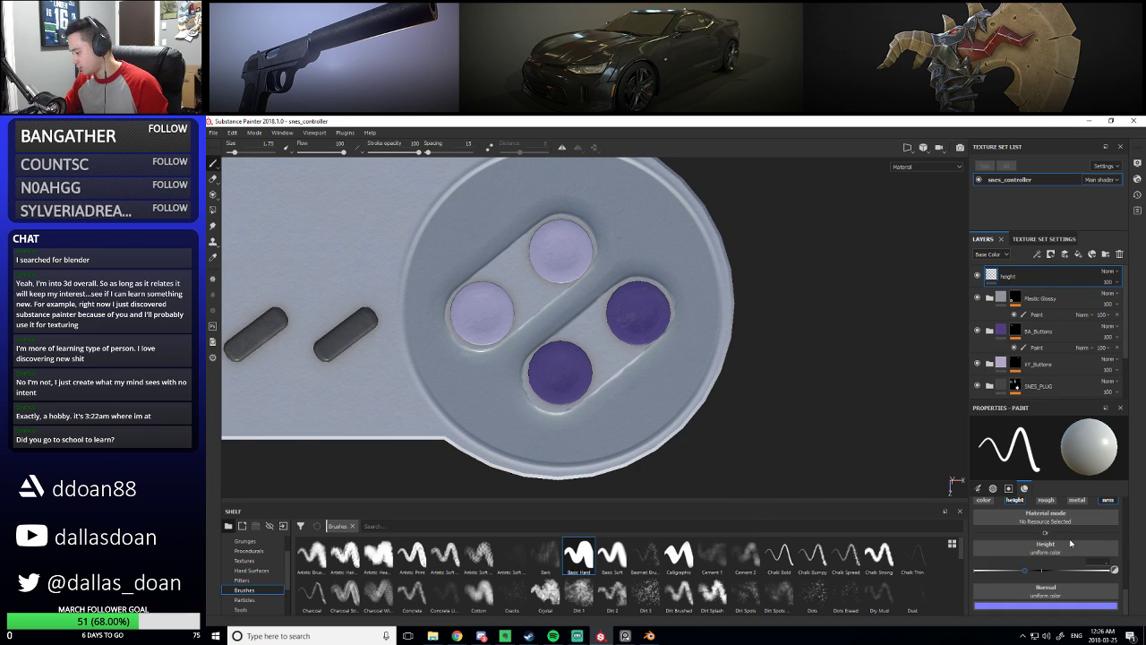
click(1059, 570)
drag(623, 365, 639, 380)
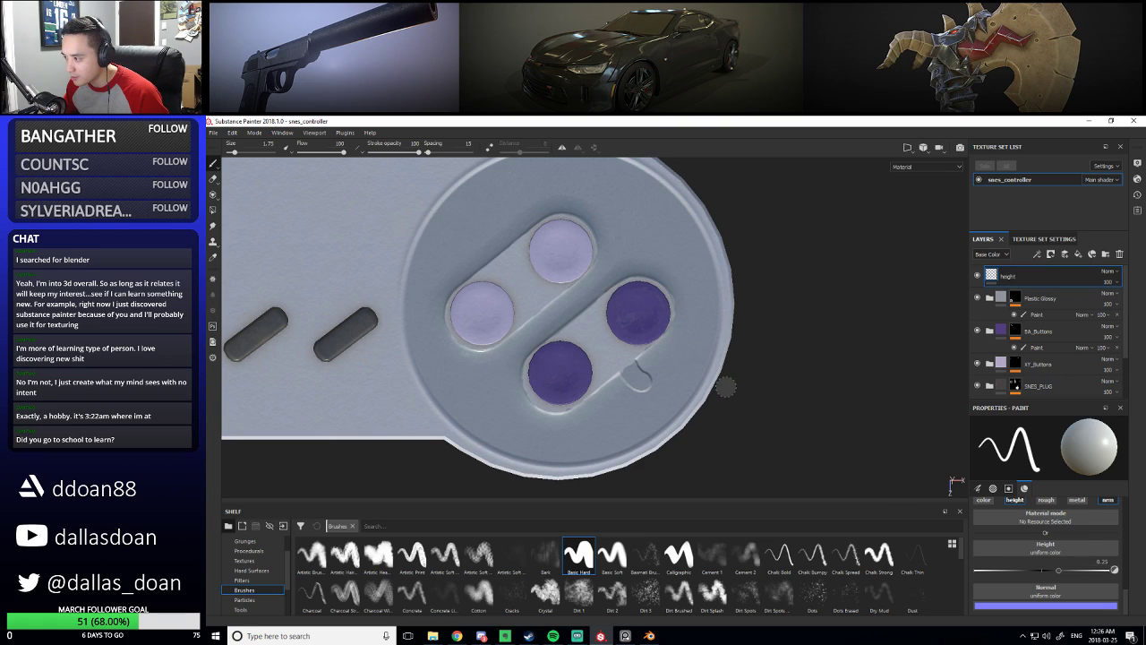
key(ctrl+z)
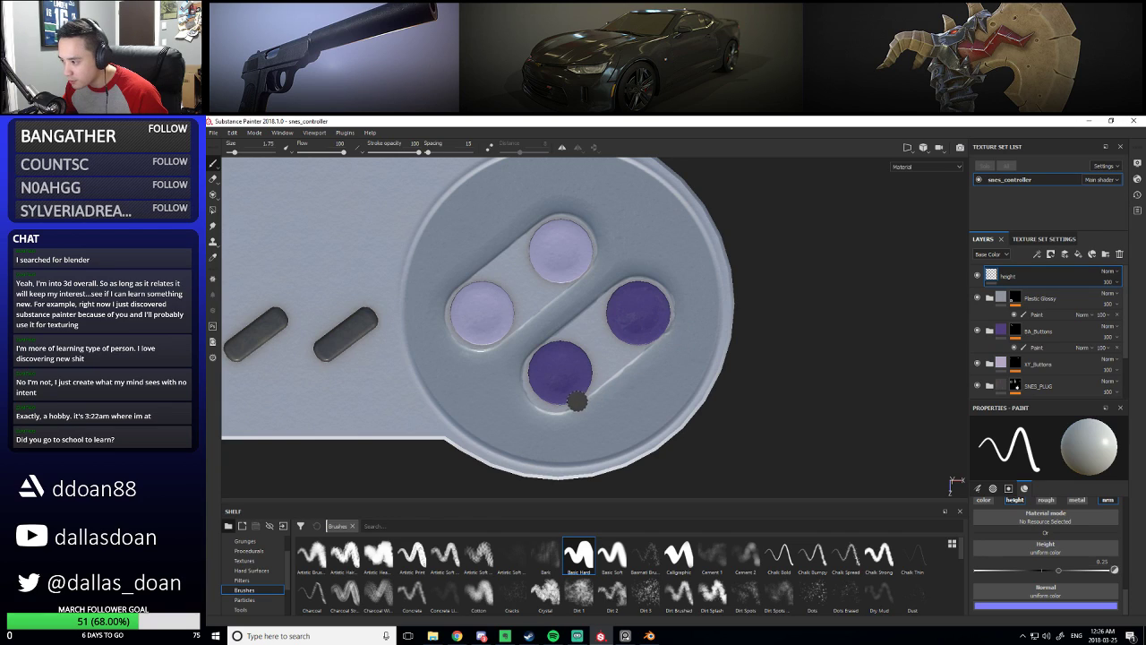
Try painting straight height strokes along the lower slanted edge of the dark purple button recess
key(shift)
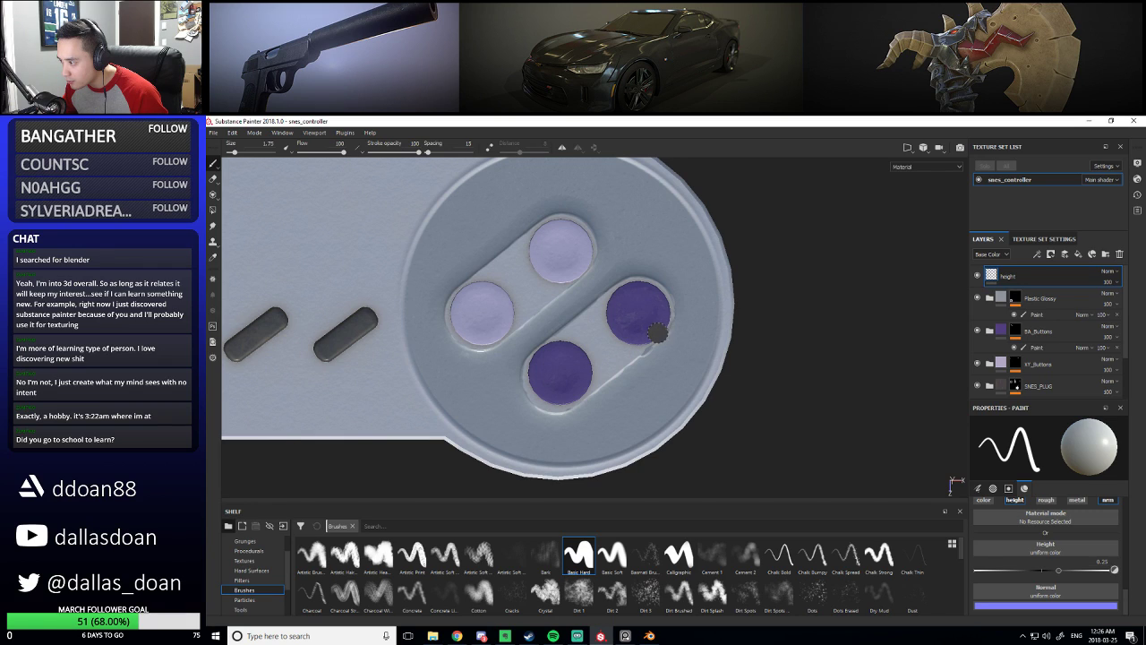
key(shift)
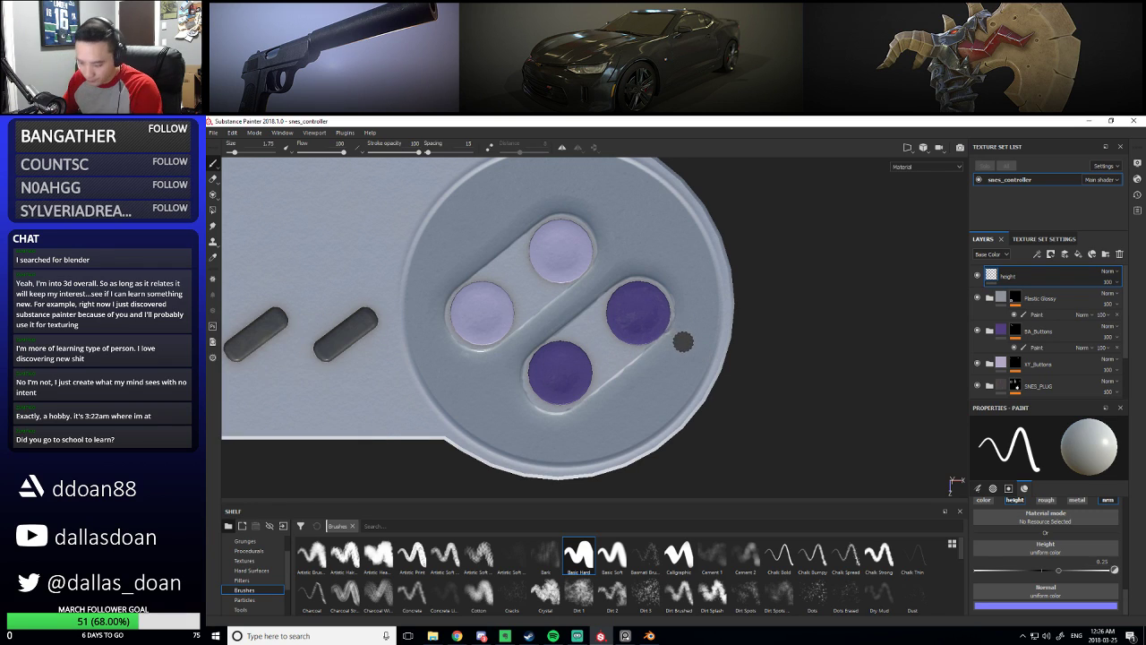
scroll(682, 341, up, 3)
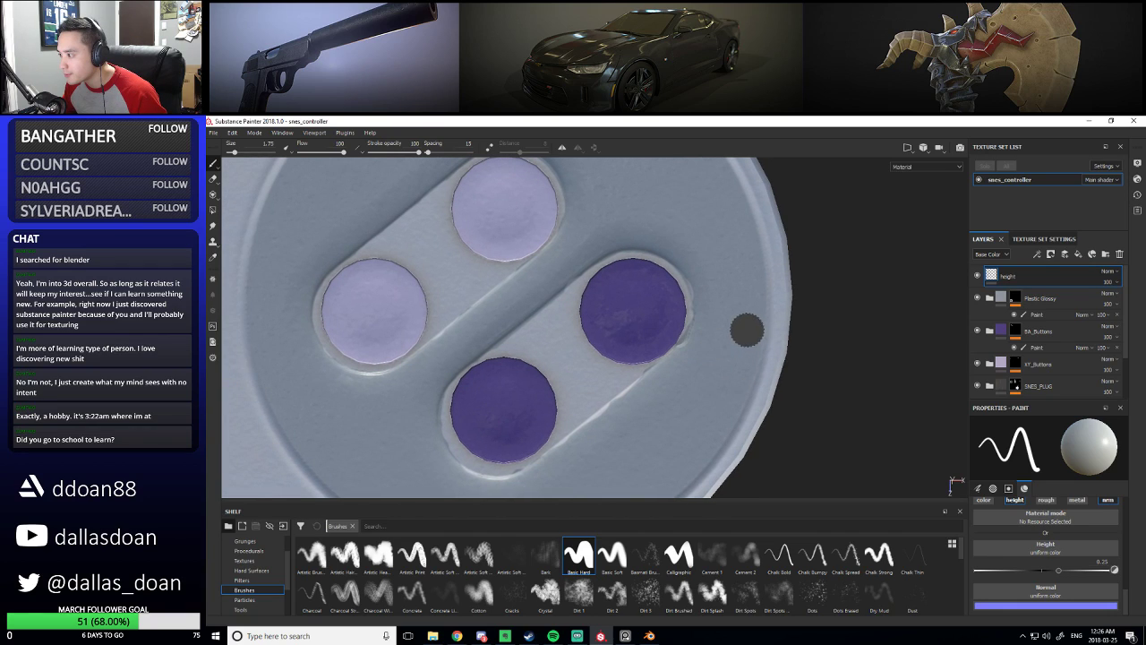
key(shift)
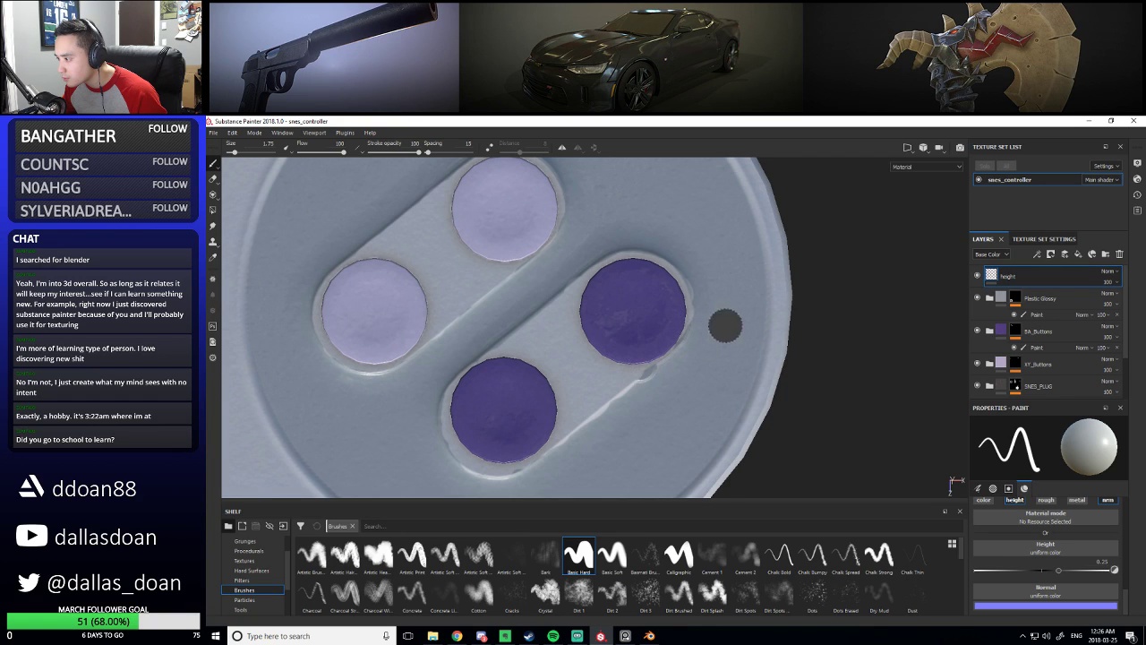
middle_drag(721, 326, 736, 294)
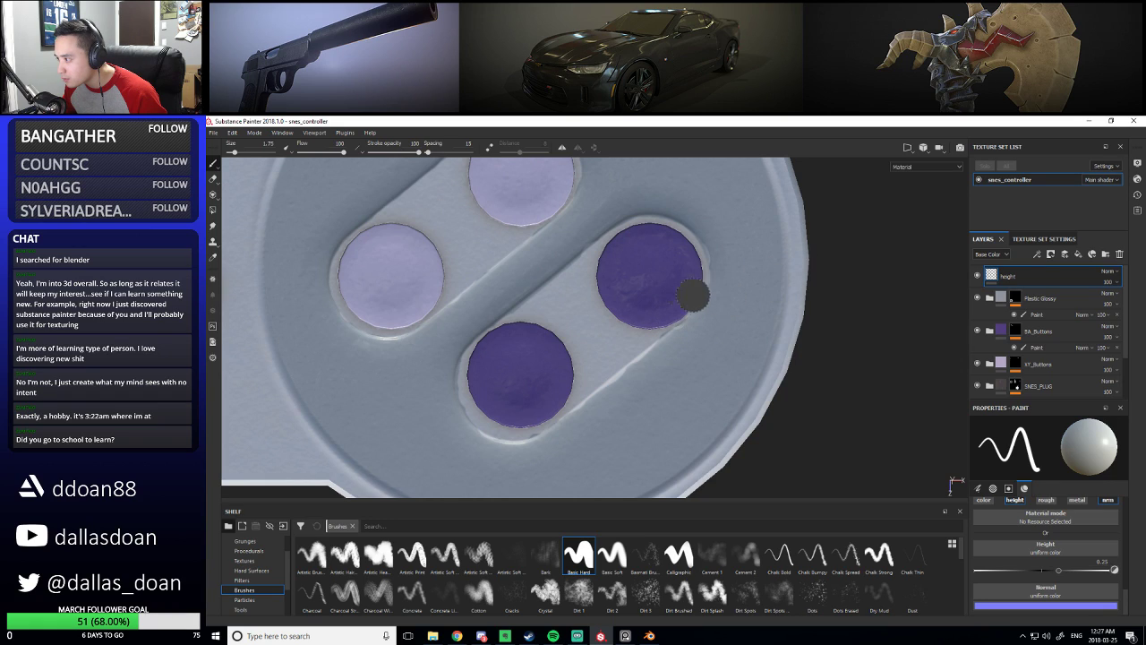
Reduce the paint brush size to 0.27 for the recess edge, and enlarge it to about 1.2
mouse_move(690, 296)
ctrl+right_down()
mouse_move(691, 263)
mouse_move(700, 295)
ctrl+right_up()
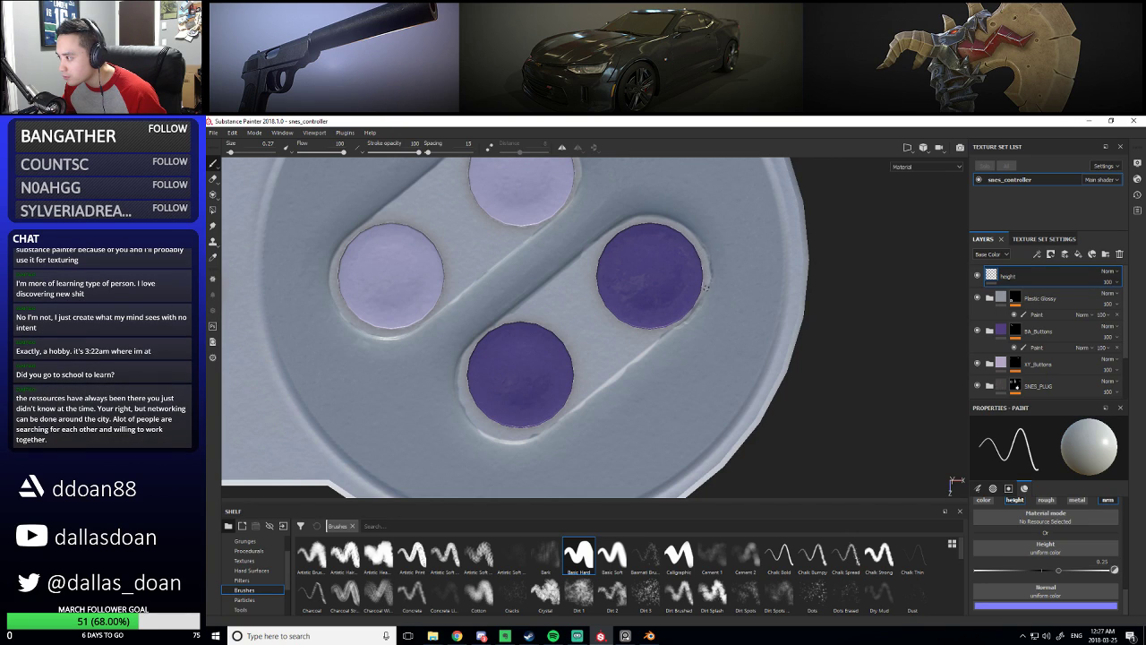
alt+middle_drag(794, 316, 734, 323)
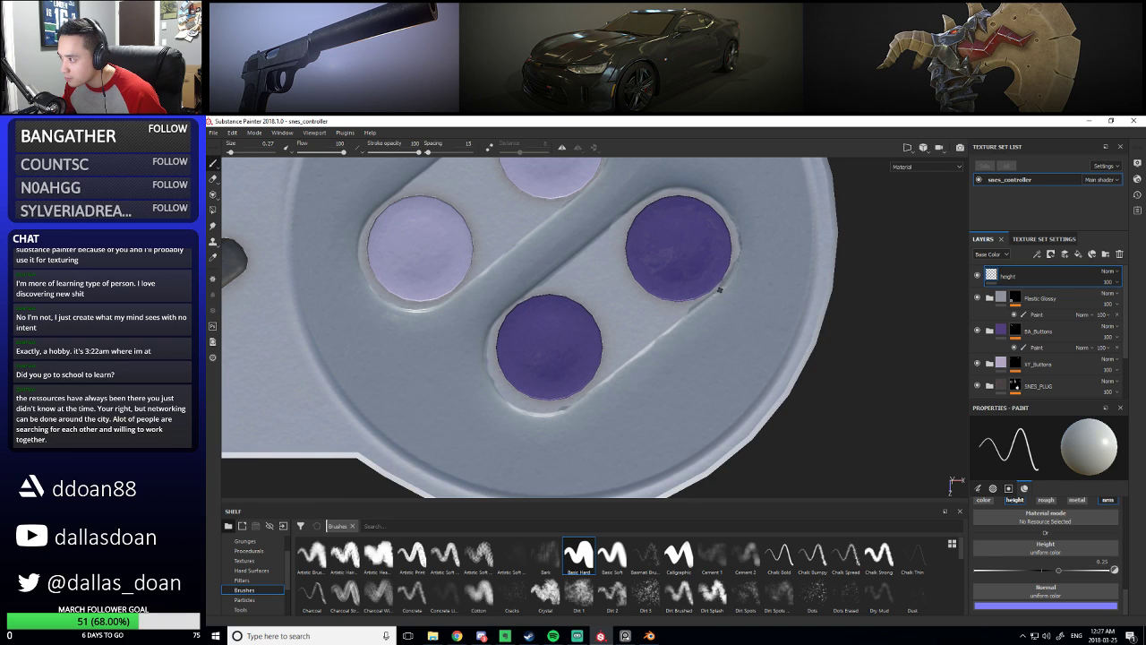
middle_drag(629, 363, 615, 335)
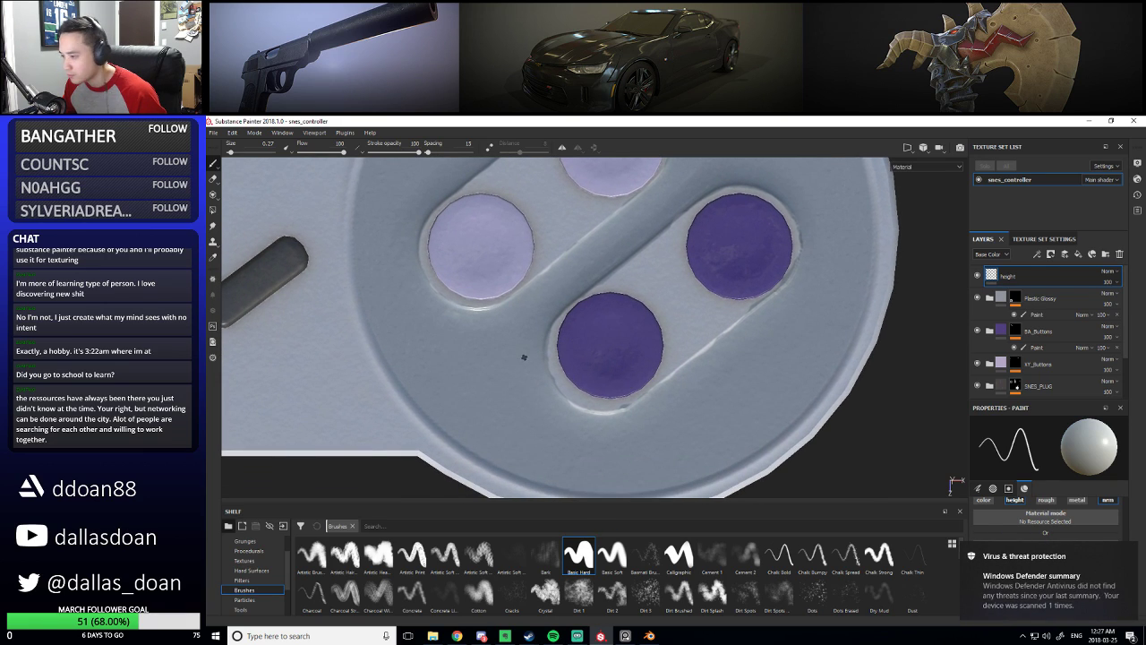
key(bracketright)
key(bracketright)
key(bracketright)
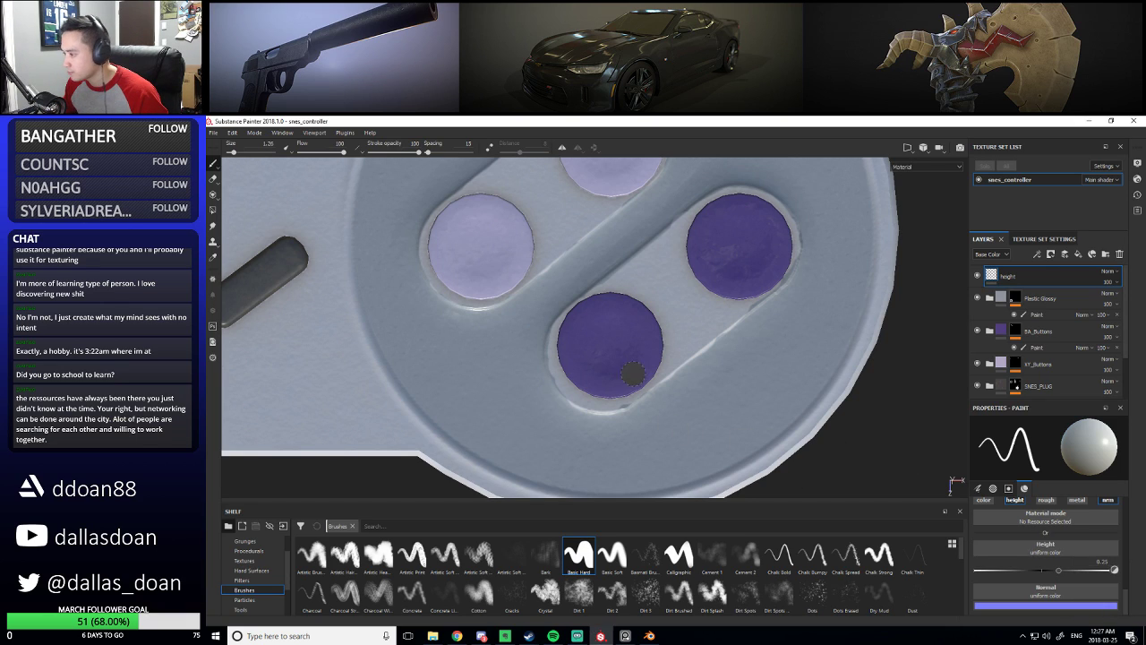
middle_drag(632, 374, 641, 392)
Switch to the eraser and configure it with hardness 1 and size 0.93
key(e)
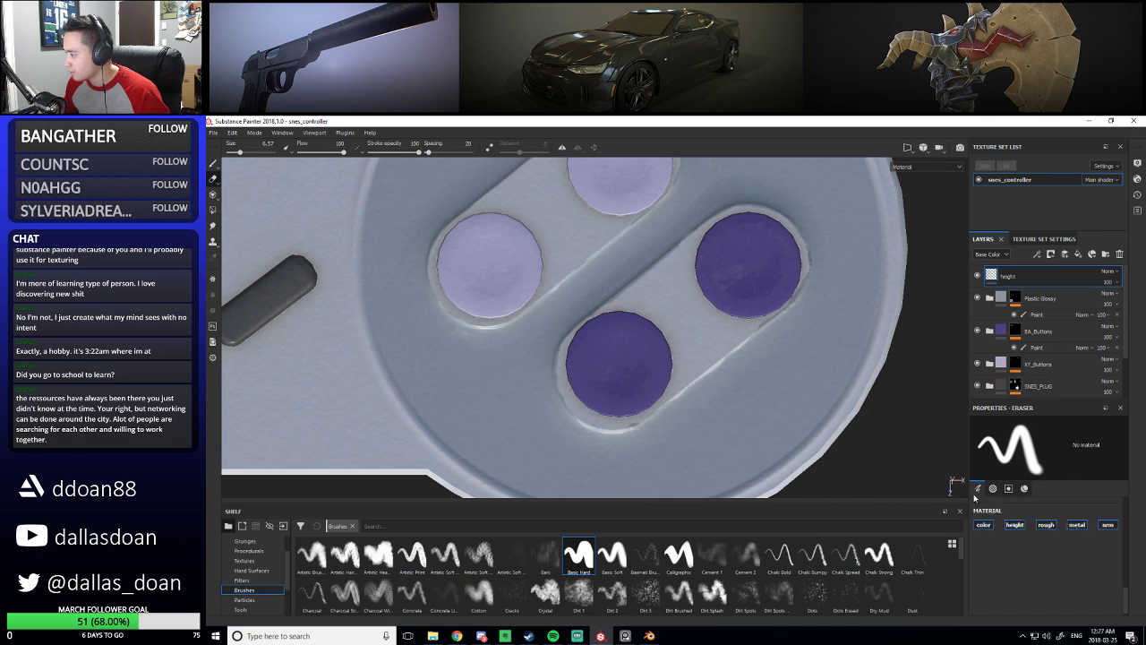
scroll(1008, 564, up, 5)
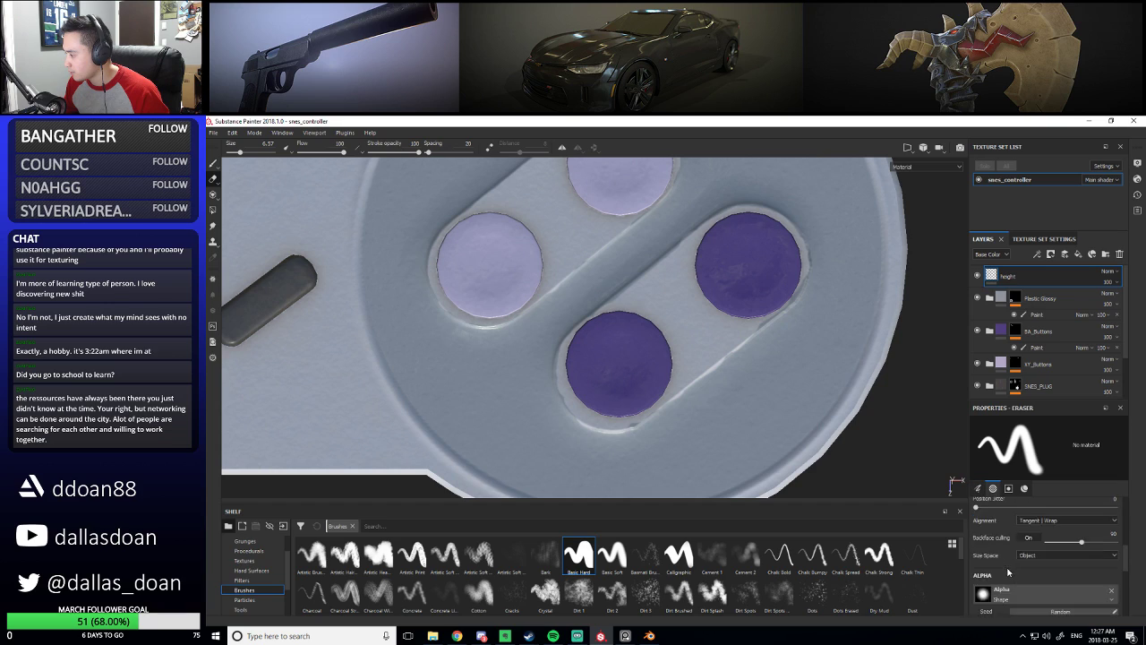
scroll(1009, 571, down, 5)
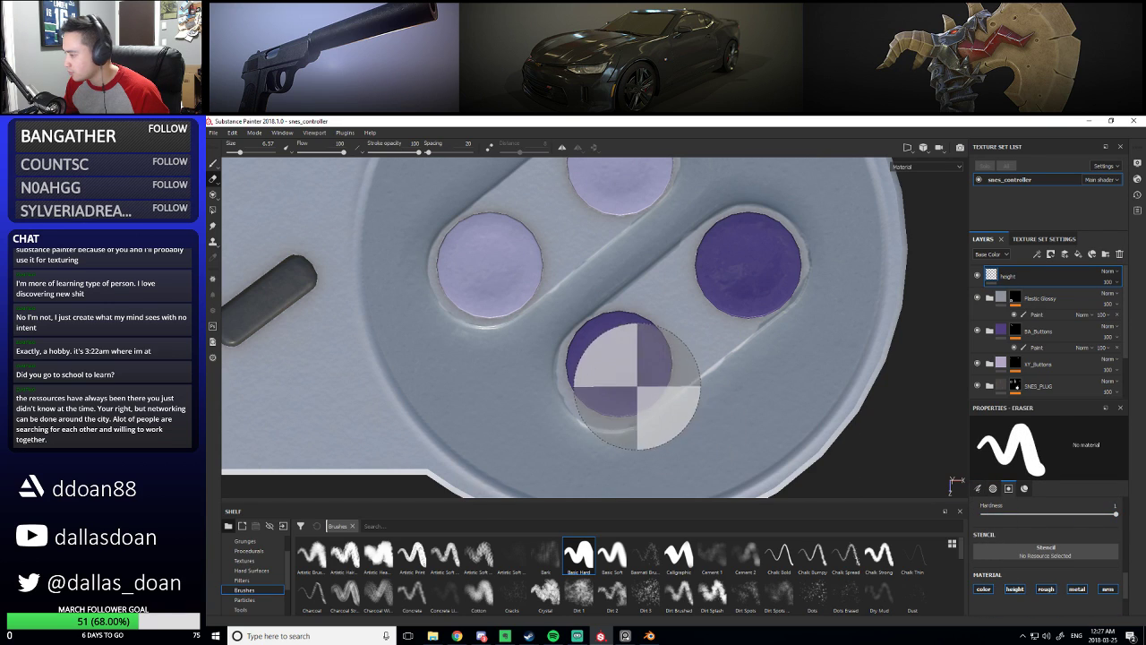
key(bracketleft)
key(bracketleft)
key(bracketleft)
key(bracketleft)
key(bracketleft)
key(bracketleft)
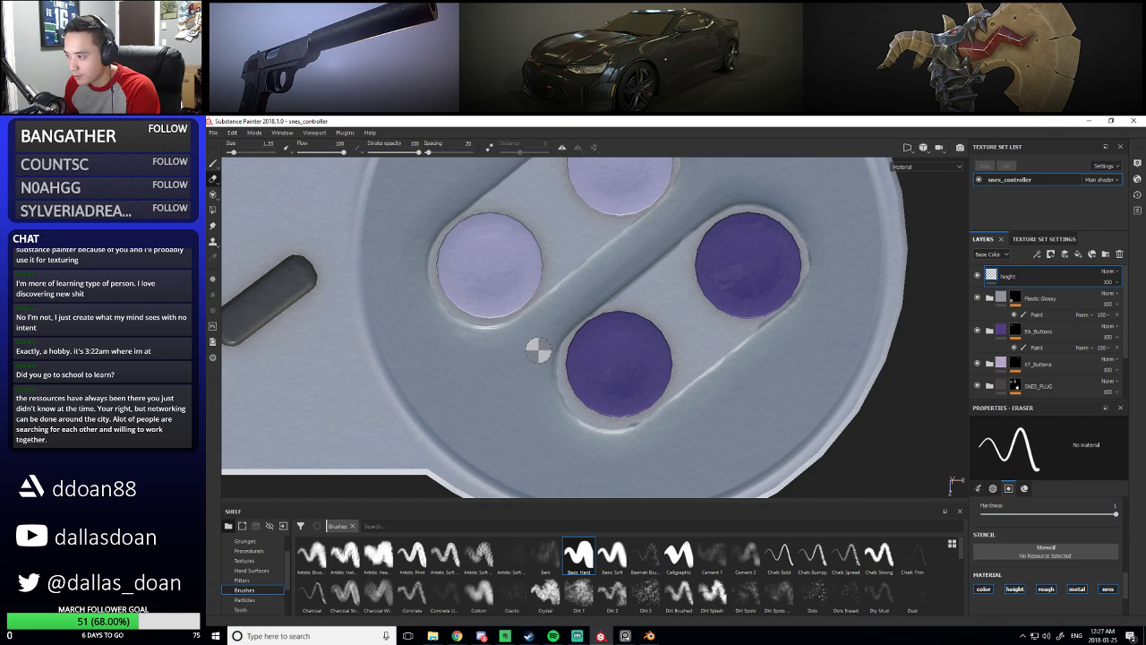
key(bracketleft)
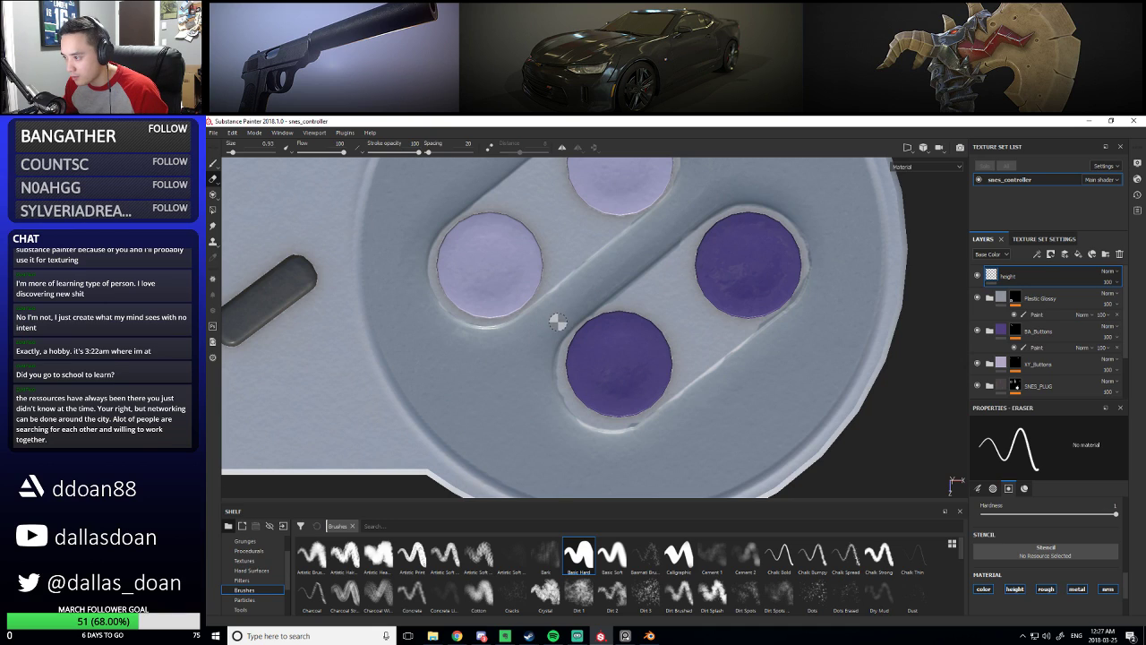
Try an eraser stroke on the height layer beside the lower dark purple button and undo it
drag(553, 332, 545, 369)
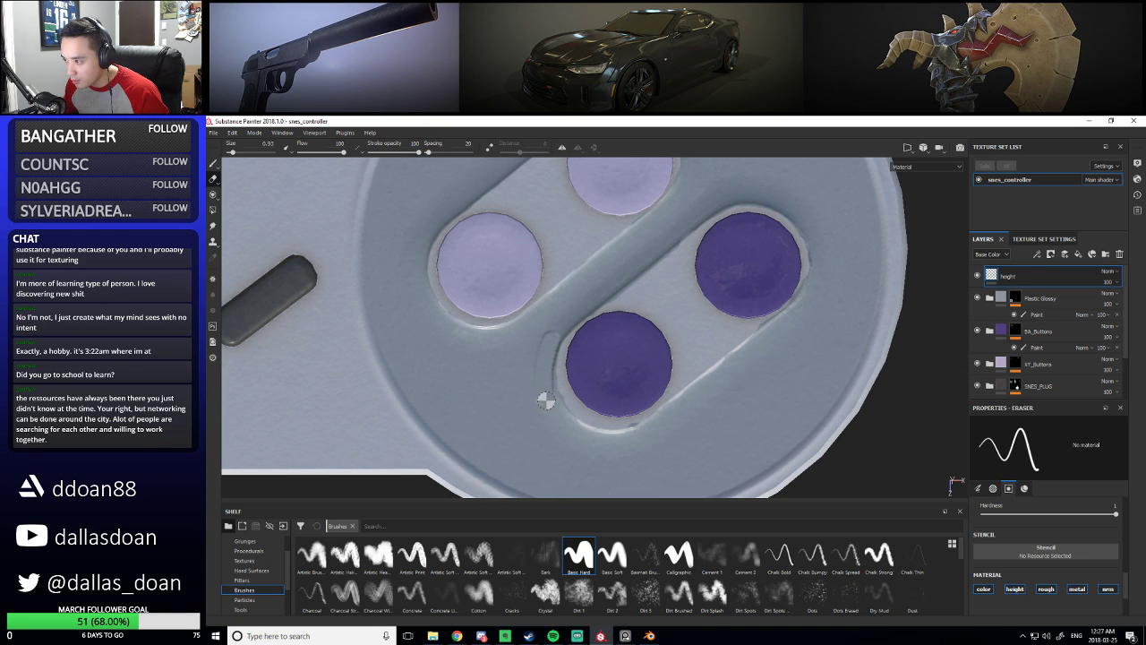
key(ctrl+z)
mouse_move(586, 382)
alt+middle_down()
mouse_move(577, 357)
mouse_move(559, 387)
alt+middle_up()
mouse_move(663, 395)
alt+mouse_down()
mouse_move(607, 446)
mouse_move(571, 363)
alt+mouse_up()
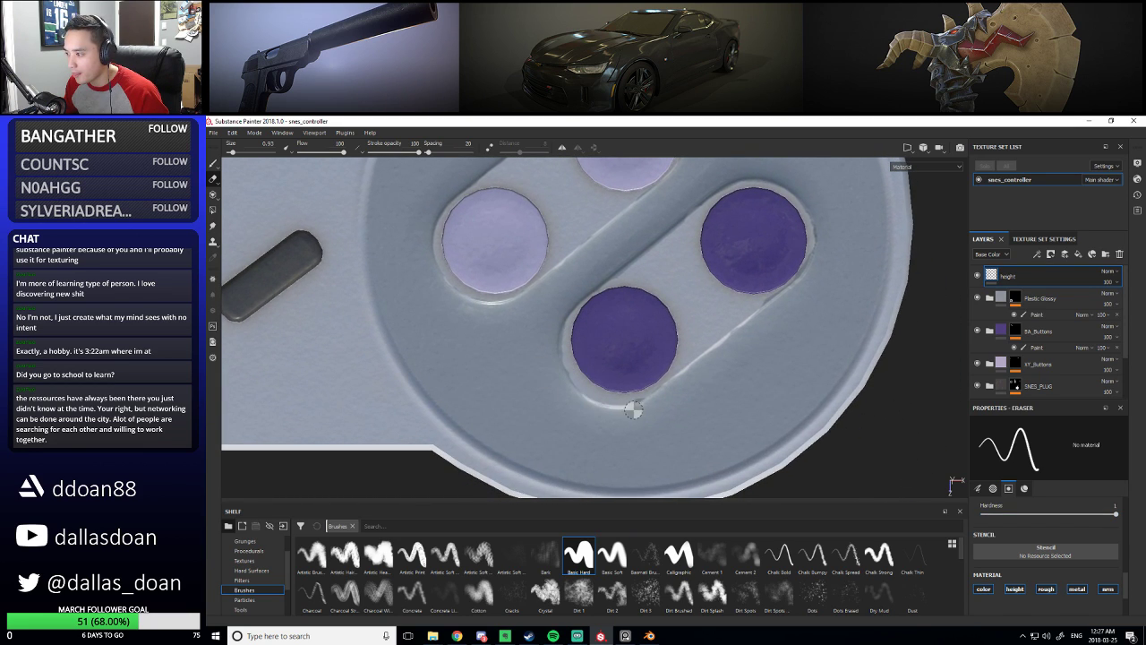
Return to the paint brush and set its height to 0.1
scroll(1129, 600, down, 3)
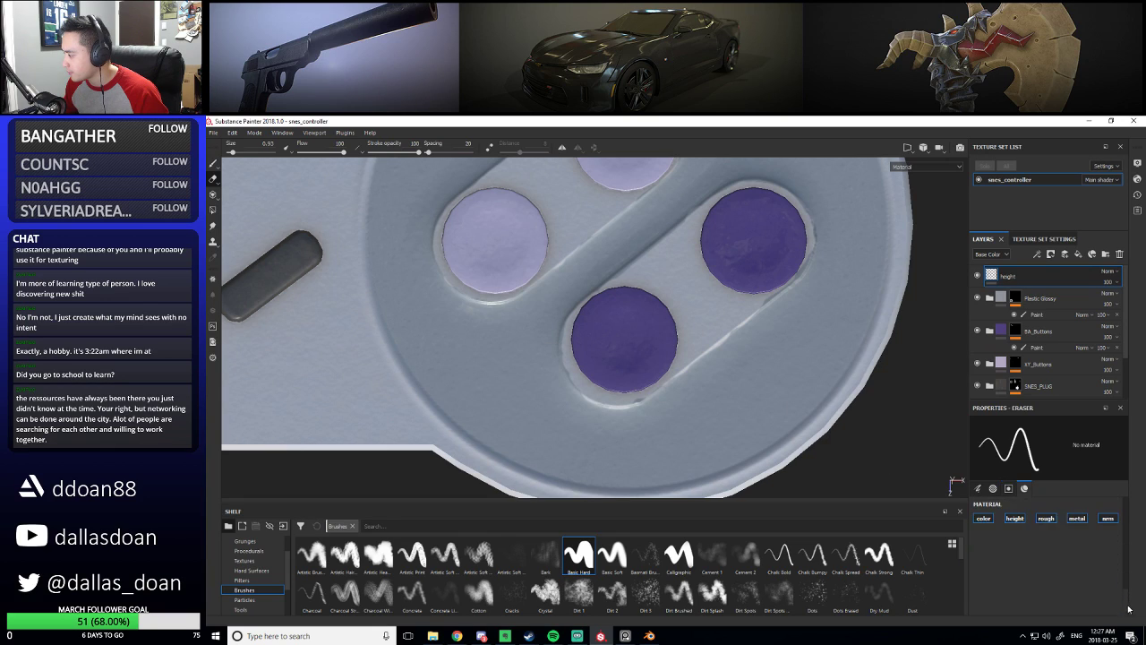
scroll(1116, 537, up, 5)
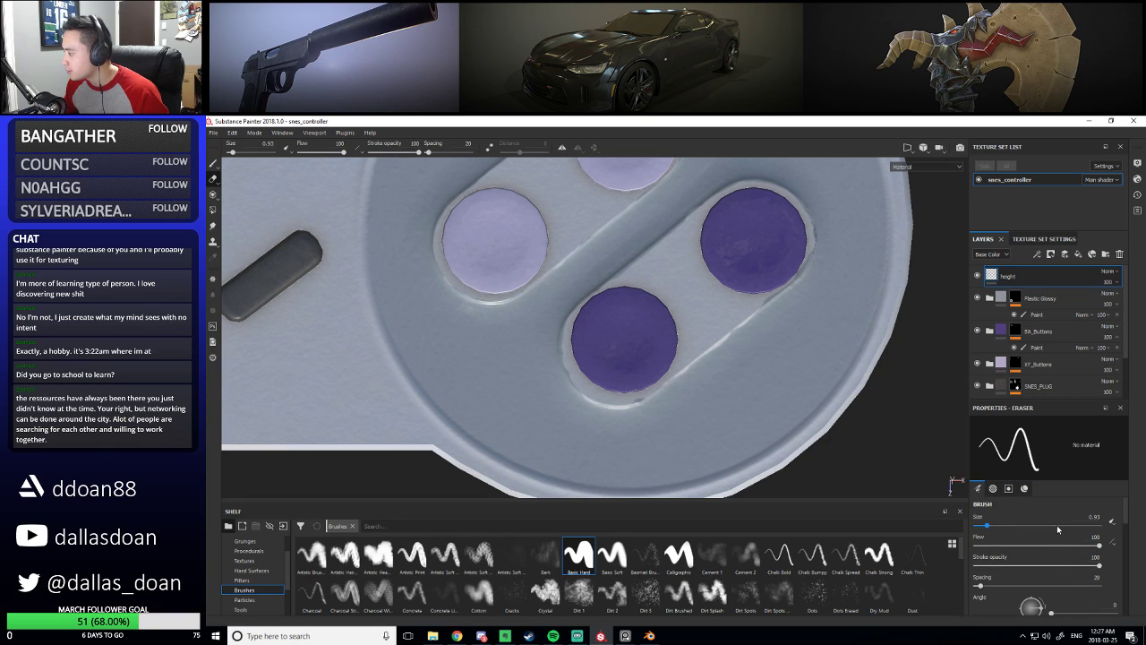
key(1)
scroll(1066, 536, down, 3)
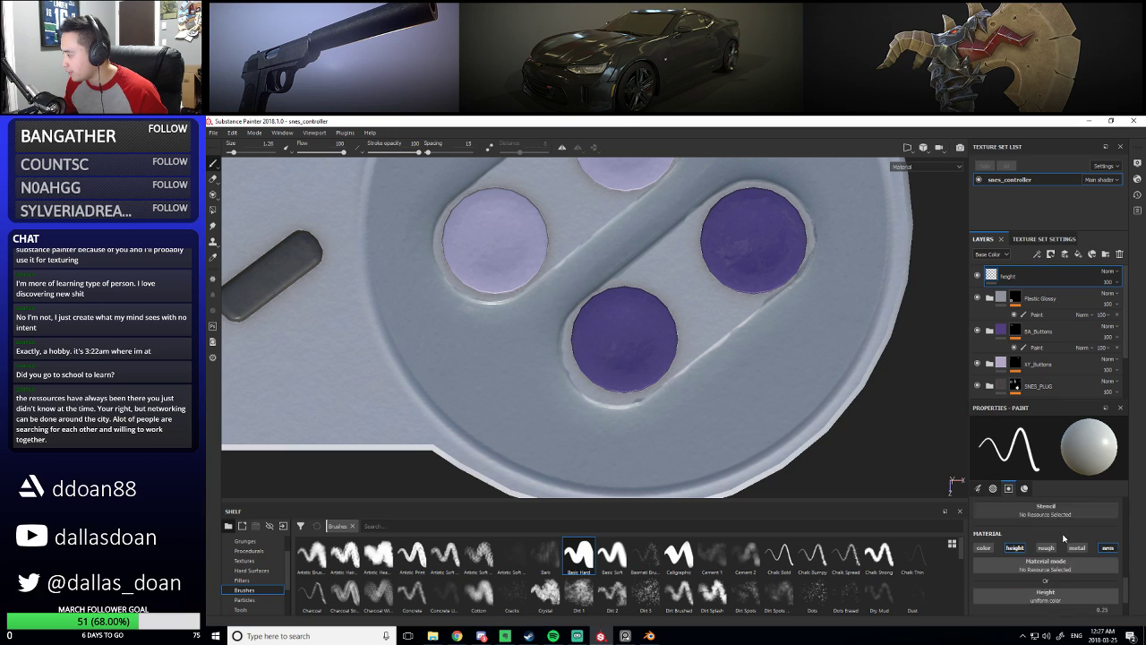
scroll(1066, 536, down, 1)
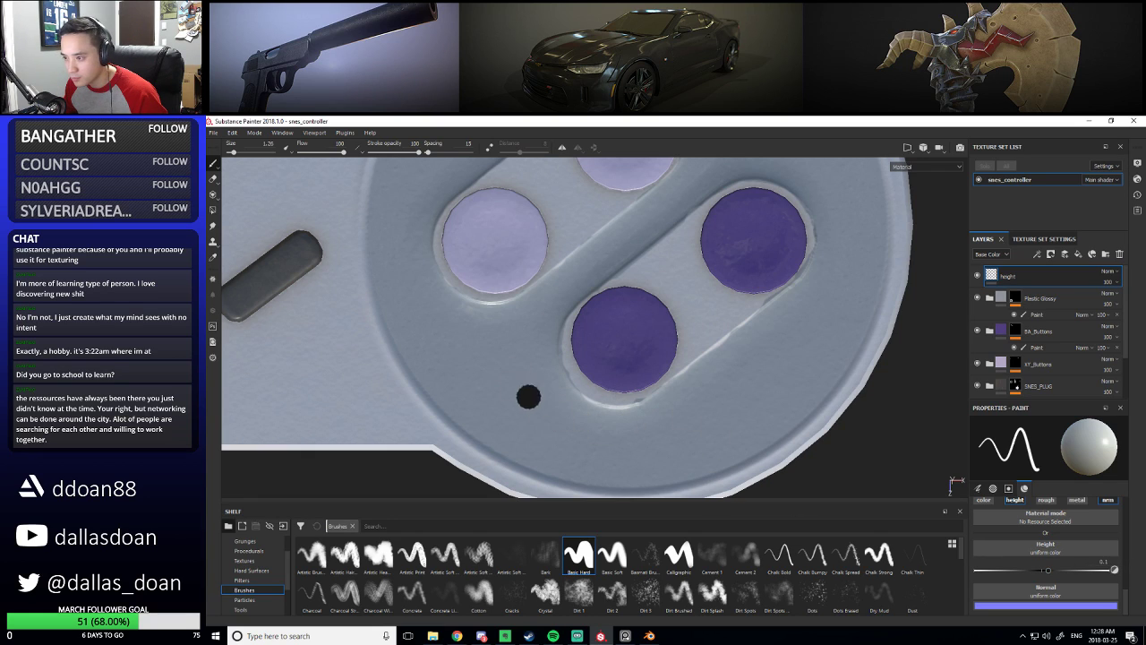
Set the paint brush height to 0.25 and frame the rounded end of the recess at the lower dark purple button
alt+middle_drag(465, 282, 534, 492)
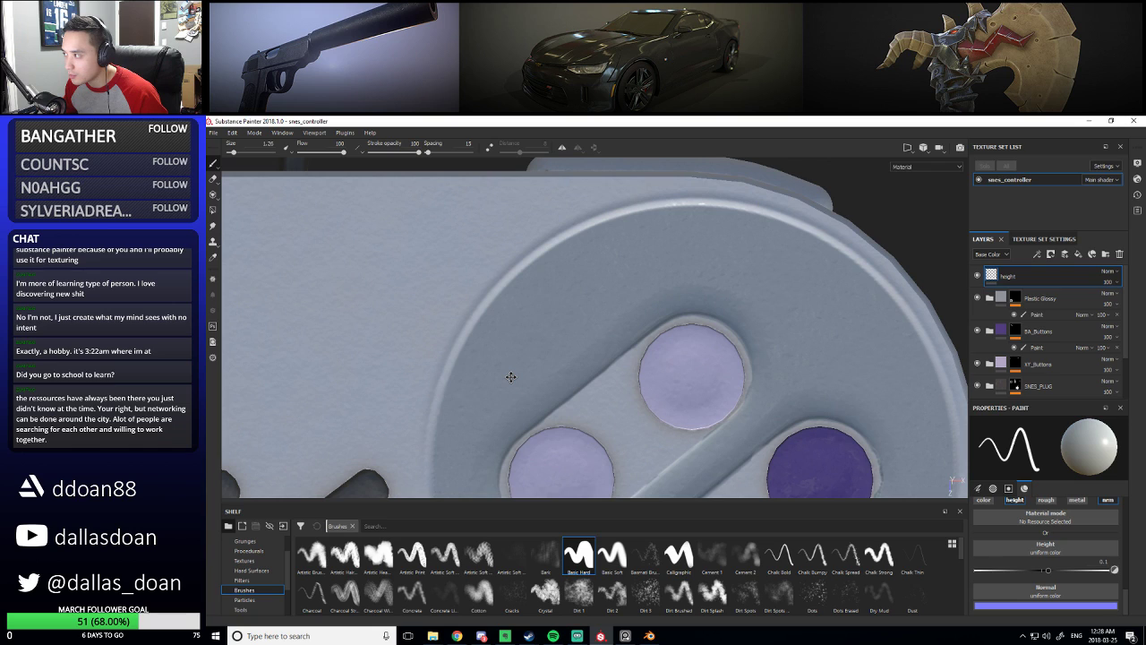
alt+middle_drag(510, 378, 453, 234)
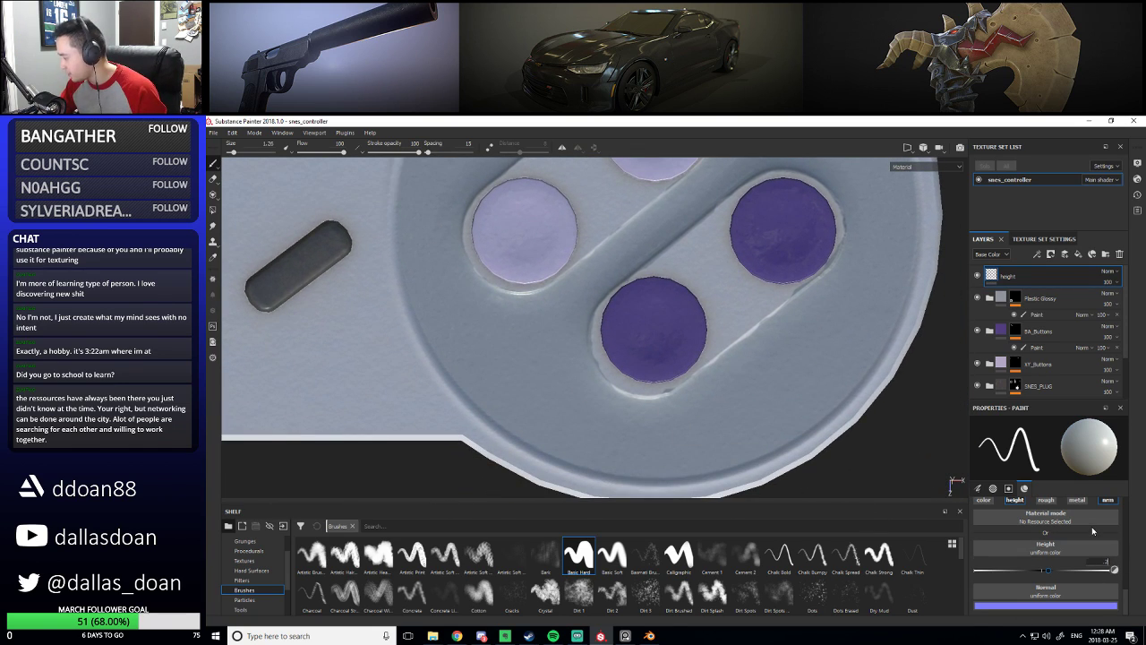
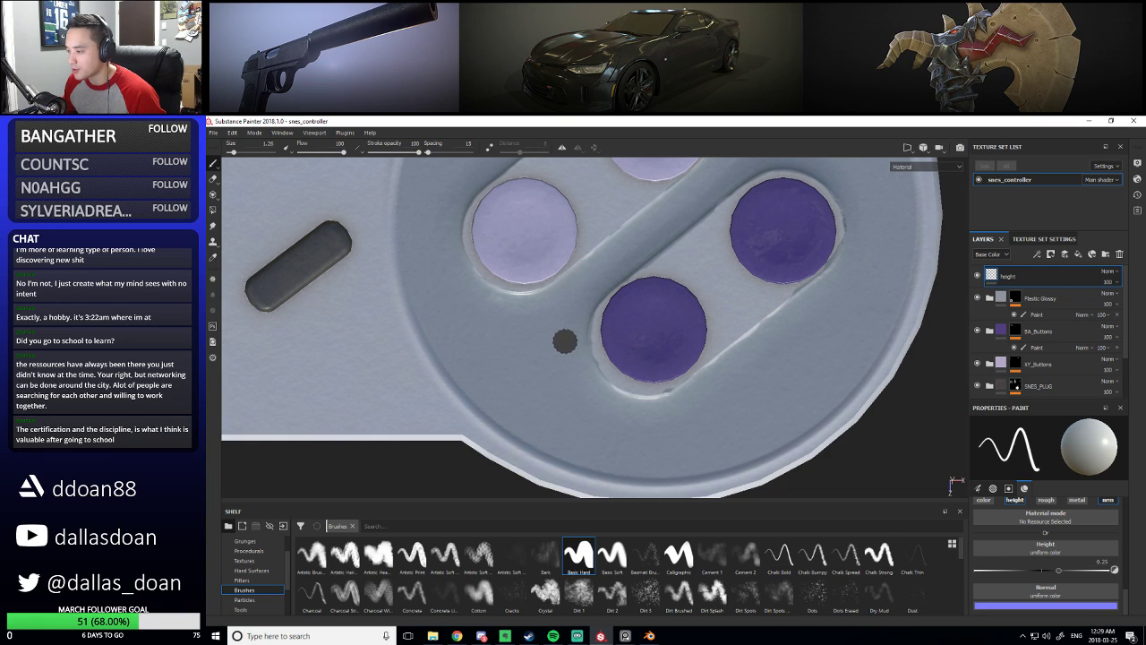
middle_drag(568, 337, 561, 360)
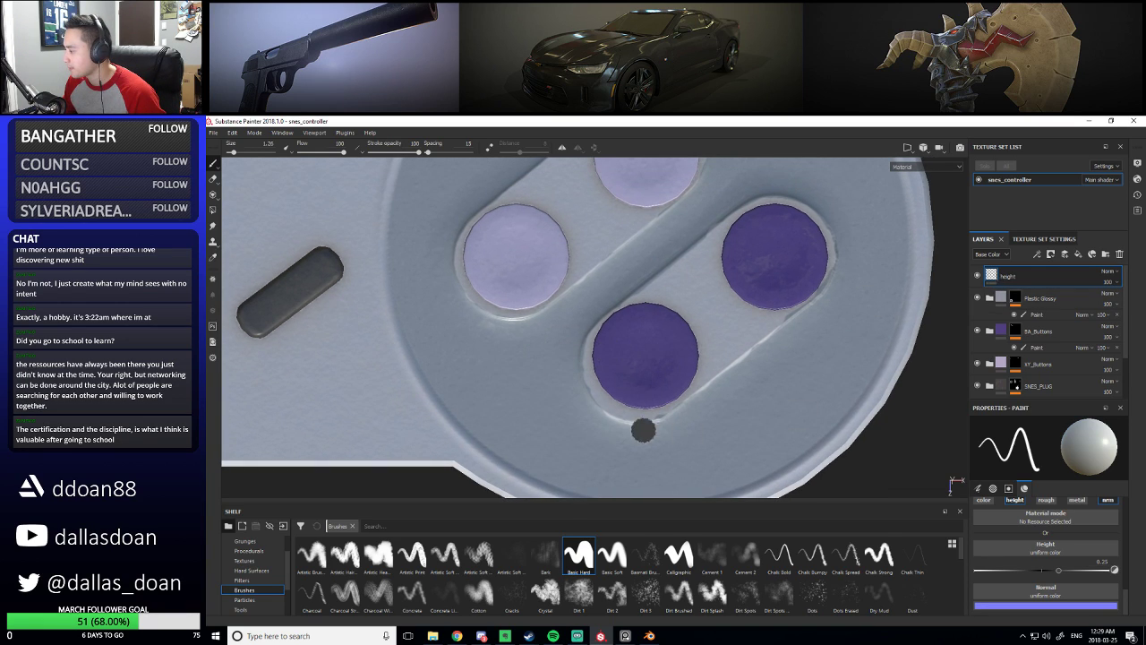
scroll(639, 427, down, 3)
alt+drag(614, 376, 669, 324)
scroll(687, 364, up, 2)
alt+middle_drag(689, 398, 606, 302)
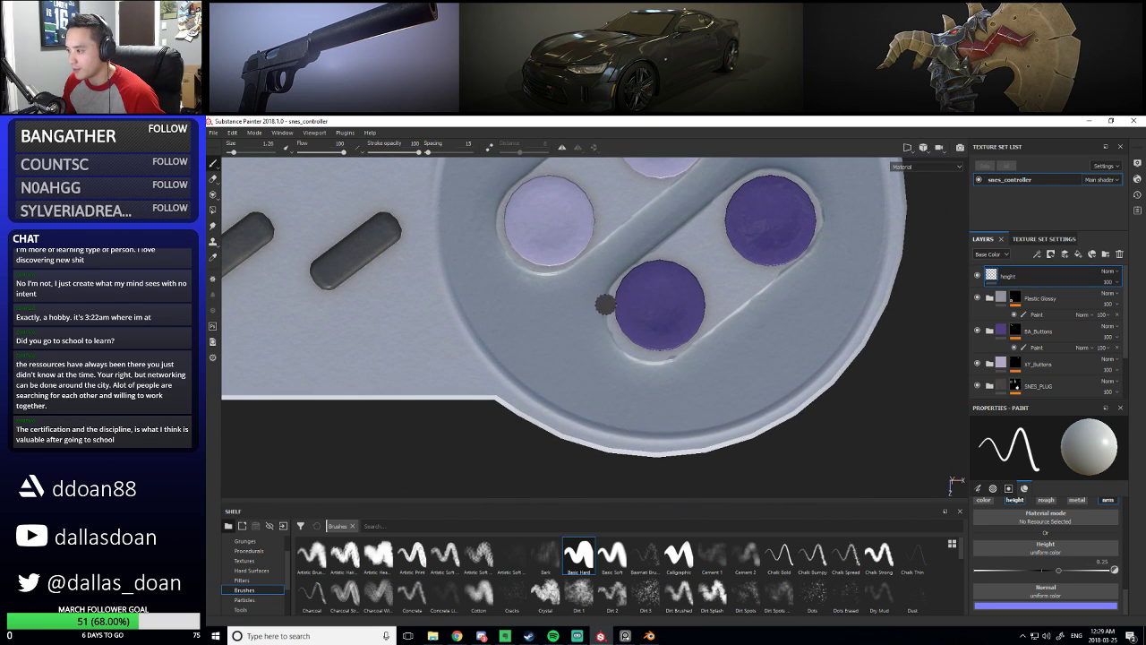
scroll(608, 316, up, 2)
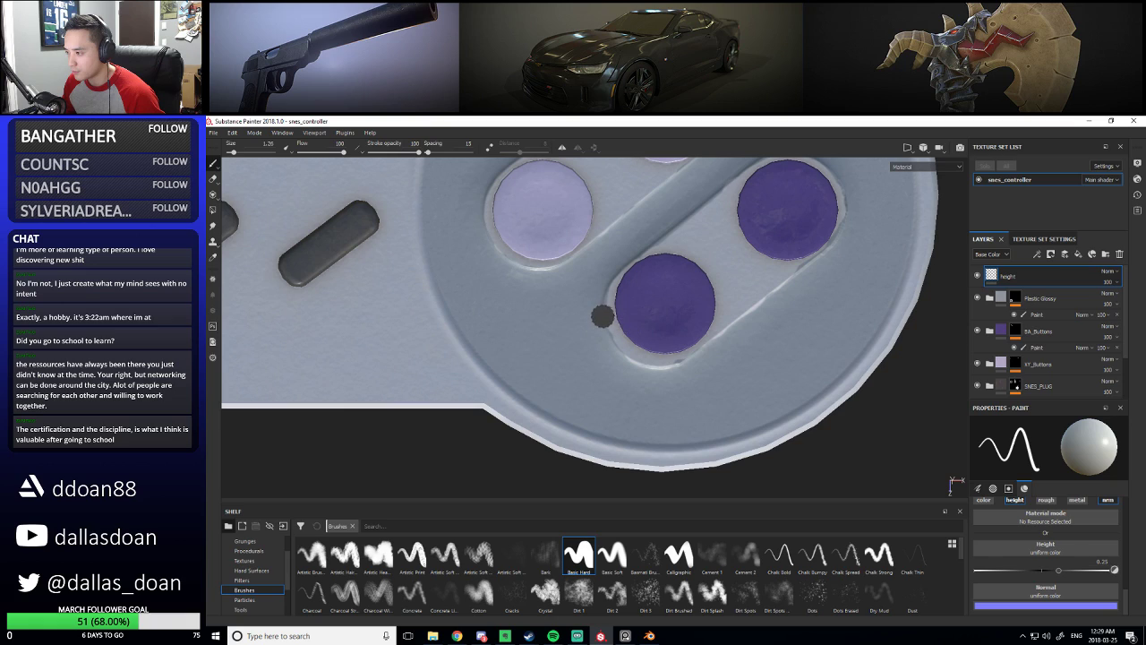
Try erasing the height layer around the rounded recess end at the lower dark purple button, and undo the eraser strokes
key(e)
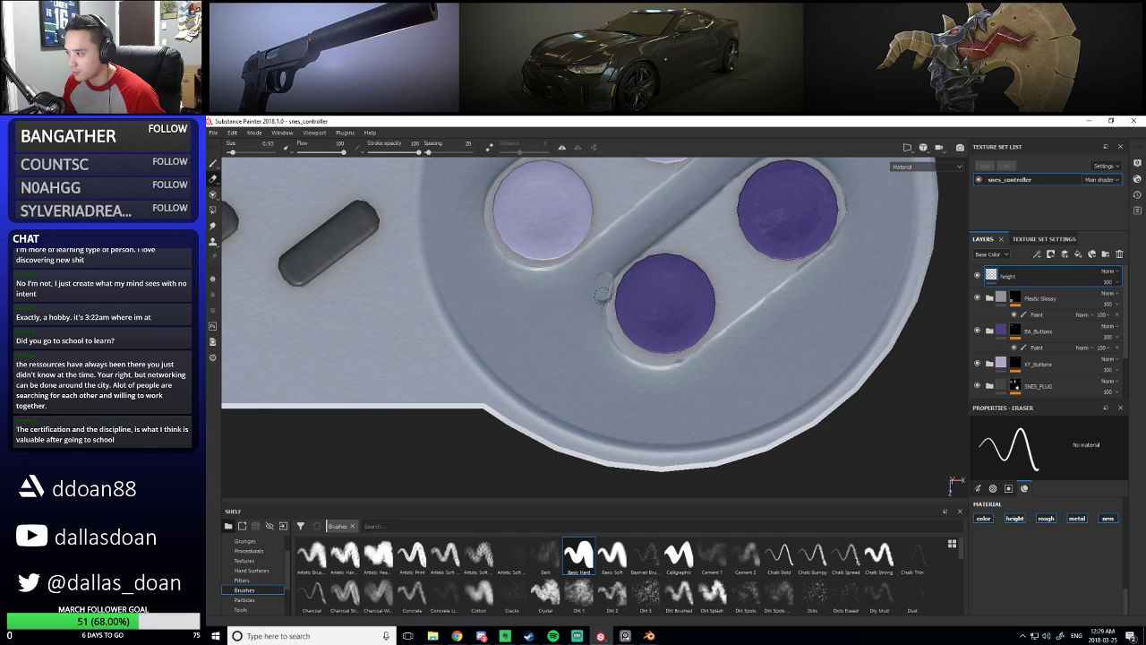
key(ctrl)
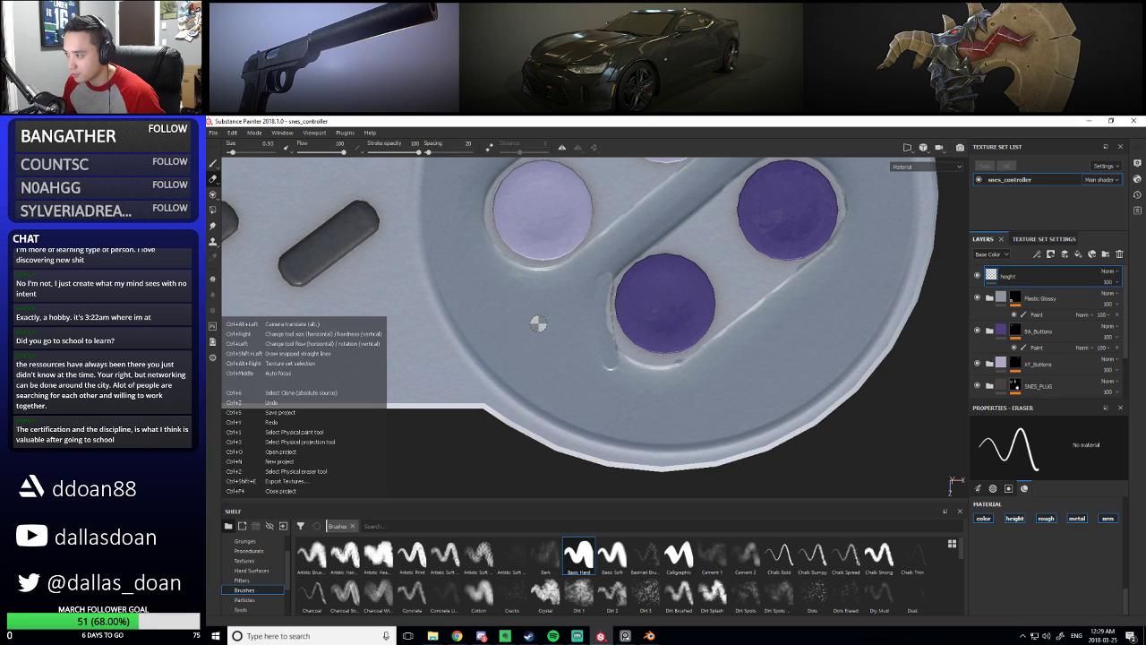
scroll(565, 314, up, 1)
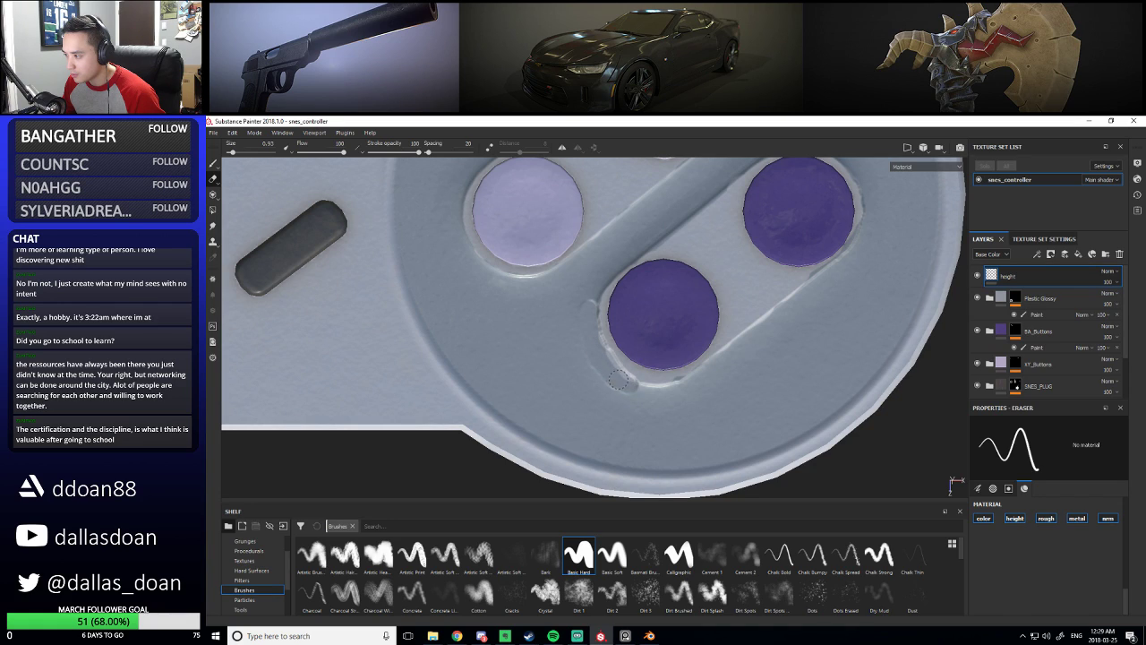
key(ctrl)
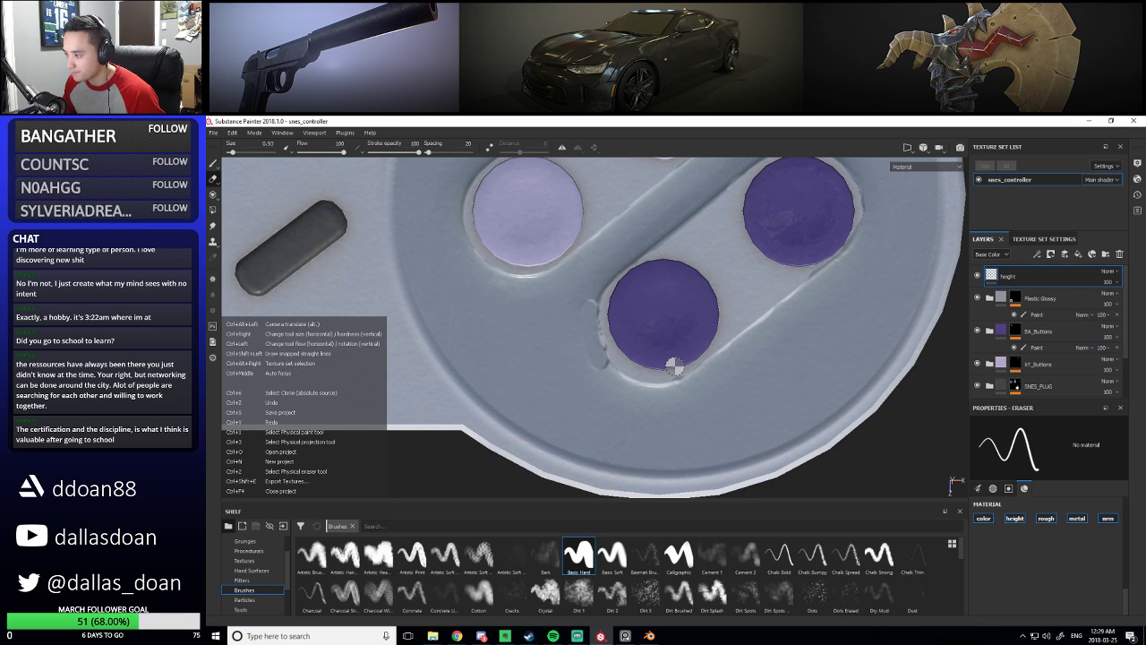
key(ctrl+z)
key(ctrl+z)
scroll(722, 350, down, 2)
alt+middle_drag(745, 322, 704, 366)
scroll(703, 365, up, 1)
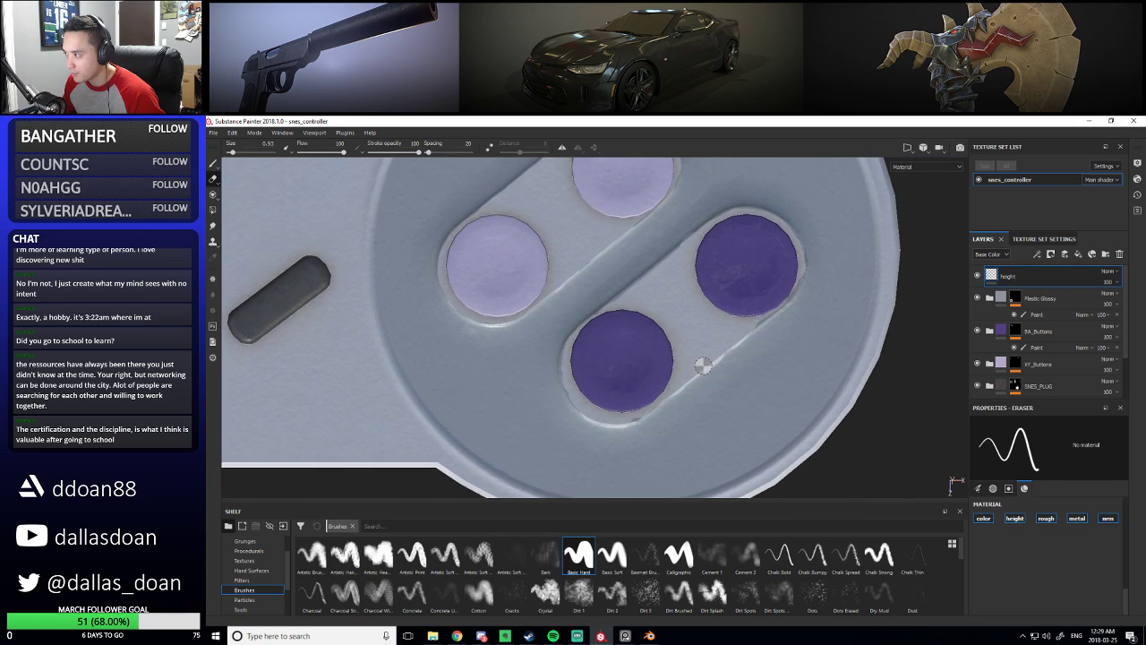
scroll(703, 366, up, 1)
alt+middle_drag(616, 353, 643, 300)
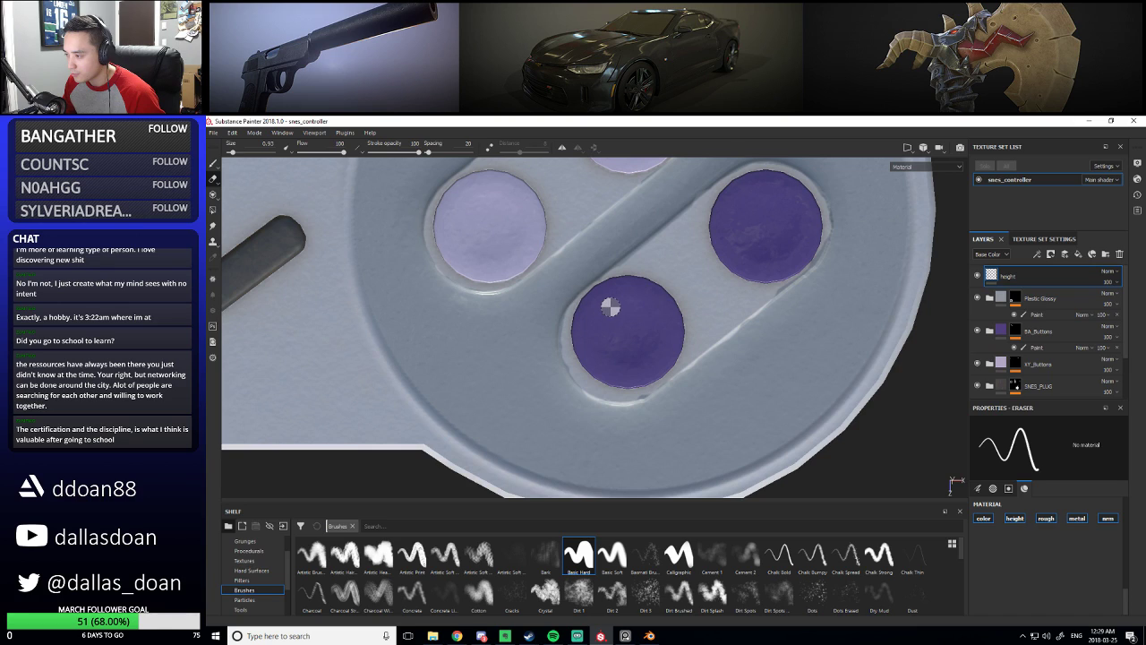
Switch the eraser to the Basic Soft brush and try it on the height layer below the lower dark purple button
click(611, 555)
ctrl+right_drag(568, 336, 553, 310)
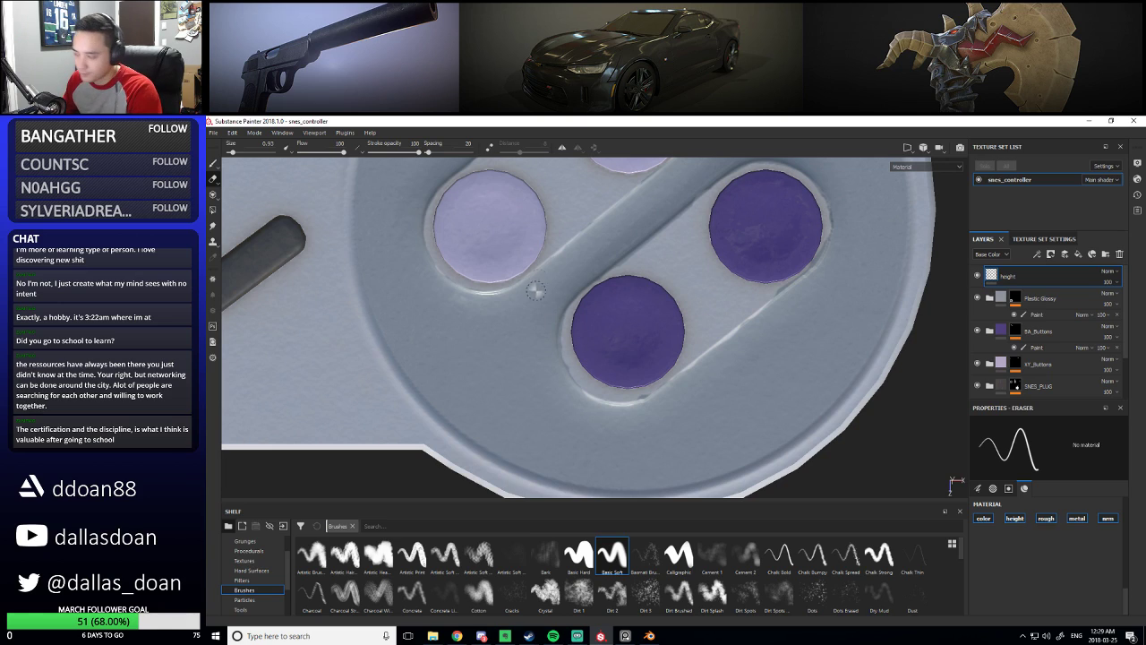
scroll(535, 290, down, 5)
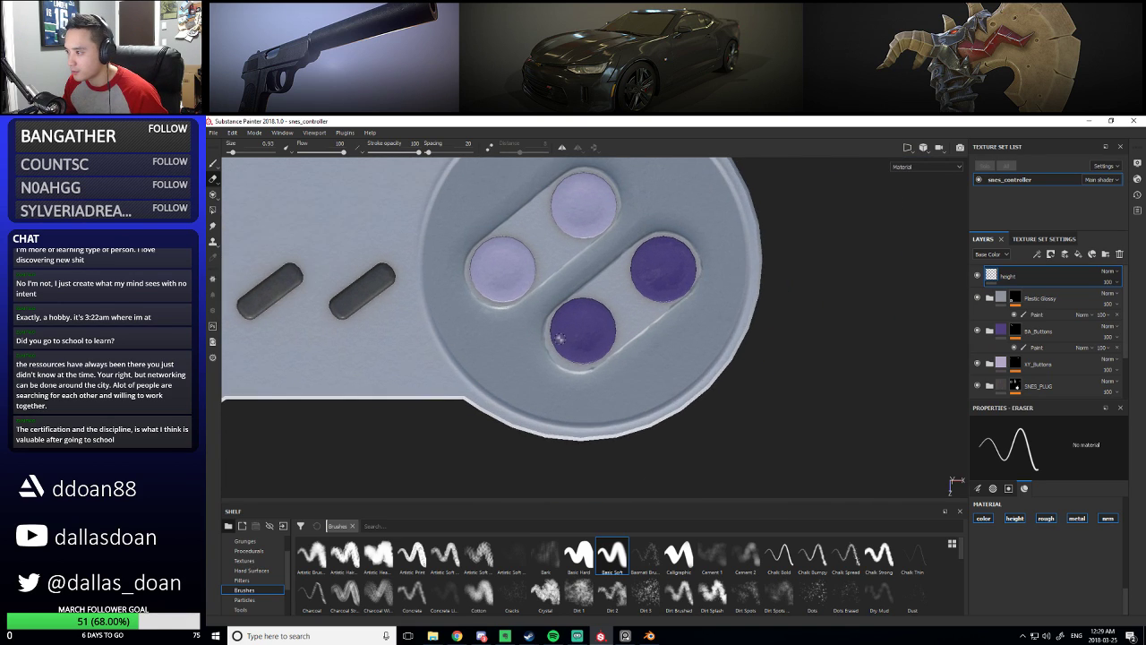
scroll(558, 337, up, 3)
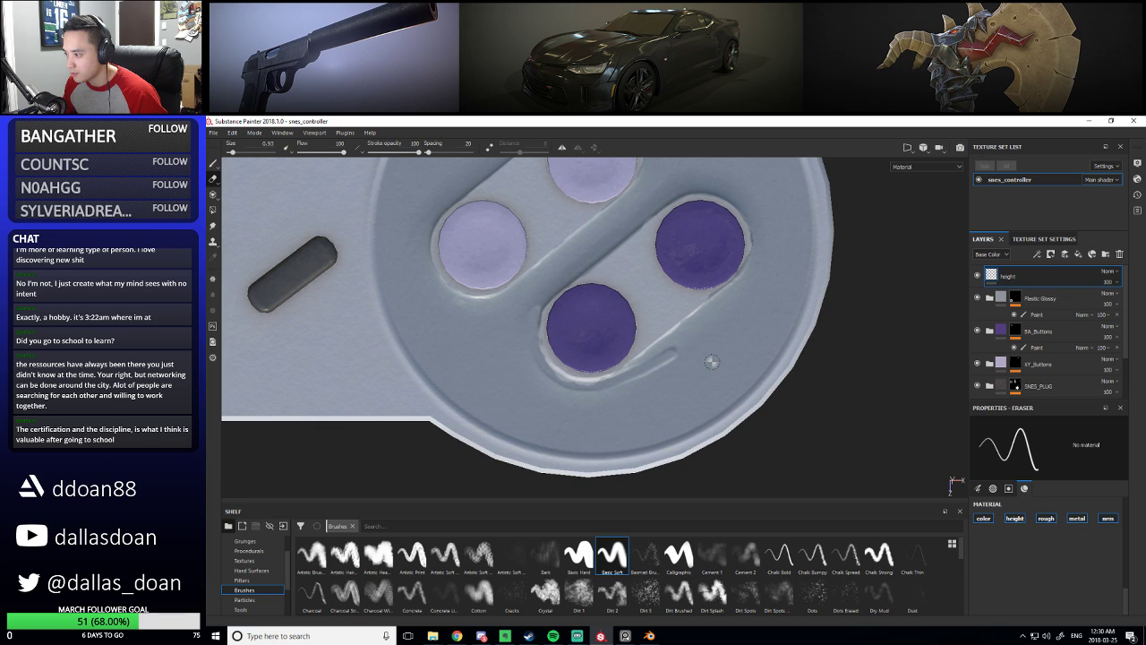
Select the paint effect on the Plastic Glossy mask, swap its grayscale value to 1, and reduce the brush size to 0.44
middle_drag(714, 363, 696, 366)
alt+right_drag(695, 366, 765, 340)
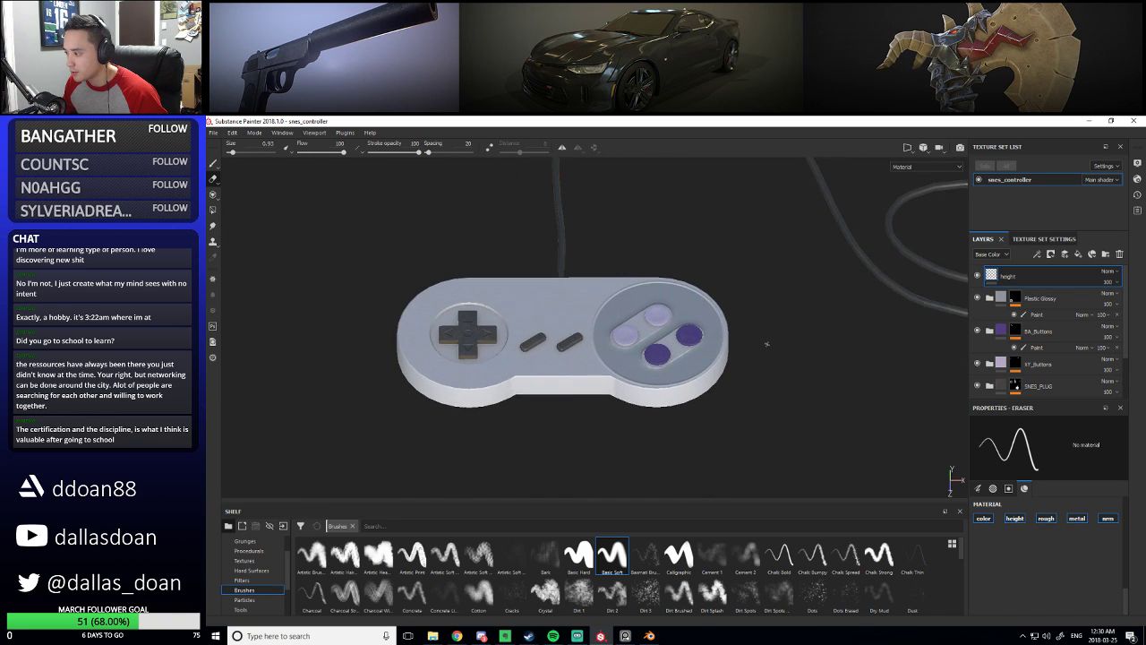
alt+drag(764, 341, 771, 306)
alt+right_drag(771, 306, 768, 313)
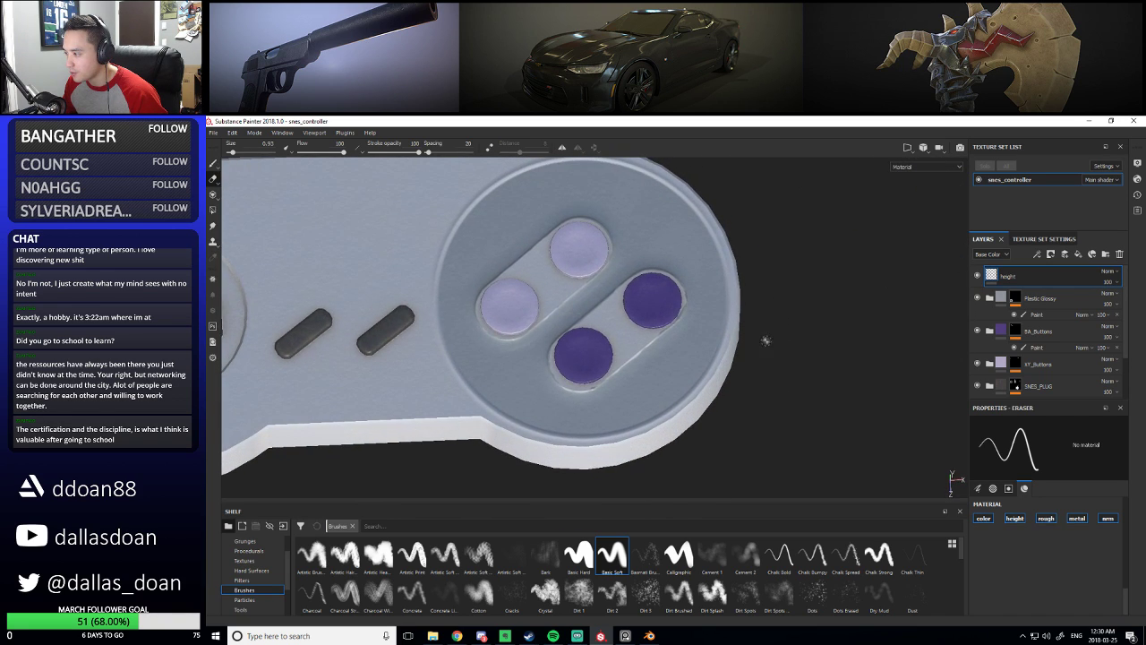
mouse_move(767, 341)
alt+mouse_down()
mouse_move(762, 363)
mouse_move(780, 331)
alt+mouse_up()
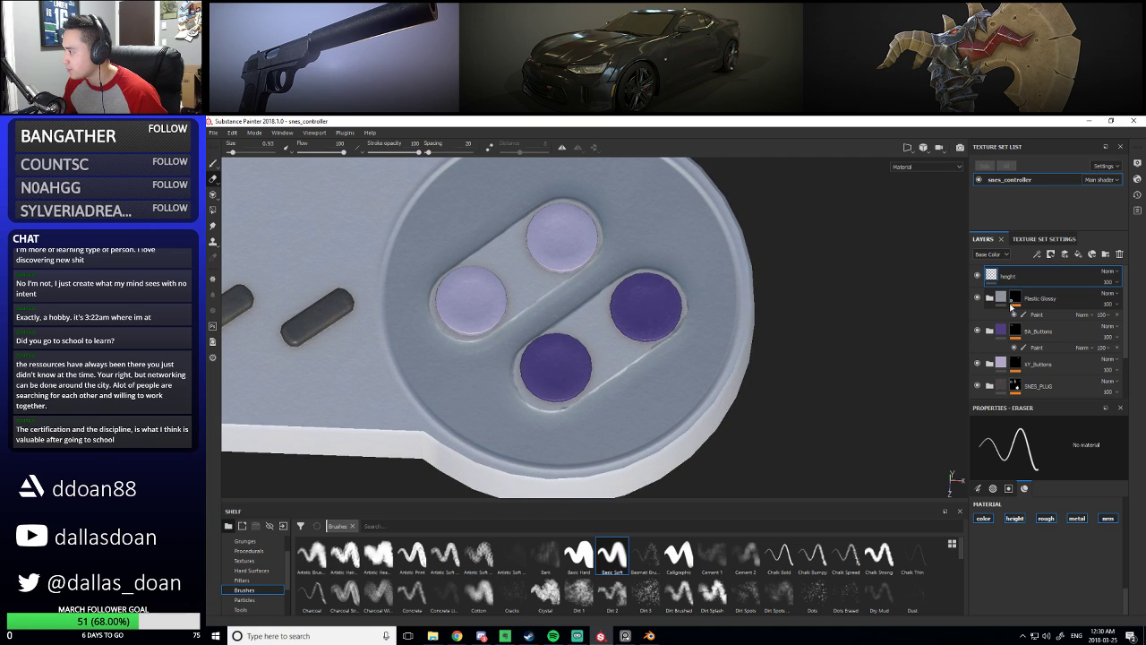
click(1030, 315)
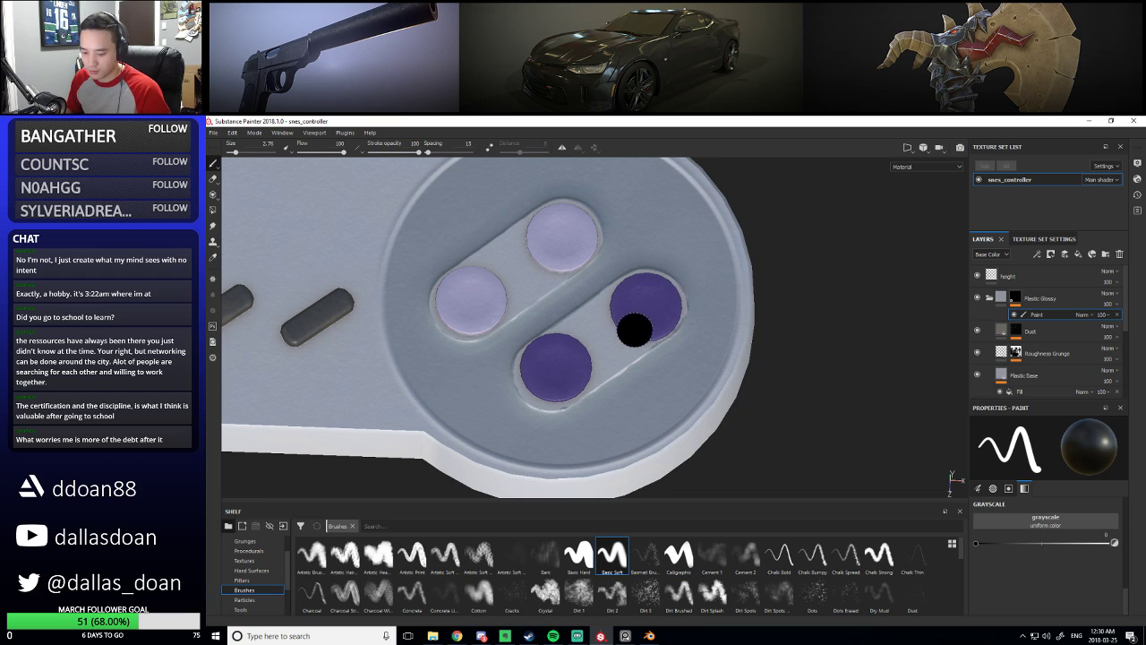
key(x)
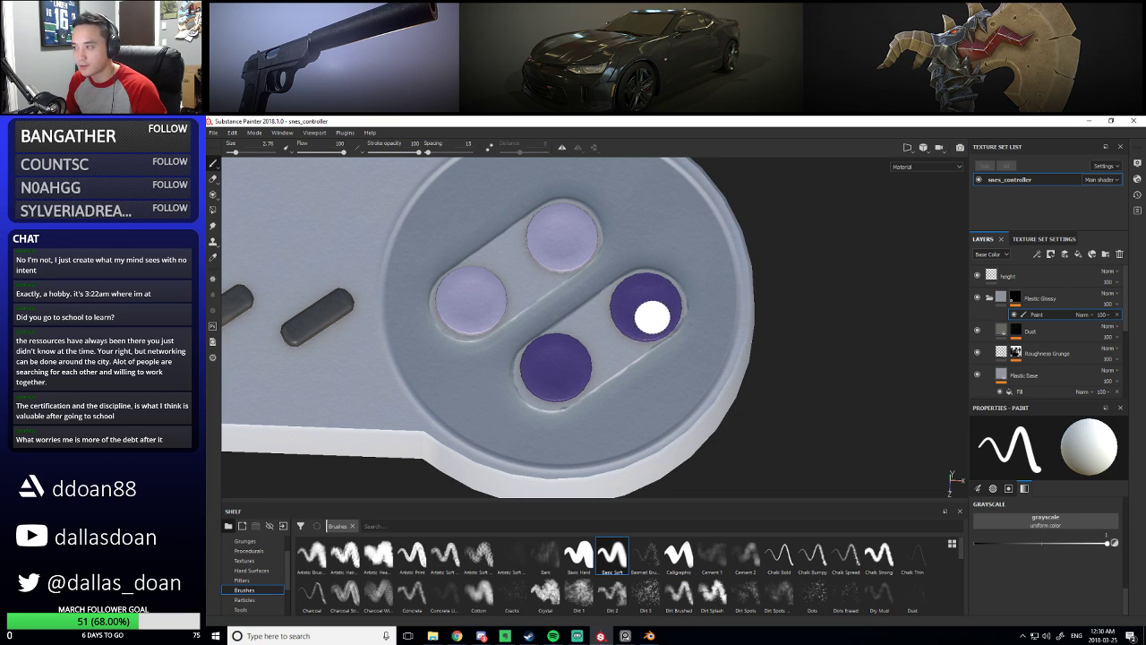
key(bracketleft)
key(bracketleft)
key(bracketleft)
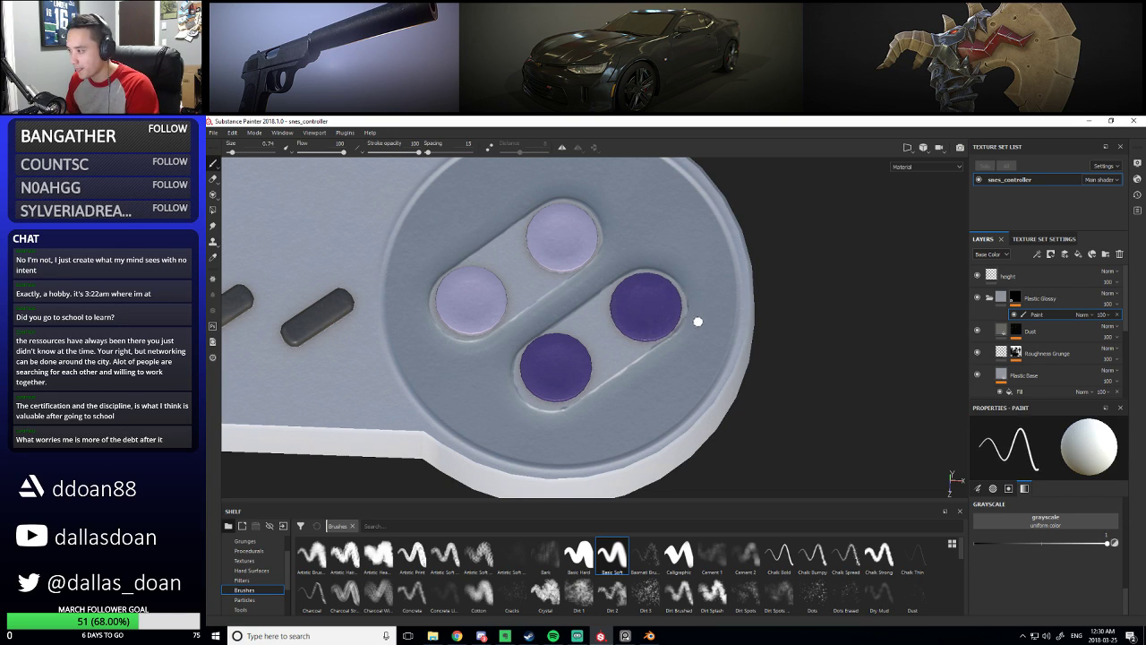
key(bracketleft)
Swap the mask brush to black and paint along the recess edge around the dark purple buttons to clean its outline
scroll(675, 333, up, 6)
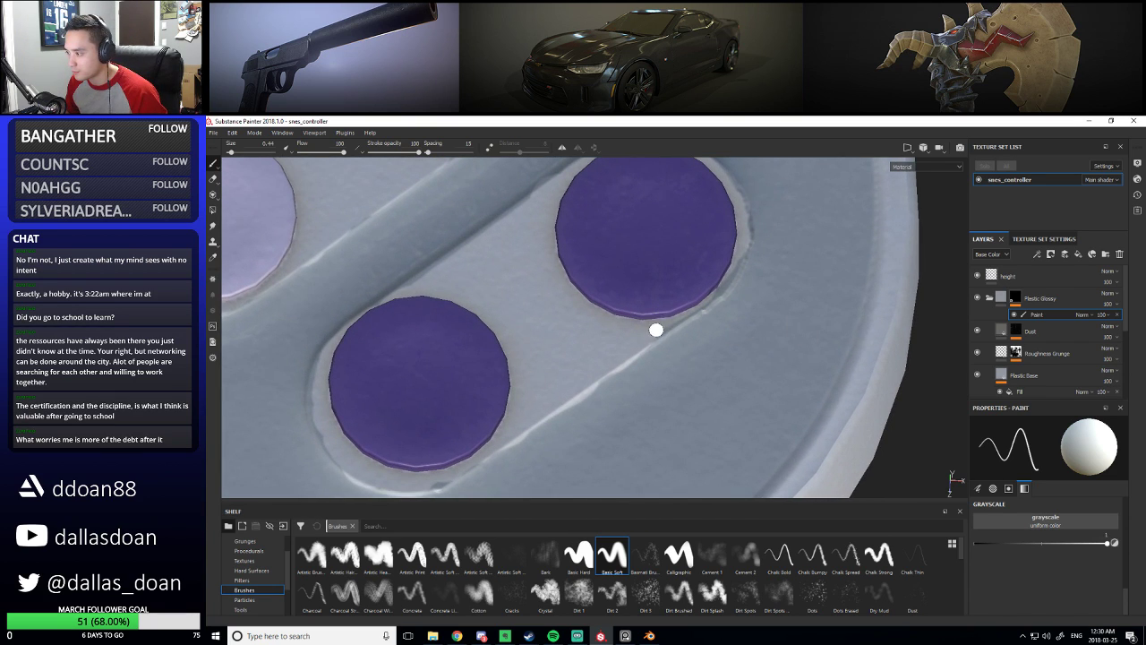
mouse_move(766, 320)
alt+middle_down()
mouse_move(755, 349)
mouse_move(768, 335)
alt+middle_up()
key(x)
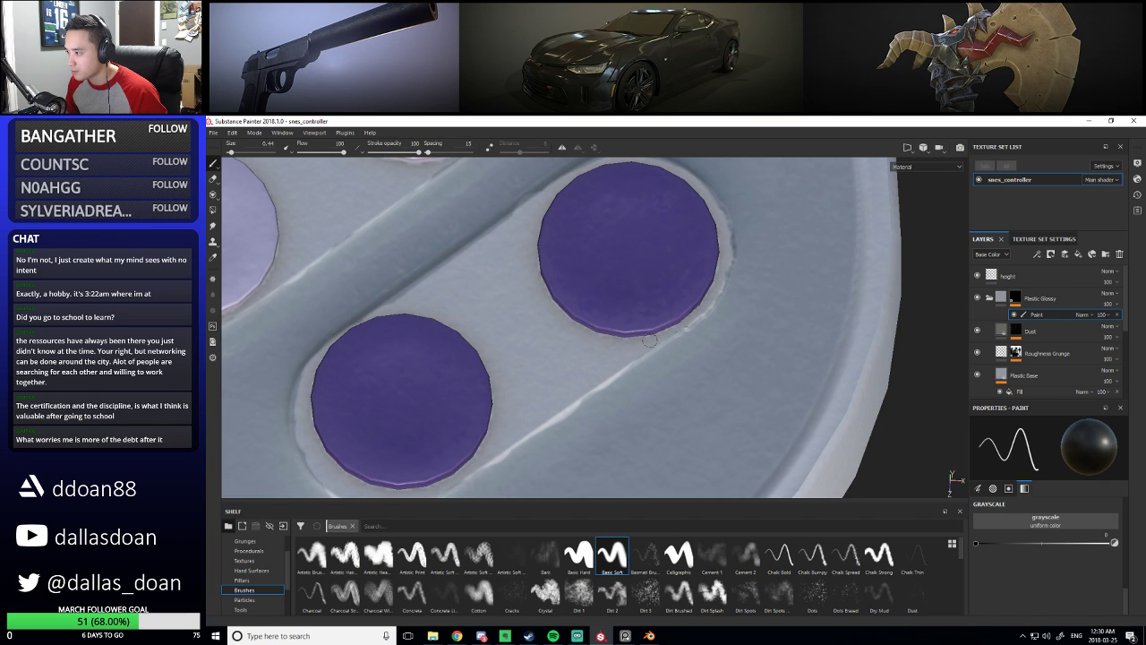
alt+drag(710, 261, 714, 284)
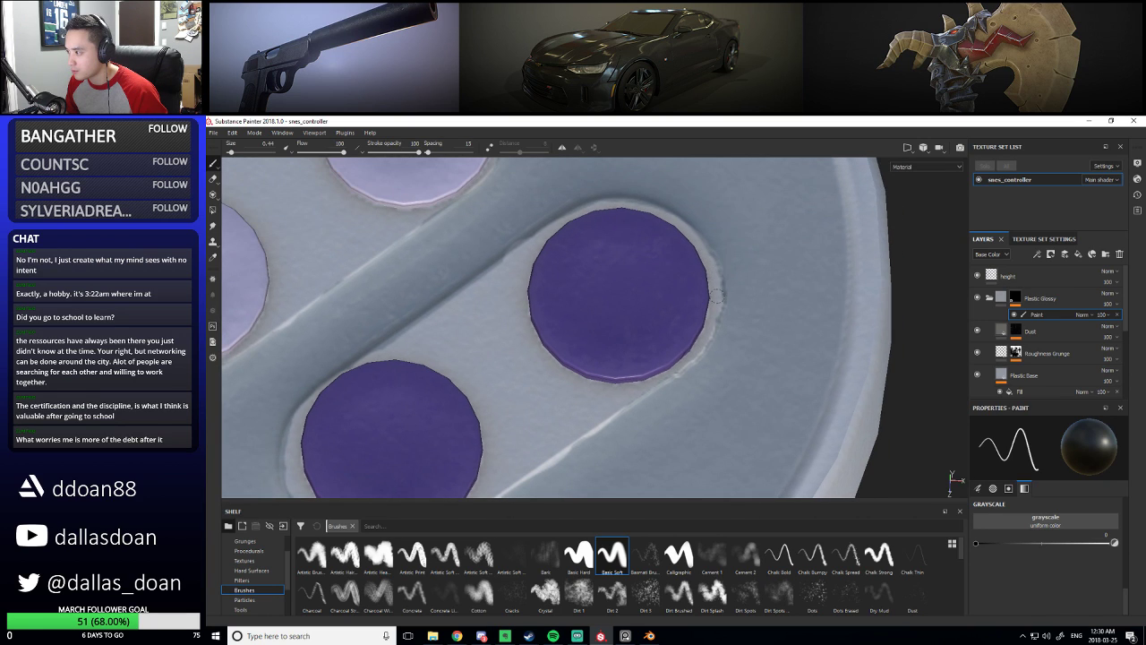
alt+right_drag(715, 355, 309, 430)
alt+middle_drag(577, 340, 609, 332)
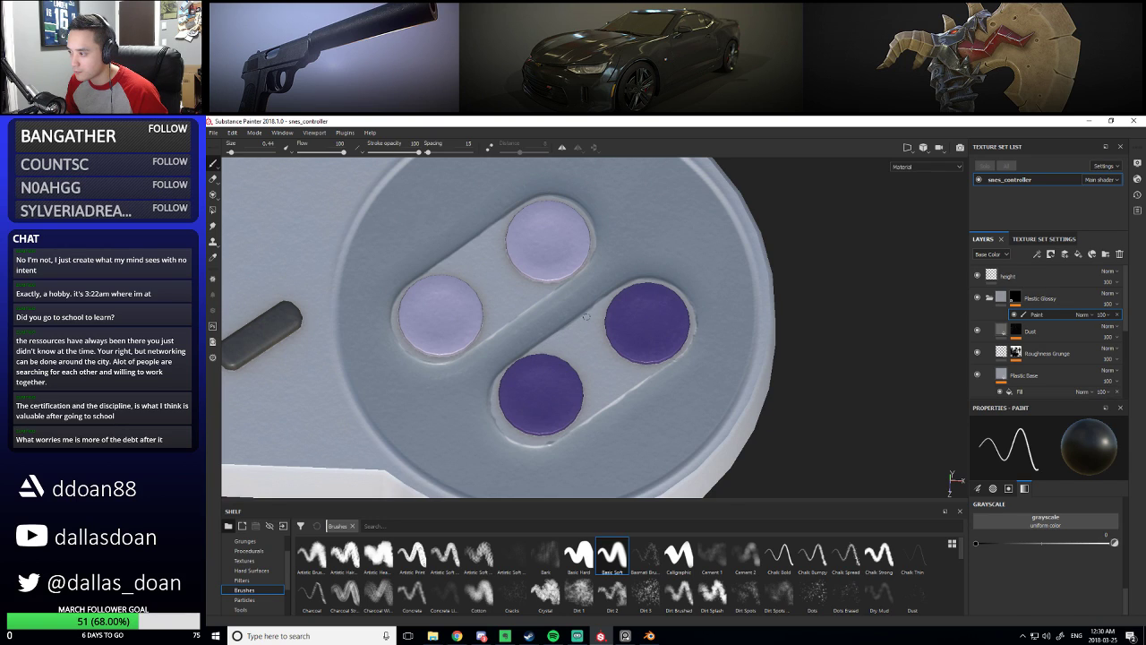
alt+middle_drag(597, 352, 600, 347)
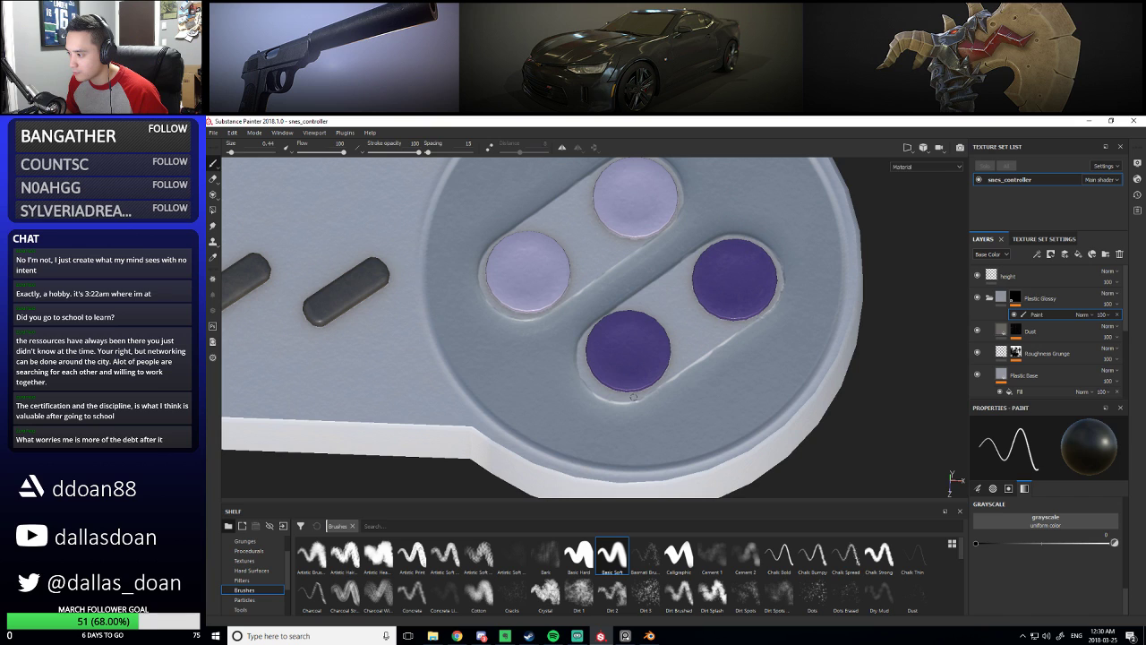
Examine the face-button recesses from the full-controller view and up close
alt+right_drag(751, 336, 544, 357)
alt+drag(585, 284, 621, 297)
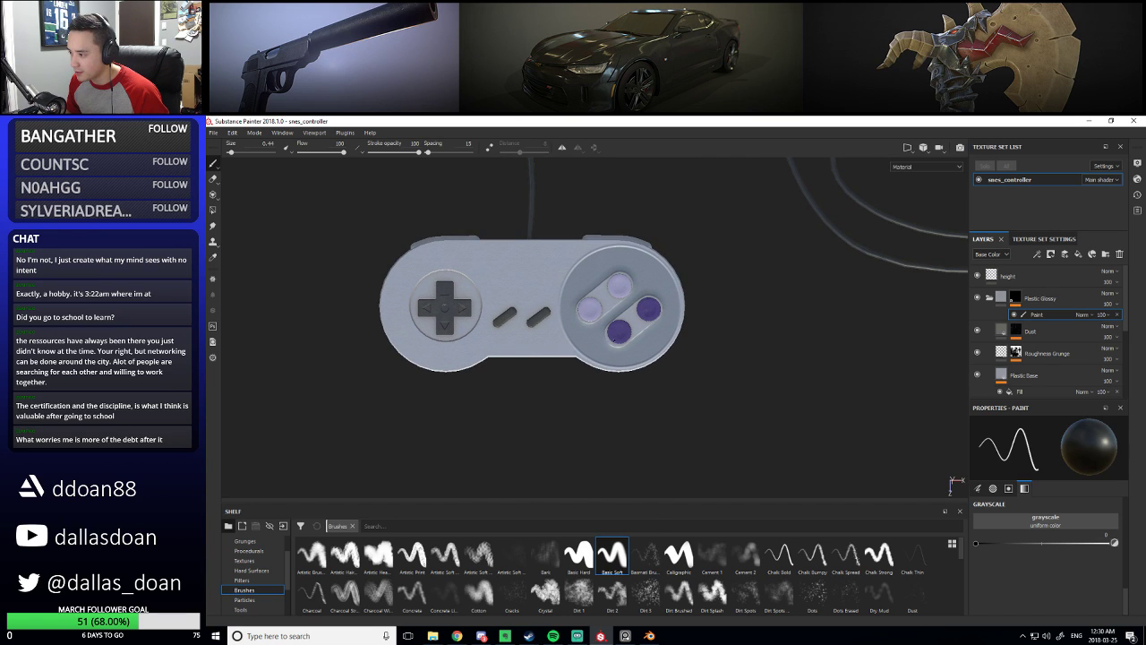
alt+right_drag(663, 331, 344, 416)
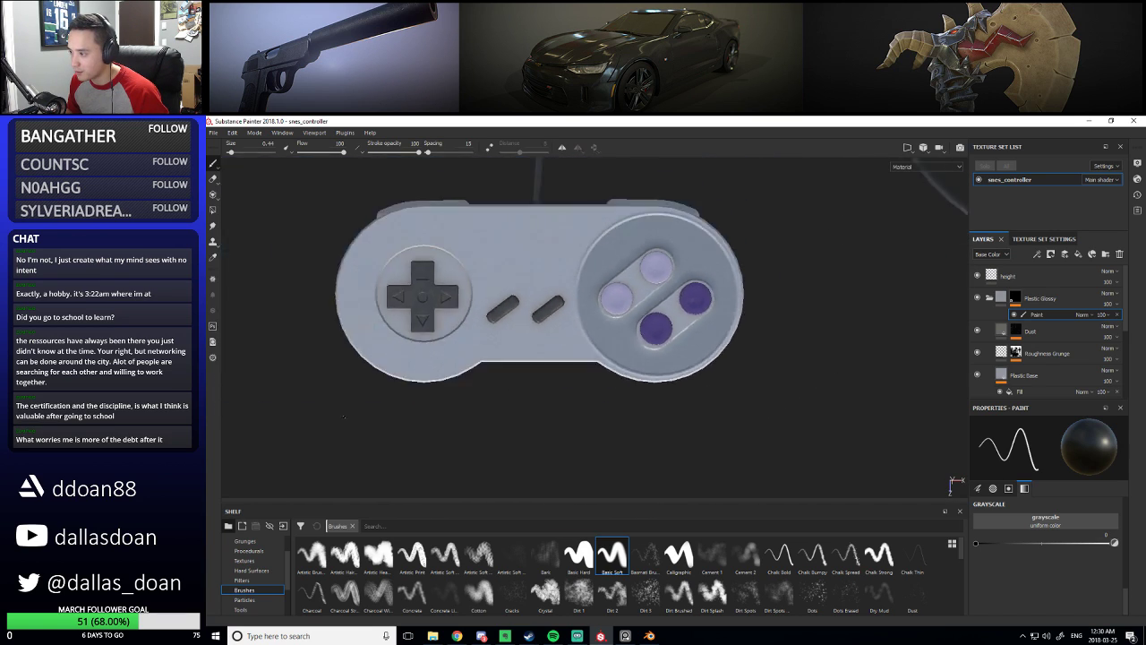
alt+drag(344, 416, 809, 361)
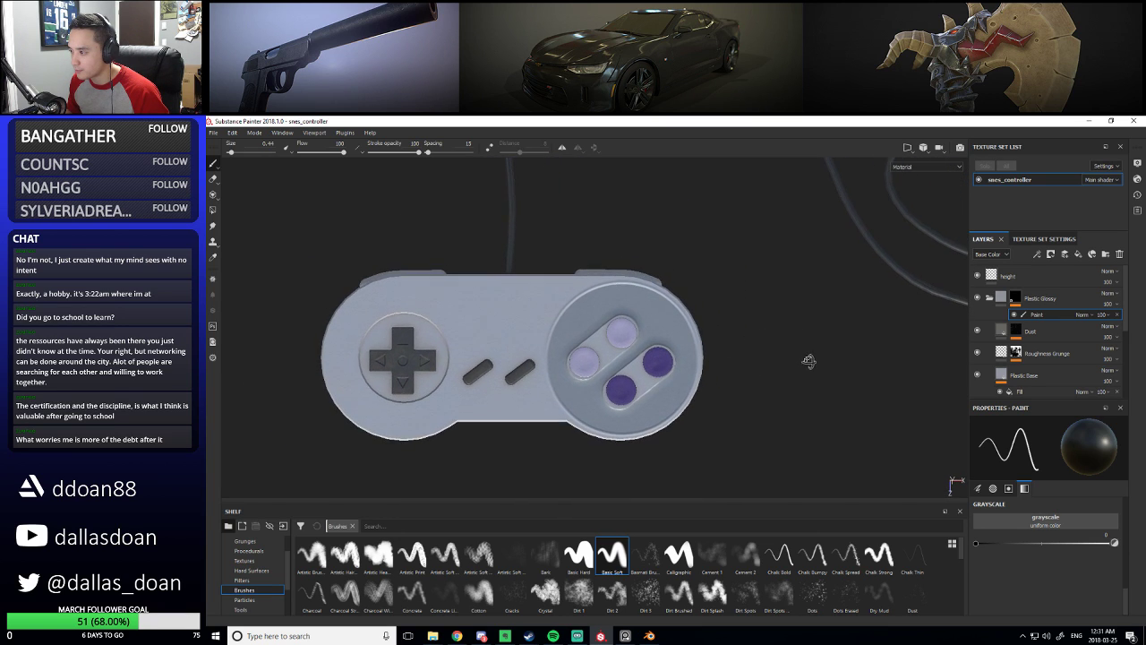
alt+middle_drag(670, 390, 678, 381)
alt+right_drag(677, 381, 932, 385)
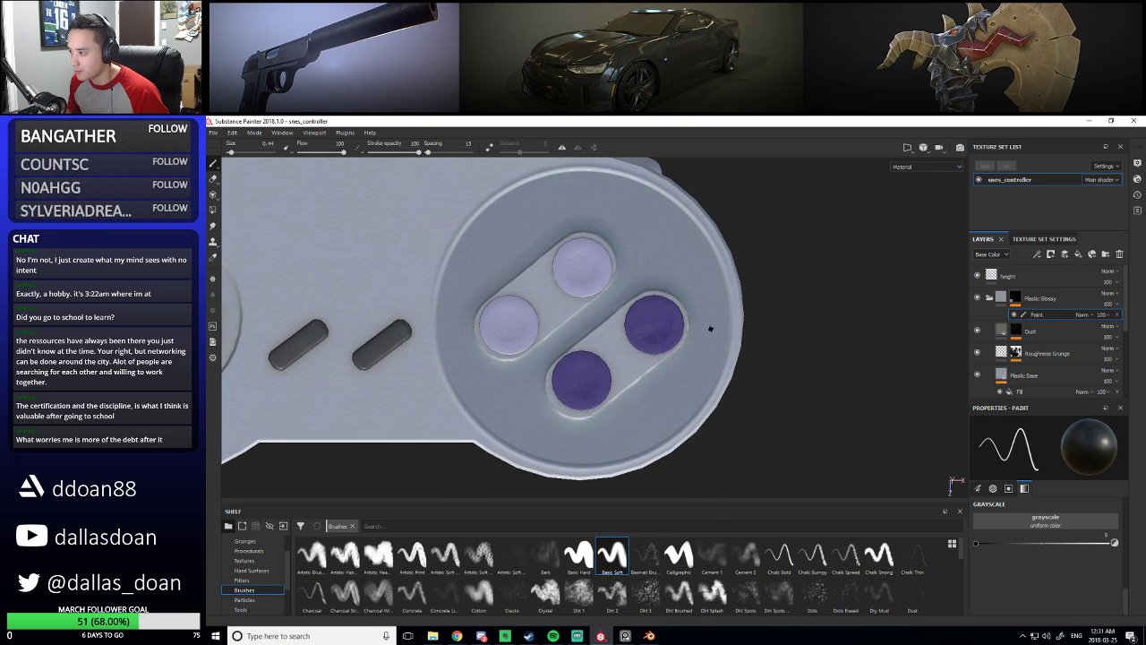
alt+right_drag(710, 328, 877, 241)
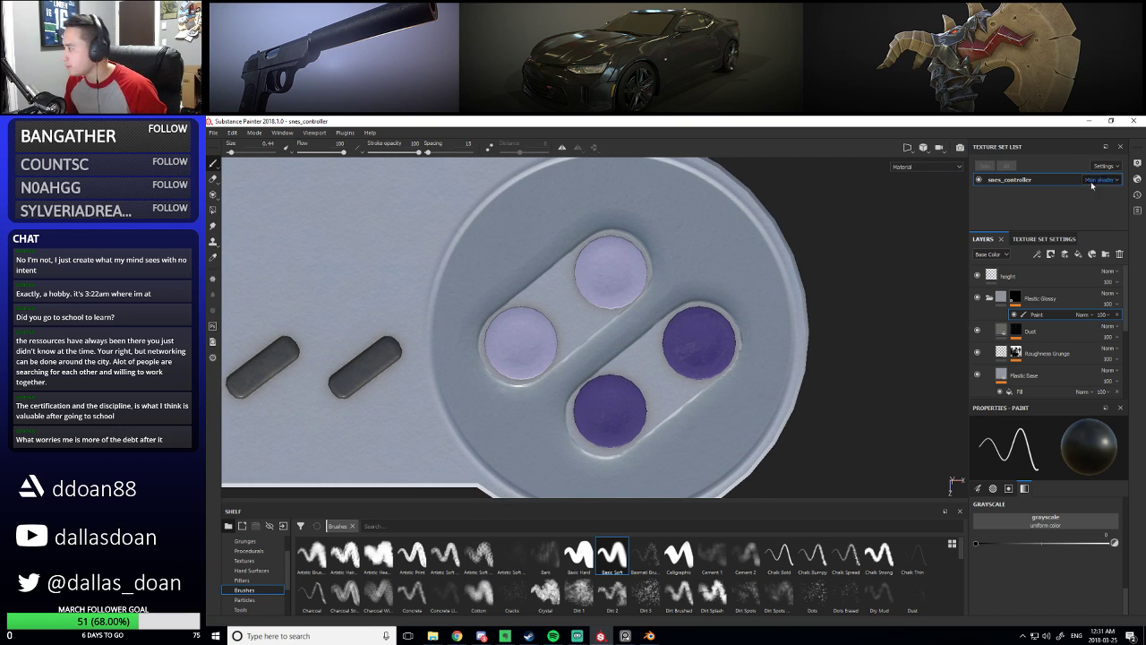
Select the height layer and set its paint brush to affect only the height channel, with a height of 0.25
click(1030, 276)
key(e)
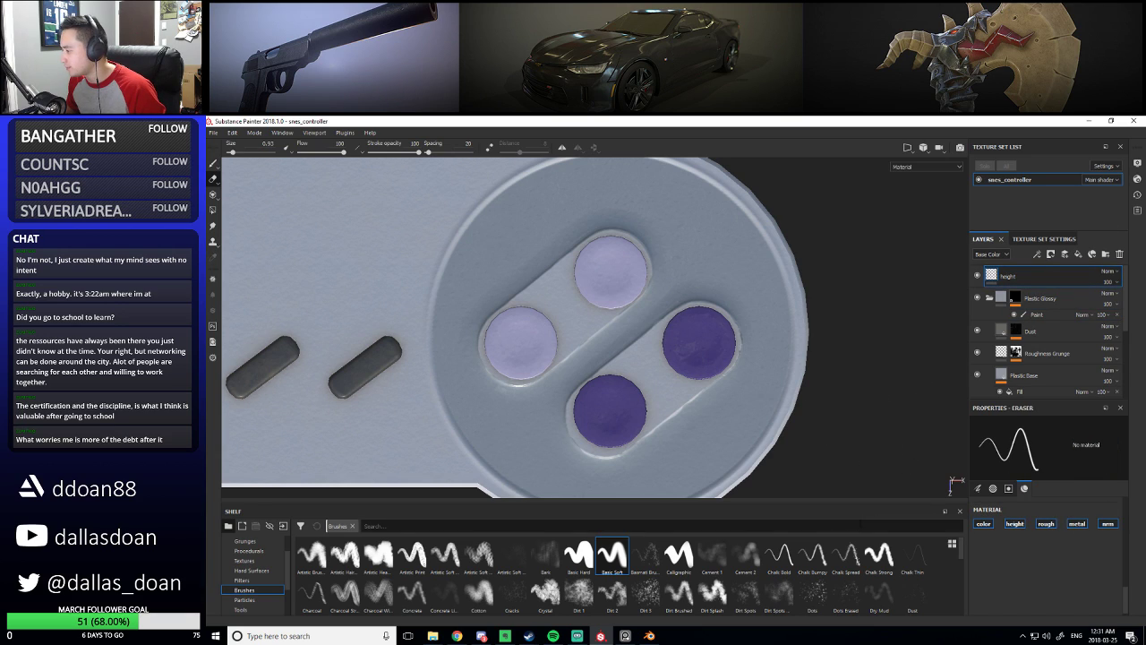
key(p)
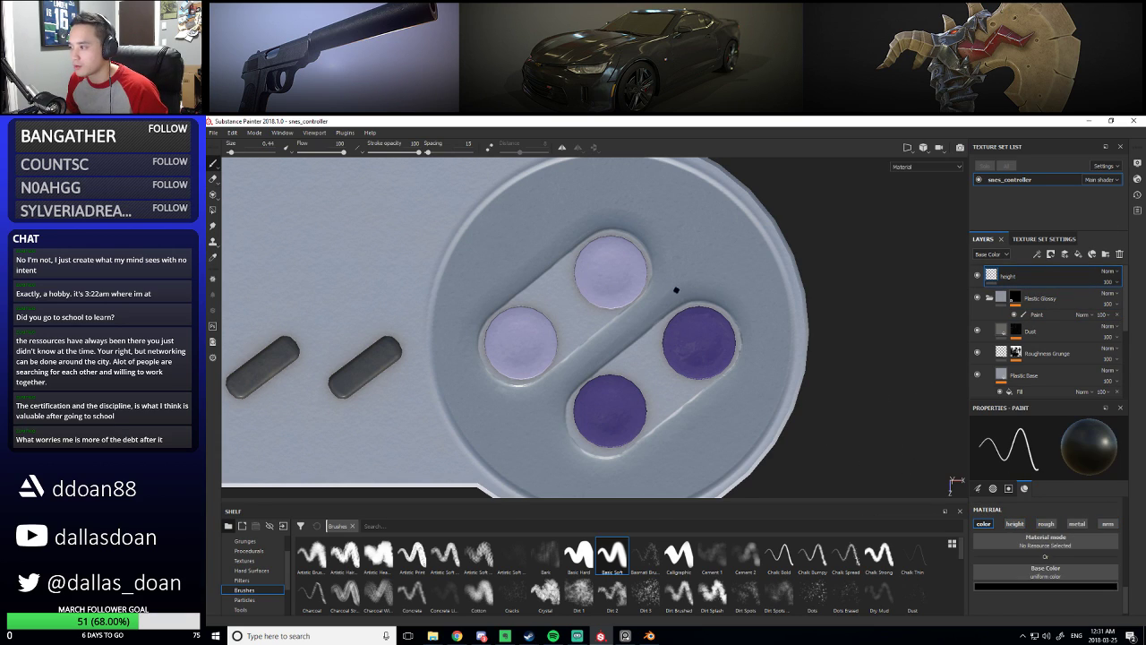
scroll(678, 286, up, 2)
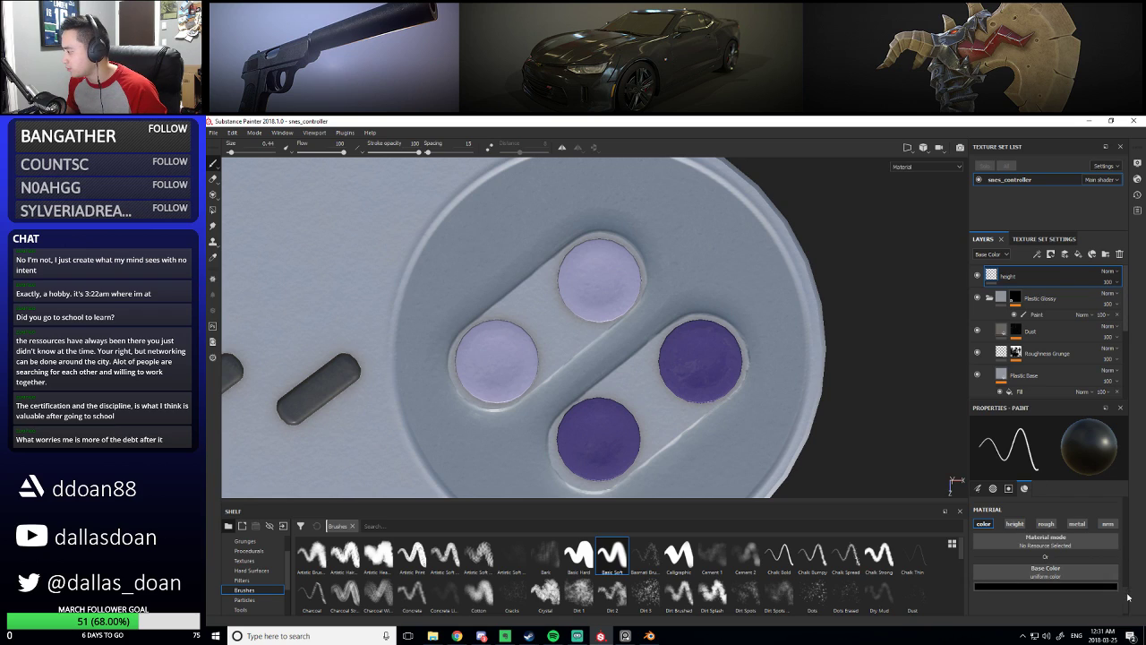
scroll(1129, 596, up, 3)
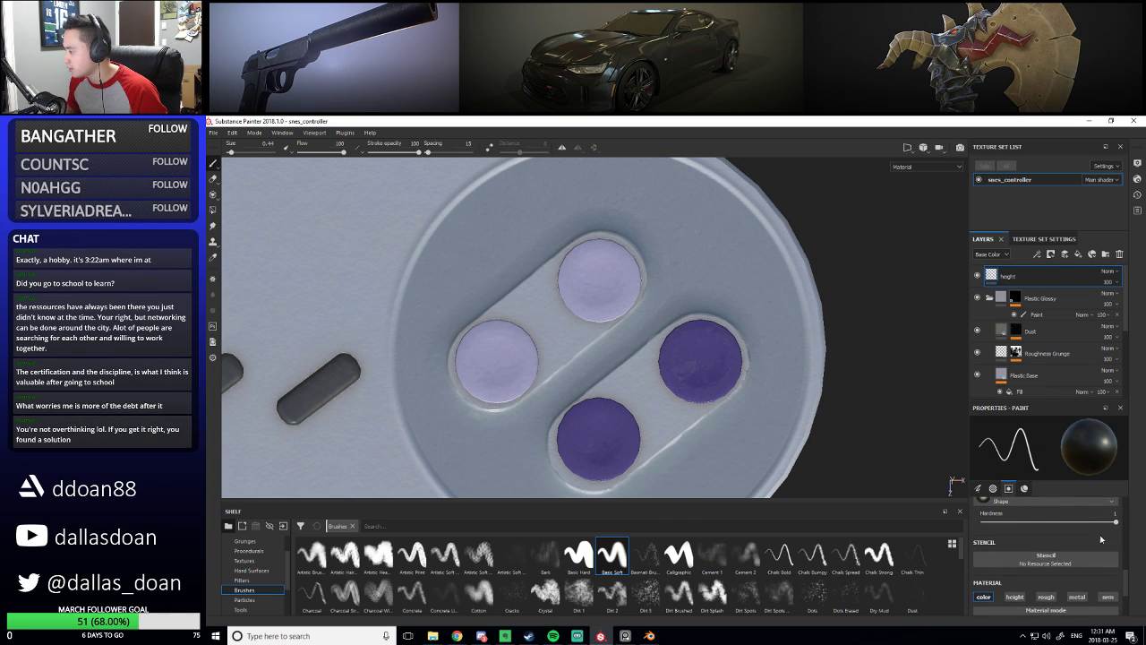
scroll(1130, 579, down, 3)
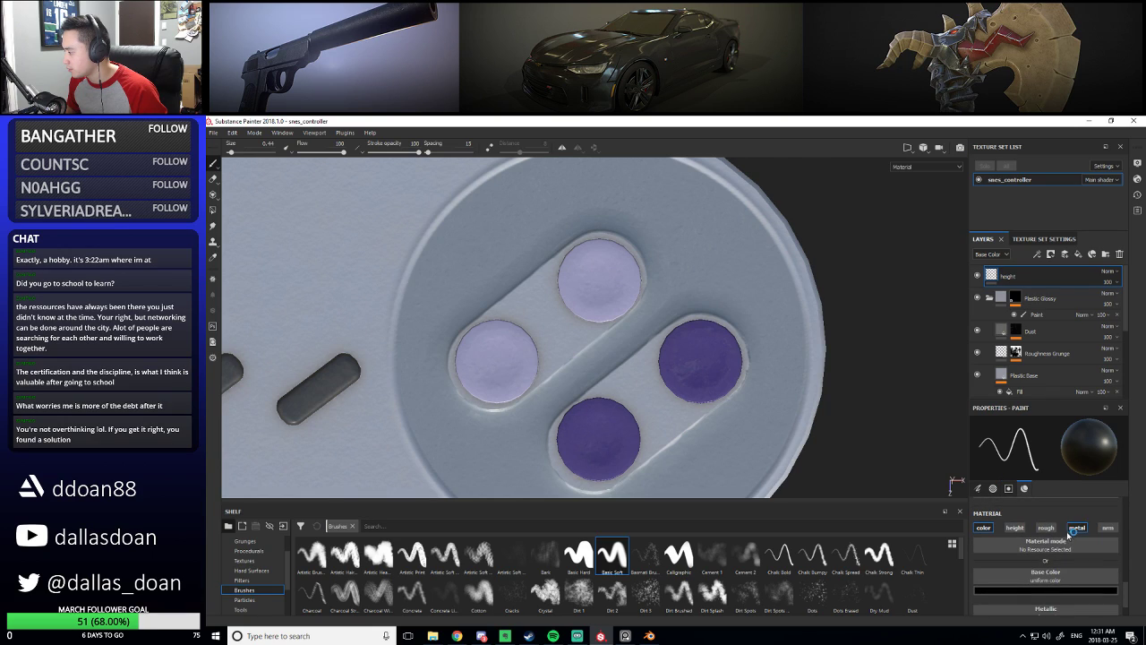
click(1015, 528)
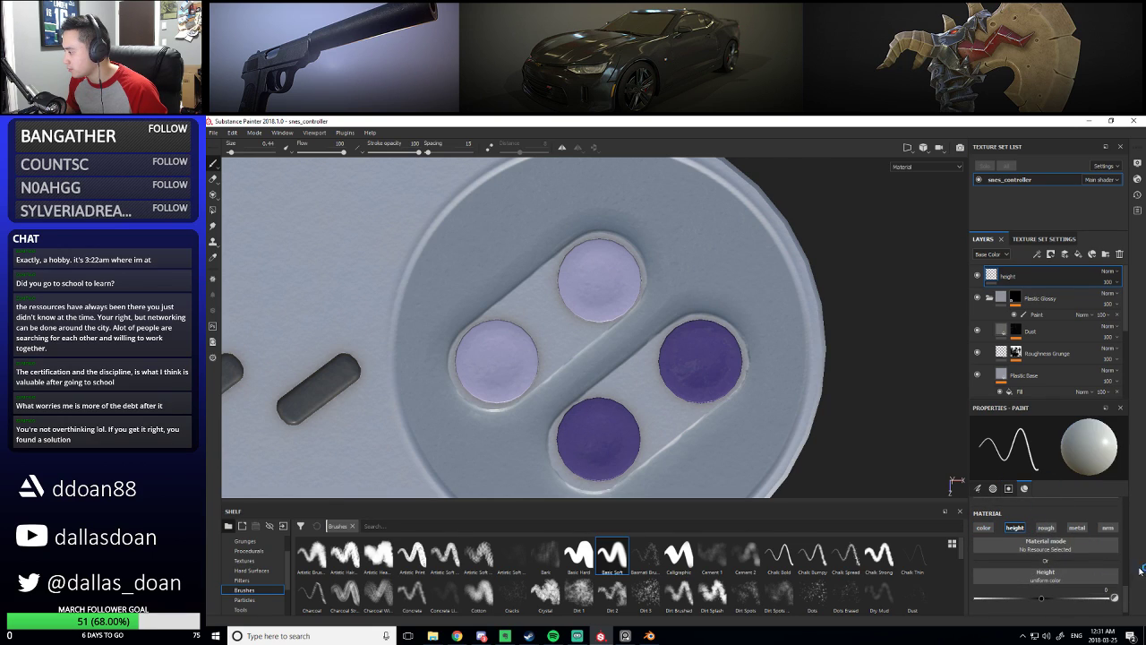
Return to the Plastic Glossy mask's paint effect and paint black along the recess edge around the light purple buttons
alt+middle_drag(714, 402, 722, 358)
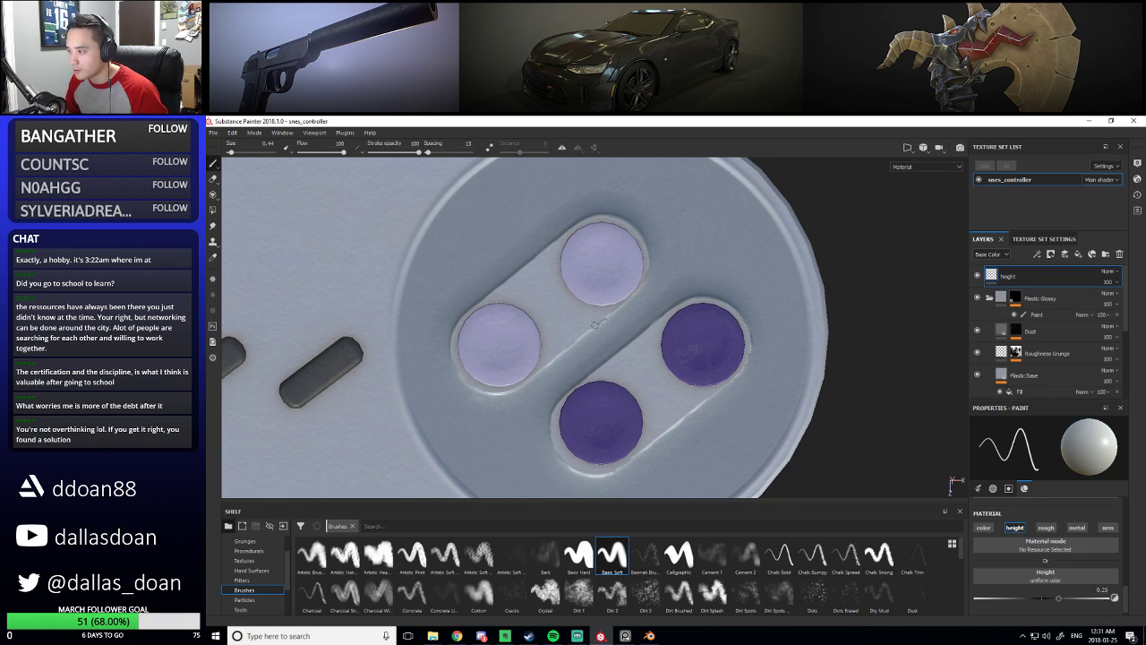
mouse_move(596, 320)
alt+right_down()
mouse_move(785, 363)
mouse_move(916, 376)
mouse_move(773, 394)
alt+right_up()
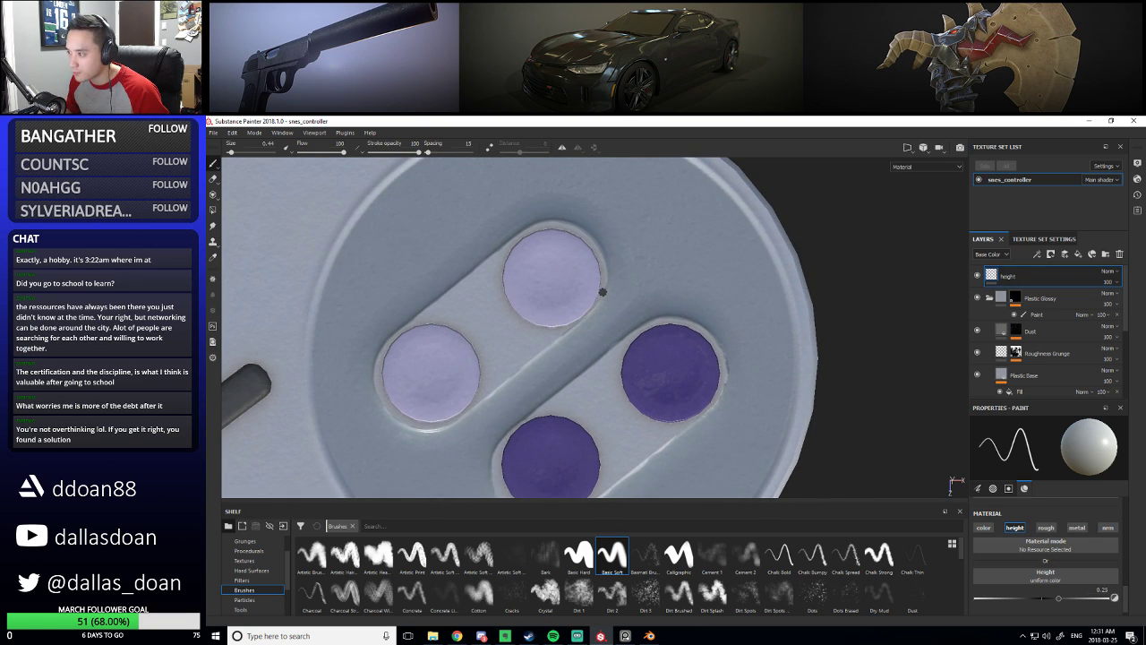
alt+right_drag(618, 278, 812, 346)
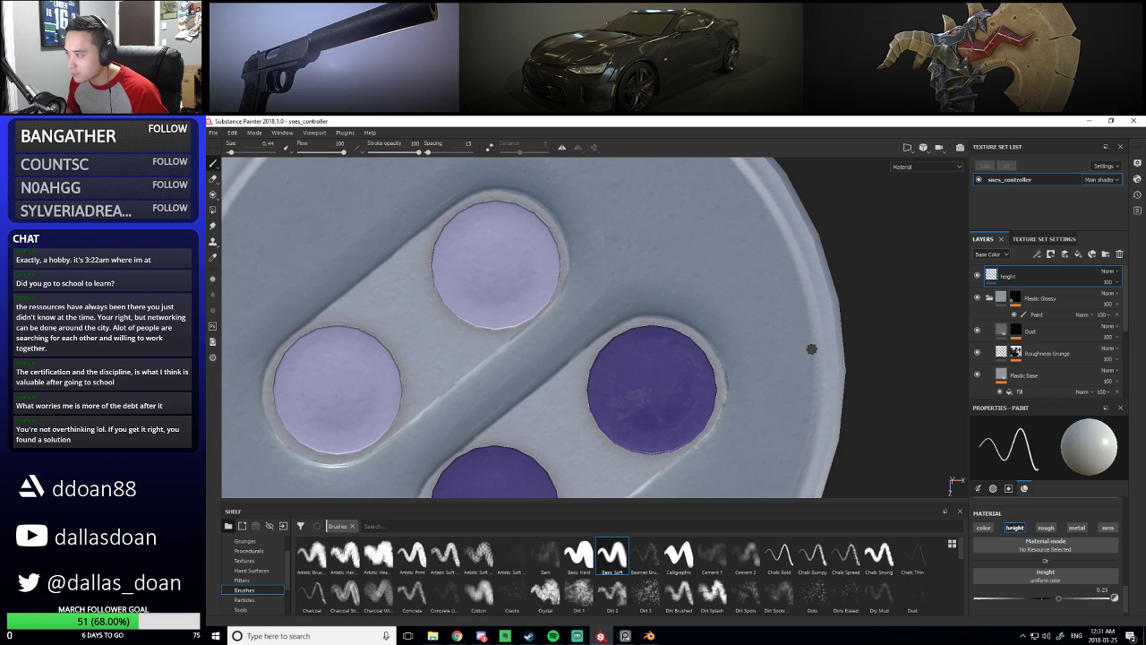
click(1036, 315)
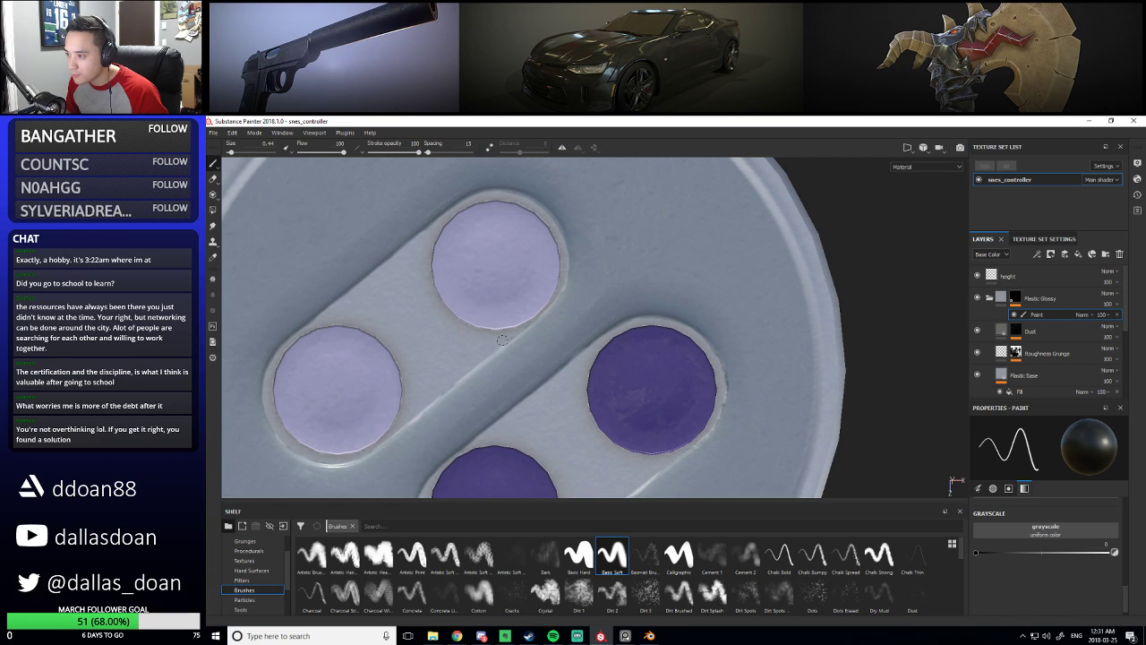
middle_drag(492, 347, 498, 298)
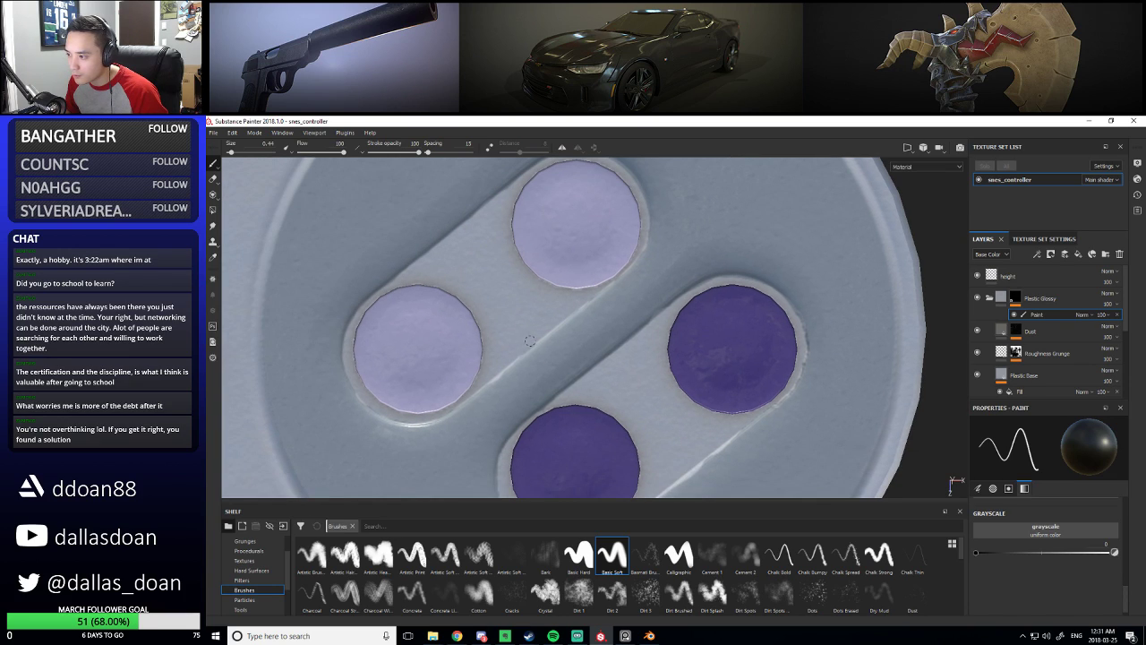
middle_drag(603, 211, 571, 331)
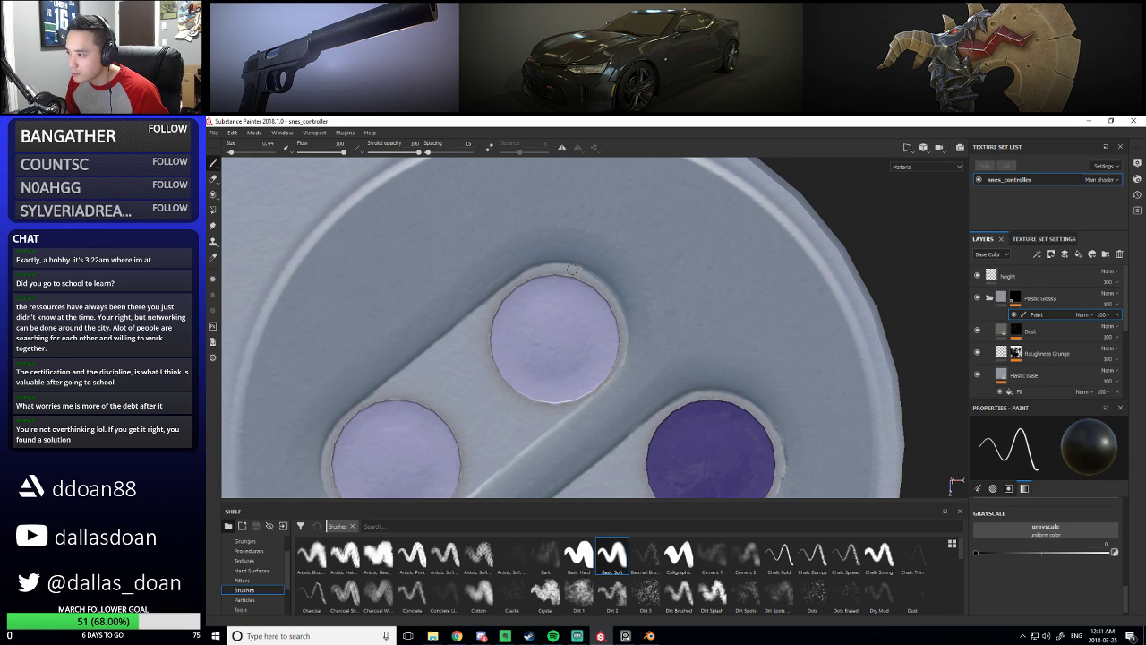
Examine the light and dark purple button recesses from tilted angles
scroll(618, 307, down, 10)
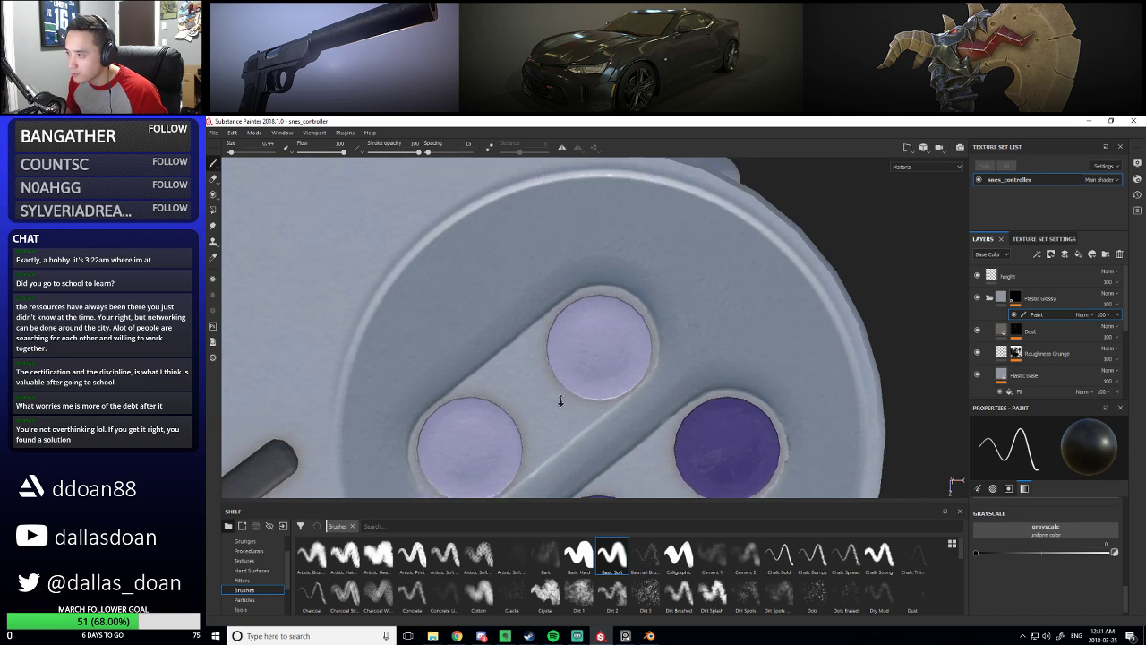
alt+drag(634, 335, 668, 395)
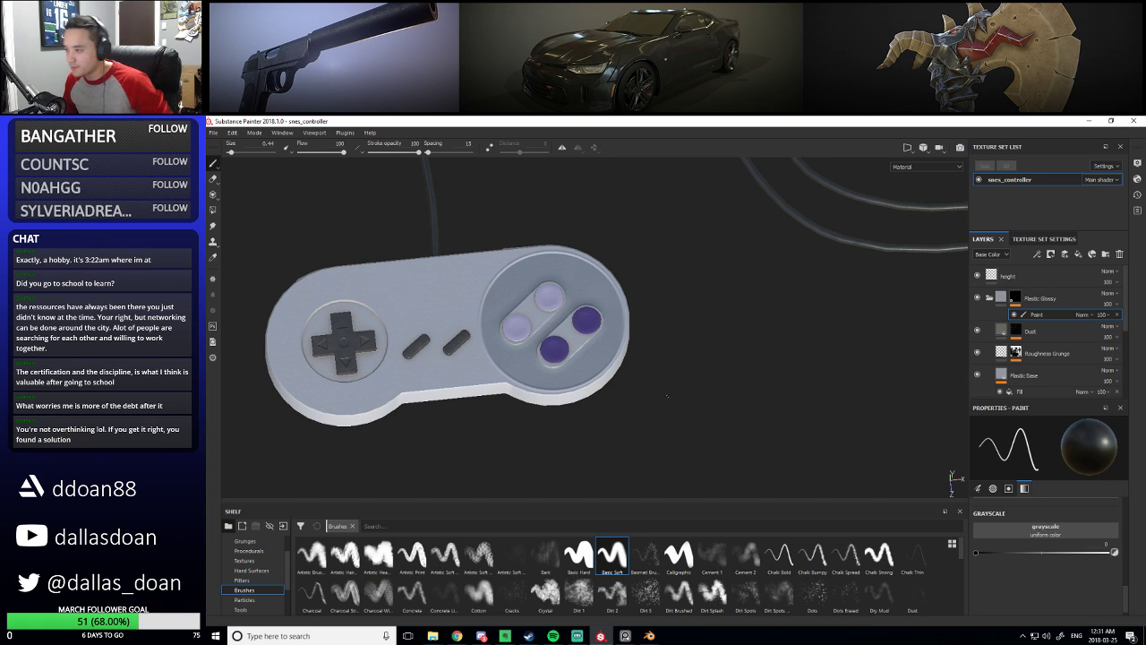
scroll(599, 383, up, 5)
scroll(599, 383, up, 6)
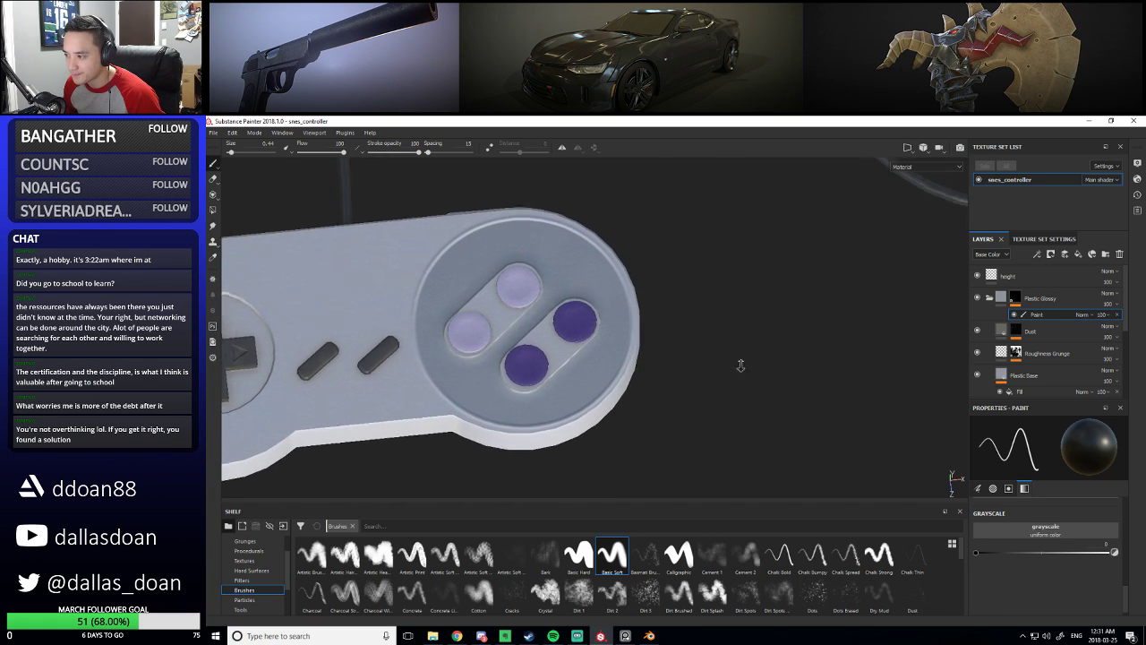
mouse_move(703, 267)
alt+mouse_down()
mouse_move(690, 256)
mouse_move(800, 276)
mouse_move(850, 317)
mouse_move(842, 278)
alt+mouse_up()
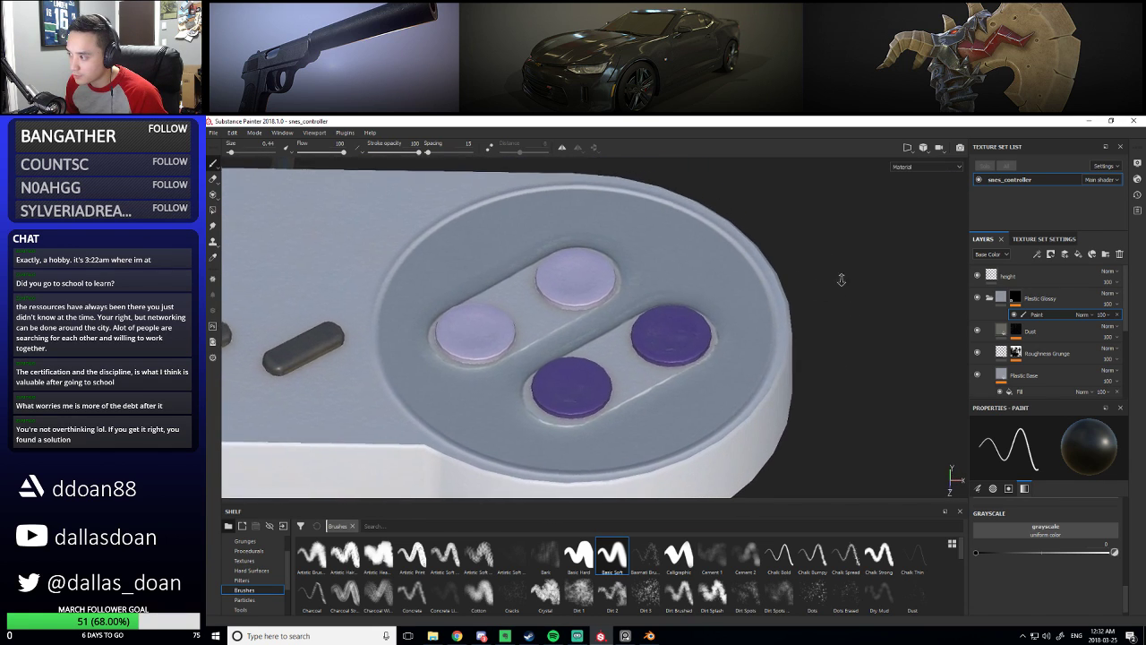
Set the roughness of the Plastic Base fill layer to about 0.3
scroll(555, 353, down, 8)
alt+drag(745, 283, 772, 333)
alt+right_drag(859, 337, 948, 340)
mouse_move(948, 341)
alt+mouse_down()
mouse_move(907, 337)
mouse_move(945, 333)
alt+mouse_up()
click(1016, 297)
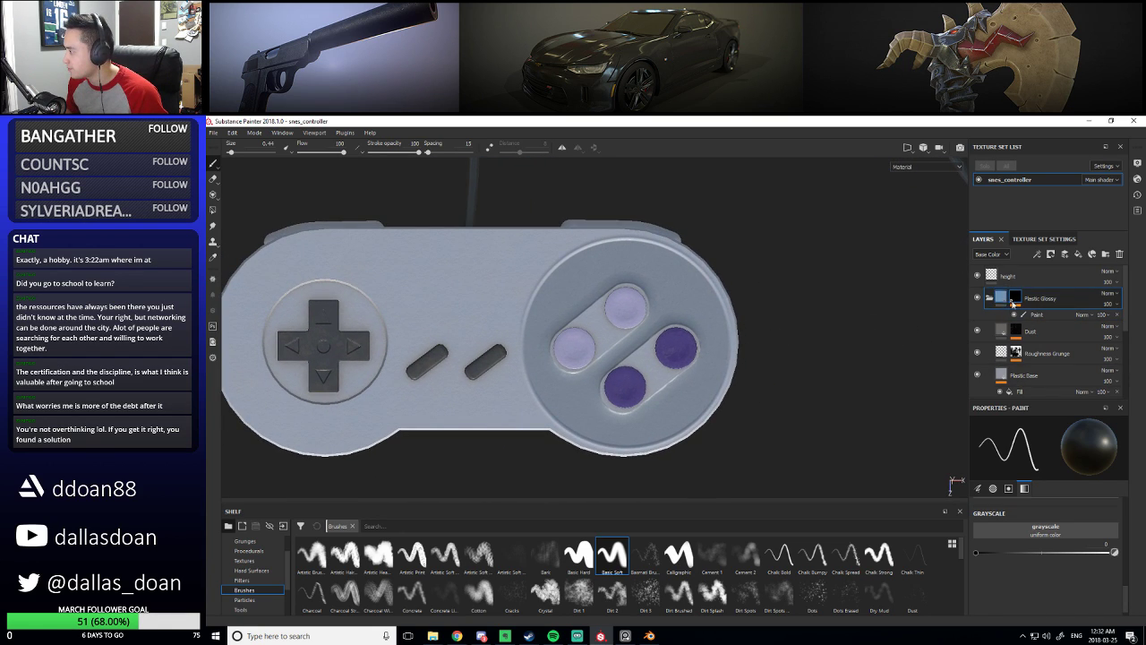
click(1002, 298)
click(1010, 365)
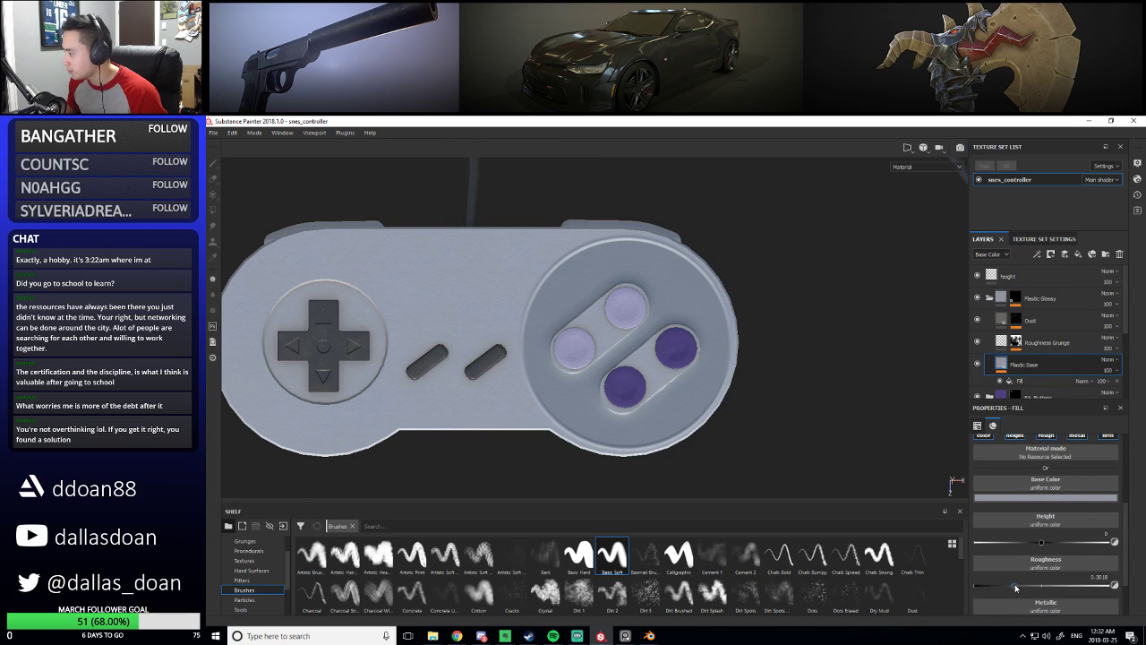
alt+drag(789, 394, 812, 395)
alt+drag(756, 361, 777, 318)
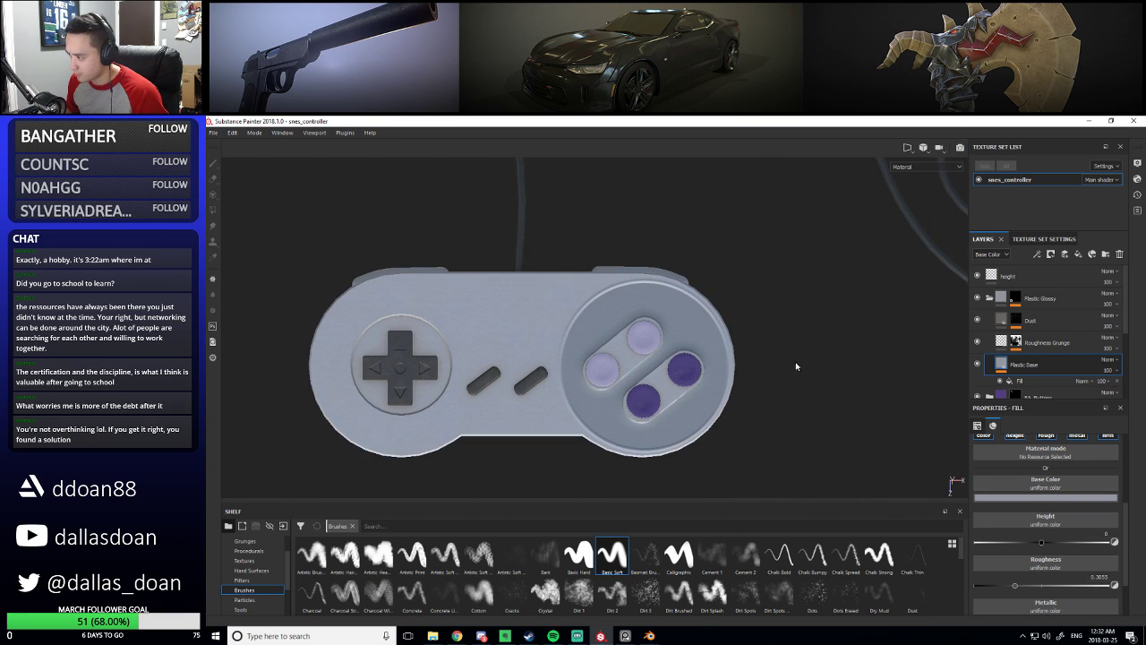
Examine the controller's front surface from a distance and the face-button recesses up close
scroll(789, 328, up, 2)
scroll(806, 335, up, 3)
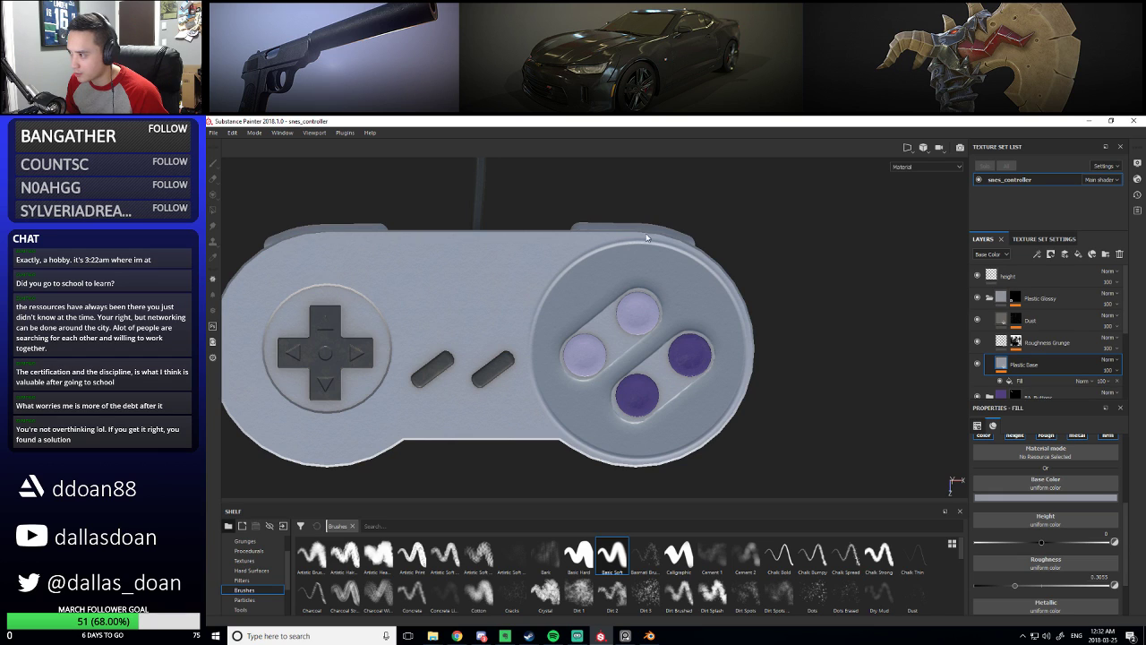
key(f)
scroll(717, 362, down, 5)
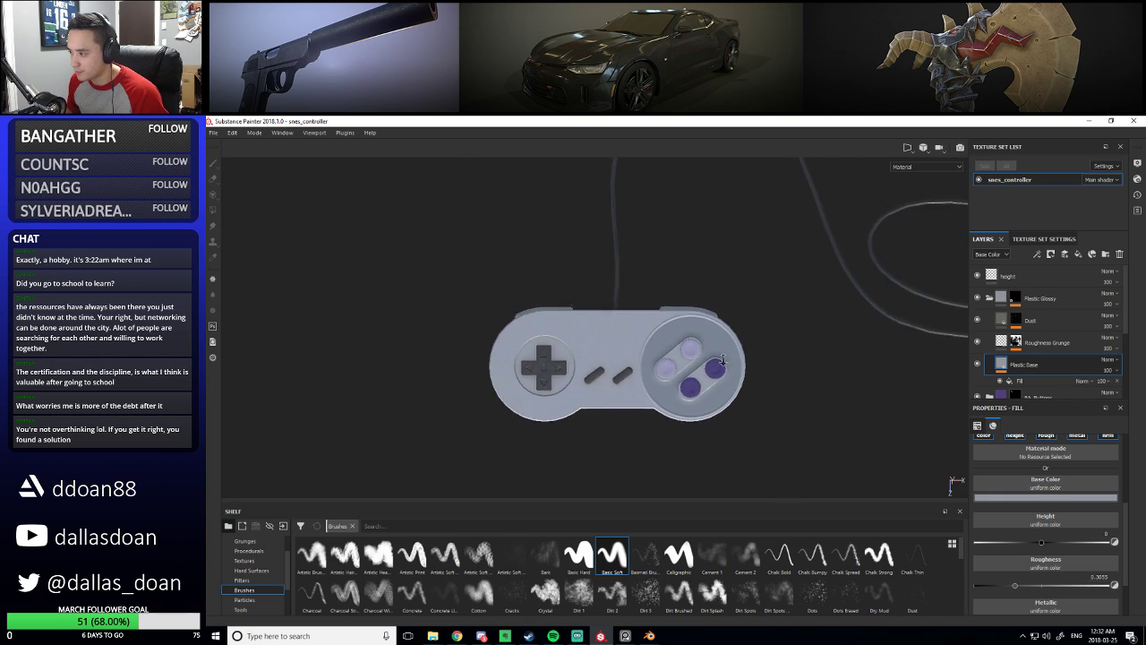
alt+drag(702, 263, 713, 287)
scroll(806, 340, up, 5)
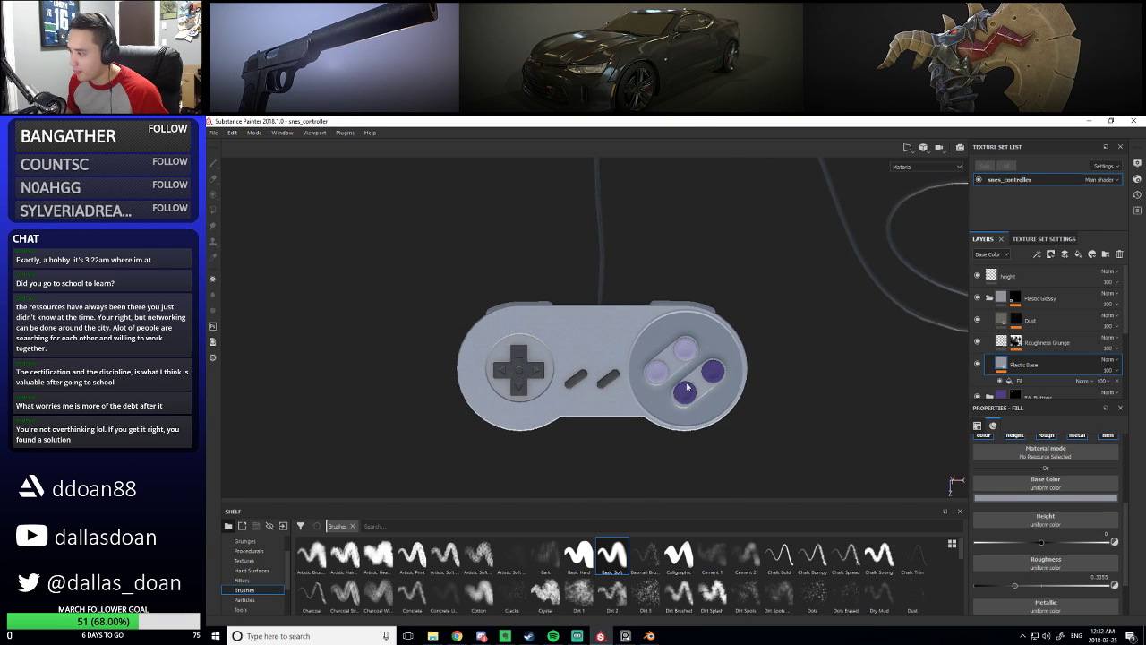
scroll(688, 386, up, 4)
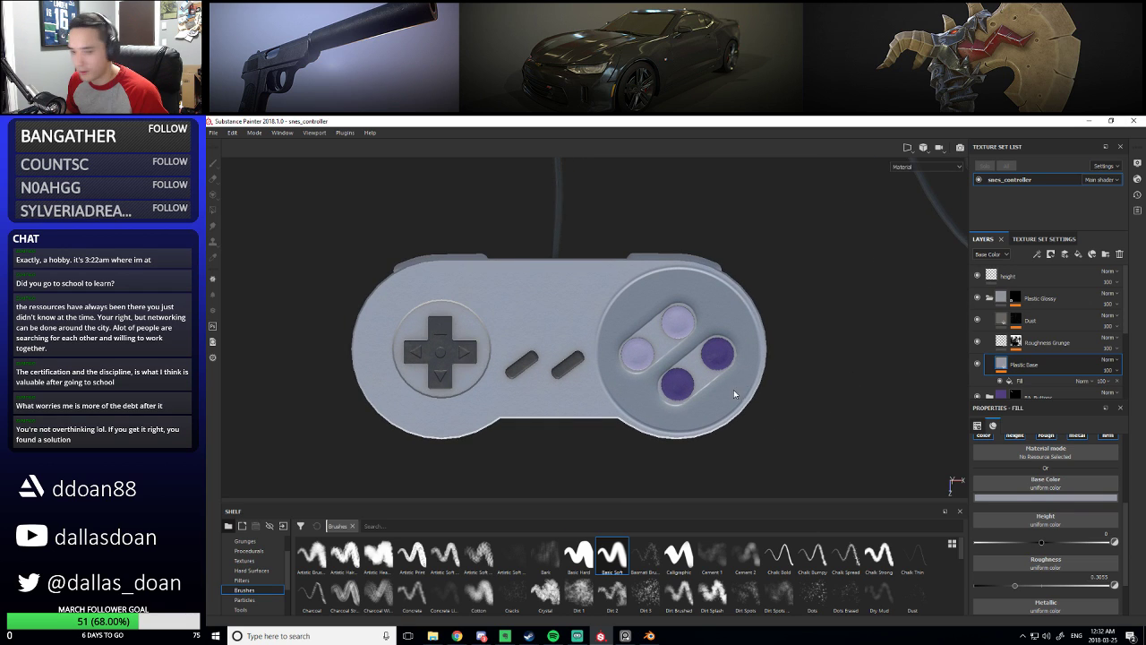
scroll(771, 327, up, 5)
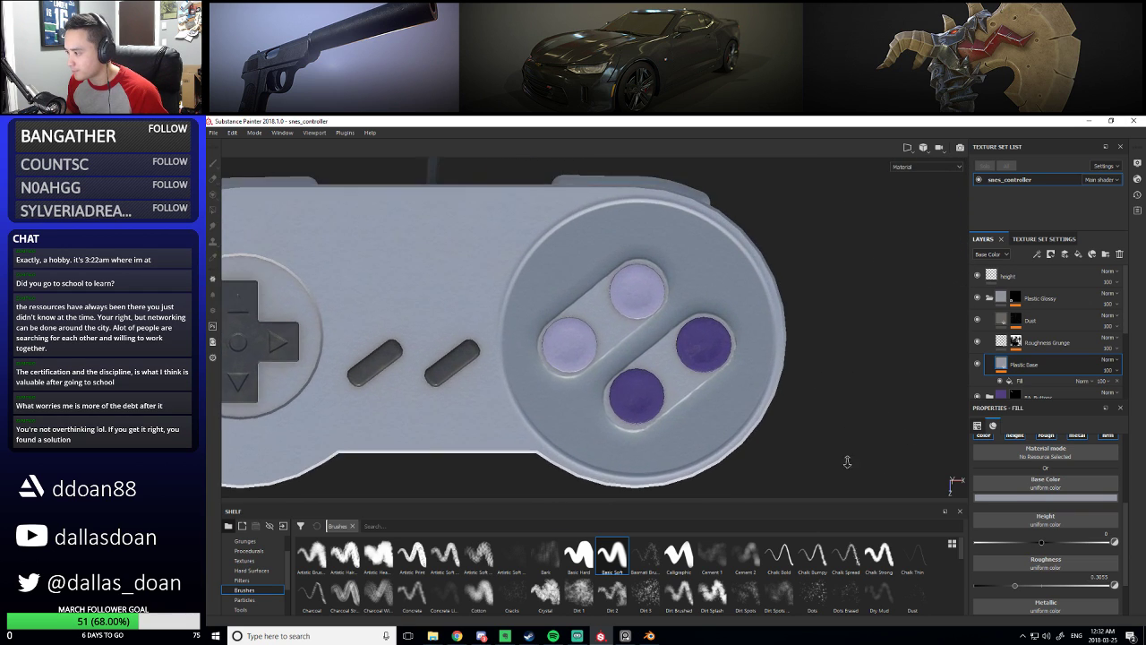
scroll(841, 450, up, 2)
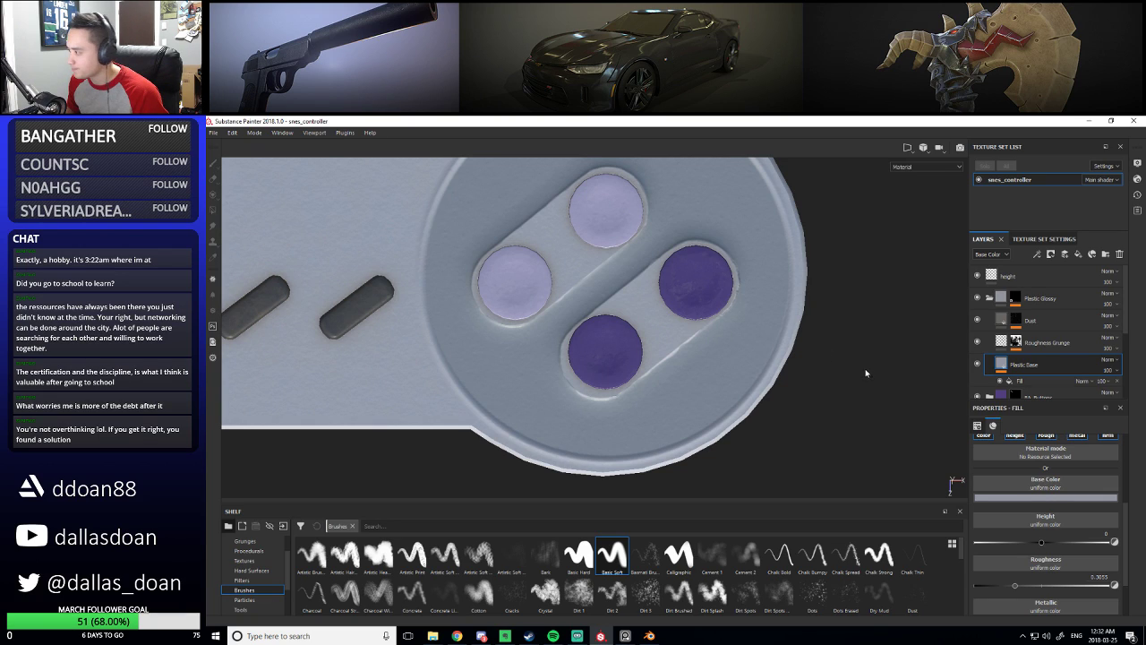
alt+middle_drag(607, 345, 617, 336)
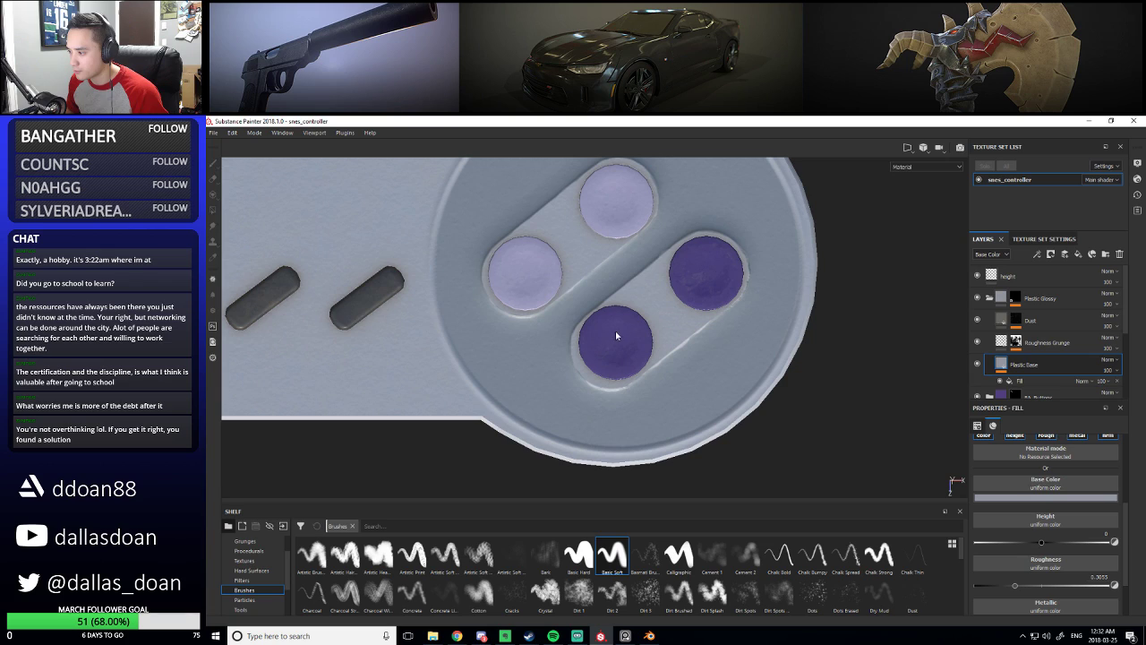
Try touching up the recess edge around the lower dark purple button on the height layer
click(1007, 276)
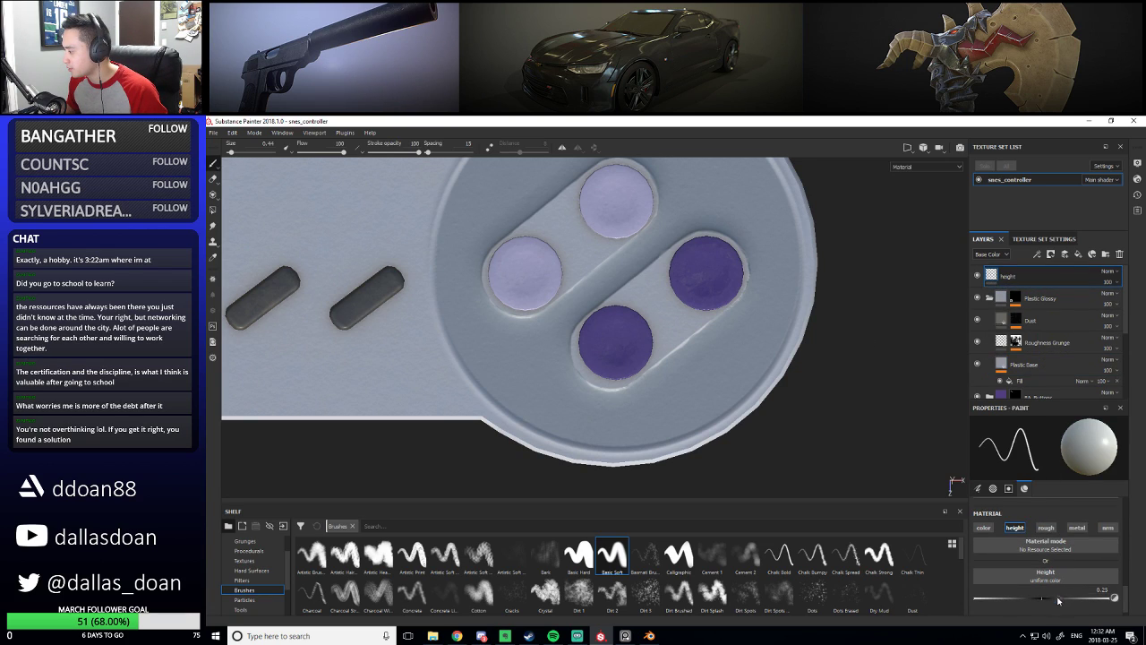
key(e)
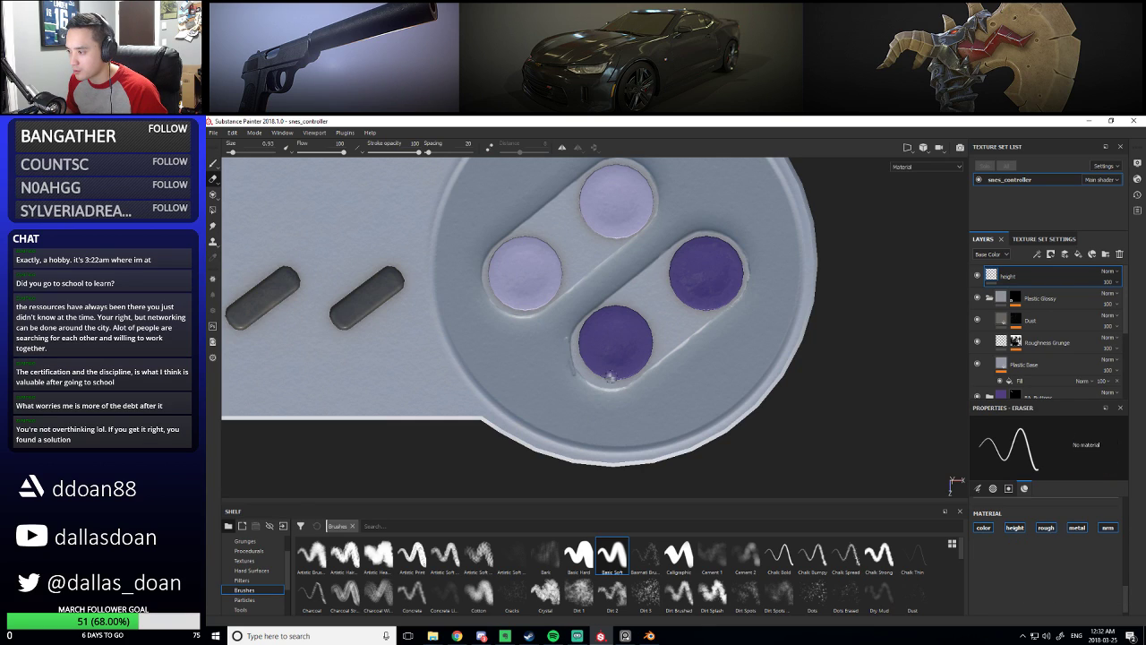
key(ctrl)
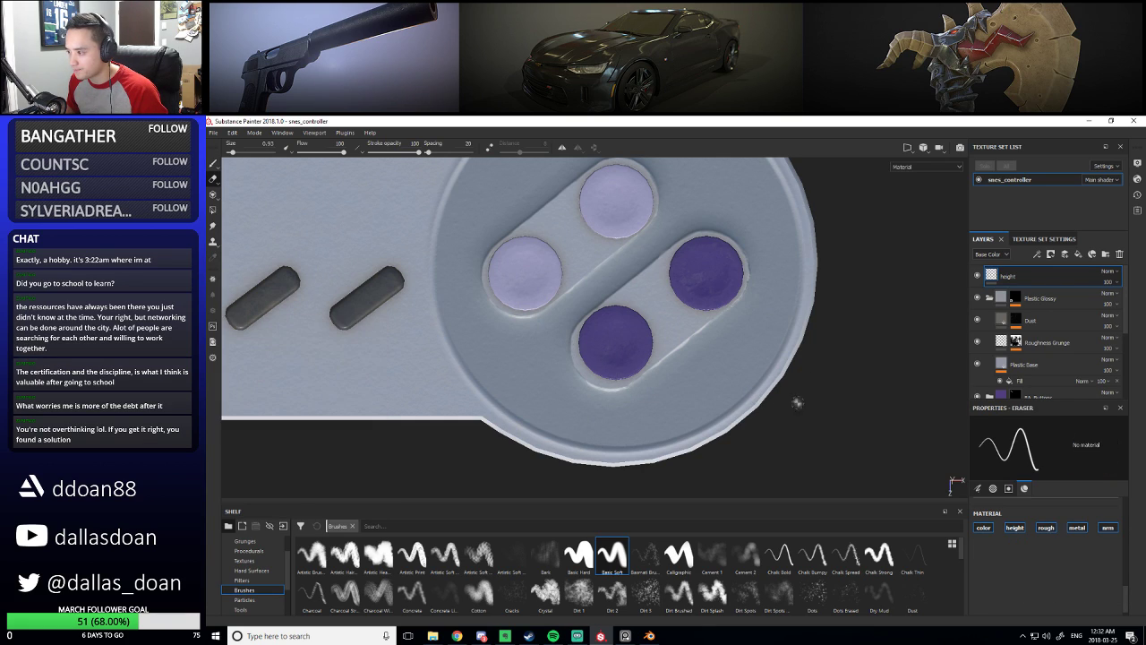
Paint black and white in the Plastic Glossy mask to refine the recess edge around the dark purple buttons
click(1016, 301)
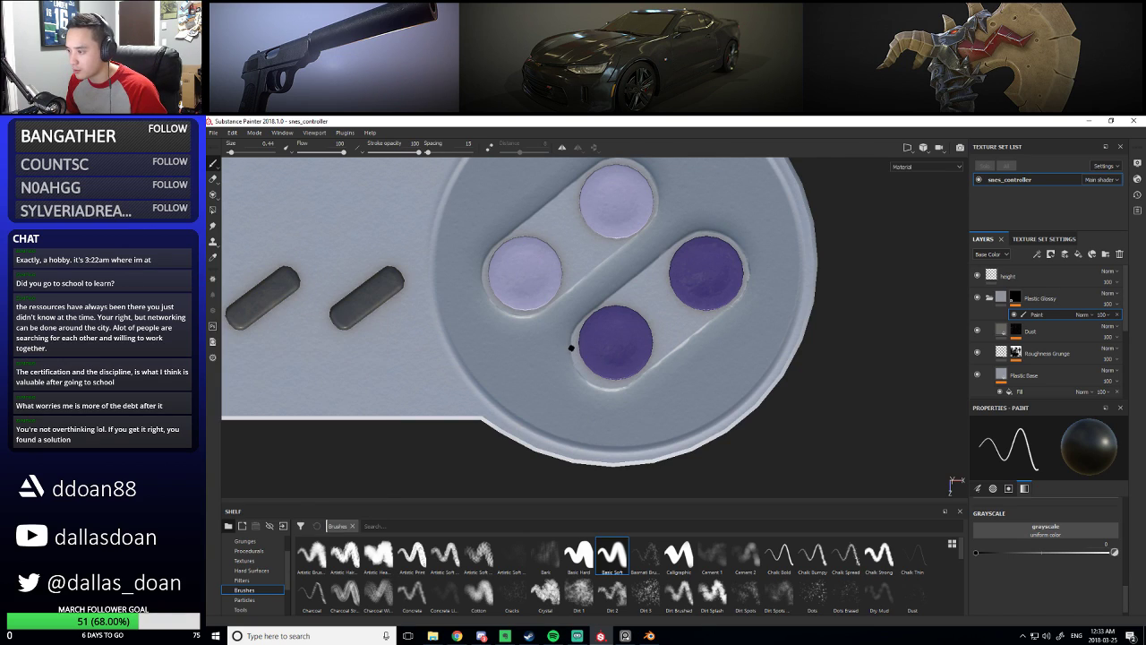
scroll(561, 352, up, 3)
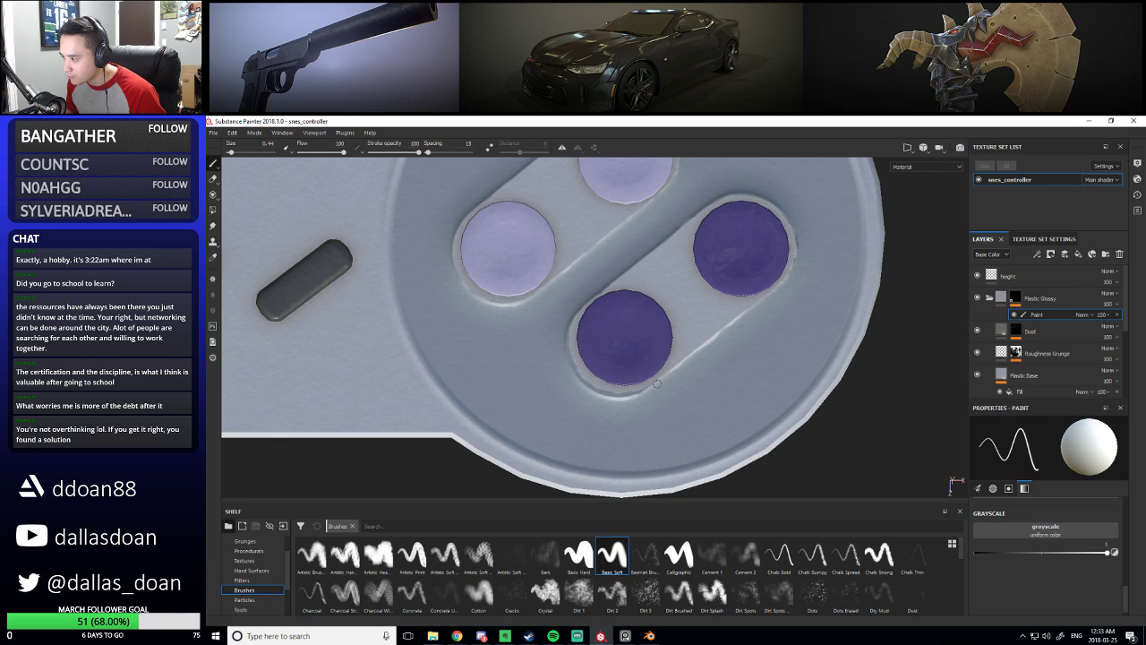
middle_drag(724, 371, 704, 376)
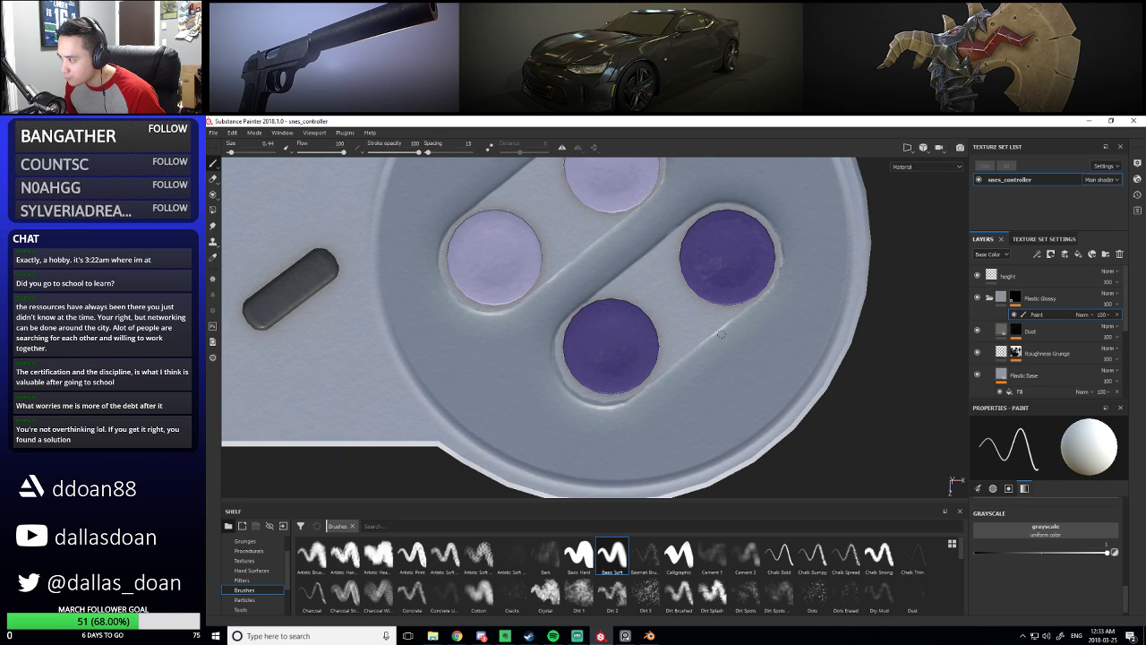
scroll(770, 376, down, 1)
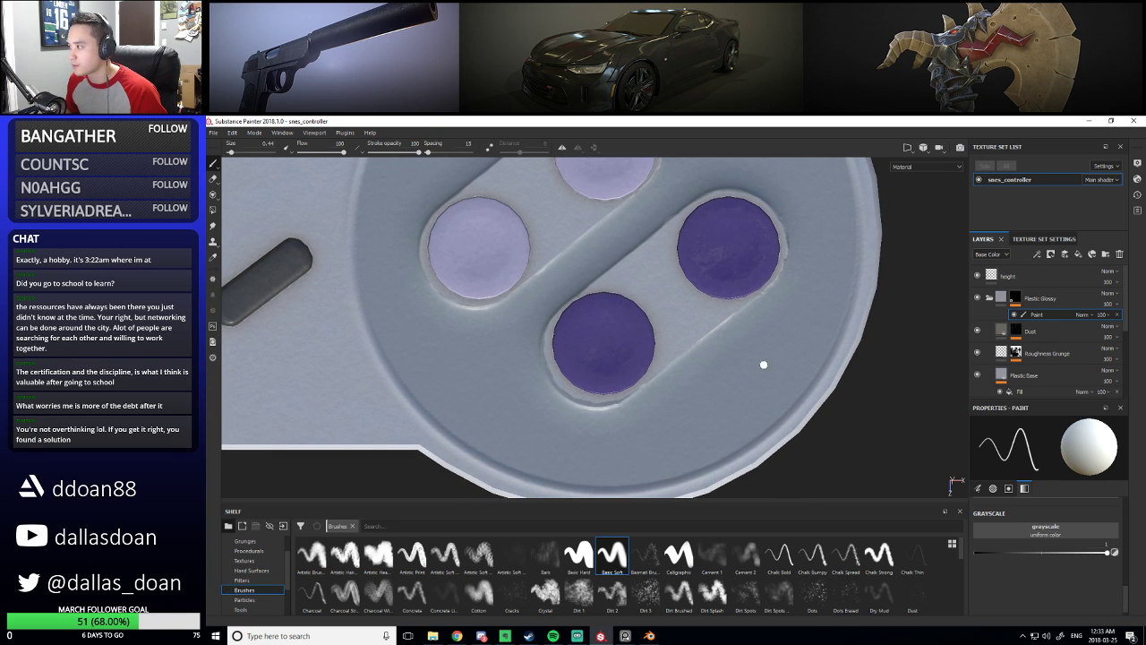
middle_drag(762, 367, 584, 421)
alt+right_drag(585, 421, 511, 430)
alt+right_drag(730, 371, 796, 392)
alt+right_drag(699, 407, 758, 402)
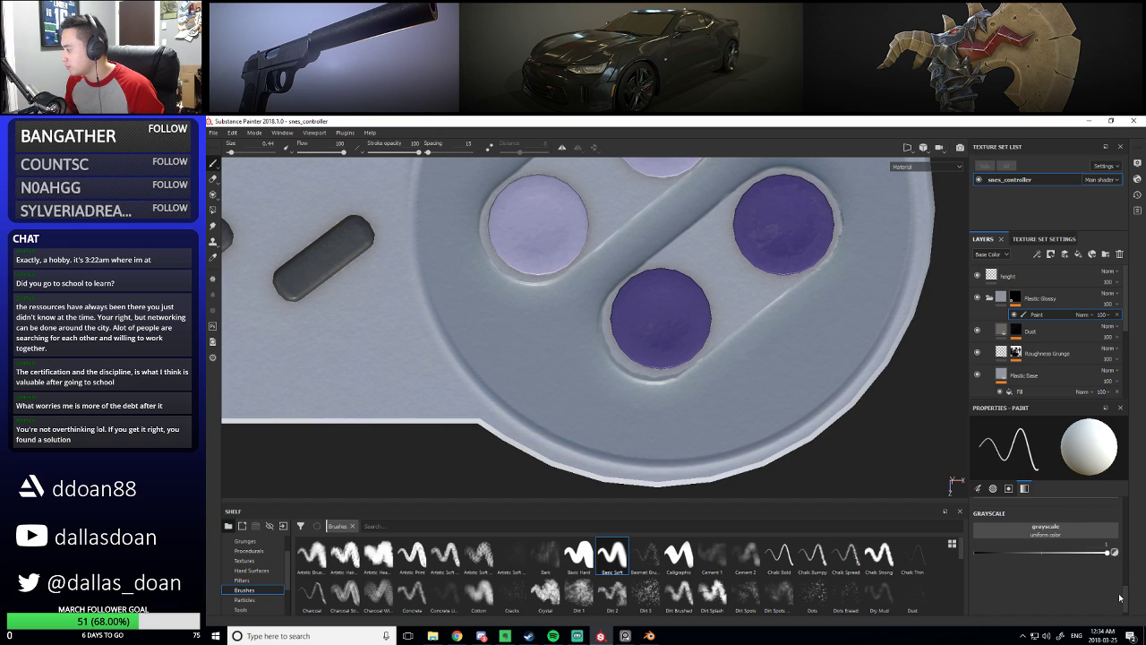
Select the height layer and restrict its eraser to the height channel only
scroll(1131, 591, up, 1)
scroll(1122, 542, down, 5)
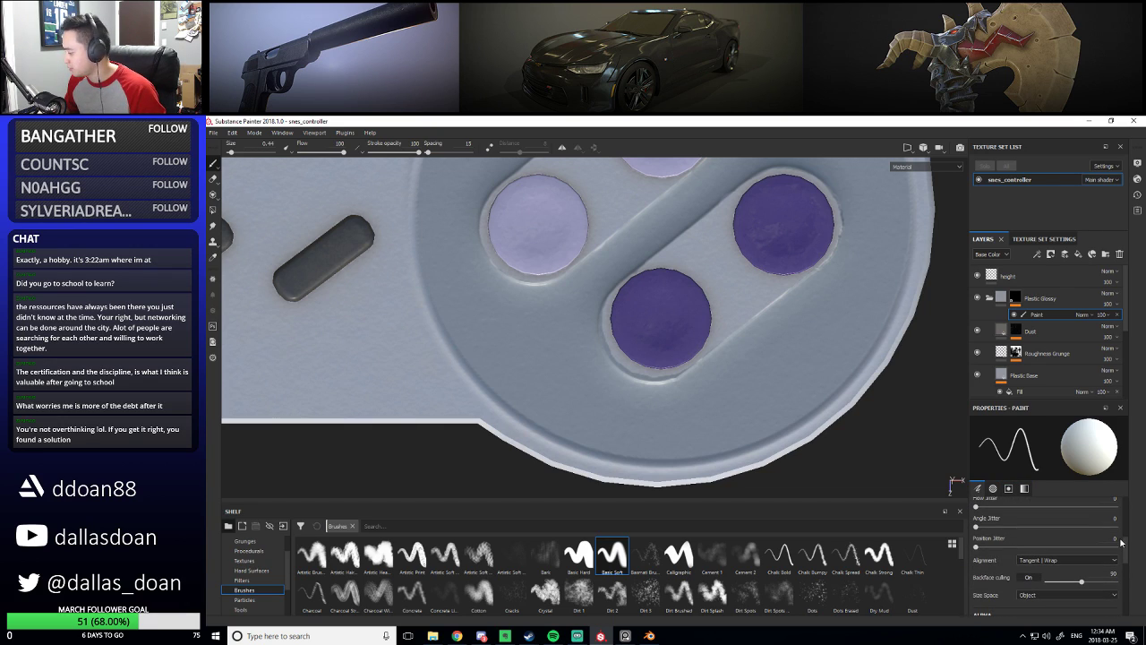
click(1030, 276)
key(e)
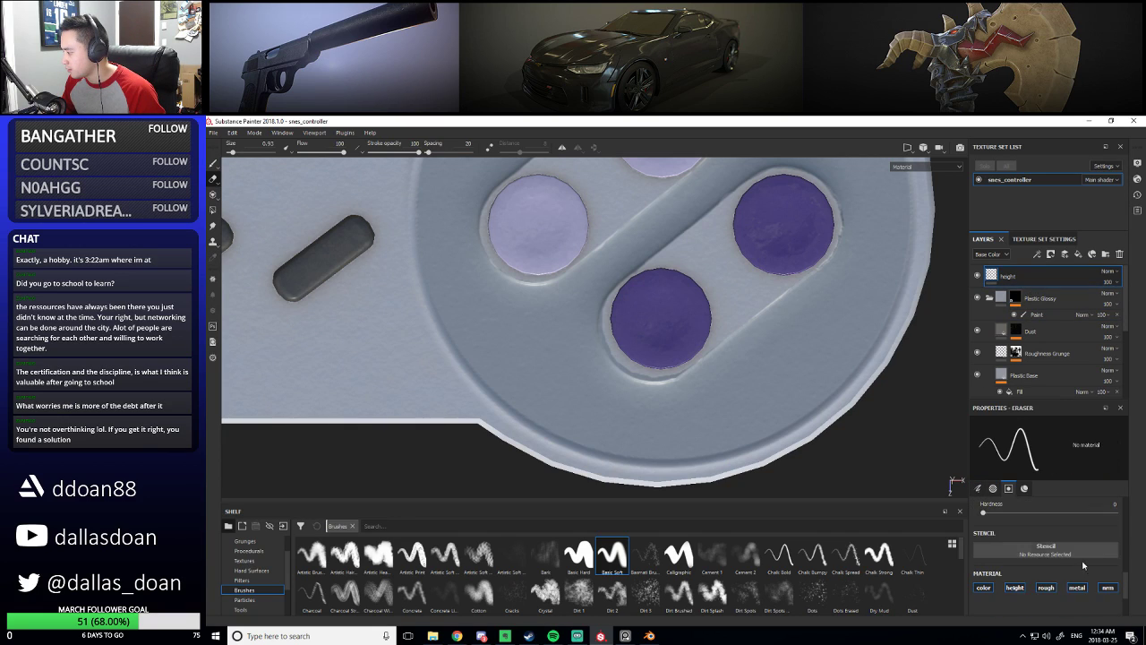
scroll(1055, 555, down, 2)
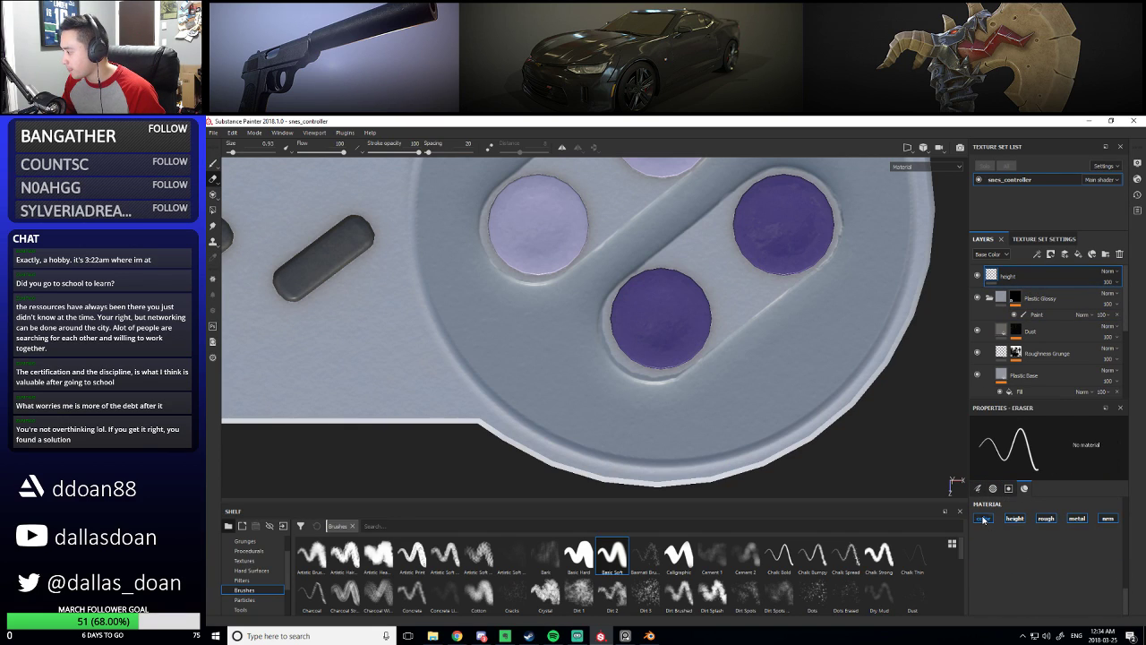
scroll(1064, 553, up, 3)
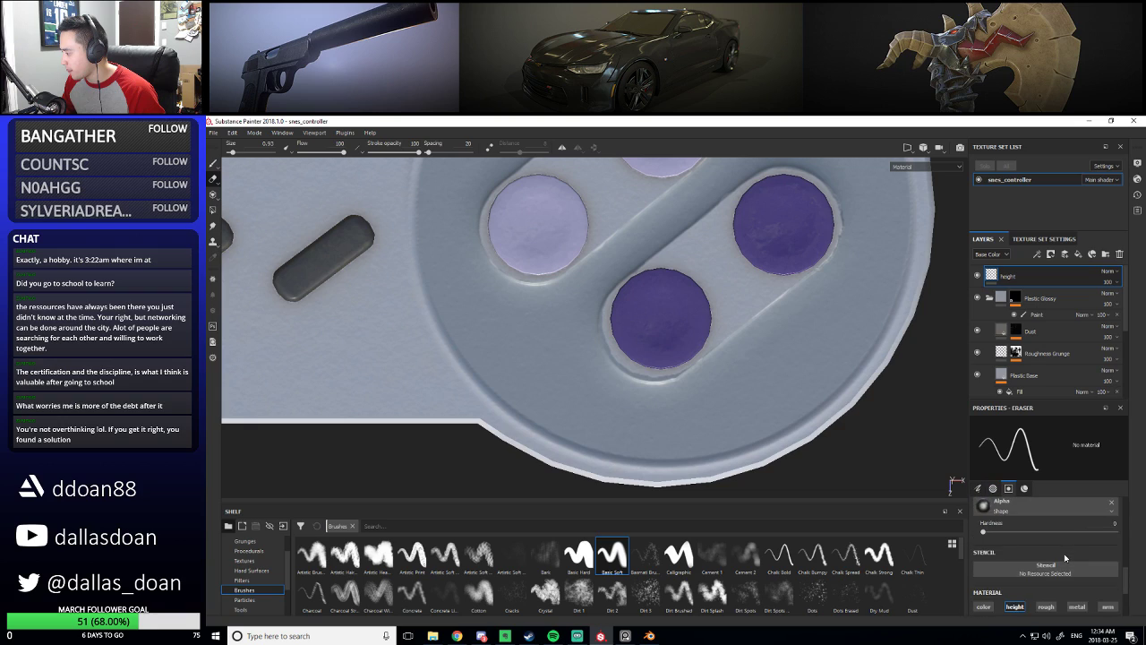
scroll(1065, 557, up, 3)
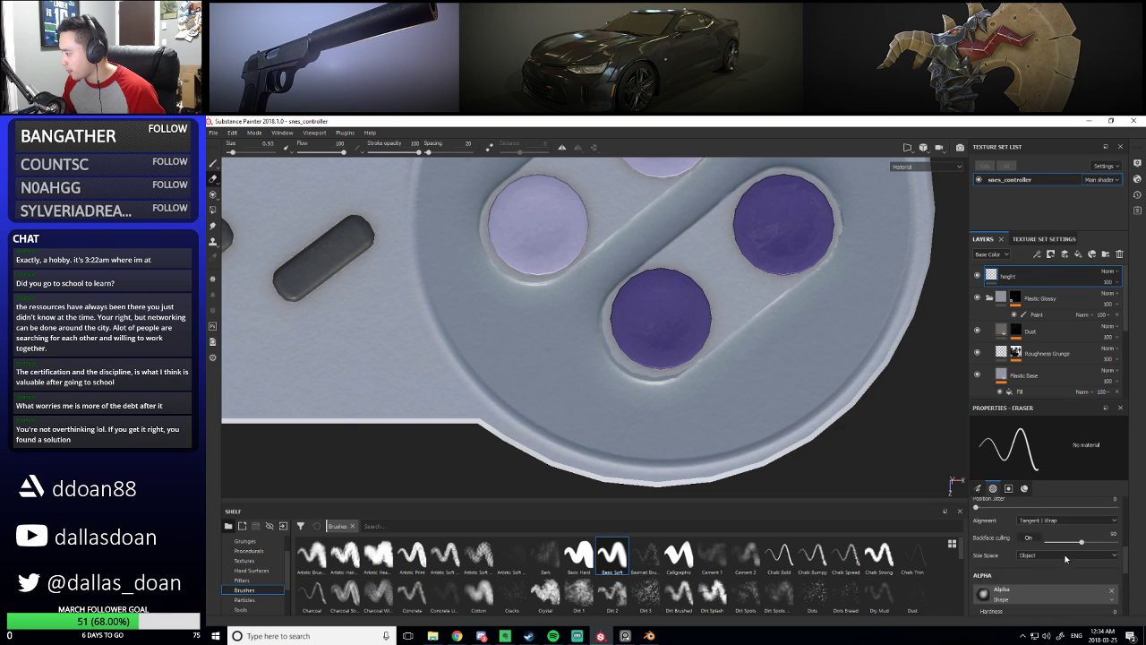
scroll(1065, 557, up, 2)
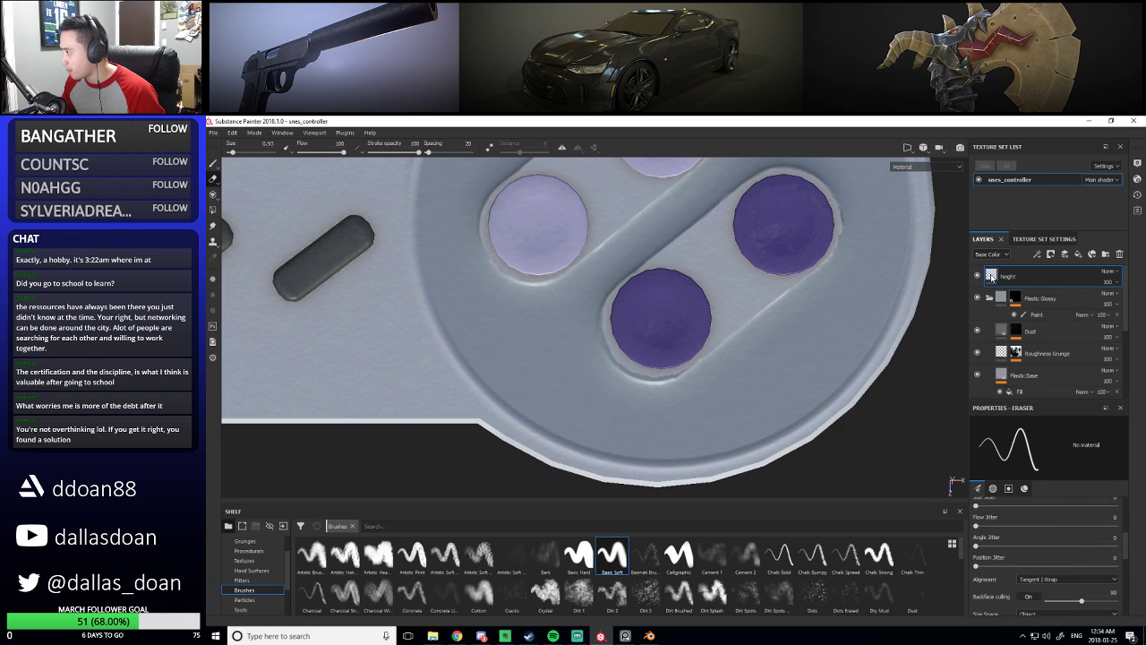
Set the height layer's paint brush to affect only the height channel, with a height of 0.1
key(1)
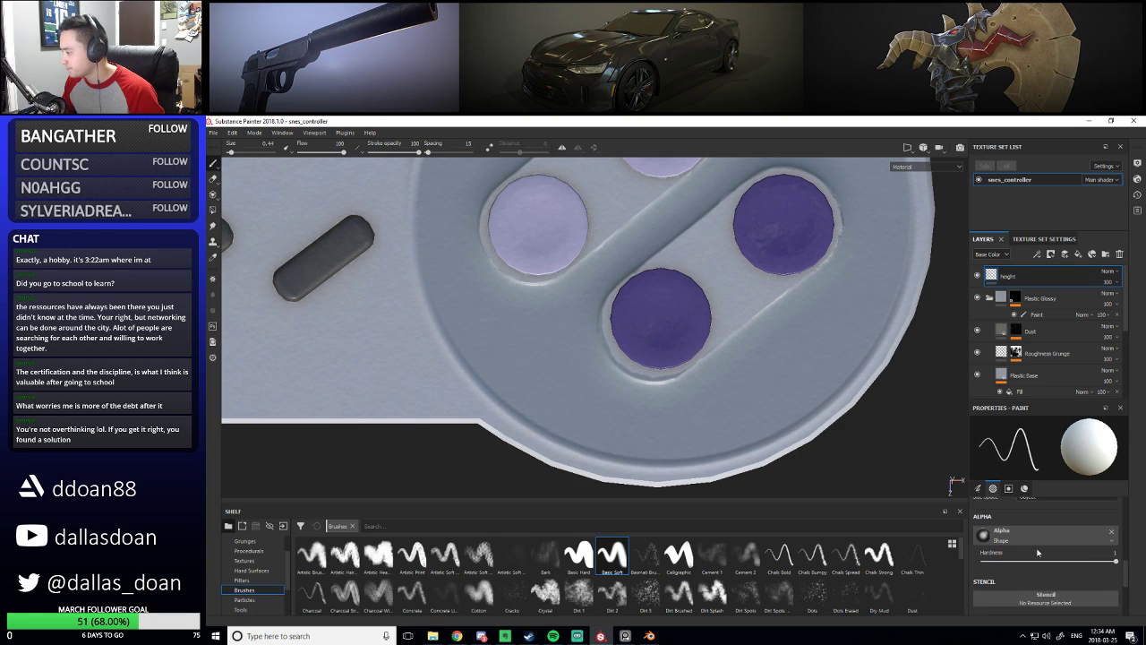
scroll(1038, 552, down, 3)
click(1015, 518)
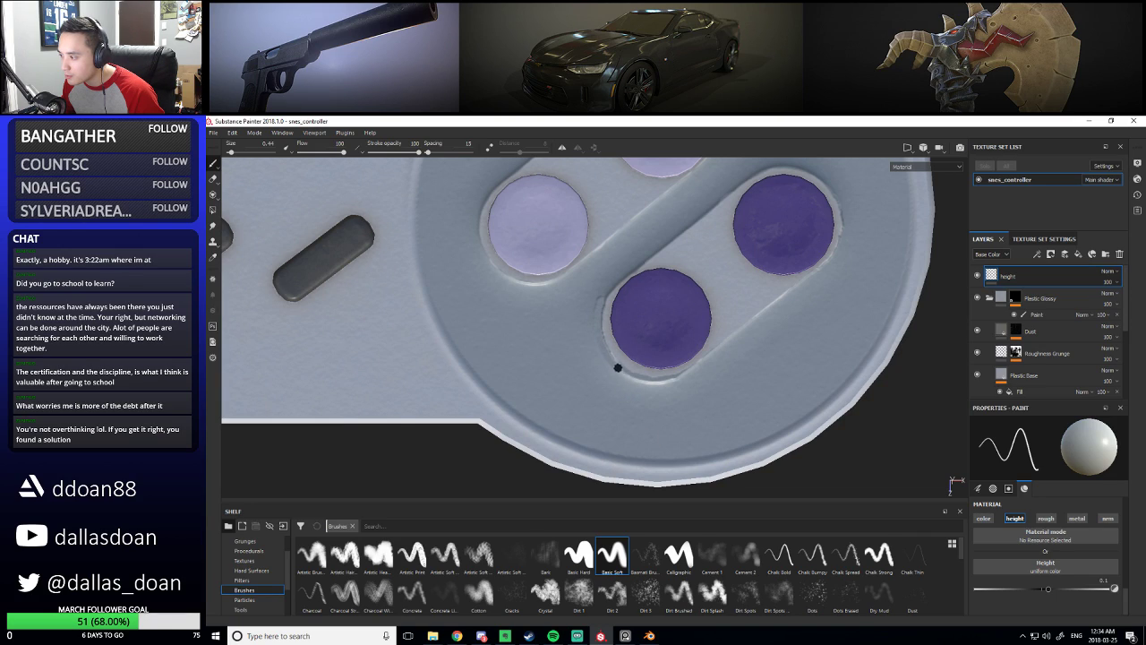
Try painting and erasing height strokes along the recess edge around the lower dark purple button, and undo them
drag(619, 370, 673, 382)
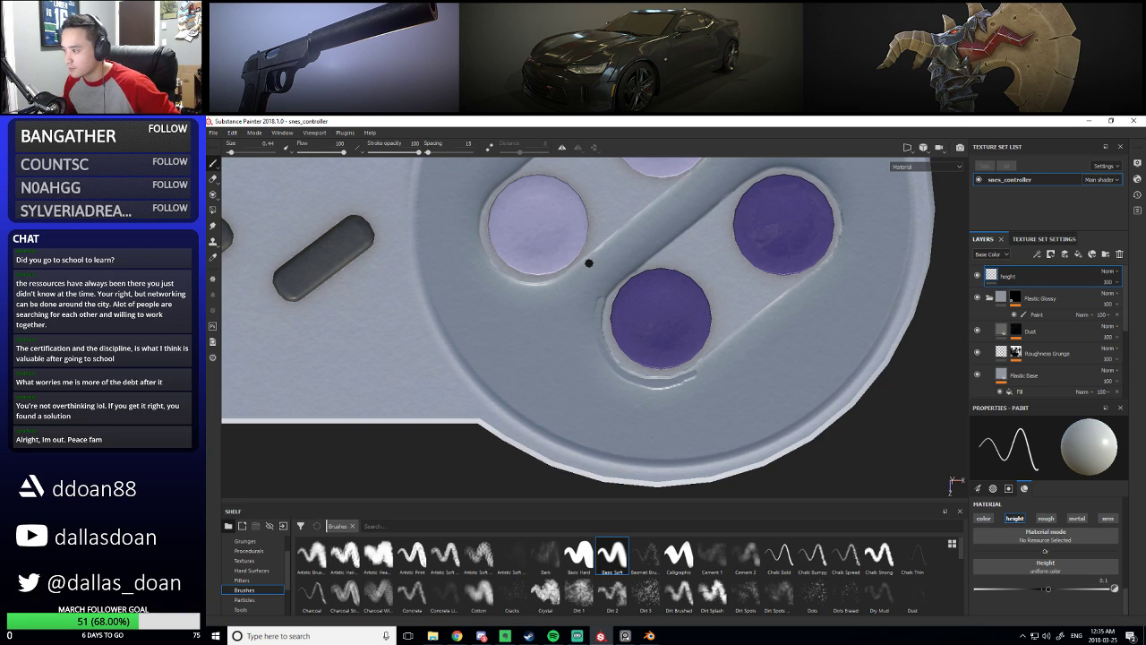
key(e)
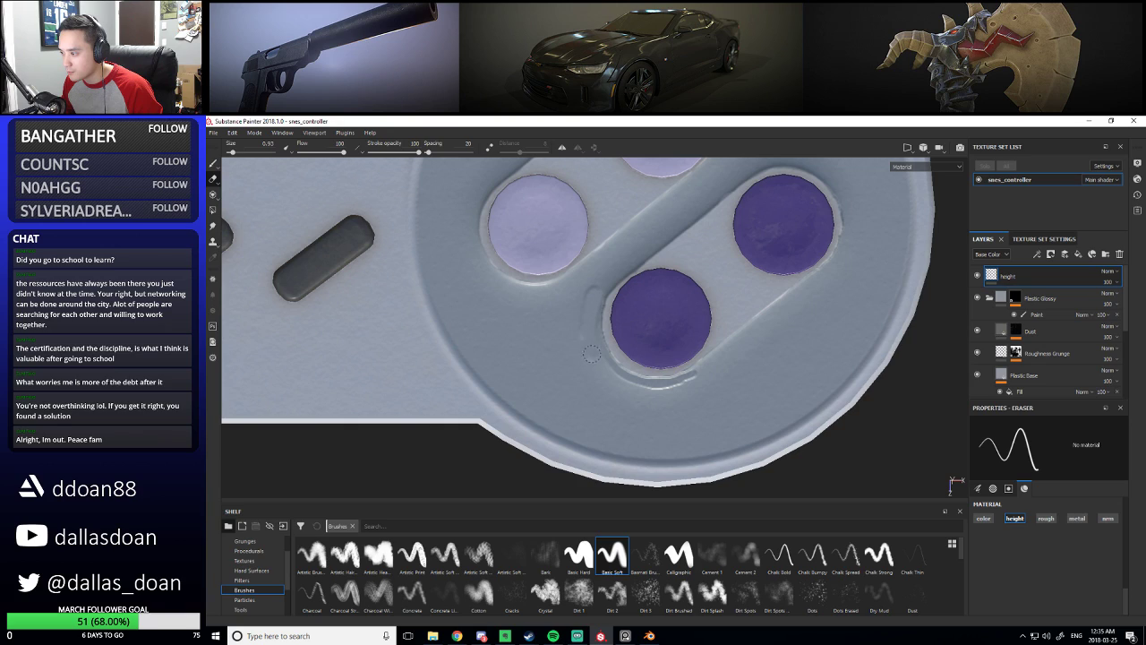
mouse_move(602, 376)
mouse_down()
mouse_move(658, 399)
mouse_move(708, 394)
mouse_up()
key(ctrl+z)
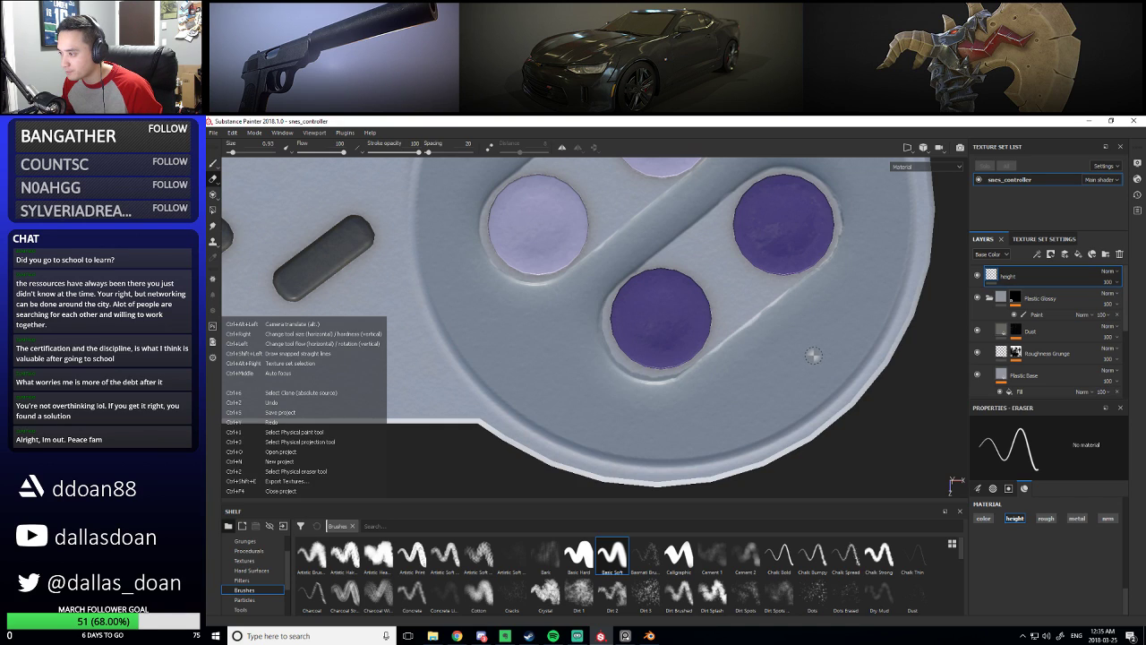
click(232, 133)
click(247, 155)
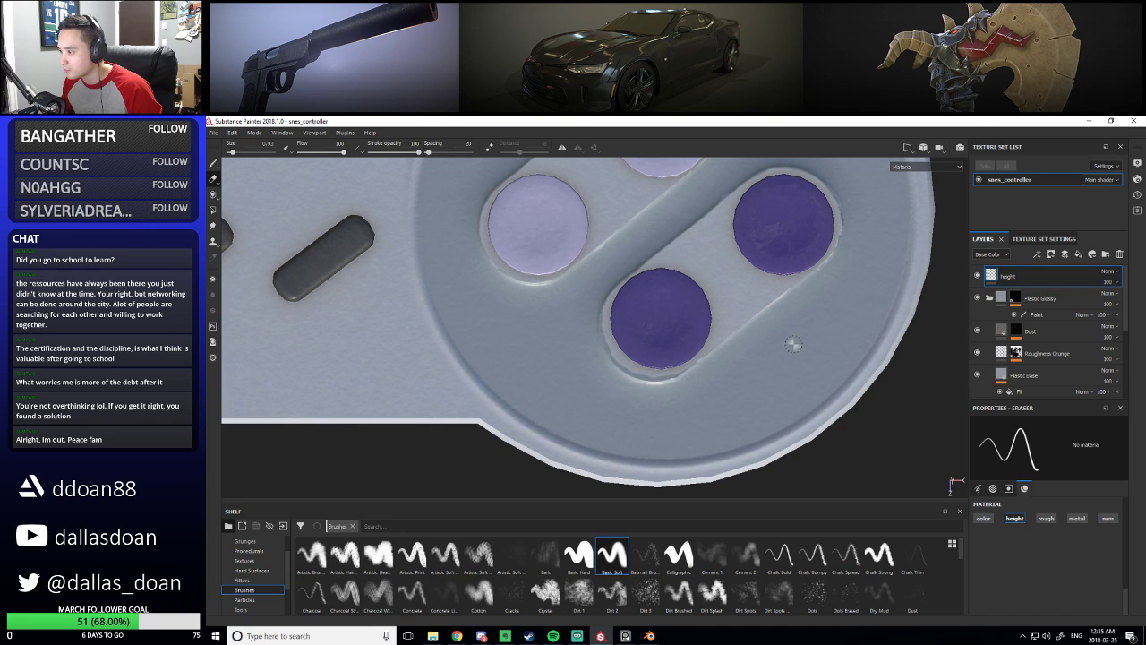
Examine the recess edge around the lower dark purple button from the full-controller view and up close
alt+middle_drag(794, 344, 747, 385)
scroll(748, 387, down, 6)
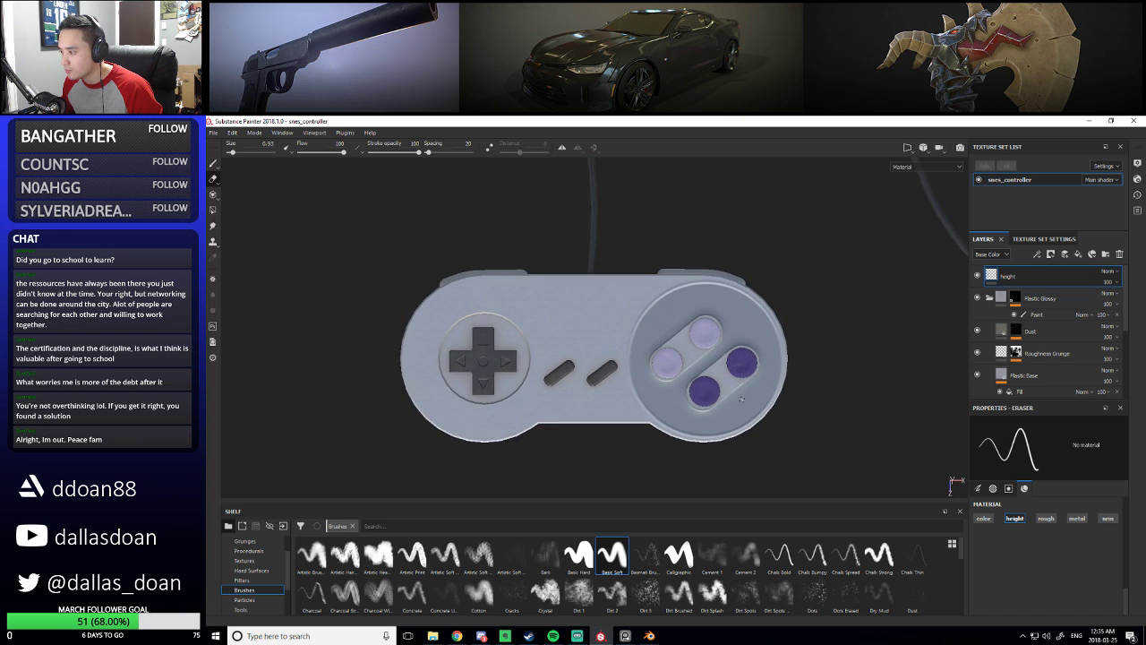
scroll(746, 401, up, 7)
alt+middle_drag(676, 396, 709, 371)
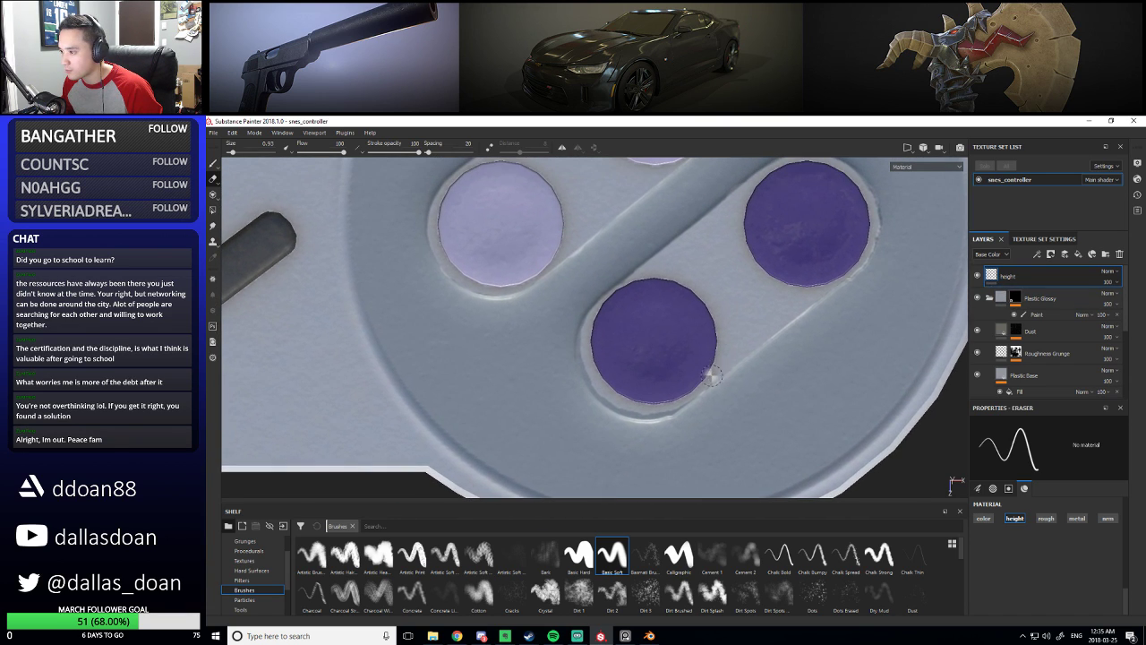
alt+middle_drag(853, 399, 836, 370)
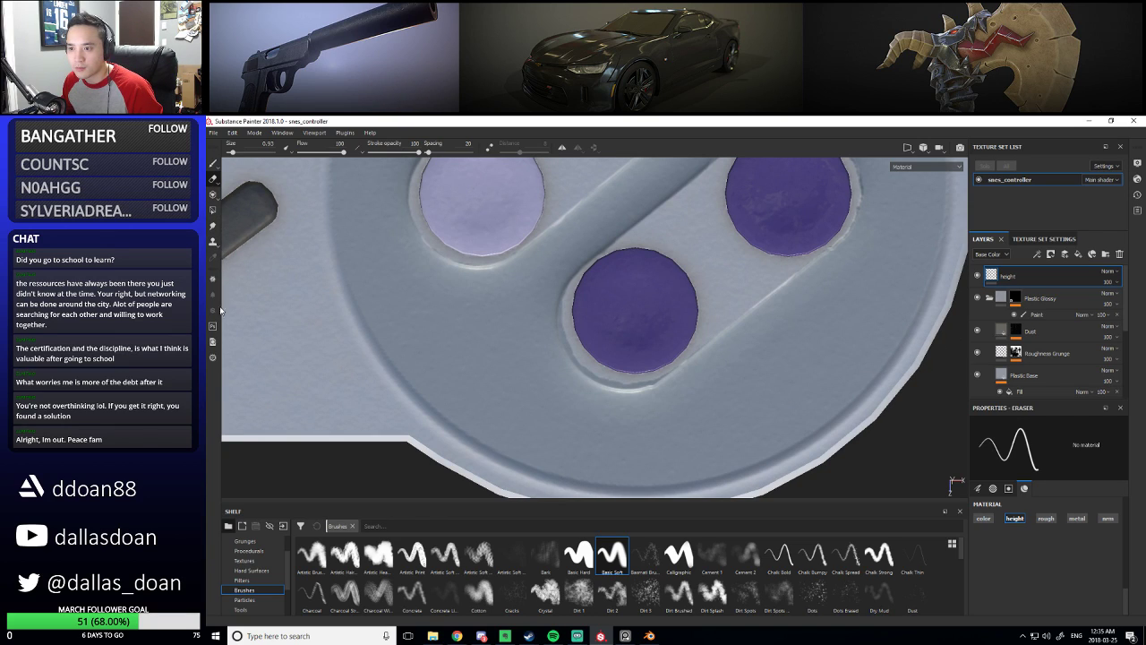
alt+middle_drag(598, 336, 542, 346)
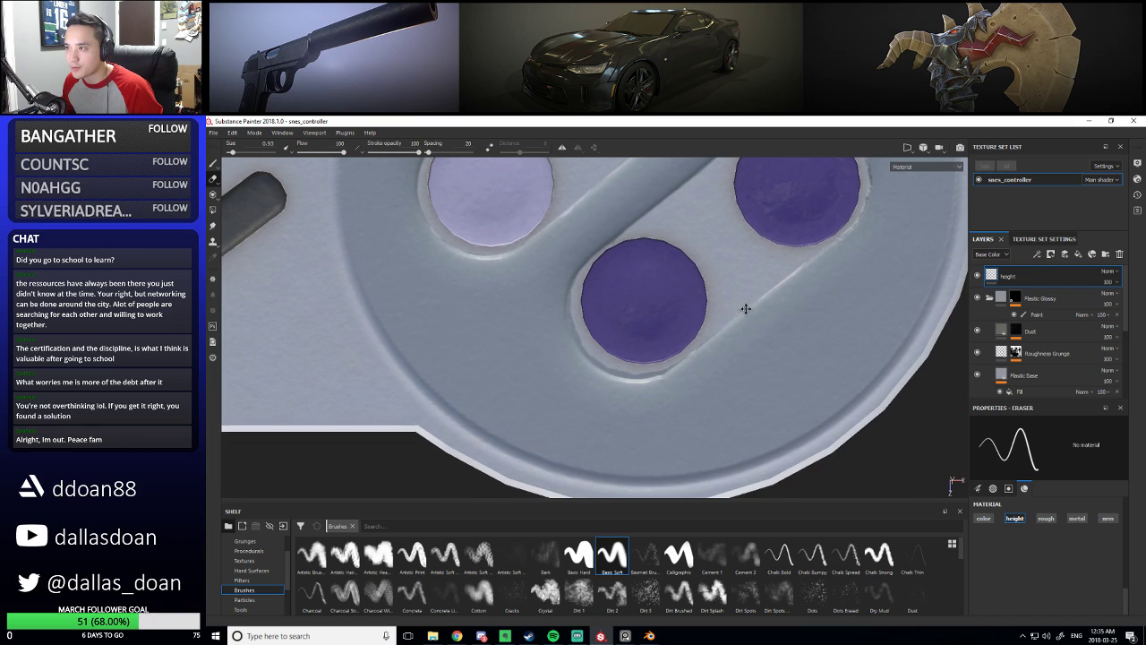
alt+middle_drag(747, 307, 731, 332)
alt+middle_drag(776, 386, 746, 380)
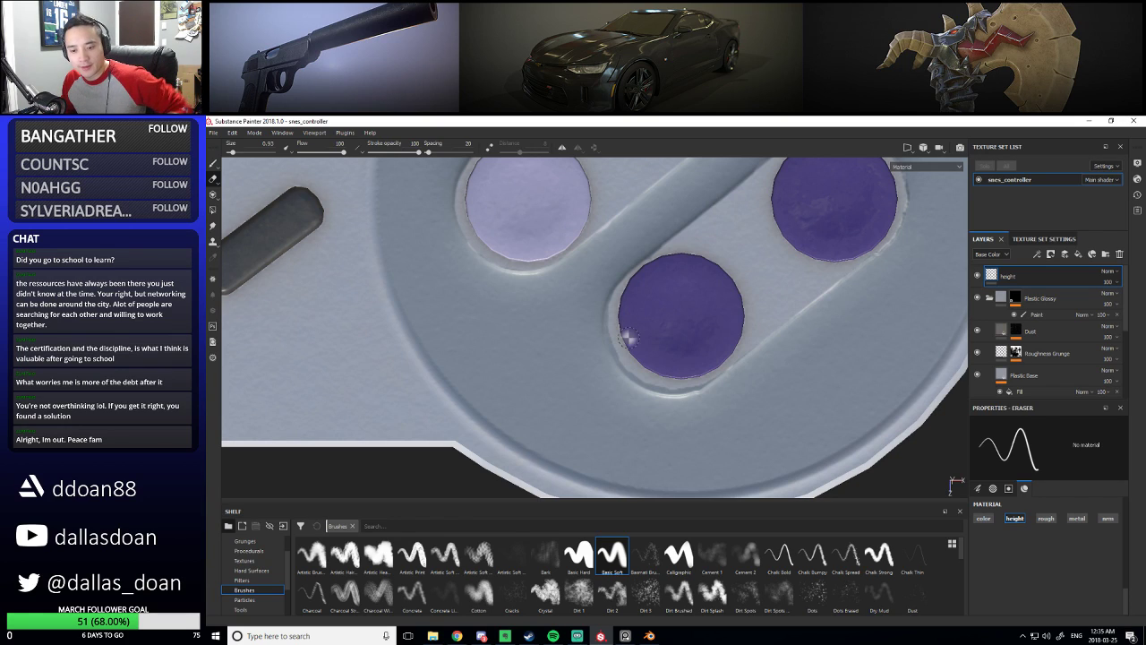
Reduce the eraser size to 0.32 and look through its alpha and stroke settings
alt+middle_drag(708, 340, 663, 309)
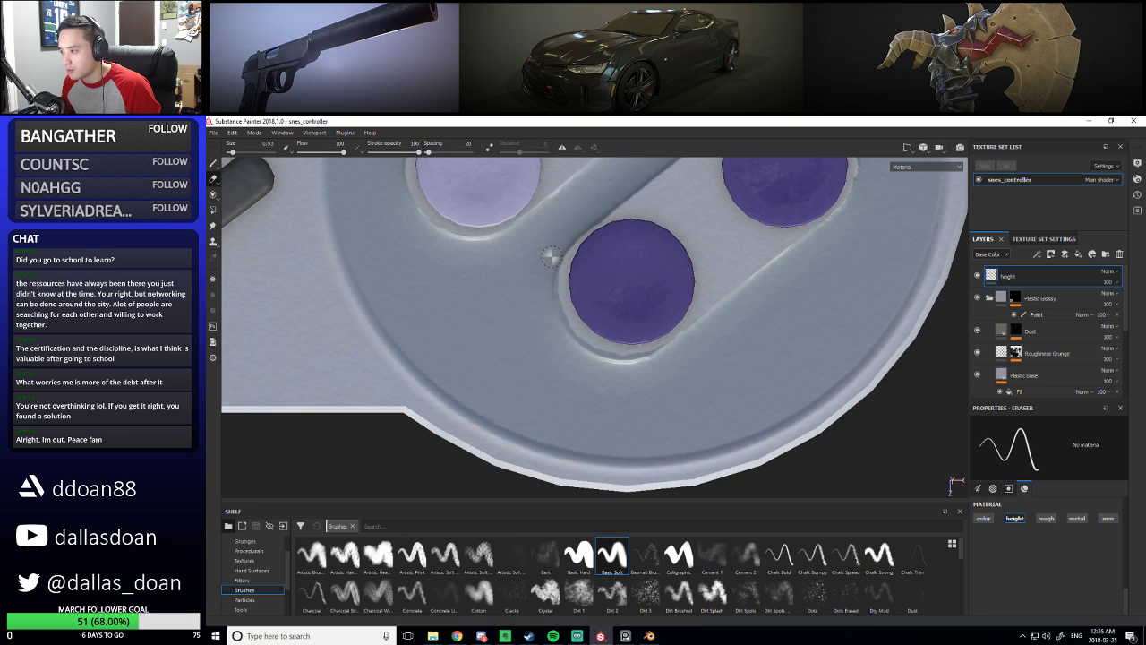
ctrl+right_drag(550, 261, 538, 261)
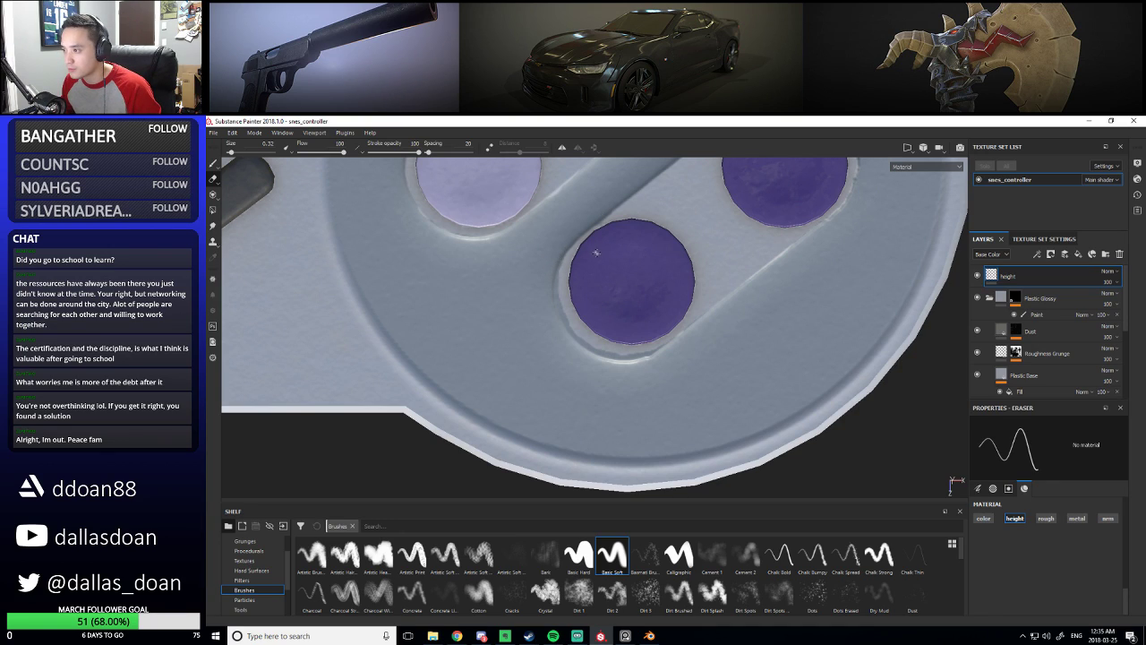
scroll(1023, 547, up, 5)
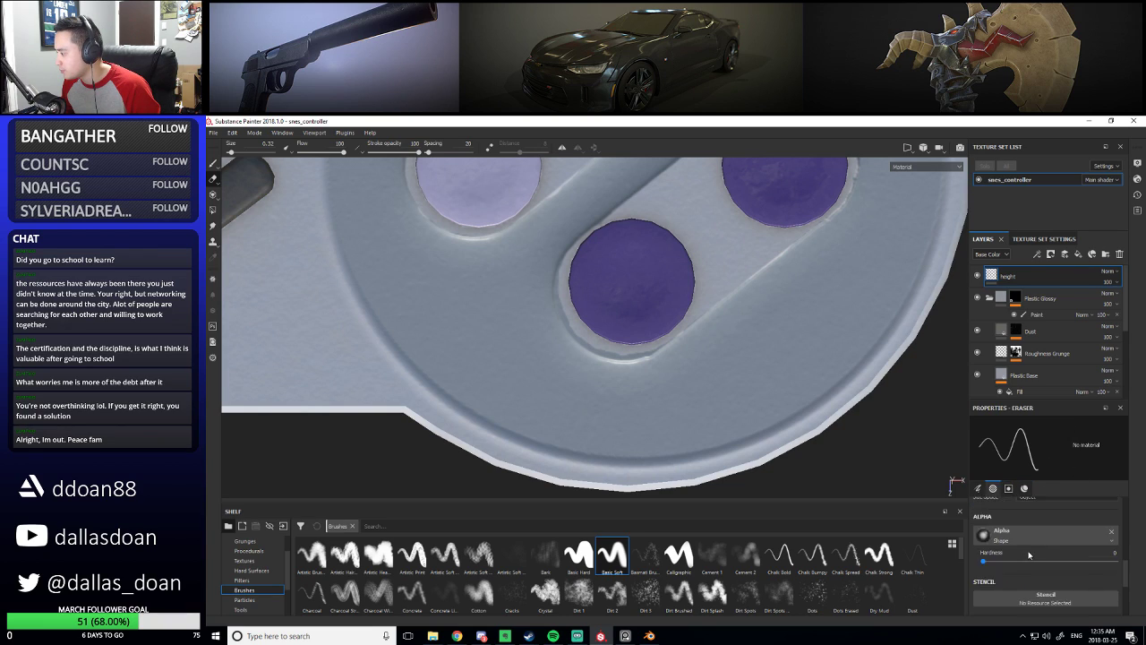
scroll(1017, 552, up, 3)
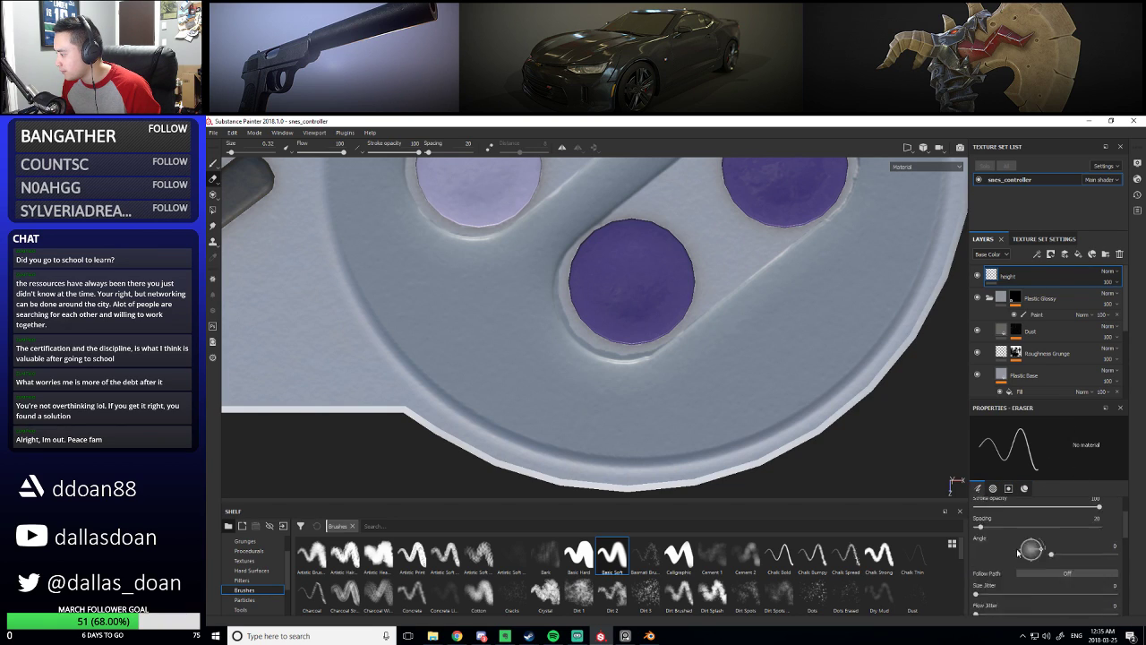
Switch to the paint brush on the height layer and set its height to 0
key(p)
scroll(1037, 542, down, 7)
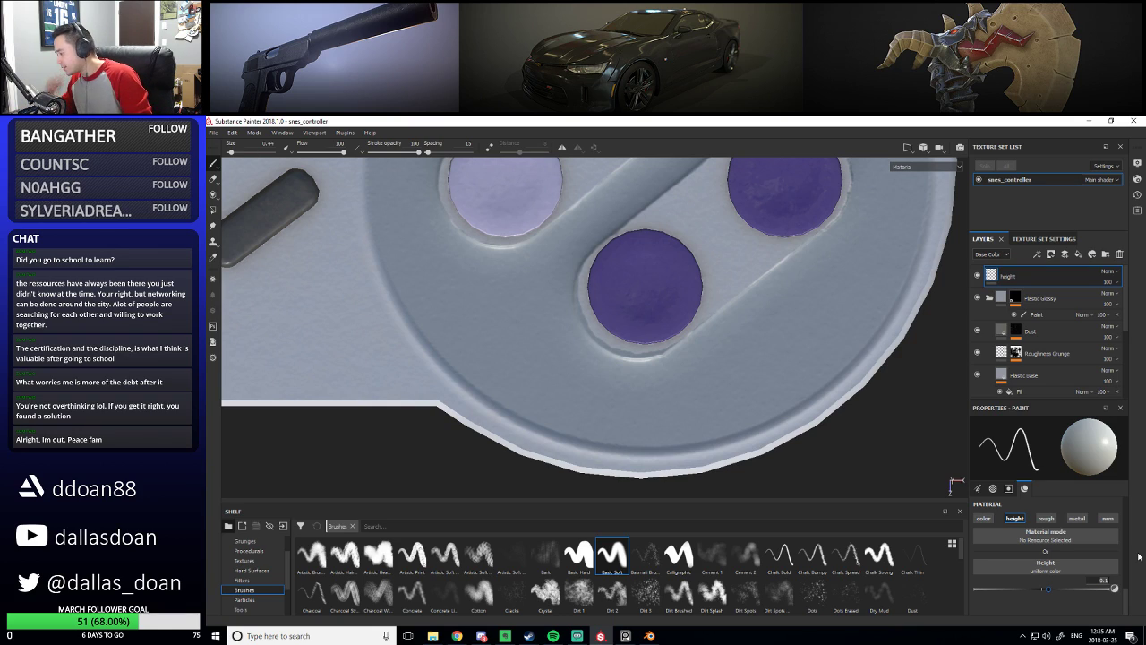
key(BackSpace)
key(BackSpace)
key(Return)
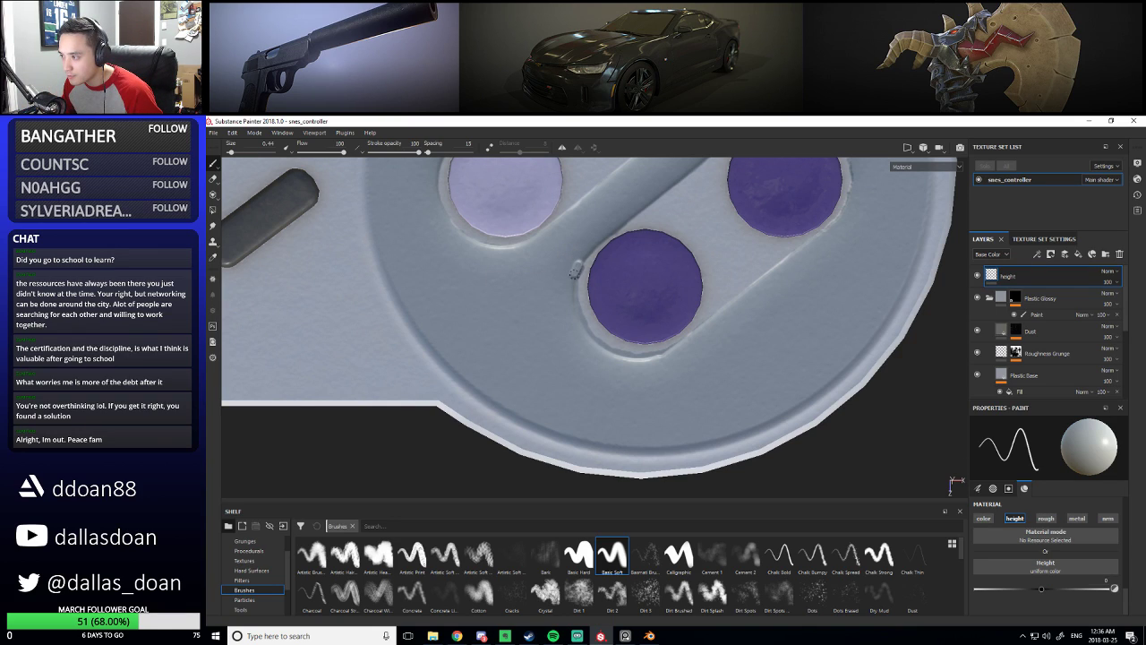
key(ctrl)
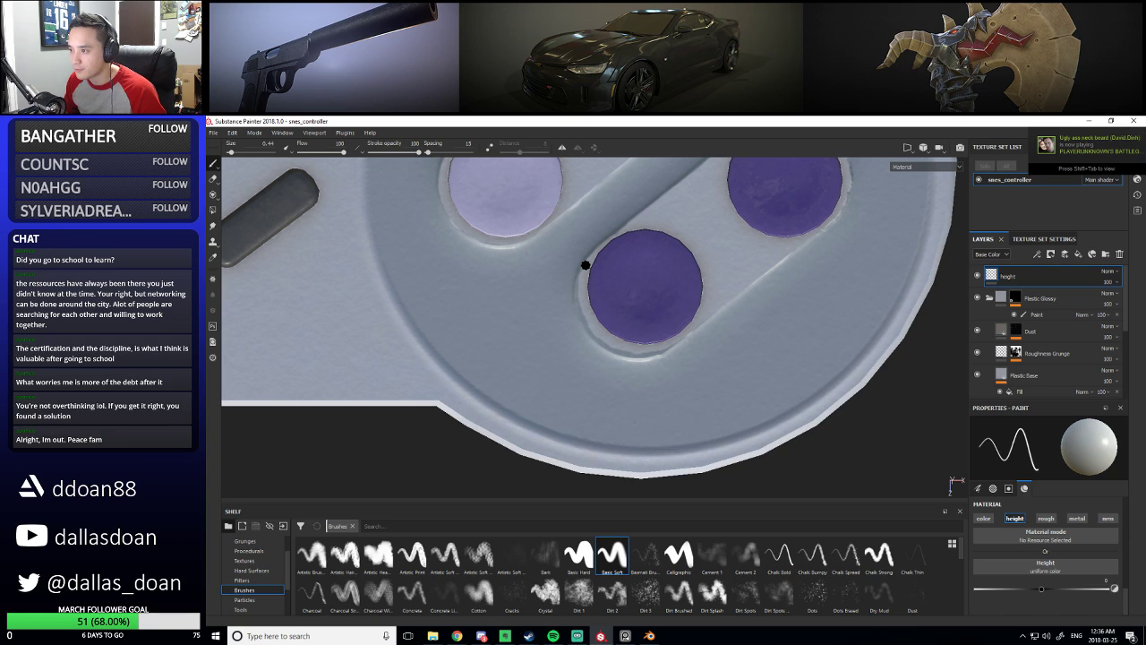
scroll(553, 402, down, 3)
mouse_move(552, 402)
alt+middle_down()
mouse_move(532, 418)
mouse_move(478, 393)
alt+middle_up()
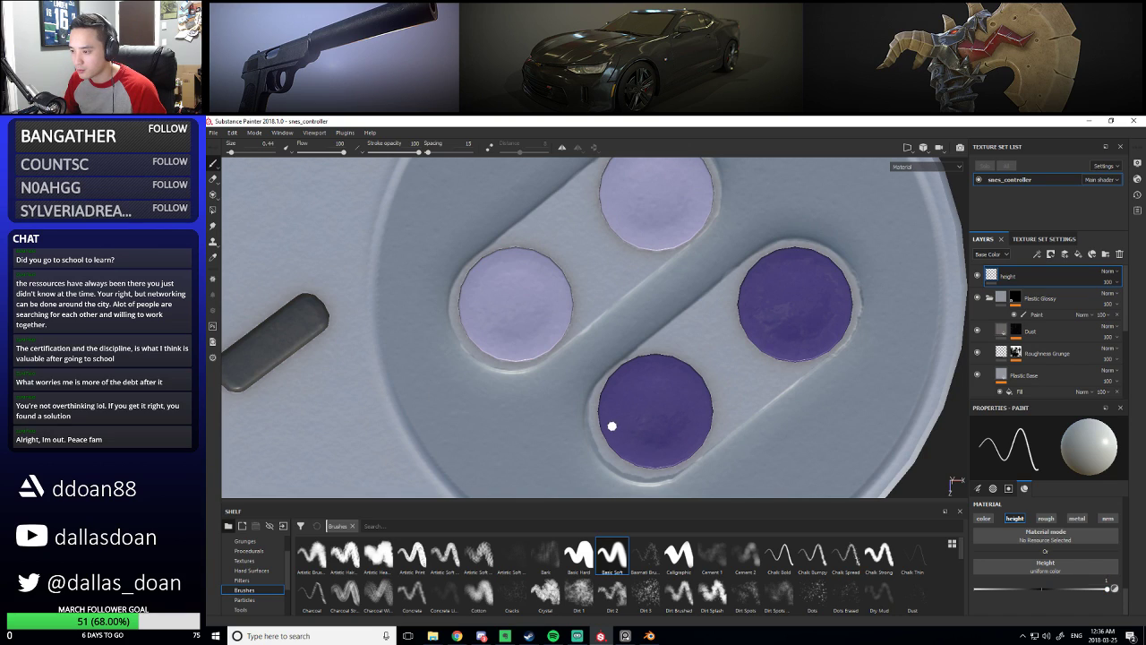
Try brush heights of 0.5, 0.1 and 0.05, testing a stroke on the grey surface beside the lower dark purple button
drag(1101, 588, 1140, 583)
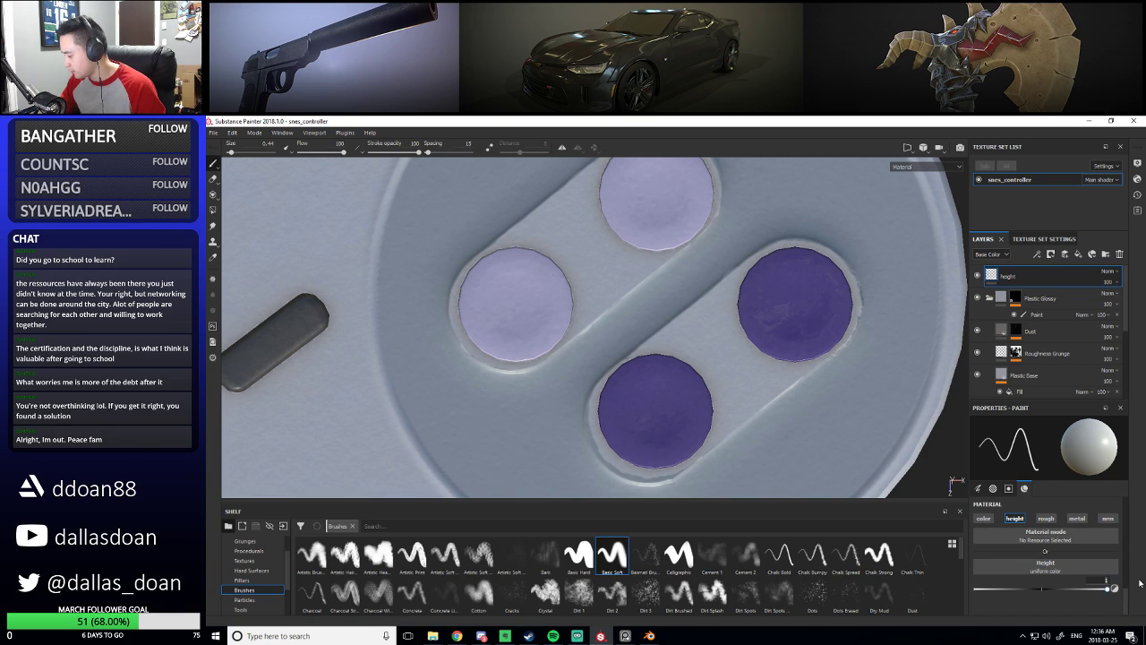
key(Return)
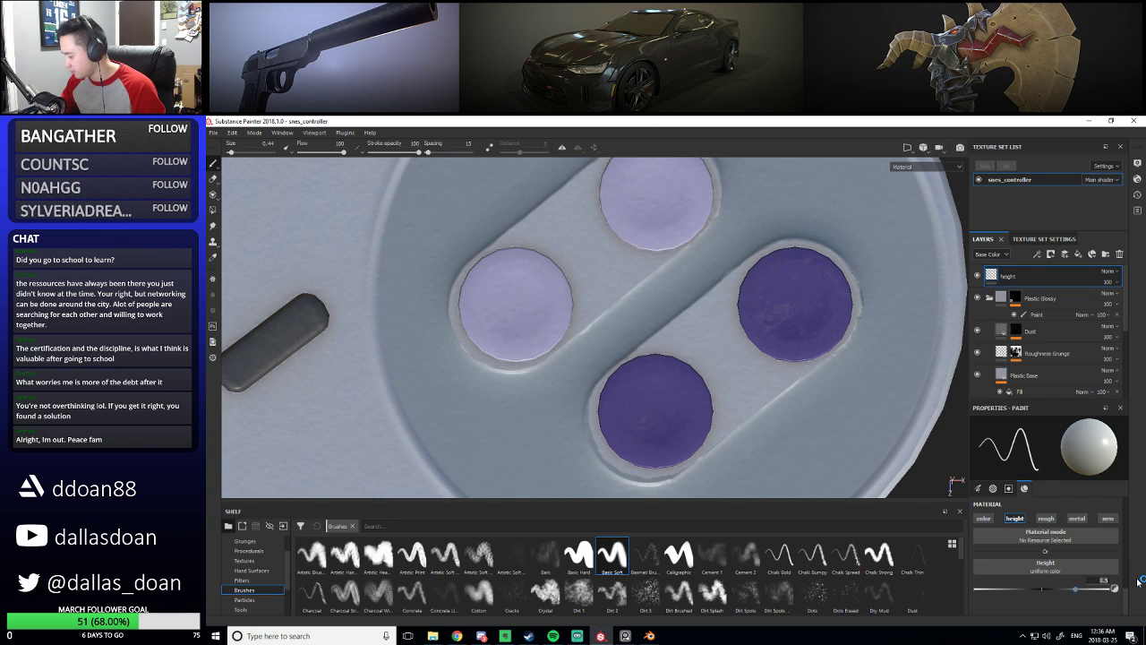
text(.1)
key(Return)
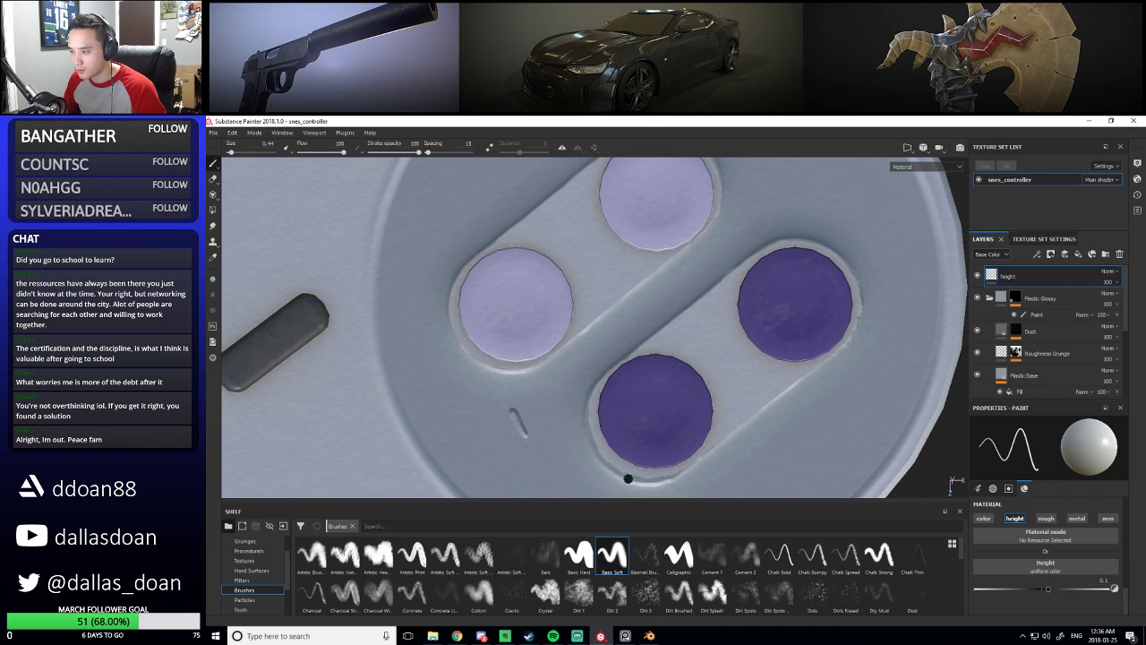
click(1116, 577)
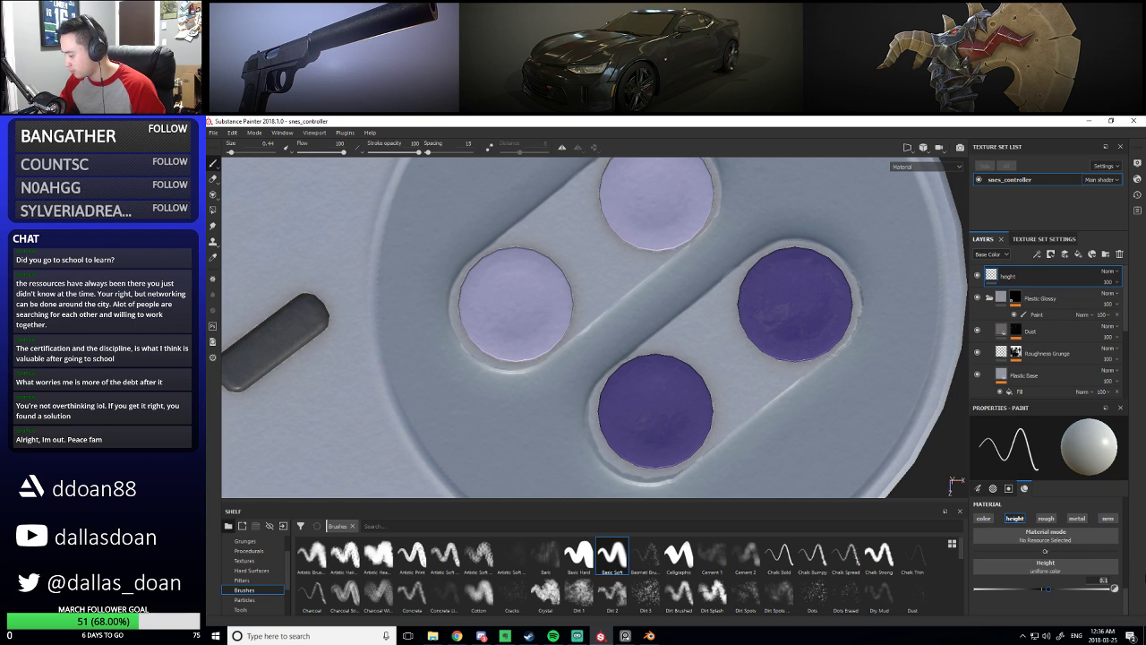
text(.05)
key(Return)
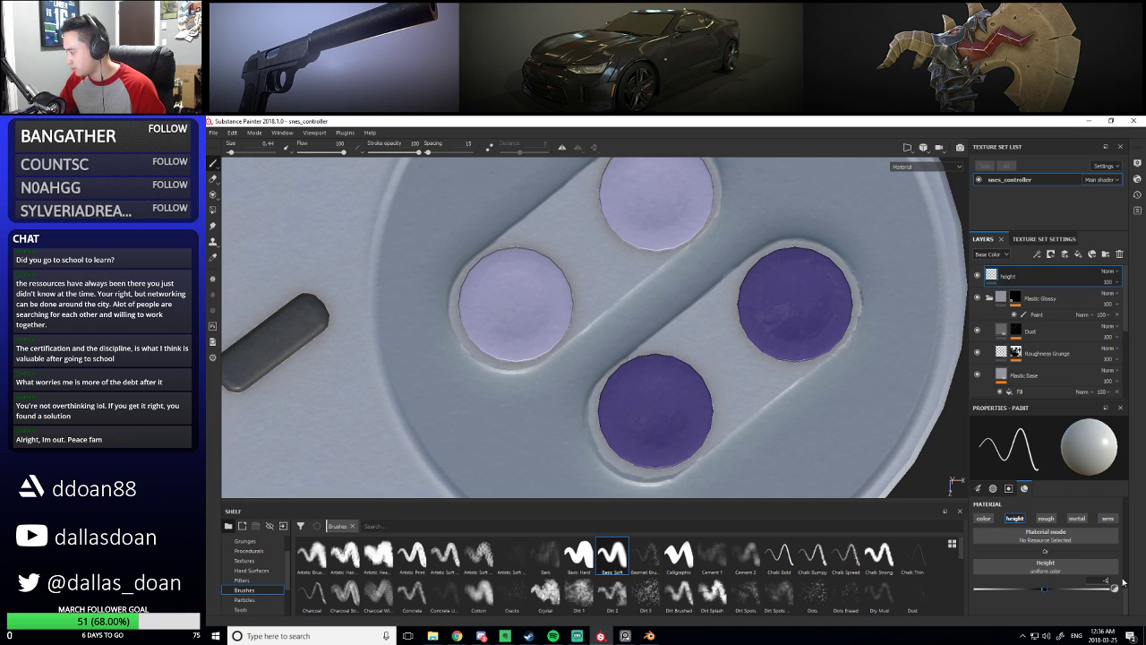
Try a height stroke at -0.1 beside the lower dark purple button's recess and undo it
key(Return)
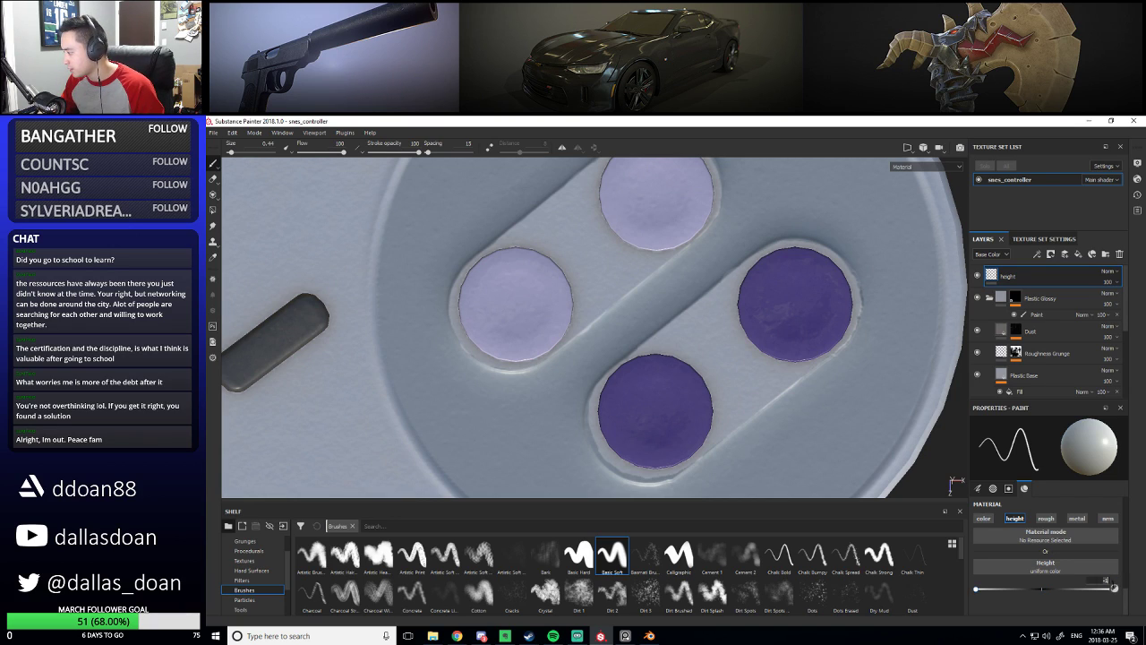
key(Return)
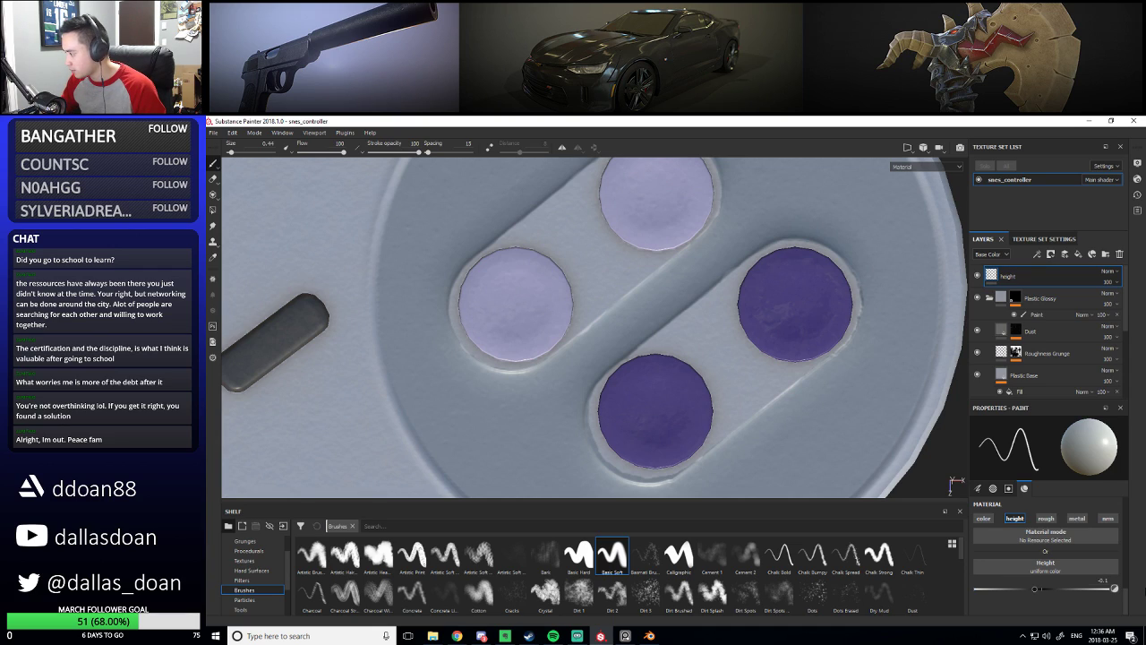
middle_drag(513, 407, 495, 355)
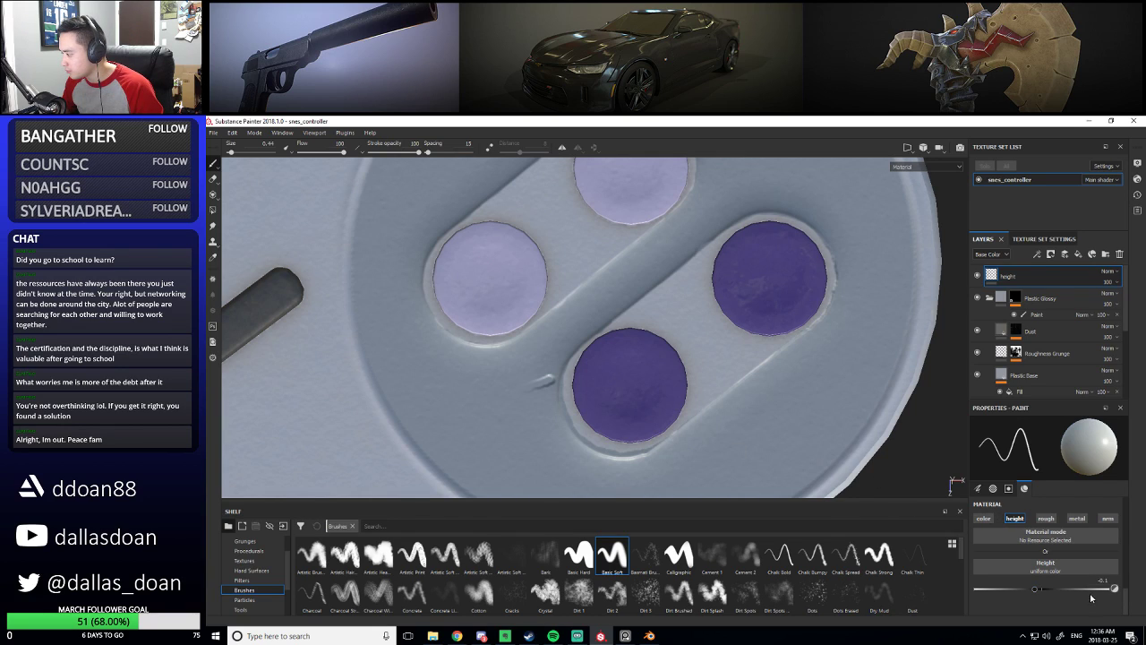
key(ctrl+z)
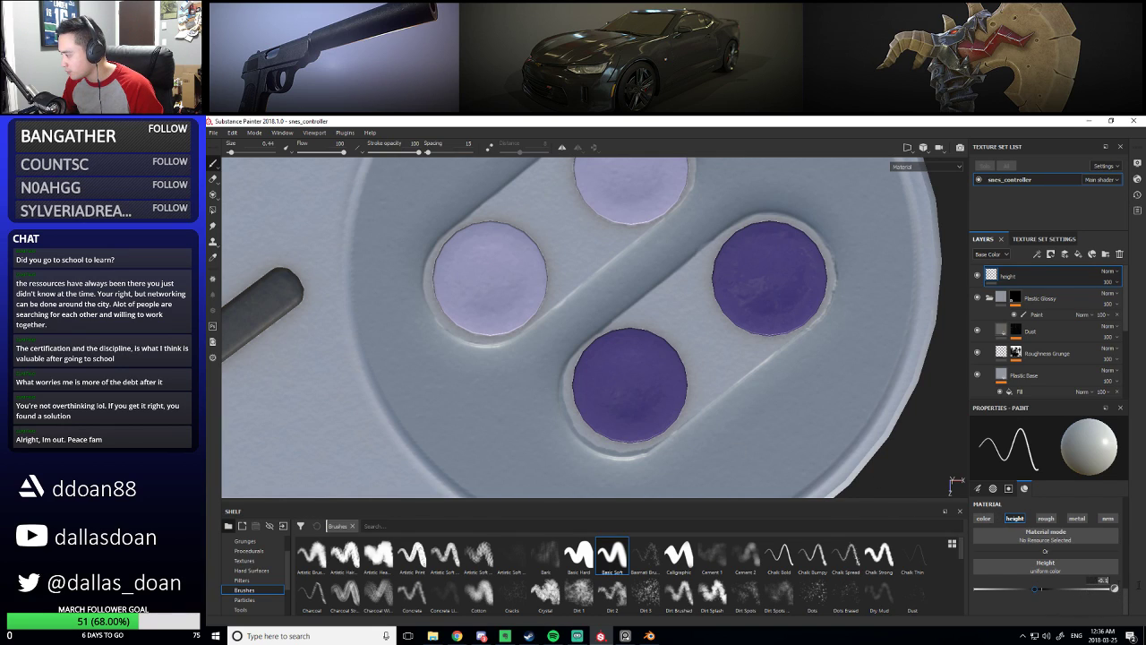
Set the brush's height to 0.075 and paint along the outer recess edge around the lower dark purple button
key(Return)
key(Return)
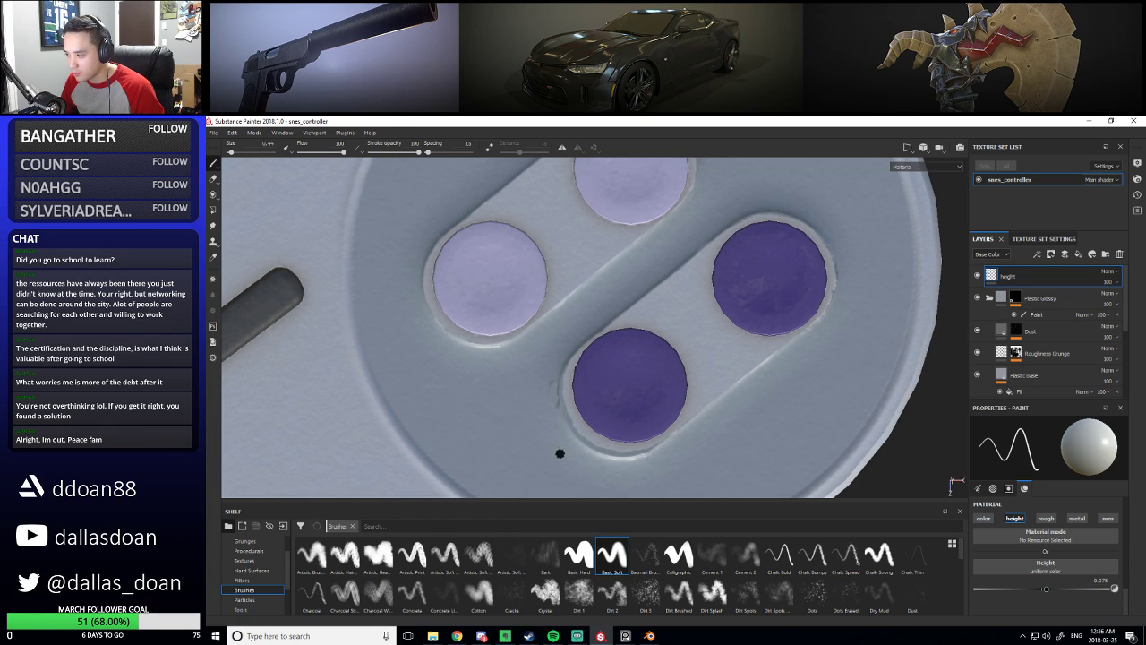
middle_drag(561, 357, 512, 341)
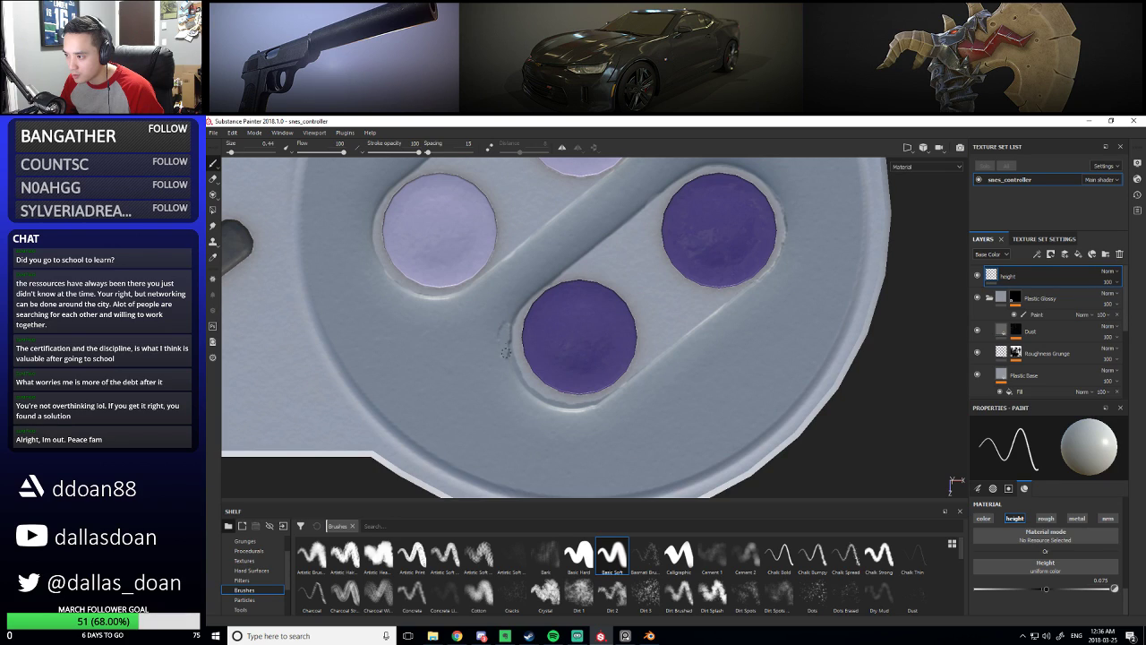
drag(508, 362, 506, 352)
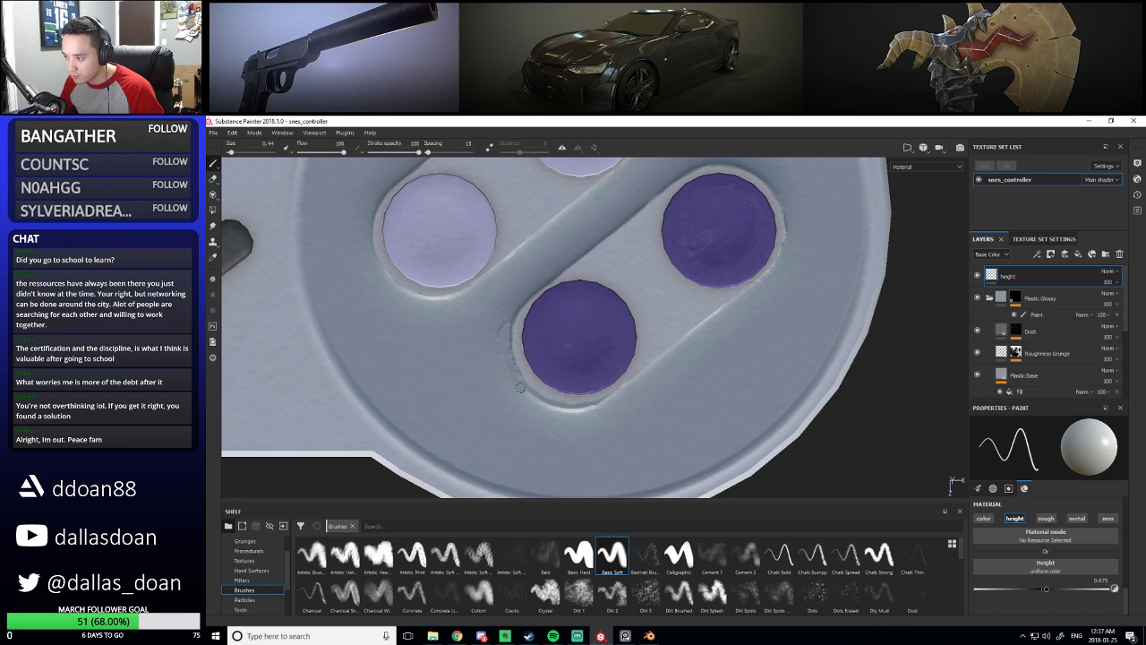
middle_drag(615, 460, 478, 320)
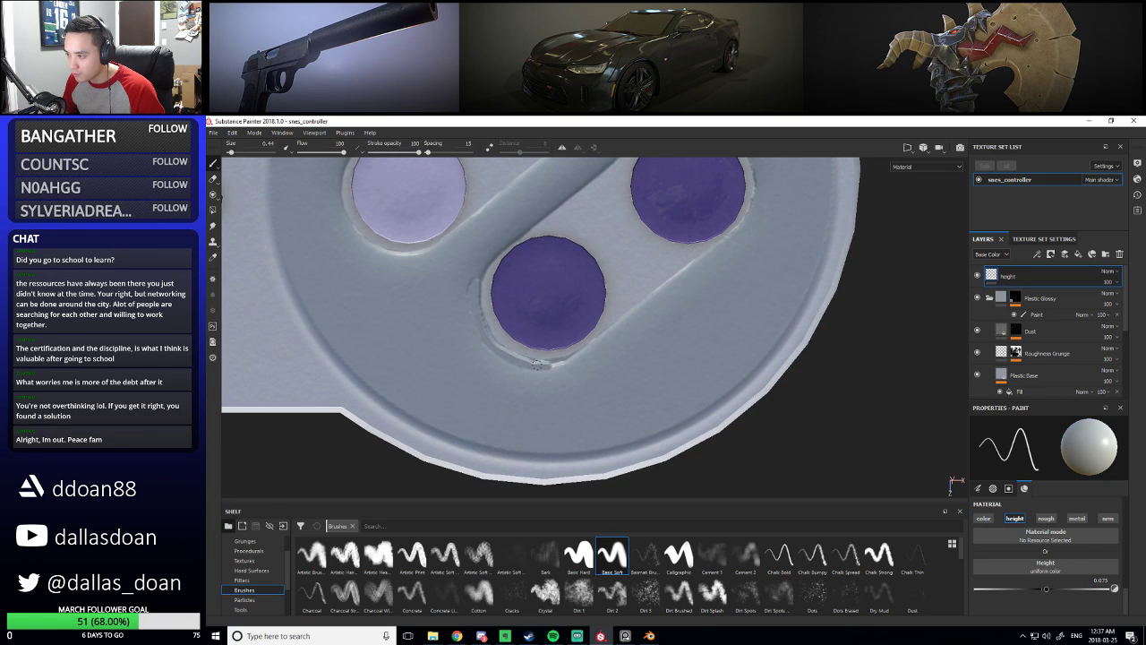
drag(538, 364, 559, 363)
mouse_move(591, 355)
middle_down()
mouse_move(578, 368)
mouse_move(593, 372)
middle_up()
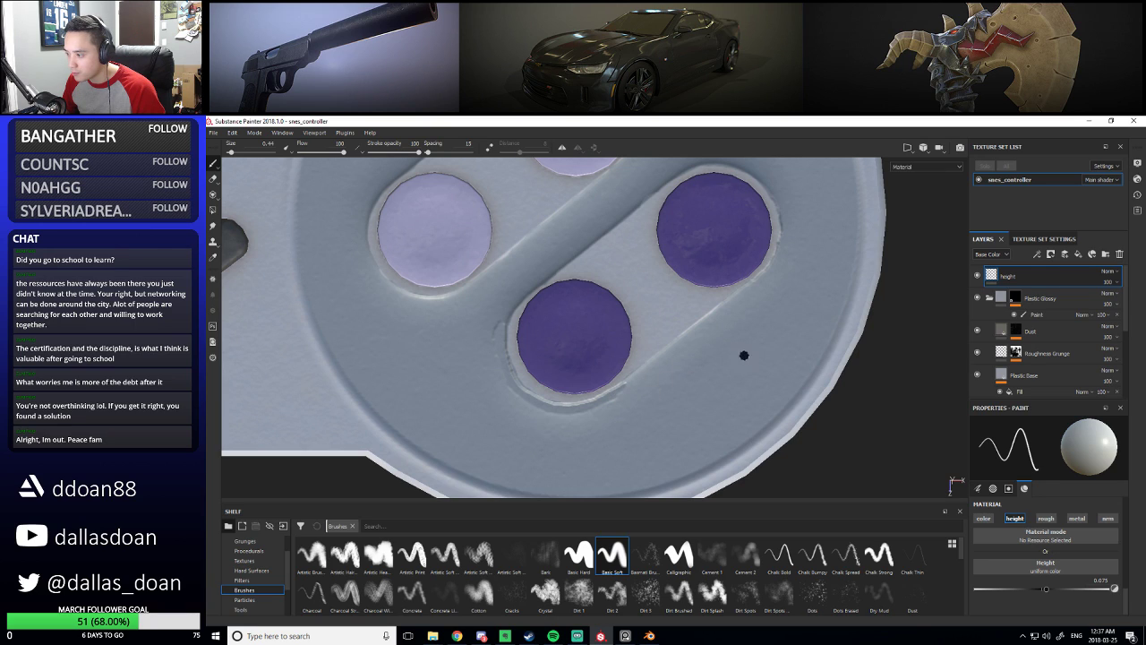
mouse_move(743, 358)
middle_down()
mouse_move(661, 379)
mouse_move(545, 231)
middle_up()
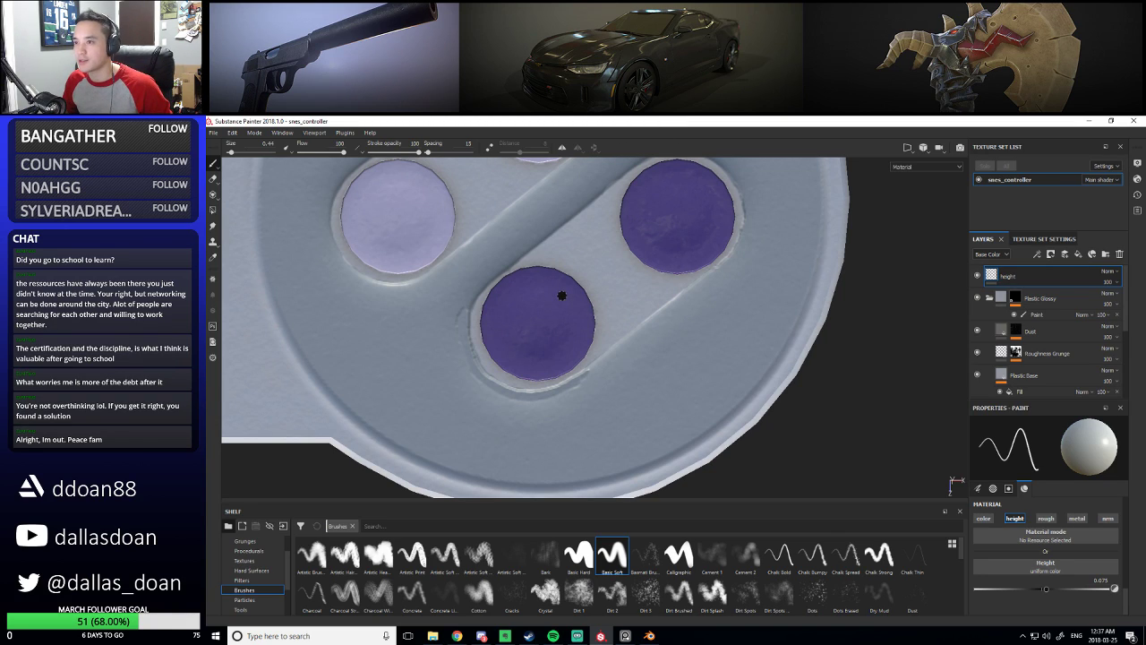
click(346, 133)
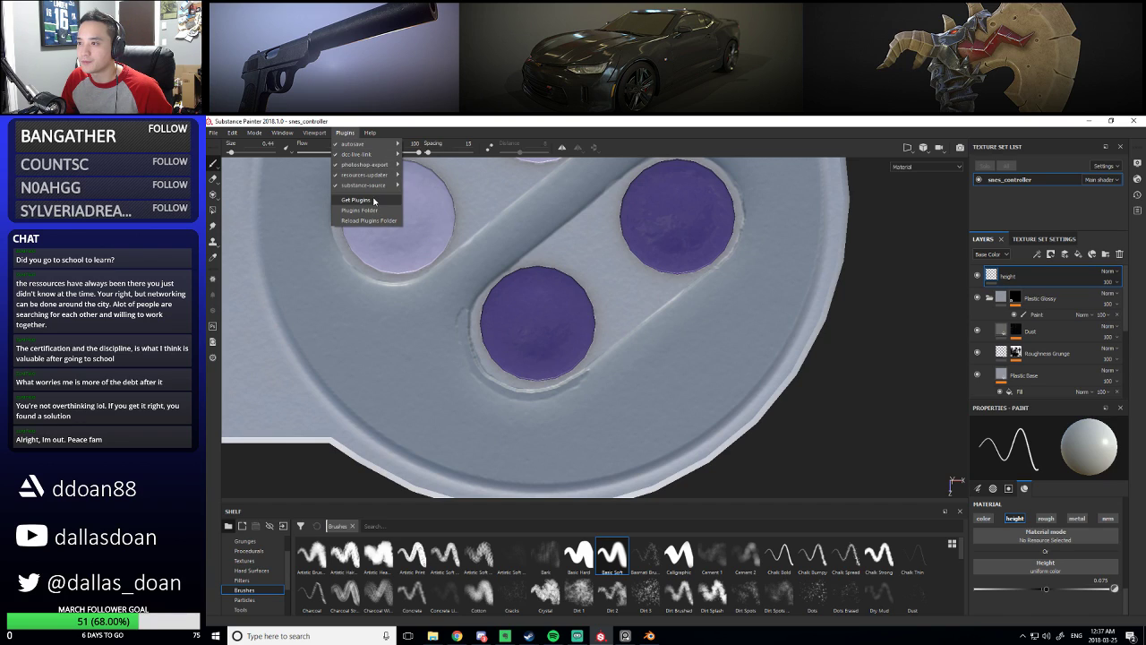
mouse_move(314, 135)
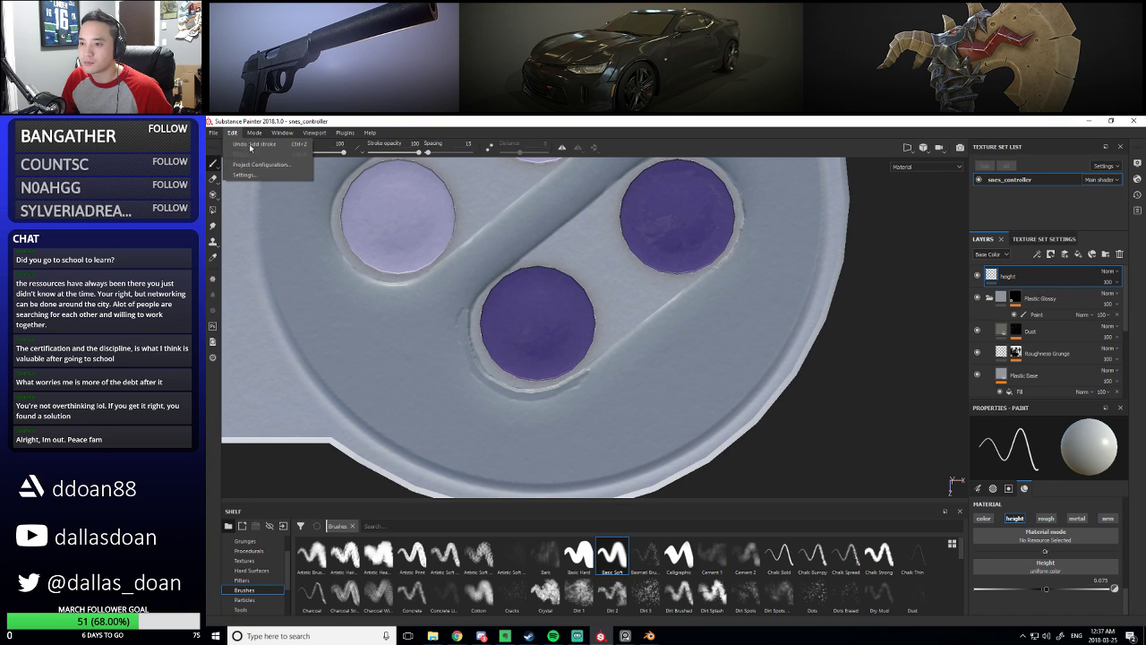
click(215, 133)
middle_drag(601, 289, 692, 296)
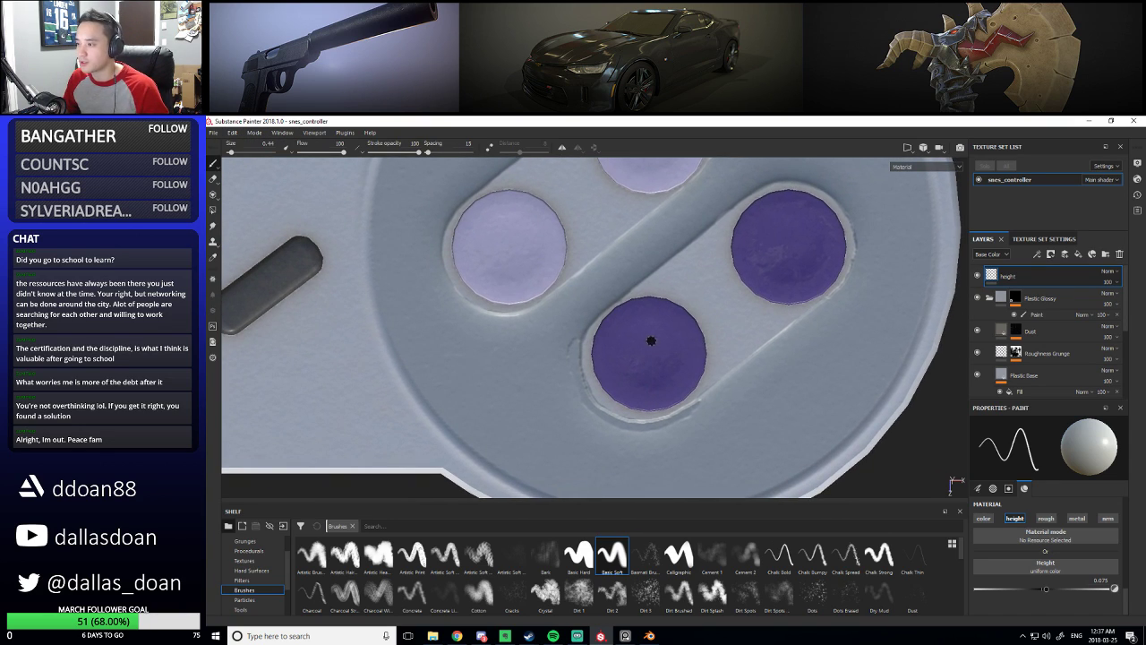
Try a stroke at height 0.05 on the grey ring near the lower dark purple button and undo it
middle_drag(673, 340, 679, 318)
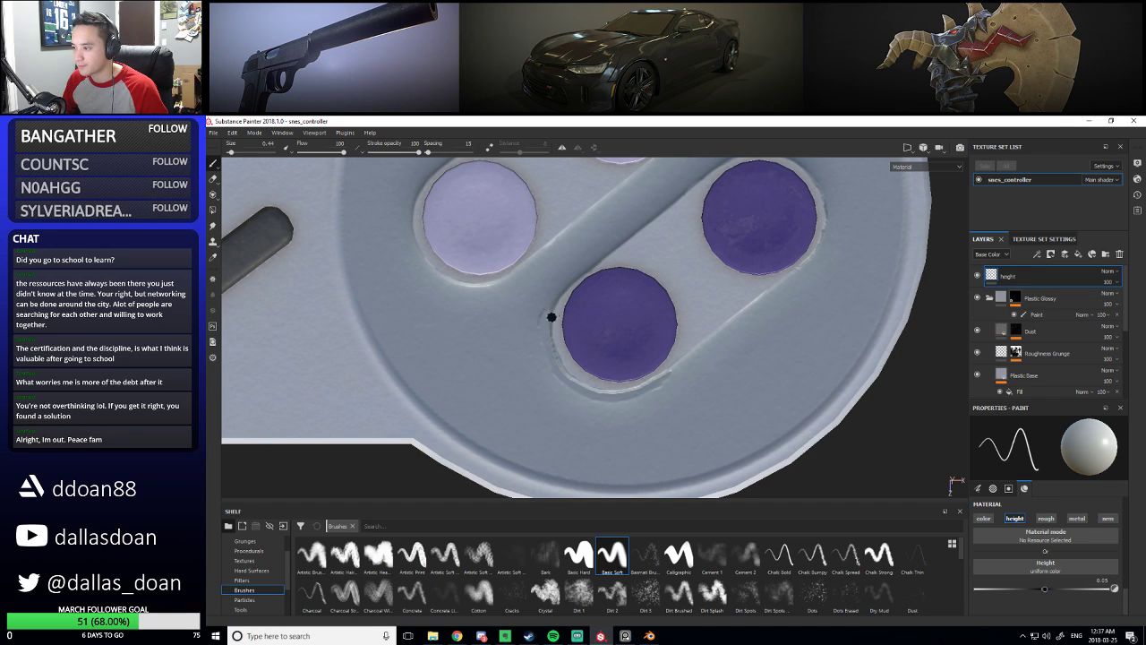
middle_drag(557, 397, 524, 399)
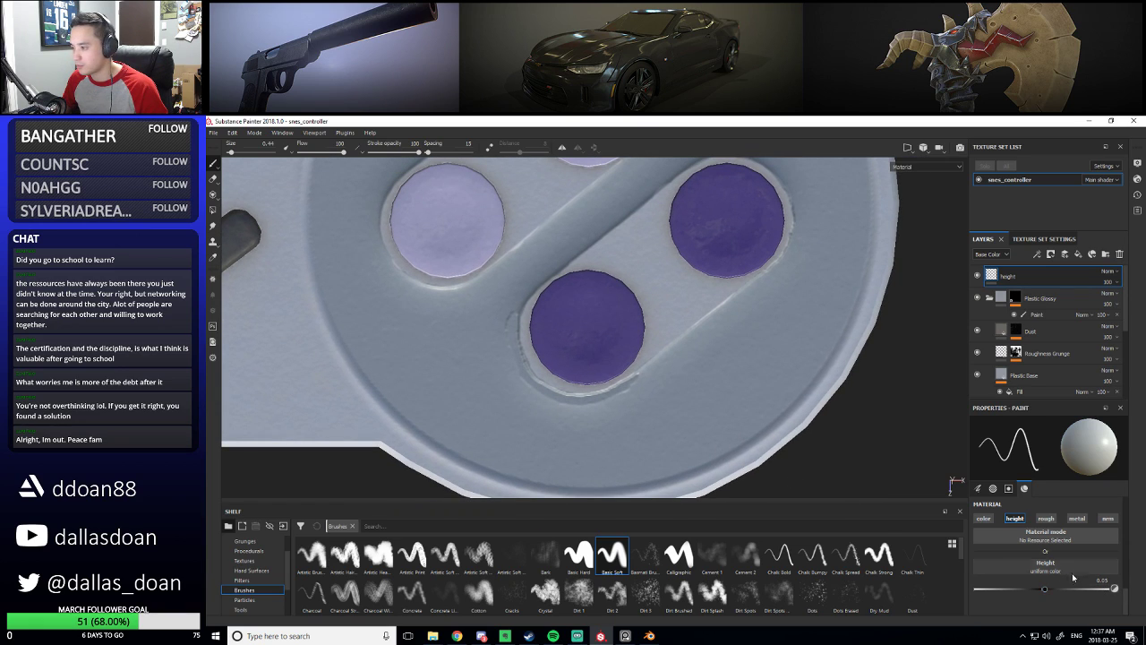
drag(462, 394, 482, 400)
key(ctrl+z)
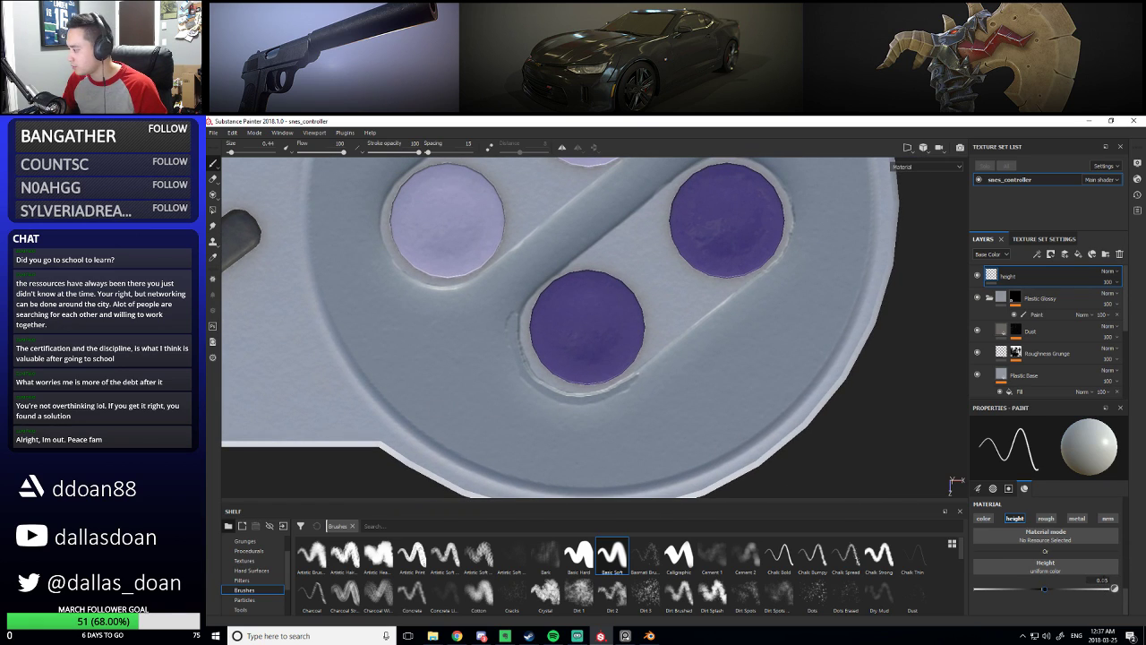
Set the paint brush's height to 0.005
text(.00)
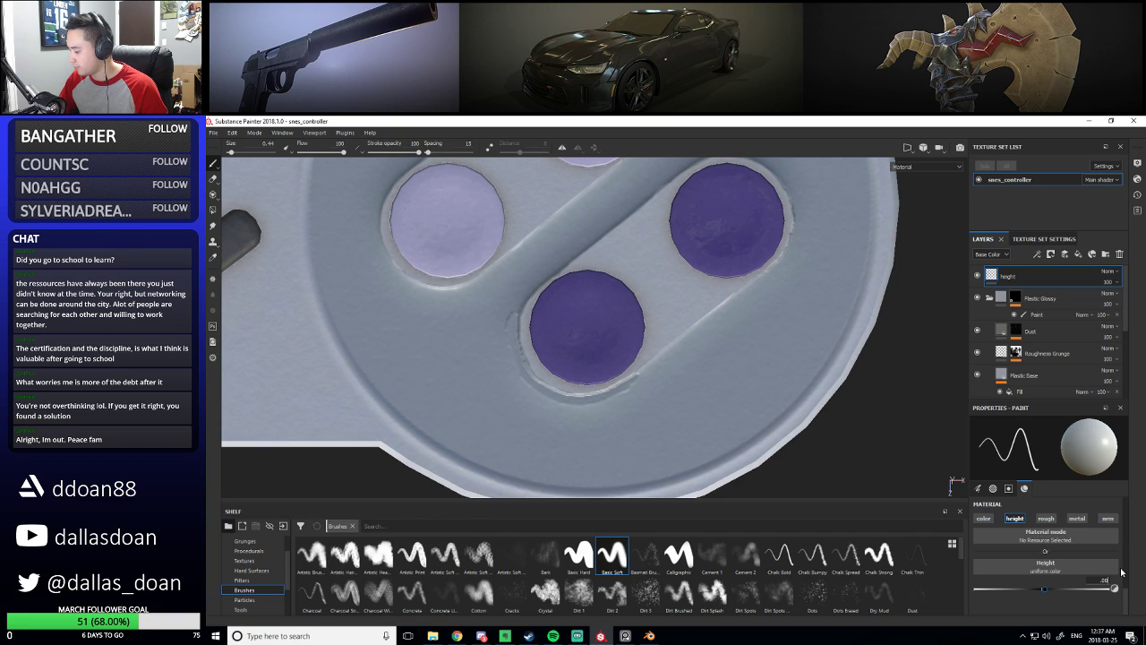
text(5)
key(Return)
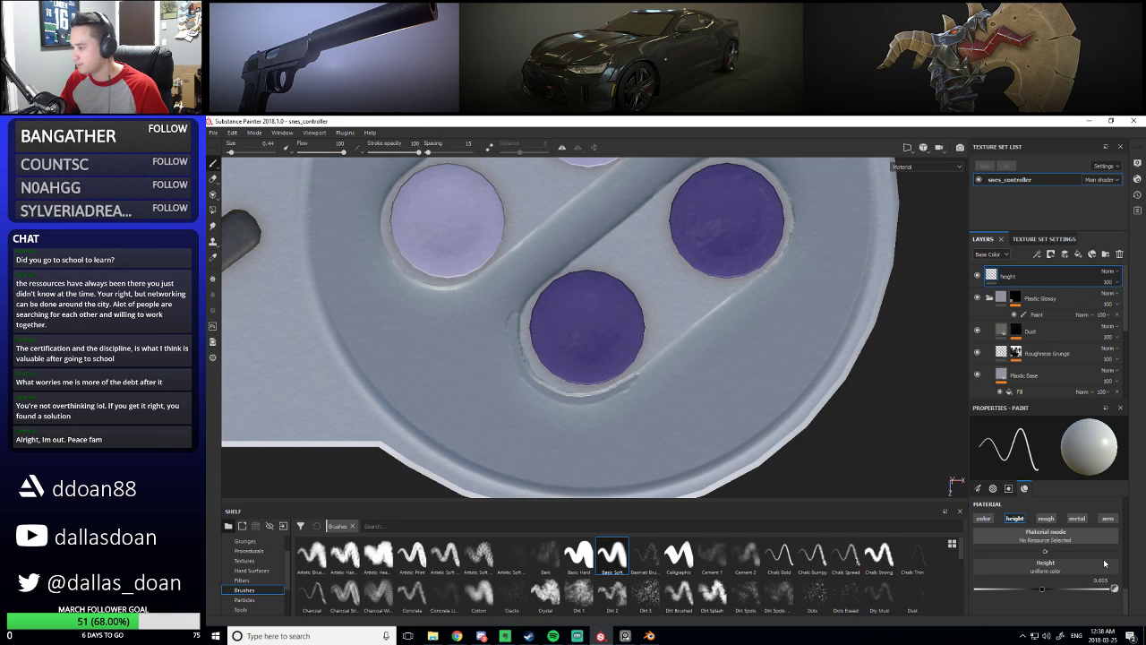
Soften the painted height edge around the lower dark purple button with the eraser at size 0.59 and stroke opacity 34
key(e)
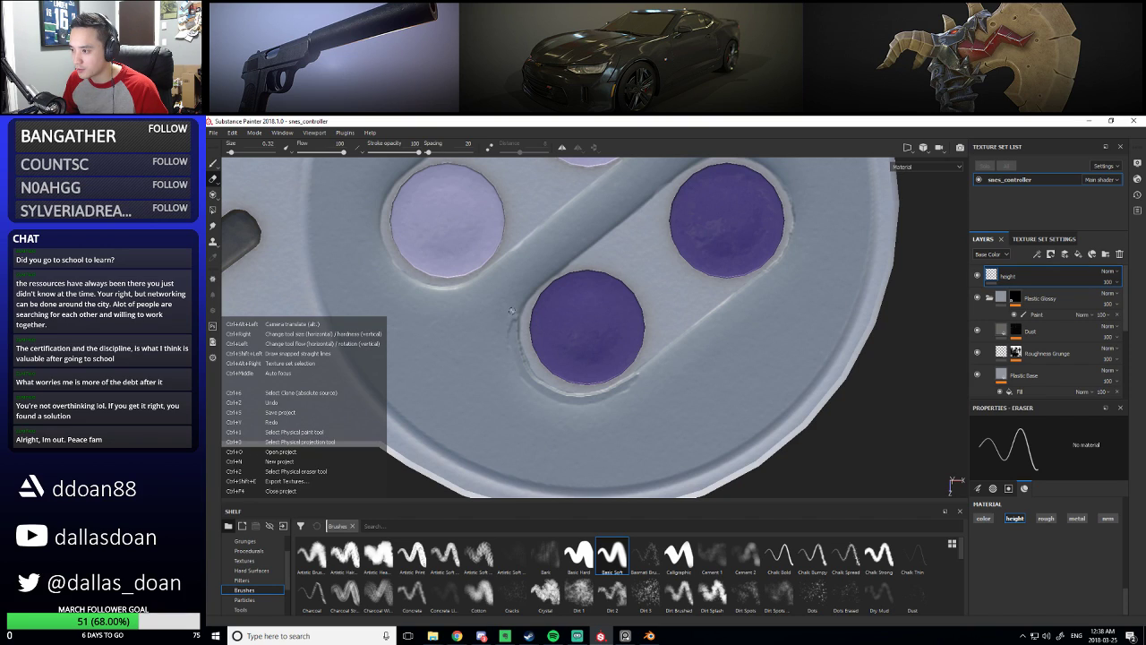
ctrl+right_drag(514, 324, 498, 309)
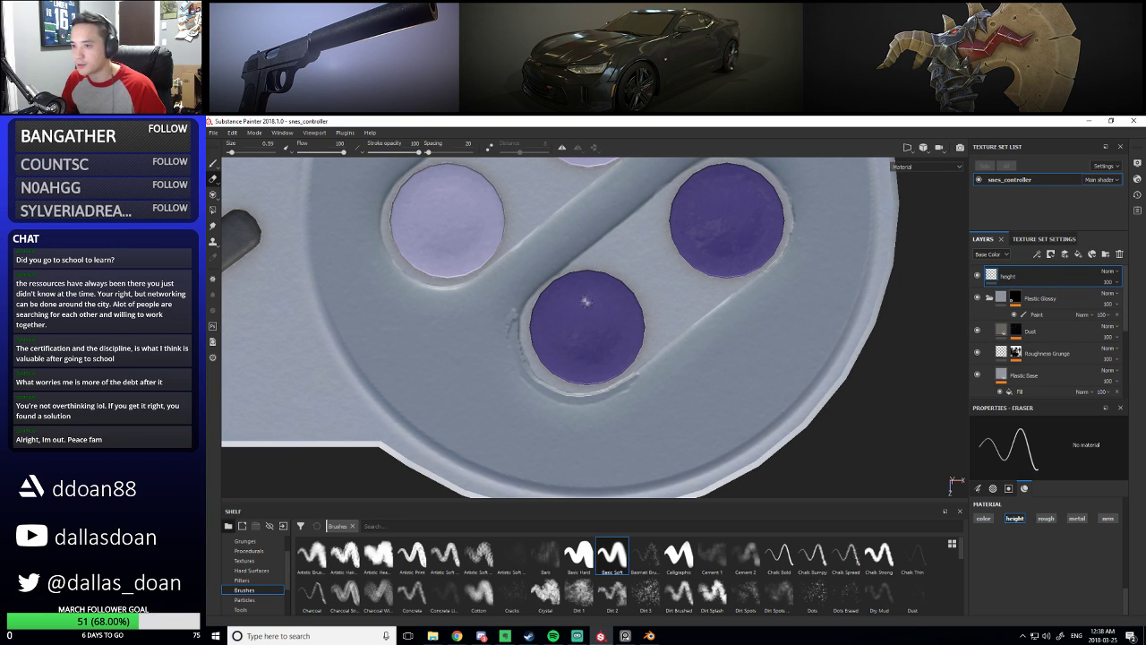
drag(389, 154, 393, 154)
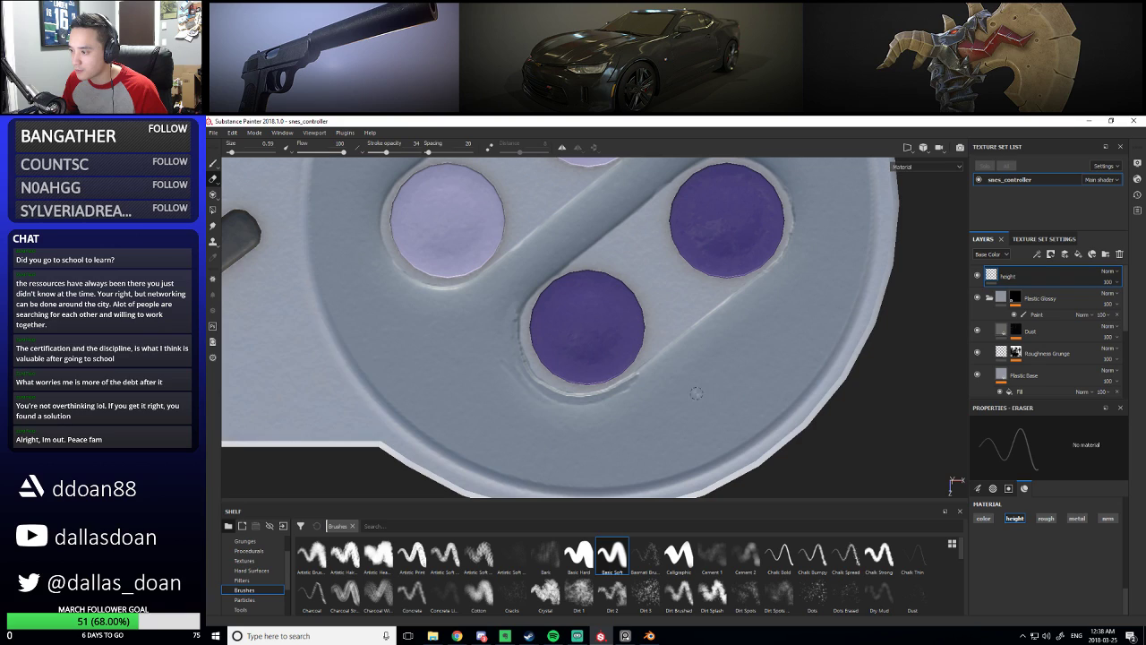
key(ctrl)
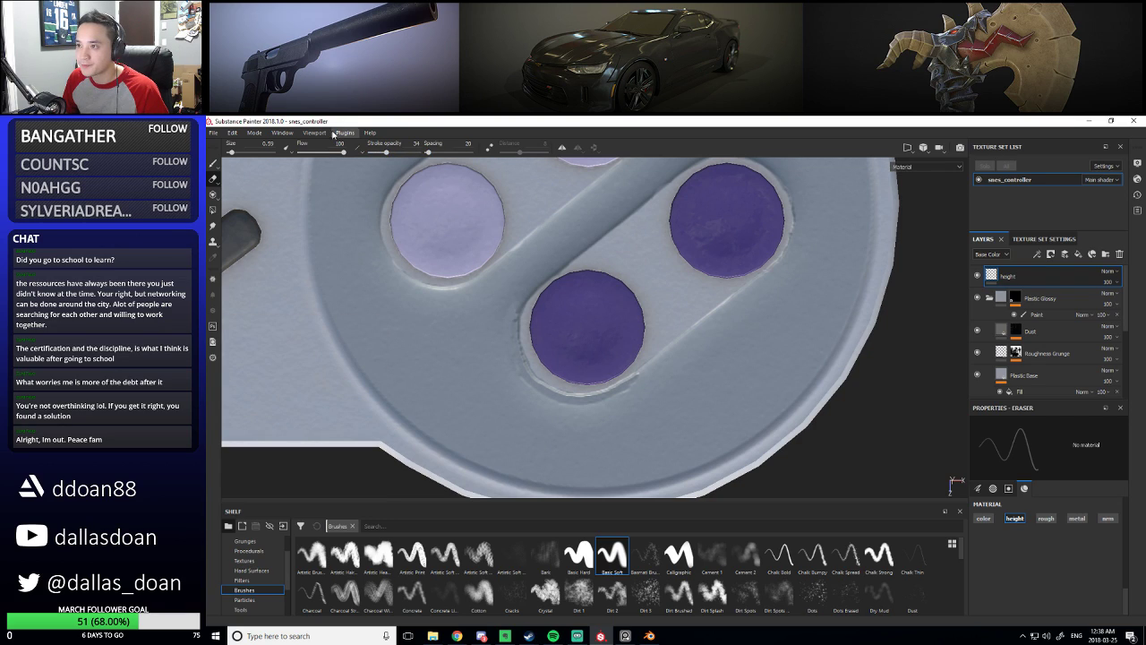
Try erasing the painted height edge around the lower dark purple button at stroke opacity 10 and undo it
click(357, 151)
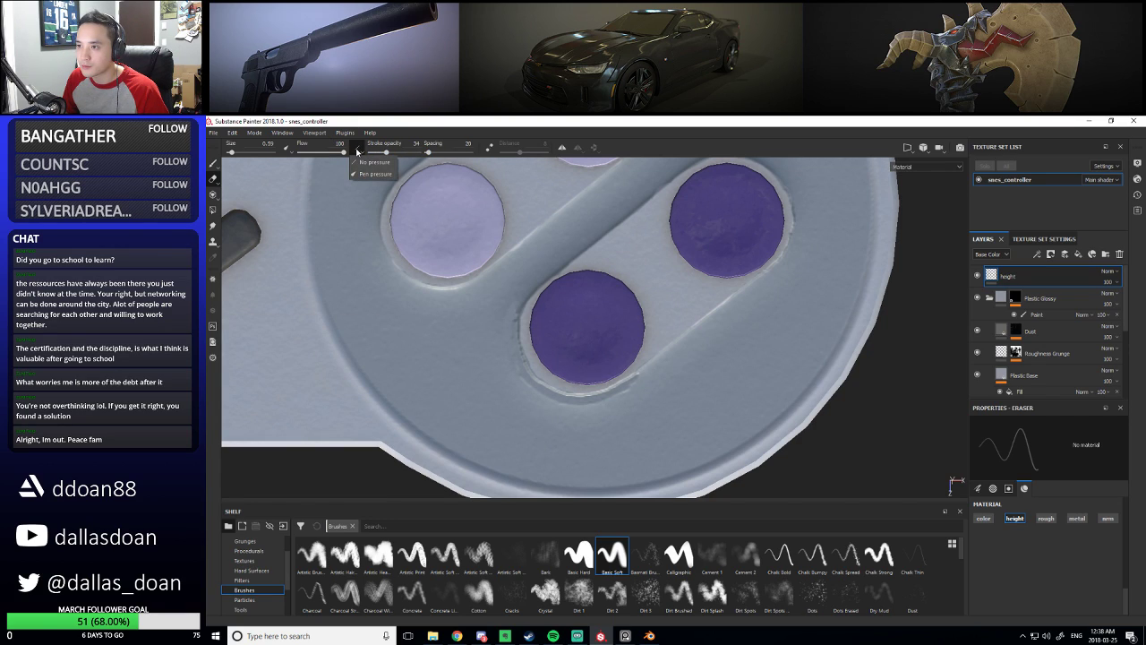
click(364, 153)
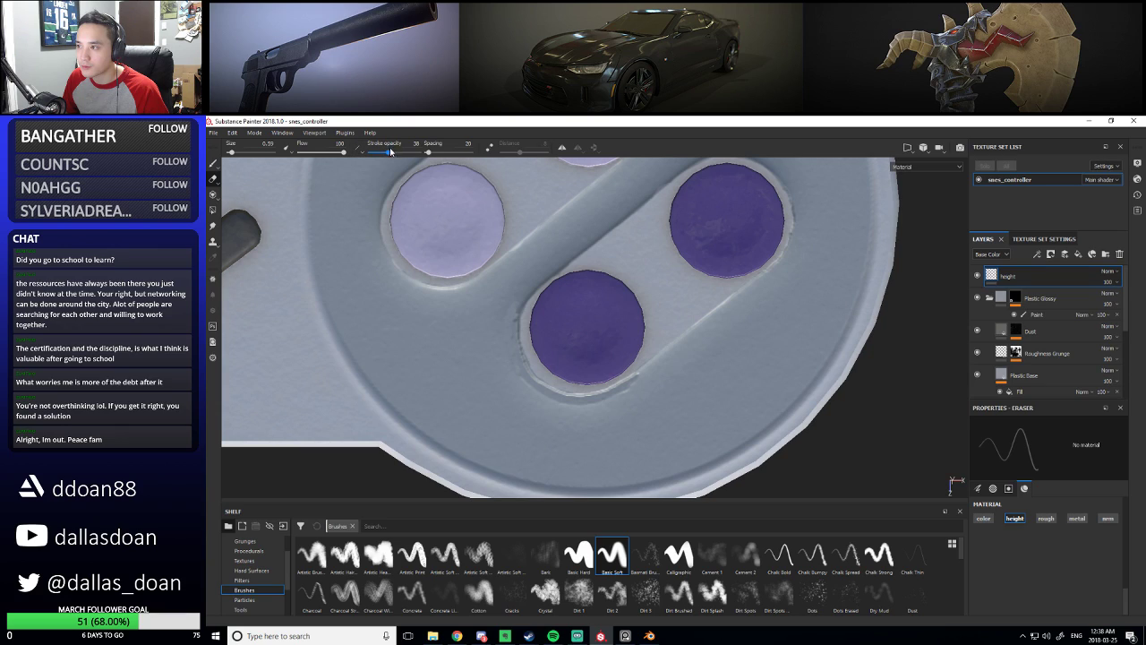
drag(387, 152, 375, 154)
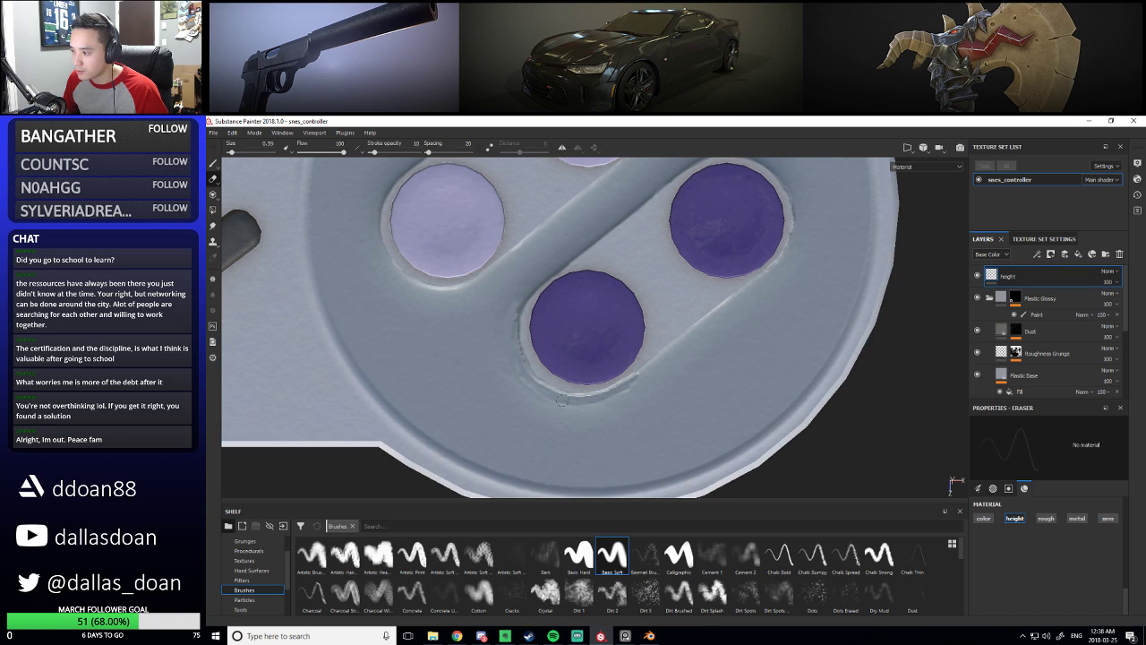
key(ctrl)
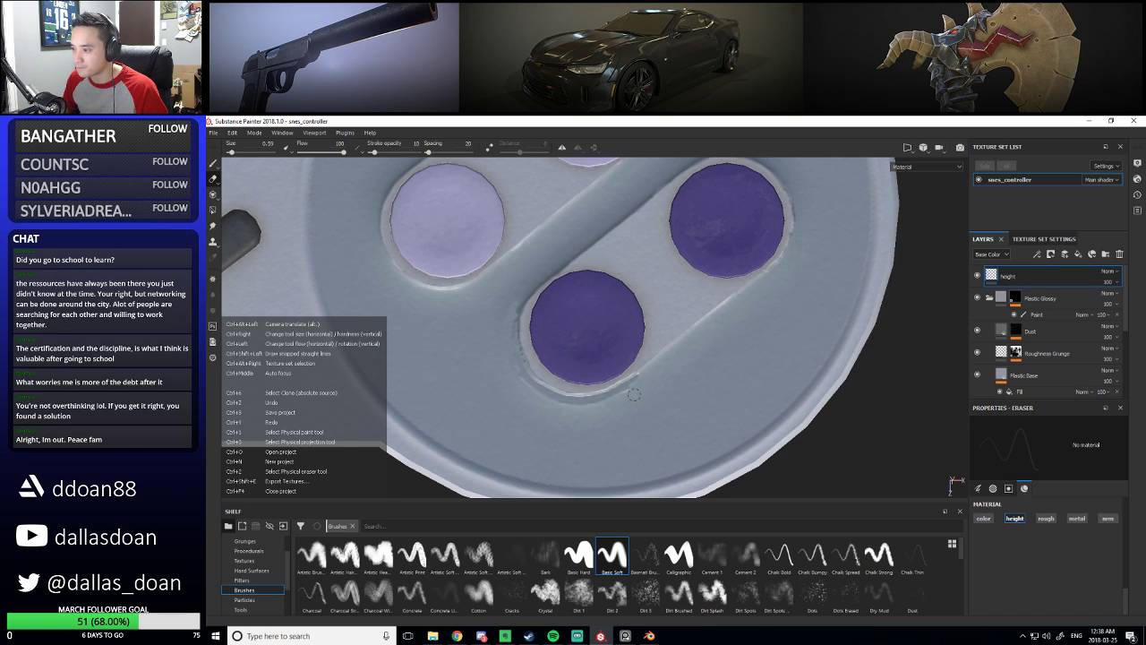
Try erasing the height edge around the lower dark purple button at stroke opacity 100 and undo the strokes
drag(377, 152, 429, 152)
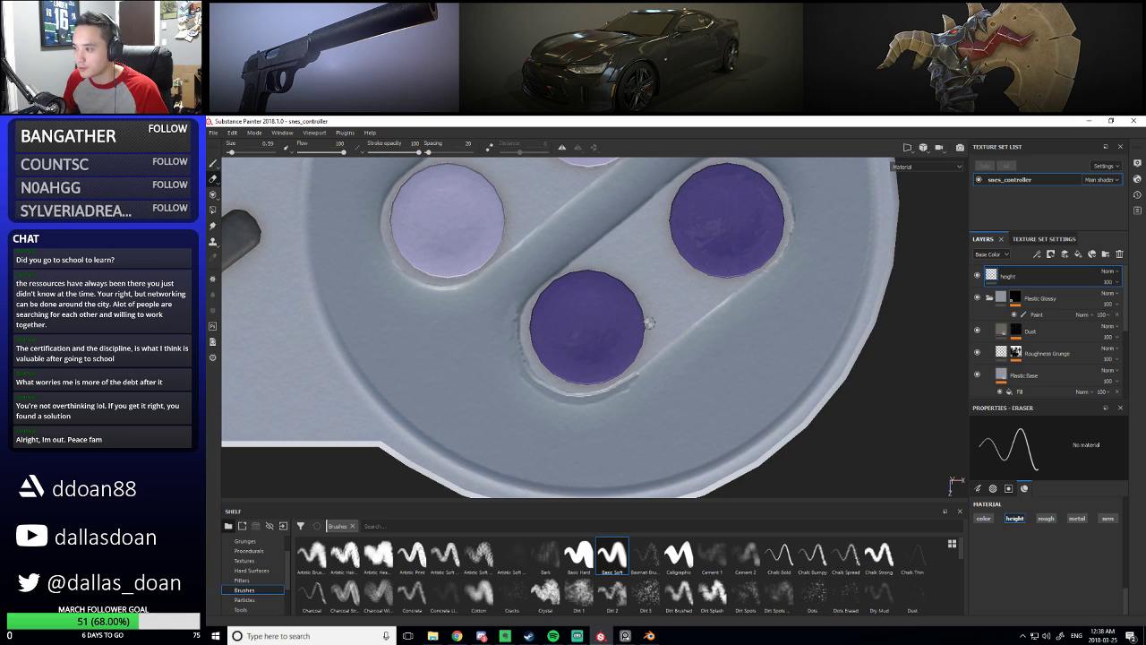
key(ctrl)
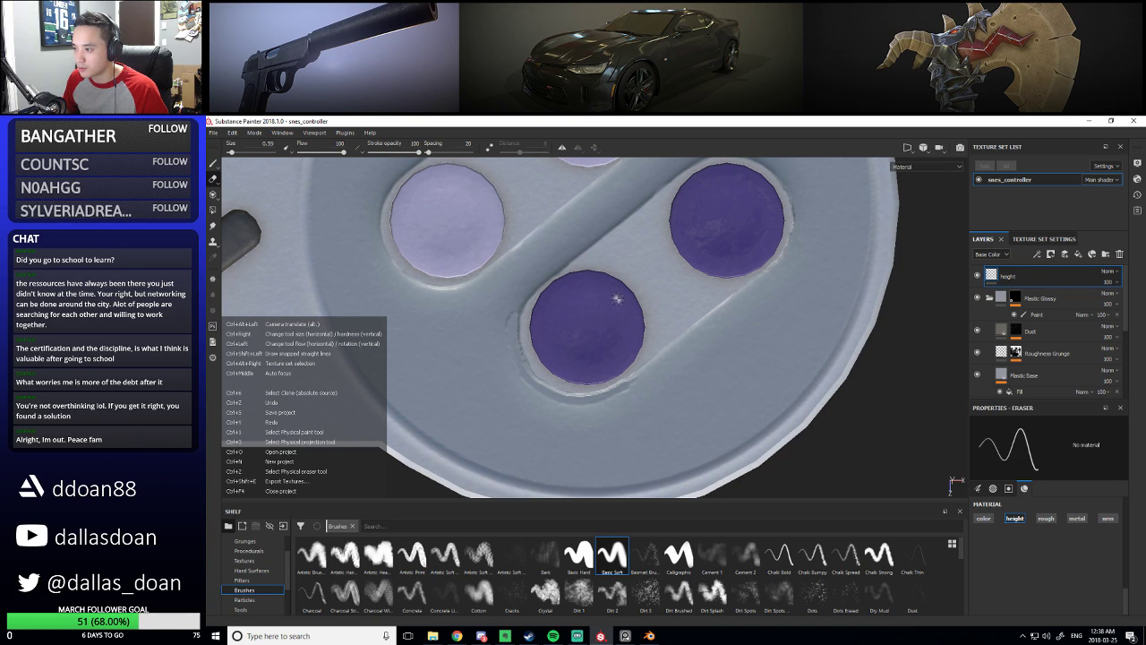
key(ctrl)
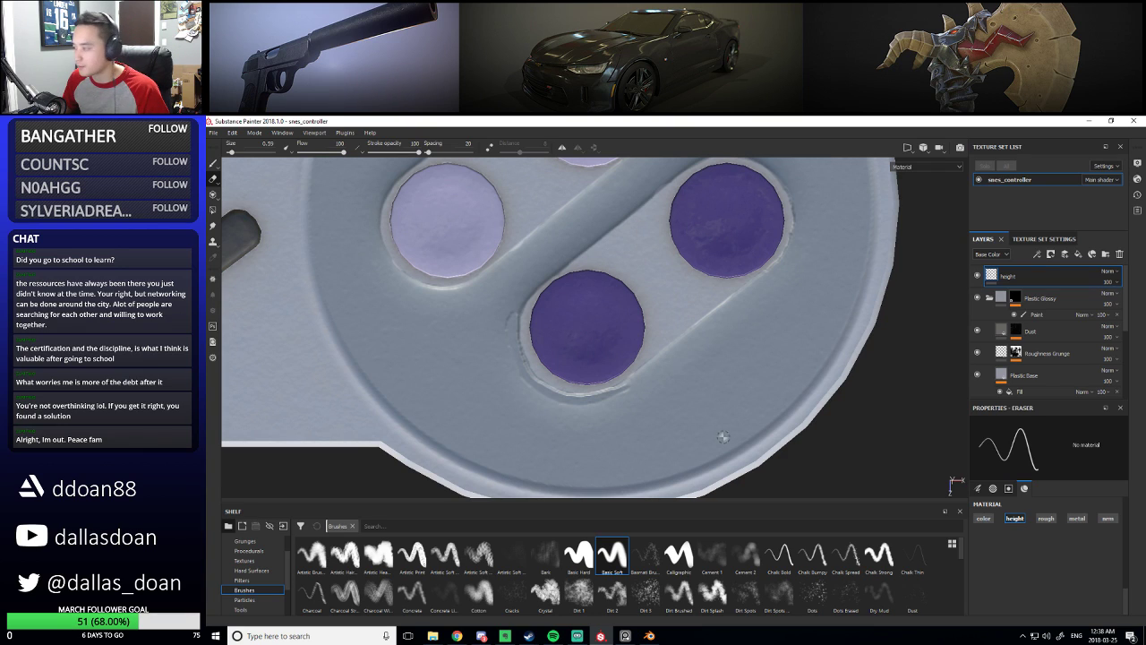
Try a paint stroke at height 0.1 on the grey ring beside the lower dark purple button and undo it
alt+middle_drag(899, 403, 881, 367)
key(1)
alt+middle_drag(568, 353, 554, 361)
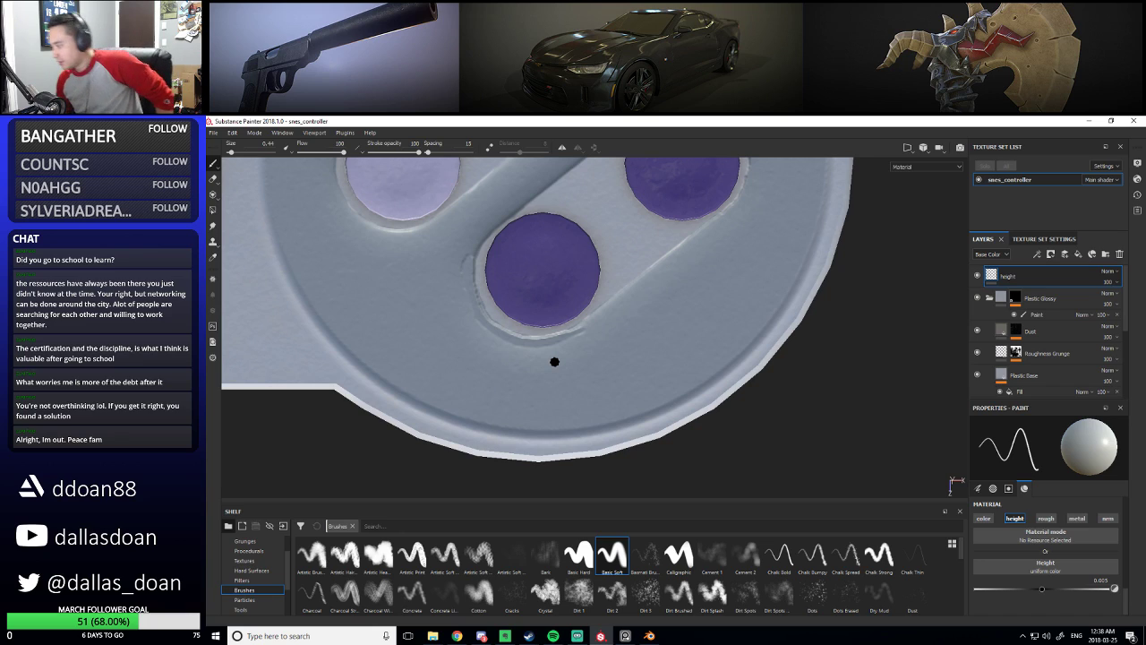
click(1114, 589)
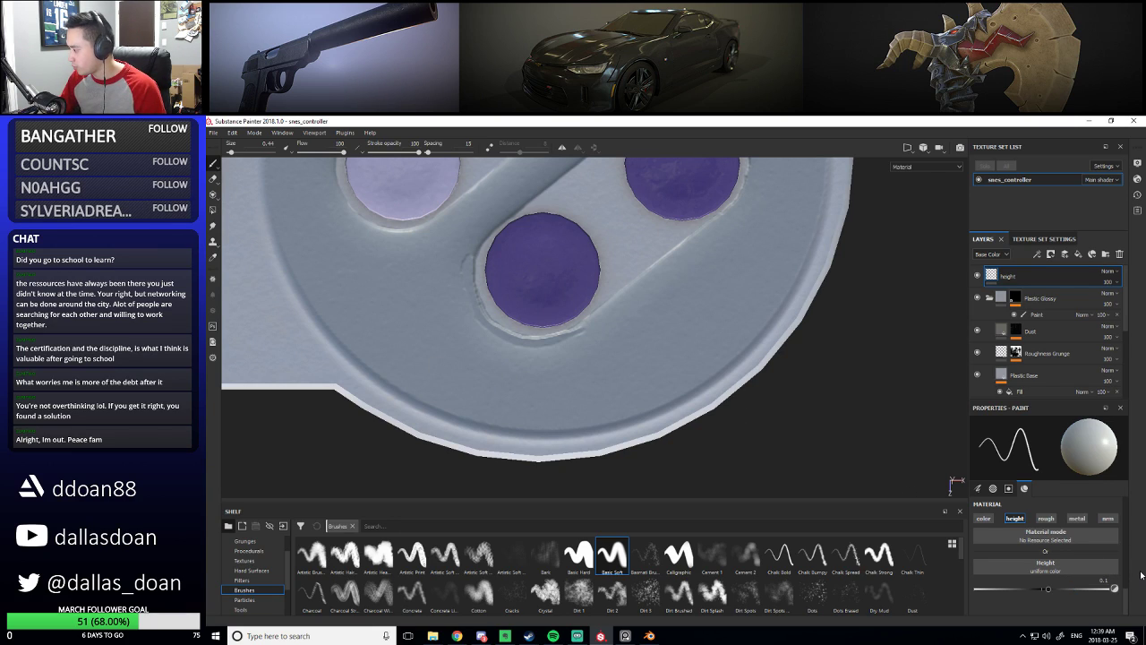
drag(396, 324, 437, 361)
key(ctrl+z)
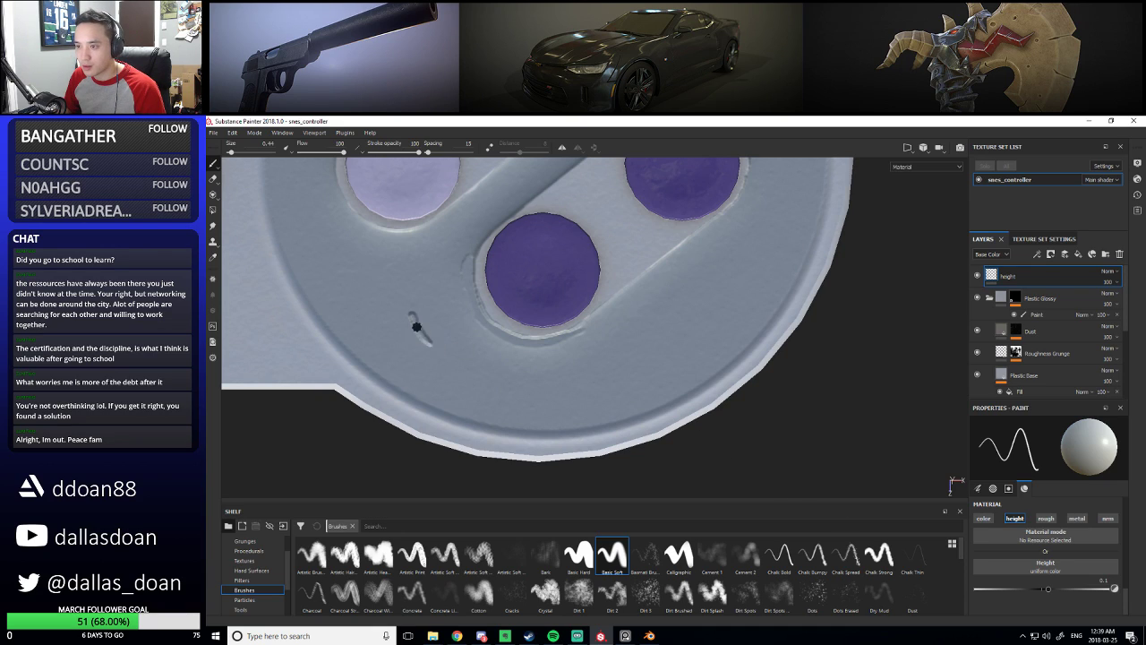
alt+middle_drag(463, 328, 494, 355)
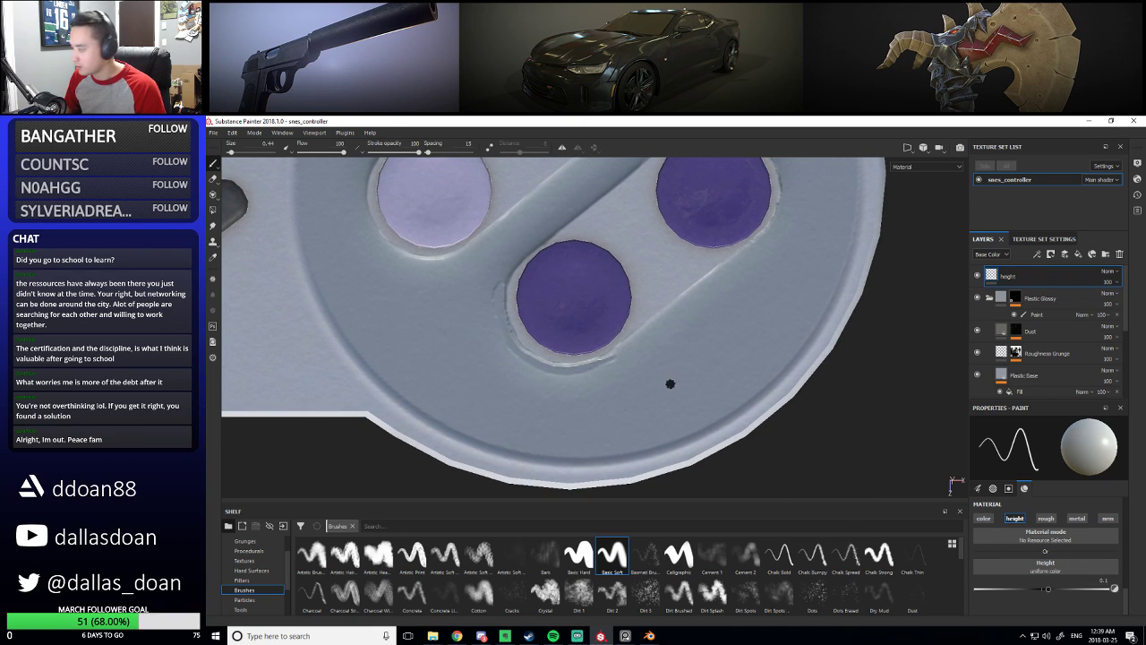
Set the paint brush's height to -0.075
double_click(1103, 581)
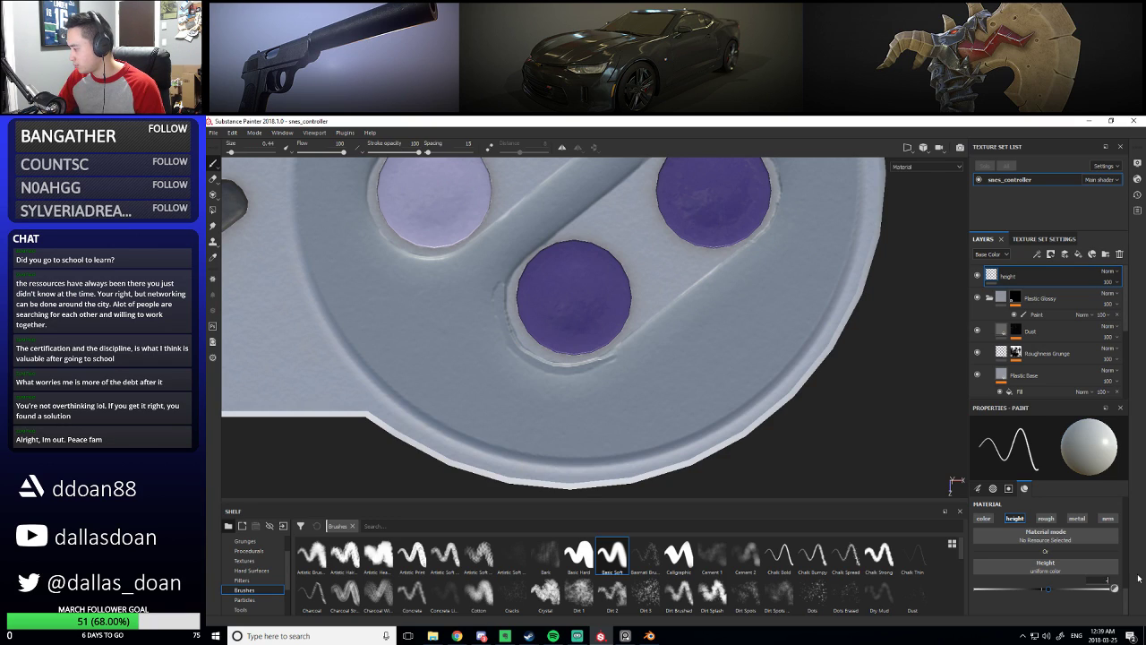
text(-0.1)
key(Return)
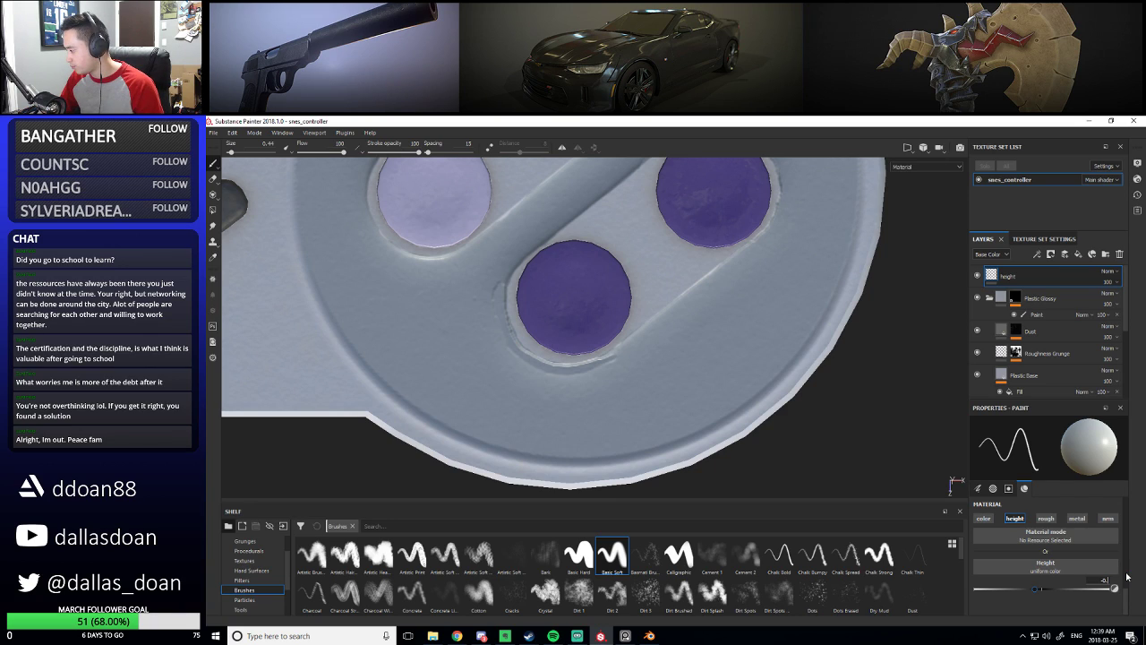
text(5)
key(Return)
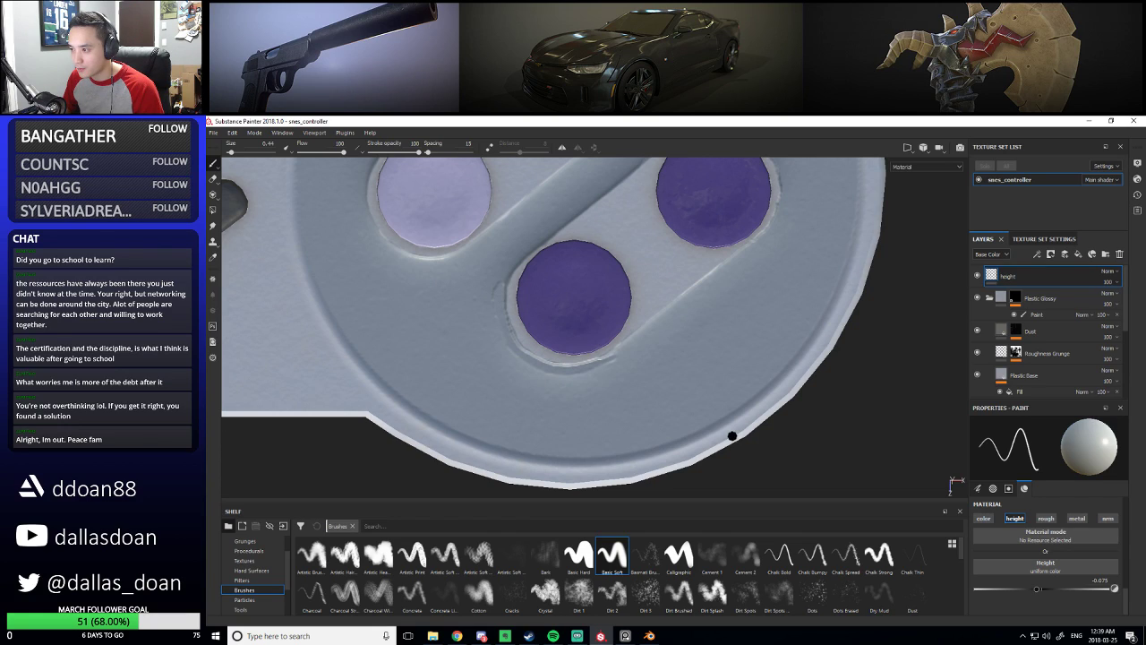
Try strokes at height -0.05 on the raised edge beside the lower dark purple button and undo them
click(1101, 579)
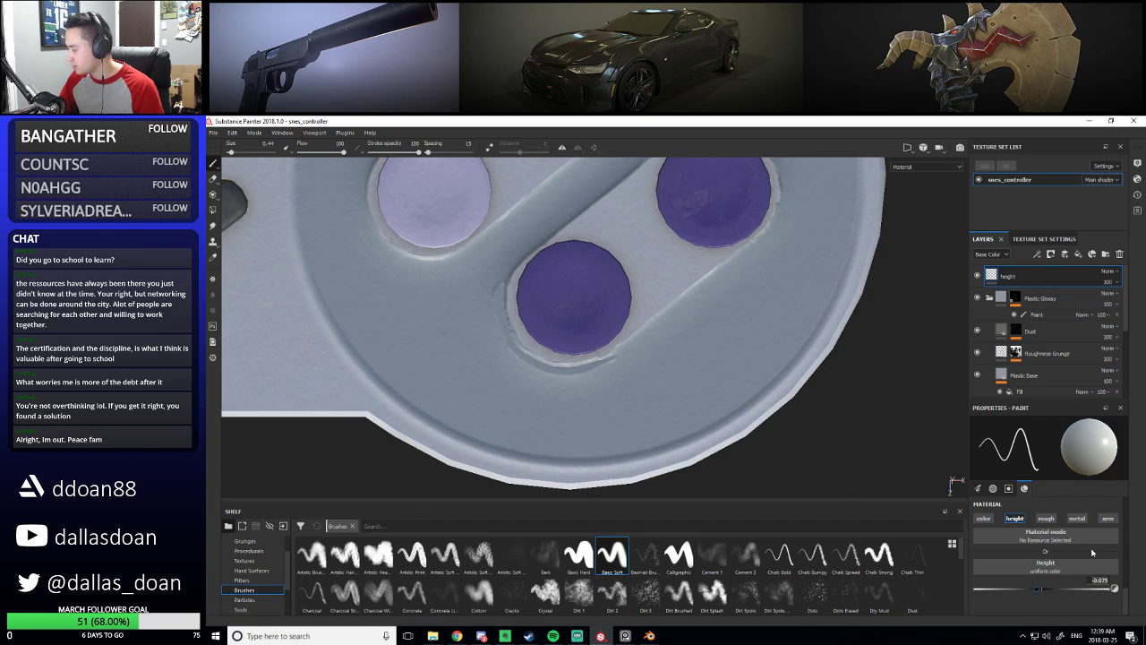
text(-0.0)
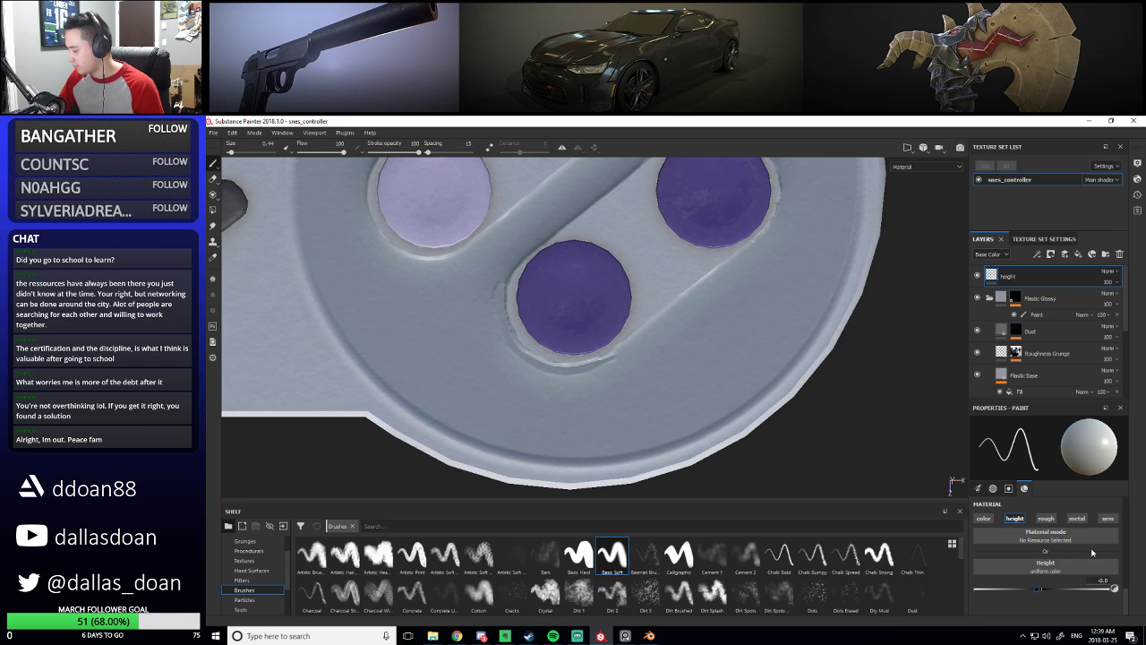
text(5)
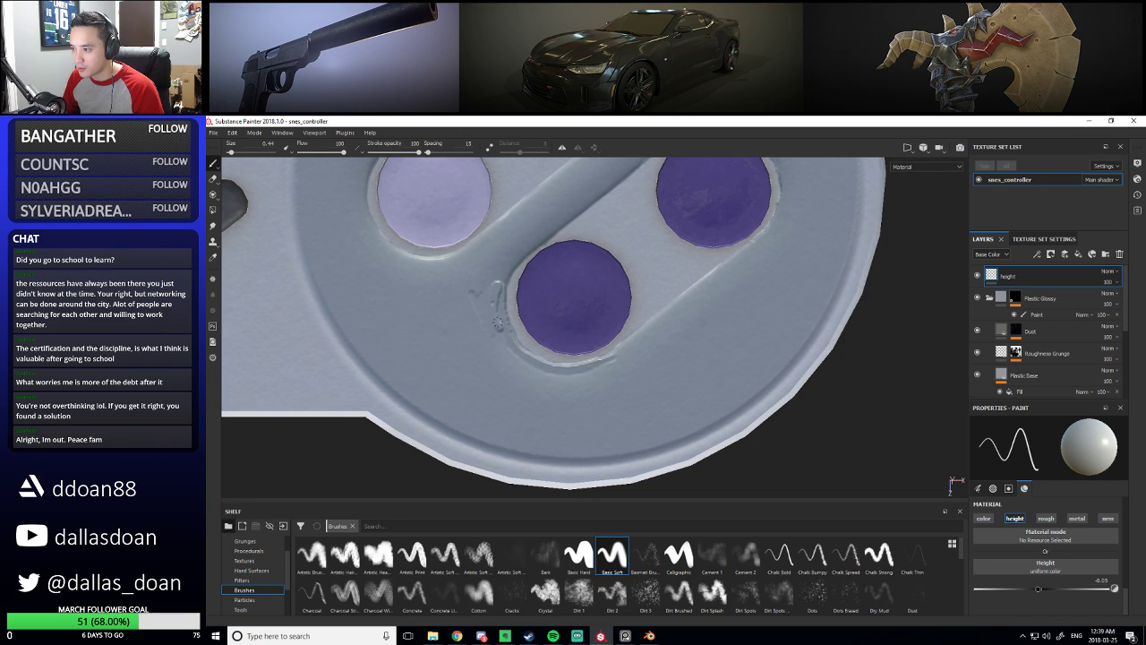
key(ctrl)
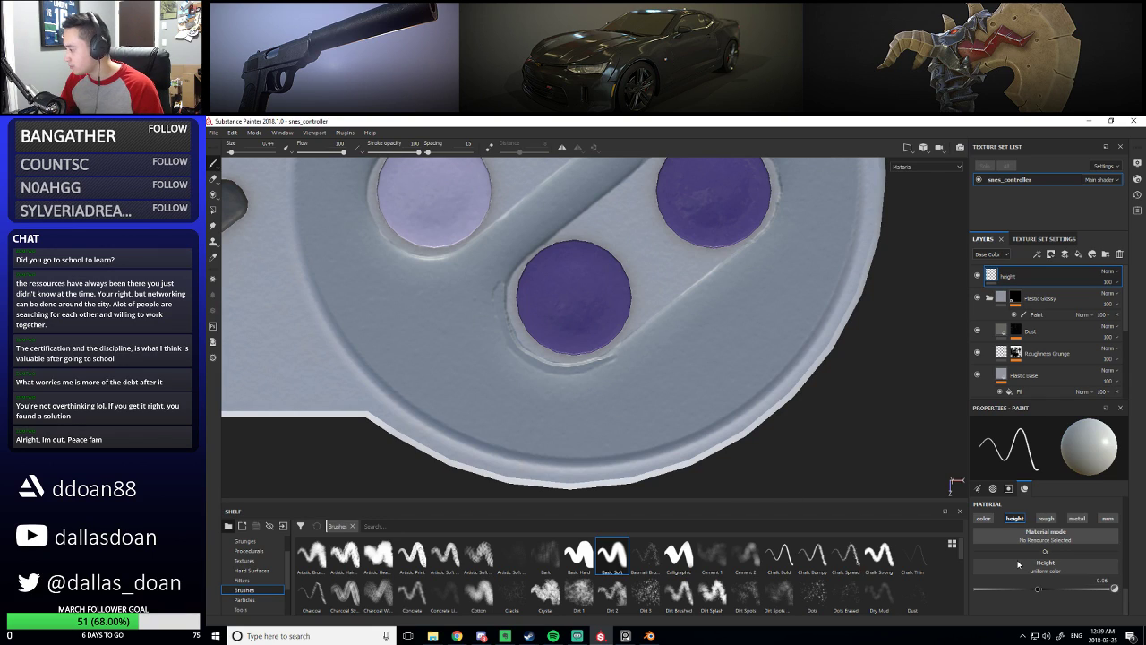
Set the paint brush's height to -0.04
click(1102, 579)
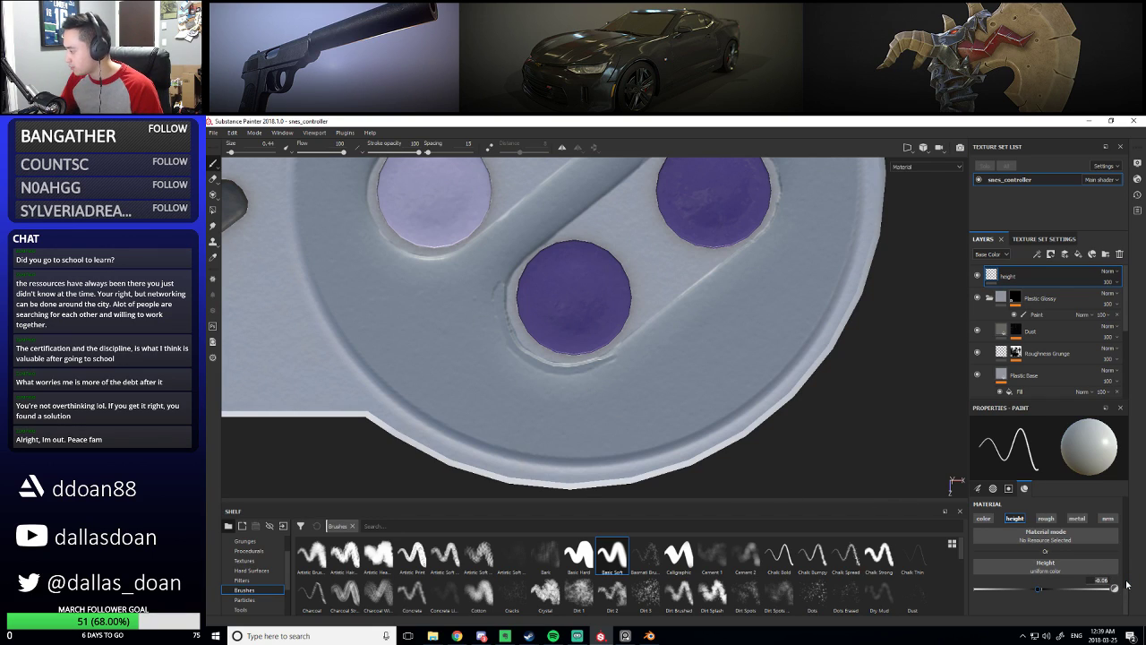
key(Right)
key(Return)
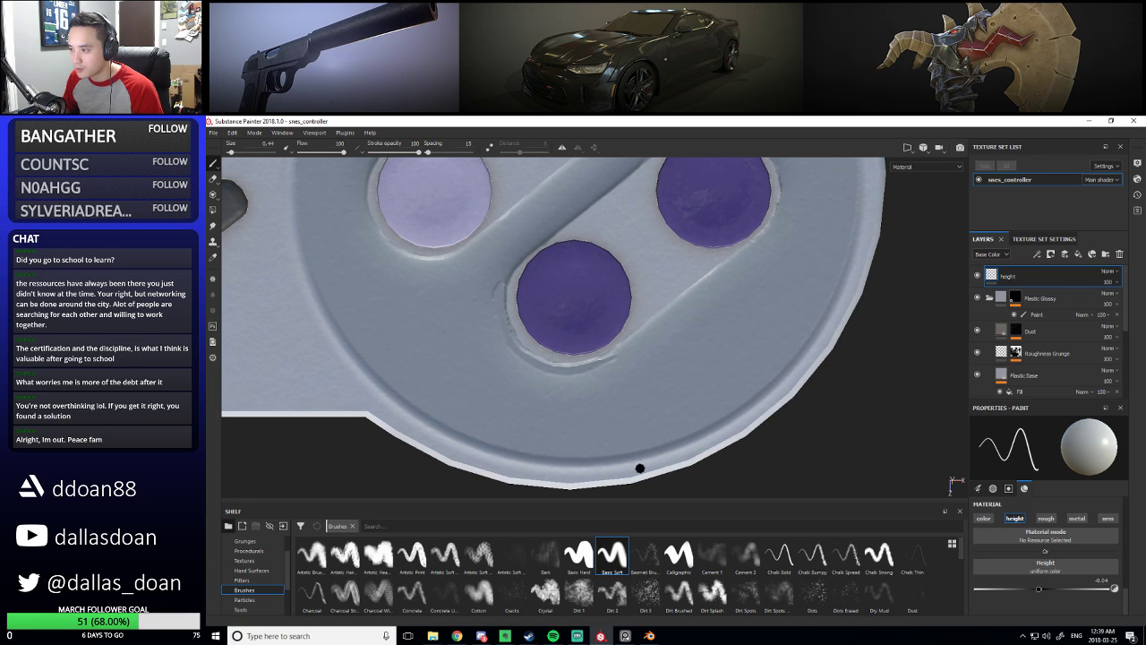
Try a stroke at height -0.08 over the raised edge of the lower dark purple button and undo it
scroll(704, 365, down, 2)
scroll(460, 417, down, 3)
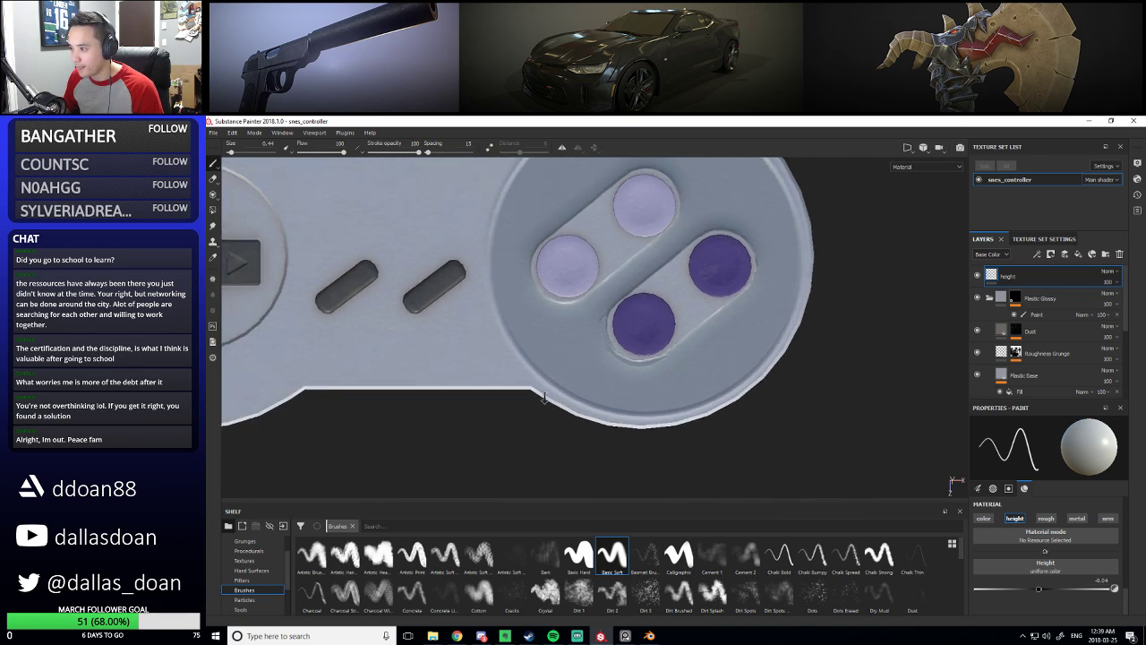
scroll(713, 426, up, 4)
scroll(713, 426, up, 1)
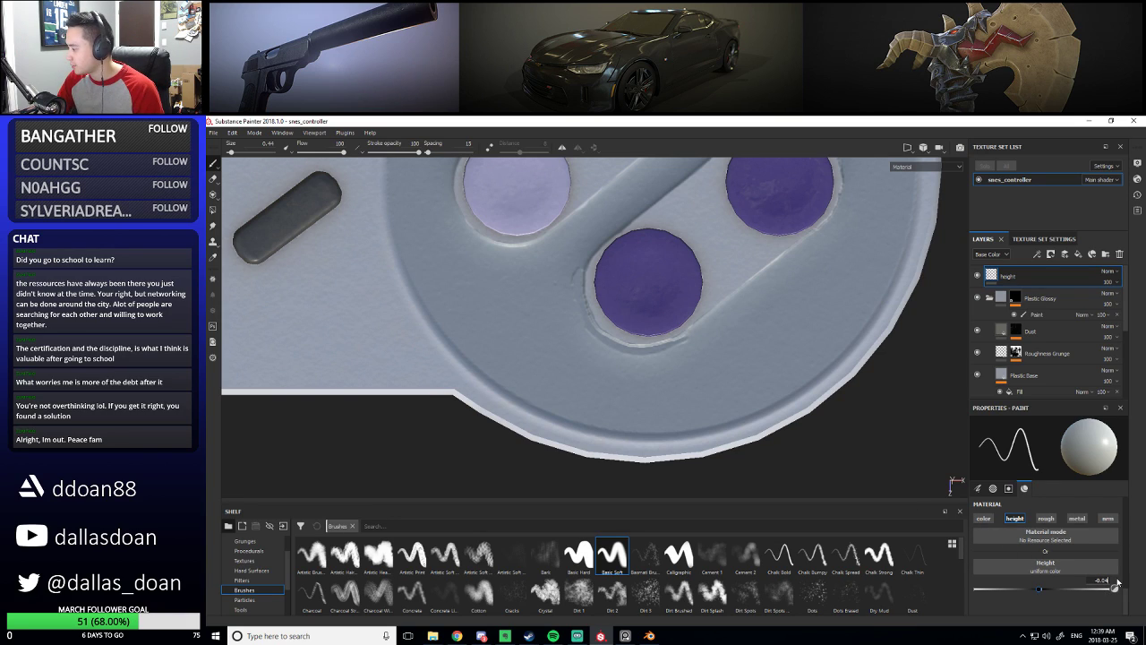
drag(1118, 582, 1117, 583)
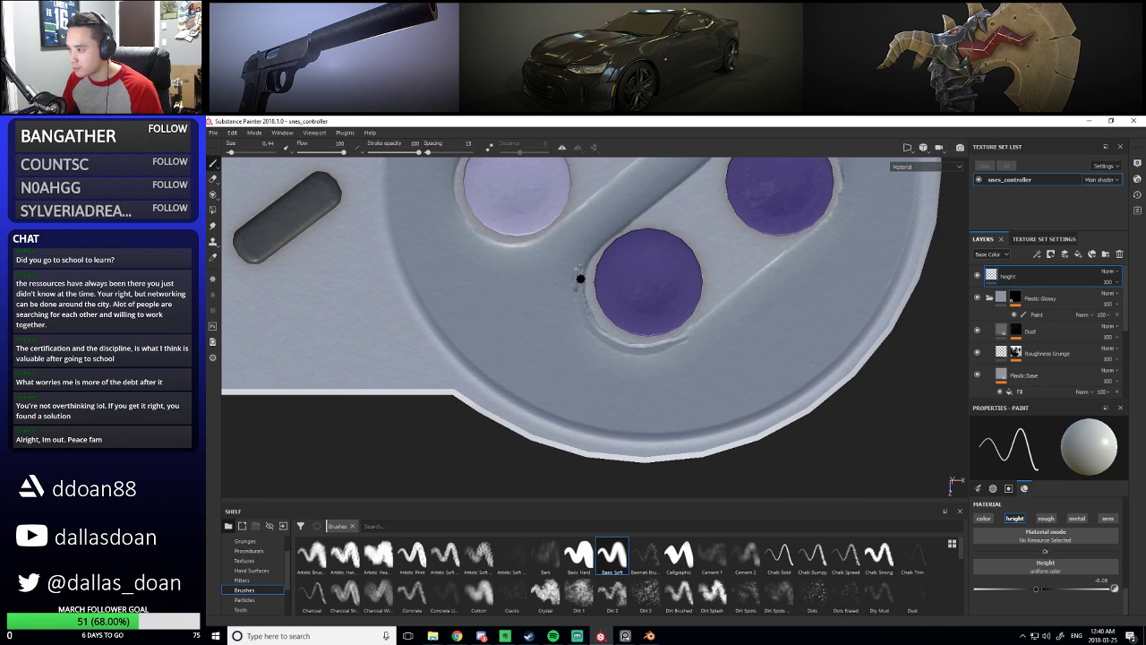
key(ctrl)
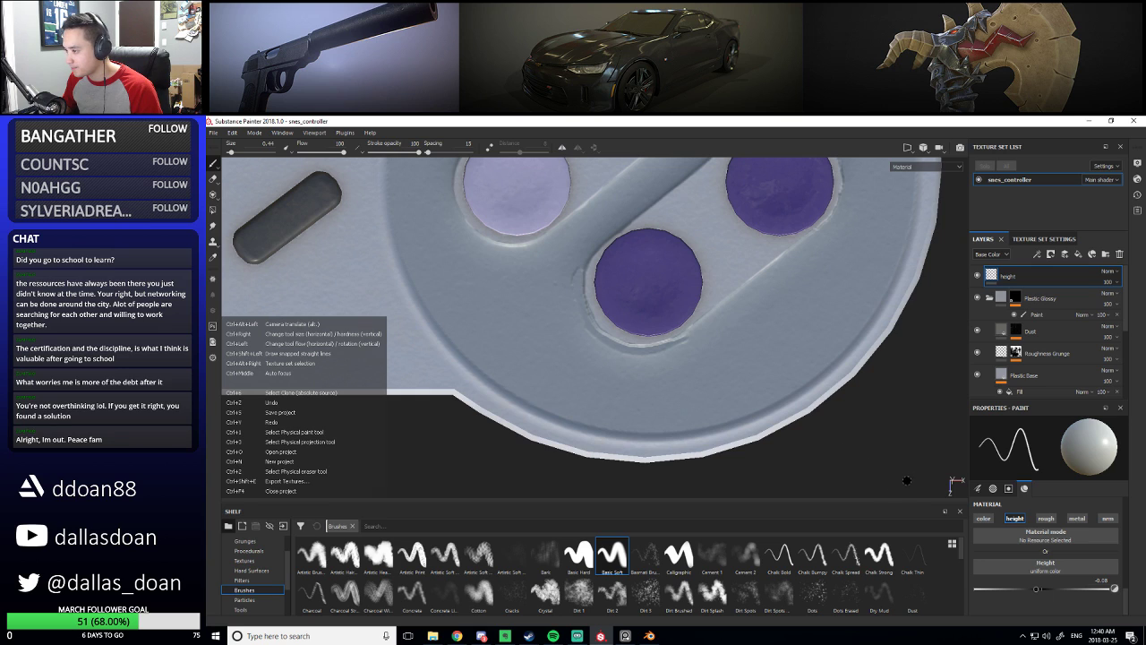
Examine the face-button recess edges from a full view of the controller and from close up
alt+right_drag(426, 372, 431, 466)
alt+middle_drag(711, 355, 621, 385)
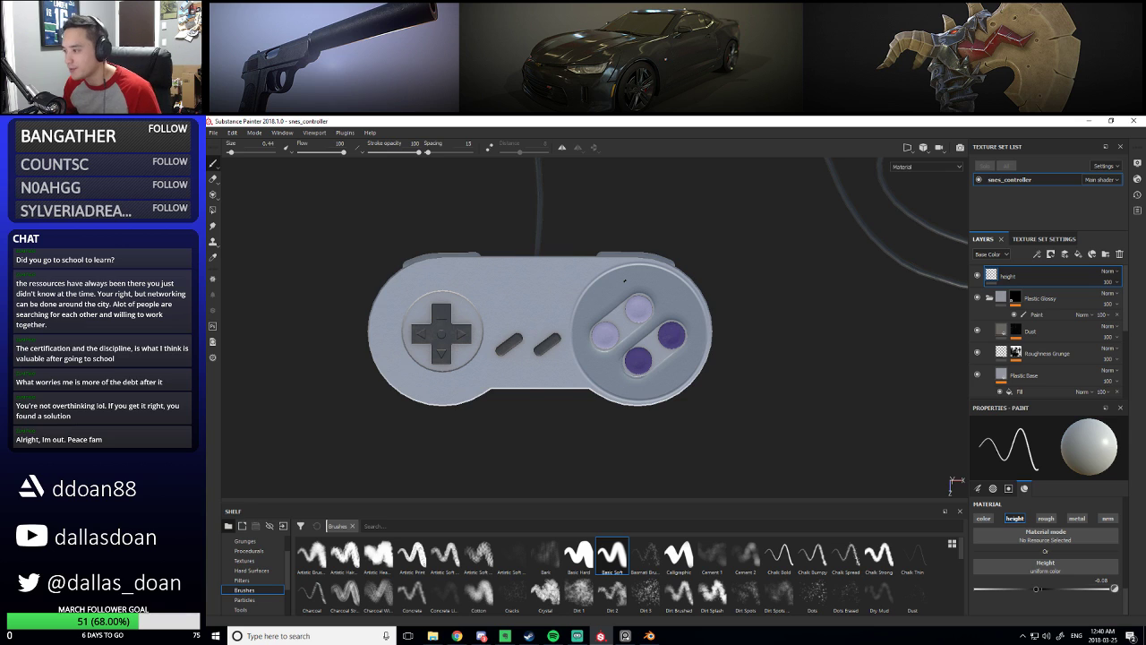
alt+right_drag(625, 281, 548, 392)
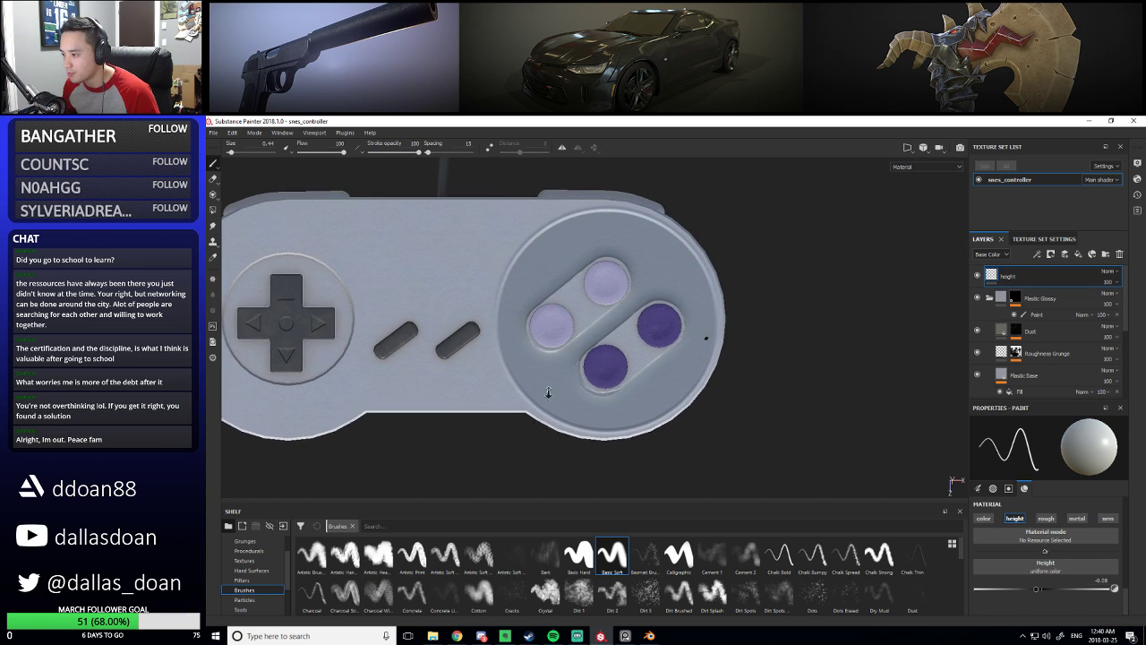
alt+middle_drag(549, 392, 627, 361)
alt+right_drag(627, 361, 742, 335)
alt+middle_drag(743, 335, 688, 348)
alt+right_drag(689, 348, 743, 404)
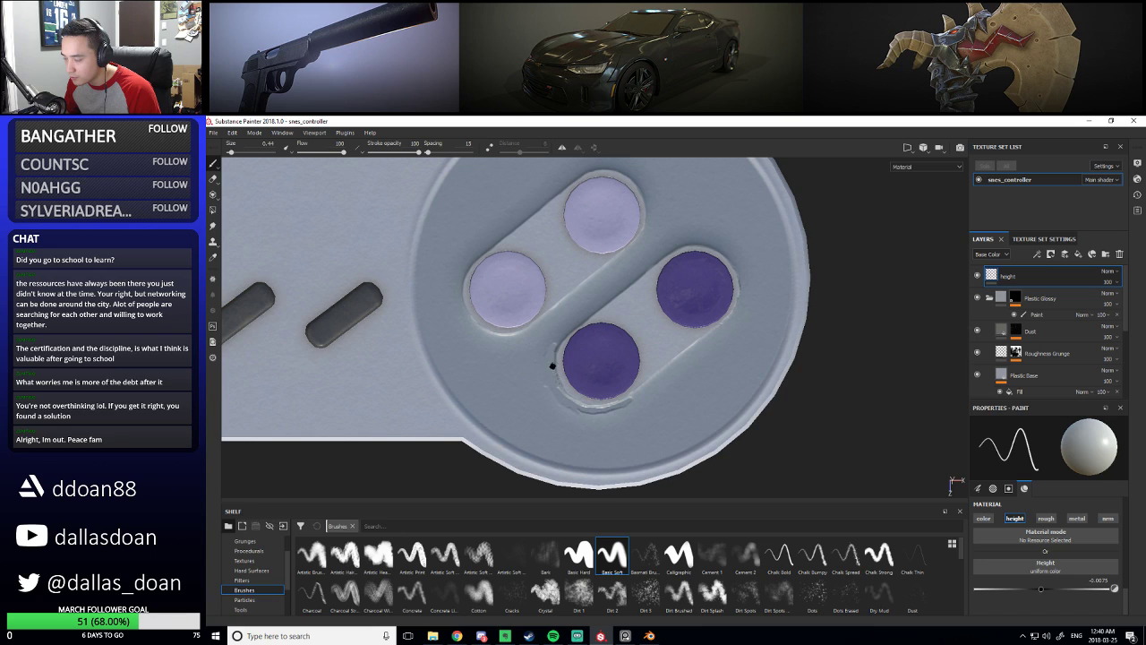
Try a size 1.87 stroke at height -0.0075 below the lower dark purple button, undo it, and reduce the brush size to 0.59
scroll(617, 417, up, 3)
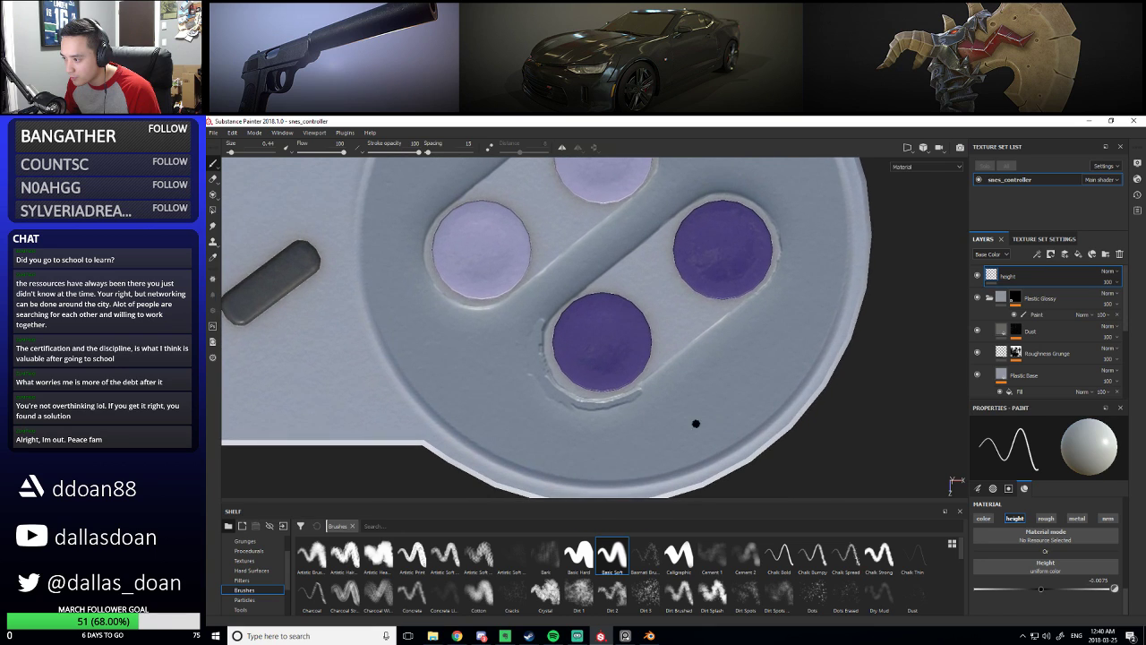
scroll(695, 423, up, 1)
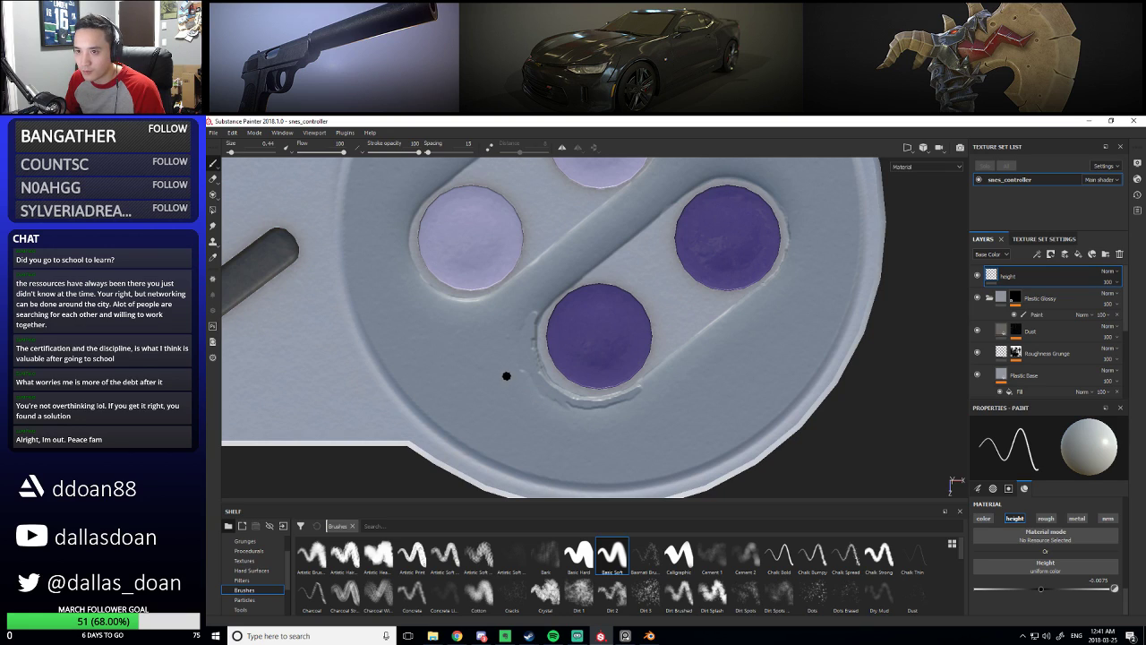
mouse_move(510, 380)
ctrl+right_down()
mouse_move(512, 397)
mouse_move(532, 384)
mouse_move(496, 397)
mouse_move(510, 430)
mouse_move(500, 394)
mouse_move(529, 391)
mouse_move(510, 367)
mouse_move(530, 392)
ctrl+right_up()
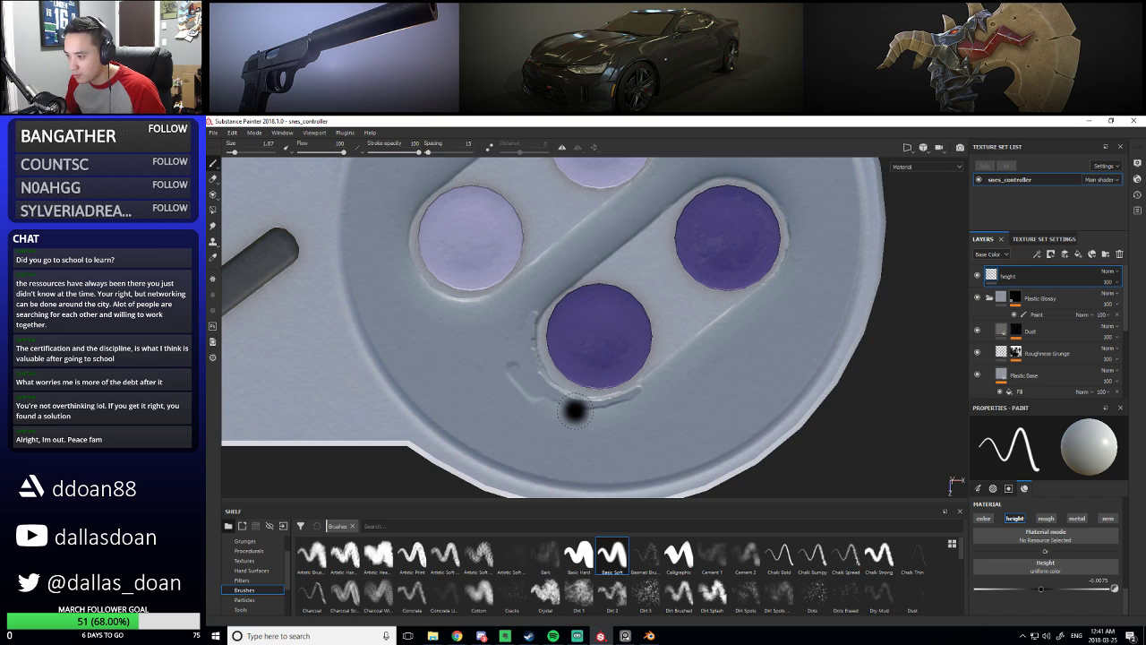
ctrl+right_drag(645, 421, 520, 371)
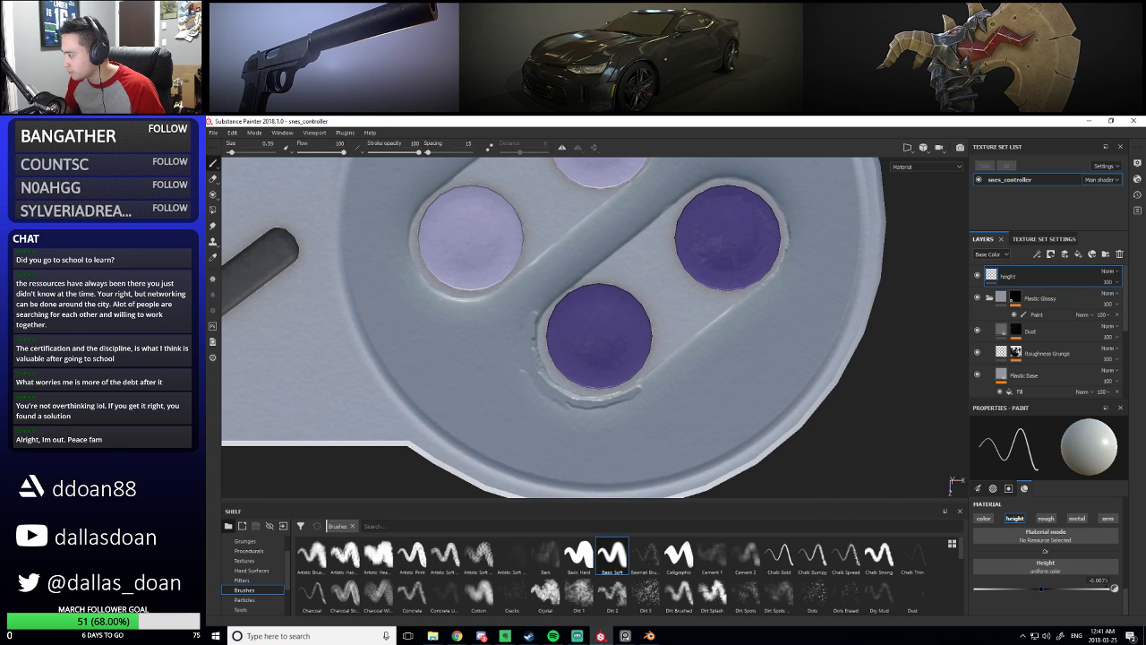
Try a stroke at height -0.005 by the lower dark purple button, undoing it together with the earlier painted height edge
click(1102, 581)
text(-0.005)
key(Return)
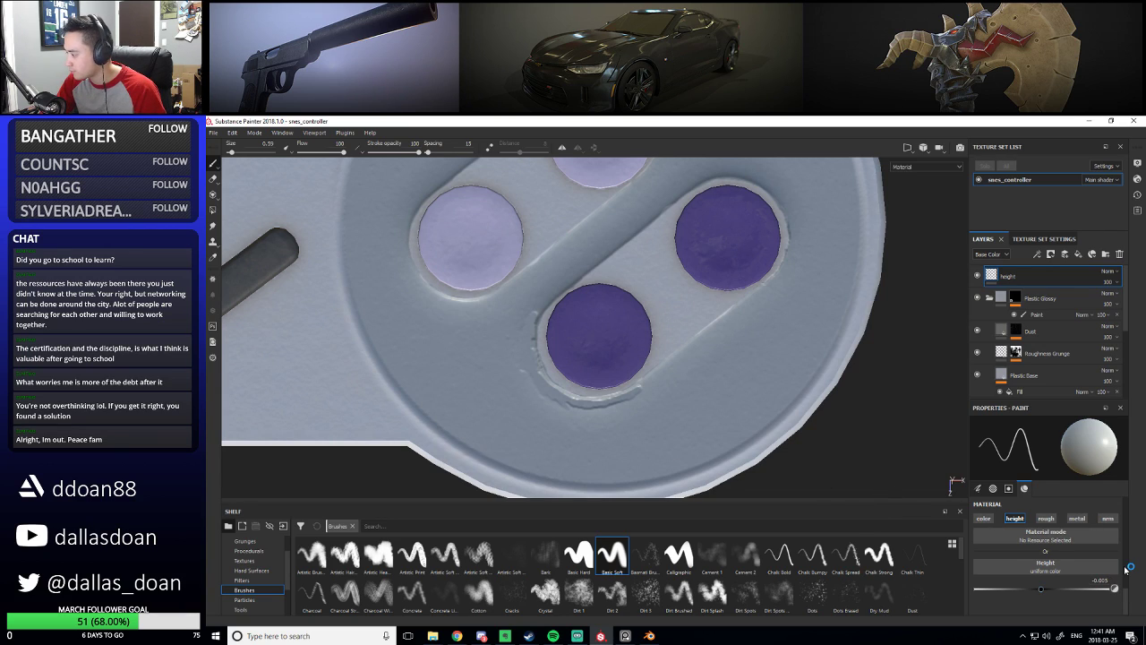
drag(534, 374, 530, 391)
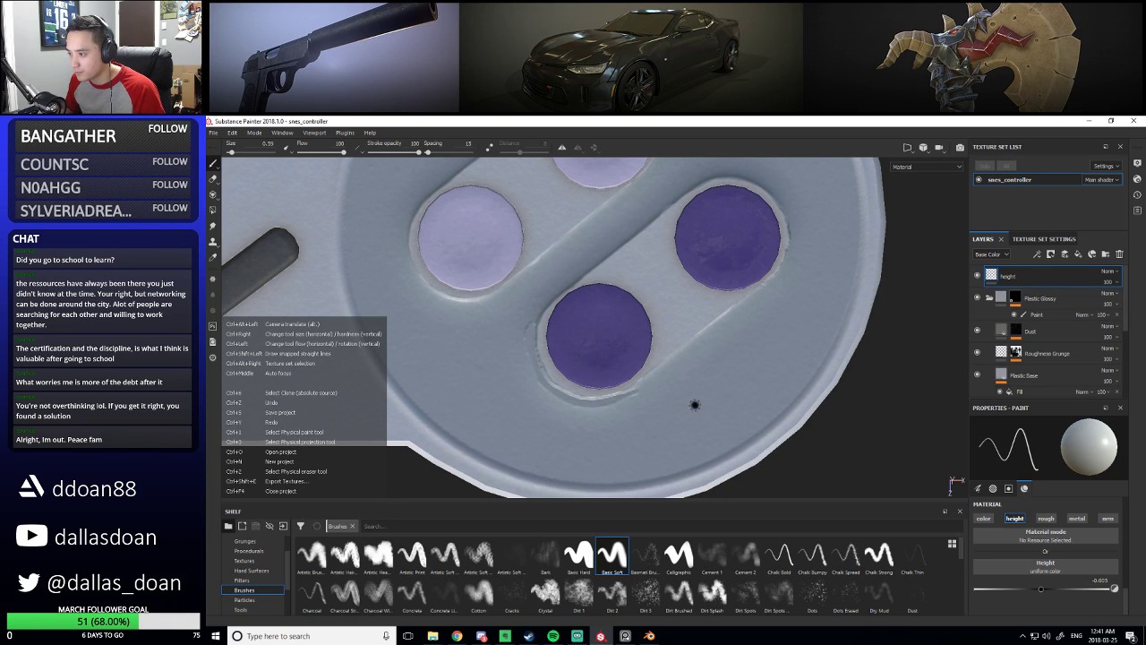
key(ctrl+z)
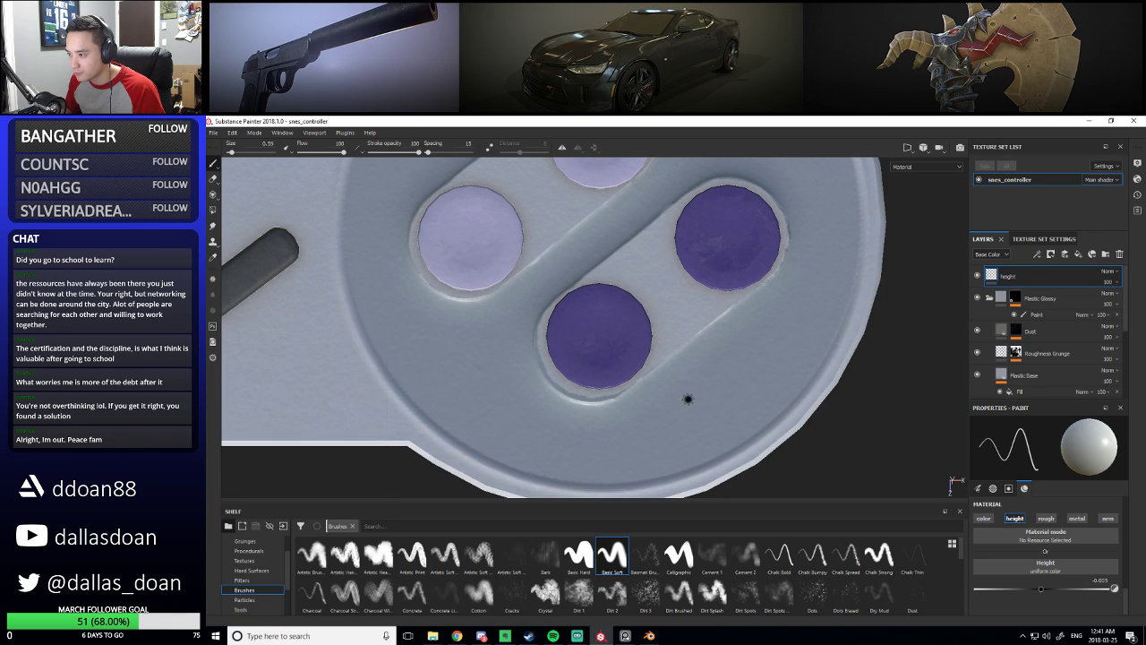
scroll(699, 394, down, 3)
scroll(613, 414, up, 4)
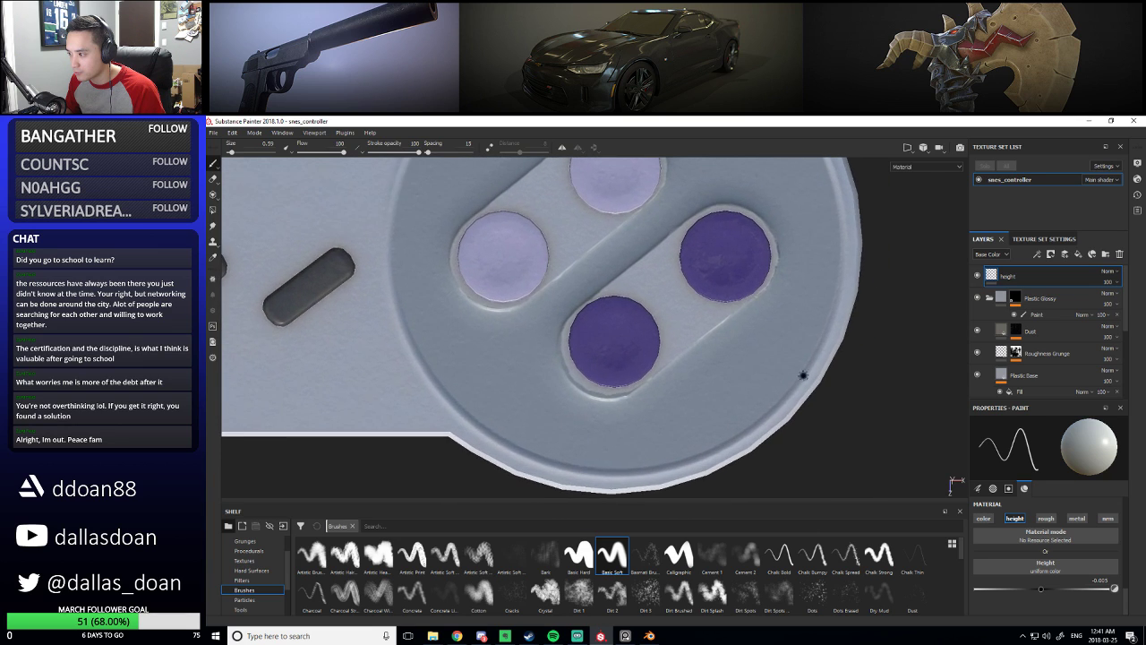
Examine the face-button recess up close, the whole controller from several angles, and the cable-side edge with its shoulder buttons
alt+drag(664, 413, 707, 388)
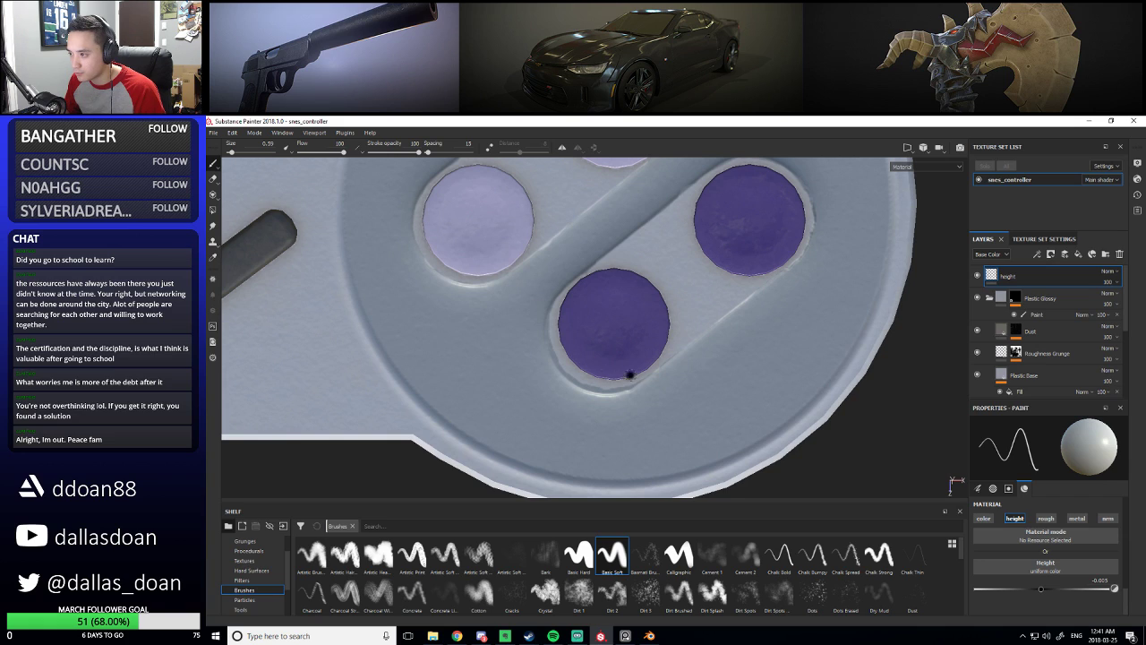
alt+right_drag(641, 383, 470, 388)
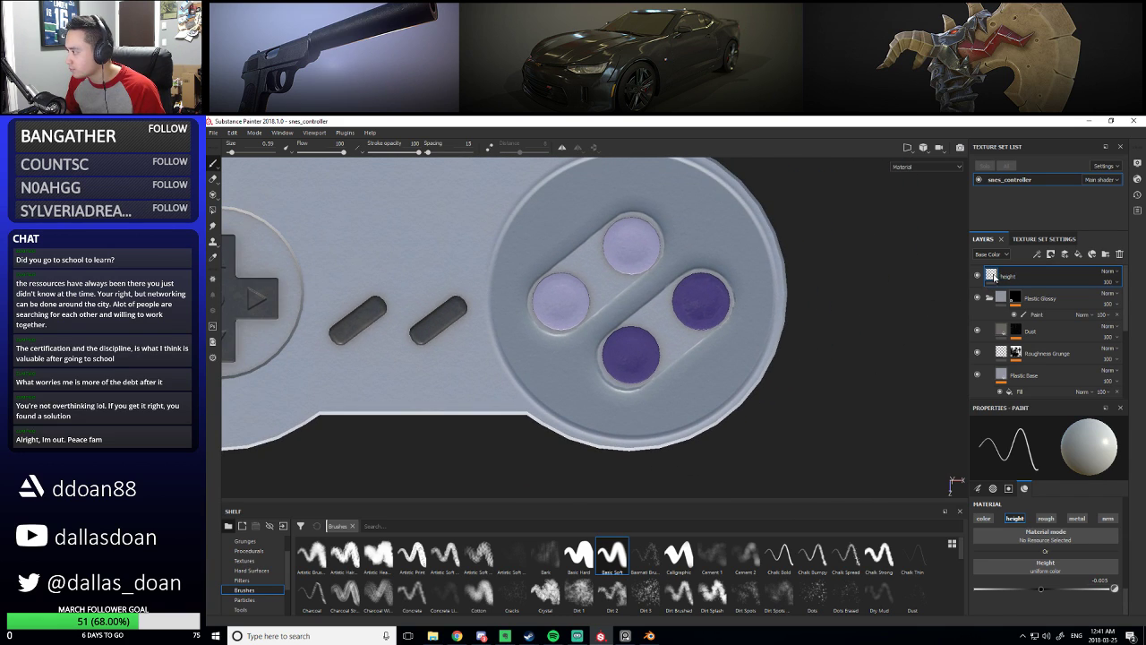
key(2)
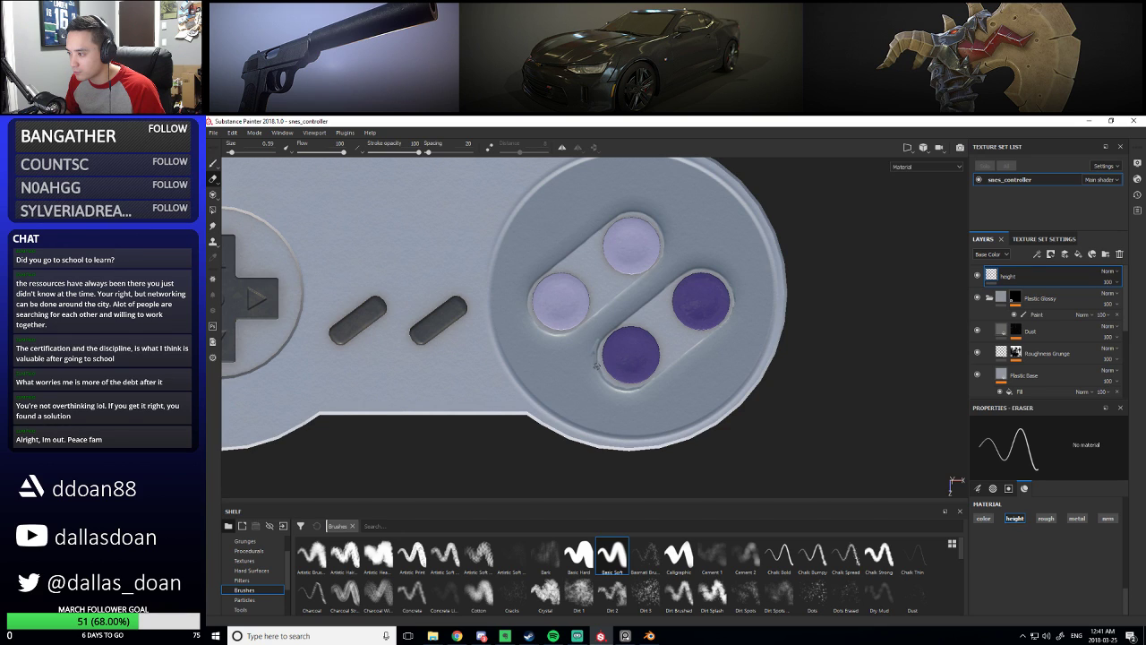
alt+right_drag(770, 387, 565, 411)
alt+drag(560, 414, 548, 326)
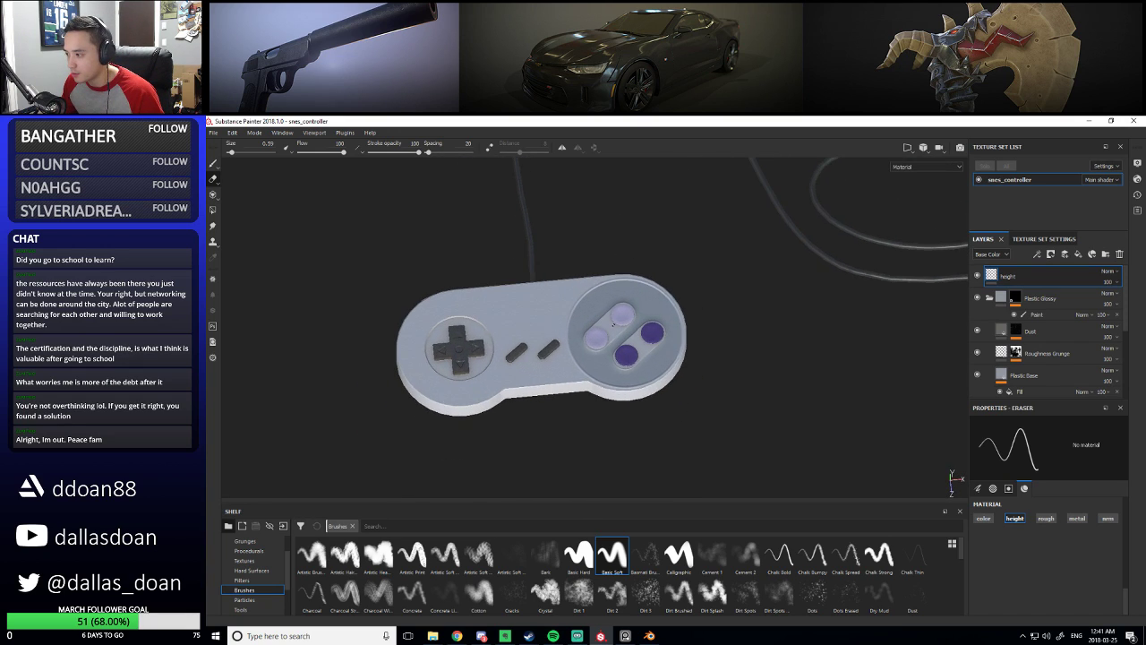
mouse_move(548, 326)
alt+right_down()
mouse_move(611, 325)
mouse_move(560, 327)
alt+right_up()
alt+drag(559, 328, 659, 300)
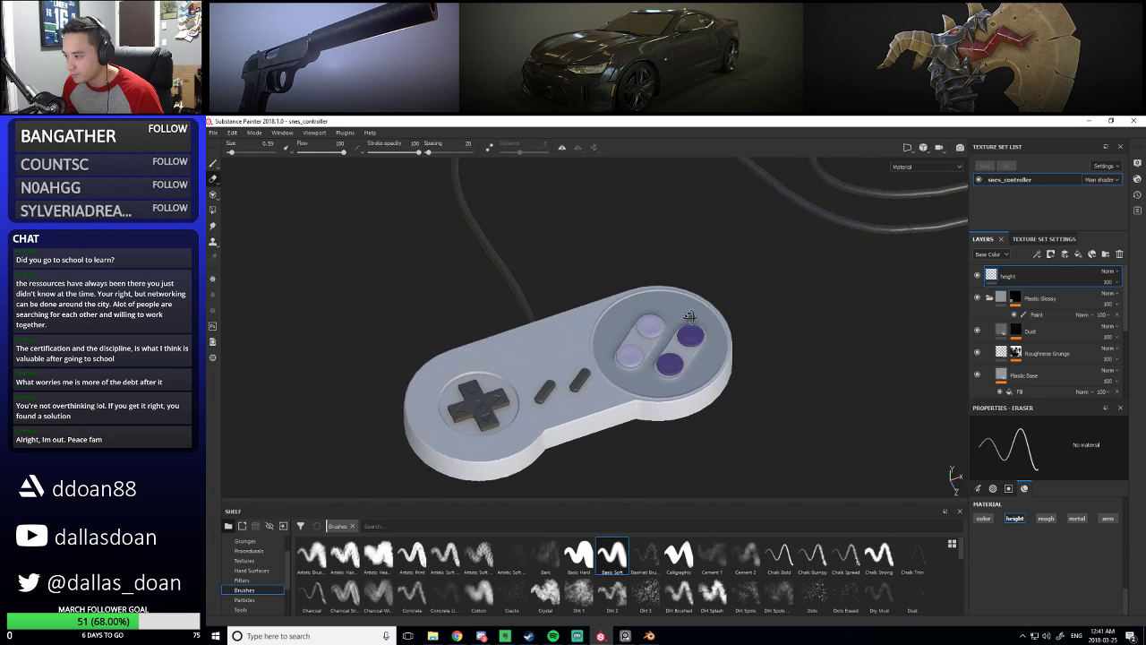
alt+right_drag(658, 300, 702, 298)
alt+middle_drag(702, 297, 631, 346)
alt+drag(630, 346, 602, 336)
alt+right_drag(602, 337, 618, 355)
alt+middle_drag(618, 355, 638, 289)
alt+drag(637, 288, 722, 316)
alt+right_drag(722, 317, 851, 331)
alt+middle_drag(850, 331, 680, 318)
alt+right_drag(680, 318, 708, 349)
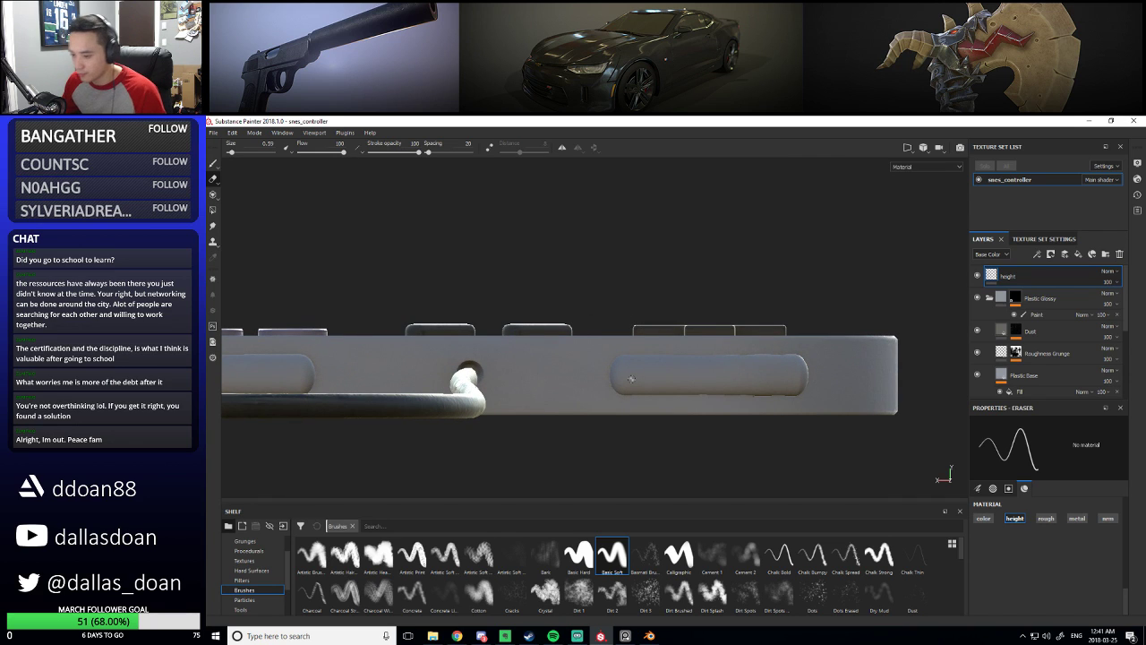
Switch back to the paint brush and inspect the shoulder buttons straight on and from raised angles
key(1)
mouse_move(637, 379)
alt+right_down()
mouse_move(596, 360)
mouse_move(657, 340)
alt+right_up()
alt+drag(657, 341, 602, 388)
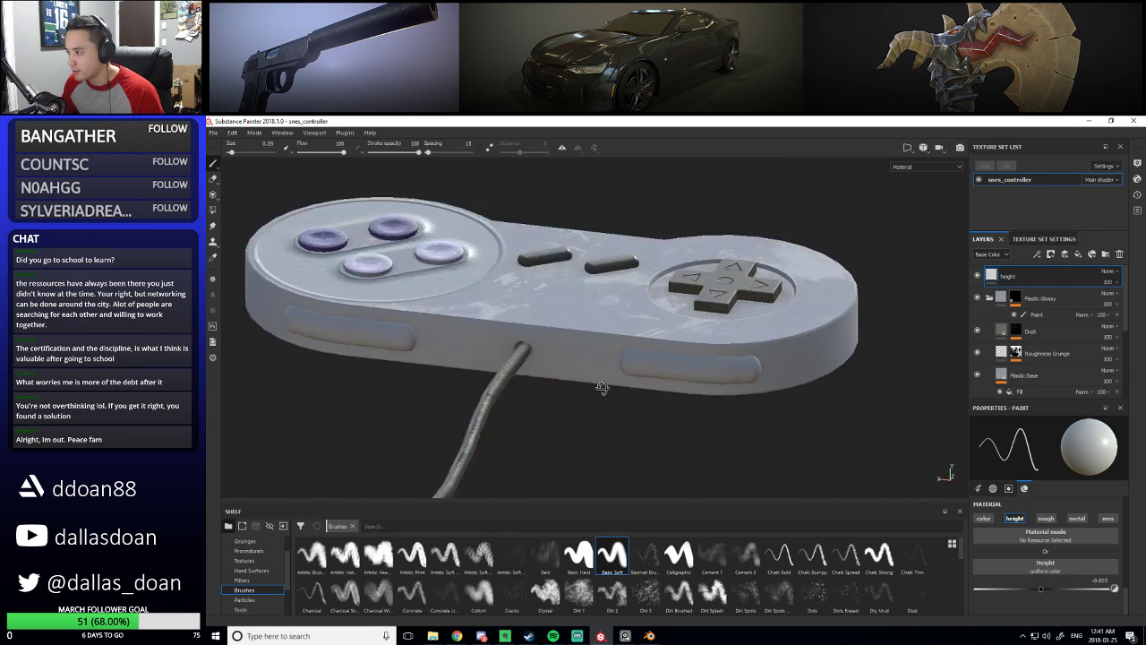
alt+right_drag(603, 387, 574, 367)
alt+drag(672, 367, 764, 312)
alt+middle_drag(627, 358, 614, 387)
alt+right_drag(611, 390, 644, 387)
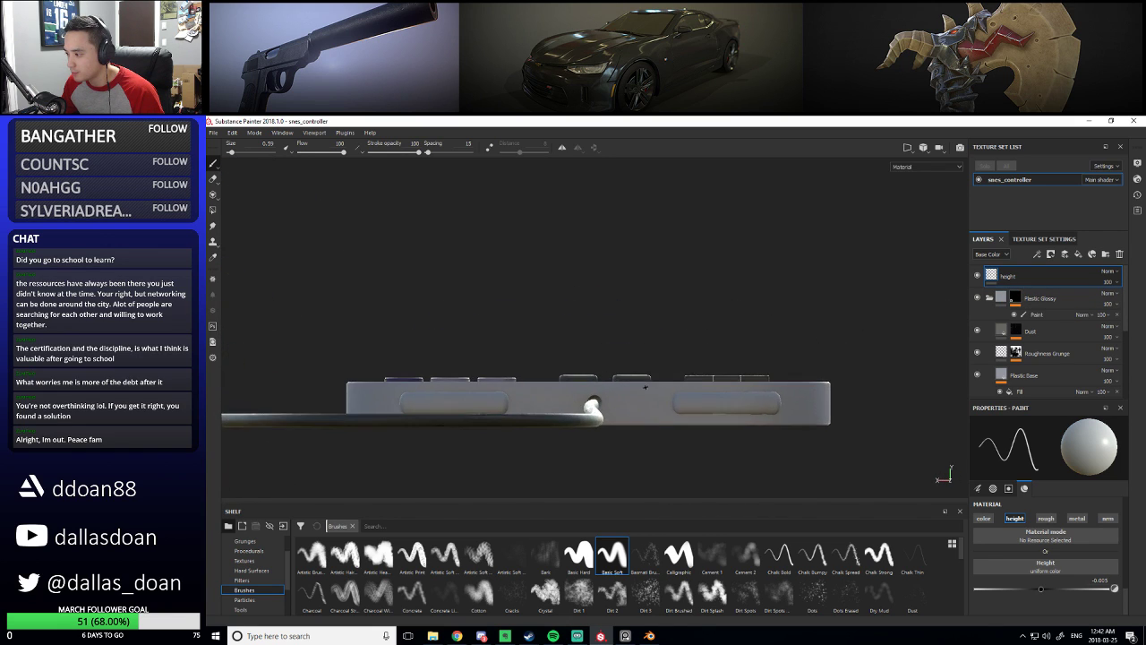
alt+drag(645, 387, 559, 427)
alt+right_drag(560, 427, 618, 412)
alt+drag(618, 412, 799, 396)
alt+right_drag(799, 397, 761, 400)
alt+middle_drag(762, 399, 641, 388)
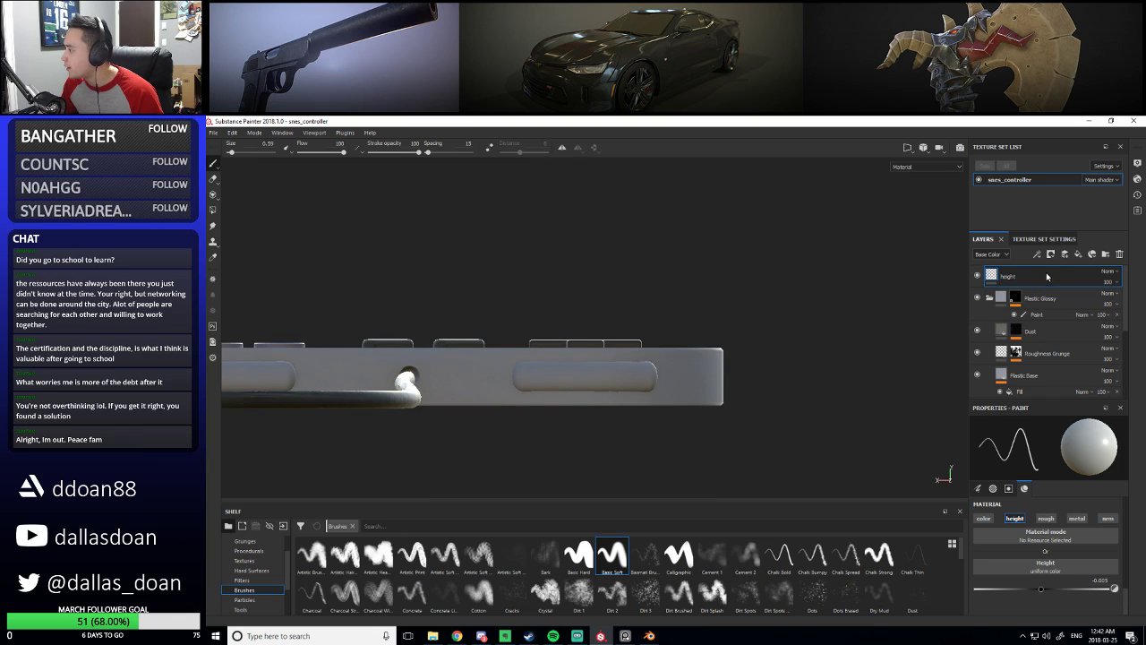
Try a separate paint layer named "height" at the top of the stack, with a black mask and a paint effect on it
click(1066, 255)
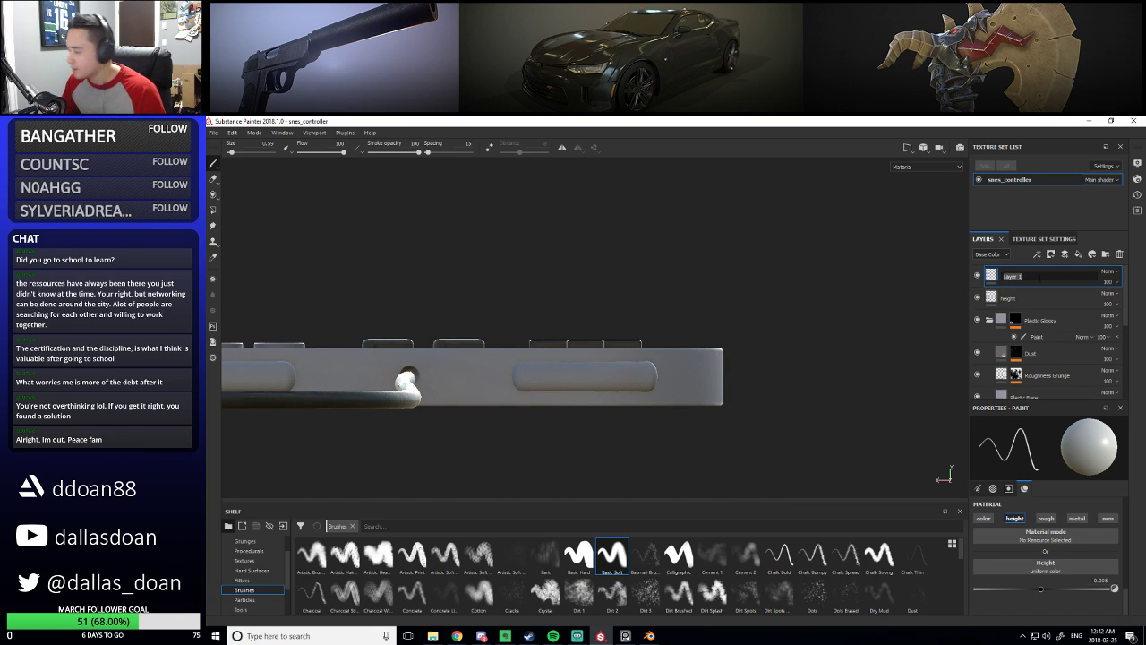
alt+middle_drag(808, 278, 842, 281)
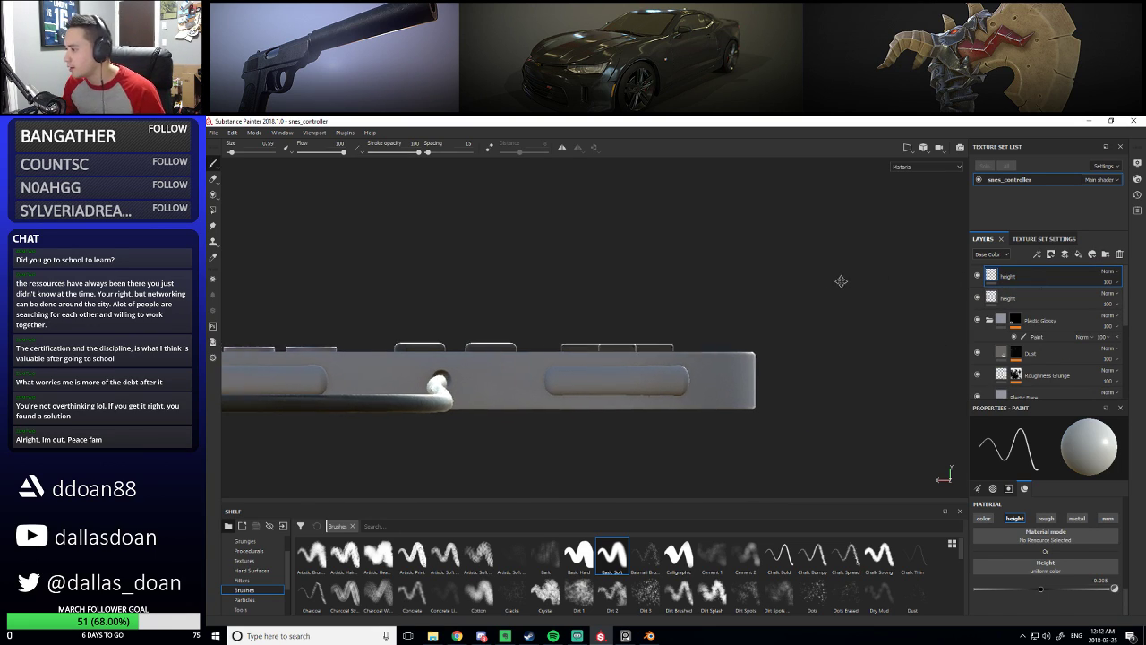
alt+middle_drag(659, 300, 782, 306)
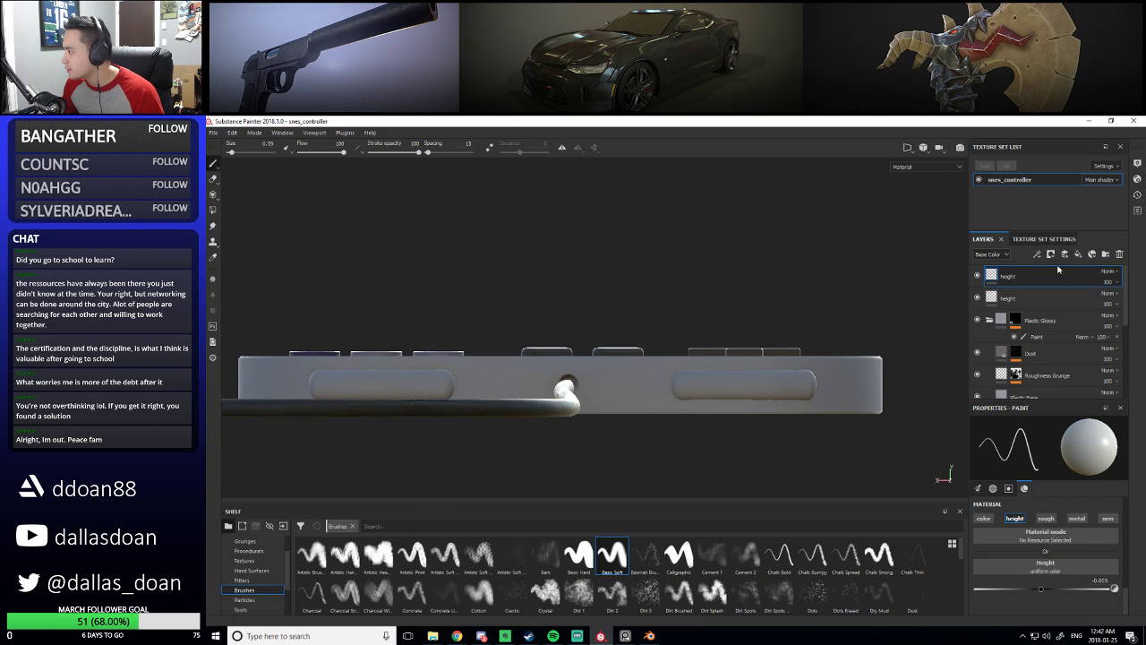
right_click(1016, 275)
click(1063, 292)
right_click(1008, 275)
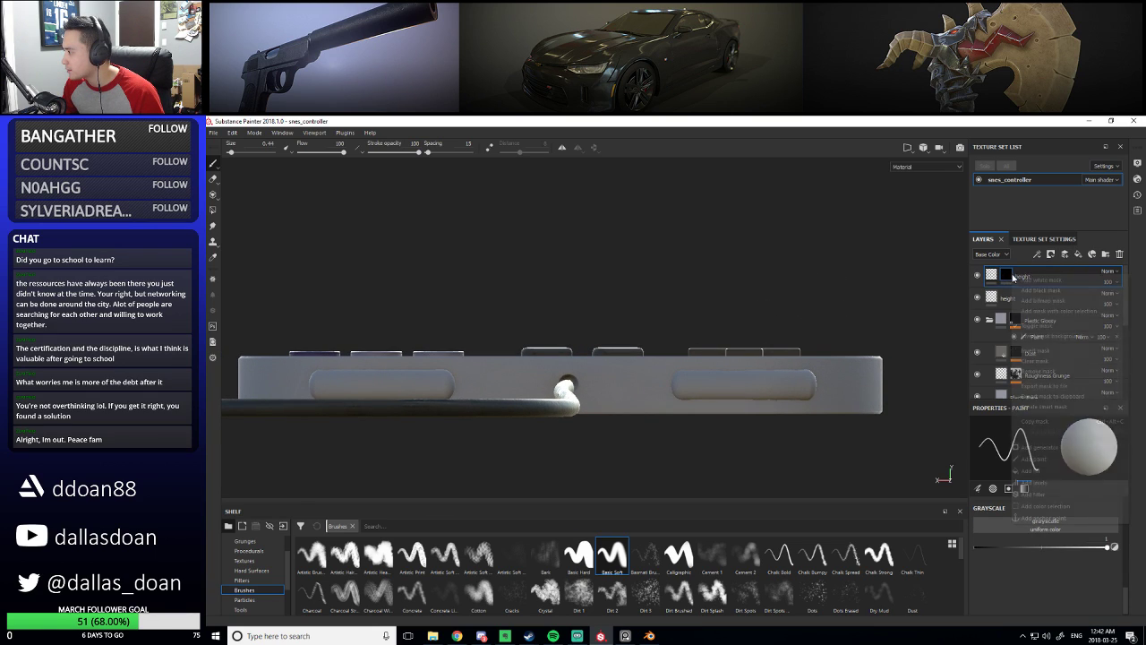
click(1035, 458)
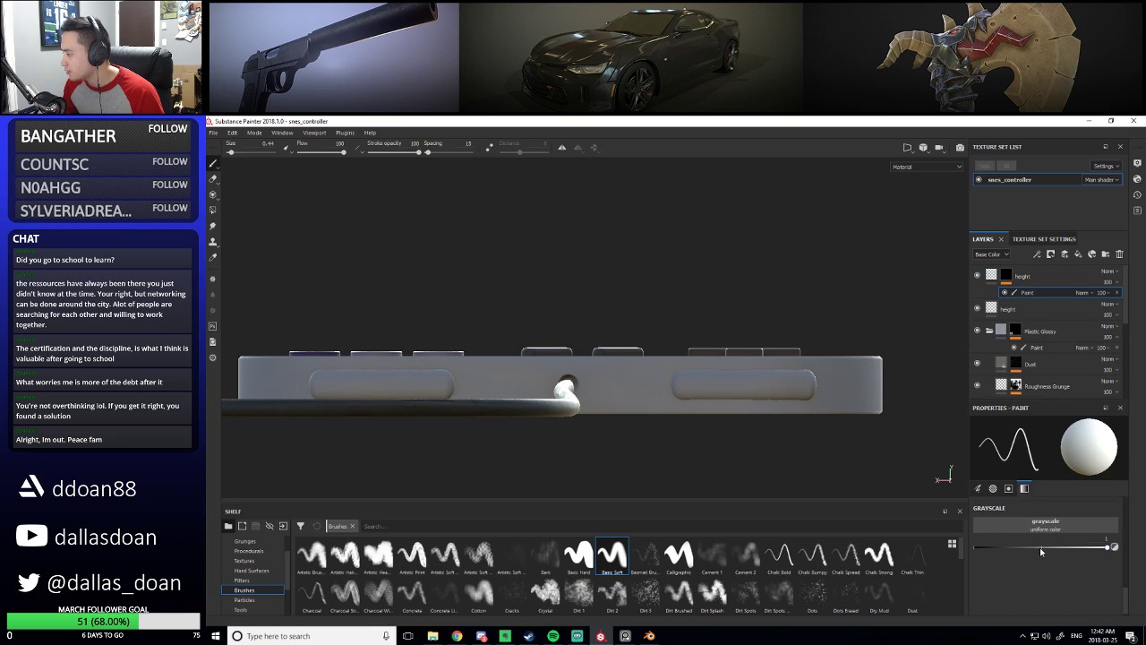
Set the masked paint layer's height value to -0.5 and rename the layer "-0.5"
click(1007, 277)
click(991, 276)
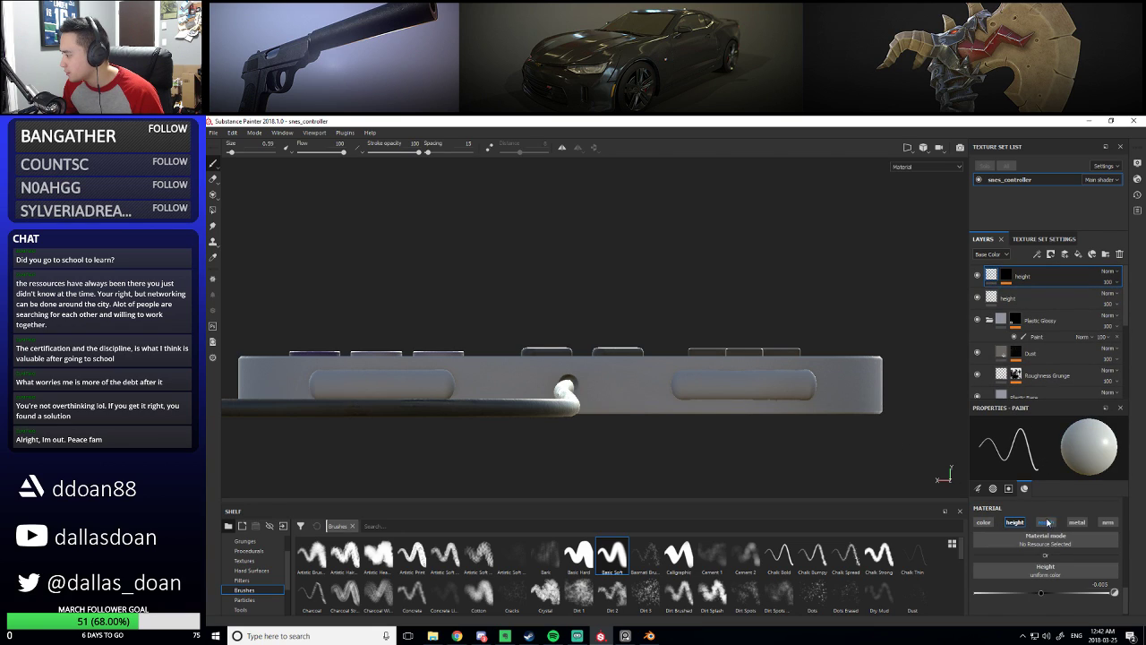
scroll(1048, 529, down, 1)
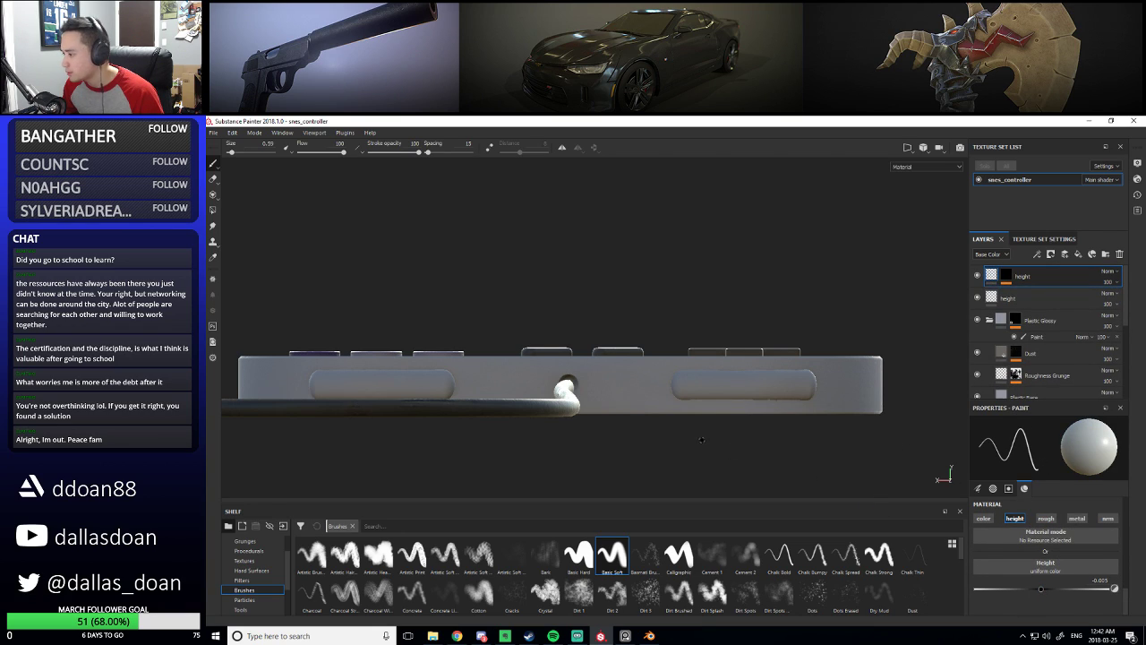
middle_drag(662, 443, 638, 443)
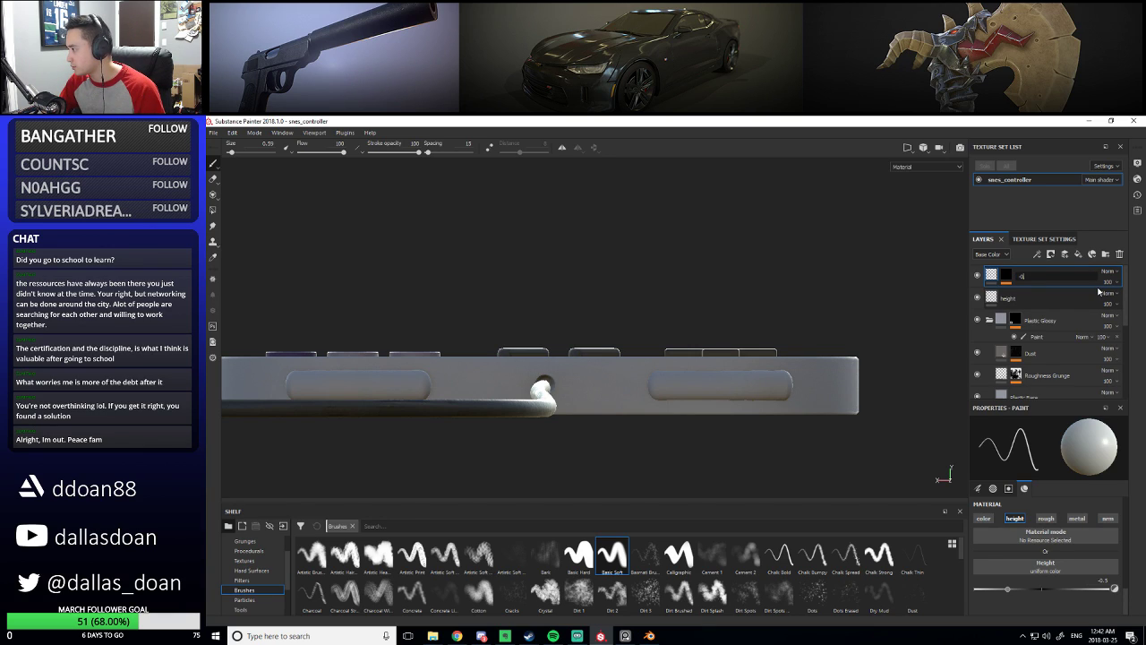
key(Return)
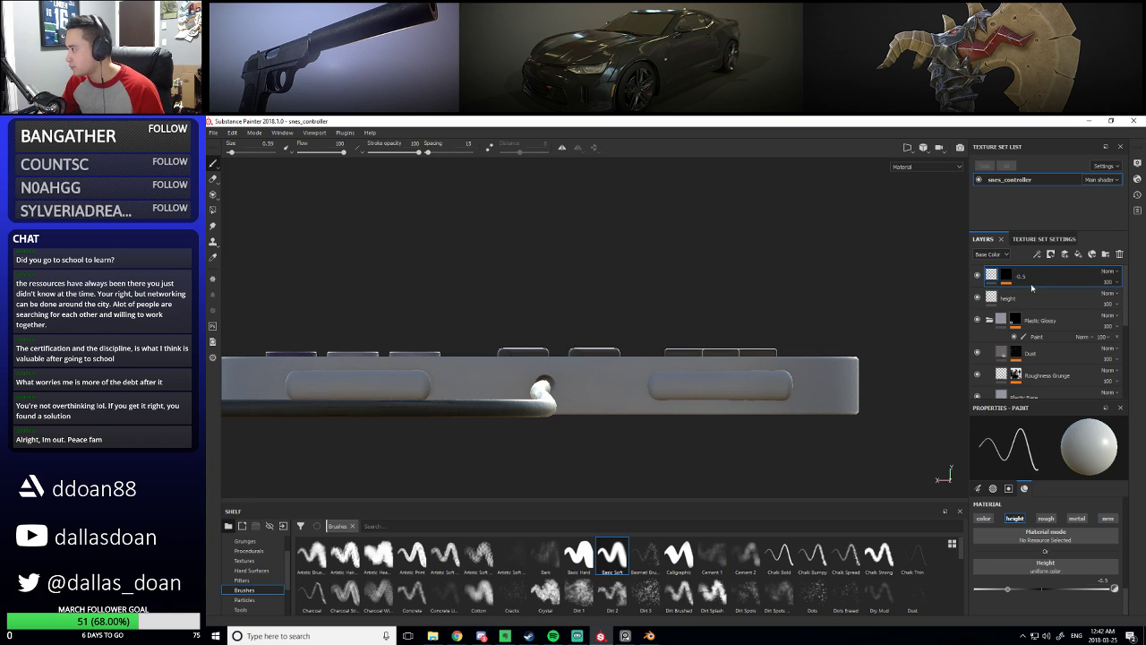
Try painting the -0.5 layer's mask in white over the D-pad-side shoulder button with a size 4.29 brush
click(1005, 281)
click(1030, 293)
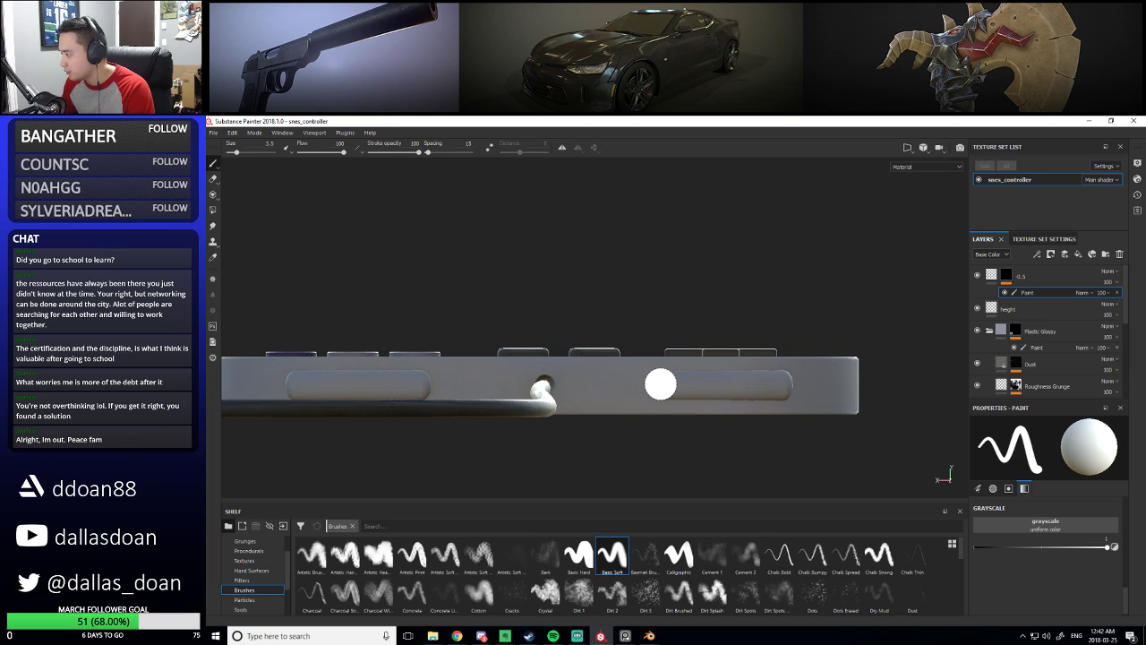
scroll(1068, 585, up, 2)
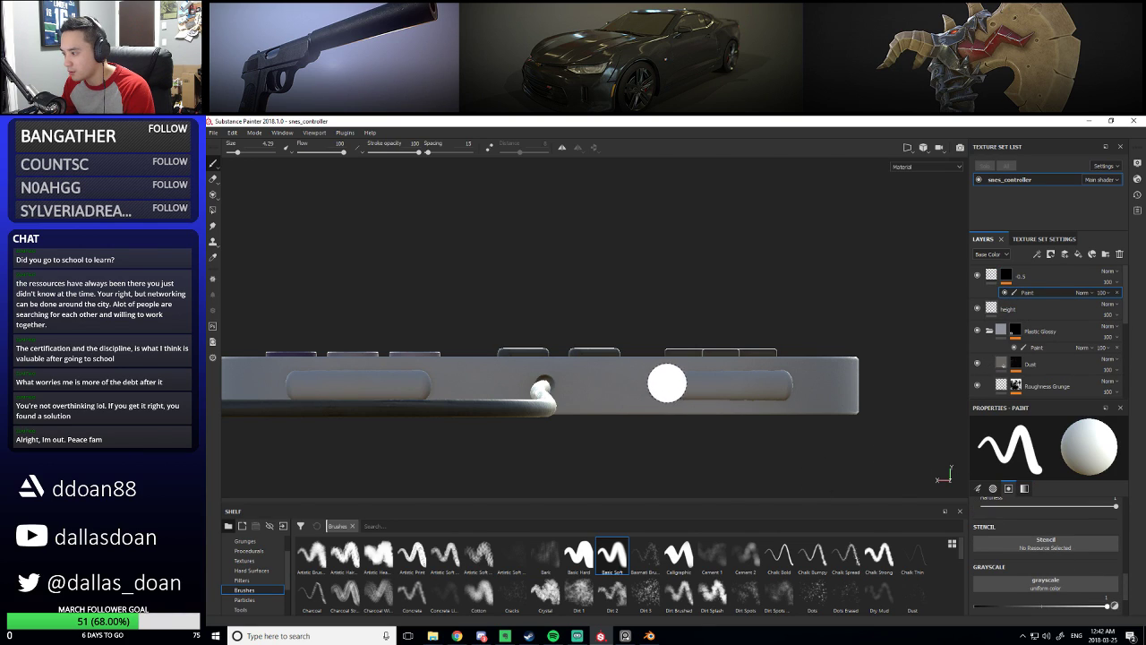
alt+middle_drag(739, 427, 550, 386)
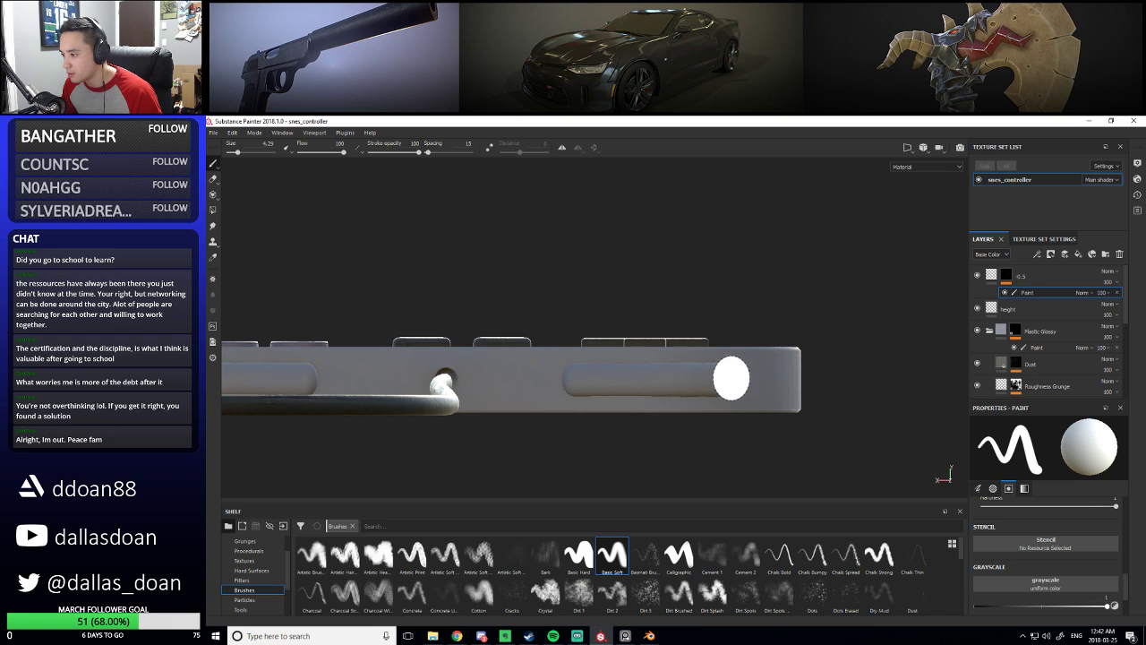
mouse_move(731, 378)
alt+mouse_down()
mouse_move(742, 407)
mouse_move(729, 367)
alt+mouse_up()
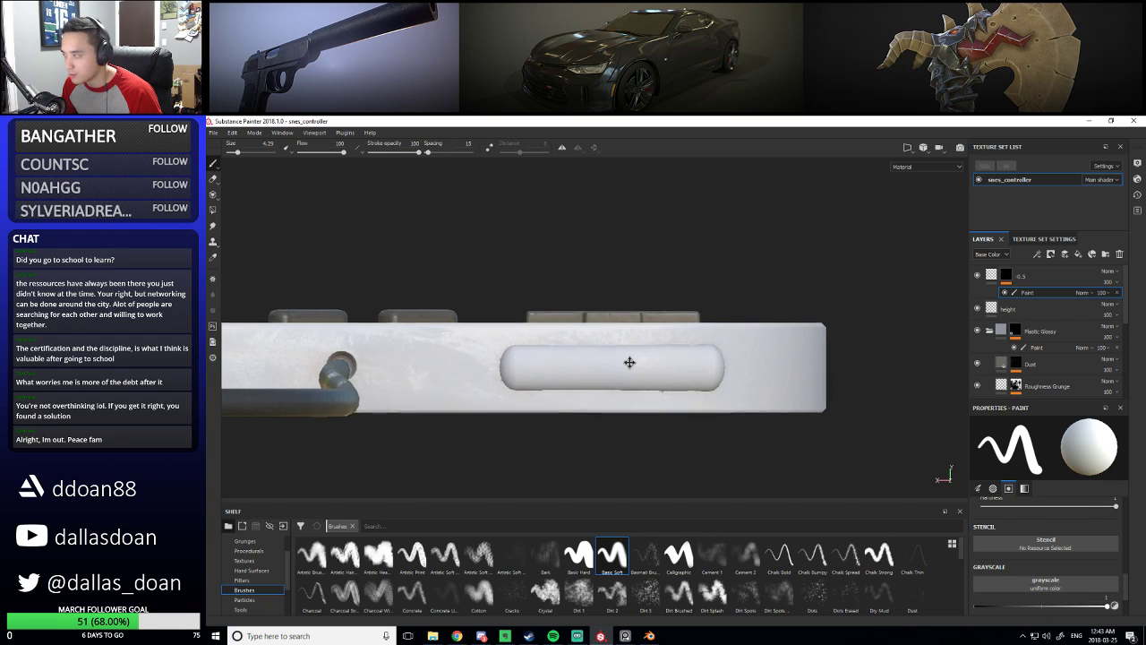
alt+middle_drag(630, 361, 697, 366)
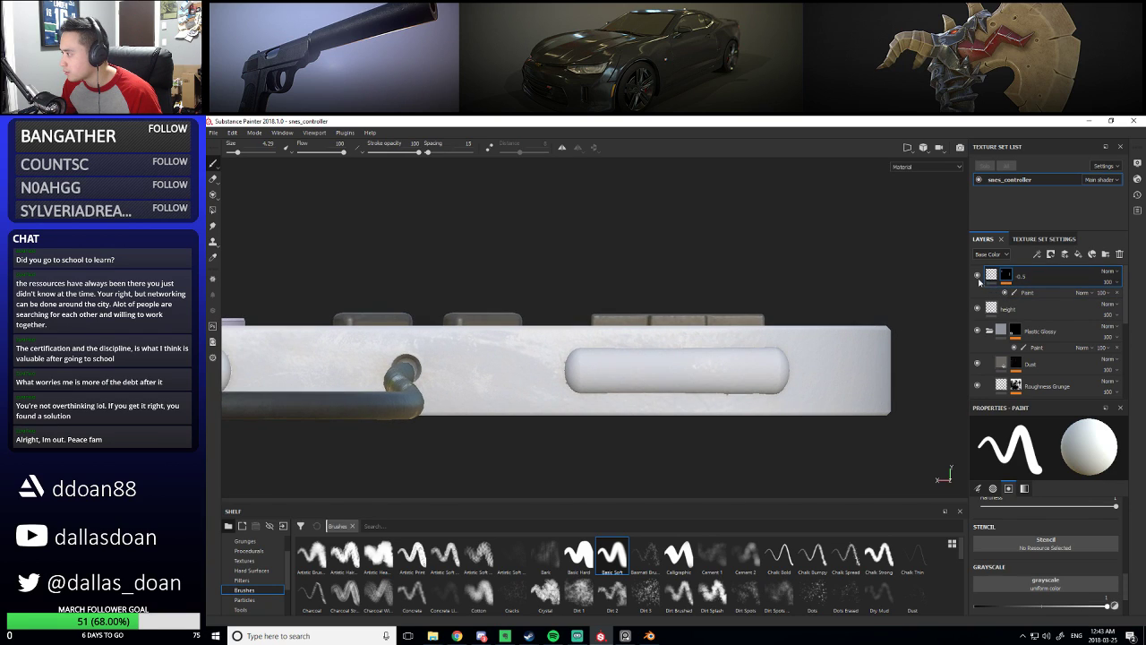
Check the -0.5 layer's height material and delete the layer
click(989, 276)
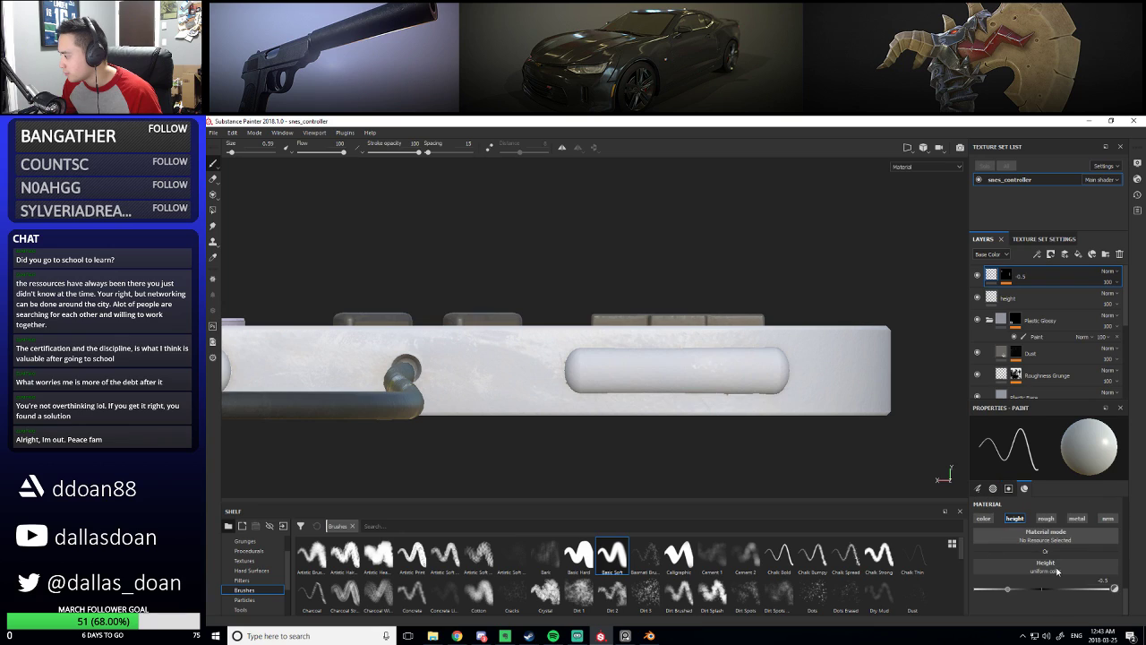
alt+middle_drag(674, 435, 737, 448)
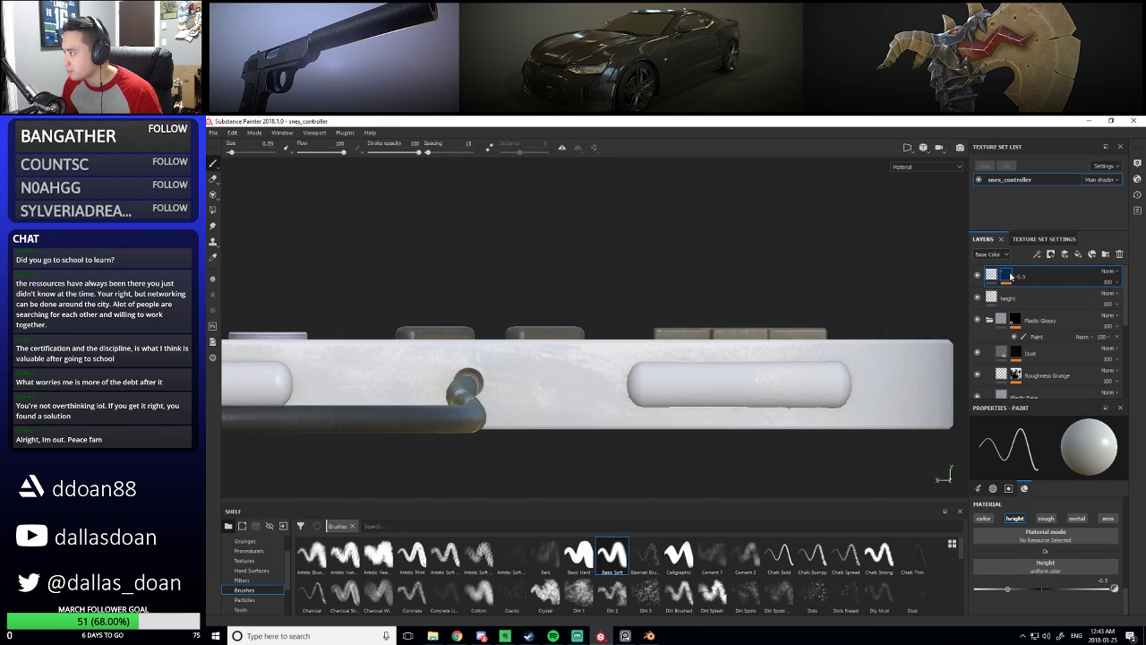
mouse_move(1010, 277)
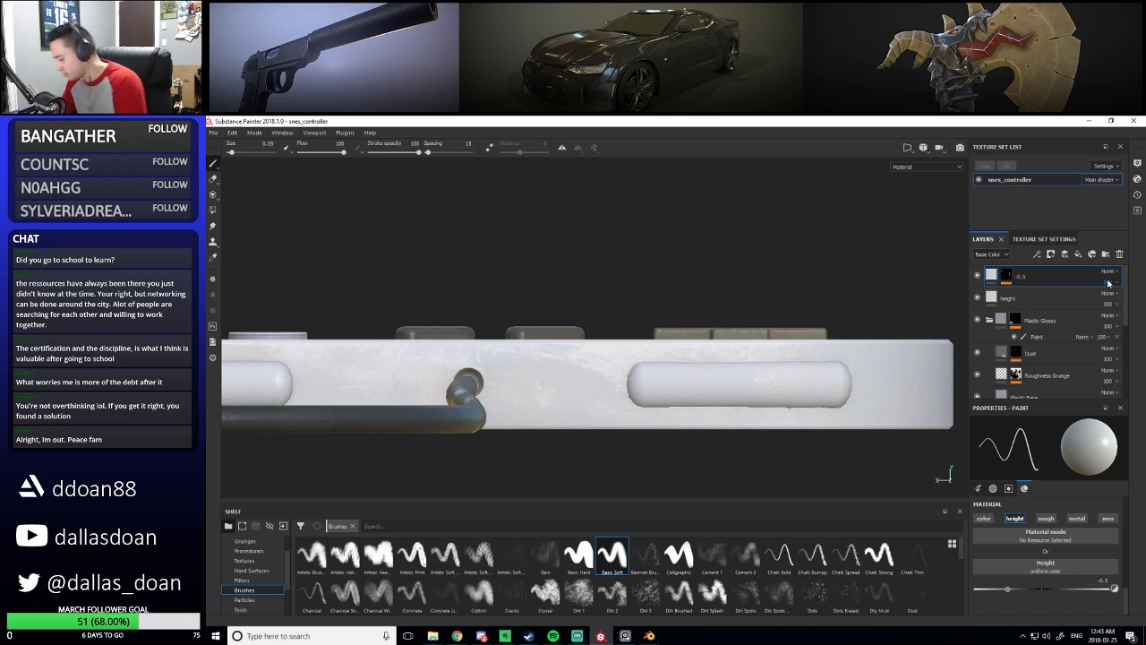
key(Delete)
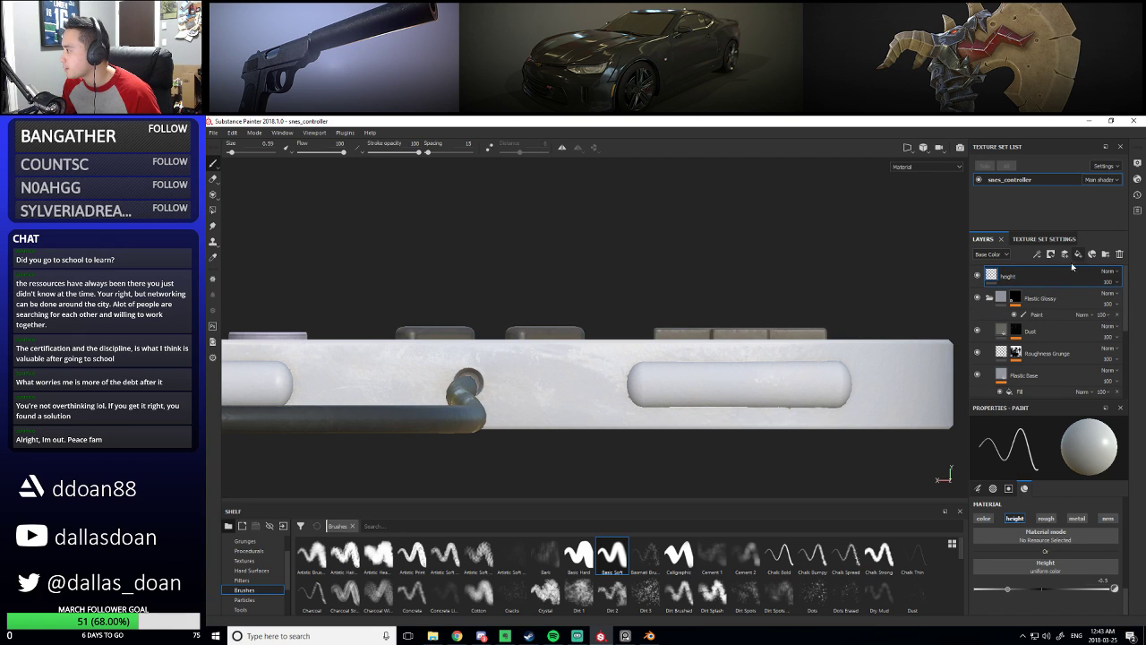
Add a fill layer above the height layer, keep only its height channel active, and set its height to -0.5
click(1078, 254)
scroll(1040, 447, up, 2)
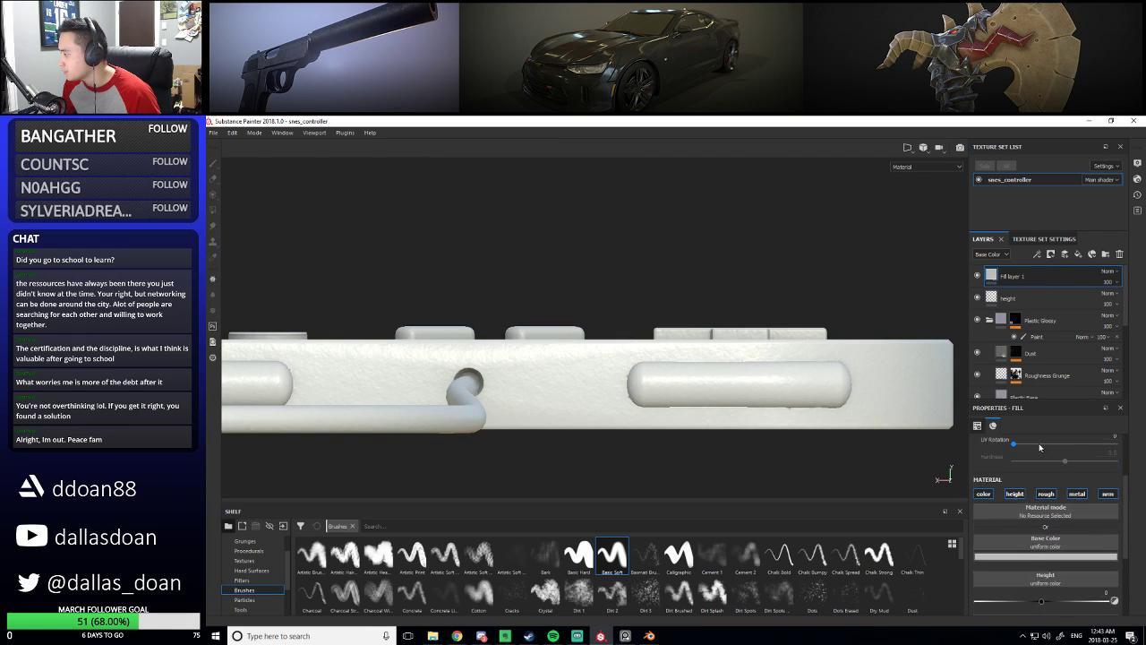
click(984, 493)
click(1046, 494)
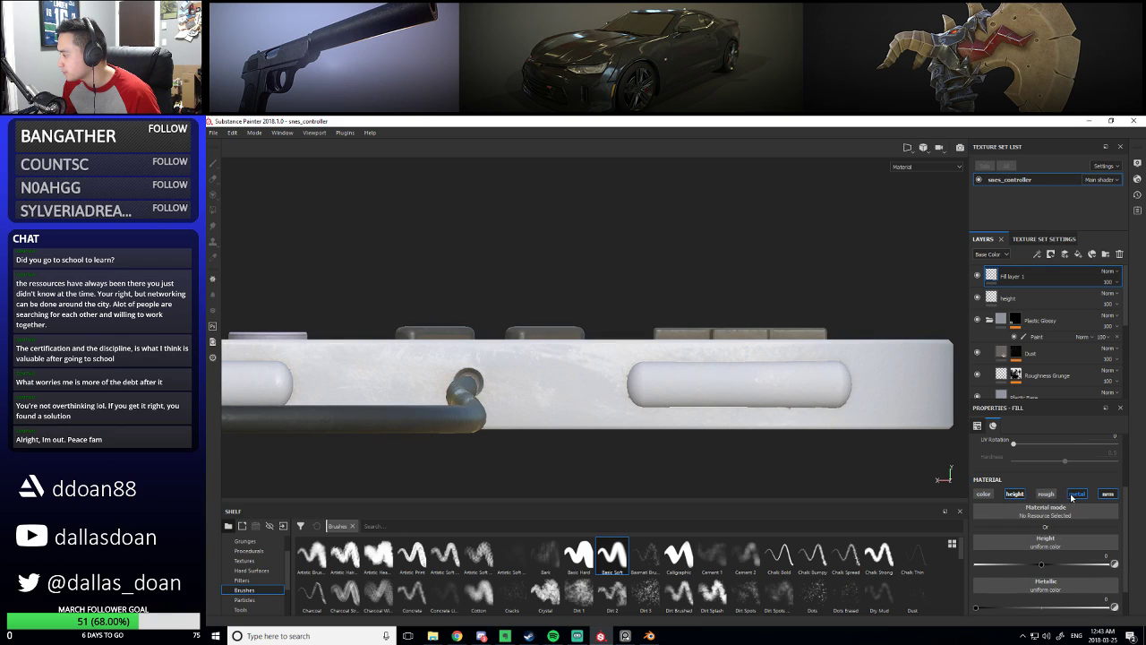
click(1077, 494)
click(1108, 498)
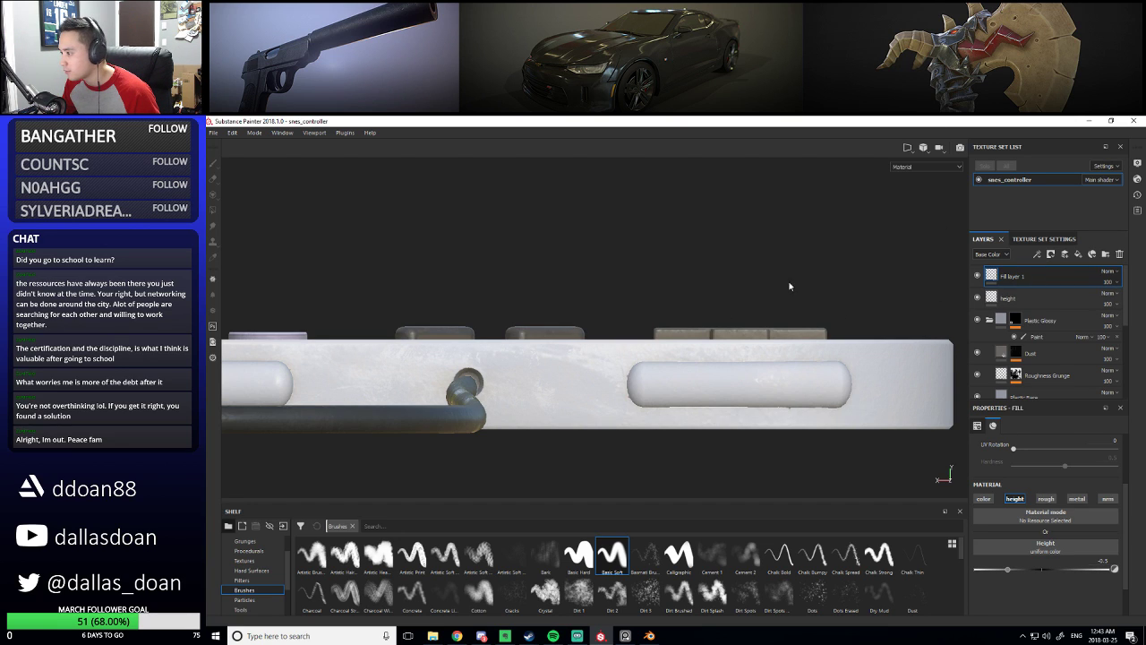
Add a black mask to the new fill layer
mouse_move(789, 287)
alt+mouse_down()
mouse_move(770, 224)
mouse_move(797, 269)
alt+mouse_up()
right_click(1015, 278)
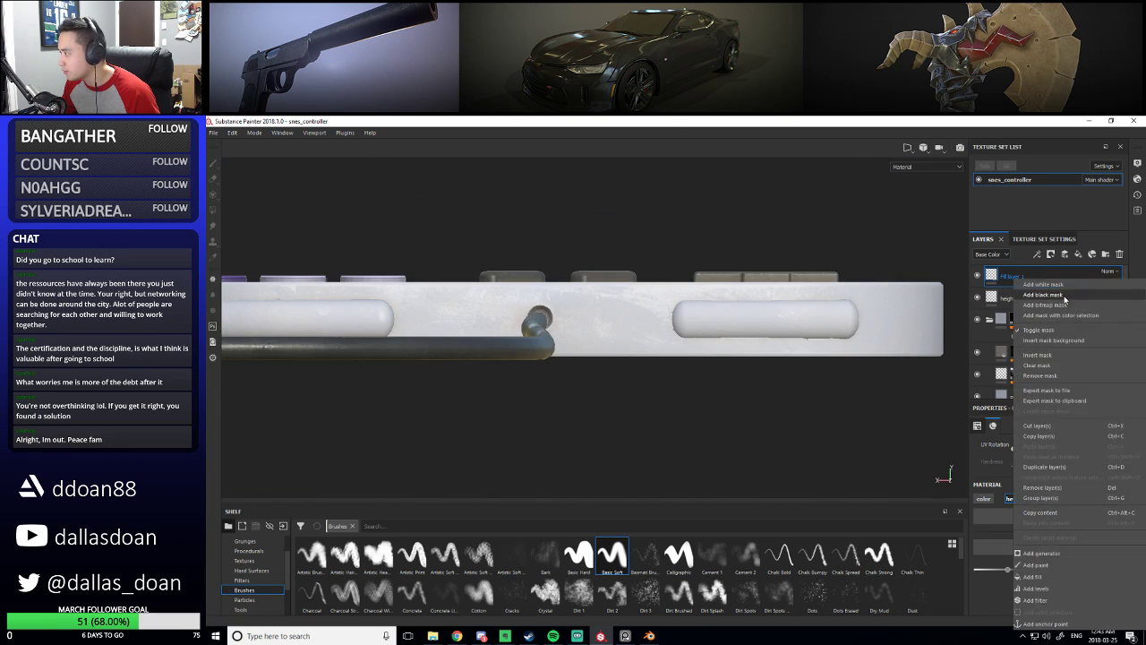
click(1043, 294)
Choose the Basic Soft brush for the new fill layer's mask and reduce its size to about 5.5
alt+drag(881, 346, 812, 388)
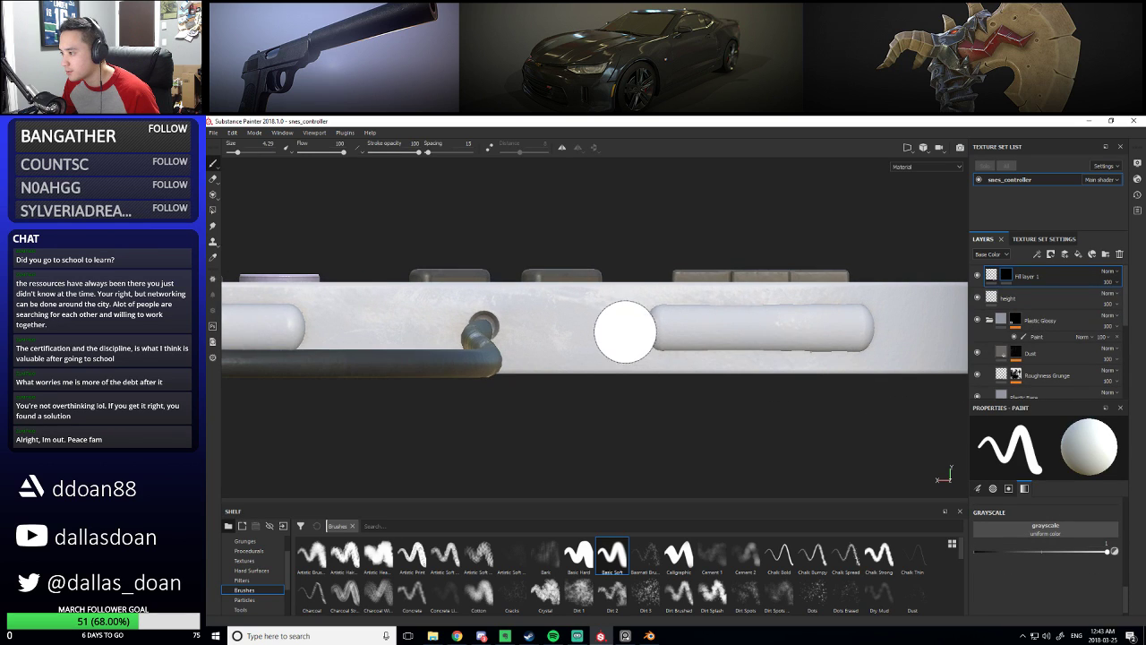
alt+middle_drag(670, 329, 659, 340)
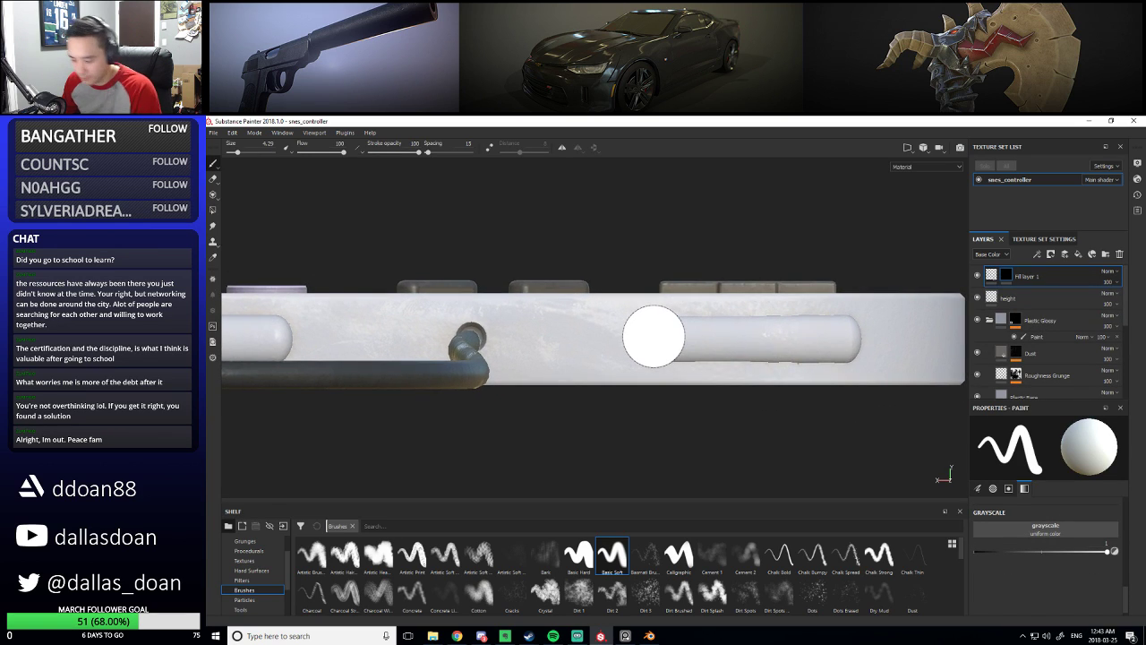
key(bracketleft)
key(bracketleft)
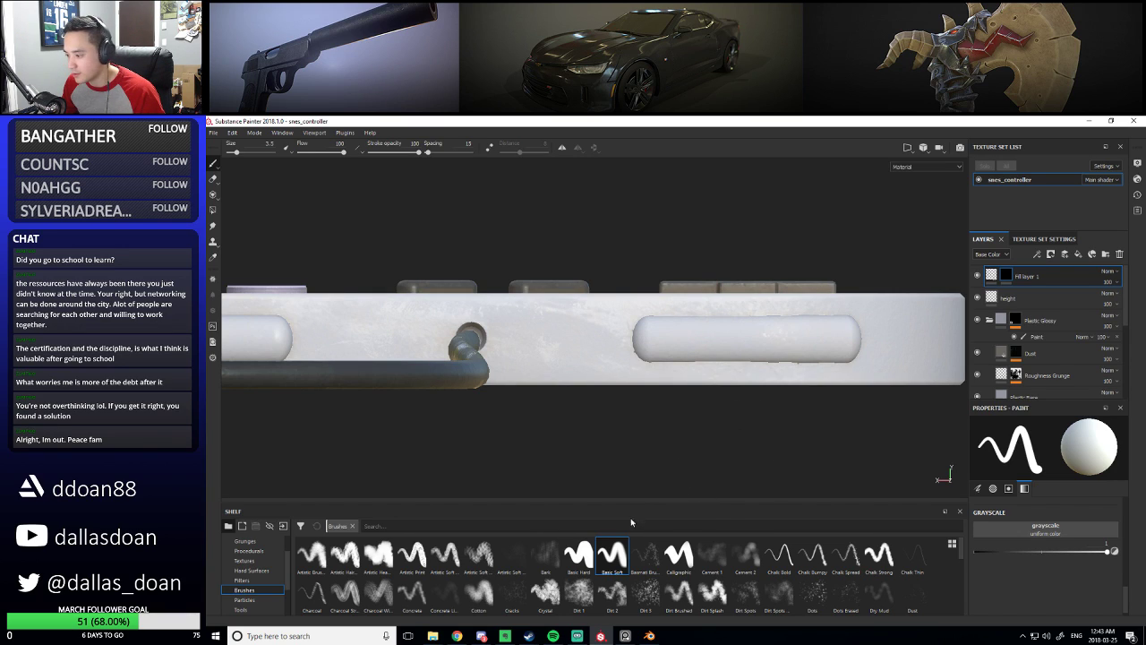
click(611, 555)
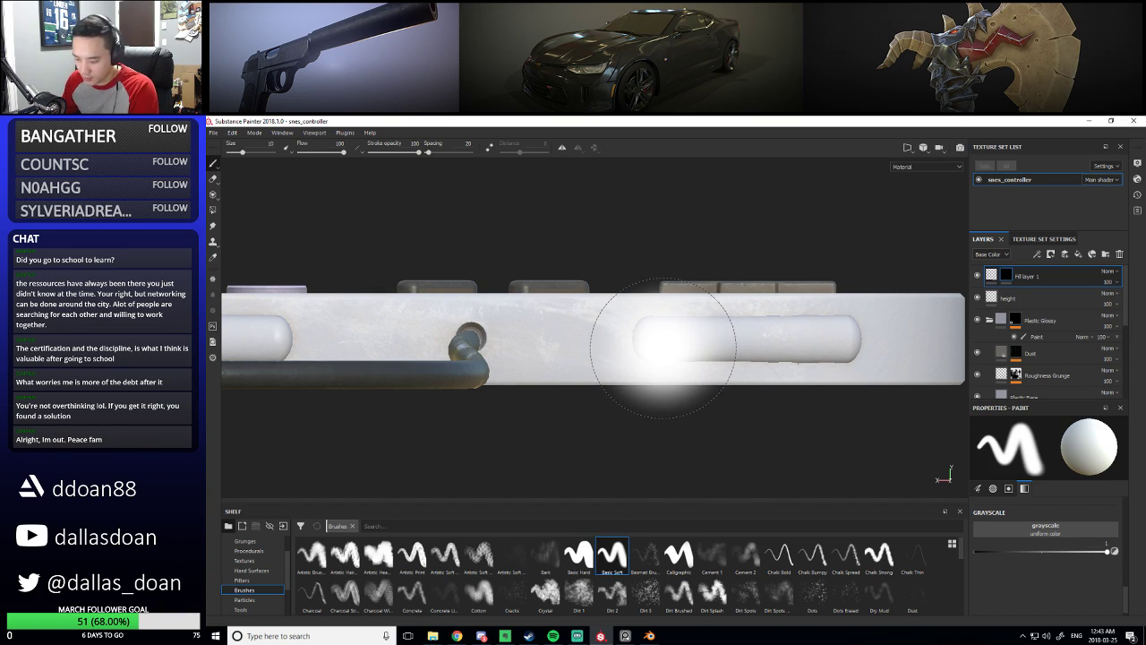
key(bracketleft)
key(bracketleft)
key(bracketleft)
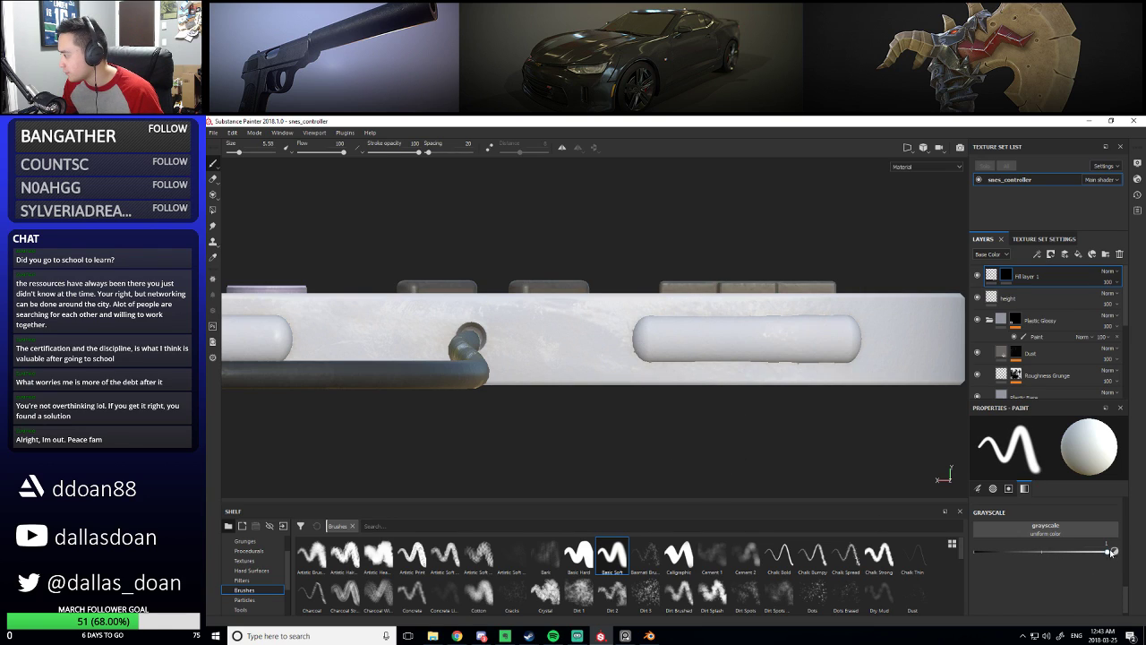
Set the brush alpha's hardness to 0.45 and try painting the mask in white around the D-pad-side shoulder button
scroll(1014, 553, up, 5)
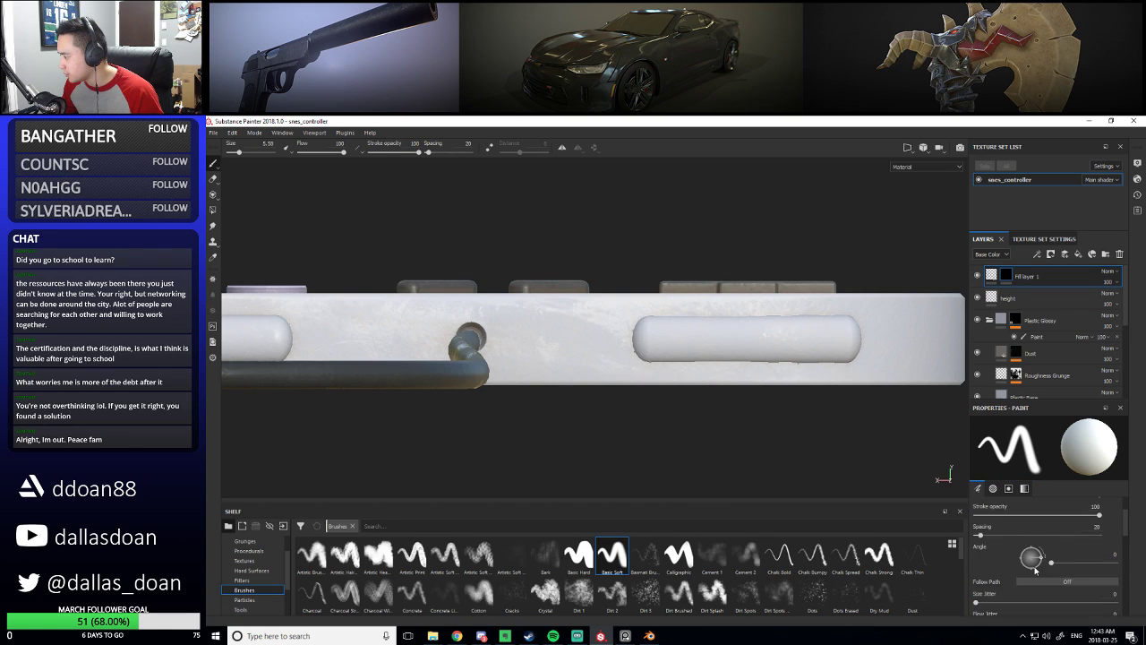
scroll(1034, 569, down, 5)
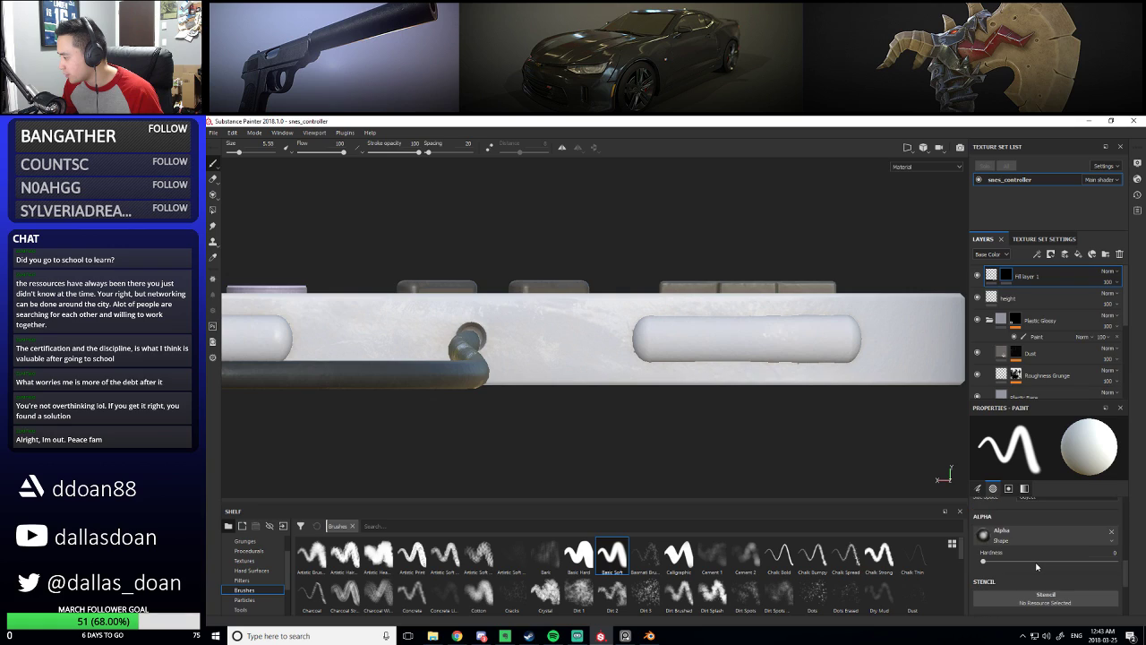
scroll(1037, 566, up, 1)
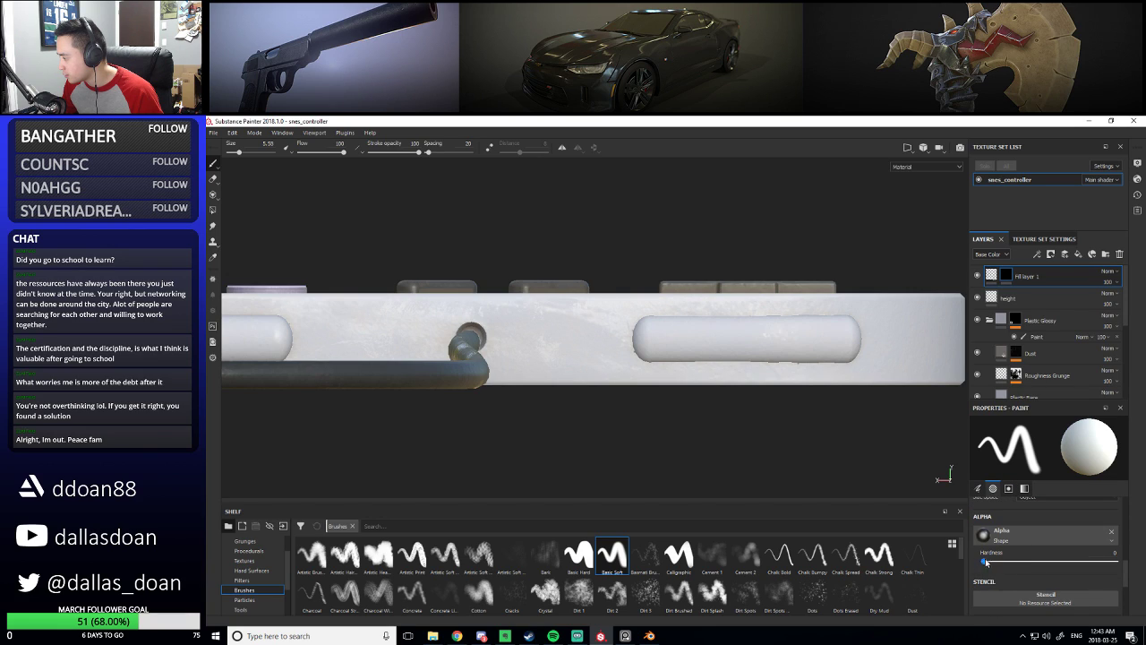
drag(1028, 561, 1043, 562)
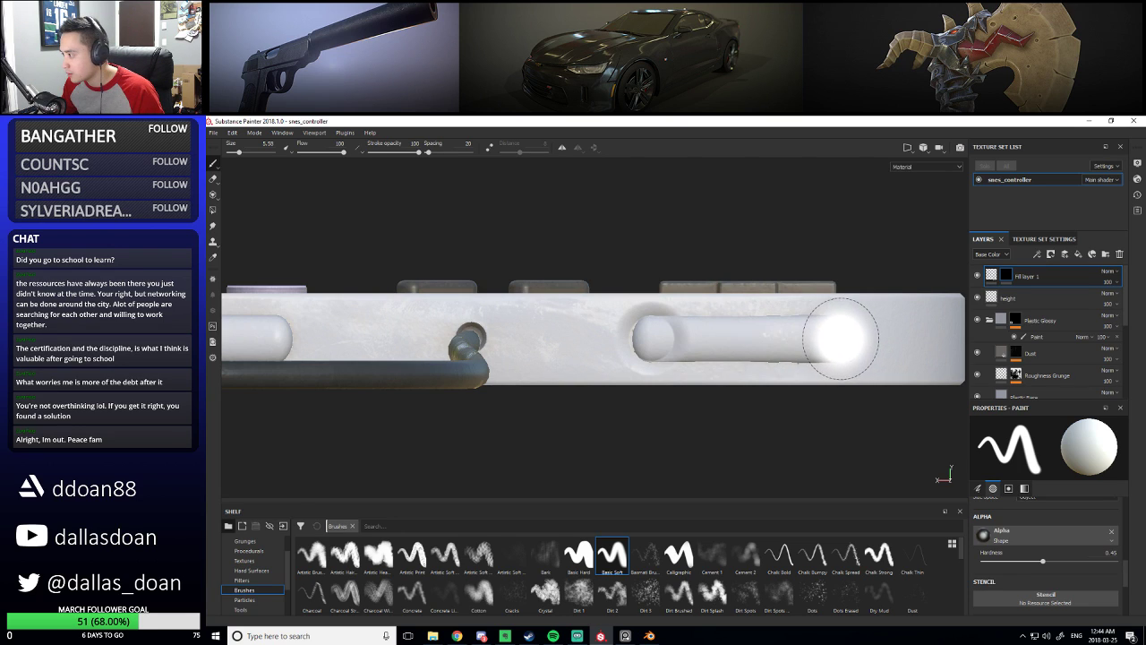
alt+drag(922, 349, 887, 399)
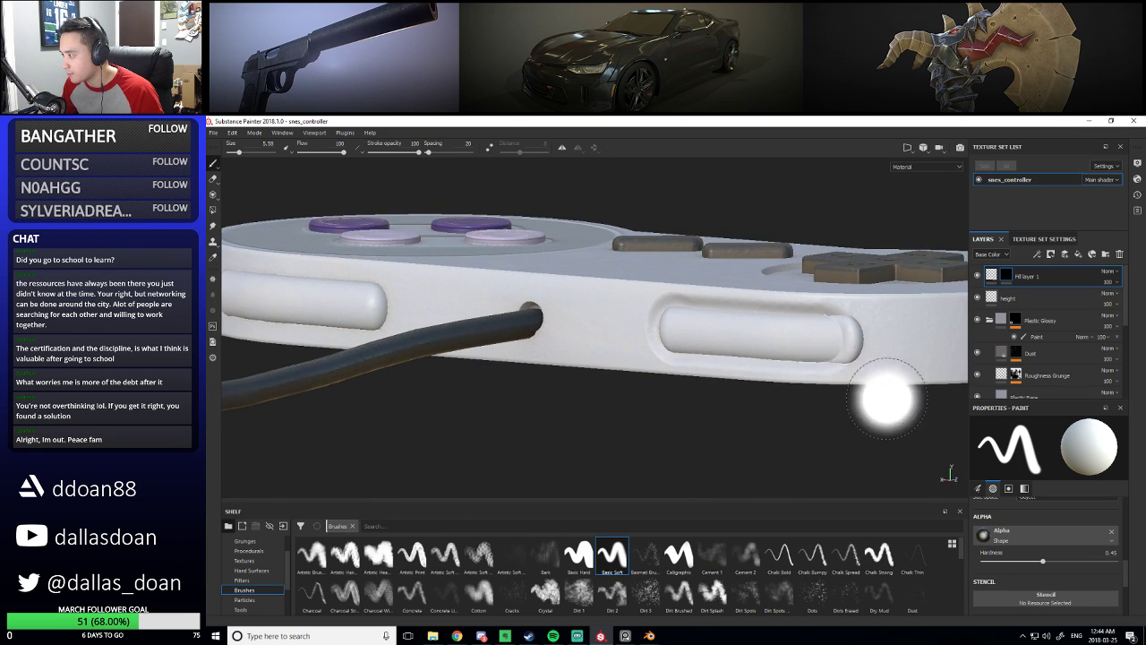
alt+drag(941, 353, 838, 343)
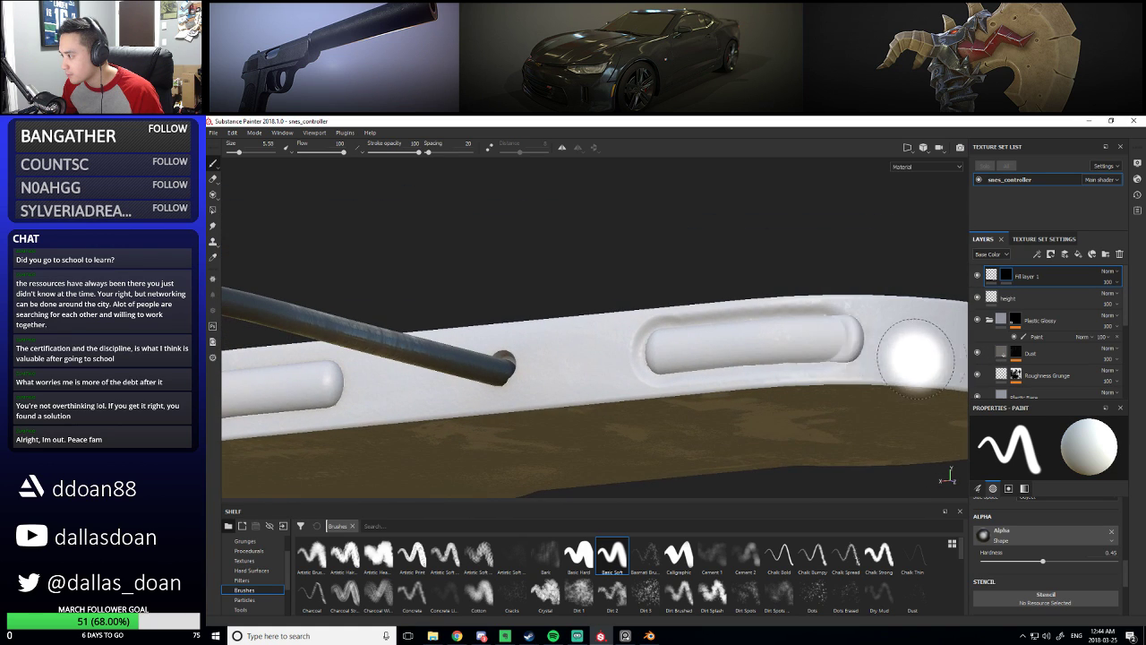
alt+drag(915, 357, 788, 414)
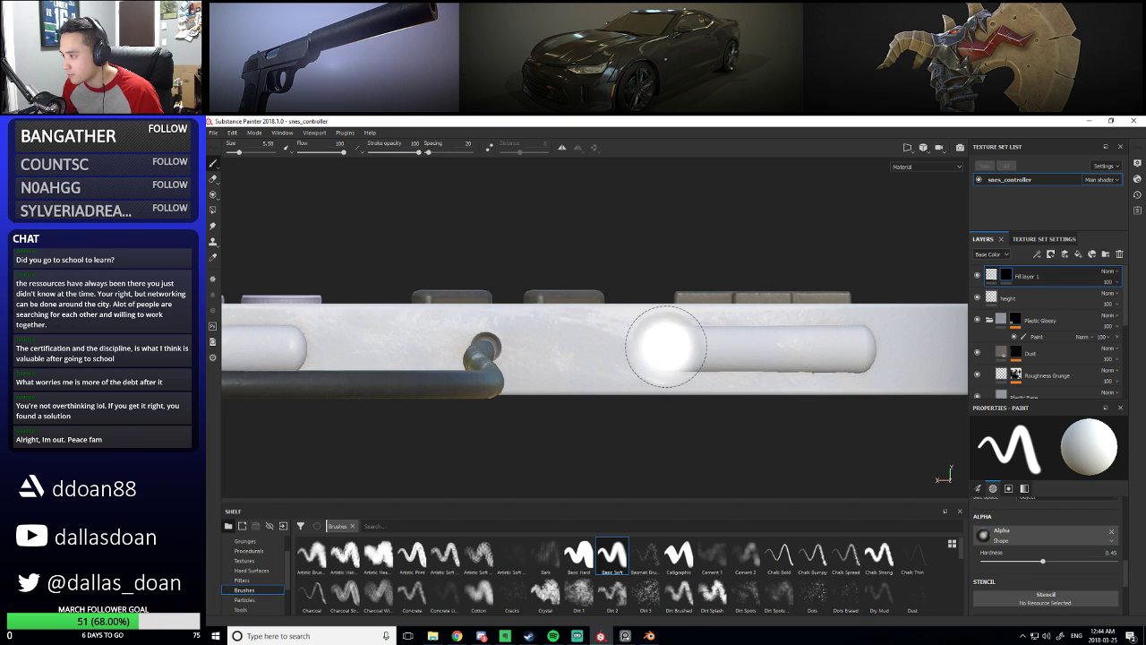
Try straight white mask strokes along the full length of the D-pad-side shoulder button with the 0.45 hardness brush
key(shift)
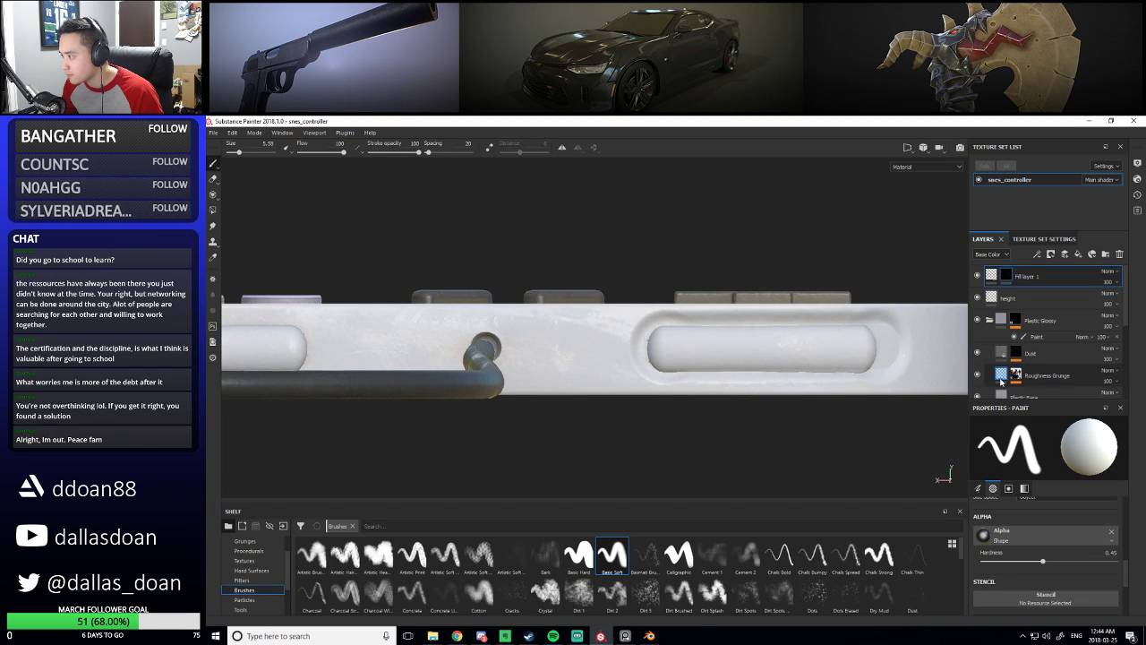
mouse_move(865, 397)
alt+mouse_down()
mouse_move(878, 379)
mouse_move(814, 386)
mouse_move(819, 396)
mouse_move(711, 379)
mouse_move(744, 371)
mouse_move(731, 355)
alt+mouse_up()
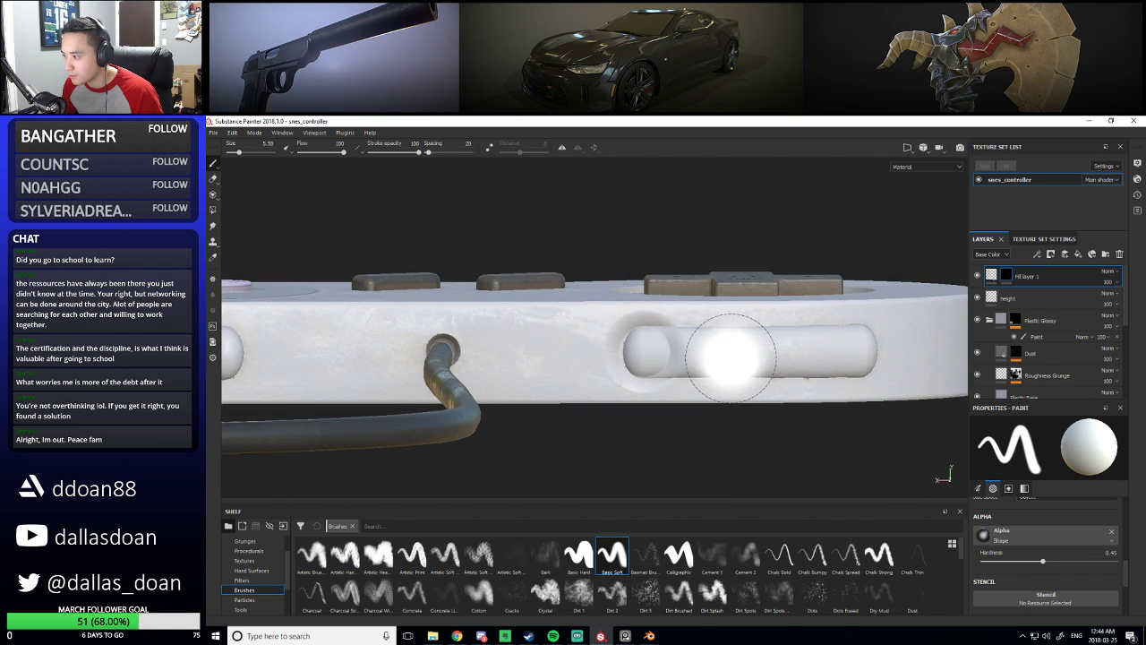
alt+drag(648, 352, 681, 354)
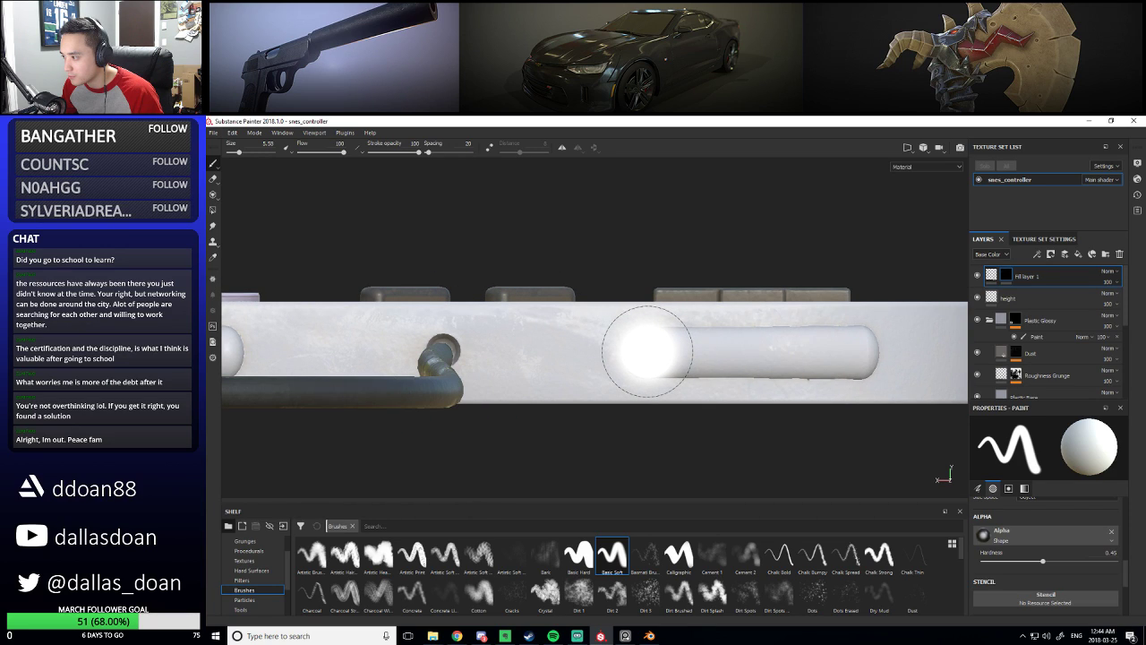
click(656, 351)
shift+click(863, 352)
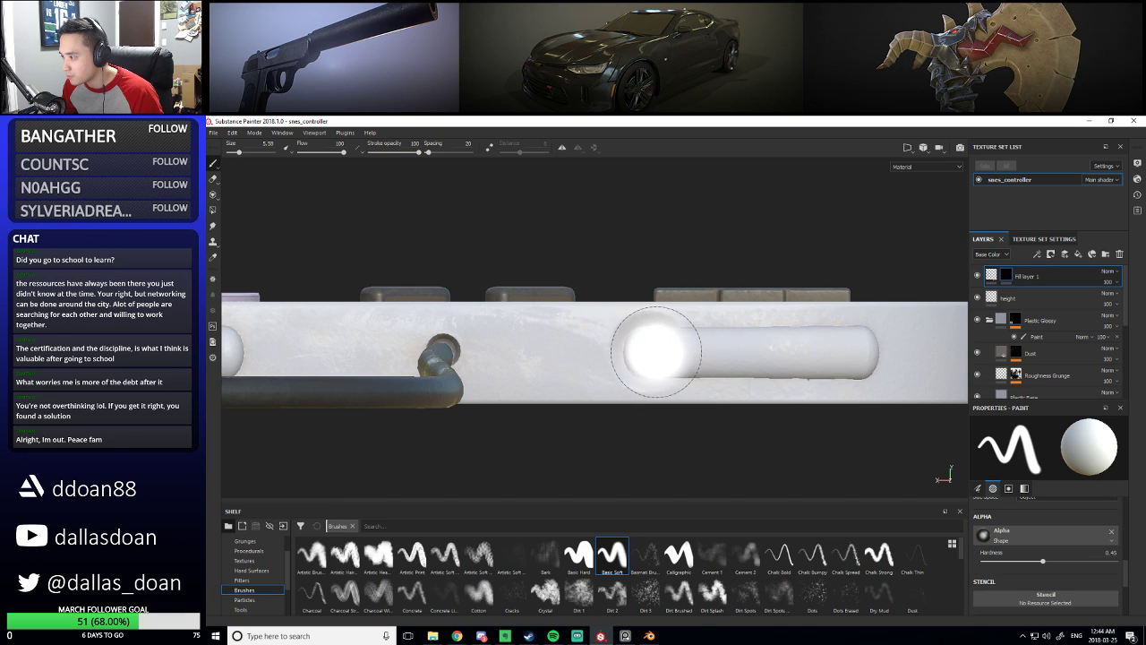
click(637, 351)
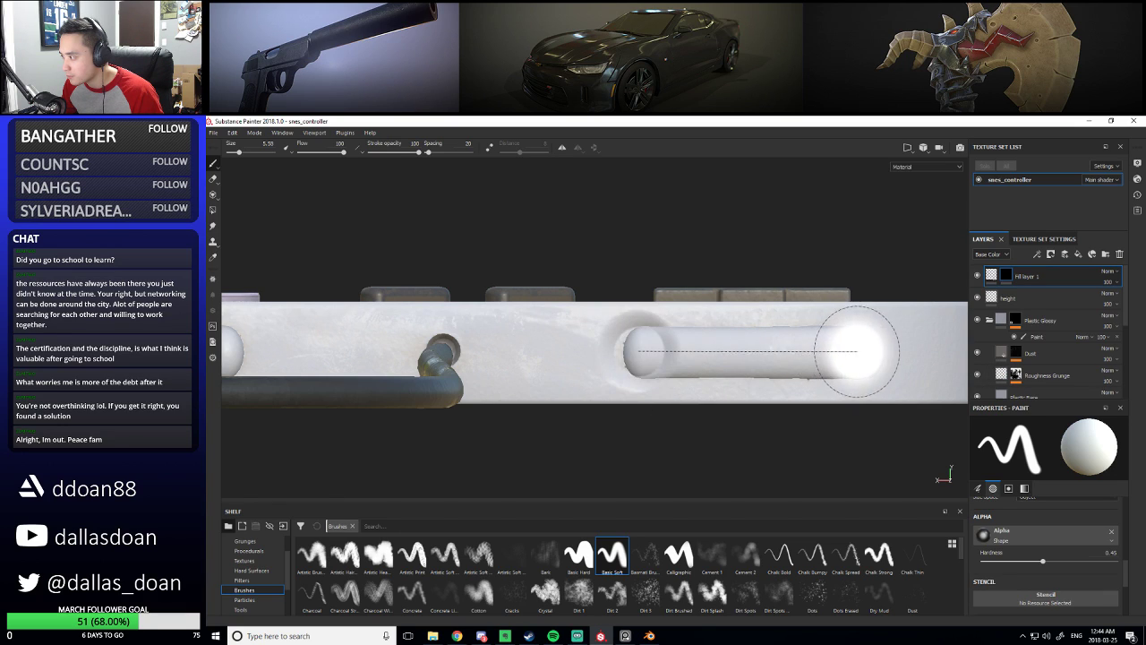
shift+click(881, 358)
alt+drag(881, 358, 862, 398)
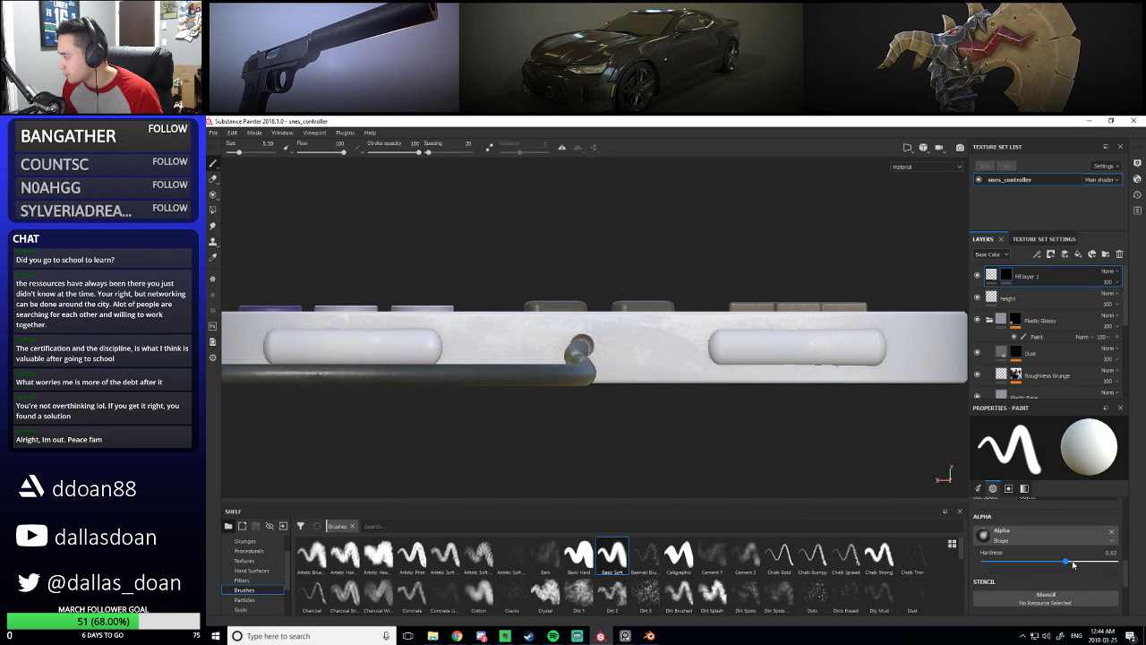
With brush hardness 0.72 and size about 4.6, paint a snapped straight mask stroke along the D-pad-side shoulder button
click(724, 347)
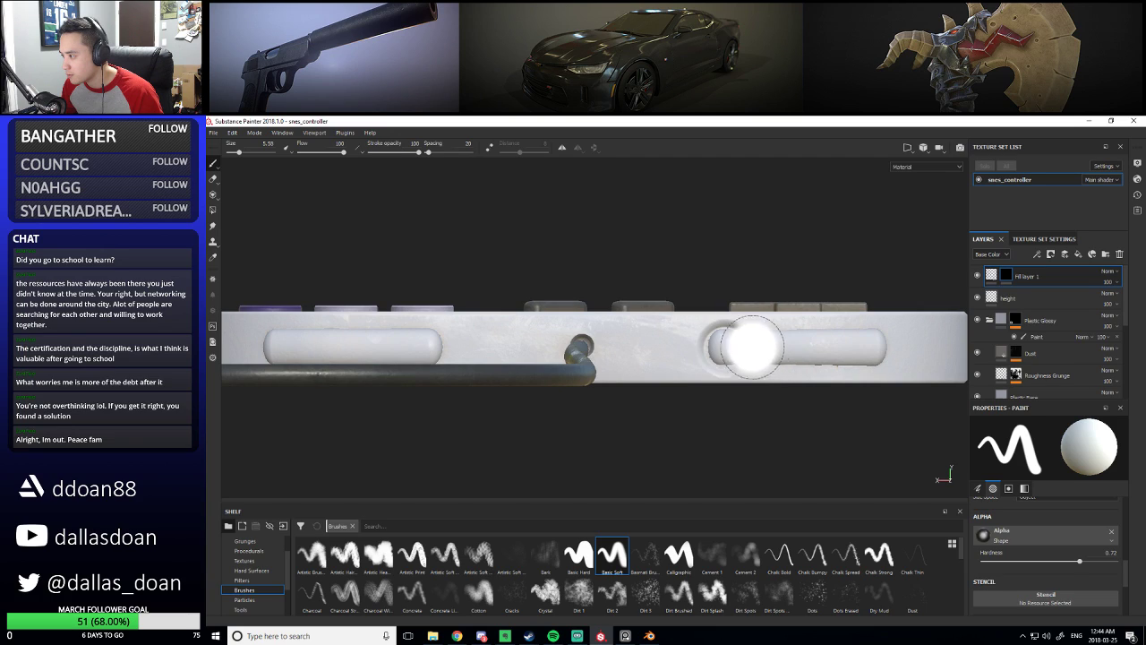
shift+click(869, 348)
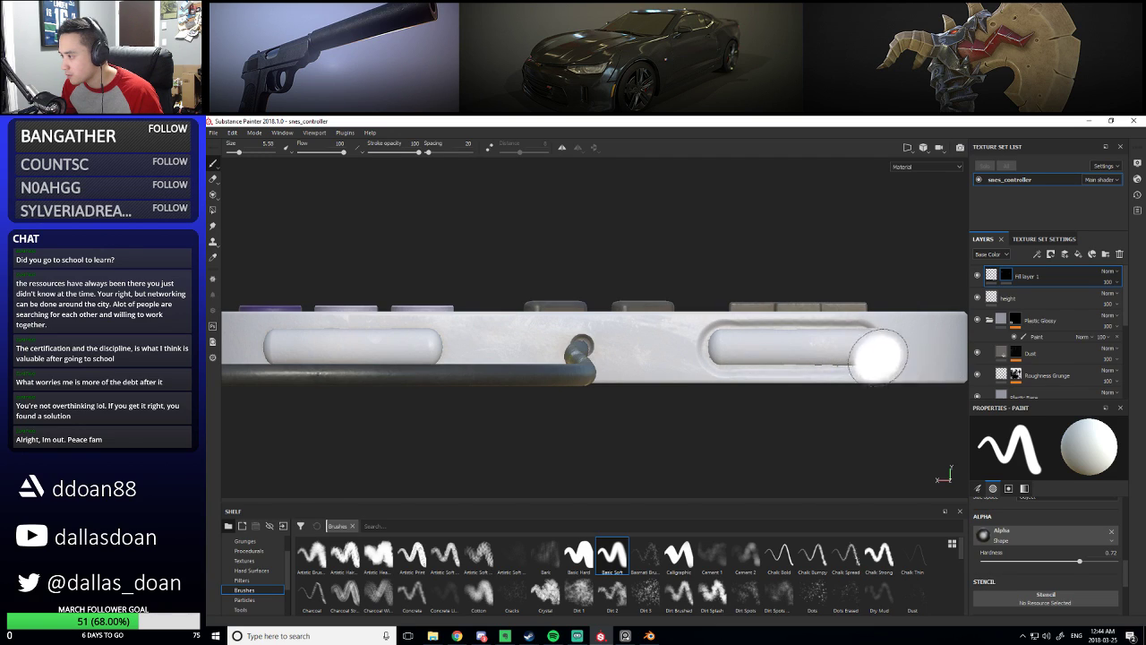
key(ctrl+z)
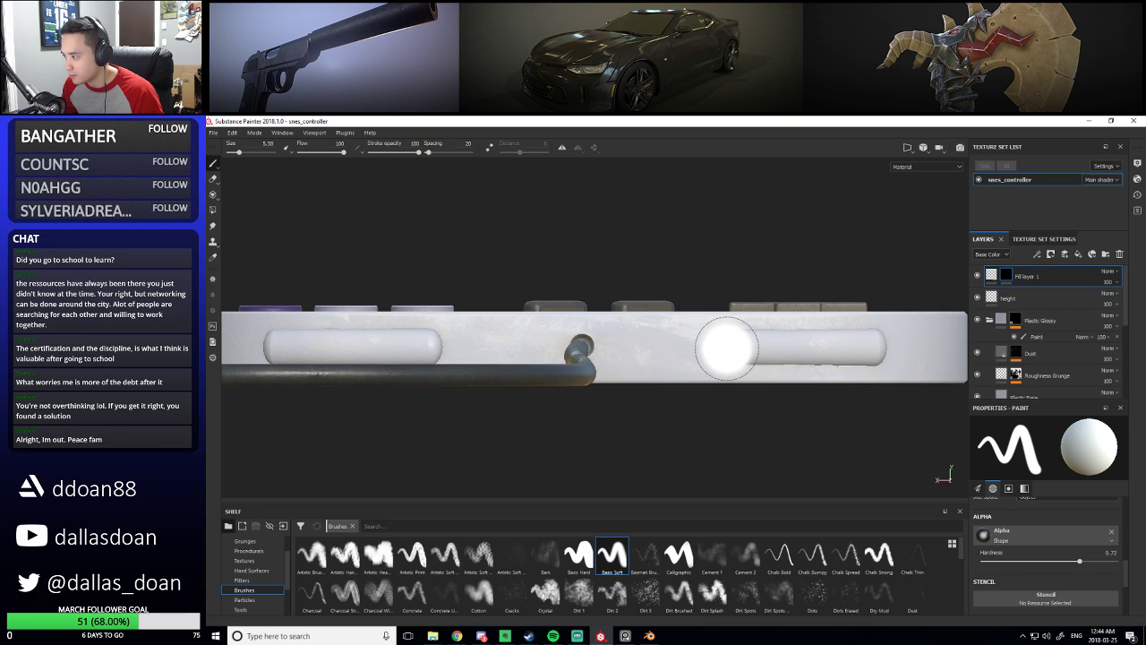
key(bracketleft)
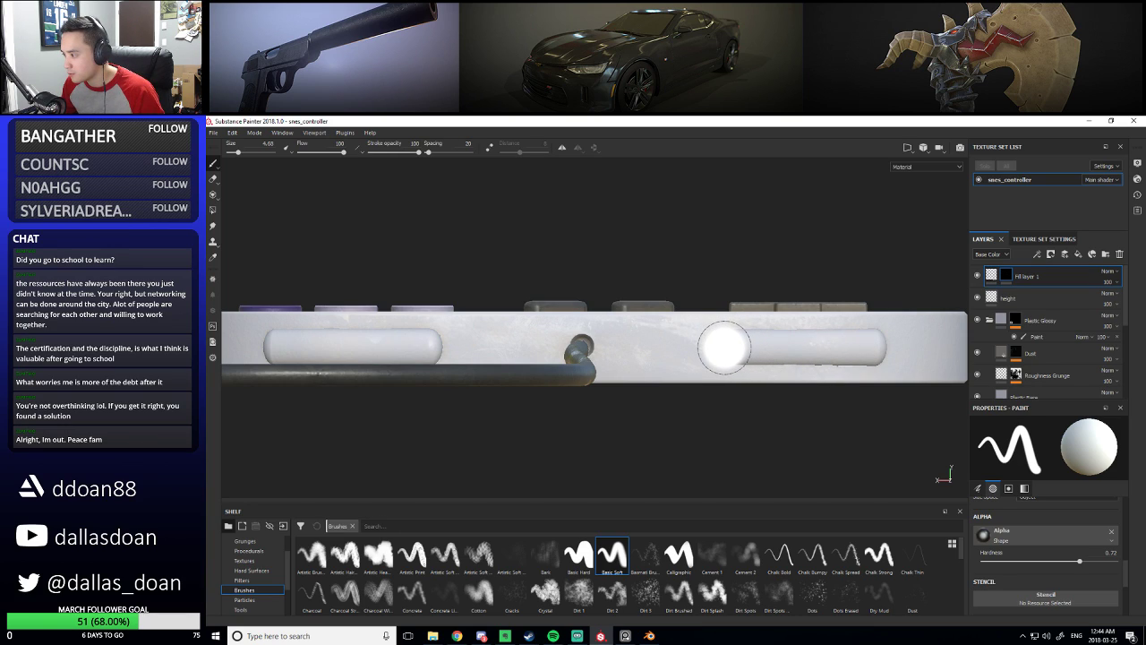
key(shift)
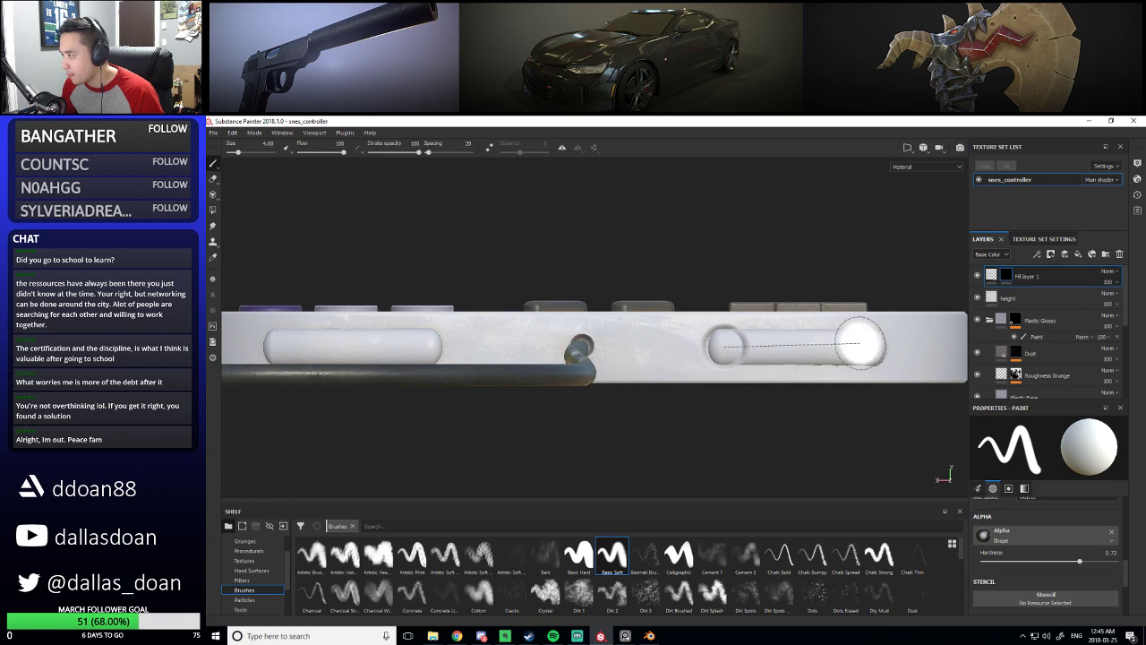
key(shift)
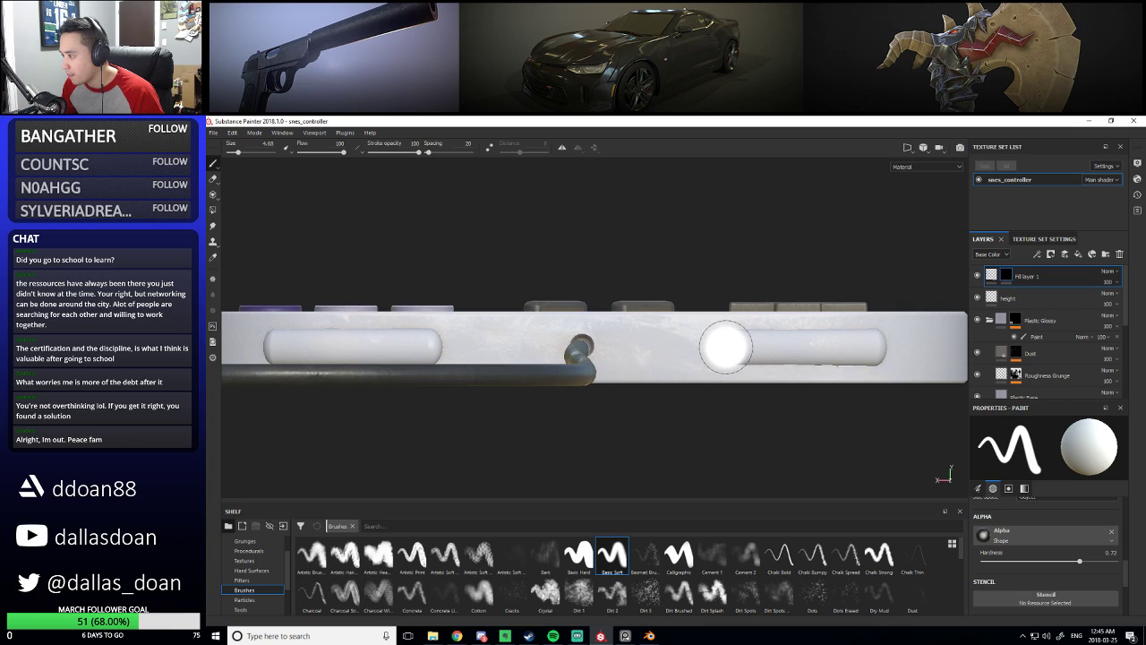
key(ctrl+shift)
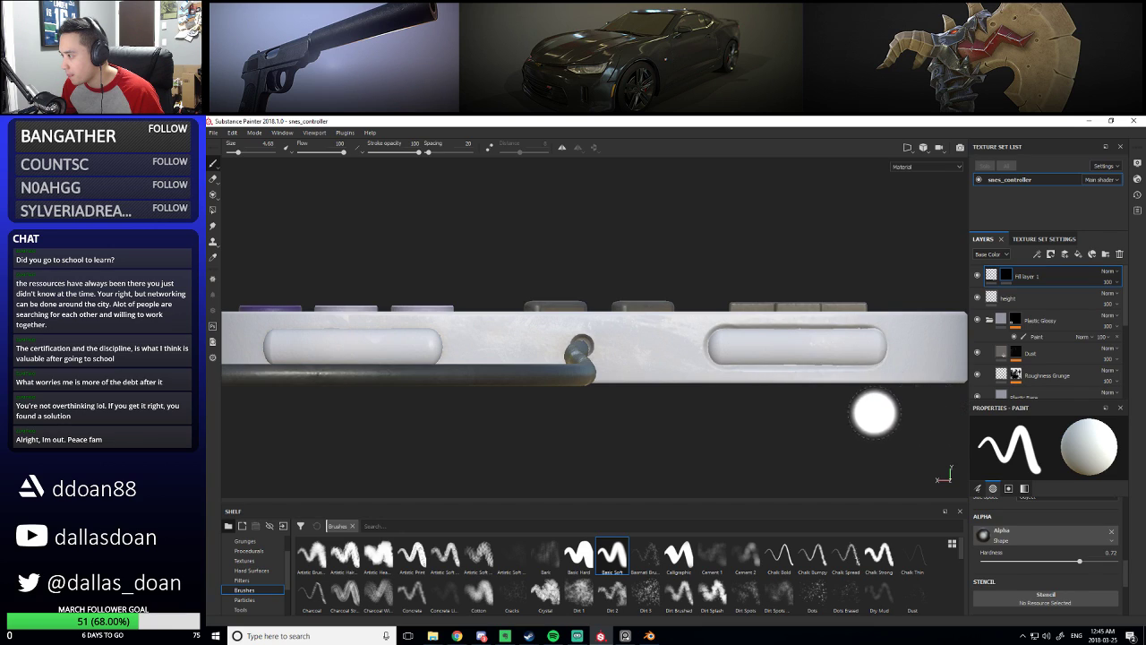
Paint a snapped straight mask stroke along the shoulder button on the purple face-button side
alt+drag(875, 412, 683, 425)
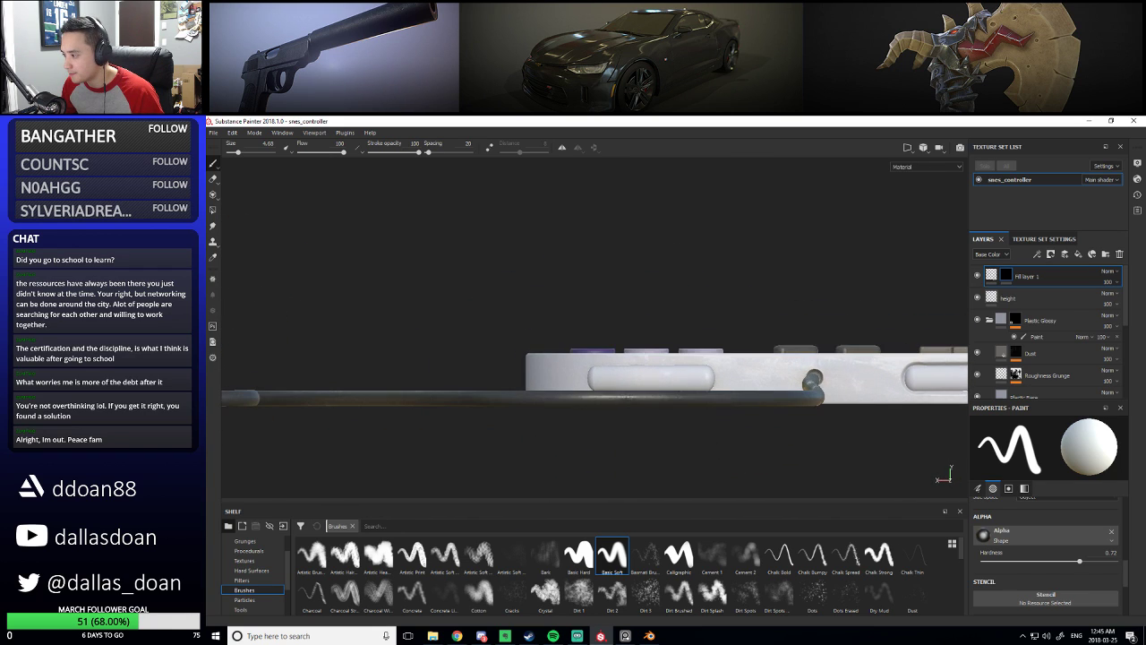
mouse_move(592, 381)
alt+right_down()
mouse_move(616, 419)
mouse_move(474, 397)
alt+right_up()
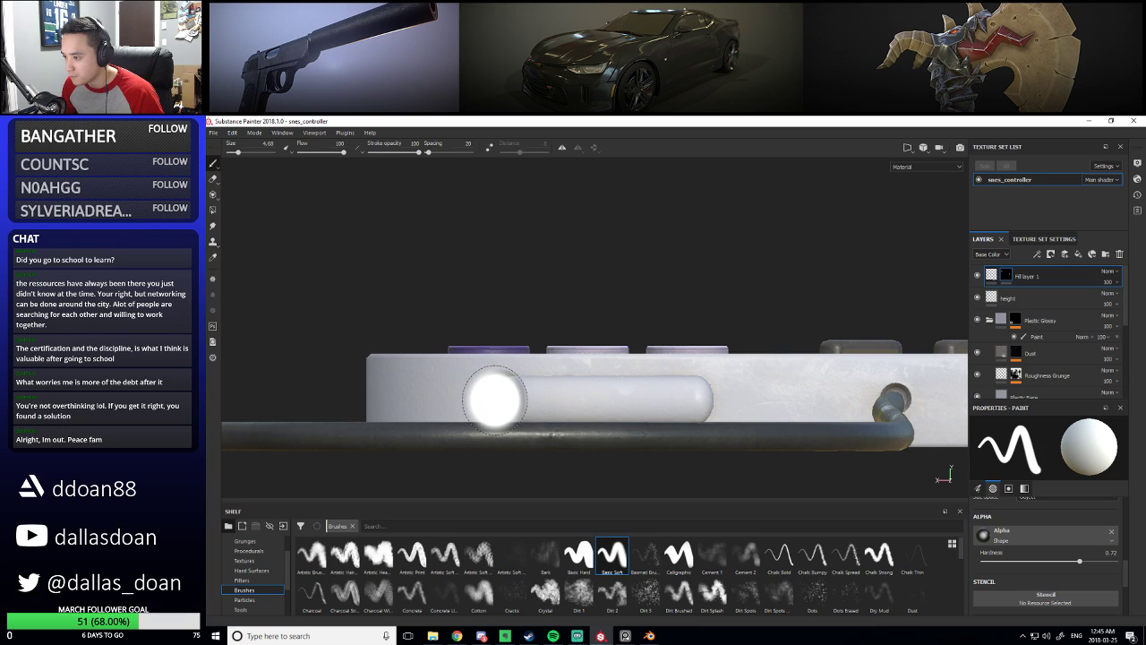
key(ctrl+shift)
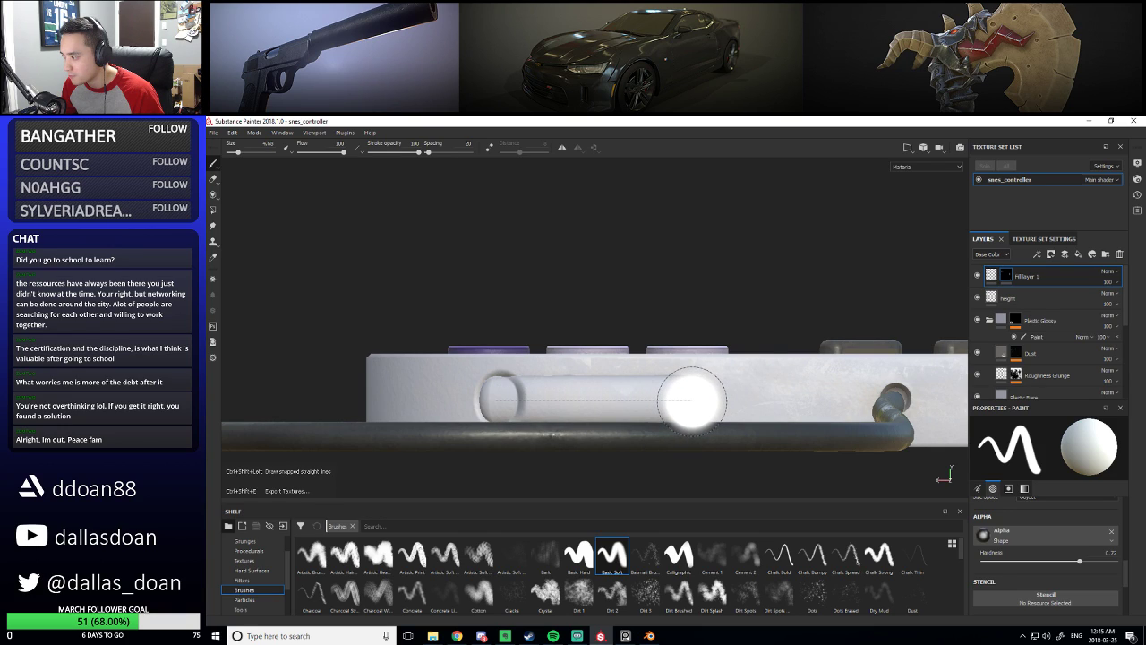
ctrl+shift+click(693, 401)
Rename the masked height fill layer as "-0.5 height"
scroll(732, 427, down, 5)
mouse_move(767, 437)
alt+mouse_down()
mouse_move(776, 464)
mouse_move(628, 440)
alt+mouse_up()
mouse_move(697, 427)
alt+mouse_down()
mouse_move(706, 438)
mouse_move(798, 417)
mouse_move(642, 427)
mouse_move(667, 414)
mouse_move(671, 392)
mouse_move(801, 376)
mouse_move(724, 378)
mouse_move(732, 341)
alt+mouse_up()
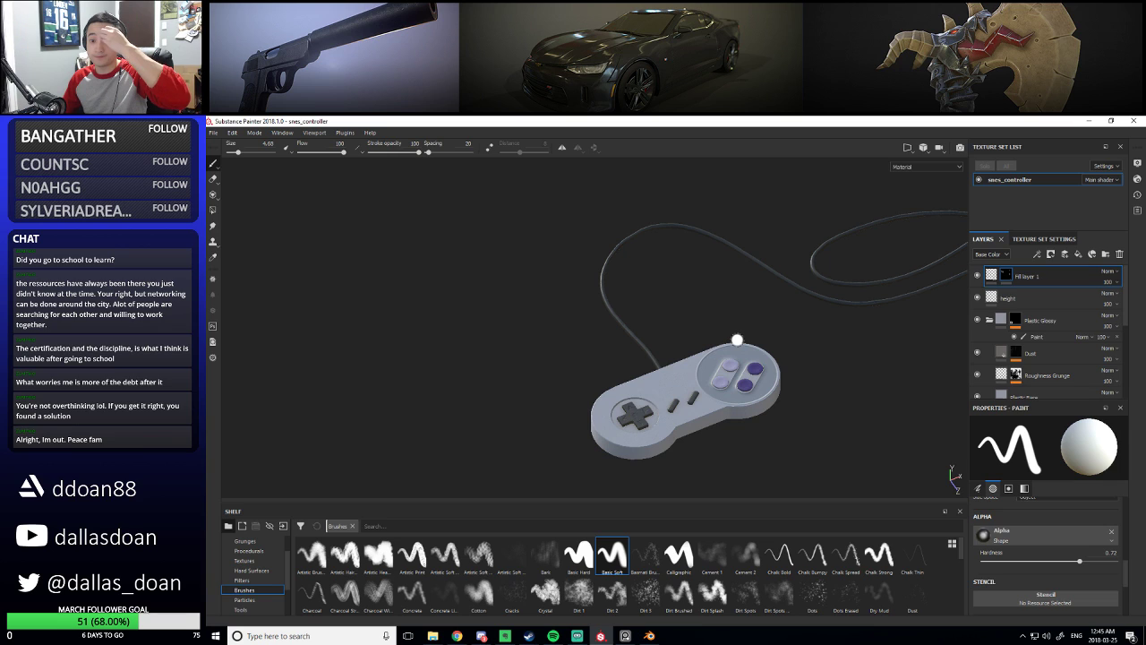
alt+drag(661, 318, 744, 409)
scroll(1068, 576, down, 5)
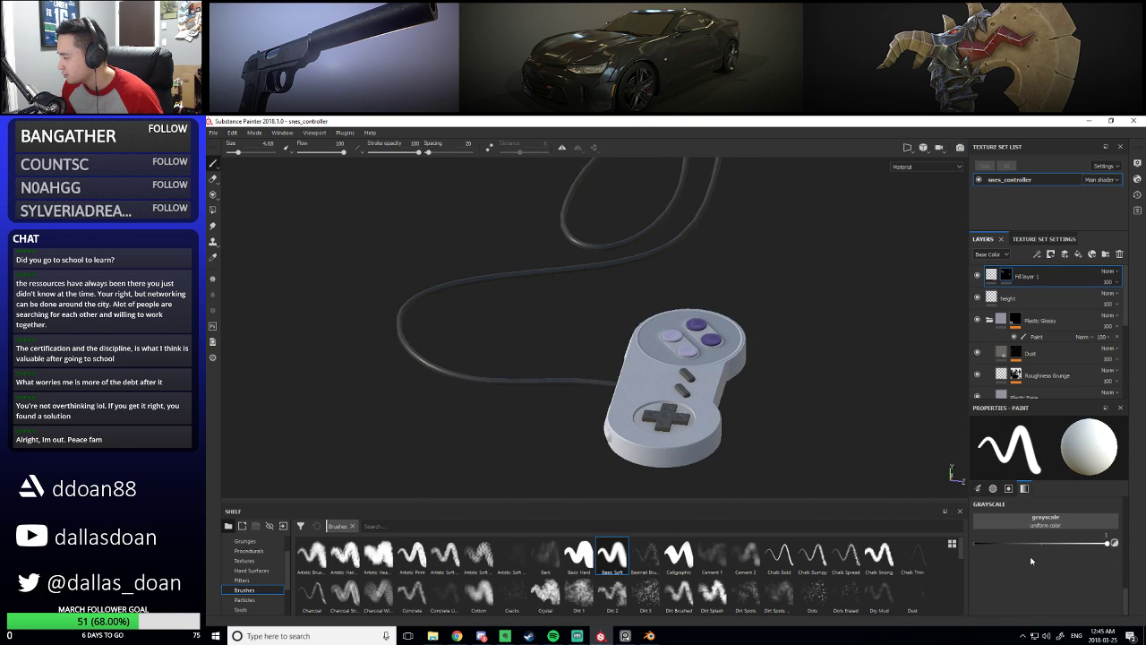
scroll(1032, 561, up, 5)
click(997, 276)
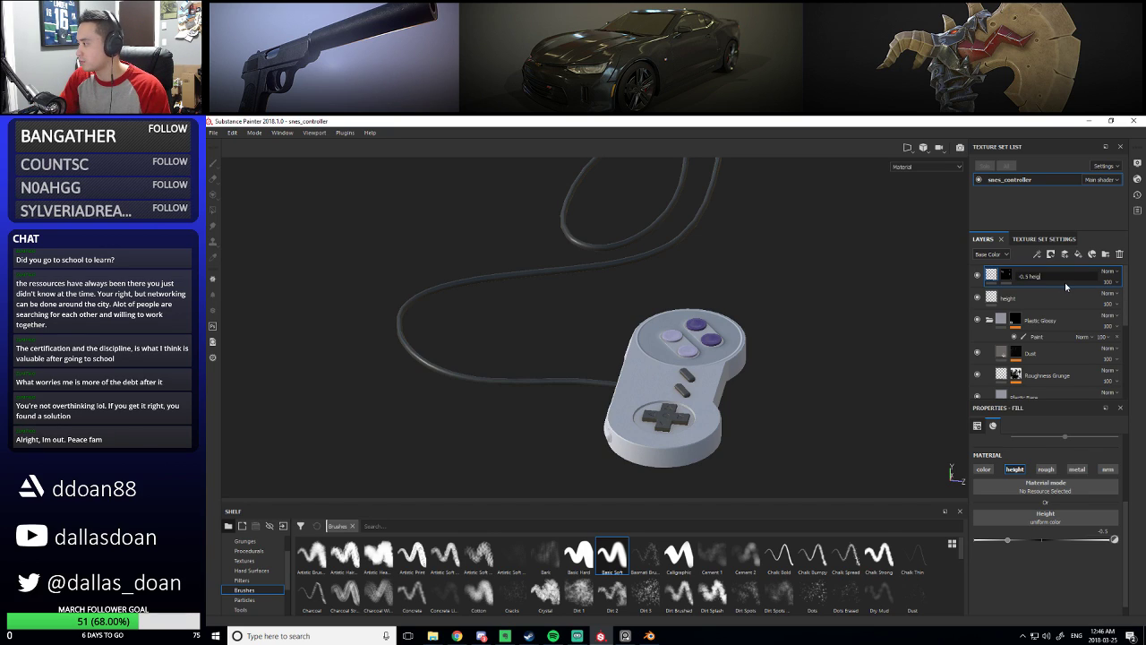
text(ht)
key(Return)
Add a paint effect to the mask of the "-0.5 height" layer
alt+drag(687, 284, 634, 337)
scroll(638, 340, up, 3)
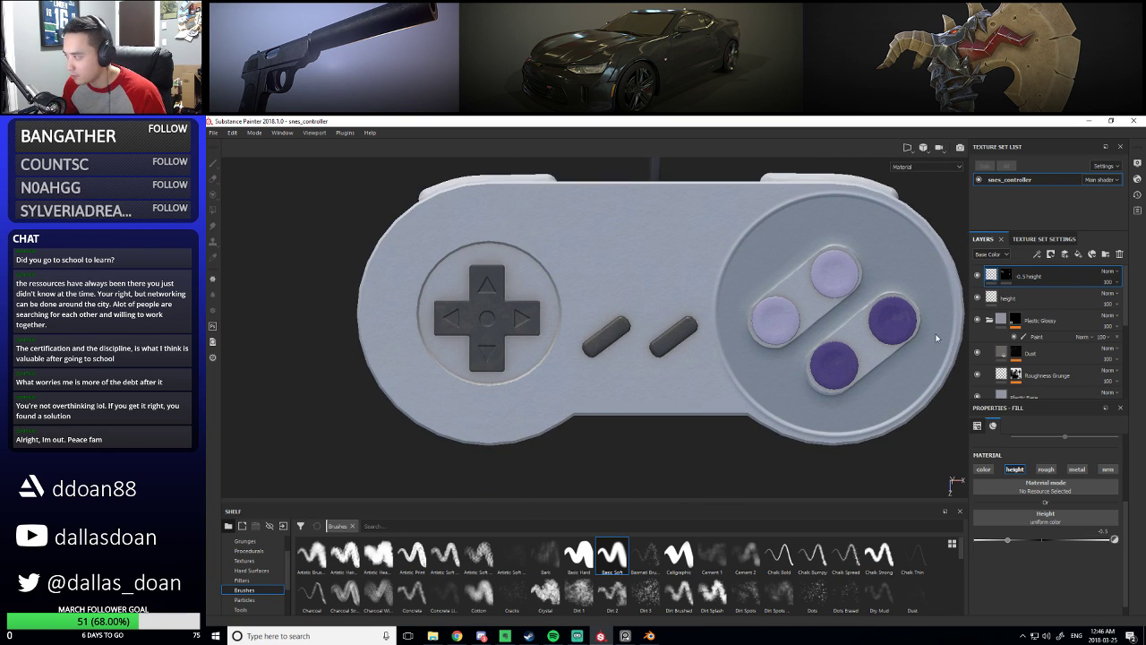
click(1007, 276)
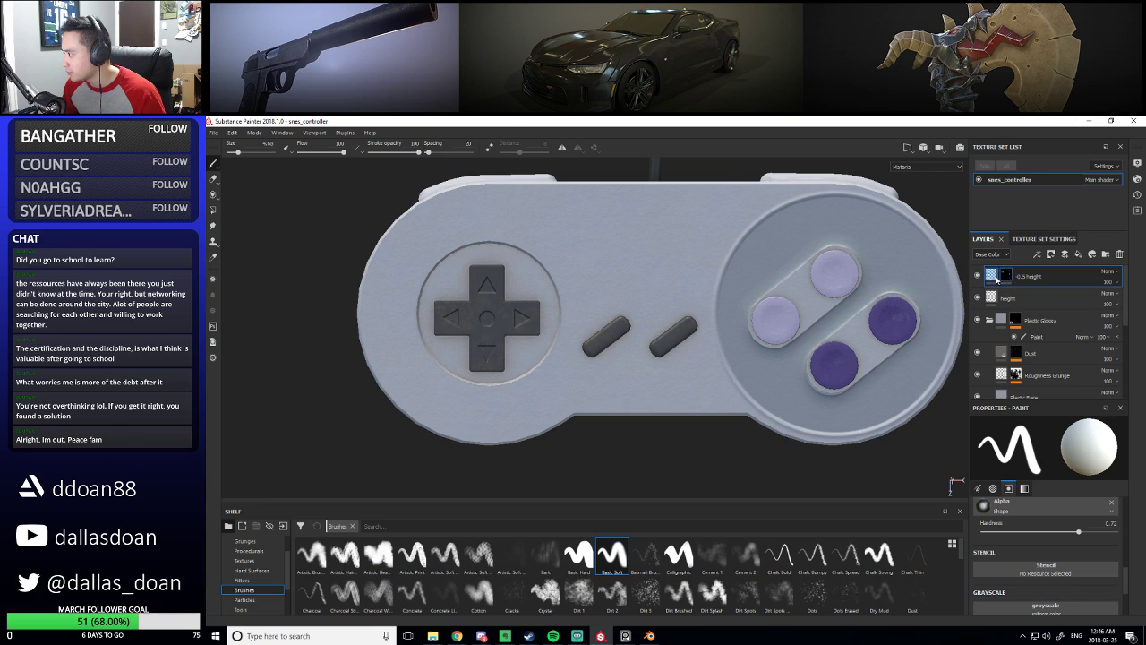
scroll(633, 333, up, 3)
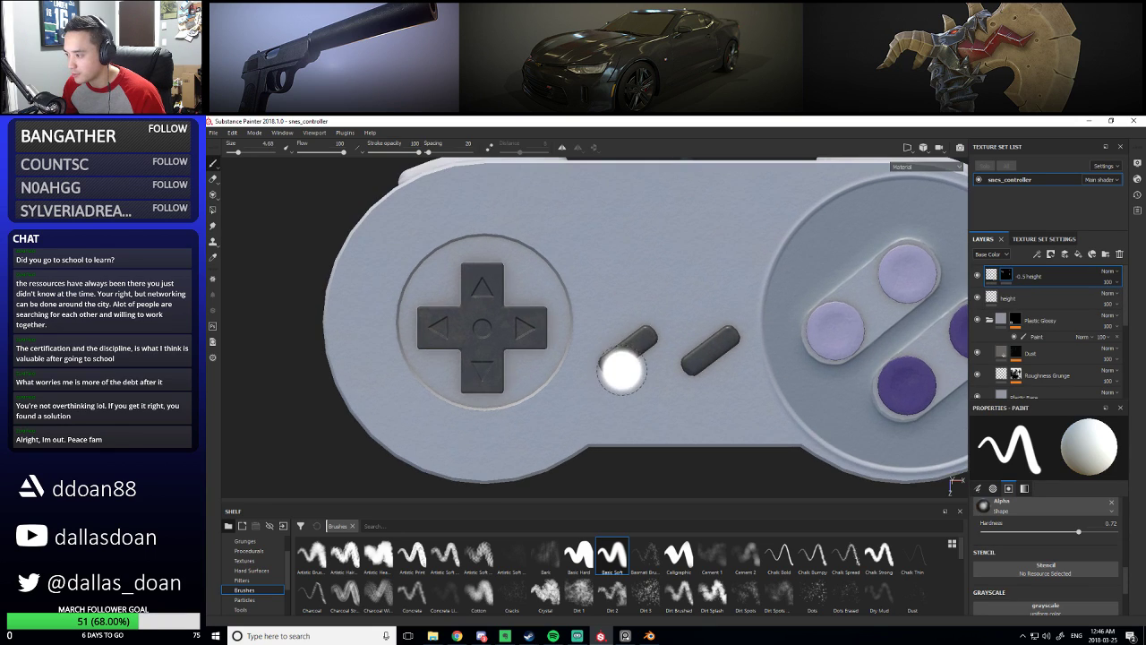
right_click(1008, 274)
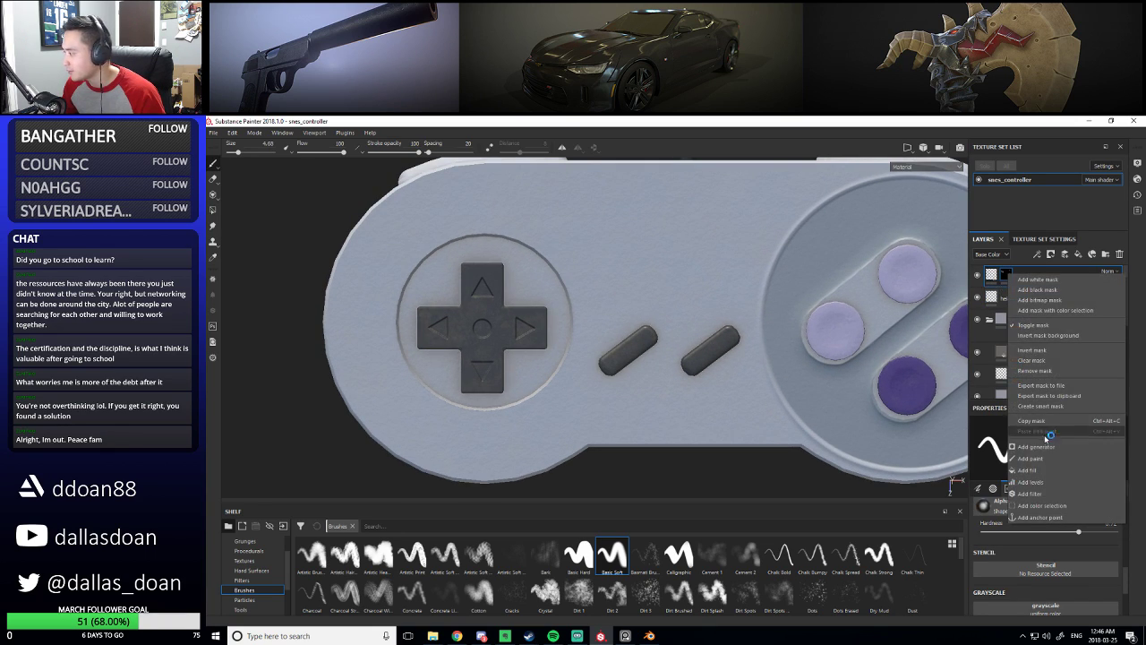
click(1030, 458)
Reduce the brush size to about 3.11 and paint a straight white mask stroke along the dark pill button nearest the D-pad
scroll(684, 358, down, 3)
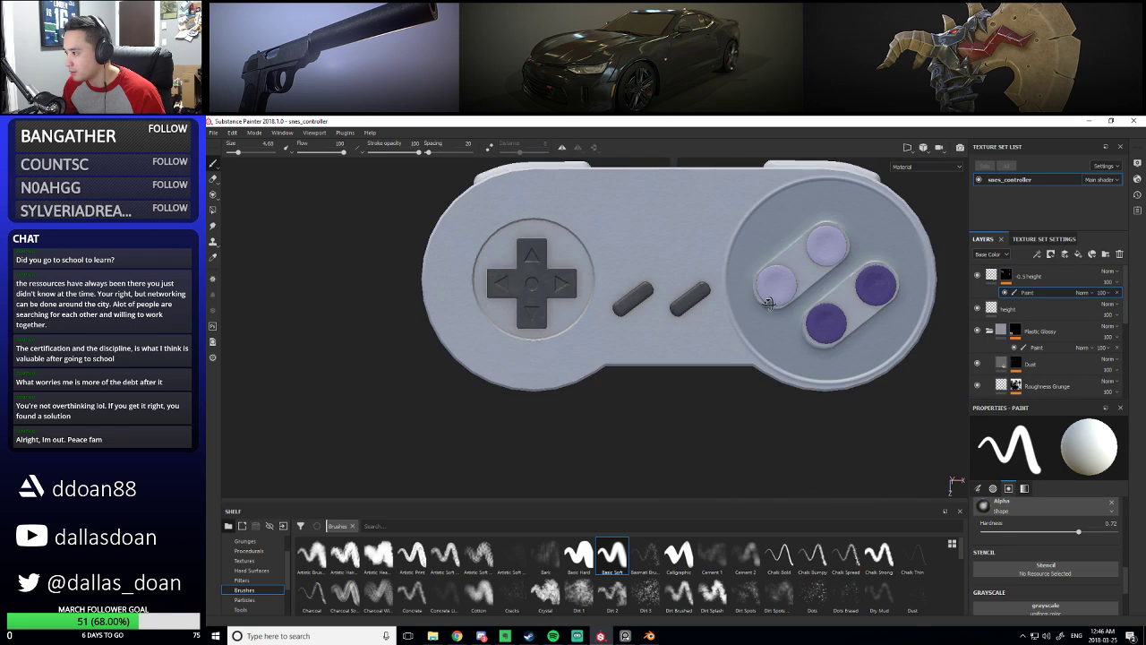
middle_drag(768, 303, 635, 402)
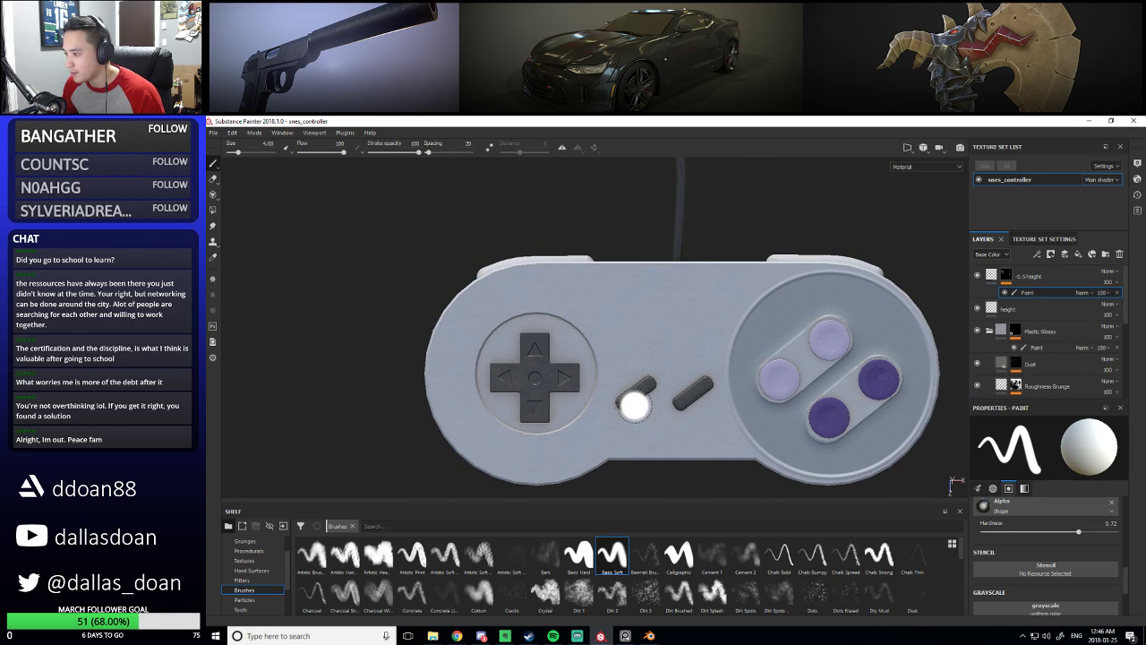
scroll(591, 407, up, 5)
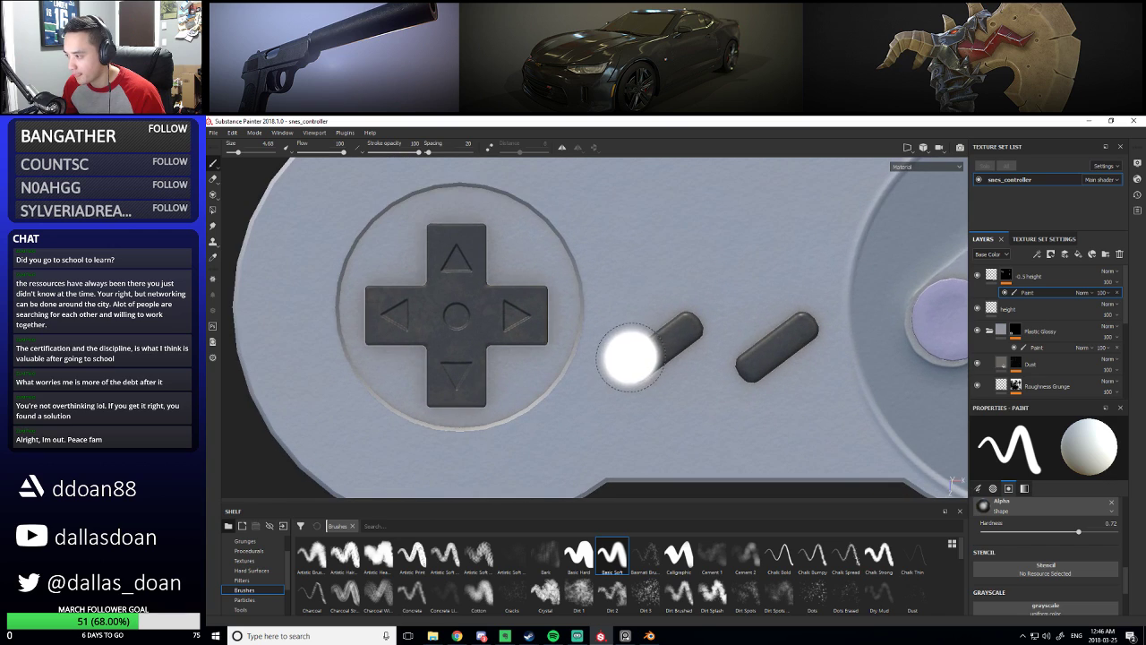
ctrl+right_drag(698, 341, 630, 358)
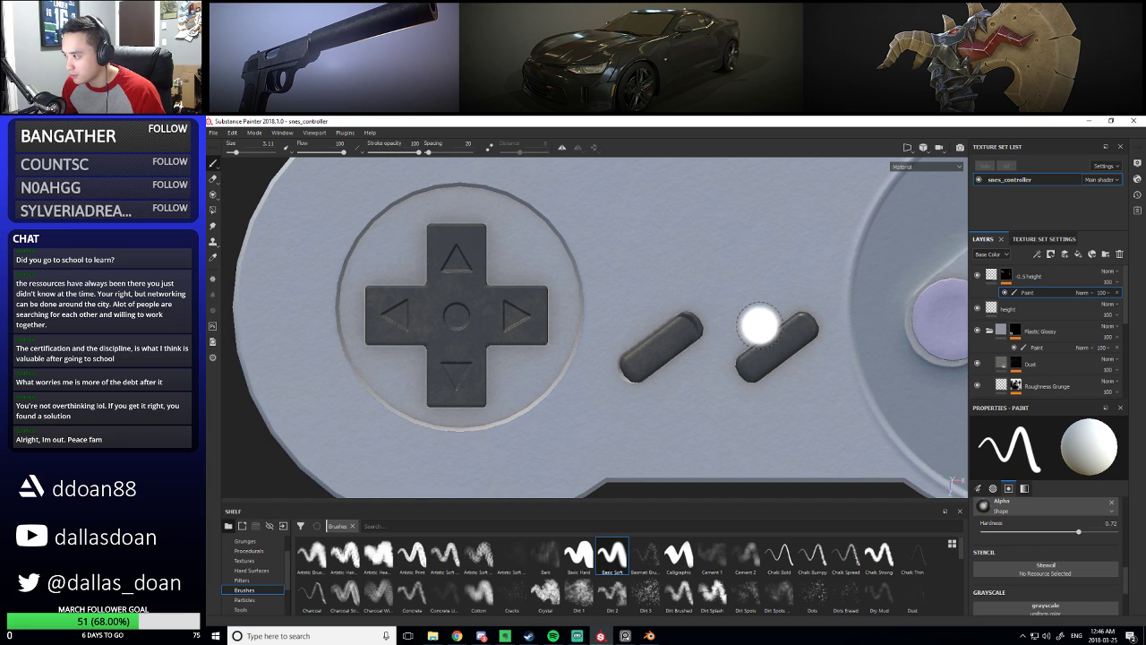
key(ctrl)
click(627, 366)
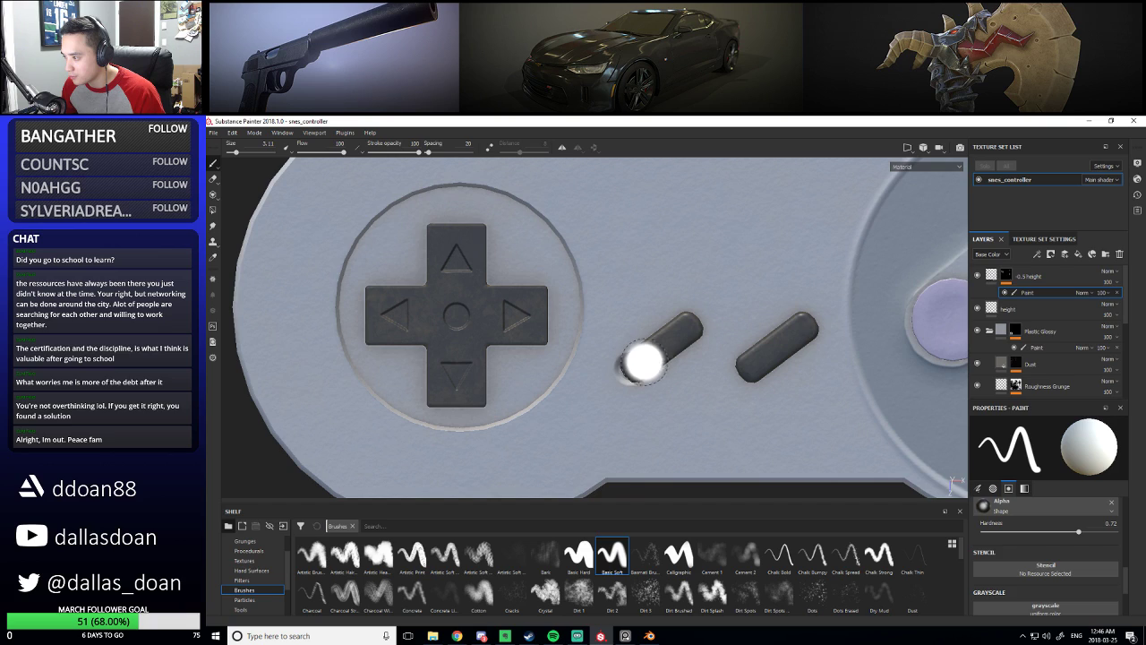
key(shift)
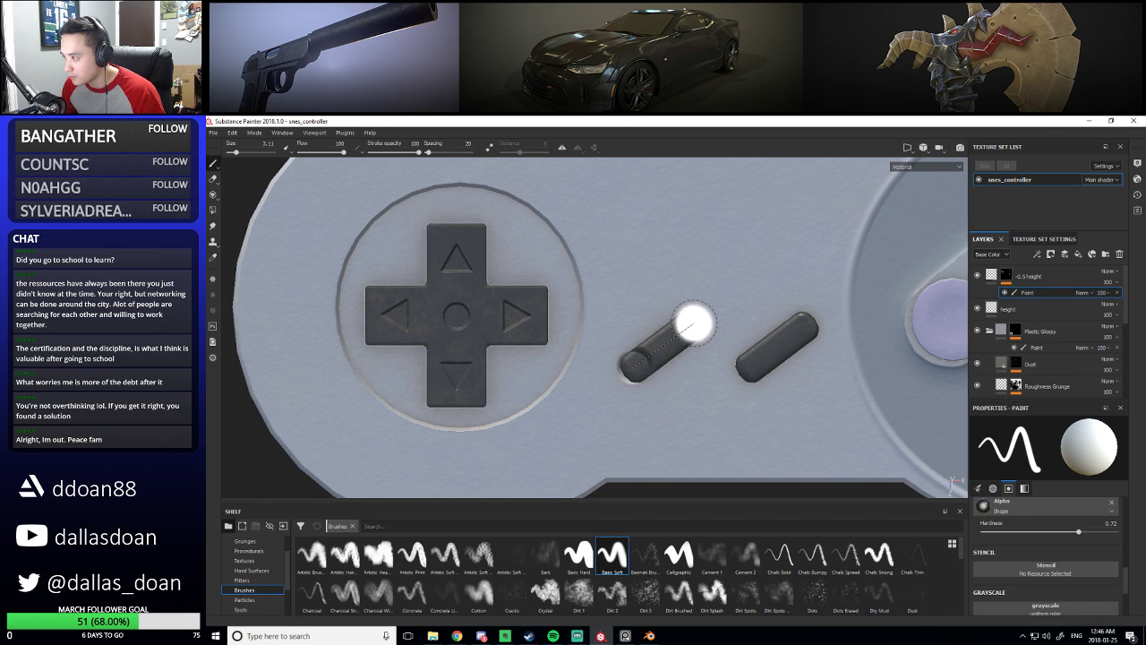
Touch up the mask around the pill button nearest the D-pad using black, and return the brush to white
scroll(699, 327, down, 5)
scroll(756, 303, up, 2)
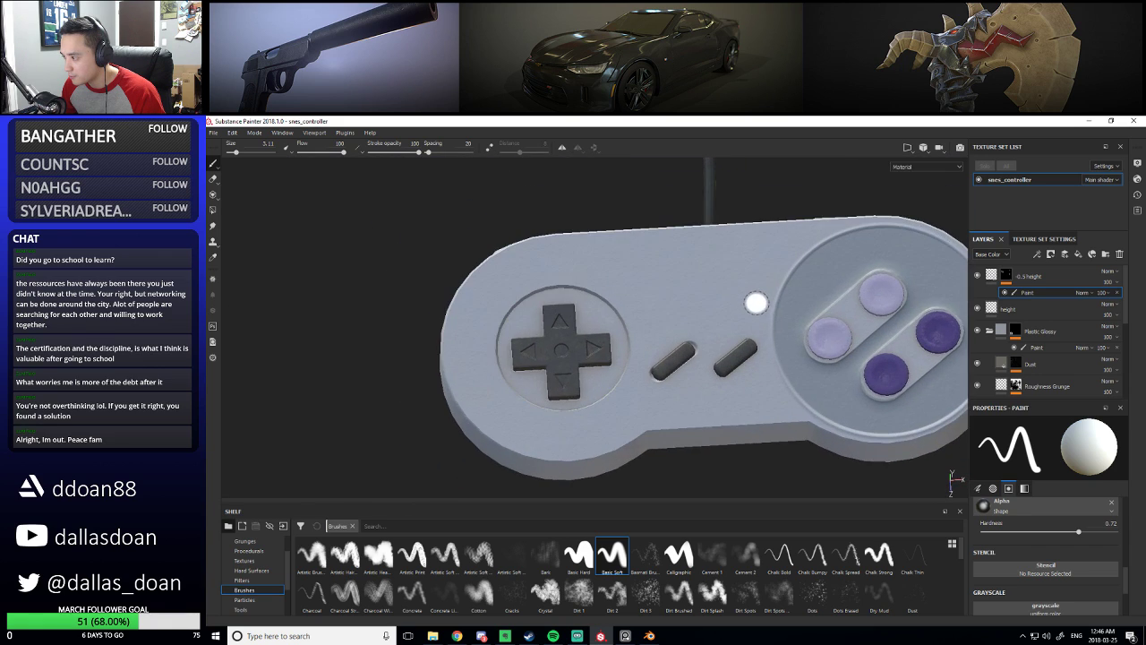
scroll(756, 302, up, 5)
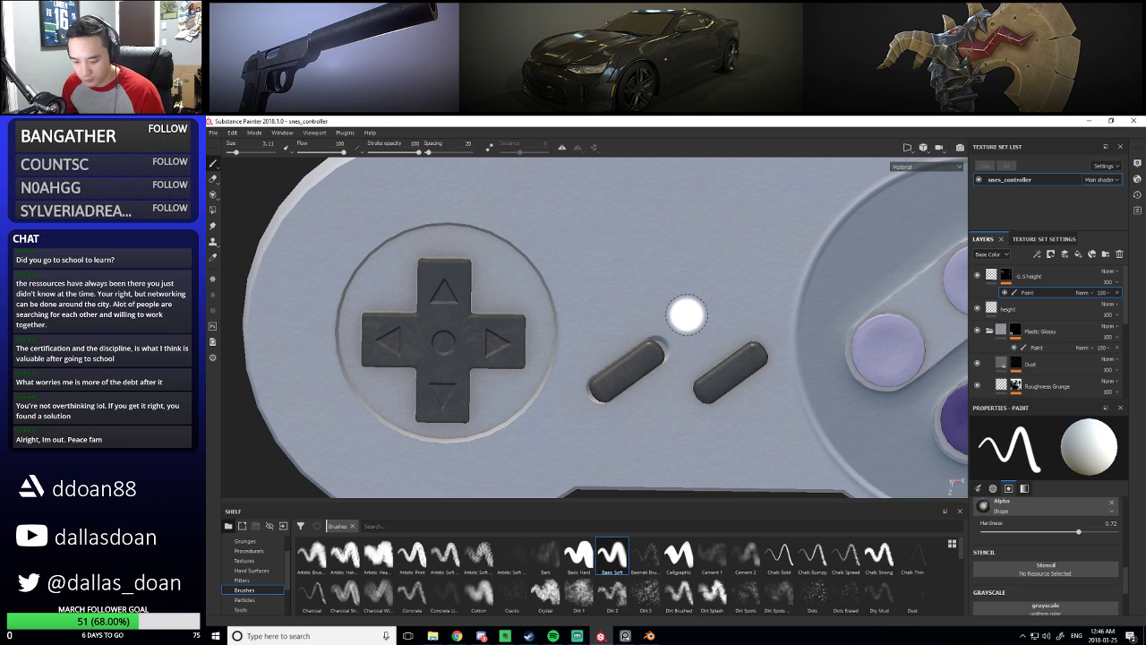
key(x)
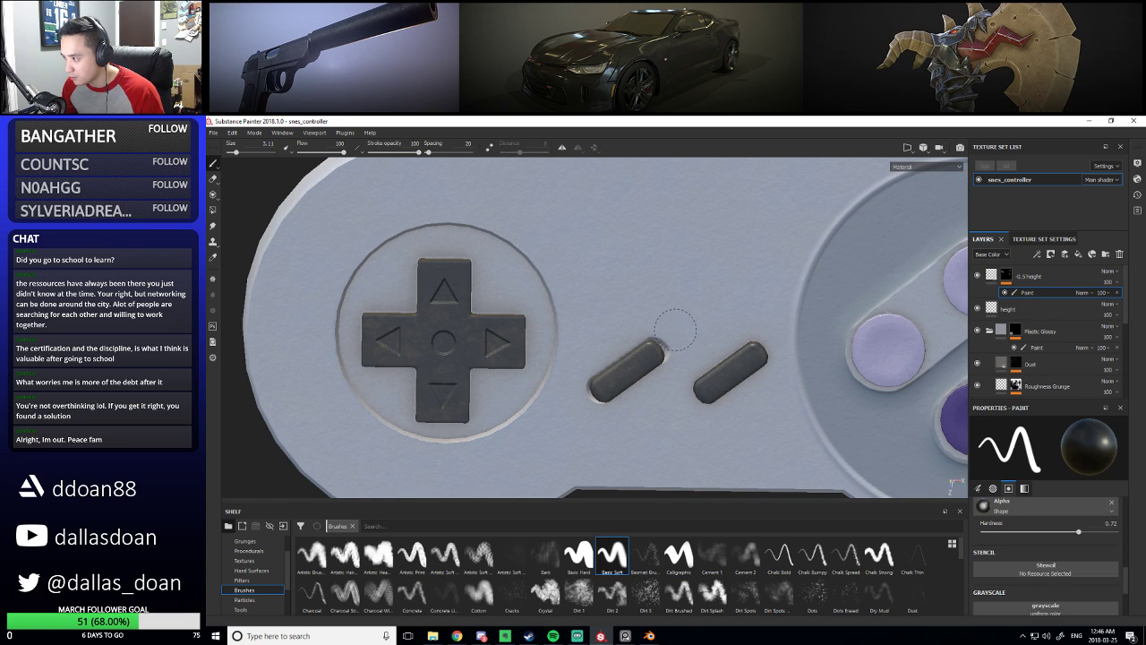
middle_drag(691, 402, 696, 358)
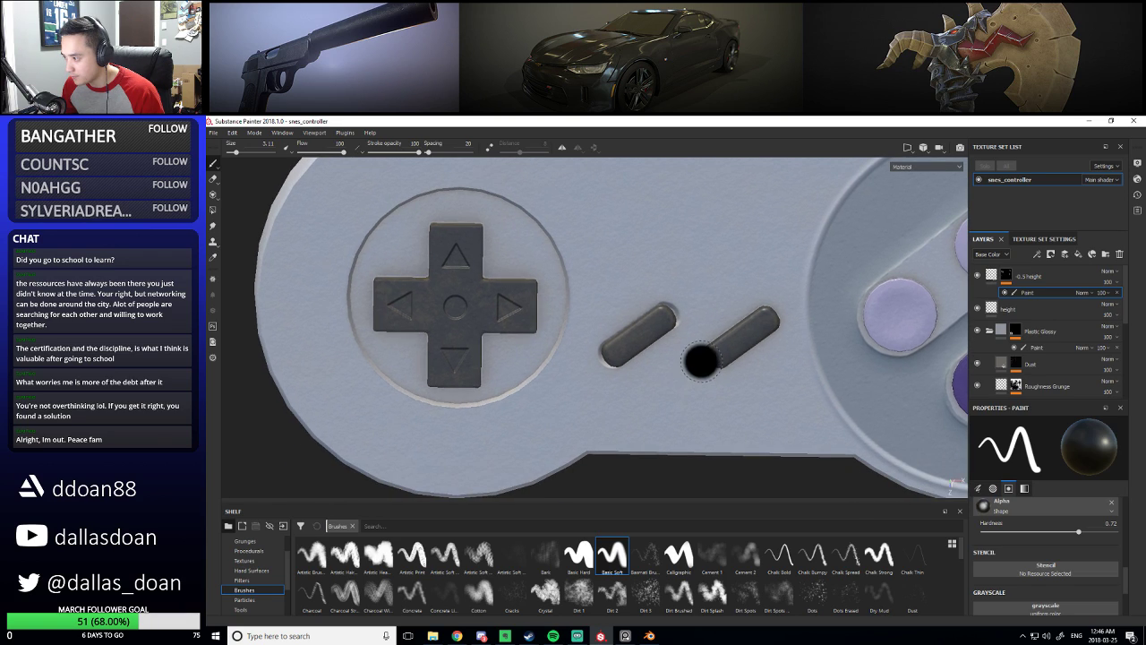
key(x)
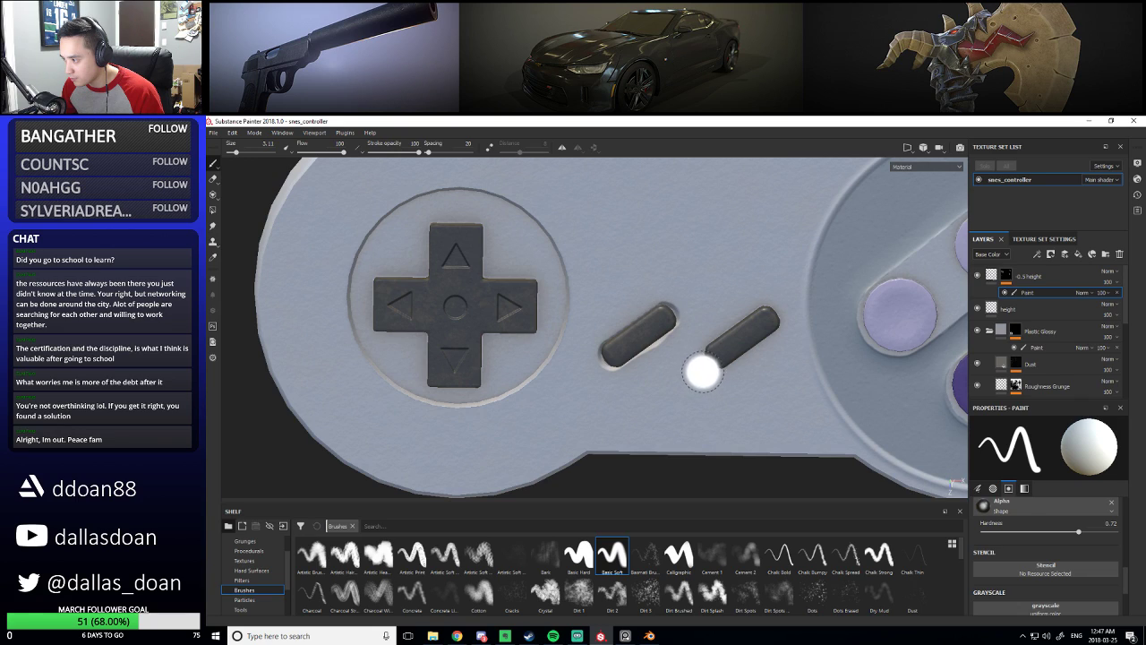
Paint a recessed rim around the right slanted button on the top height layer's mask, using black and white brush values
key(x)
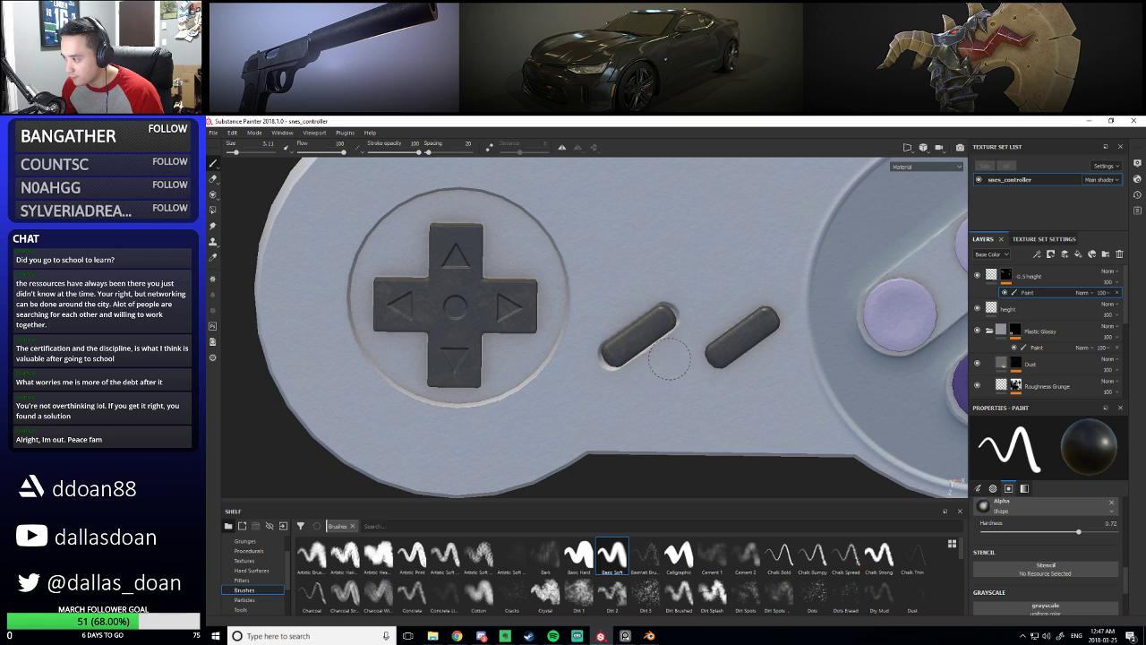
scroll(681, 362, up, 3)
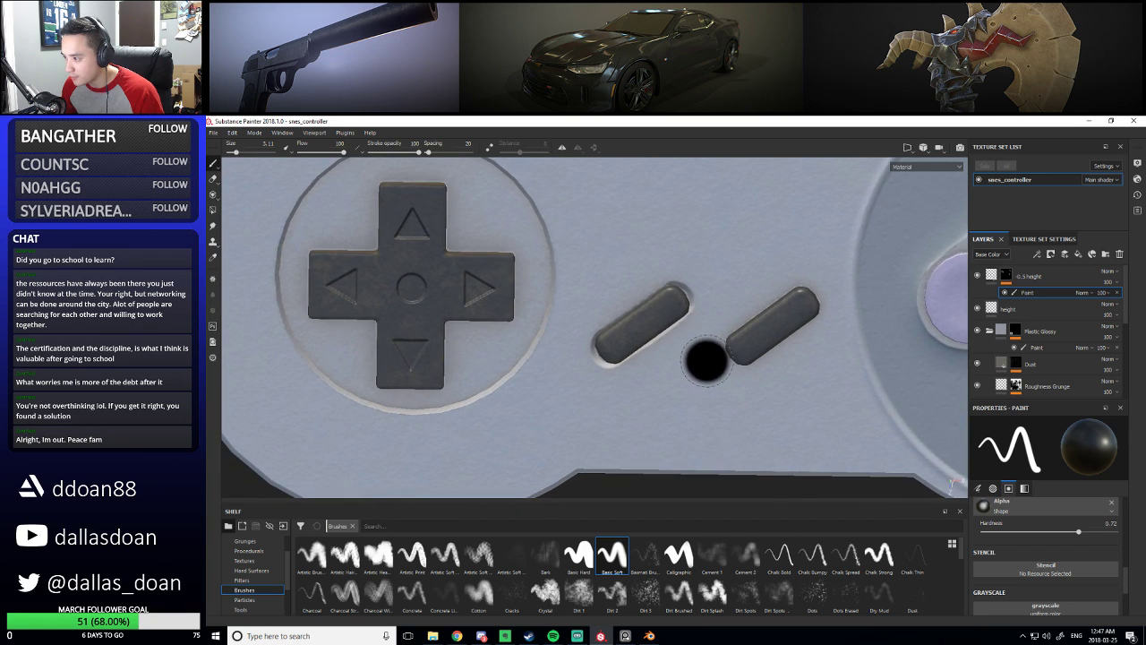
scroll(706, 361, down, 5)
alt+drag(716, 367, 748, 370)
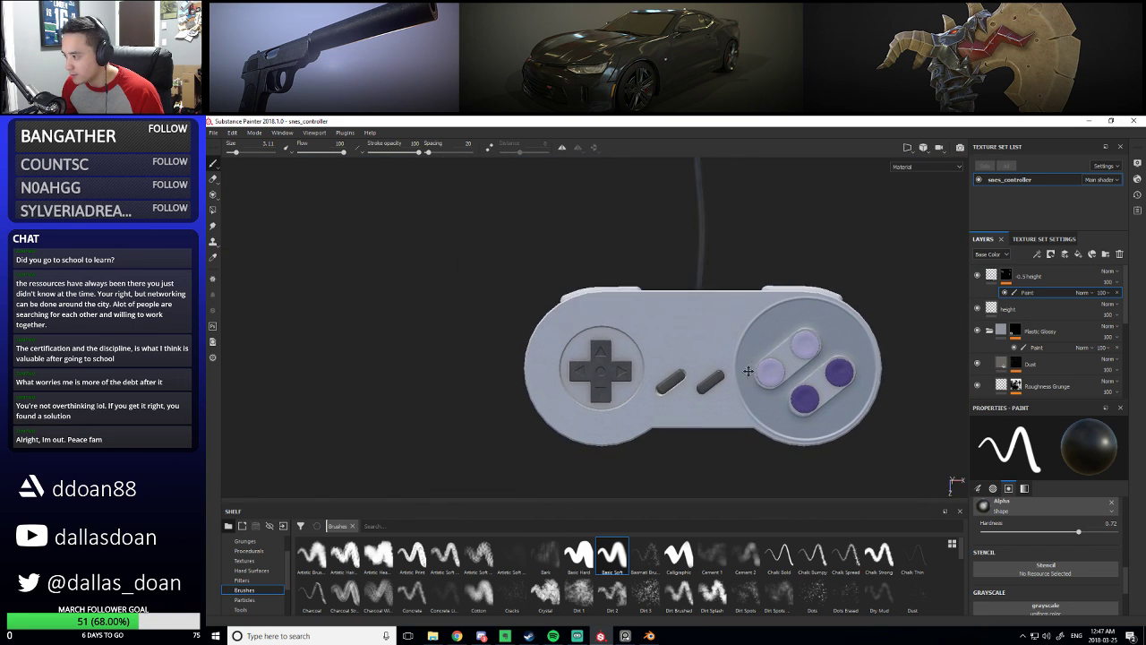
scroll(660, 328, up, 5)
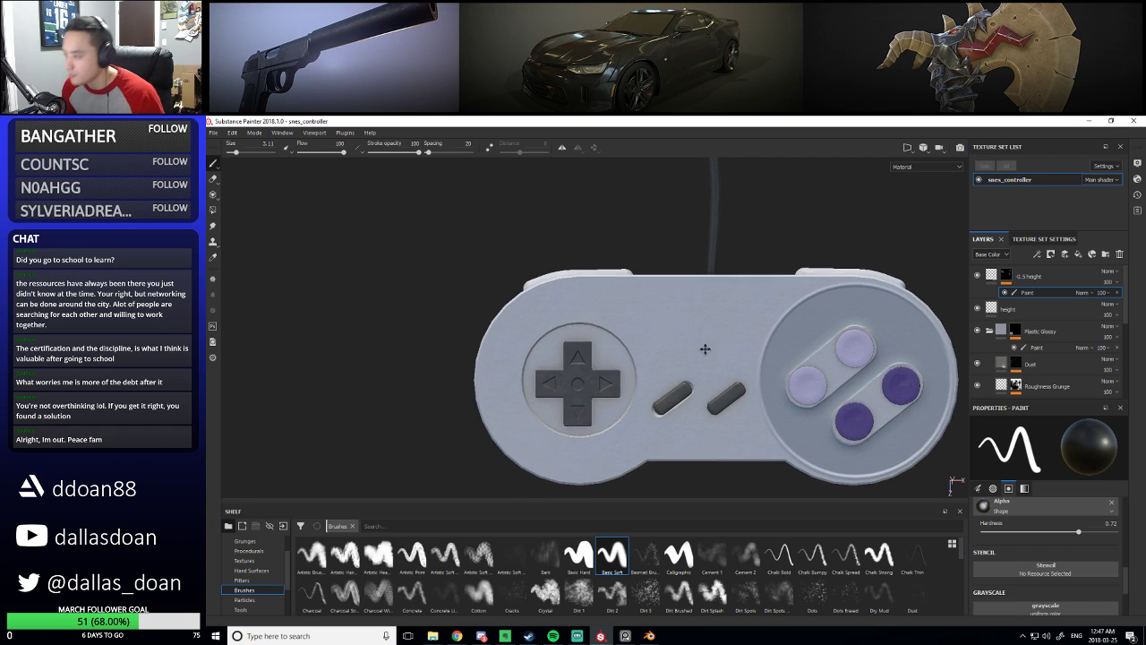
alt+drag(707, 367, 637, 356)
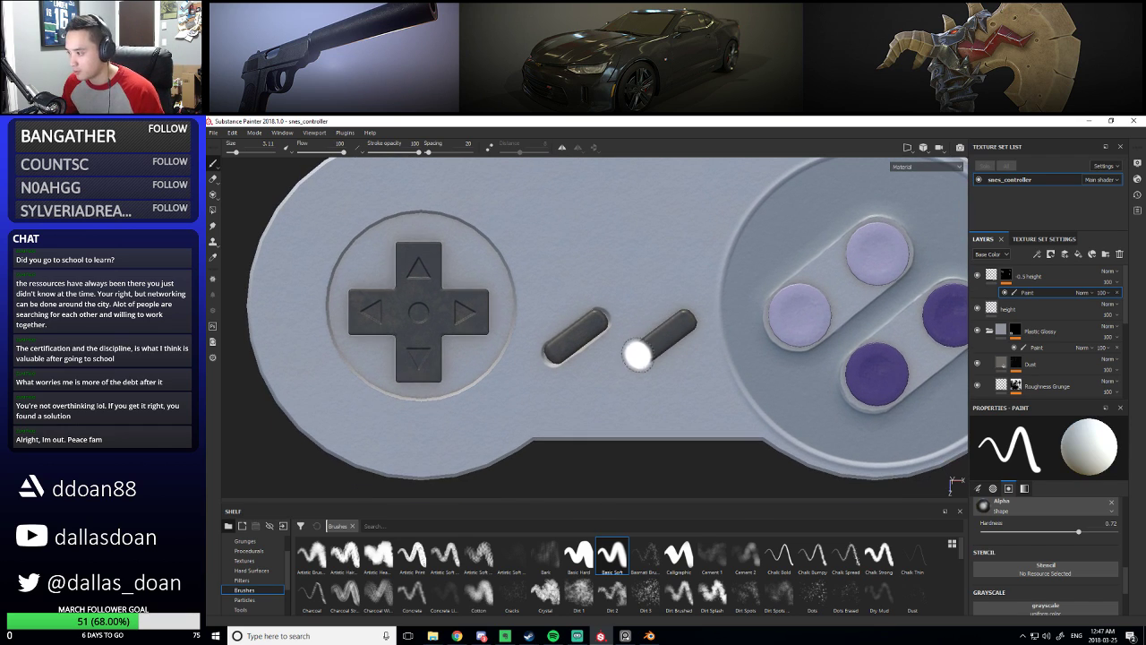
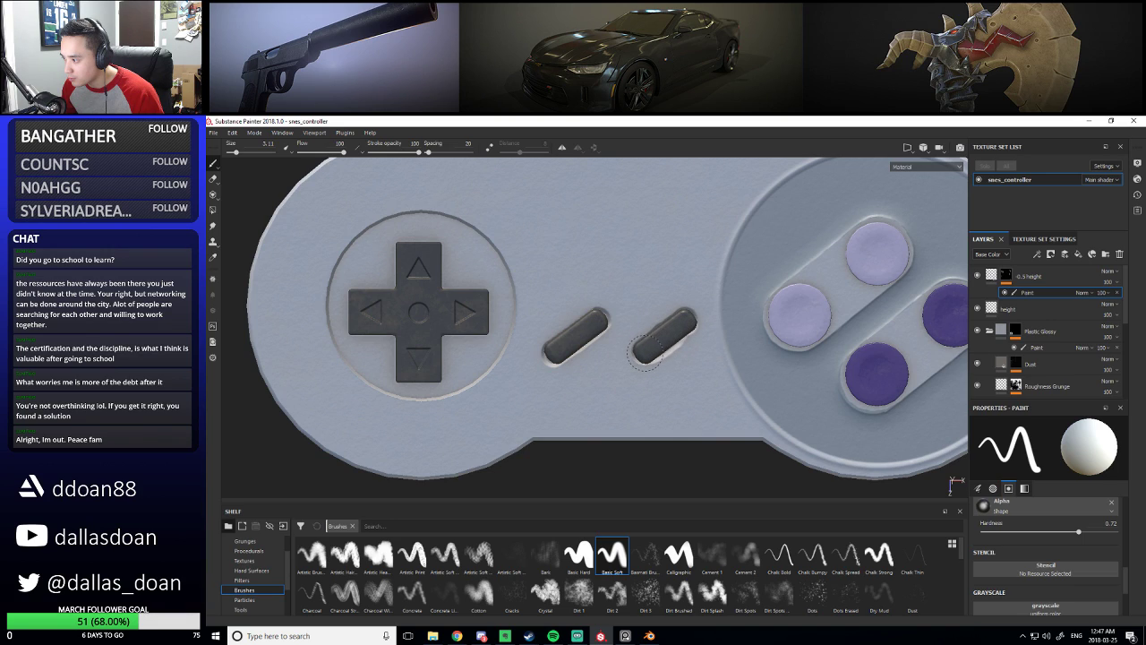
Trim the recessed rims around both slanted centre buttons with black until they form thin, even outlines
scroll(681, 360, up, 2)
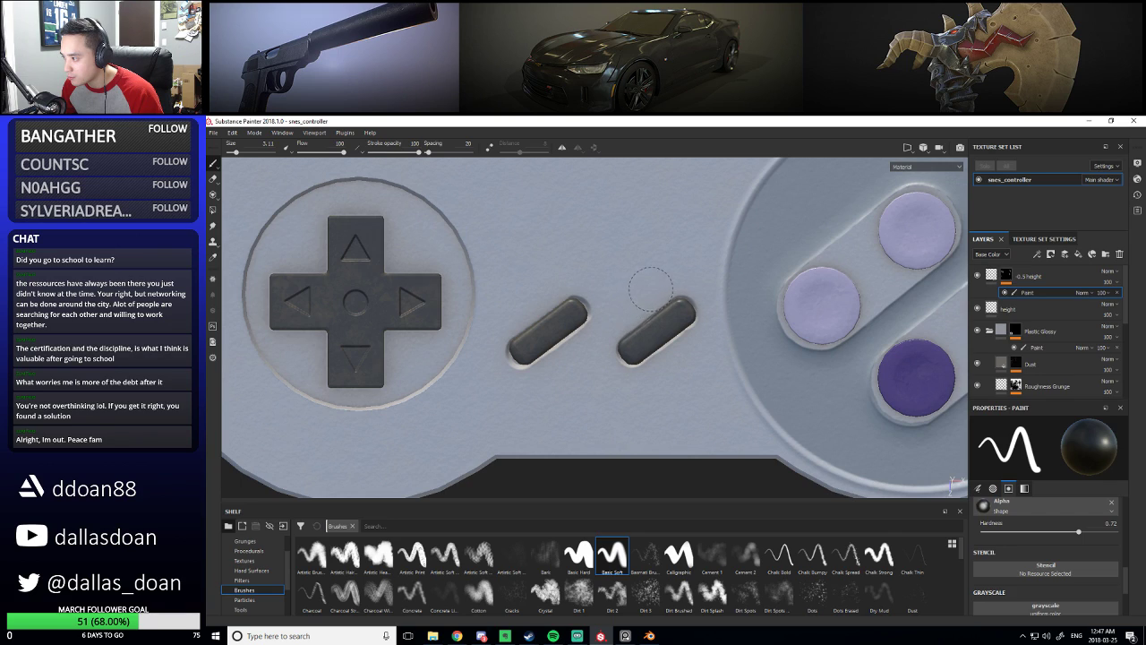
scroll(771, 318, down, 5)
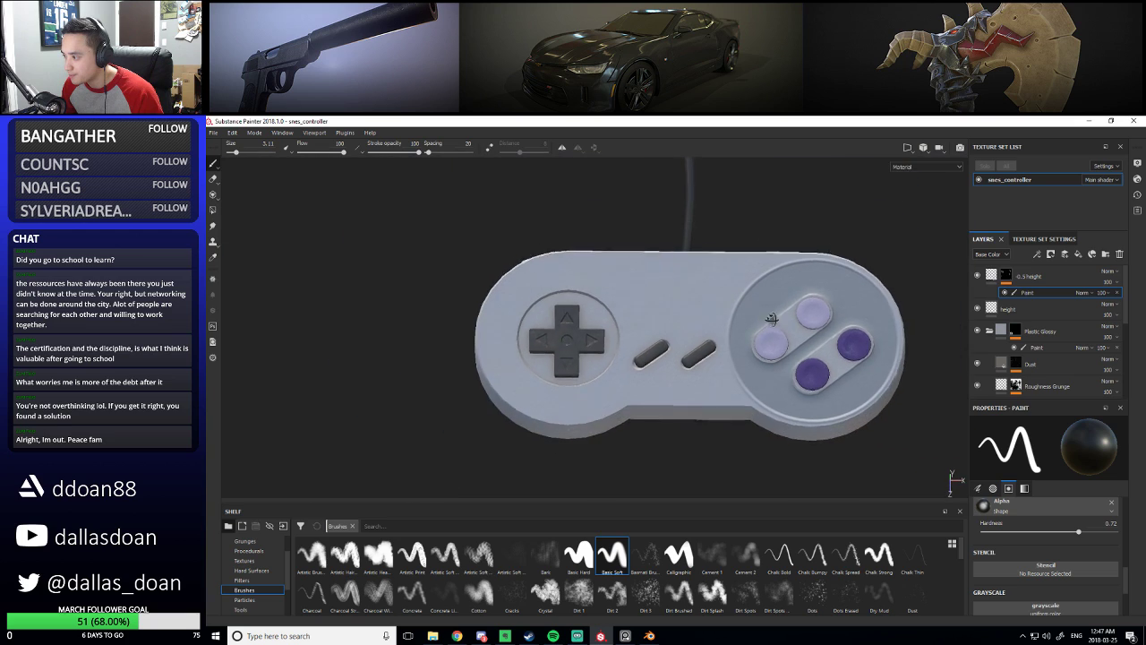
scroll(633, 312, up, 5)
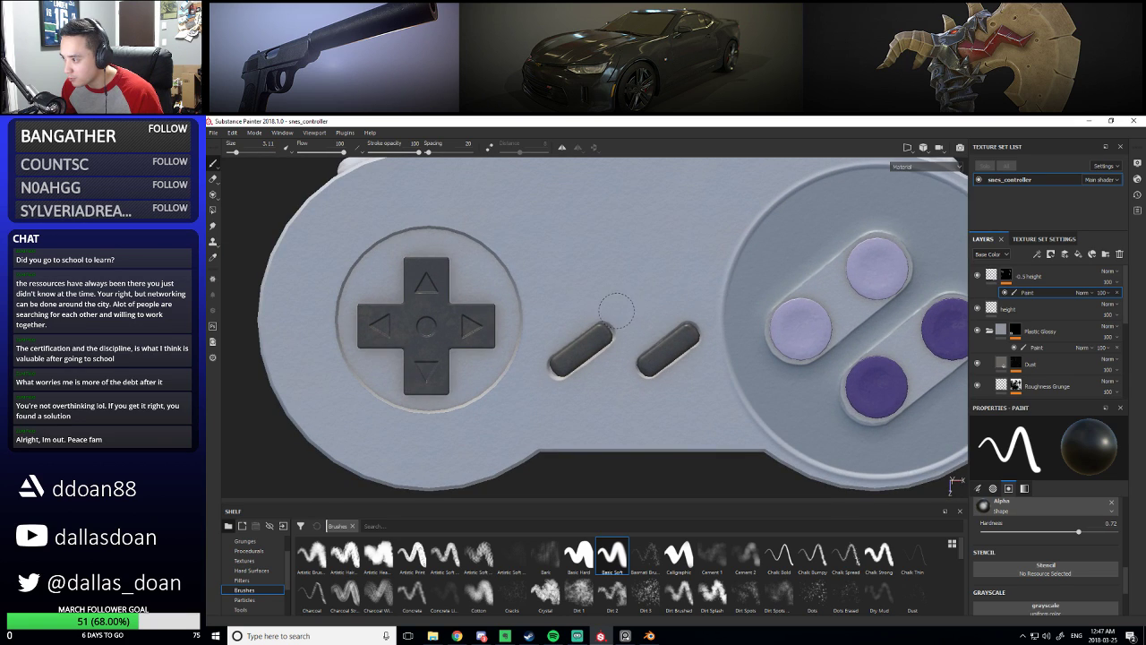
alt+middle_drag(628, 327, 673, 287)
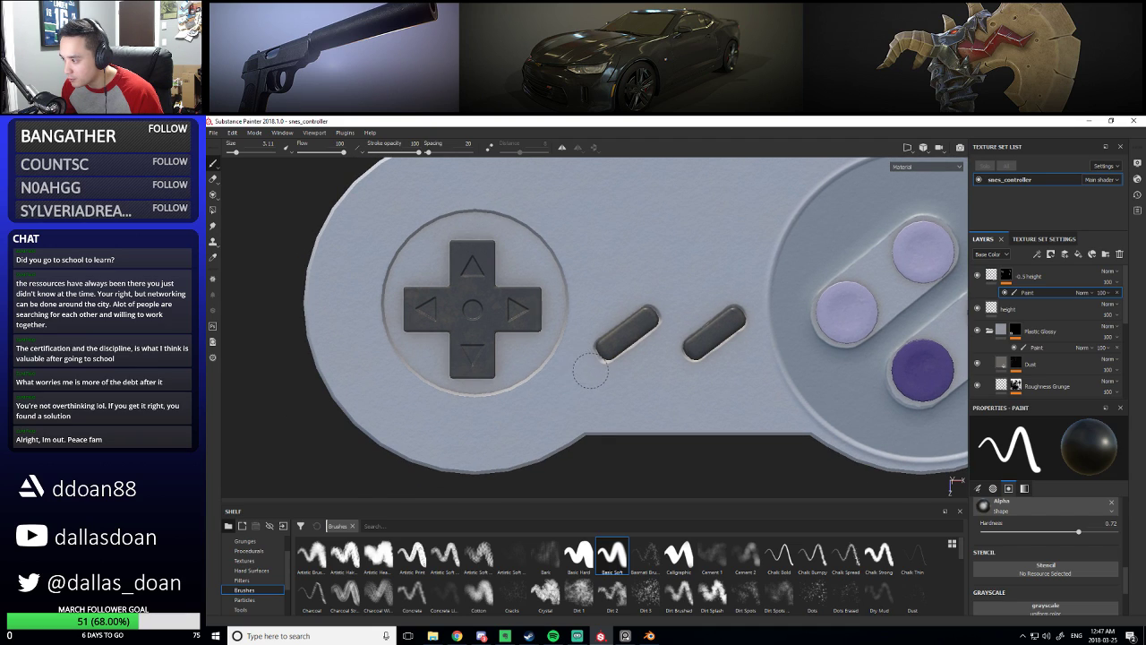
scroll(595, 373, down, 8)
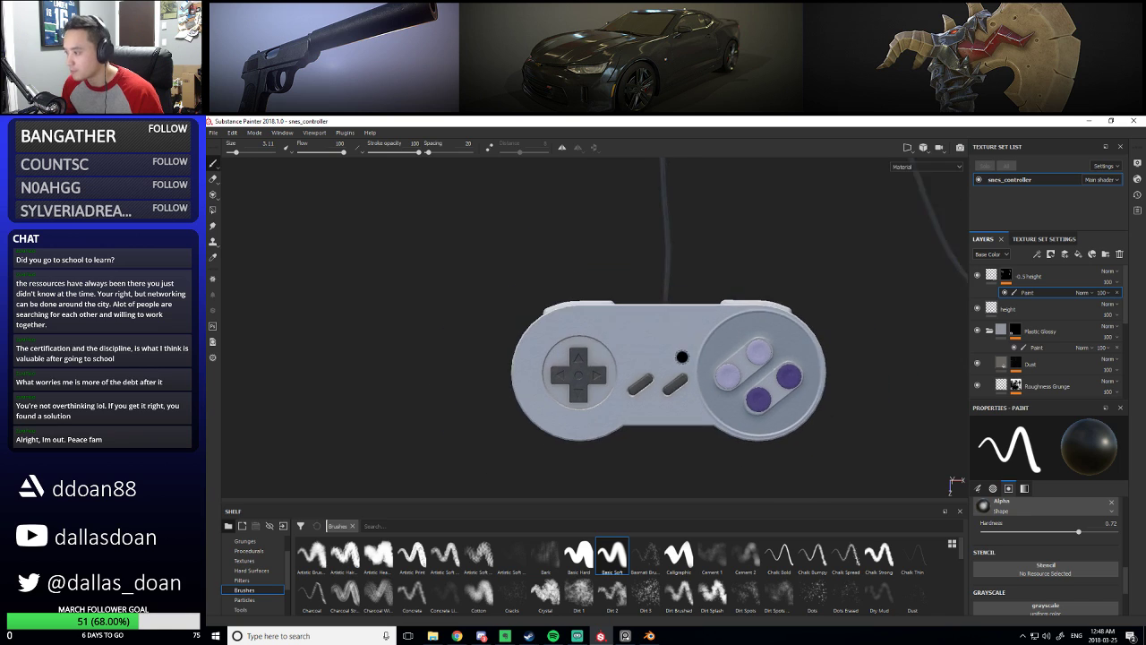
Inspect the whole controller from several angles and distances, checking the painted button recesses
alt+drag(707, 290, 742, 321)
scroll(745, 327, up, 4)
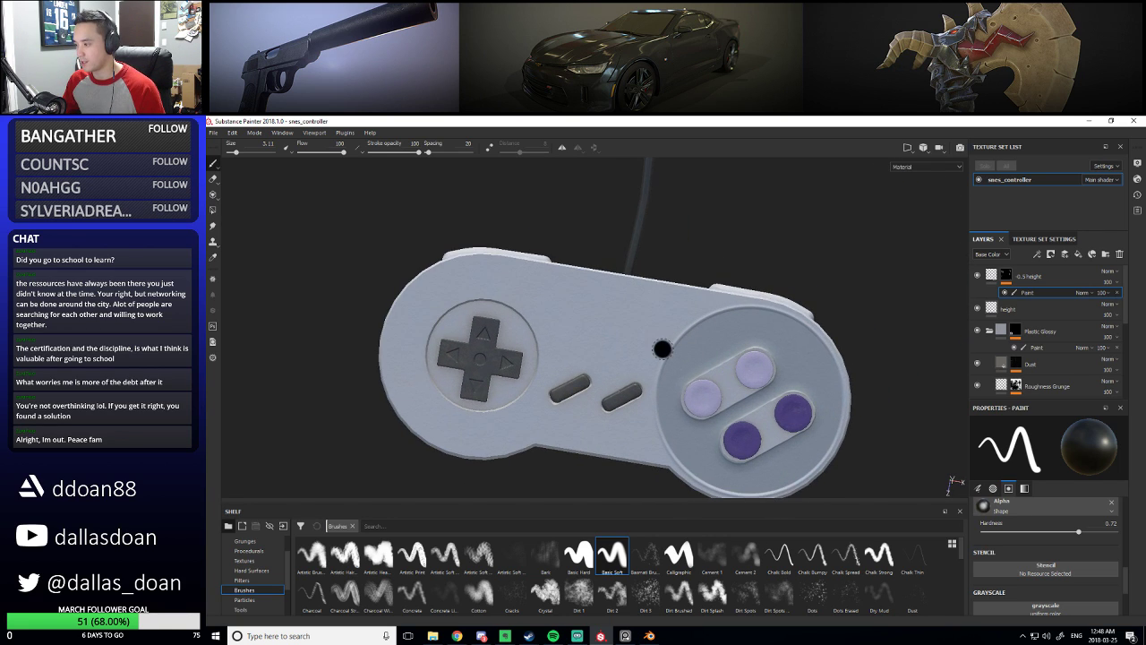
alt+drag(663, 349, 698, 359)
scroll(658, 347, down, 5)
scroll(765, 361, up, 4)
scroll(674, 321, down, 5)
alt+drag(675, 321, 686, 331)
scroll(700, 344, up, 4)
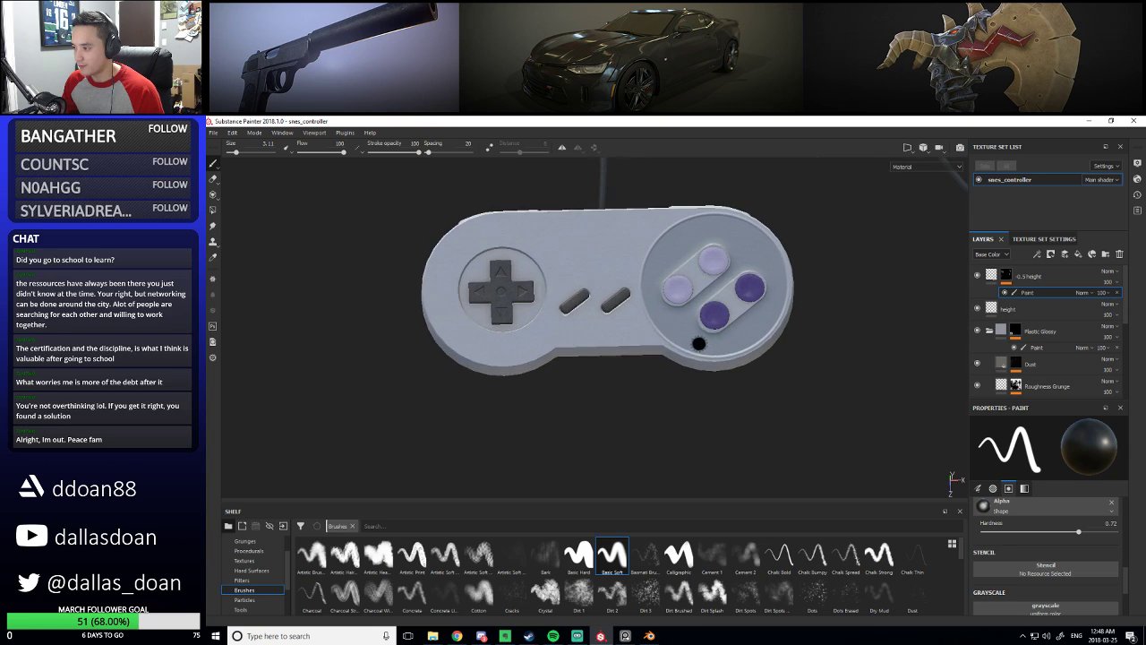
alt+drag(608, 280, 695, 354)
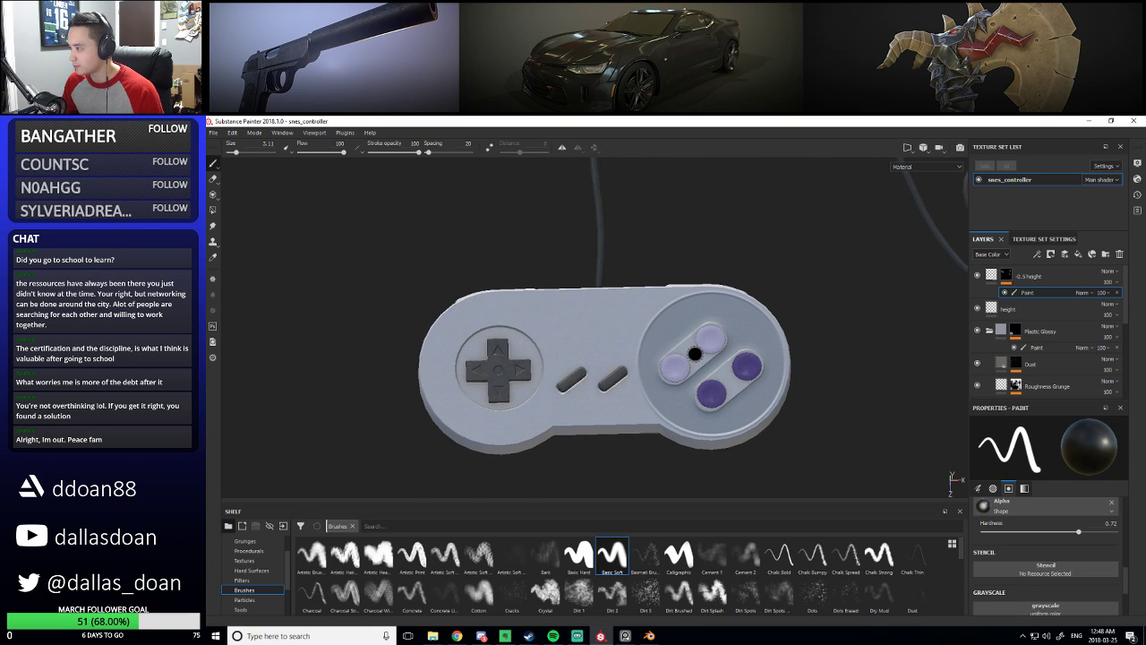
On the "height" layer, erase the painted ring around the edge of the round face-button area with a large eraser
click(981, 310)
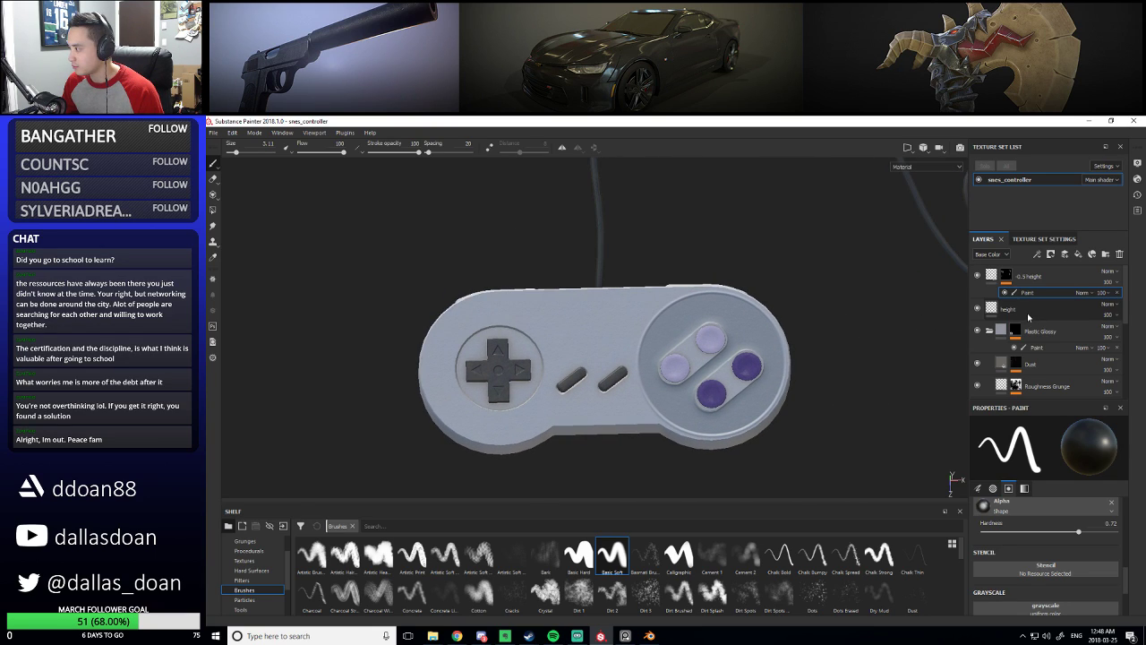
alt+drag(708, 324, 611, 336)
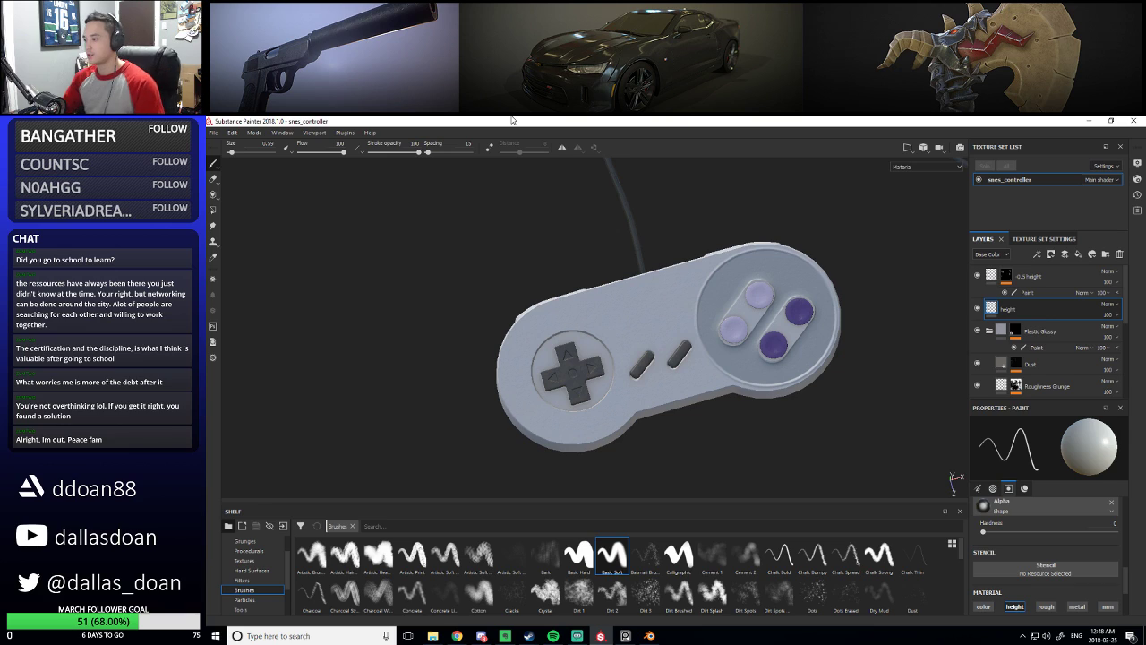
alt+drag(843, 251, 664, 320)
key(e)
mouse_move(661, 316)
ctrl+right_down()
mouse_move(681, 324)
mouse_move(678, 365)
ctrl+right_up()
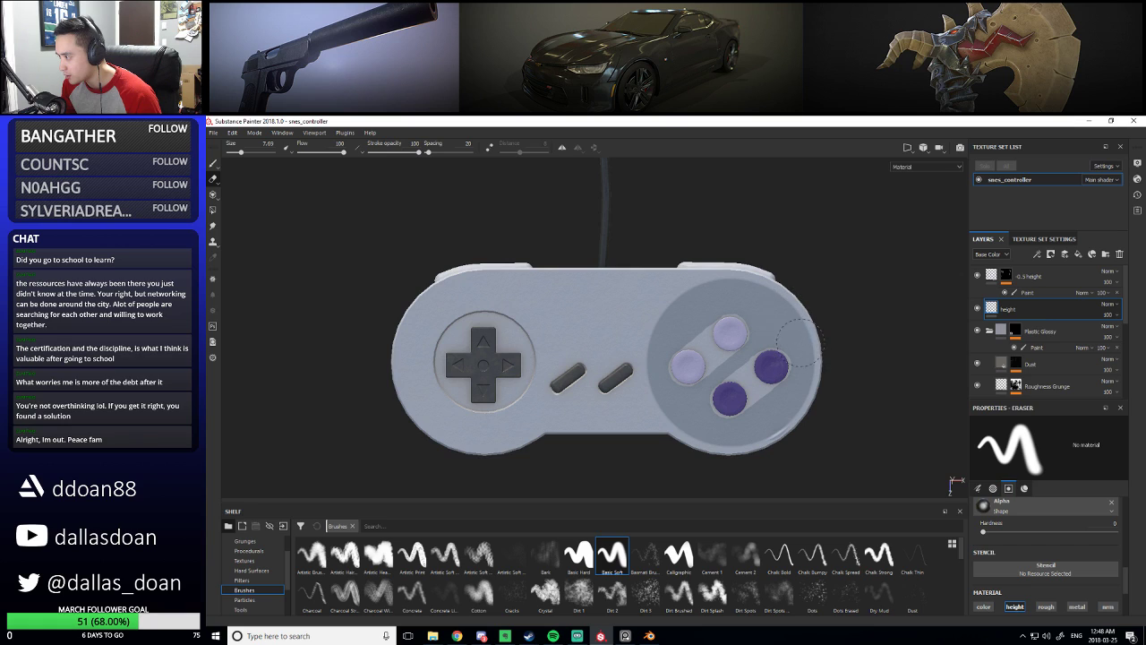
scroll(618, 385, up, 5)
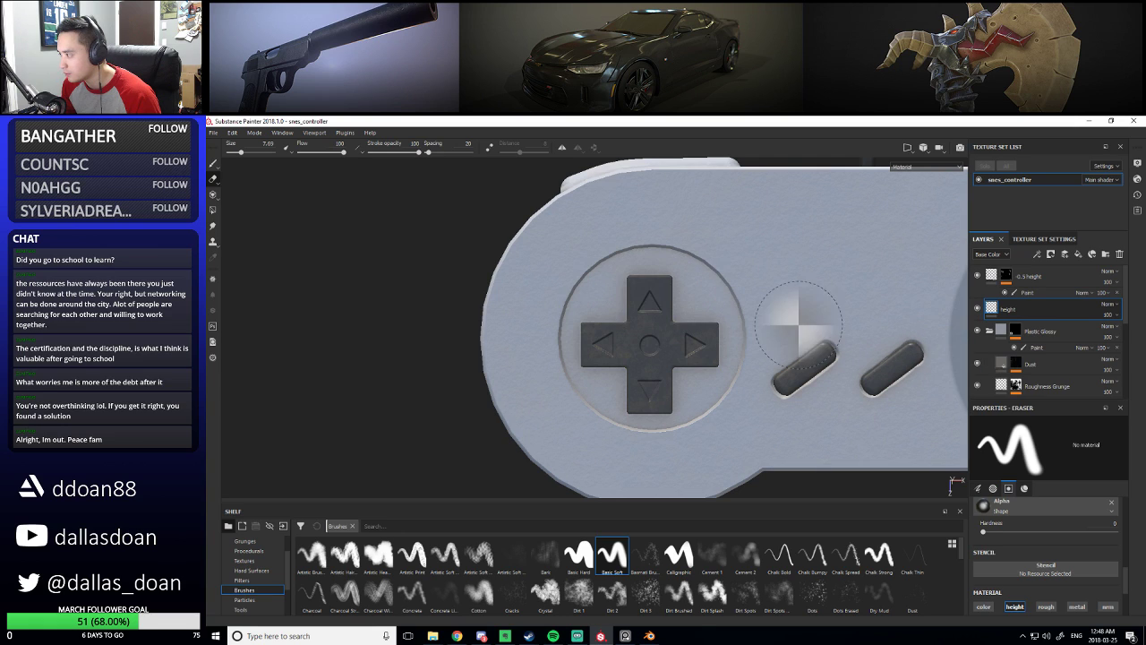
key(1)
scroll(649, 342, down, 5)
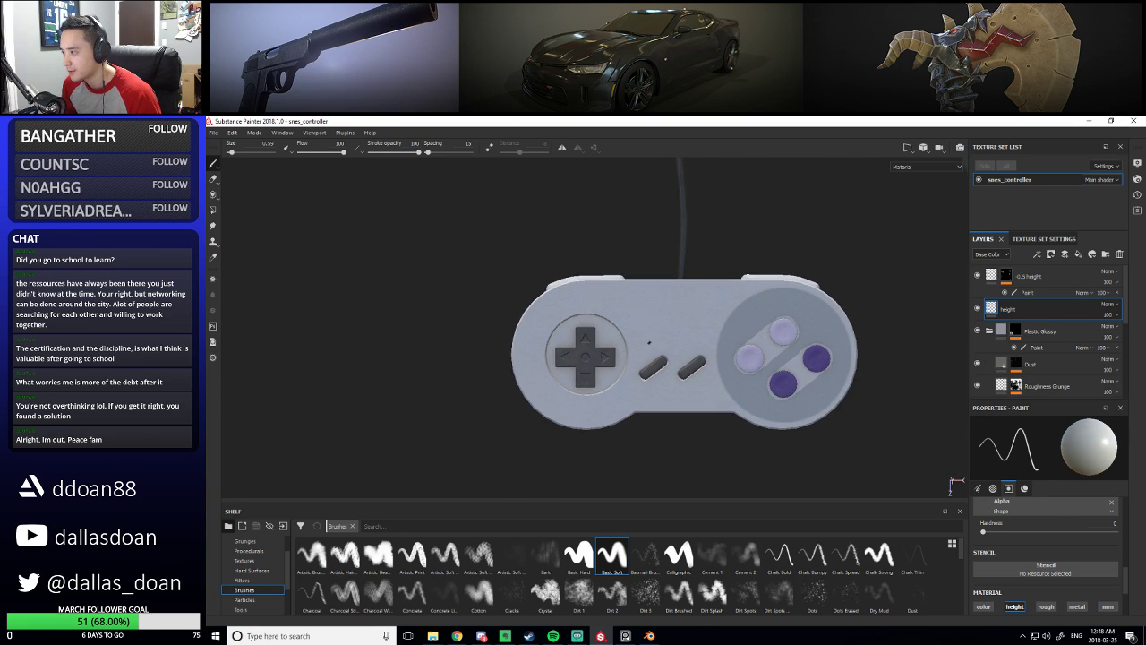
scroll(649, 342, up, 5)
scroll(640, 339, down, 4)
scroll(630, 333, up, 2)
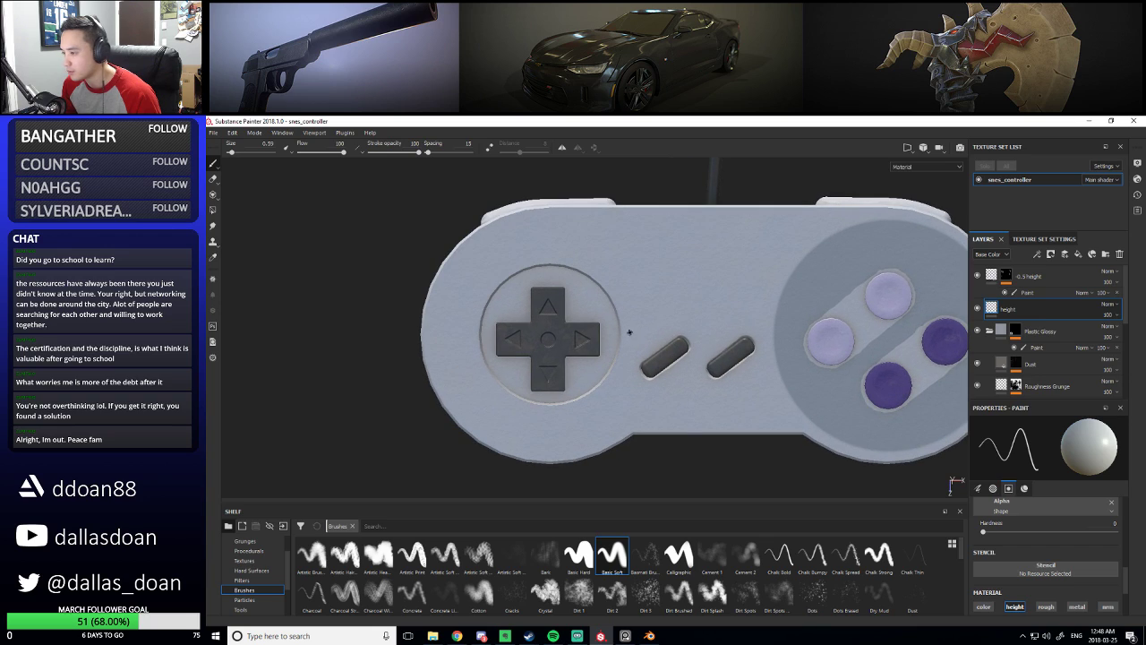
key(bracketright)
key(bracketright)
key(bracketright)
key(bracketright)
key(bracketright)
key(bracketright)
key(bracketright)
key(bracketright)
key(bracketright)
key(bracketright)
drag(551, 301, 509, 380)
key(ctrl+z)
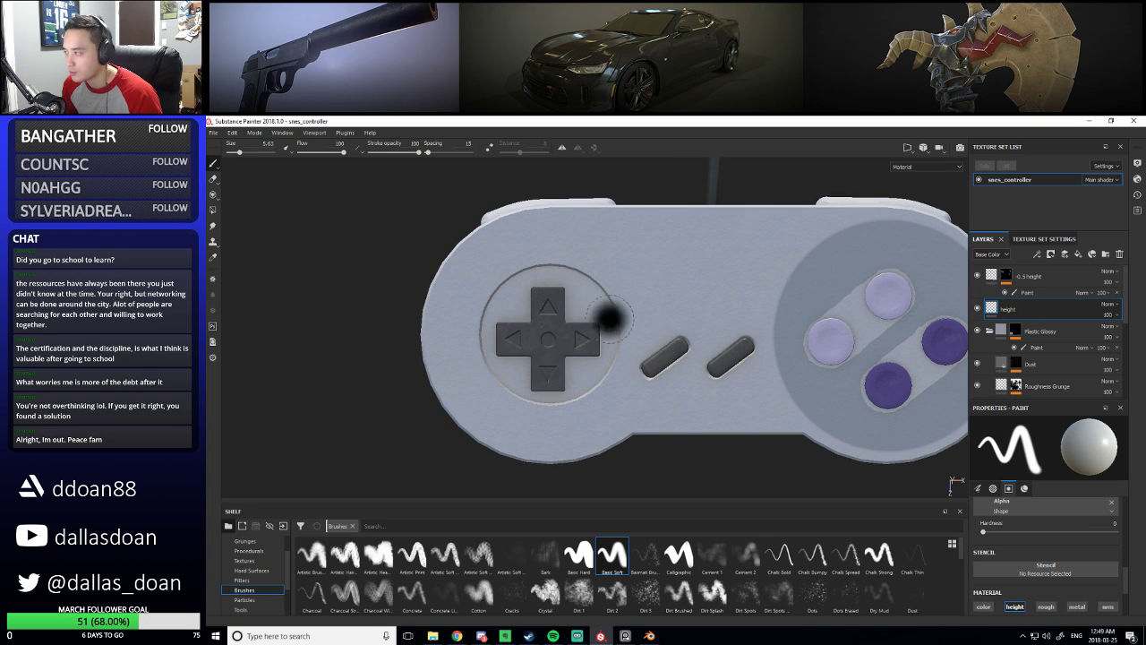
Erase the old arrow and centre-circle symbols from the D-pad on the "height" layer
key(e)
drag(551, 303, 515, 349)
scroll(582, 331, down, 5)
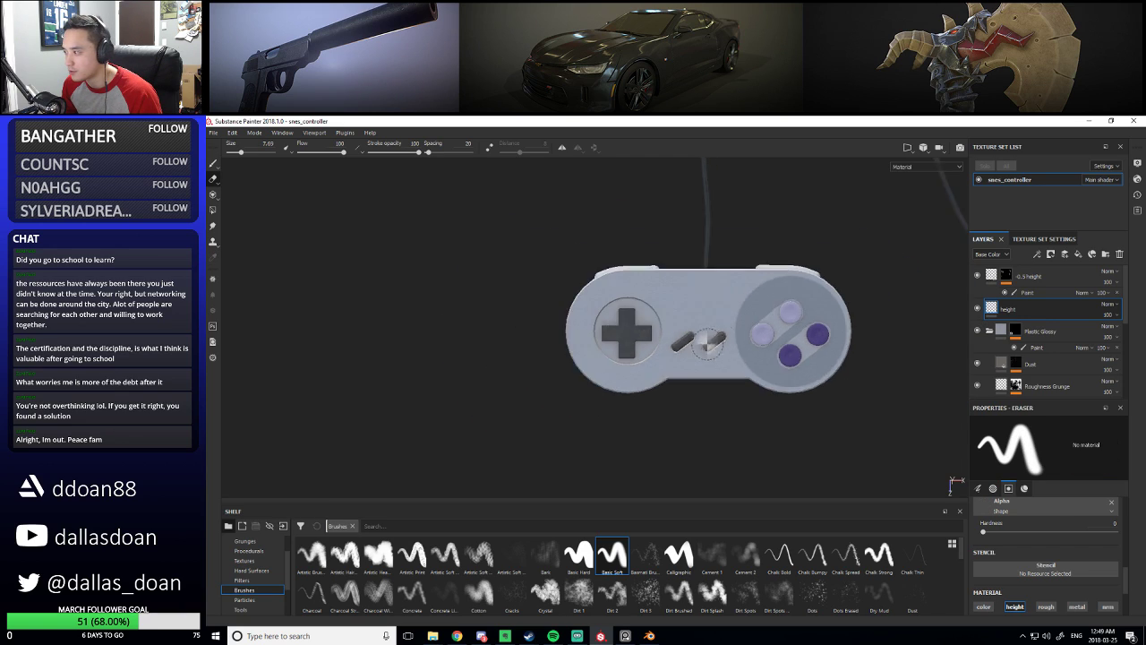
alt+drag(582, 332, 865, 338)
On the top height layer's mask paint, stamp the Arrow Negative alpha onto the D-pad's upper arm
click(1027, 292)
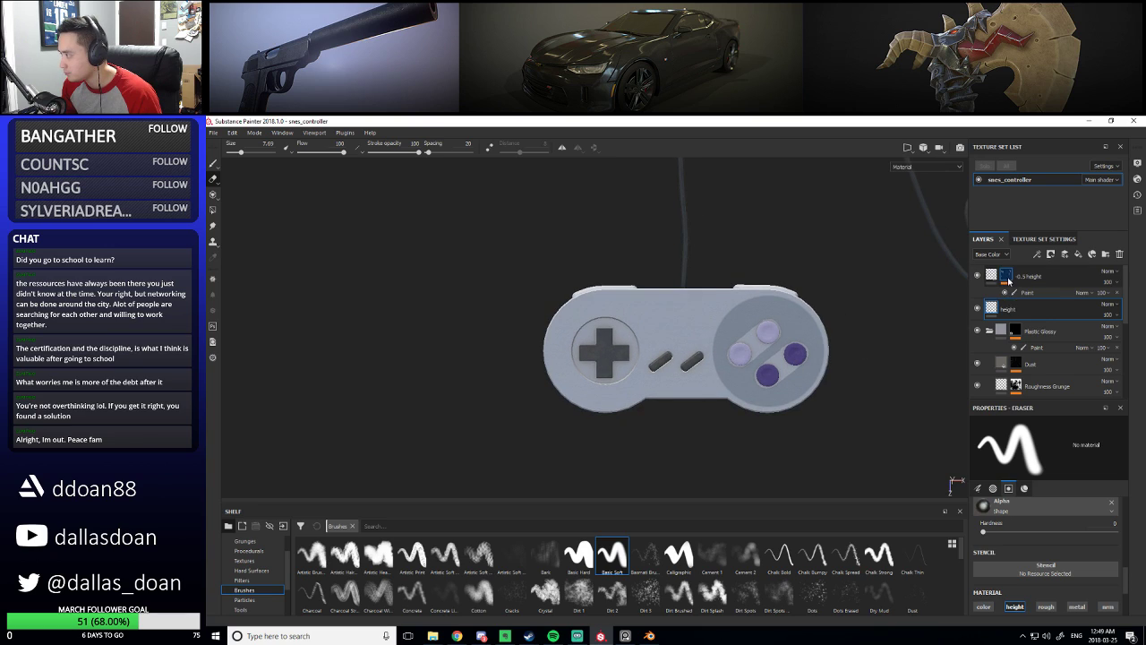
key(1)
scroll(713, 360, up, 2)
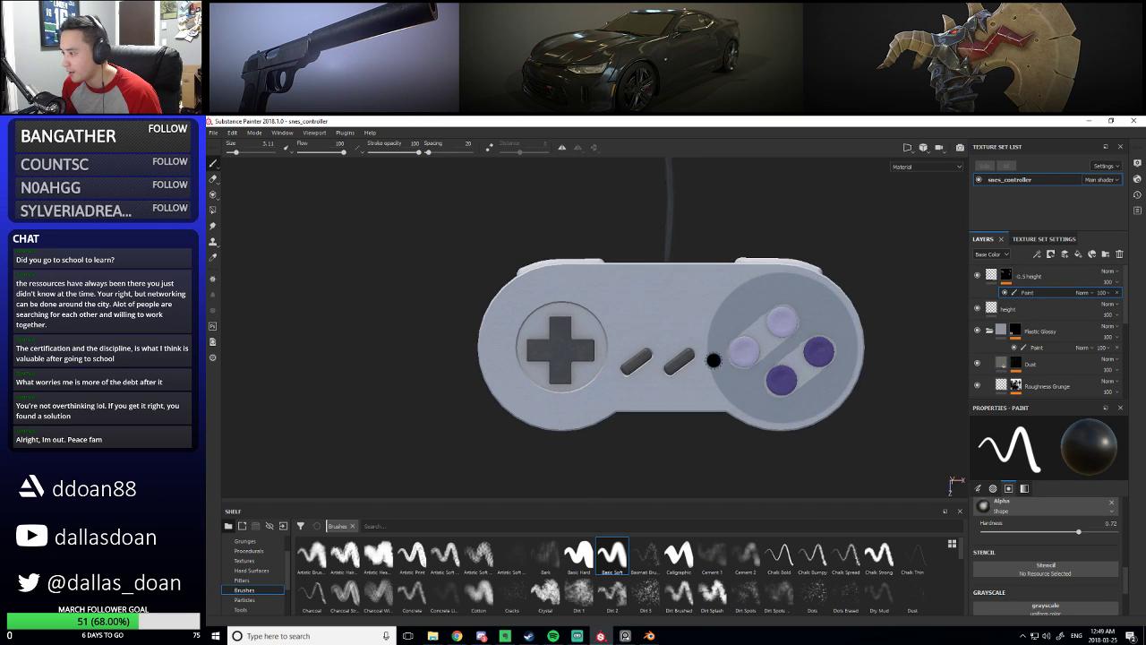
scroll(713, 360, up, 3)
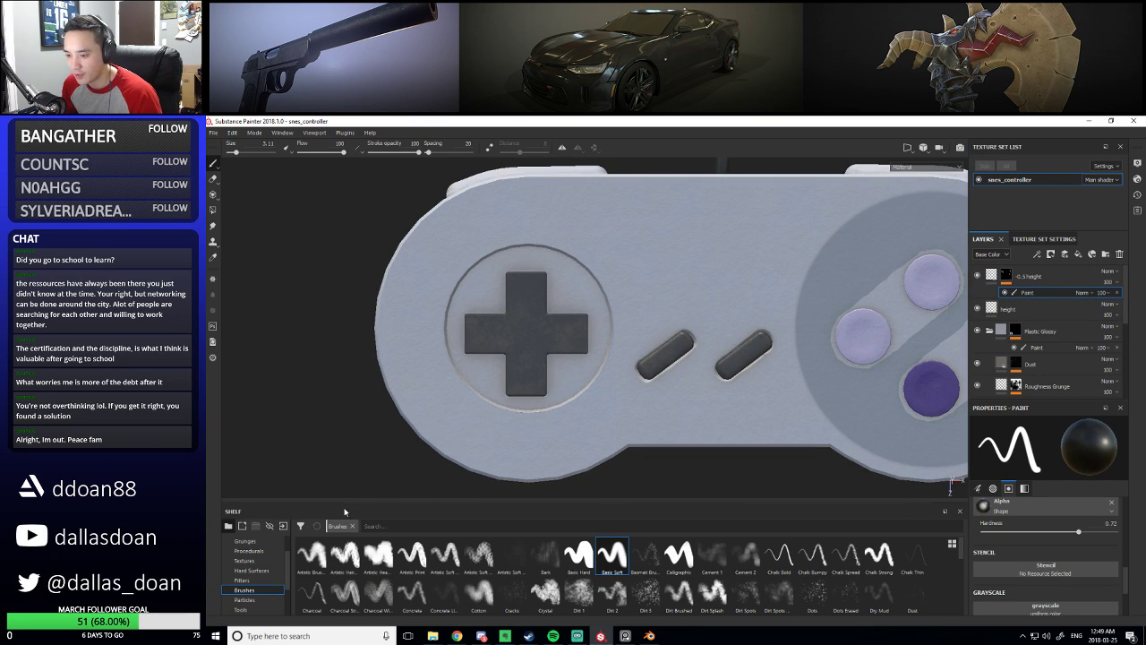
scroll(270, 566, up, 3)
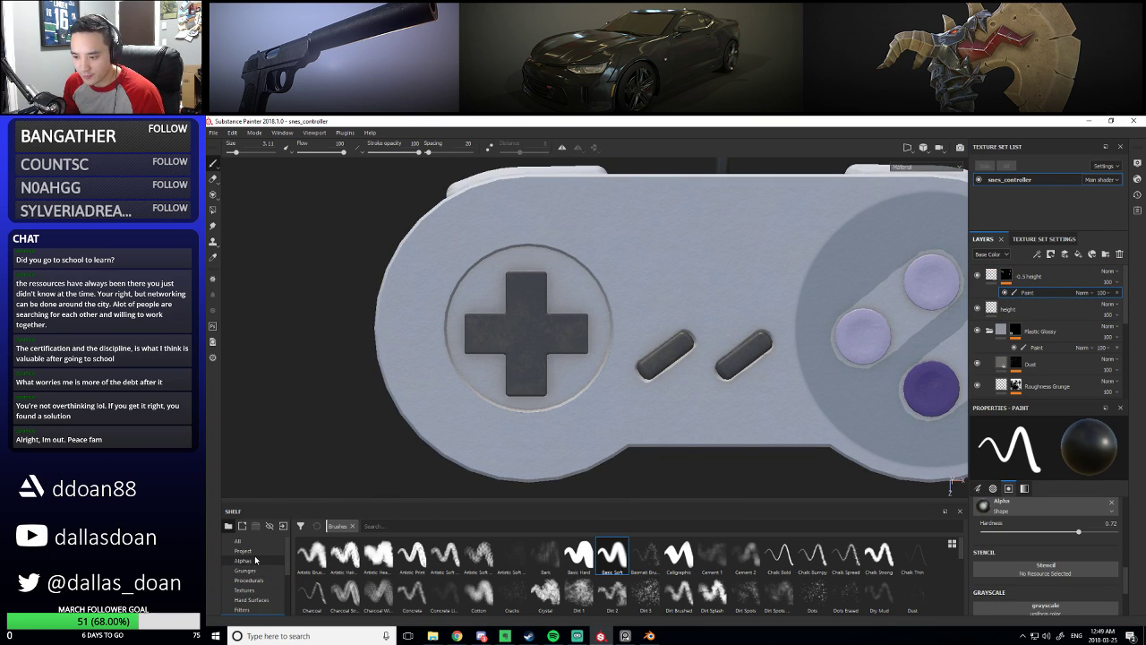
click(244, 561)
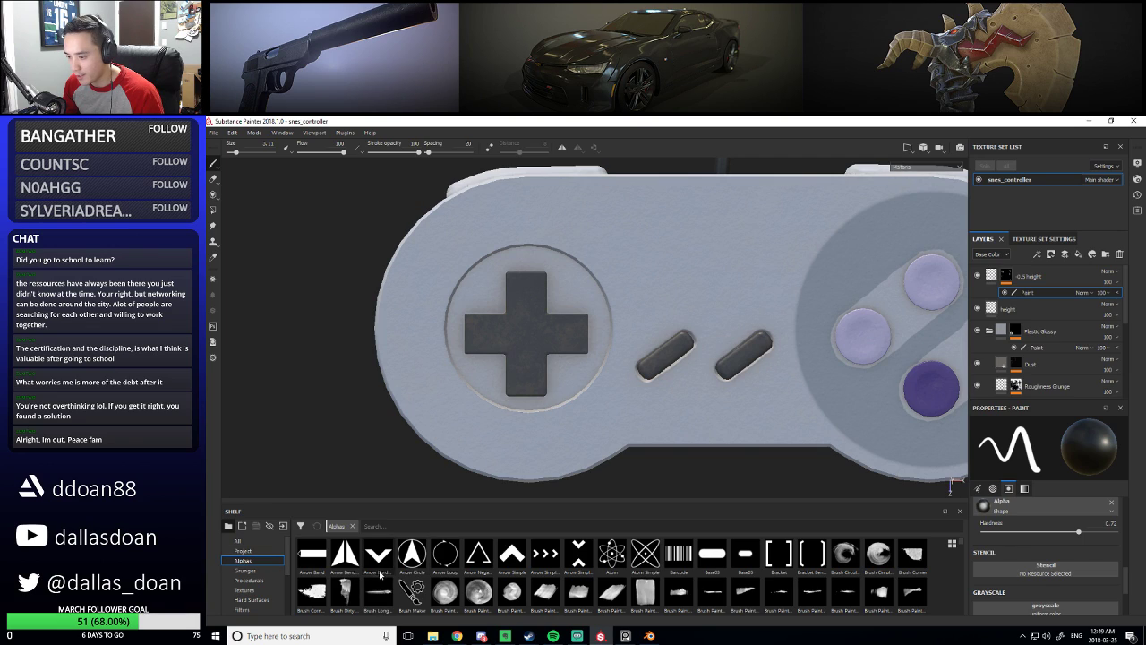
click(478, 556)
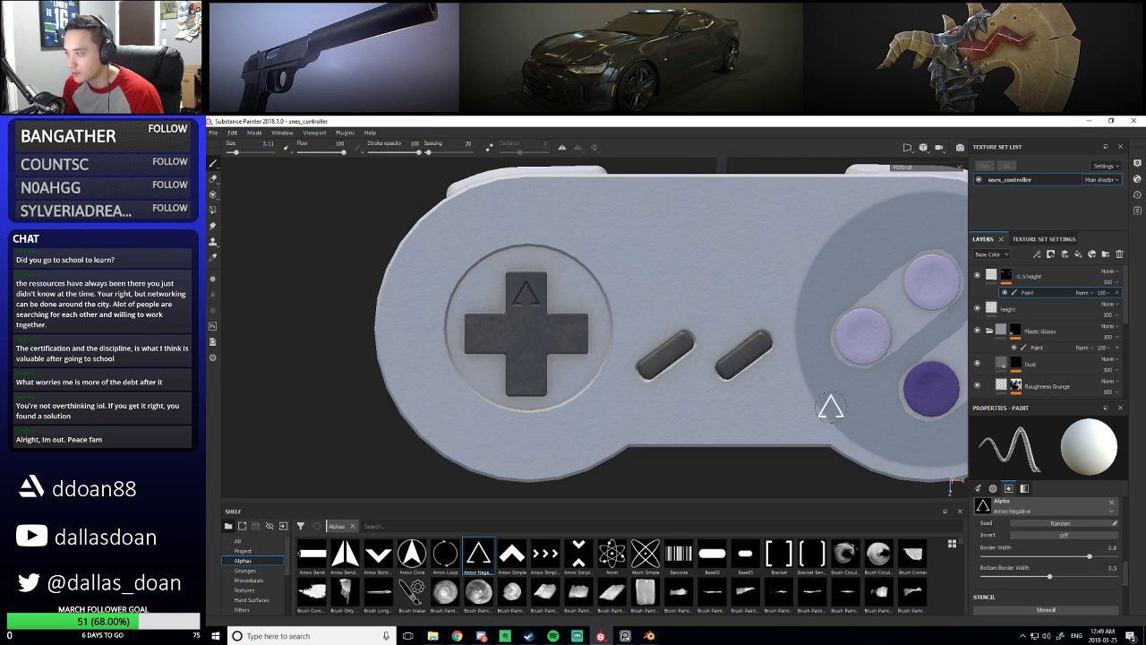
Rotate the arrow alpha to stamp the D-pad's right arm, the lower arm at angle 180 and the left arm at angle 270
scroll(1106, 567, up, 4)
scroll(1109, 563, down, 3)
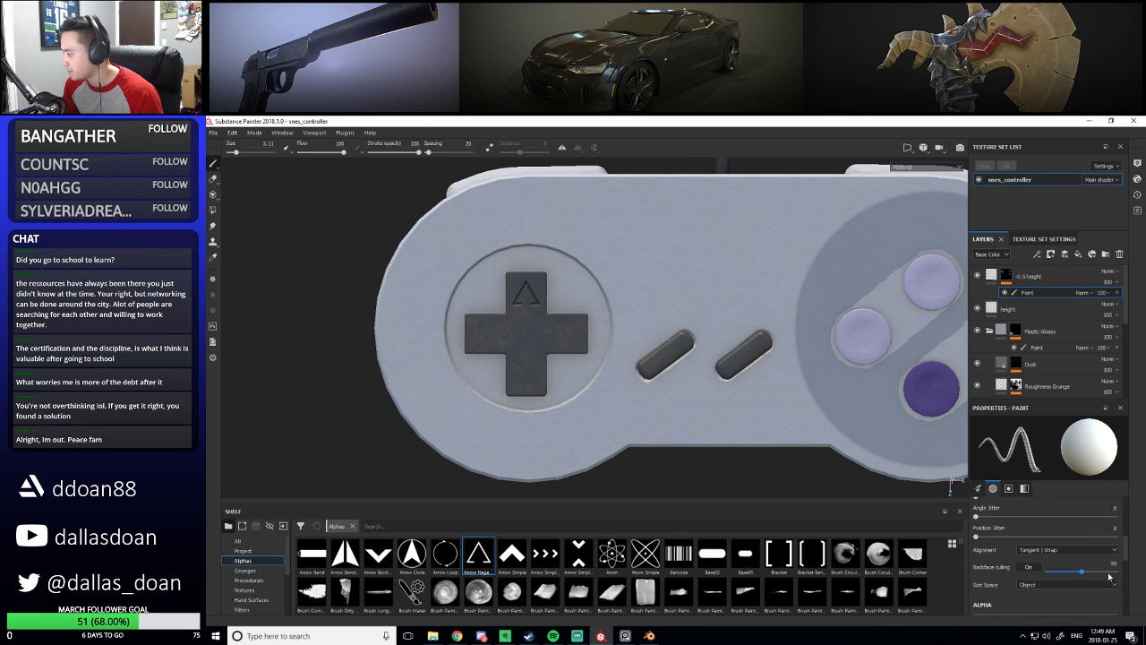
scroll(1111, 576, up, 3)
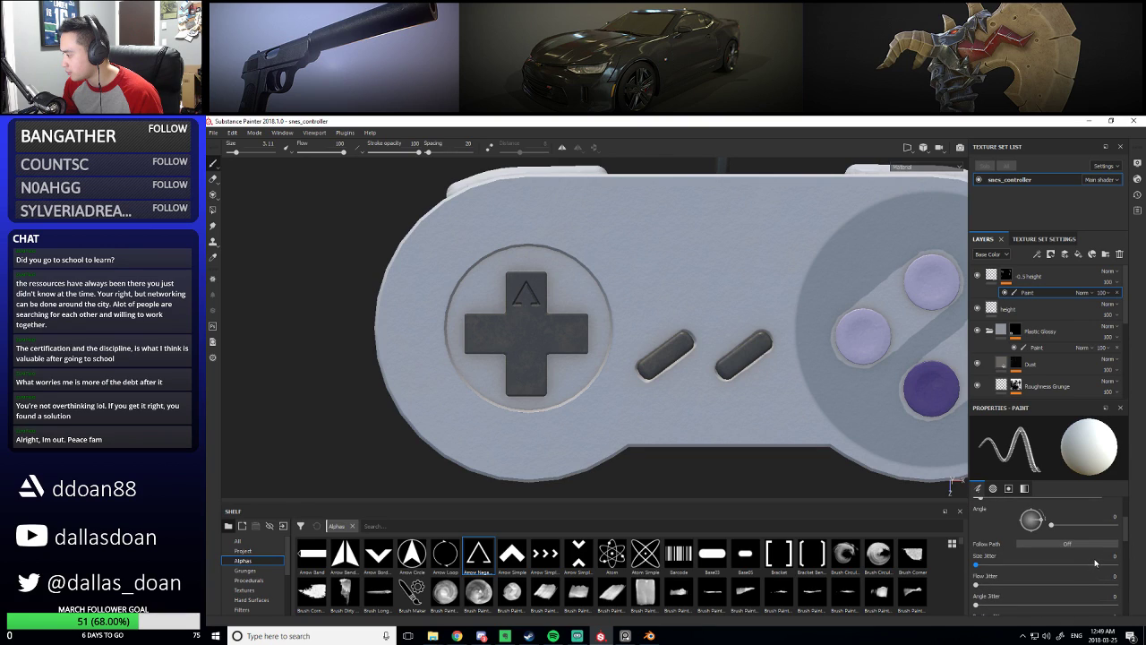
scroll(1095, 562, up, 1)
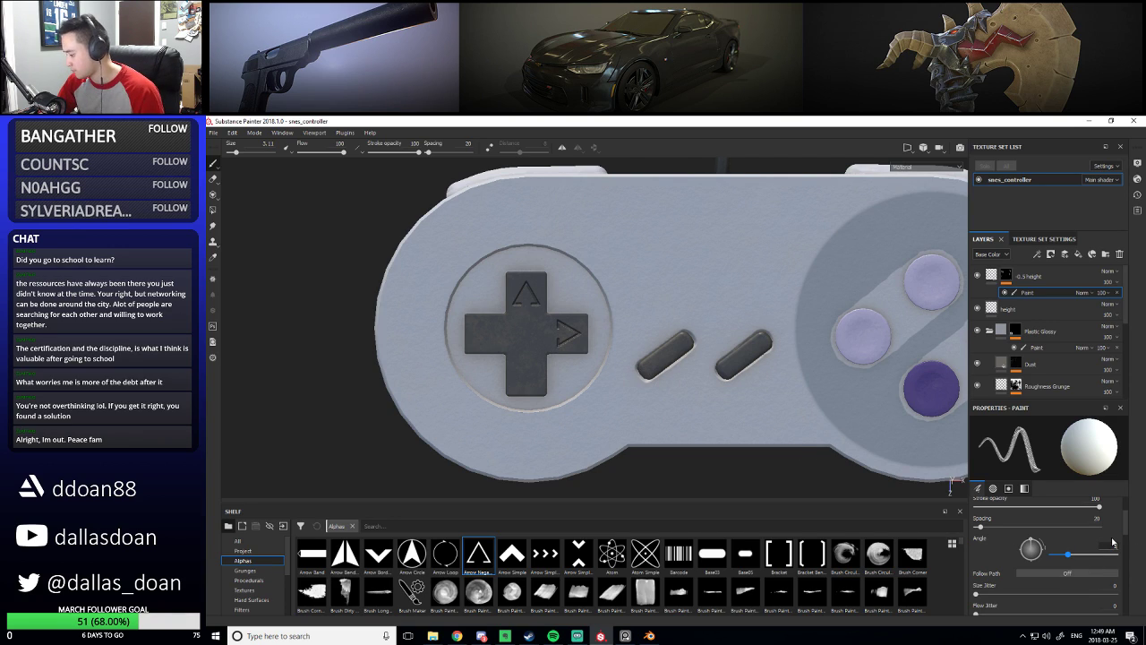
key(Return)
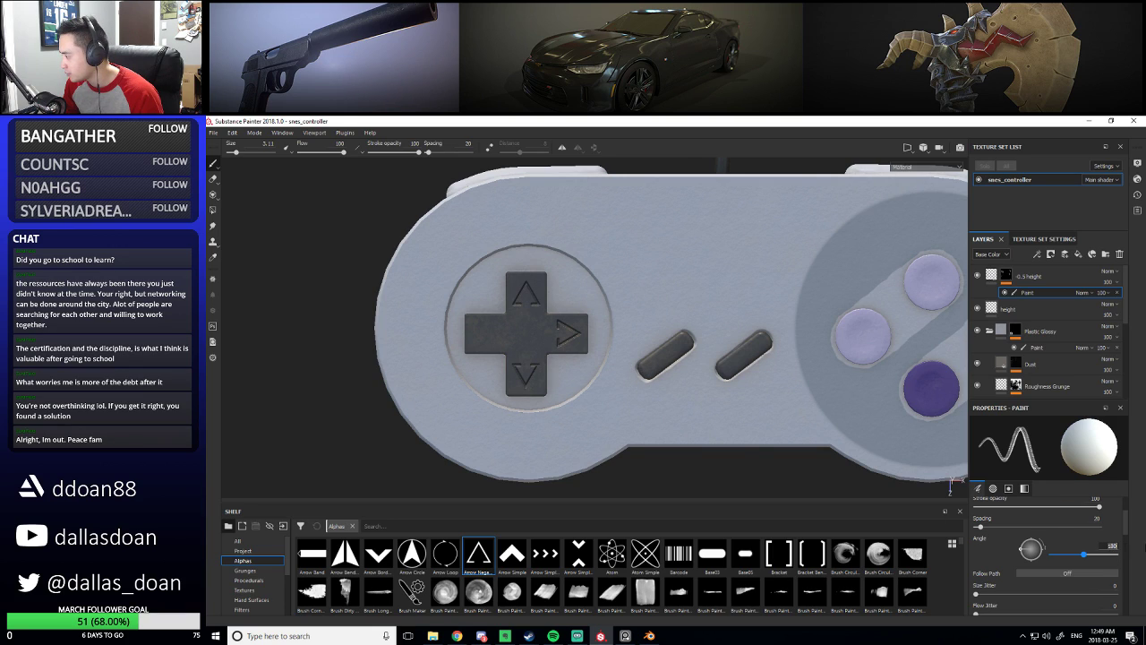
text(0)
key(Return)
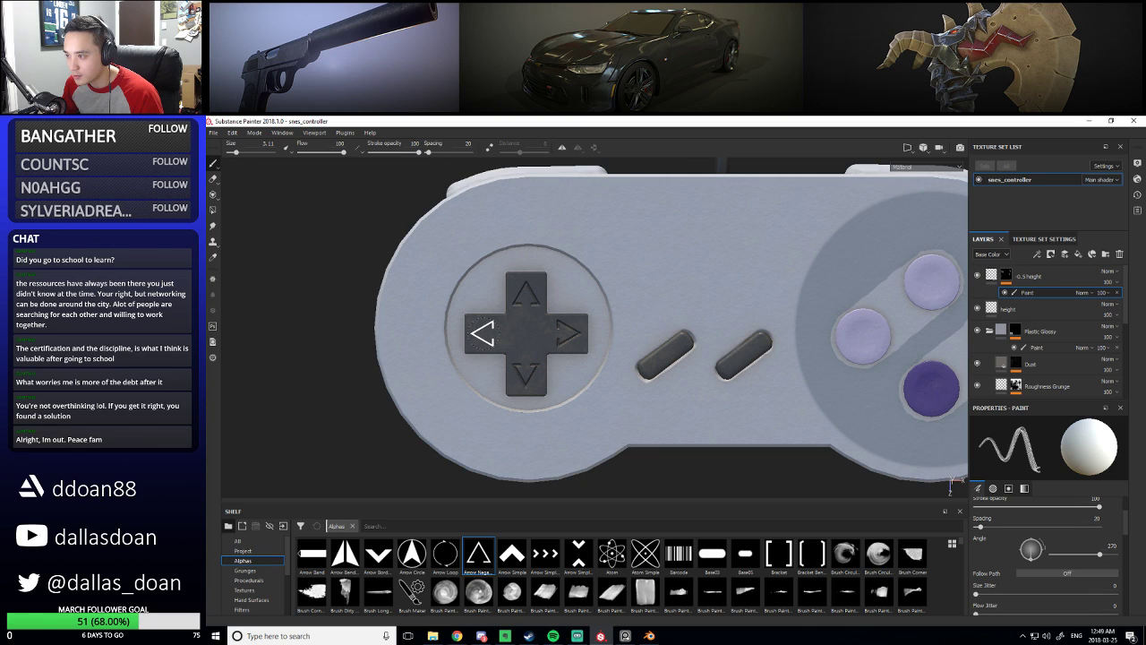
Switch to the Basic Soft brush and shrink it to fit the centre of the D-pad
scroll(635, 338, up, 3)
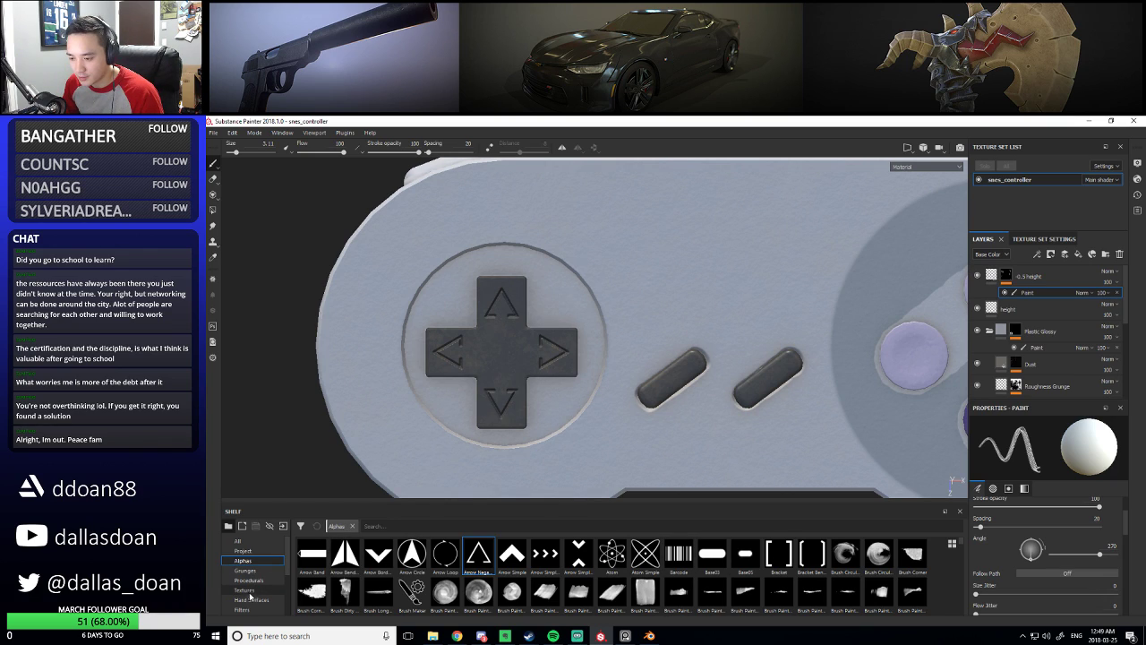
scroll(251, 597, down, 3)
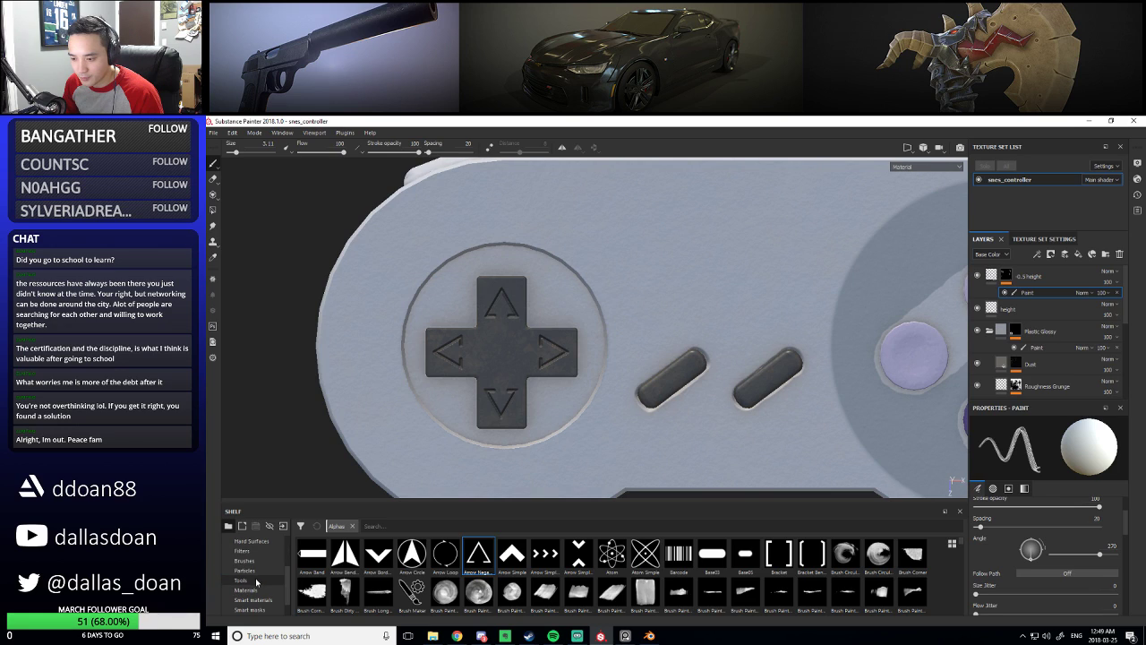
click(243, 560)
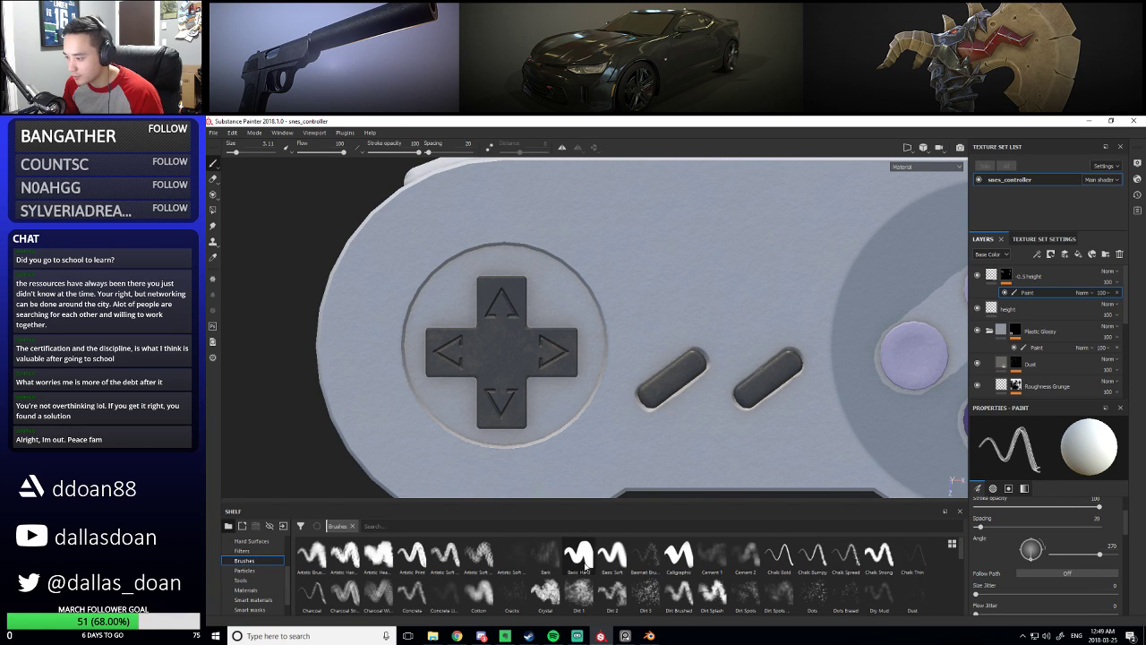
click(579, 555)
click(612, 556)
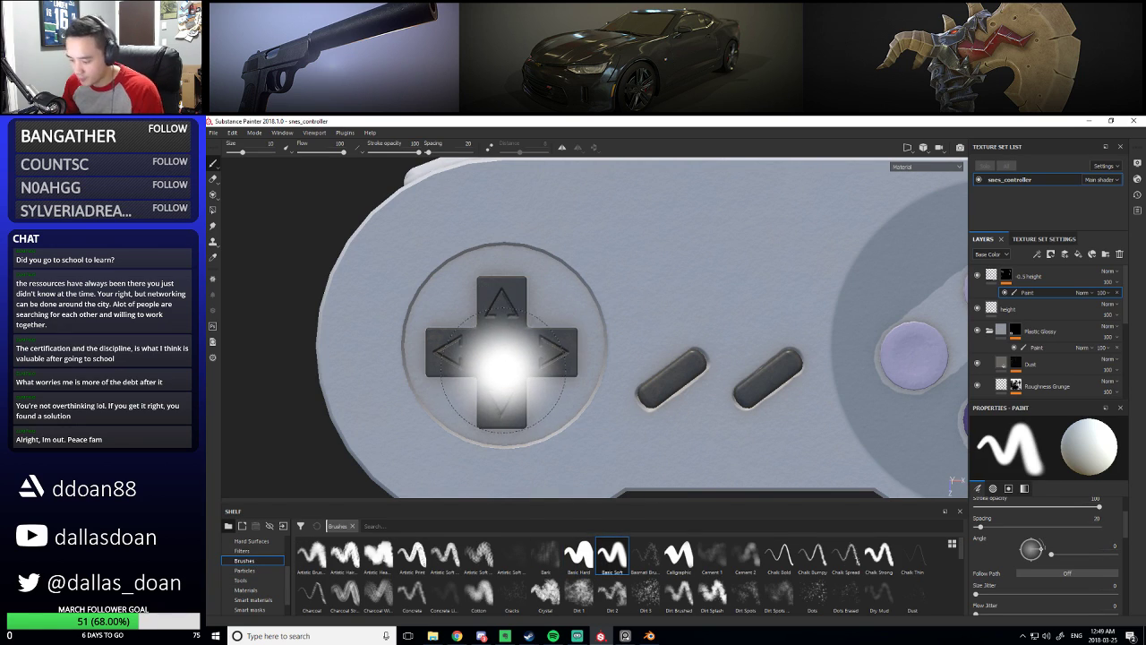
ctrl+right_drag(499, 363, 488, 363)
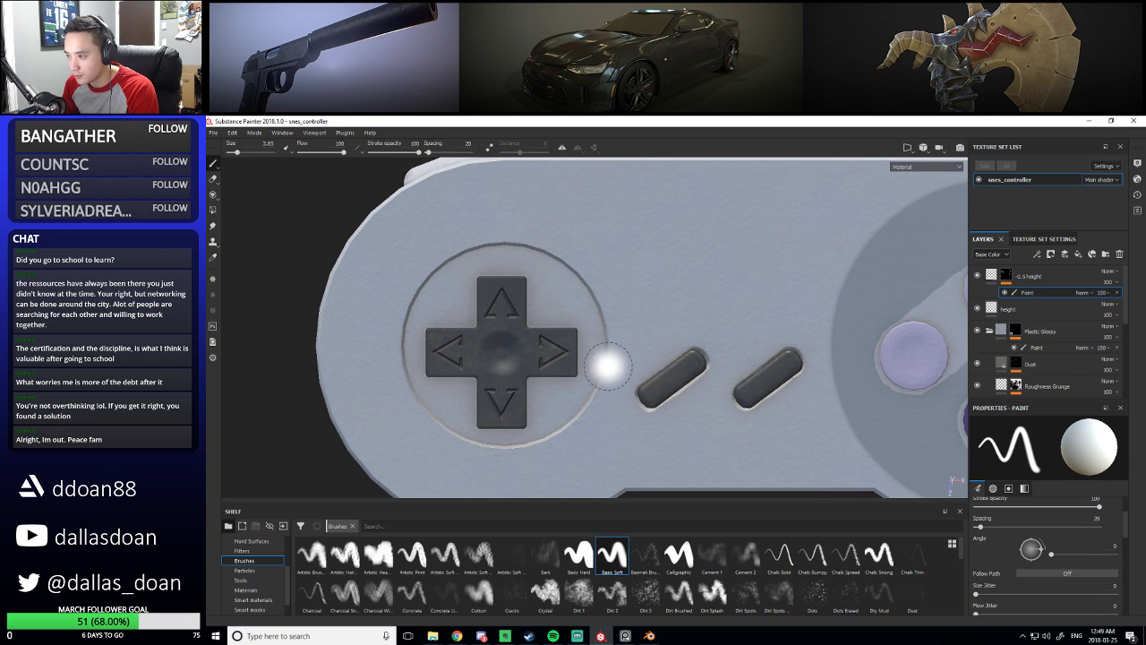
key(super)
key(super)
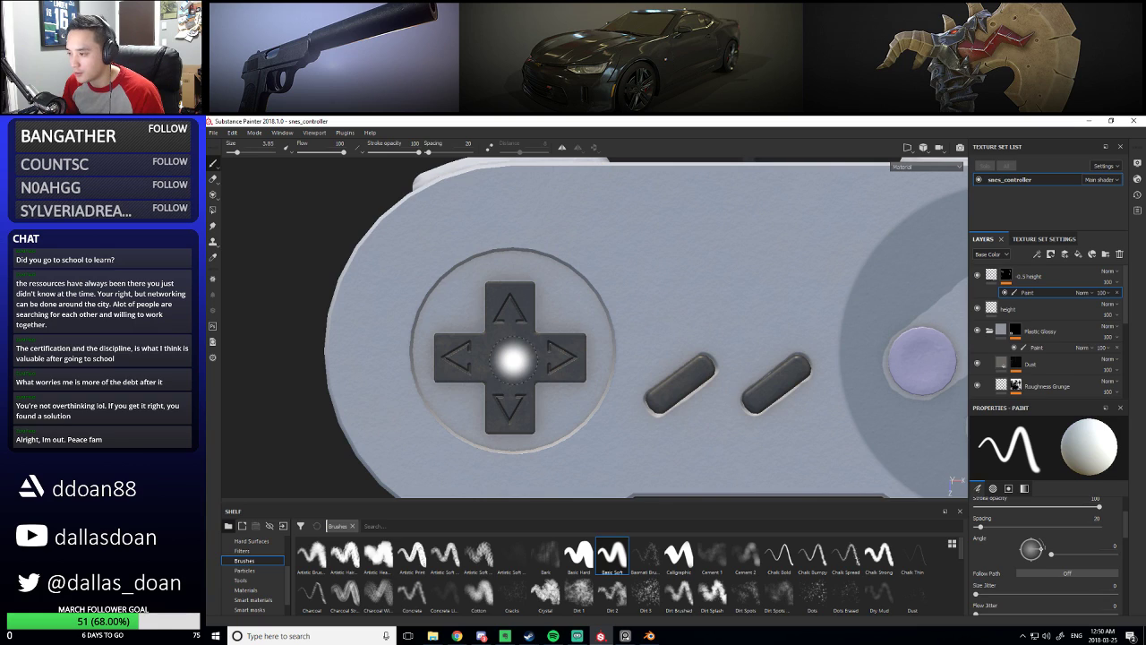
Stamp a small round dimple at the D-pad's centre on the "-0.5 height" mask paint, using brush size 2.32
drag(513, 360, 516, 359)
ctrl+right_drag(517, 359, 512, 358)
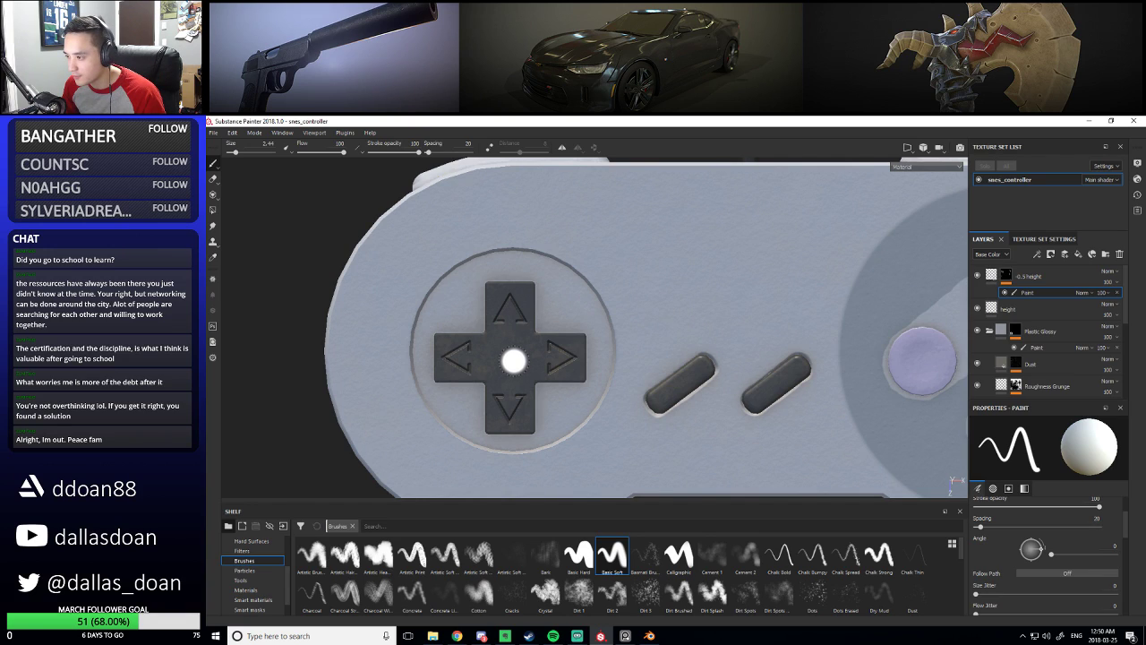
key(bracketleft)
key(bracketleft)
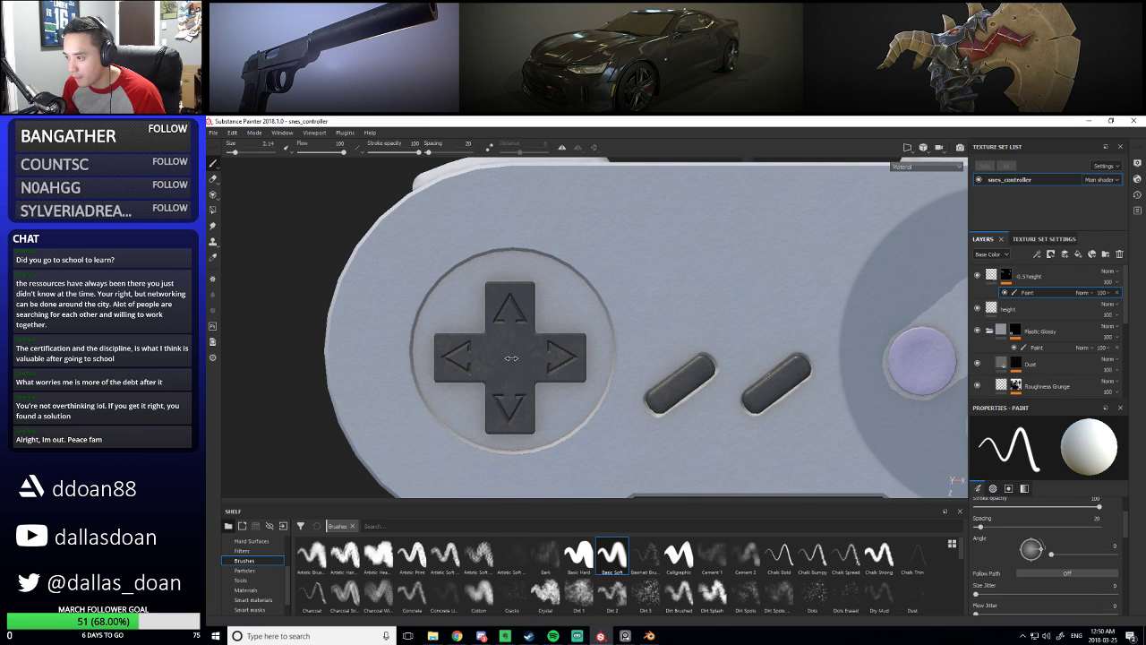
key(bracketright)
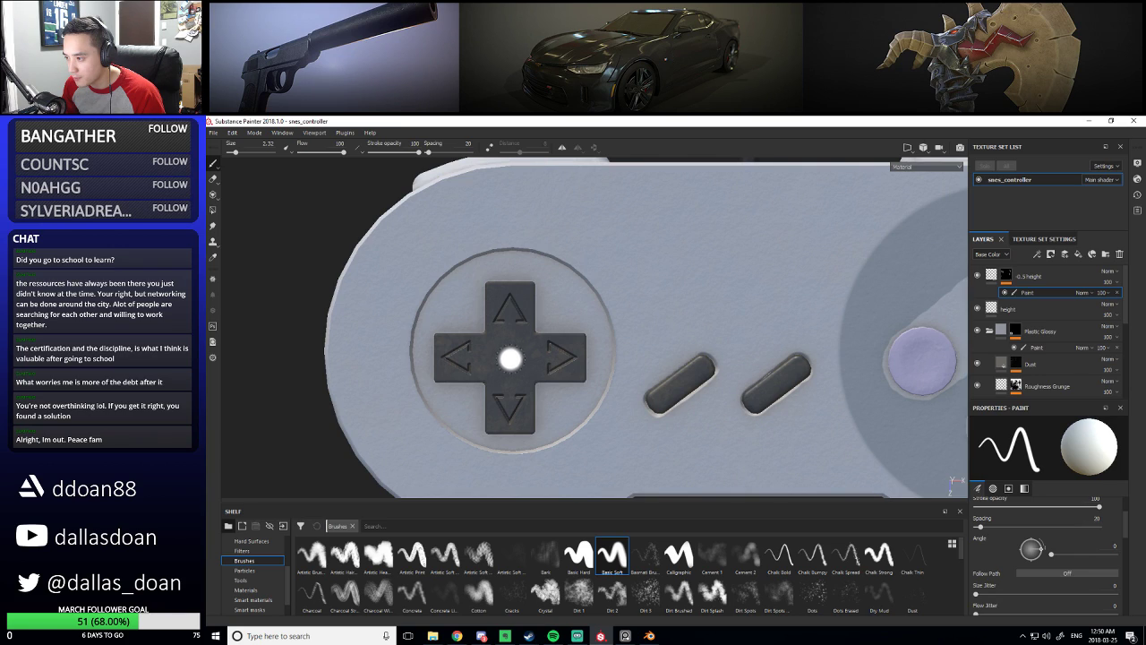
Examine the stamped arrows and centre dimple on the D-pad from several distances and angles
scroll(625, 368, down, 5)
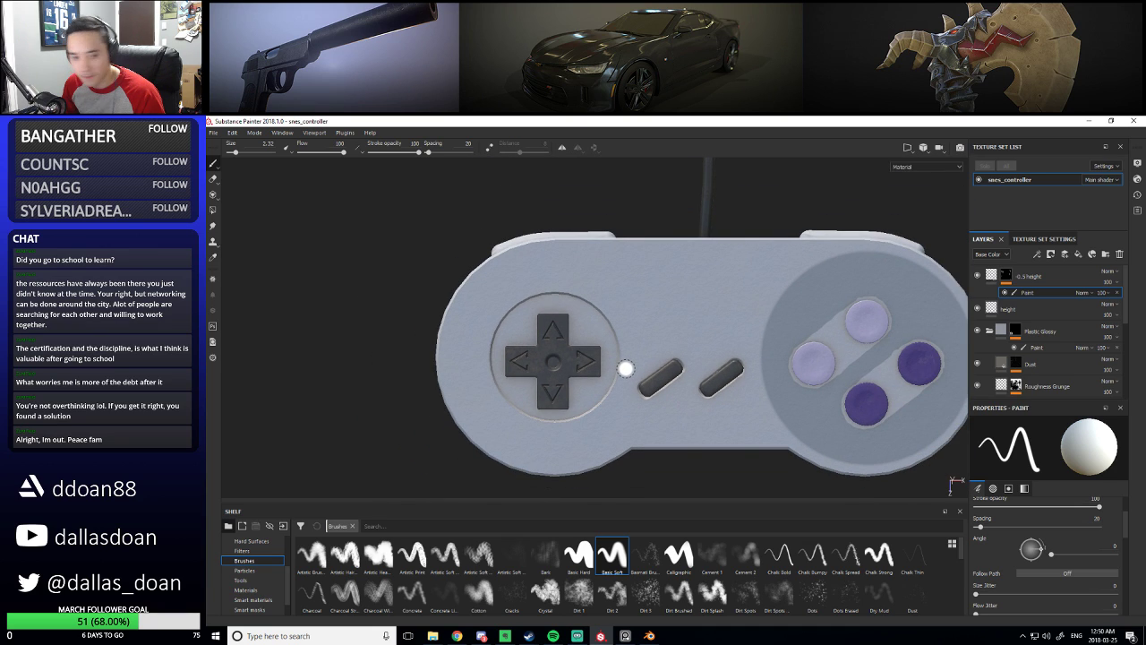
scroll(621, 376, up, 3)
scroll(614, 386, down, 5)
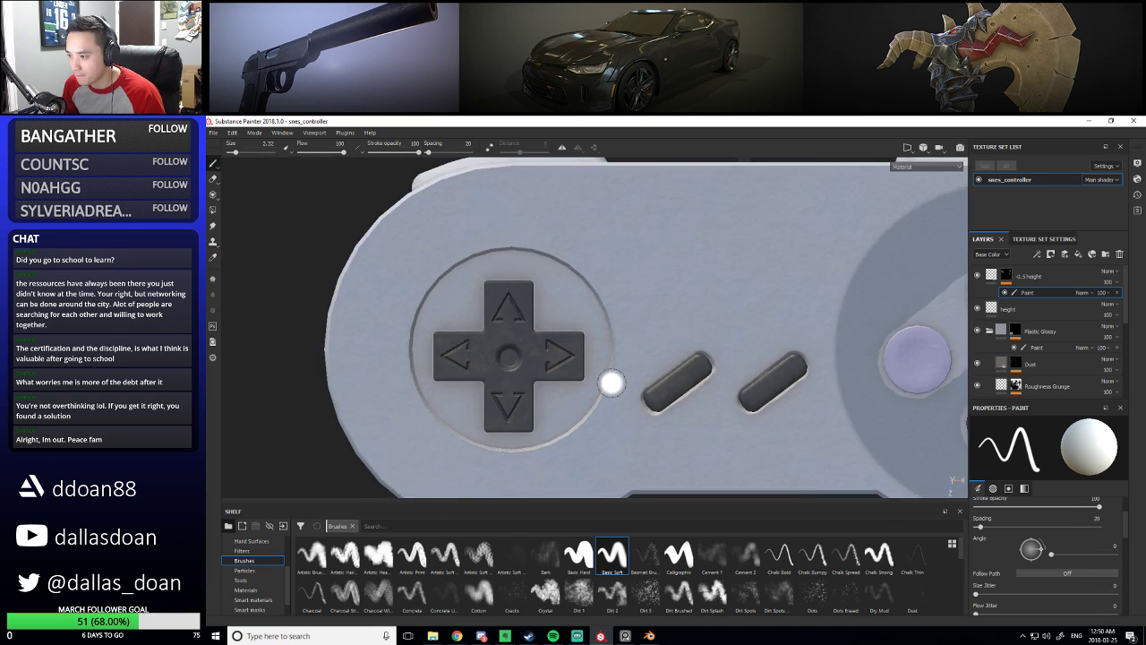
mouse_move(616, 391)
alt+mouse_down()
mouse_move(642, 313)
mouse_move(690, 363)
mouse_move(627, 394)
alt+mouse_up()
scroll(598, 409, up, 6)
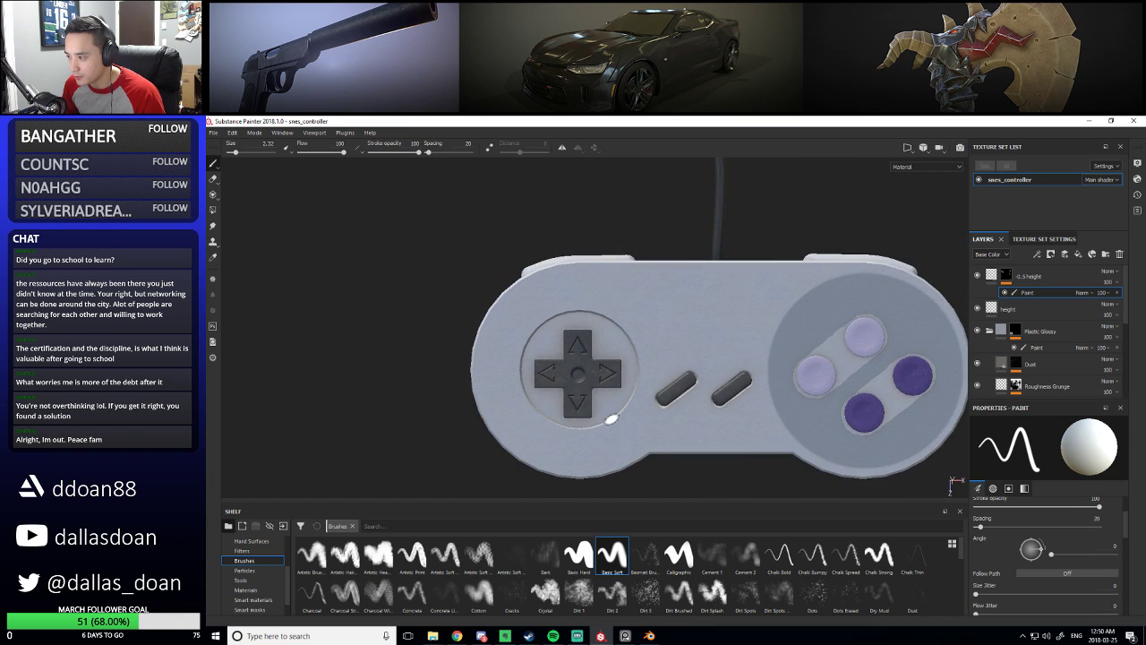
alt+middle_drag(610, 392, 638, 418)
alt+middle_drag(650, 290, 660, 361)
scroll(661, 360, up, 3)
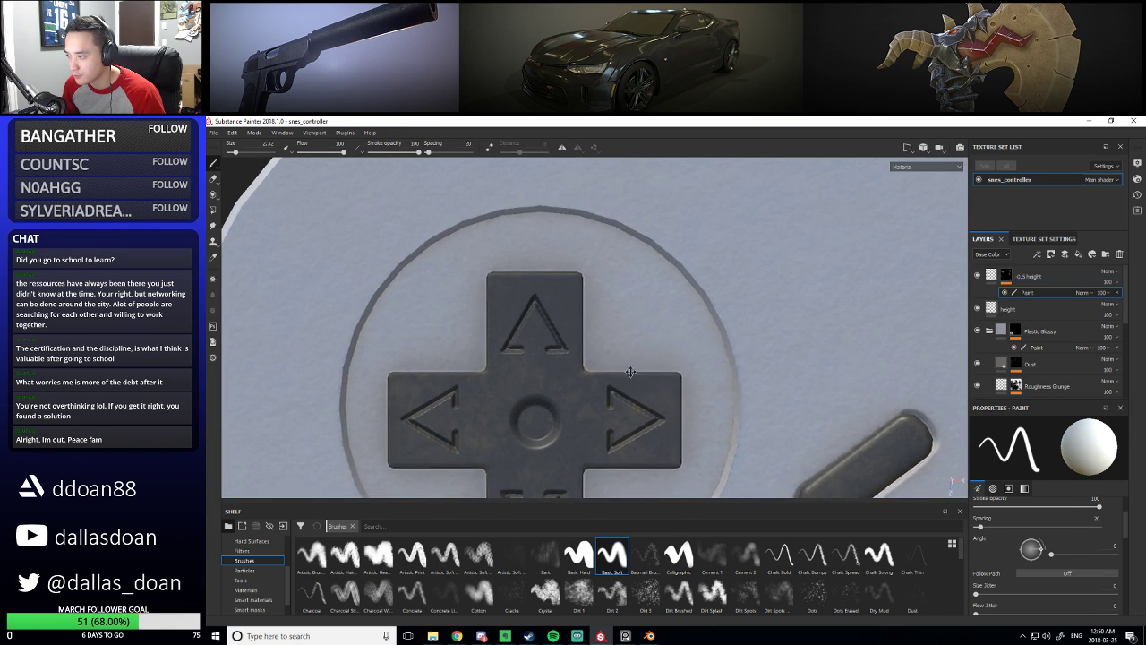
scroll(730, 336, down, 5)
scroll(719, 385, down, 2)
alt+middle_drag(719, 385, 621, 368)
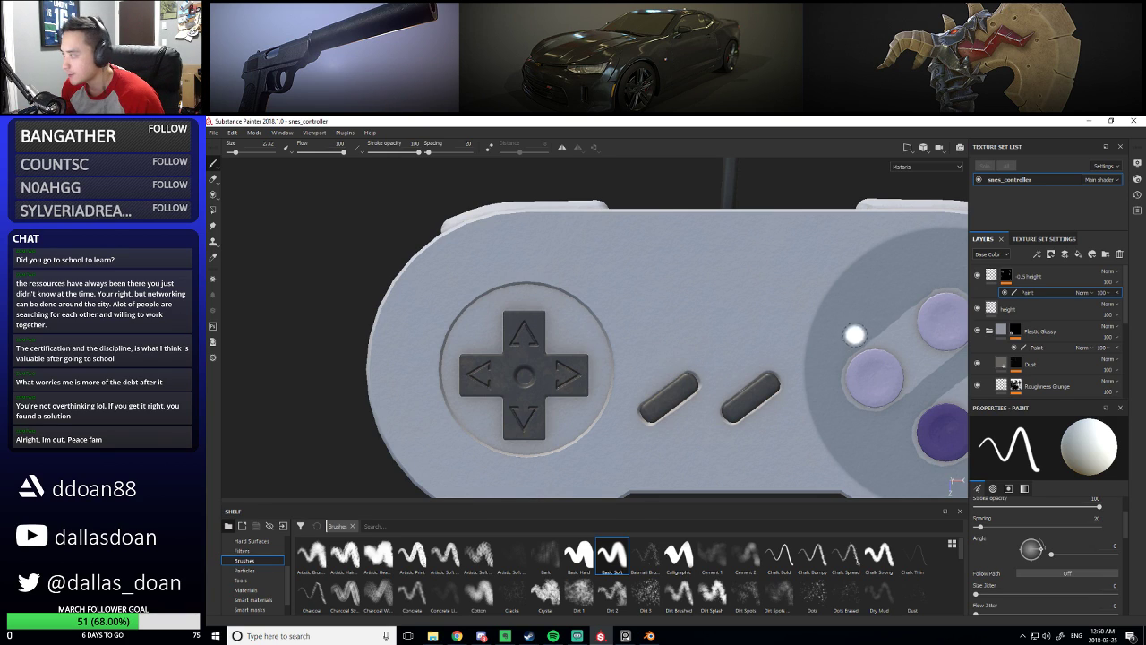
Add a fill layer at the top of the stack with only the height channel active and set its height to 0.25
click(1076, 255)
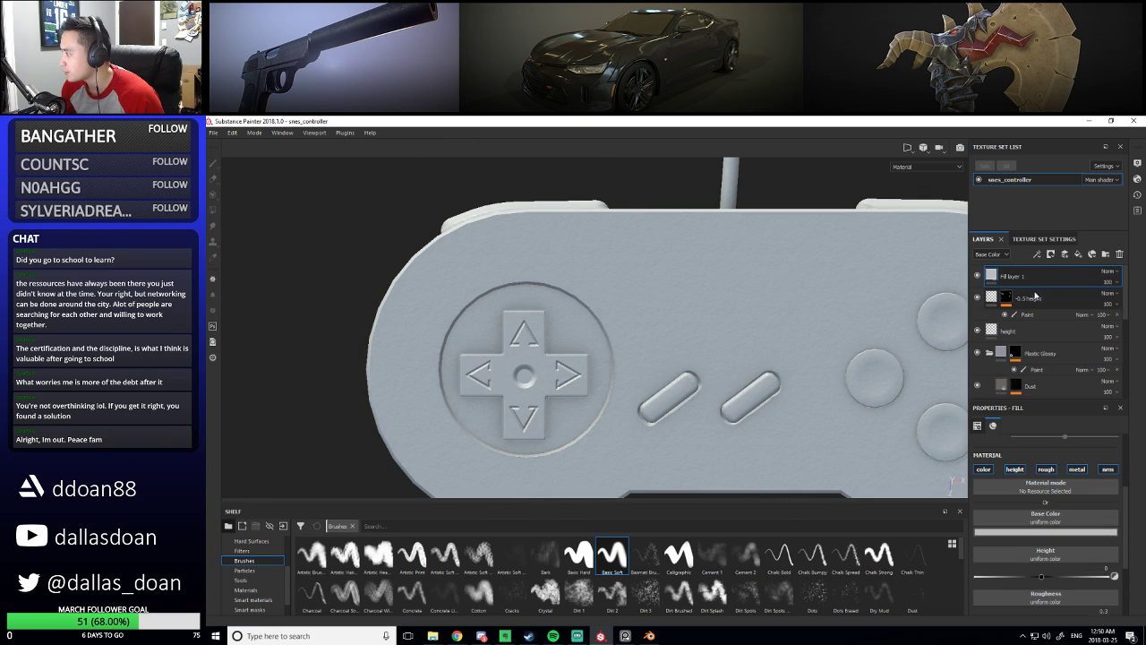
click(984, 469)
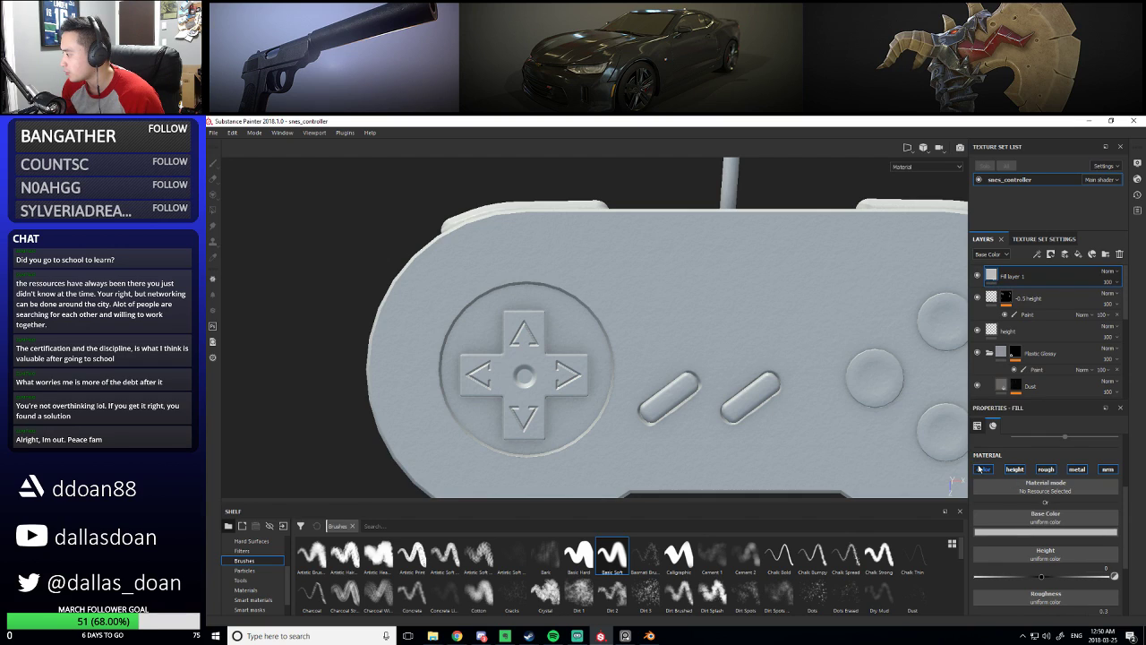
click(1046, 469)
click(1078, 470)
click(1108, 499)
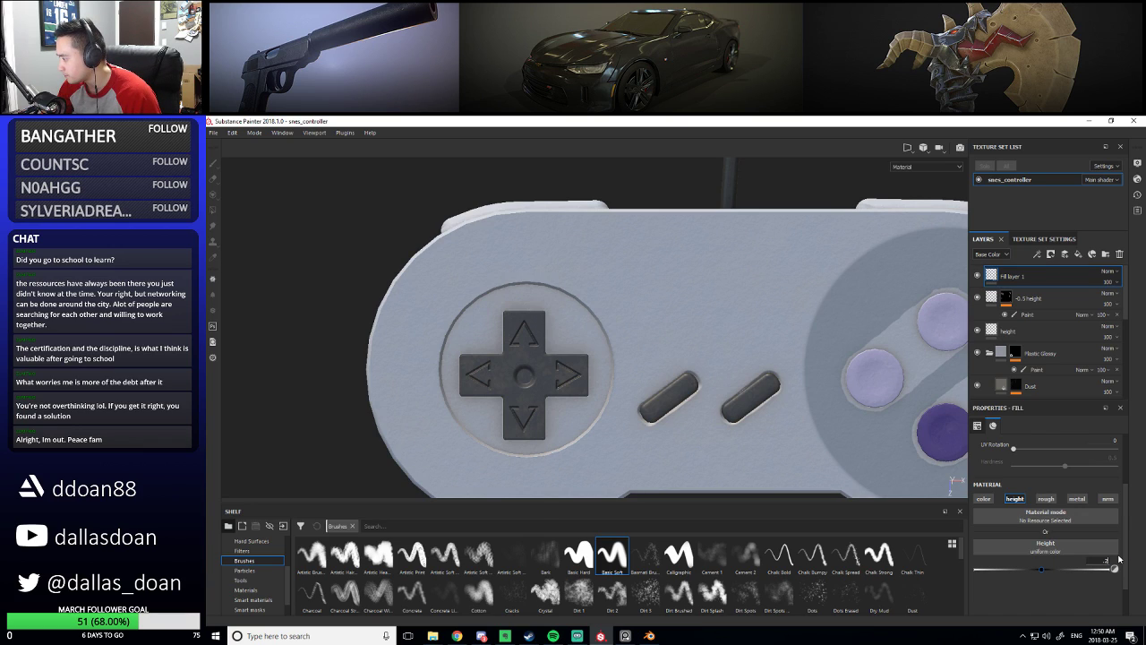
click(1101, 561)
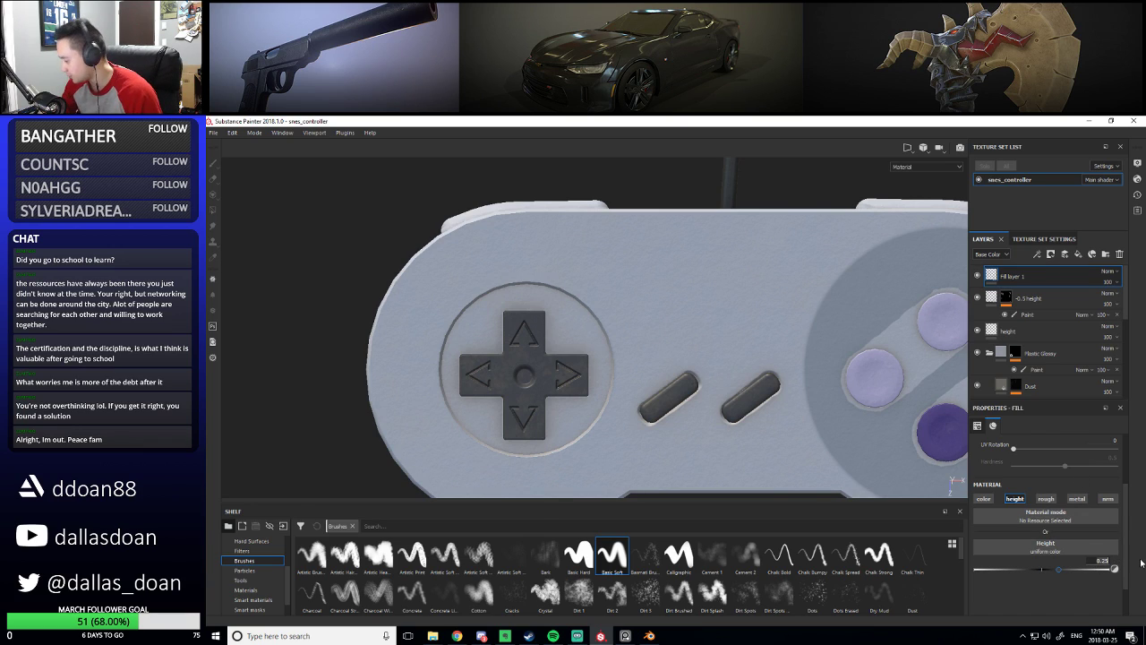
Give the new fill layer a black mask and add a paint effect to that mask
right_click(1014, 280)
click(1017, 283)
right_click(1009, 281)
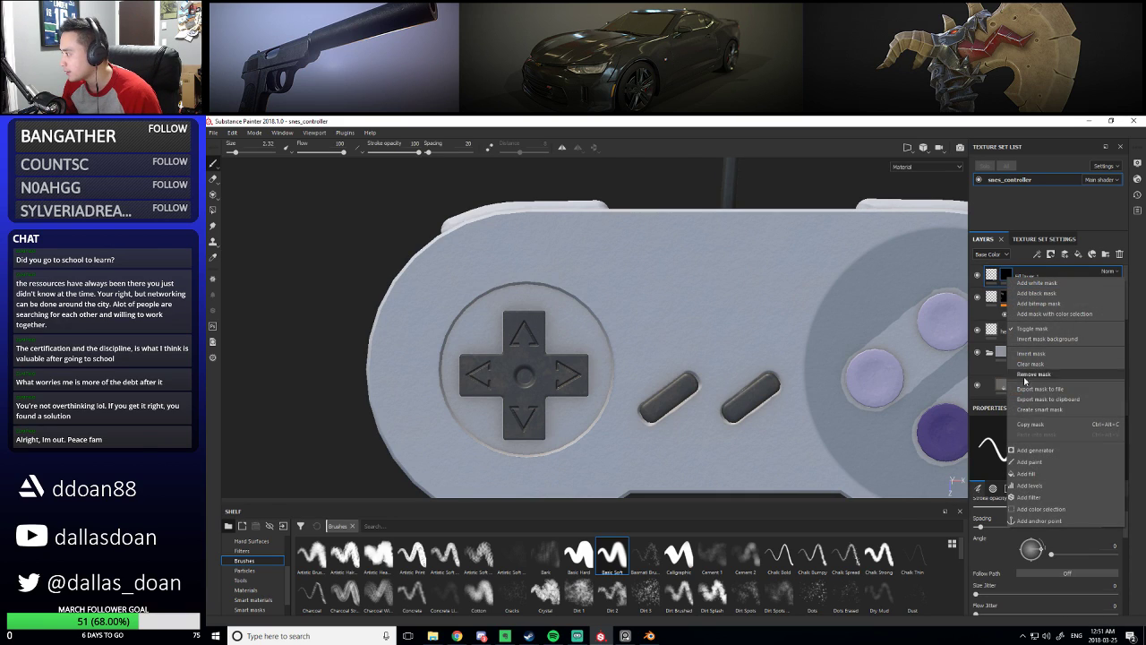
click(1040, 467)
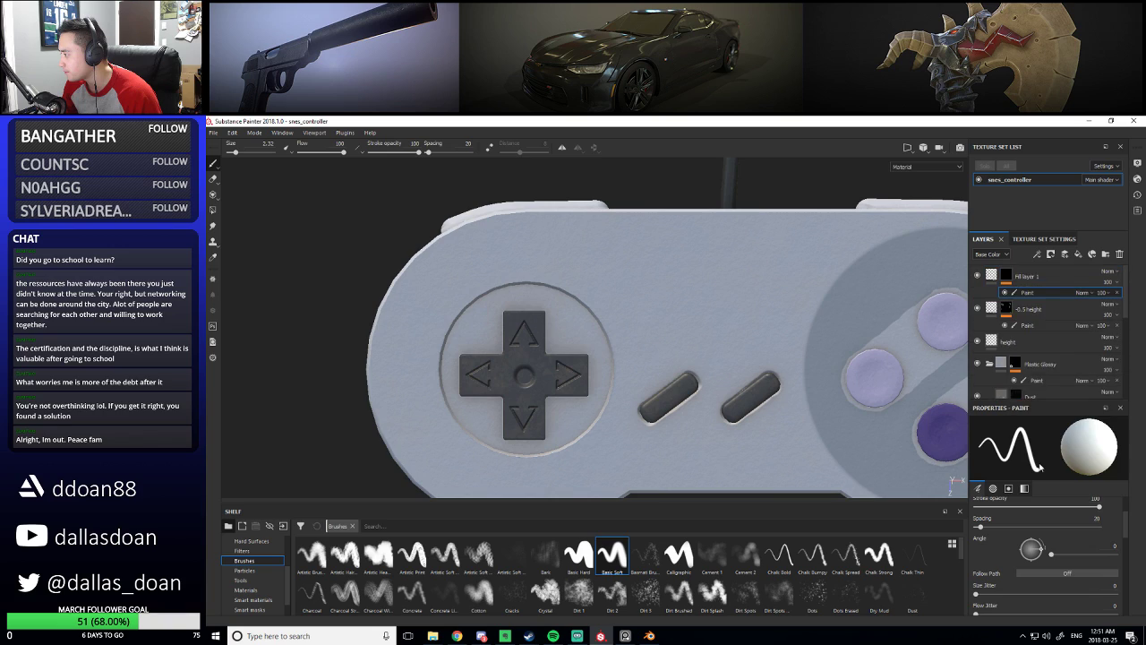
Paint black over the D-pad's arrows and centre dimple on the "-0.5 height" layer's mask paint to erase them
click(1033, 326)
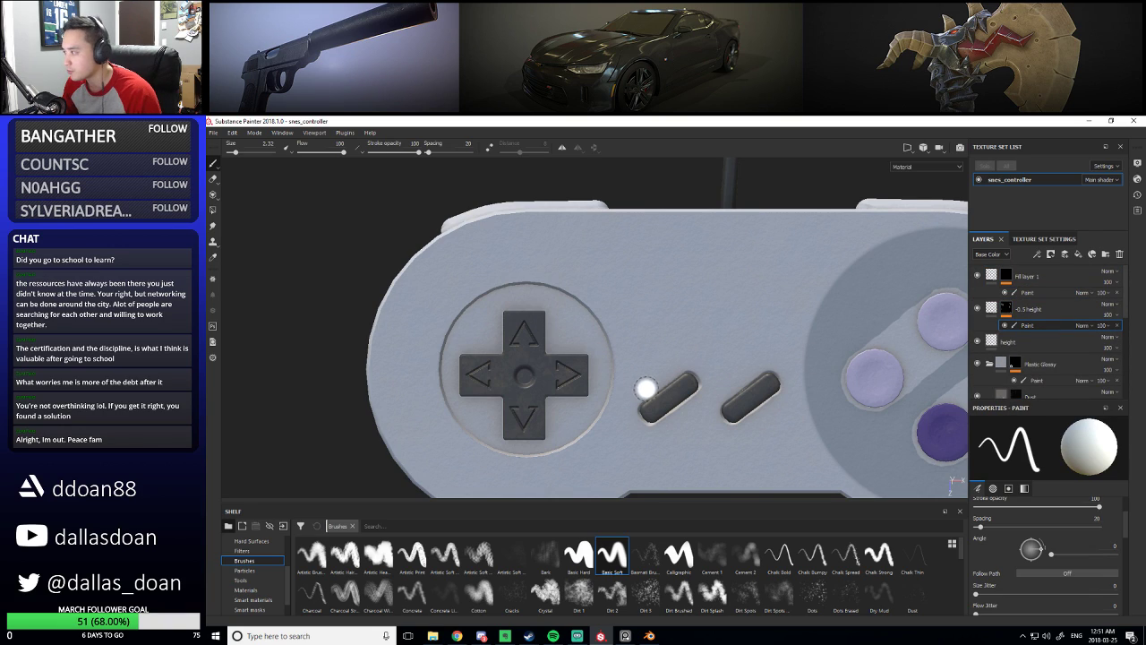
key(x)
drag(570, 362, 551, 369)
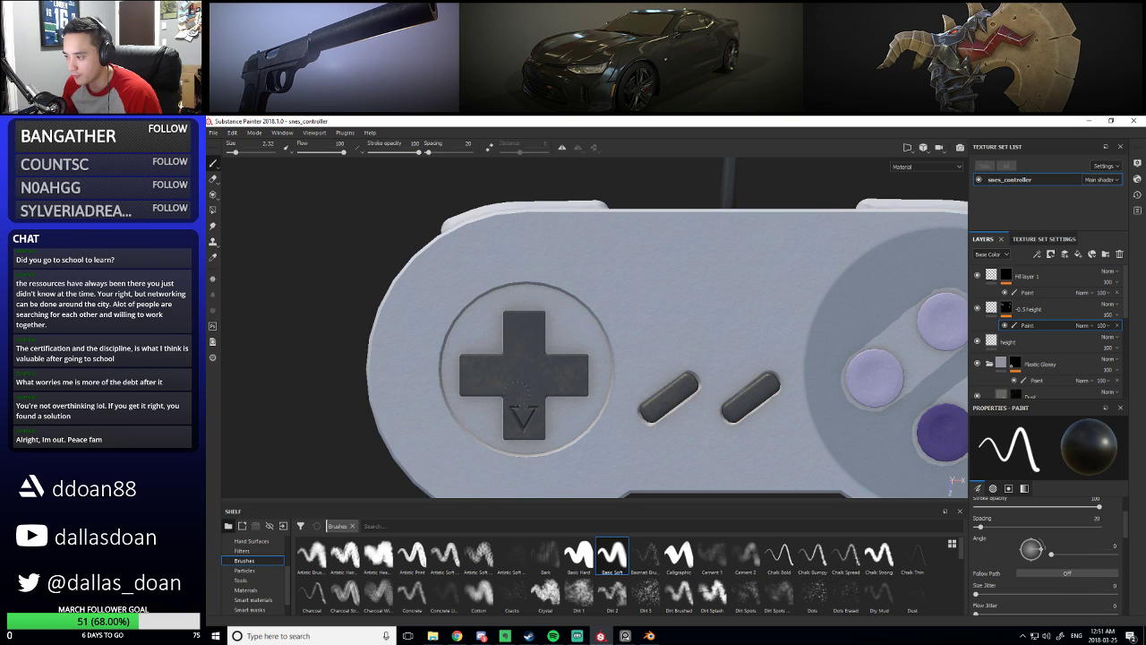
Stamp a white dot at the D-pad's centre on the new fill layer's mask paint and set that layer's height to -0.25
click(1027, 292)
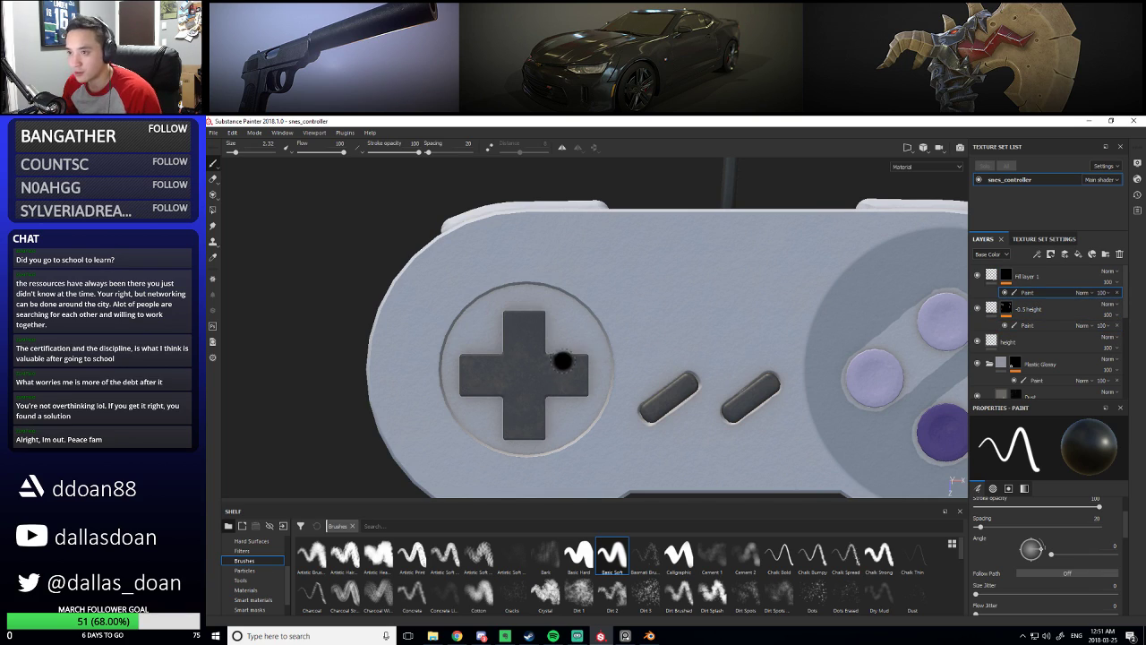
key(x)
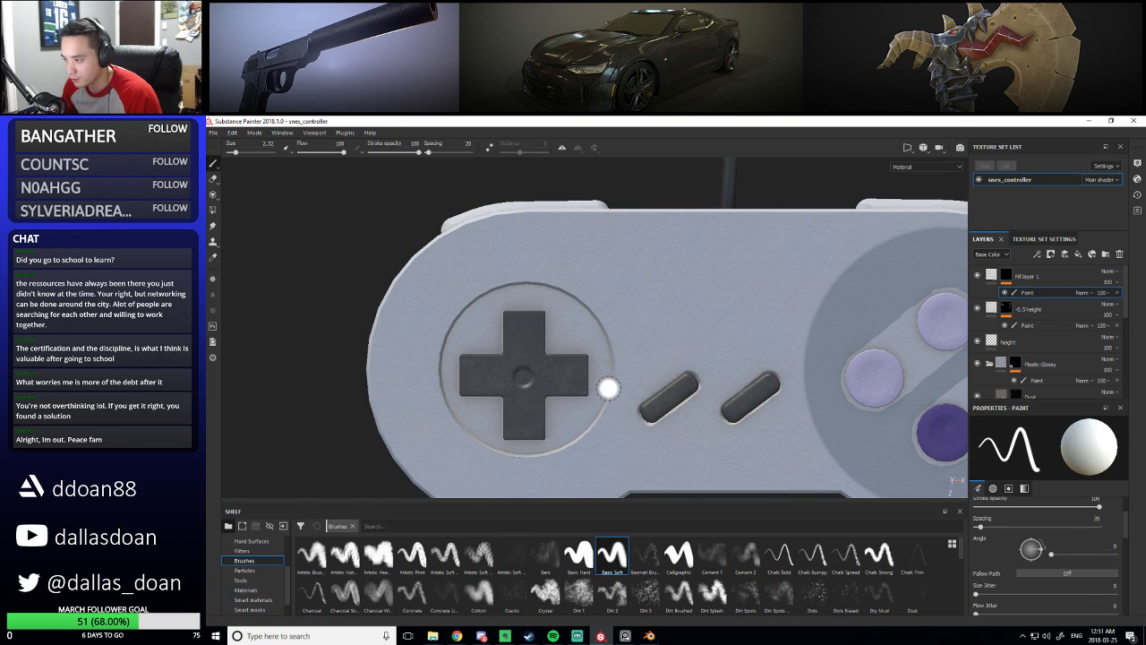
scroll(245, 582, up, 3)
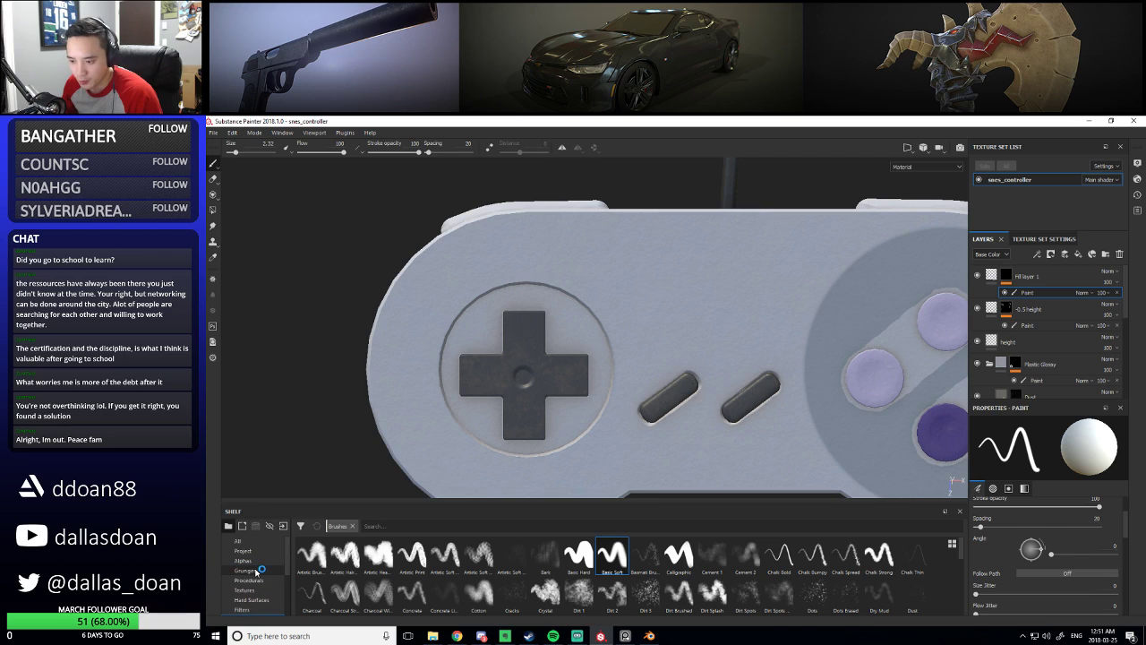
click(992, 276)
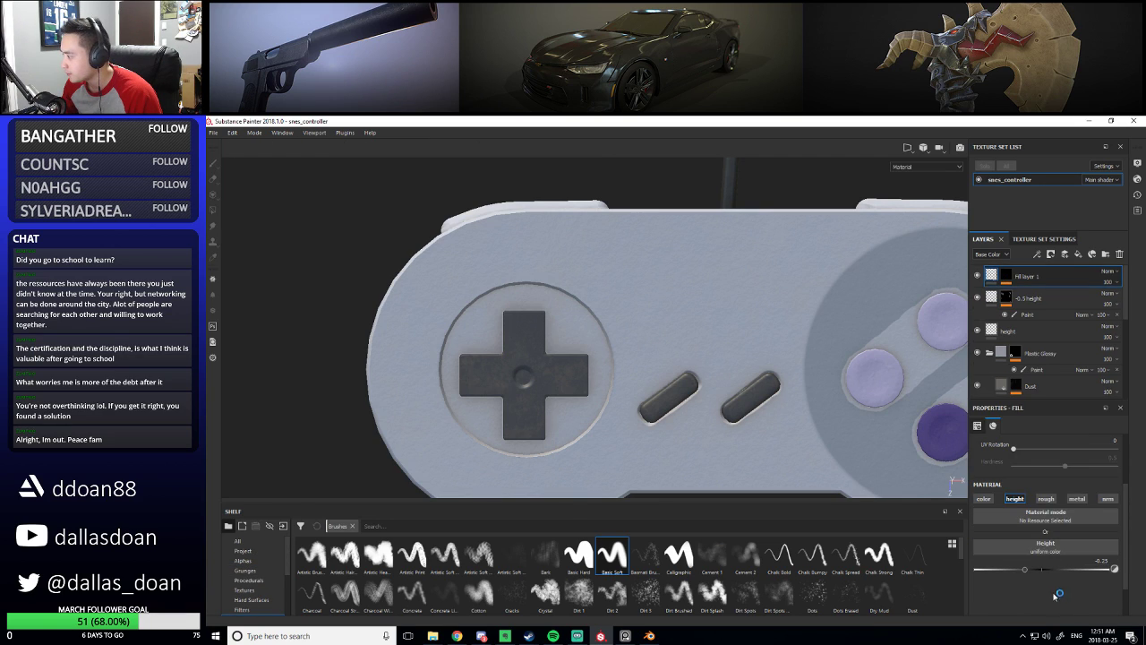
drag(1021, 307, 1012, 279)
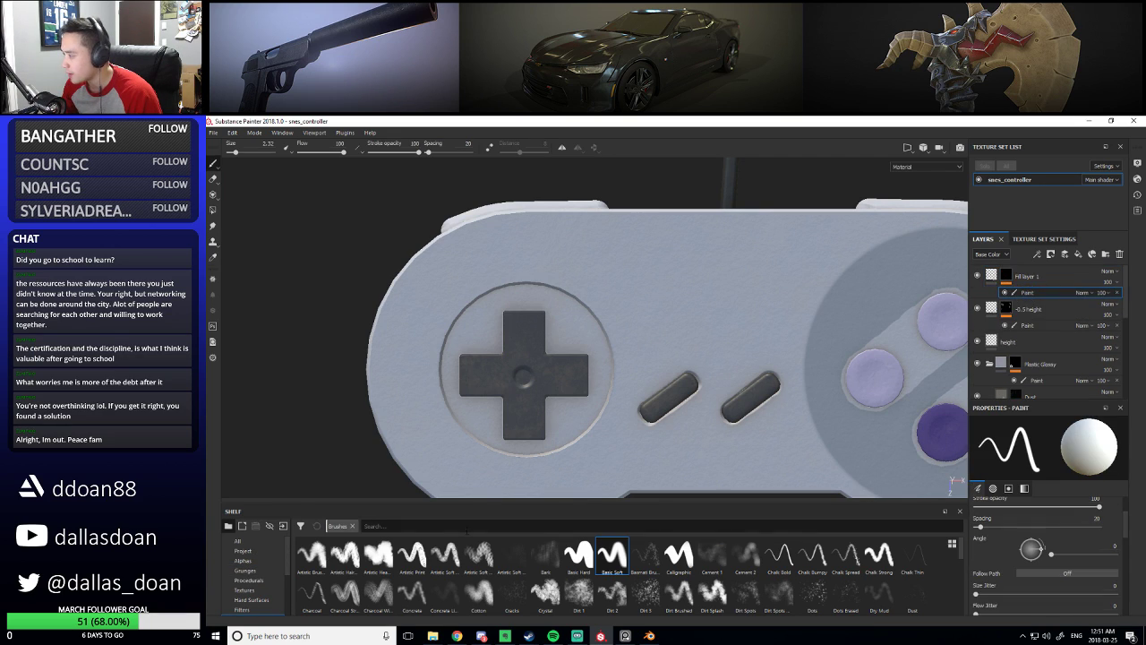
Stamp the Arrow Negative alpha onto the D-pad's upper arm on the new fill layer's mask paint, using brush size 2.32
click(251, 552)
scroll(254, 563, down, 3)
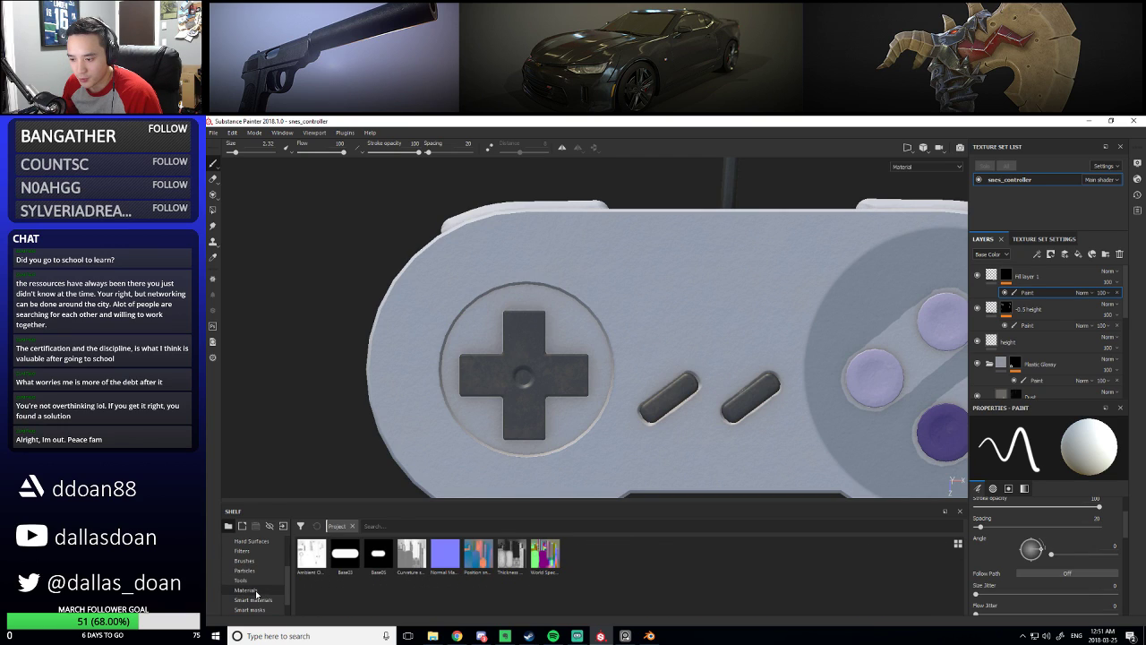
click(253, 562)
scroll(256, 565, up, 3)
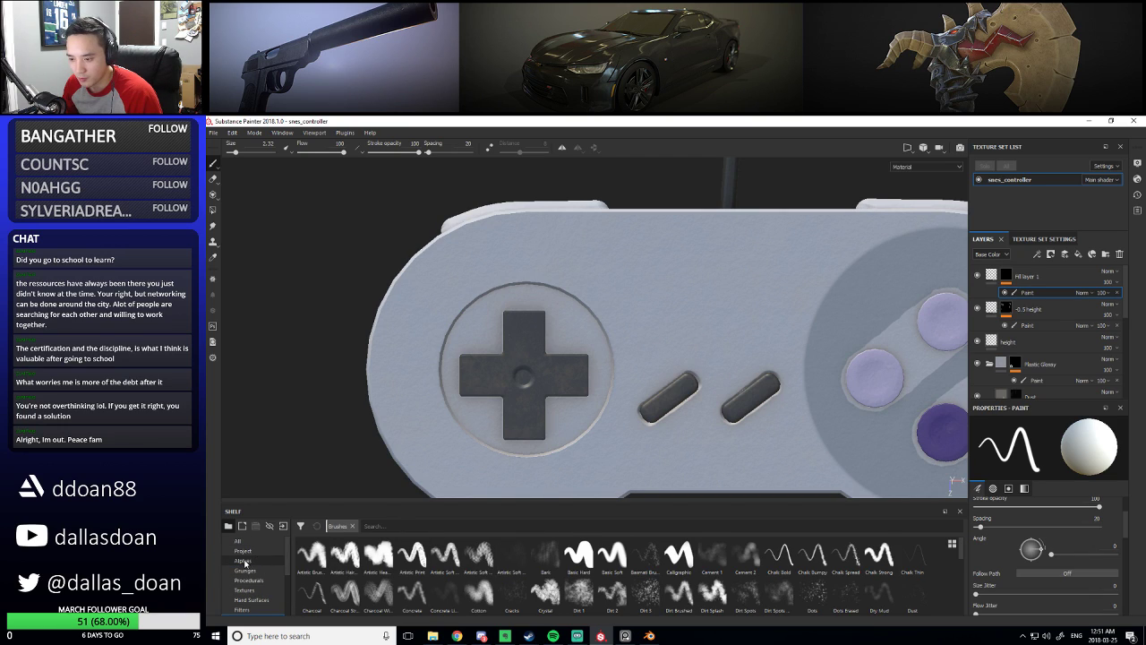
click(259, 561)
click(478, 556)
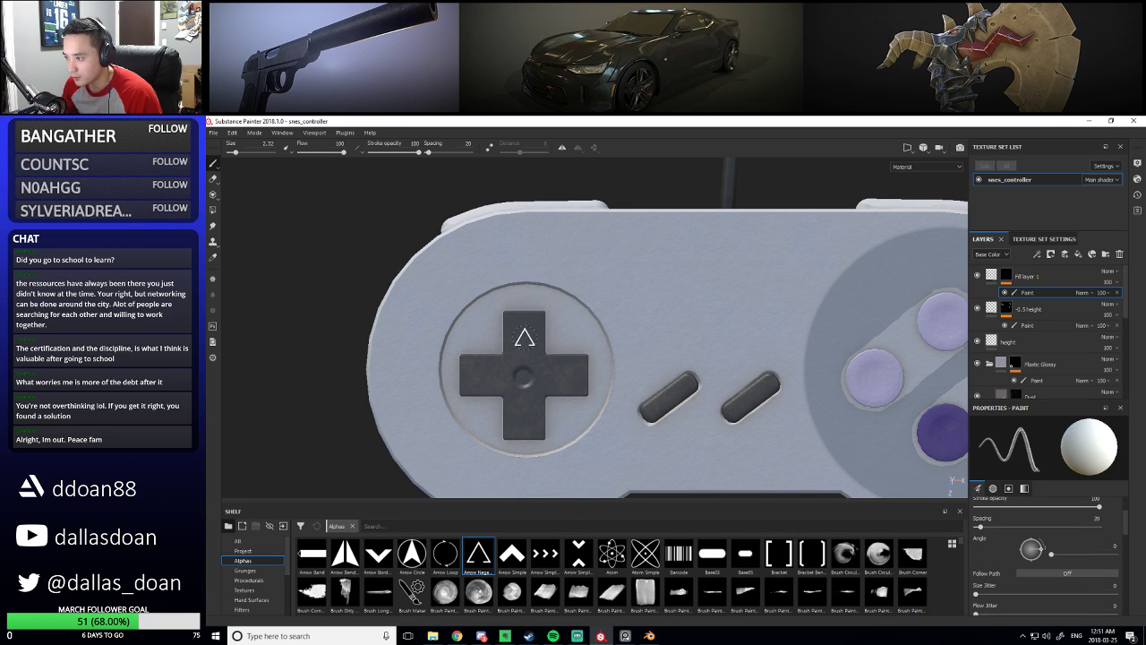
click(525, 338)
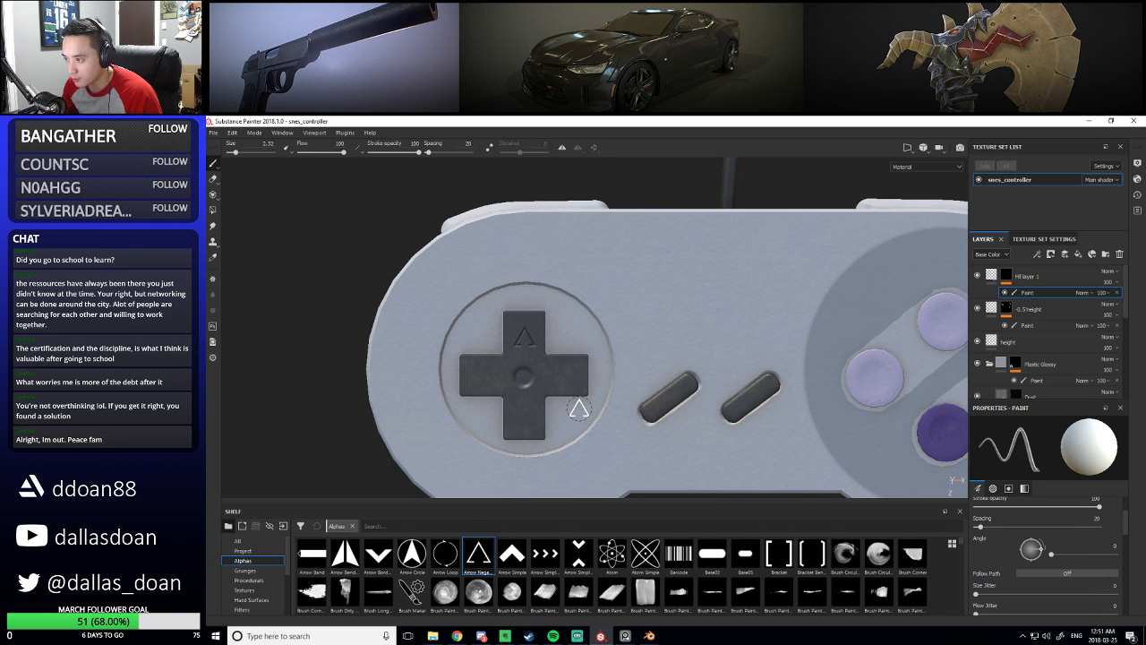
scroll(555, 398, up, 2)
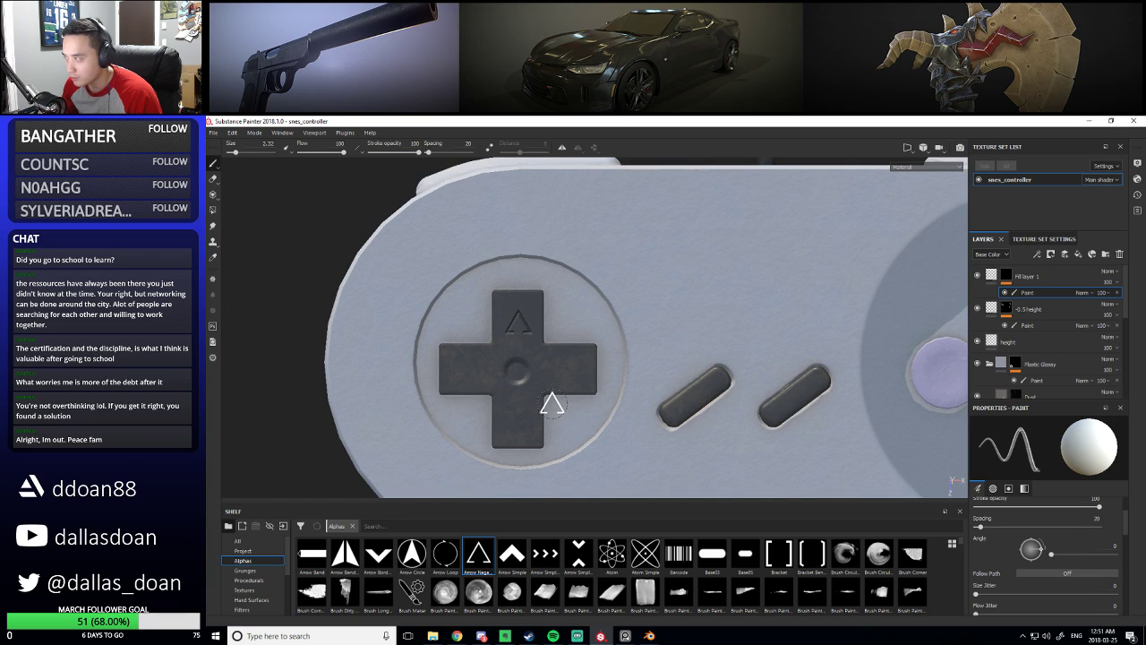
Rename the new fill layer "-0.25 height"
double_click(1030, 276)
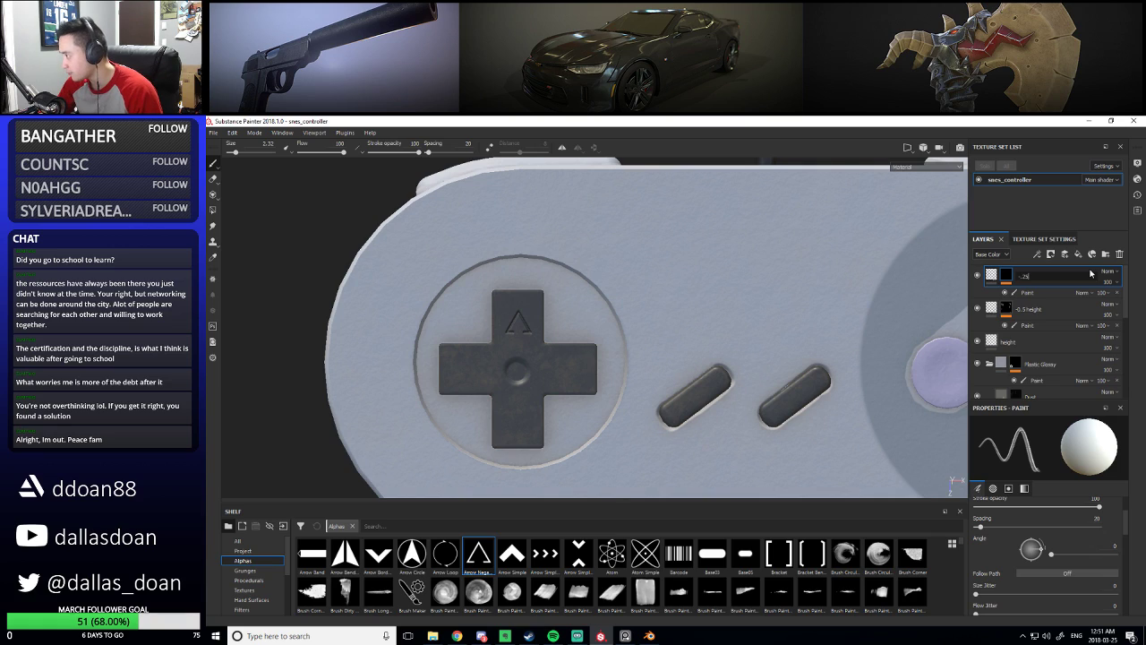
key(Return)
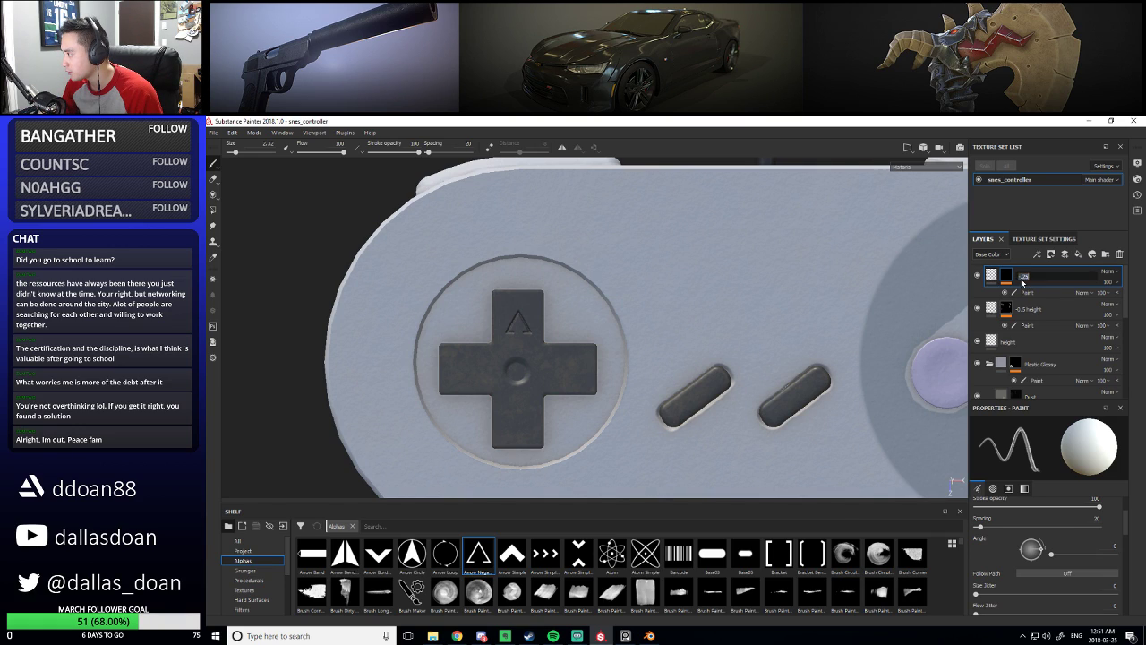
click(1055, 296)
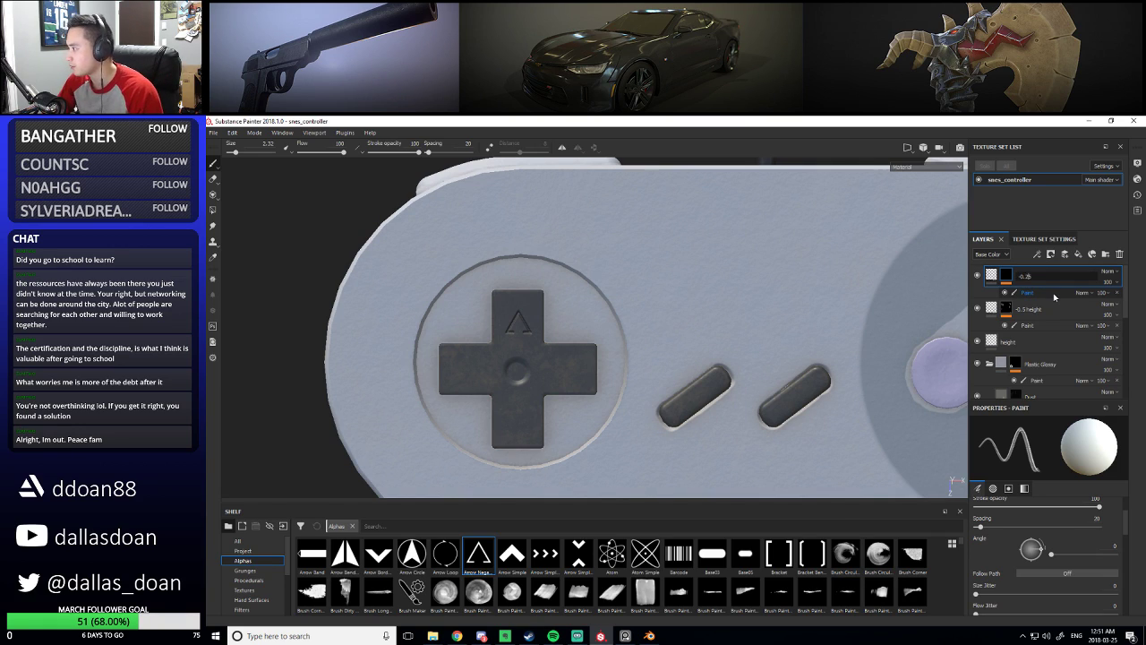
text(ht)
key(Return)
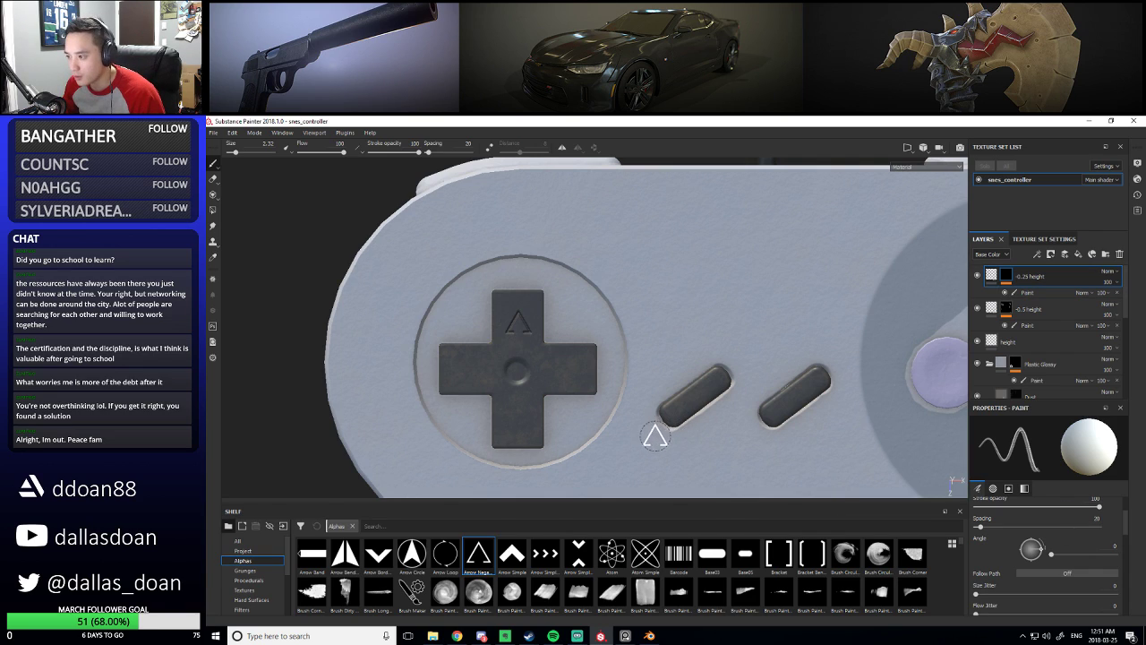
Set the brush angle to 90 and stamp the Arrow Negative alpha onto the D-pad's right arm
scroll(1079, 563, up, 2)
scroll(1079, 562, down, 1)
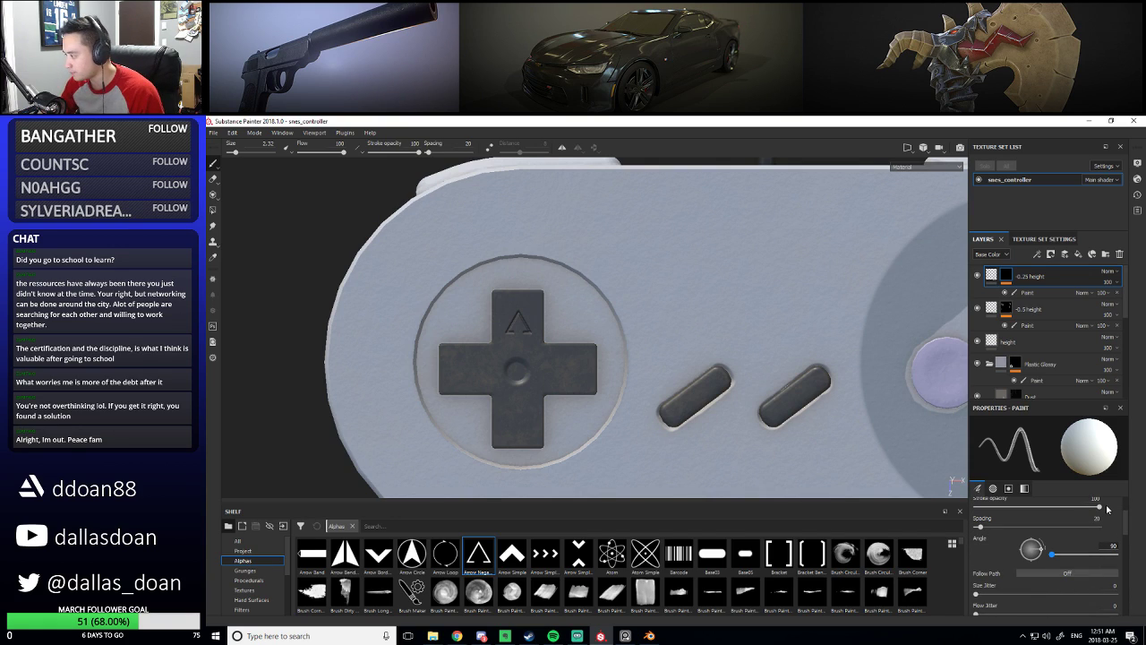
text(90)
key(Return)
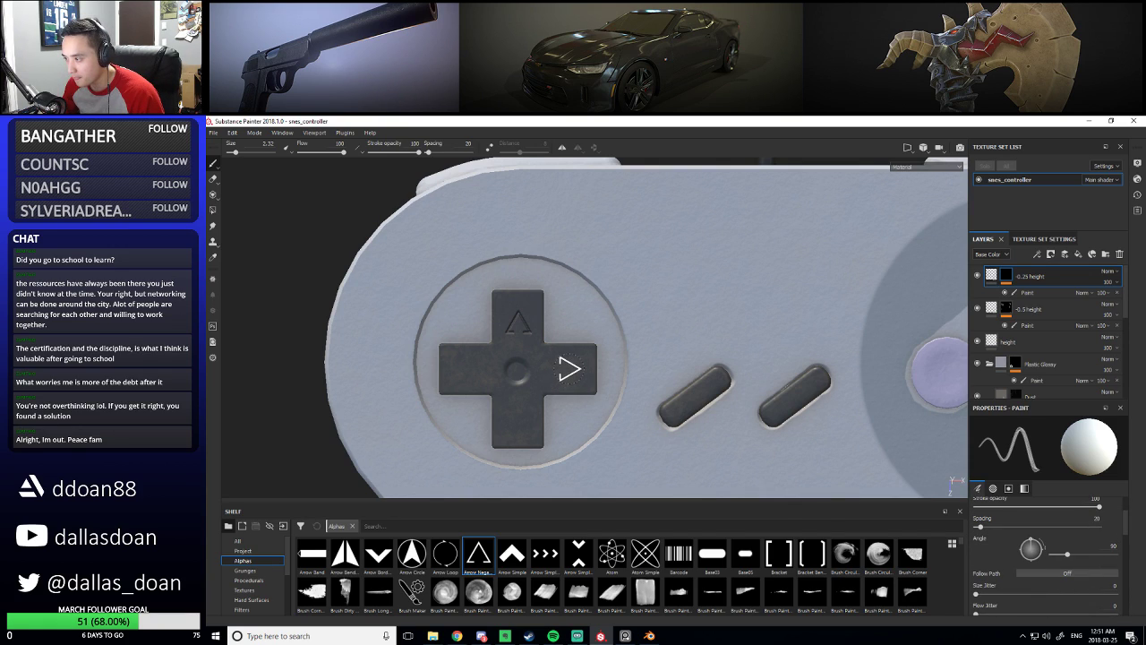
click(571, 368)
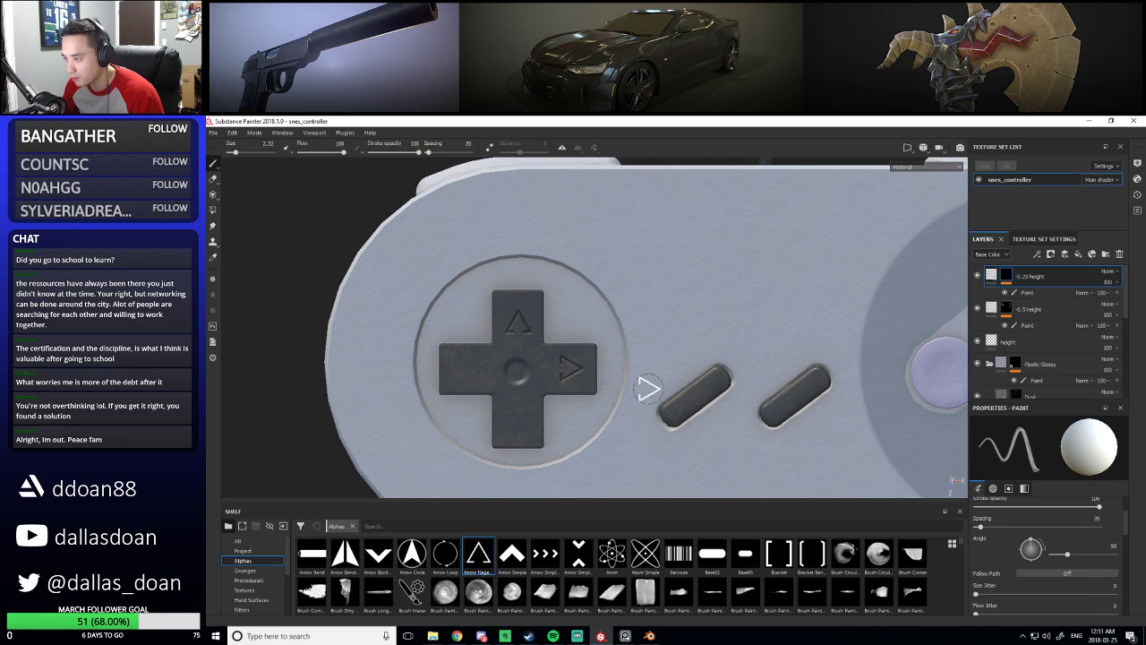
Stamp the arrow alpha onto the D-pad's lower arm at angle 180 and onto its left arm at angle 270
text(1)
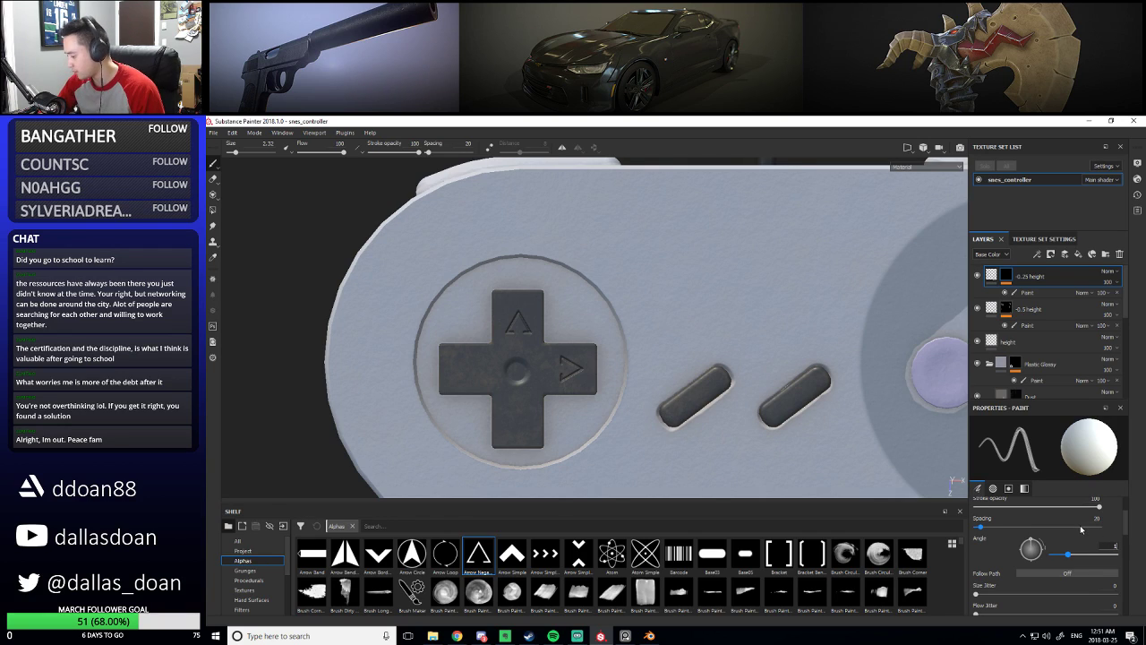
text(80)
key(Return)
click(517, 417)
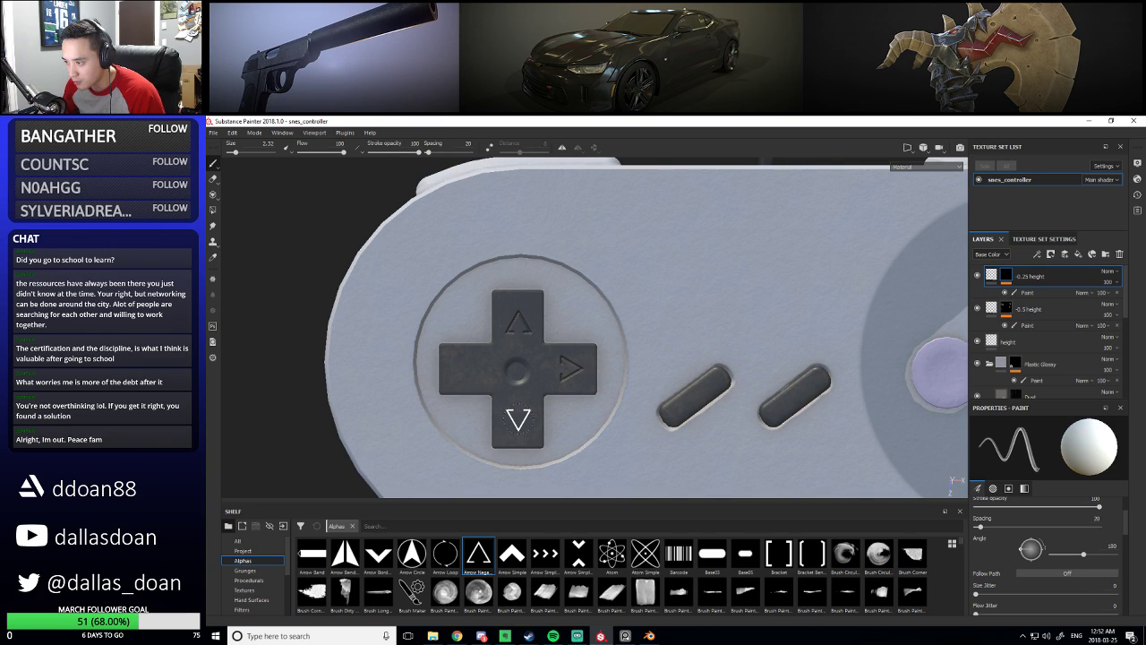
click(1107, 544)
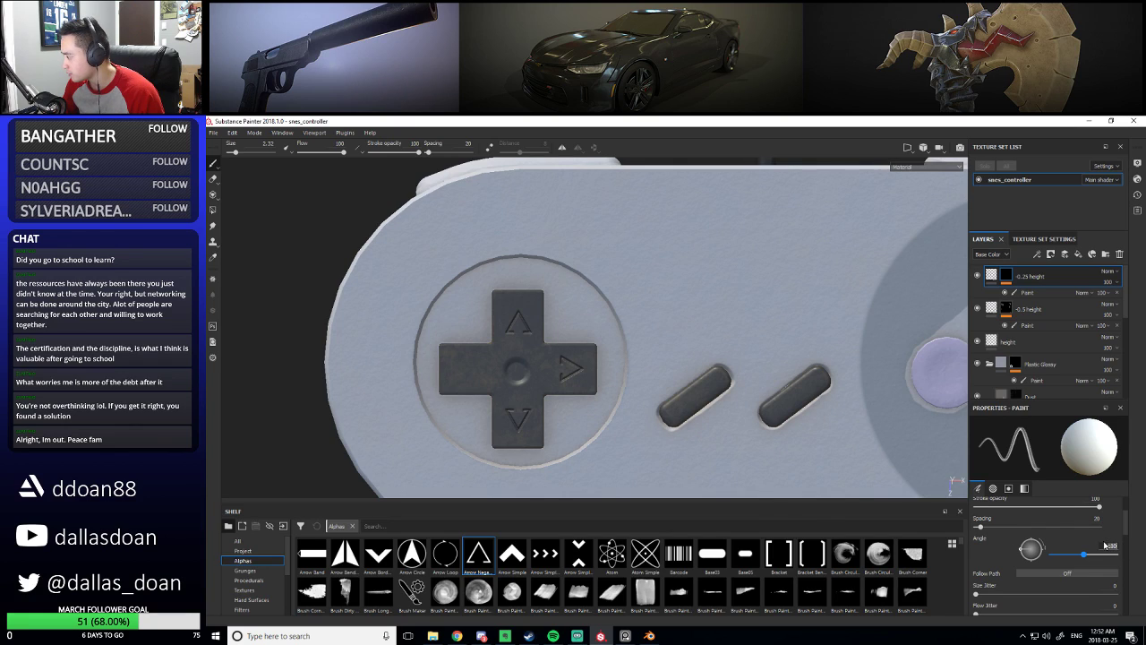
text(270)
key(Return)
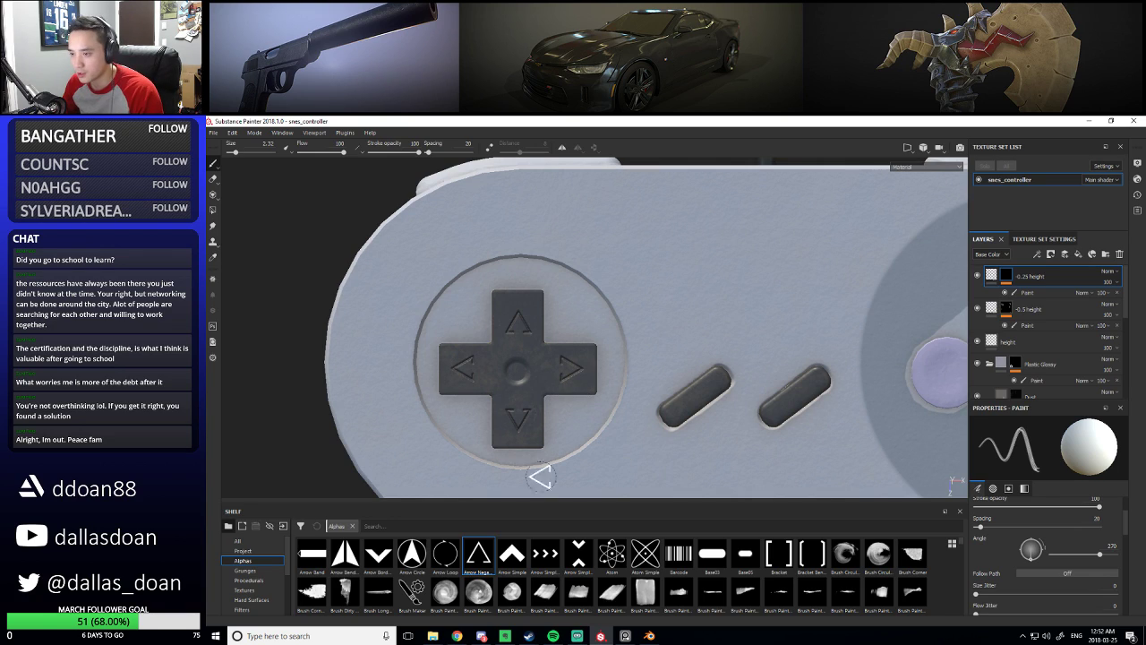
Erase the D-pad's centre dimple on the "-0.25 height" layer's mask paint using the Basic Hard brush in black at size 2.44
click(247, 551)
scroll(250, 558, down, 2)
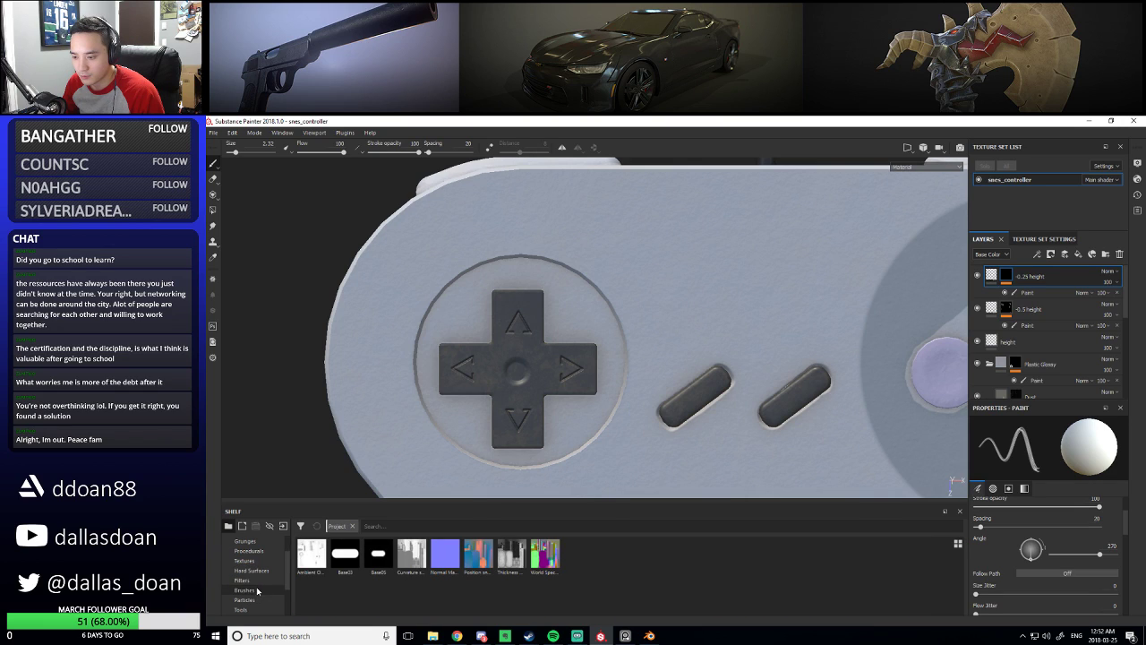
click(245, 591)
click(578, 555)
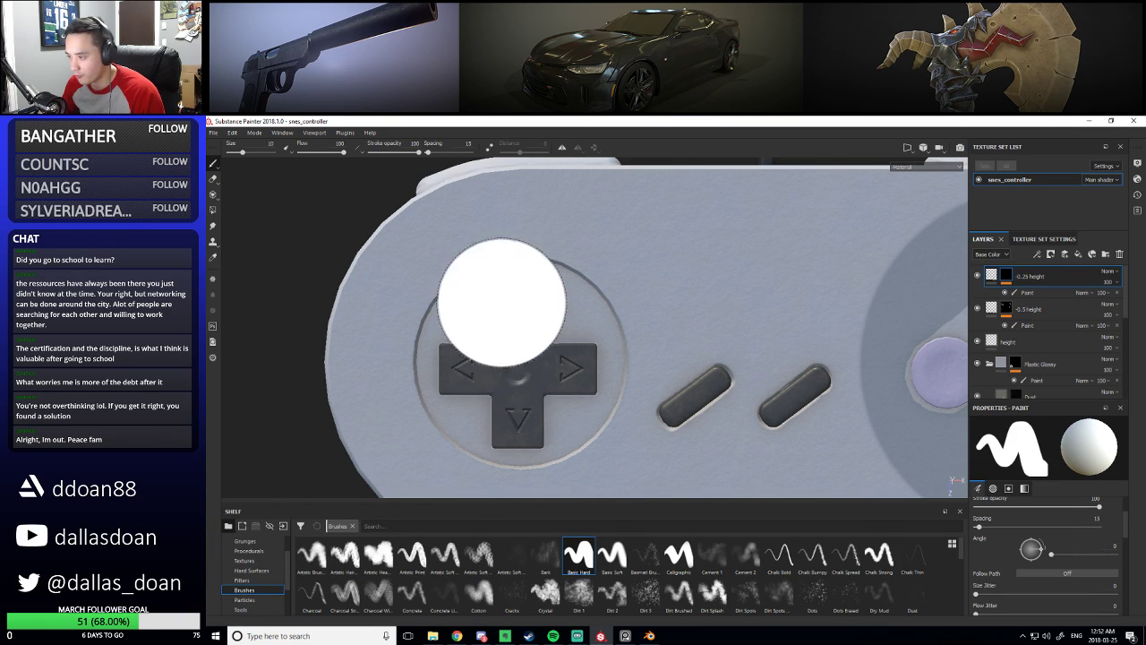
key(x)
key(bracketleft)
key(bracketleft)
key(bracketleft)
key(bracketleft)
key(bracketleft)
key(bracketleft)
key(bracketleft)
key(bracketleft)
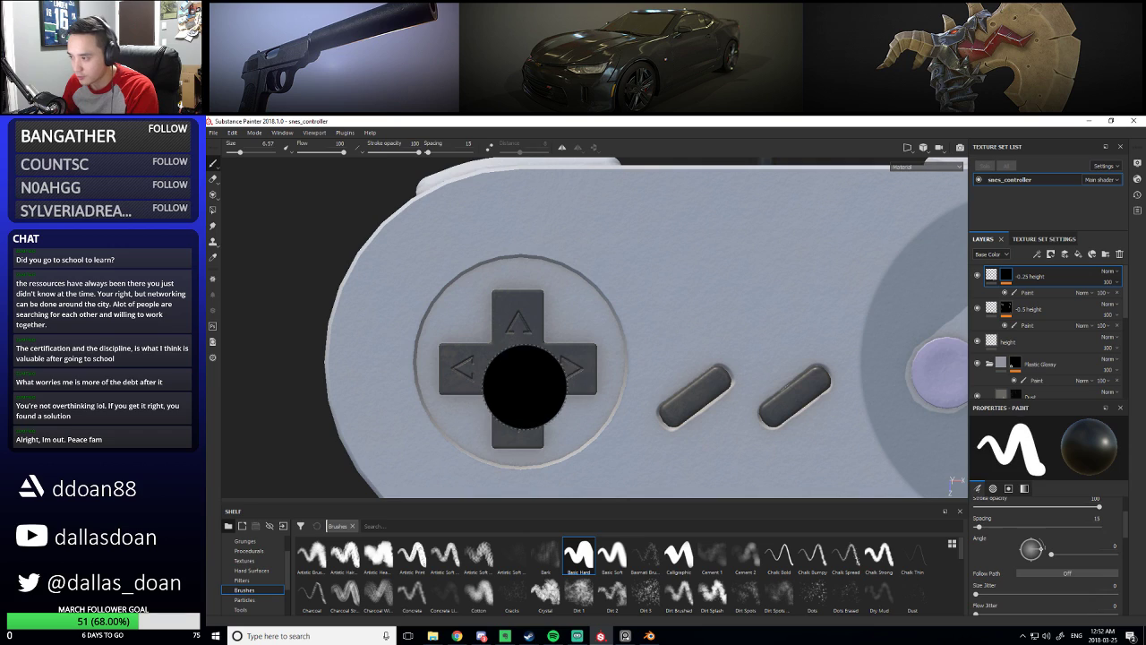
click(520, 373)
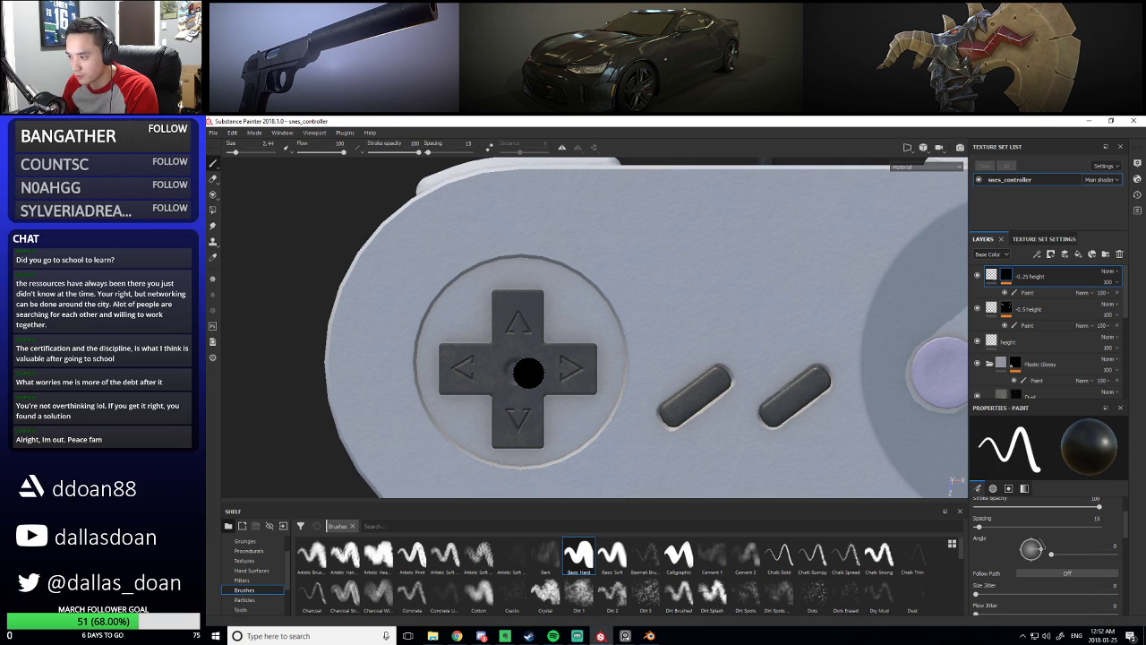
click(1028, 292)
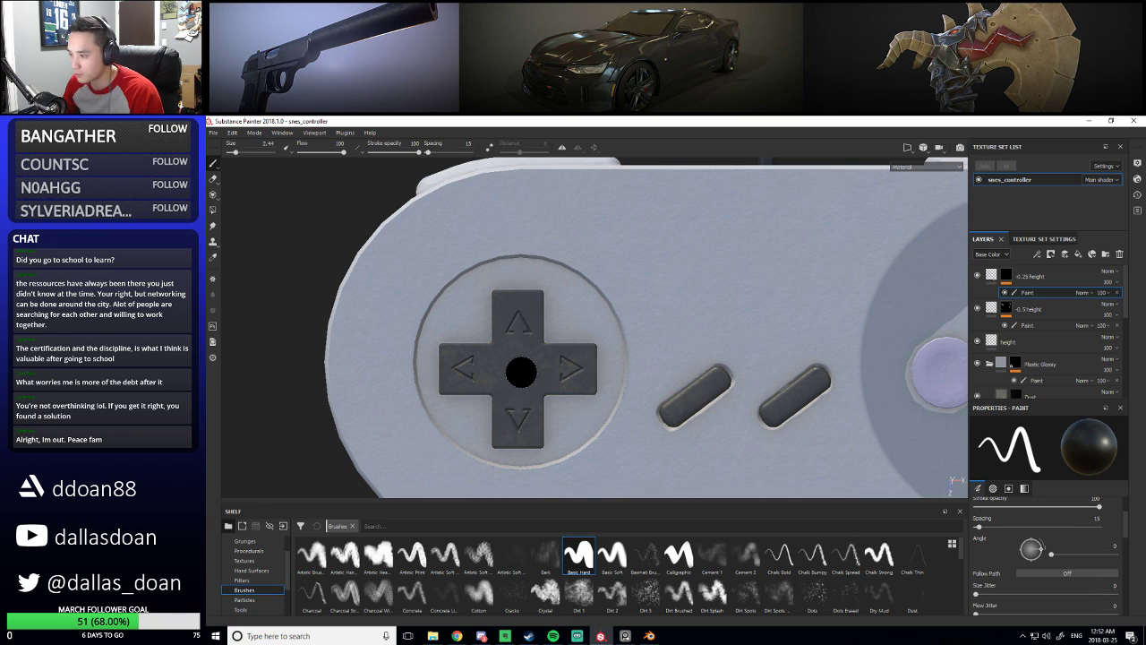
Stamp a white dot at the D-pad's centre with the Basic Soft brush at size 2.63 to form a softer dimple
key(x)
click(612, 555)
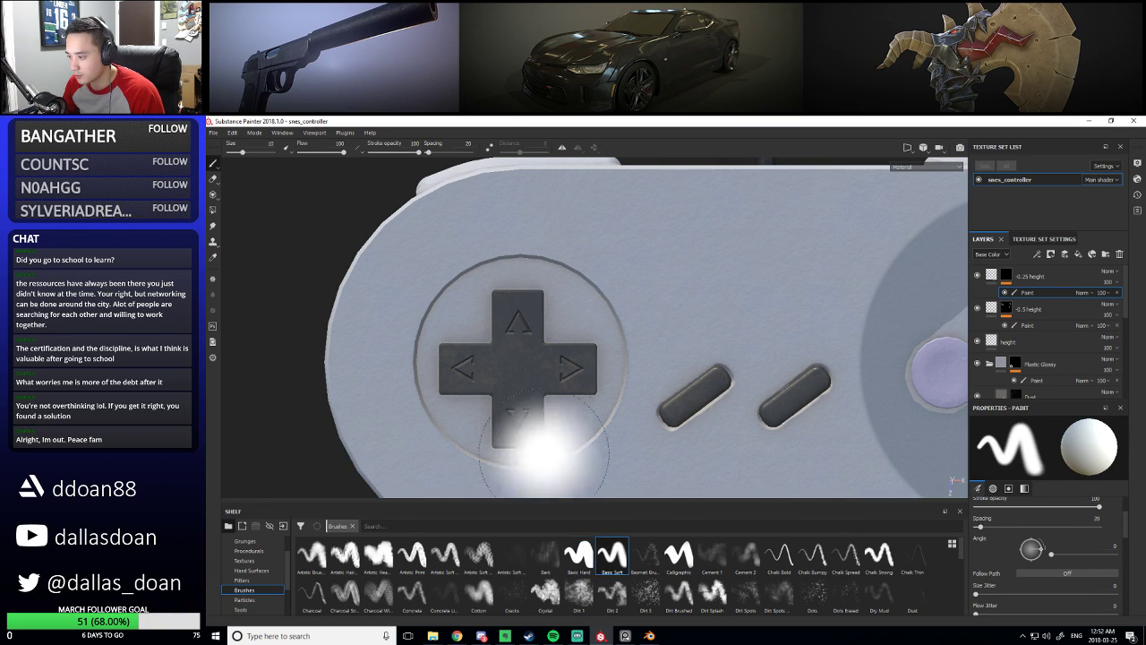
key(bracketleft)
key(bracketleft)
key(bracketleft)
key(bracketleft)
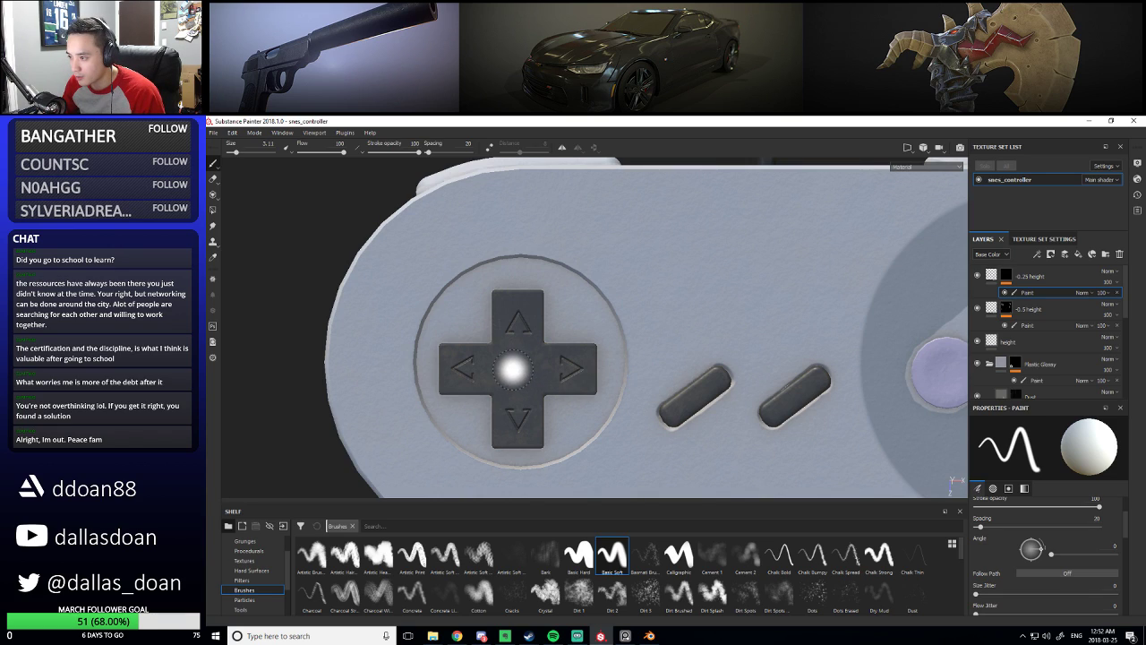
key(bracketright)
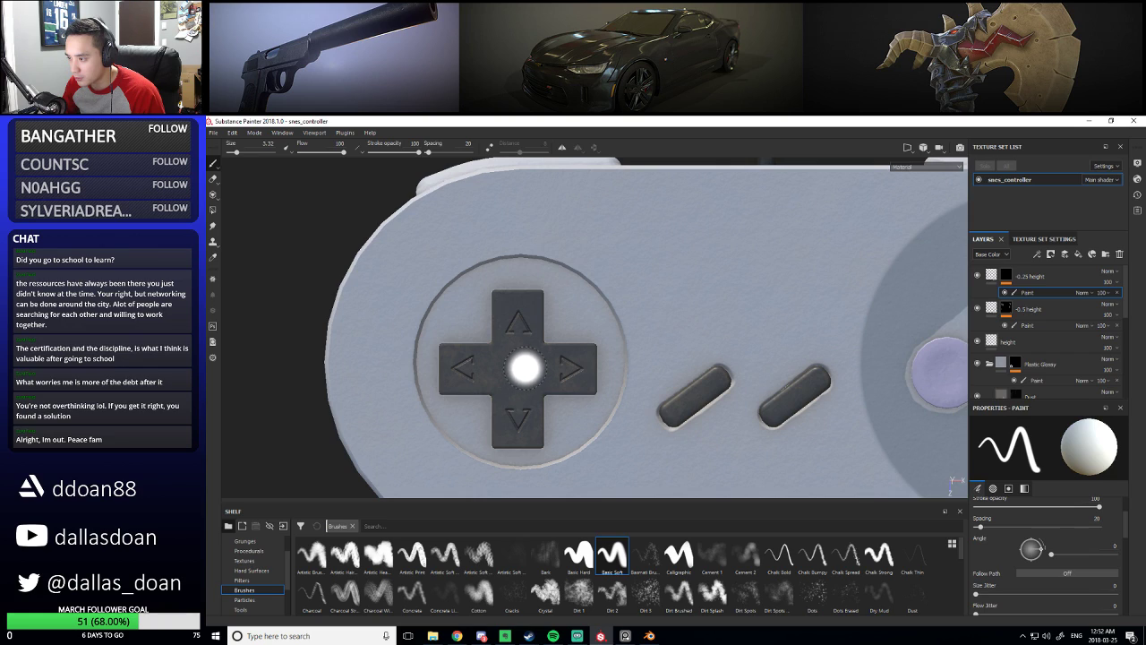
key(bracketleft)
key(bracketleft)
key(bracketleft)
key(bracketleft)
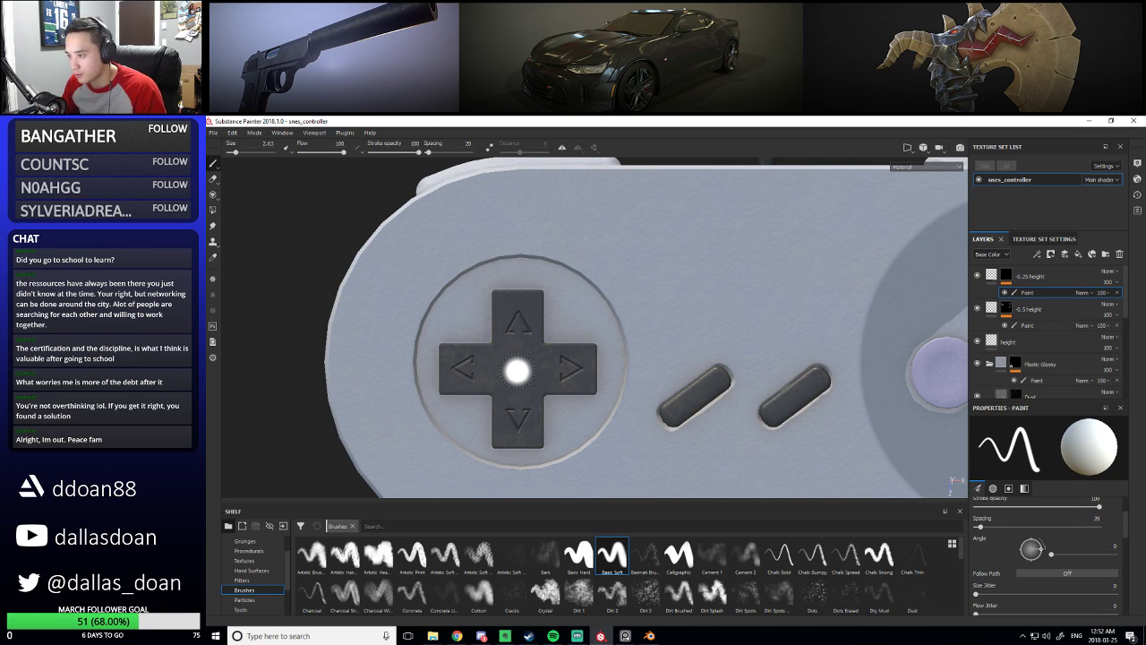
scroll(619, 418, down, 5)
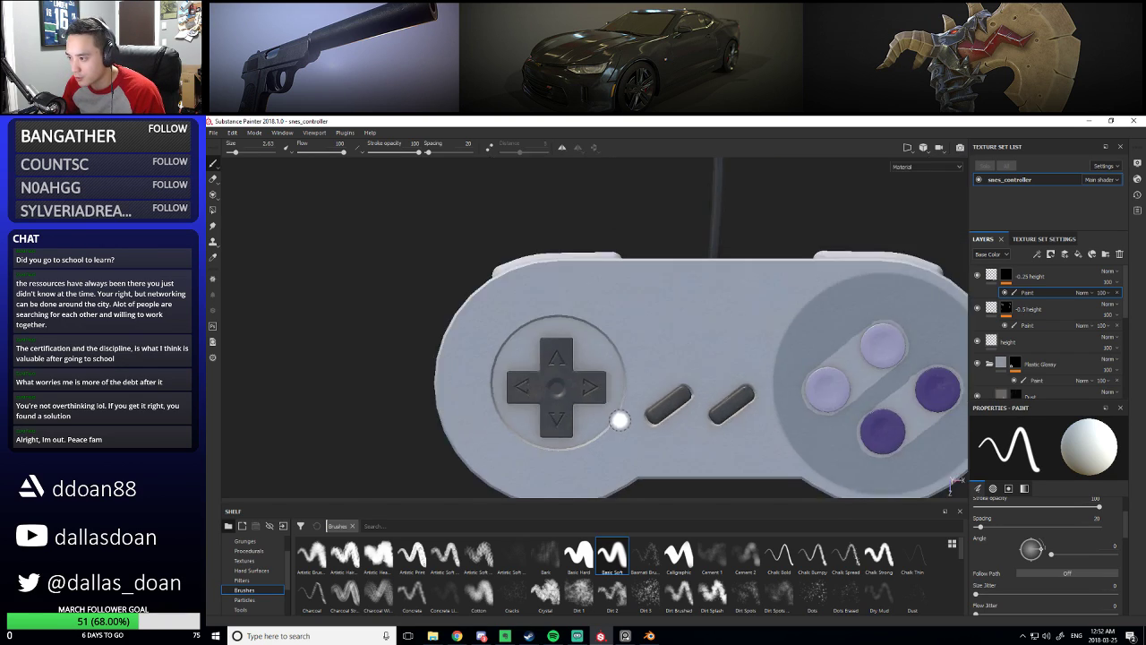
alt+drag(619, 418, 639, 389)
scroll(573, 384, up, 5)
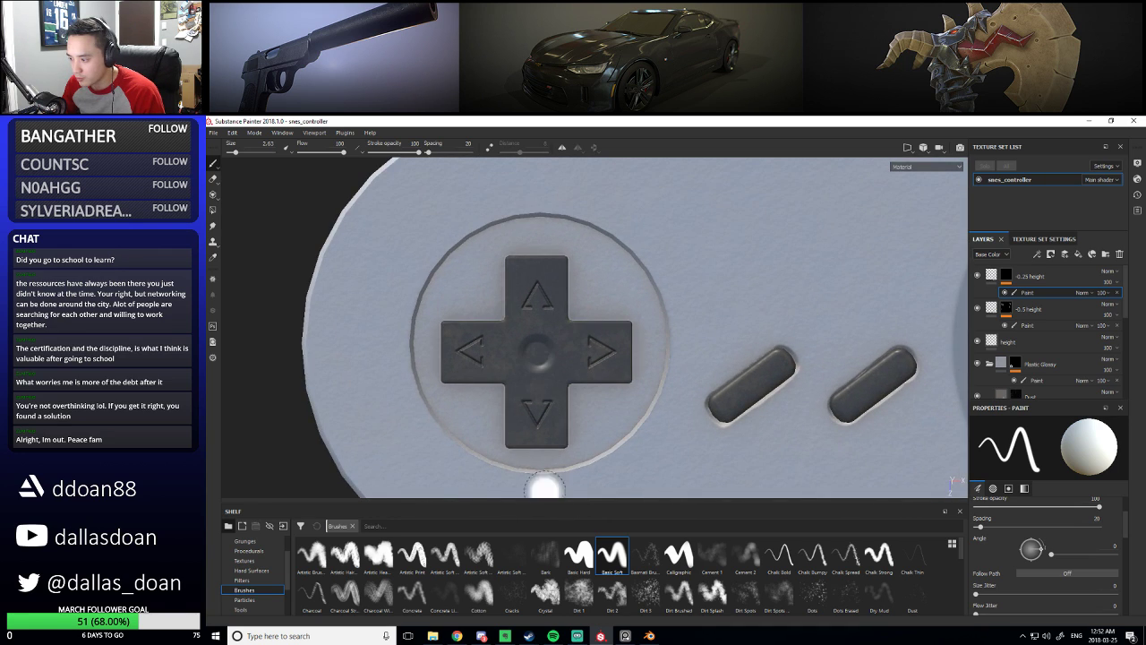
click(579, 555)
ctrl+right_drag(542, 341, 519, 341)
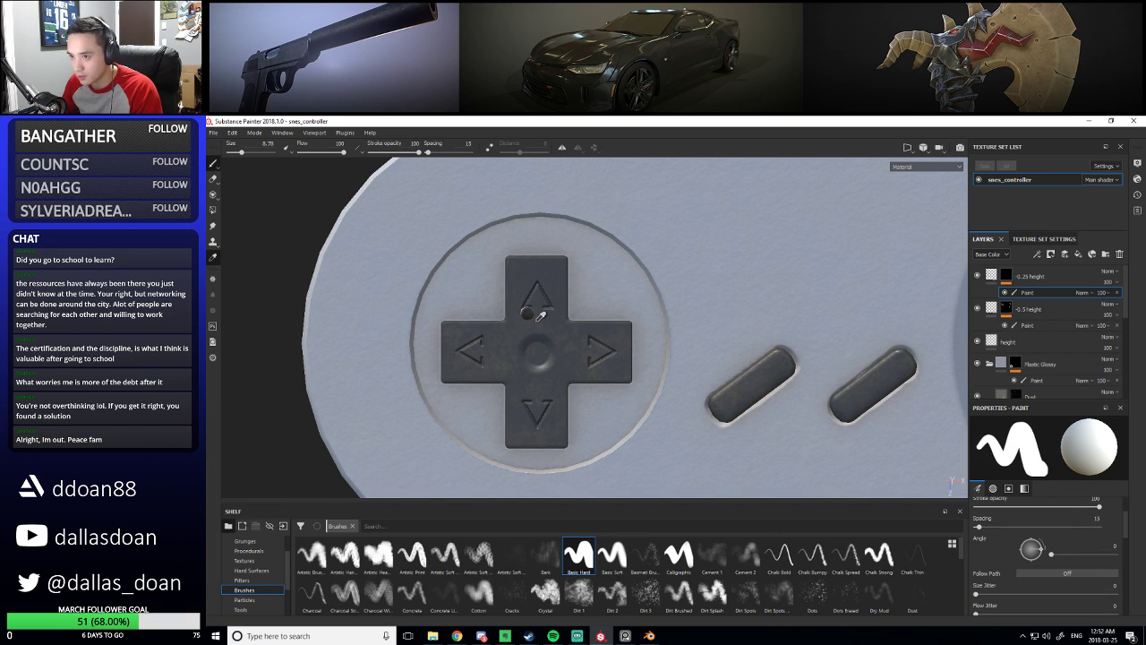
click(316, 295)
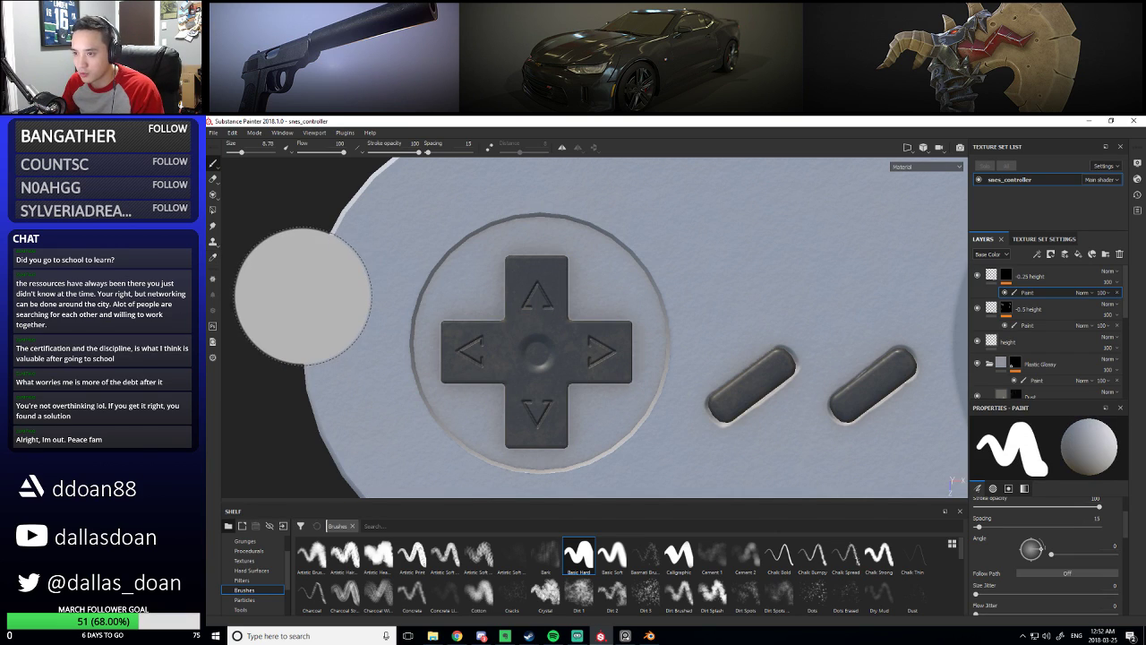
click(214, 165)
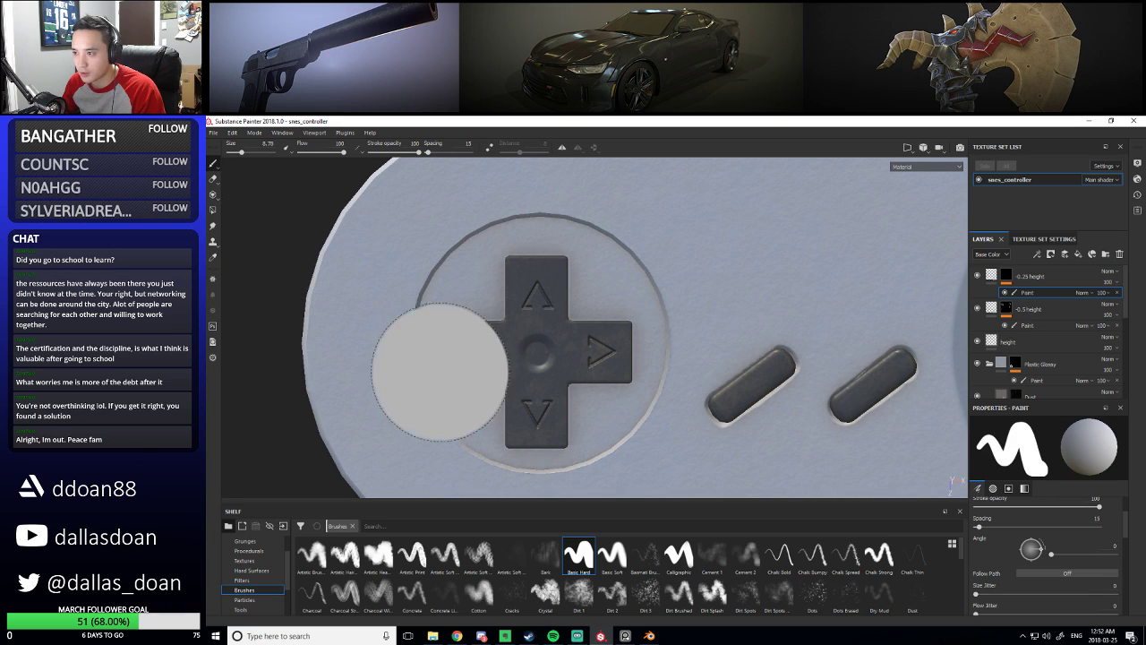
Choose the Basic Hard brush for the "-0.25 height" layer's mask paint and raise its grayscale value to white
scroll(1085, 585, down, 6)
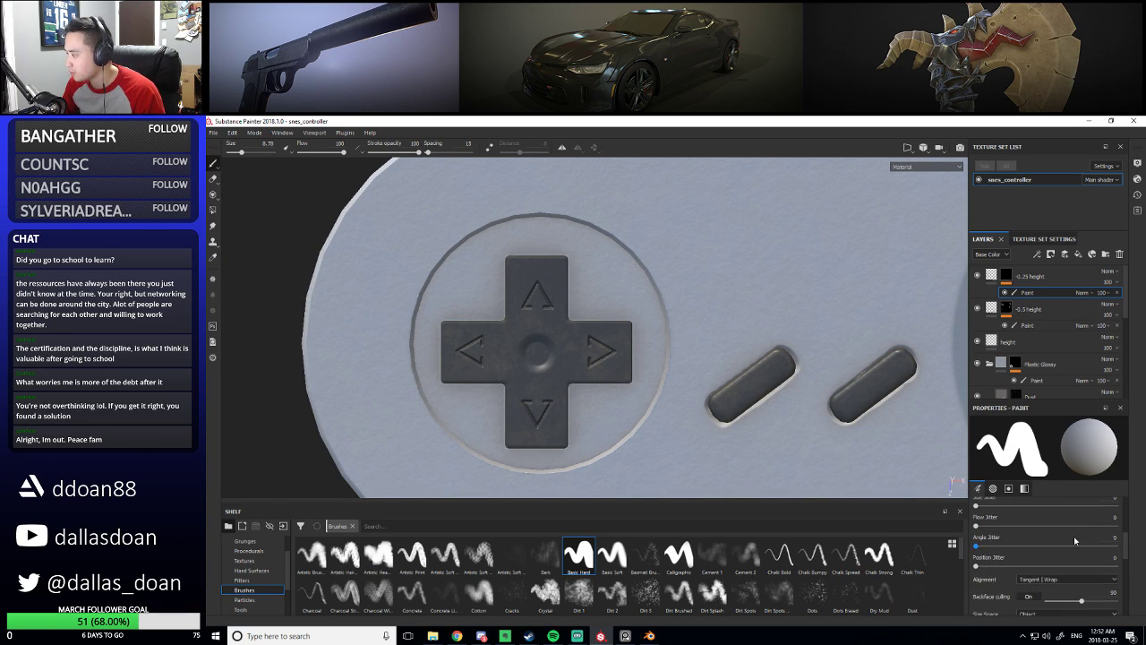
scroll(1086, 585, up, 2)
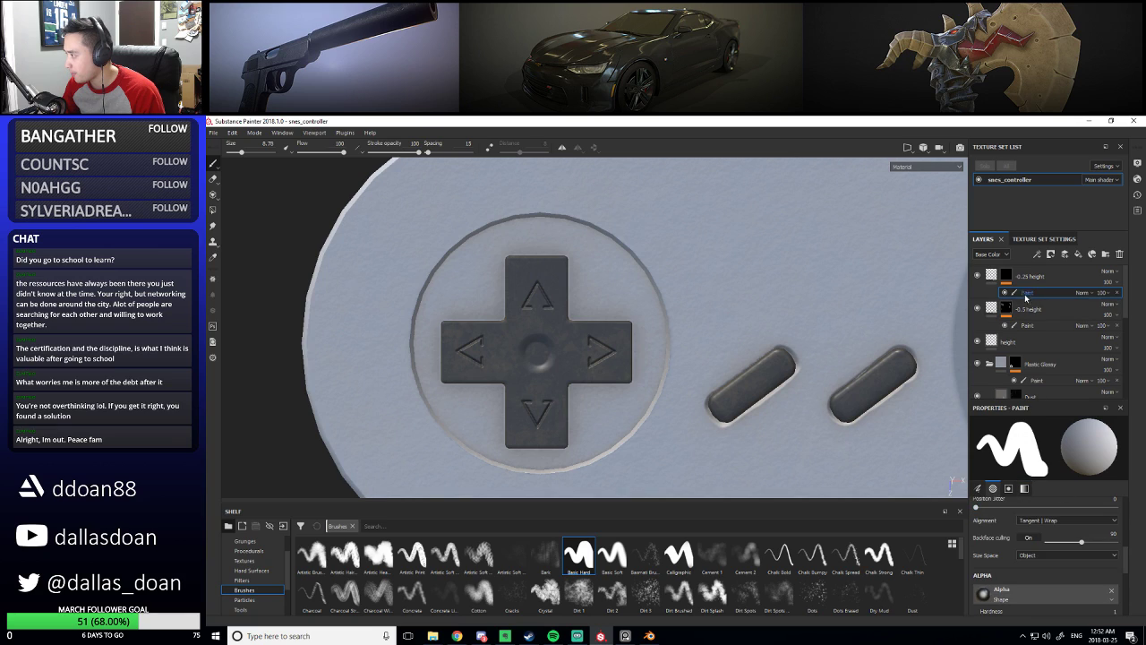
click(1035, 284)
click(1027, 292)
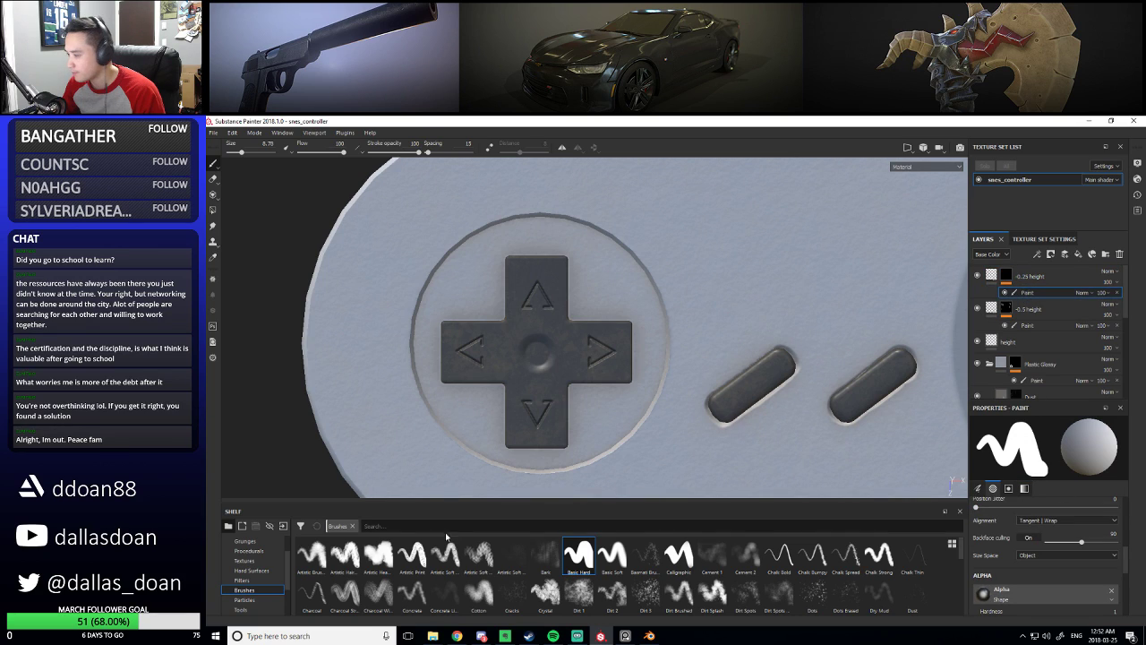
click(577, 555)
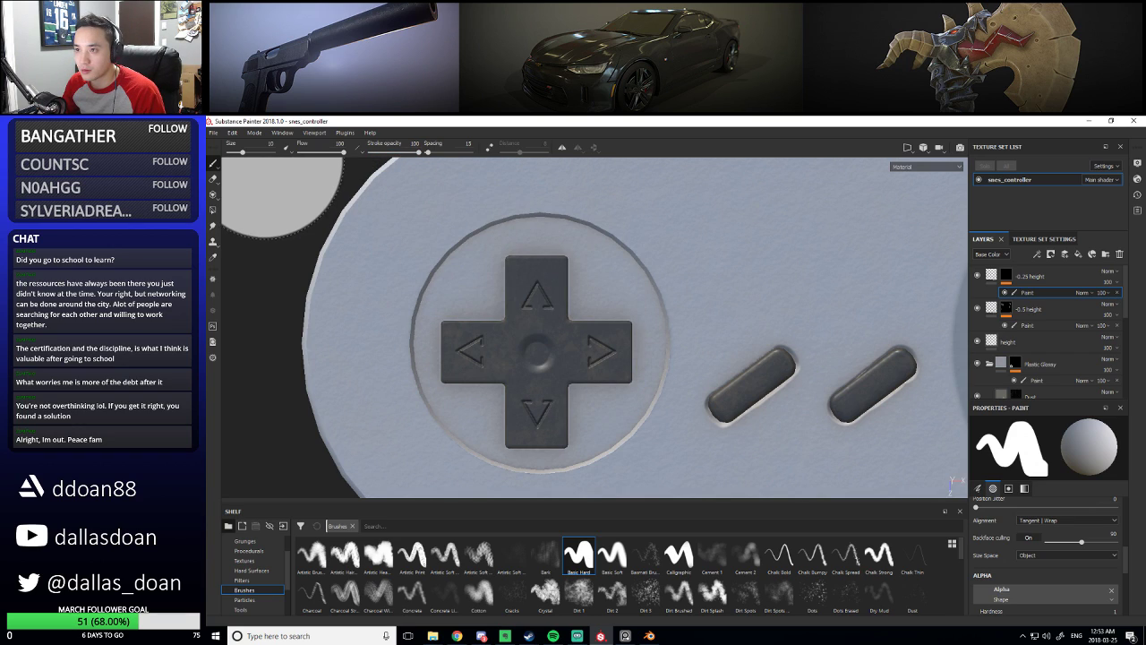
scroll(1052, 584, down, 3)
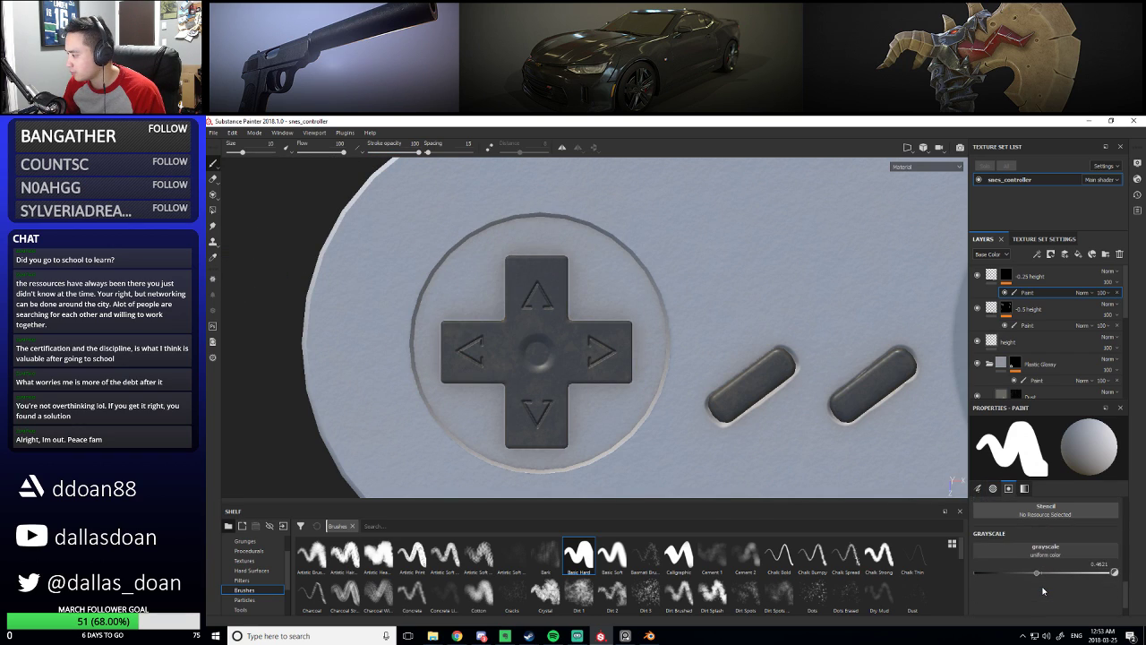
drag(1037, 575, 1108, 573)
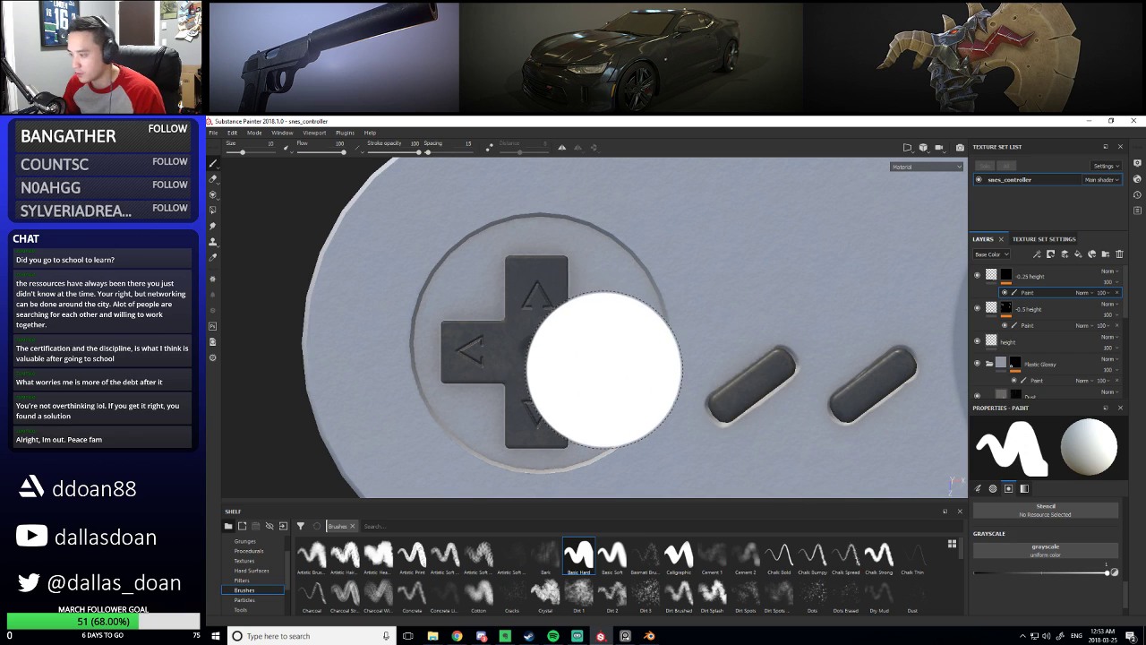
Paint a straight white line with brush size 0.32 to close the gap in the base of the D-pad's up arrow
ctrl+right_drag(576, 343, 533, 305)
scroll(537, 312, up, 5)
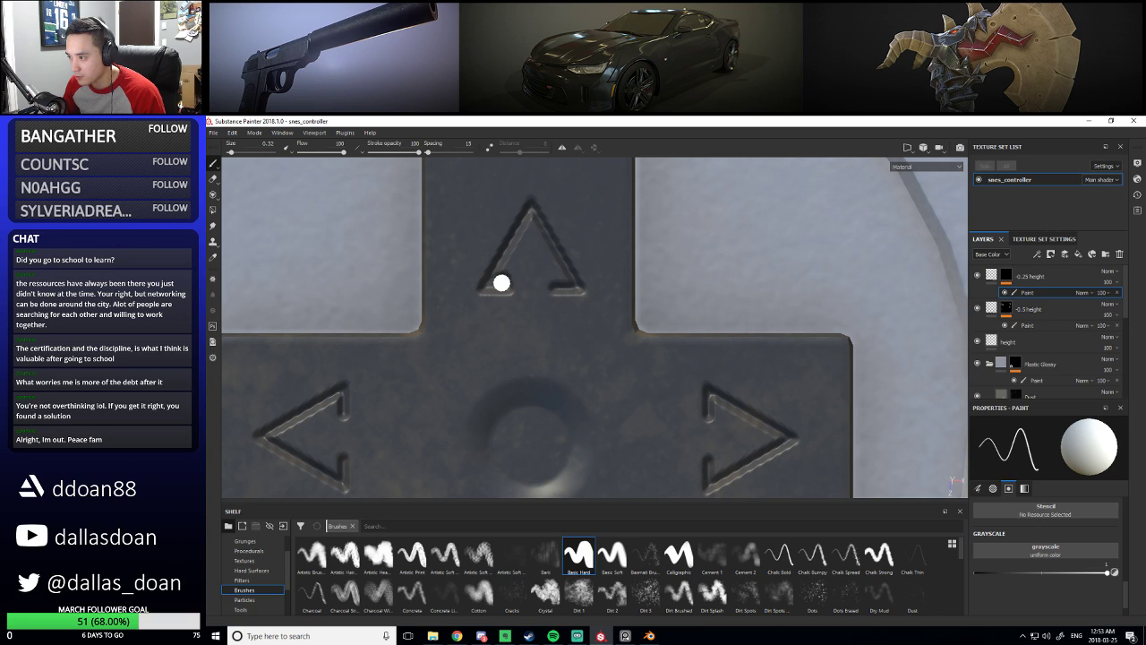
ctrl+shift+click(557, 282)
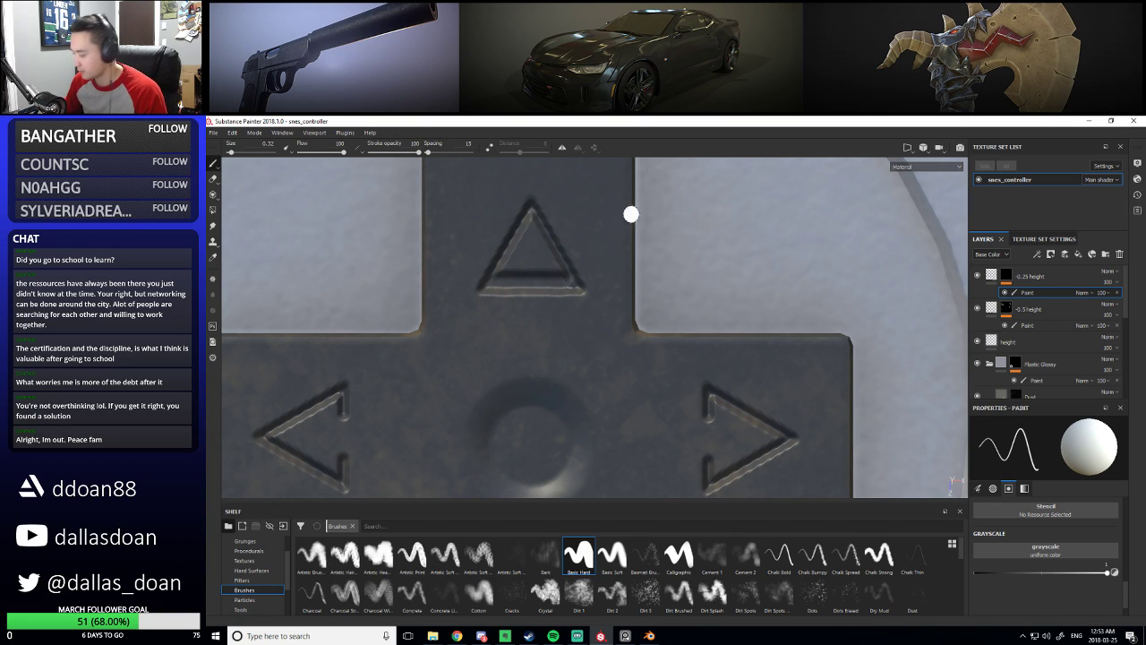
Close the open bases of the D-pad's right, down and left arrows with straight white lines at brush size 0.32
scroll(556, 305, down, 3)
scroll(609, 266, up, 3)
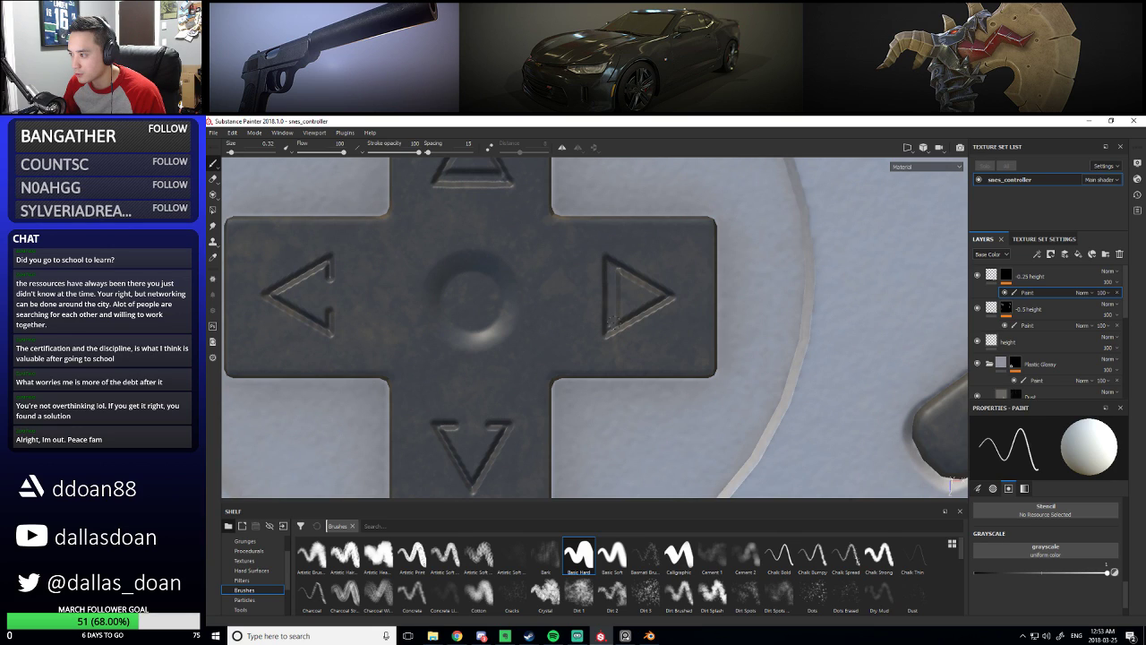
middle_drag(539, 349, 543, 350)
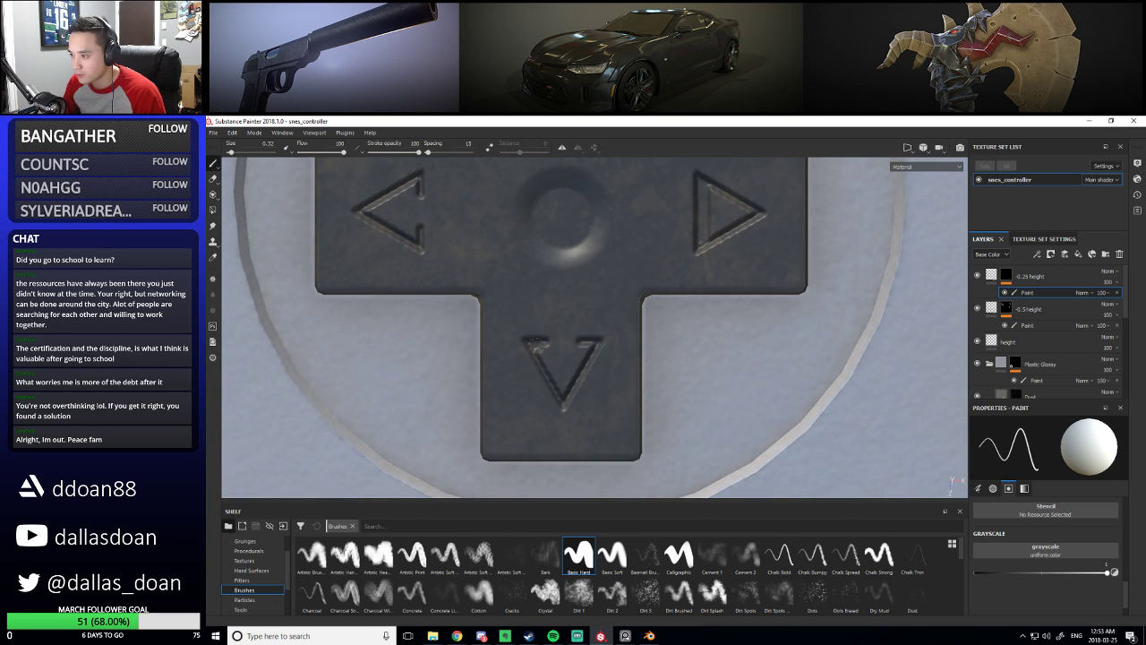
key(shift)
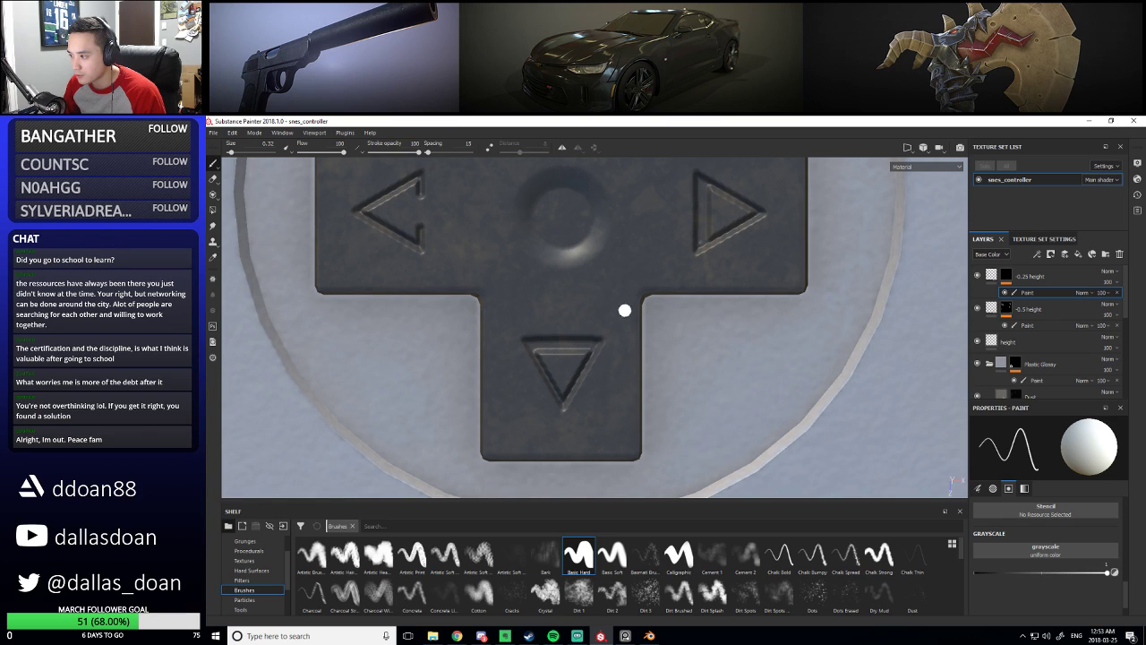
middle_drag(625, 310, 450, 310)
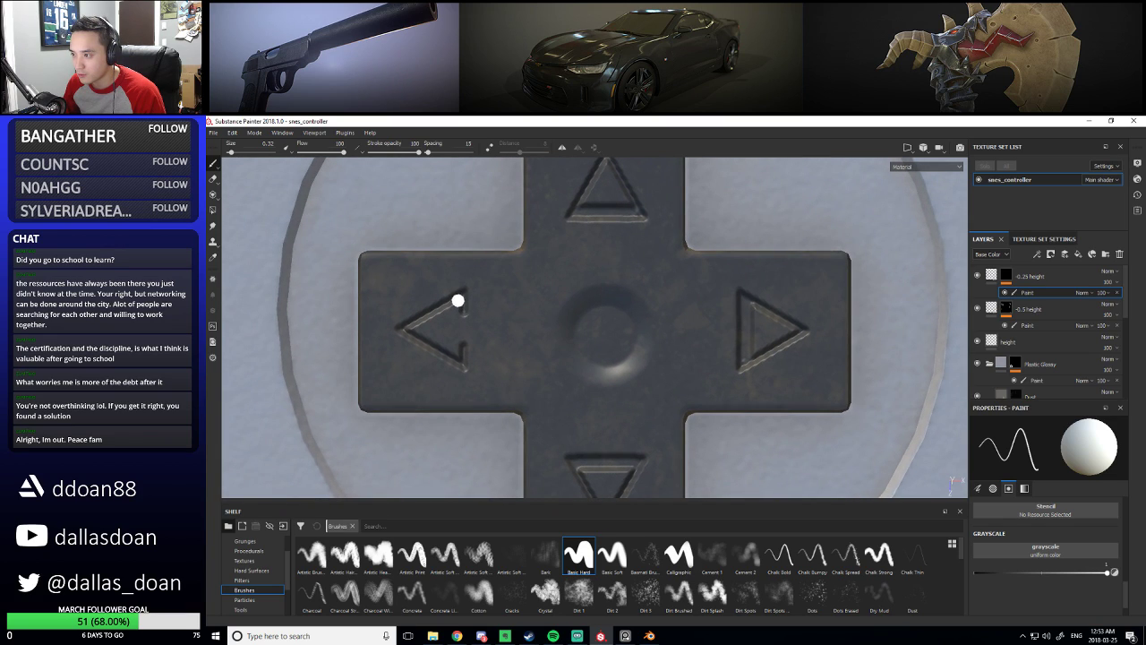
key(shift)
ctrl+shift+click(459, 357)
alt+middle_drag(499, 295, 495, 318)
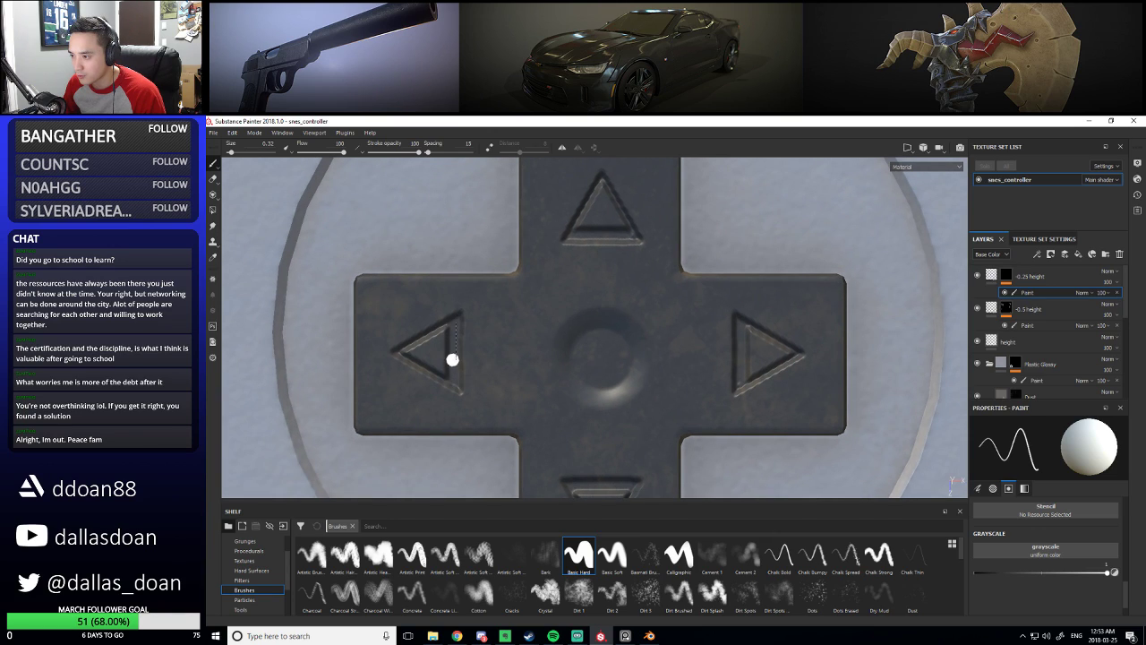
Paint the interior of the D-pad's up arrow white so the whole triangle is recessed instead of only outlined
mouse_move(595, 270)
alt+middle_down()
mouse_move(582, 307)
mouse_move(651, 284)
alt+middle_up()
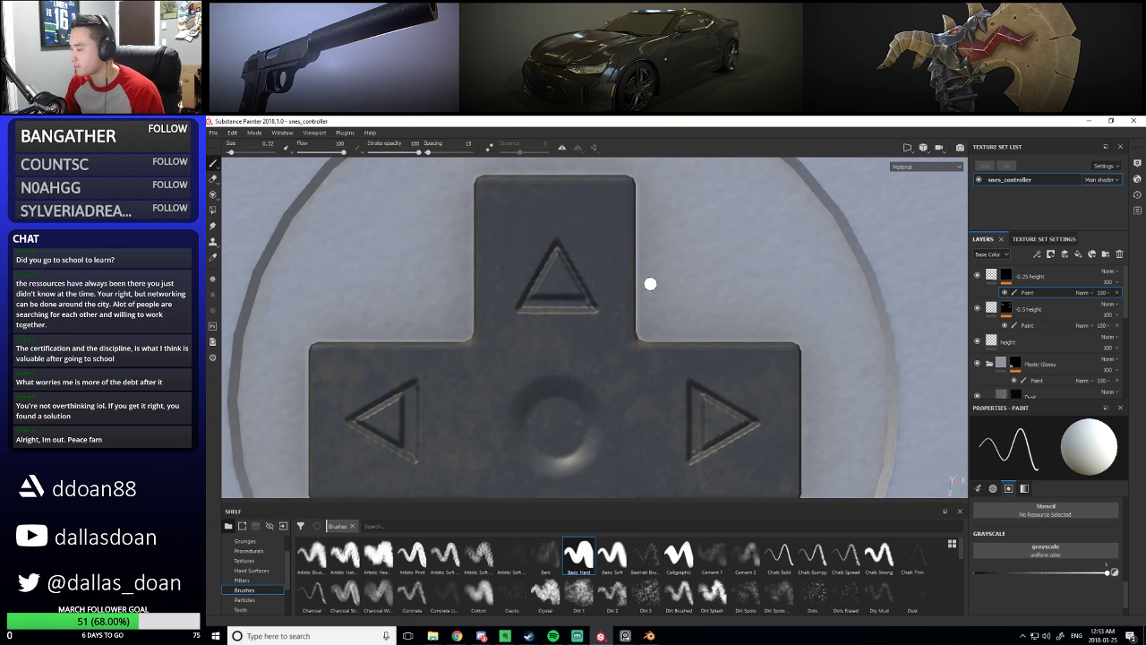
alt+right_drag(511, 322, 612, 351)
alt+middle_drag(574, 285, 560, 323)
drag(527, 325, 534, 309)
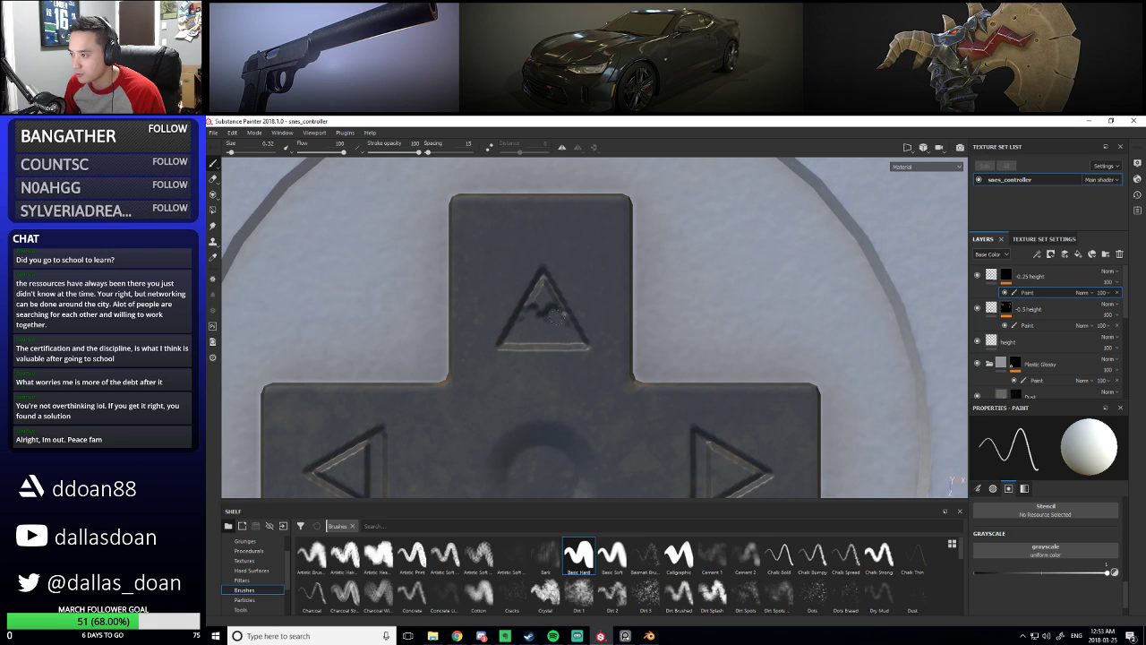
drag(554, 313, 548, 304)
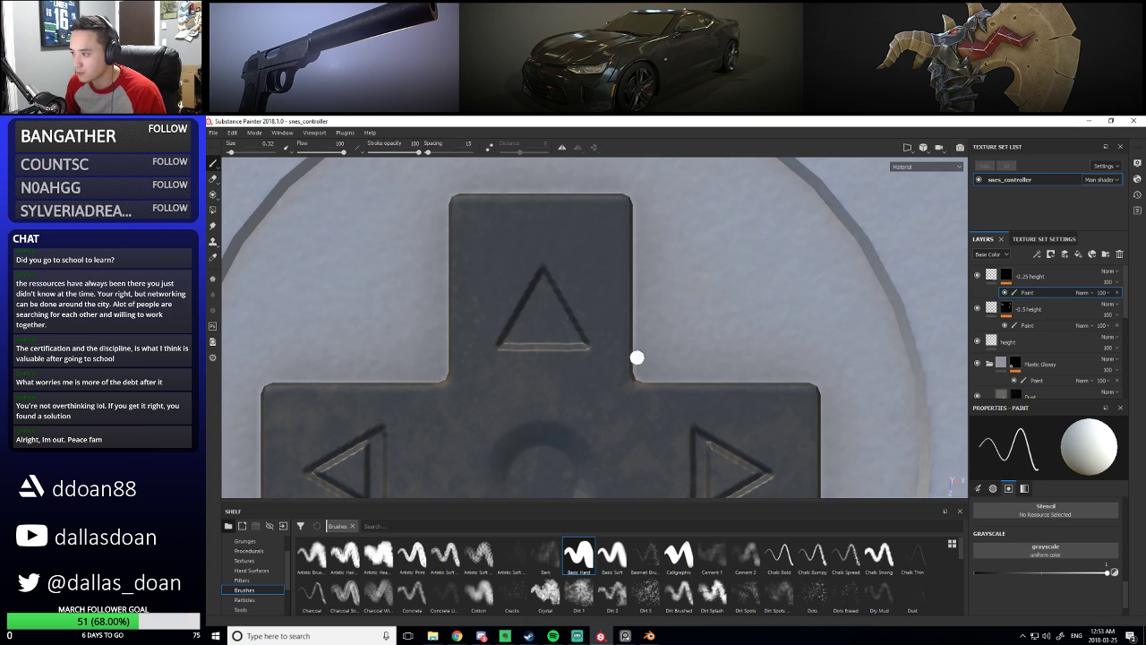
alt+middle_drag(637, 358, 666, 310)
alt+middle_drag(660, 389, 678, 341)
drag(678, 341, 660, 347)
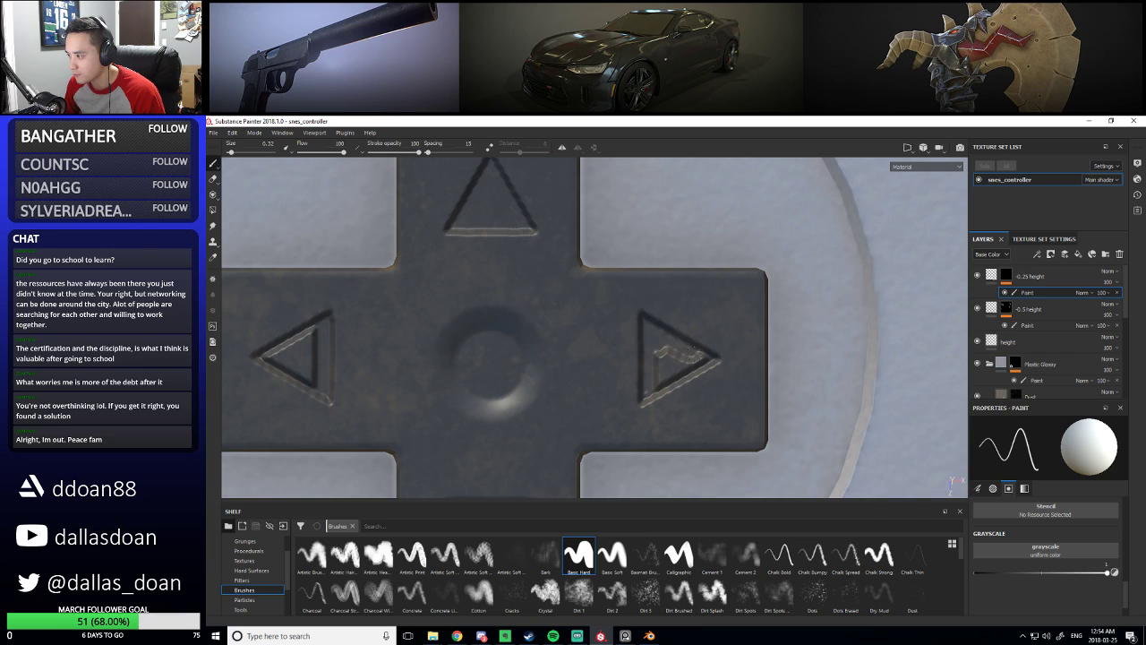
drag(694, 367, 663, 381)
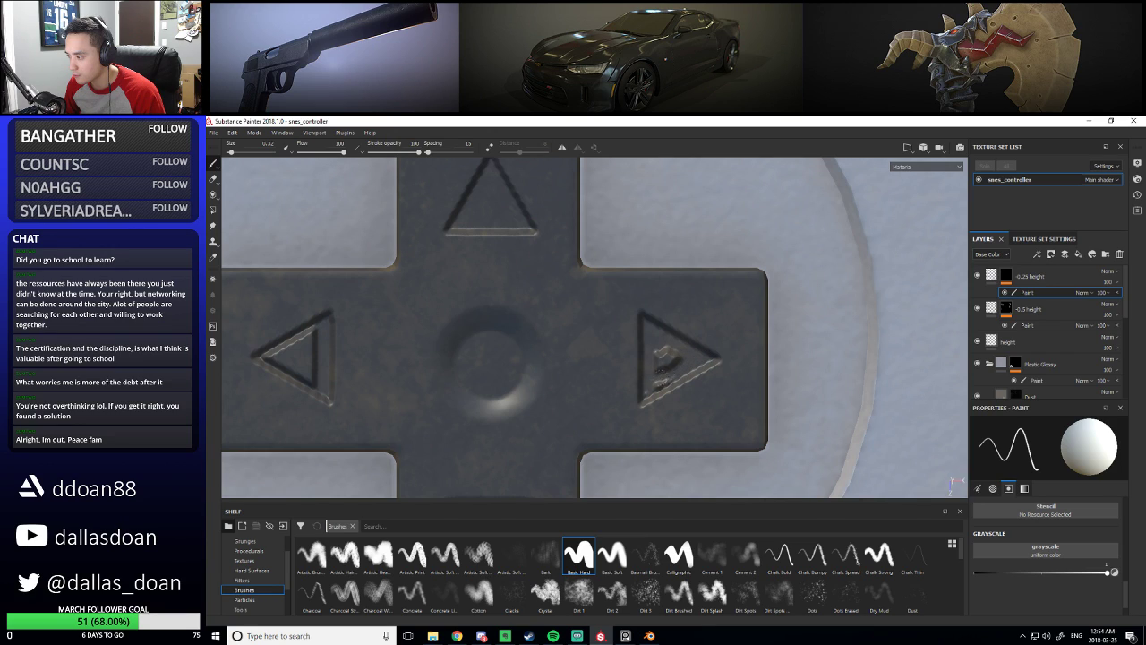
key(ctrl+z)
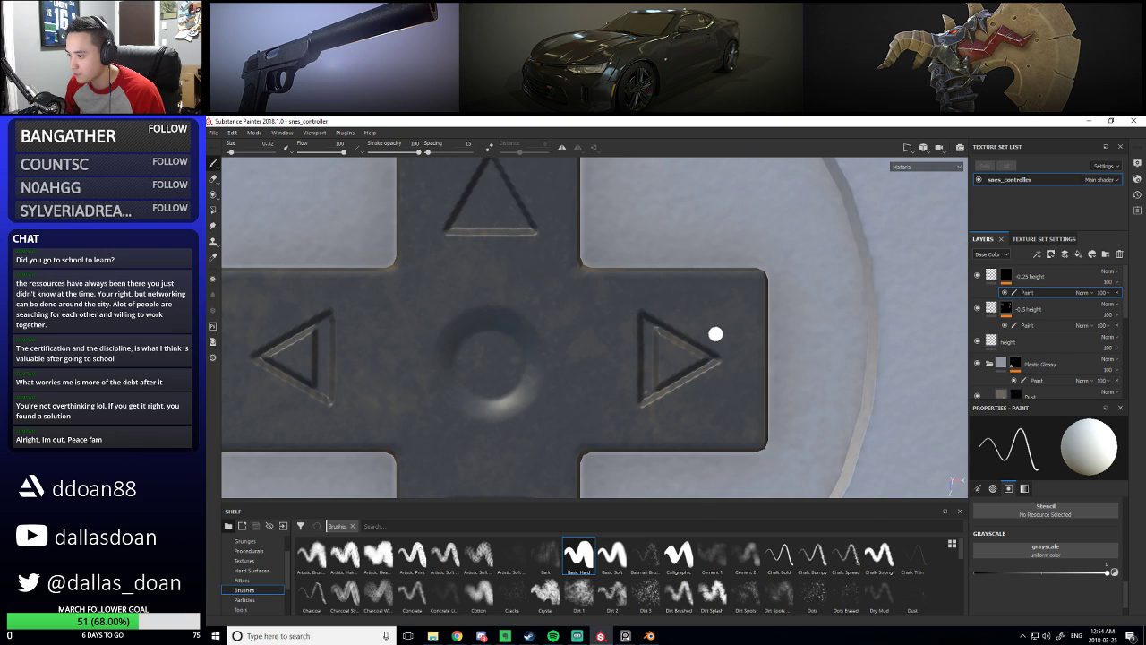
Fill the interior of the D-pad's right arrow with white strokes on the "-0.25 height" layer's mask paint
middle_drag(661, 377, 675, 369)
mouse_move(675, 369)
mouse_down()
mouse_move(665, 384)
mouse_move(698, 359)
mouse_move(685, 330)
mouse_up()
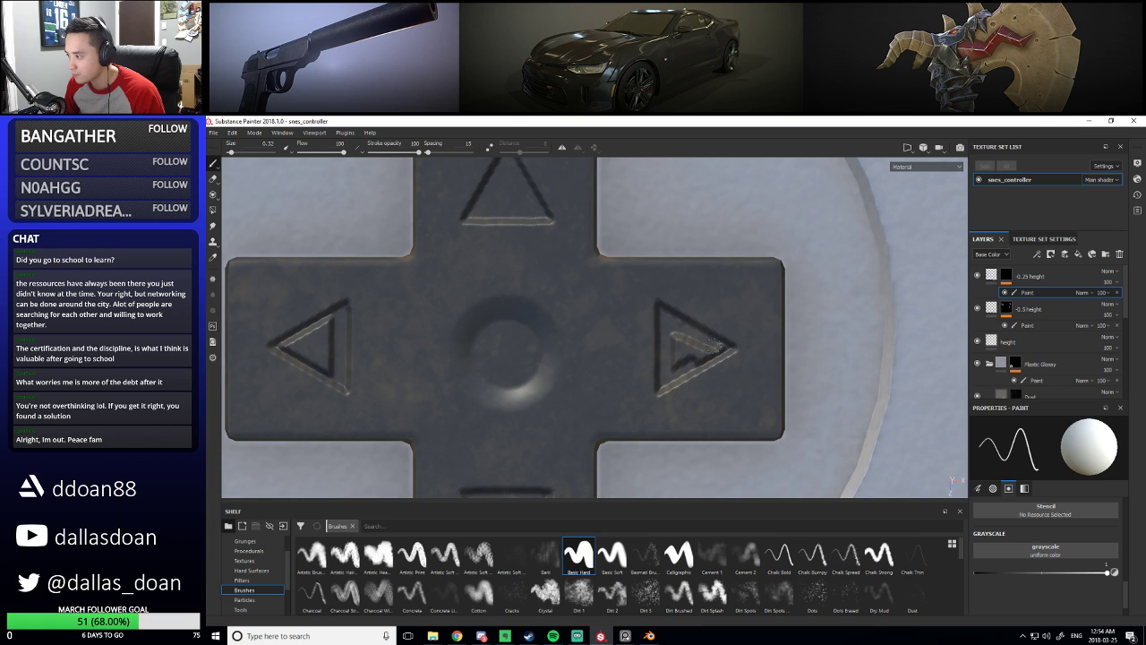
key(ctrl+z)
Fill the interiors of the D-pad's left and down arrows with white strokes at brush size 0.32
mouse_move(672, 366)
middle_down()
mouse_move(714, 338)
mouse_move(538, 312)
middle_up()
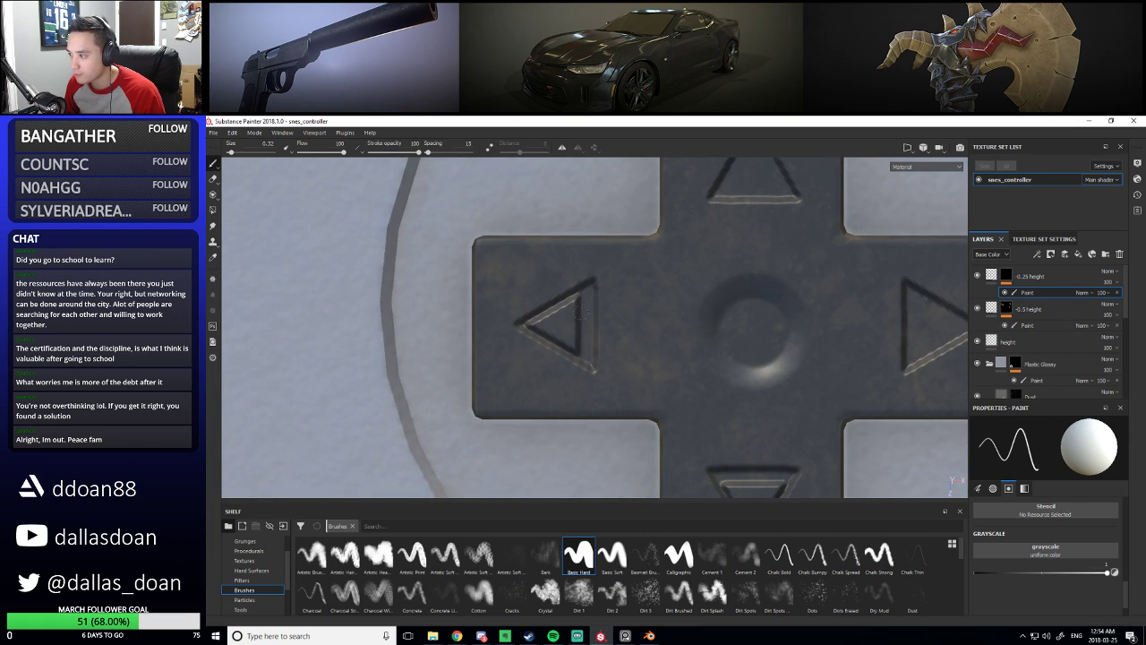
mouse_move(562, 315)
mouse_down()
mouse_move(577, 322)
mouse_move(574, 350)
mouse_move(530, 321)
mouse_move(568, 335)
mouse_up()
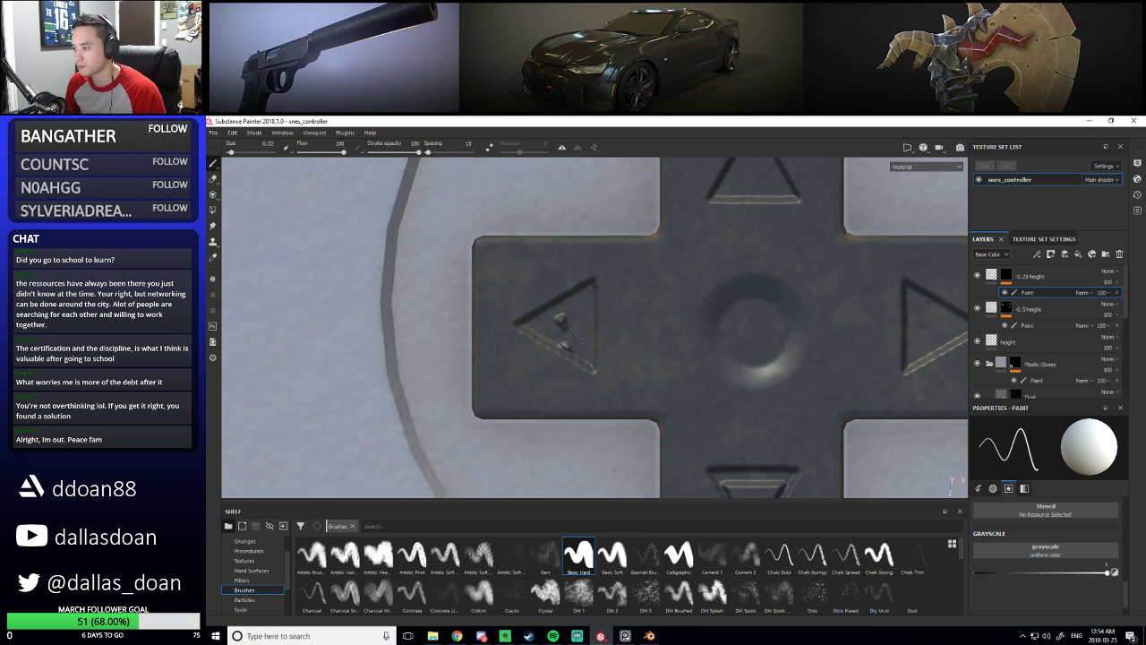
alt+middle_drag(613, 328, 616, 302)
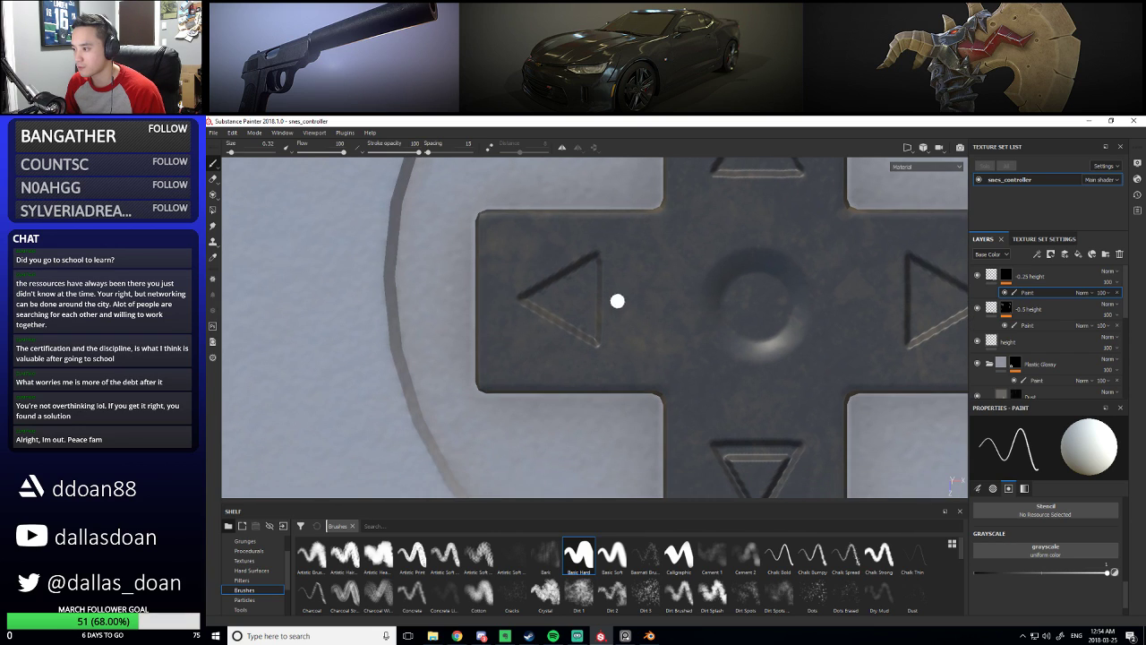
alt+middle_drag(758, 351, 704, 234)
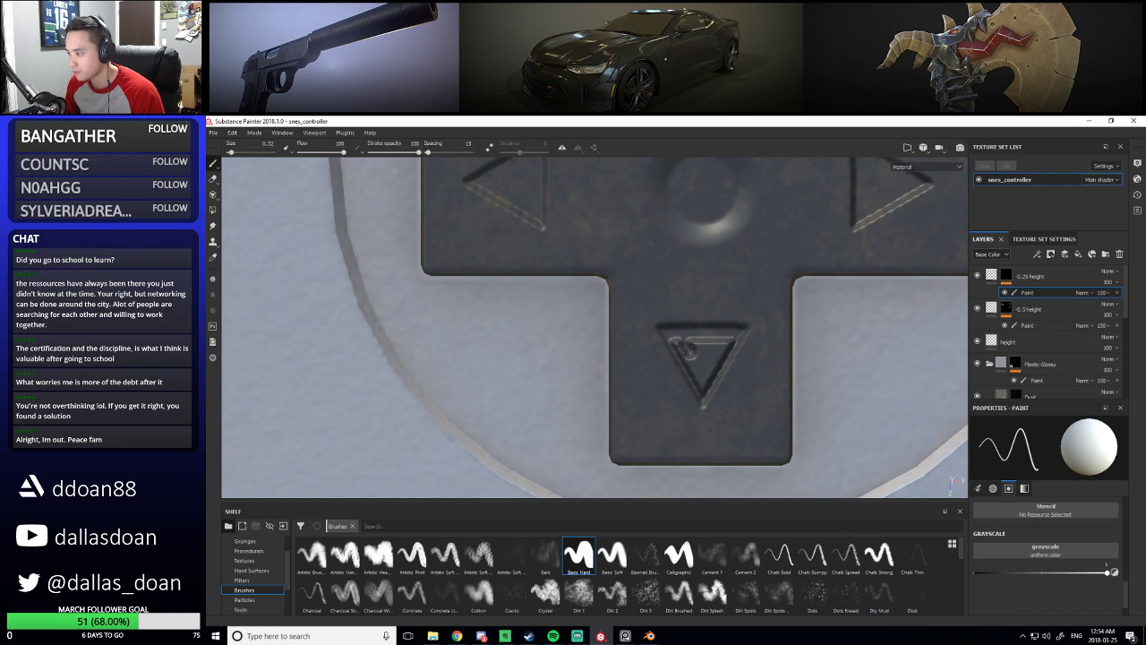
mouse_move(672, 339)
mouse_down()
mouse_move(692, 349)
mouse_move(714, 337)
mouse_move(719, 356)
mouse_up()
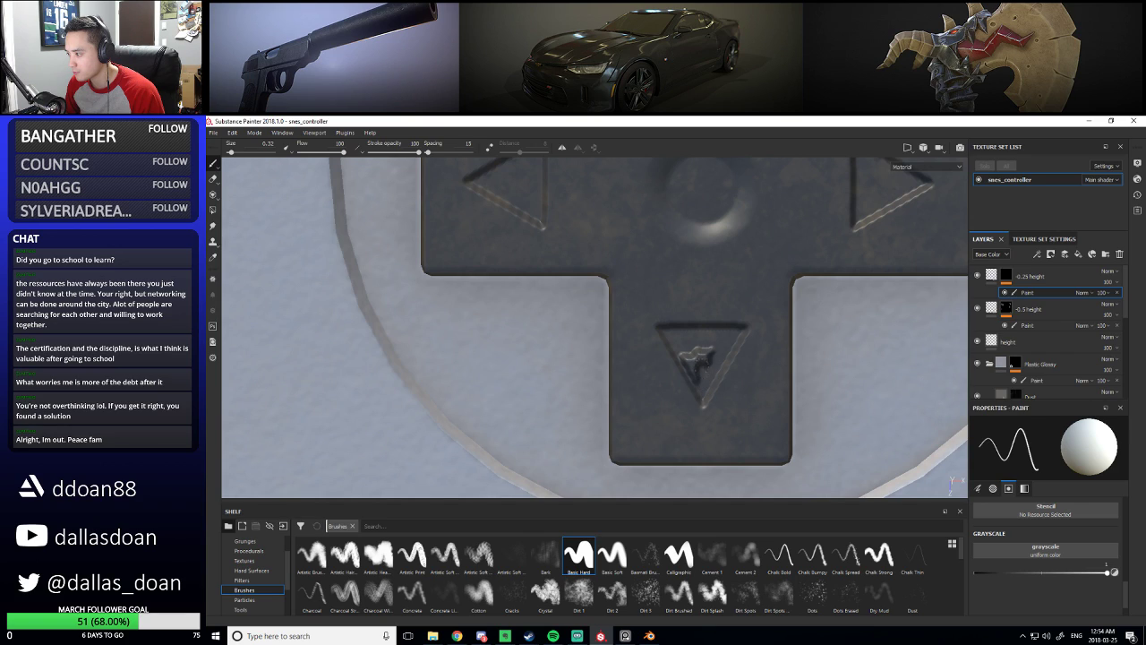
key(ctrl+z)
Enlarge the brush to size 15.79 and select the mask paint of the "-0.5 height" layer
scroll(685, 352, down, 8)
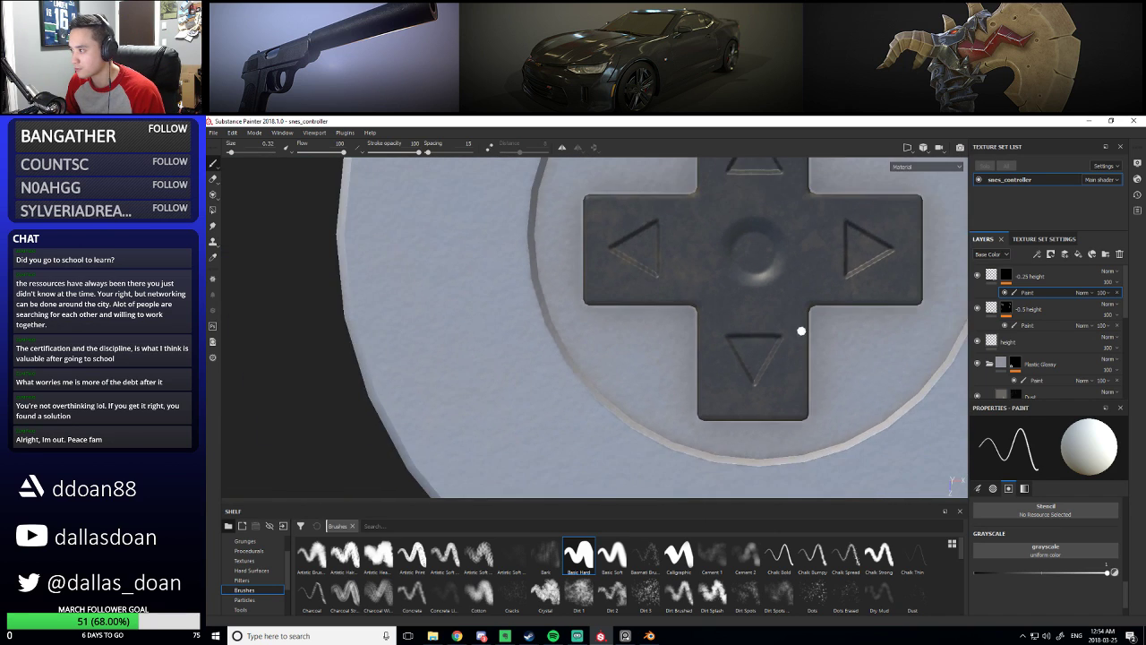
scroll(553, 394, down, 6)
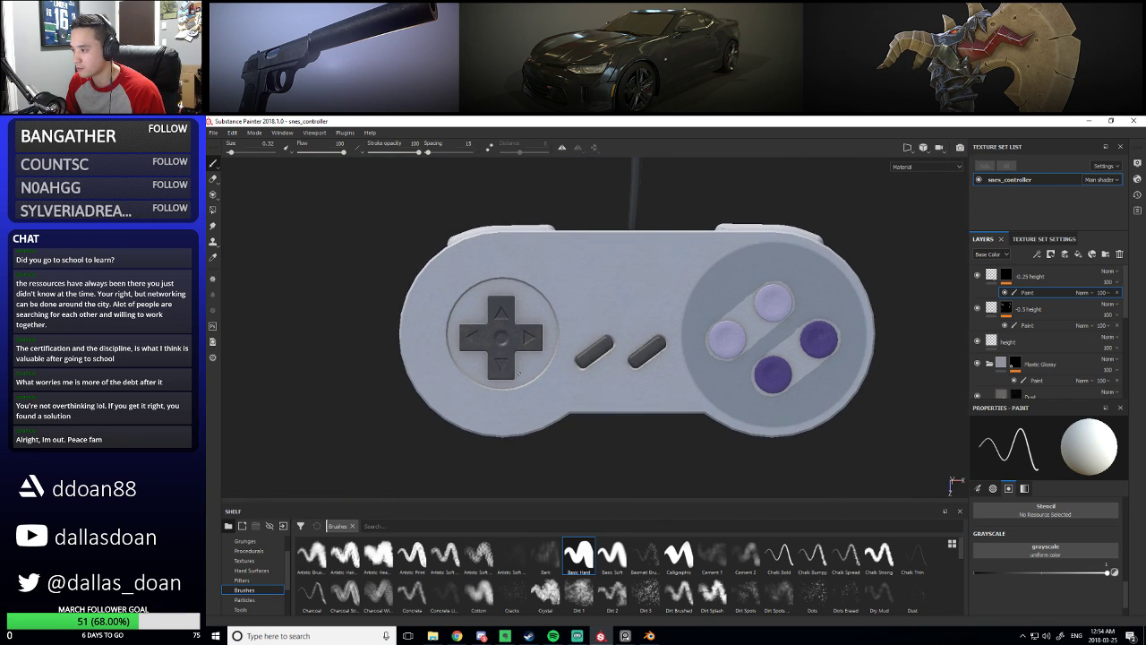
middle_drag(652, 348, 653, 333)
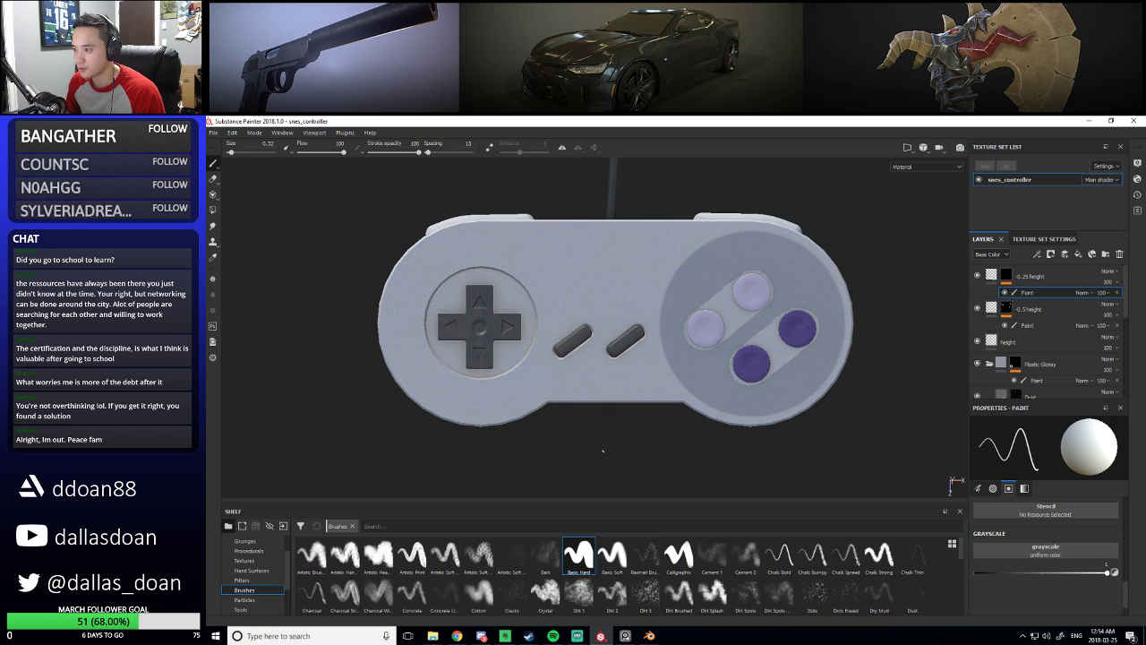
alt+drag(602, 450, 659, 446)
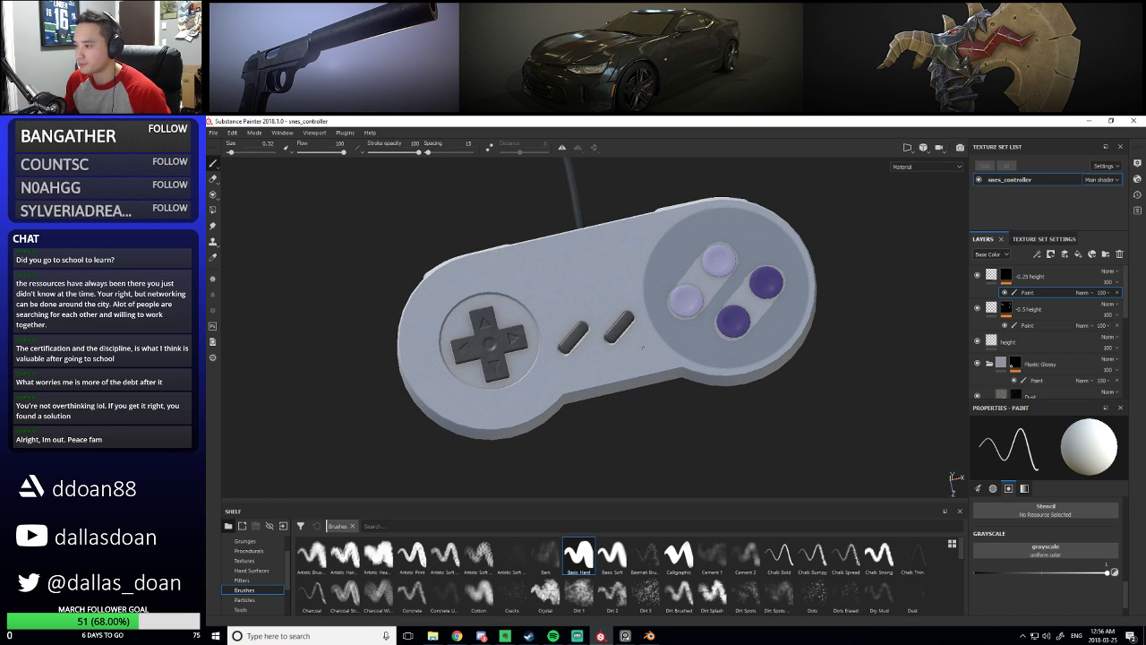
alt+drag(556, 188, 634, 355)
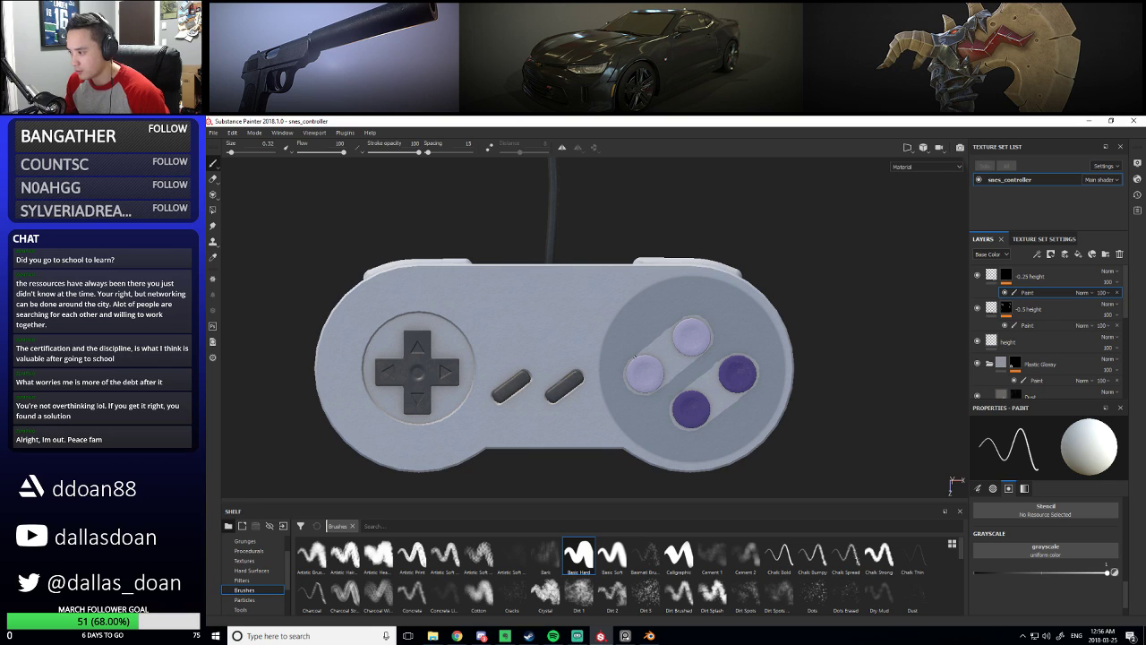
ctrl+right_drag(635, 357, 690, 356)
mouse_move(568, 409)
ctrl+right_down()
mouse_move(724, 337)
mouse_move(681, 339)
ctrl+right_up()
click(1027, 325)
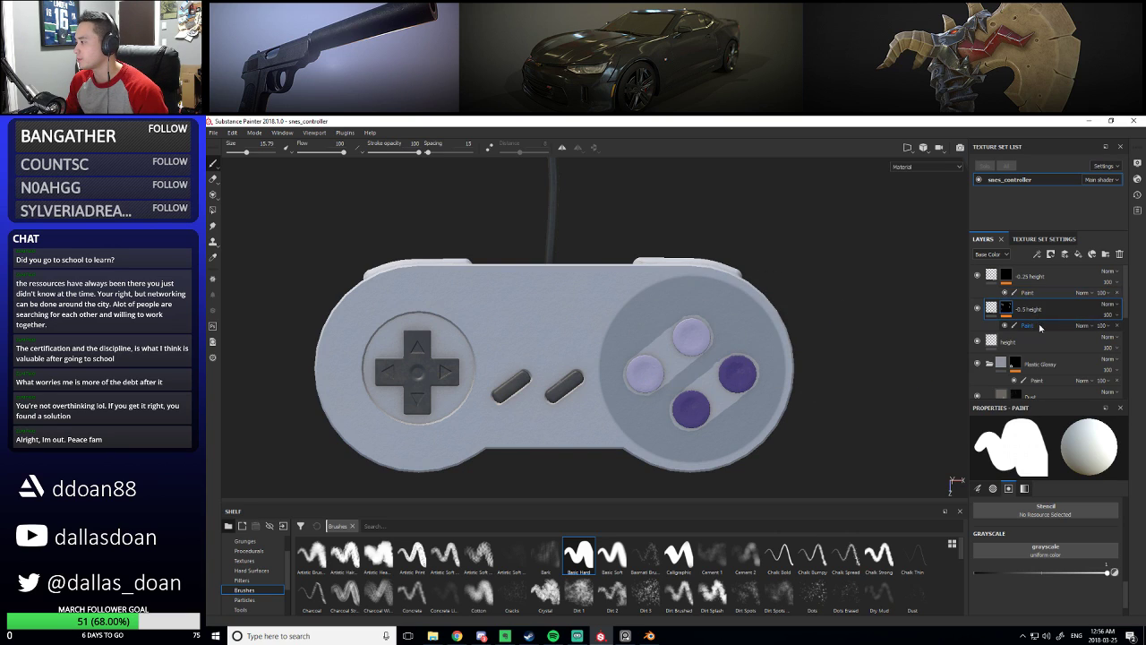
key(ctrl+z)
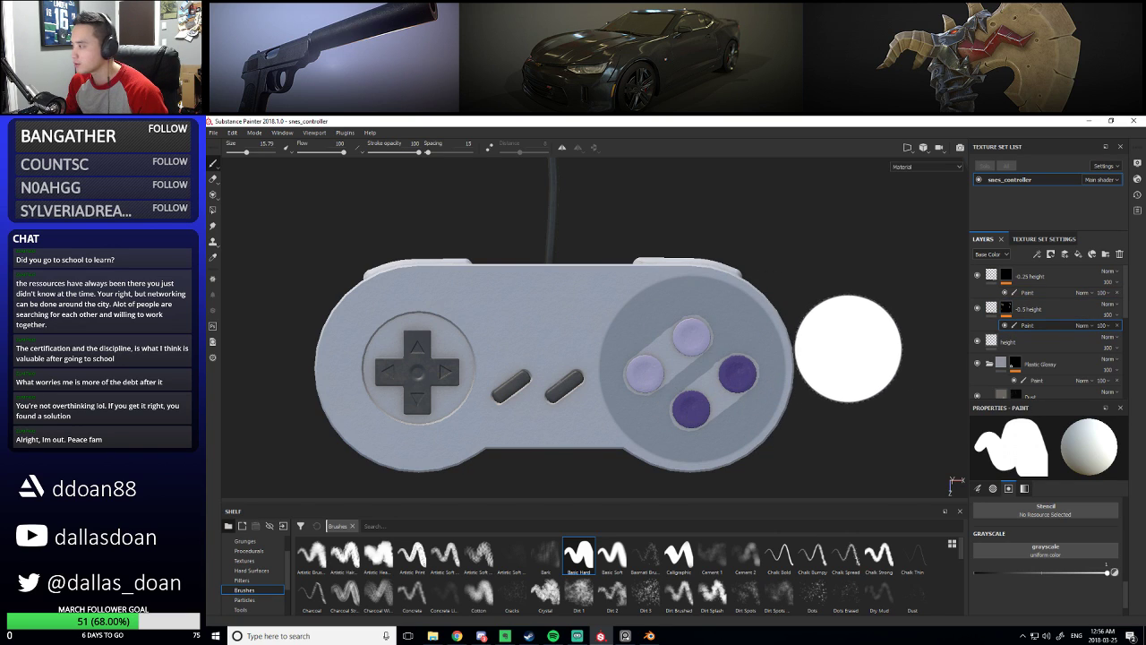
alt+middle_drag(860, 363, 805, 319)
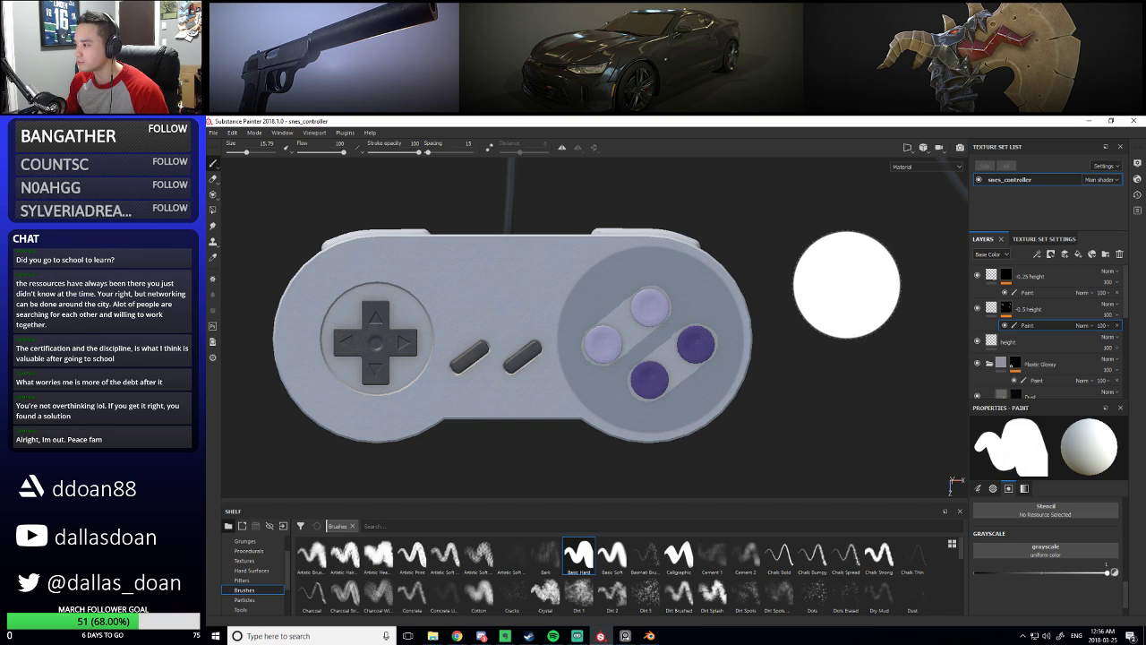
alt+middle_drag(839, 286, 860, 320)
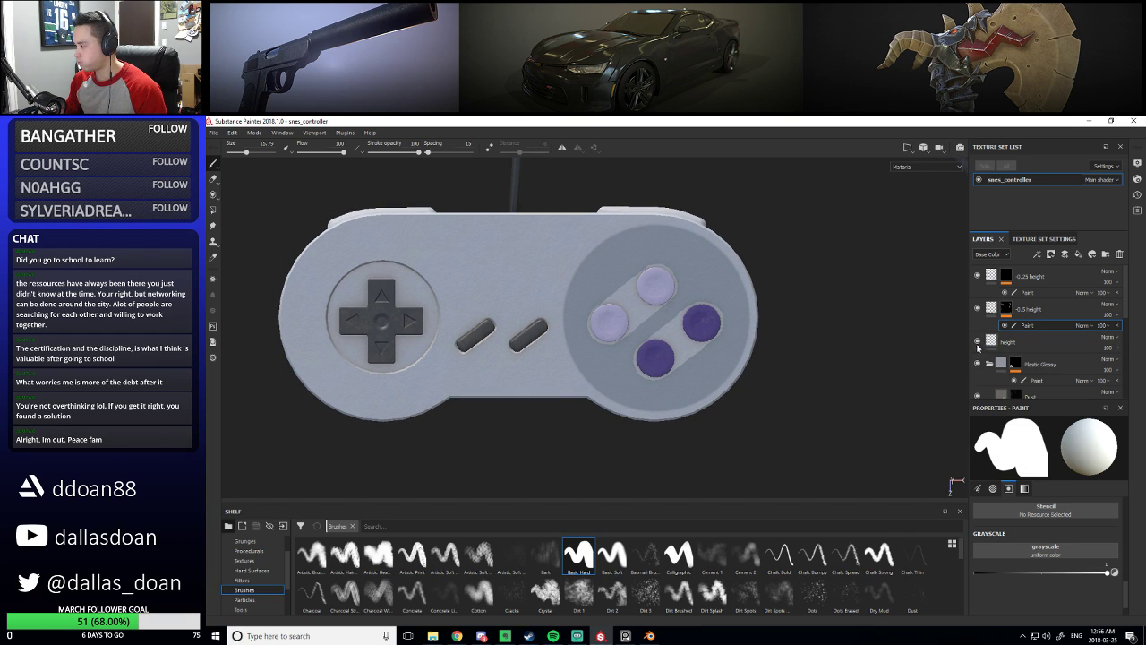
mouse_move(726, 362)
alt+middle_down()
mouse_move(763, 411)
mouse_move(774, 355)
alt+middle_up()
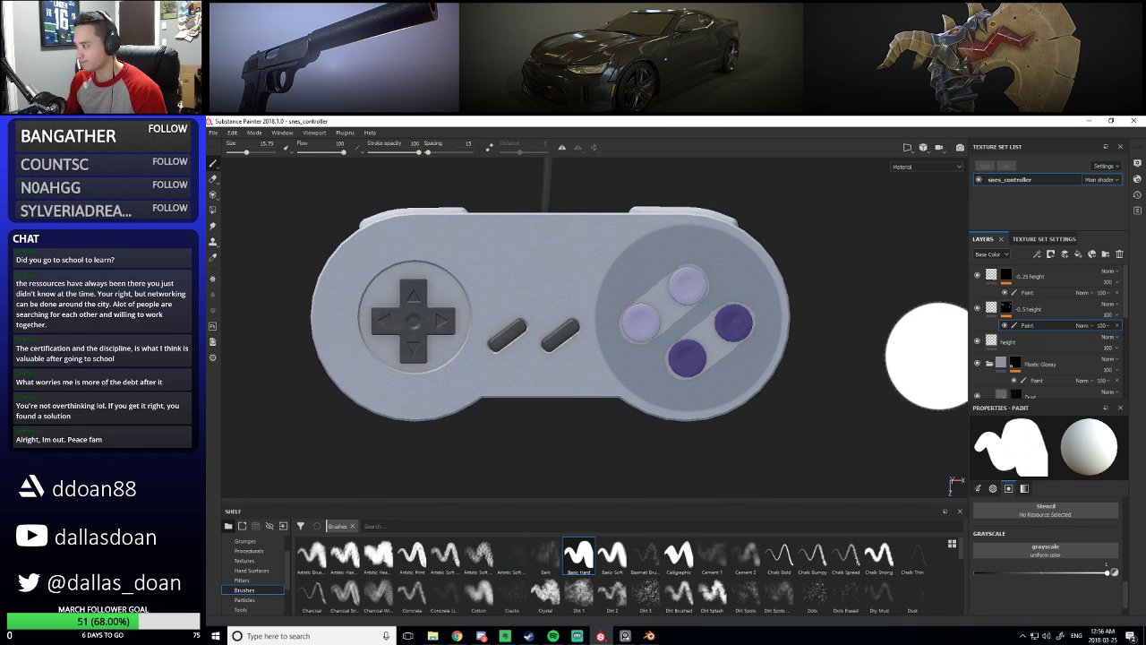
mouse_move(773, 430)
alt+mouse_down()
mouse_move(832, 362)
mouse_move(864, 358)
mouse_move(841, 301)
alt+mouse_up()
click(1021, 342)
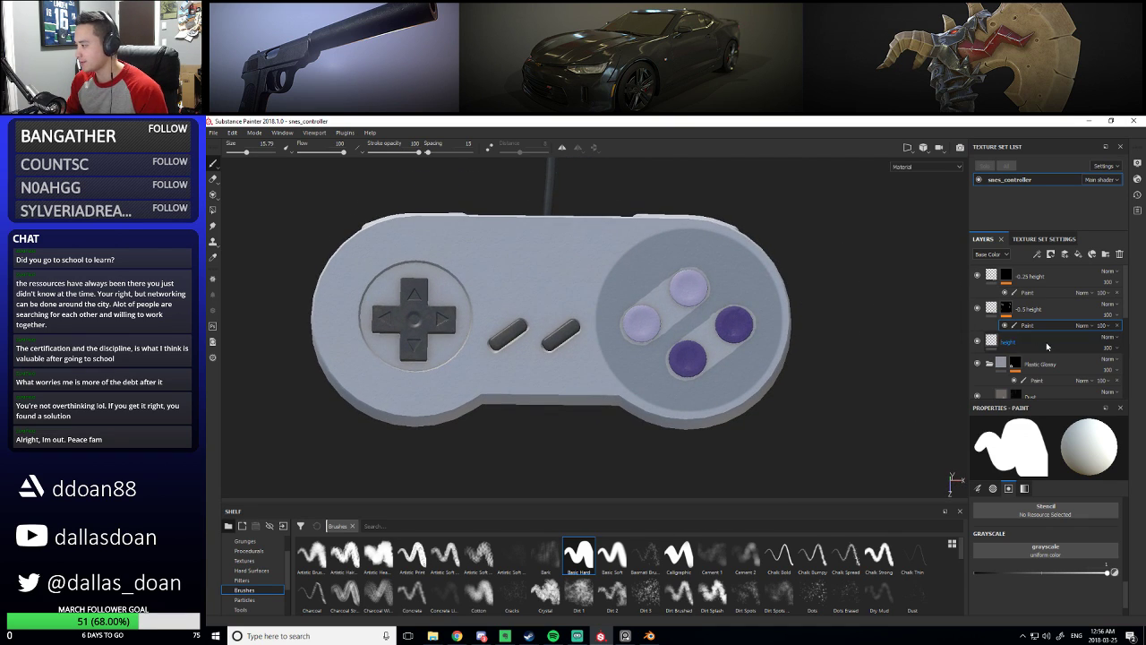
key(e)
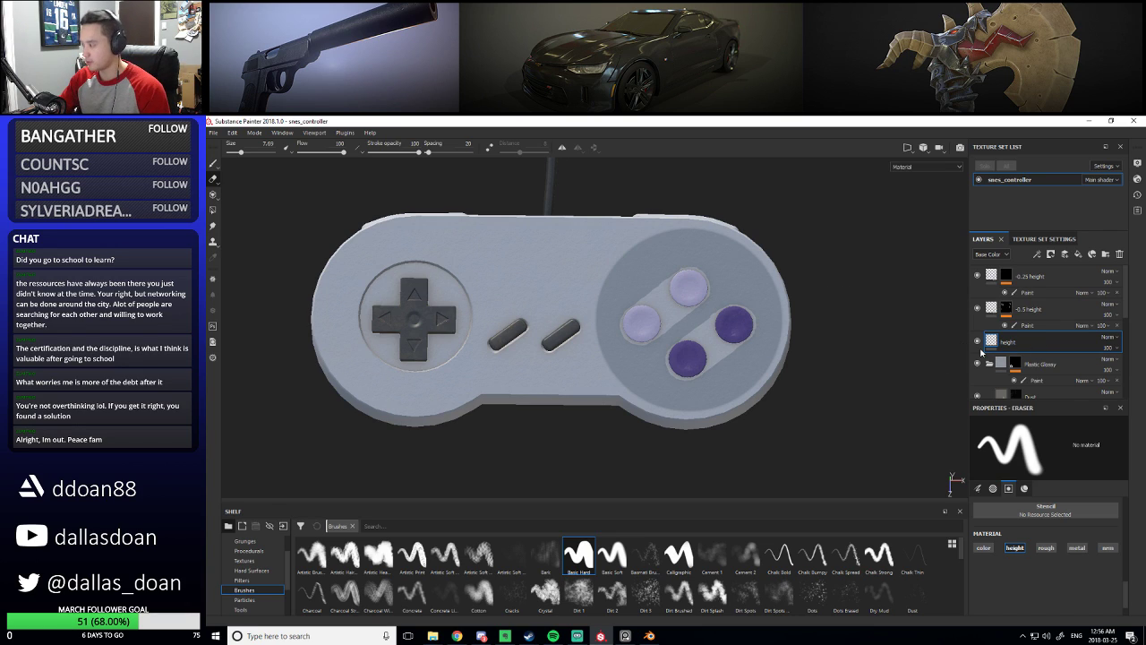
key(Delete)
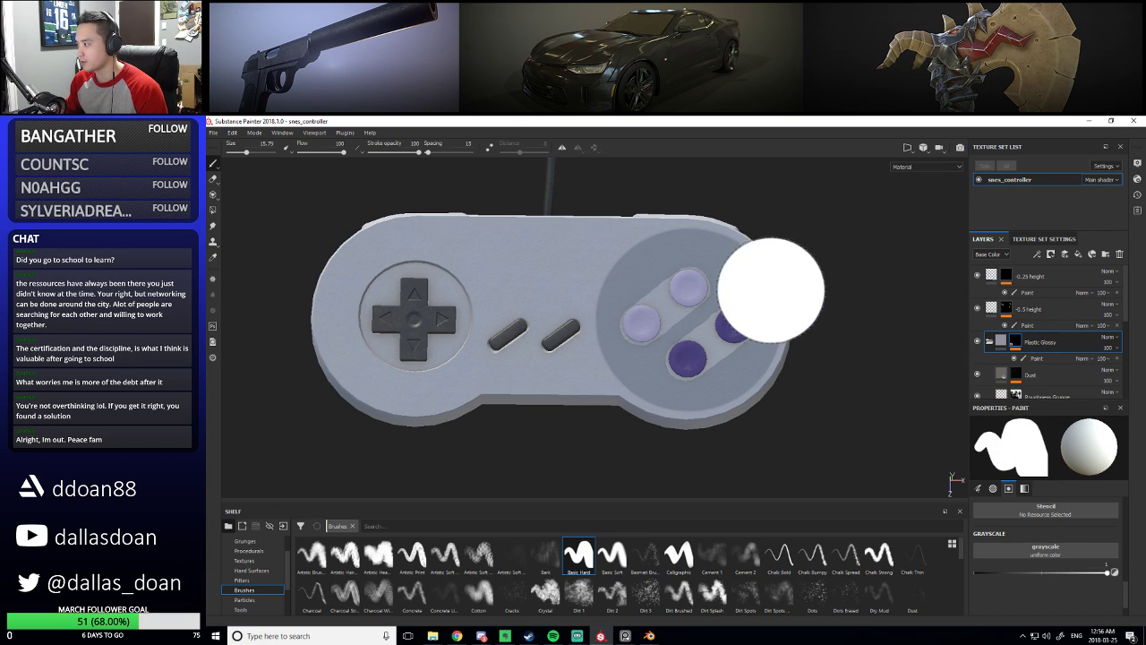
key(ctrl+z)
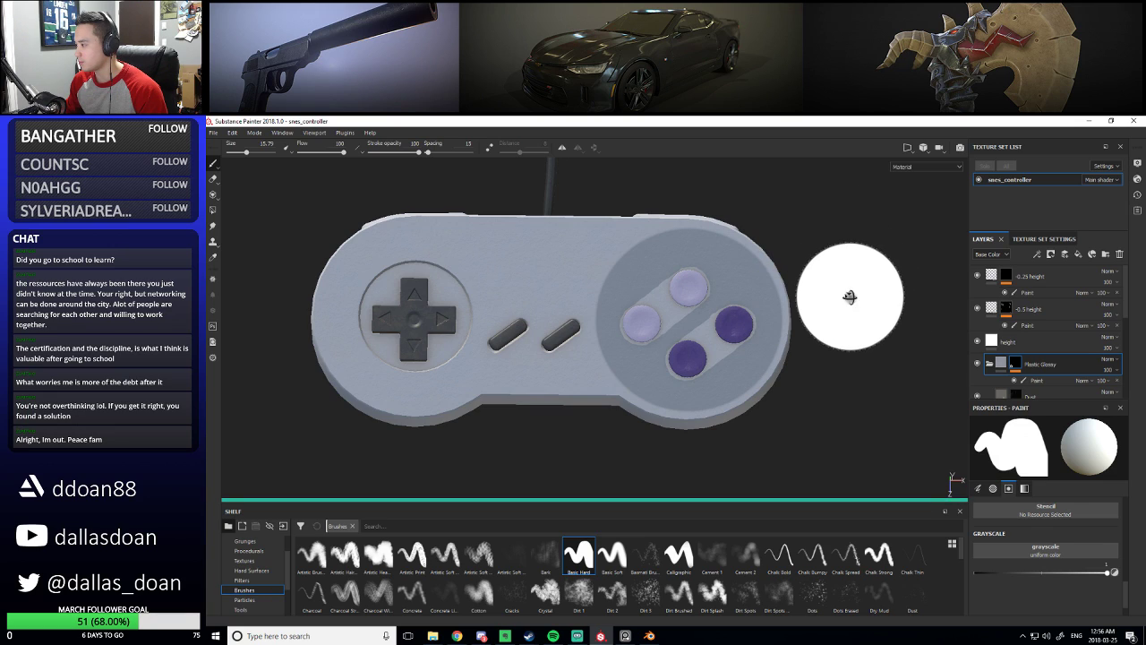
mouse_move(845, 300)
alt+mouse_down()
mouse_move(875, 299)
mouse_move(838, 303)
alt+mouse_up()
Select the "height" layer and set its paint brush to affect only the height channel, with a height of 0.1
click(1009, 342)
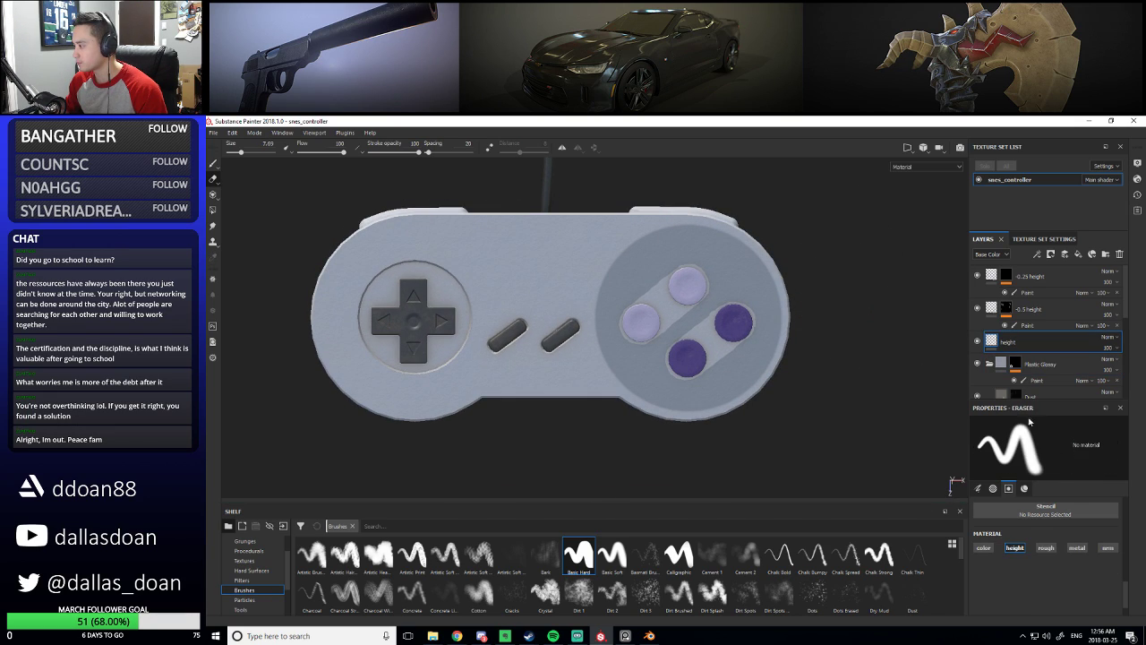
mouse_move(1127, 597)
mouse_down()
mouse_move(1126, 566)
mouse_move(1121, 581)
mouse_up()
key(1)
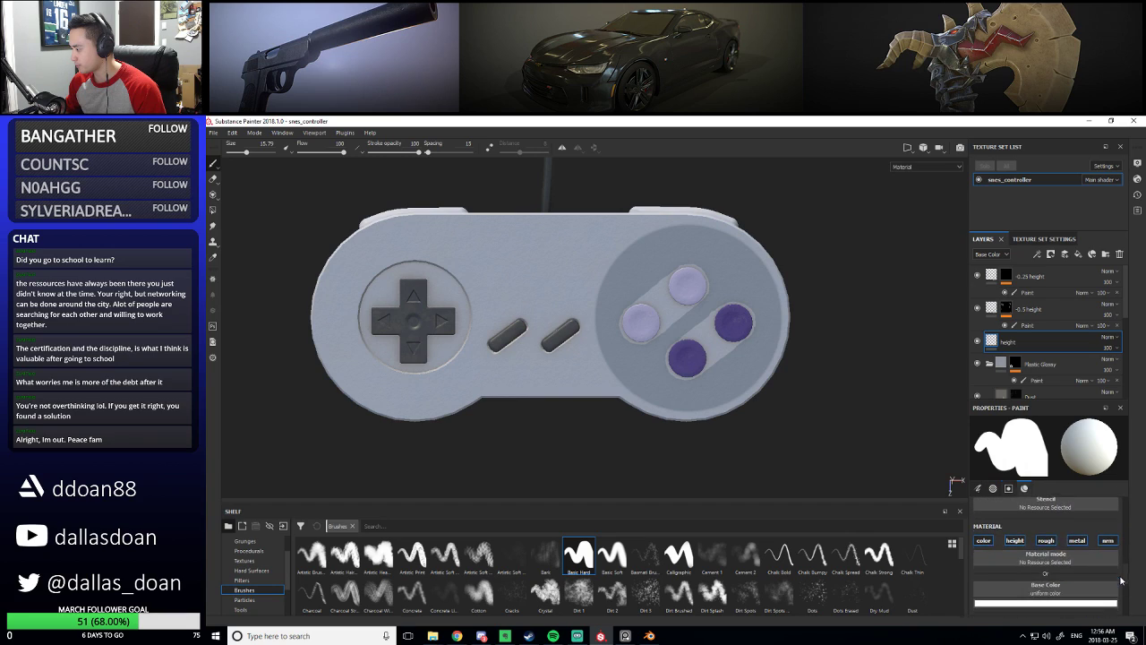
click(984, 540)
click(1046, 540)
click(1077, 540)
click(1108, 540)
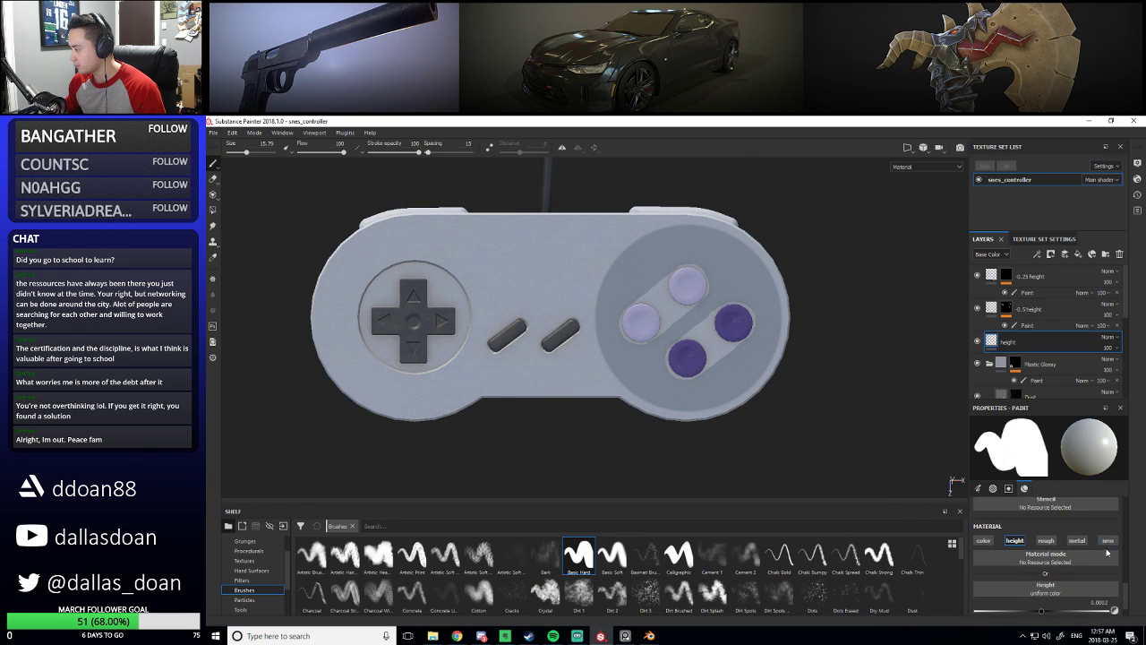
drag(1125, 574, 1127, 603)
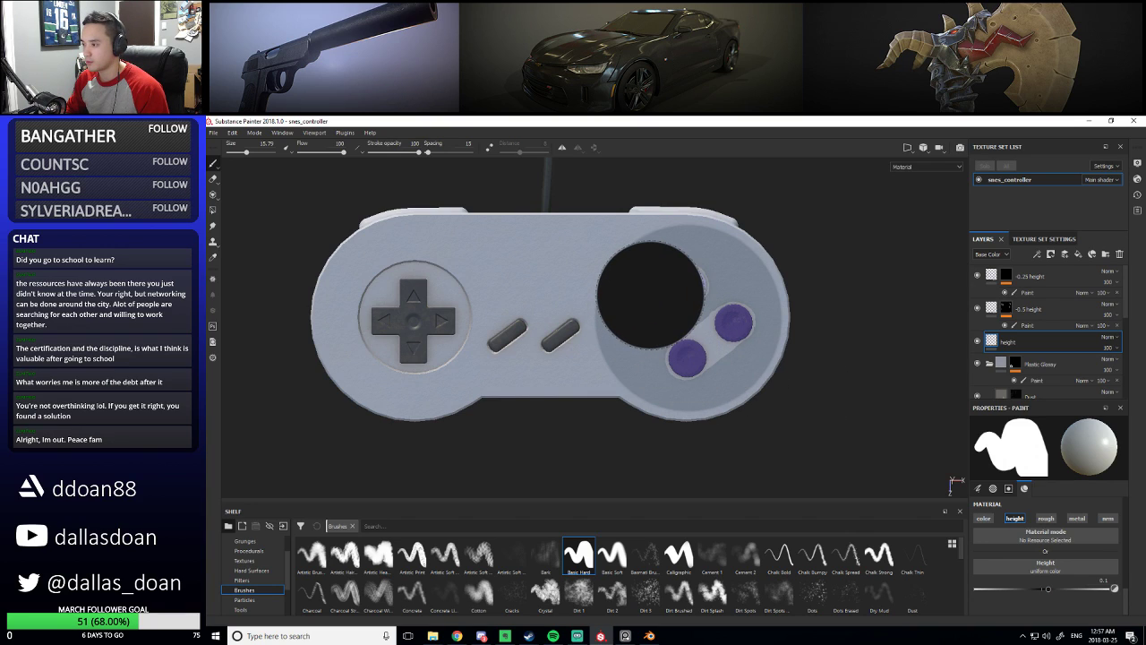
Rename the "height" layer to "0.1 height"
click(662, 298)
key(ctrl+z)
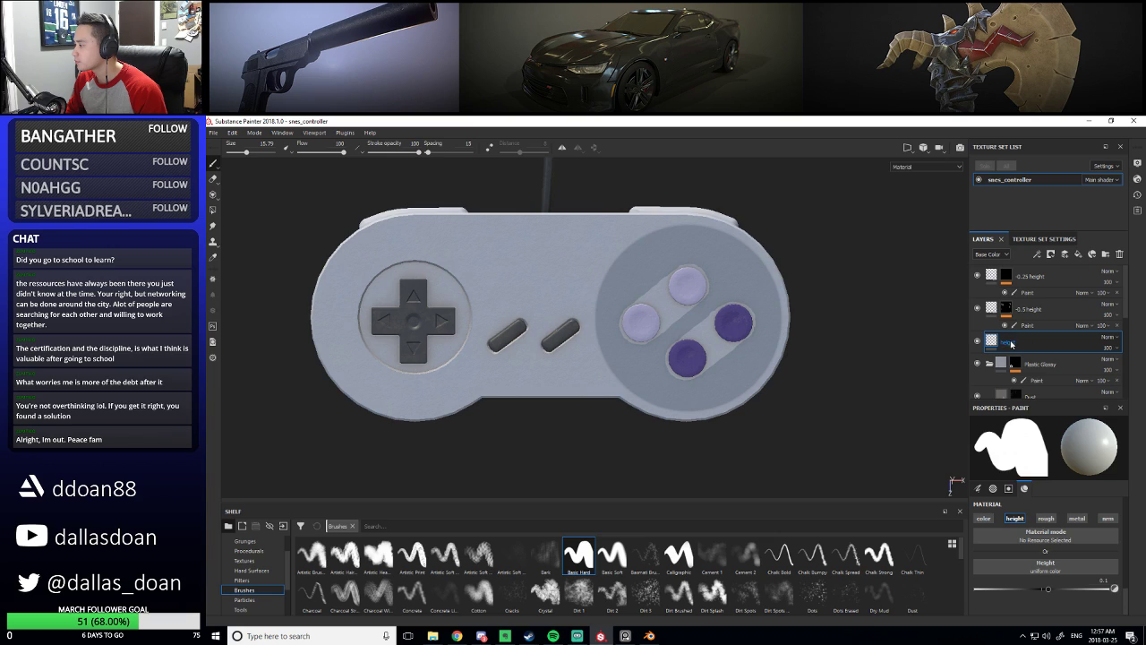
text(height)
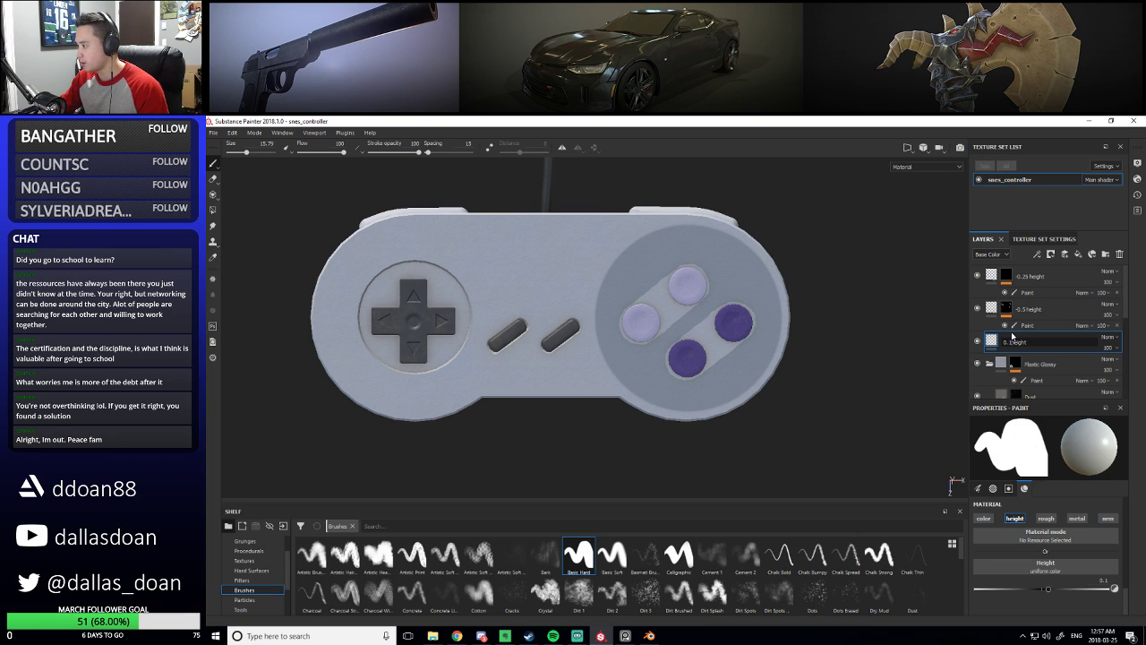
text(0.1)
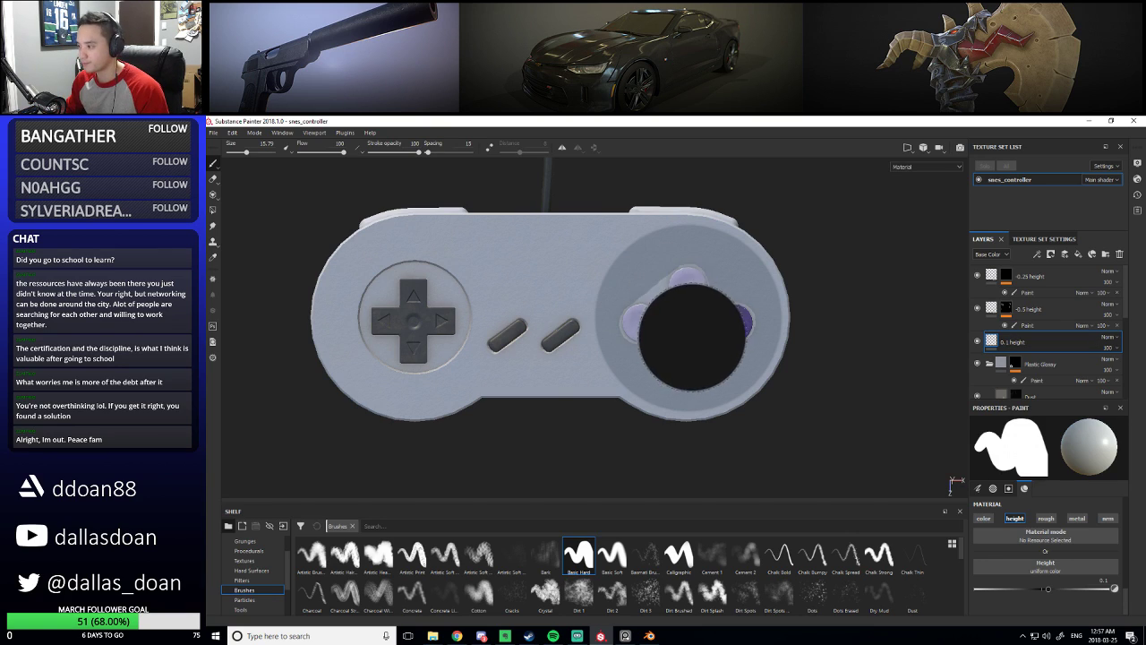
Enlarge the "0.1 height" layer's brush until it covers the circular area around the four face buttons
key(bracketright)
key(bracketright)
key(bracketright)
key(bracketright)
key(bracketright)
key(bracketright)
key(bracketright)
key(bracketright)
key(bracketright)
key(bracketright)
key(bracketright)
key(bracketright)
key(bracketright)
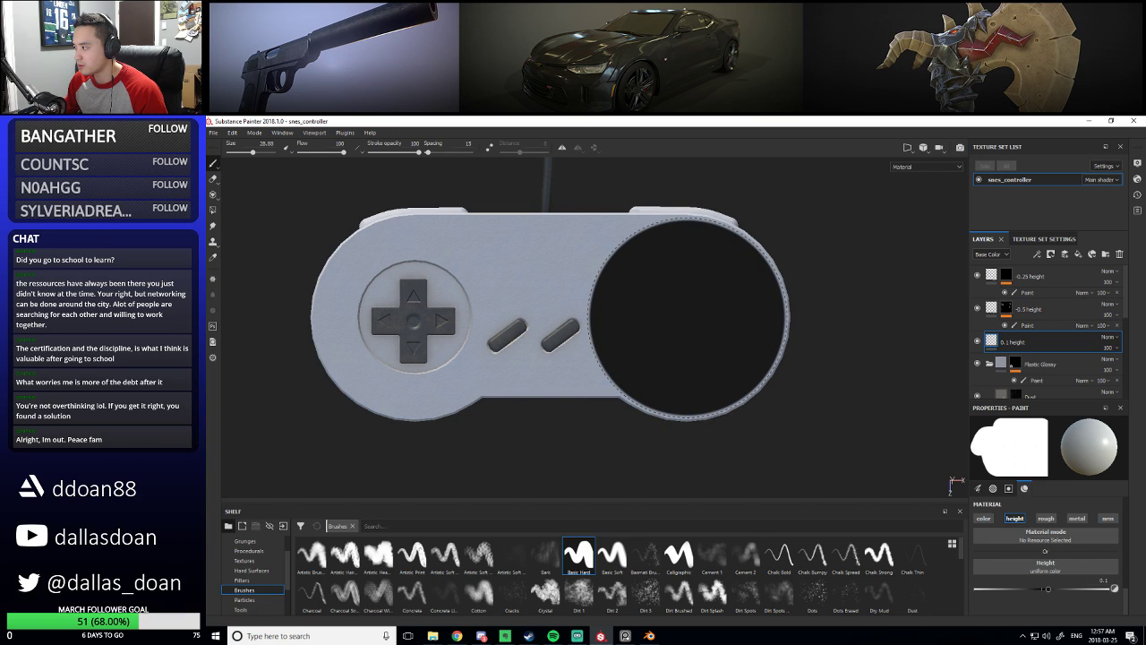
On the "-0.25 height" layer's mask paint, set the brush size to 27.5 and stamp the circular area around the face buttons
click(1036, 311)
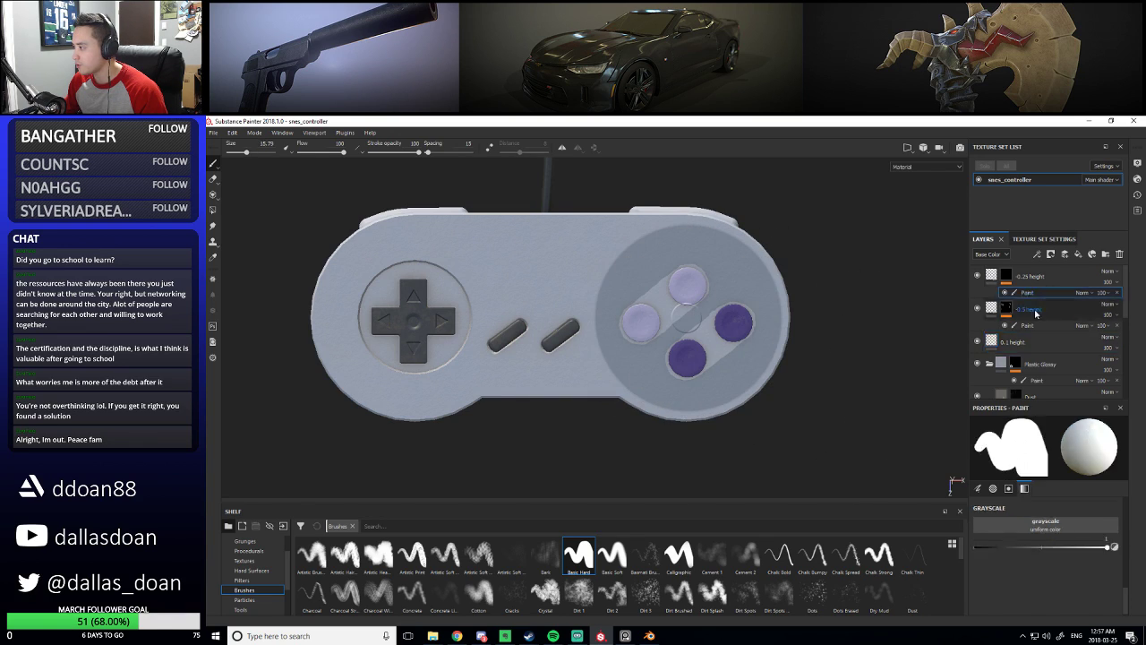
scroll(1028, 548, up, 5)
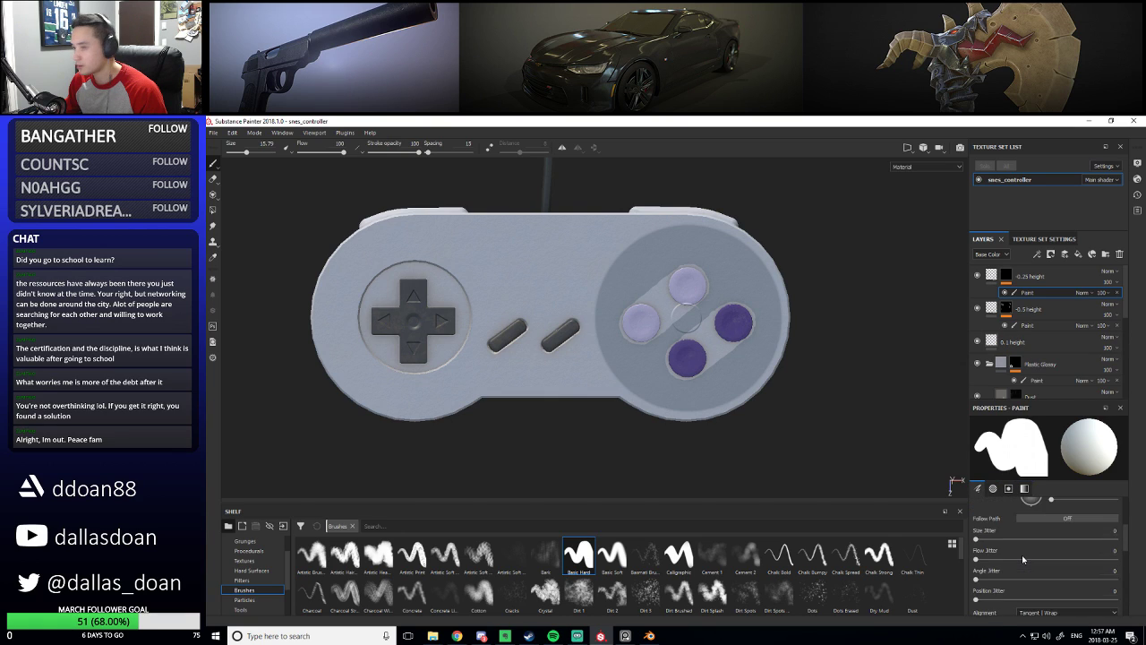
scroll(687, 343, up, 2)
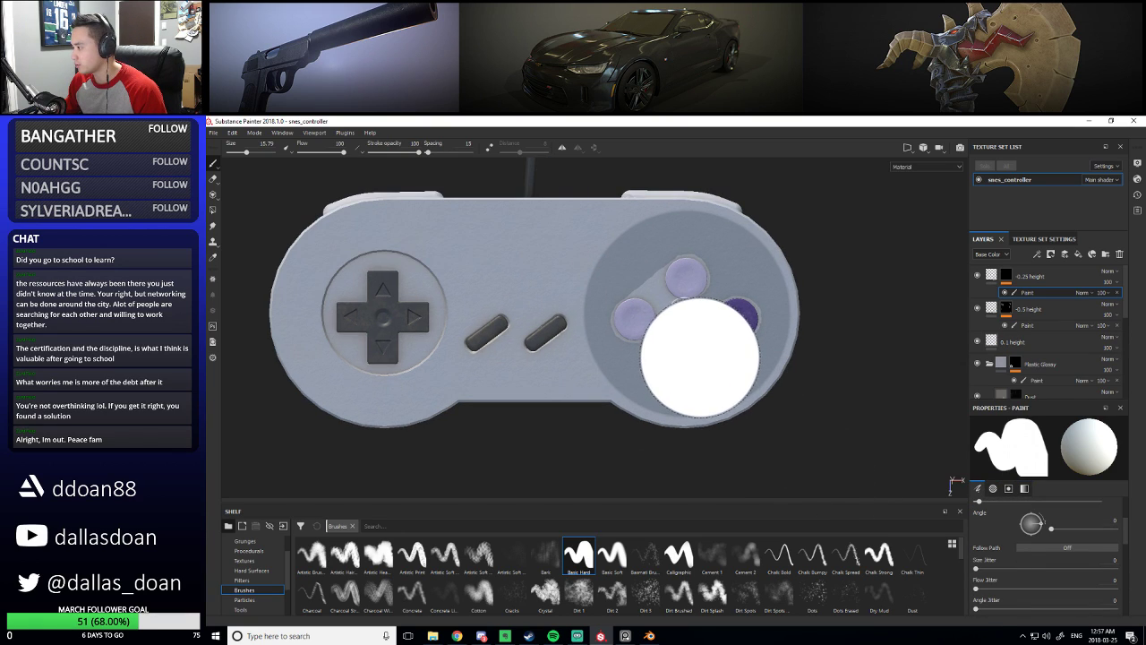
scroll(1067, 571, up, 2)
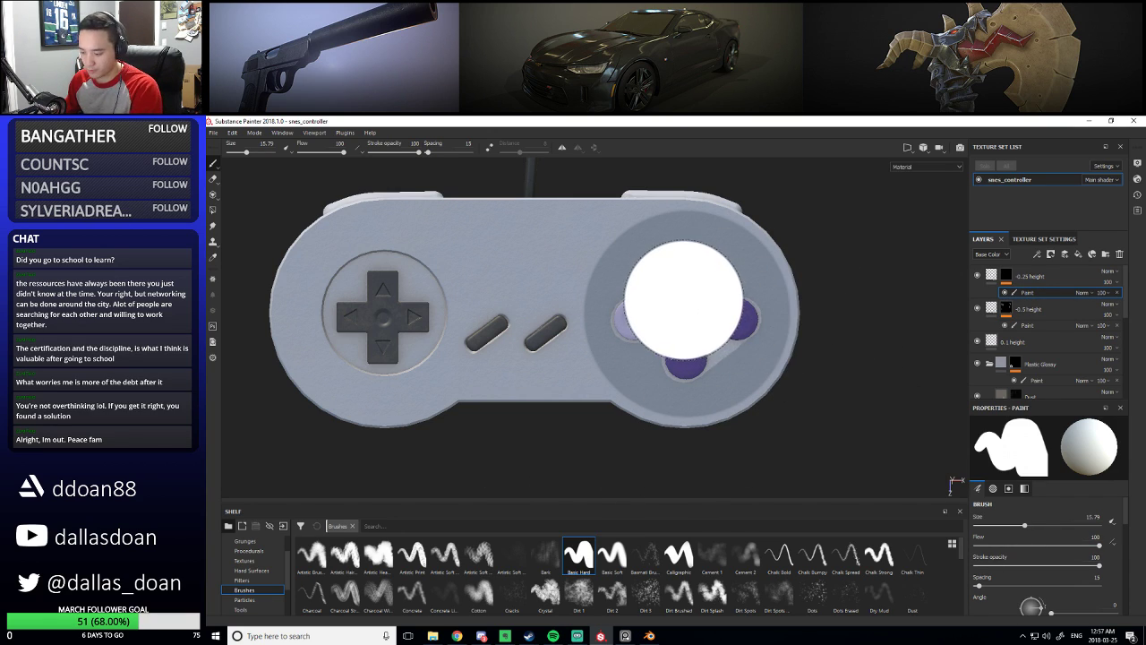
key(bracketright)
key(bracketright)
key(bracketright)
key(bracketright)
key(bracketright)
key(bracketright)
key(bracketright)
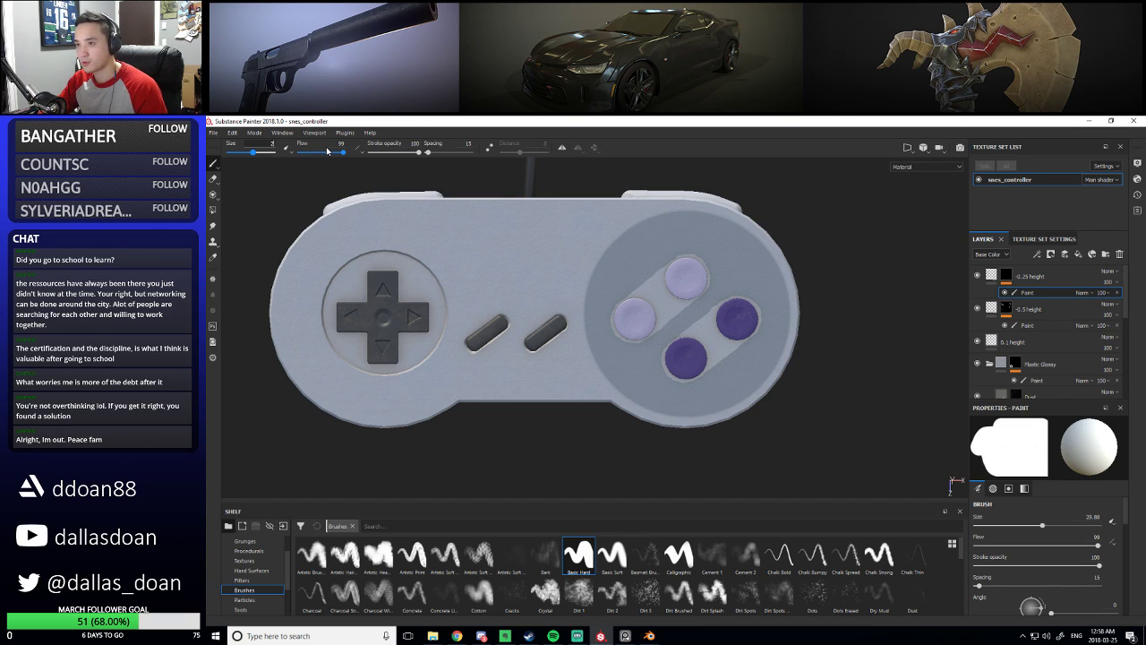
text(27)
key(Return)
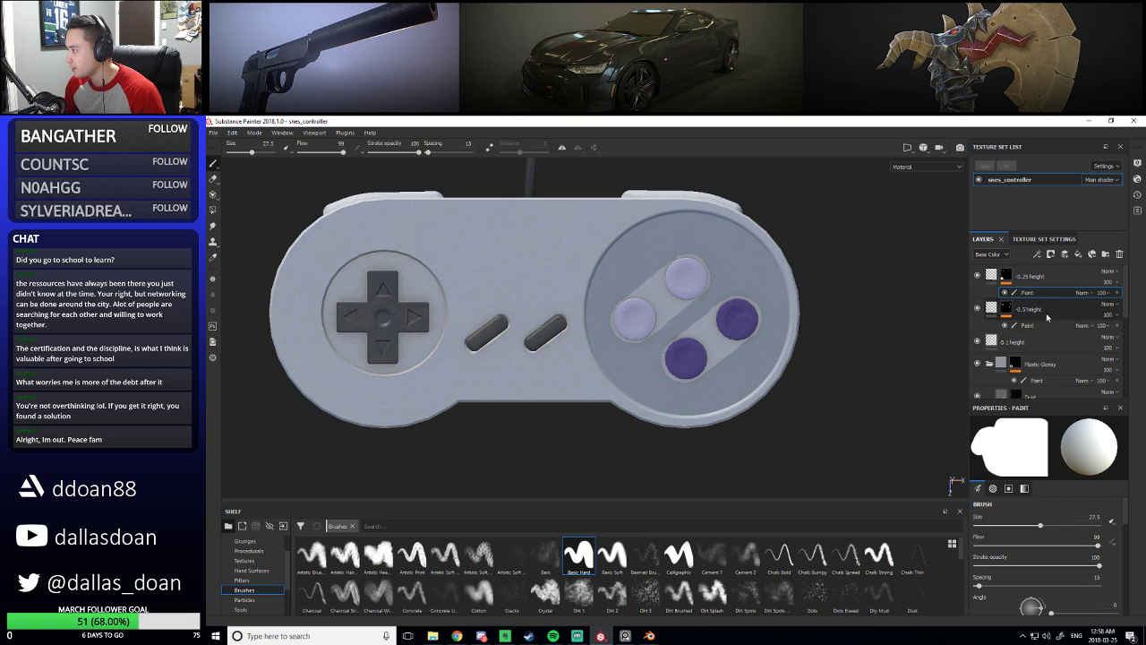
Add a black mask with a paint effect to the "0.1 height" layer
right_click(1038, 351)
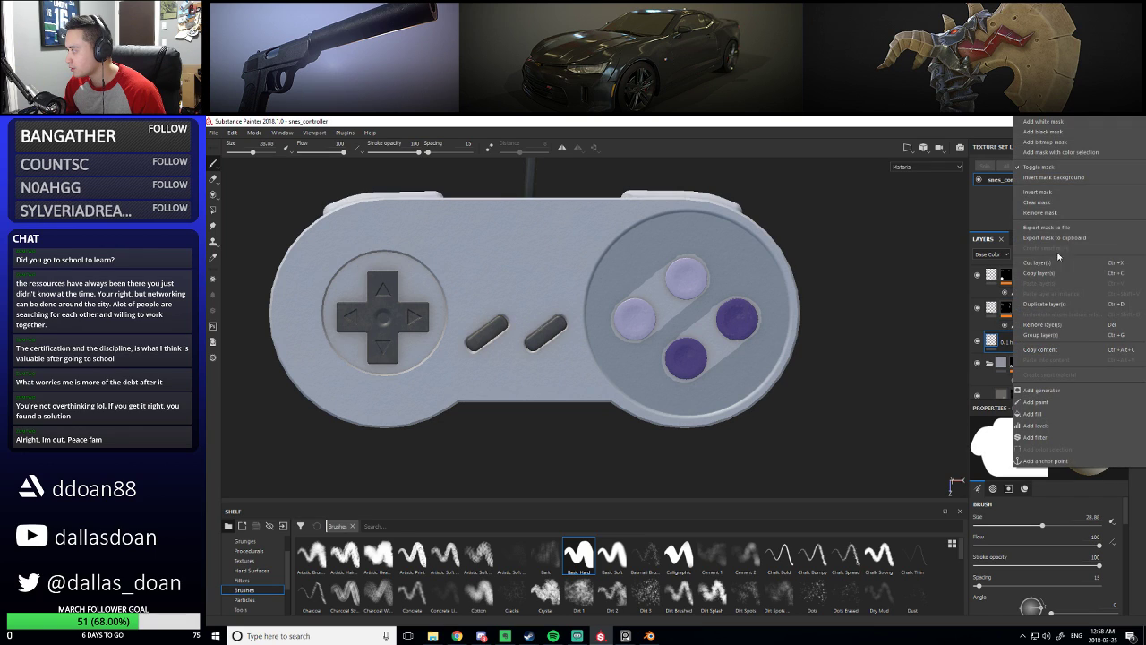
click(1057, 135)
right_click(1013, 344)
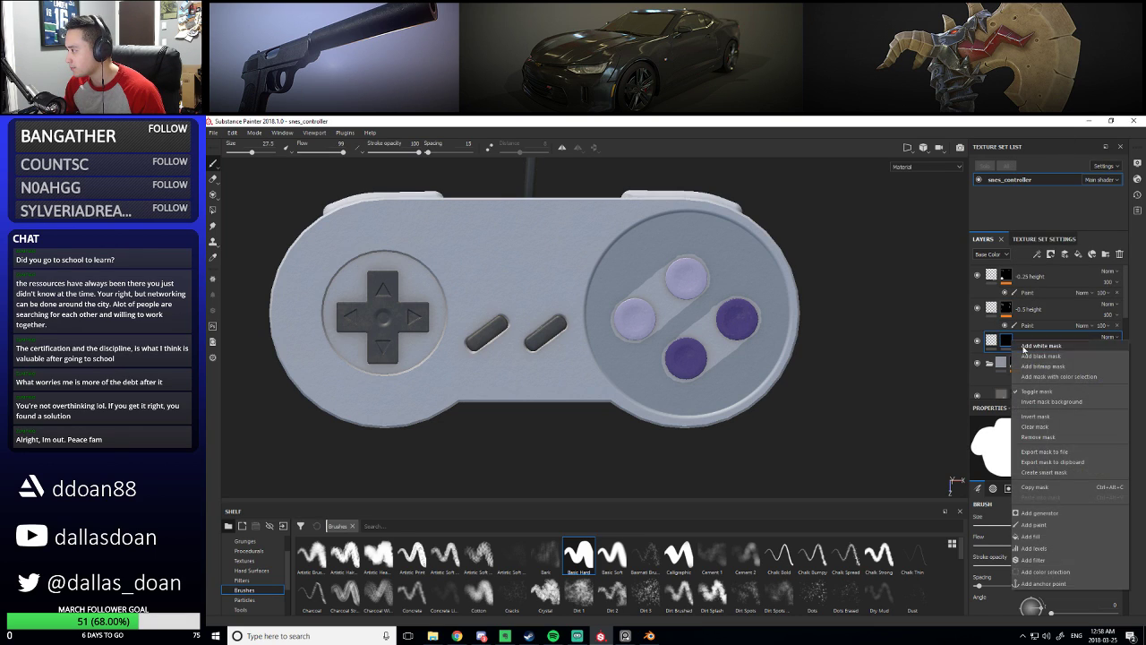
click(1039, 533)
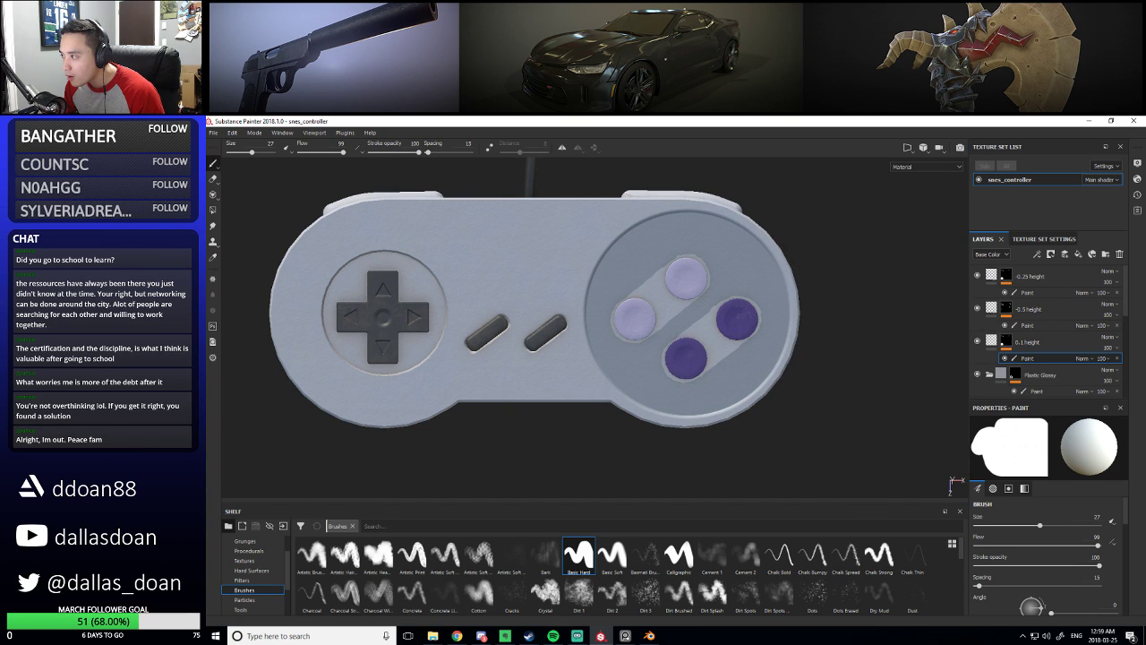
Move the "0.1 height" layer above the "-0.25 height" layer and select its mask paint
mouse_move(913, 286)
alt+mouse_down()
mouse_move(851, 235)
mouse_move(862, 263)
alt+mouse_up()
scroll(884, 281, up, 3)
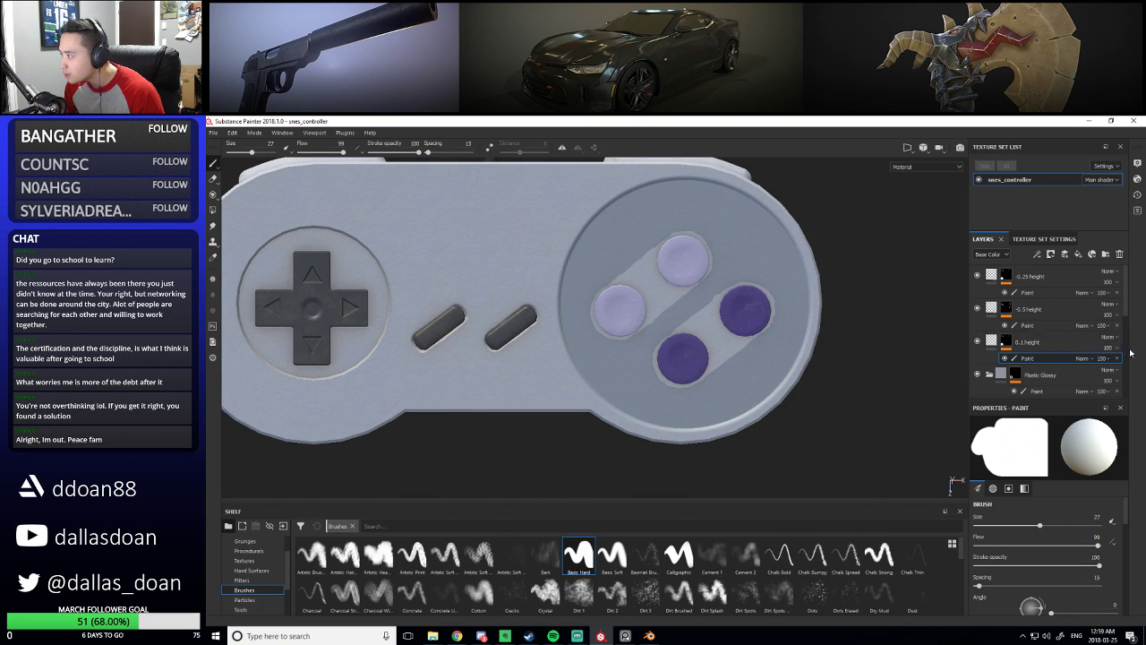
drag(1038, 344, 1038, 278)
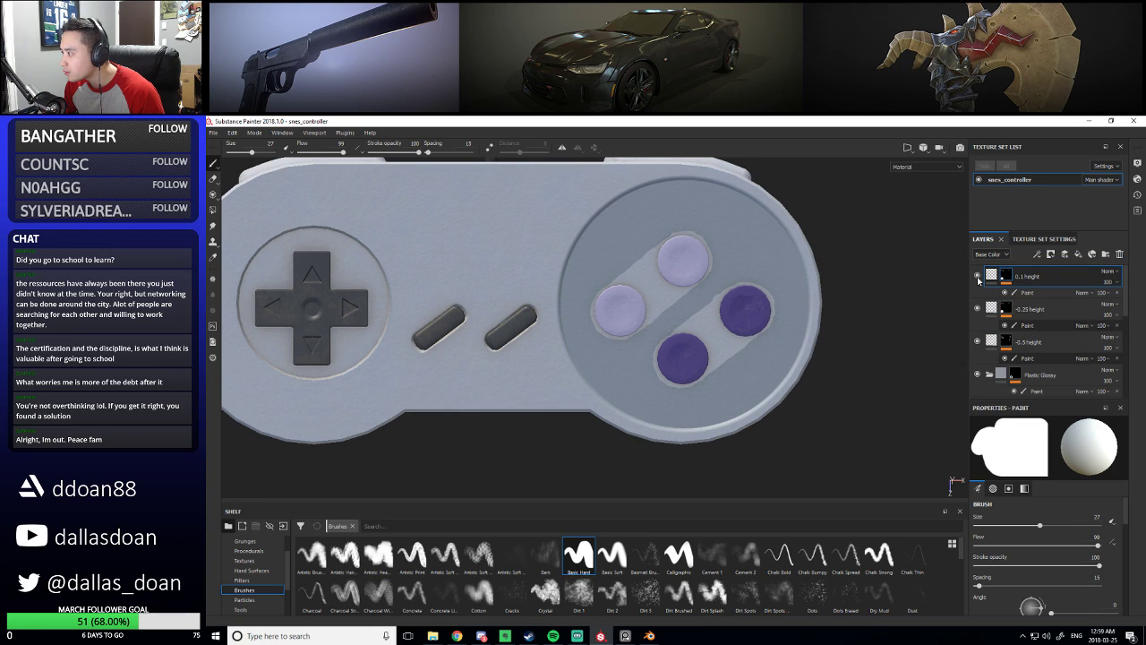
click(1027, 292)
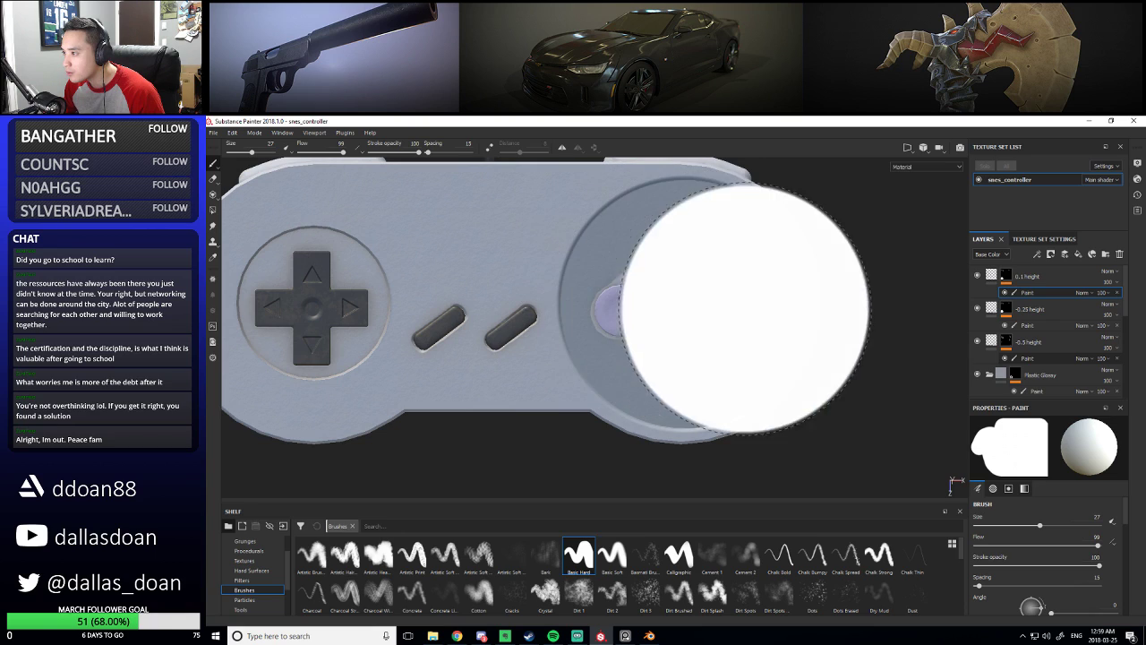
Review the brush and material settings of the "0.1 height" layer and check its effect on the face-button circle
scroll(854, 323, down, 1)
scroll(1035, 562, down, 5)
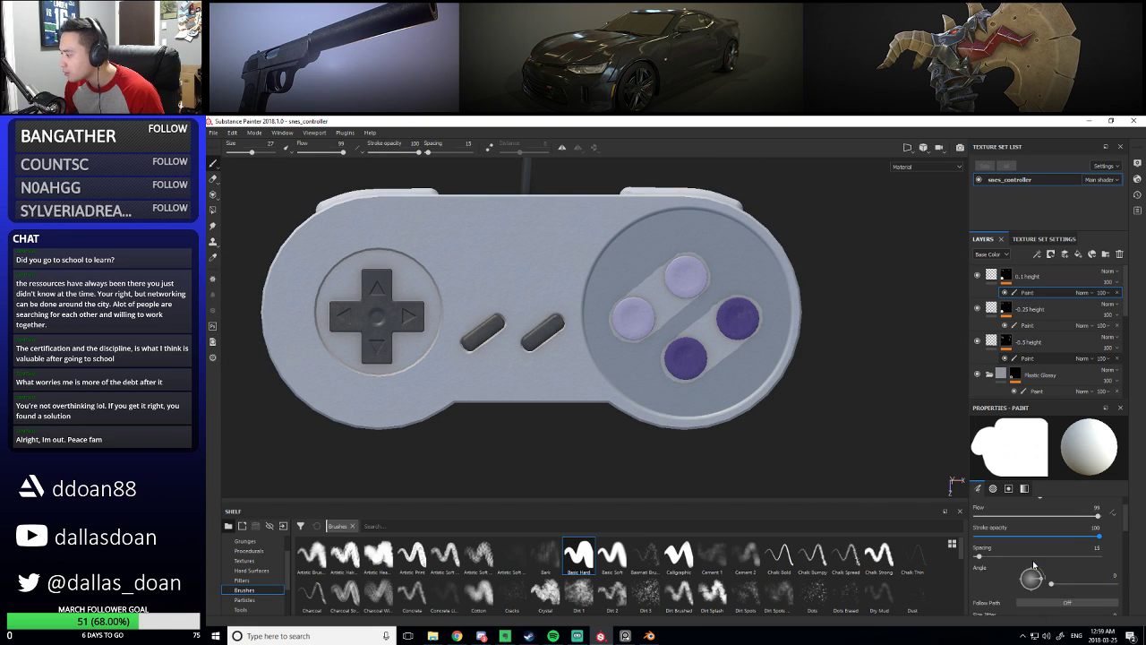
scroll(1036, 563, down, 5)
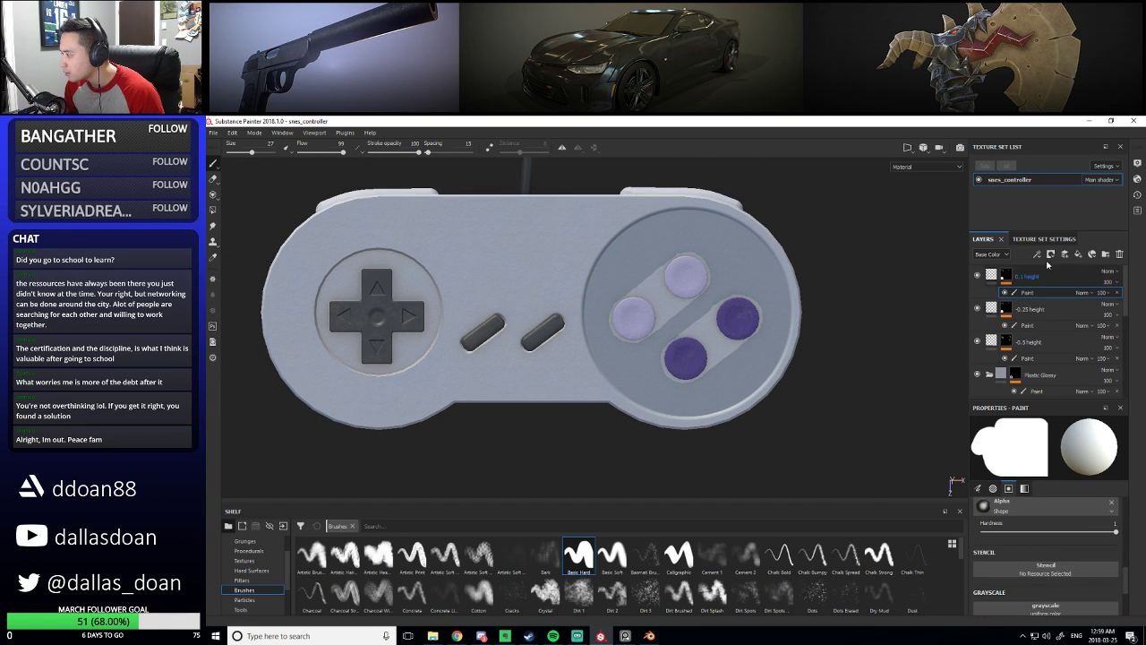
click(989, 280)
scroll(1045, 554, down, 3)
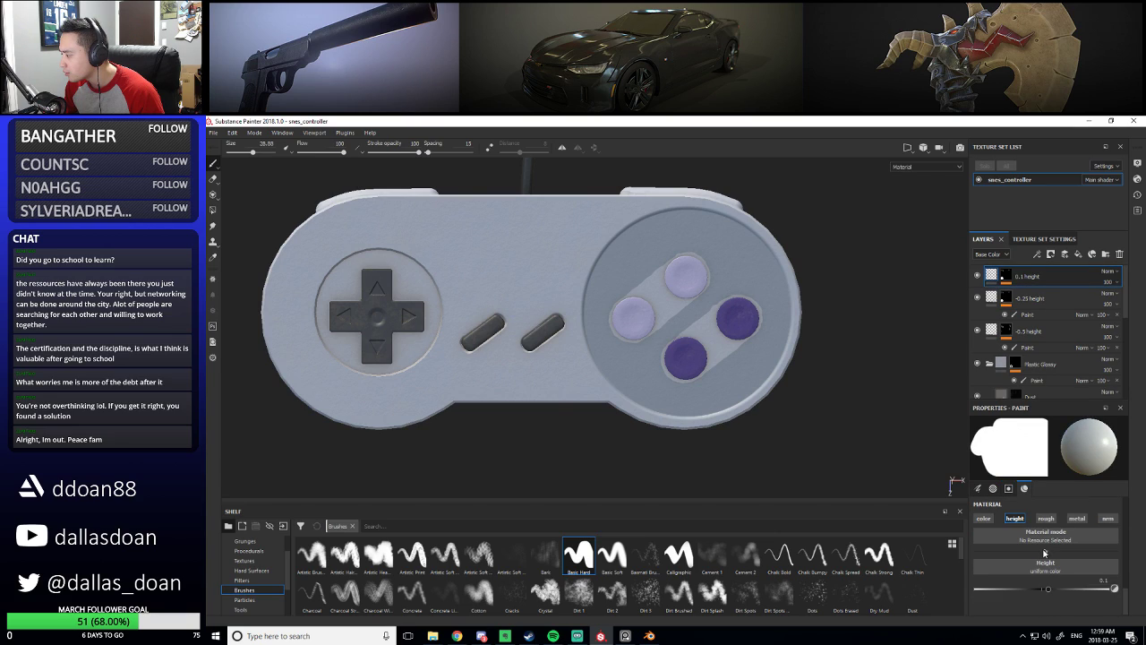
scroll(1028, 535, up, 6)
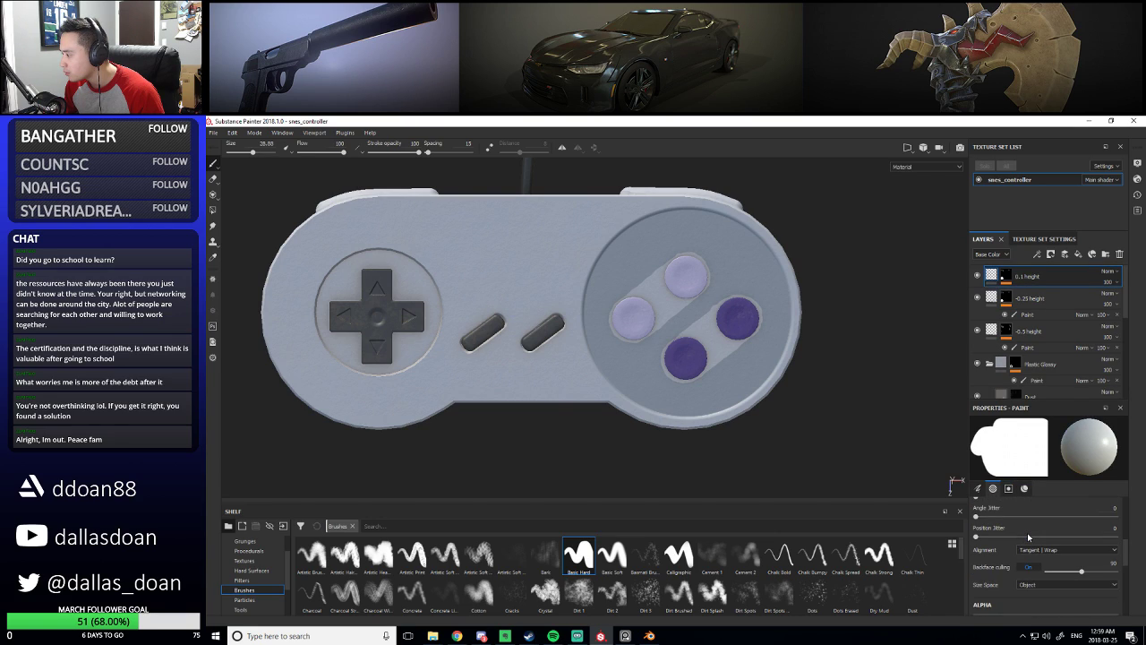
click(1018, 280)
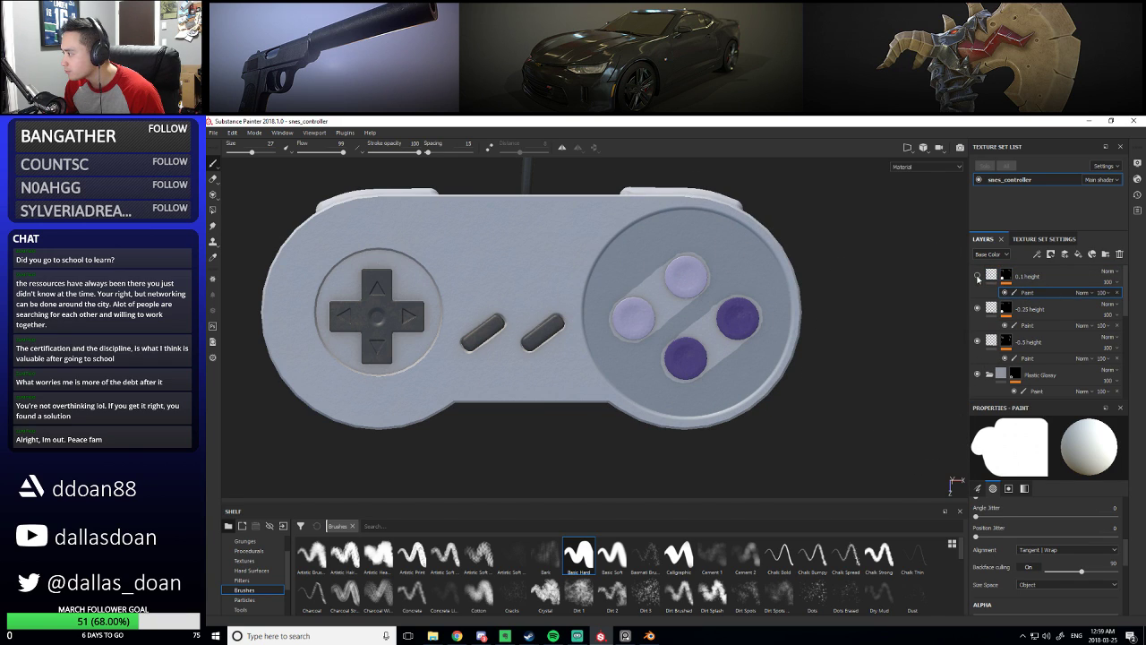
key(Delete)
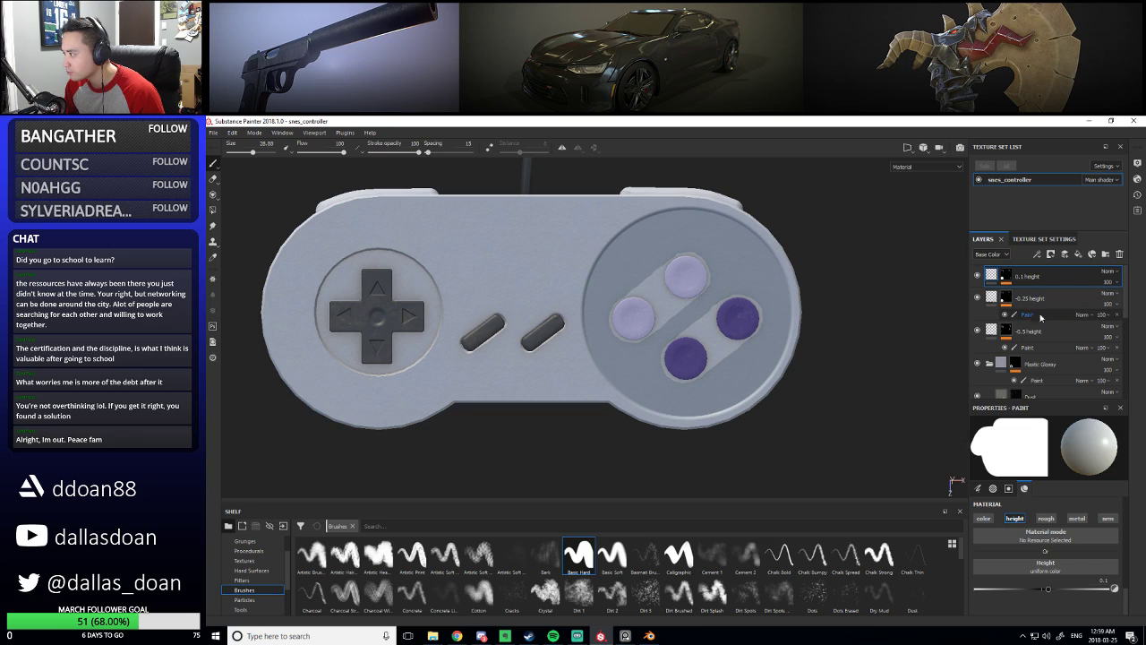
Compare the "-0.25 height" layer's settings with those of "0.1 height" and inspect the face-button circle's rim from an angle
click(1013, 300)
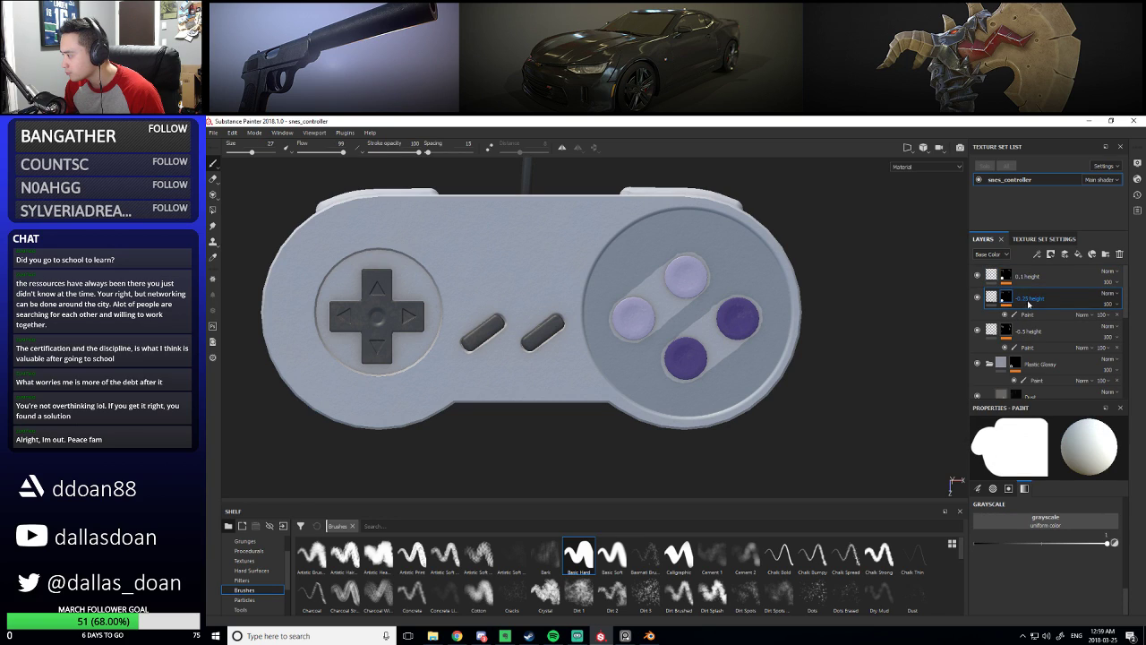
click(1021, 316)
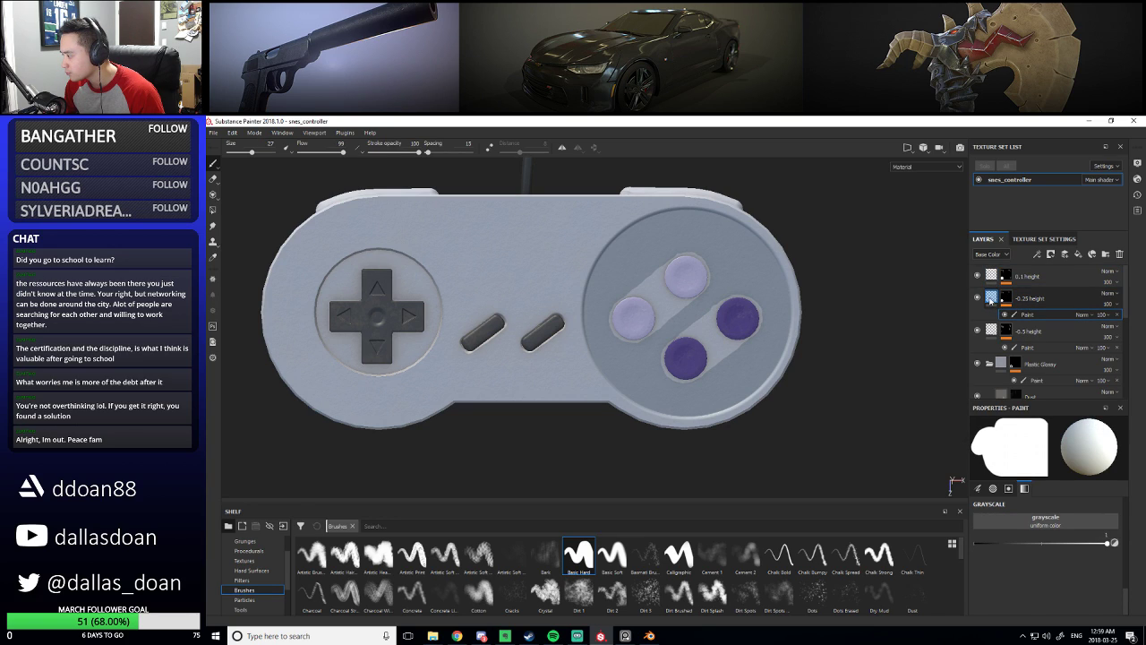
key(Delete)
click(992, 274)
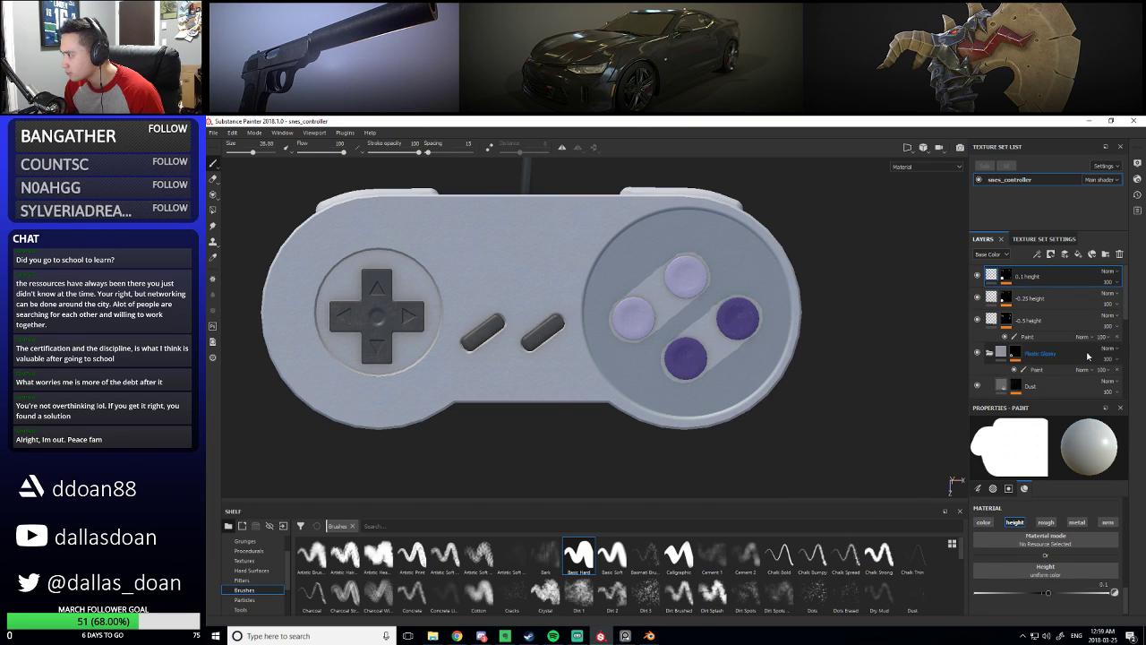
click(1005, 275)
click(1027, 292)
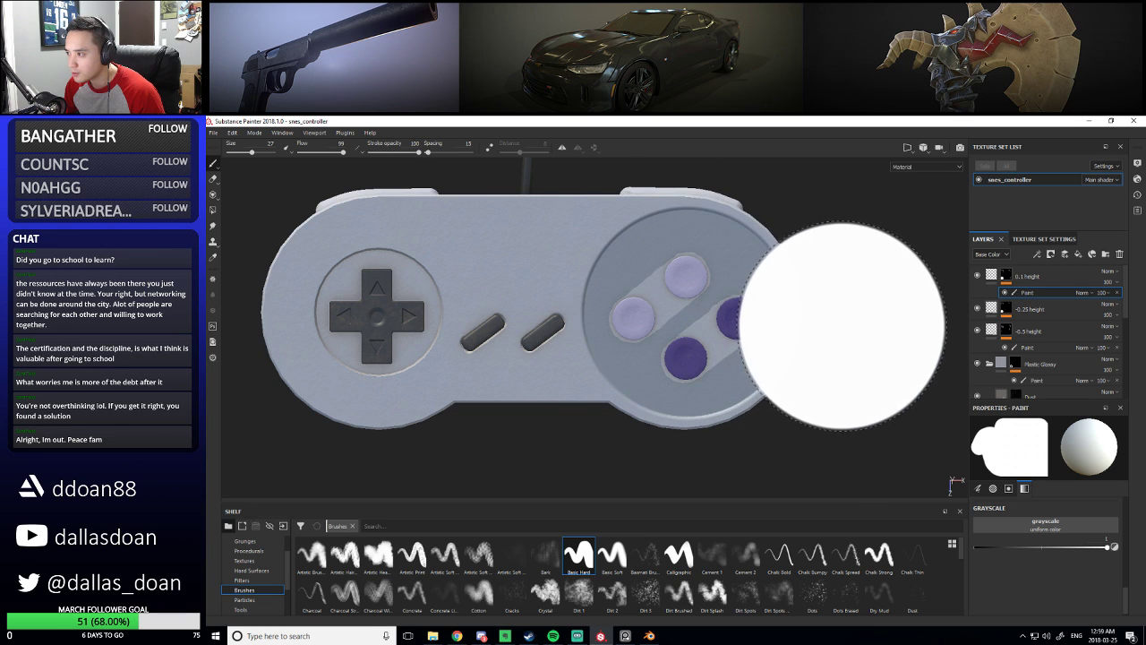
scroll(767, 285, up, 5)
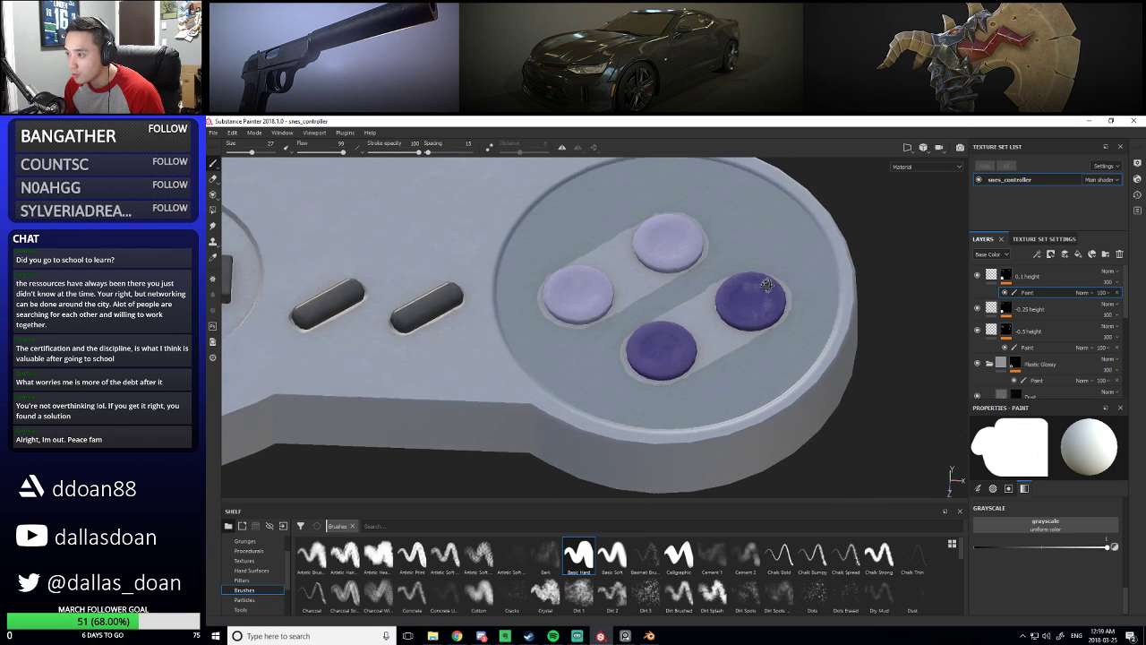
mouse_move(766, 285)
alt+mouse_down()
mouse_move(763, 256)
mouse_move(778, 323)
mouse_move(751, 328)
mouse_move(810, 296)
mouse_move(768, 281)
alt+mouse_up()
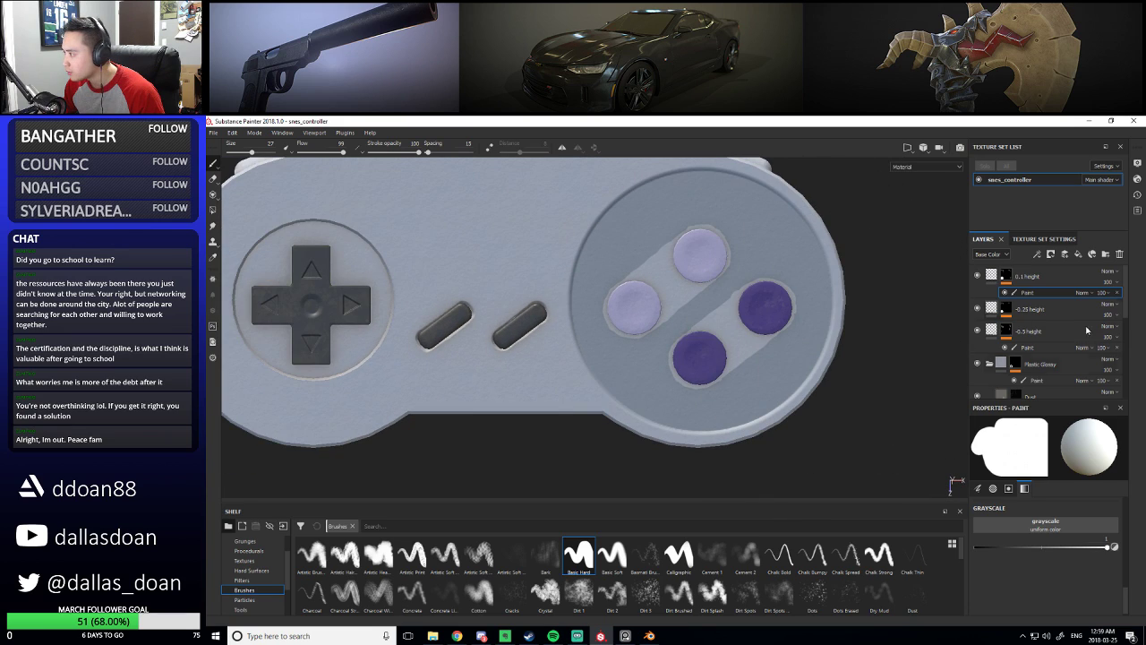
Set the brush height of the "0.1 height" layer to 1
key(Delete)
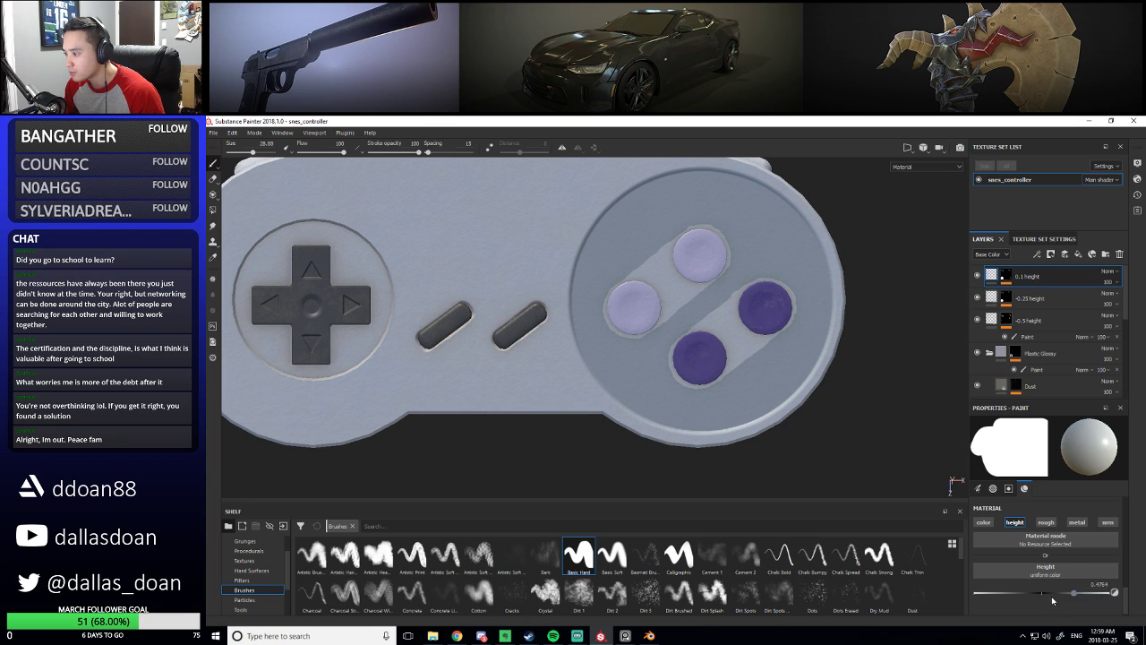
drag(1117, 586, 1118, 587)
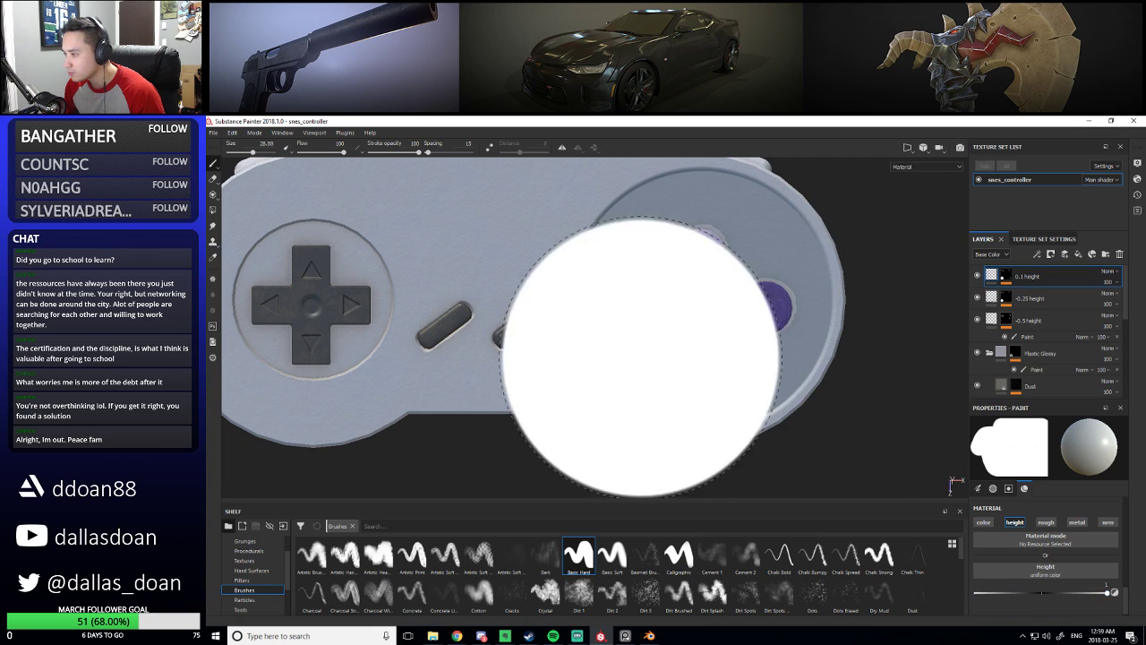
mouse_move(691, 307)
mouse_down()
mouse_move(798, 376)
mouse_move(691, 349)
mouse_up()
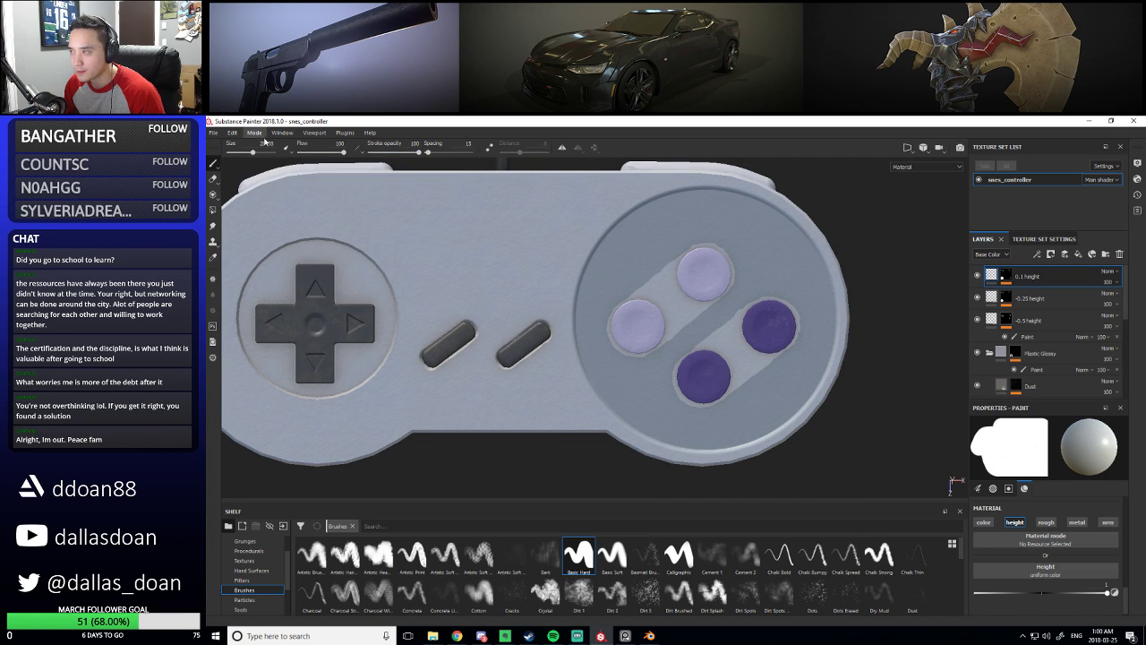
Delete the "0.1 height" layer
click(1012, 280)
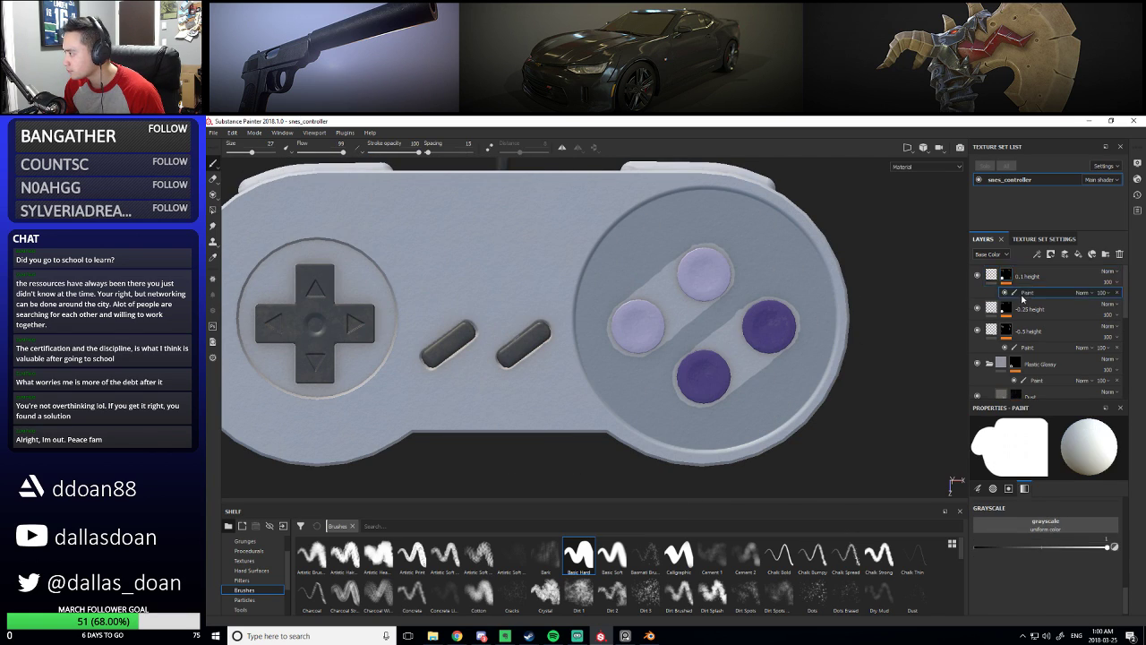
key(ctrl+z)
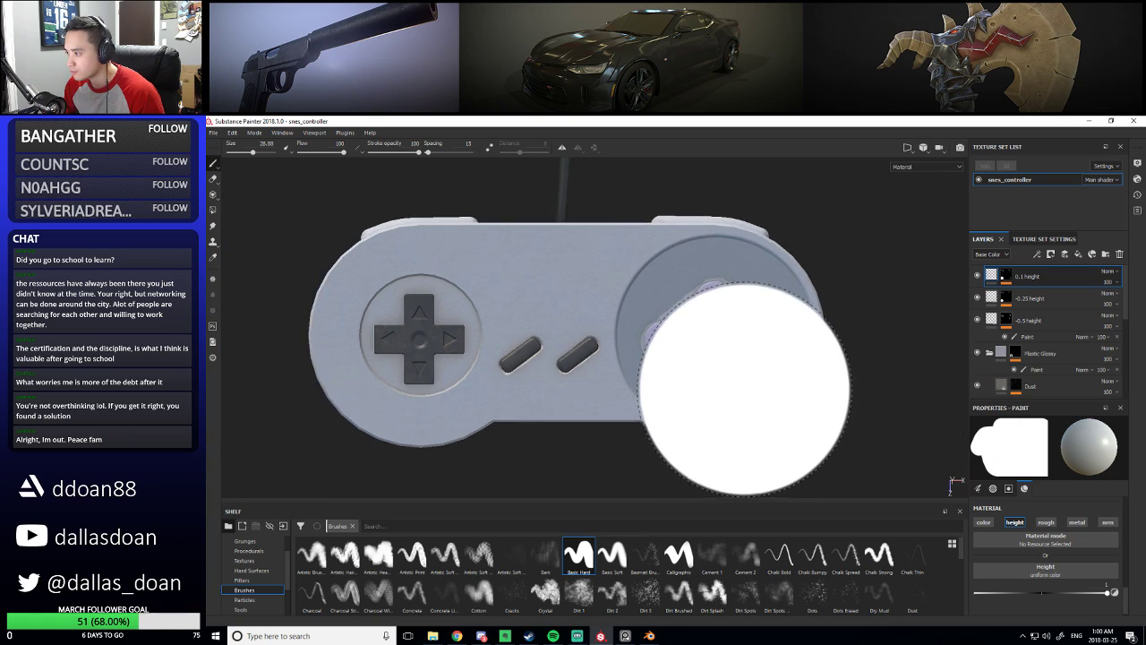
scroll(723, 391, down, 5)
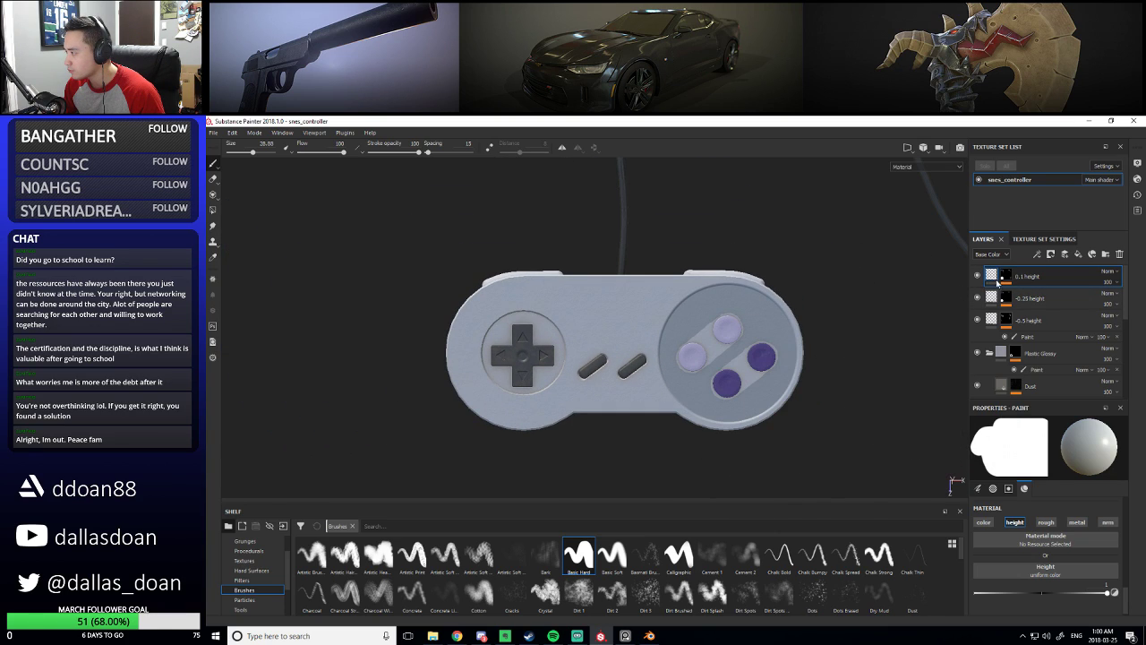
click(1119, 255)
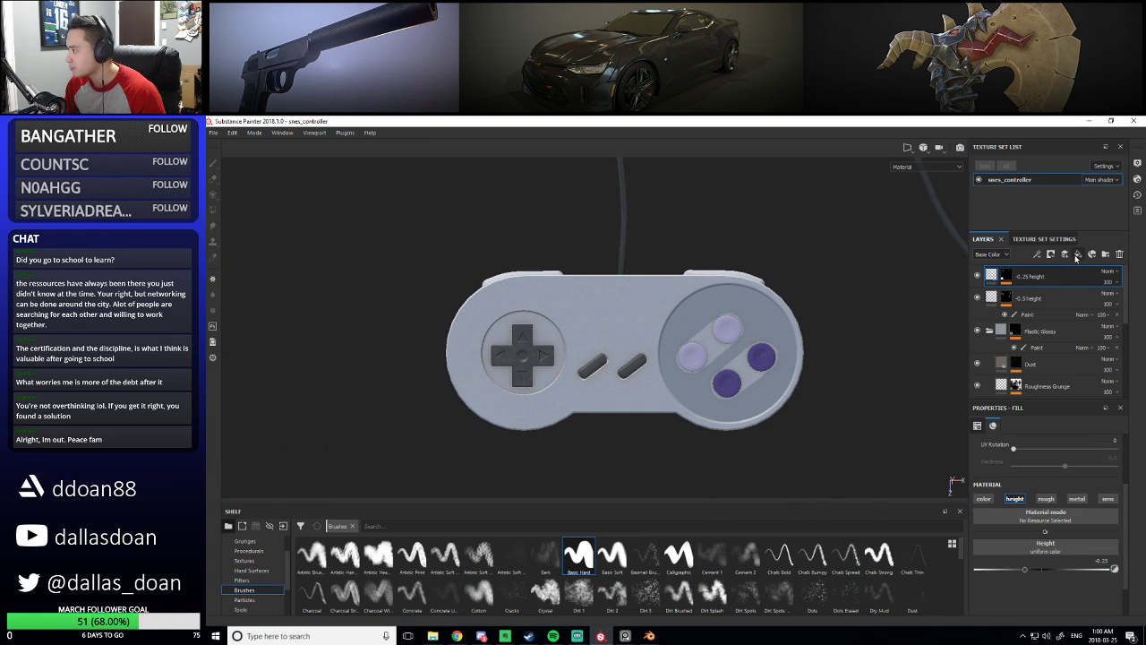
Add a fill layer that affects only the height channel, set its height to 0.1 and name it "0.1 height"
click(1079, 256)
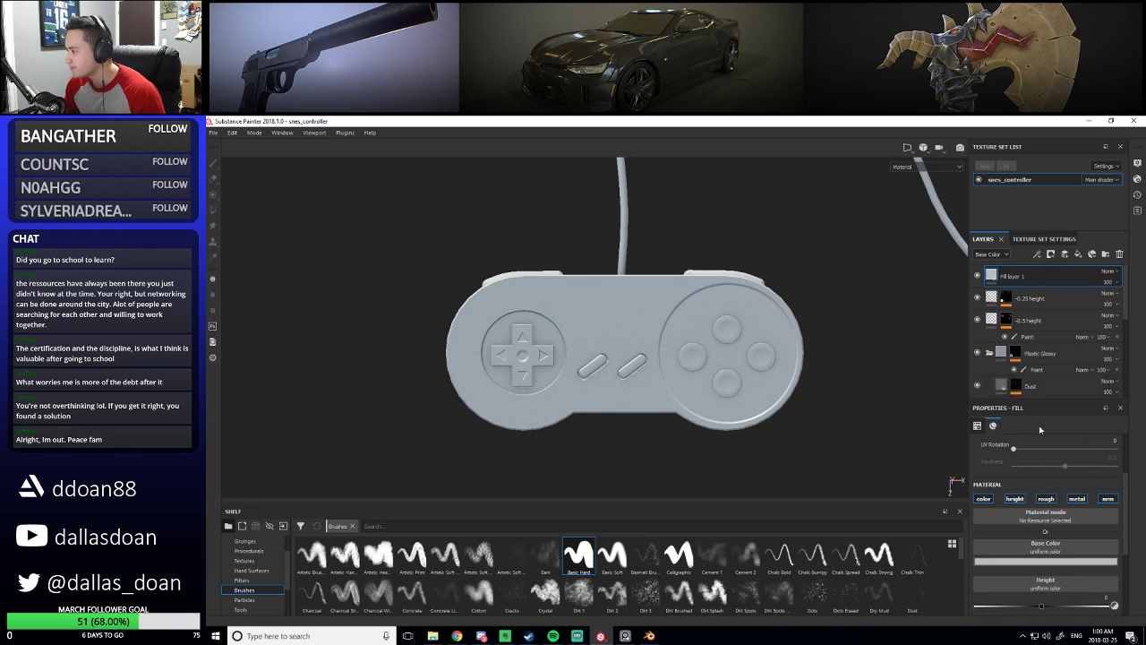
click(985, 499)
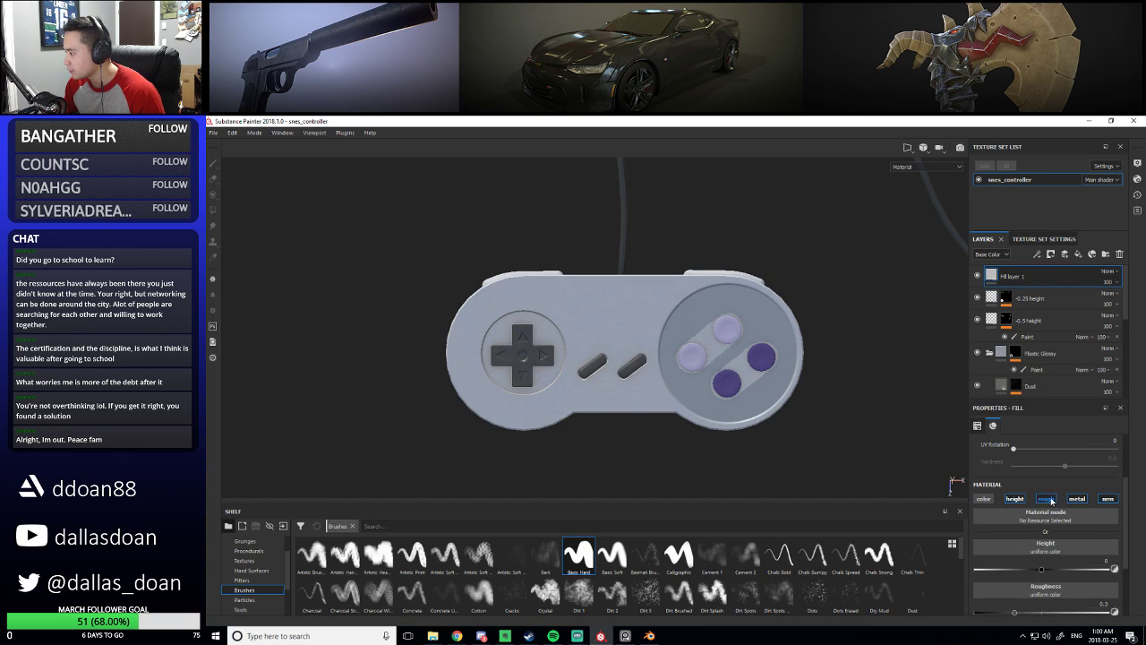
click(1108, 499)
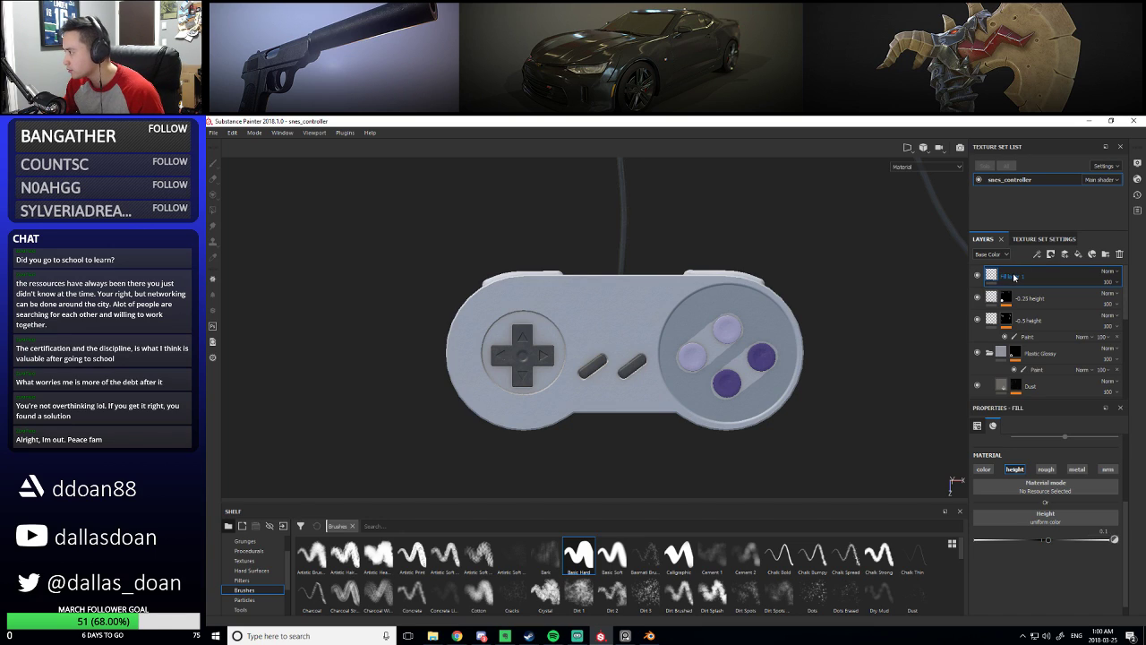
Give the "0.1 height" layer a black mask with a paint effect
right_click(1067, 286)
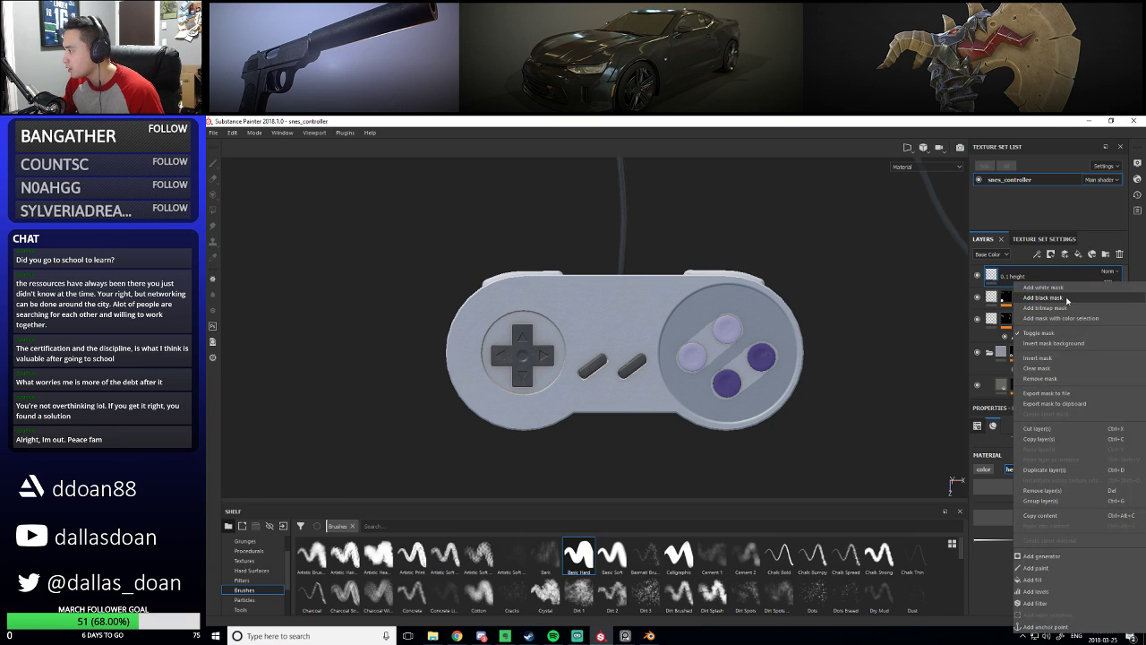
click(1057, 285)
right_click(1007, 276)
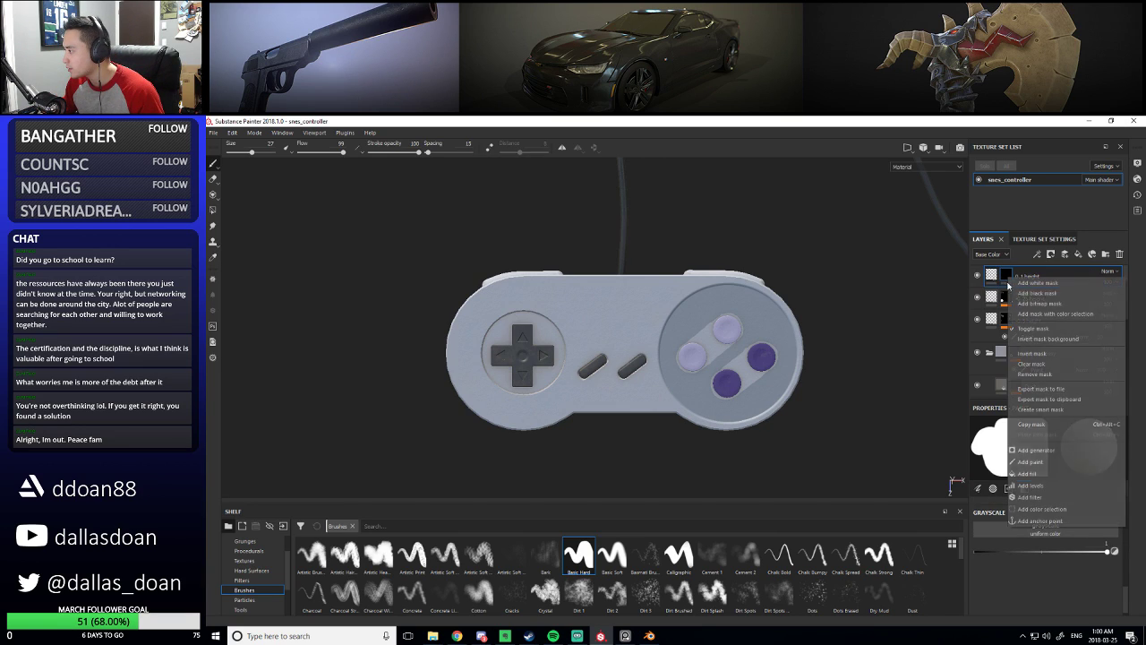
click(1030, 462)
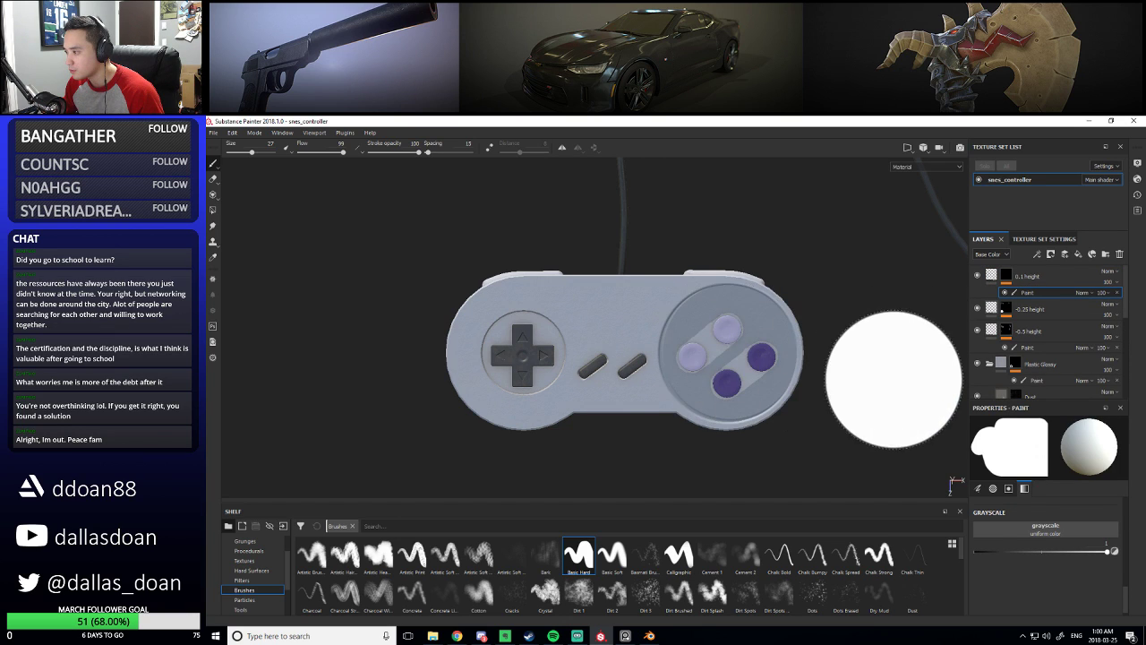
Stamp the face-button circle in white into the "0.1 height" mask with the size 27 Basic Hard brush
mouse_move(896, 392)
alt+right_down()
mouse_move(923, 381)
mouse_move(885, 356)
alt+right_up()
alt+middle_drag(873, 307, 837, 347)
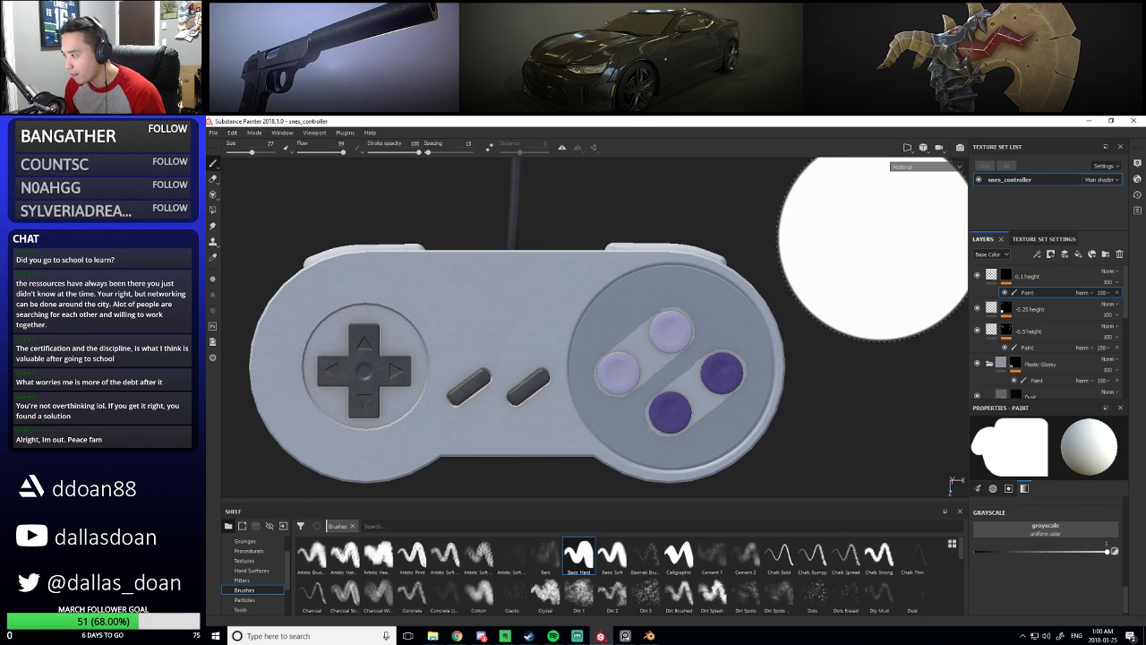
scroll(869, 256, up, 3)
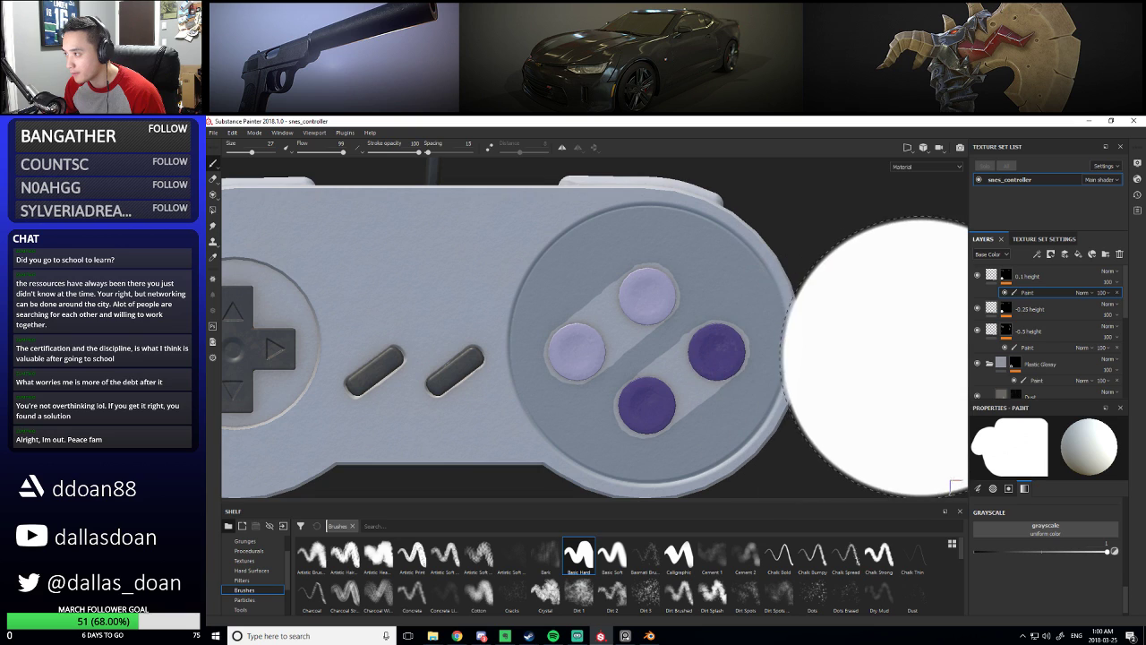
mouse_move(931, 368)
alt+middle_down()
mouse_move(863, 332)
mouse_move(877, 361)
mouse_move(867, 359)
alt+middle_up()
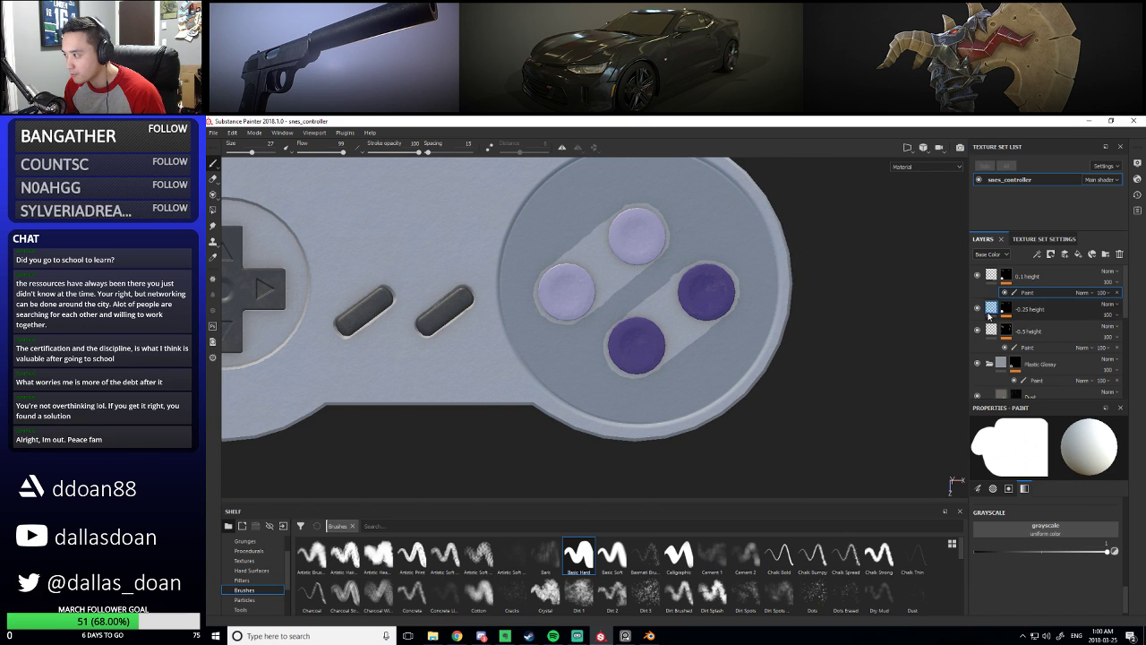
mouse_move(884, 328)
alt+middle_down()
mouse_move(890, 356)
mouse_move(834, 367)
alt+middle_up()
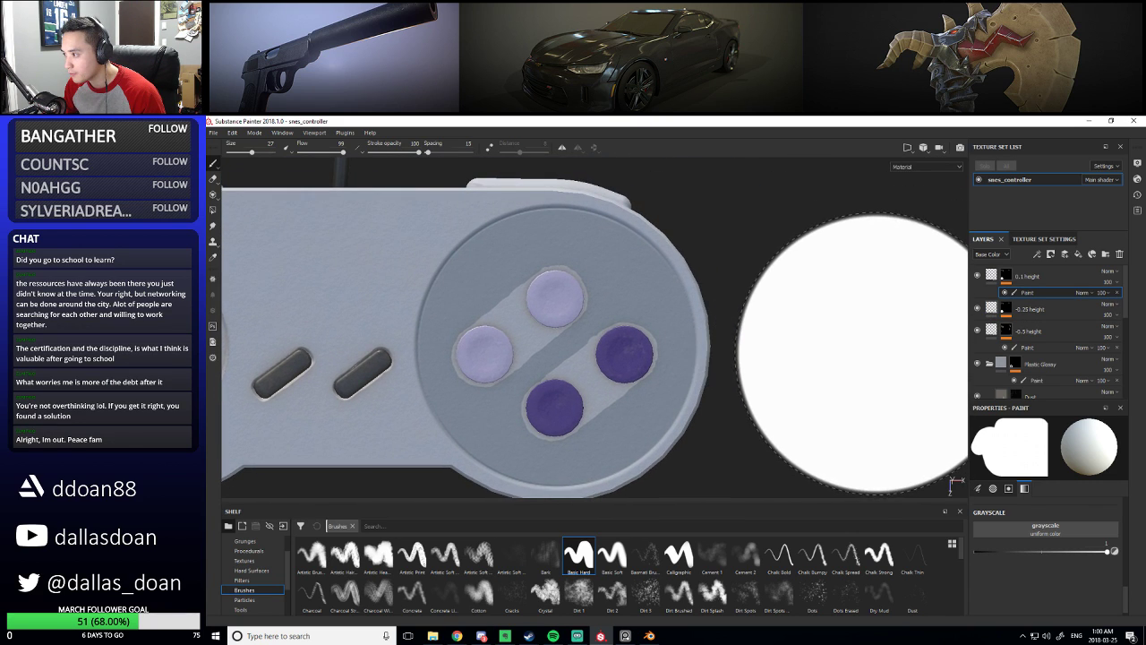
Examine the face-button circle's raised height from the front, at a shallow angle and from a distance
key(f)
mouse_move(807, 345)
alt+mouse_down()
mouse_move(776, 287)
mouse_move(753, 340)
mouse_move(788, 298)
mouse_move(760, 346)
alt+mouse_up()
alt+drag(576, 370, 610, 327)
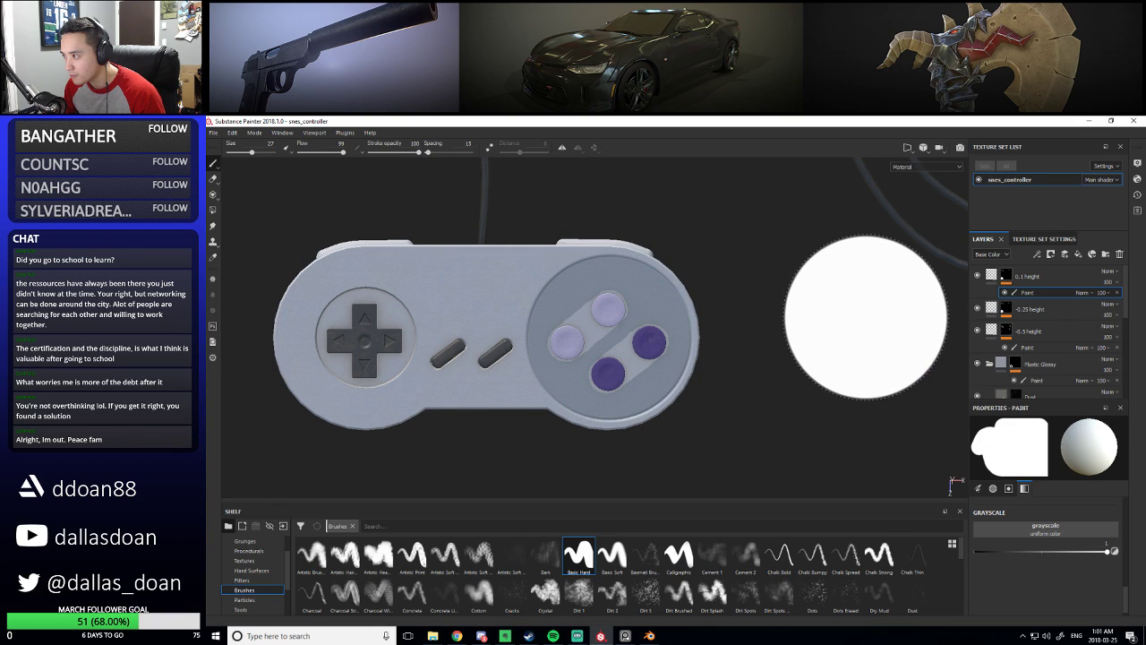
alt+right_drag(866, 315, 765, 342)
mouse_move(790, 339)
alt+mouse_down()
mouse_move(796, 275)
mouse_move(792, 319)
mouse_move(758, 317)
mouse_move(737, 333)
alt+mouse_up()
scroll(806, 346, down, 5)
scroll(818, 342, down, 3)
scroll(724, 288, up, 2)
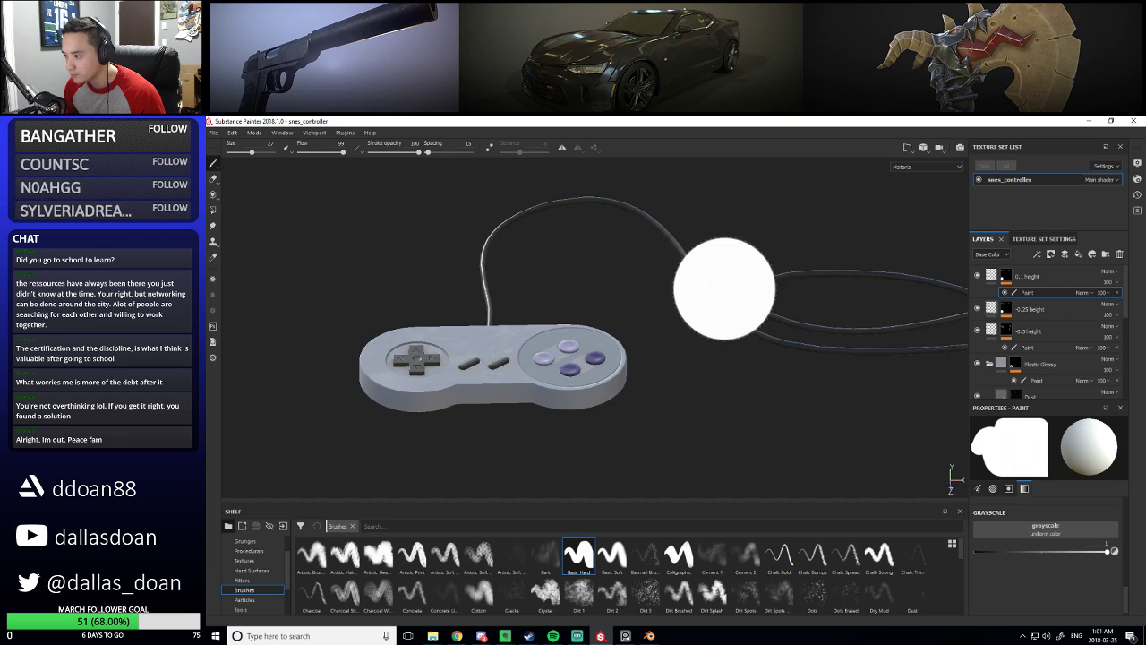
mouse_move(725, 289)
alt+mouse_down()
mouse_move(762, 290)
mouse_move(770, 350)
alt+mouse_up()
scroll(776, 361, up, 2)
scroll(776, 361, up, 2)
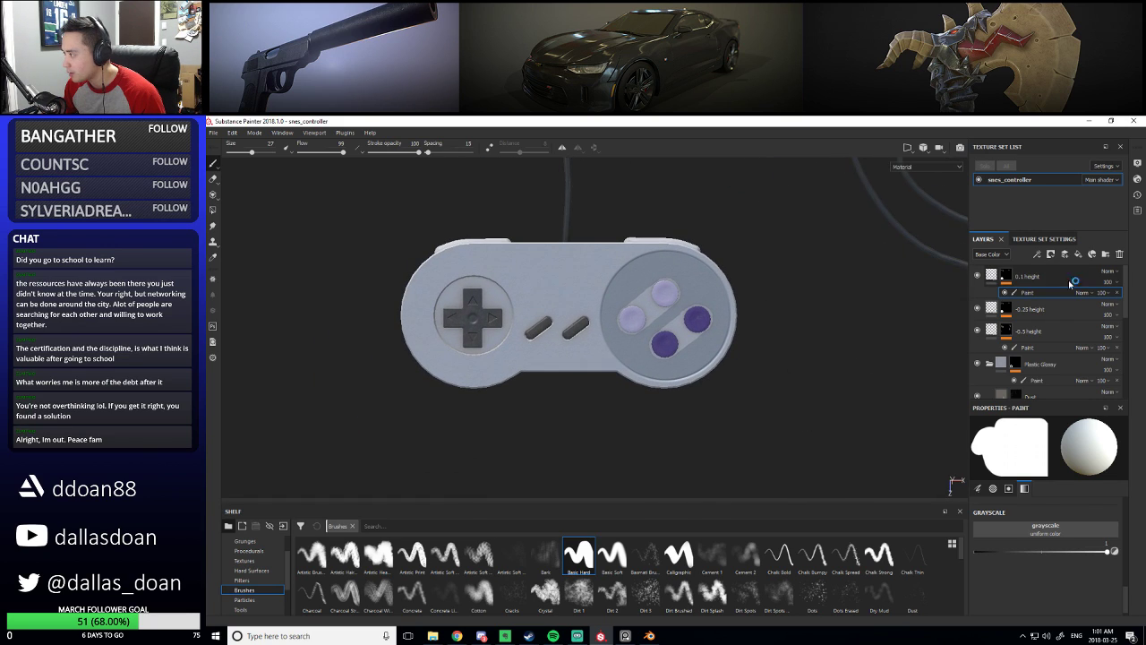
Set the height of the "0.1 height" fill to 0.25 and check the face-button circle up close
click(991, 275)
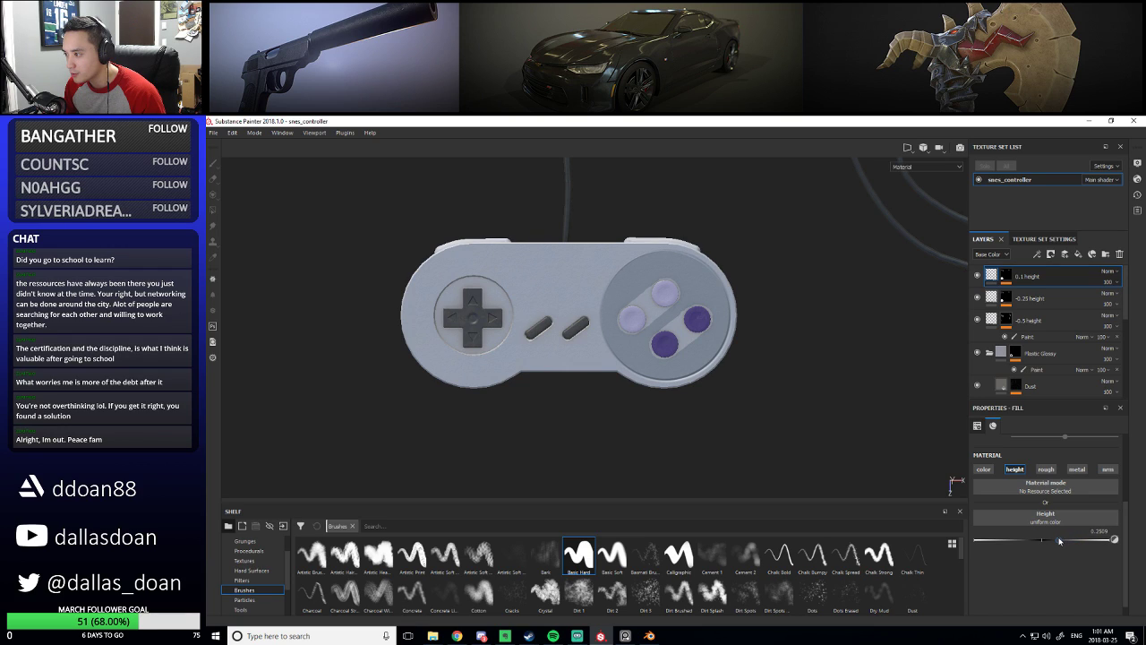
scroll(821, 461, up, 3)
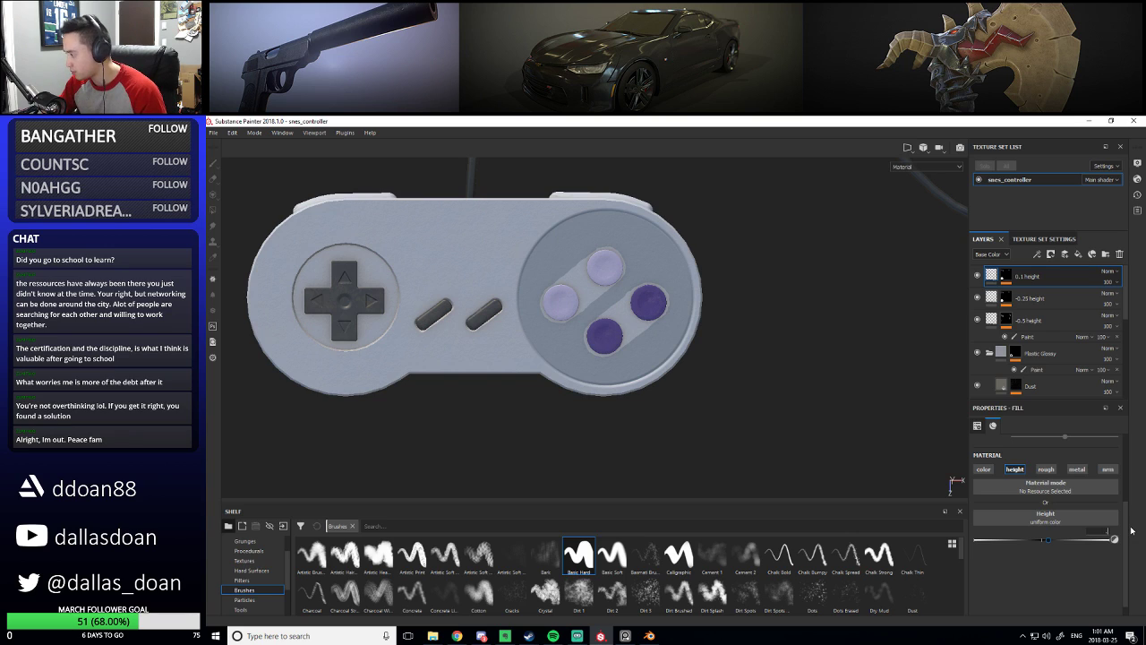
scroll(684, 404, up, 3)
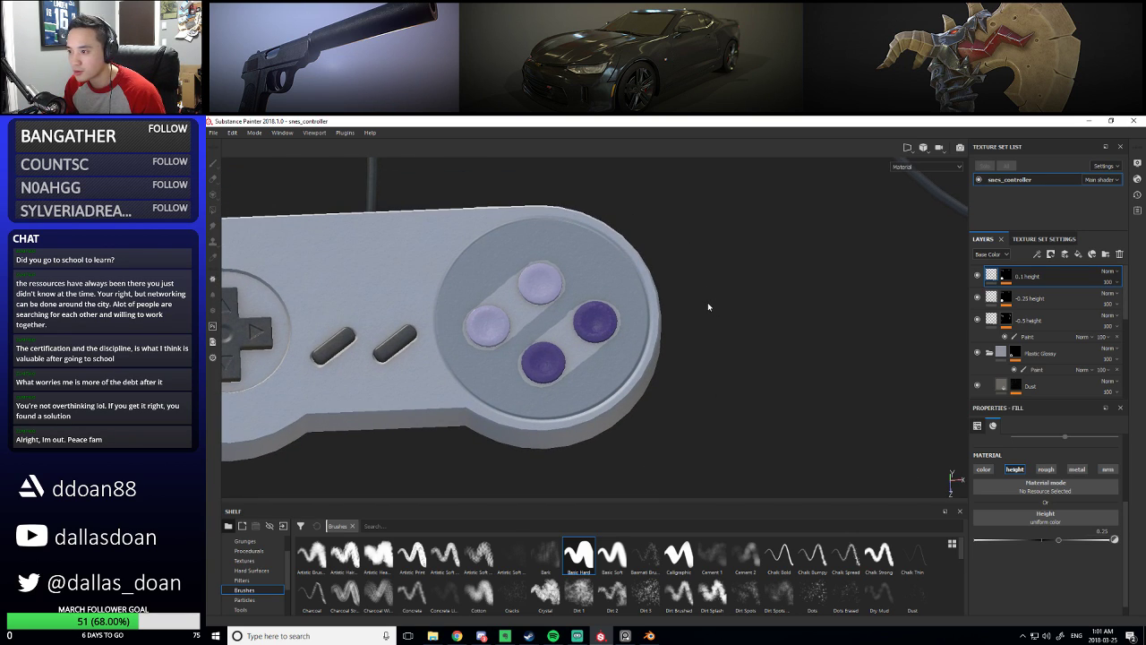
alt+drag(706, 302, 730, 333)
Touch up the "0.1 height" mask along the face-button circle's left rim with a small black hard brush, reduced to size 1.41
click(1025, 295)
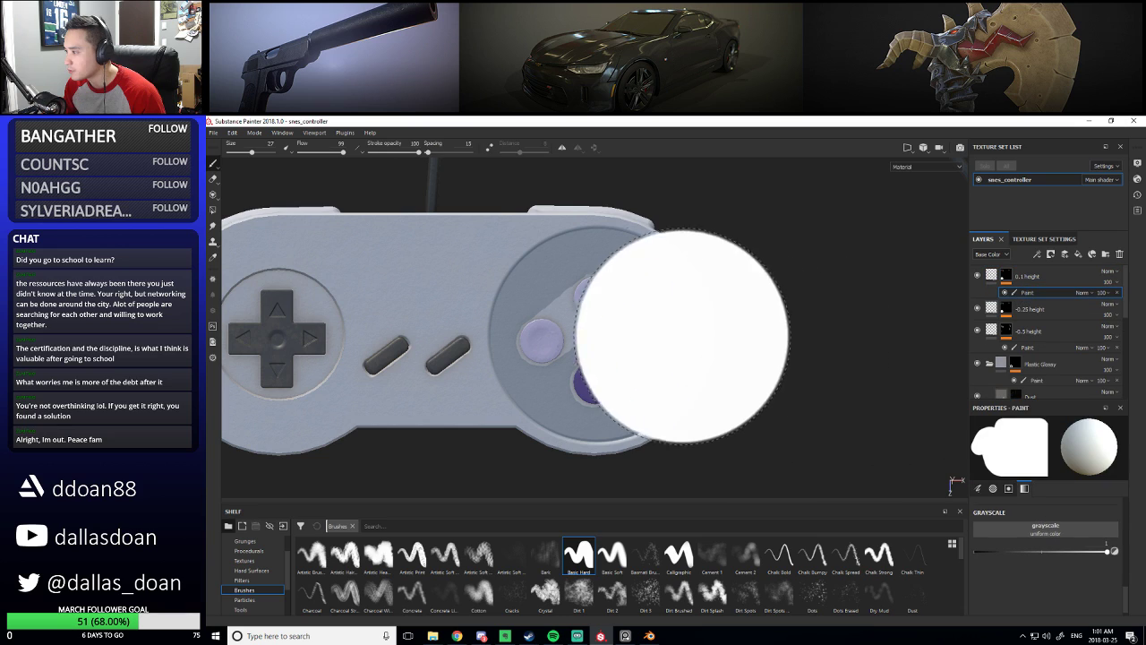
key([)
key([)
key([)
key([)
key(bracketleft)
key(bracketleft)
key(bracketleft)
key(bracketleft)
key(bracketleft)
key(bracketleft)
key(bracketleft)
key(bracketleft)
key(bracketleft)
key(bracketleft)
key(bracketleft)
key(bracketleft)
key(bracketleft)
key(bracketleft)
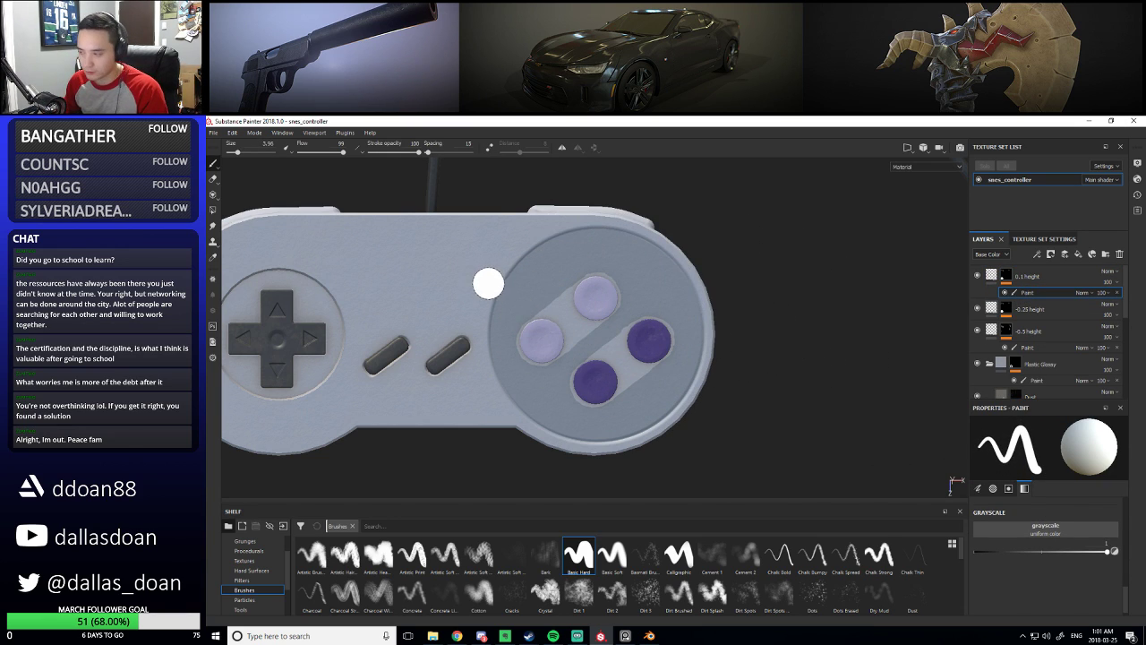
key(x)
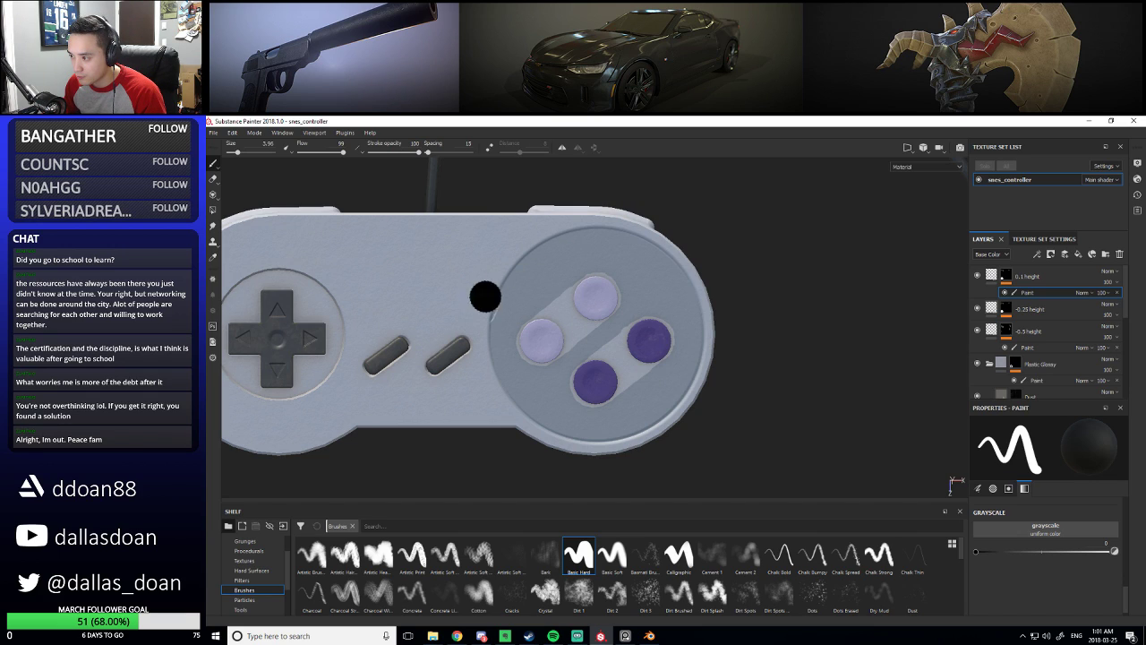
scroll(535, 332, up, 5)
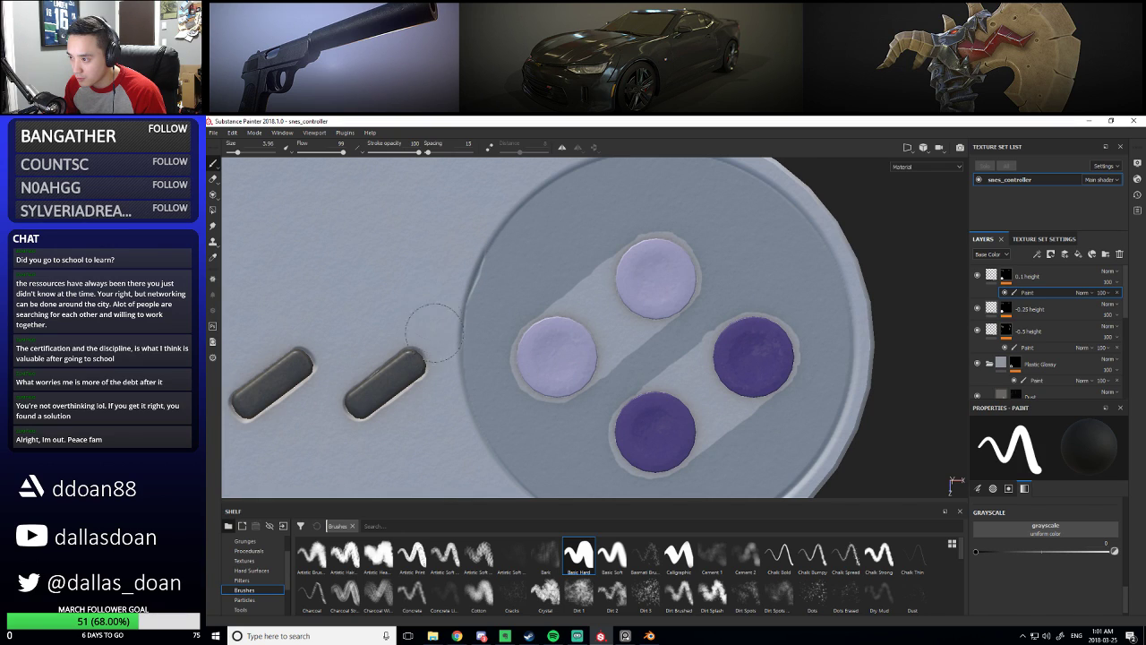
middle_drag(477, 226, 448, 292)
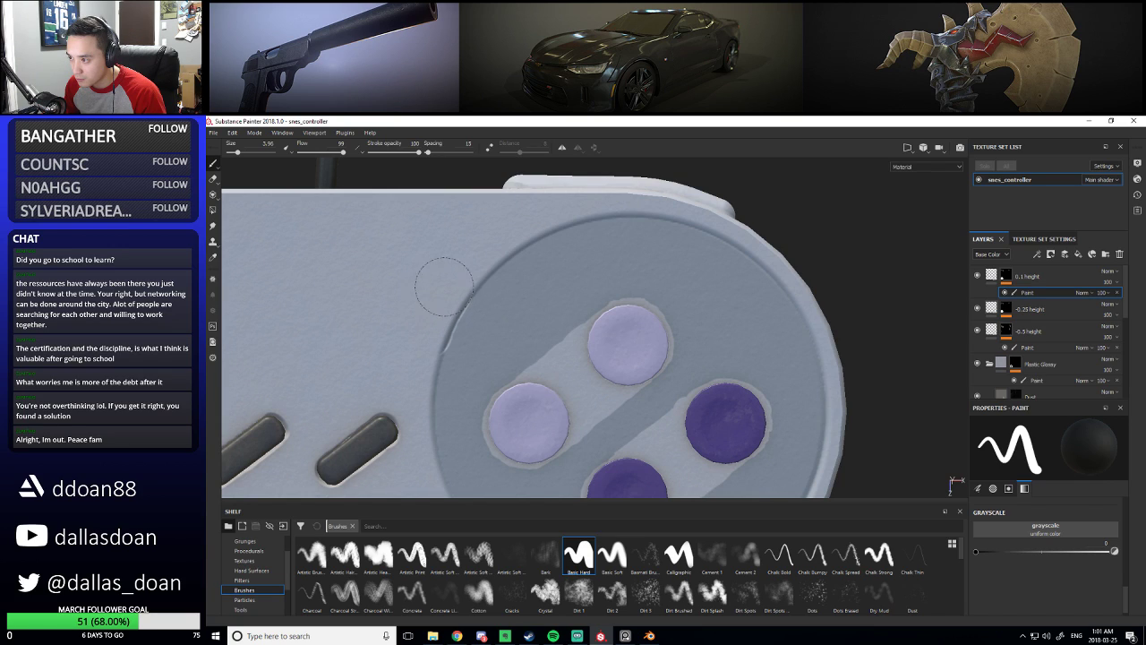
alt+middle_drag(518, 298, 547, 222)
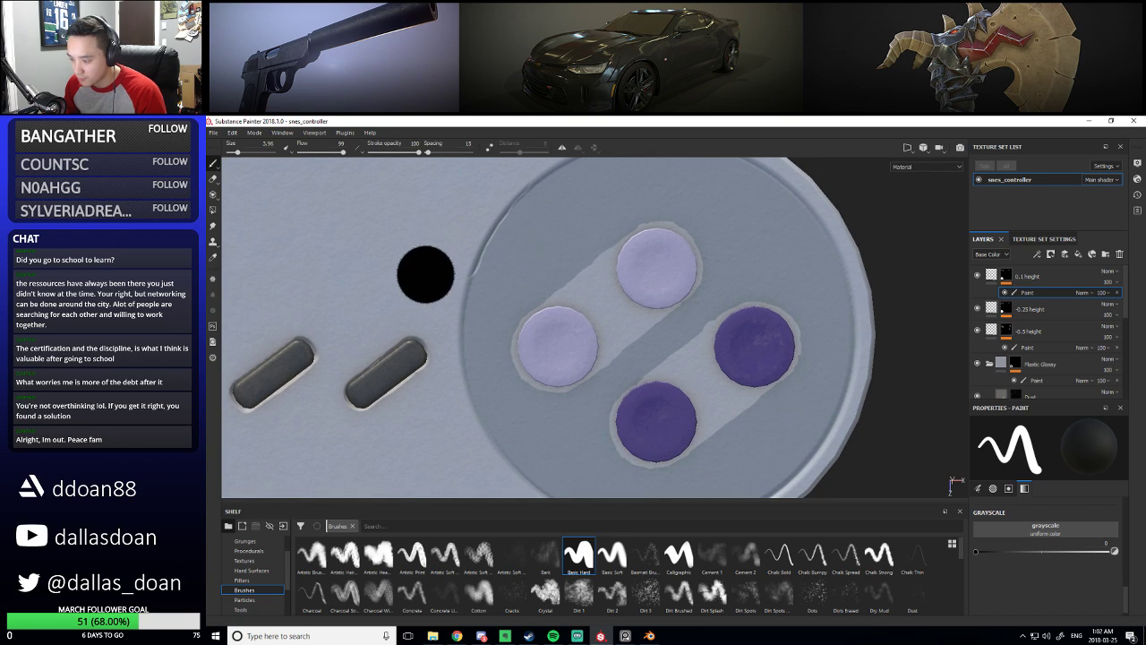
key(bracketleft)
key(bracketleft)
key(bracketleft)
key(bracketleft)
key(bracketleft)
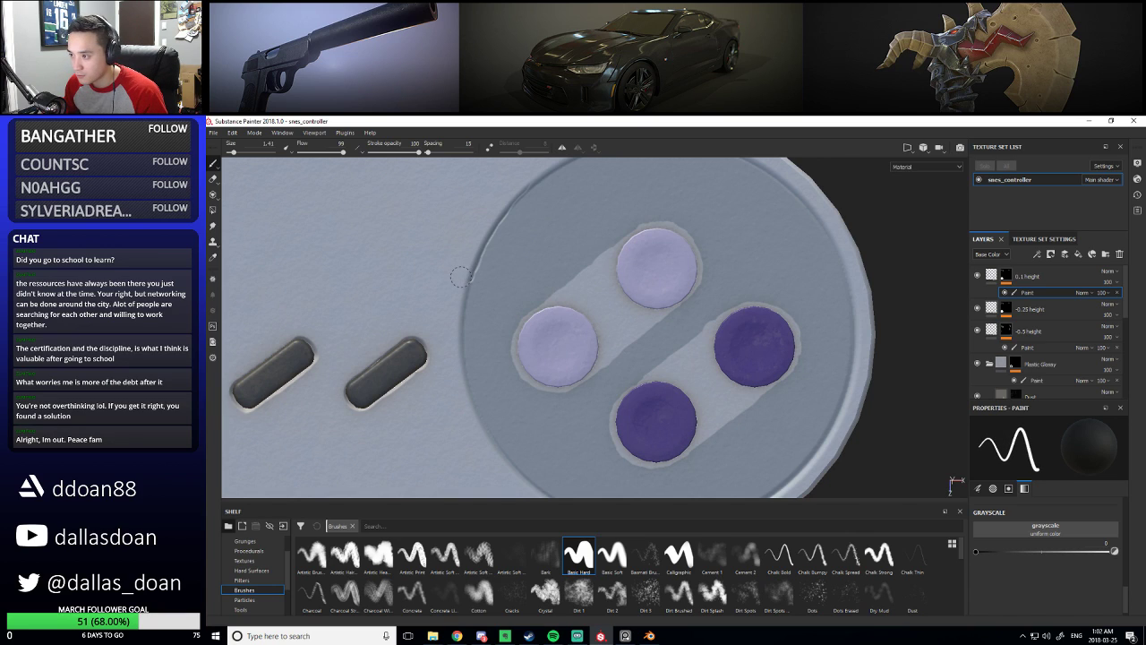
scroll(379, 281, down, 2)
scroll(502, 313, down, 2)
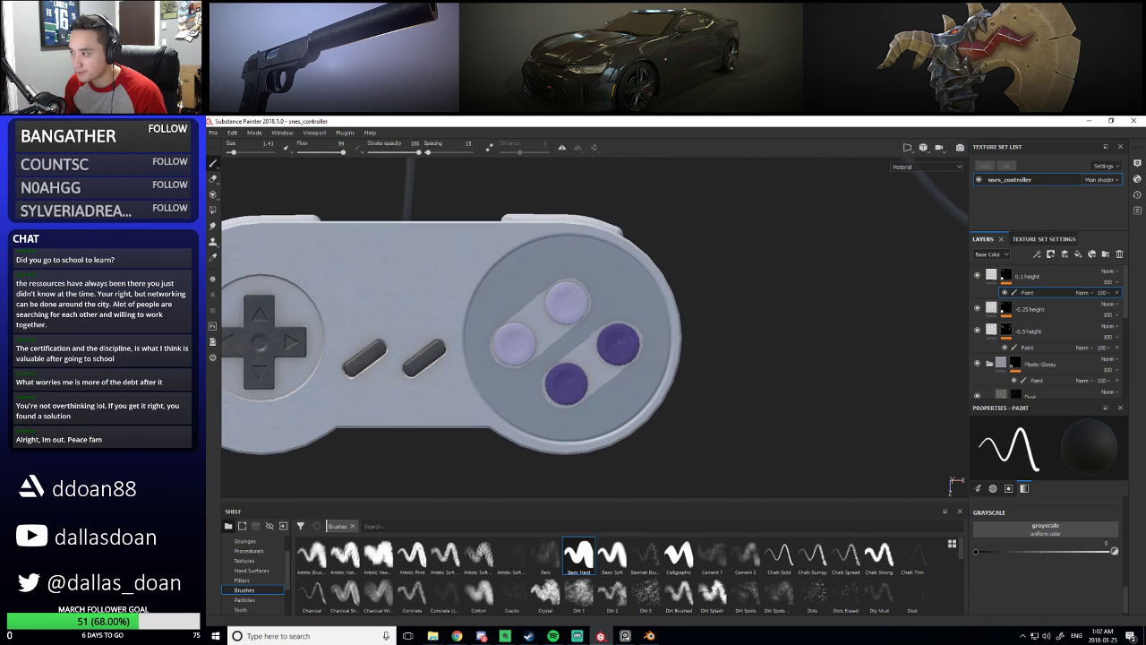
Enlarge the black mask brush to size 26.81 to fit the face-button circle
scroll(532, 266, up, 1)
key(bracketright)
key(bracketright)
key(bracketright)
key(bracketright)
key(bracketright)
key(bracketright)
key(bracketright)
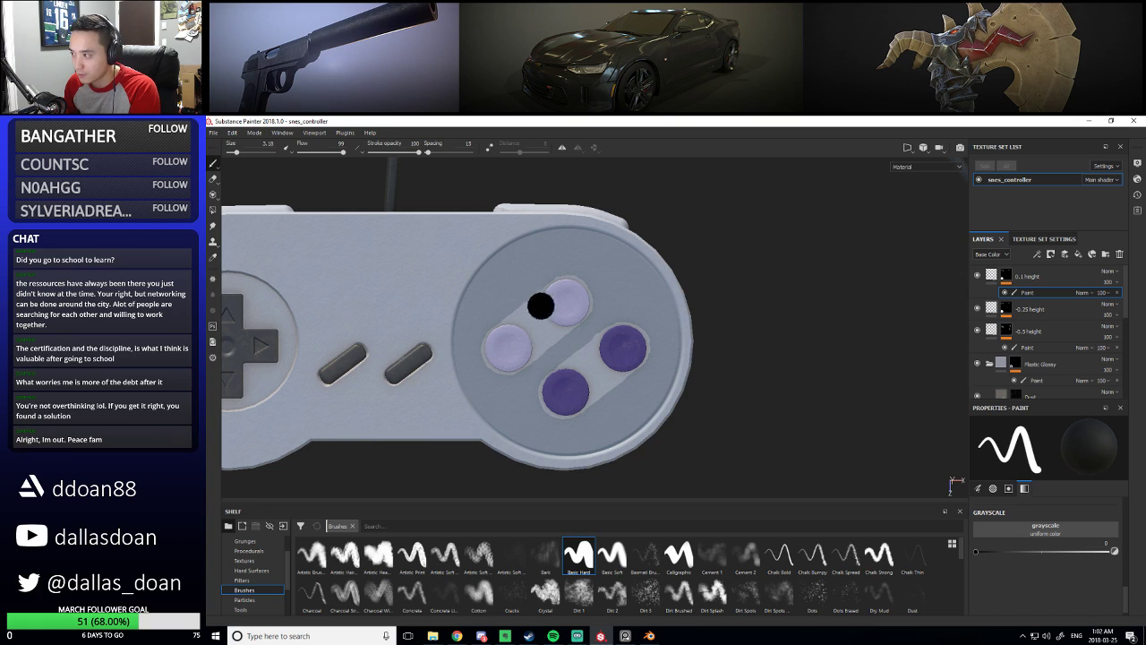
key(bracketright)
key(bracketright)
key(bracketright)
key(bracketright)
key(bracketright)
key(bracketright)
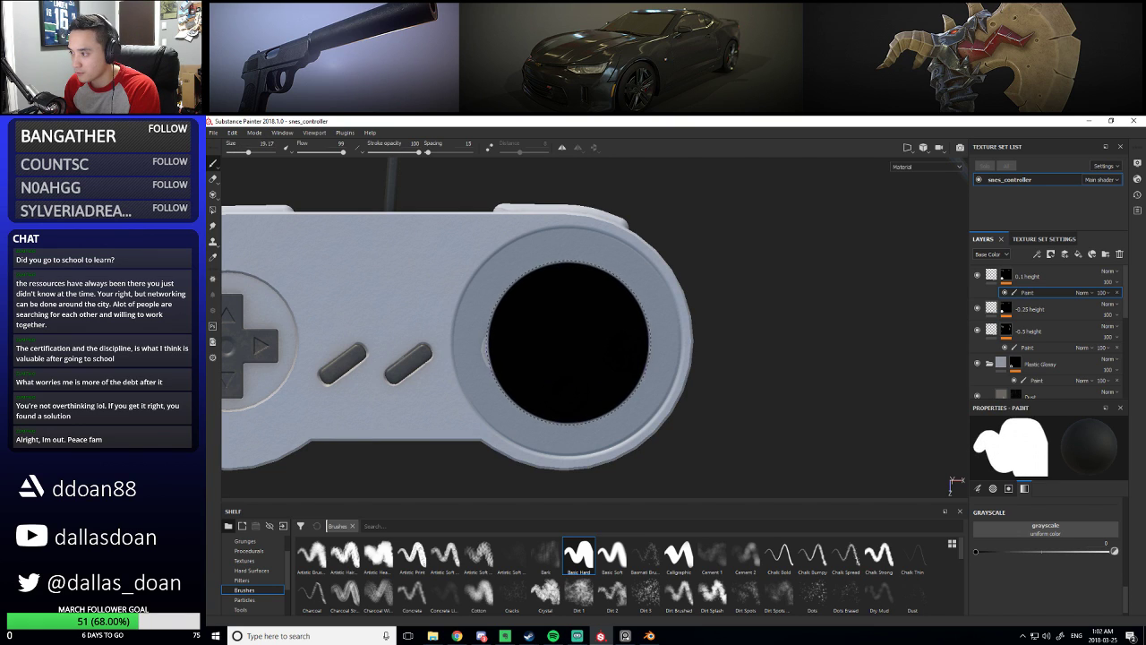
key(bracketright)
key(bracketright)
key(bracketright)
key(bracketright)
key(bracketright)
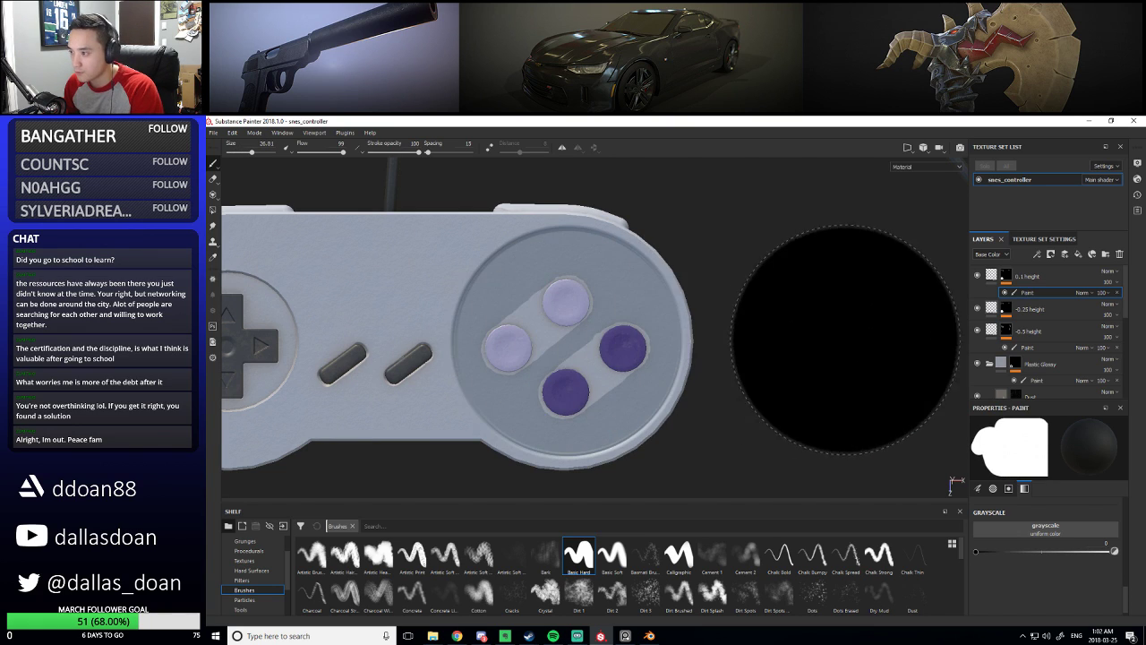
Inspect the whole controller from the front, at an angle and from its cable side
scroll(779, 371, down, 5)
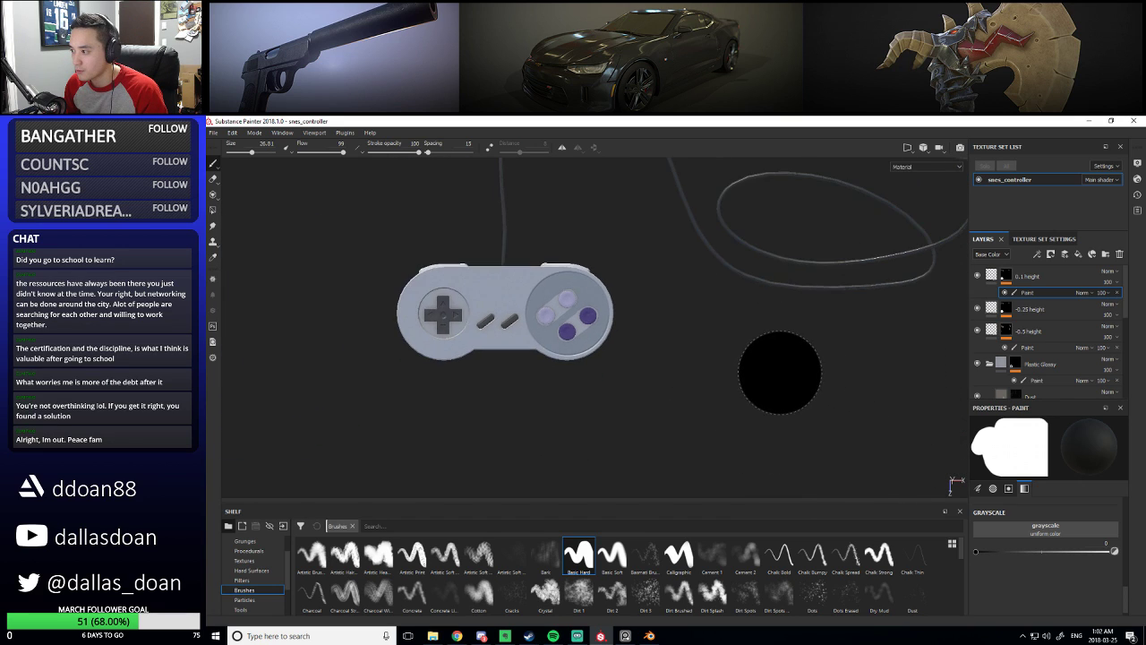
mouse_move(779, 372)
alt+mouse_down()
mouse_move(775, 345)
mouse_move(756, 377)
mouse_move(711, 392)
mouse_move(735, 375)
alt+mouse_up()
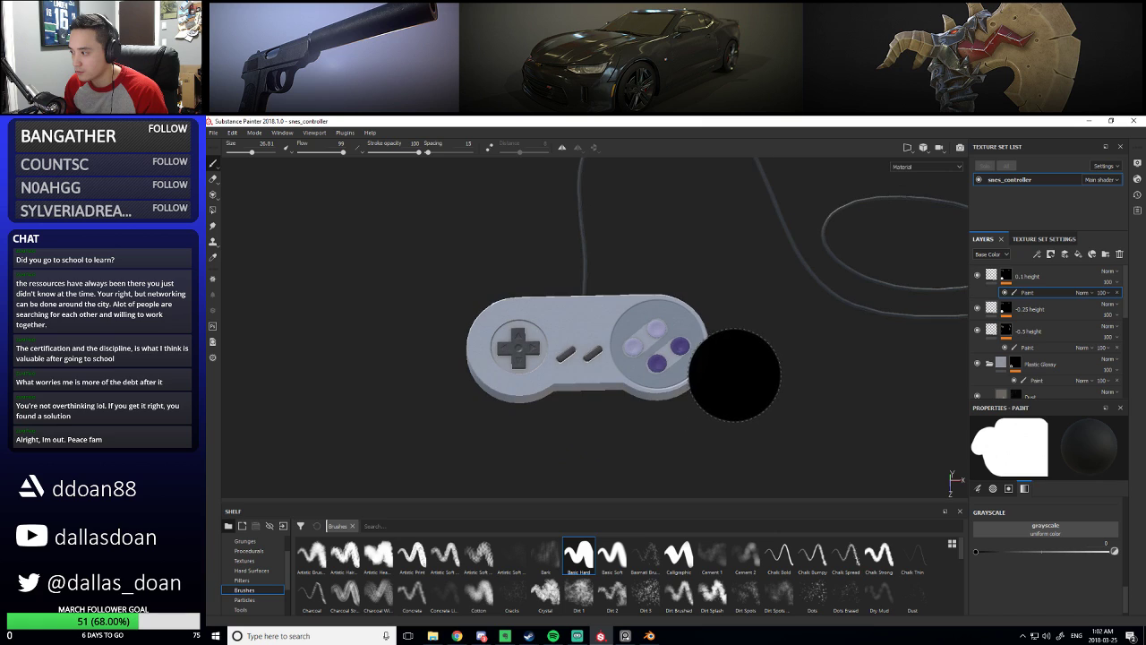
scroll(824, 367, up, 5)
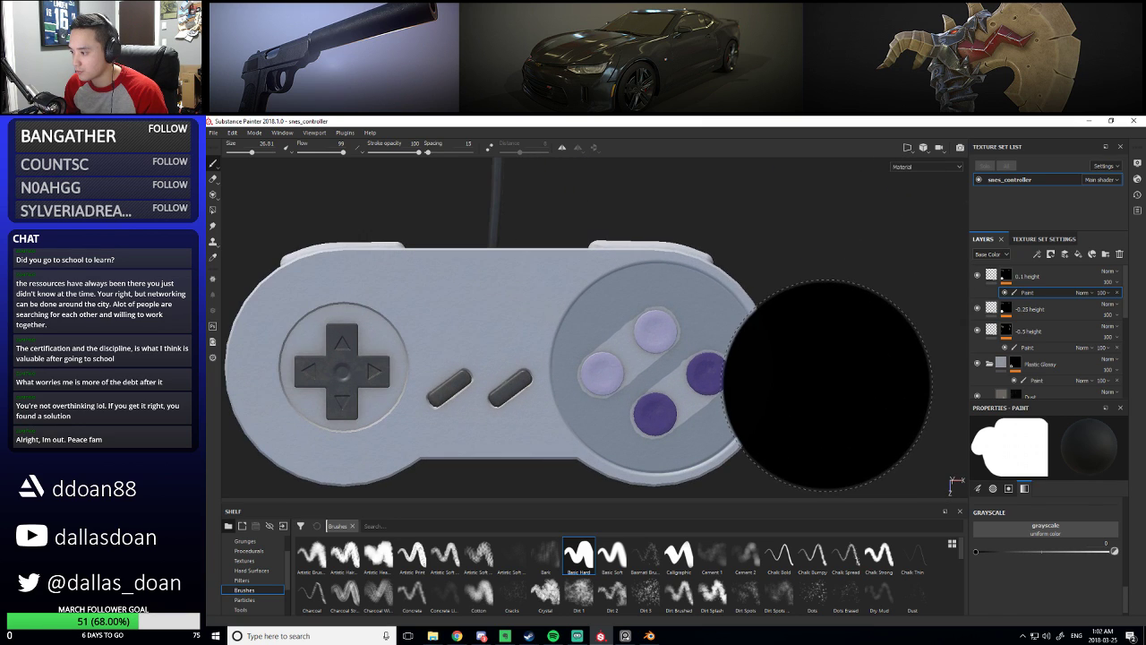
scroll(862, 358, down, 5)
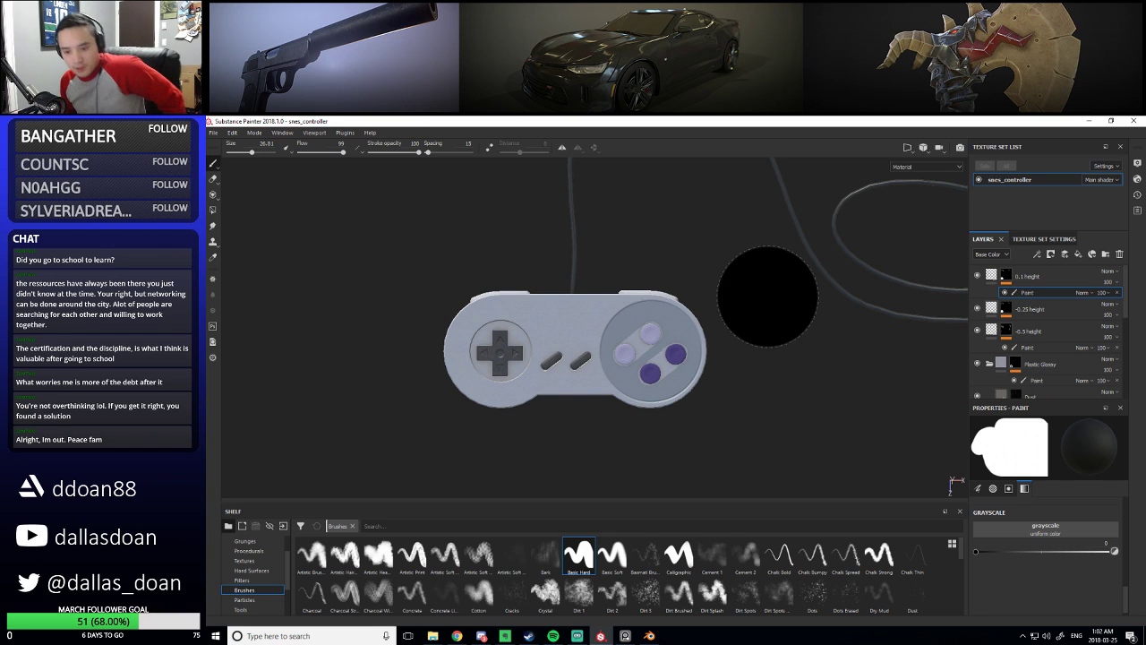
mouse_move(785, 389)
alt+mouse_down()
mouse_move(881, 379)
mouse_move(853, 409)
mouse_move(973, 381)
mouse_move(993, 403)
mouse_move(445, 421)
alt+mouse_up()
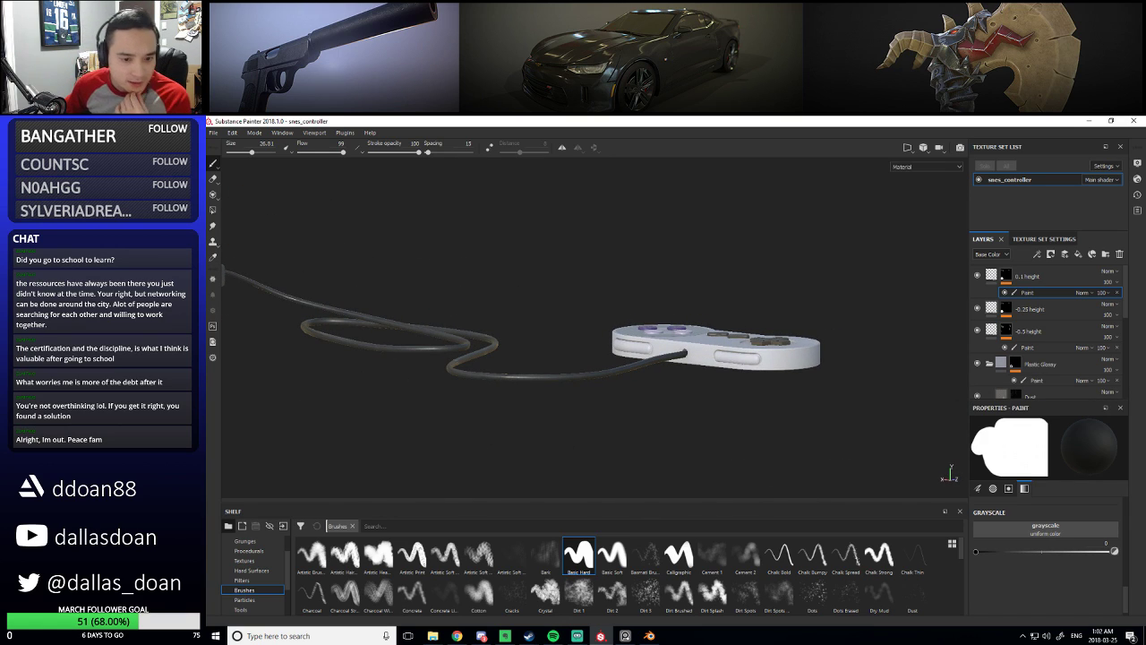
Switch to the Chrome browser and search Google for "snes controller top"
key(alt+Tab)
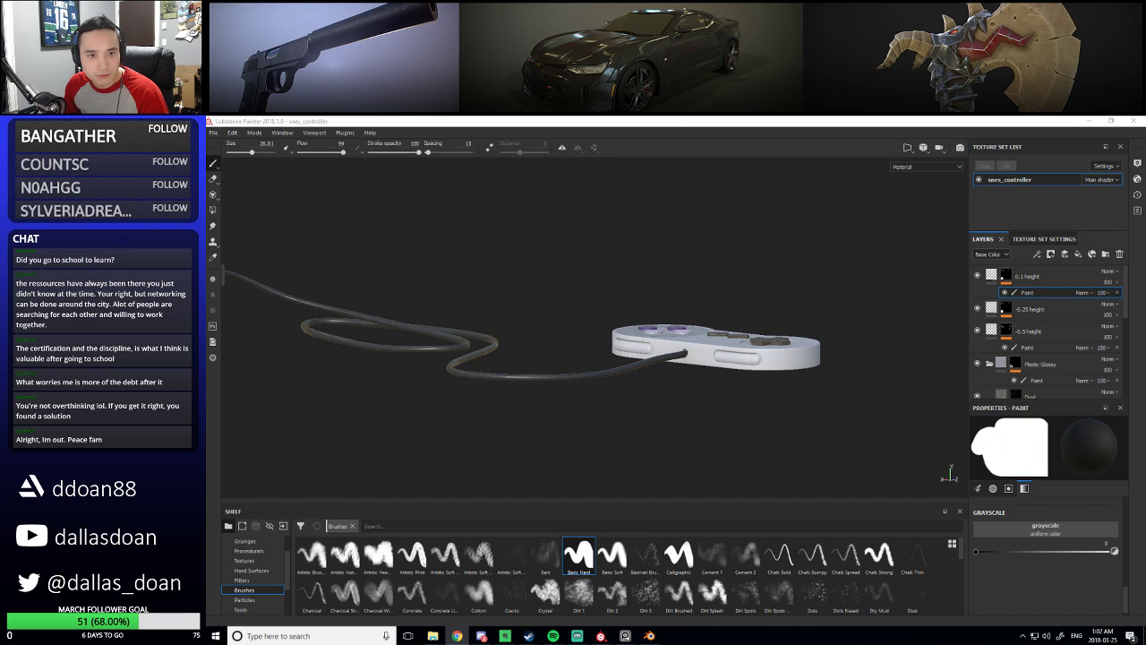
click(456, 636)
text(sn)
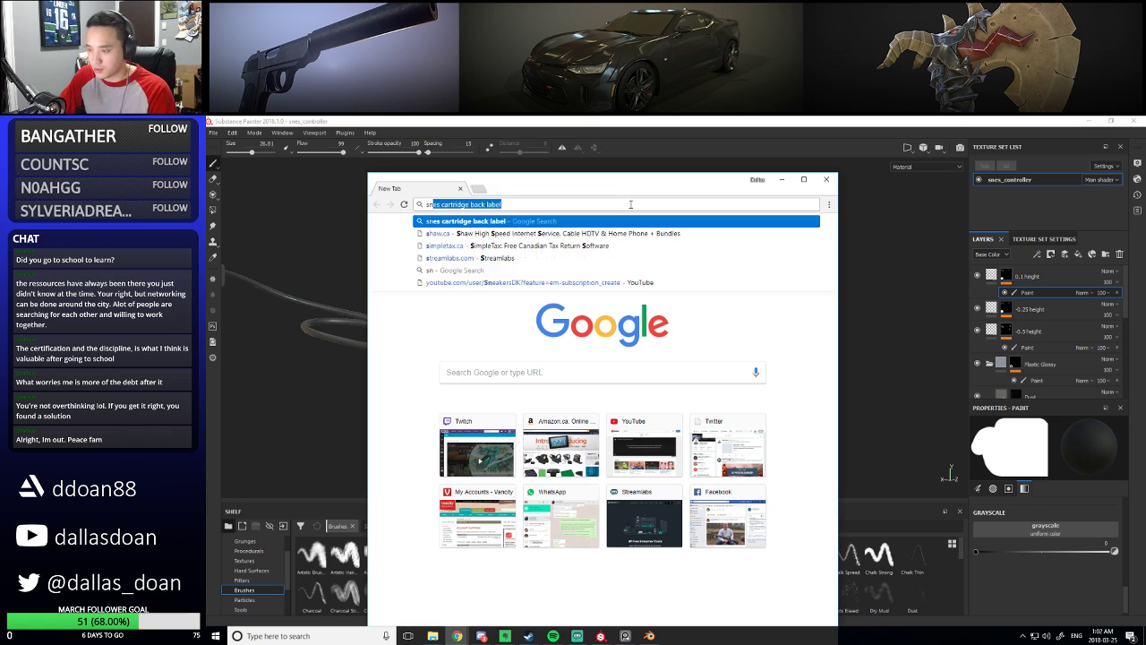
text(es )
text(controller t)
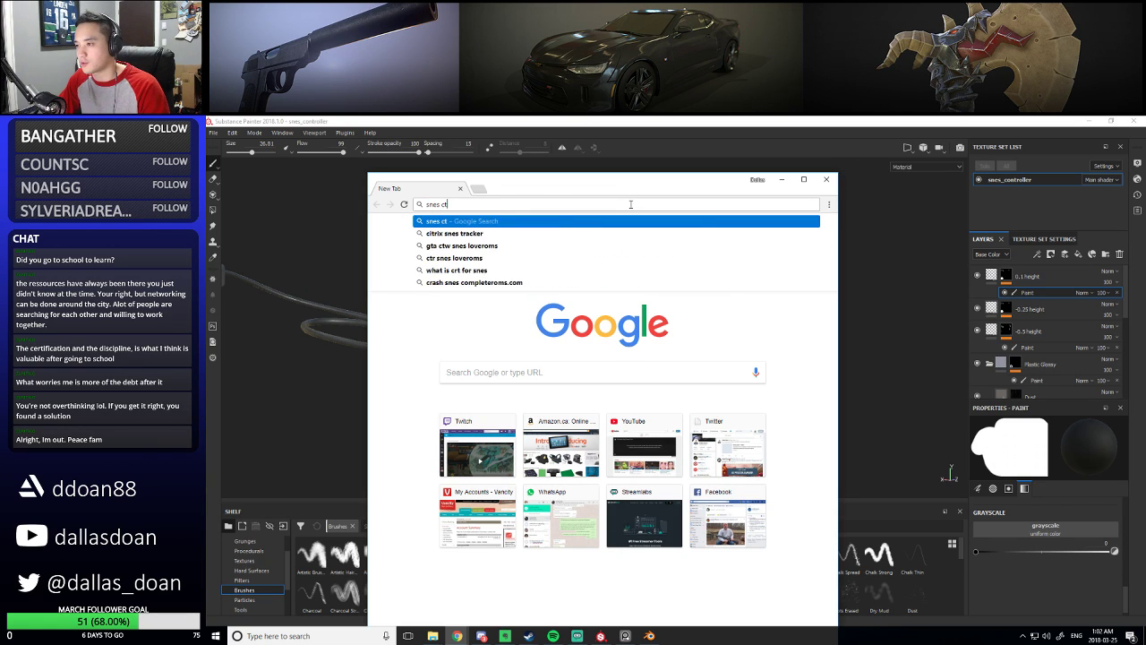
text(op)
key(Return)
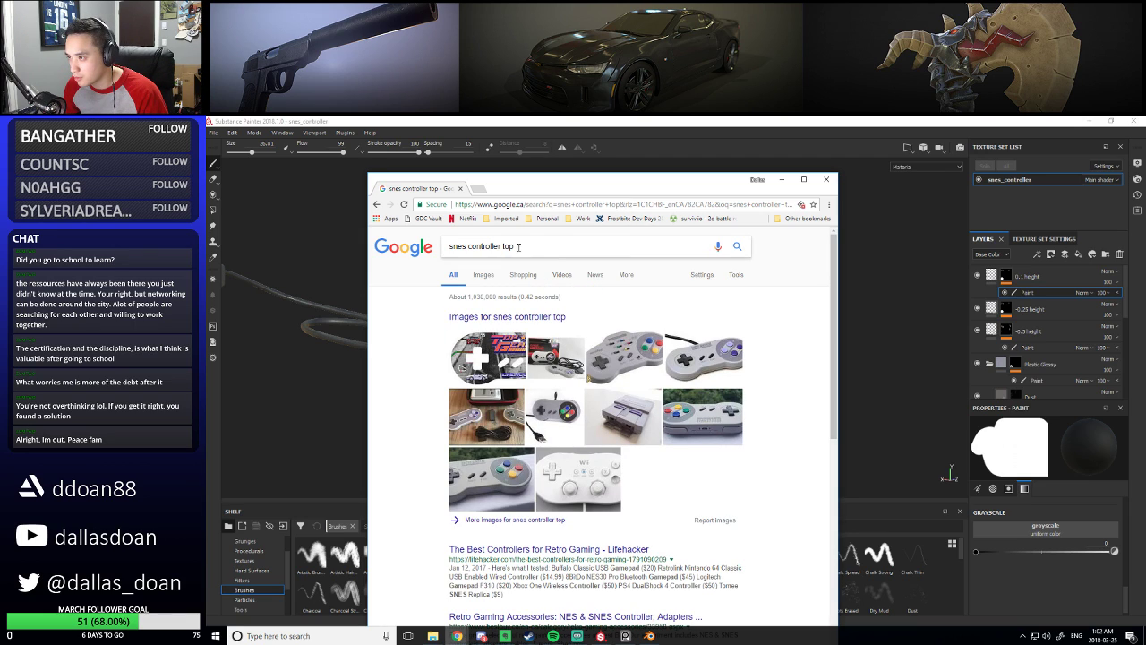
Refine the search to images of "snes controller top view" and open the angled photo of the purple-button controller with its cable
click(555, 244)
text(view)
key(Return)
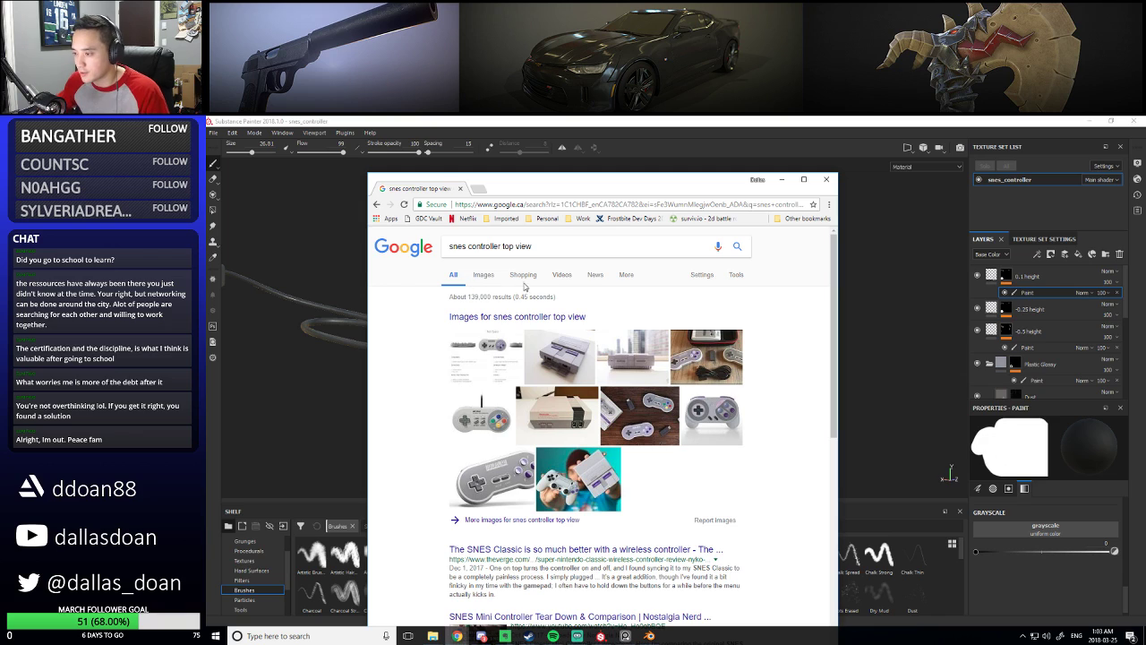
click(483, 275)
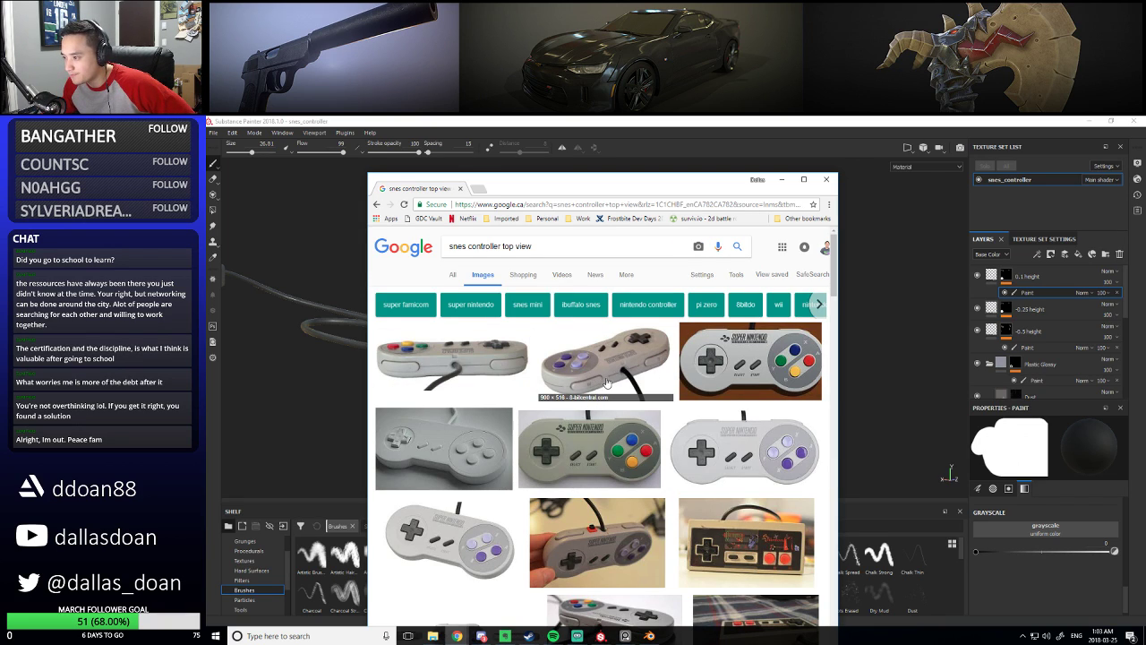
click(620, 363)
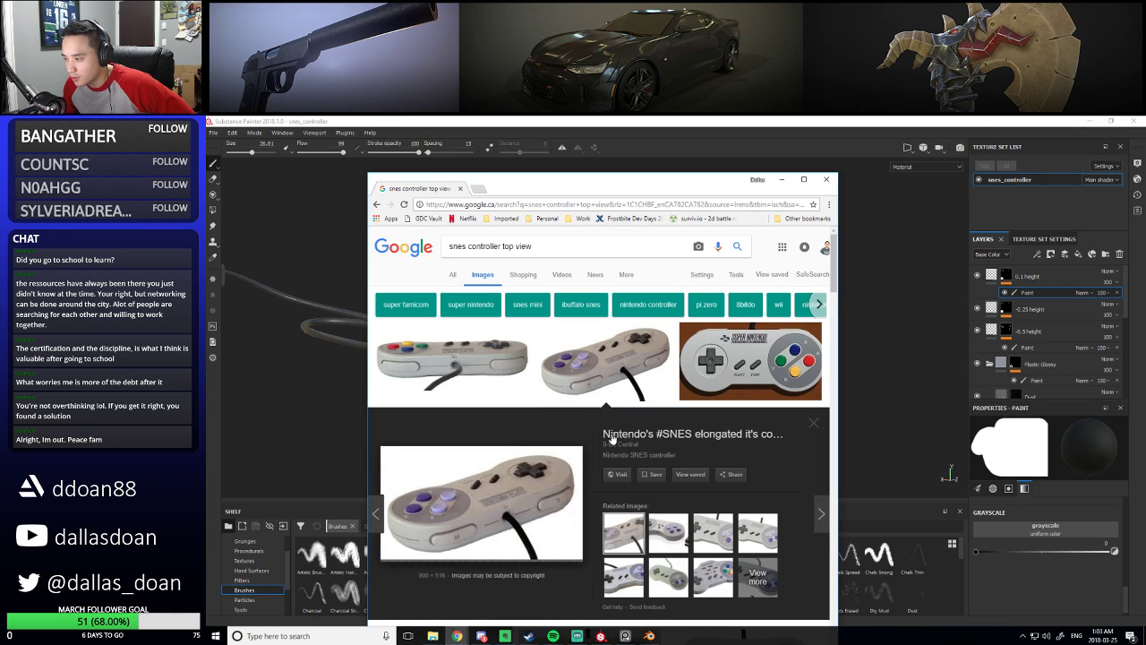
Start saving the enlarged controller photo and browse to the Dropbox > Public > SNES > ref folder as its destination
right_click(515, 498)
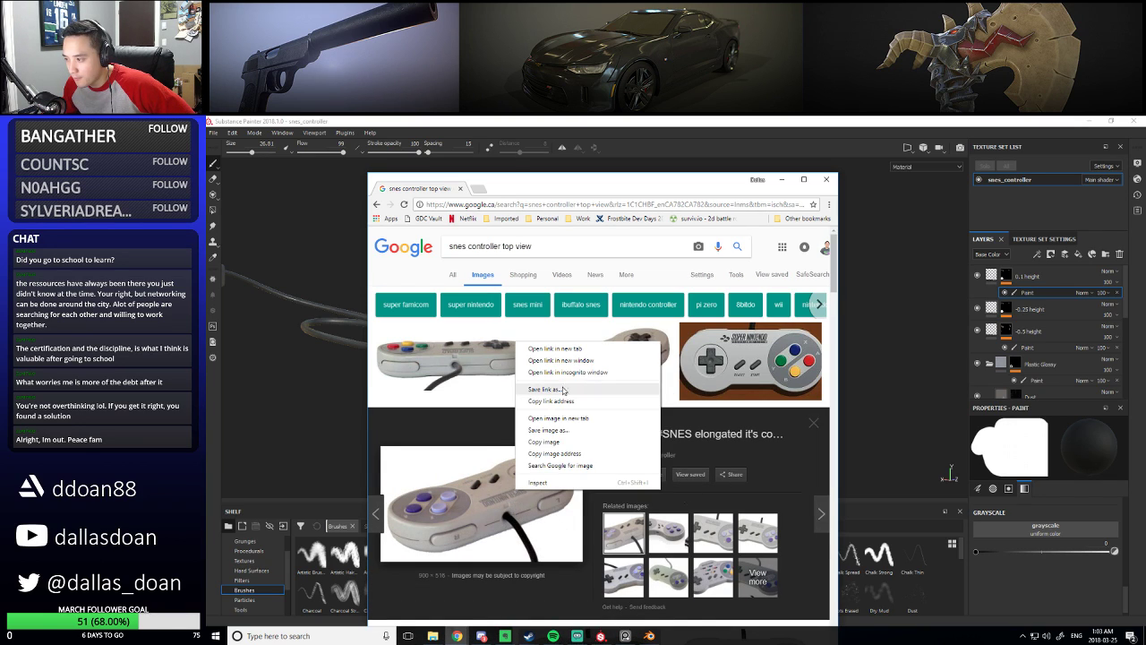
click(551, 432)
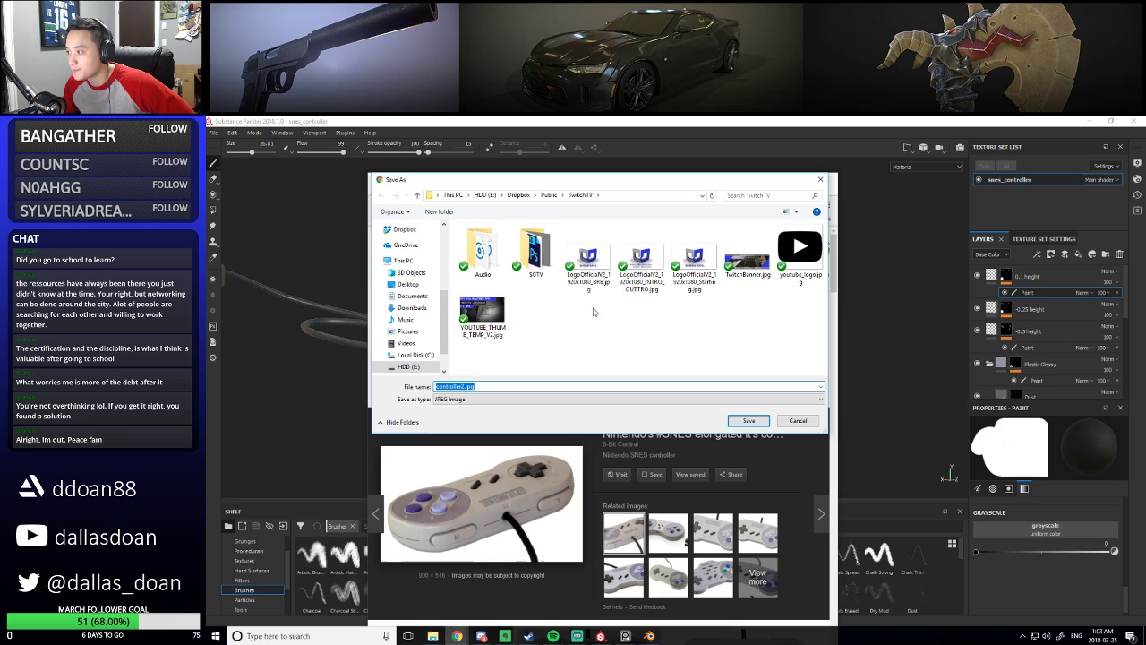
click(549, 195)
click(519, 283)
scroll(520, 285, down, 10)
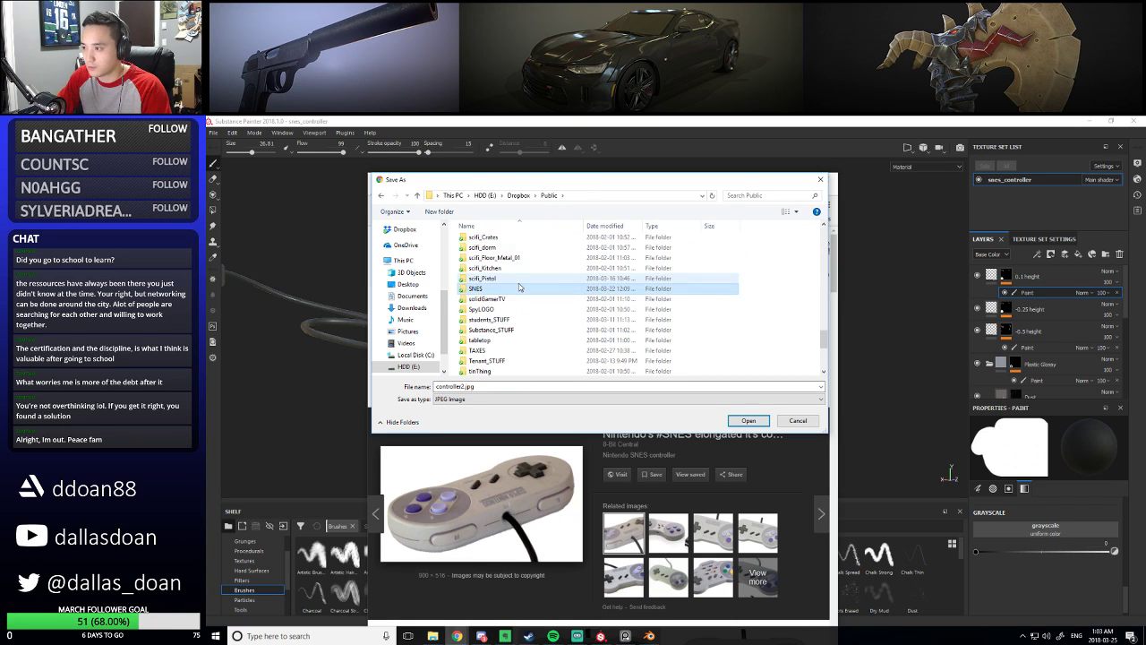
double_click(512, 287)
double_click(500, 260)
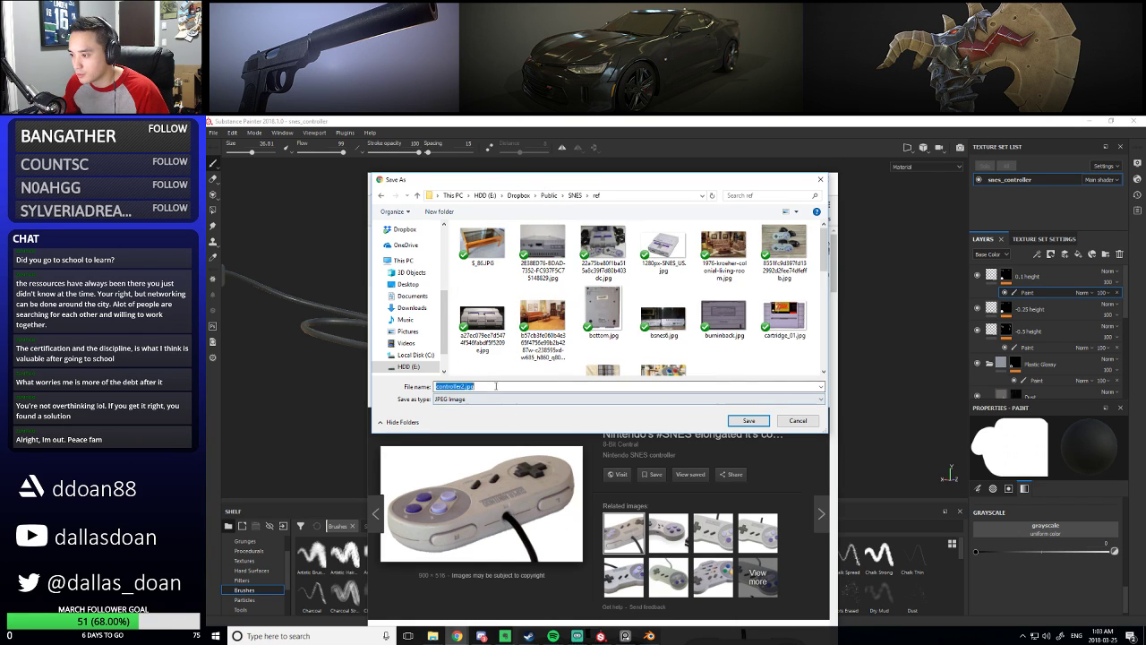
Save the photo as "snes_controller_top View_01.jpg" and close the browser
click(534, 380)
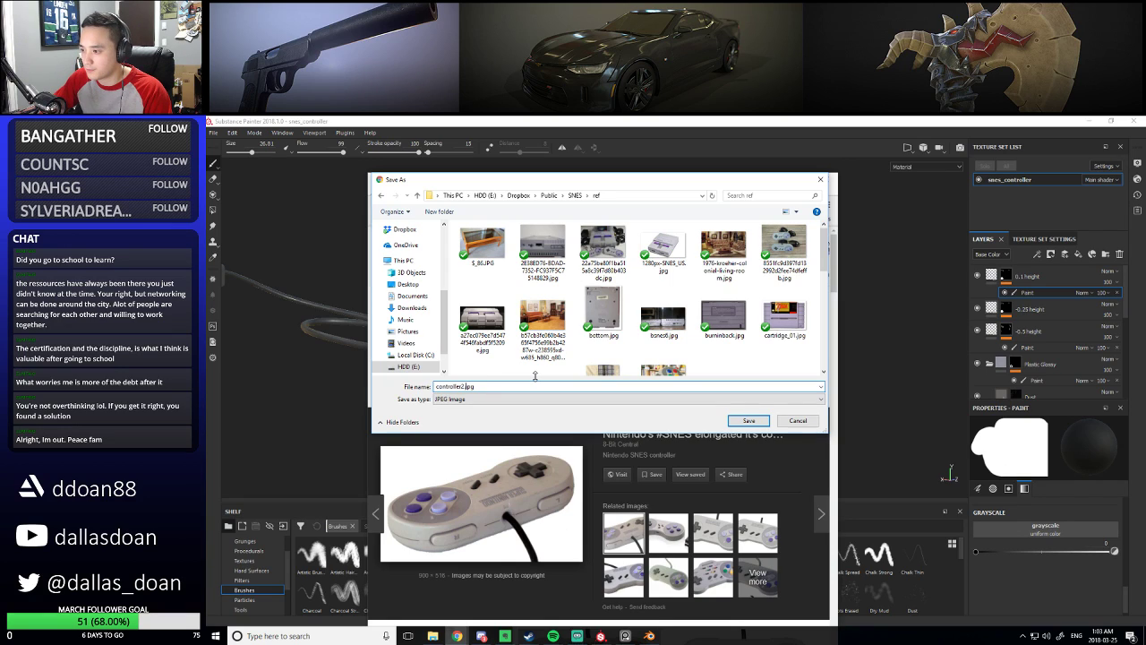
key(ctrl+BackSpace)
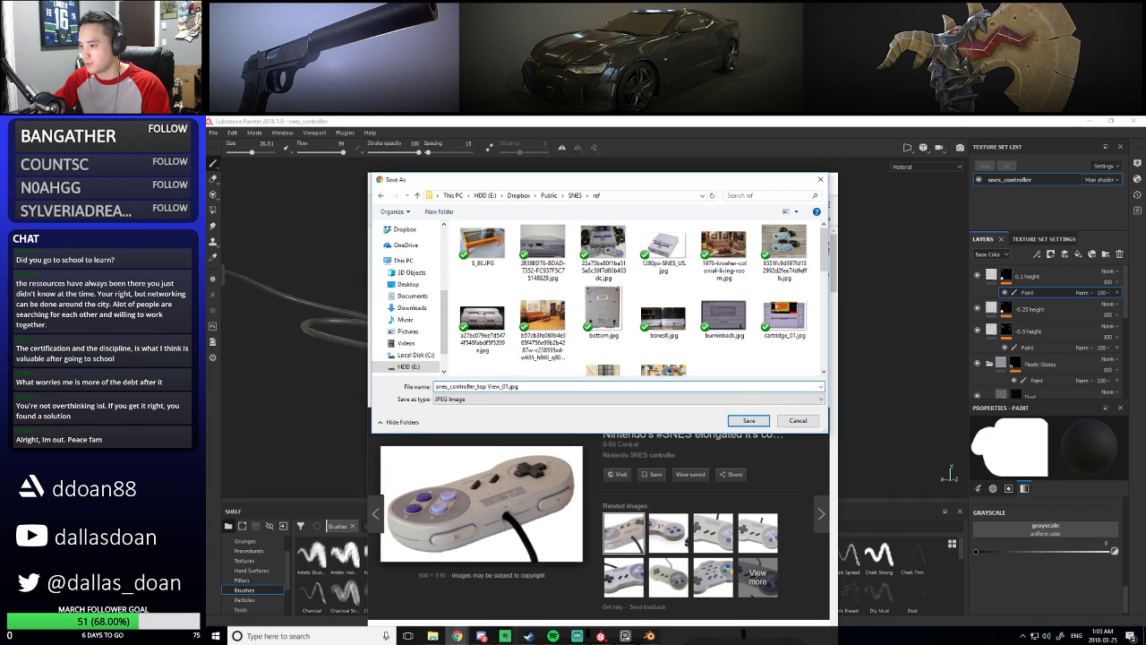
key(Return)
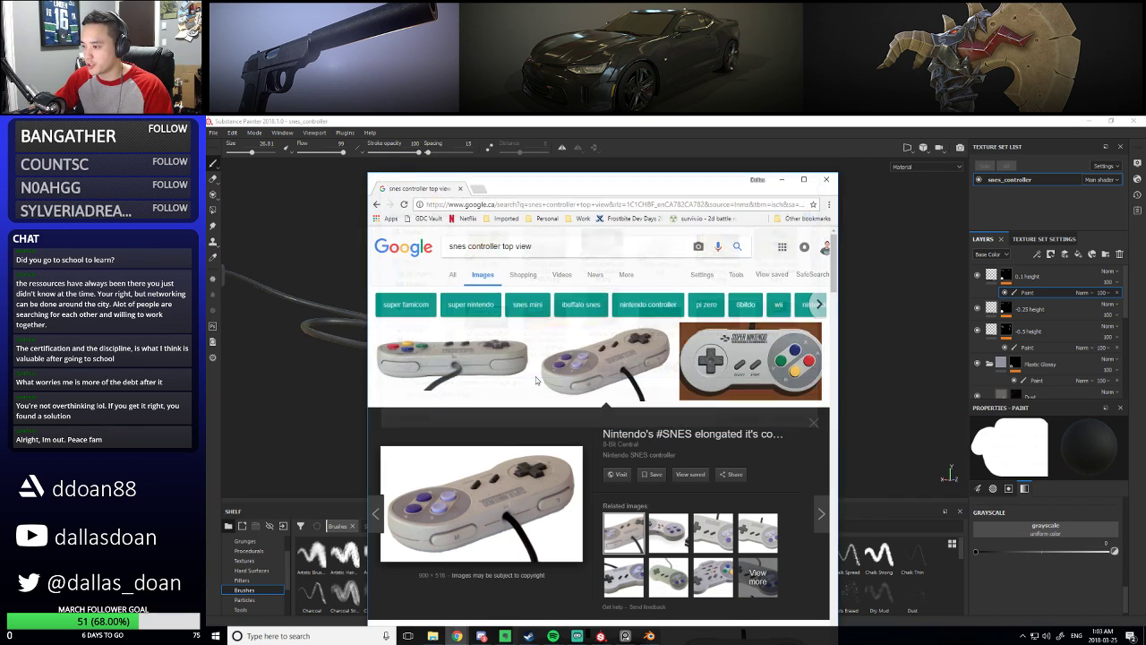
click(827, 179)
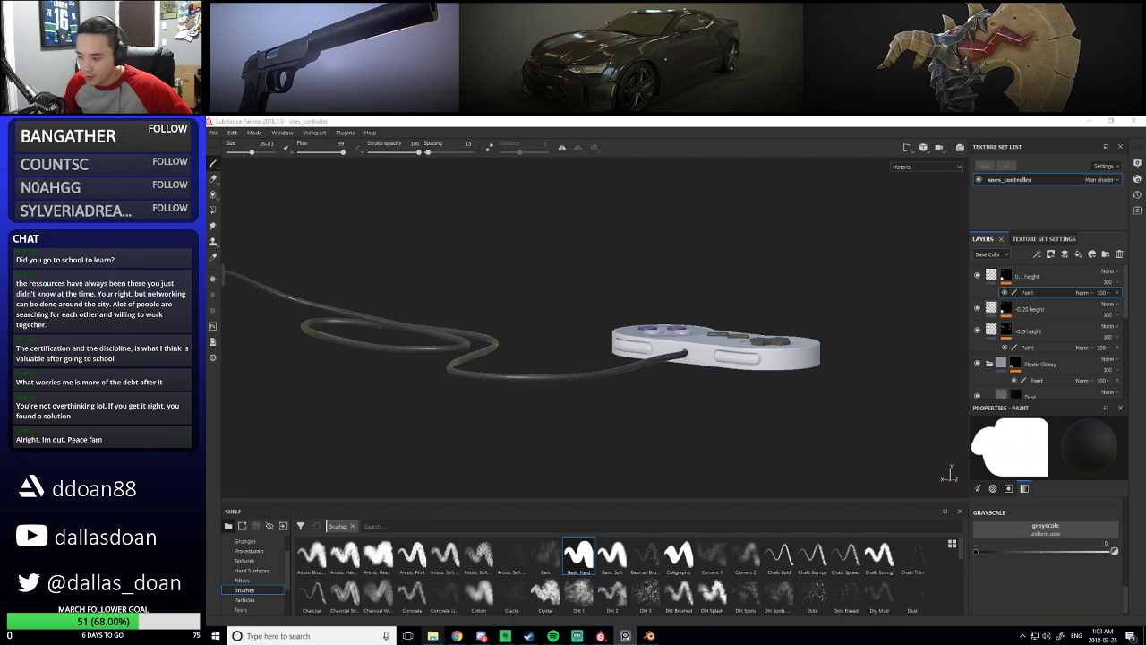
Locate and select "snes_controller_top View_01.jpg" in the SNES ref folder in File Explorer, and minimize the folder window
mouse_move(433, 636)
click(501, 591)
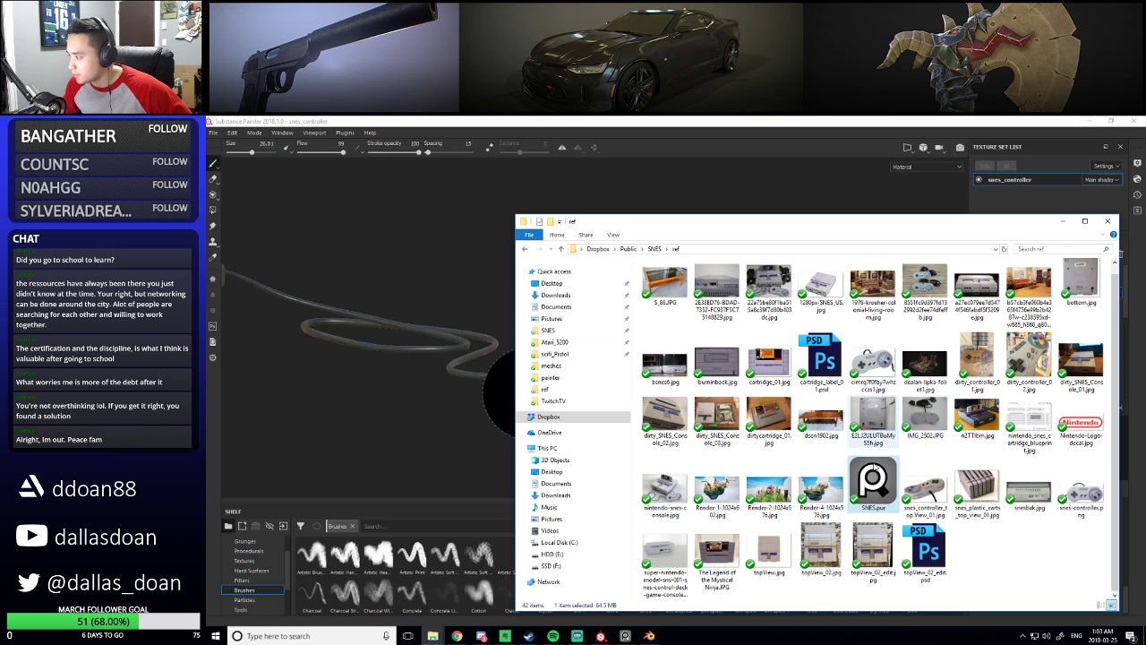
click(925, 488)
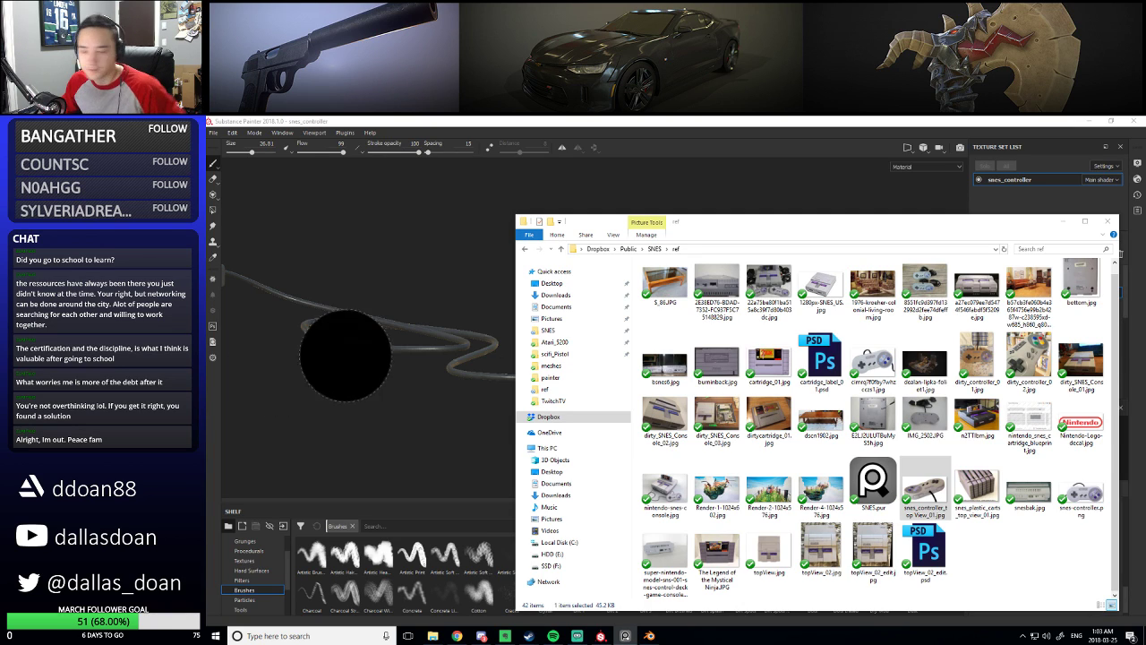
click(1062, 221)
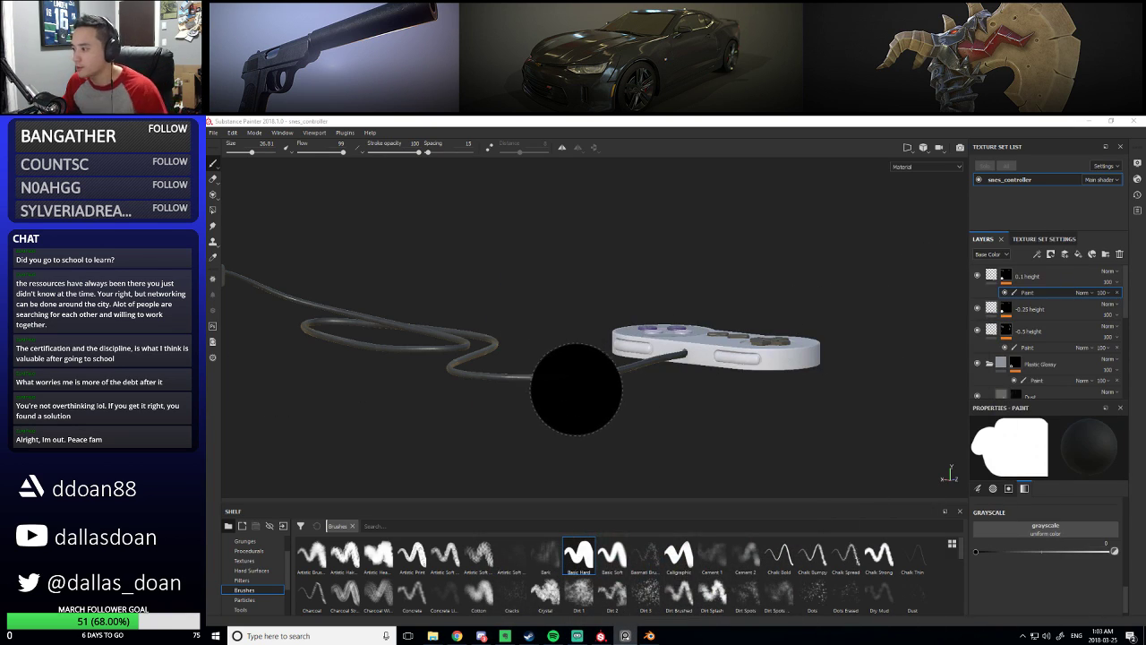
Look at the controller's button face in Substance Painter and launch Adobe Photoshop CC 2015
mouse_move(453, 264)
alt+mouse_down()
mouse_move(583, 373)
mouse_move(409, 358)
mouse_move(458, 409)
alt+mouse_up()
alt+middle_drag(457, 410, 501, 314)
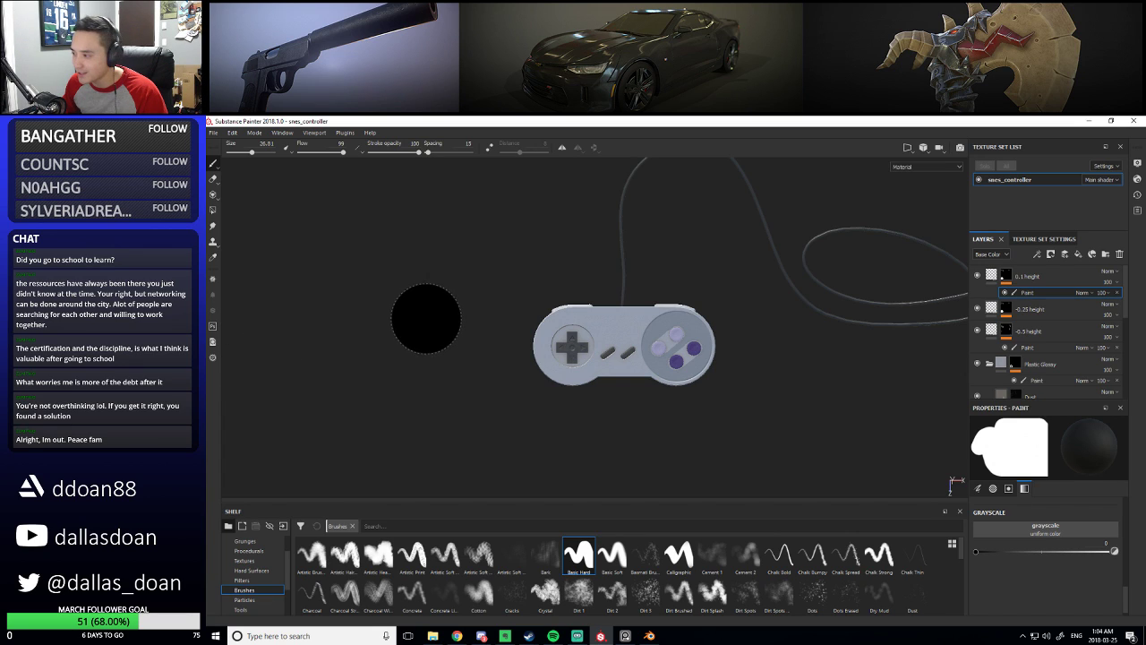
scroll(420, 341, up, 5)
key(super)
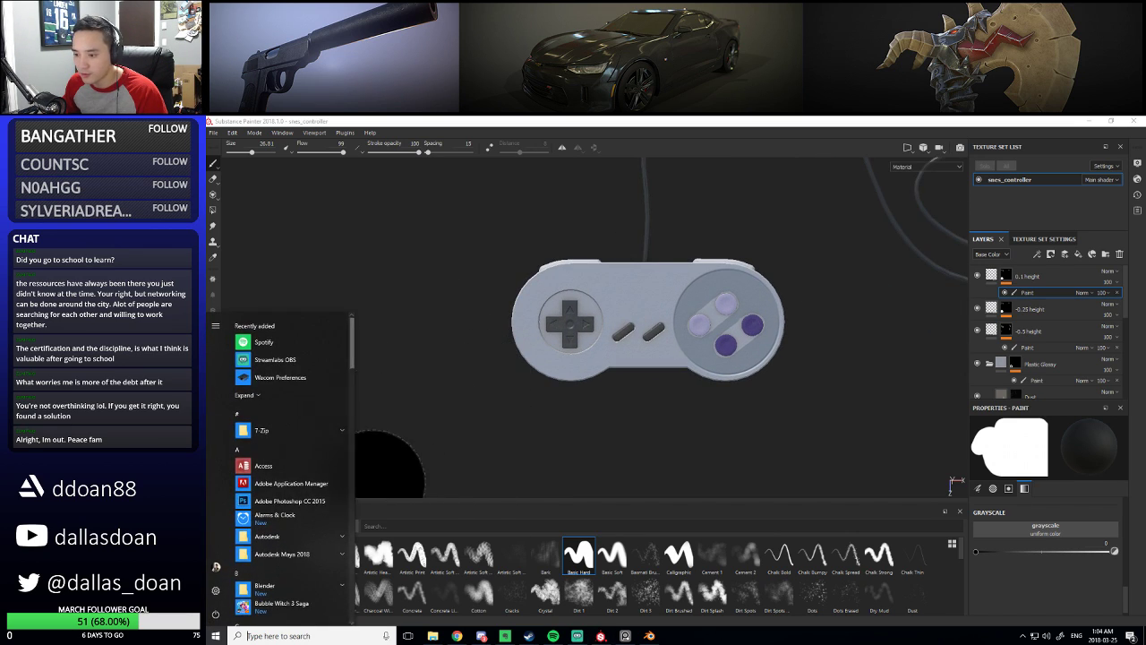
key(super)
key(super)
key(Down)
key(Down)
key(Down)
key(Down)
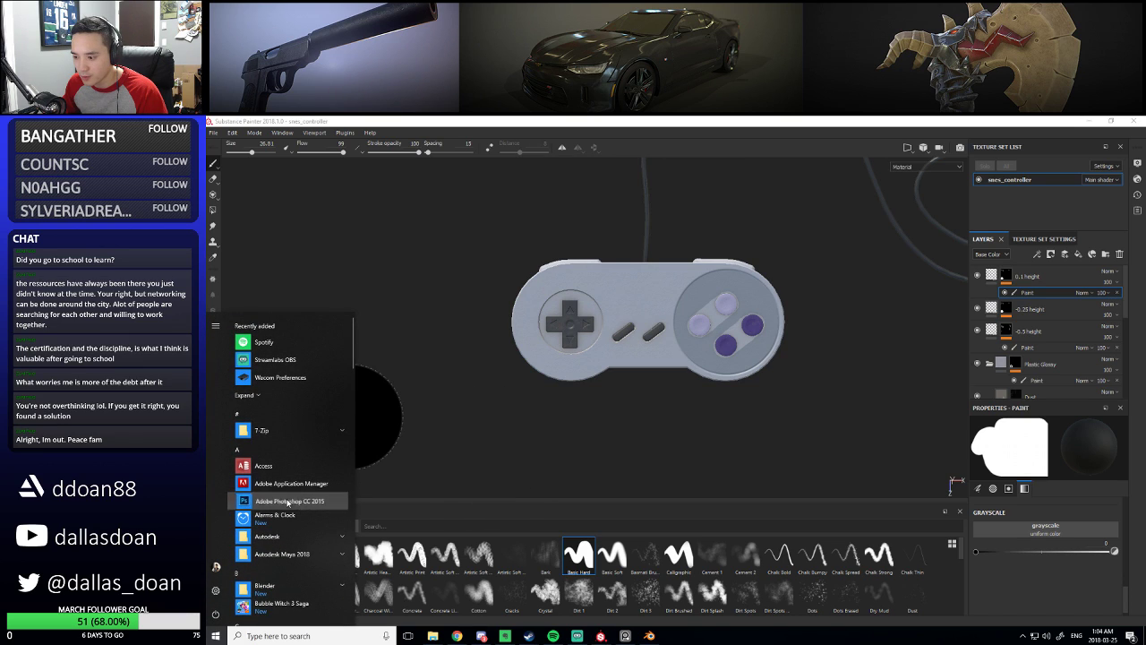
key(Return)
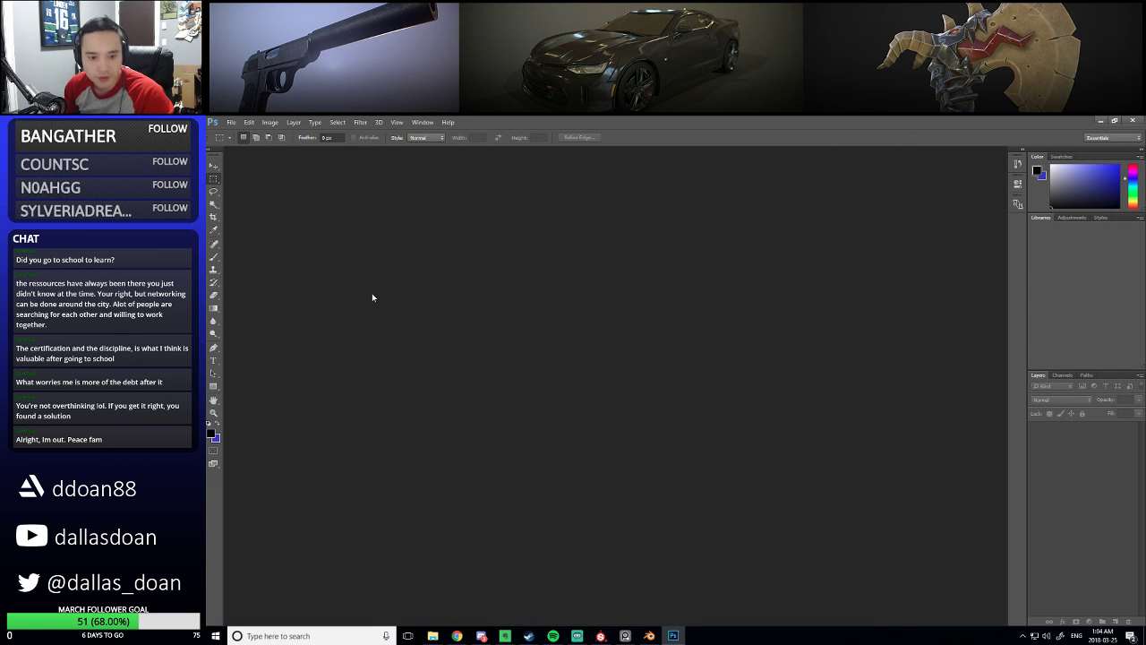
Open the recent file console_text_01.psd in Photoshop
click(231, 122)
mouse_move(313, 182)
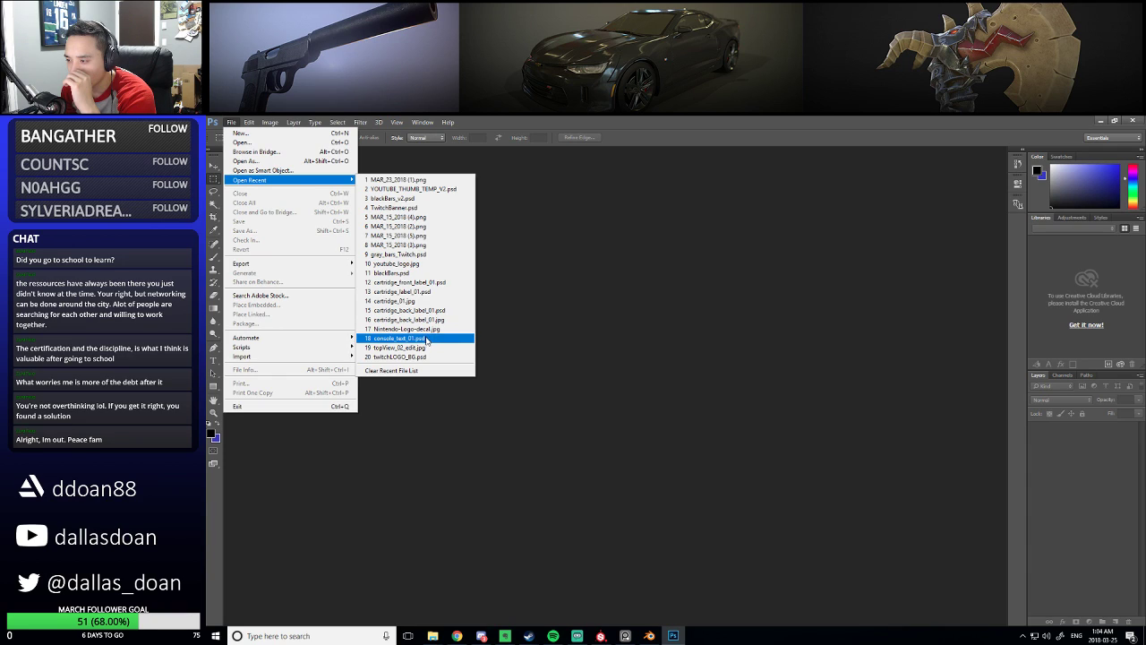
click(429, 338)
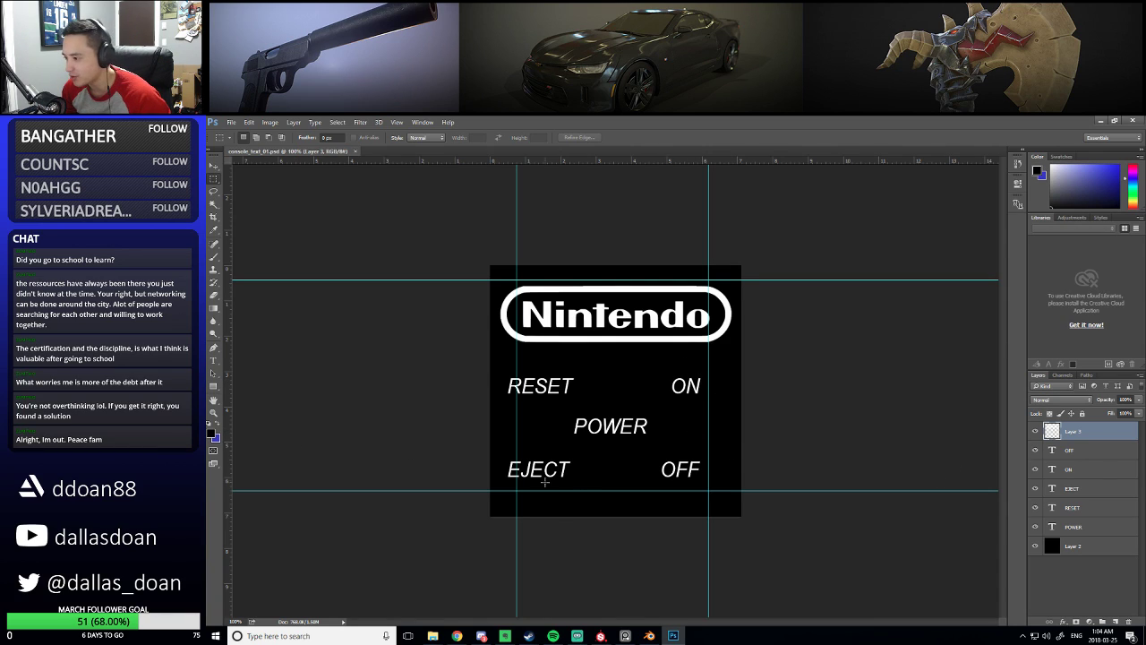
Duplicate the OFF text layer, change the copy's text to SELECT and place it between RESET and ON
drag(1079, 458, 1118, 620)
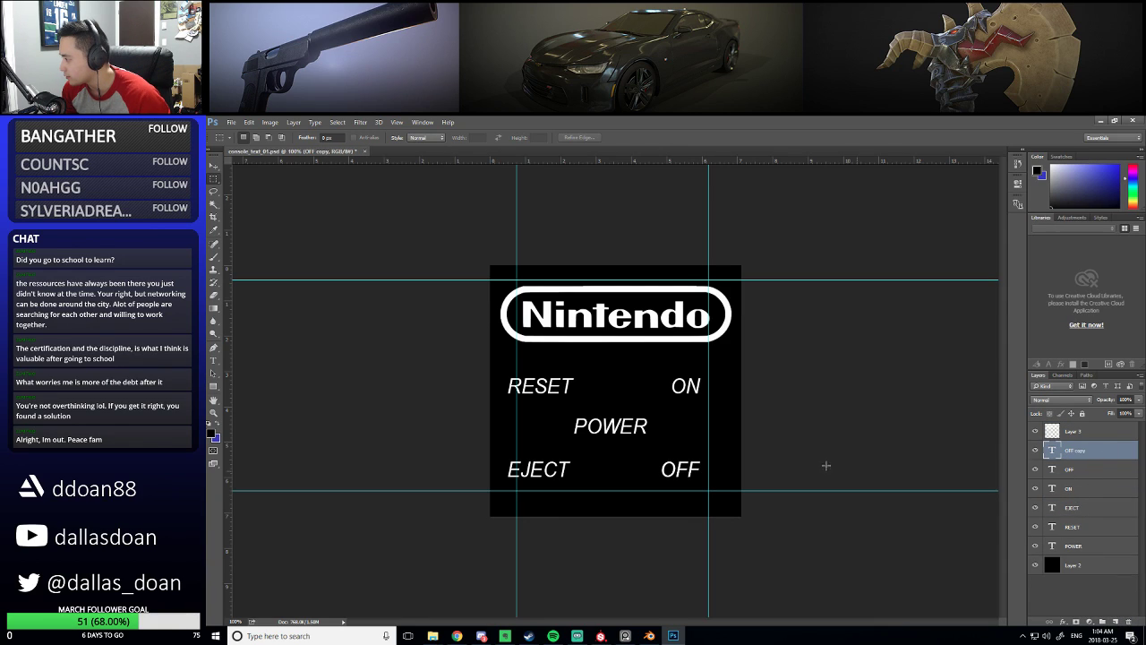
key(v)
drag(641, 446, 578, 363)
double_click(1053, 450)
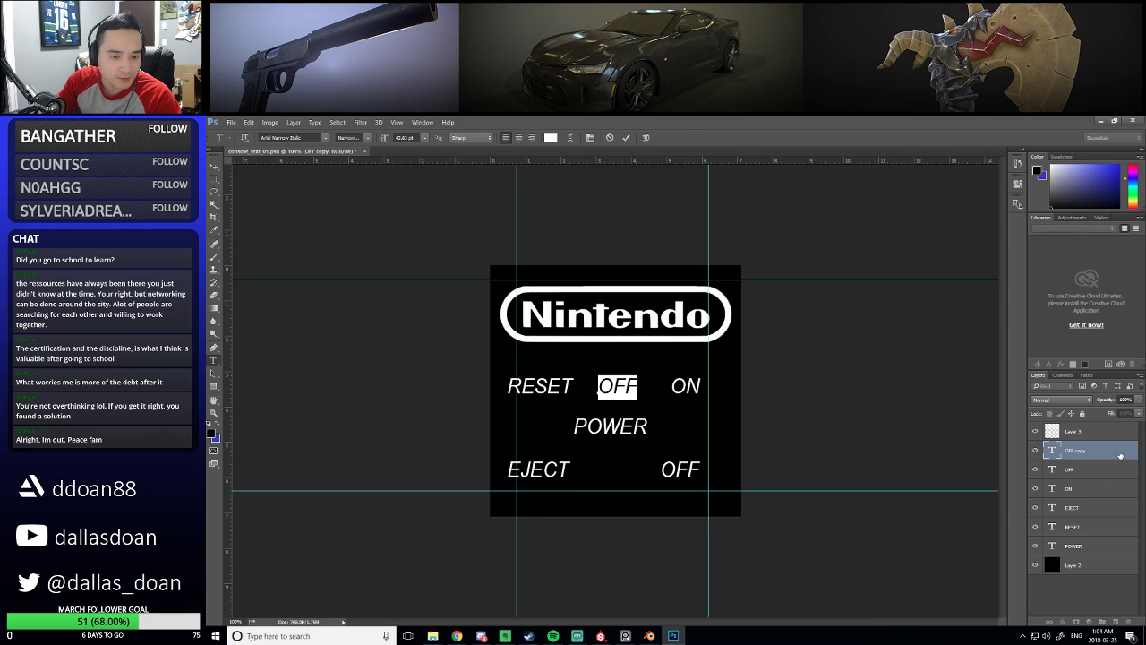
text(SELECTON)
key(ctrl+Return)
key(v)
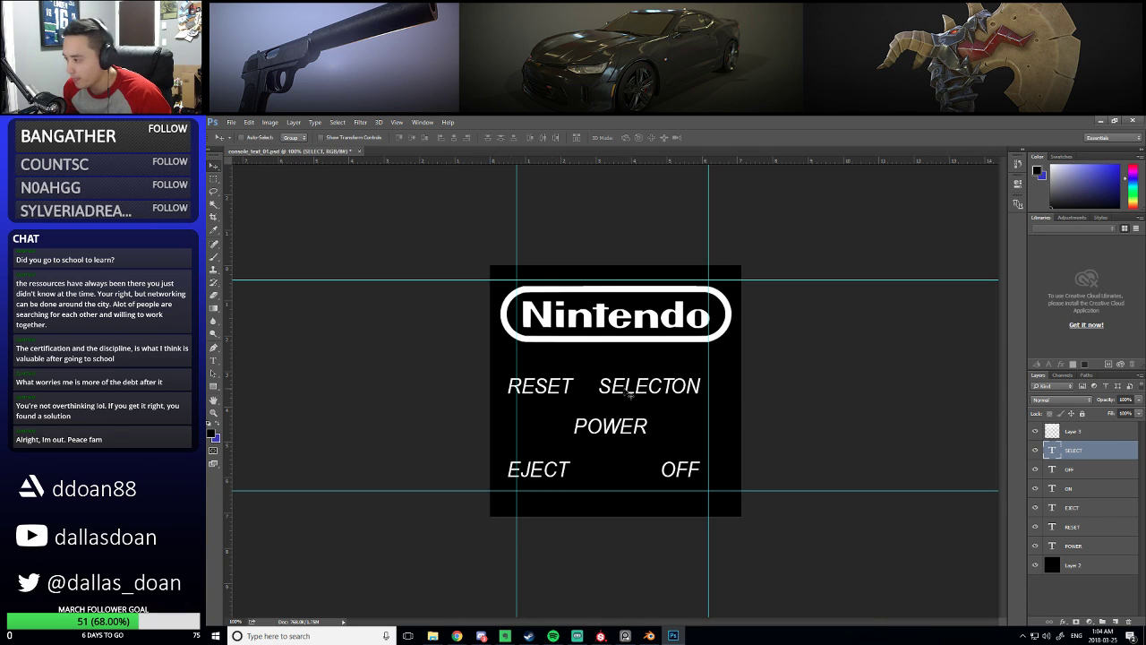
drag(630, 394, 613, 396)
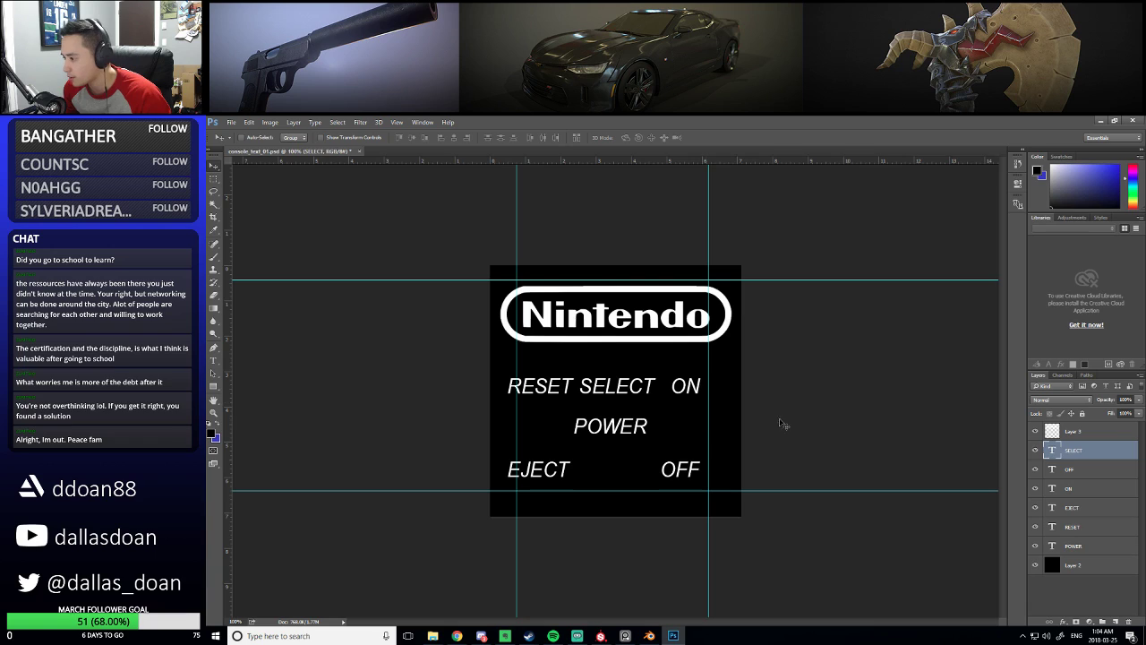
Duplicate the SELECT text layer, place the copy just below POWER and change its text to START
drag(1117, 625, 1116, 621)
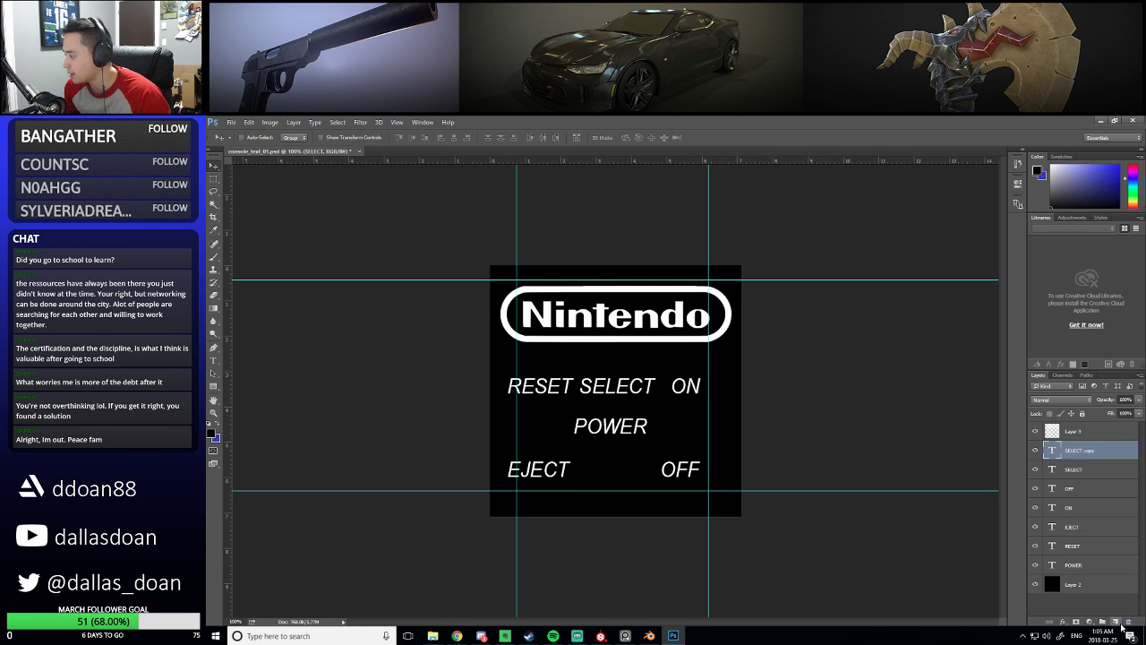
drag(633, 382, 627, 451)
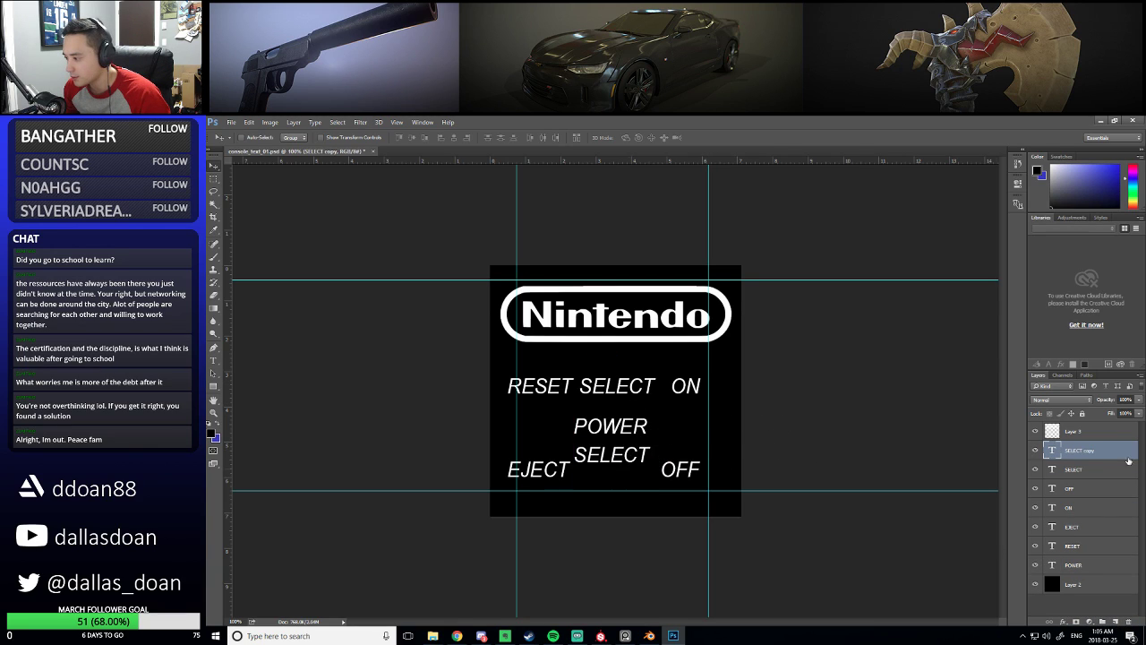
double_click(1049, 452)
text(START)
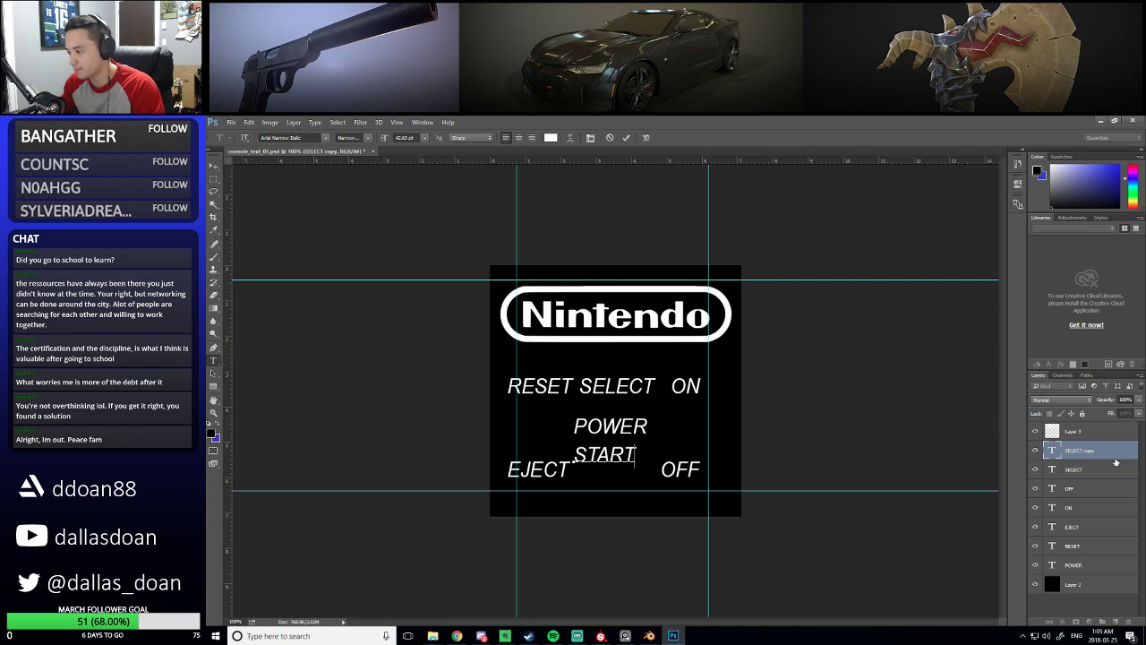
key(ctrl+Return)
key(v)
Shift the OFF and ON labels toward the right edge of the black square to make room around SELECT and START
click(1102, 469)
click(1102, 488)
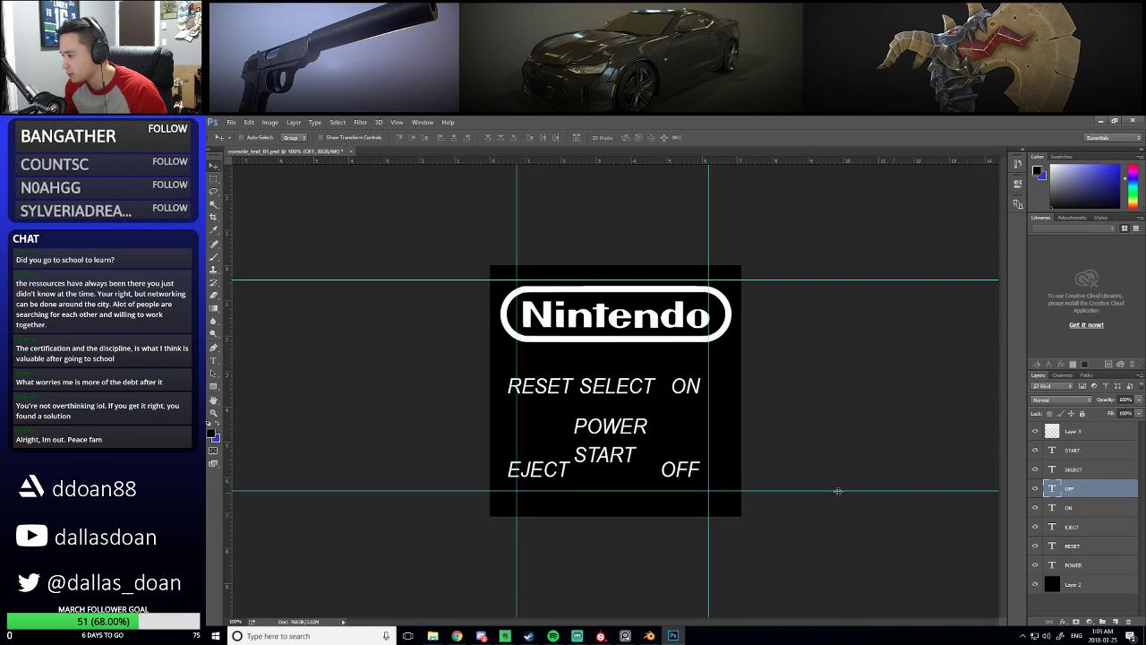
drag(708, 476, 730, 477)
click(1089, 507)
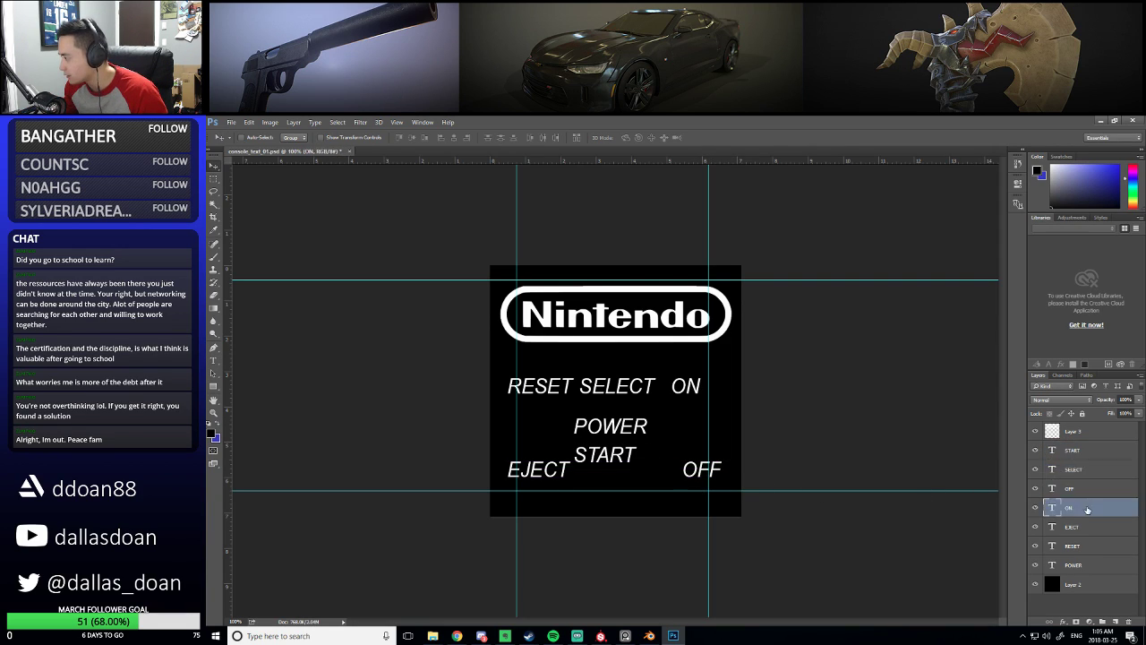
drag(700, 387, 721, 385)
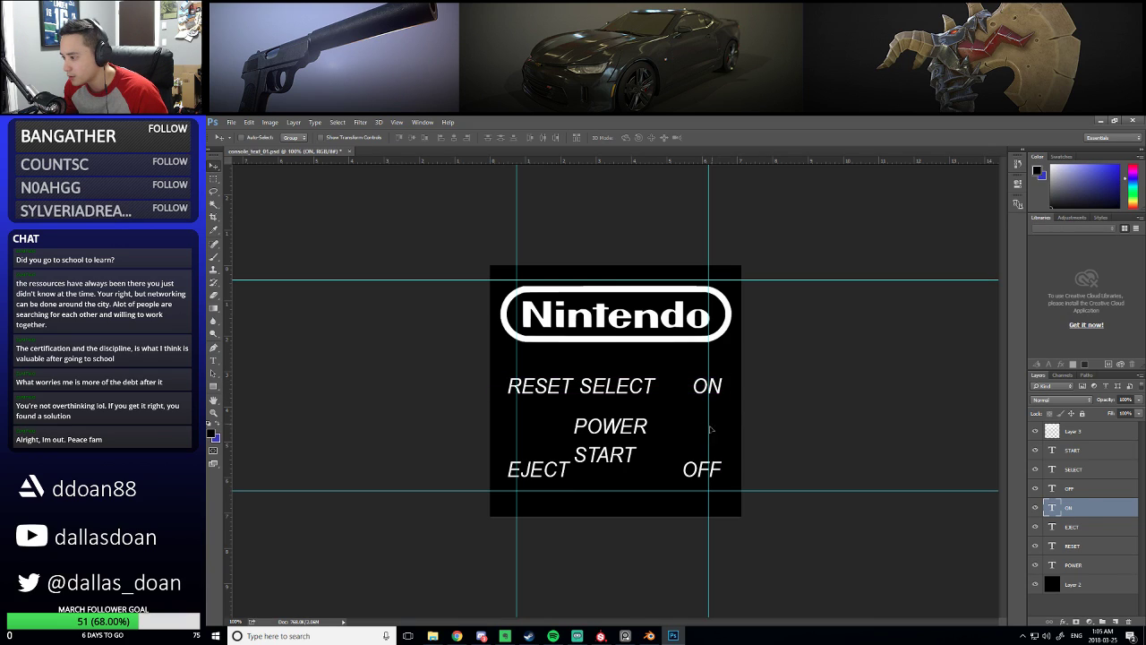
drag(712, 428, 686, 388)
key(ctrl+z)
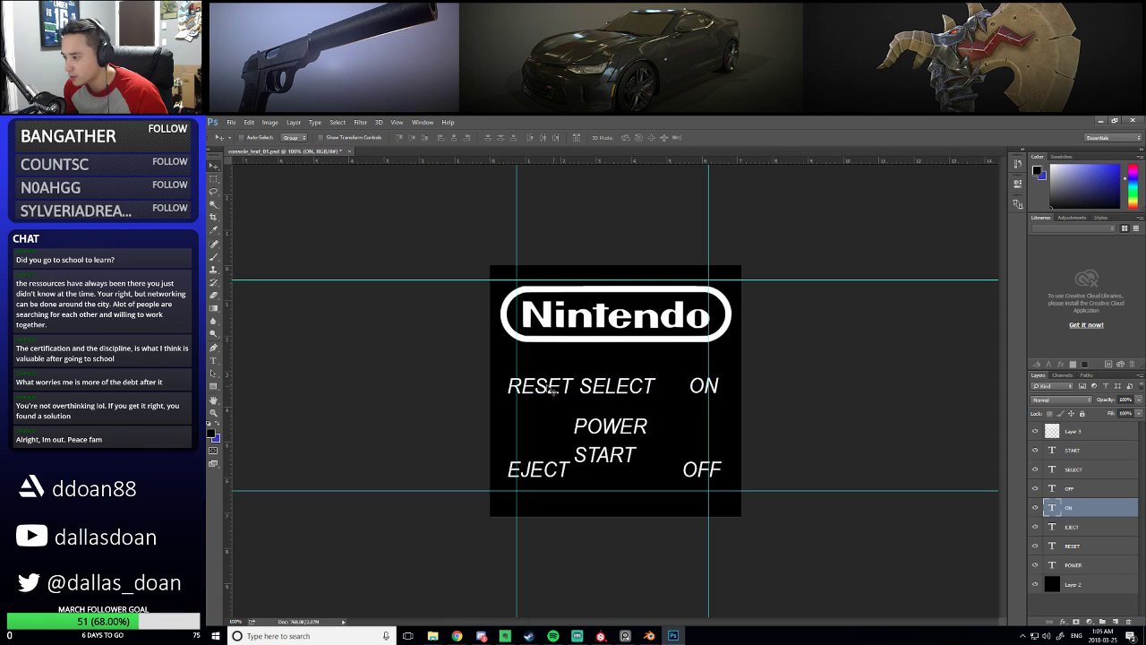
Move RESET up under the Nintendo logo near the square's left edge and place SELECT directly beneath it
drag(553, 389, 548, 368)
right_click(622, 390)
click(633, 397)
drag(632, 396, 557, 415)
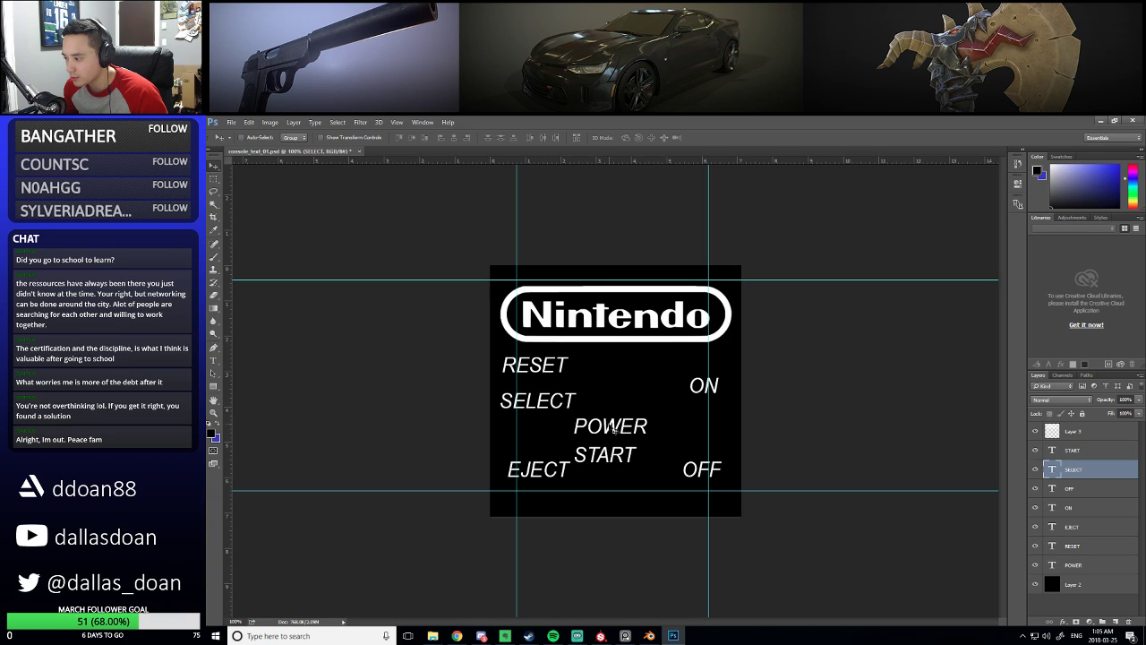
Move POWER up beside RESET and place START in the left column between SELECT and EJECT
right_click(617, 428)
click(632, 431)
drag(632, 431, 630, 361)
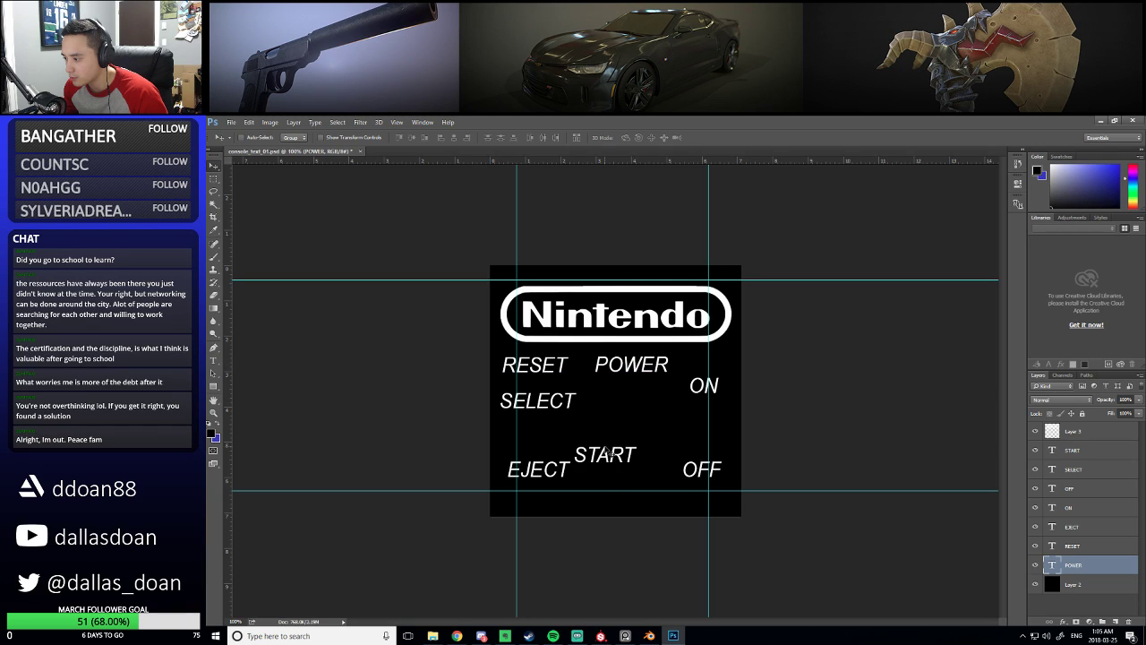
right_click(607, 448)
click(591, 449)
drag(595, 455, 522, 427)
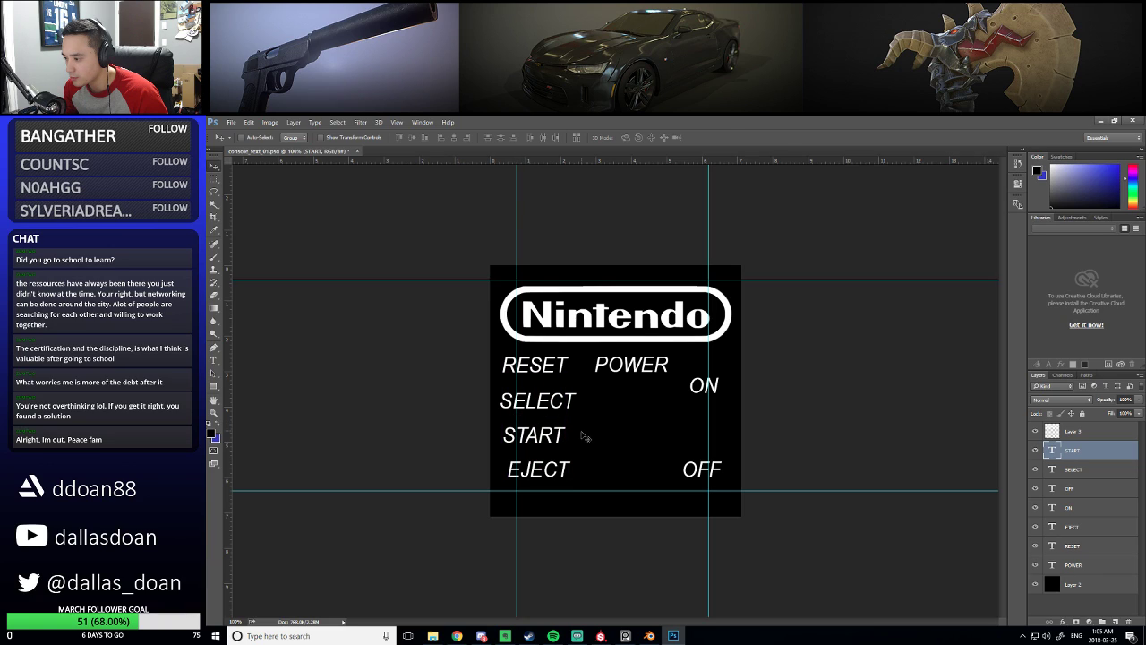
Lower EJECT toward the bottom guide and nudge START down to even out the left column's spacing
right_click(546, 472)
click(553, 479)
drag(550, 482, 547, 496)
right_click(547, 442)
click(572, 445)
key(Down)
key(Down)
key(Down)
key(Down)
key(Down)
key(Down)
key(Down)
key(Down)
key(Down)
key(Down)
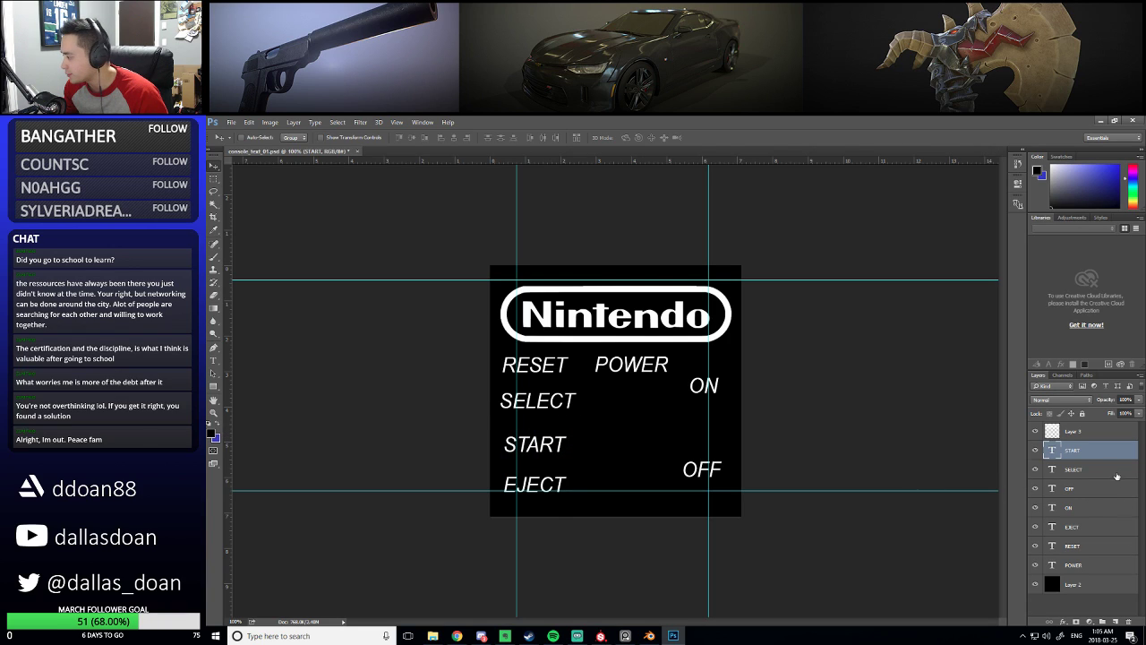
Duplicate the START text layer, place the copy beside SELECT below POWER and change its text to L
drag(1100, 452, 1116, 621)
drag(624, 365, 692, 371)
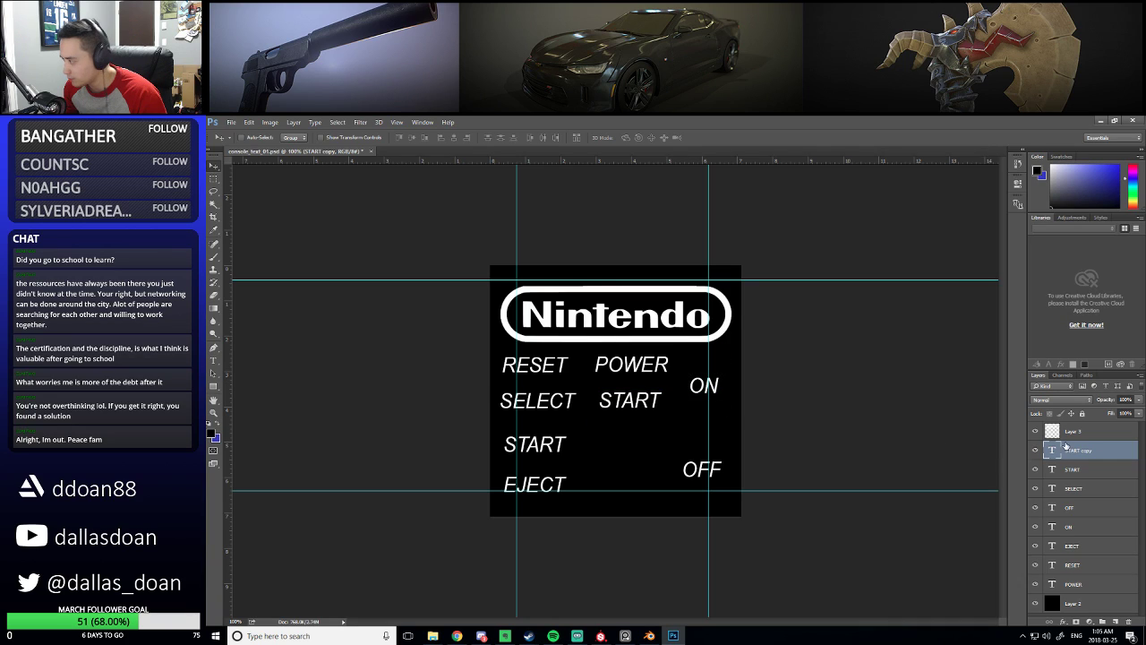
double_click(1052, 453)
key(BackSpace)
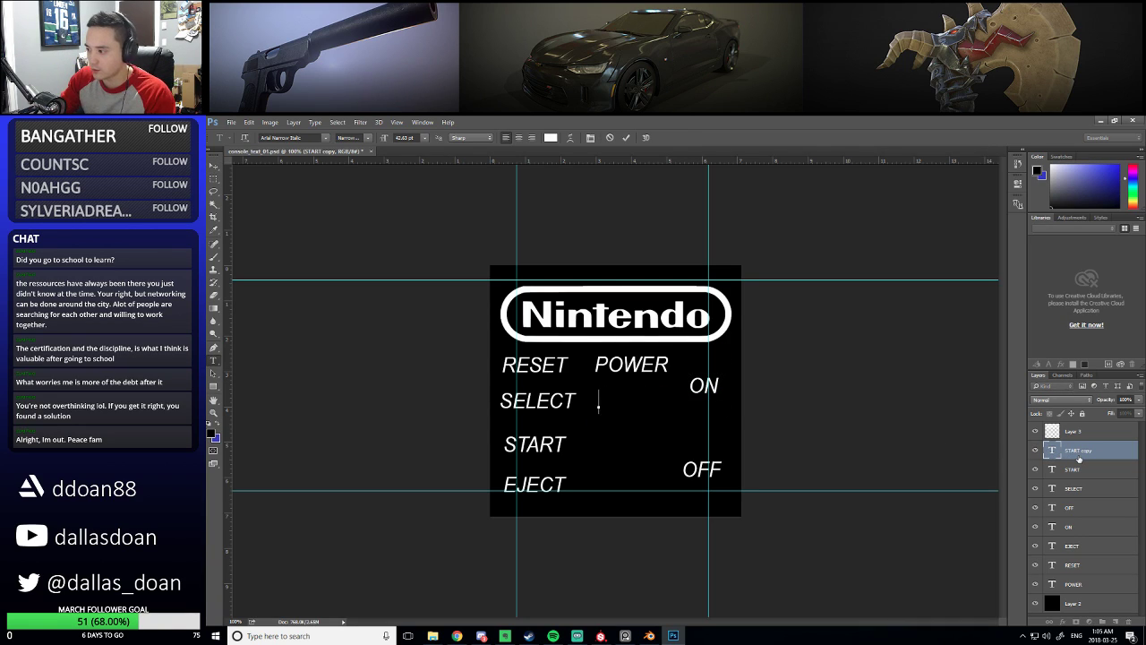
text(L)
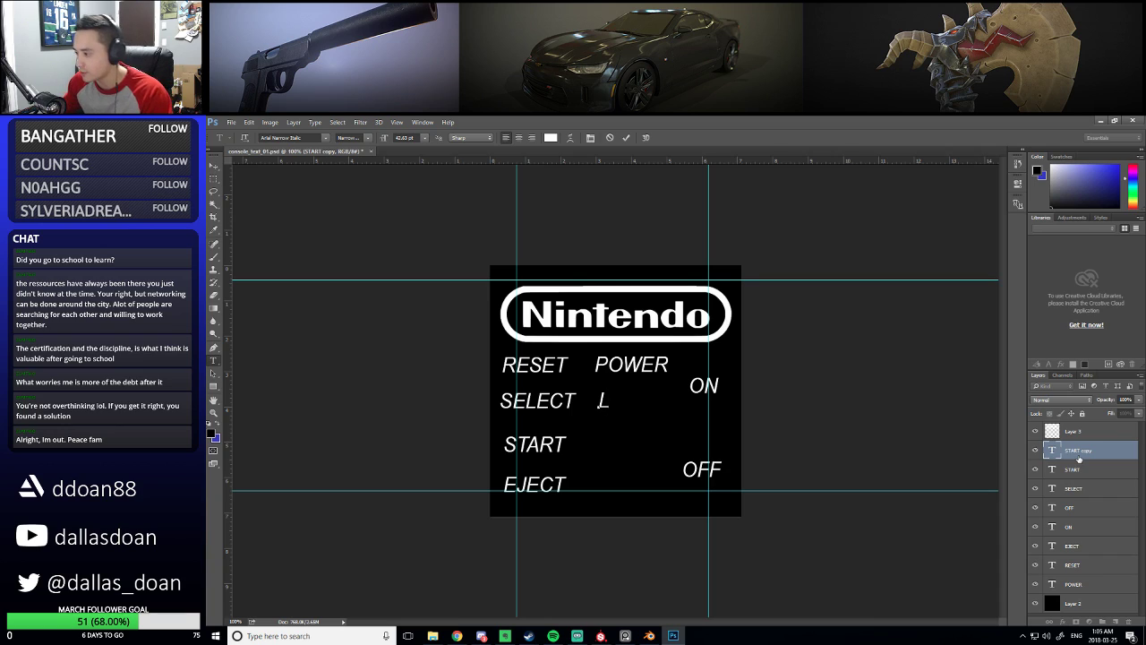
key(ctrl+Return)
Duplicate the L layer below itself beside START, change the copy's text to R and shift both letters to the right
drag(1101, 450, 1110, 623)
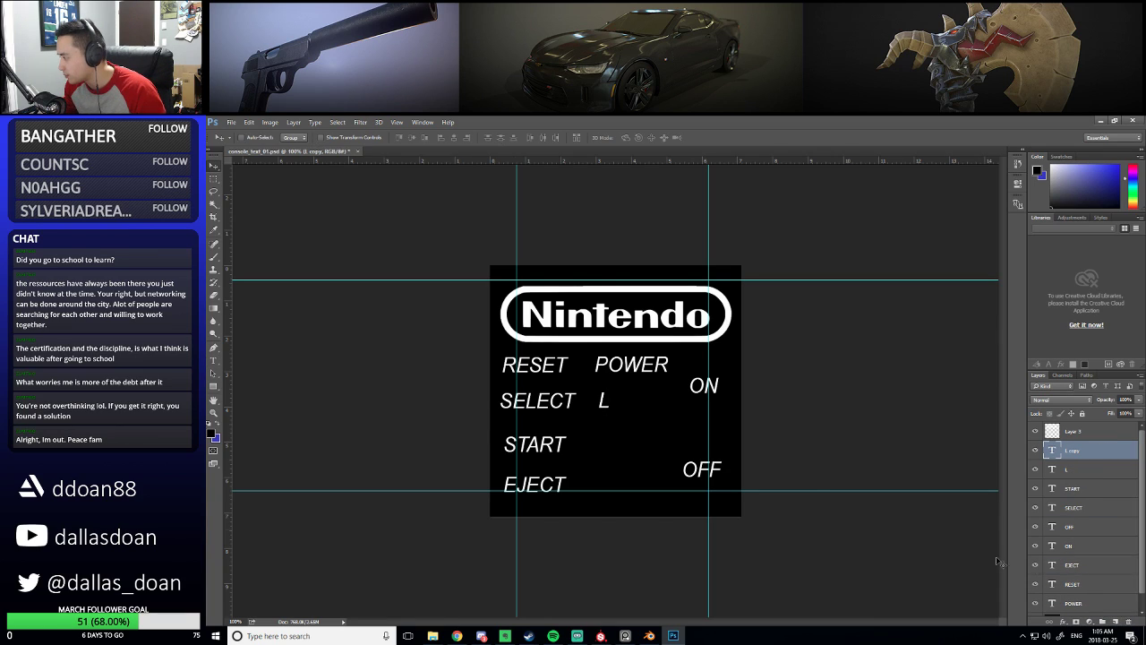
drag(631, 414, 632, 458)
double_click(1048, 453)
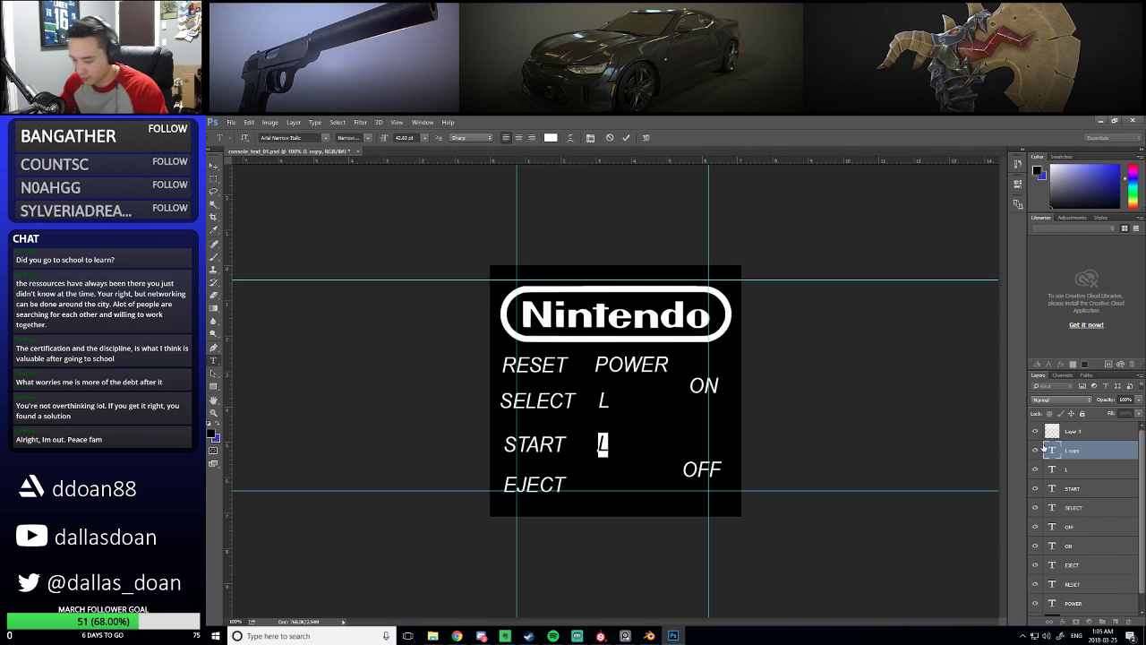
text(R)
key(ctrl+Return)
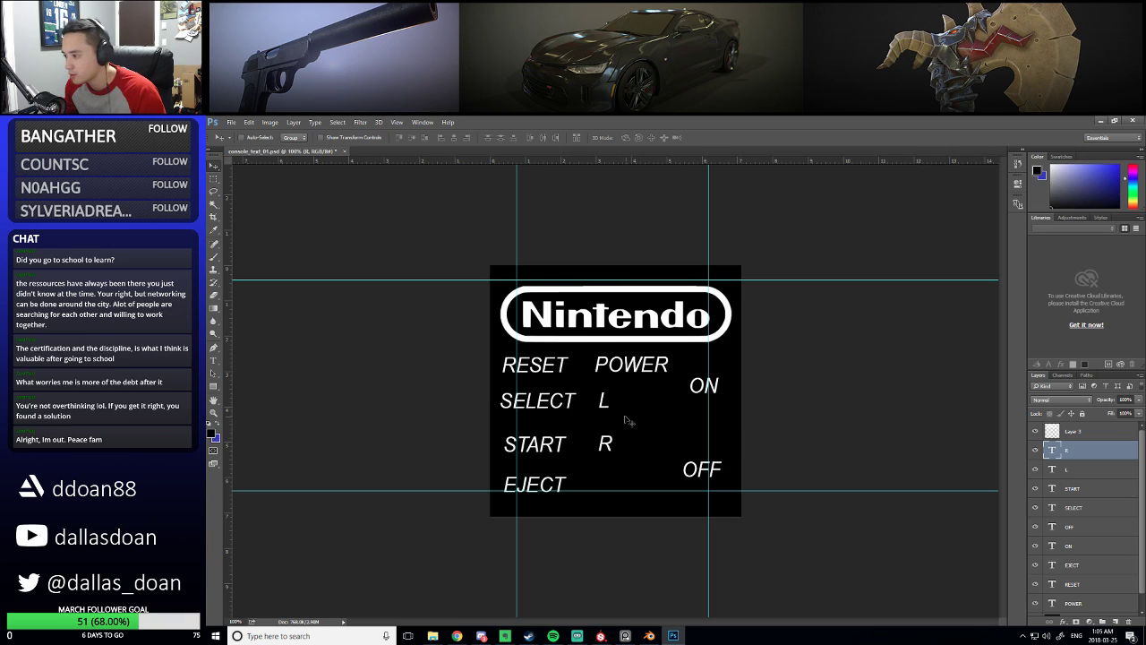
drag(618, 408, 673, 413)
Set the L label's font to Arial Bold
click(1065, 468)
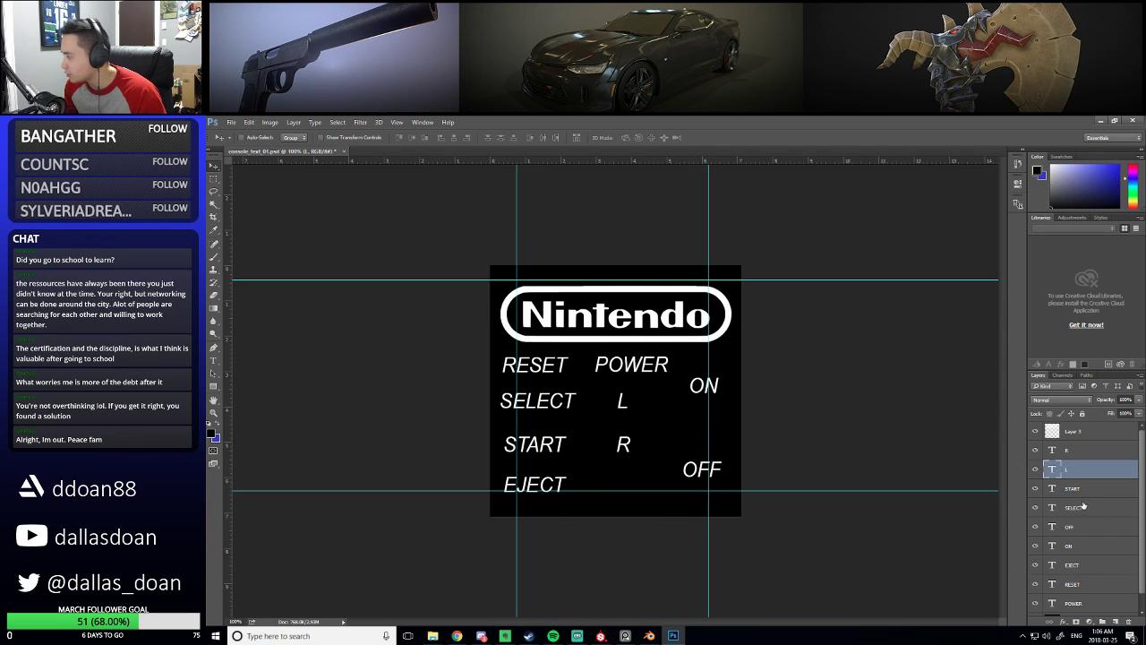
double_click(1052, 468)
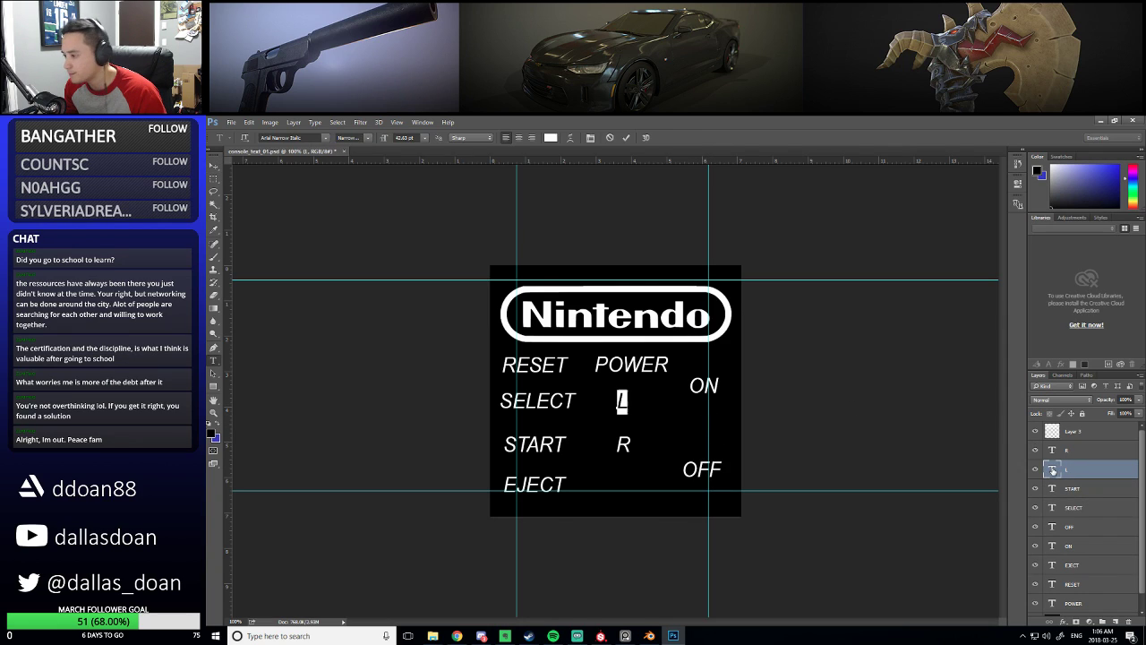
click(326, 143)
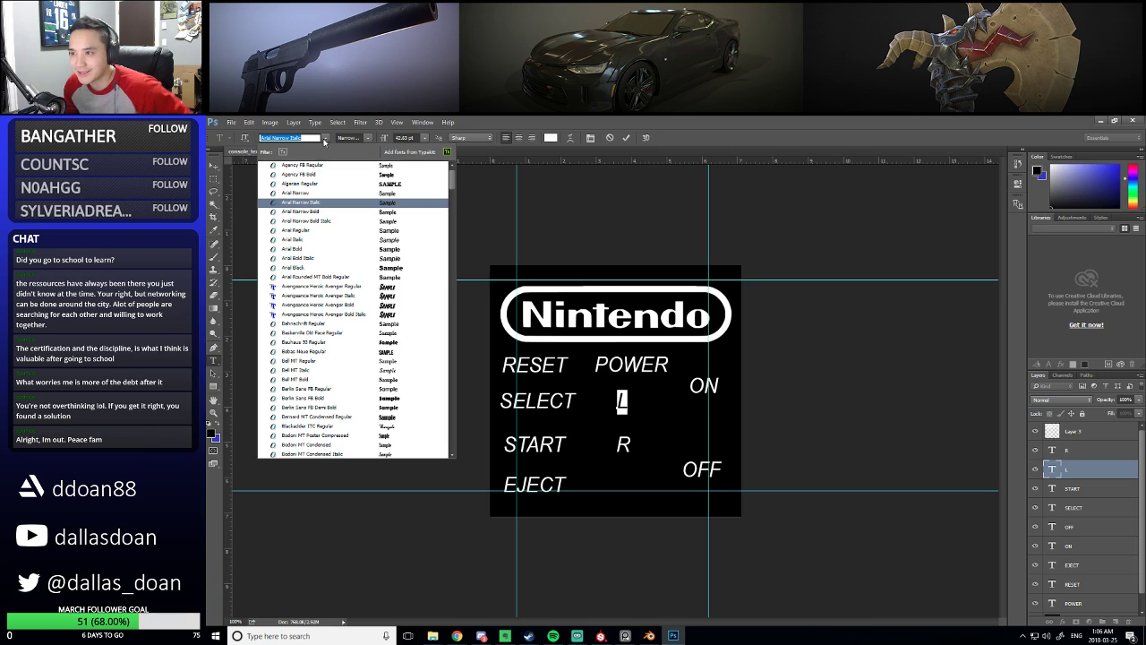
click(315, 252)
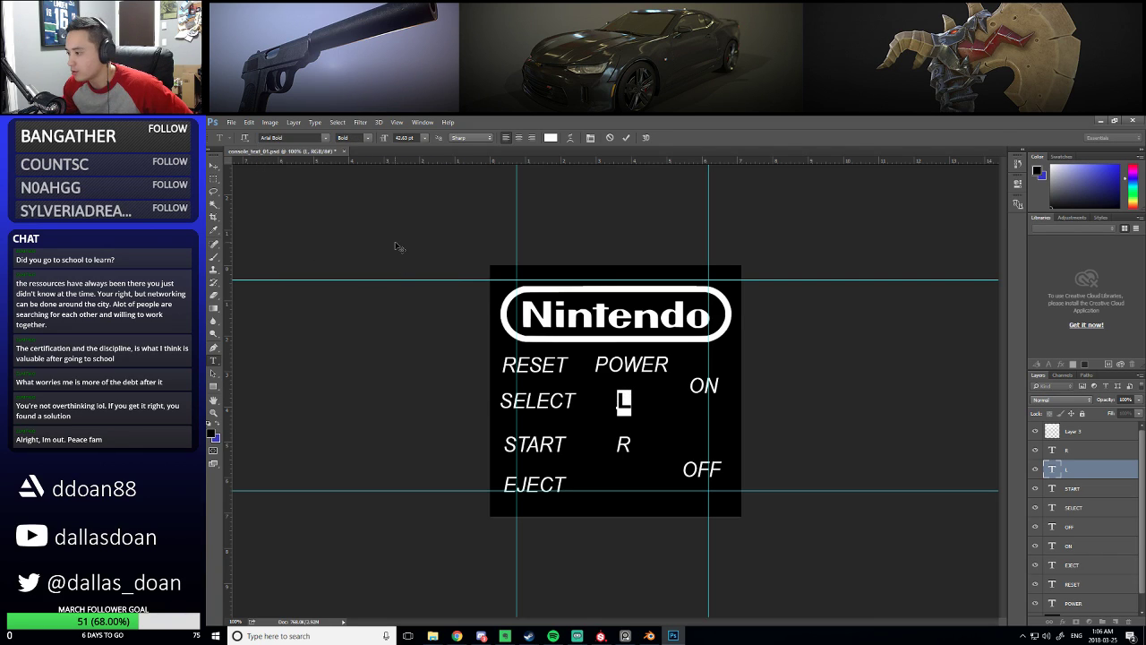
key(ctrl+Return)
key(v)
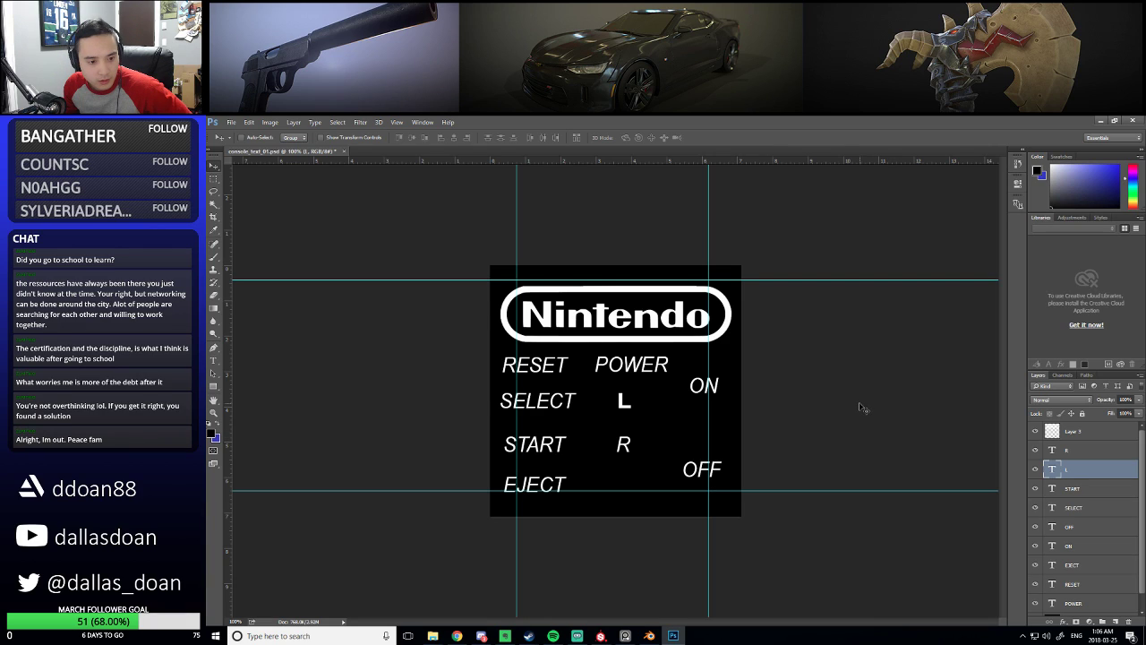
Set the R label's font to Arial Bold to match the L
click(1077, 456)
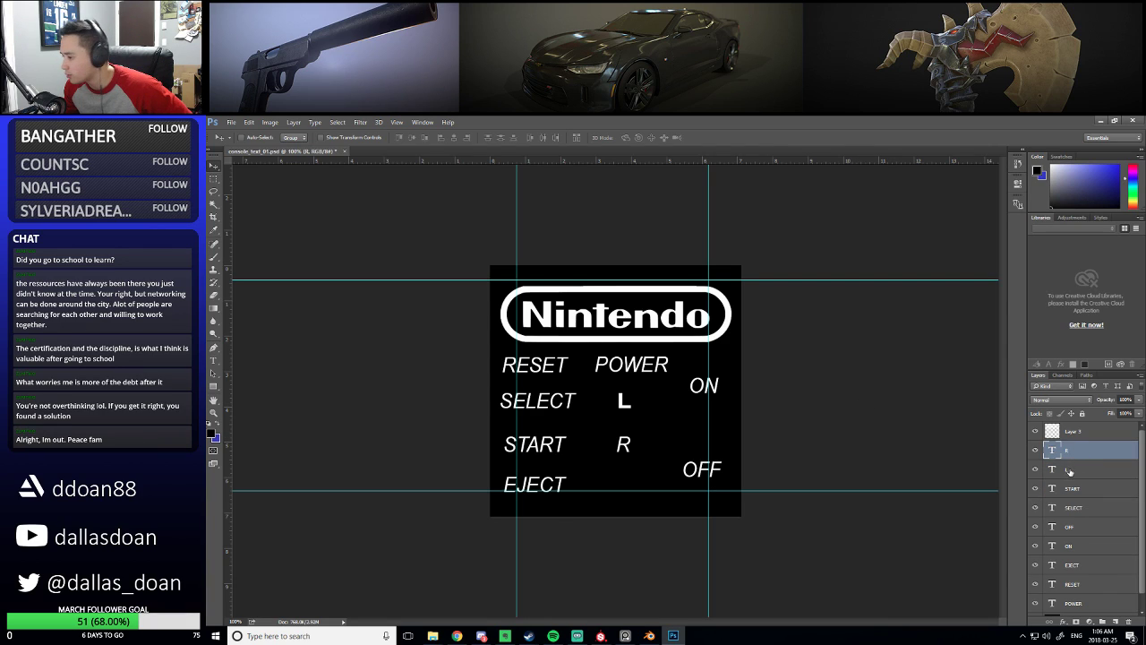
double_click(1052, 451)
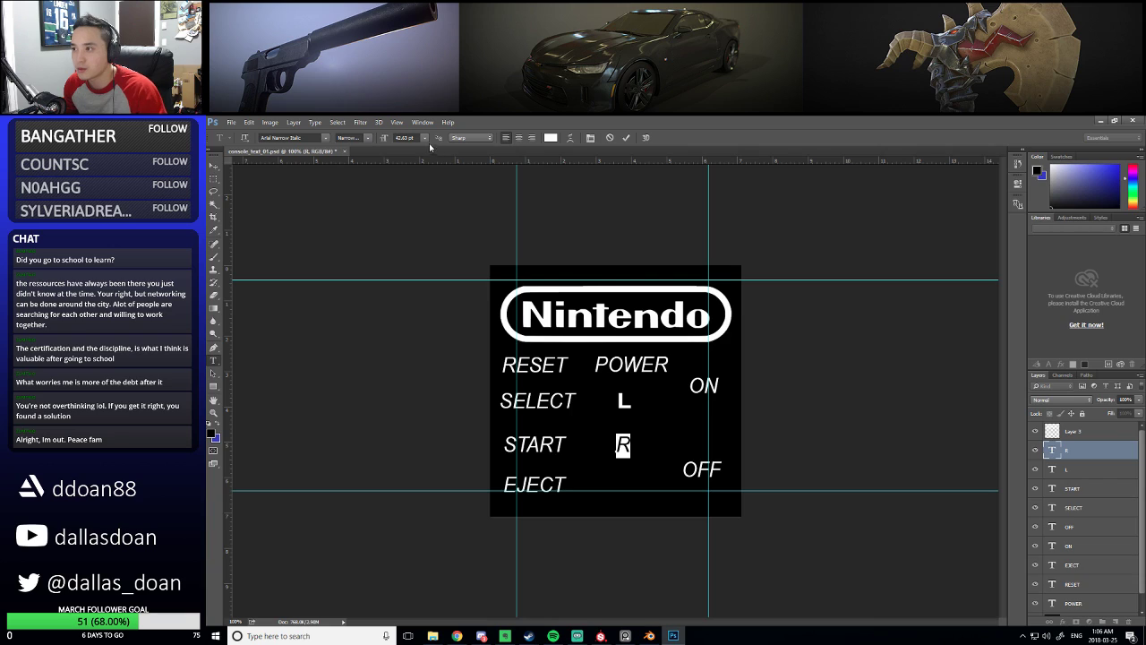
click(325, 138)
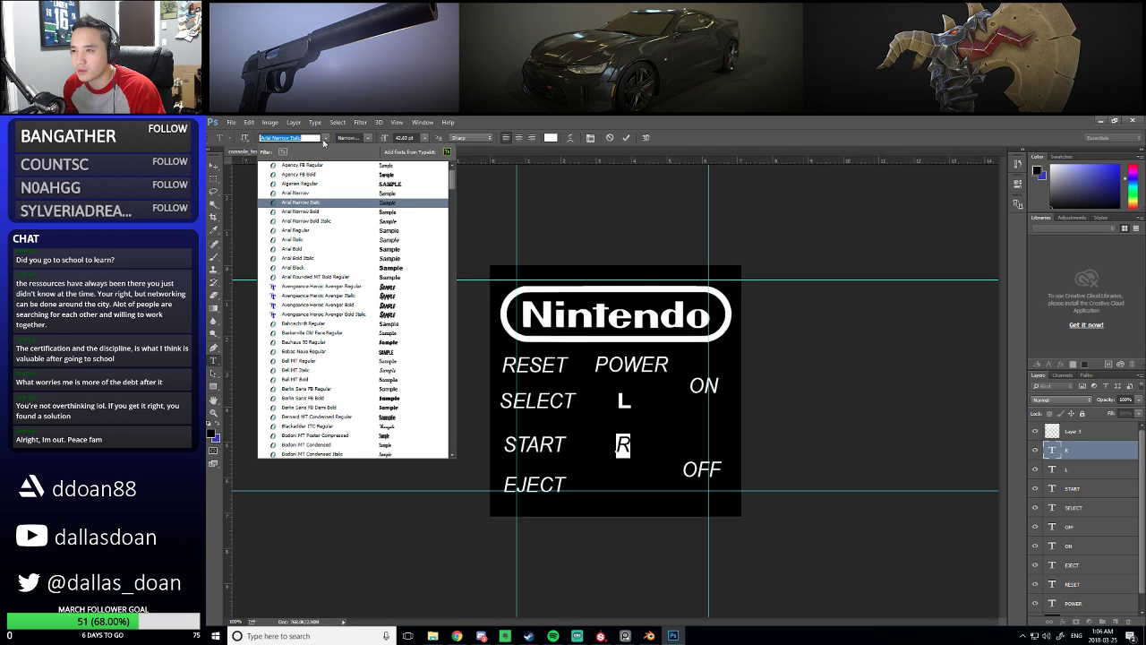
click(322, 257)
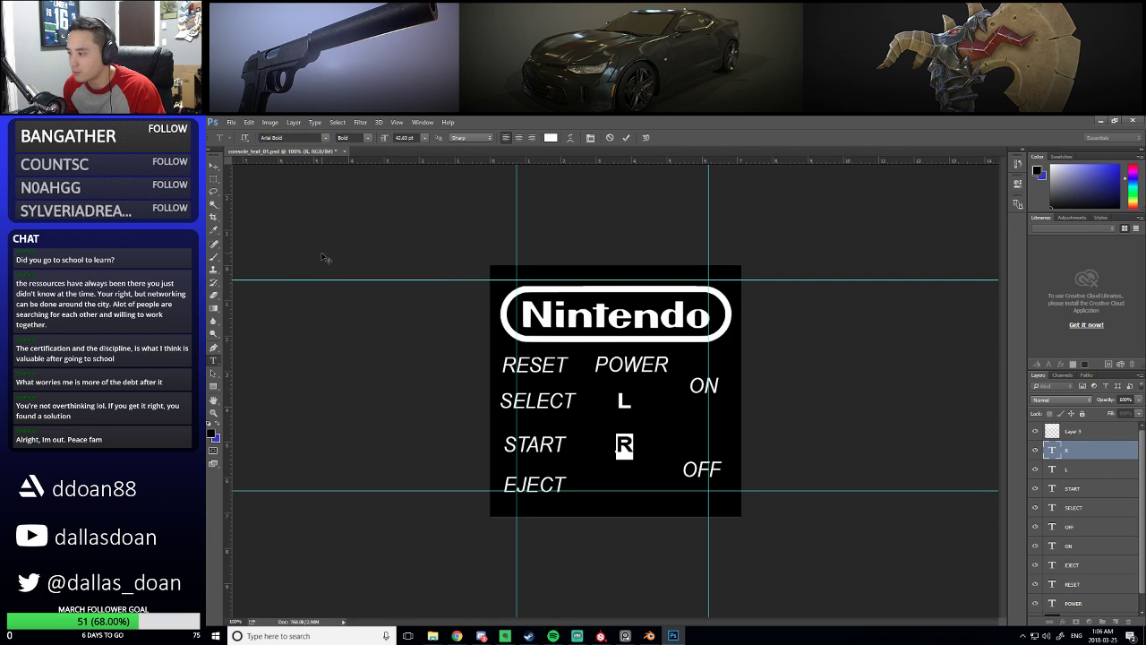
key(ctrl+Return)
key(v)
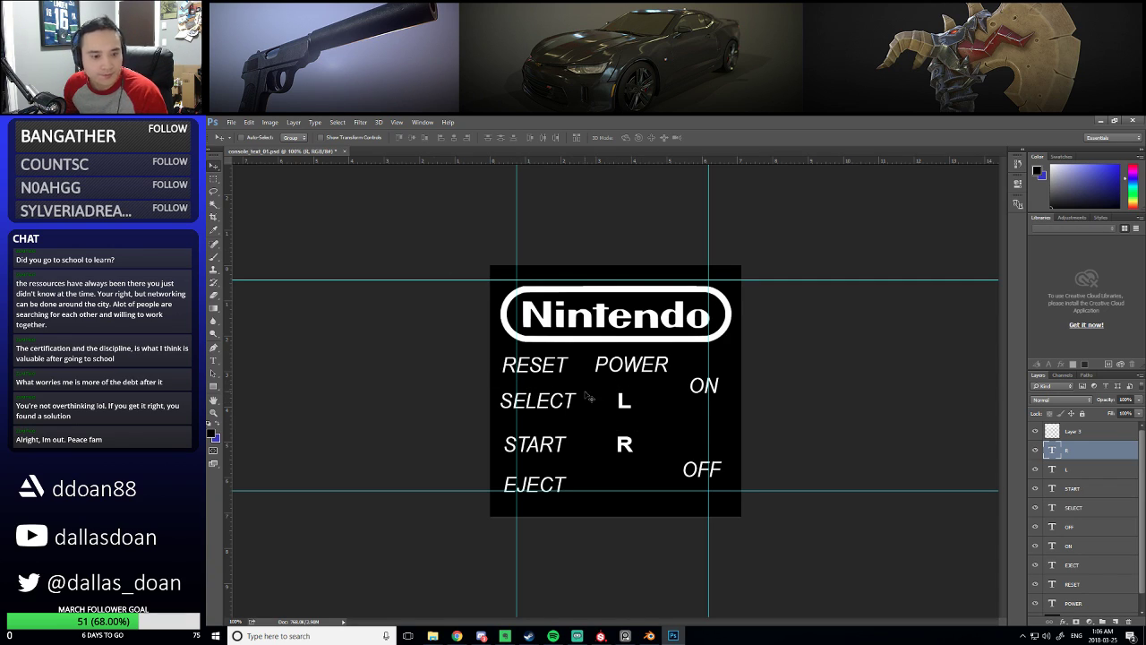
right_click(640, 371)
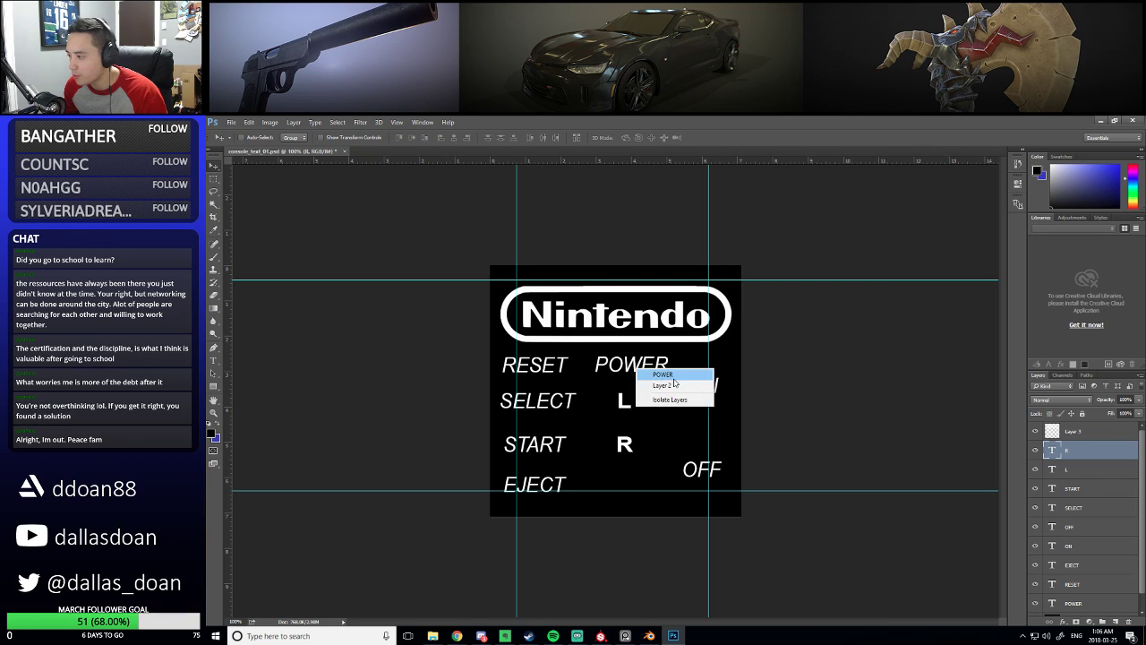
click(656, 377)
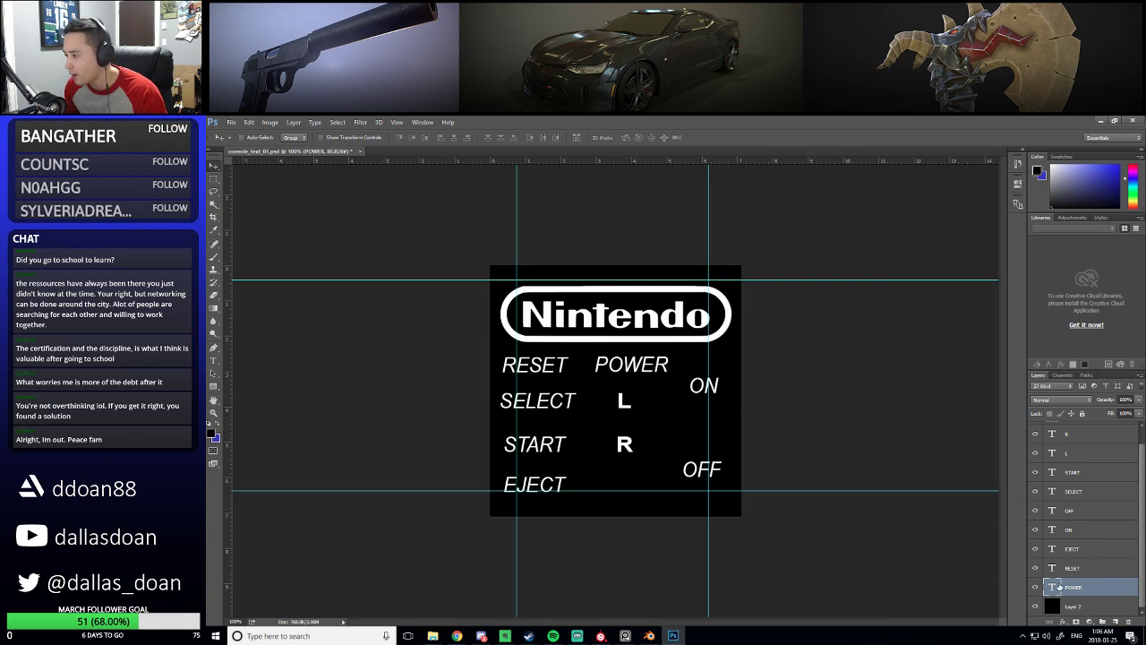
drag(1131, 583, 1130, 623)
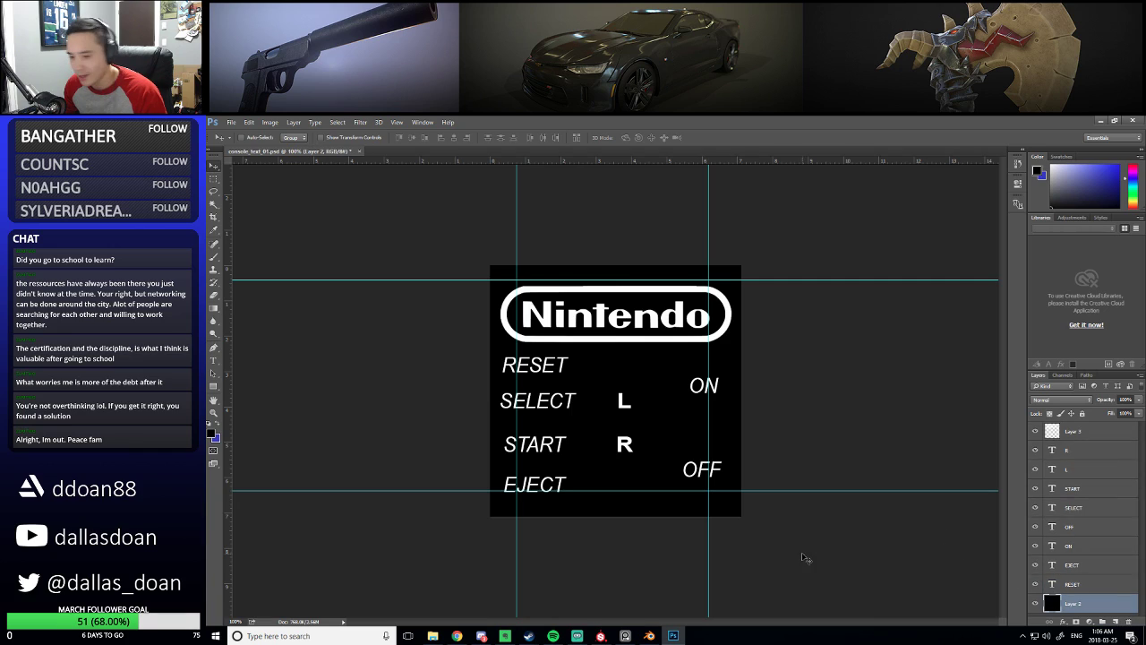
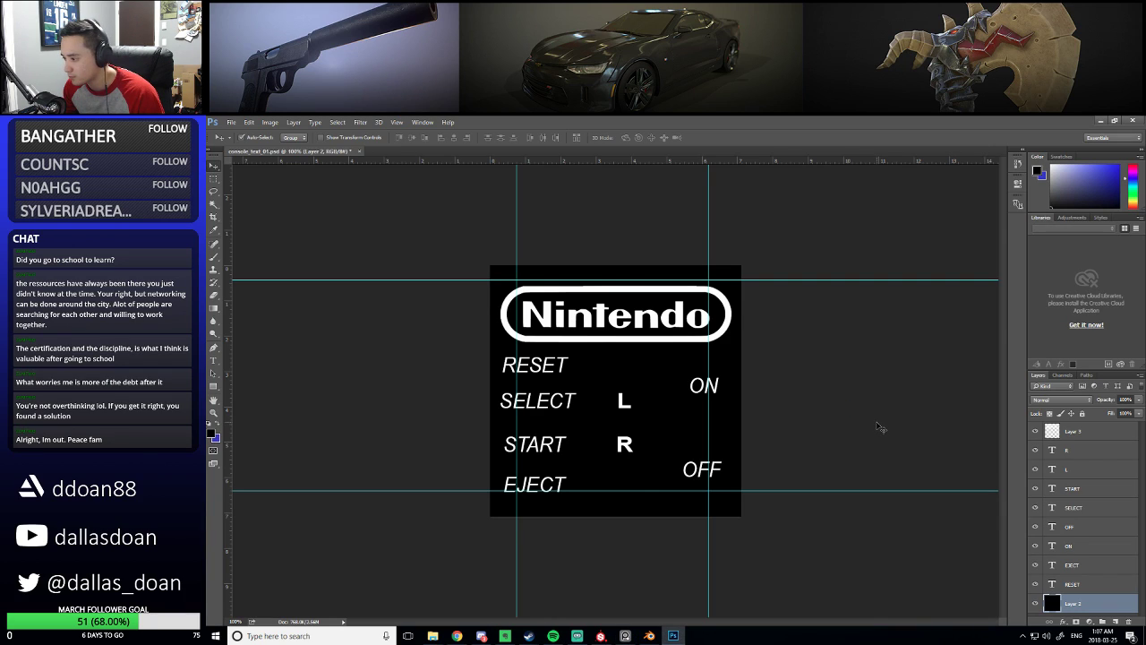
key(ctrl+z)
click(1100, 458)
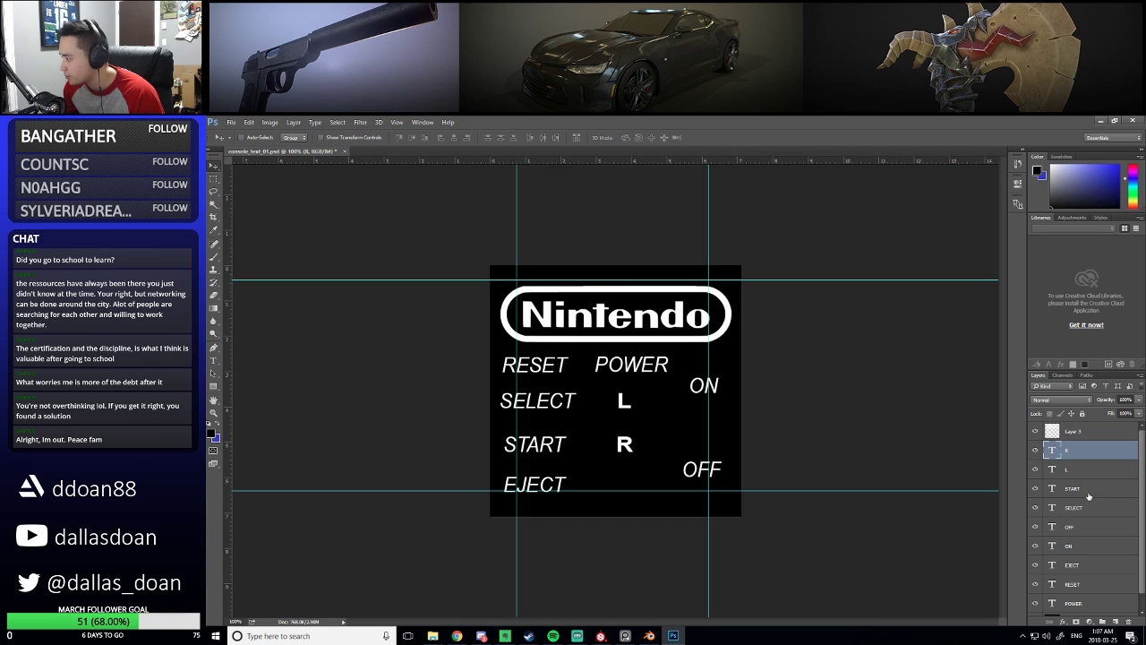
click(1065, 586)
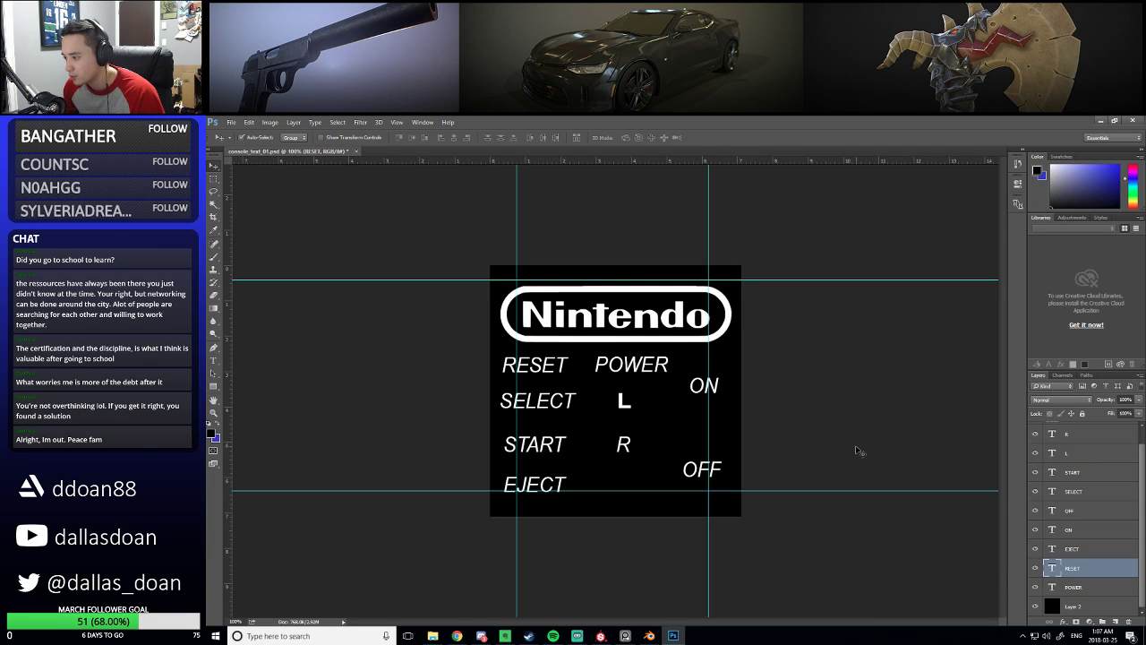
key(ctrl+z)
key(ctrl+z)
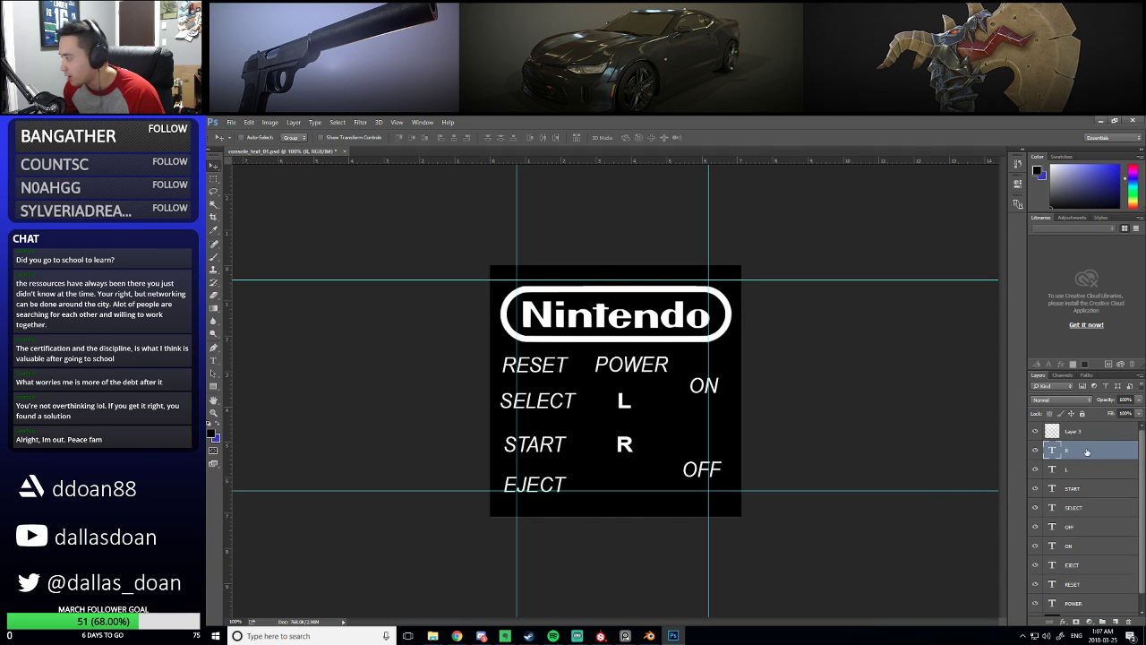
Change the POWER label's text to X
scroll(1100, 523, down, 1)
click(1077, 573)
double_click(1053, 588)
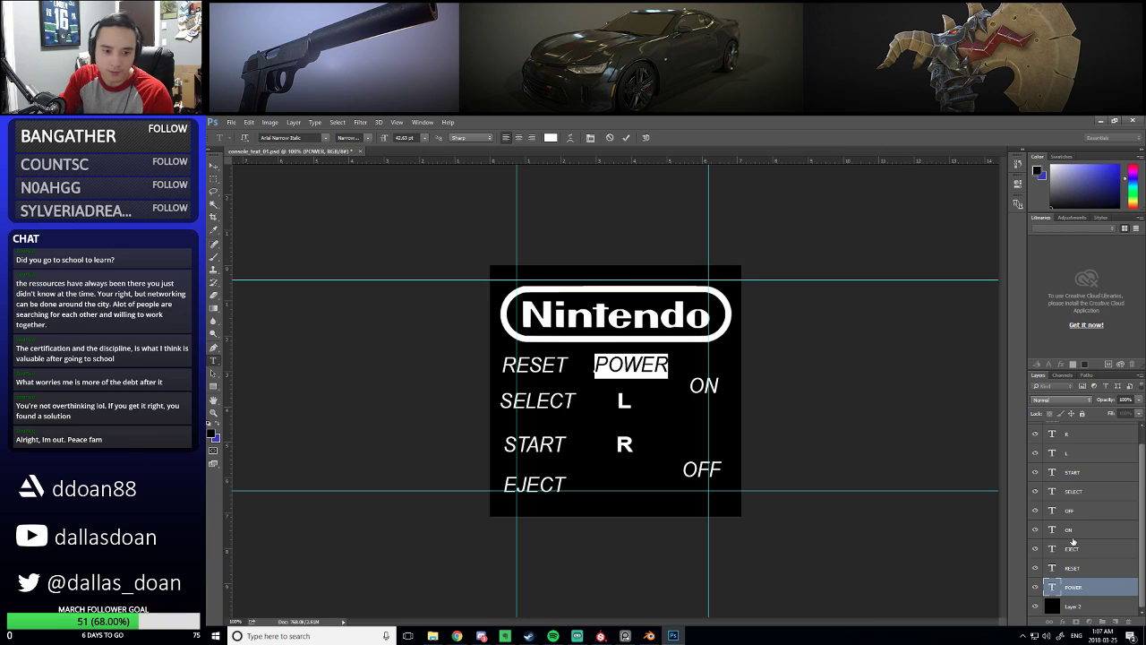
text(X)
key(ctrl+Return)
key(v)
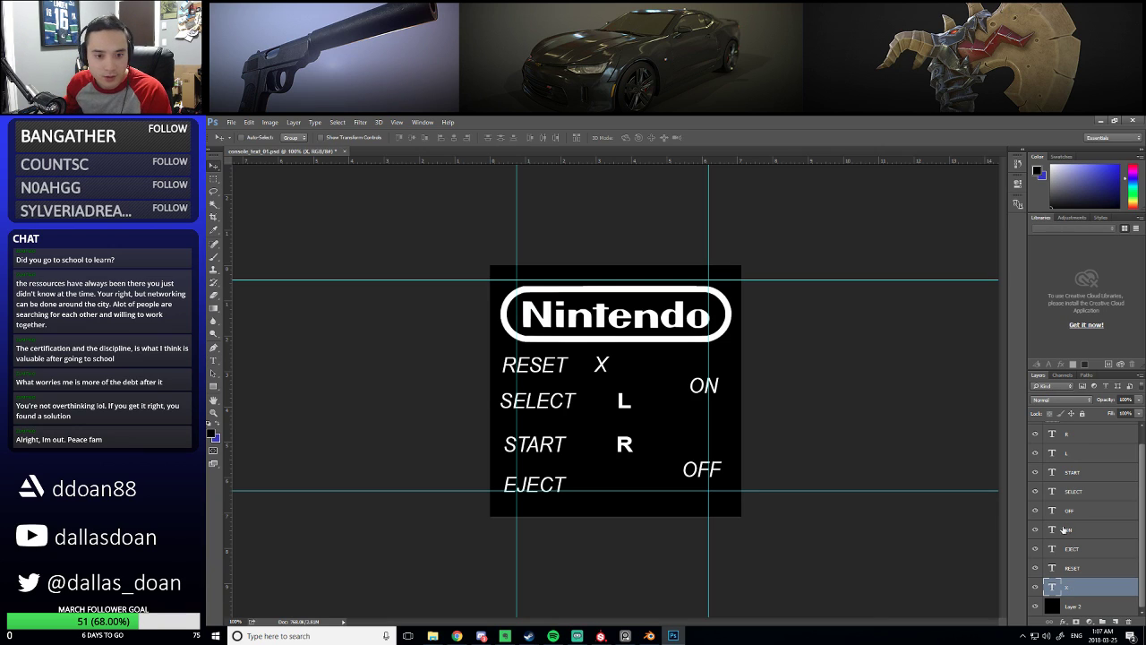
double_click(1050, 589)
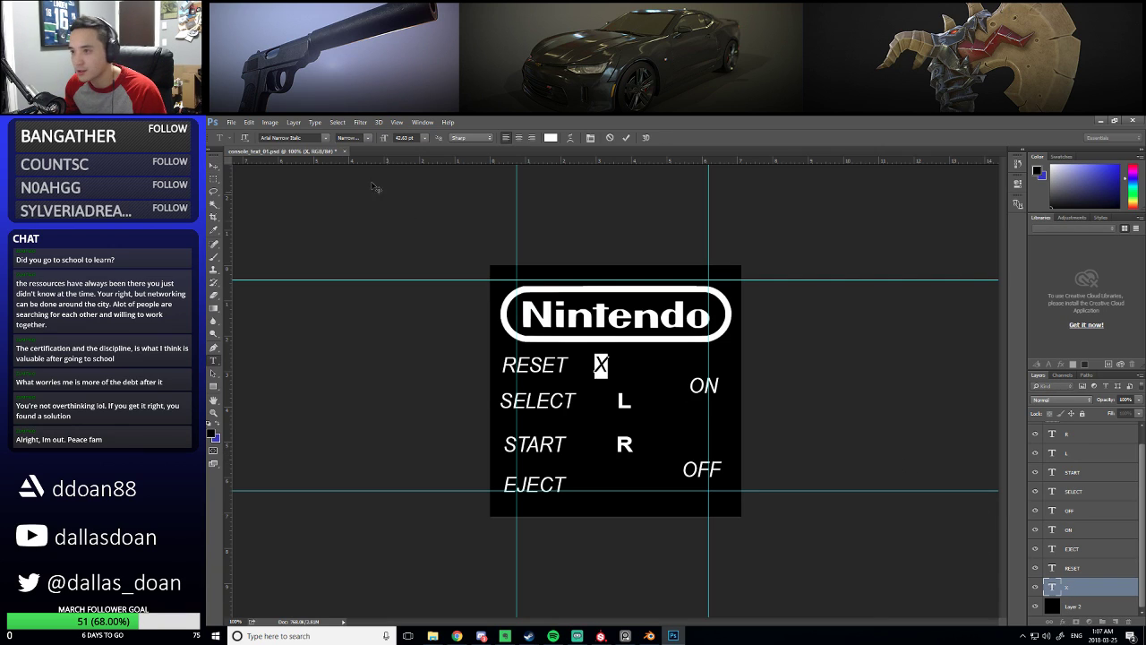
click(365, 138)
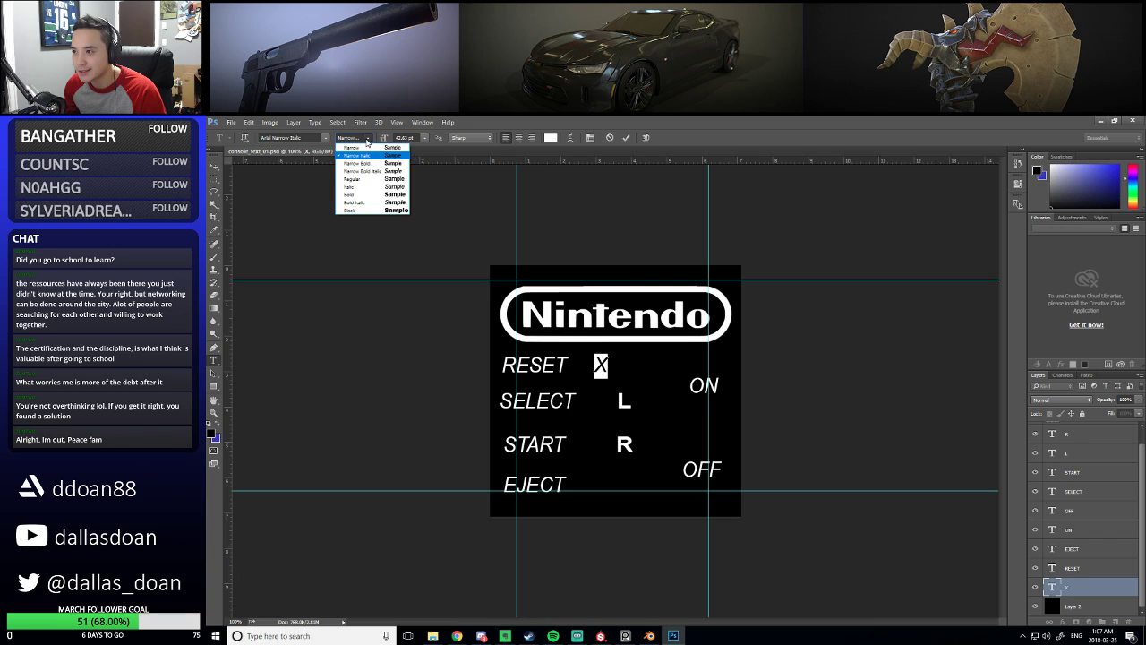
click(366, 140)
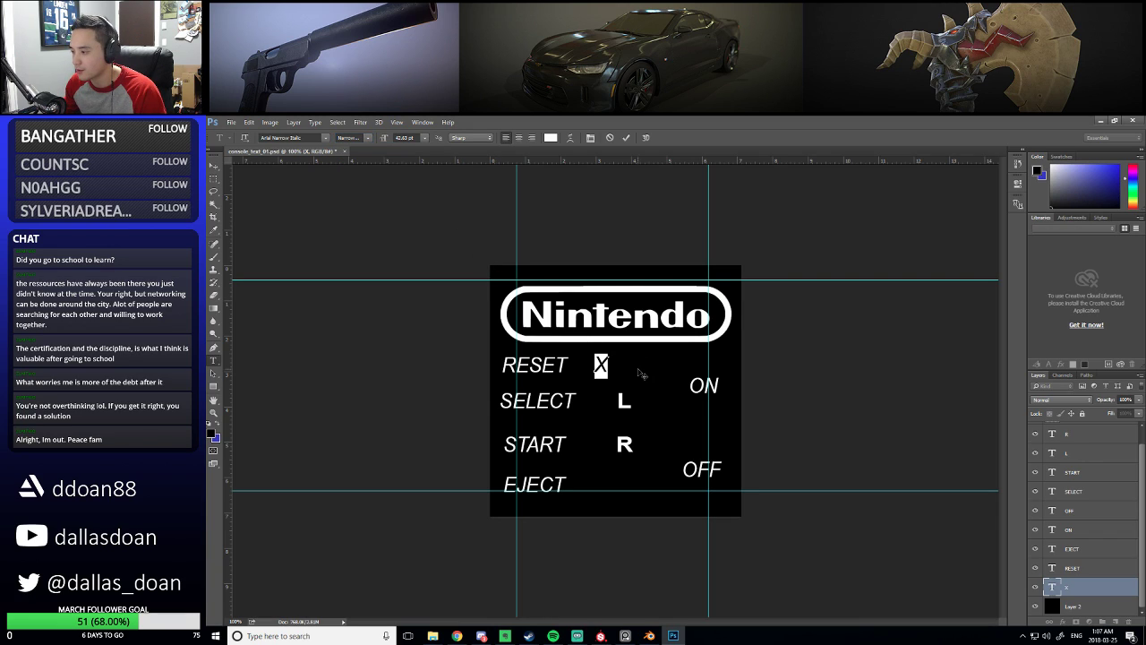
key(ctrl+Return)
key(v)
Move the X label directly above L, then duplicate it and place the copy below R, level with EJECT
drag(614, 364, 638, 363)
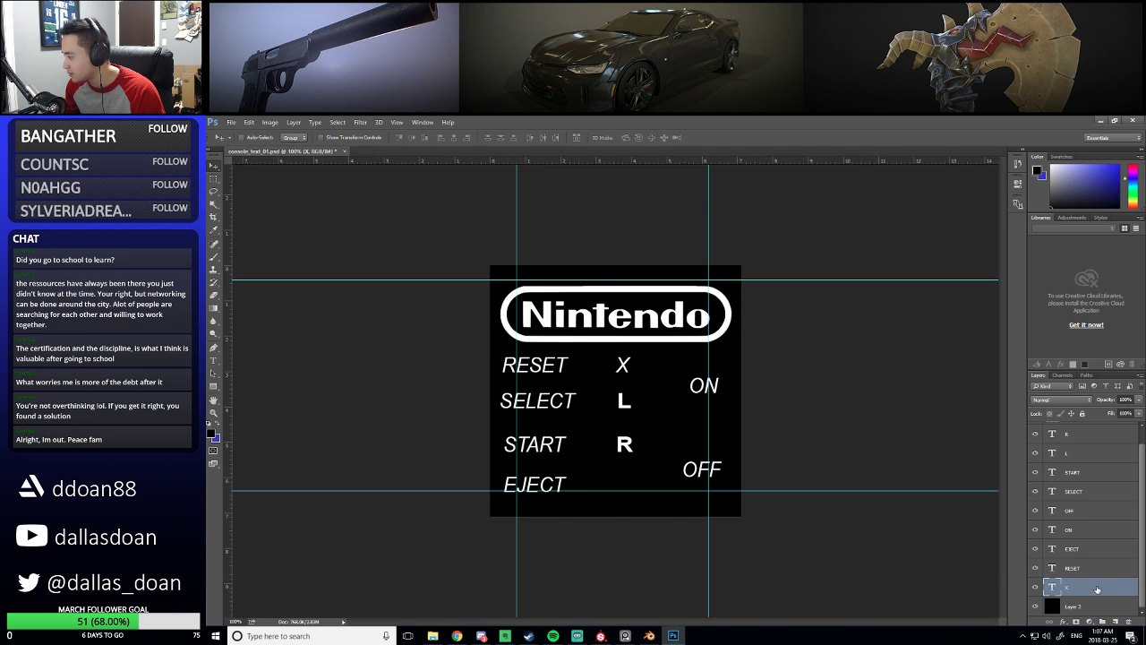
drag(1098, 588, 1117, 620)
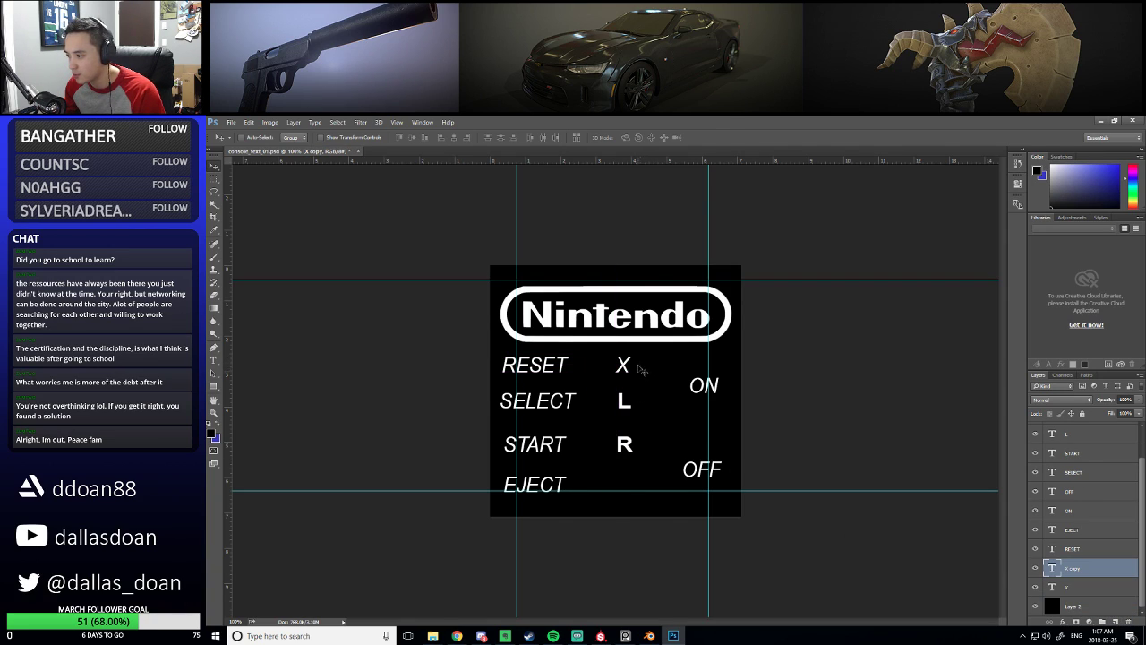
drag(640, 368, 705, 483)
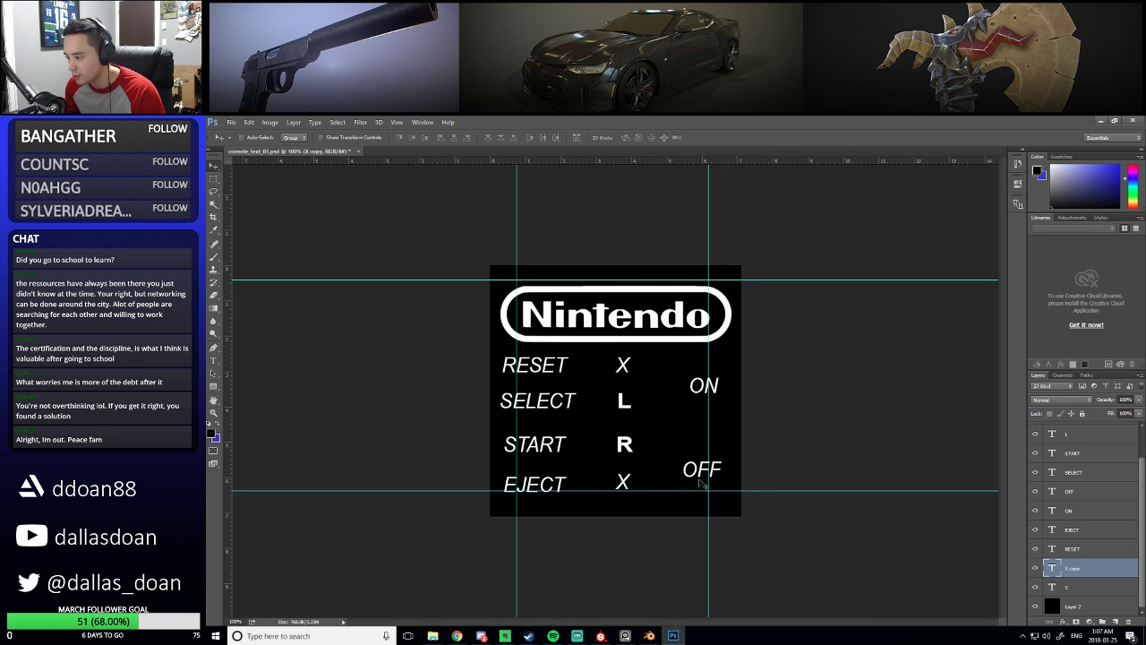
Change the text of the X copy below R to Y
double_click(1053, 568)
text(Y)
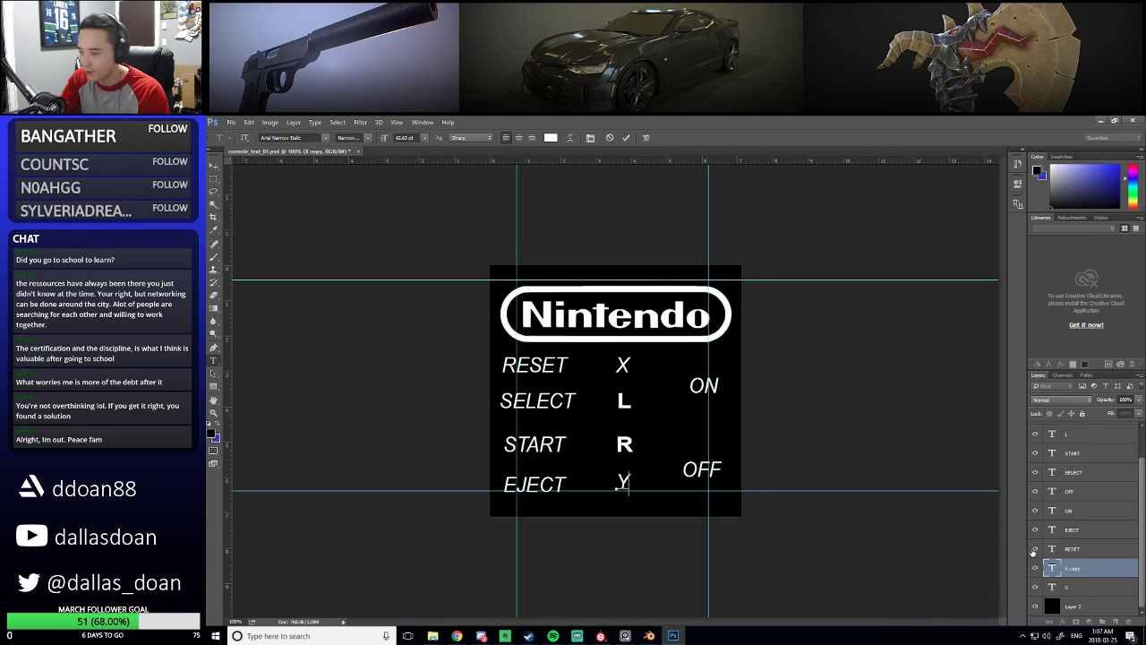
key(ctrl+Return)
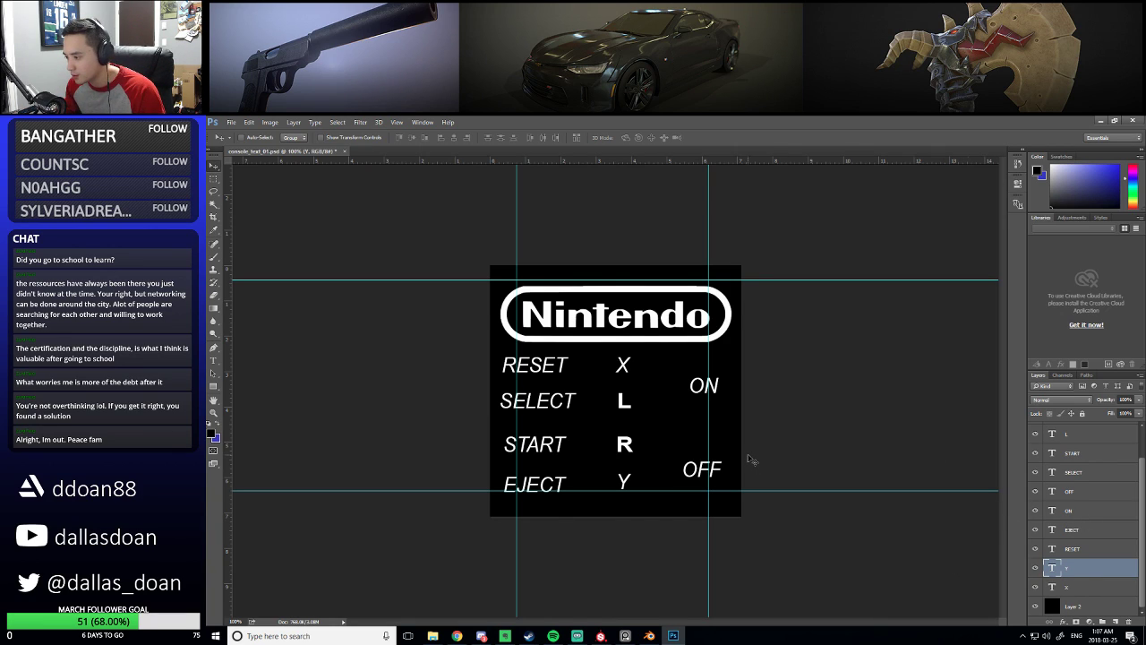
Narrow the X label horizontally to about 75% of its width with Free Transform, keeping its height
click(1092, 587)
key(ctrl+t)
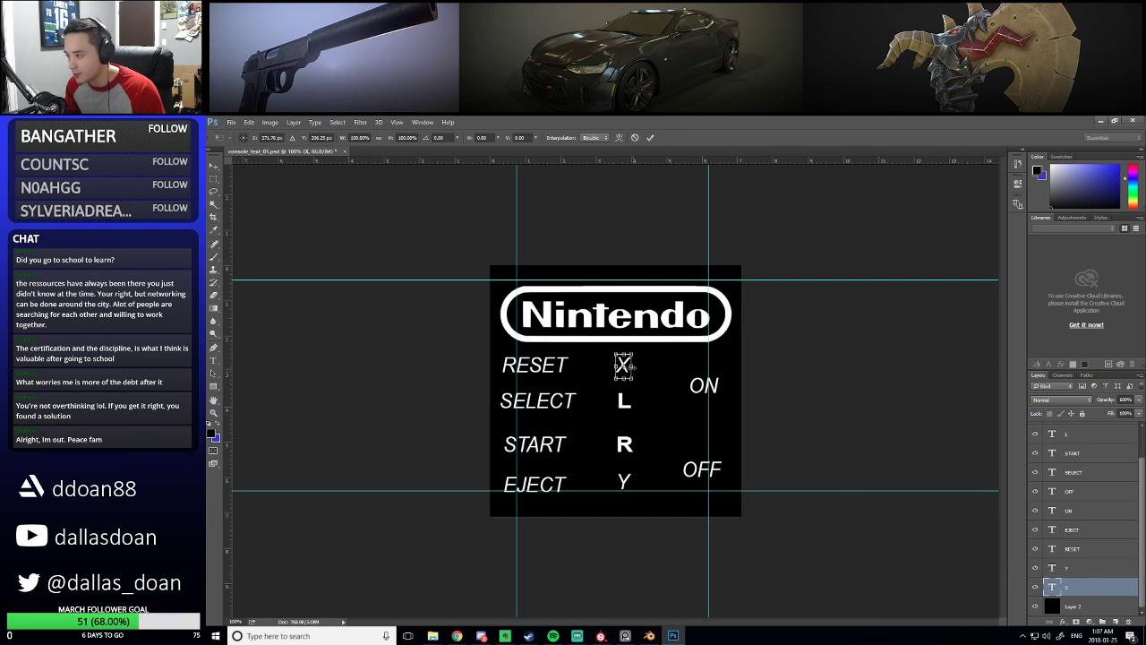
drag(632, 365, 627, 366)
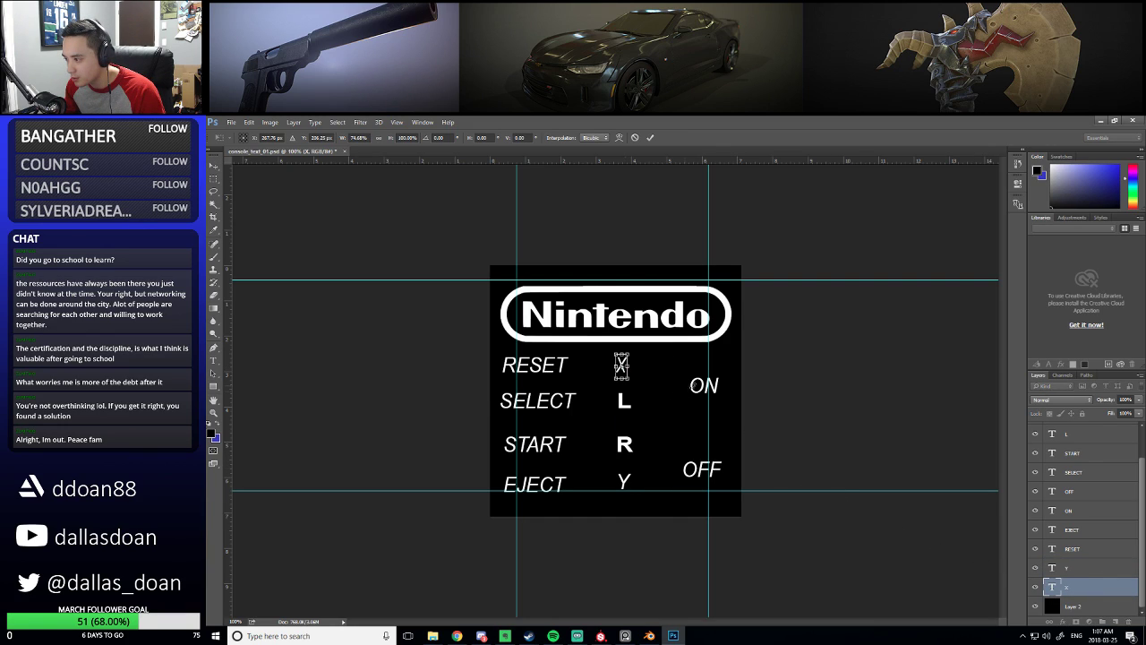
key(Return)
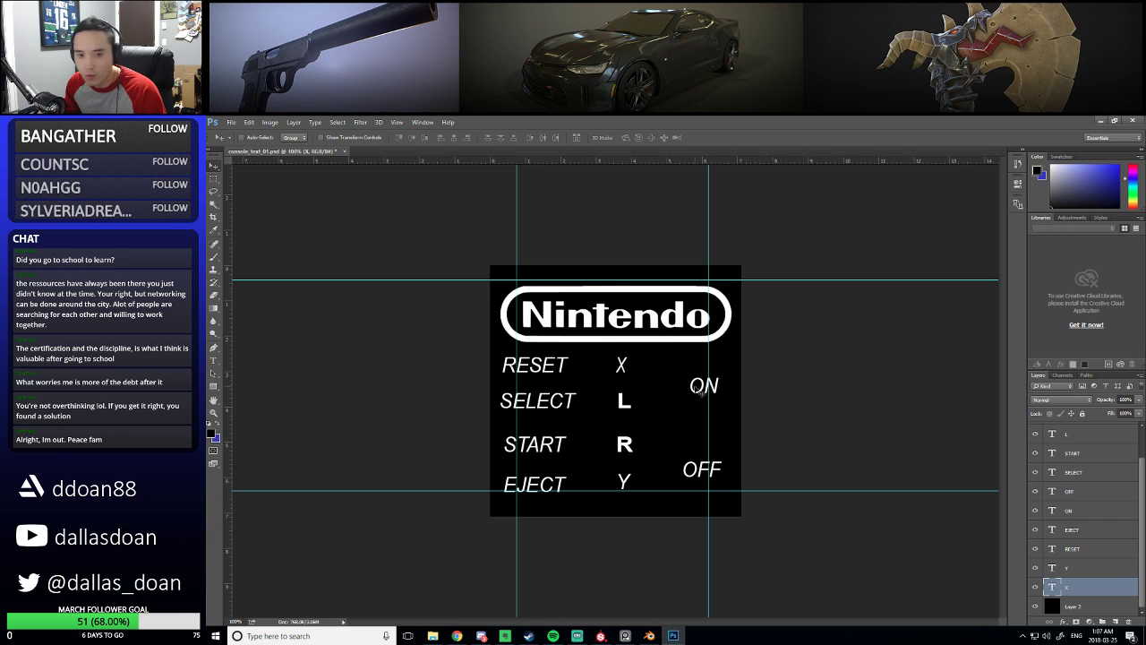
Narrow the Y label horizontally to about 77% of its width with Free Transform, keeping its height
click(1053, 568)
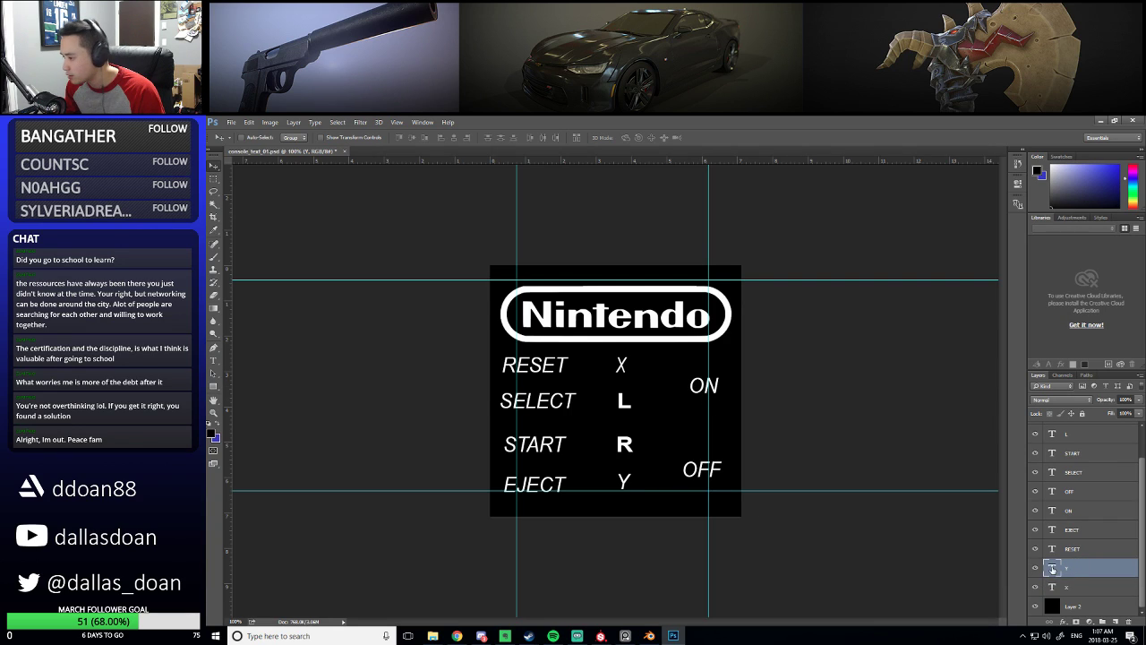
double_click(1054, 569)
key(Escape)
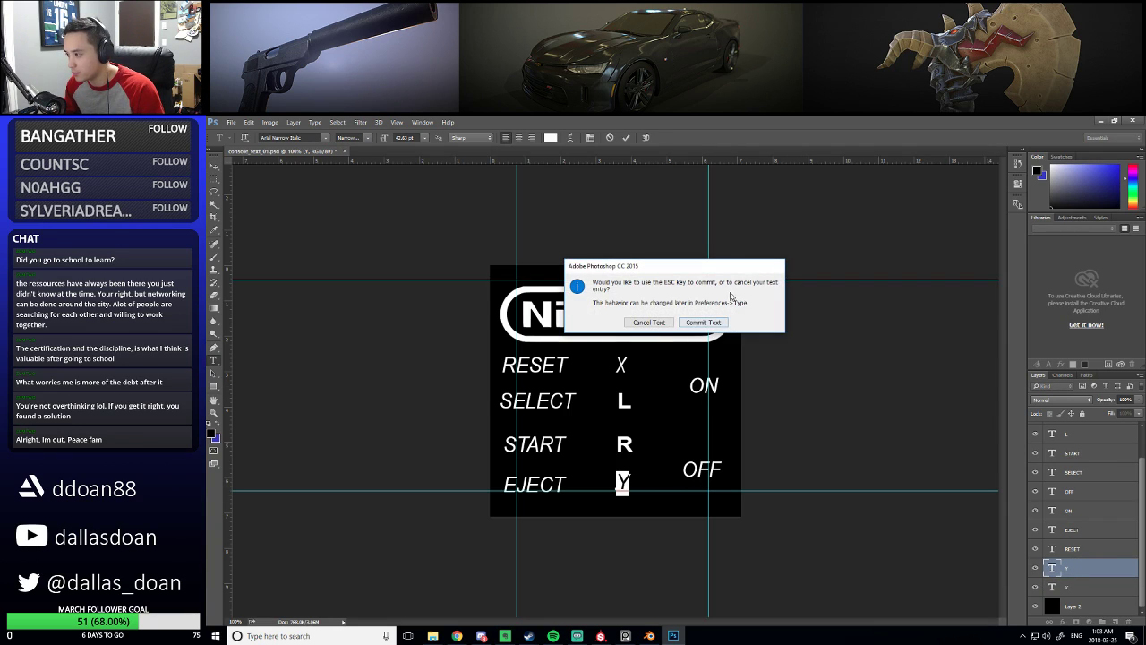
click(656, 323)
key(ctrl+t)
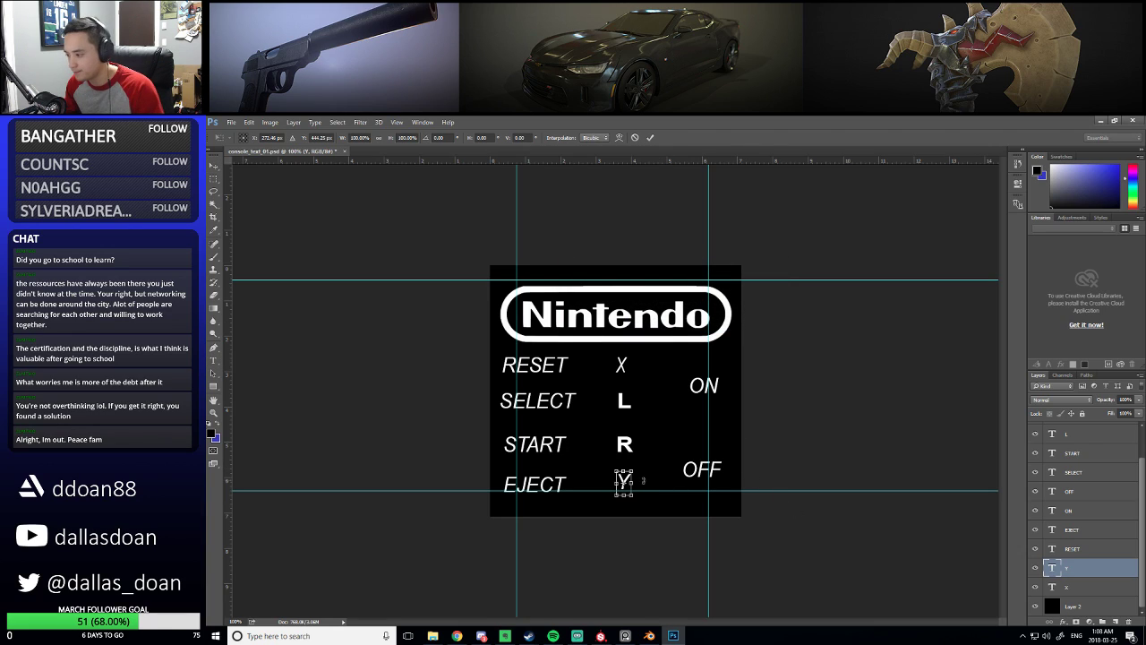
drag(625, 484, 622, 482)
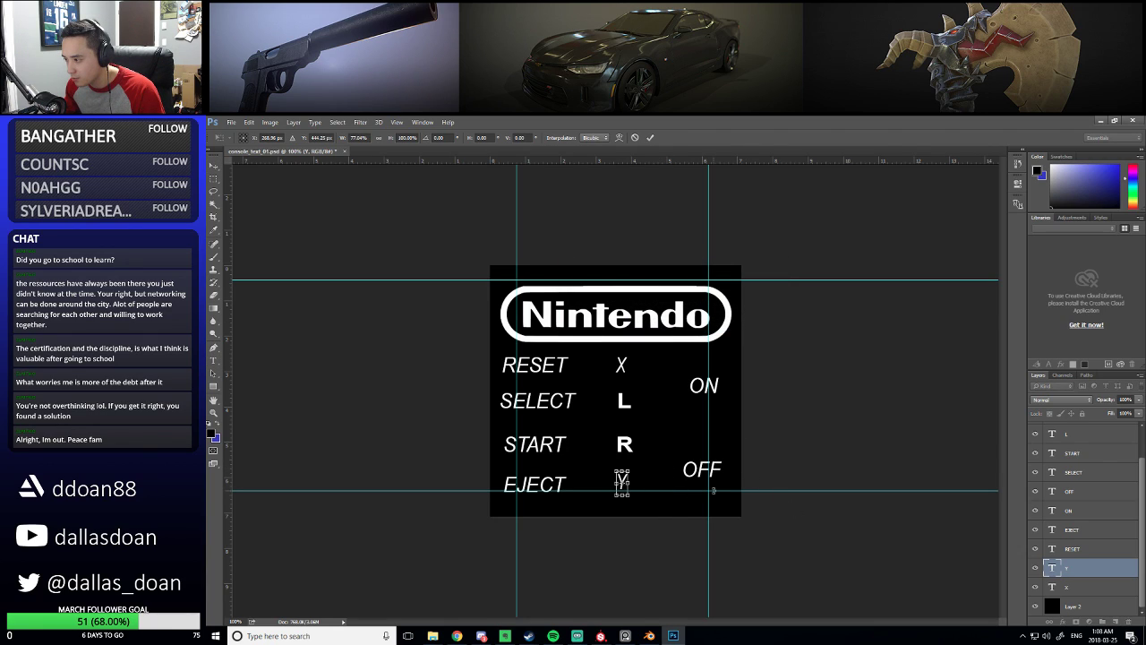
key(Return)
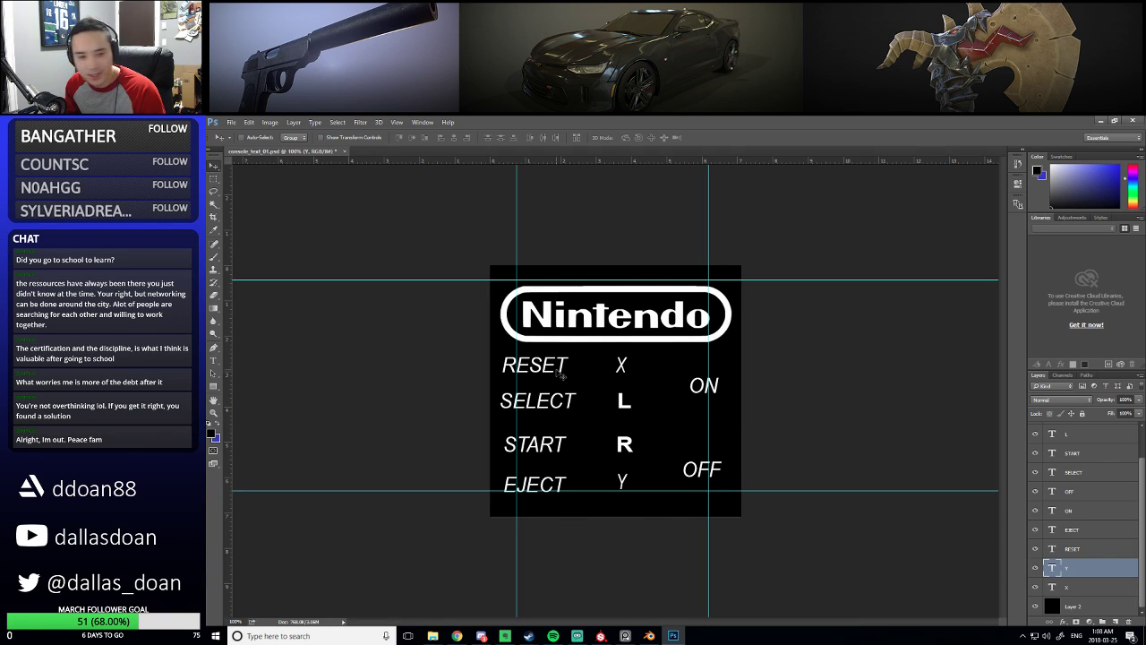
Change the RESET label's text to A
click(1086, 547)
double_click(1052, 548)
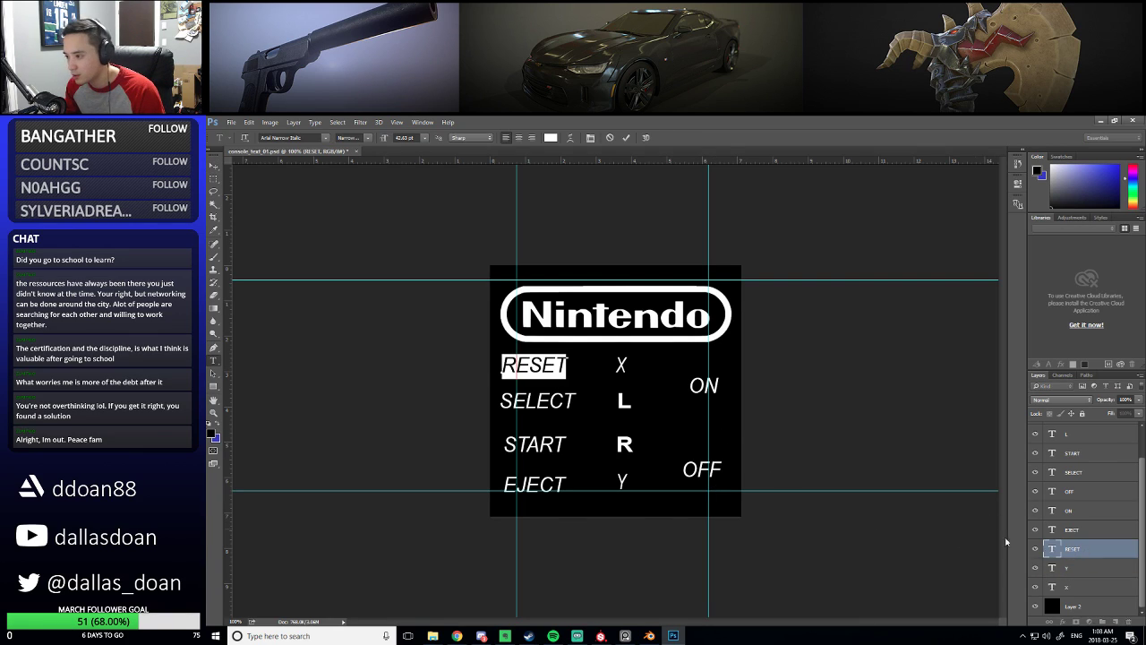
text(A)
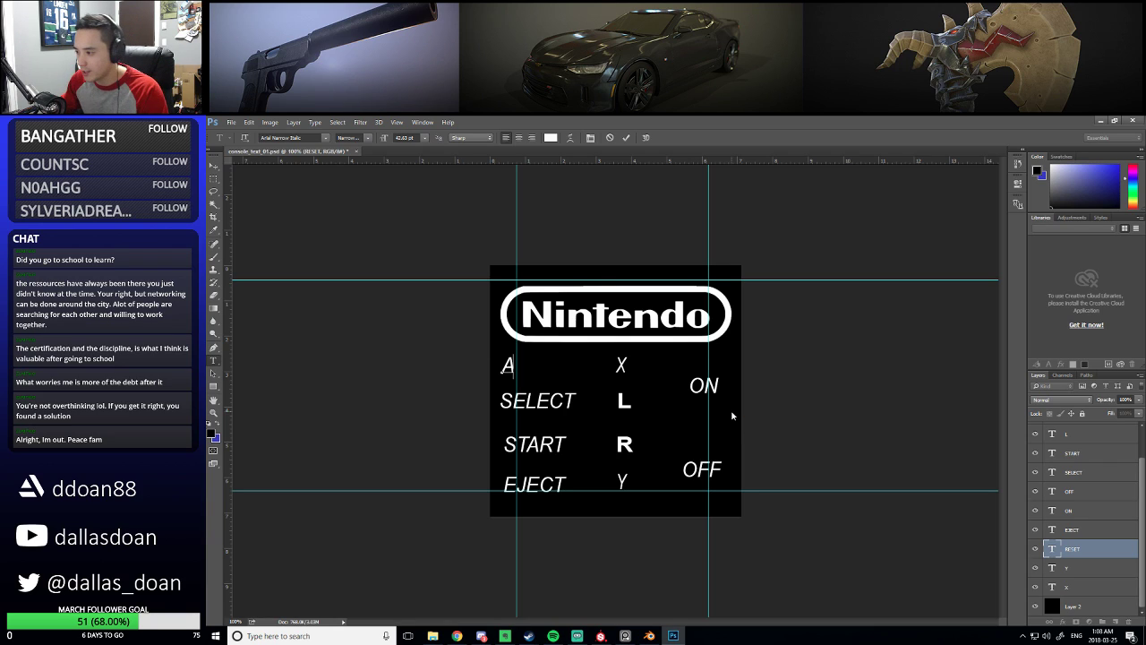
key(ctrl+Return)
key(v)
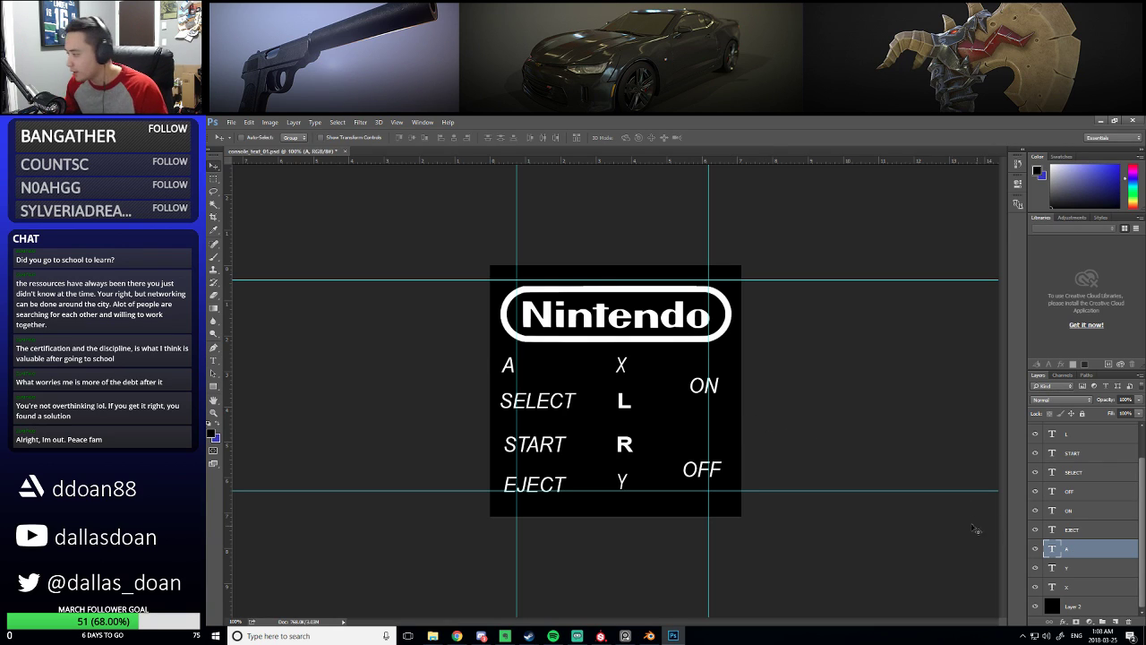
Narrow the A label horizontally with Free Transform and shift it right so it sits centred above SELECT
key(ctrl+t)
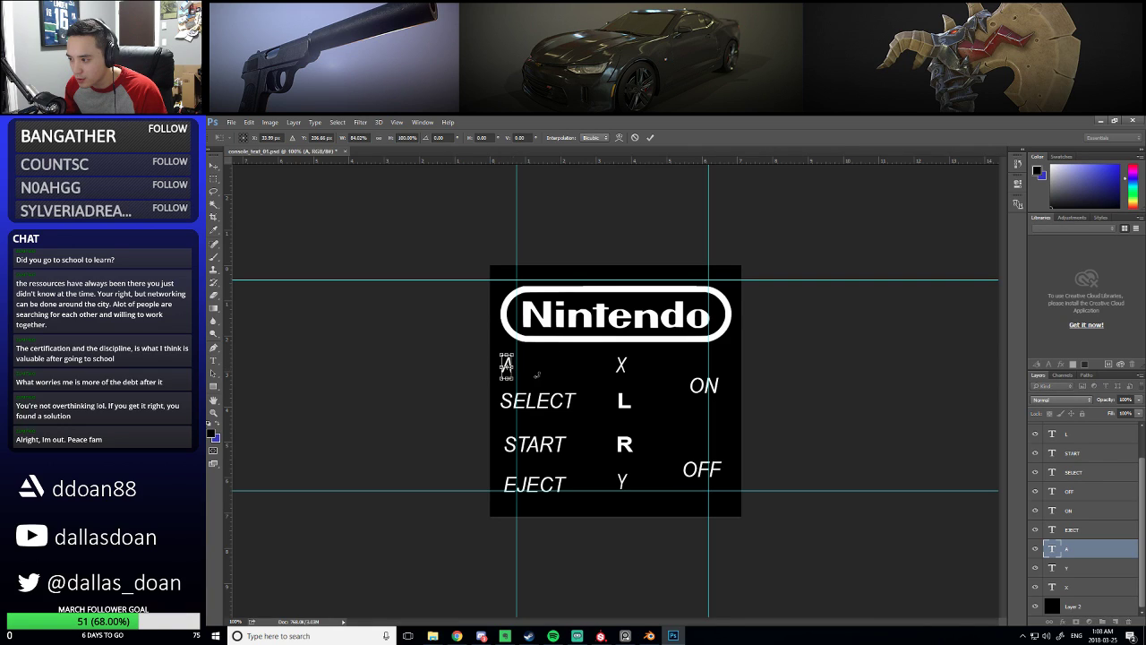
key(Return)
drag(544, 367, 571, 367)
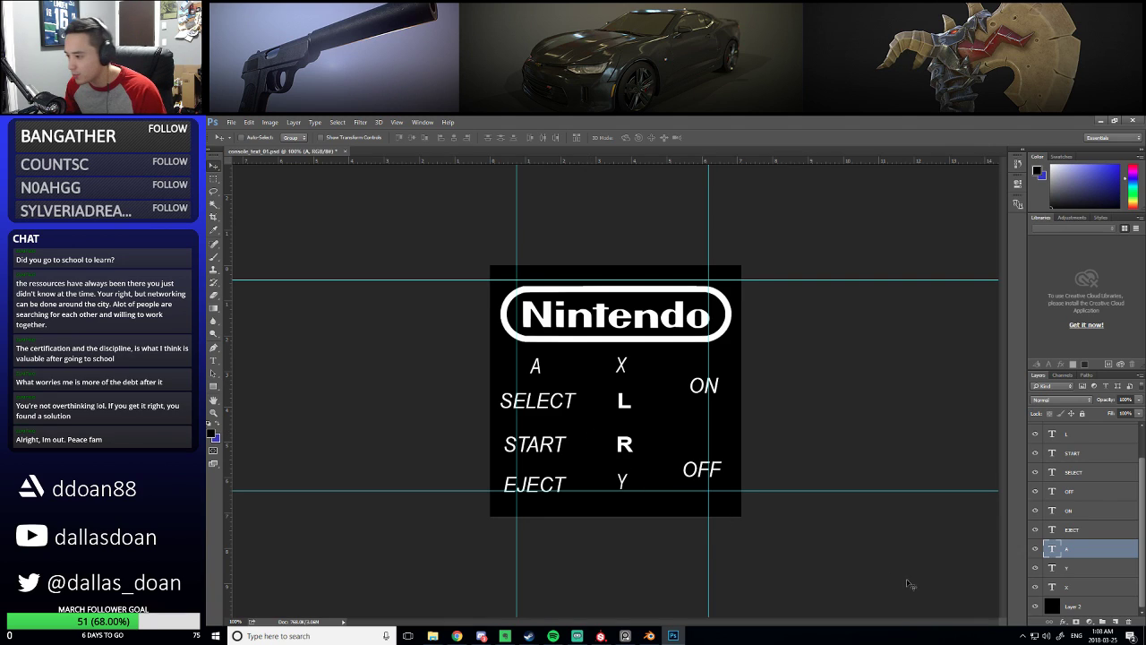
Change the EJECT label's text to B and shift it right so it sits centred below START
double_click(1054, 530)
text(B)
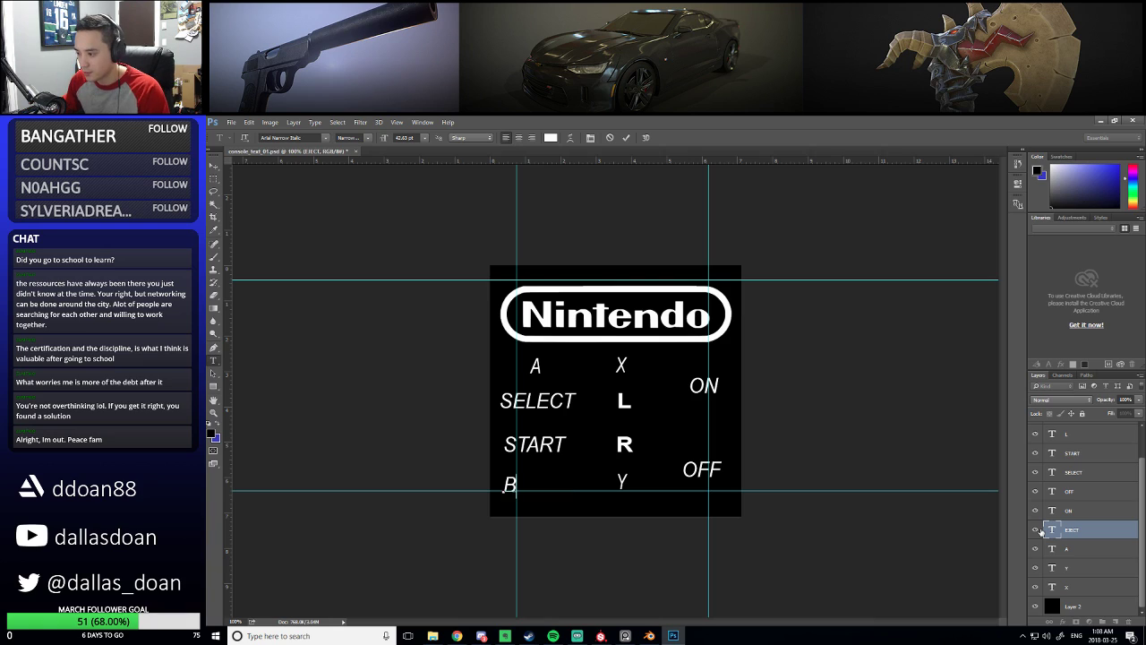
key(ctrl+Return)
key(v)
drag(557, 474, 580, 475)
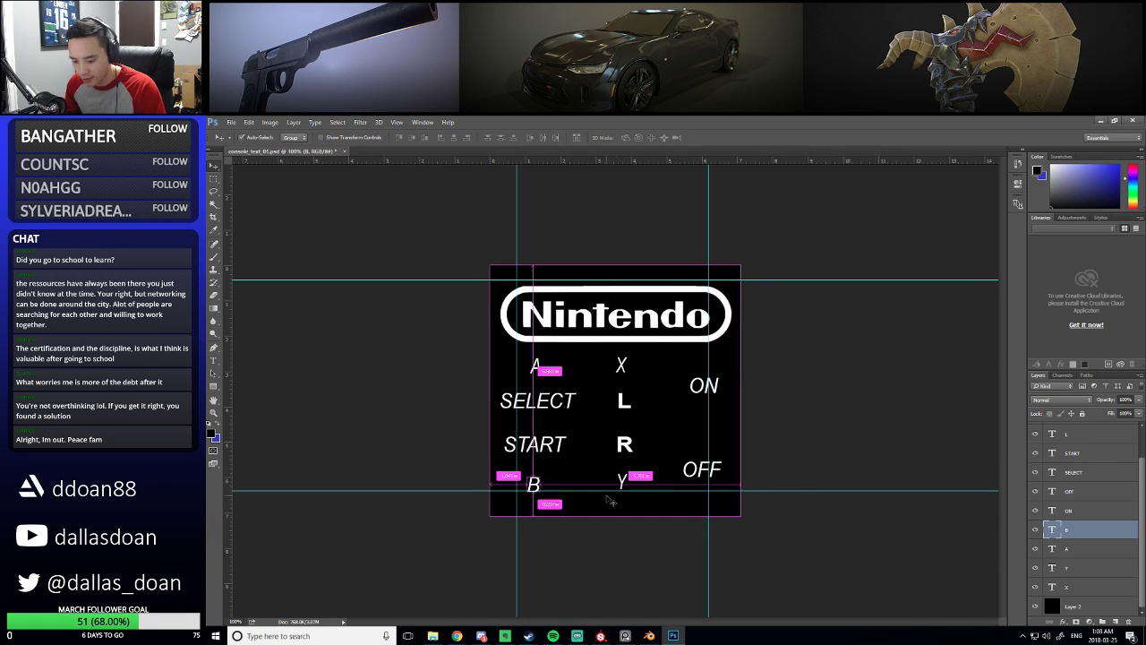
Narrow the B label slightly in width with Free Transform, keeping its height
key(ctrl+t)
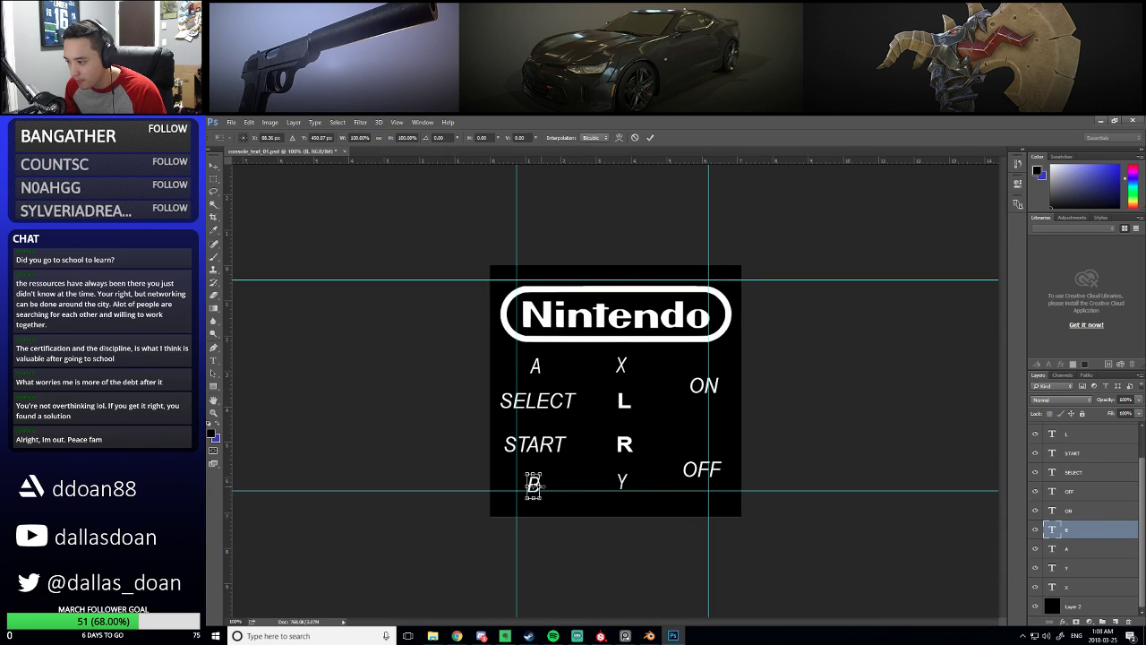
drag(539, 486, 540, 485)
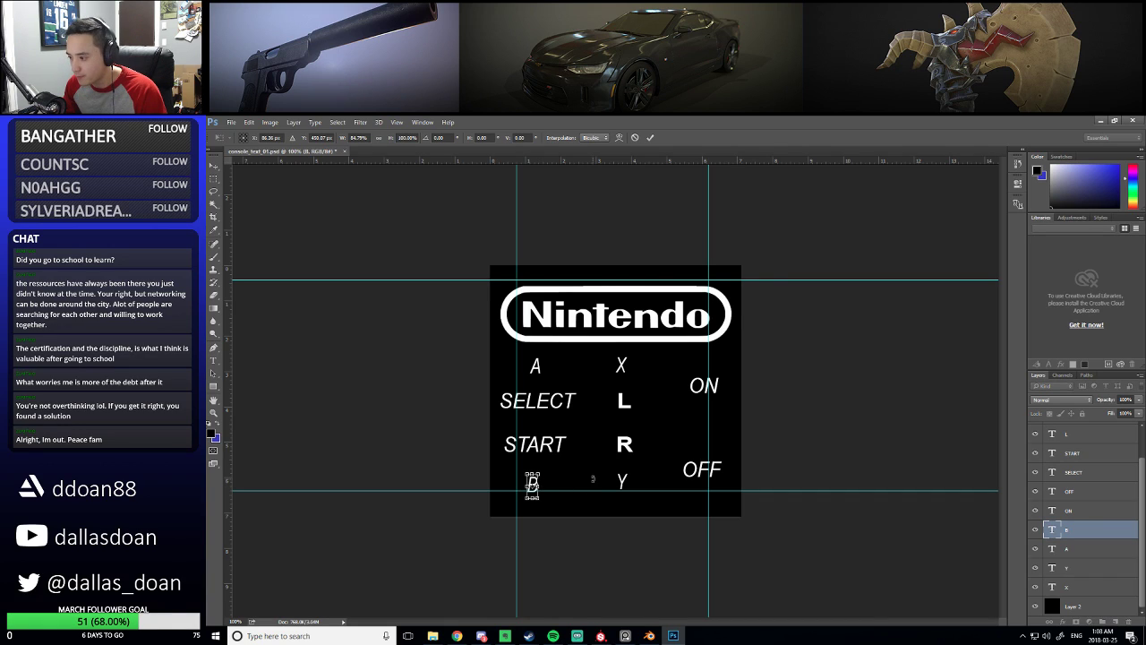
key(Return)
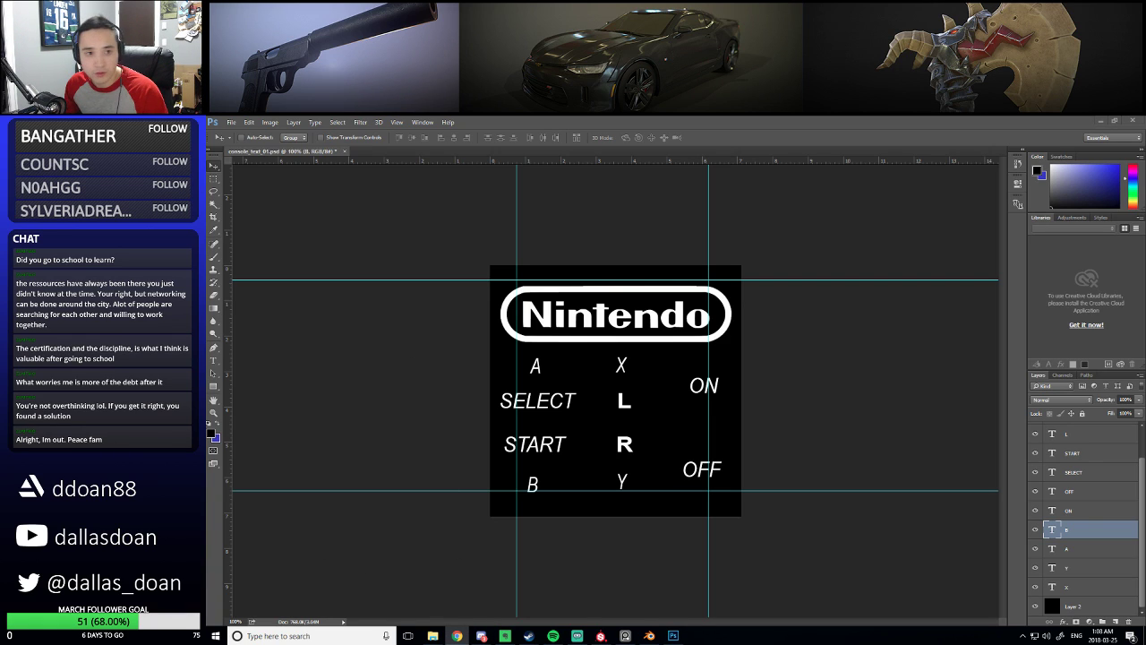
drag(412, 206, 492, 208)
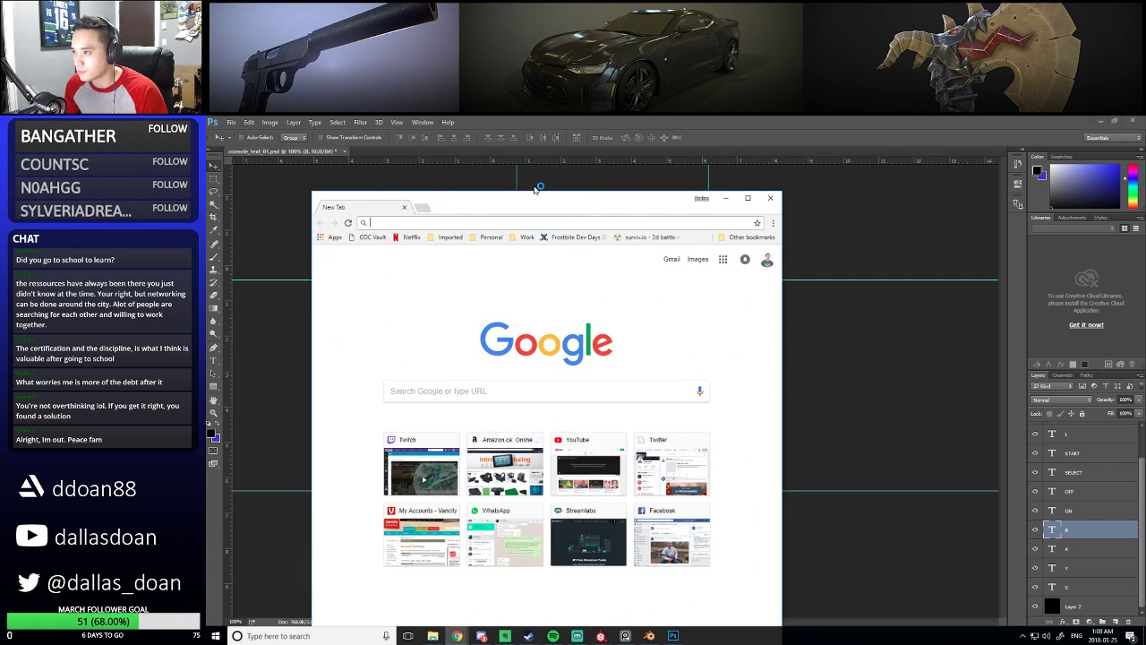
click(538, 187)
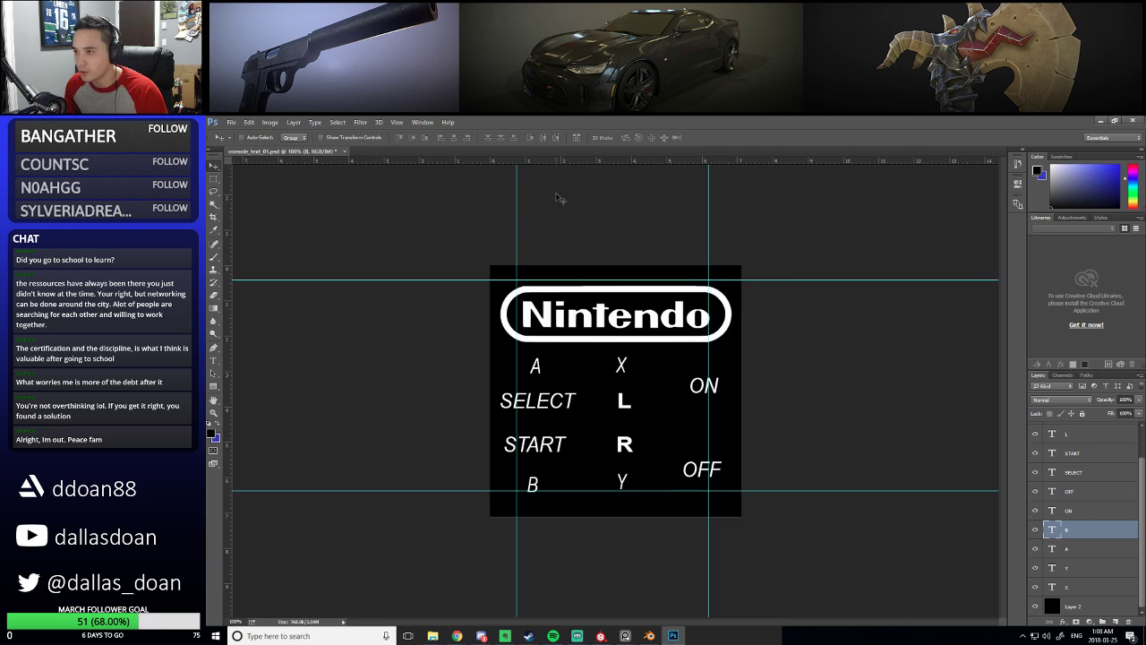
Save the document under the new name controller_text_01.psd in the painter folder, keeping its layers
click(232, 122)
click(305, 231)
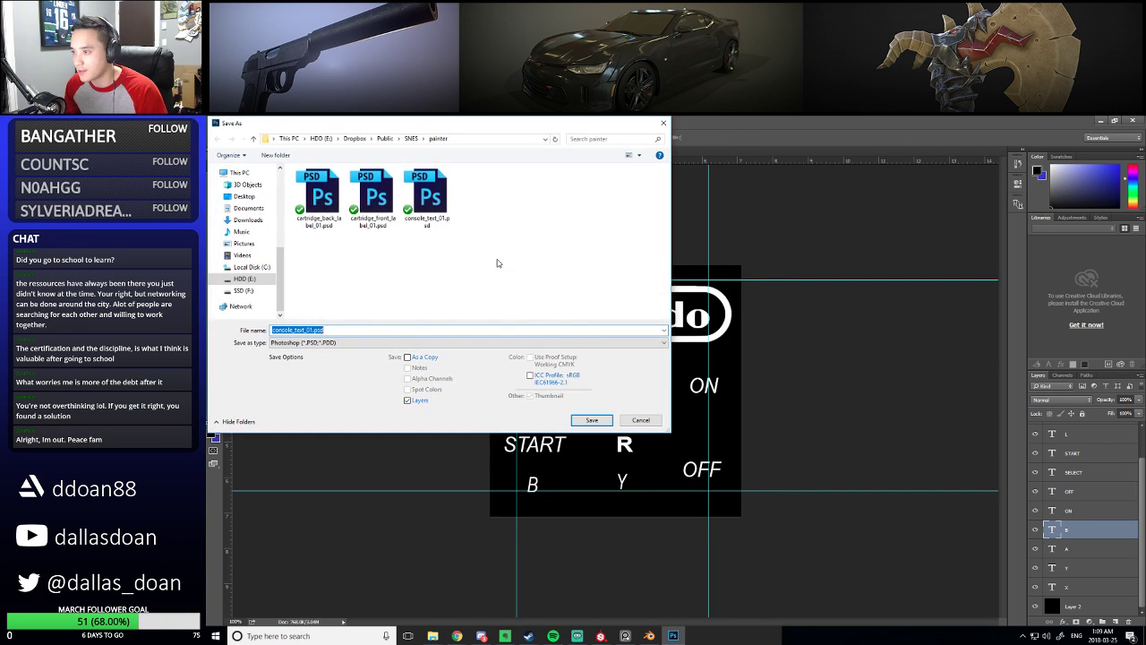
click(294, 330)
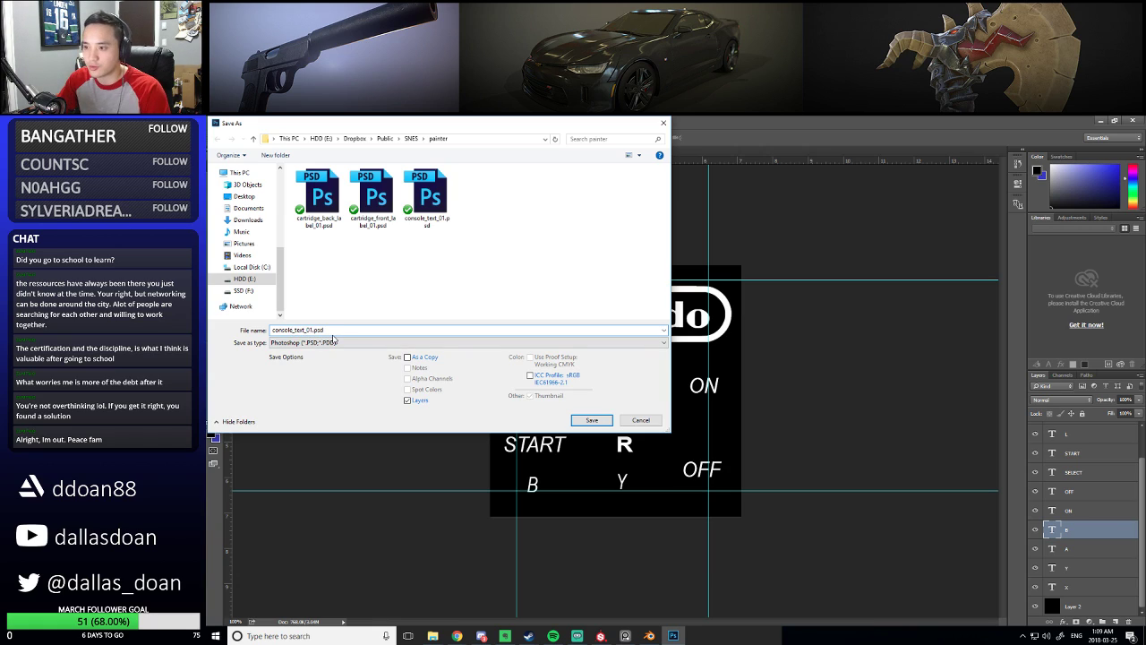
key(BackSpace)
key(BackSpace)
key(BackSpace)
key(BackSpace)
key(BackSpace)
text(ntroller)
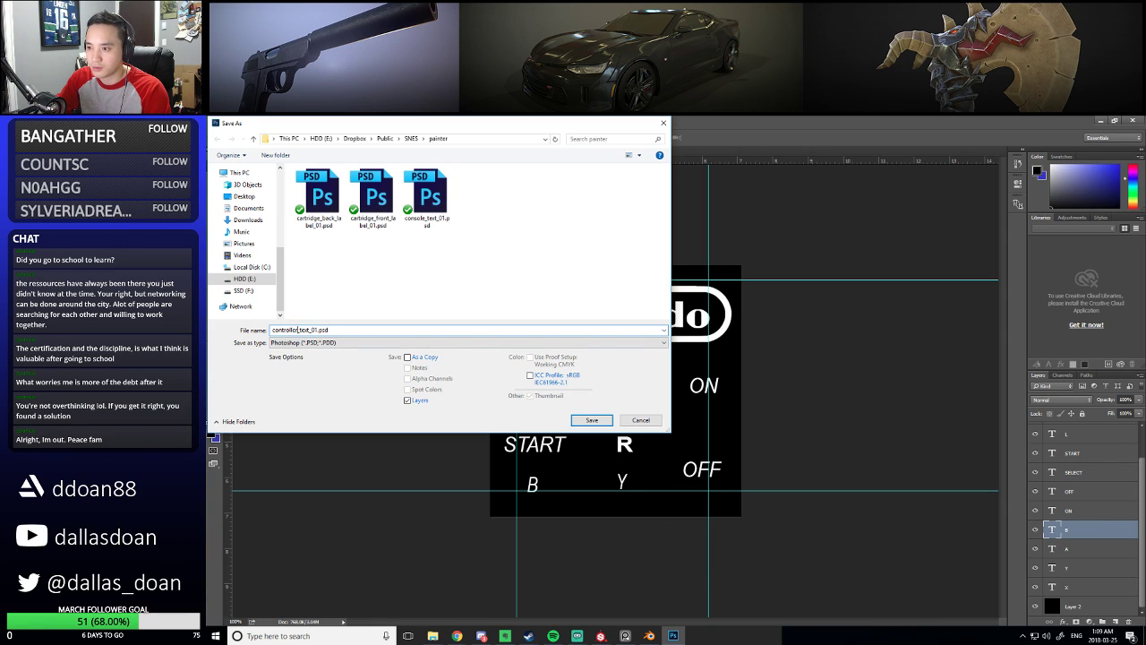
key(Return)
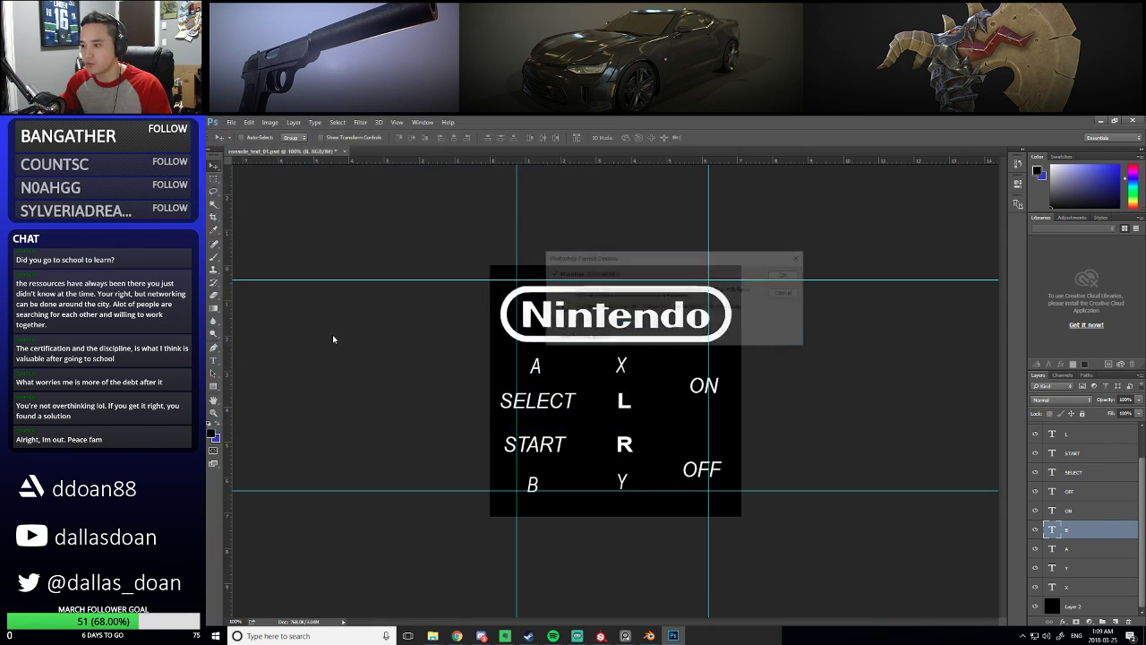
key(Return)
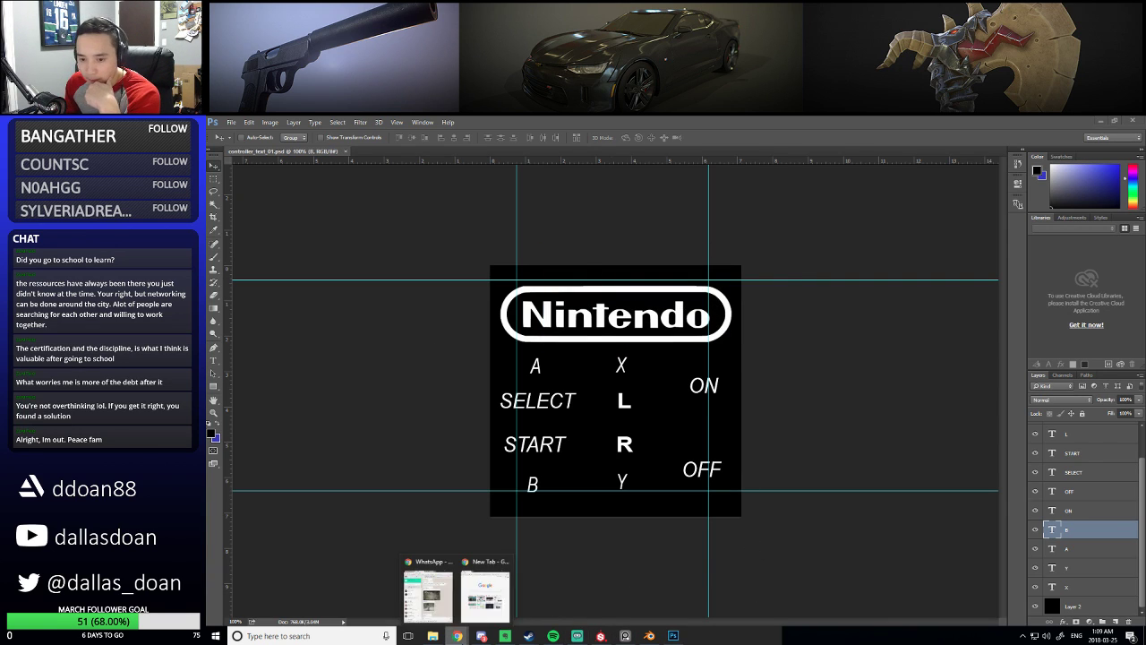
Switch to the Chrome window with the new tab and search for images of "super nintendo entertainment system logo"
click(486, 611)
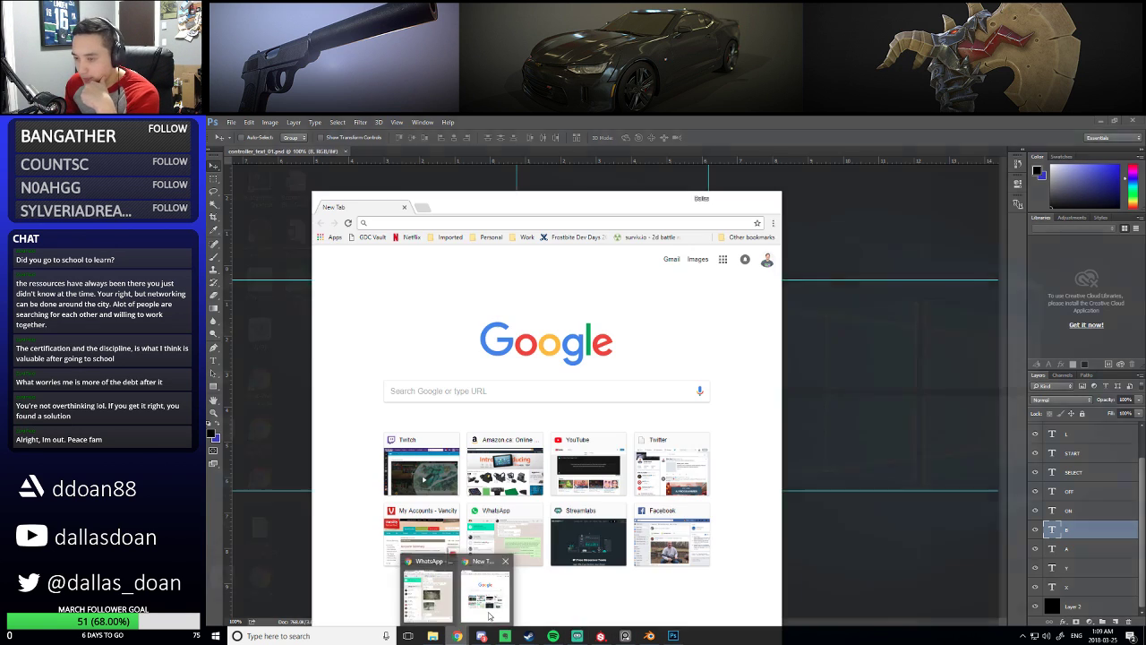
click(430, 223)
text(super ne)
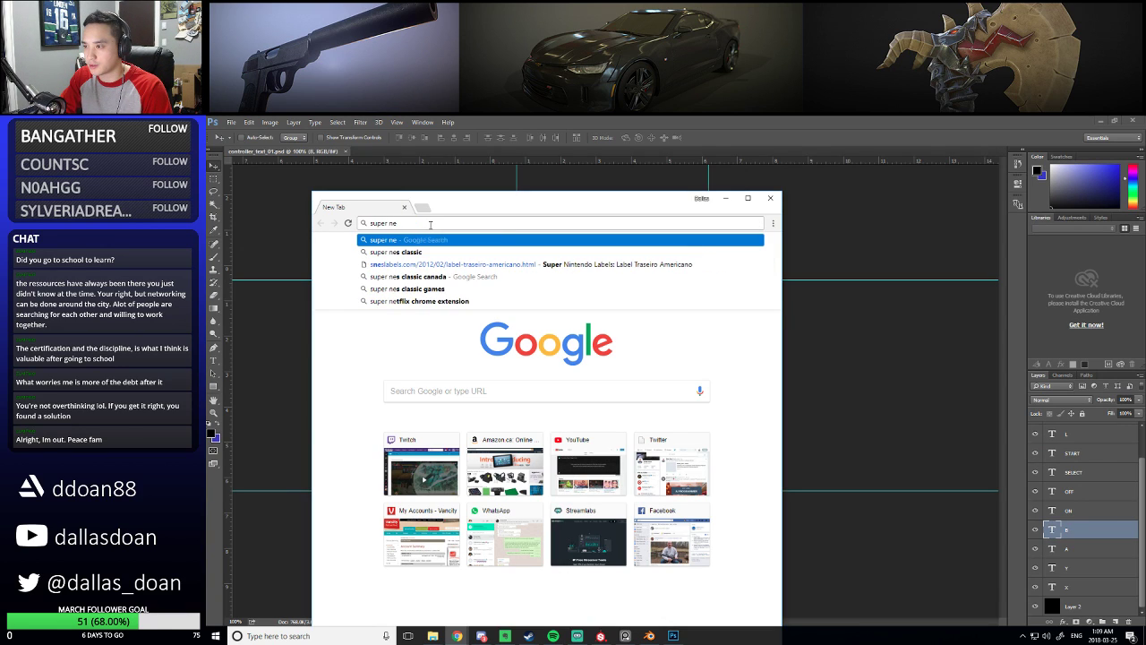
key(BackSpace)
text(inten)
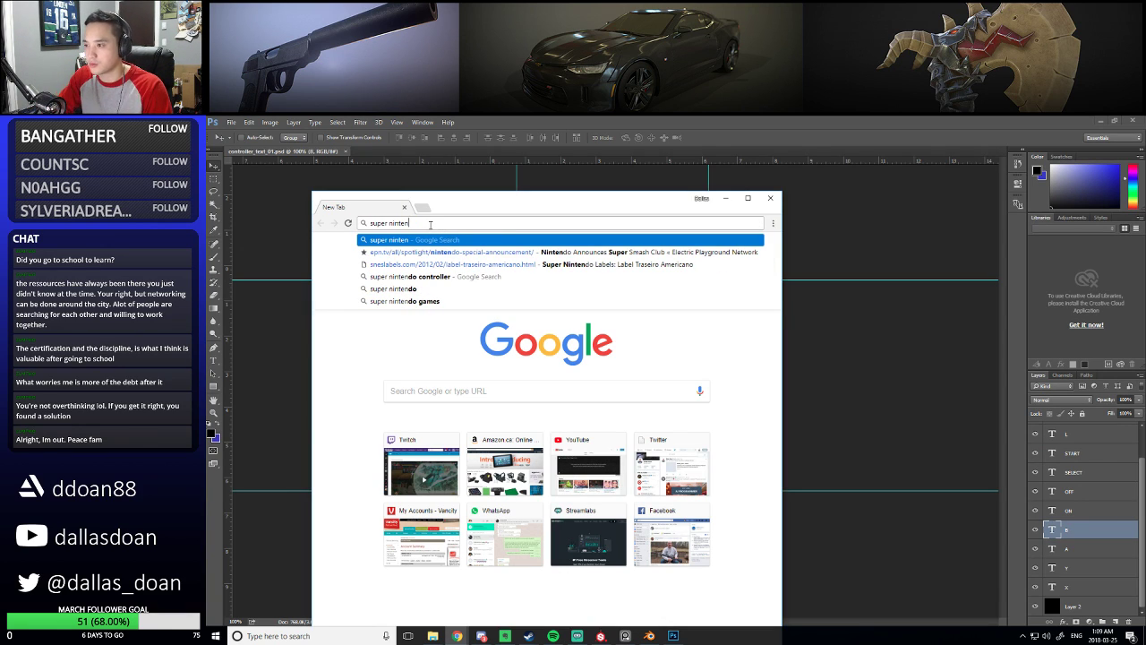
text(do )
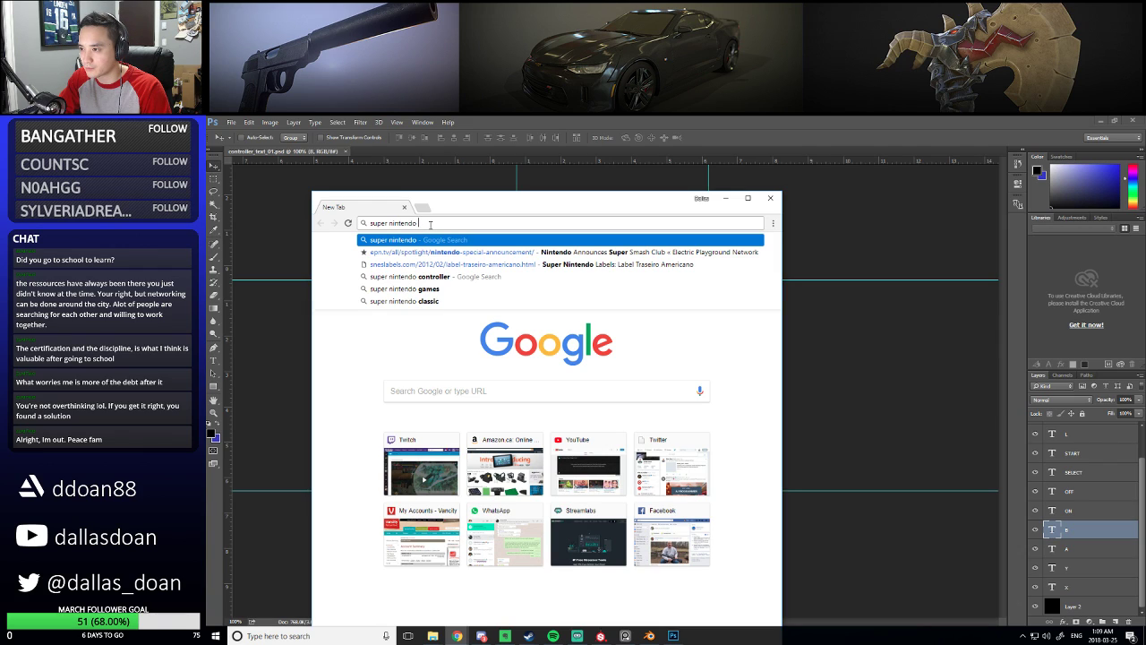
text(ent)
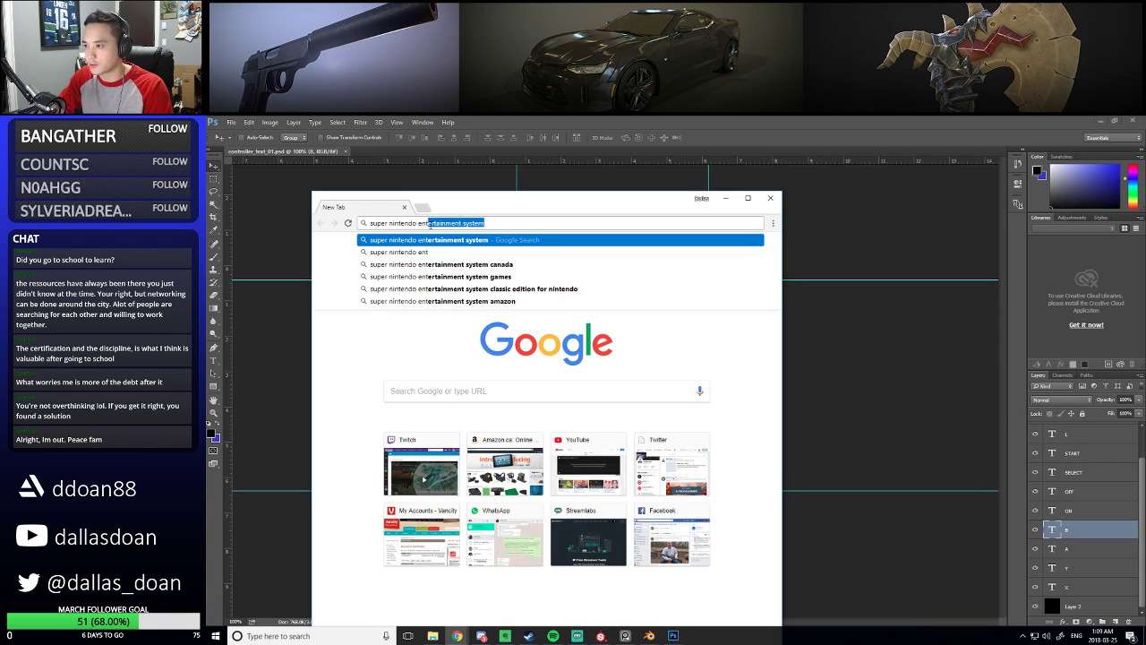
text(ertainment system logo)
key(Return)
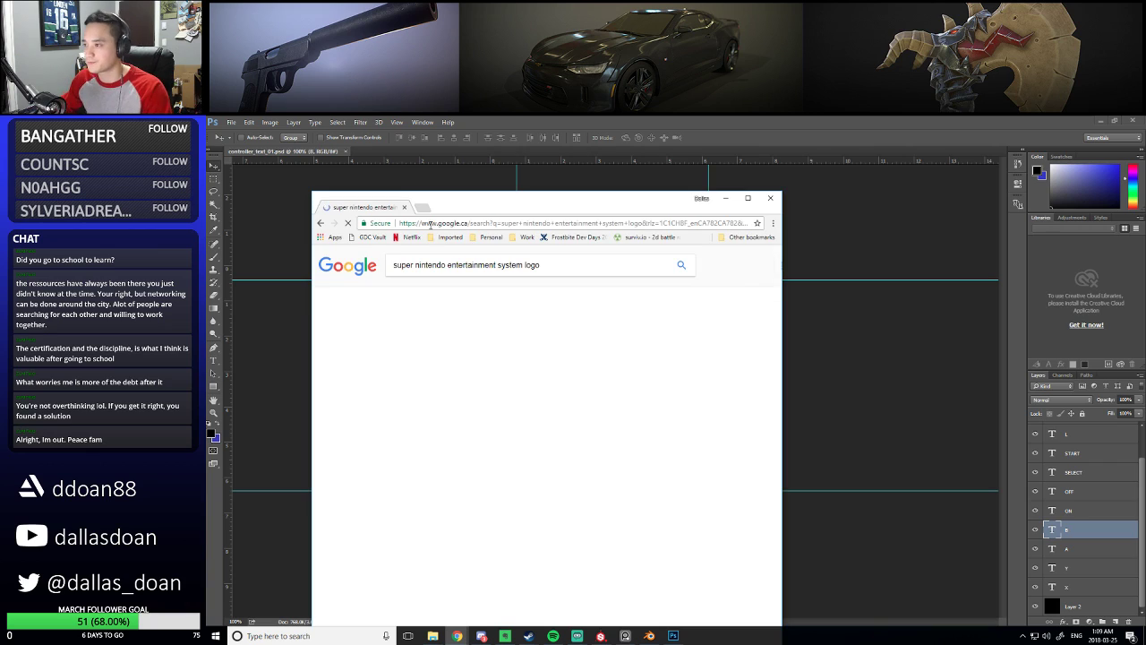
click(468, 358)
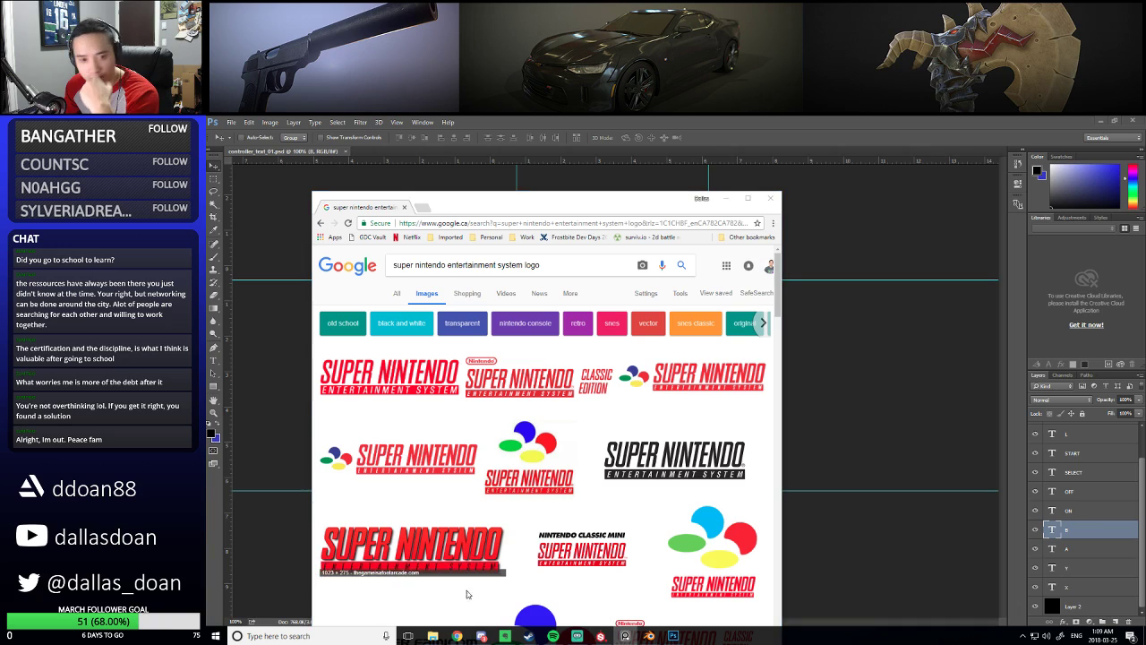
Preview the first red Super Nintendo Entertainment System logo result and start saving its image
click(427, 367)
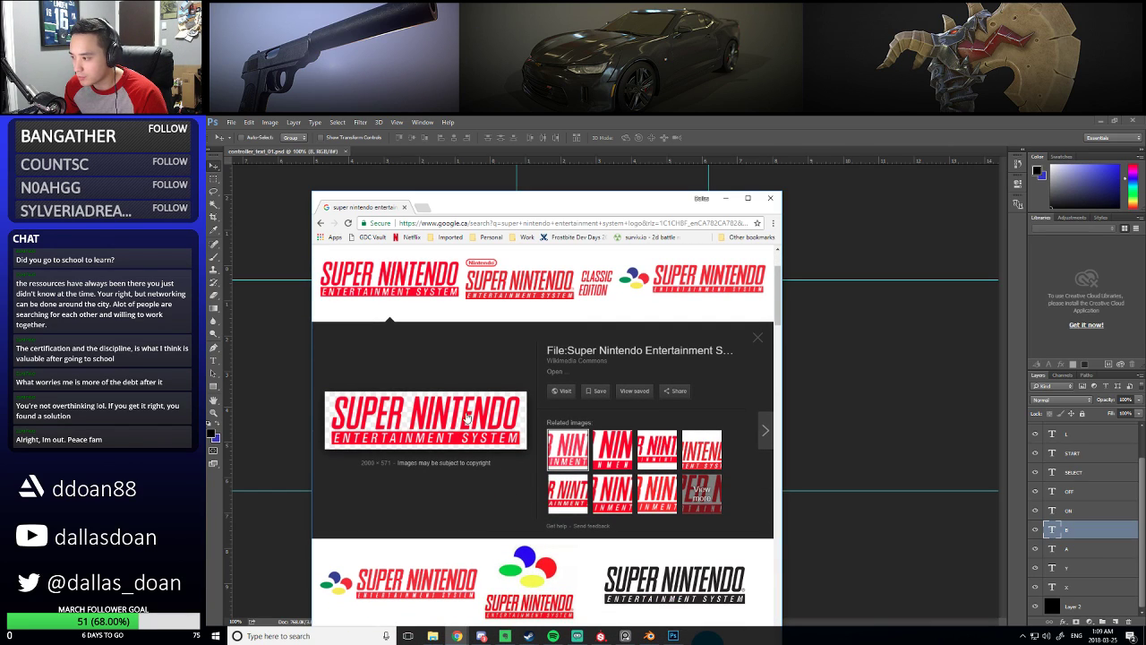
right_click(458, 417)
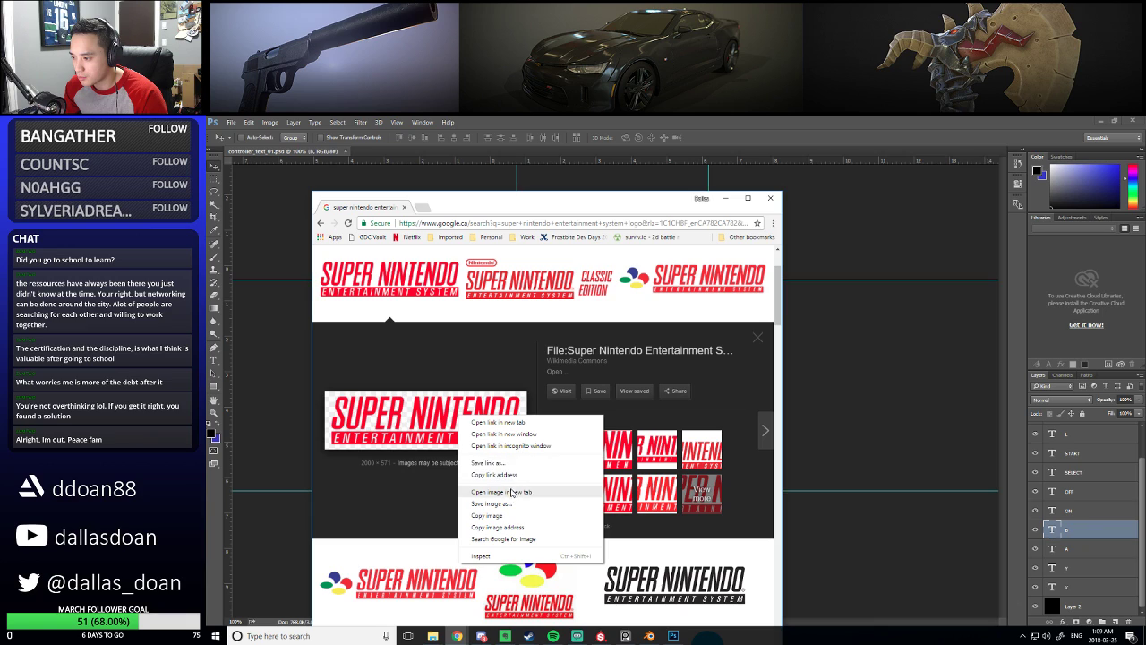
click(508, 505)
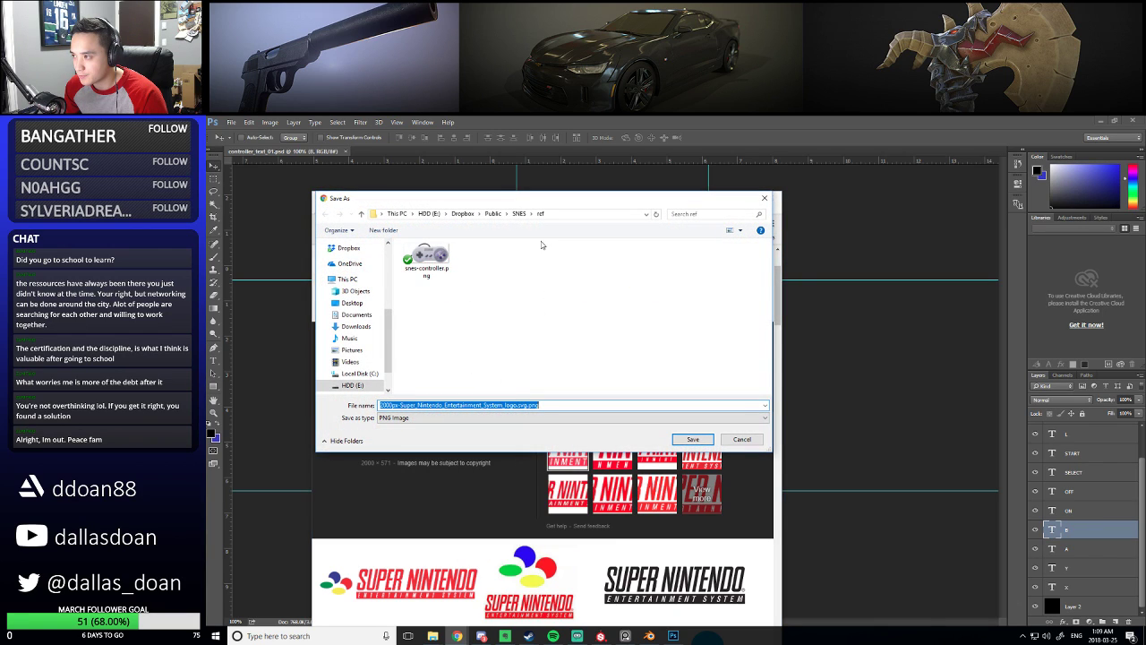
Check the SNES project's textures folder and the contents of its ref folder for where the logo belongs
click(521, 214)
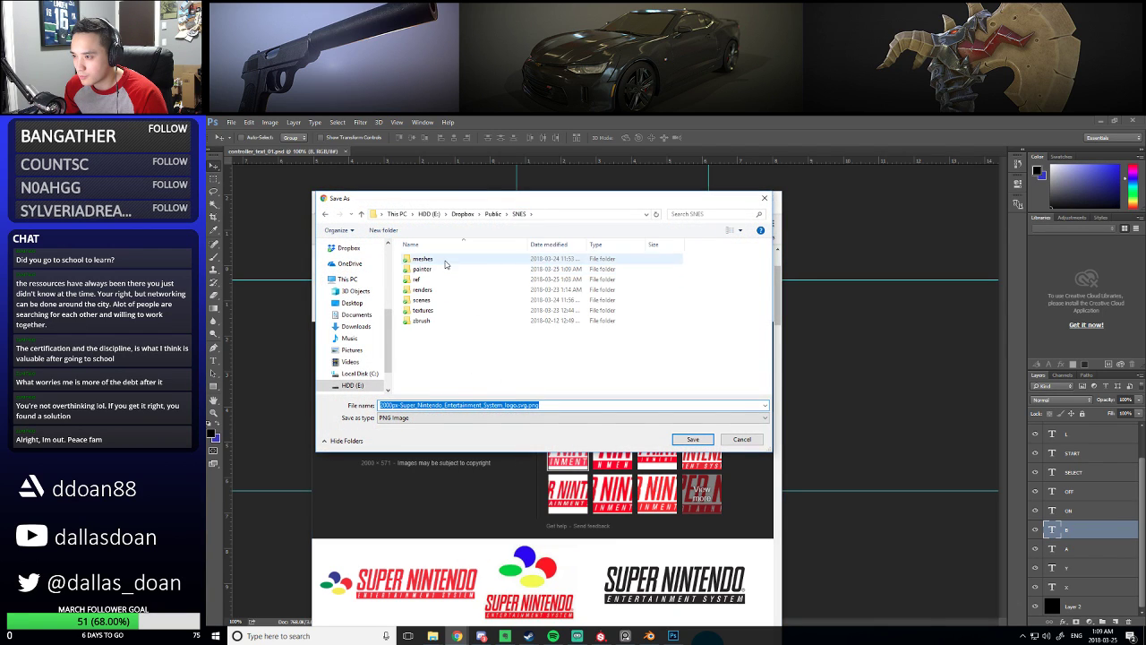
double_click(437, 312)
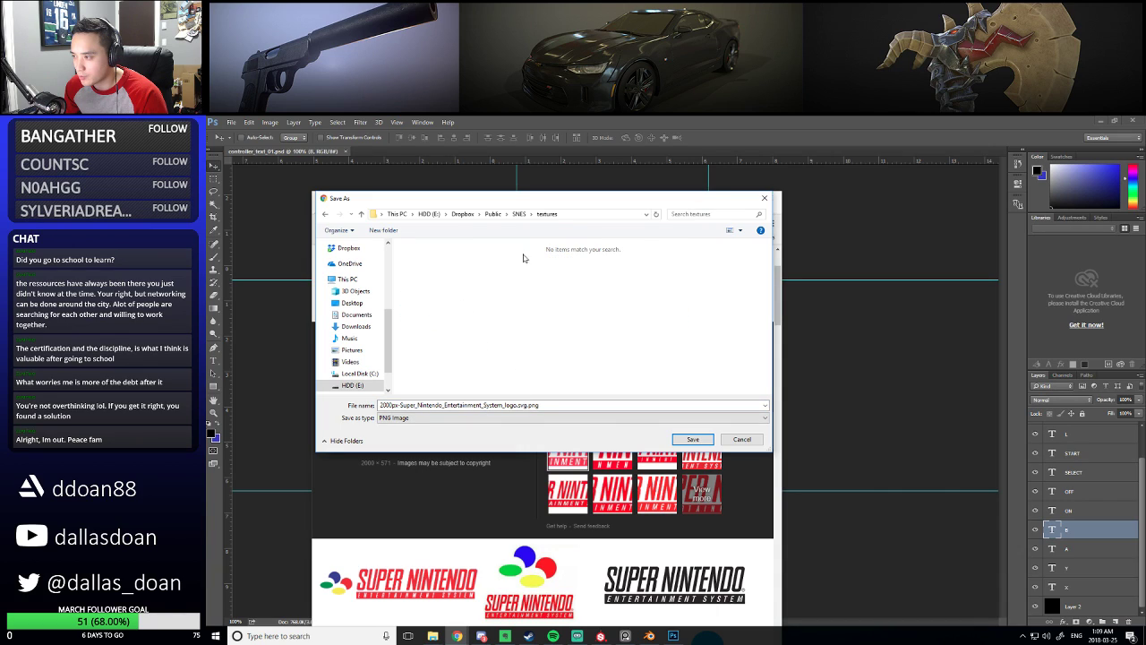
click(519, 214)
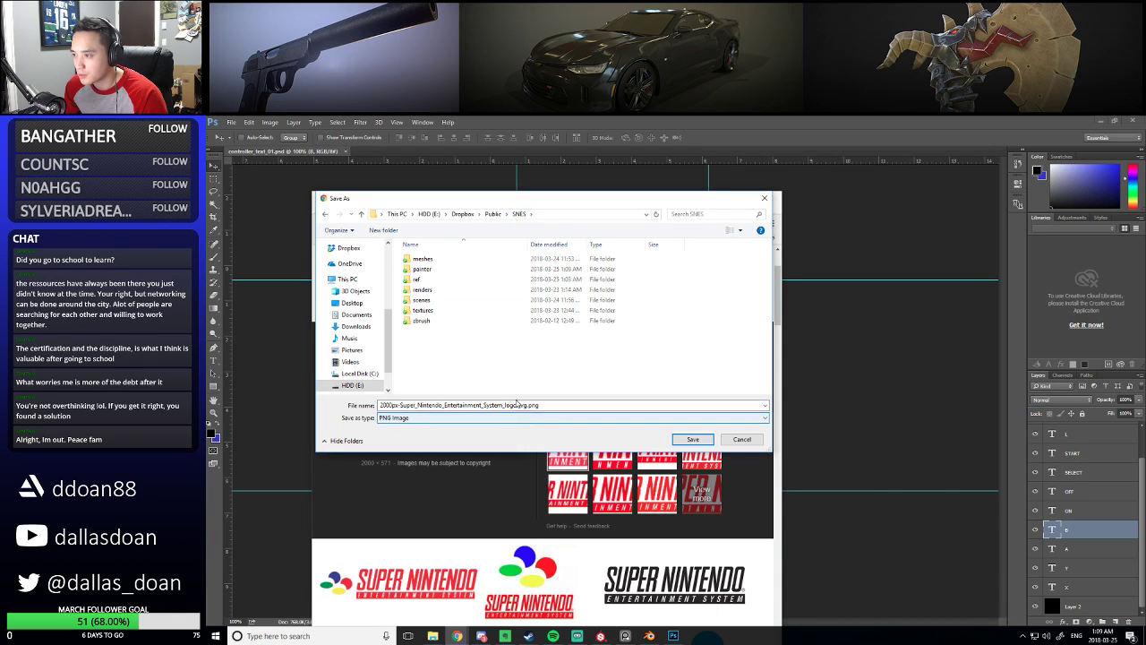
click(433, 635)
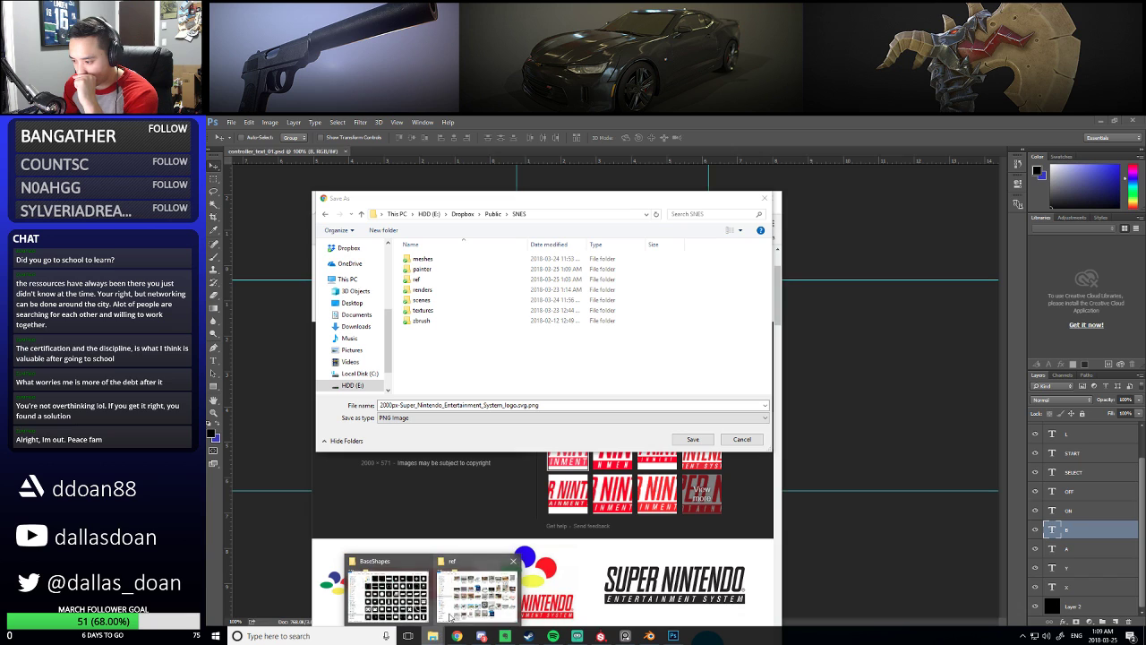
click(454, 613)
click(1013, 576)
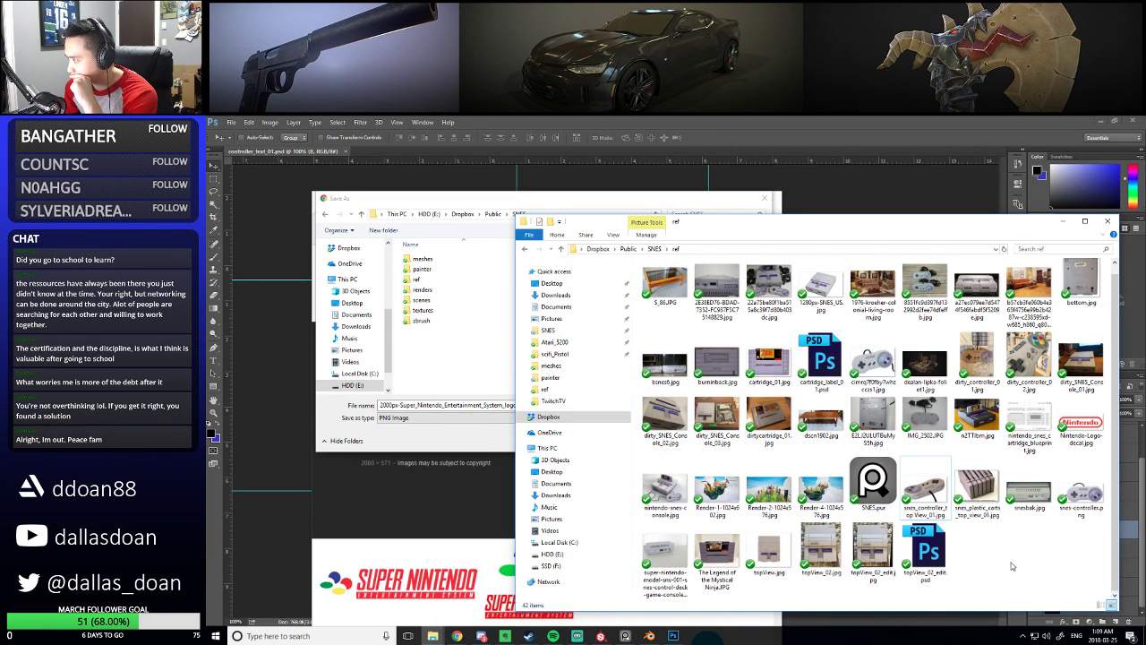
Save the logo as a PNG in the SNES ref folder, keeping the suggested file name
click(438, 282)
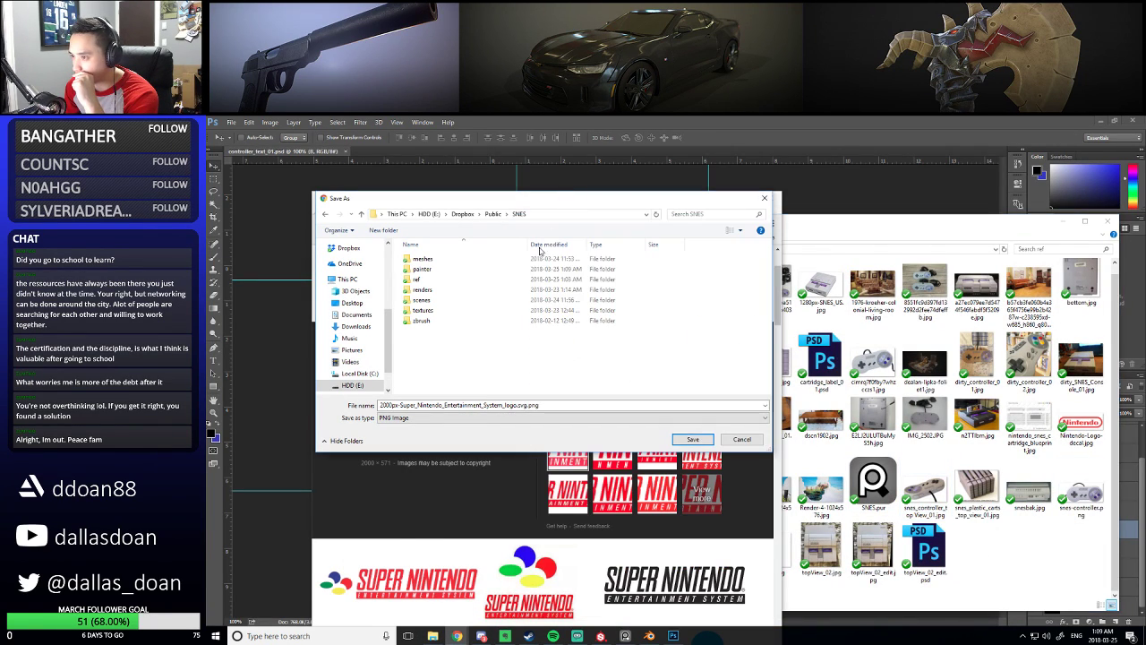
double_click(438, 282)
click(616, 403)
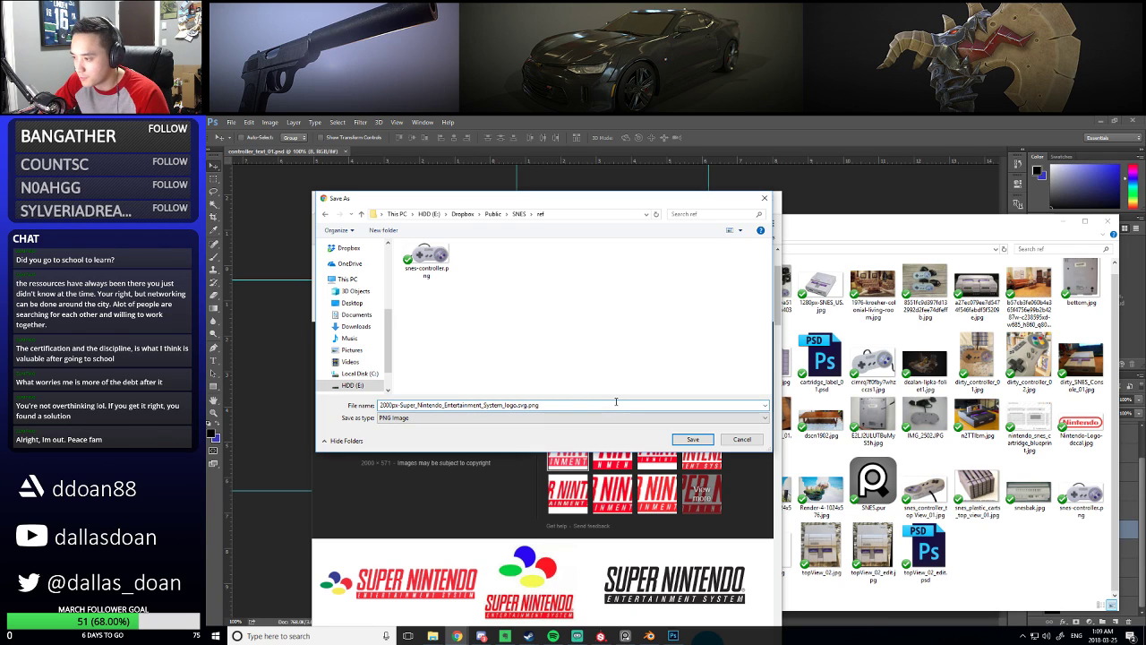
key(Return)
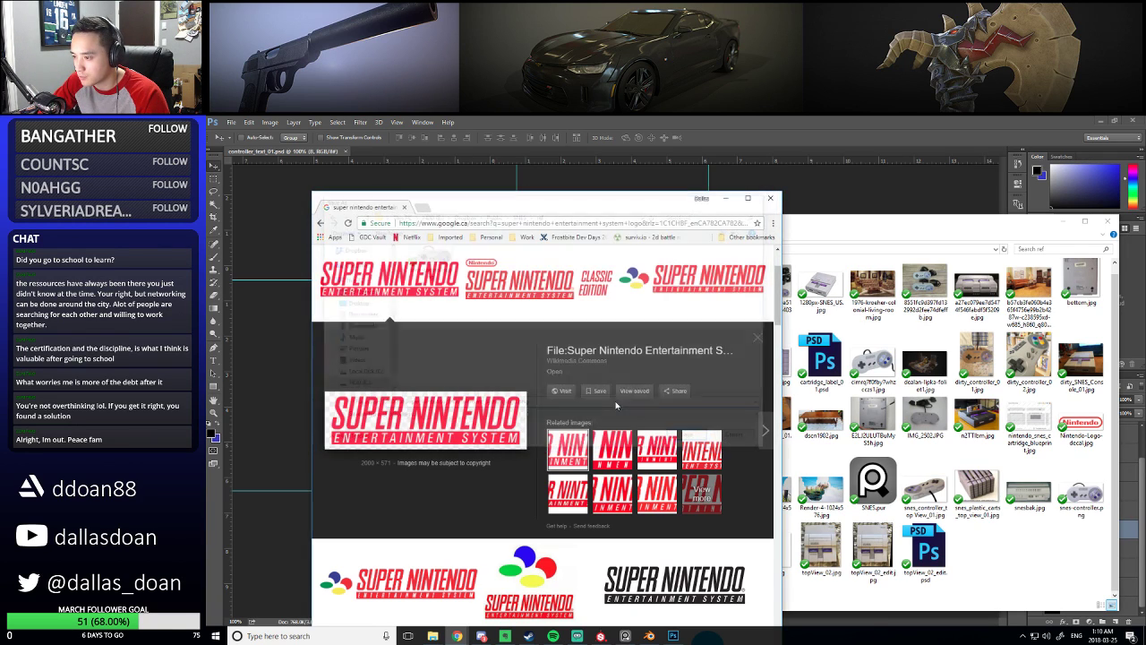
Open the saved Super Nintendo logo PNG from the ref folder as a separate document in Photoshop
click(820, 120)
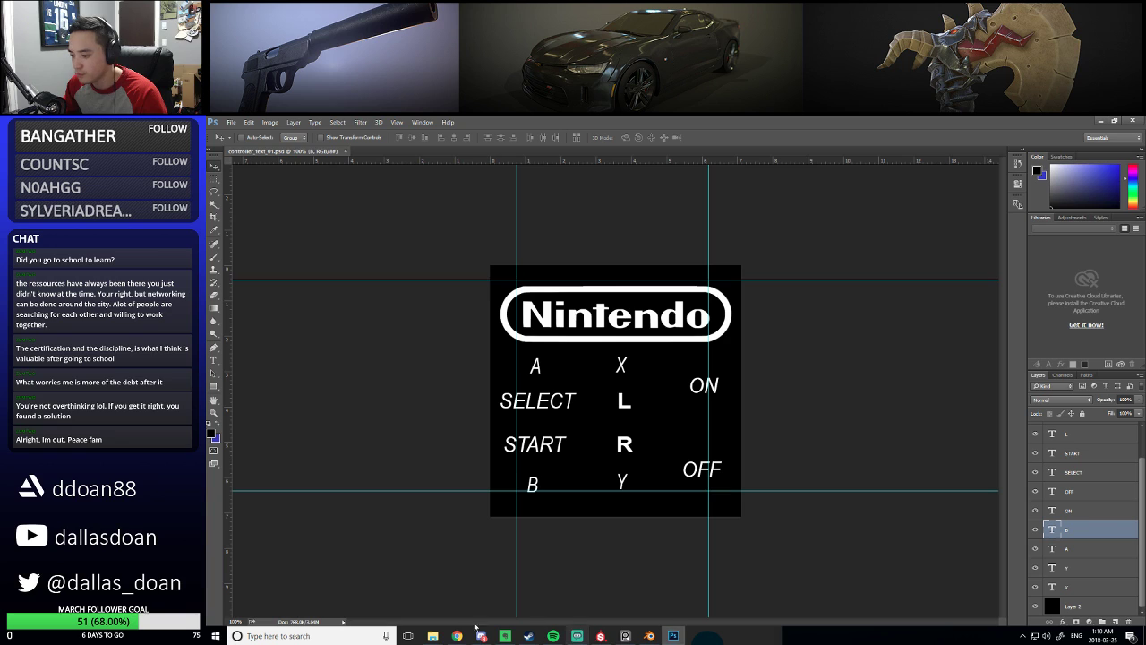
mouse_move(432, 636)
click(395, 587)
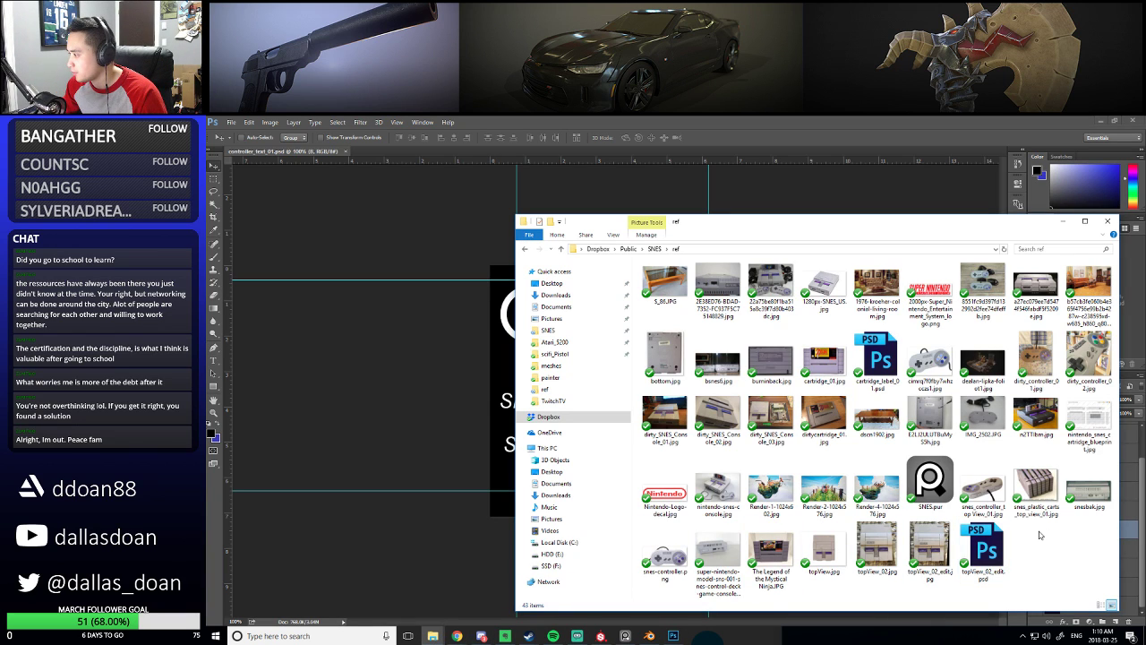
drag(930, 303, 465, 154)
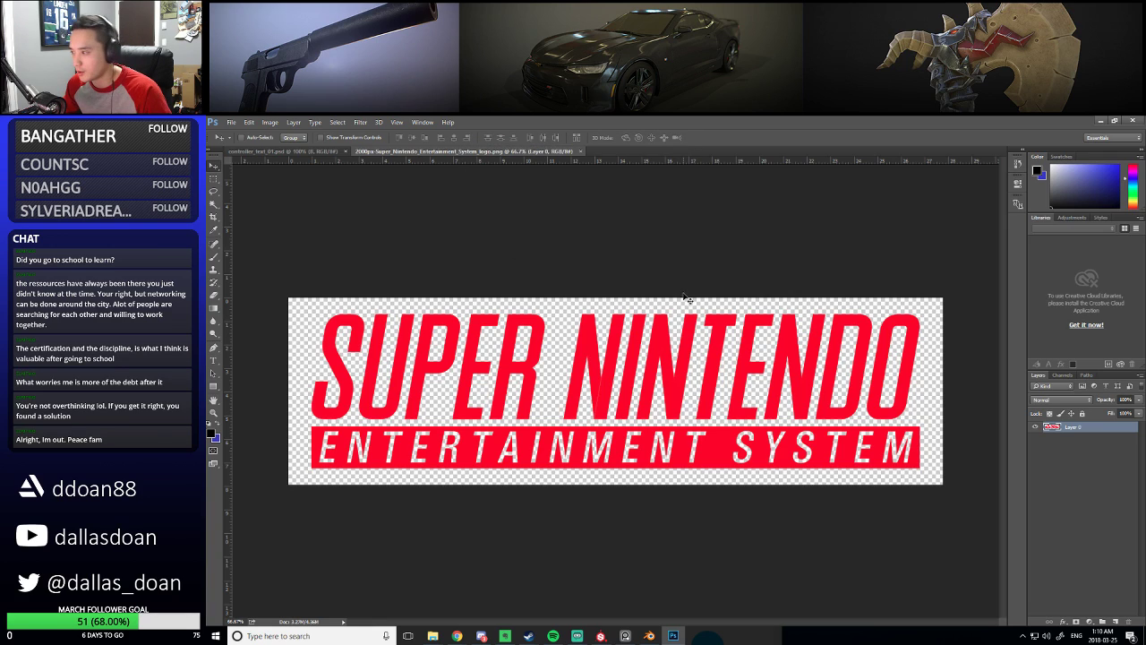
Copy the entire Super Nintendo logo image and paste it into controller_text_01.psd
key(ctrl+a)
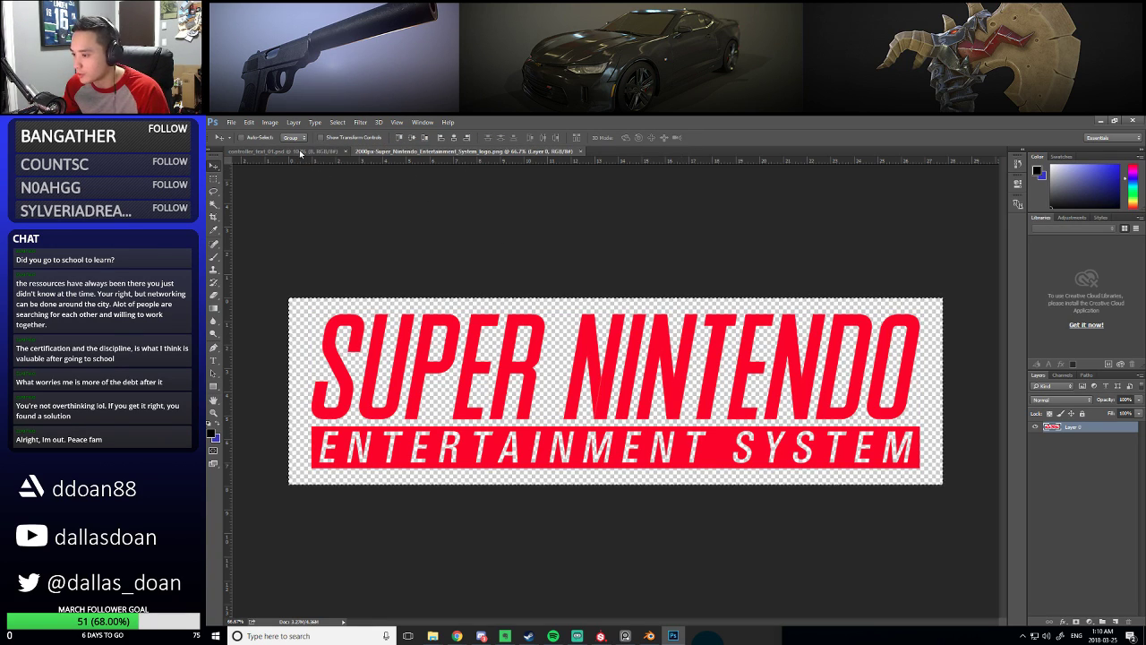
click(304, 152)
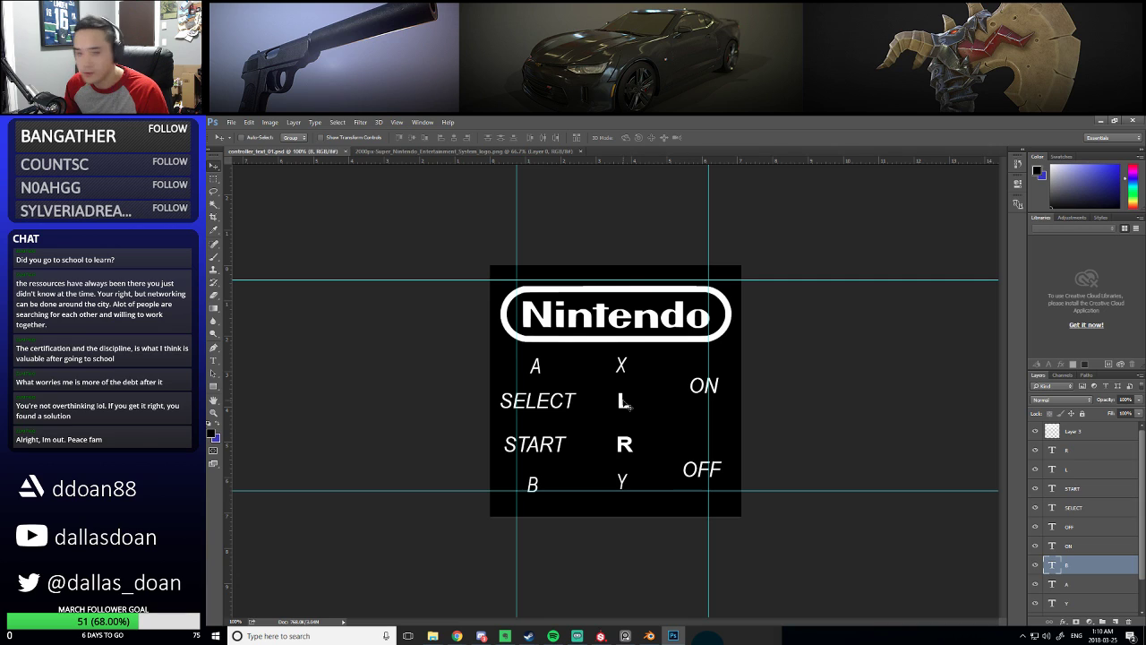
key(ctrl+v)
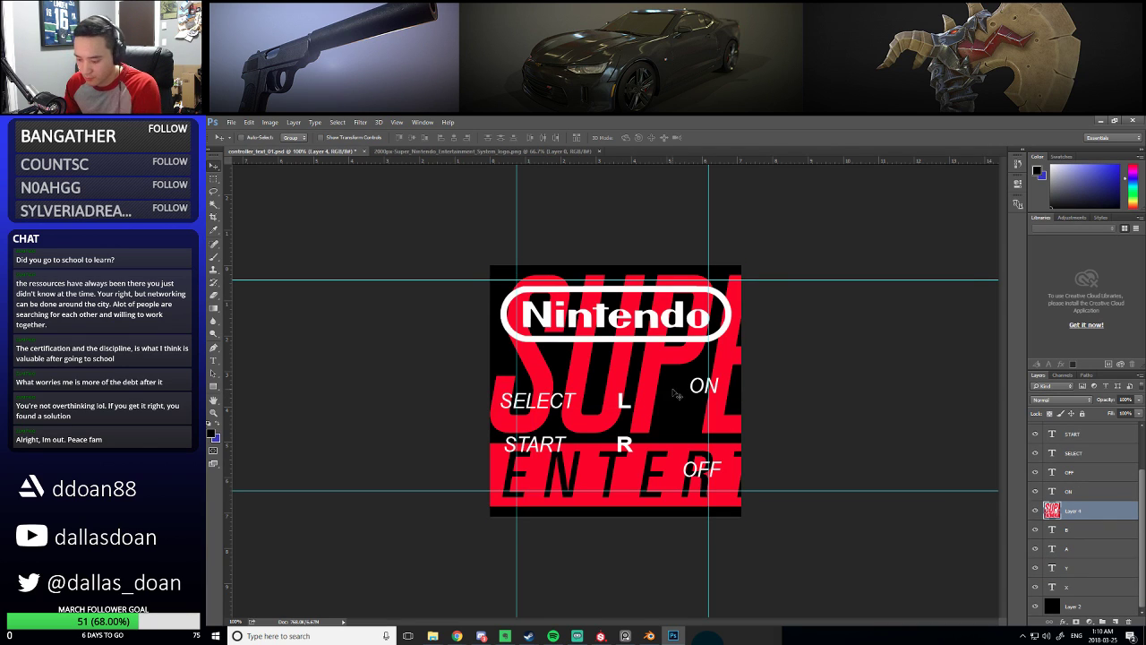
Hide the Nintendo logo on Layer 3 and move the pasted logo layer directly below it, above all text layers
key(ctrl+minus)
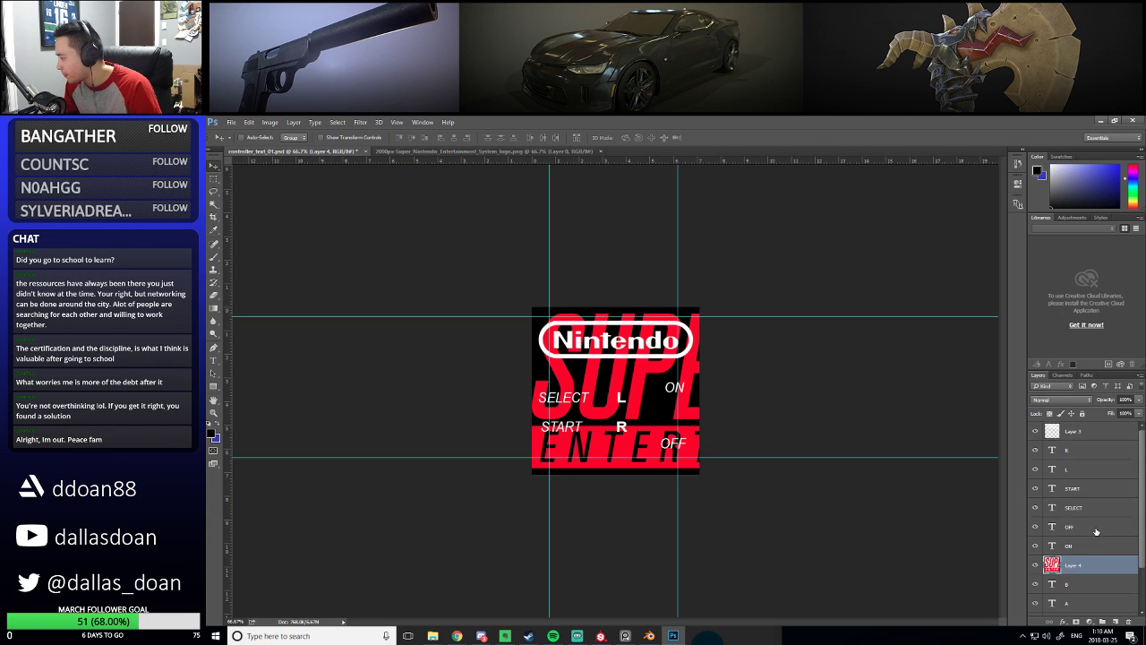
scroll(1098, 533, up, 3)
click(1036, 431)
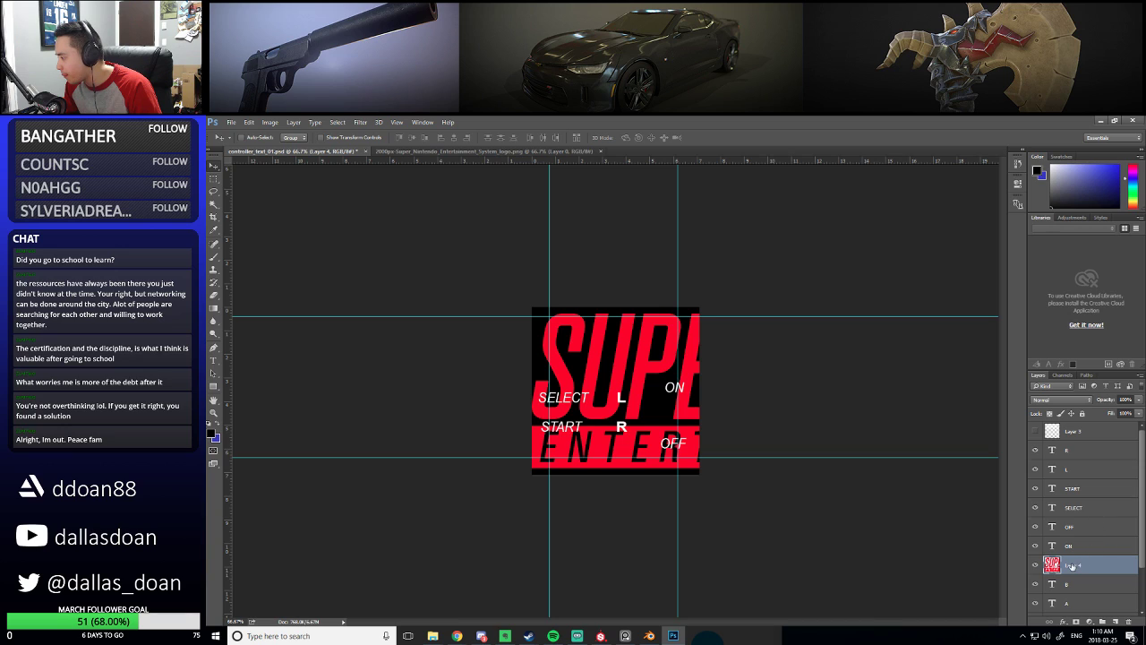
drag(1072, 566, 1068, 450)
Scale the pasted logo down to nearly the canvas width with Free Transform and centre it above the button labels
key(ctrl+t)
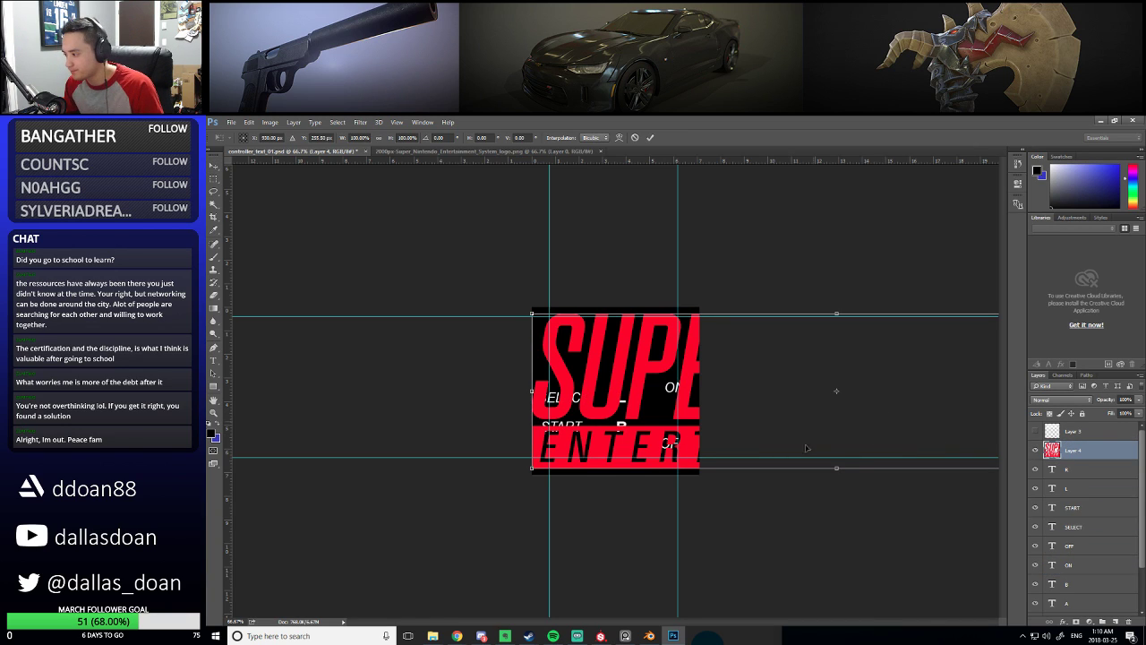
key(ctrl+minus)
key(ctrl+minus)
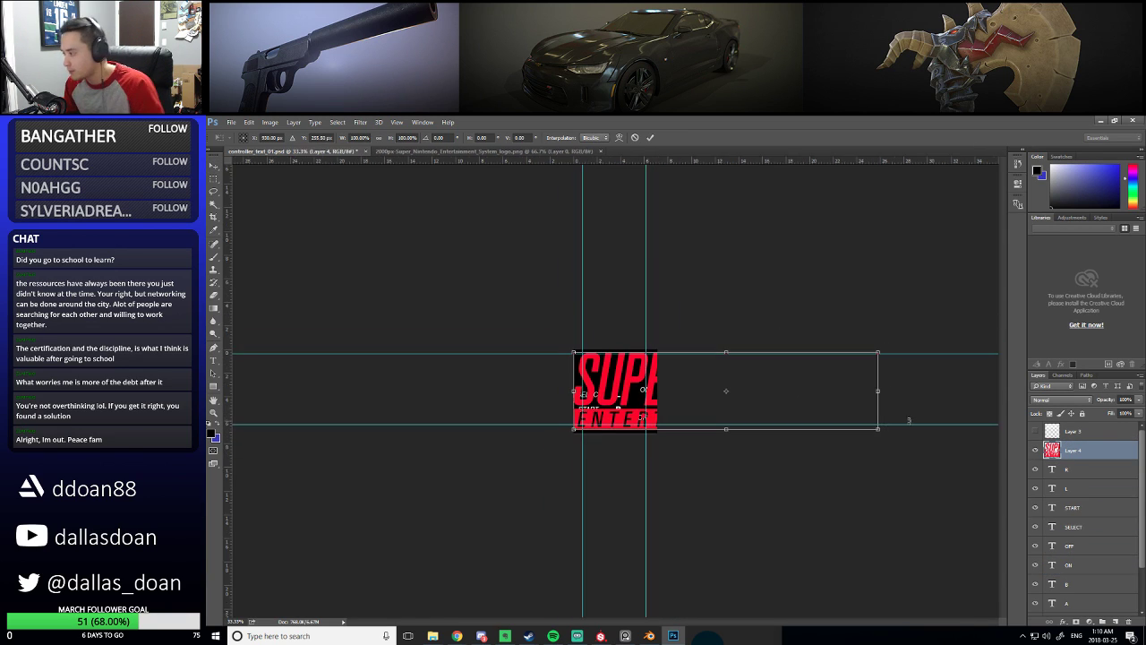
drag(887, 434, 651, 370)
key(Return)
key(ctrl+plus)
key(ctrl+plus)
key(ctrl+plus)
key(ctrl+plus)
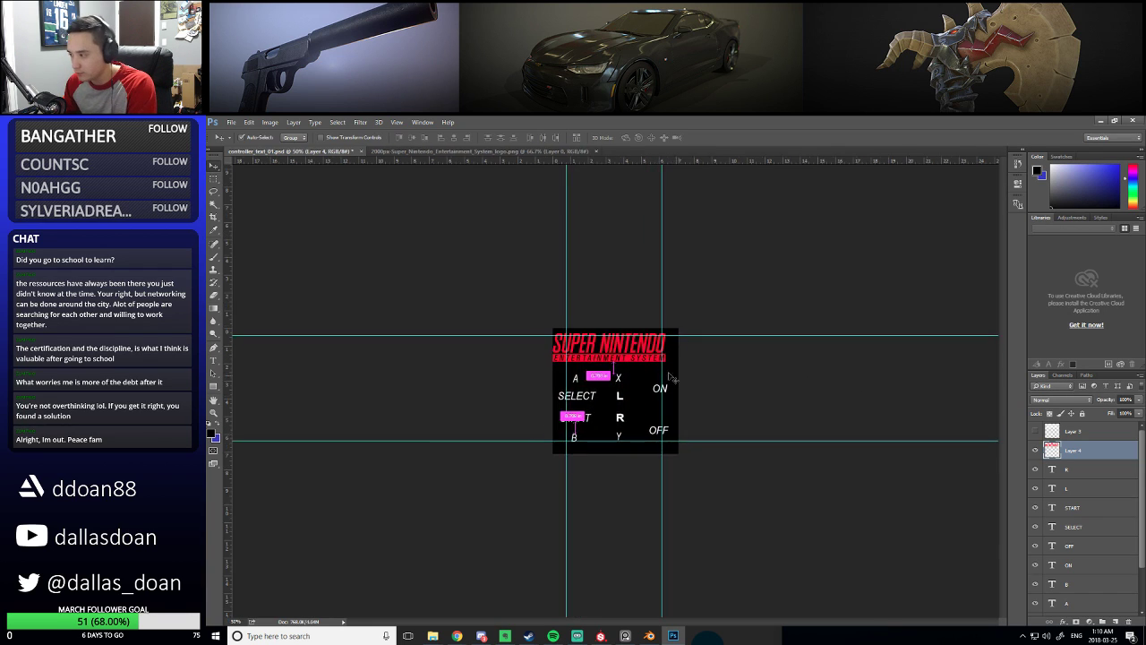
drag(621, 230, 679, 337)
key(ctrl+minus)
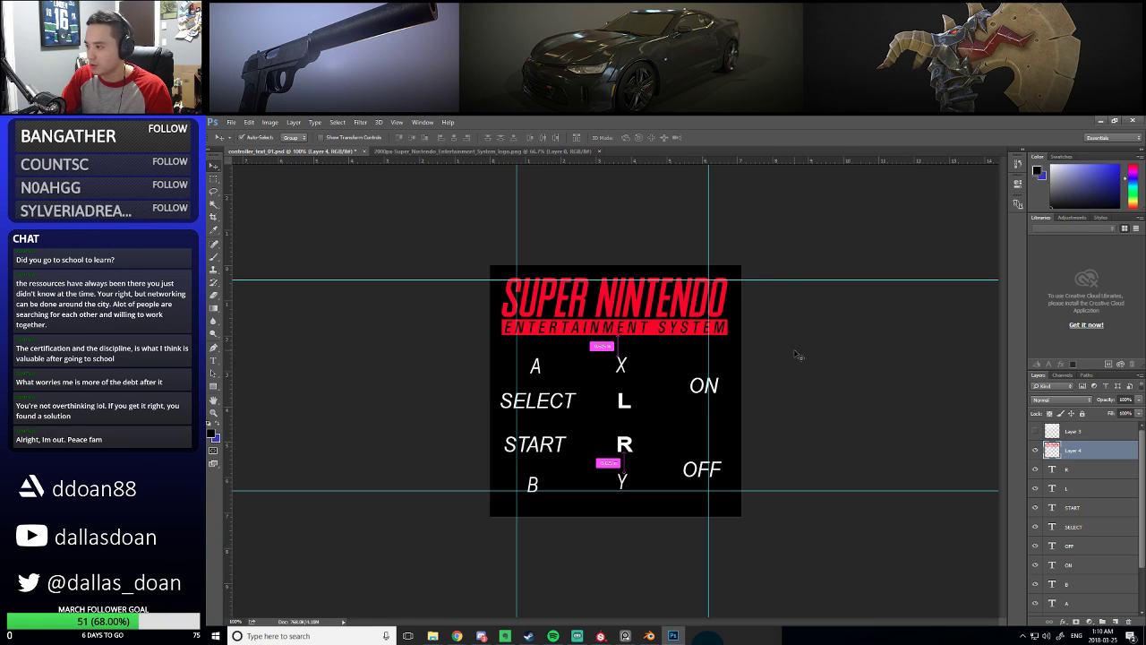
Turn the red logo white with Hue/Saturation, using a saturation of -100 and maximum lightness
key(ctrl+u)
drag(652, 325, 571, 326)
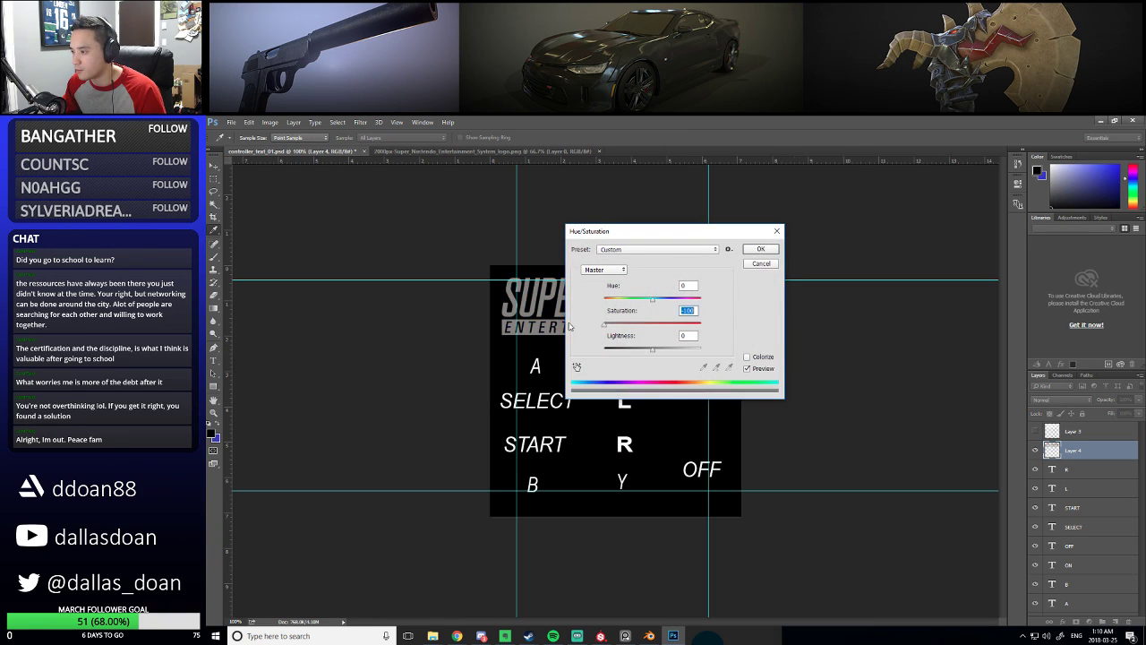
drag(666, 352, 700, 351)
click(760, 250)
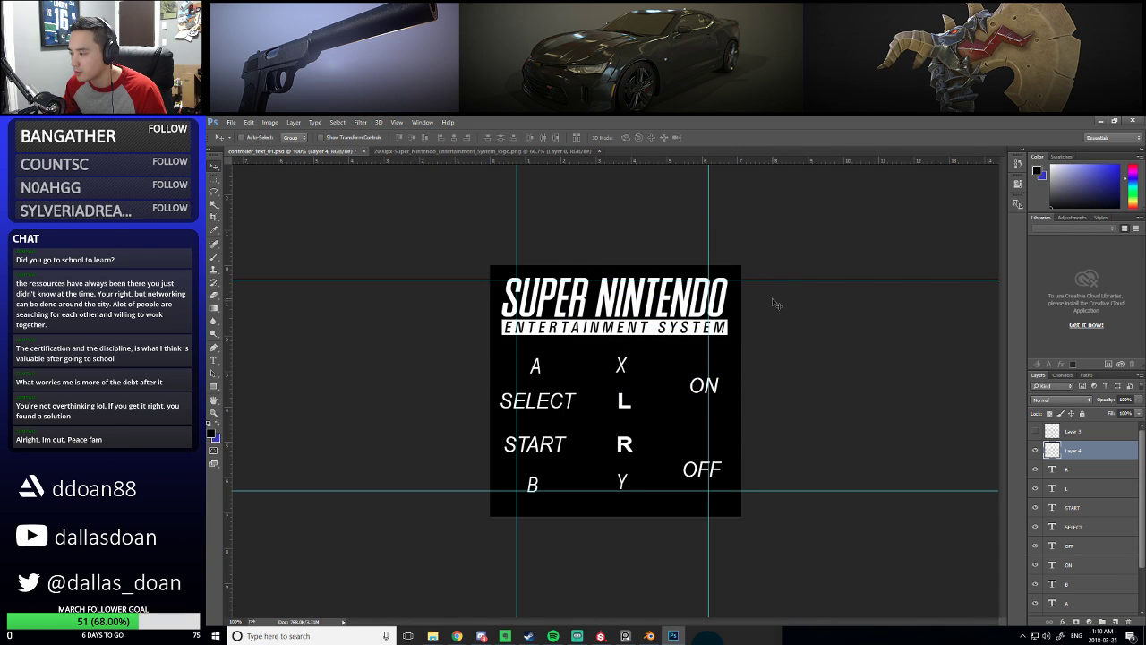
Save the document over controller_text_01.psd in the painter folder, keeping its layers
key(m)
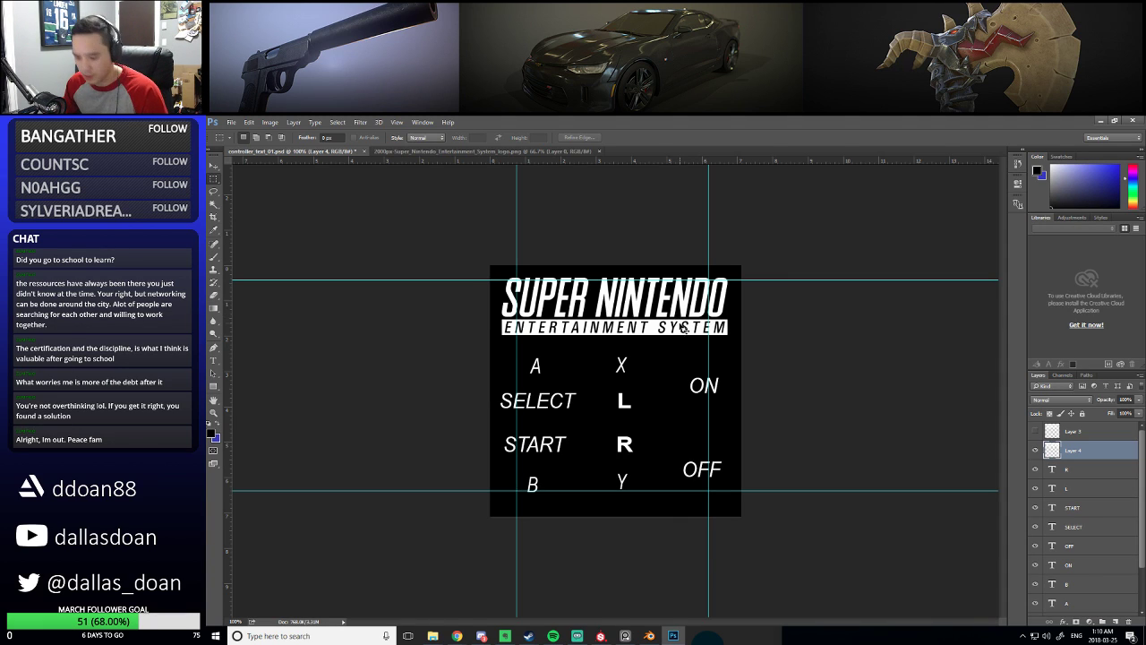
key(ctrl+s)
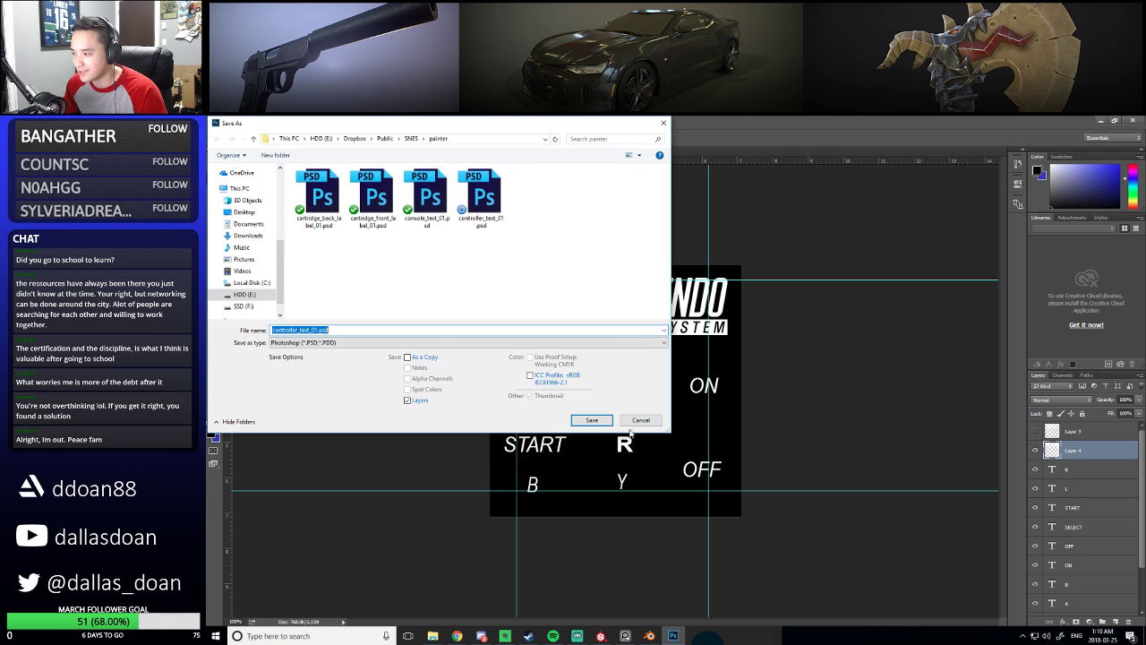
key(Return)
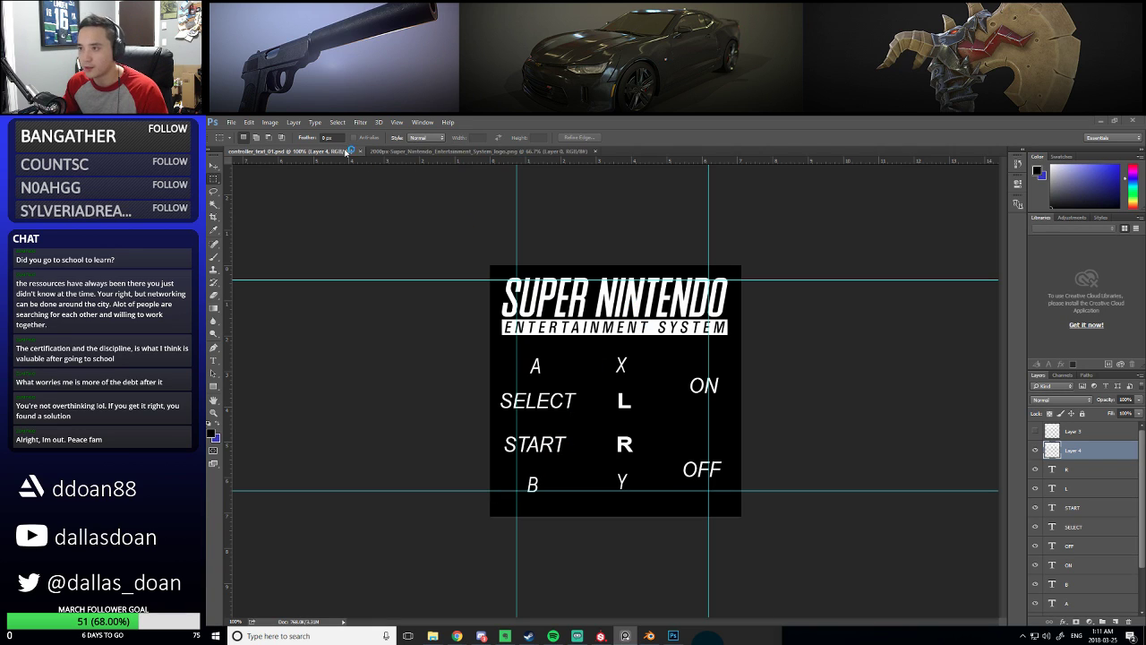
Close the Super Nintendo logo PNG document and save the controller text as controller_text_01.png in the painter folder
click(448, 150)
click(595, 150)
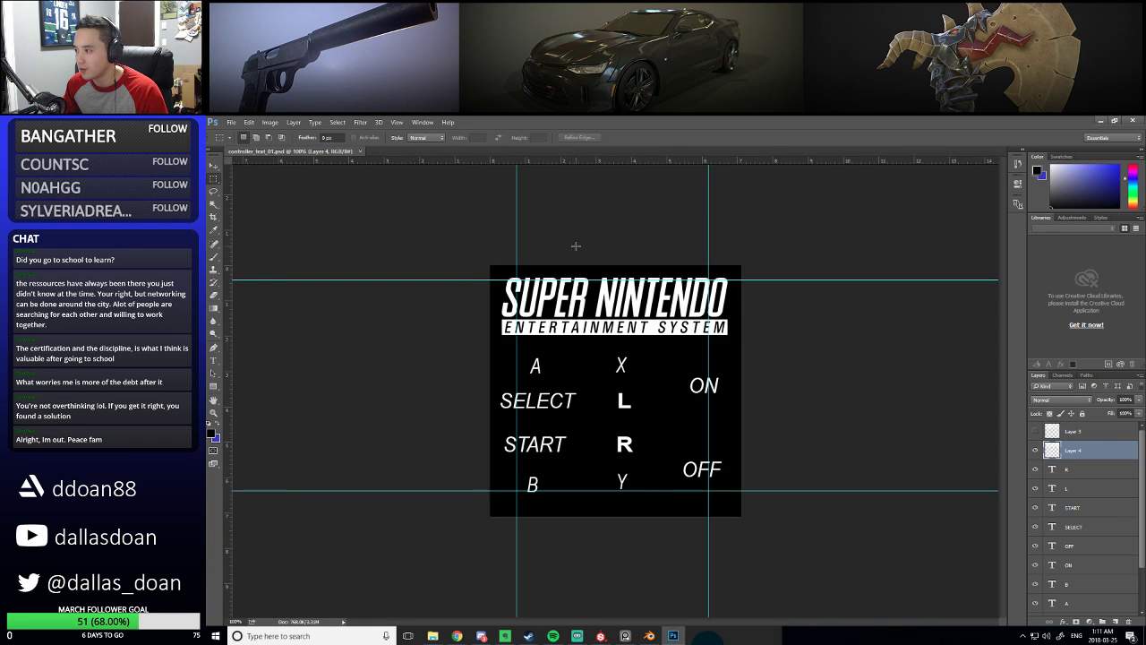
key(ctrl+shift+s)
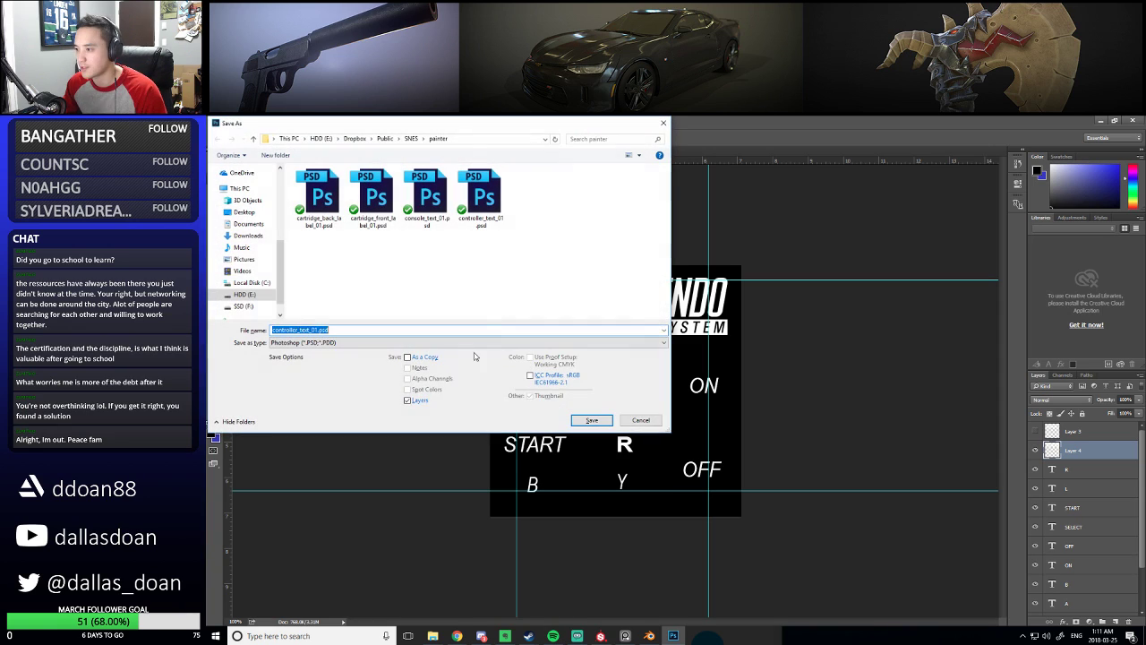
click(370, 343)
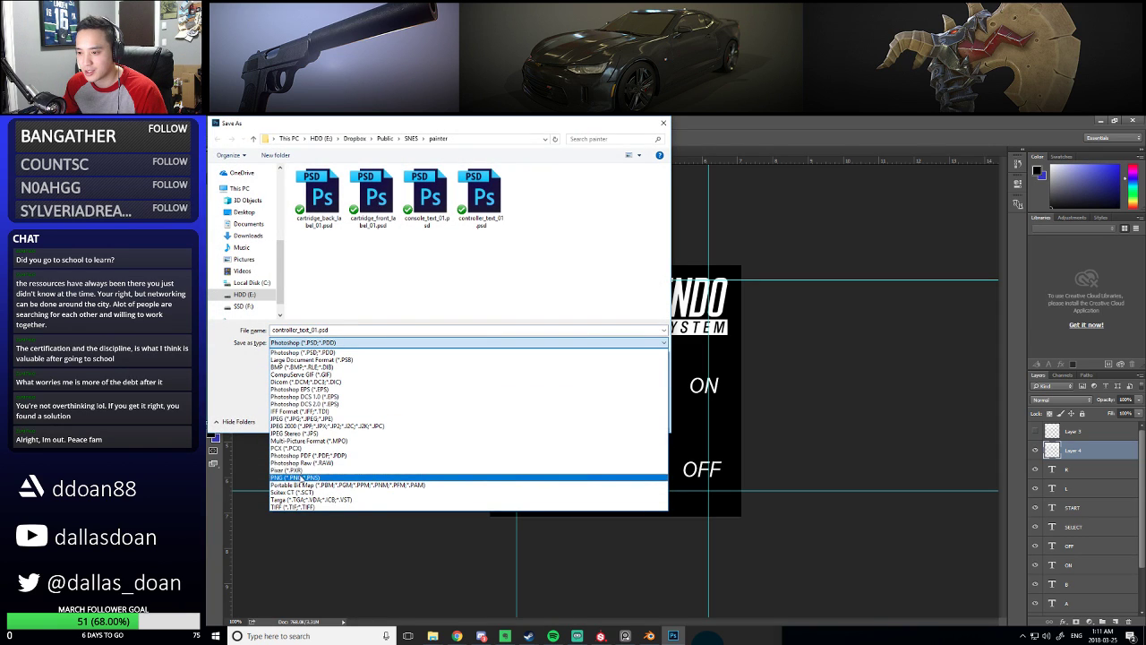
click(358, 478)
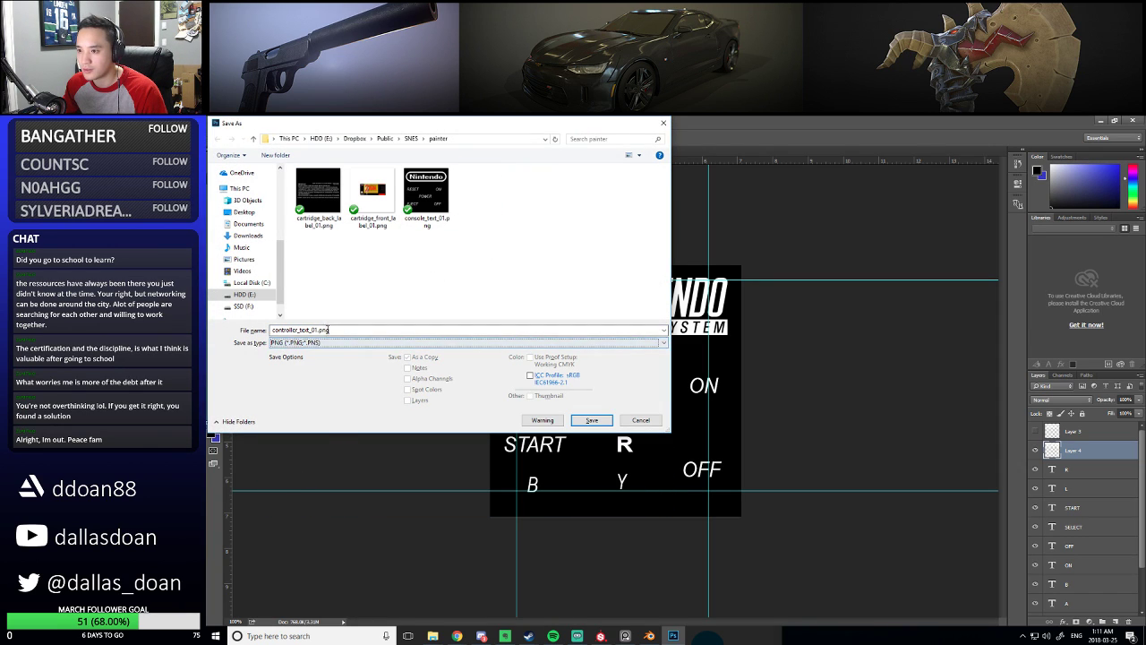
click(592, 420)
click(707, 279)
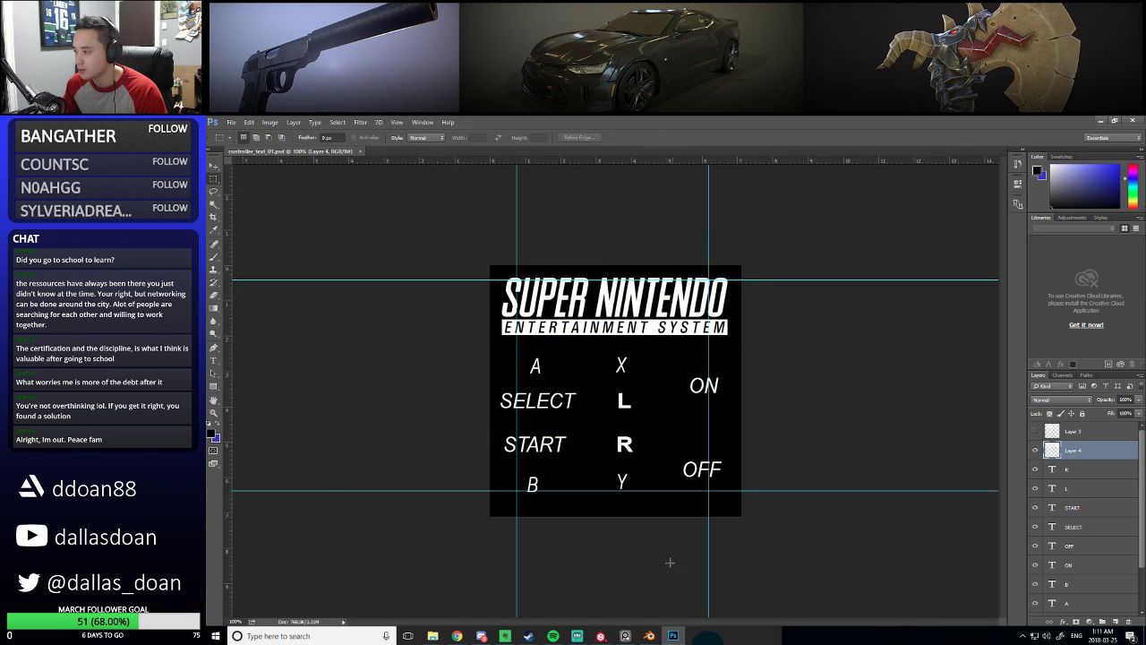
Switch to Substance Painter and bring the File Explorer window with the SNES ref folder in front of it
click(601, 636)
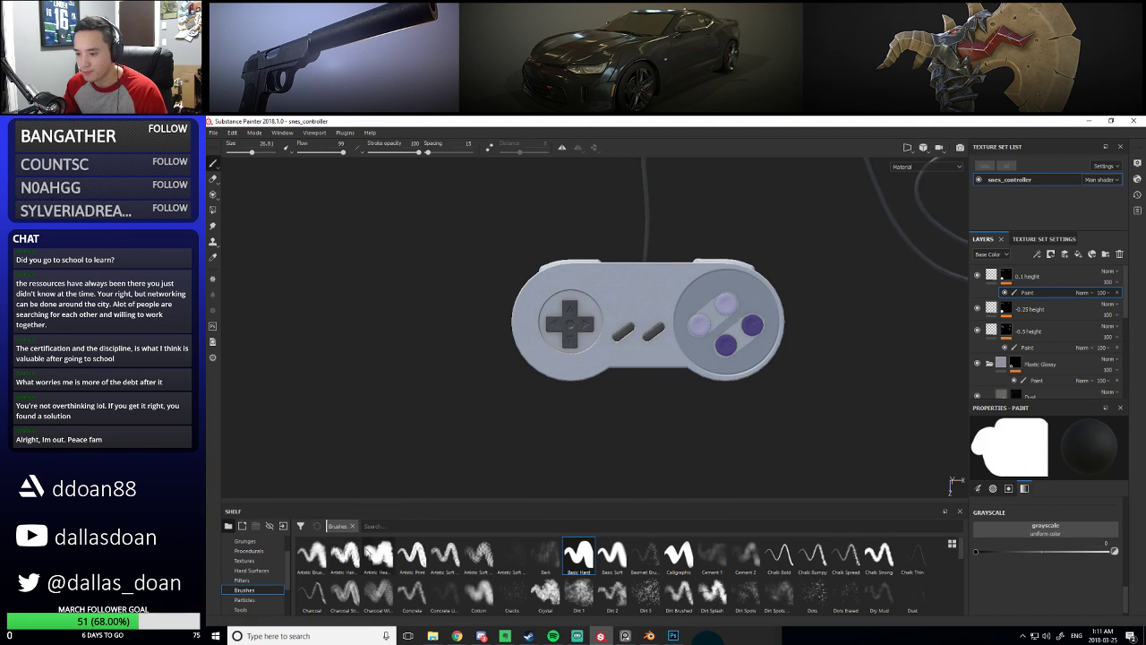
scroll(255, 573, up, 2)
click(407, 636)
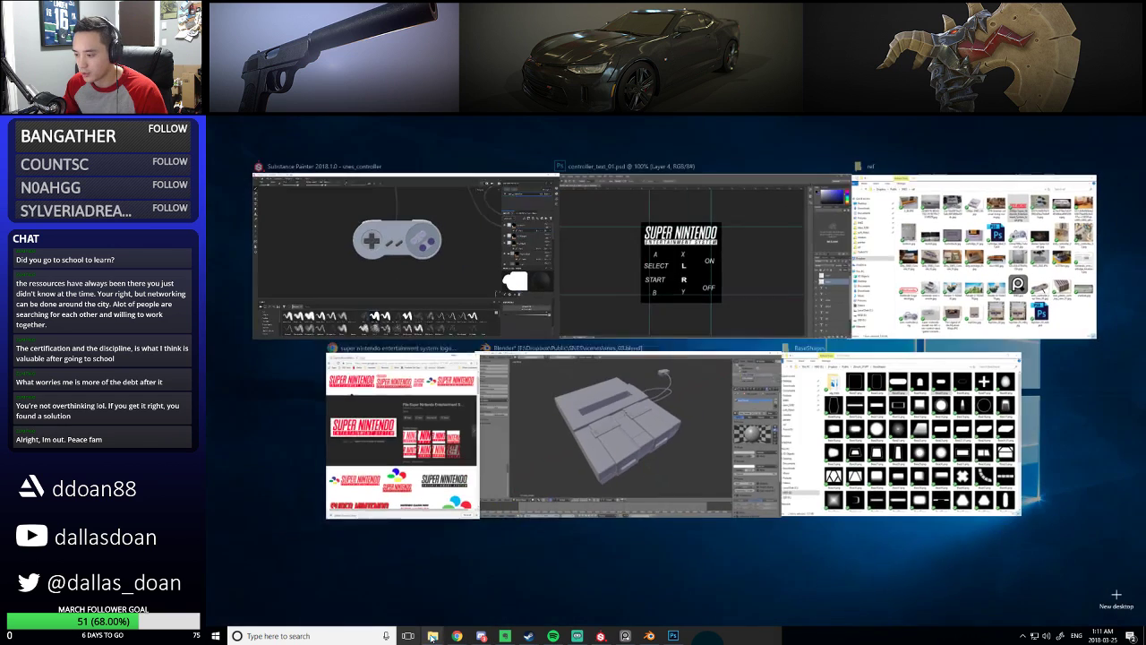
click(431, 636)
click(471, 591)
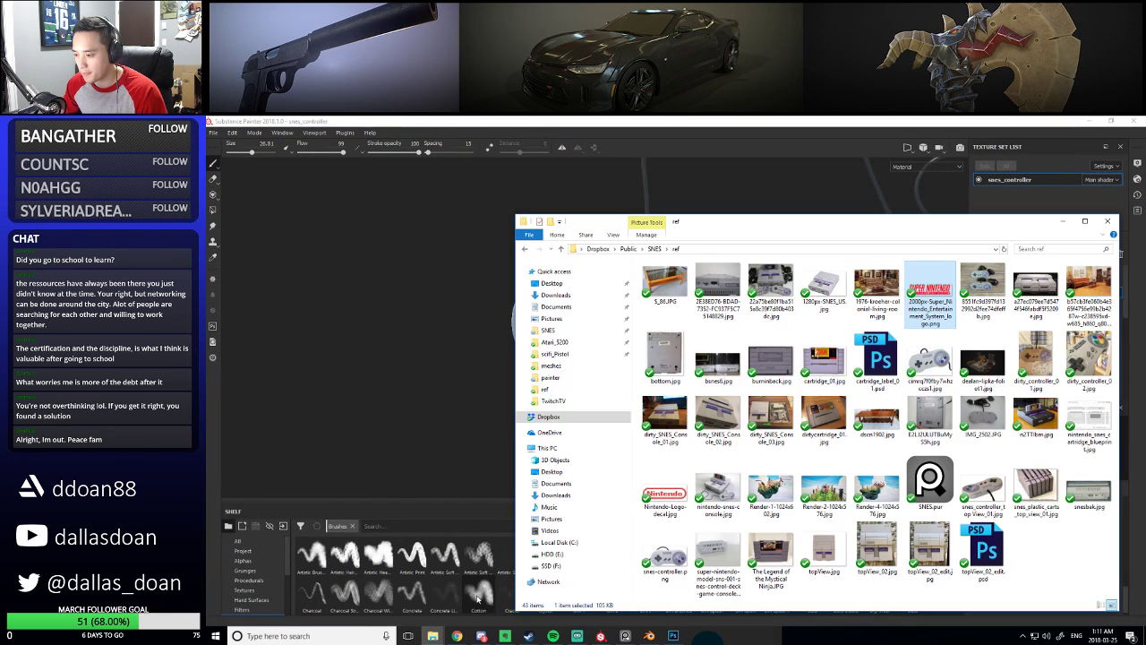
Bring controller_text_01.png from the SNES painter folder into Substance Painter's shelf as a resource for import
click(655, 248)
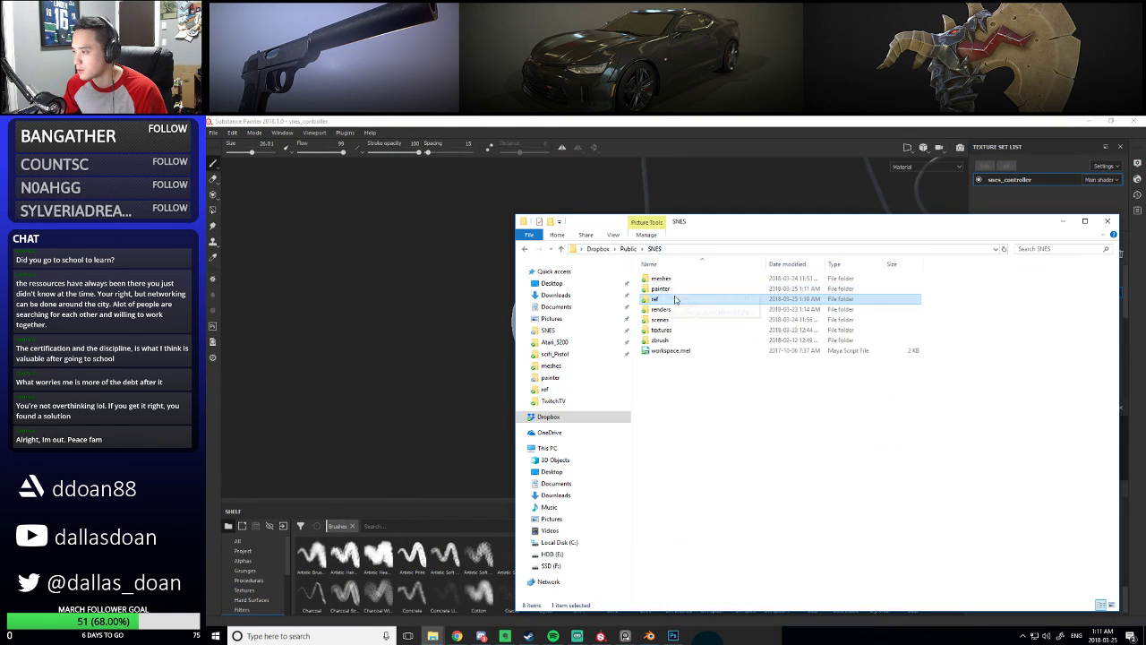
double_click(669, 331)
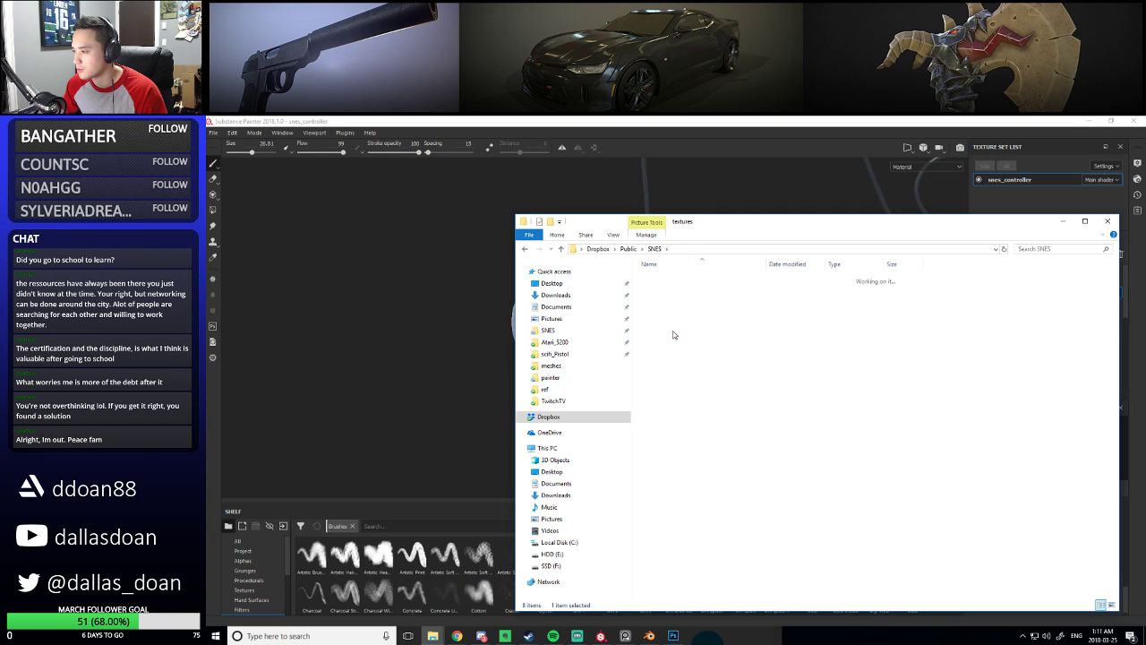
key(alt+Left)
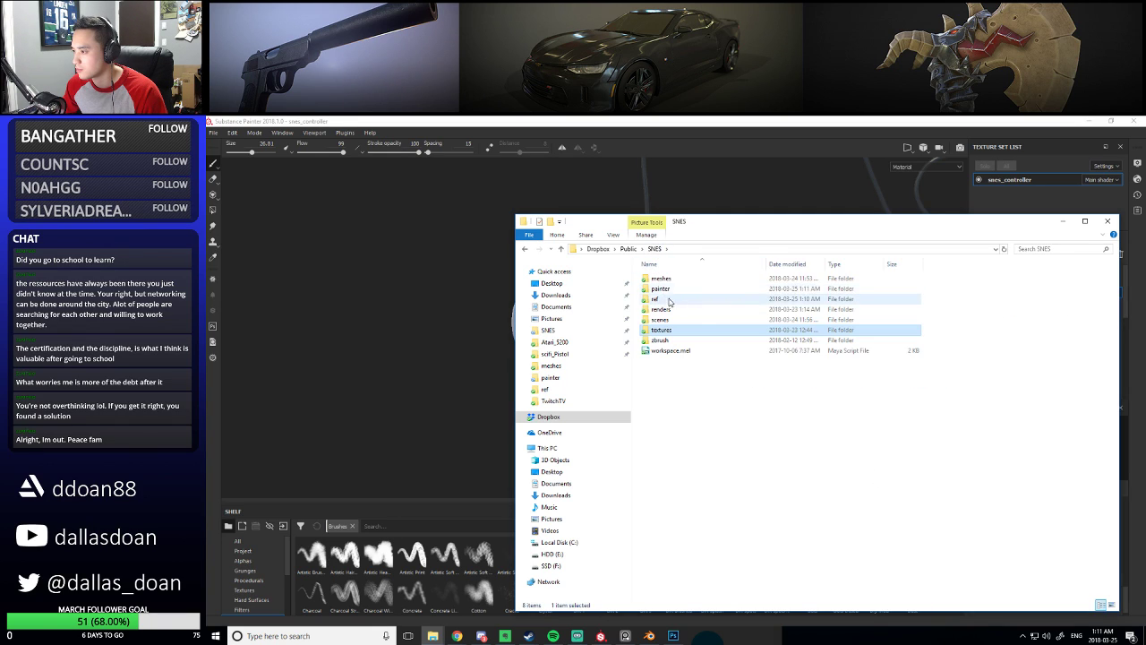
double_click(660, 289)
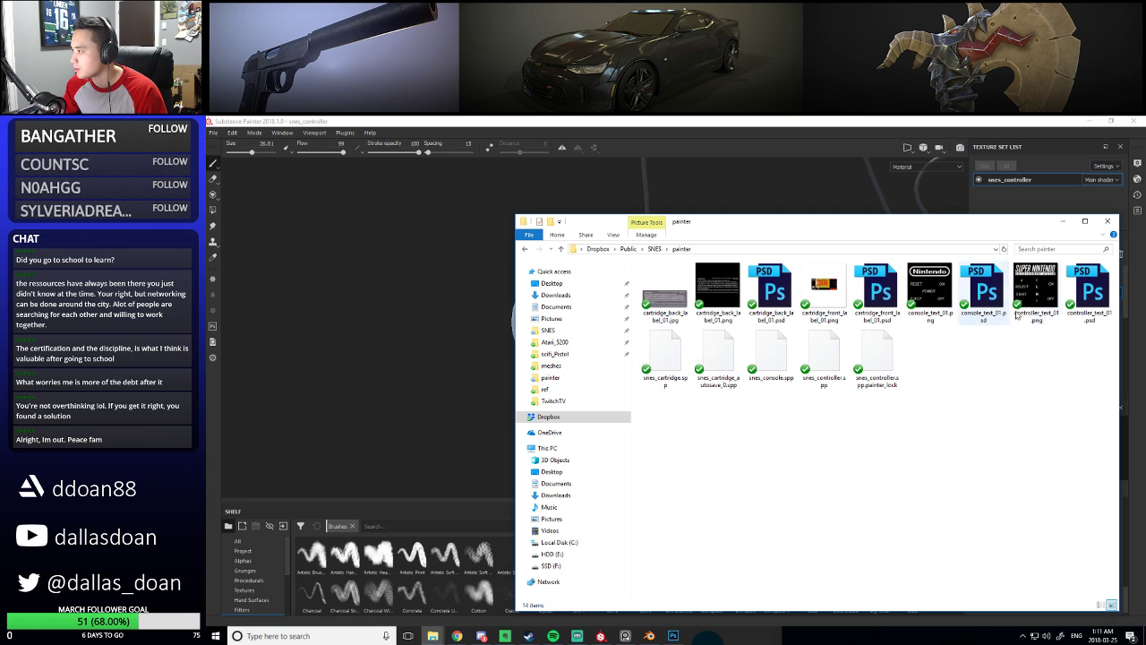
mouse_move(1036, 288)
mouse_down()
mouse_move(506, 551)
mouse_move(441, 598)
mouse_up()
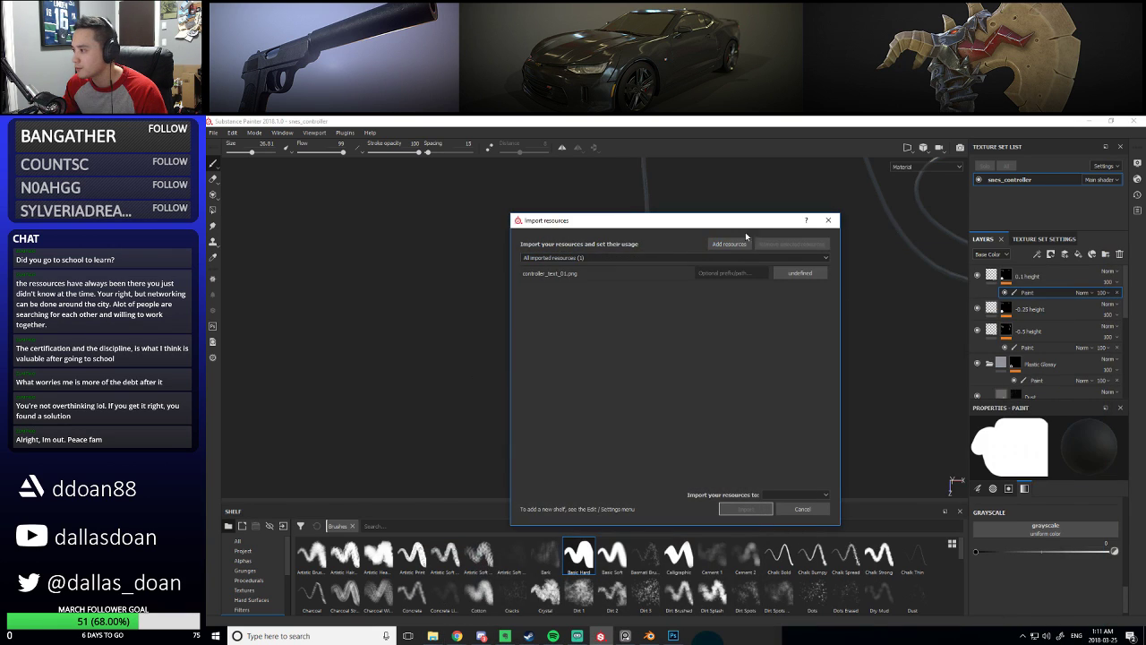
Set the usage of the controller_text_01.png resource to alpha
click(800, 273)
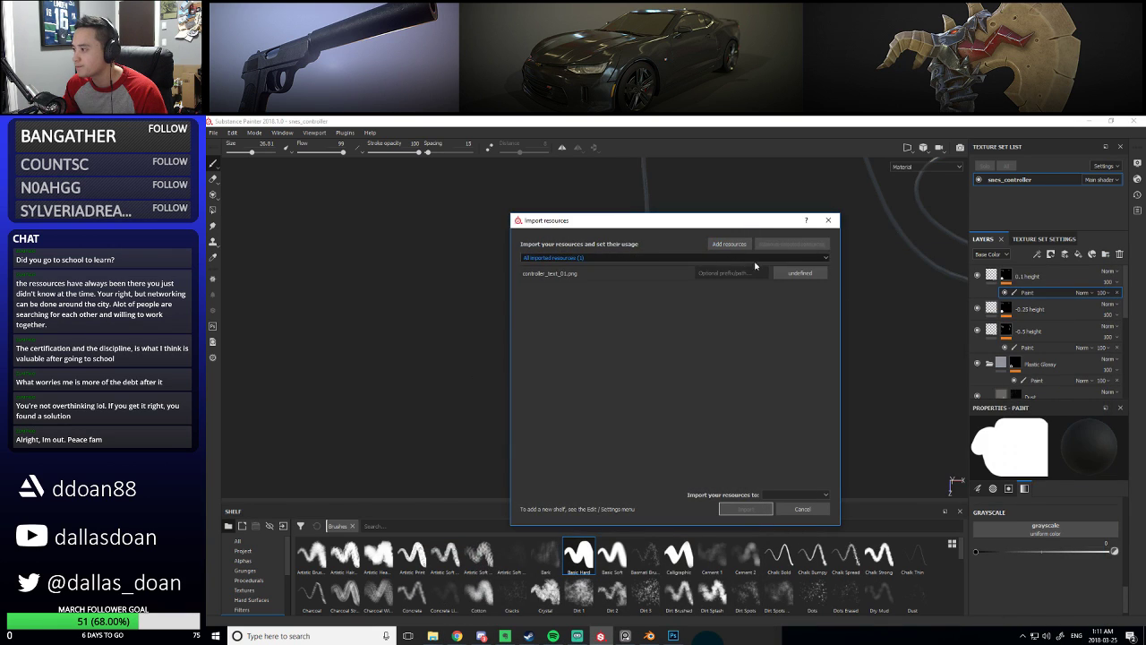
click(800, 273)
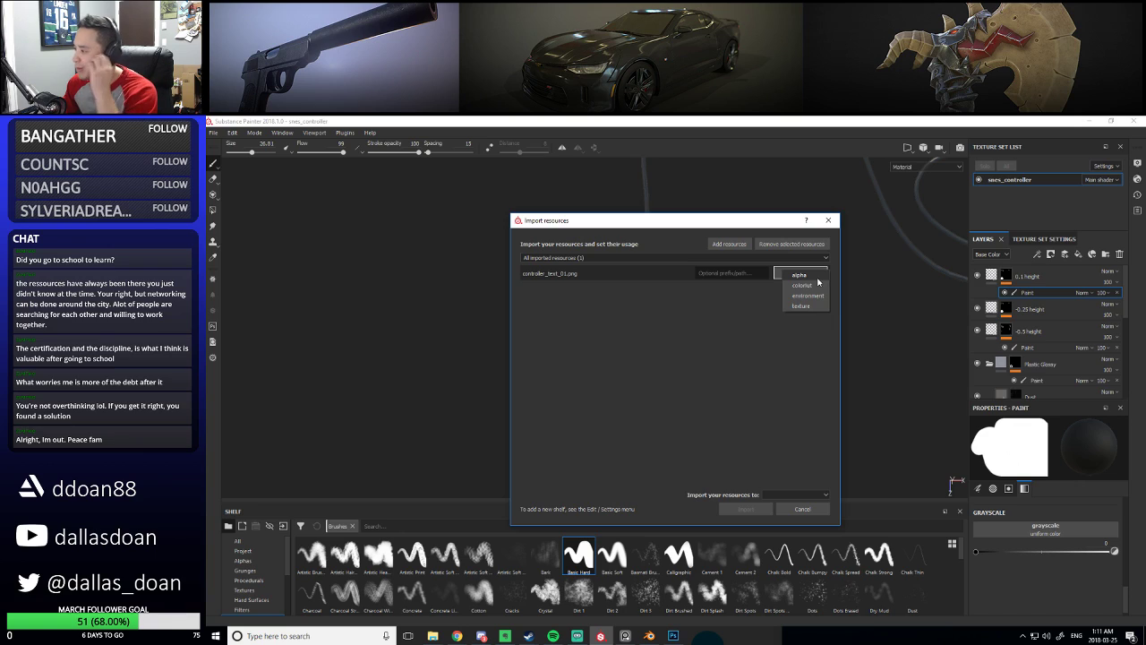
click(800, 275)
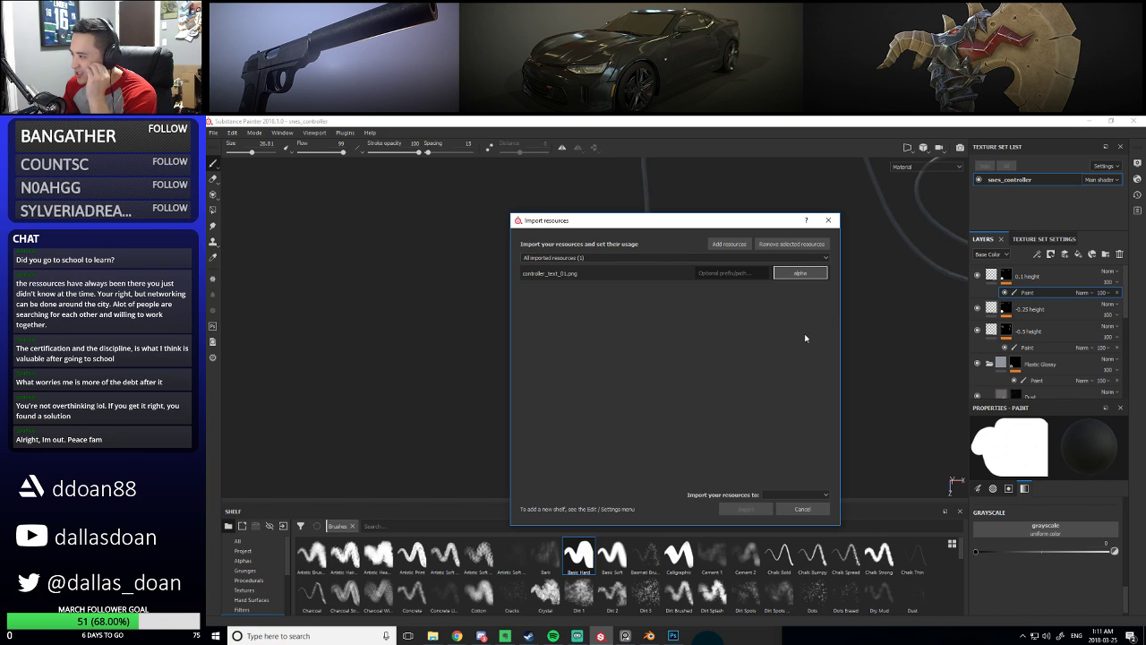
click(806, 499)
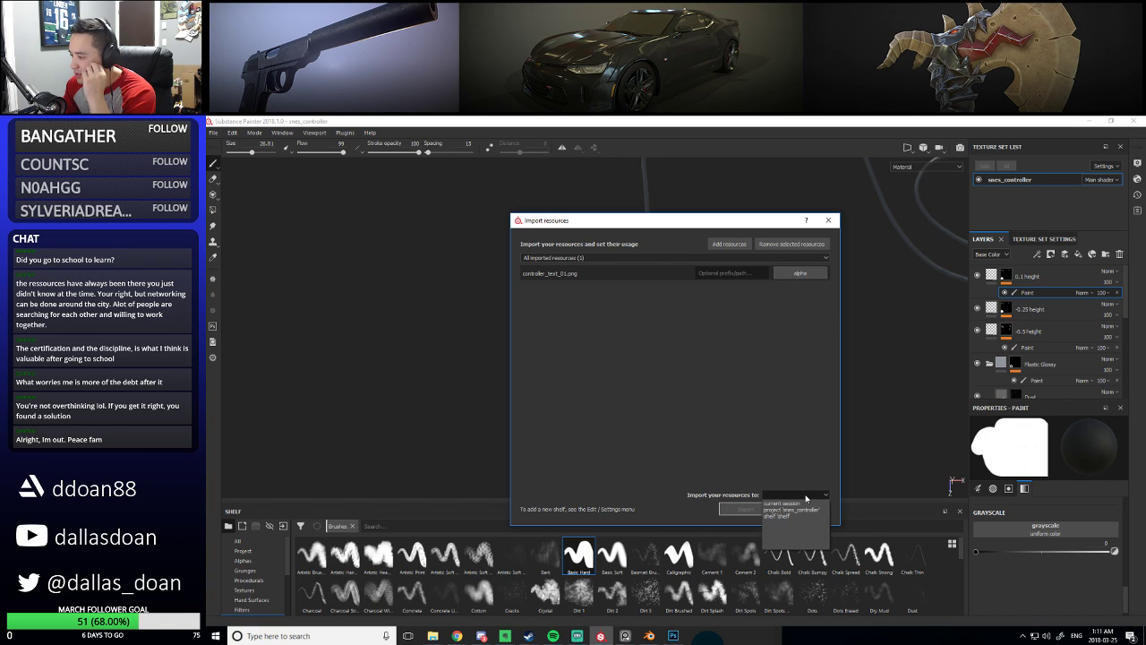
click(806, 499)
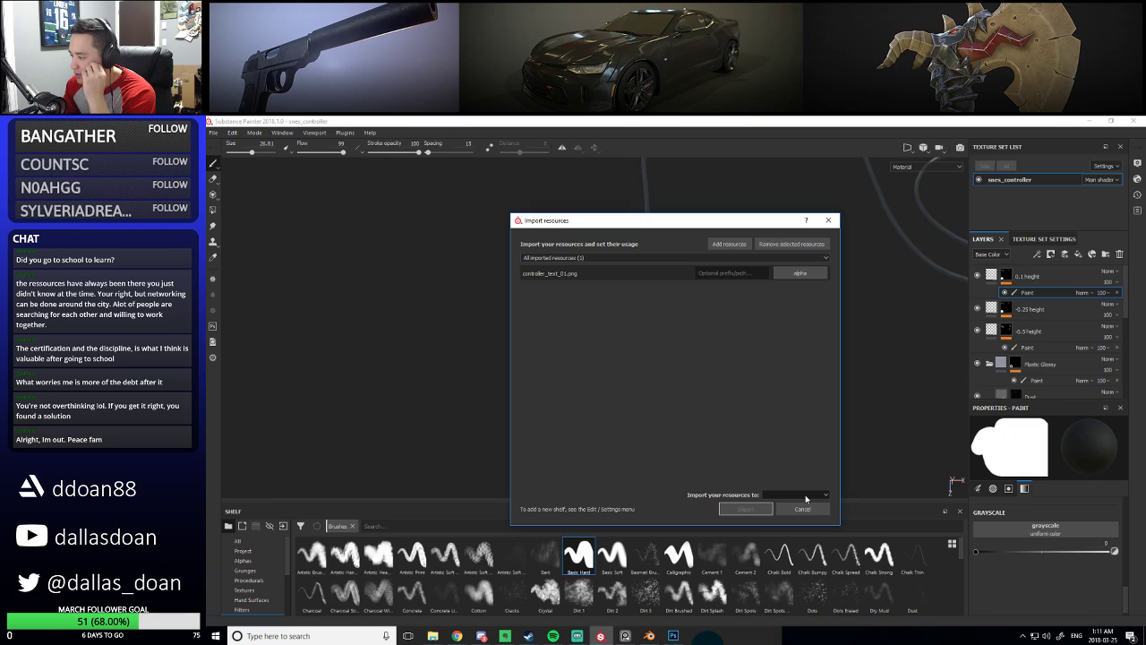
Try texture as the usage of controller_text_01.png and return it to alpha
click(795, 275)
click(813, 308)
click(803, 275)
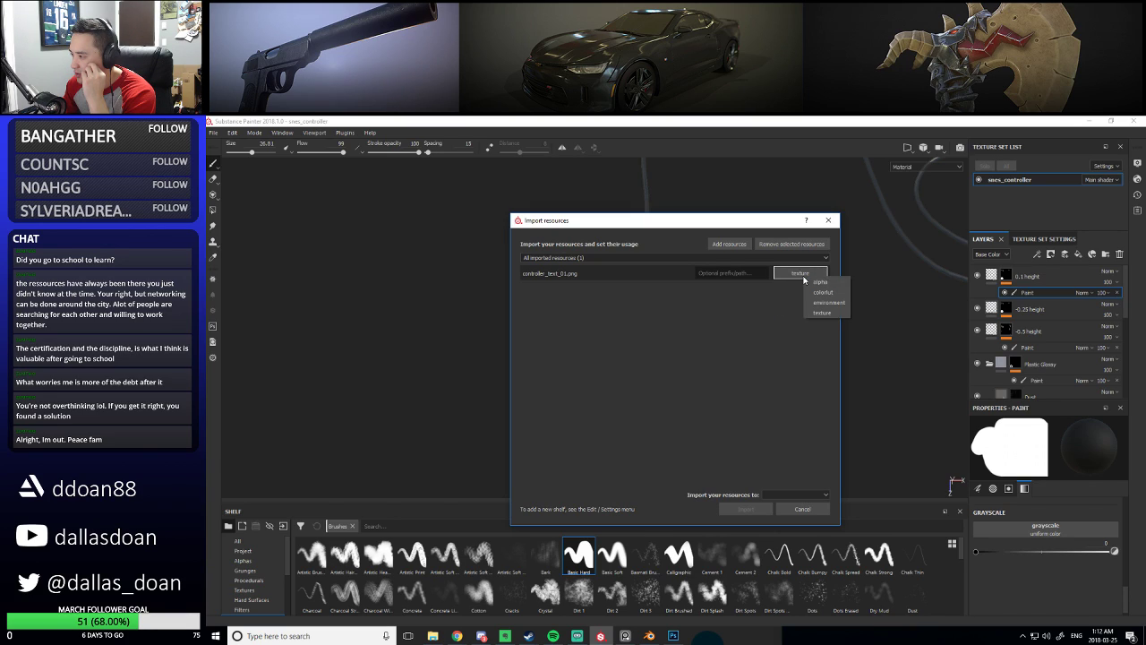
click(812, 283)
Open the choice of import destinations for the controller_text_01.png resource
click(796, 499)
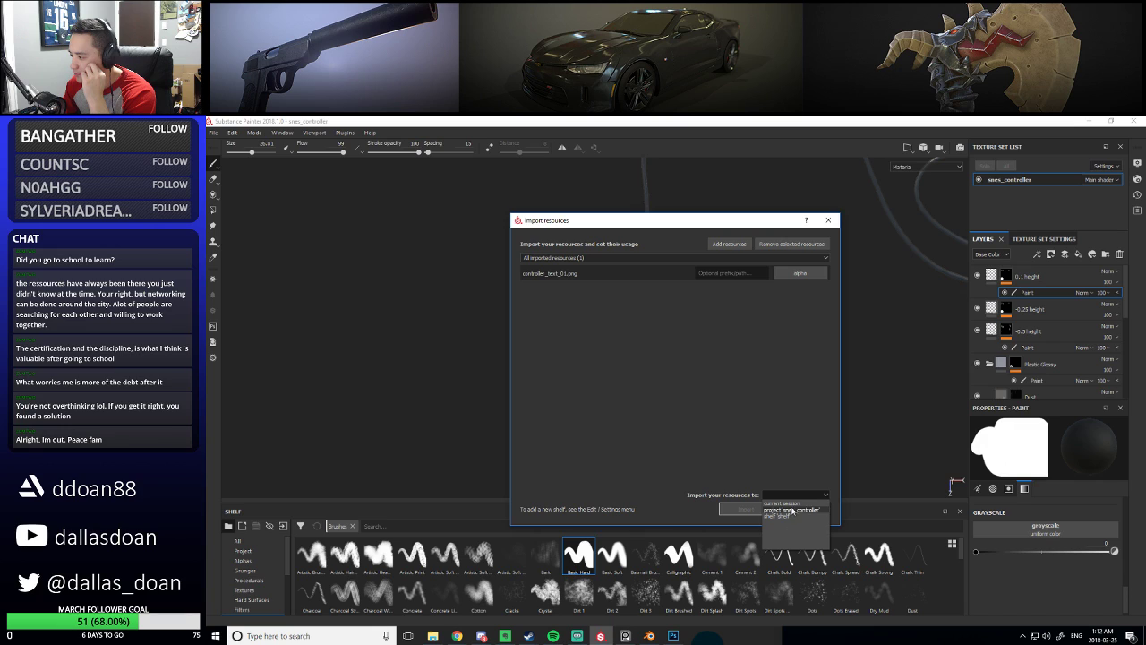
Import controller_text_01.png as an alpha into the snes_controller project and load it onto the brush
click(793, 518)
click(742, 509)
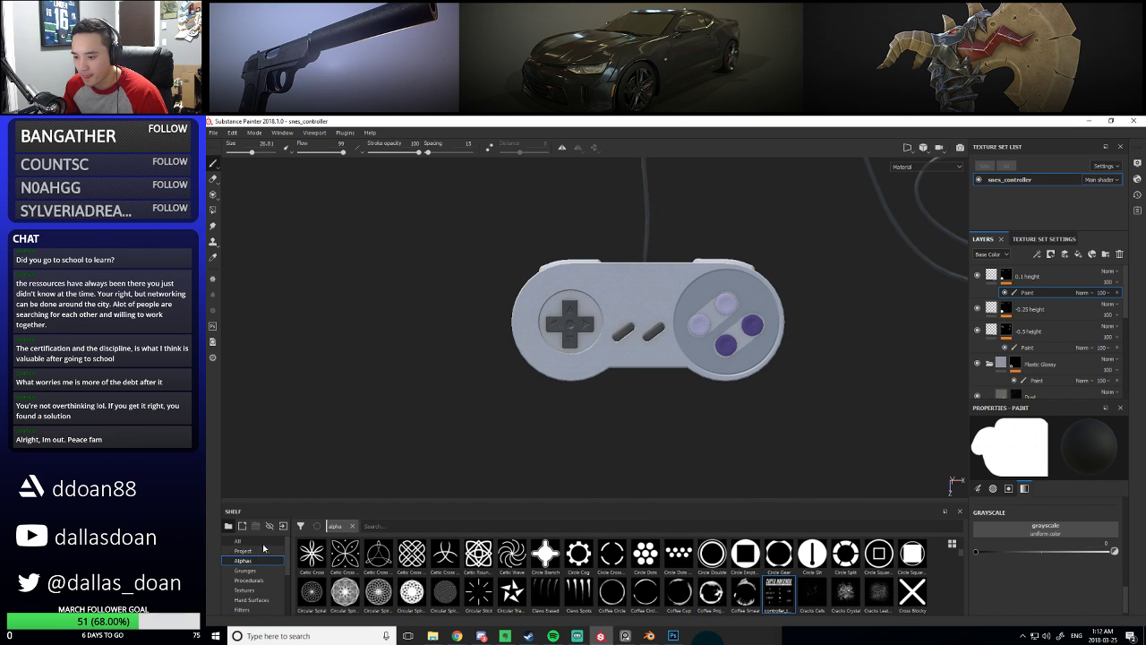
click(259, 552)
click(418, 562)
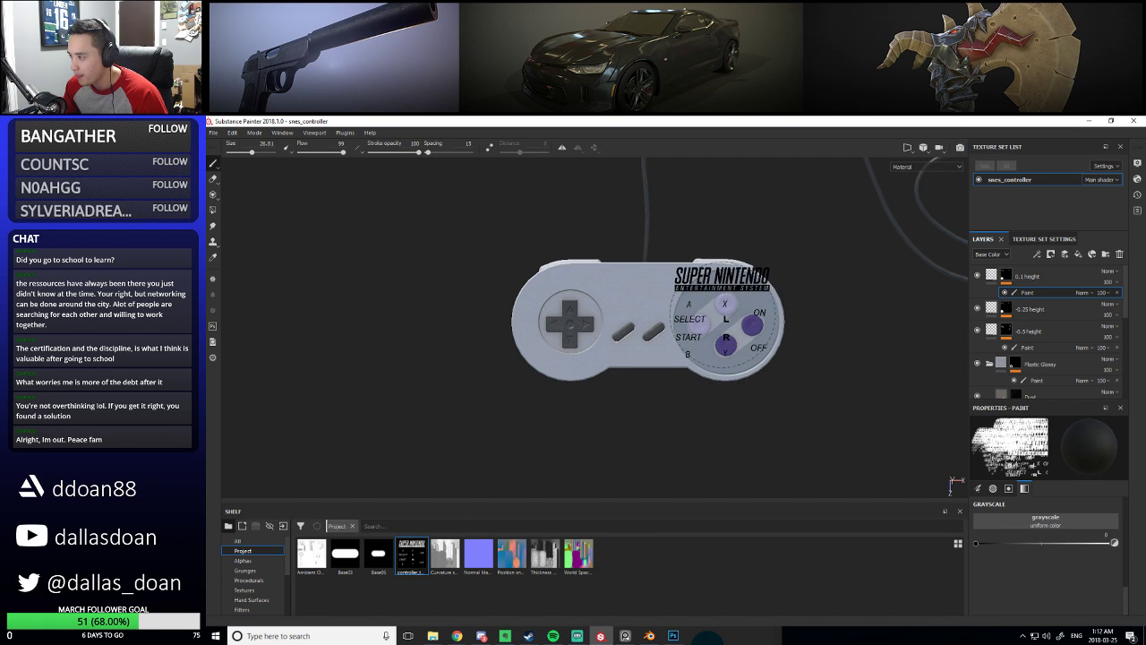
Reduce the brush size to 19.17 so the text preview covers less of the controller's front face
scroll(652, 339, up, 3)
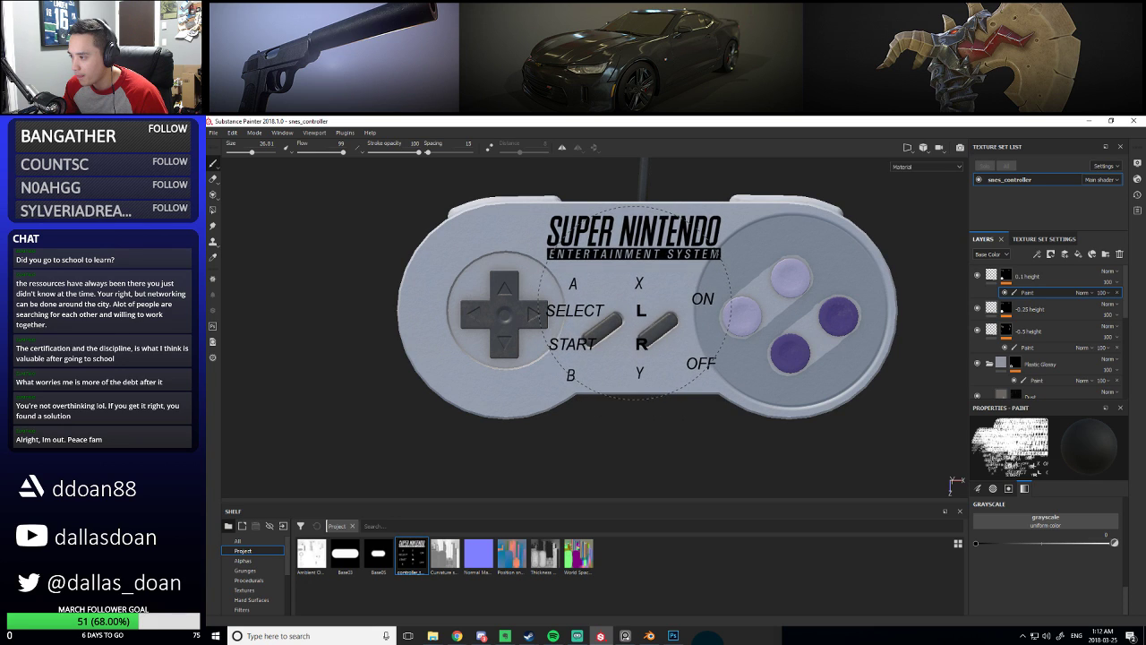
scroll(639, 319, up, 2)
scroll(649, 300, down, 2)
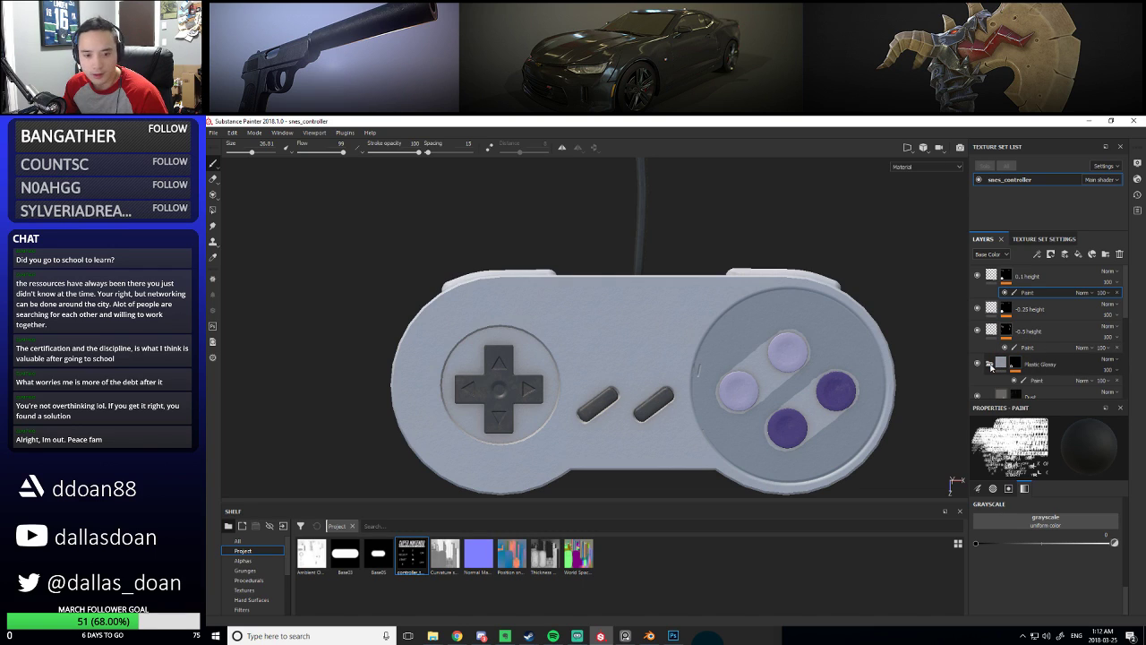
scroll(992, 365, down, 1)
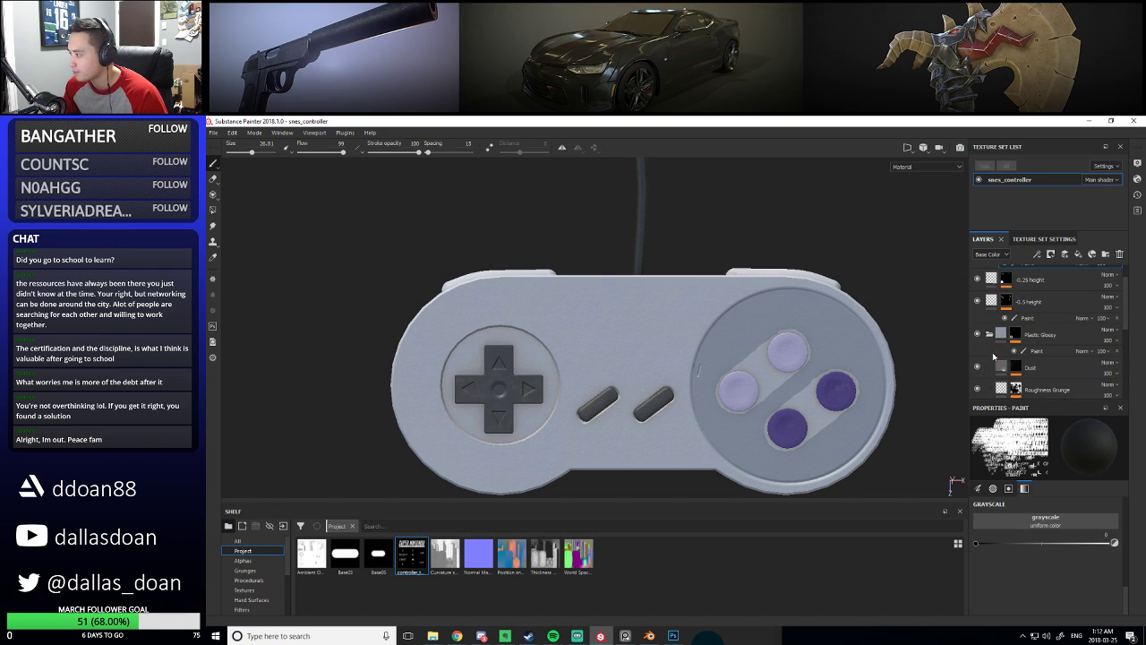
scroll(1001, 363, down, 8)
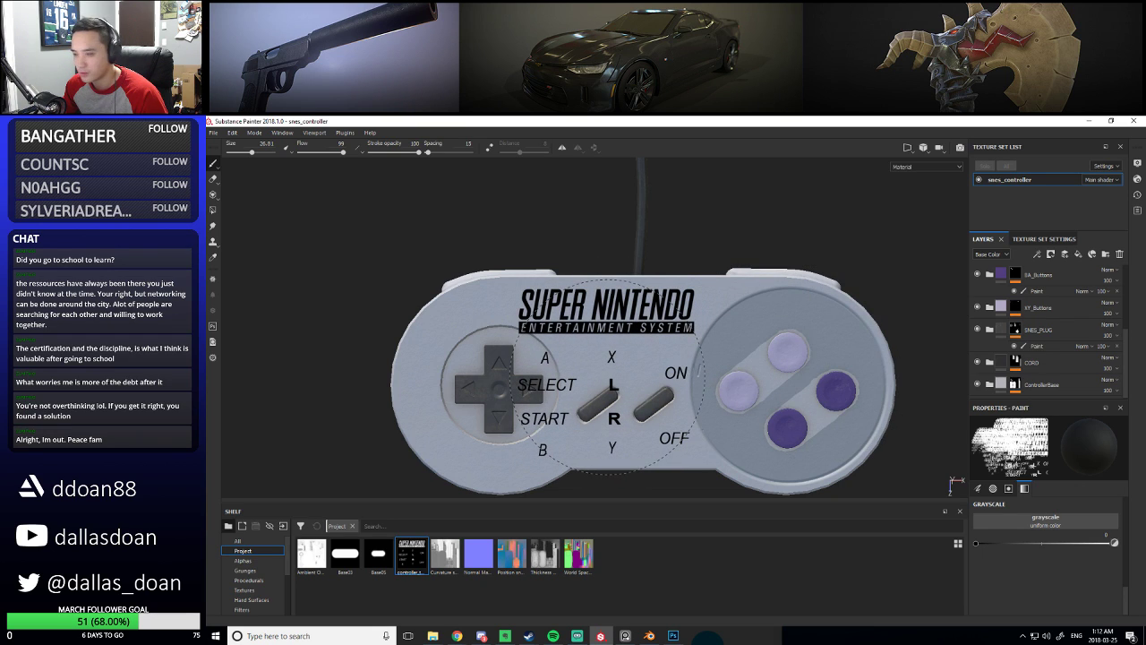
key(bracketleft)
key(bracketleft)
key(bracketleft)
key(bracketleft)
key(bracketleft)
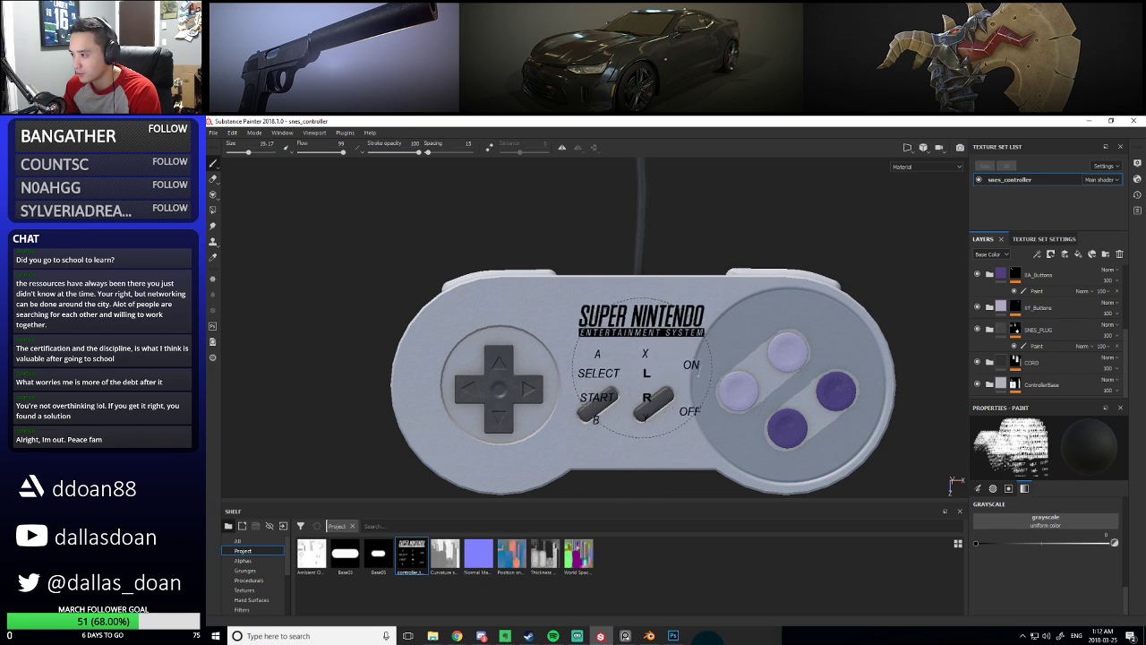
Examine the layer stack and the layers inside the Plastic Glossy folder
scroll(1055, 358, up, 3)
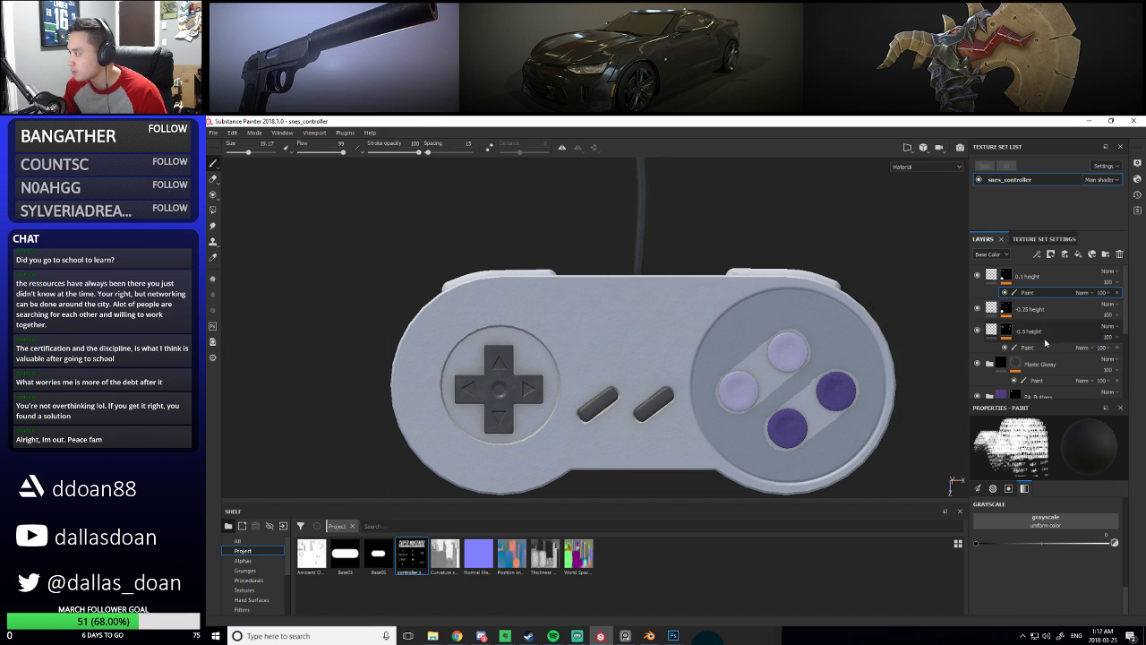
scroll(1062, 359, down, 3)
scroll(1066, 367, up, 3)
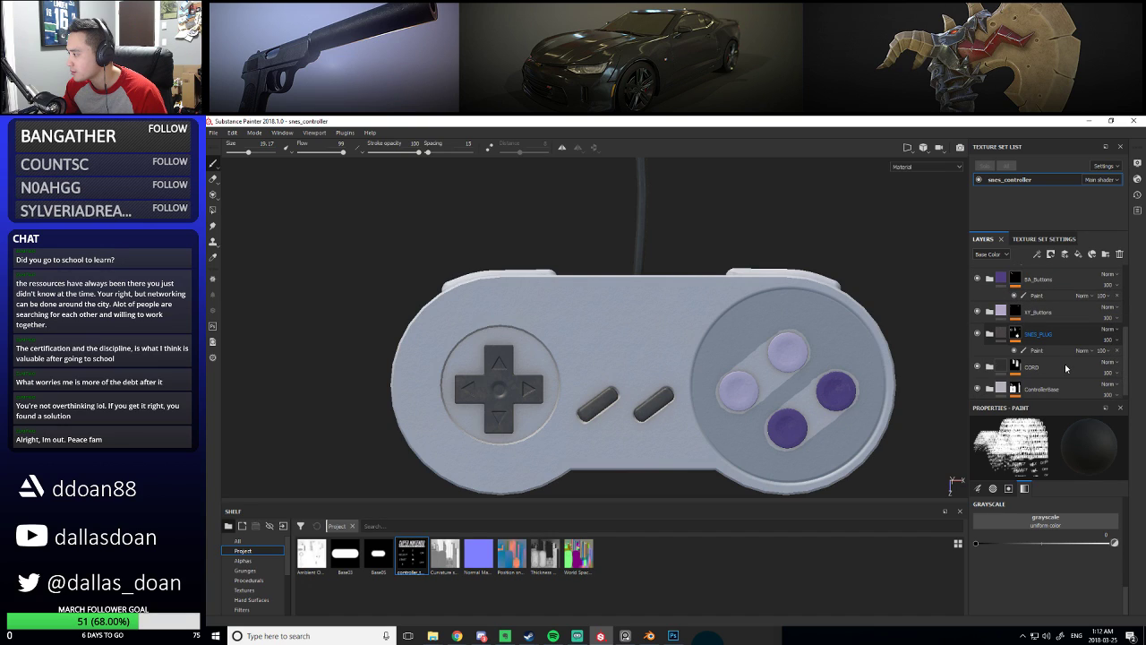
scroll(1067, 368, down, 1)
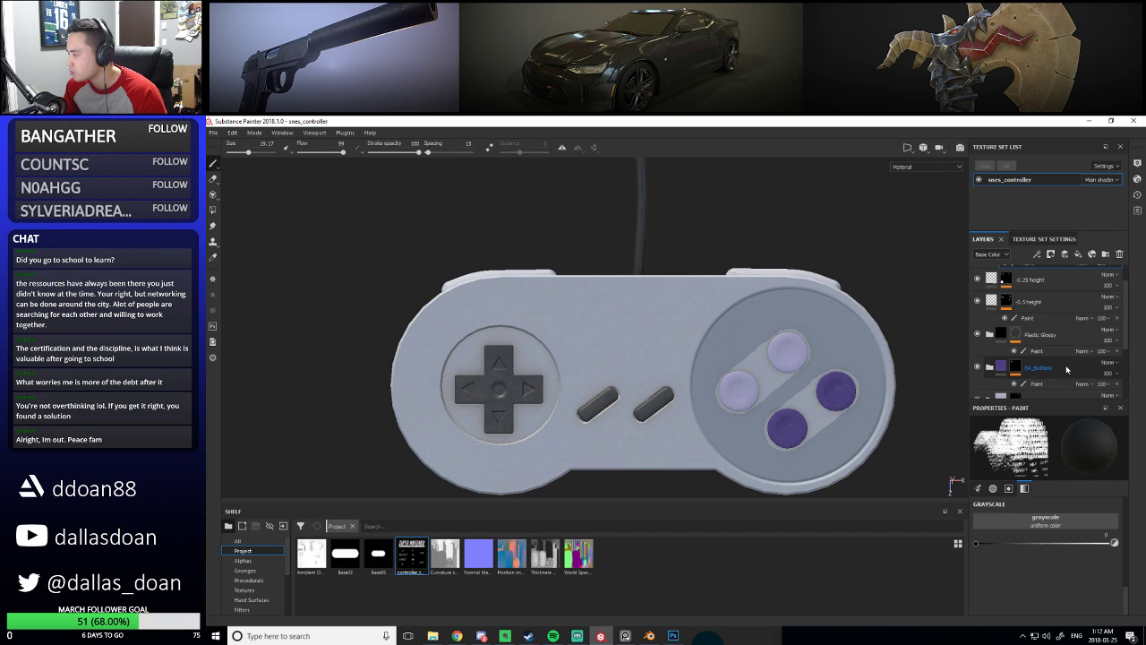
click(991, 337)
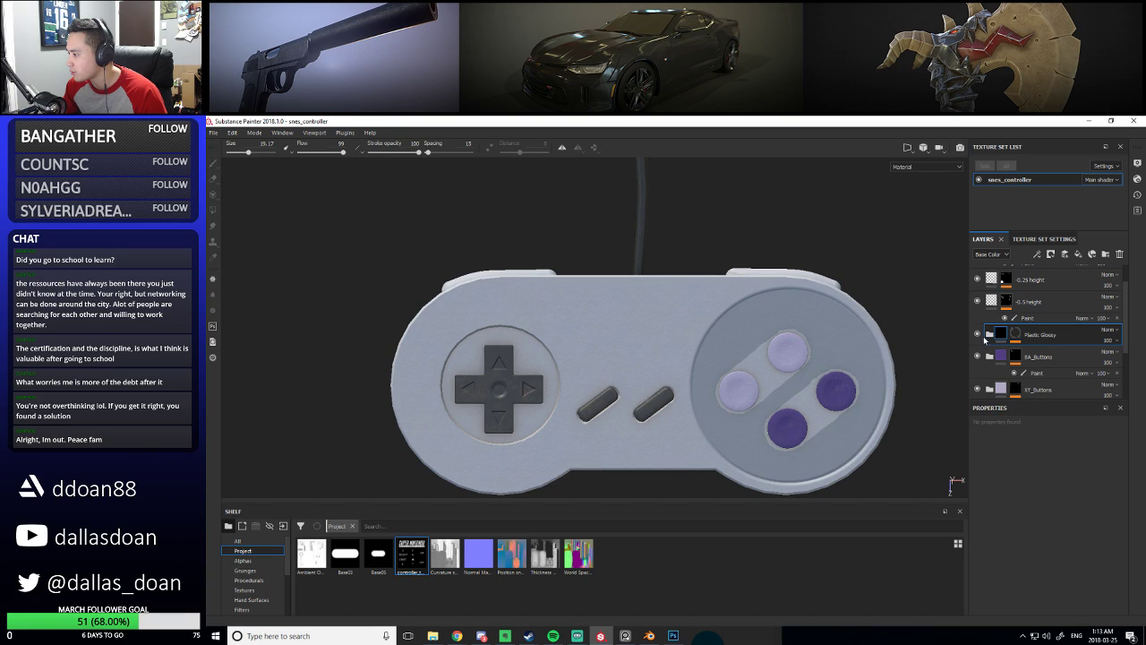
click(989, 335)
scroll(1038, 349, down, 3)
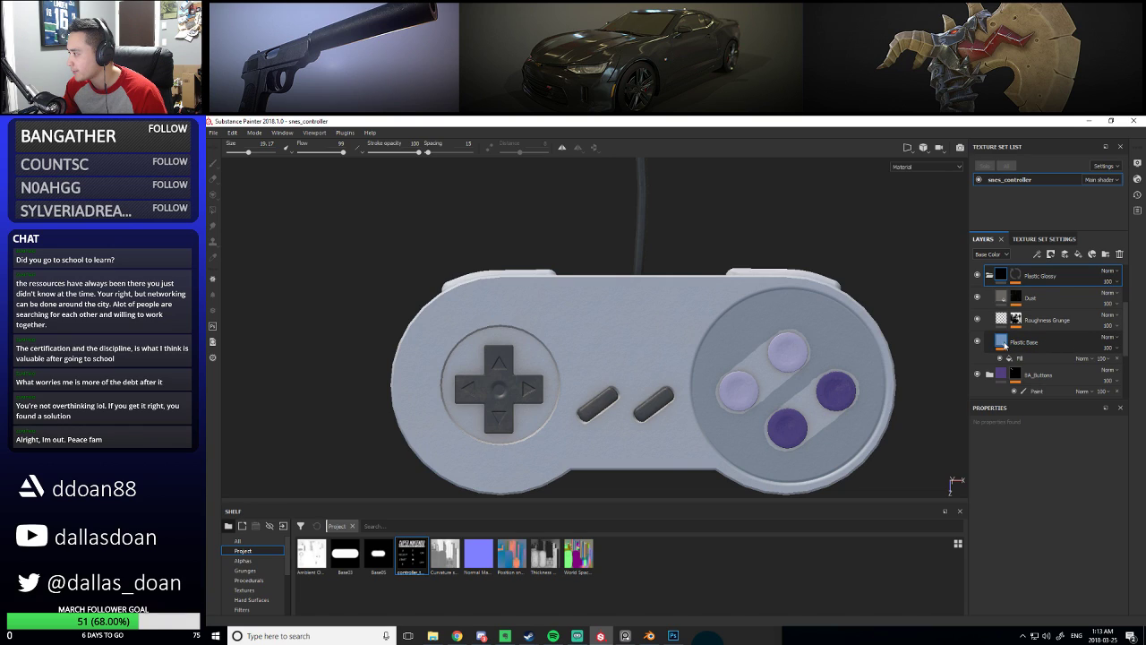
mouse_move(1006, 346)
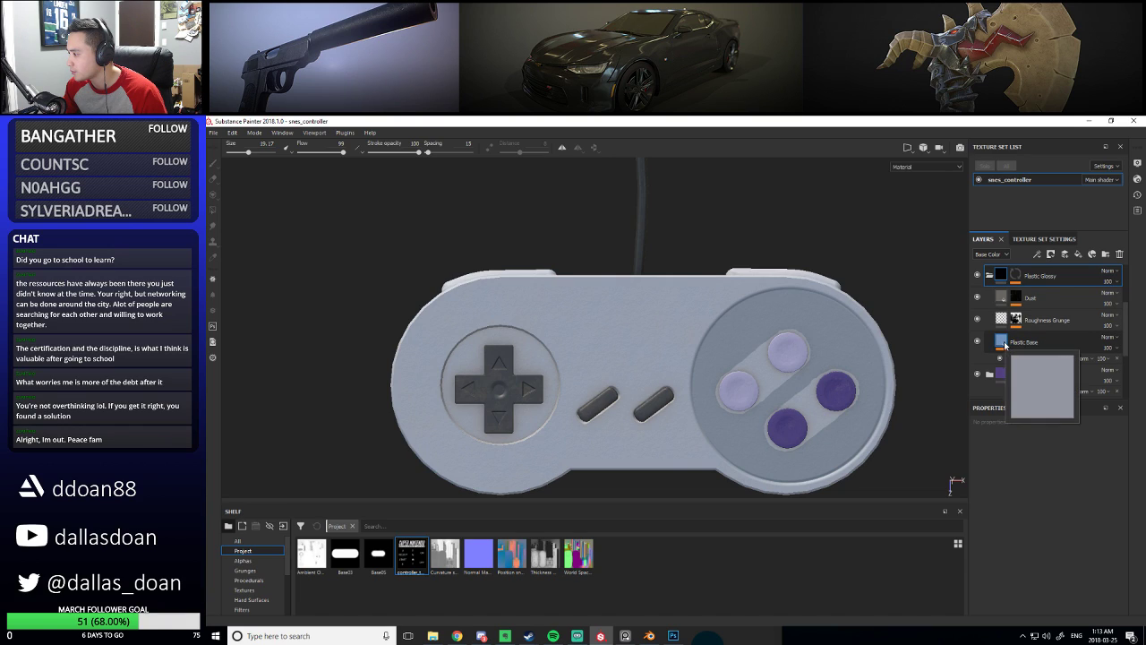
alt+drag(895, 350, 700, 335)
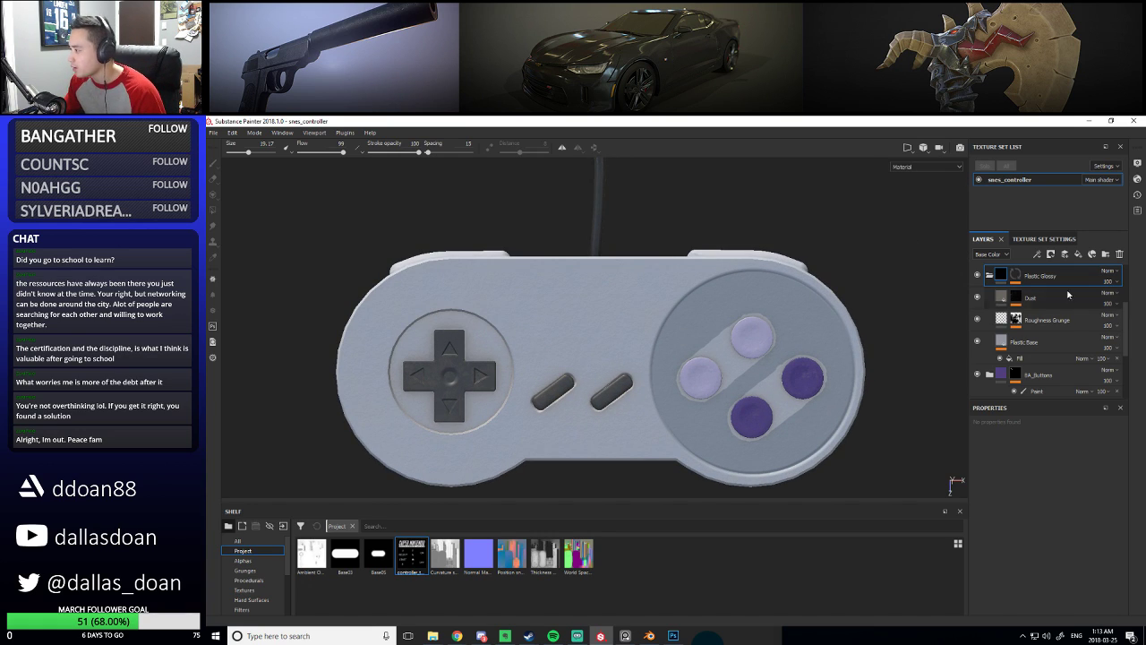
scroll(983, 300, up, 1)
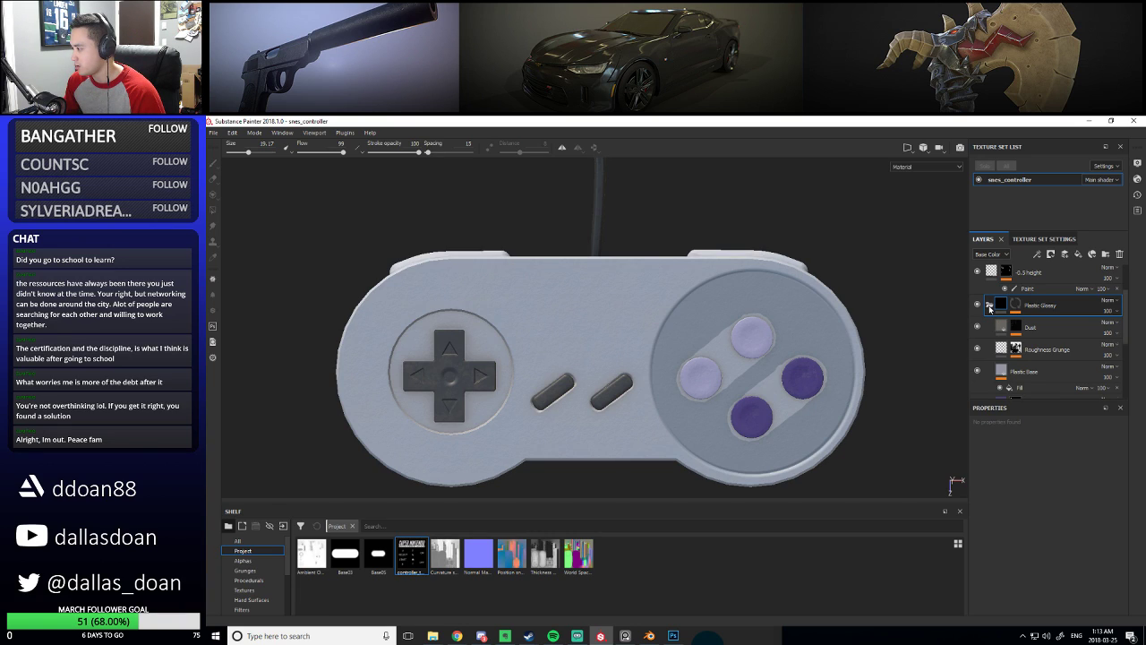
click(989, 305)
scroll(998, 336, up, 3)
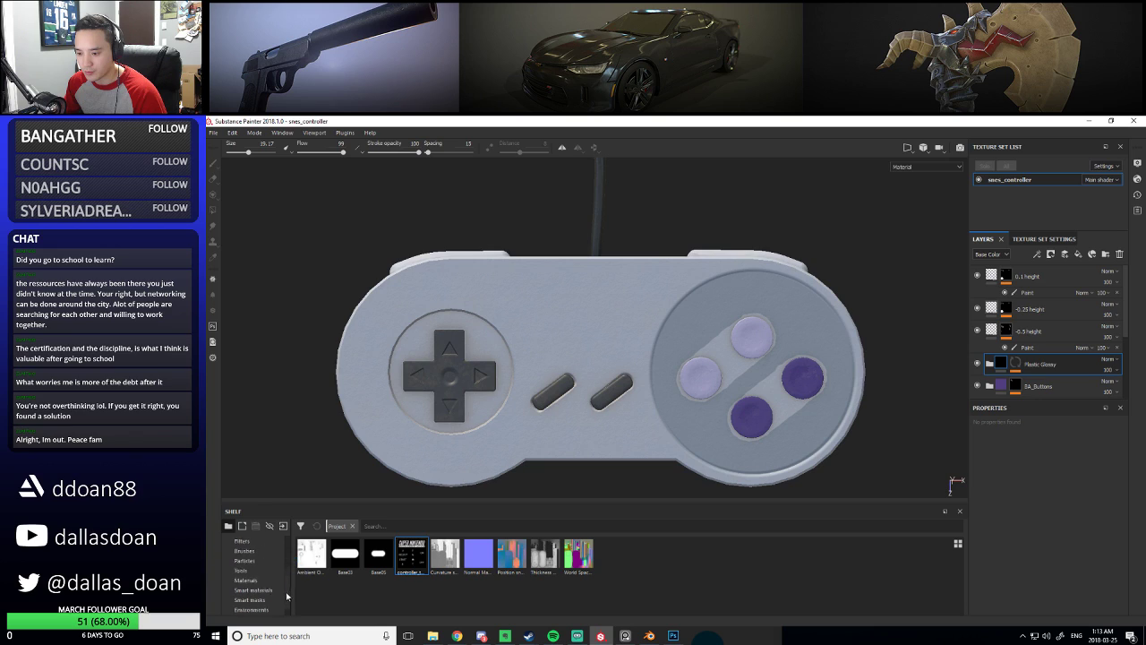
Add the Plastic Matte Pure material as a fill layer directly above the Plastic Glossy folder and name it Text
scroll(259, 582, down, 3)
click(265, 571)
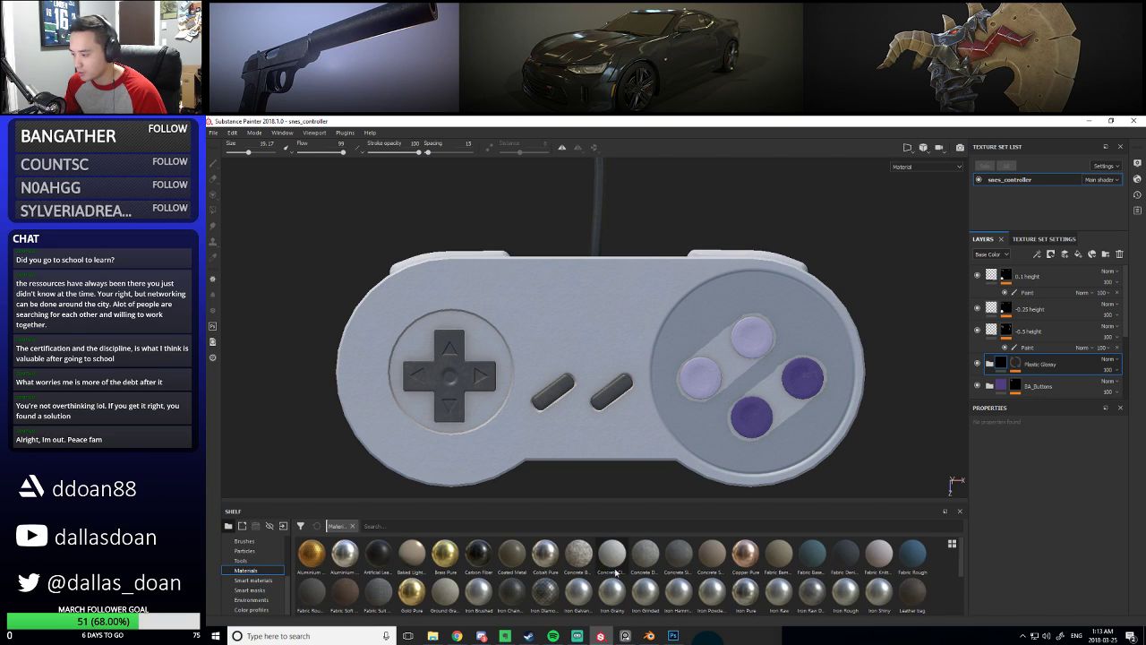
scroll(645, 573, down, 3)
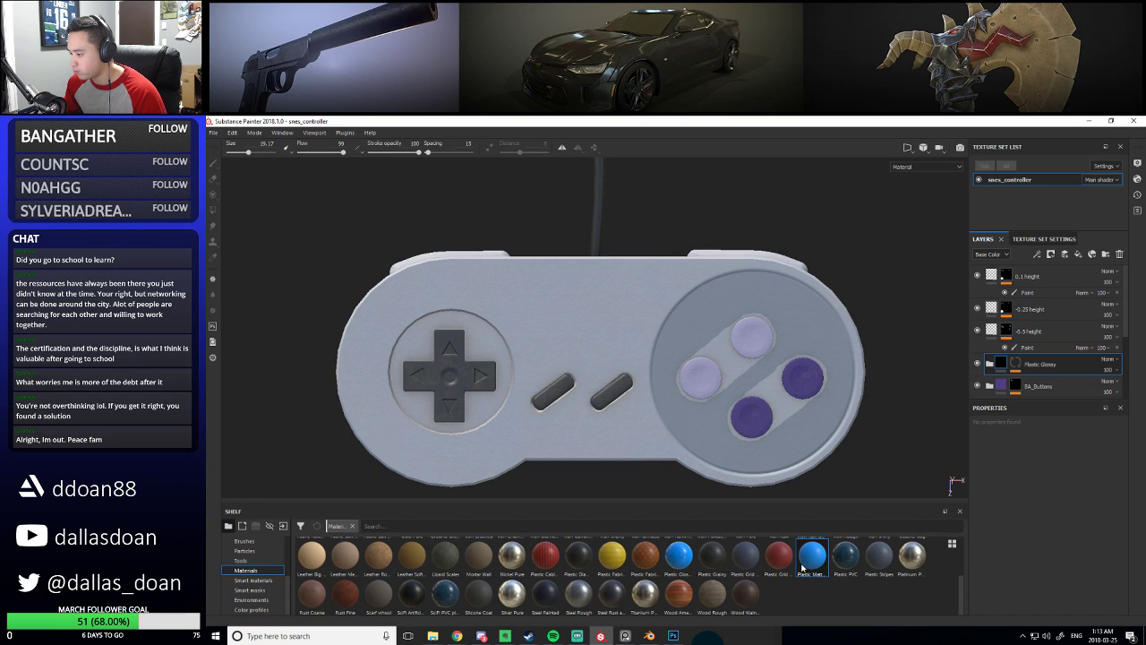
drag(803, 568, 1031, 360)
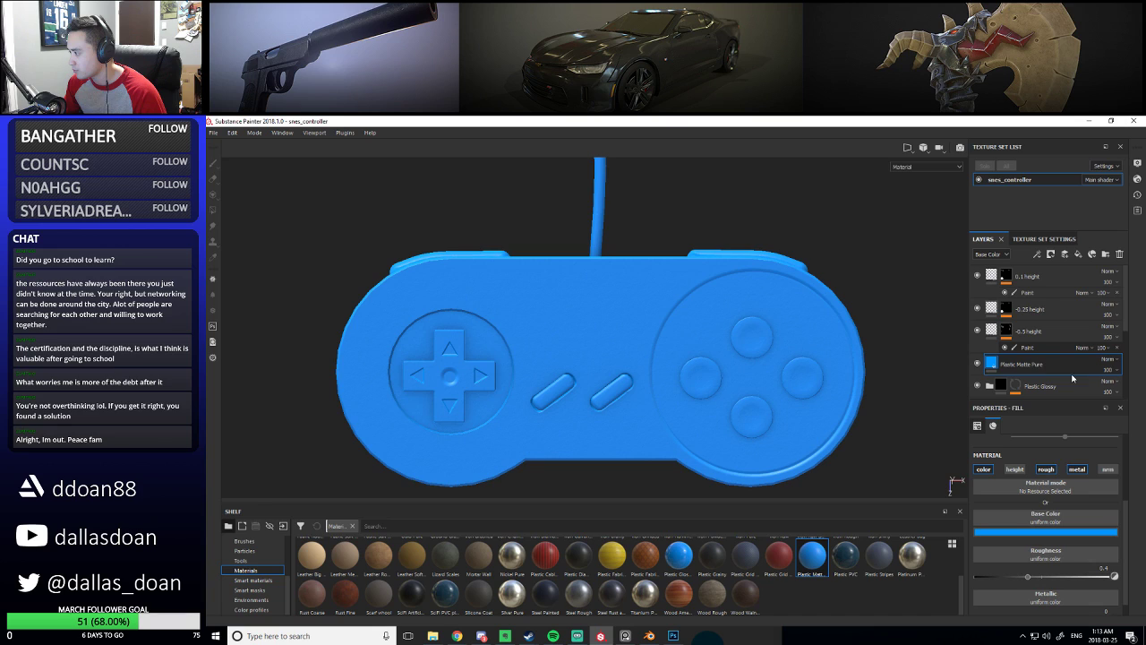
alt+drag(689, 360, 726, 335)
double_click(1064, 370)
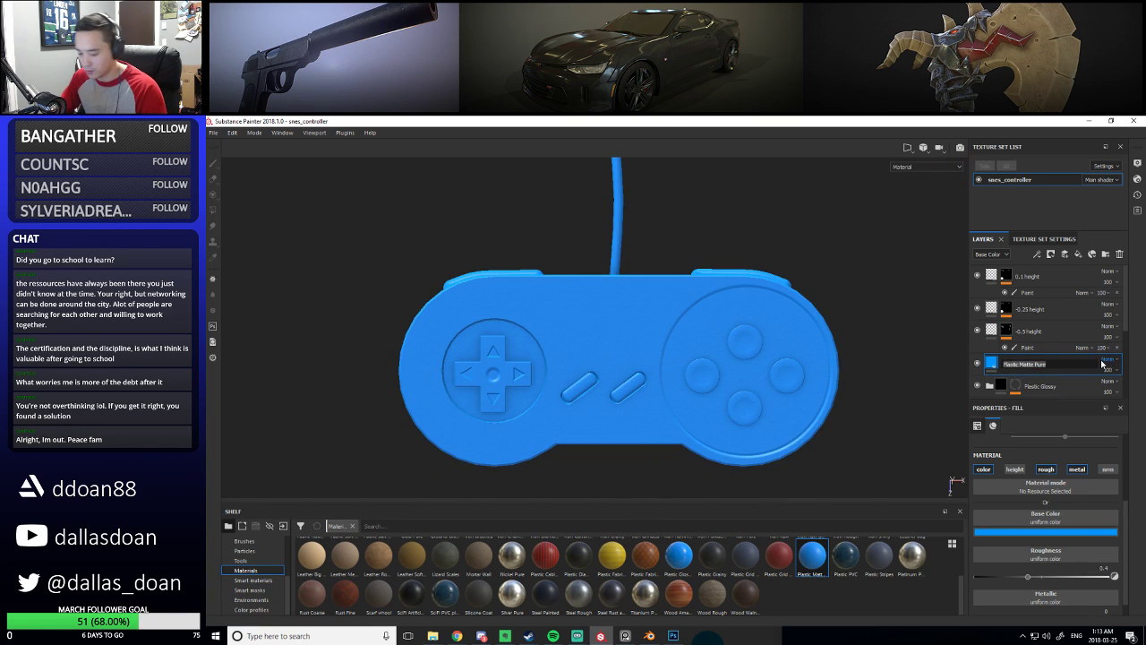
text(Text)
key(Return)
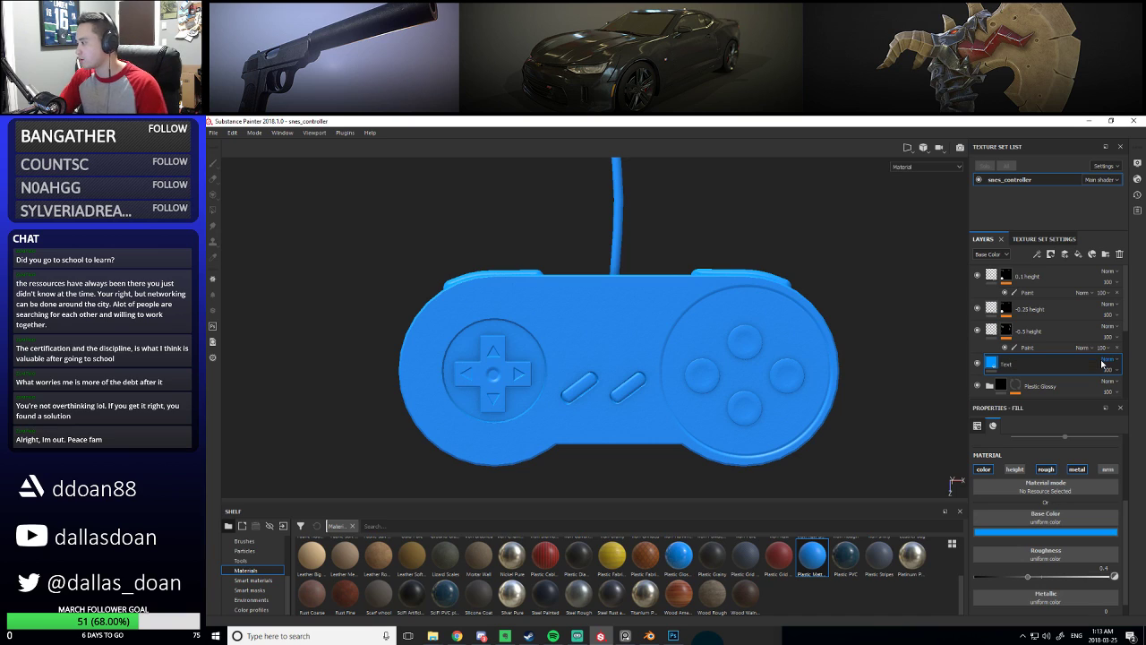
Add a black mask to the Text layer and a paint effect on that mask
right_click(1039, 363)
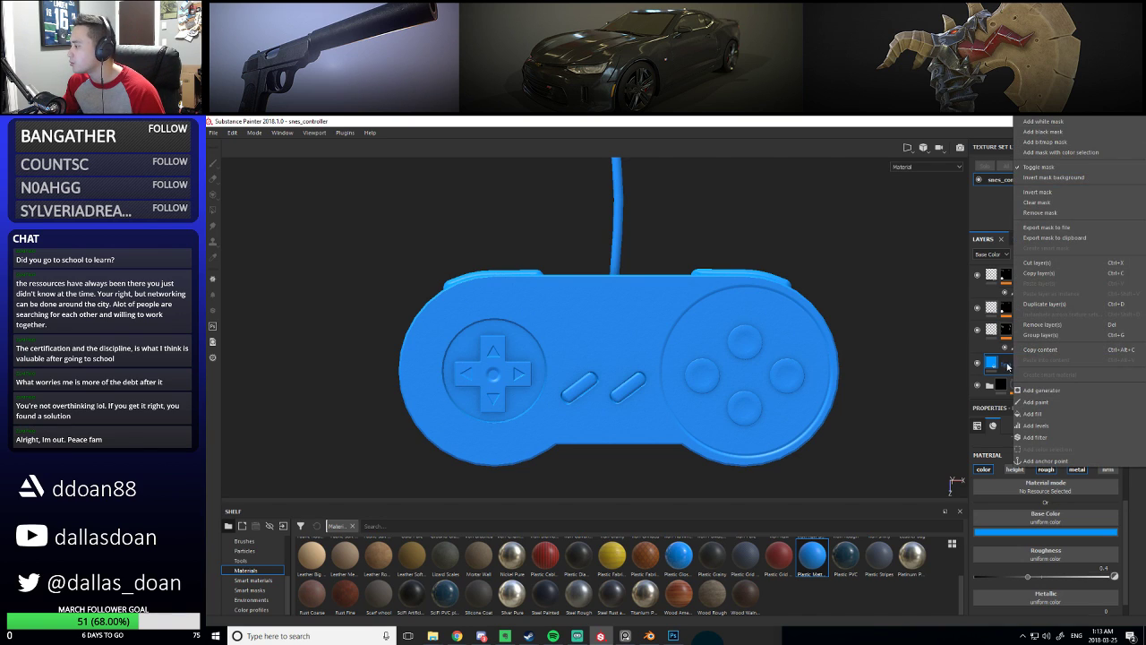
key(Escape)
scroll(1044, 530, up, 2)
scroll(1048, 527, down, 1)
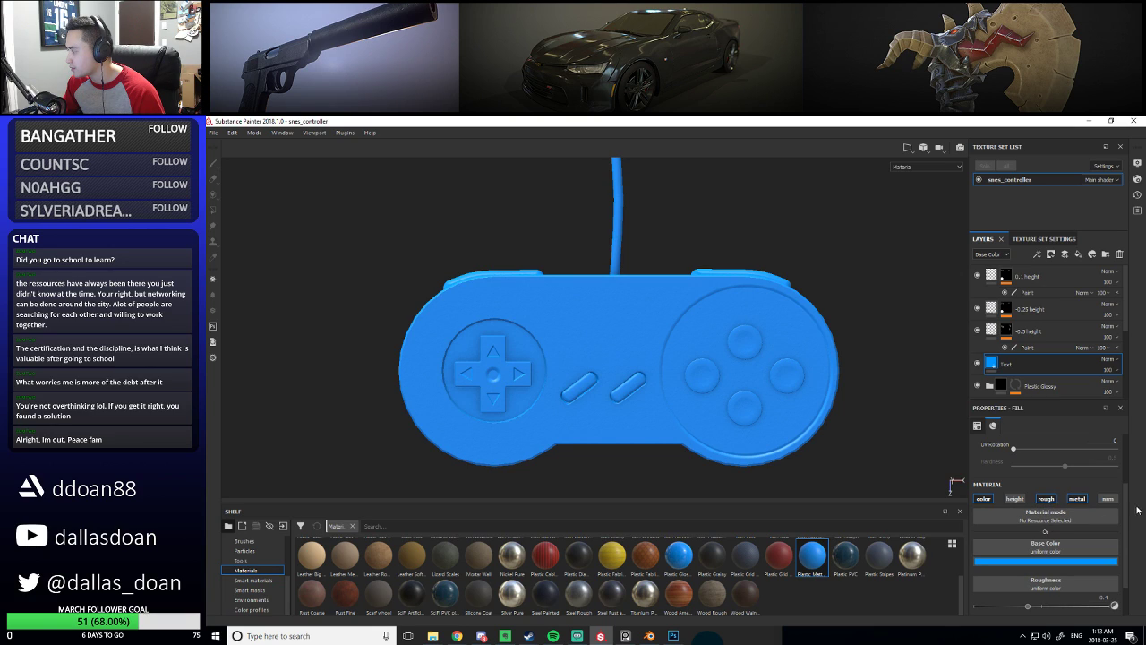
scroll(1023, 517, up, 2)
scroll(1024, 517, up, 1)
right_click(1028, 370)
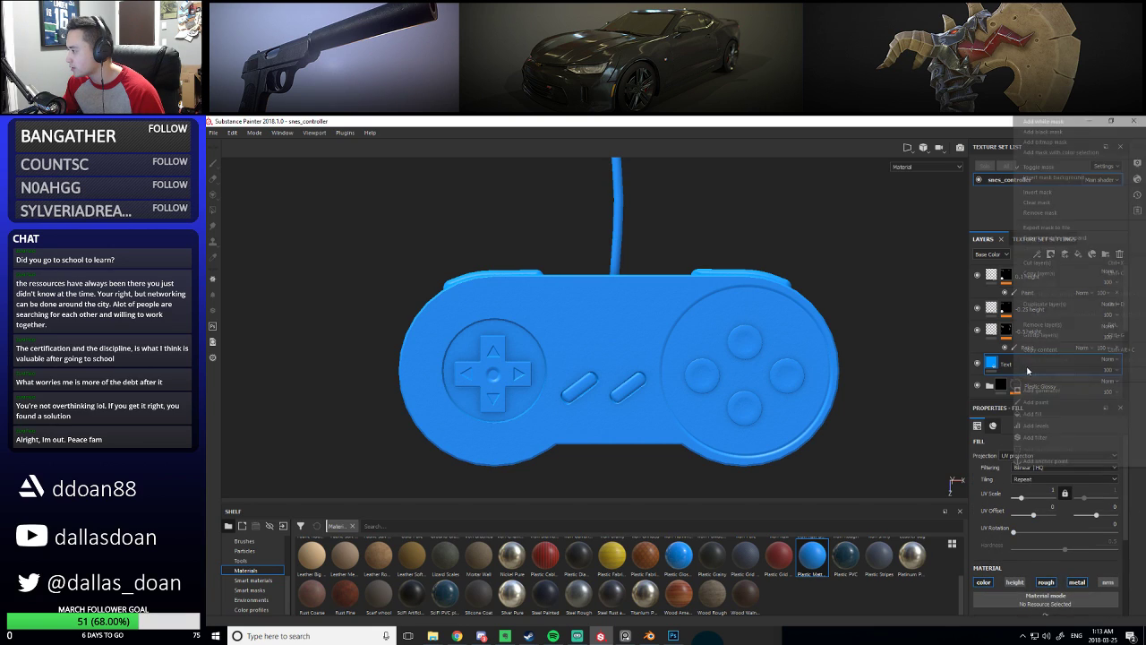
click(1043, 121)
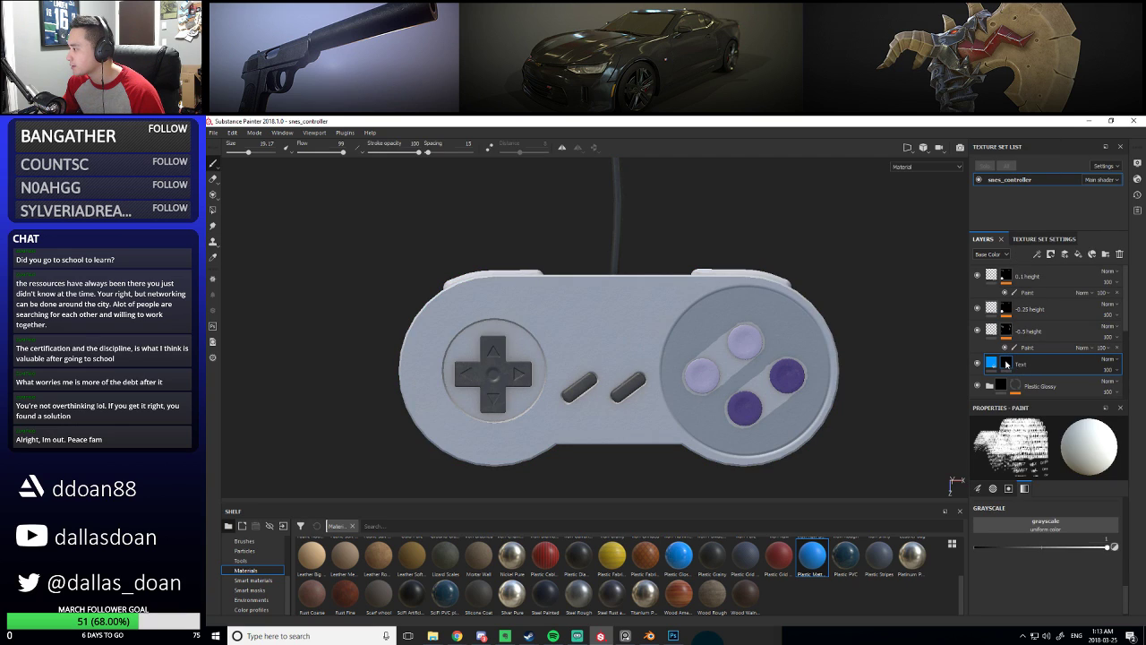
right_click(1007, 364)
click(1026, 549)
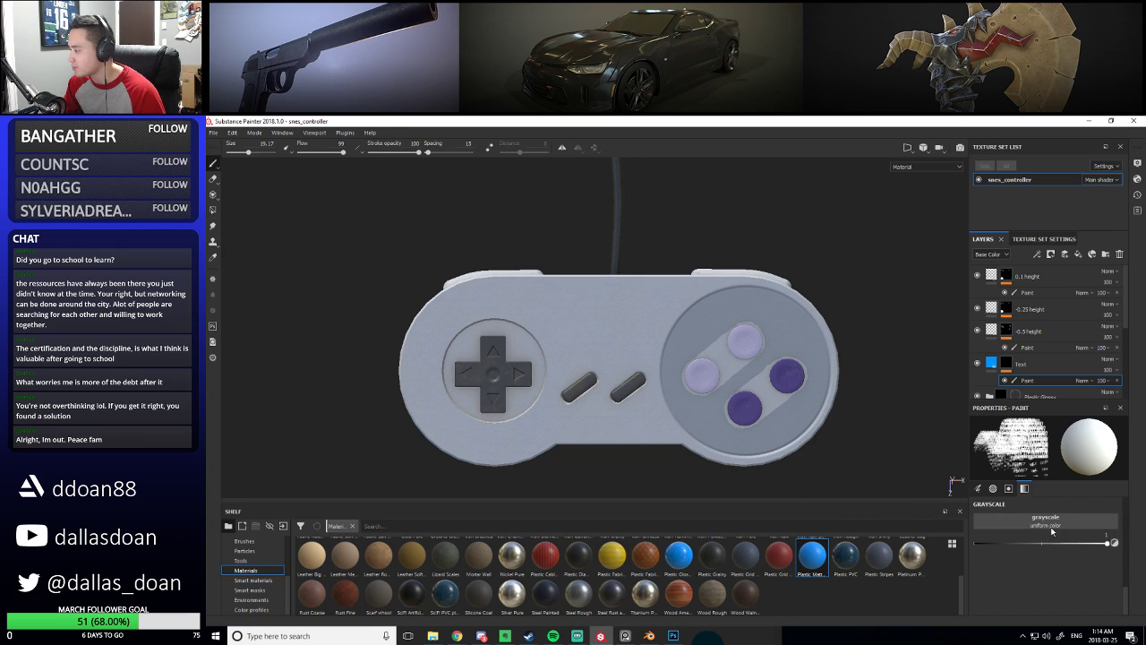
Remove controller_text_01 from the brush's alpha and assign it as the brush's stencil instead
scroll(1025, 530, up, 3)
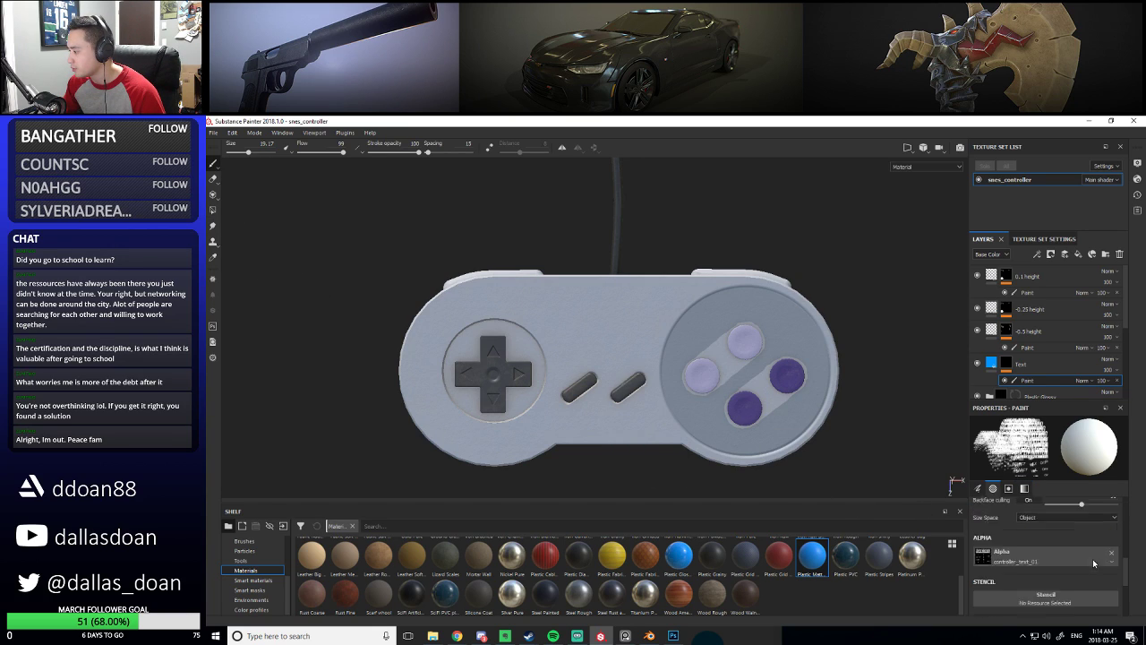
click(1112, 524)
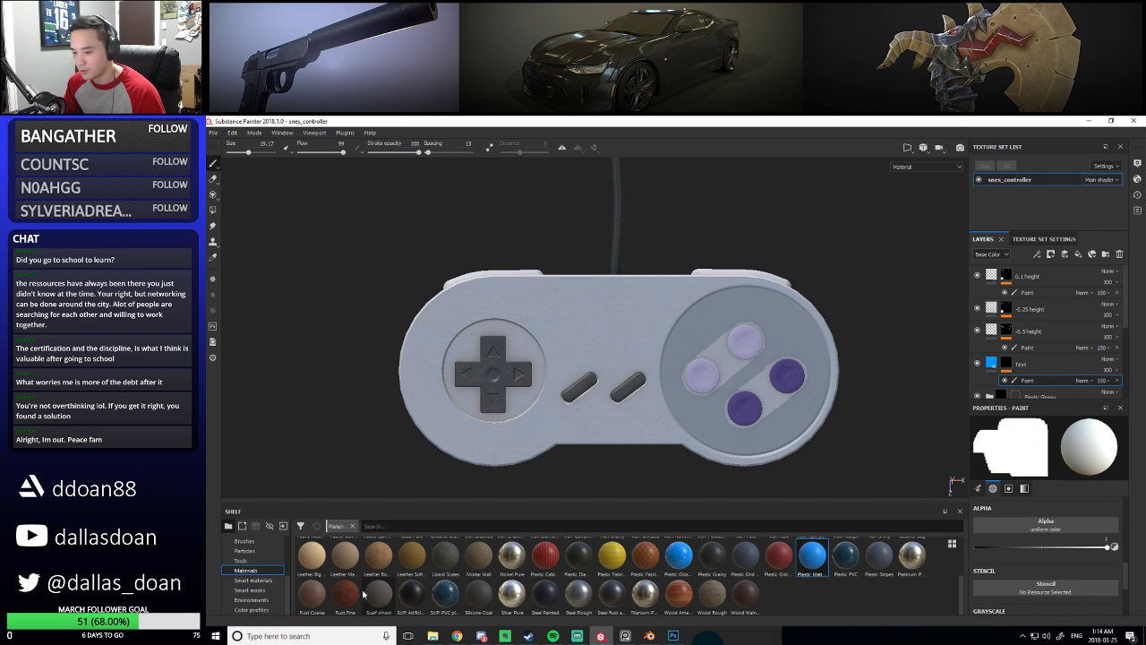
scroll(249, 553, up, 2)
click(243, 551)
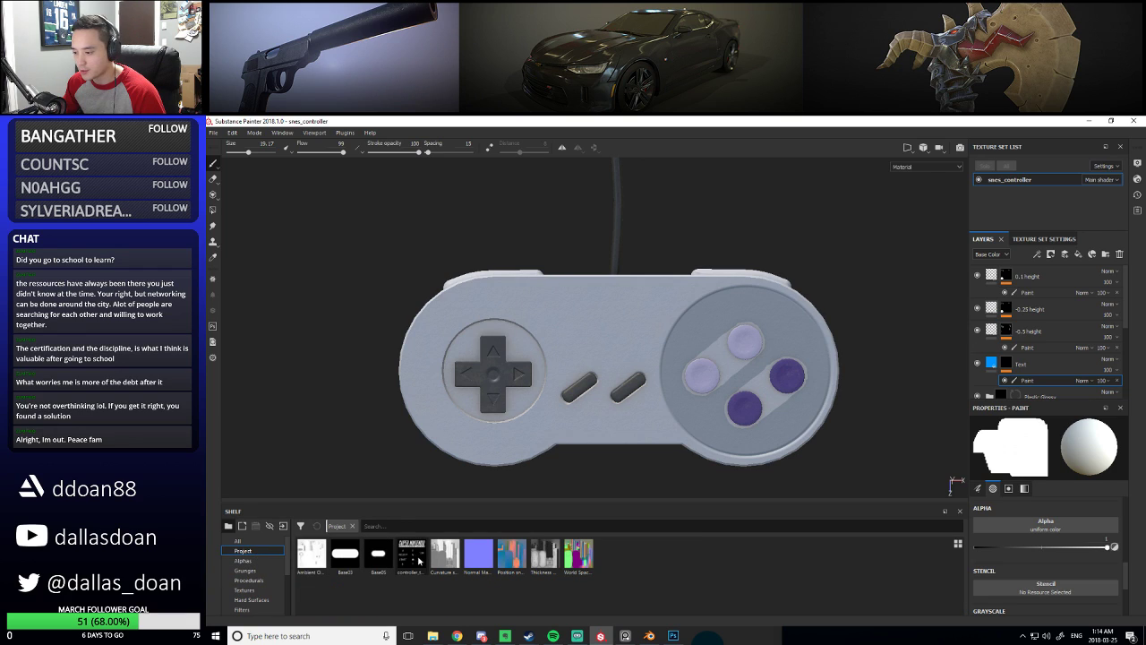
drag(412, 555, 1026, 577)
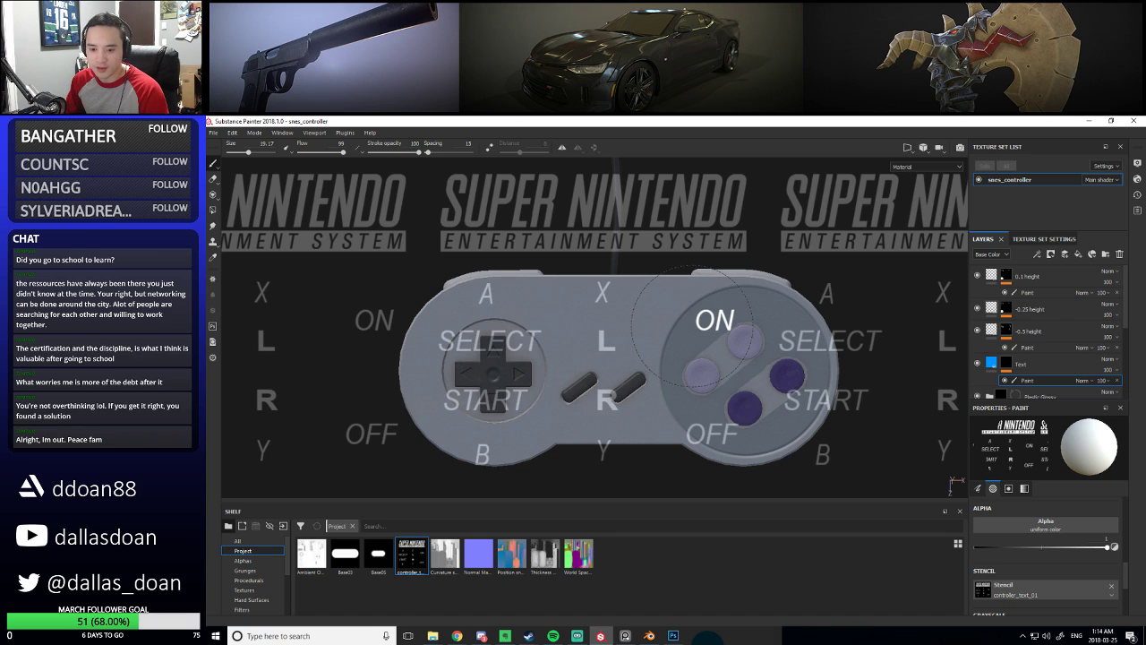
Scale down the text stencil and position its Super Nintendo logo on the controller's face, above the centre select and start buttons
key(s)
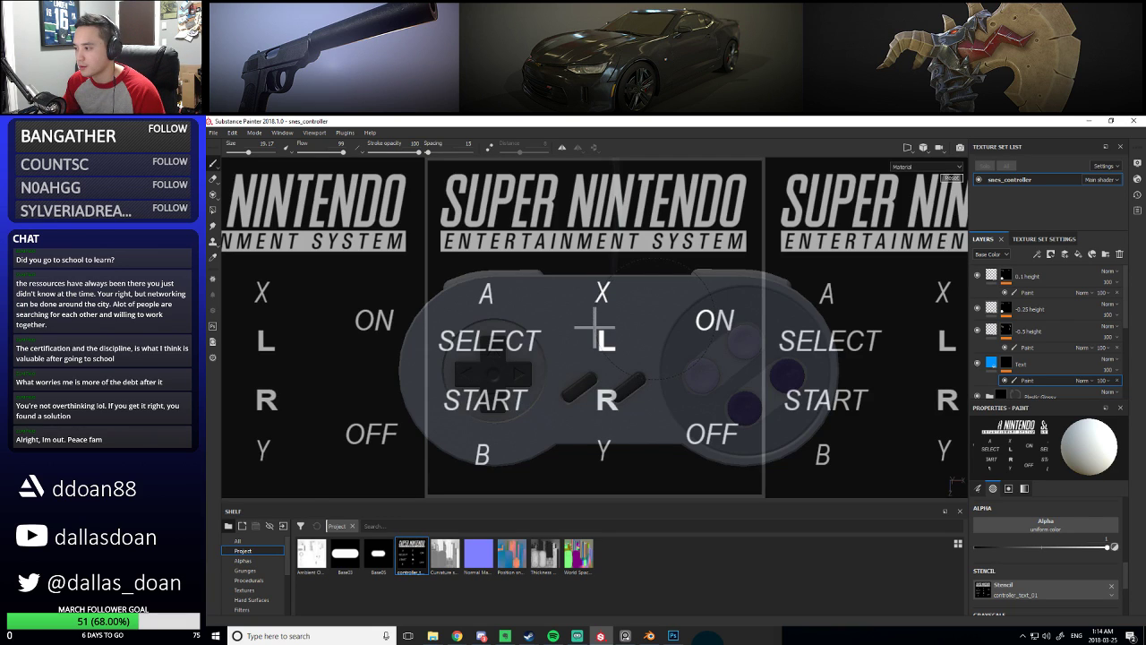
right_drag(595, 330, 596, 330)
key(s)
drag(618, 312, 618, 312)
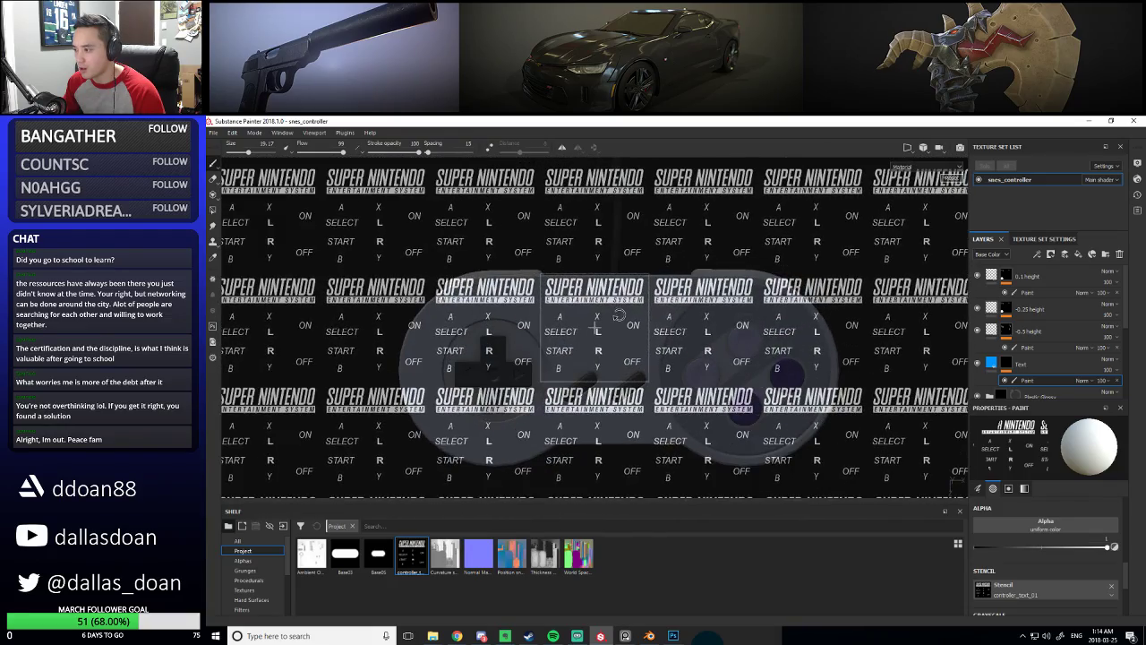
right_drag(618, 312, 617, 313)
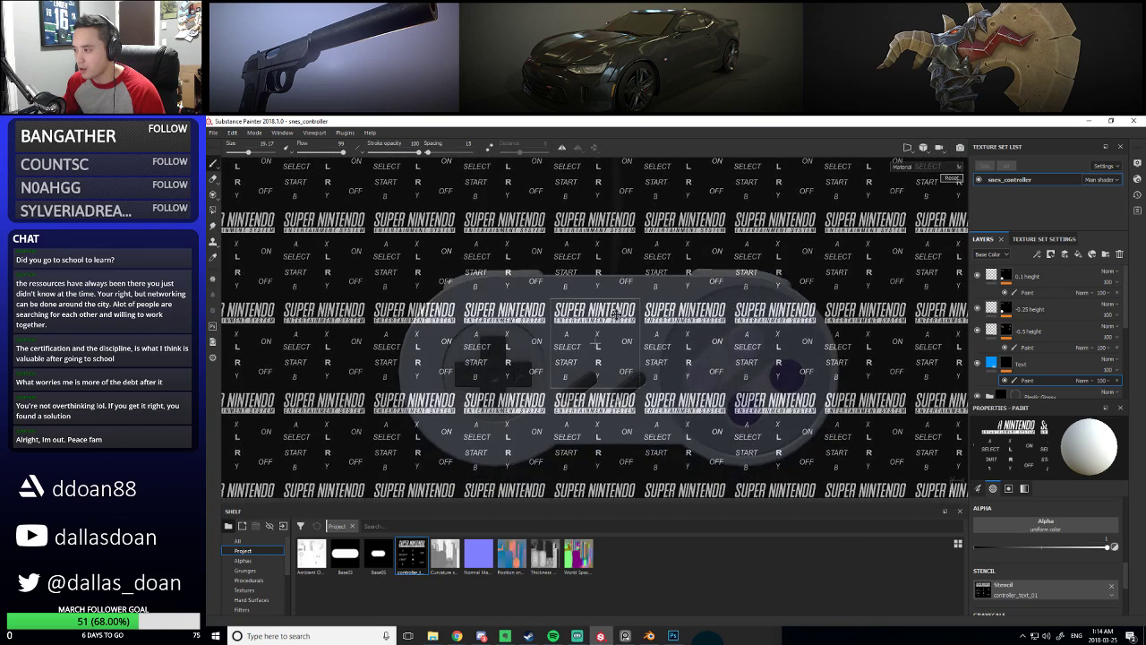
middle_drag(616, 313, 613, 328)
right_drag(614, 327, 611, 333)
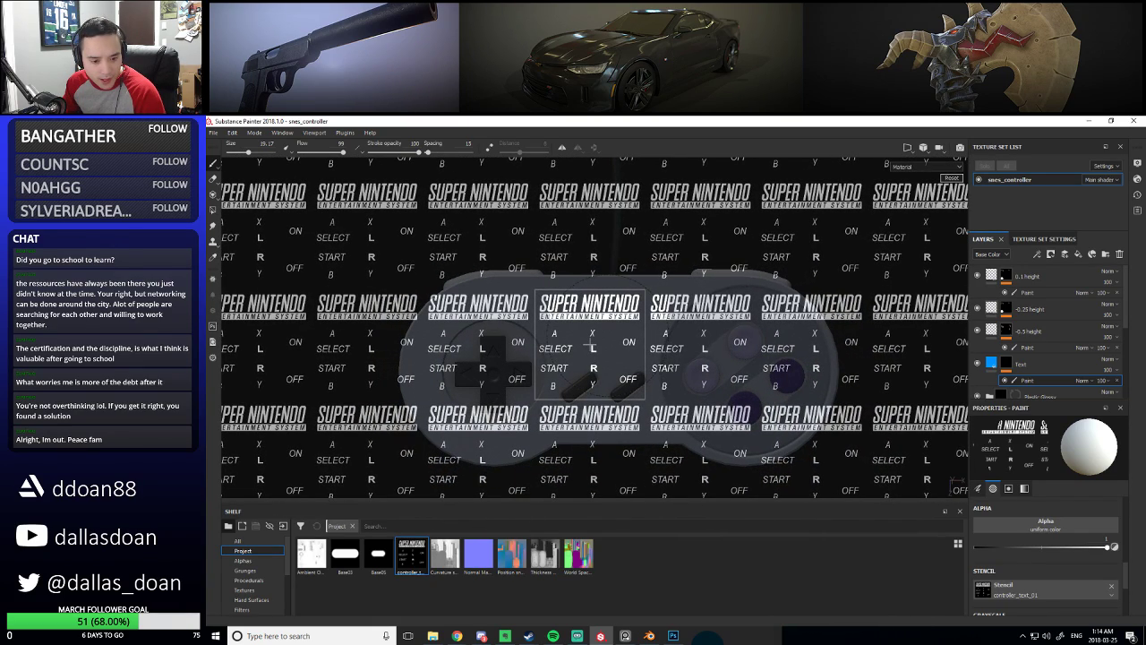
right_drag(611, 333, 610, 335)
middle_drag(611, 334, 621, 323)
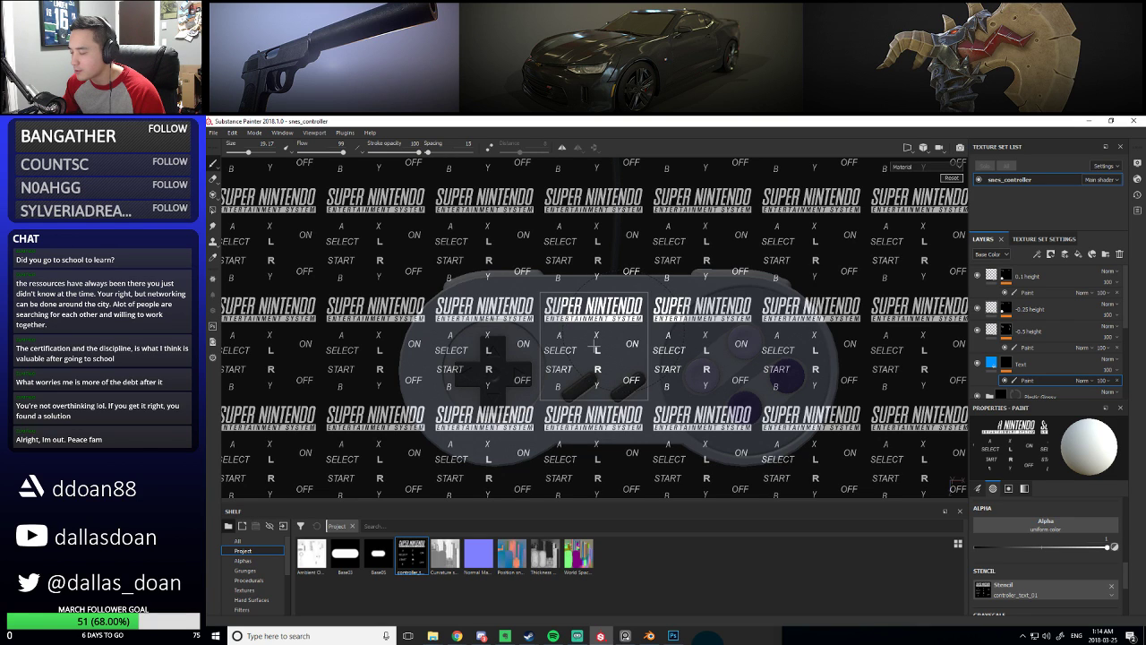
Fit the stencil above the select and start buttons, reduce the brush size to 5.67, and paint the Super Nintendo logo into the mask
right_drag(622, 331, 623, 335)
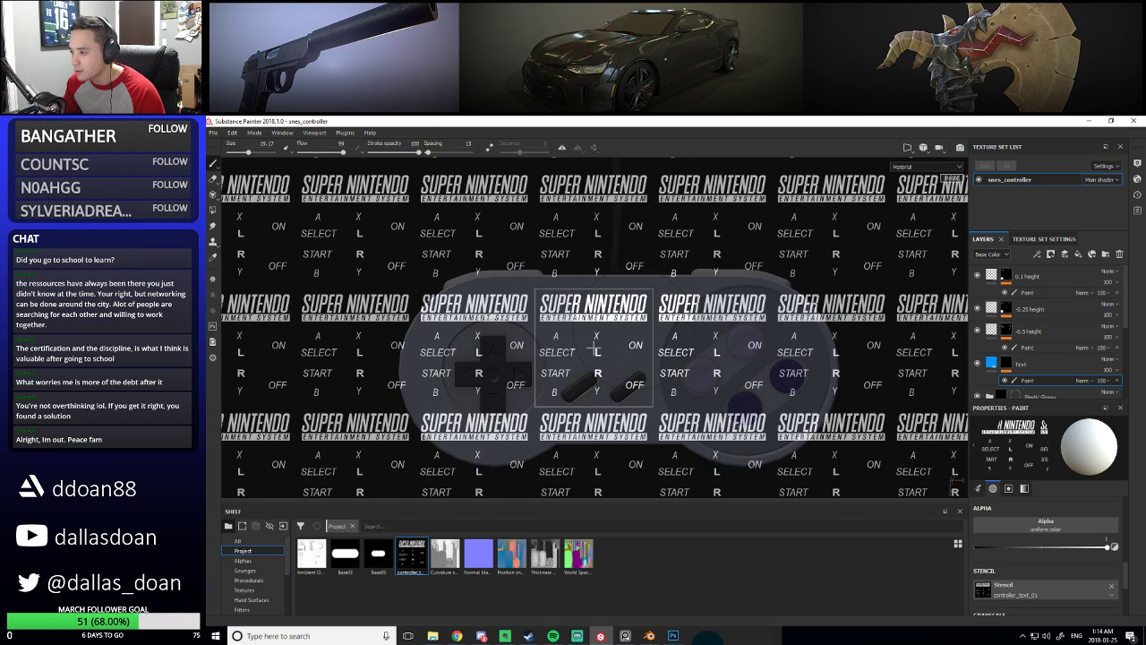
middle_drag(633, 328, 635, 328)
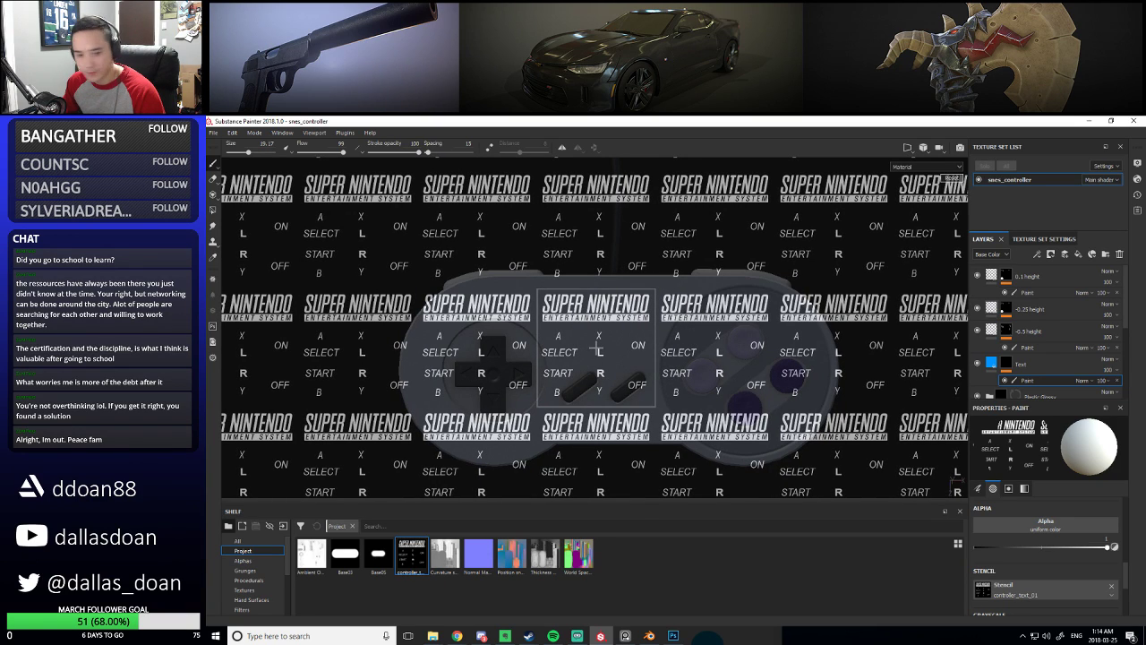
click(596, 349)
ctrl+right_drag(598, 320, 560, 316)
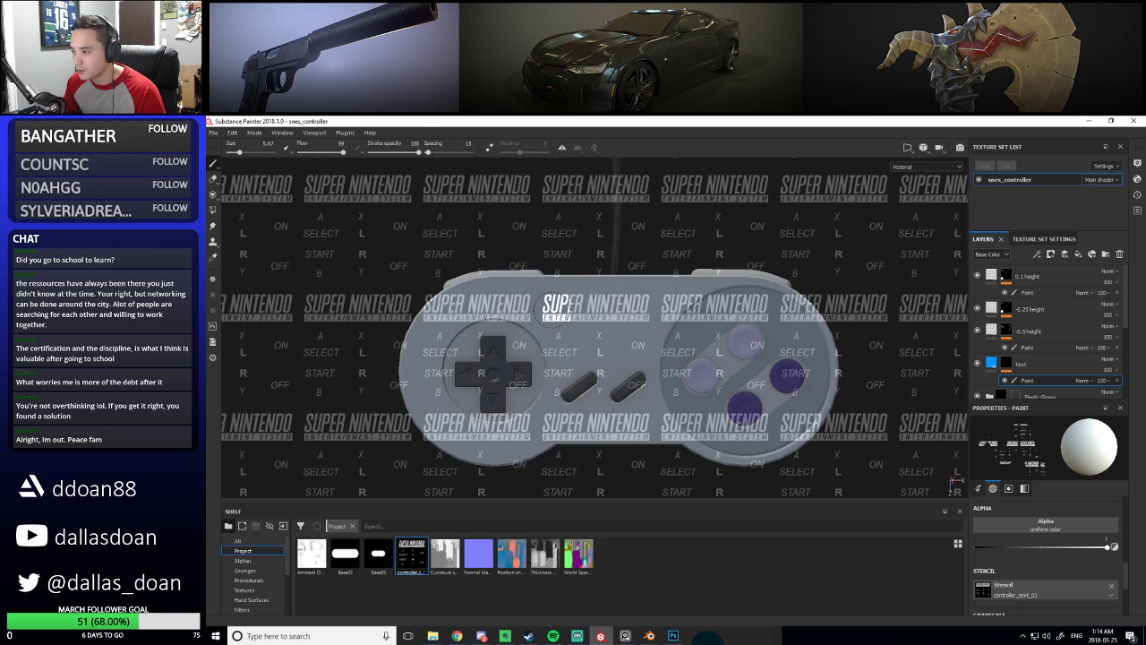
click(553, 309)
click(564, 307)
mouse_move(564, 306)
mouse_down()
mouse_move(636, 304)
mouse_move(645, 322)
mouse_up()
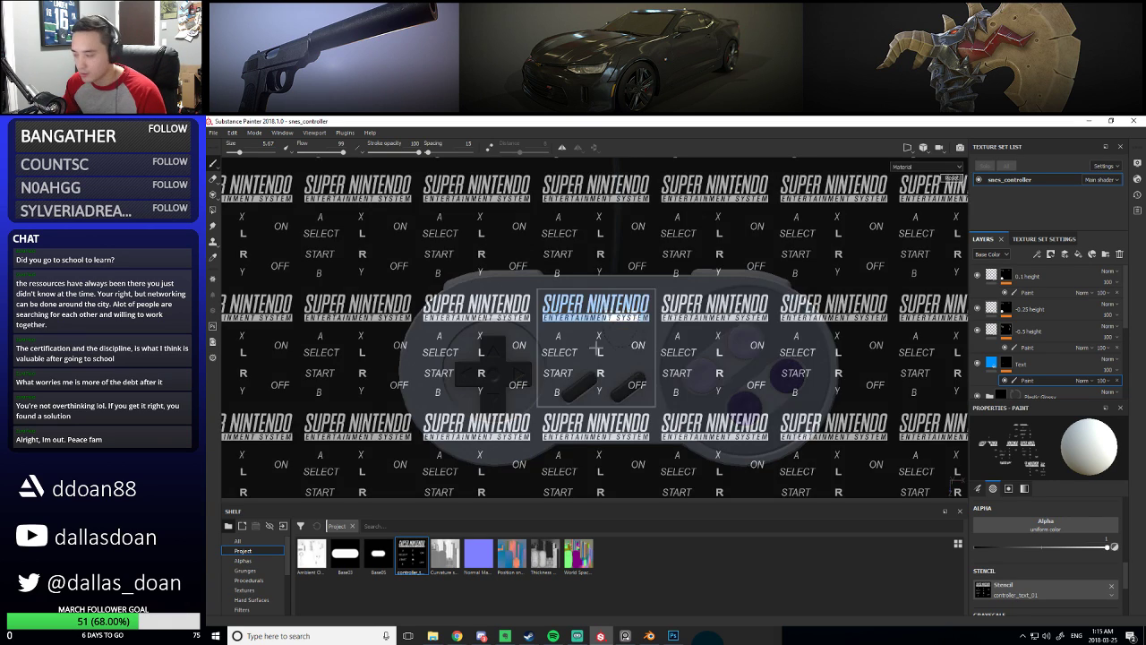
Align the stencil's SELECT and START labels below the two centre buttons and paint each one into the Text layer's mask
middle_drag(621, 322, 642, 386)
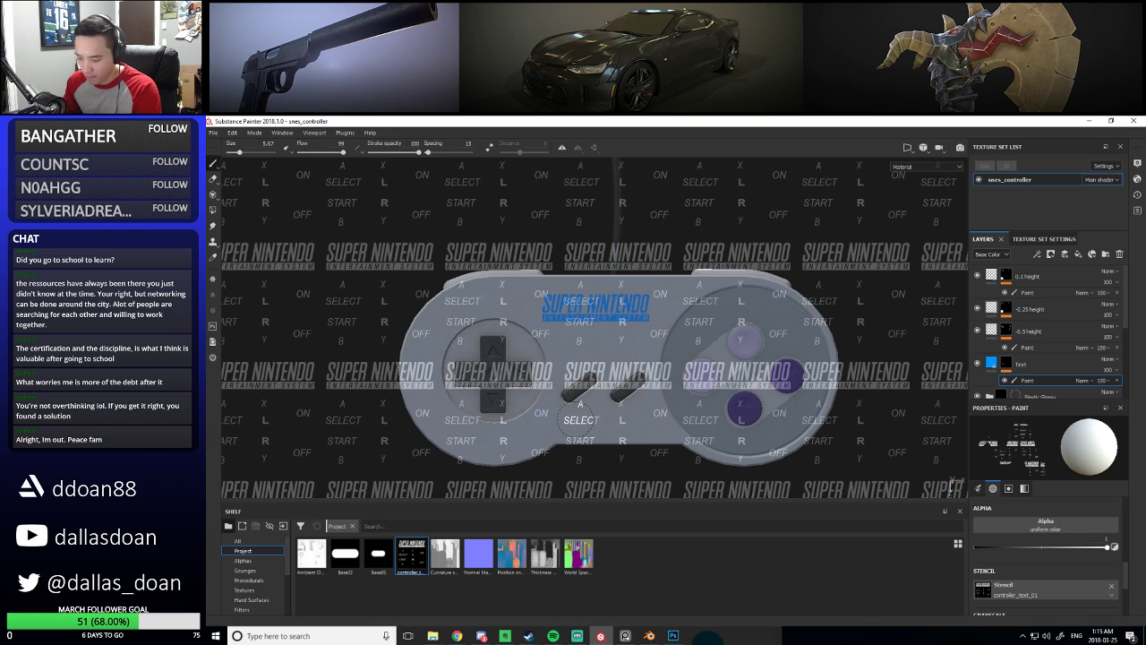
ctrl+right_drag(575, 421, 568, 423)
drag(566, 422, 592, 421)
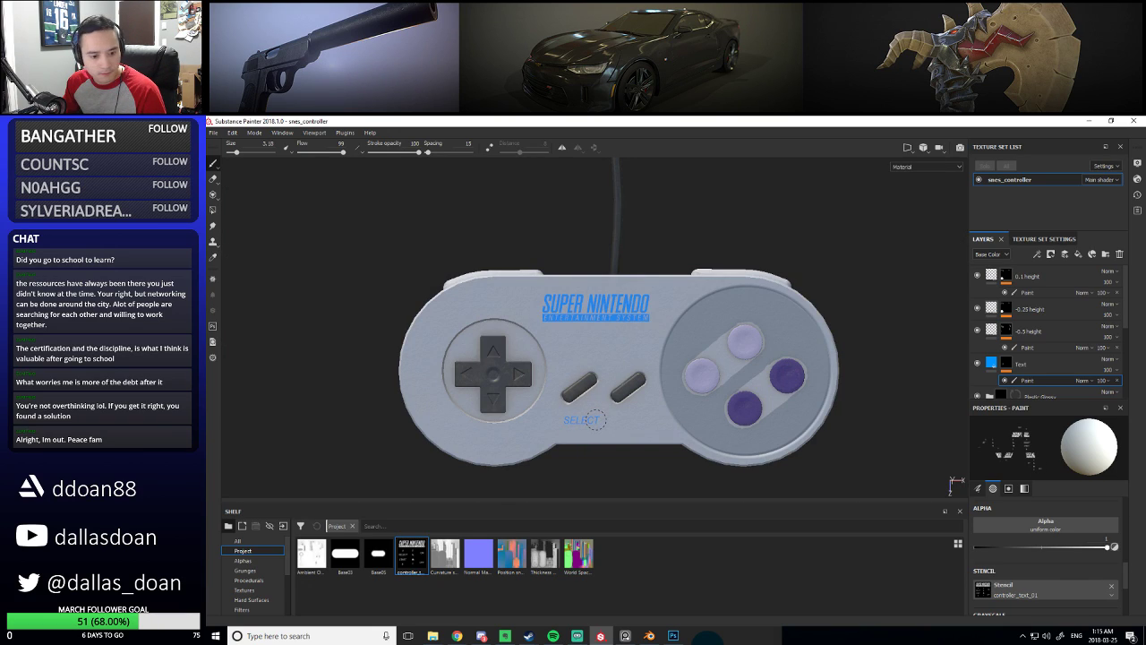
drag(593, 421, 596, 421)
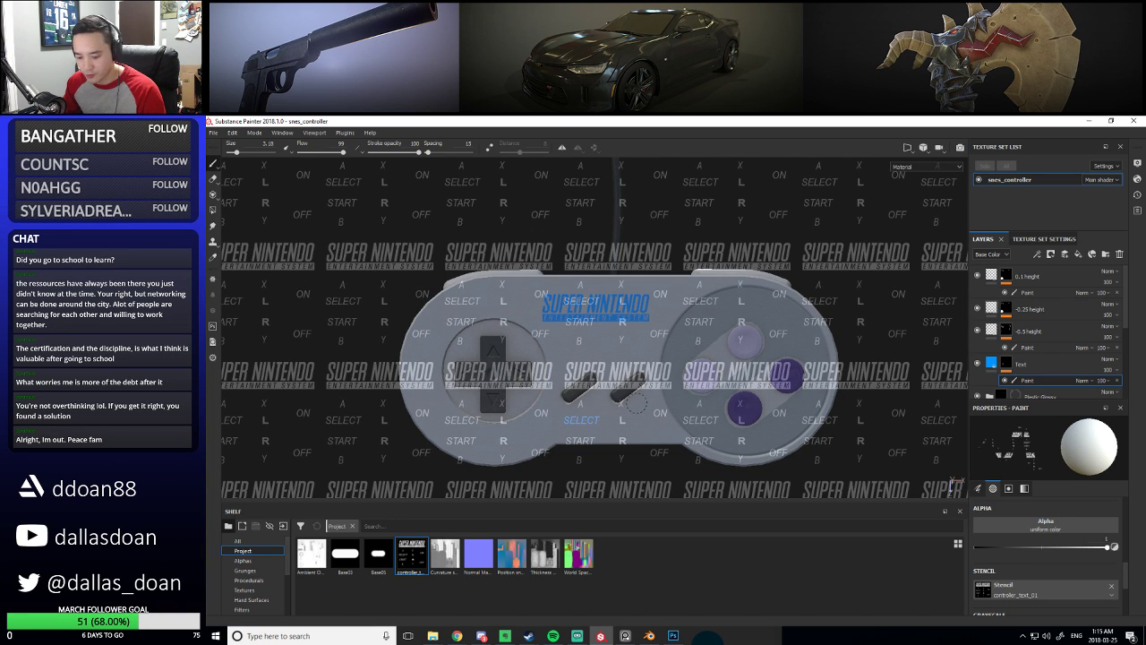
mouse_move(651, 405)
middle_down()
mouse_move(677, 381)
mouse_move(702, 387)
middle_up()
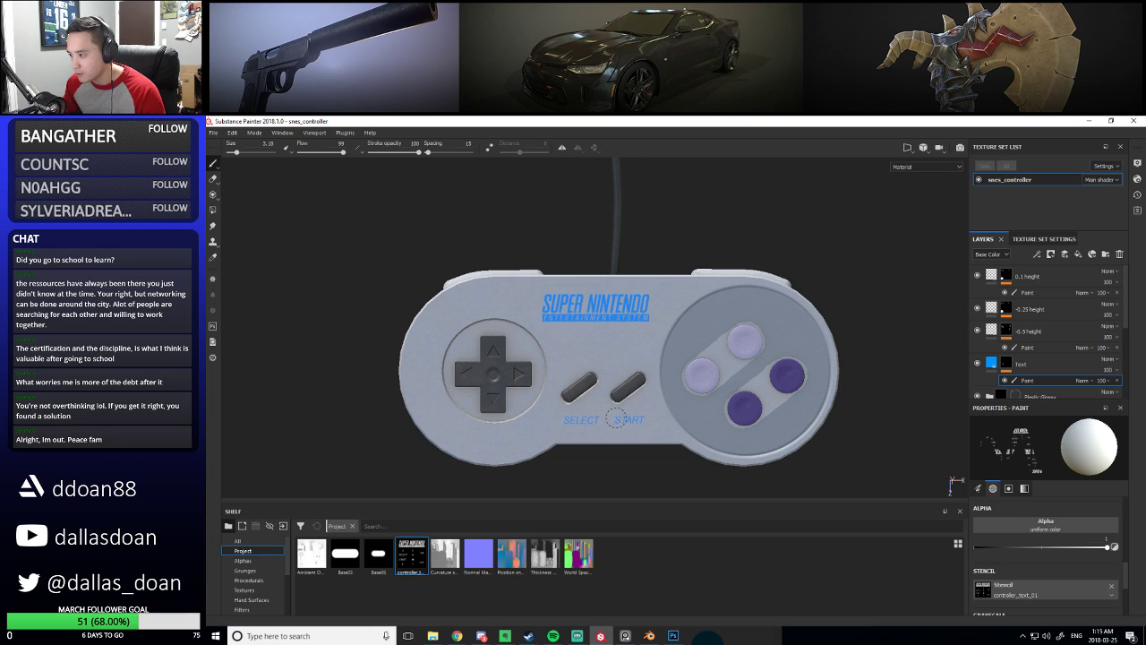
key(s)
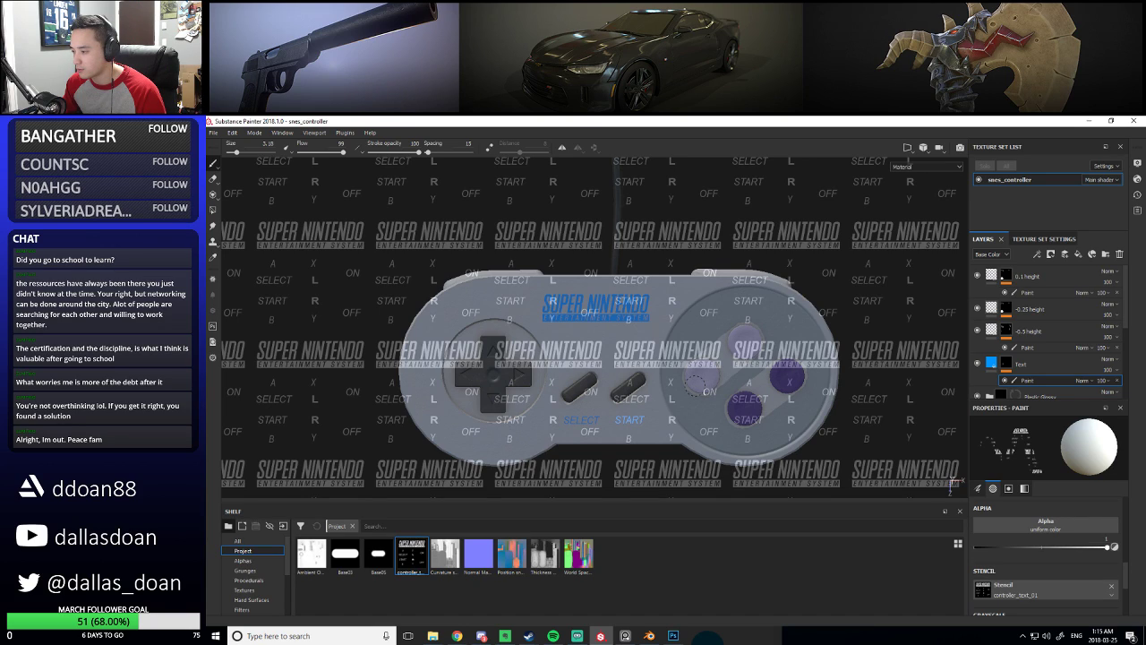
Rename the Text layer as GrayText
double_click(1021, 364)
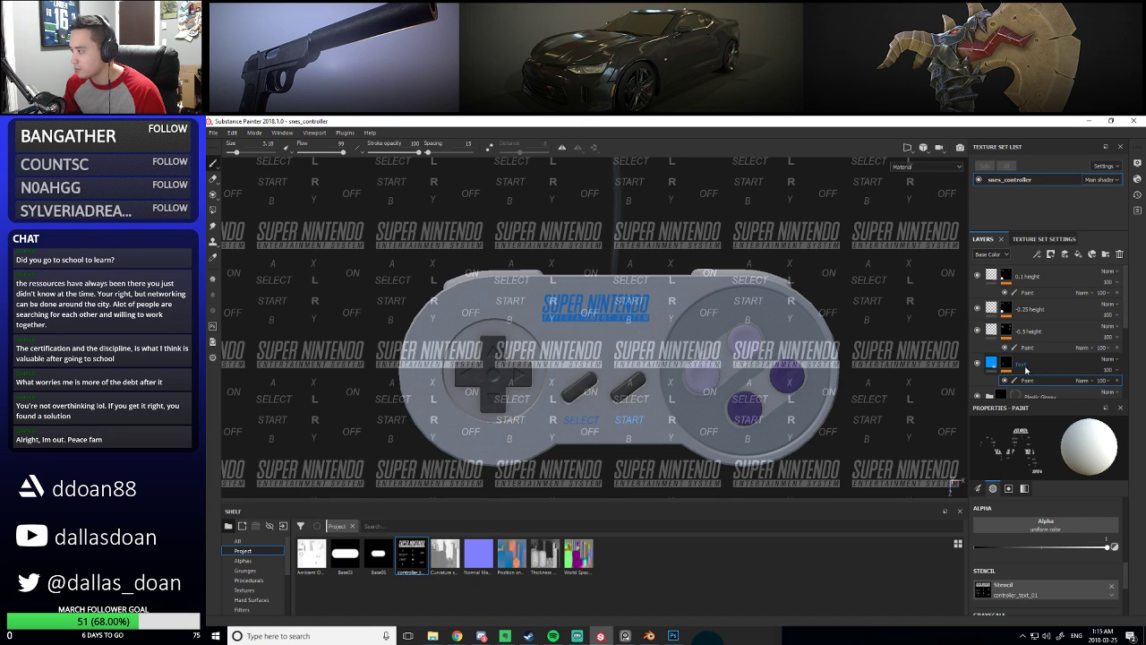
text(co)
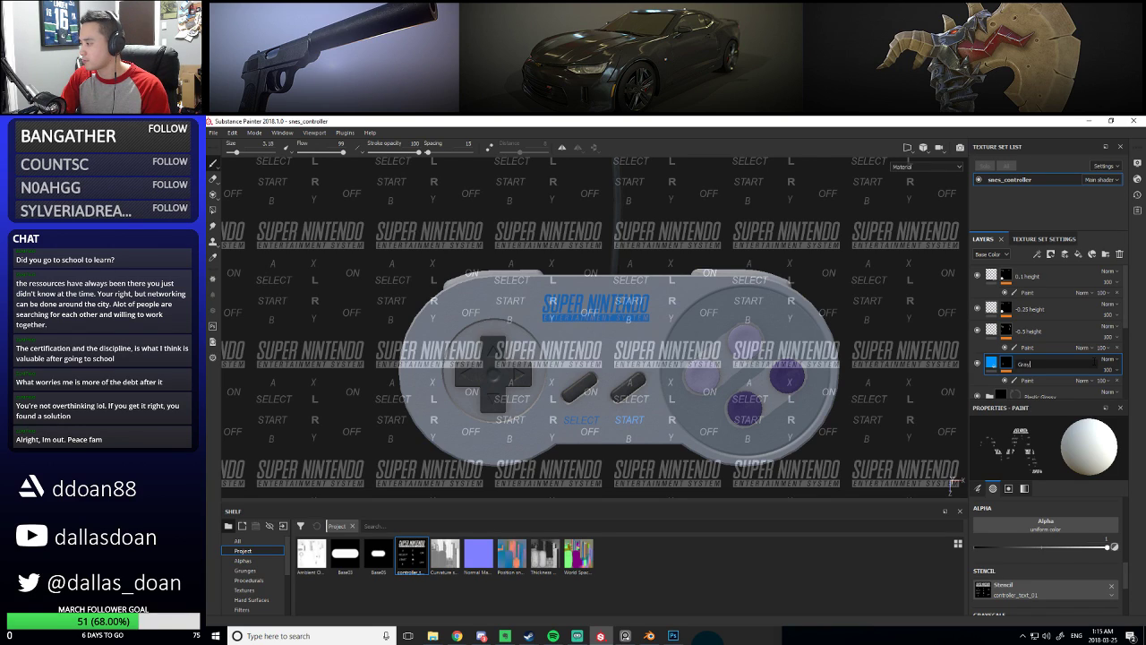
text(ayText)
key(Return)
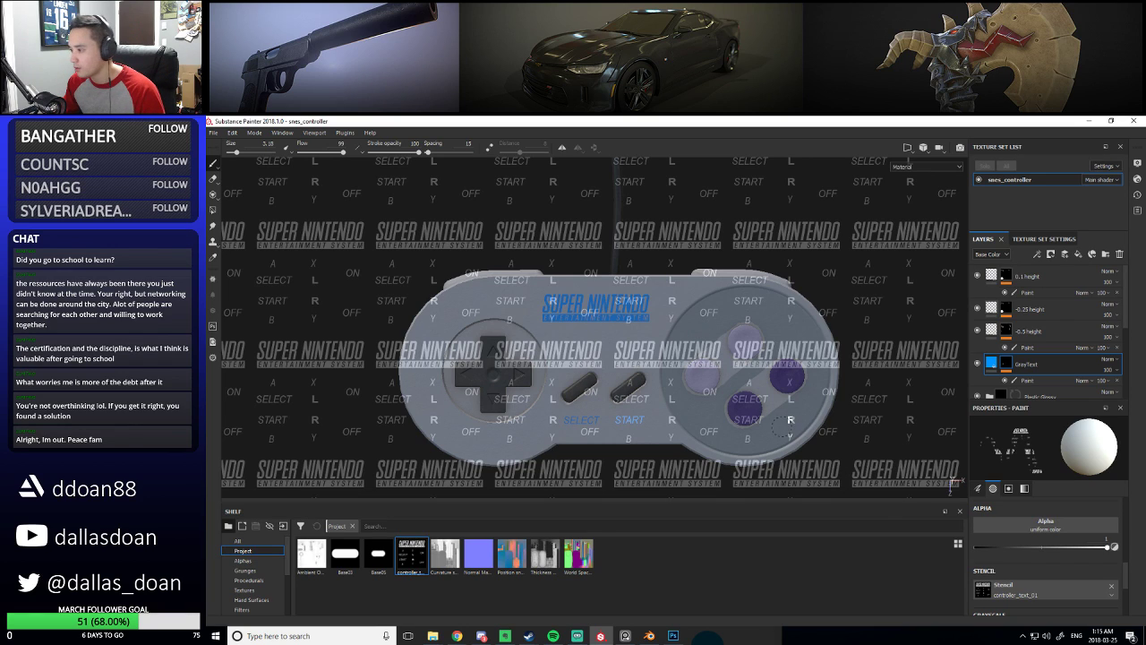
Examine the controller's shoulder-button edge and browse the SNES ref folder for reference images of the controller
alt+drag(745, 365, 629, 383)
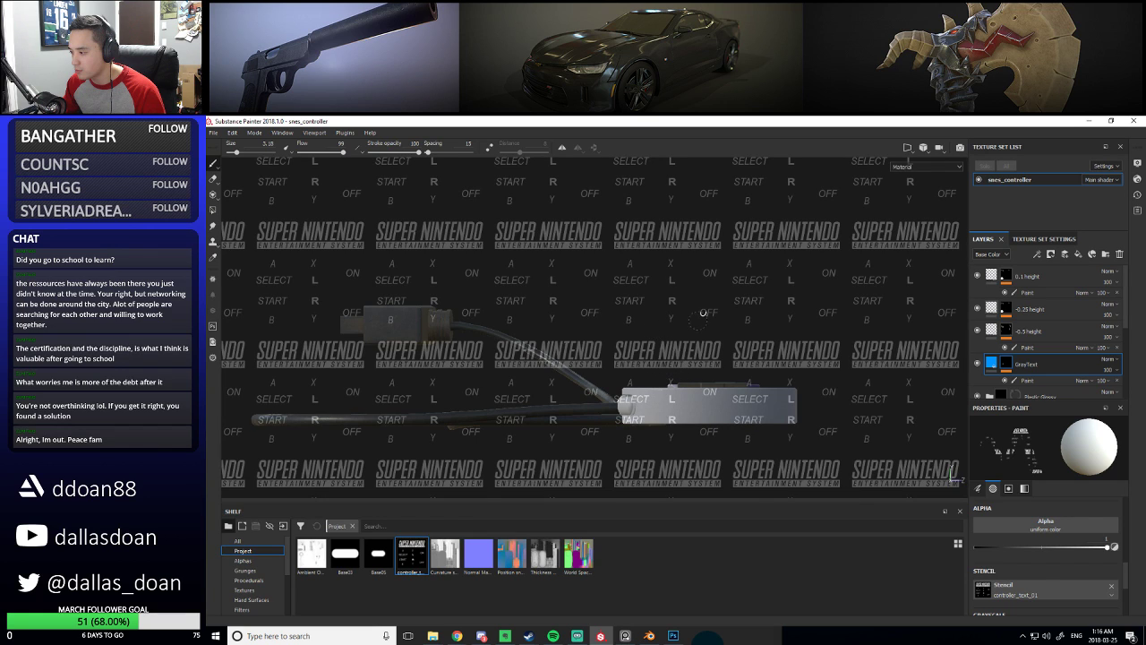
alt+drag(641, 300, 751, 330)
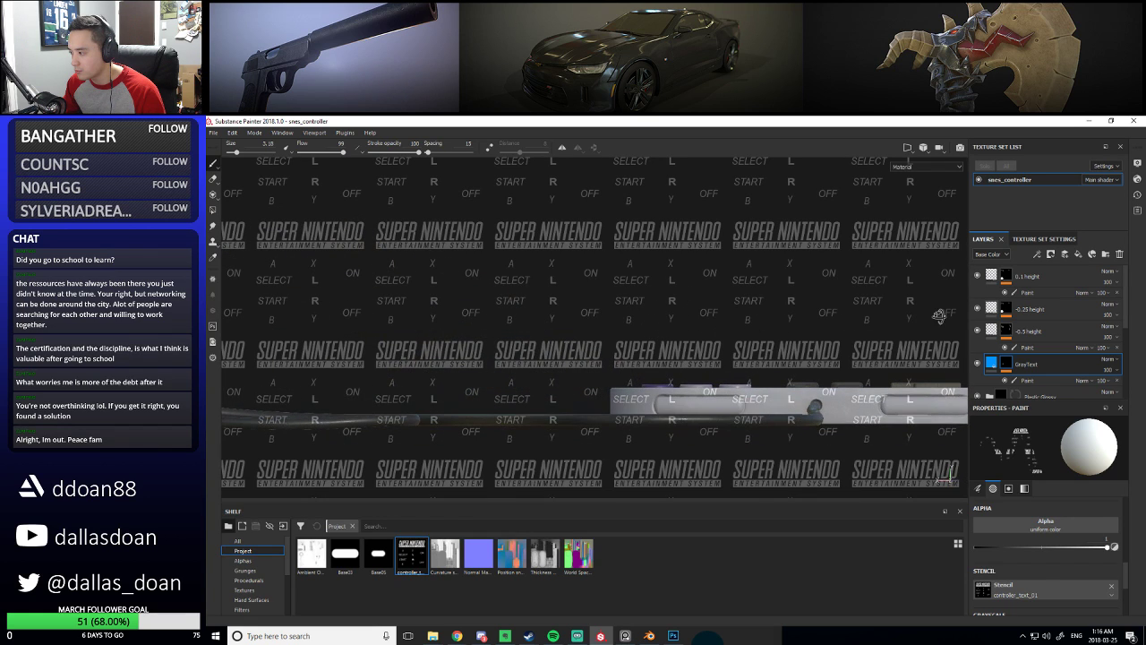
alt+middle_drag(750, 328, 638, 321)
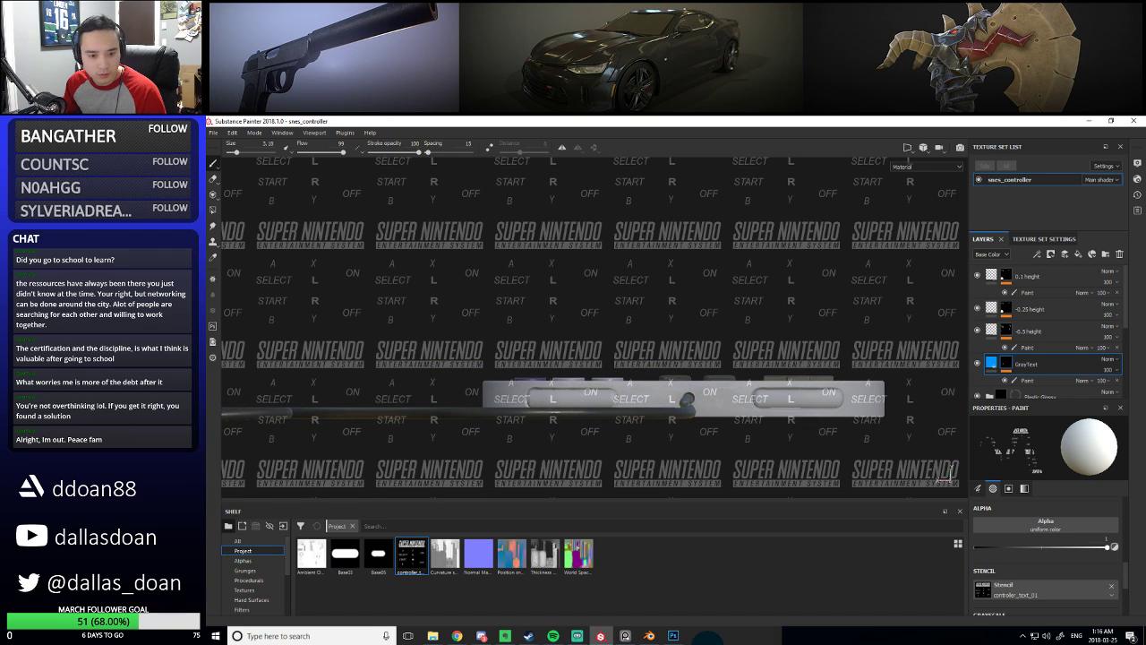
key(alt+Tab)
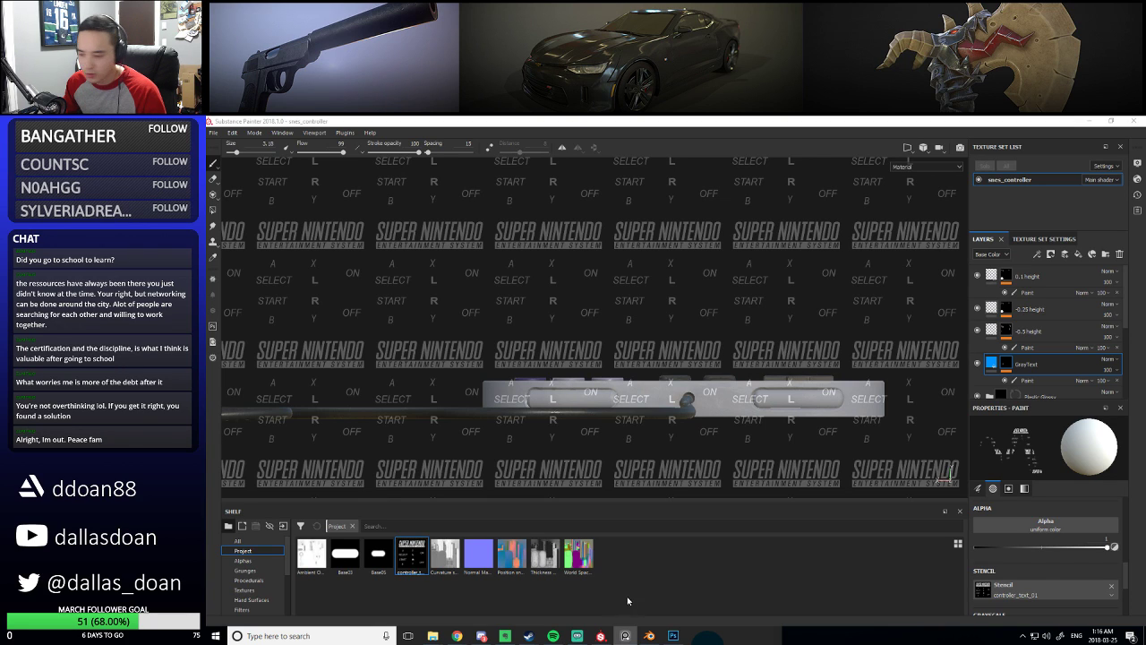
click(433, 636)
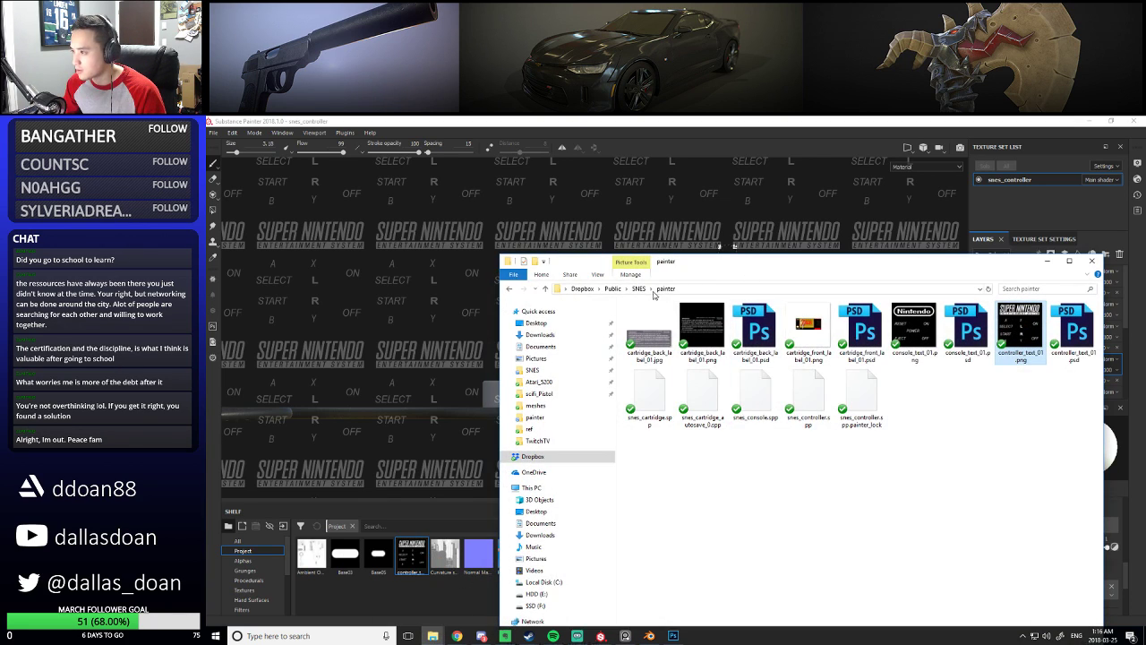
click(639, 288)
double_click(647, 341)
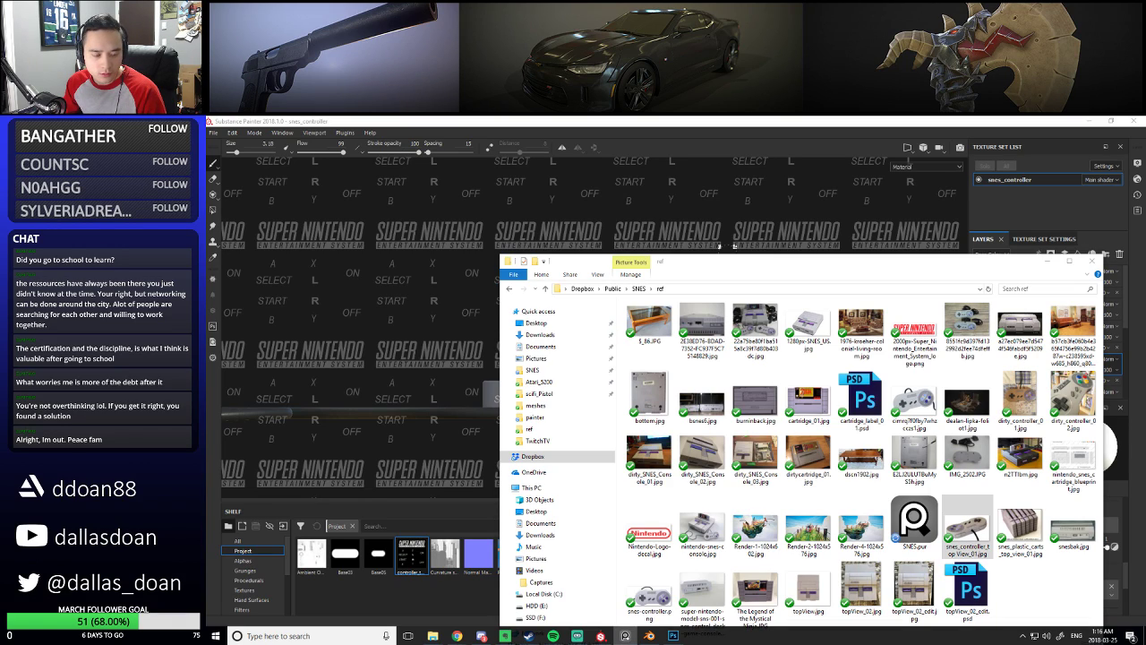
click(1046, 261)
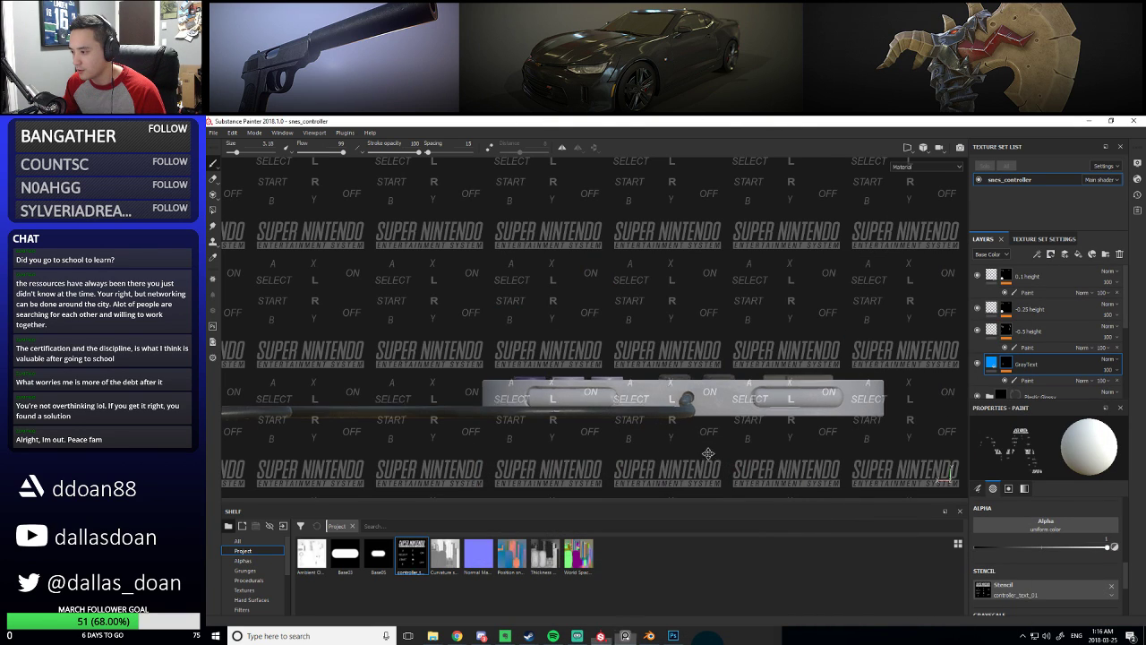
Paint the stencil's R label on the right shoulder button and its L label on the left one
alt+middle_drag(708, 460, 689, 475)
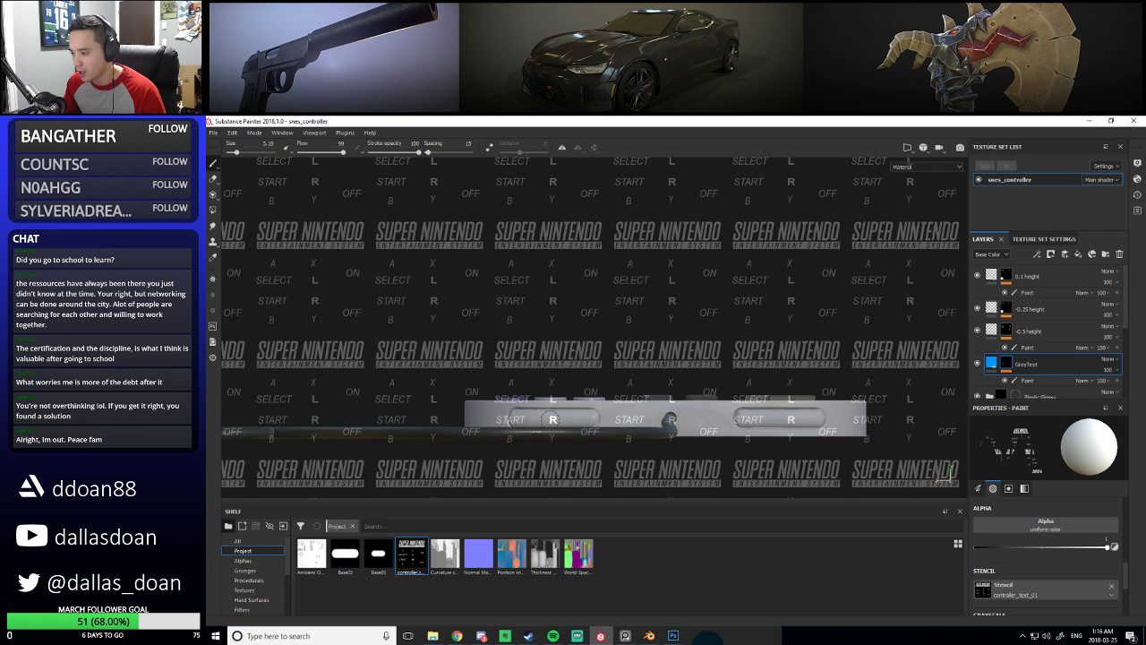
key(s)
mouse_move(721, 463)
alt+mouse_down()
mouse_move(742, 479)
mouse_move(717, 466)
alt+mouse_up()
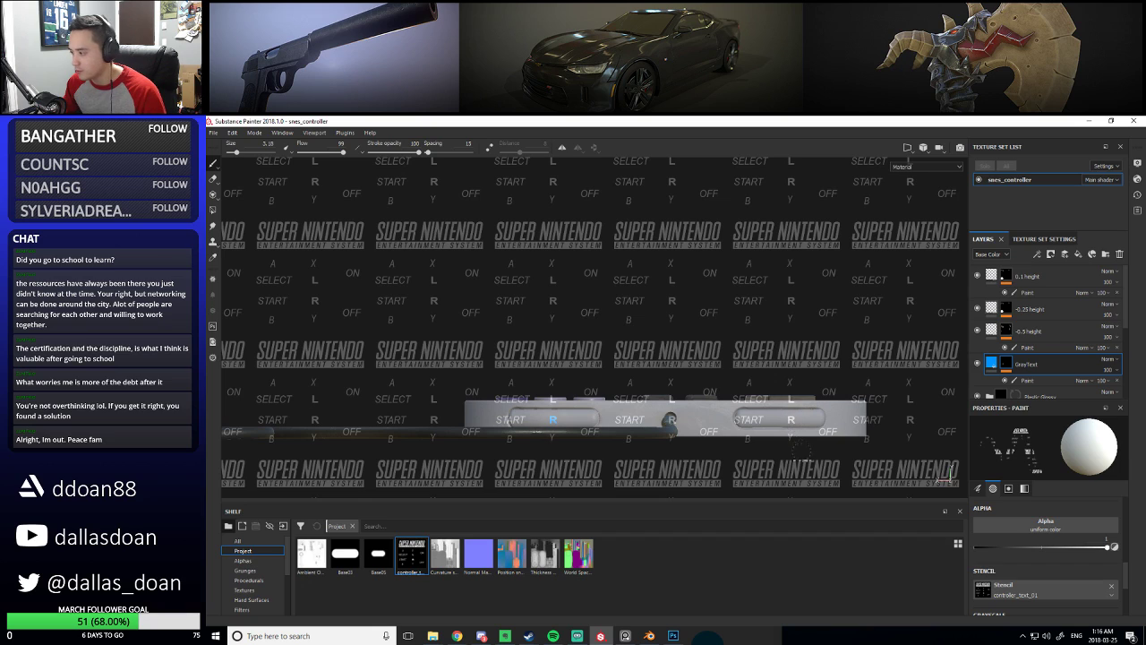
key(s)
middle_drag(806, 419, 792, 438)
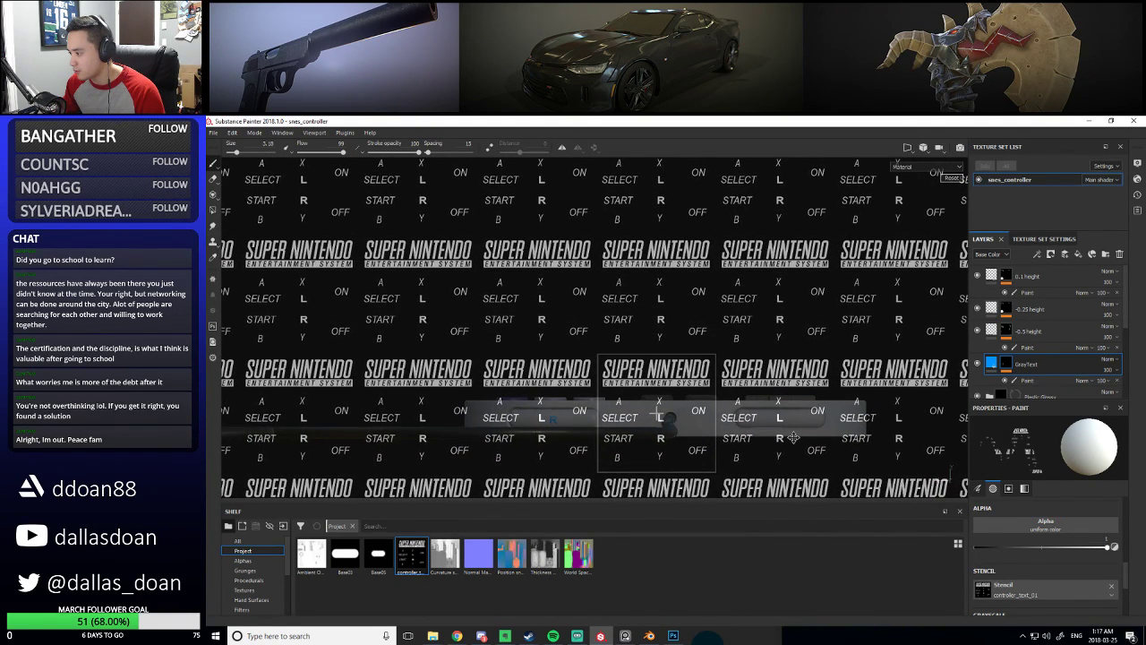
drag(779, 416, 773, 417)
key(s)
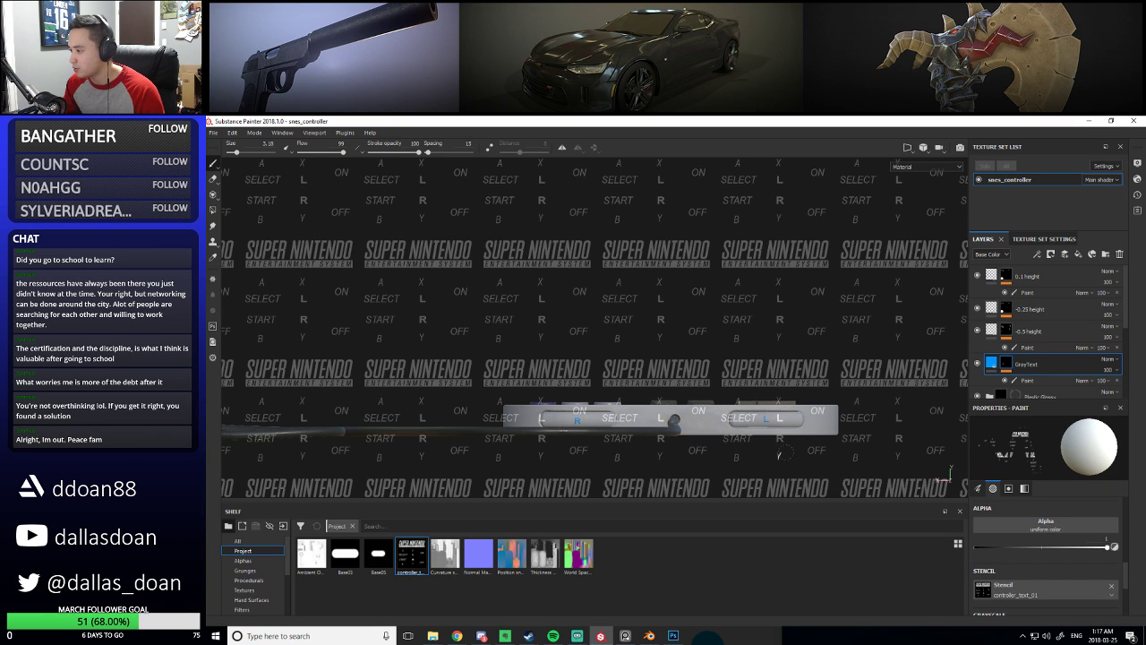
Return to the GrayText layer's mask, choose the Basic Hard brush and remove the text stencil from it
alt+drag(899, 418, 427, 355)
click(987, 364)
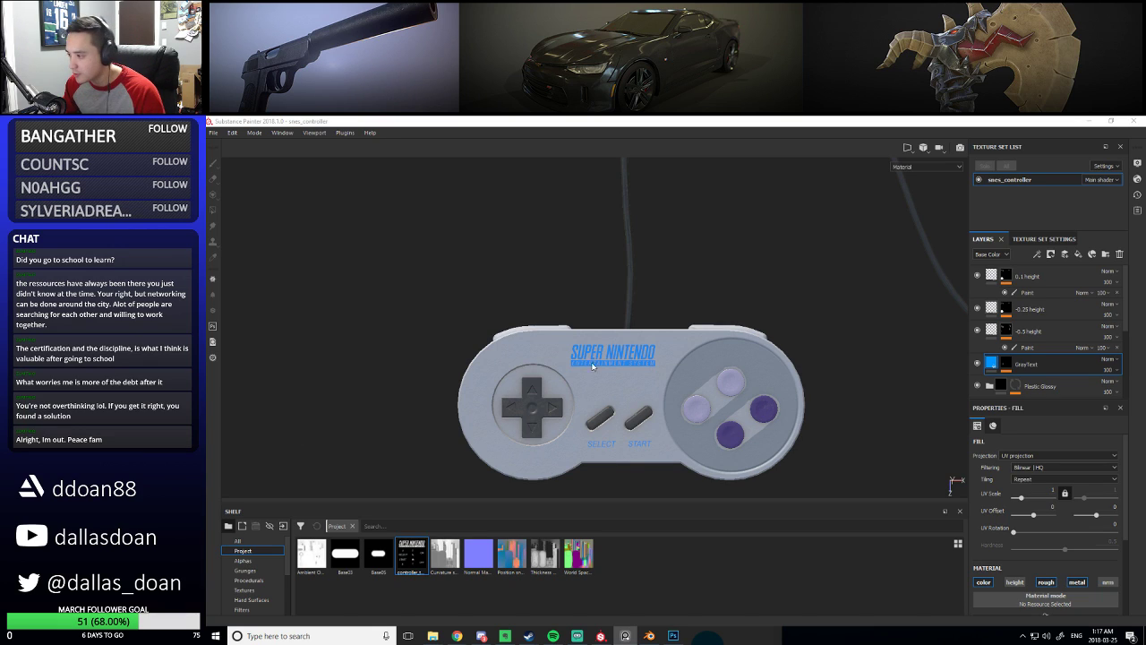
click(864, 367)
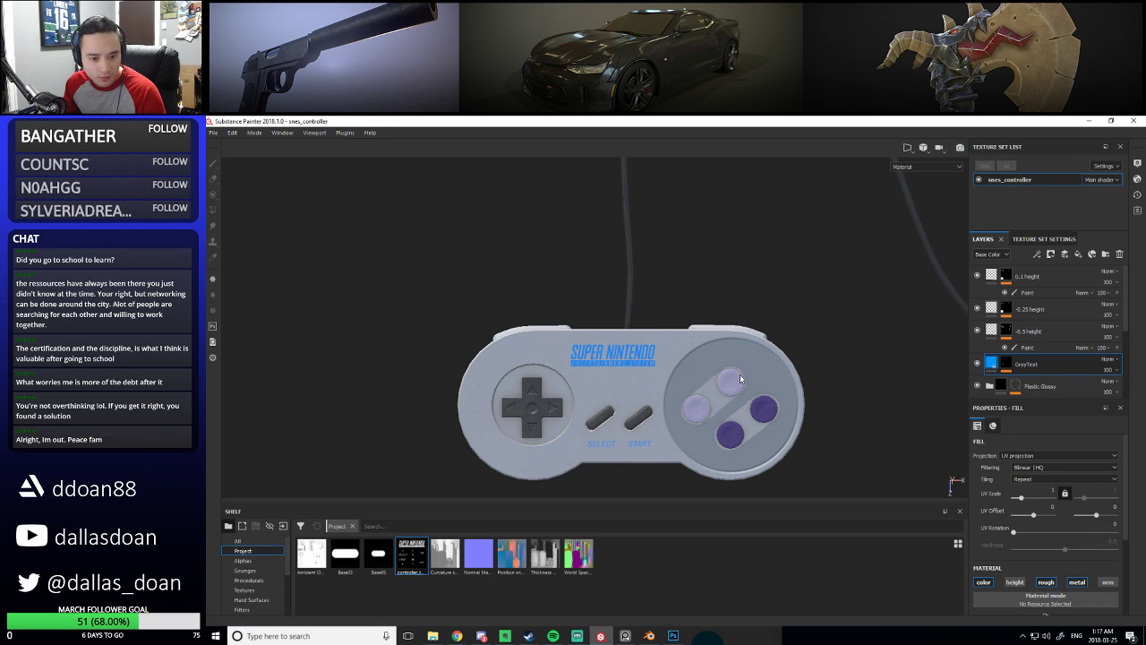
click(1002, 365)
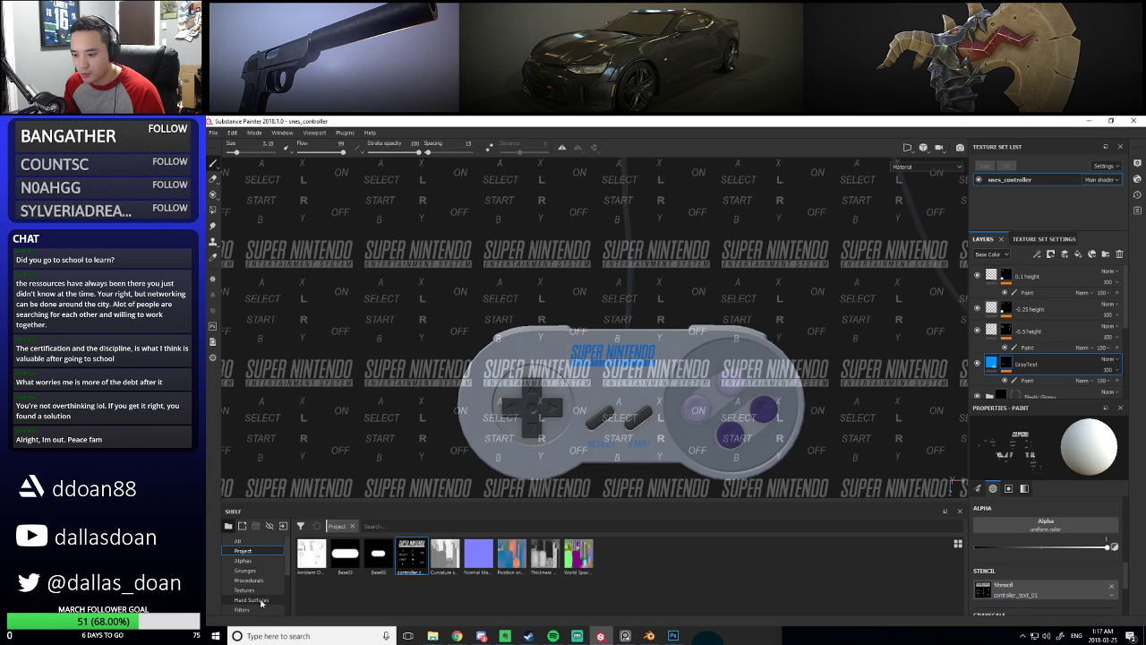
scroll(261, 603, down, 3)
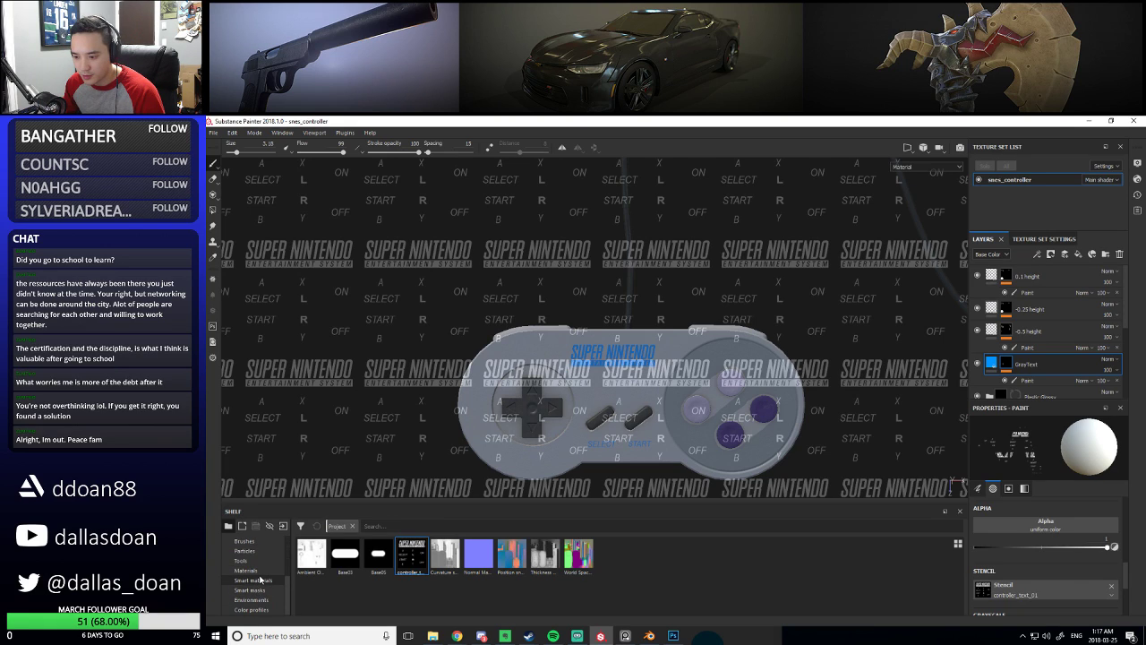
scroll(255, 580, up, 2)
click(245, 570)
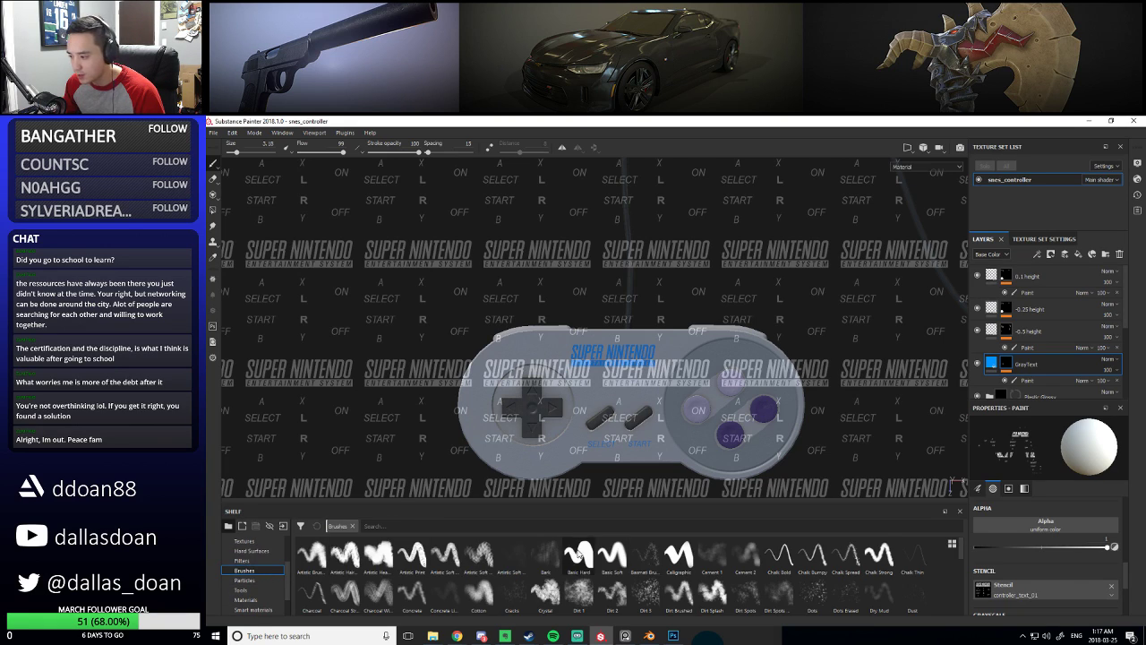
click(580, 557)
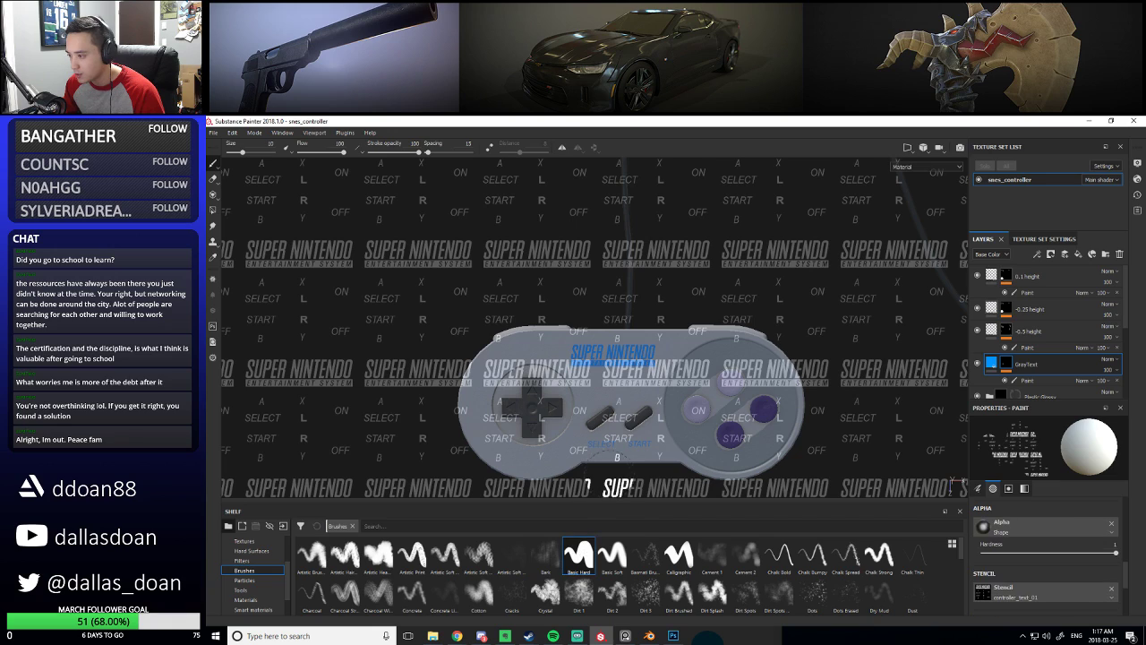
click(1111, 588)
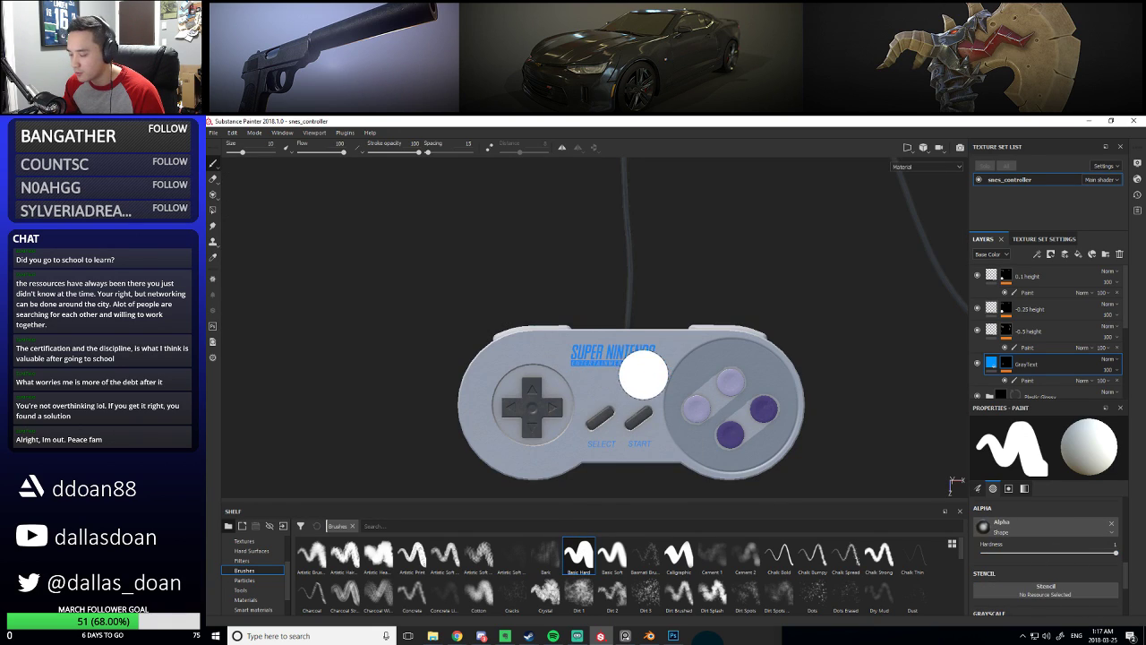
Erase the Super Nintendo logo from the controller's face by painting black on the GrayText mask's paint effect
key(x)
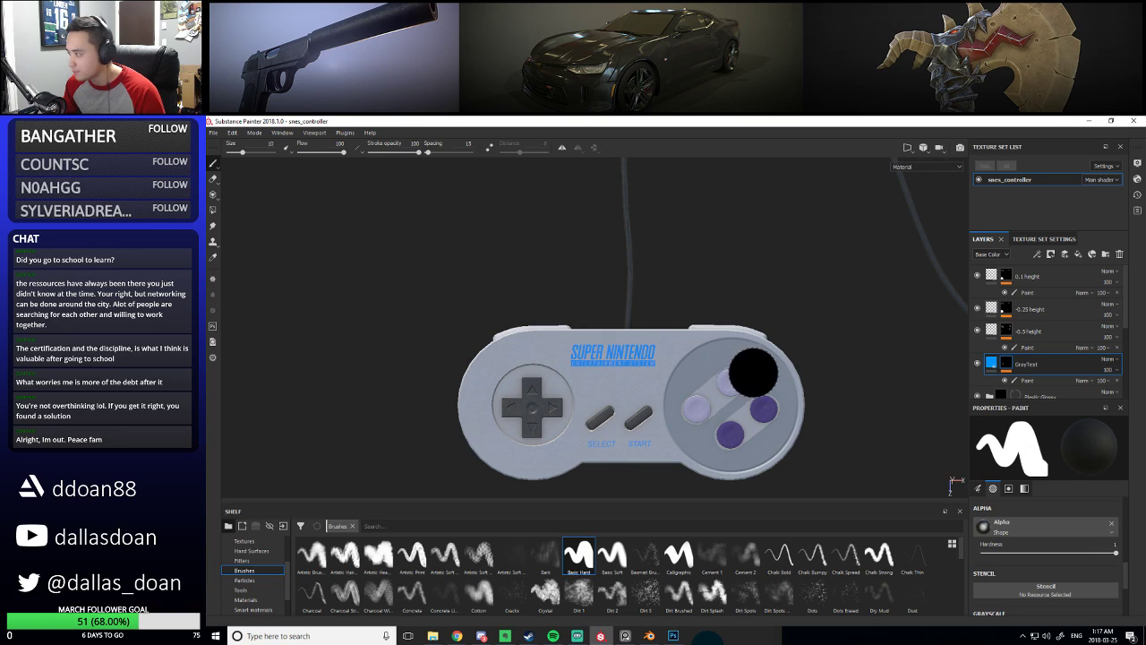
click(1027, 380)
mouse_move(634, 356)
mouse_down()
mouse_move(602, 360)
mouse_move(634, 354)
mouse_move(659, 453)
mouse_move(656, 352)
mouse_move(644, 346)
mouse_up()
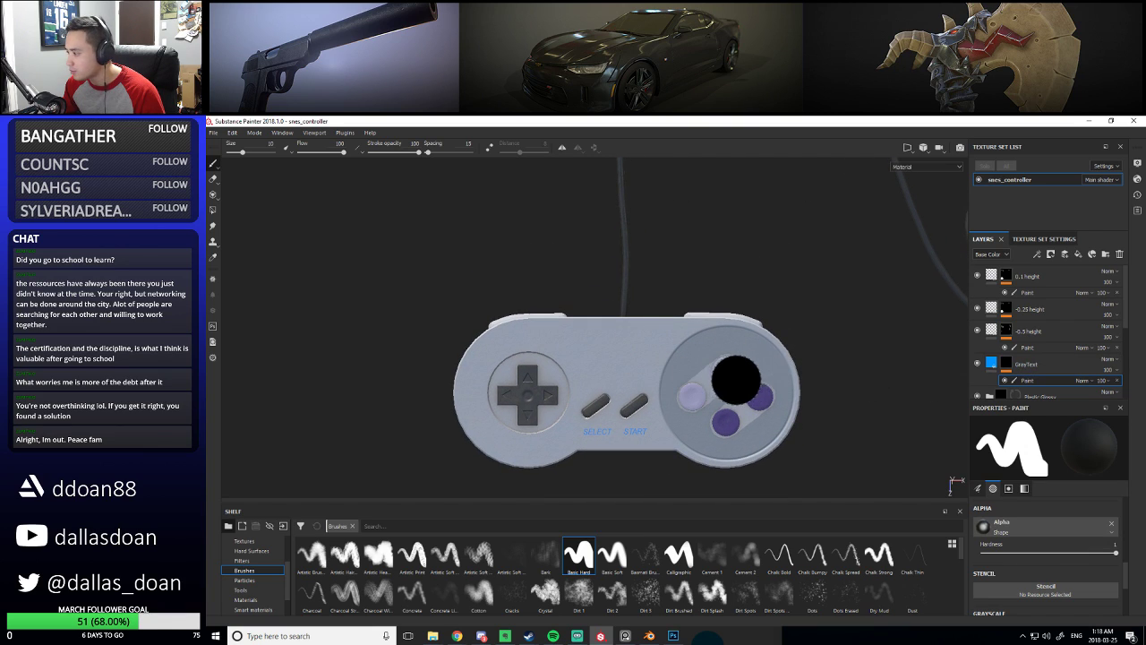
alt+middle_drag(686, 335, 699, 324)
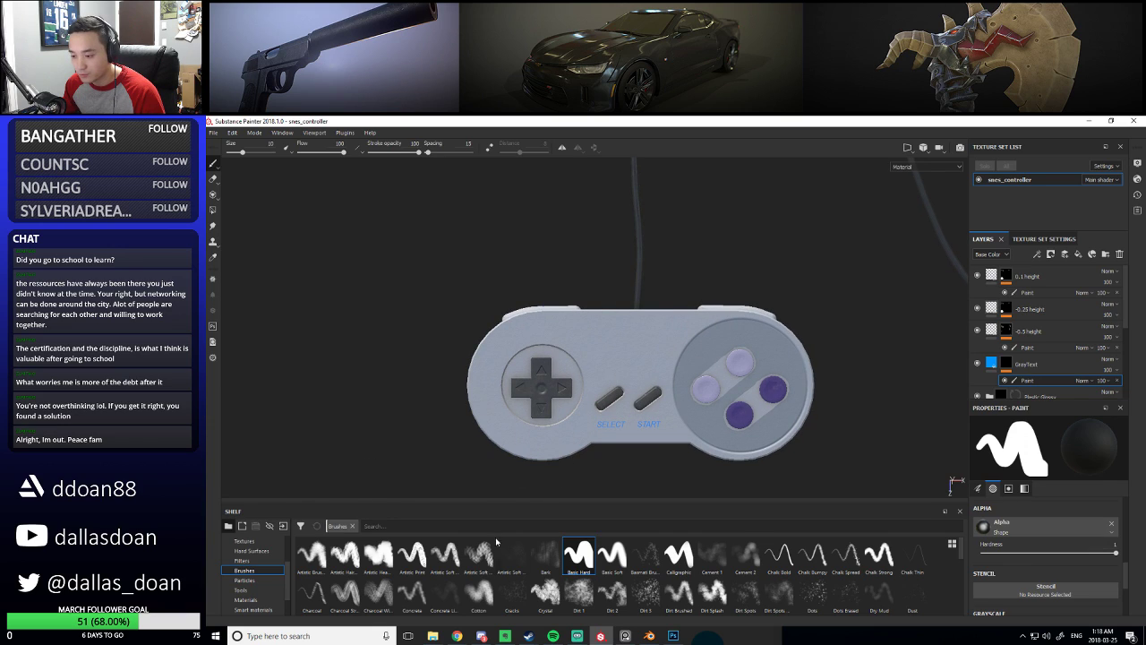
Load controller_text_01 from the project resources as the brush's stencil and remove the brush's Shape alpha
scroll(255, 577, up, 3)
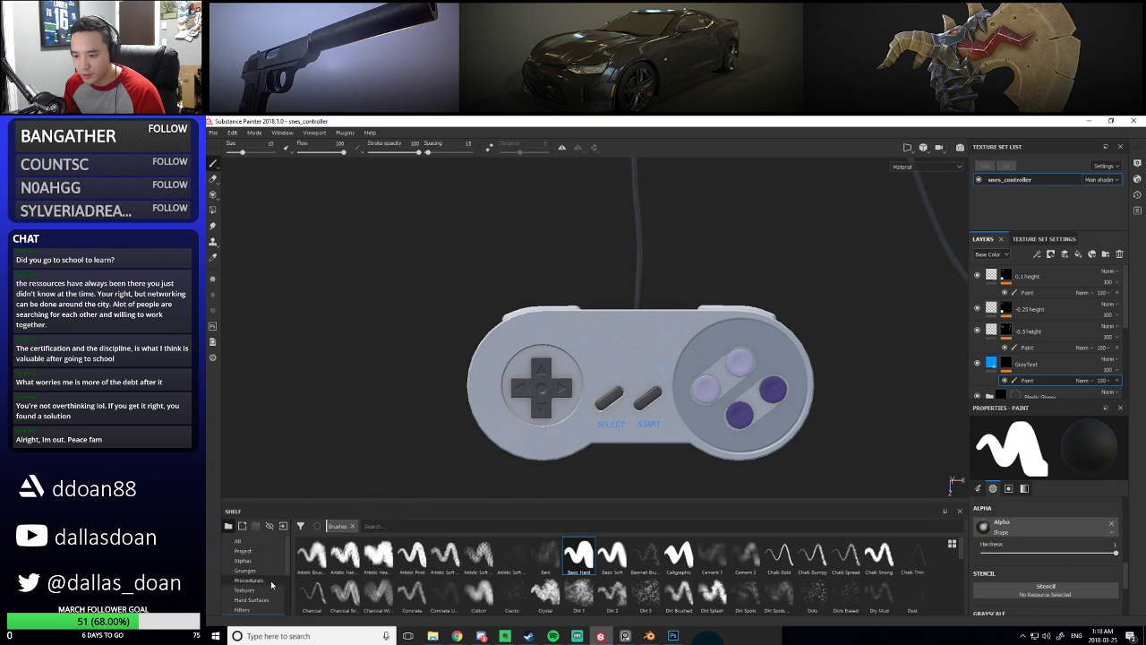
click(260, 561)
click(244, 550)
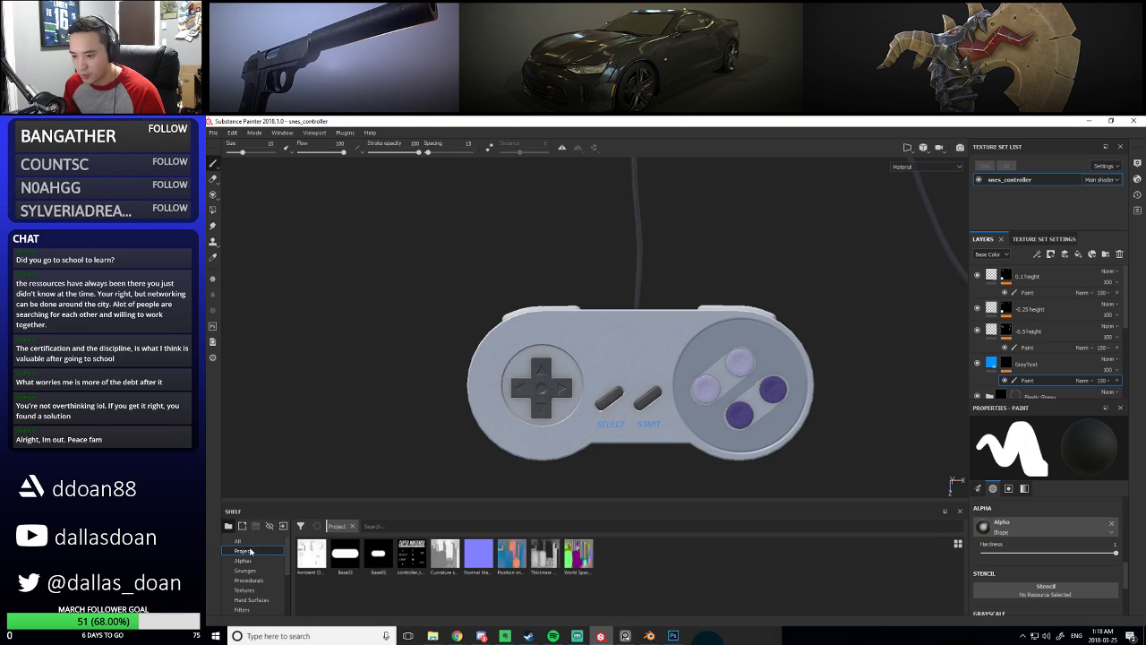
drag(411, 556, 967, 570)
drag(1017, 586, 1017, 588)
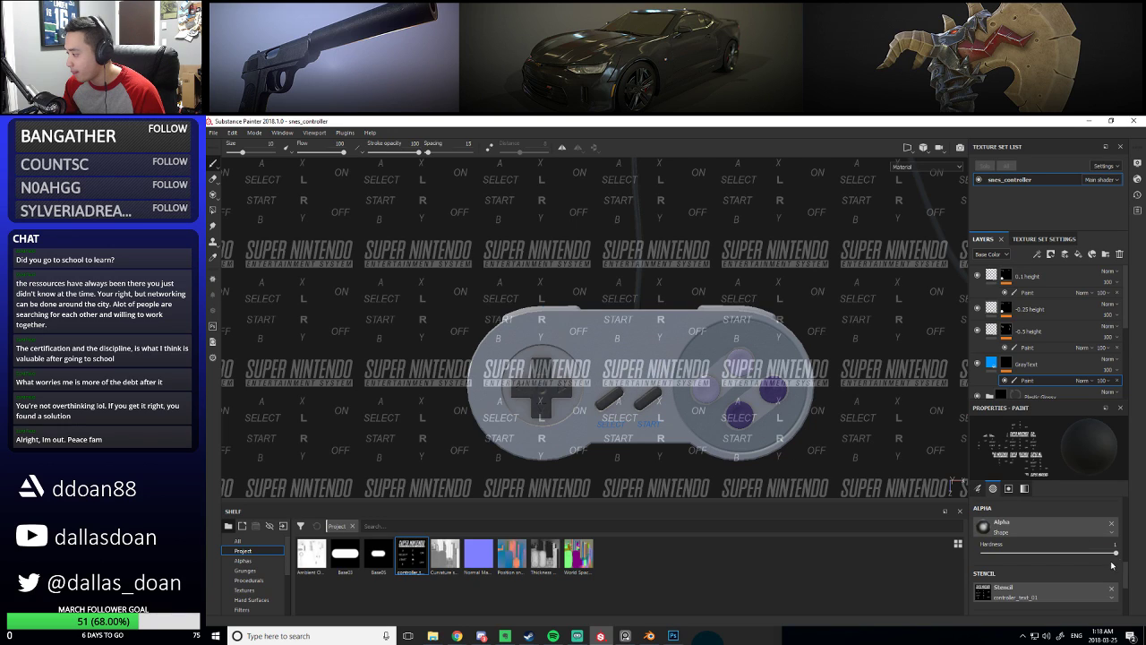
click(1112, 532)
click(1113, 532)
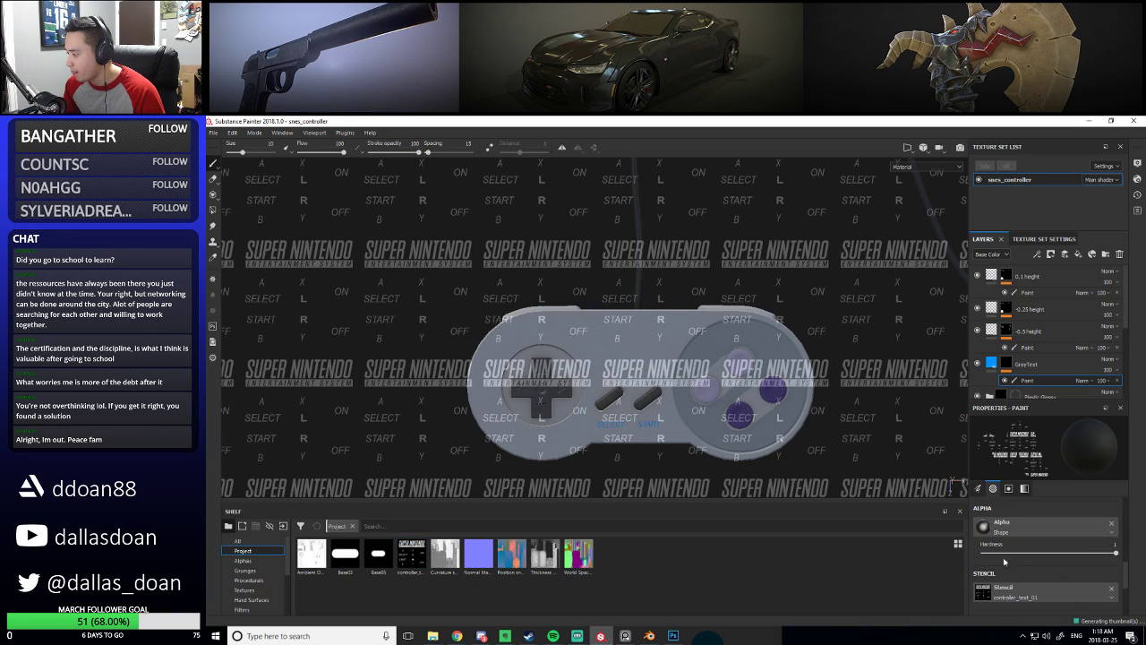
click(1112, 526)
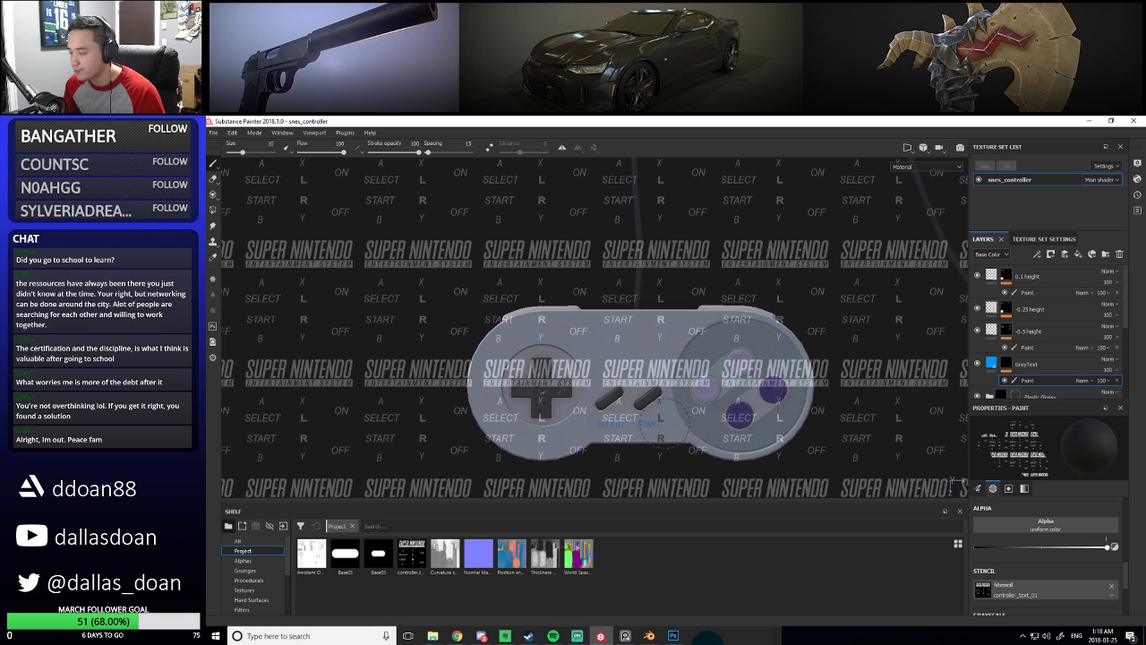
Shrink and move the text stencil until one Super Nintendo logo sits centred on the controller's upper face, above SELECT and START
alt+drag(726, 451, 746, 446)
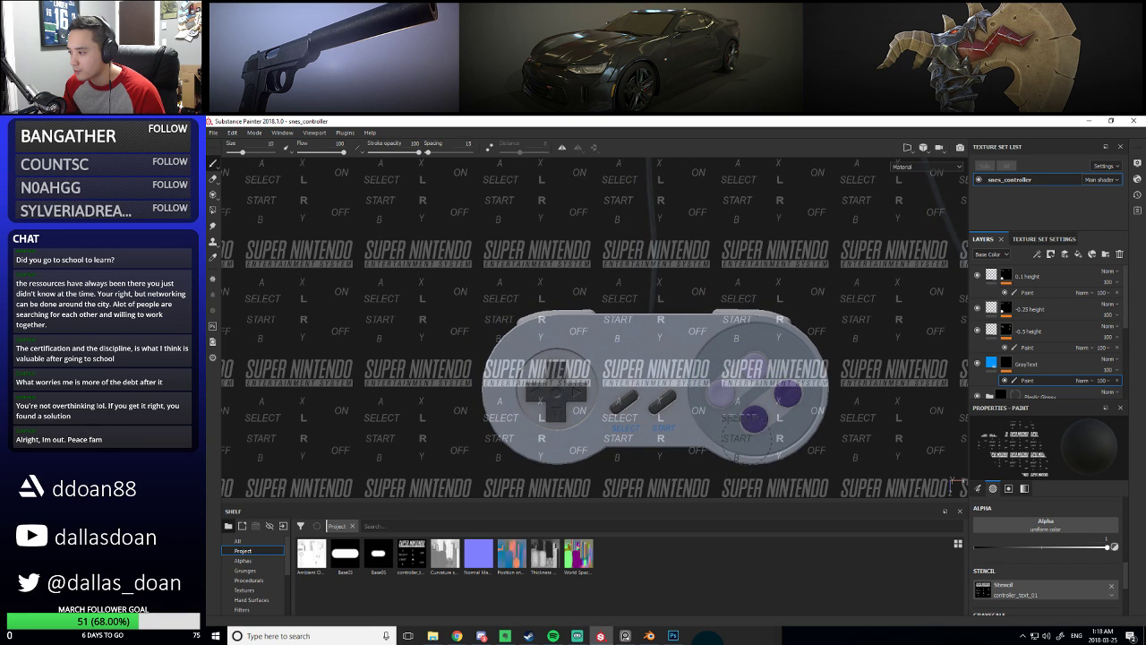
key(s)
middle_drag(751, 376, 740, 345)
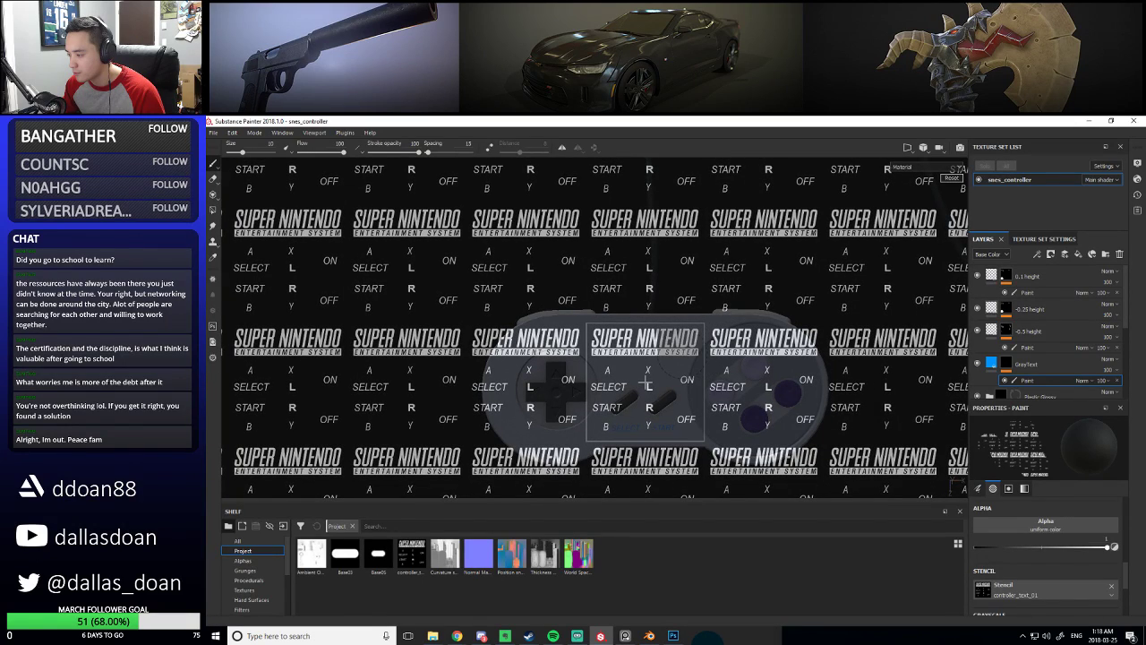
right_drag(677, 347, 650, 348)
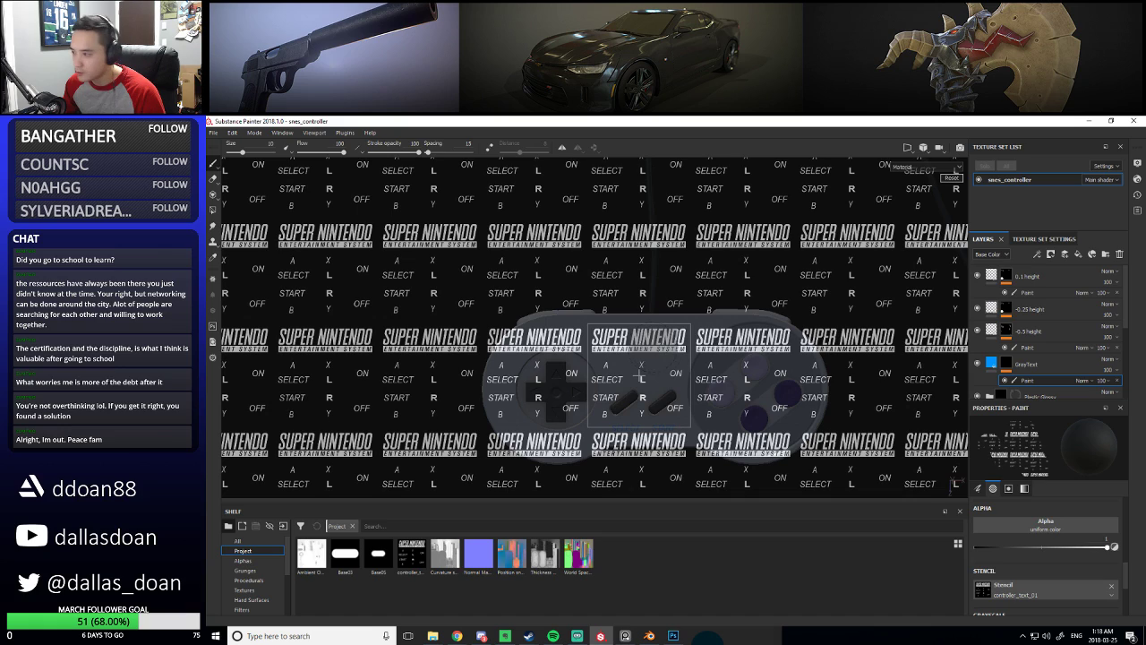
middle_drag(758, 394, 765, 399)
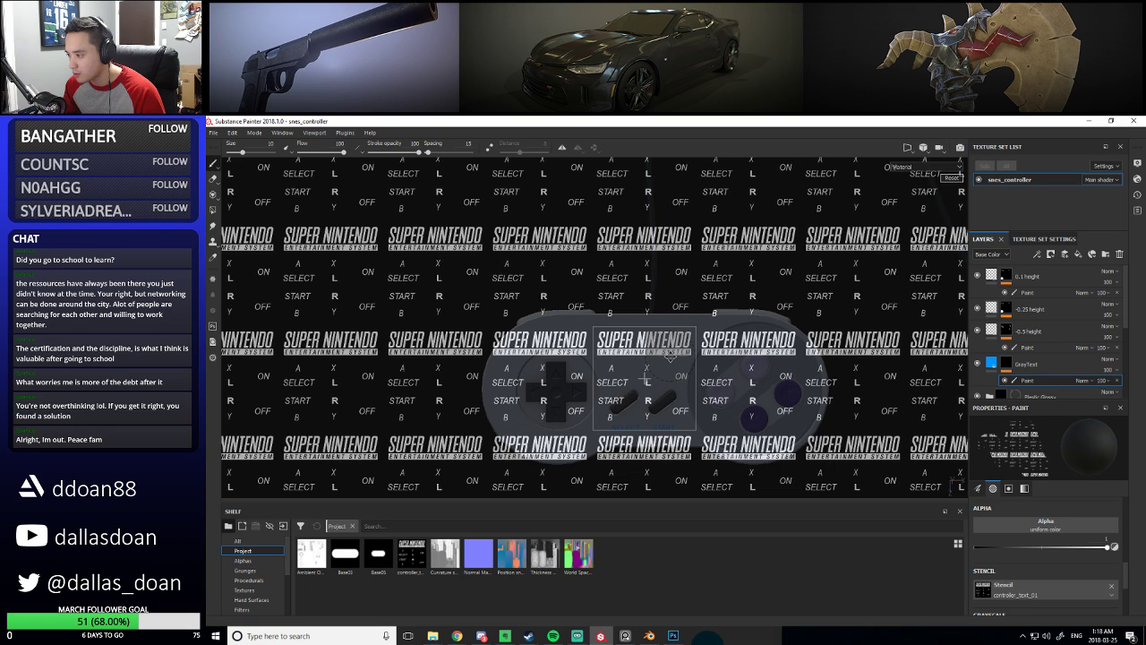
right_drag(669, 356, 665, 359)
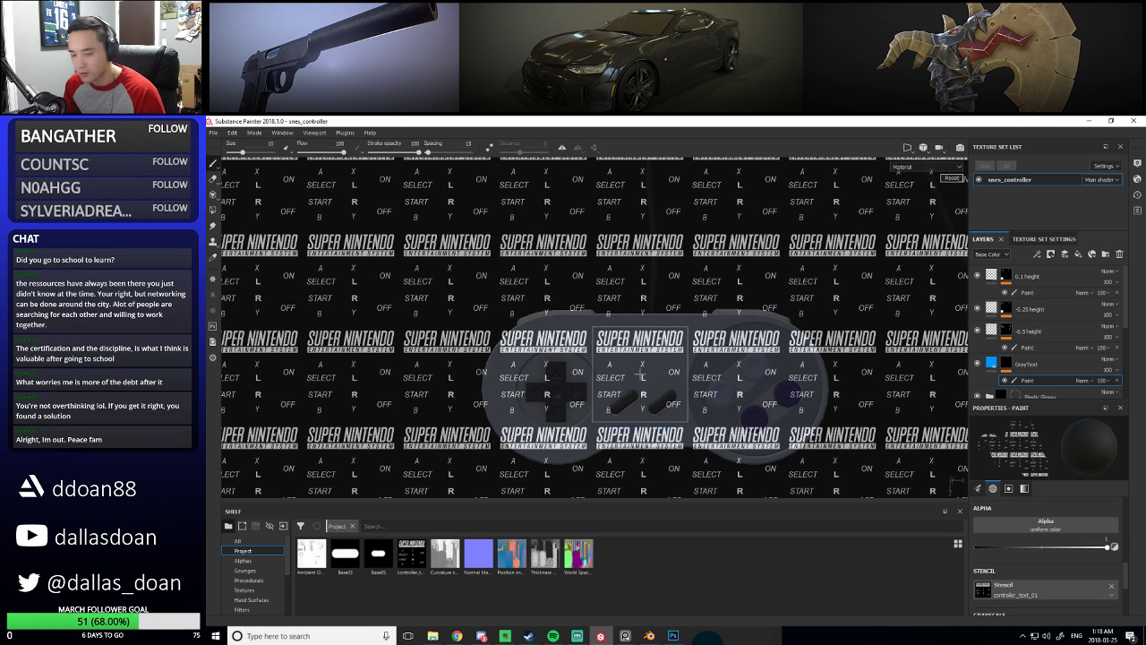
middle_drag(754, 395, 757, 396)
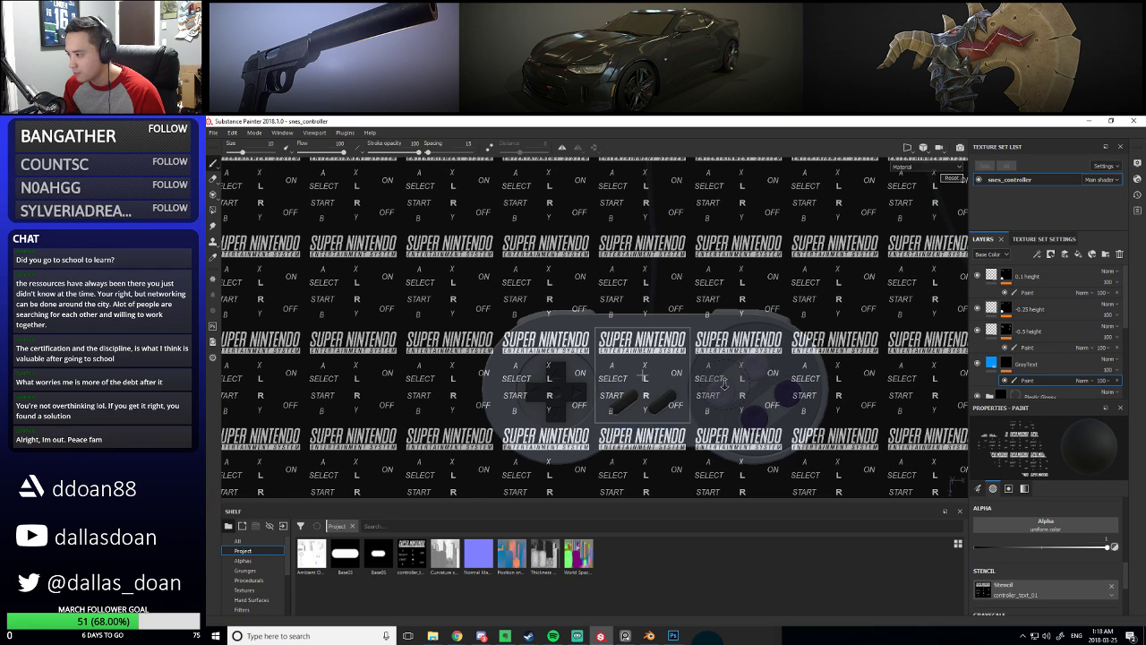
right_drag(725, 385, 721, 381)
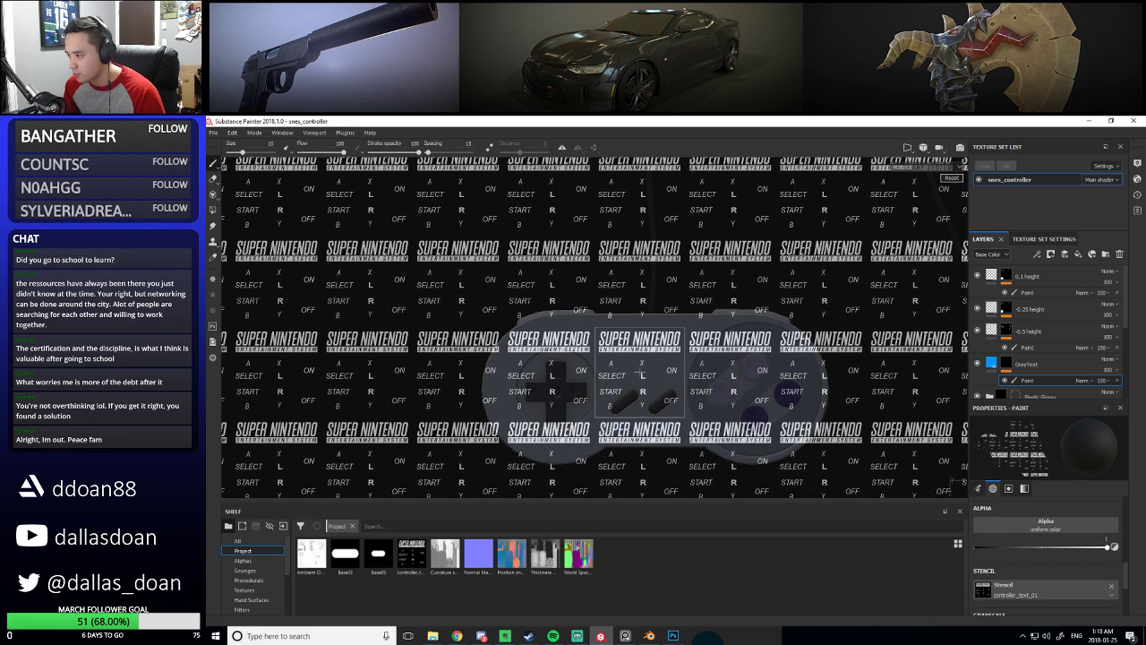
middle_drag(717, 378, 719, 372)
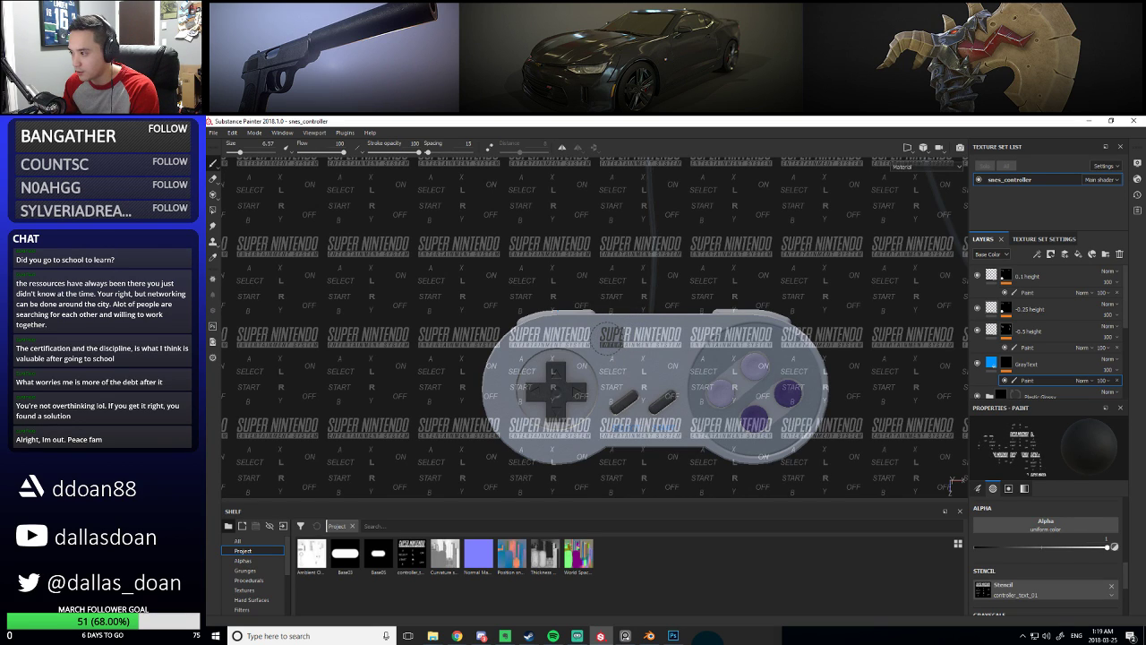
Set the paint's grayscale to 1 and paint the Super Nintendo logo through the stencil onto the controller's face
drag(608, 338, 612, 338)
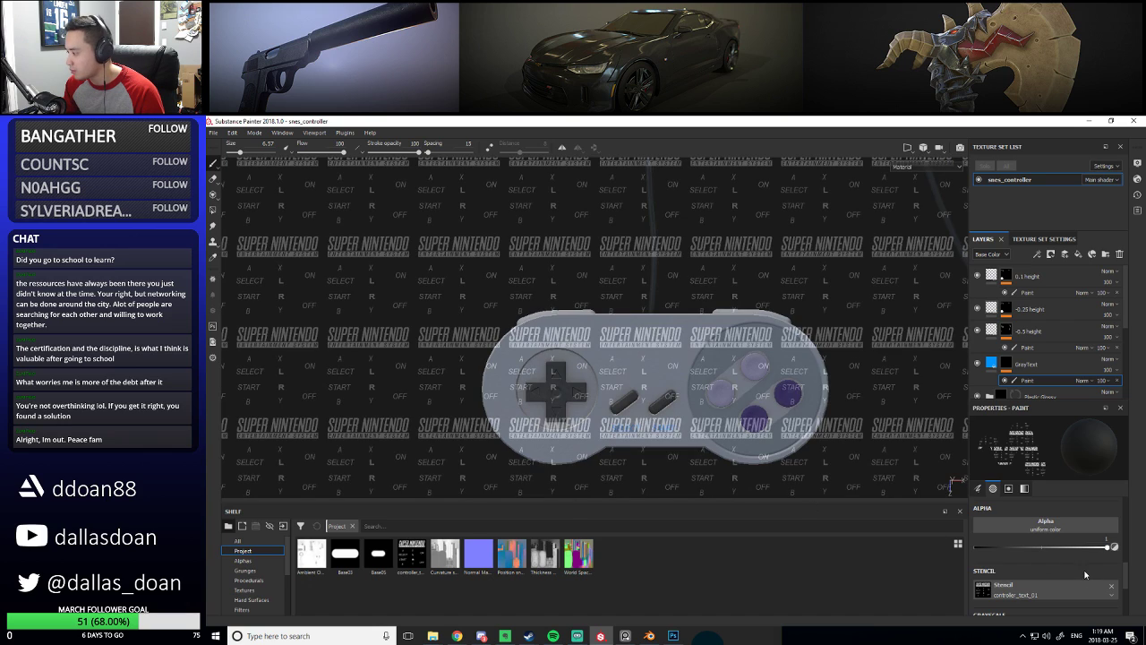
scroll(1073, 563, down, 2)
scroll(1072, 563, down, 1)
drag(980, 567, 1109, 566)
drag(610, 336, 612, 337)
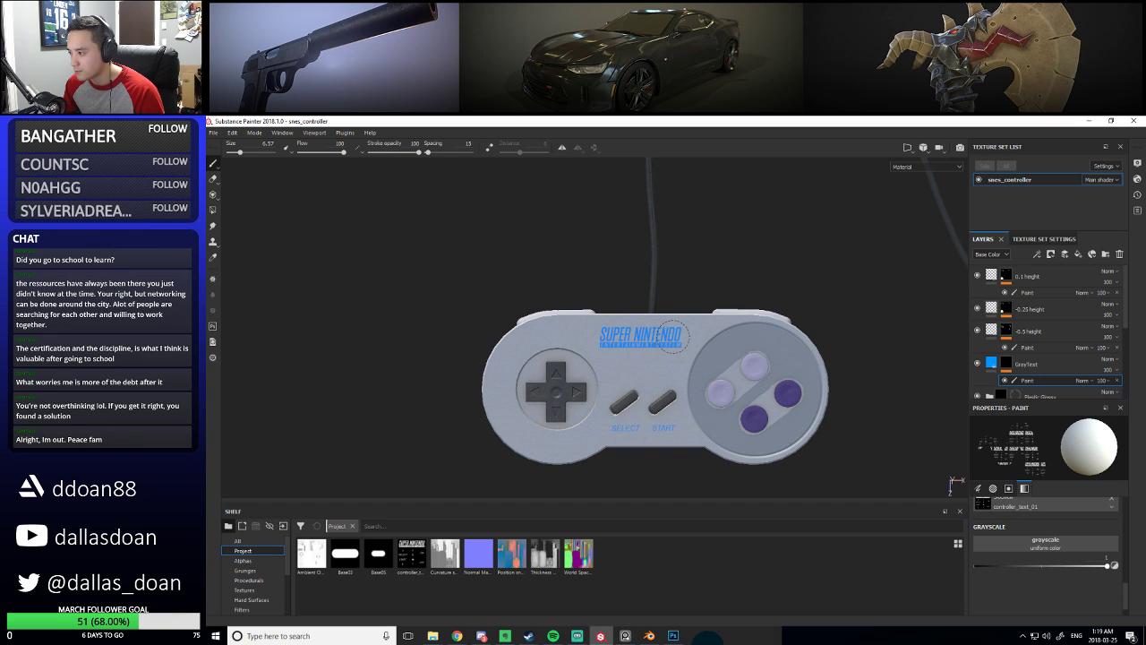
drag(673, 336, 716, 342)
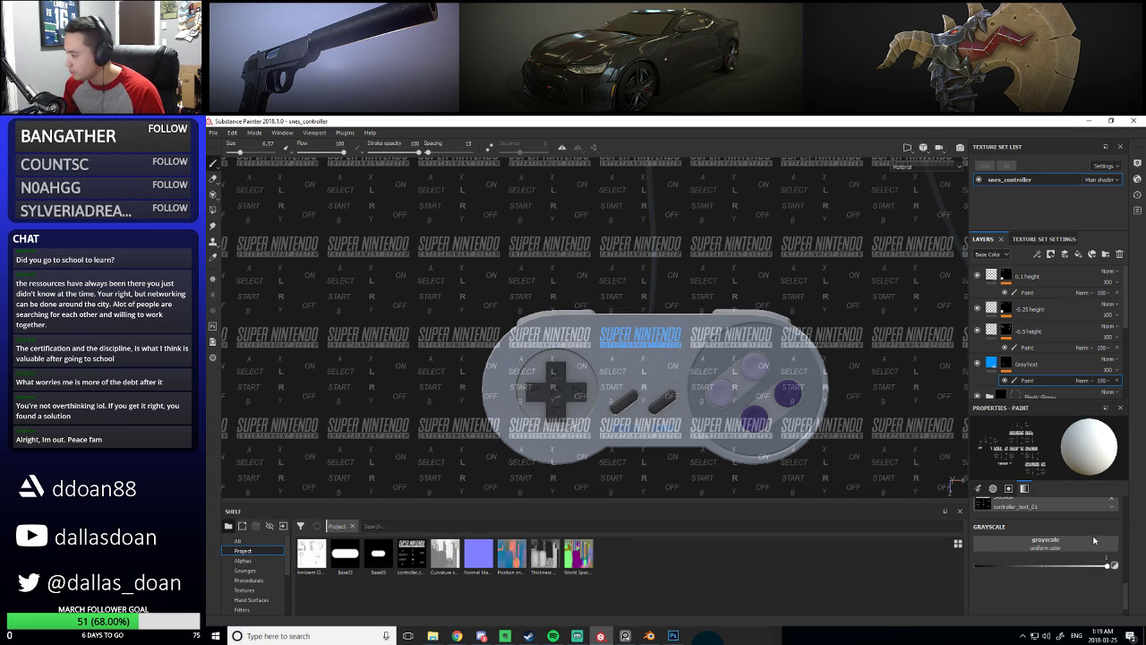
Remove the text stencil from the brush and redo the undone Super Nintendo logo stroke
scroll(1107, 575, up, 1)
click(1112, 527)
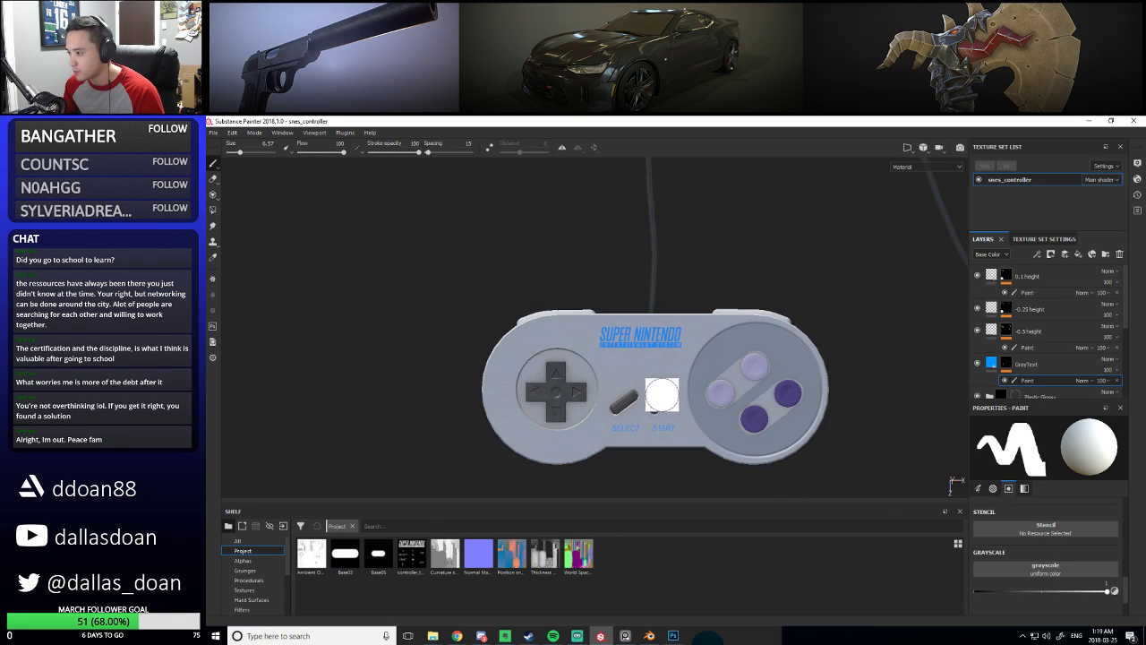
scroll(258, 582, down, 3)
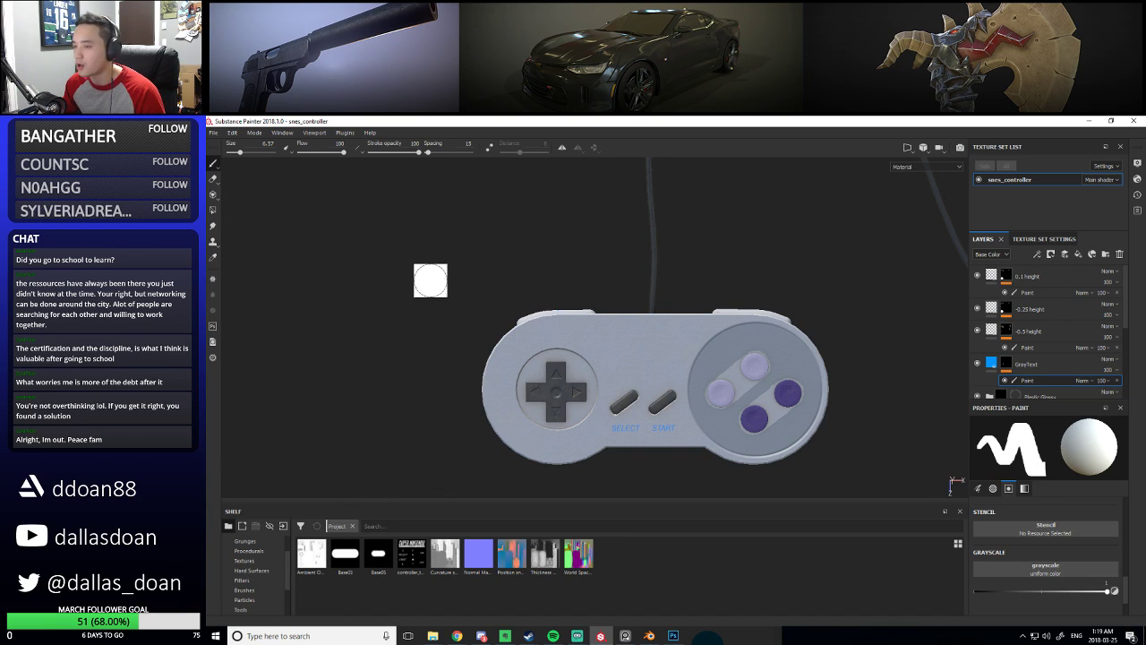
click(232, 133)
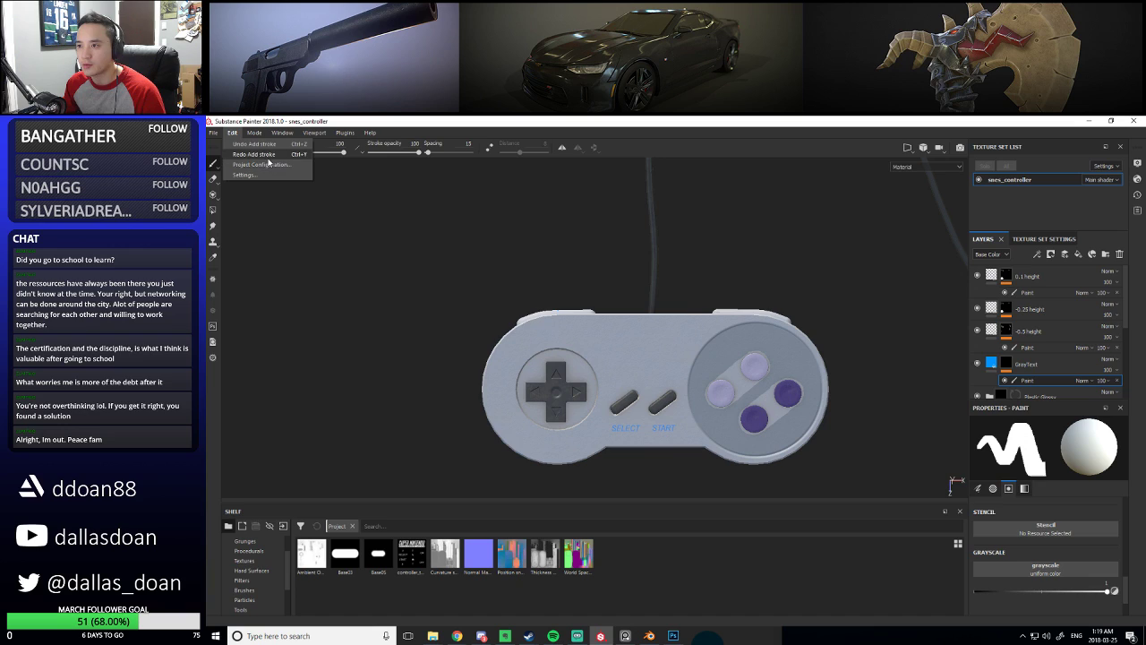
click(255, 154)
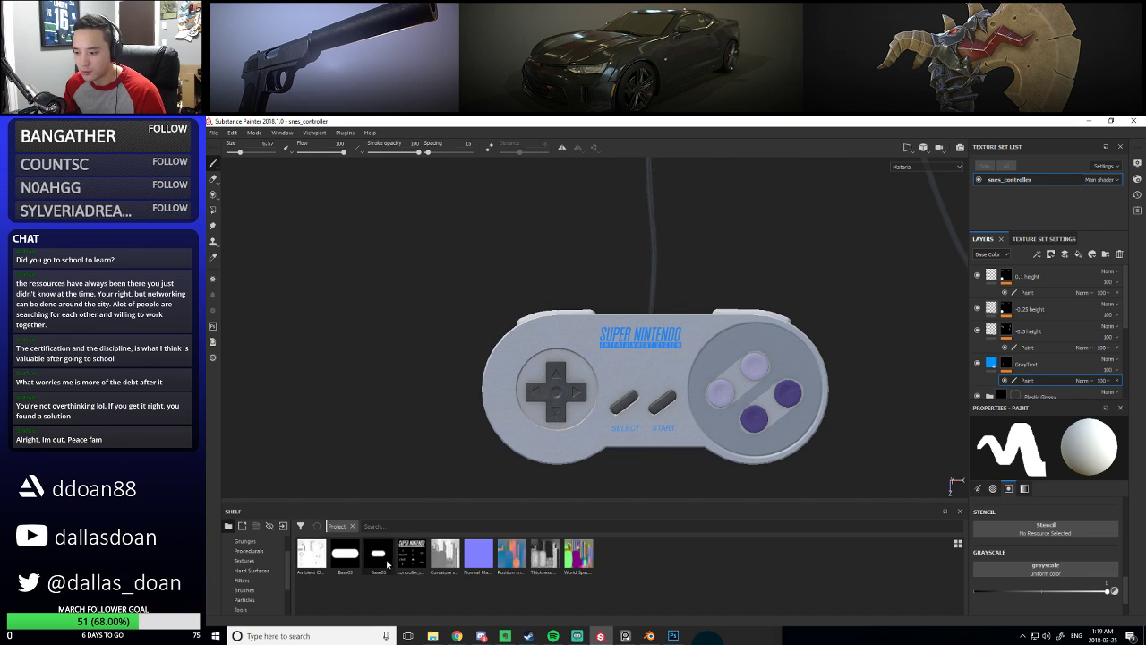
Reload controller_text_01 as the stencil and bring the controller's shoulder-button edge into close view
drag(411, 556, 1024, 530)
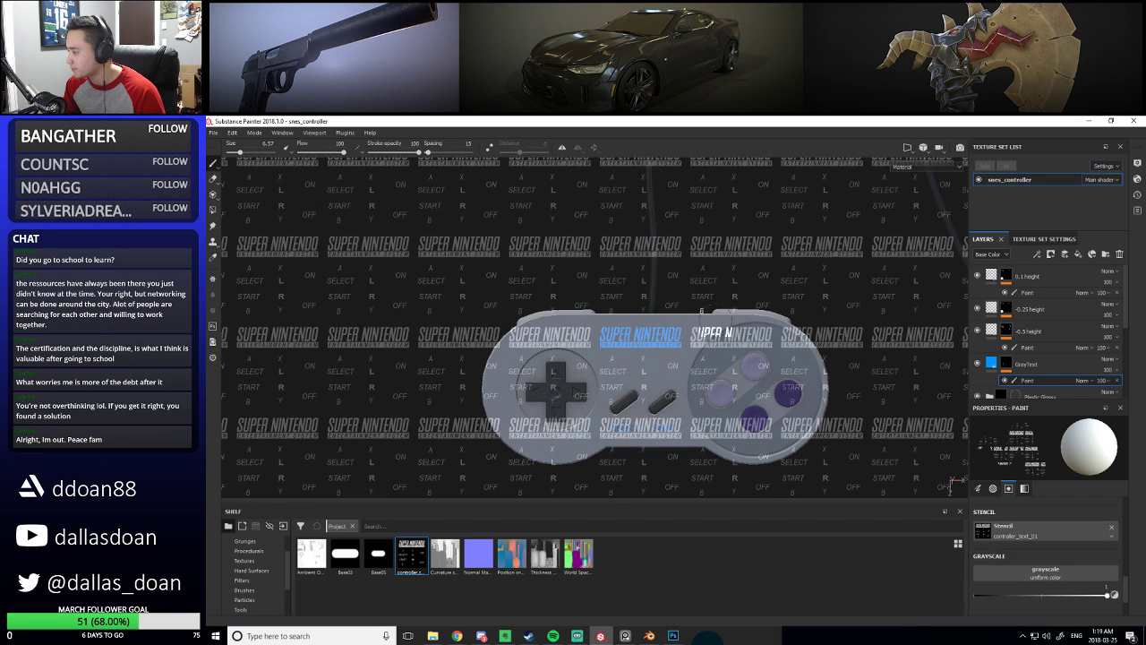
mouse_move(853, 381)
alt+mouse_down()
mouse_move(923, 202)
mouse_move(927, 343)
mouse_move(274, 238)
mouse_move(298, 251)
alt+mouse_up()
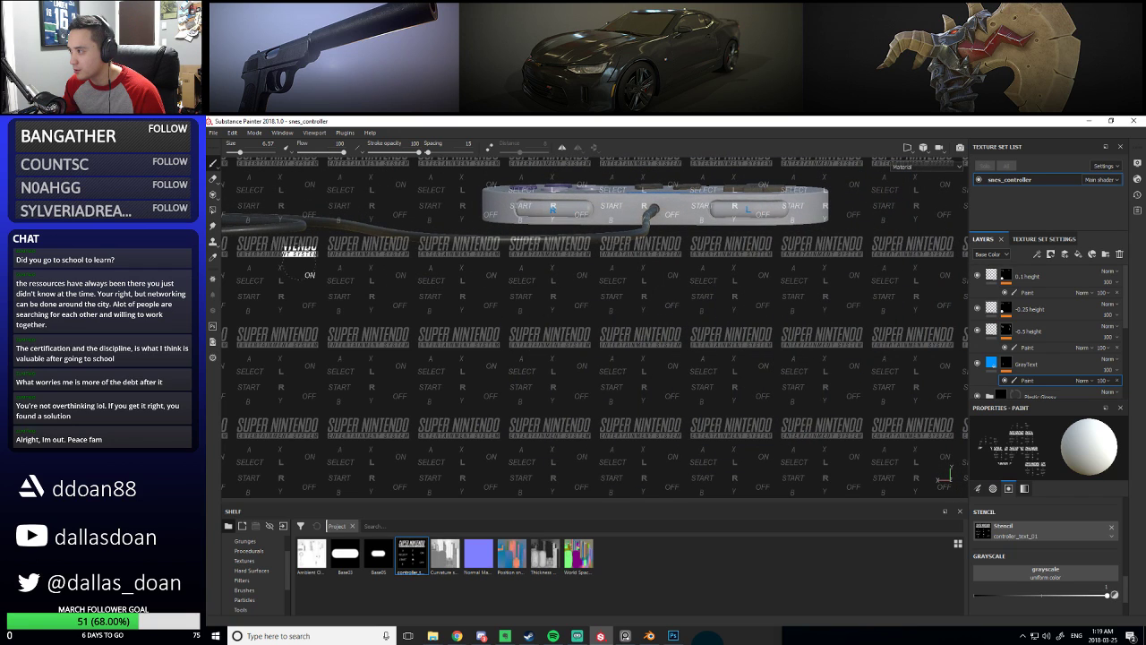
mouse_move(416, 194)
alt+mouse_down()
mouse_move(403, 193)
mouse_move(435, 191)
alt+mouse_up()
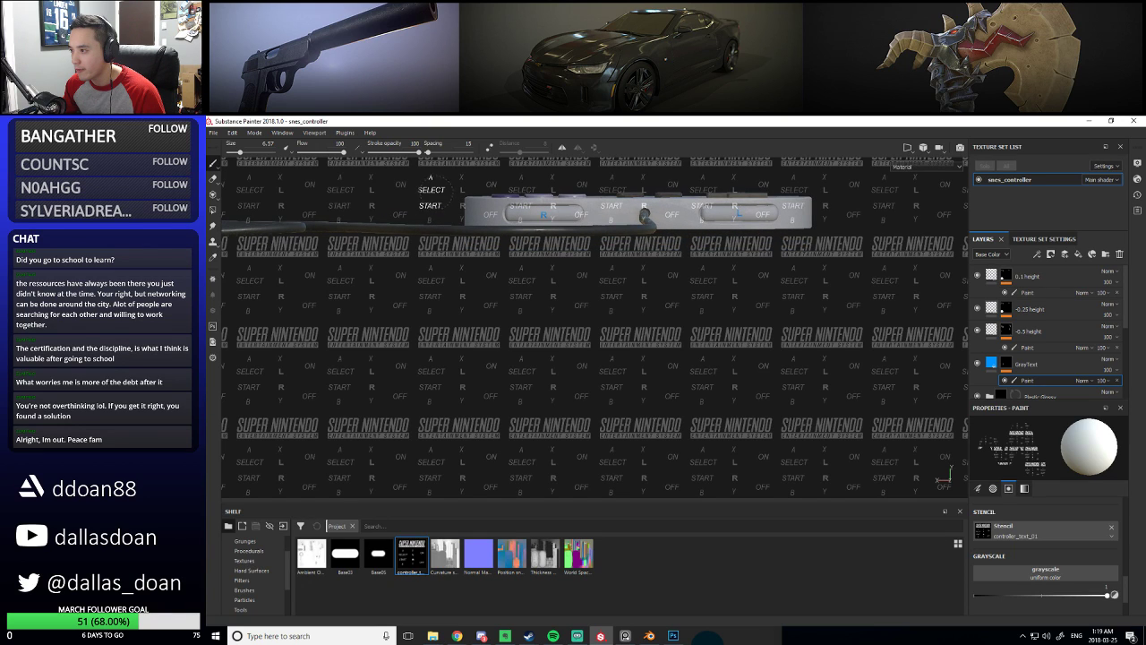
alt+middle_drag(464, 215, 486, 374)
alt+right_drag(486, 374, 509, 446)
mouse_move(509, 445)
alt+mouse_down()
mouse_move(501, 434)
mouse_move(510, 453)
alt+mouse_up()
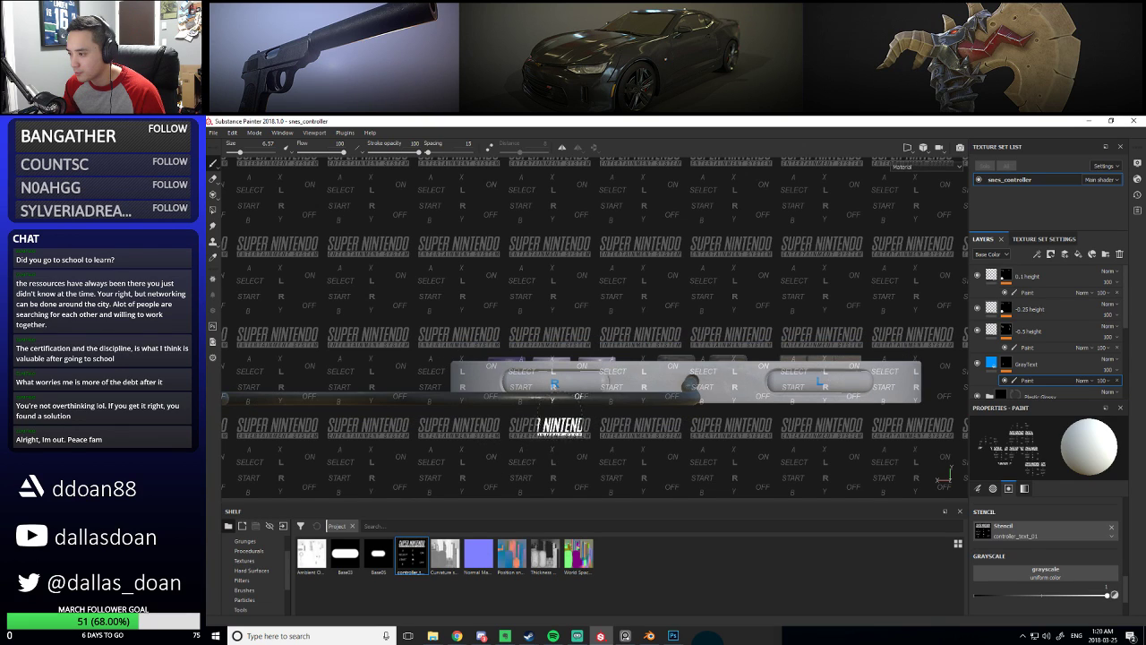
alt+drag(685, 440, 670, 455)
alt+middle_drag(643, 453, 678, 449)
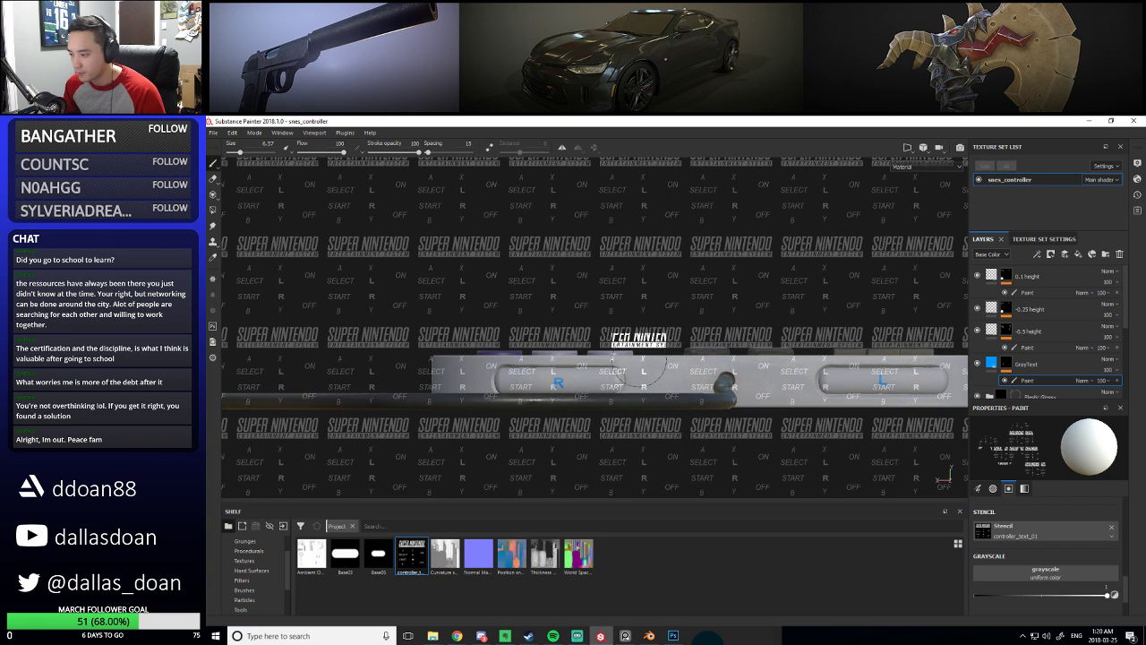
Enlarge the text stencil and align its R label over the R on the right shoulder button
key(s)
drag(662, 357, 670, 364)
right_drag(670, 365, 683, 362)
middle_drag(683, 362, 569, 305)
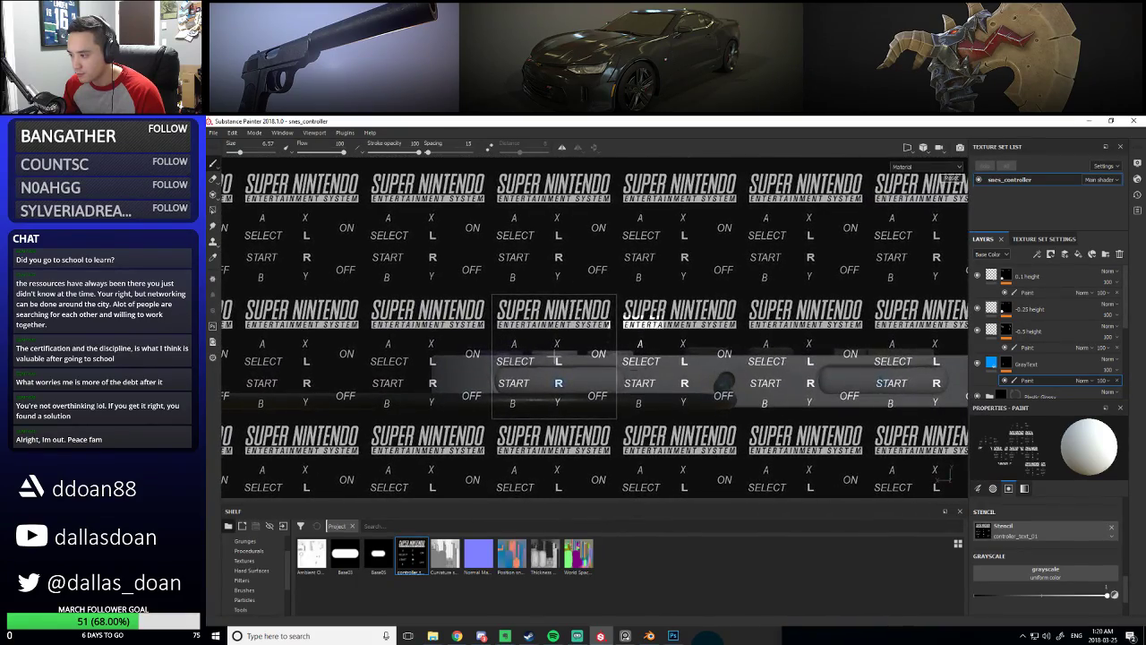
right_drag(569, 305, 691, 328)
mouse_move(692, 328)
middle_down()
mouse_move(697, 319)
mouse_move(678, 325)
middle_up()
key(s)
mouse_move(681, 326)
alt+mouse_down()
mouse_move(708, 328)
mouse_move(707, 316)
alt+mouse_up()
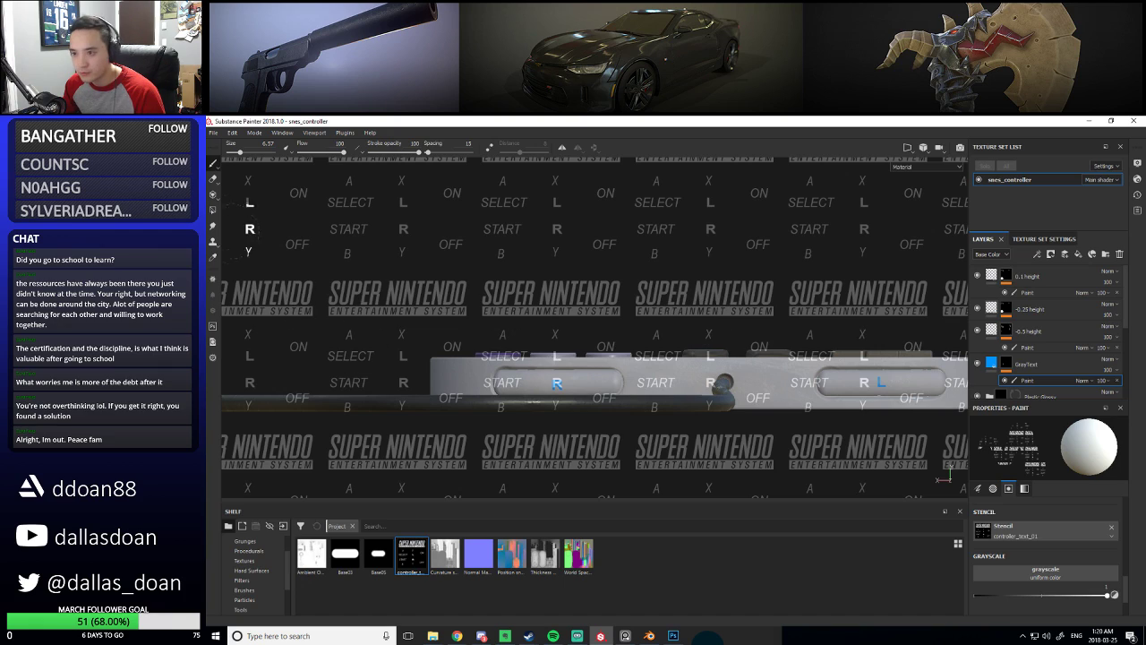
Set the GrayText mask paint's grayscale to 0 and remove the text stencil from the brush
click(980, 598)
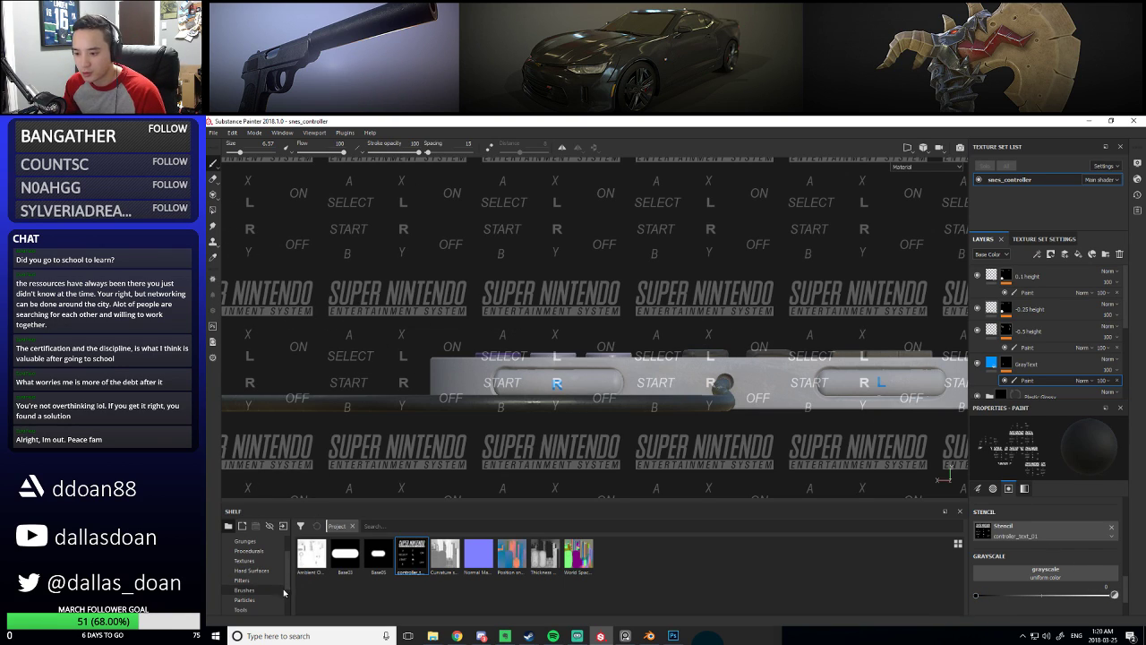
scroll(259, 569, up, 3)
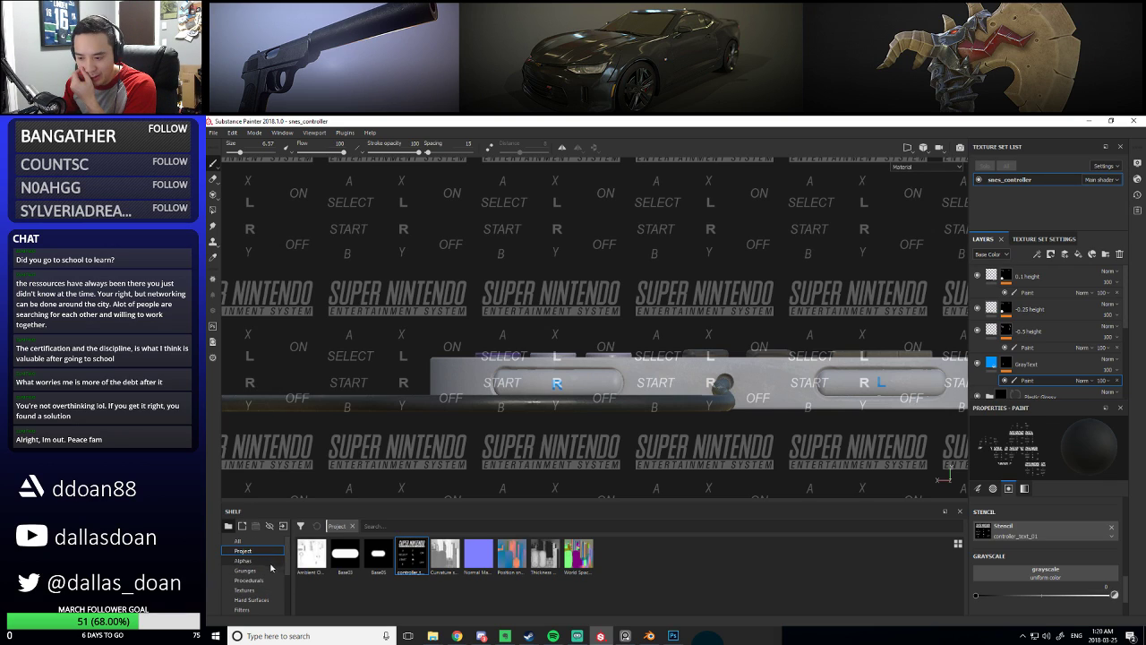
mouse_move(354, 558)
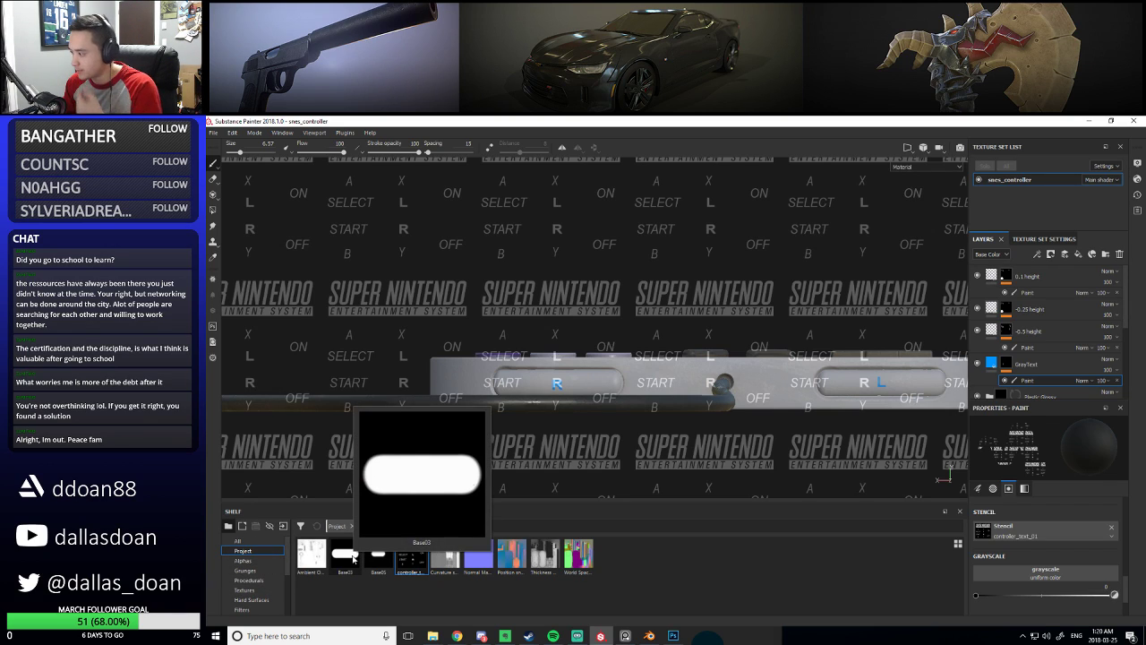
click(1111, 526)
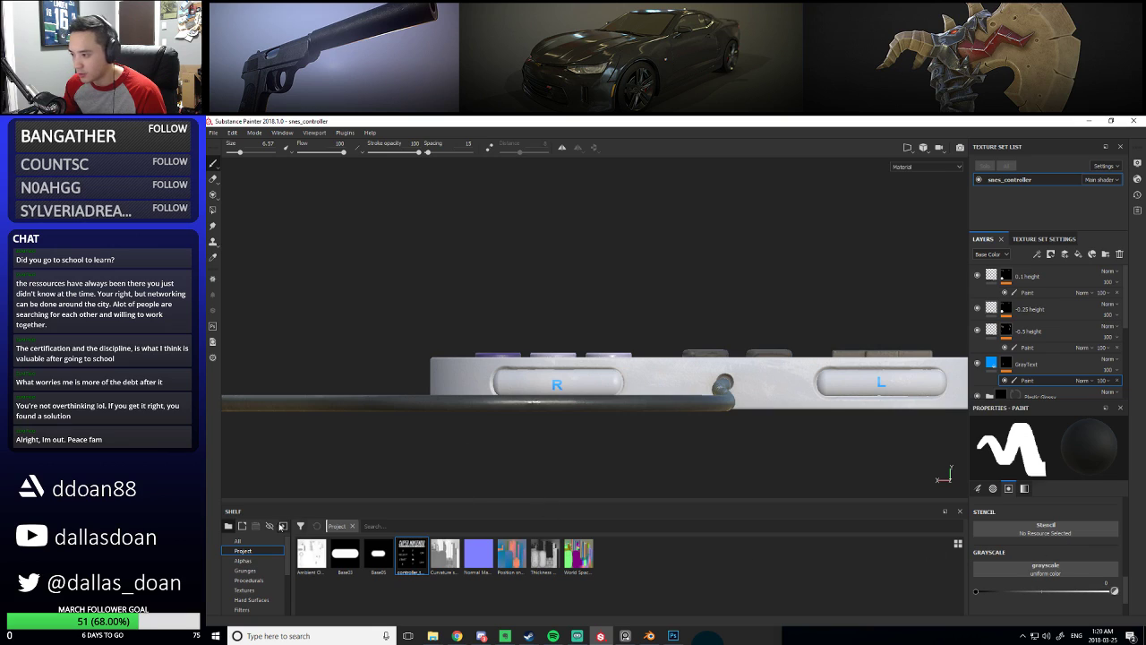
Choose the Basic Hard brush for erasing the R label from the right shoulder button
scroll(252, 580, down, 3)
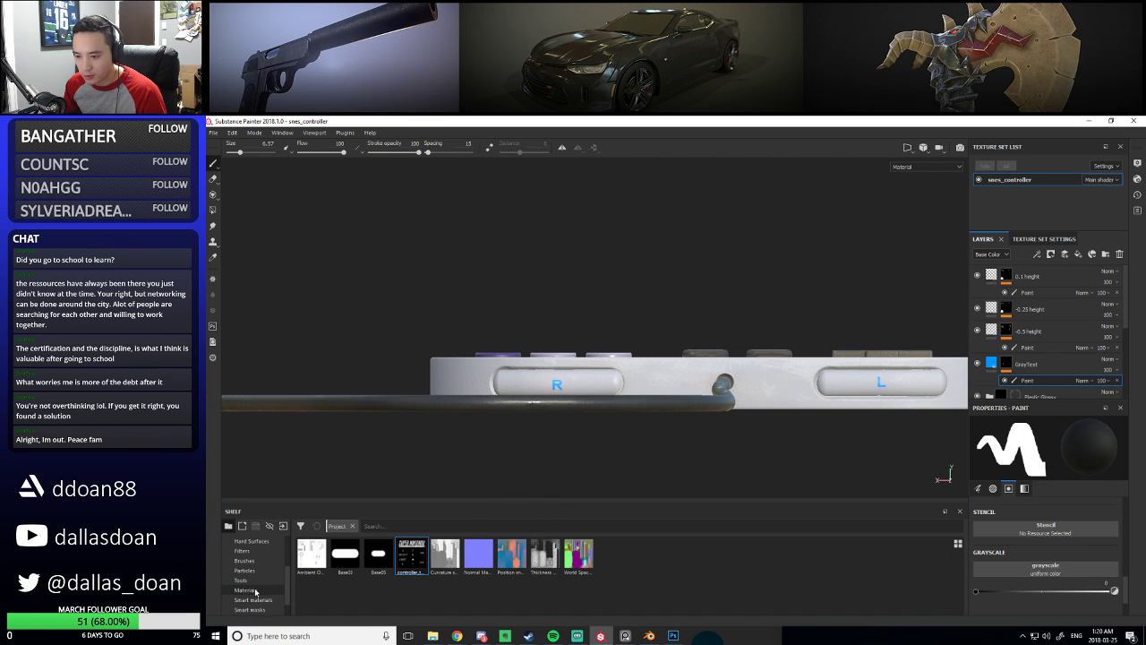
scroll(254, 583, down, 2)
click(255, 542)
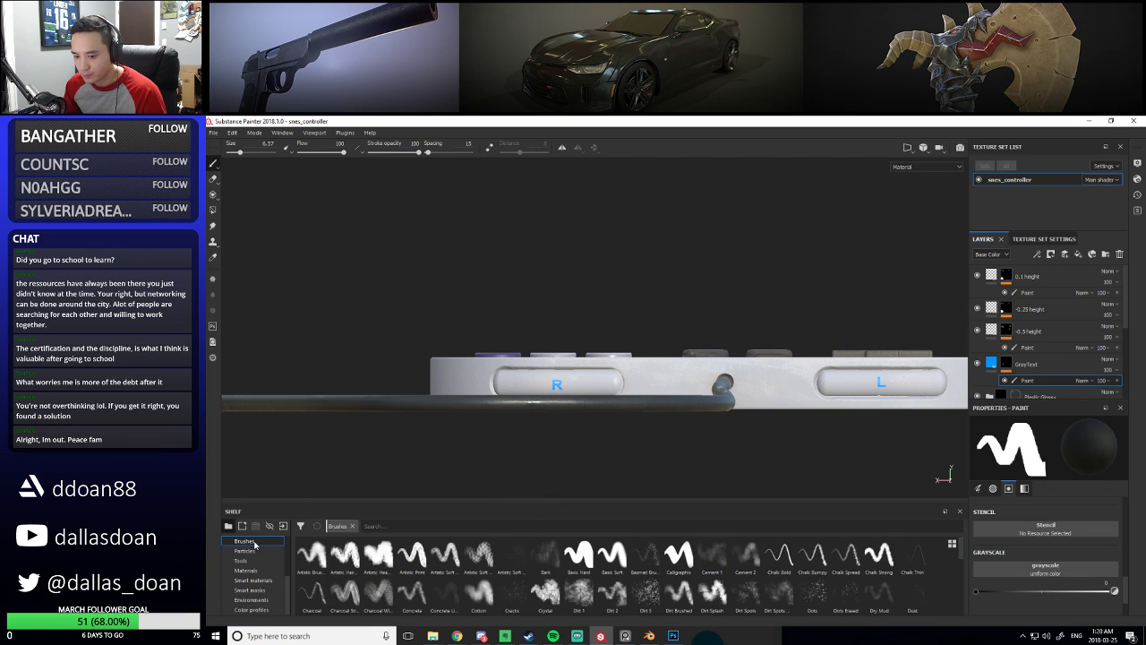
click(612, 562)
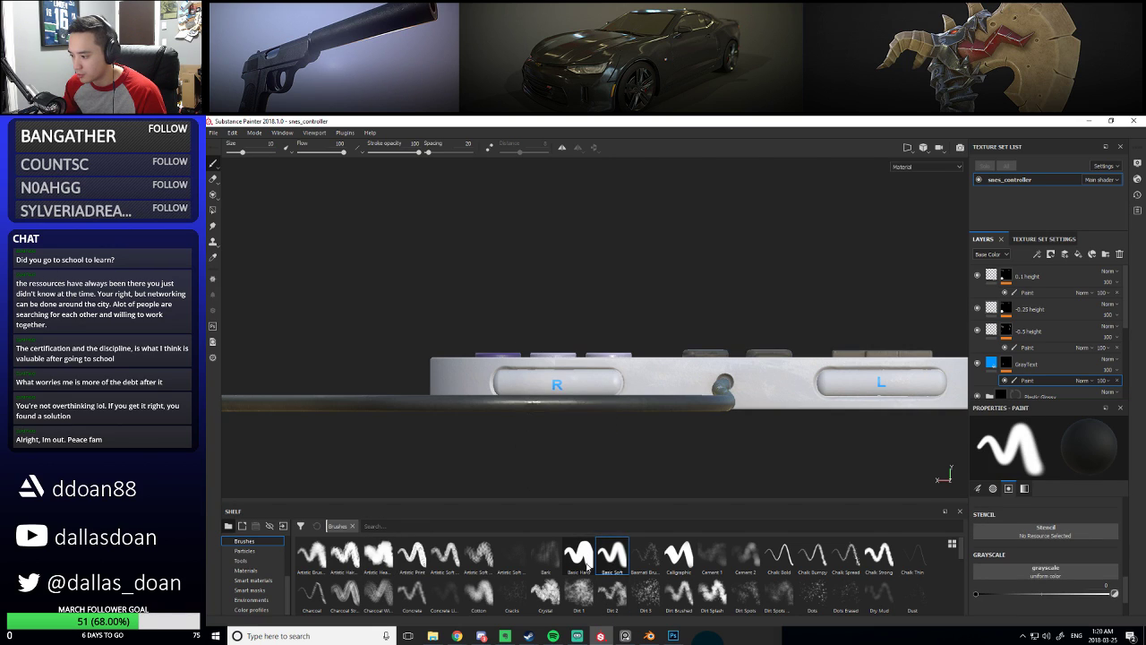
click(579, 559)
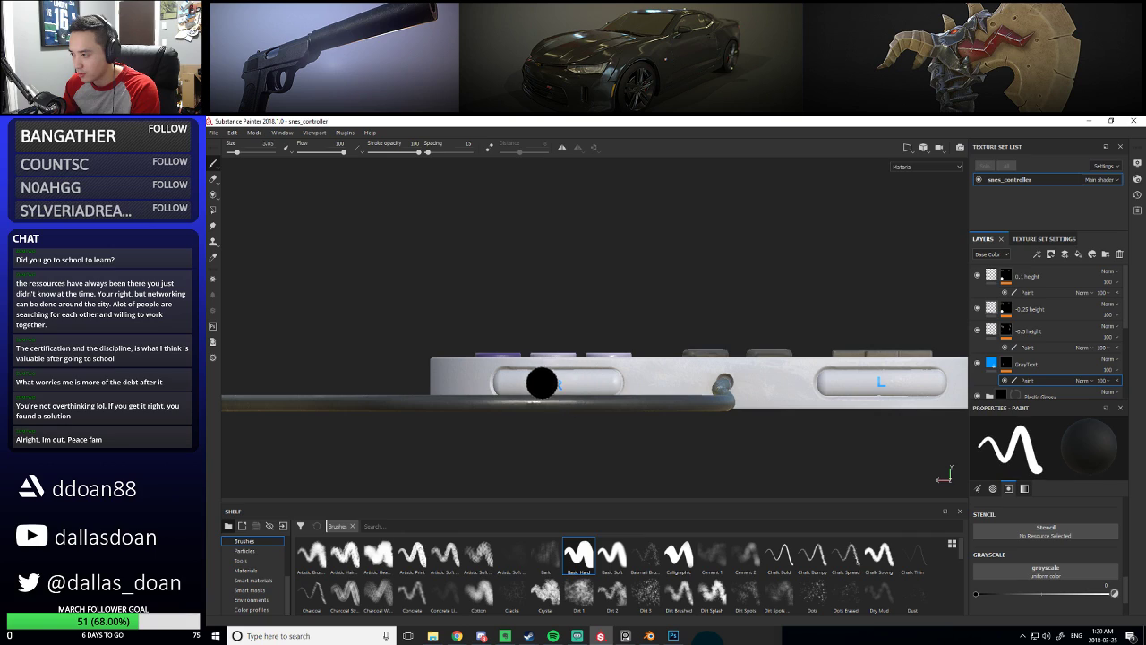
Erase the L and R shoulder-button labels with a brush size of 2.44 and reload controller_text_01 as the stencil
key(bracketleft)
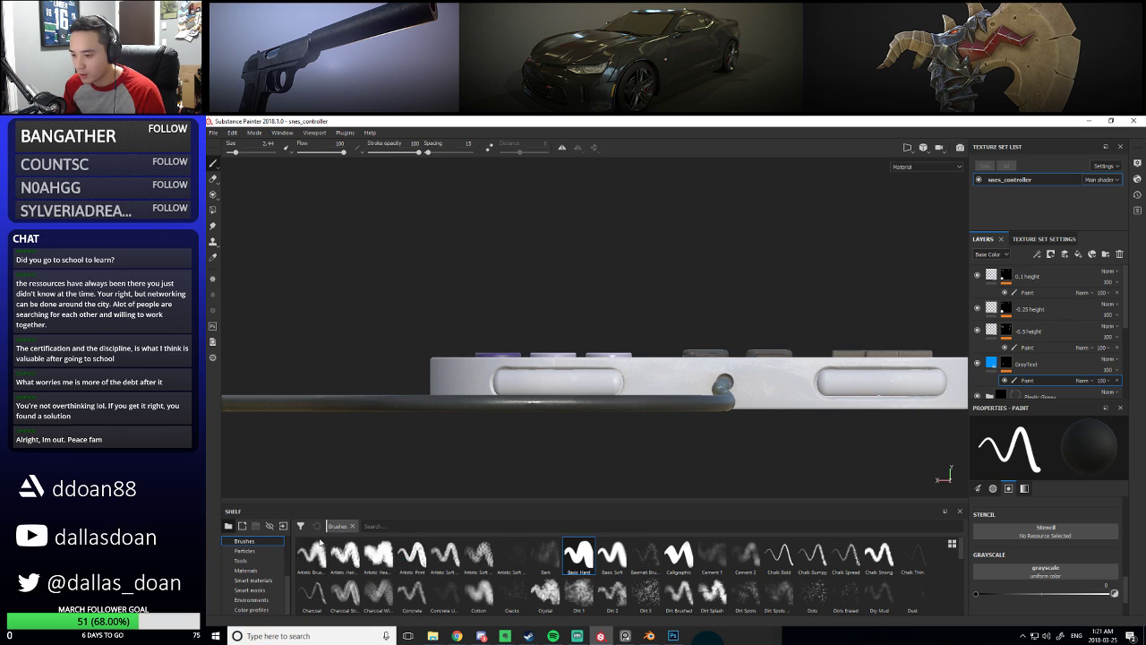
scroll(252, 570, up, 3)
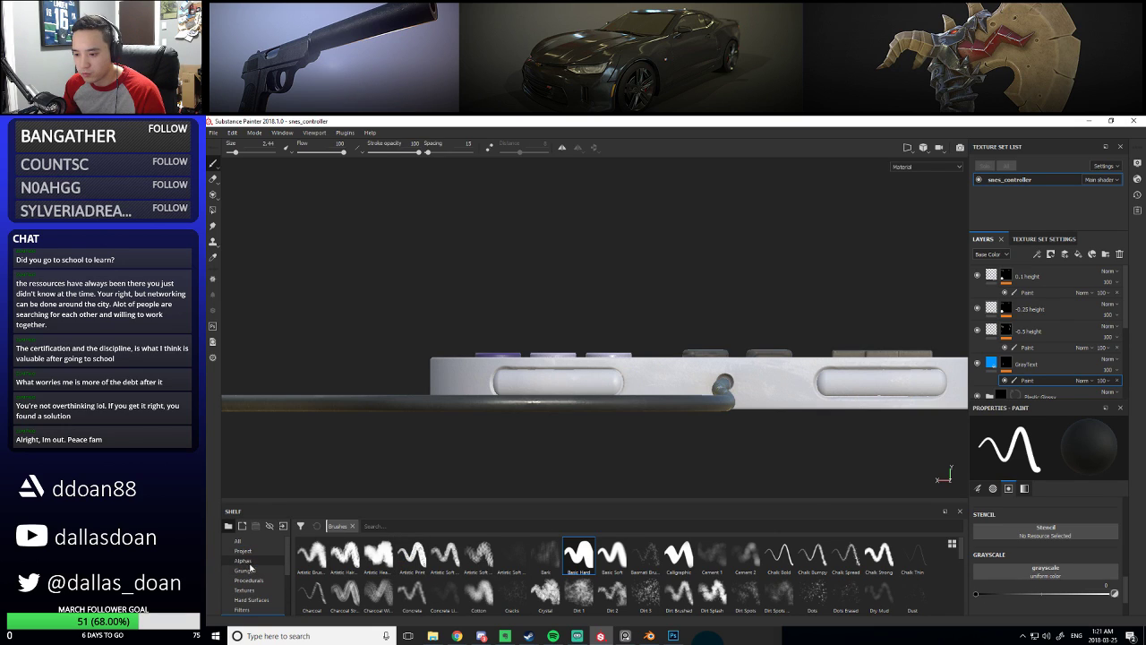
click(254, 560)
click(261, 551)
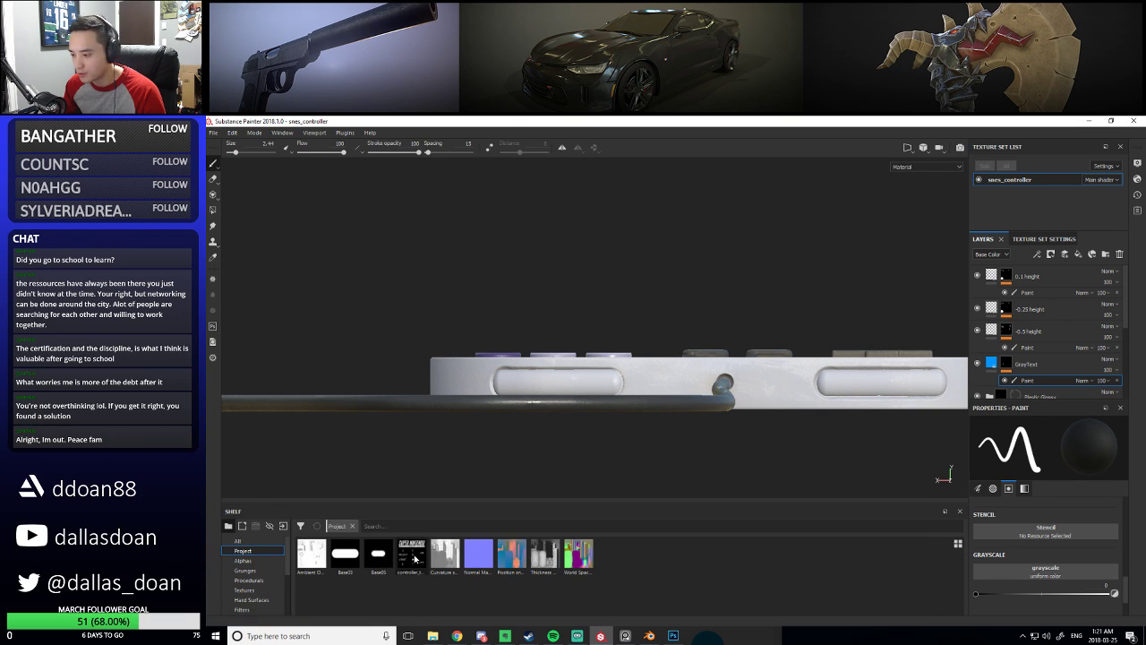
drag(415, 558, 1035, 529)
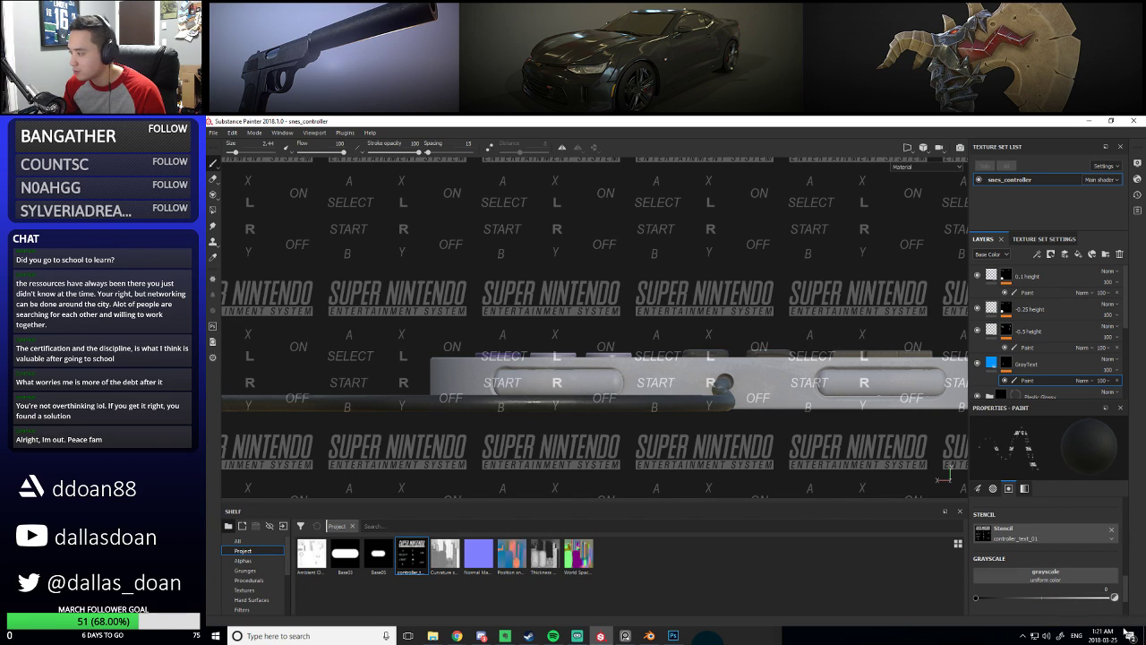
Set the mask paint's grayscale to 1 and stamp the R label onto the right shoulder button
scroll(1045, 572, down, 1)
drag(1046, 570, 1145, 567)
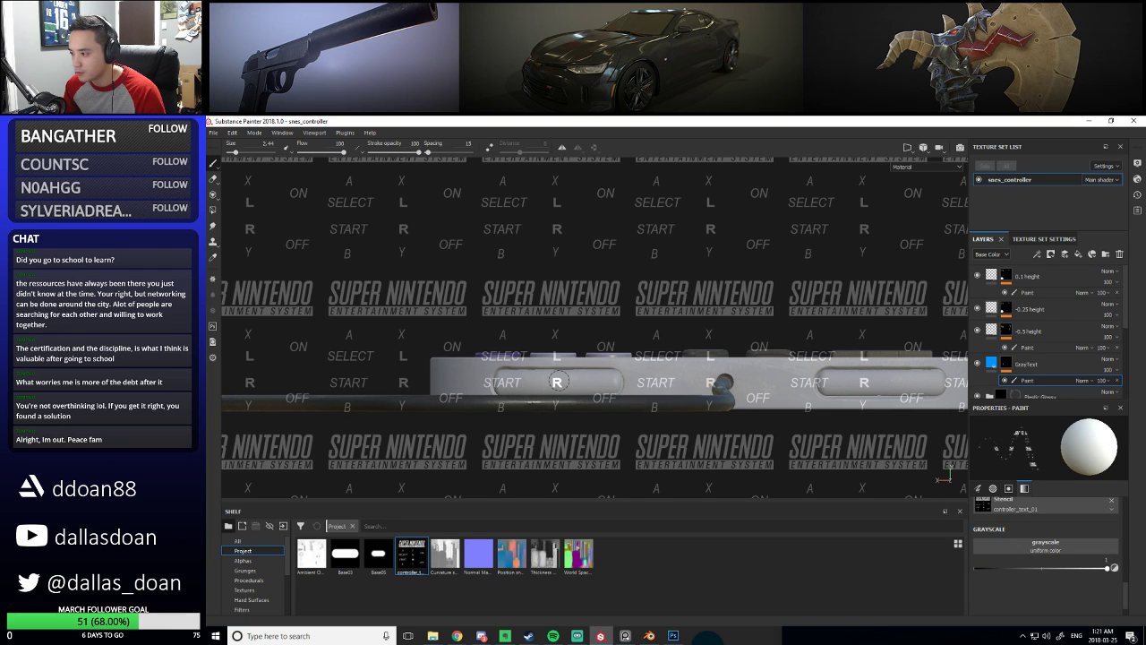
click(557, 381)
Align the text stencil's L with the left shoulder button for its label, and remove the stencil from the brush
key(s)
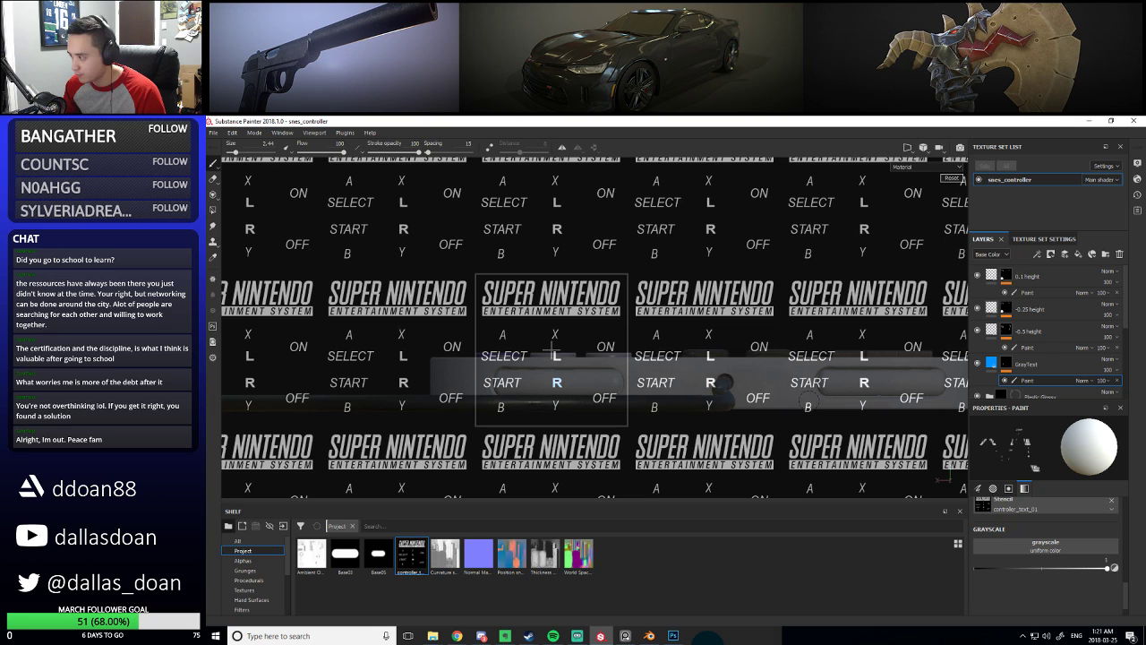
drag(806, 403, 745, 418)
key(s)
mouse_move(692, 435)
alt+mouse_down()
mouse_move(708, 408)
mouse_move(633, 414)
alt+mouse_up()
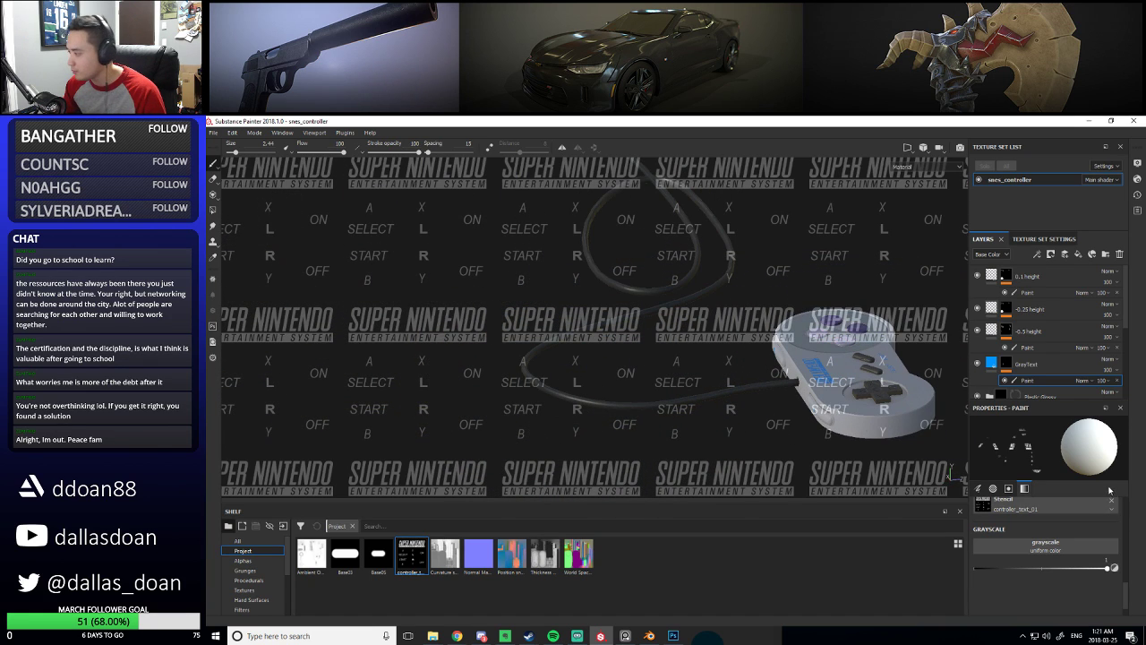
click(1111, 501)
mouse_move(722, 436)
alt+mouse_down()
mouse_move(906, 397)
mouse_move(629, 438)
mouse_move(468, 430)
mouse_move(456, 371)
mouse_move(474, 376)
mouse_move(475, 327)
alt+mouse_up()
alt+drag(552, 355, 416, 306)
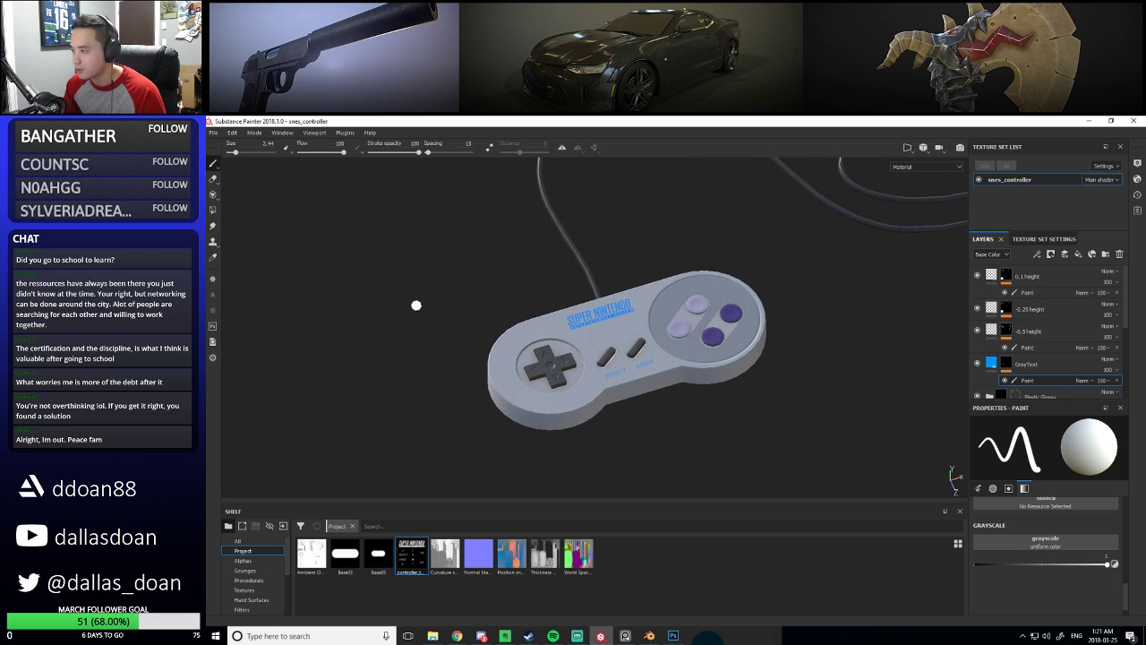
Sample a blue-grey for the GrayText fill's base color and darken it to about RGB 0.118, 0.148, 0.190
click(996, 363)
scroll(1021, 557, down, 3)
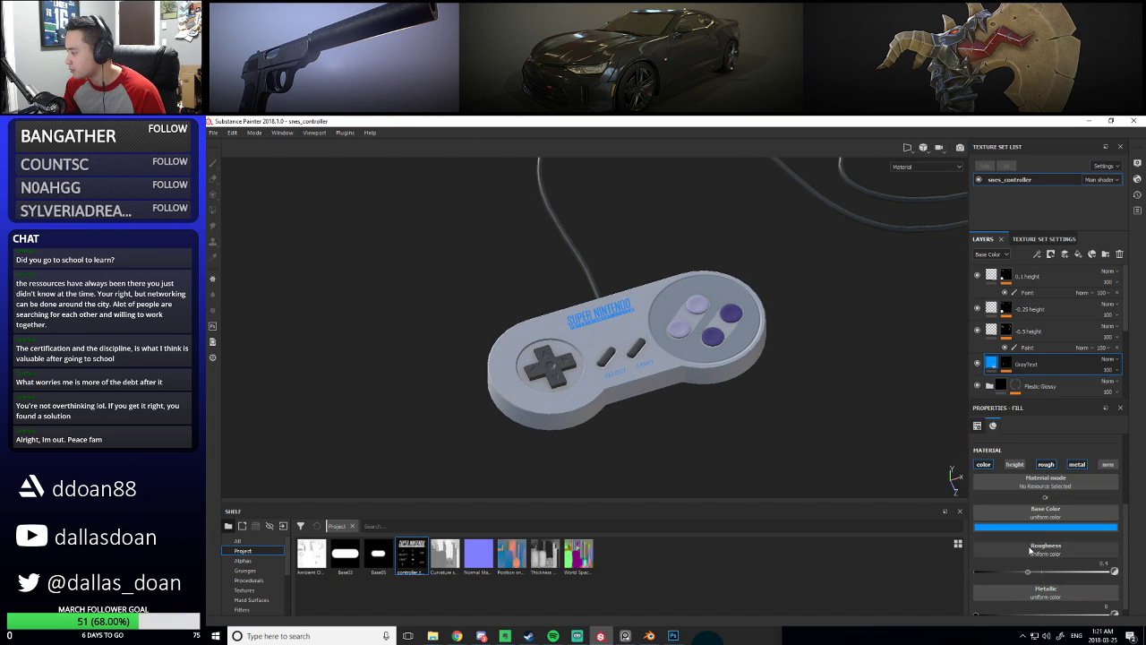
click(1029, 527)
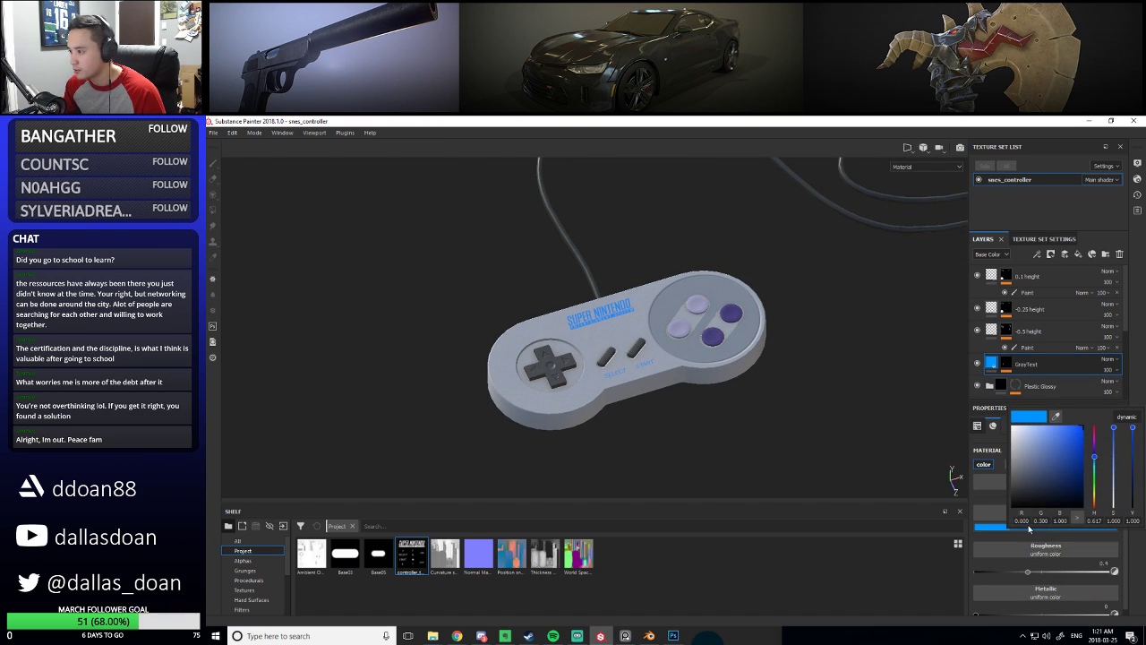
click(1058, 418)
alt+drag(708, 428, 766, 448)
alt+middle_drag(788, 438, 781, 394)
scroll(780, 395, up, 2)
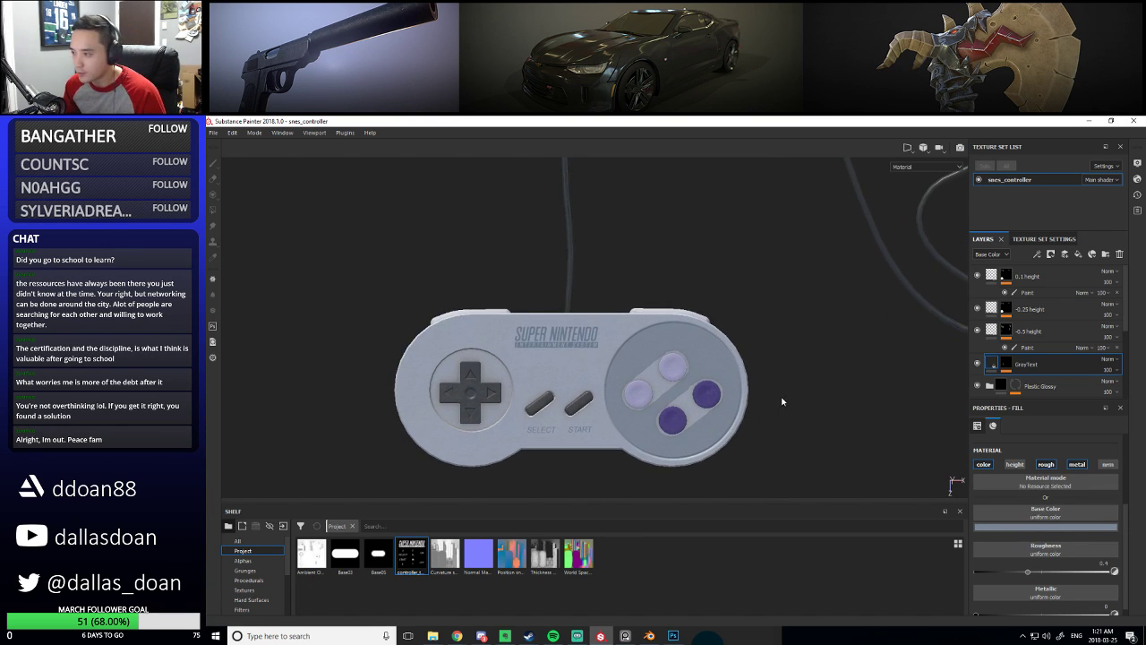
click(1030, 527)
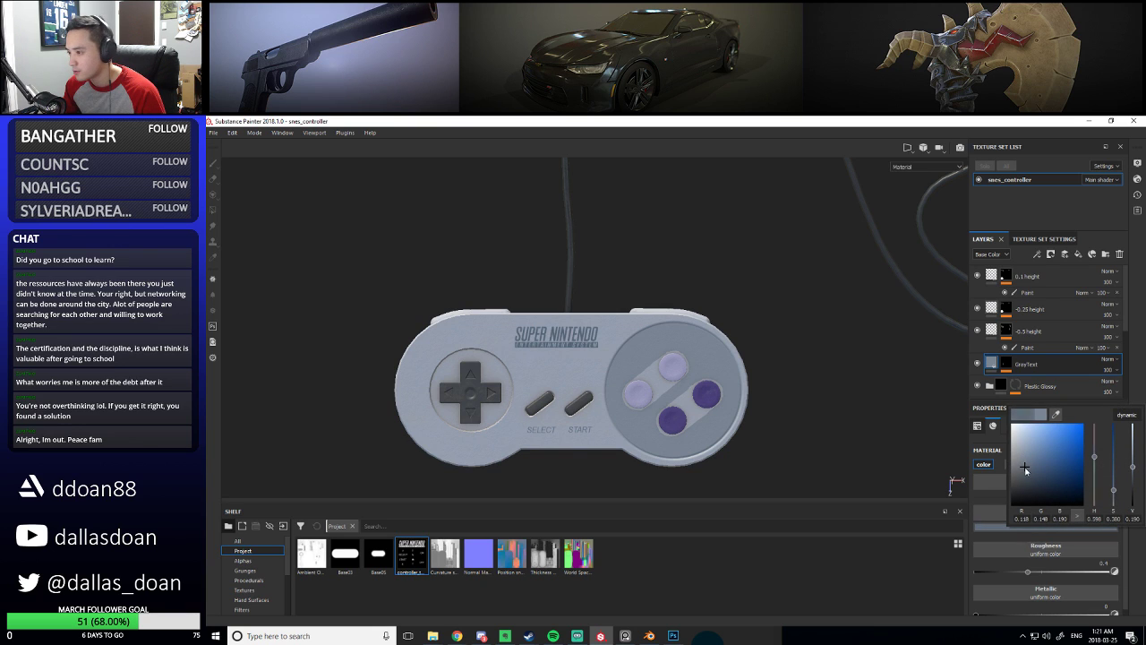
Examine the recolored logo and the SELECT and START labels on the controller from several angles
alt+drag(779, 405, 447, 360)
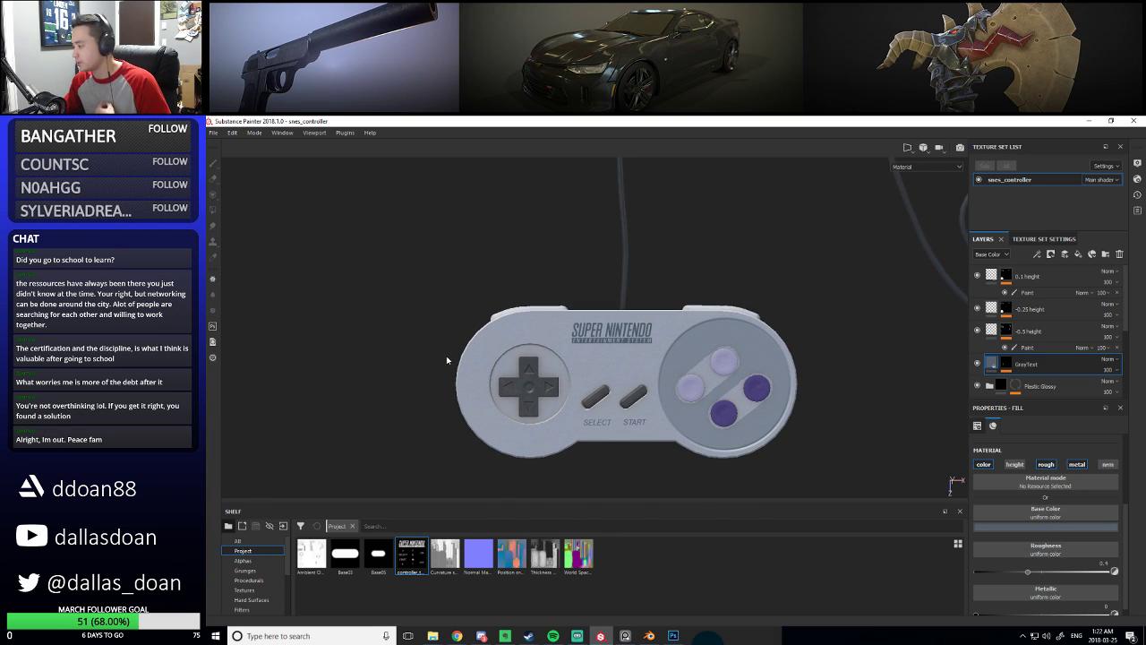
mouse_move(425, 322)
alt+middle_down()
mouse_move(379, 335)
mouse_move(435, 320)
mouse_move(389, 358)
mouse_move(437, 320)
alt+middle_up()
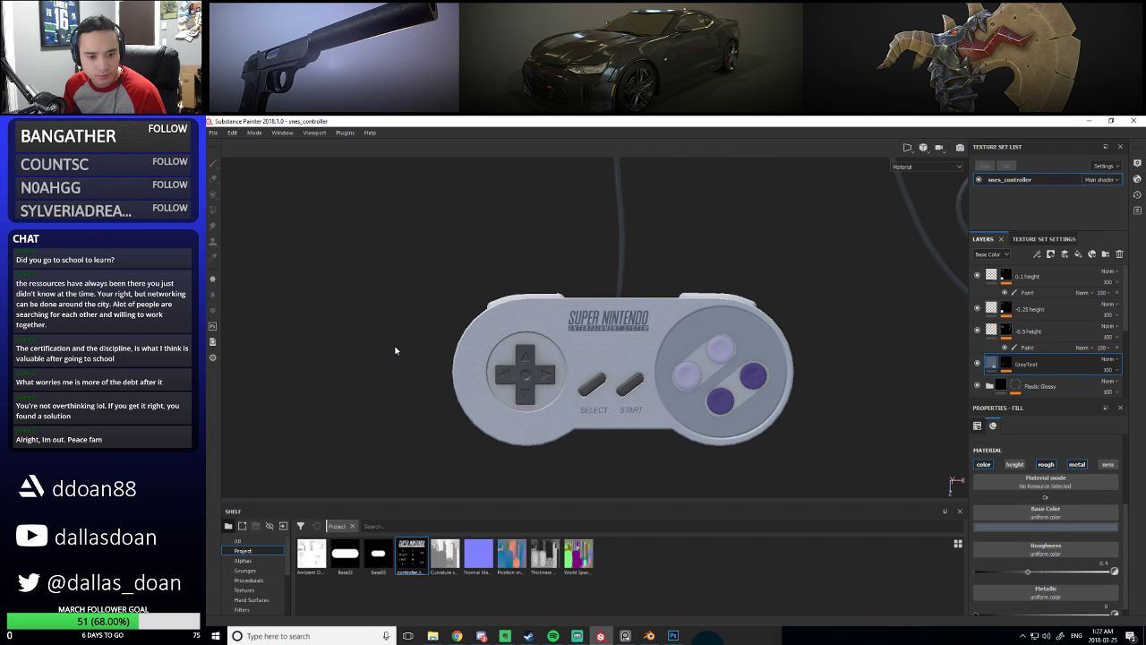
alt+drag(423, 341, 444, 320)
alt+middle_drag(444, 319, 430, 364)
alt+drag(422, 362, 834, 284)
alt+drag(996, 295, 481, 343)
scroll(466, 327, up, 5)
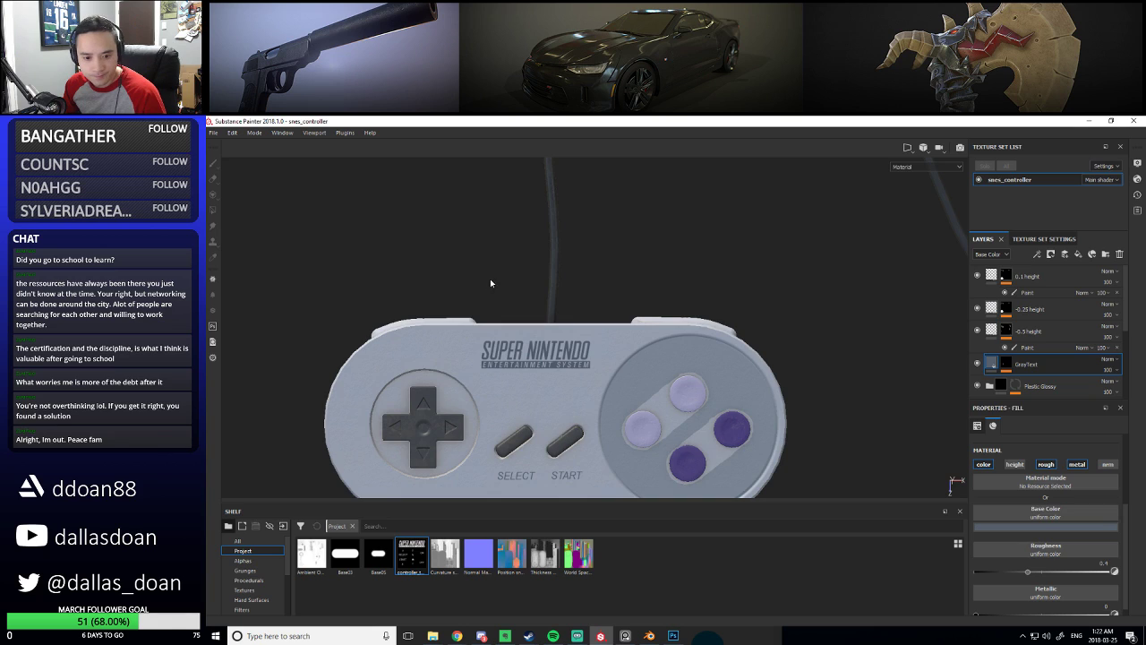
alt+middle_drag(490, 283, 466, 324)
alt+middle_drag(739, 431, 854, 388)
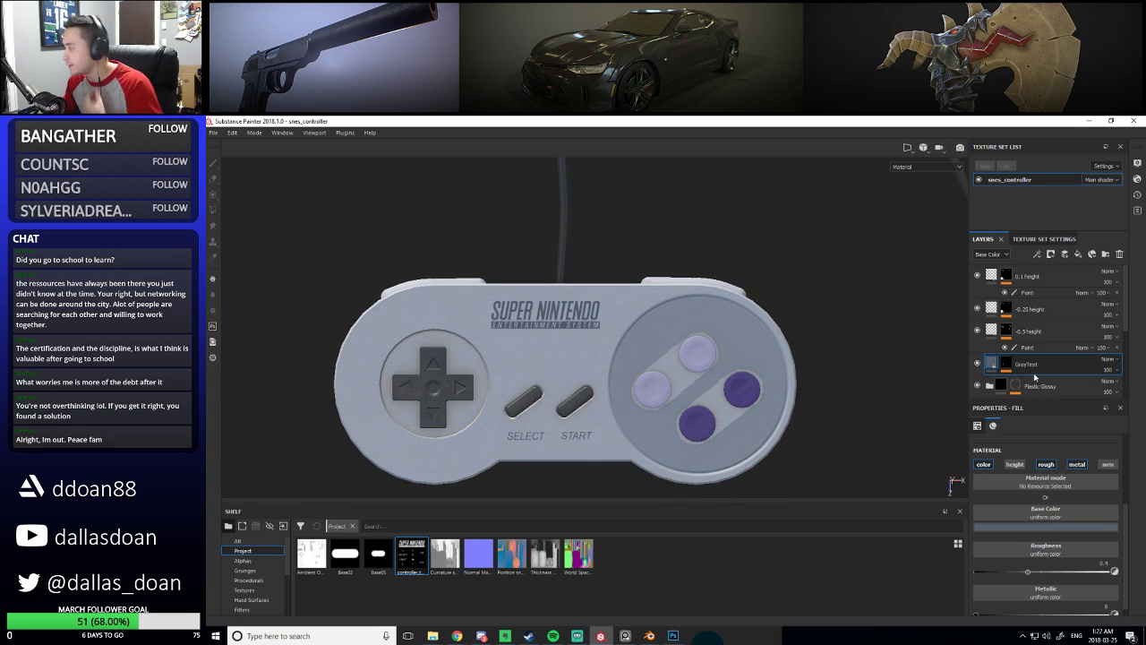
alt+middle_drag(855, 407, 853, 384)
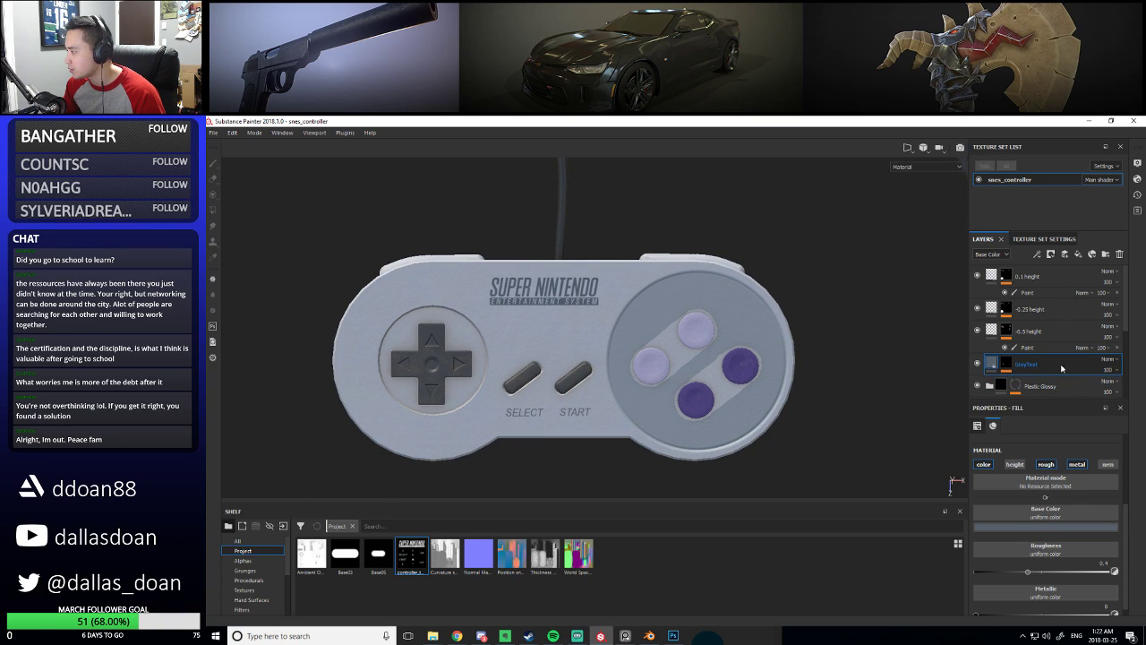
alt+middle_drag(858, 386, 860, 378)
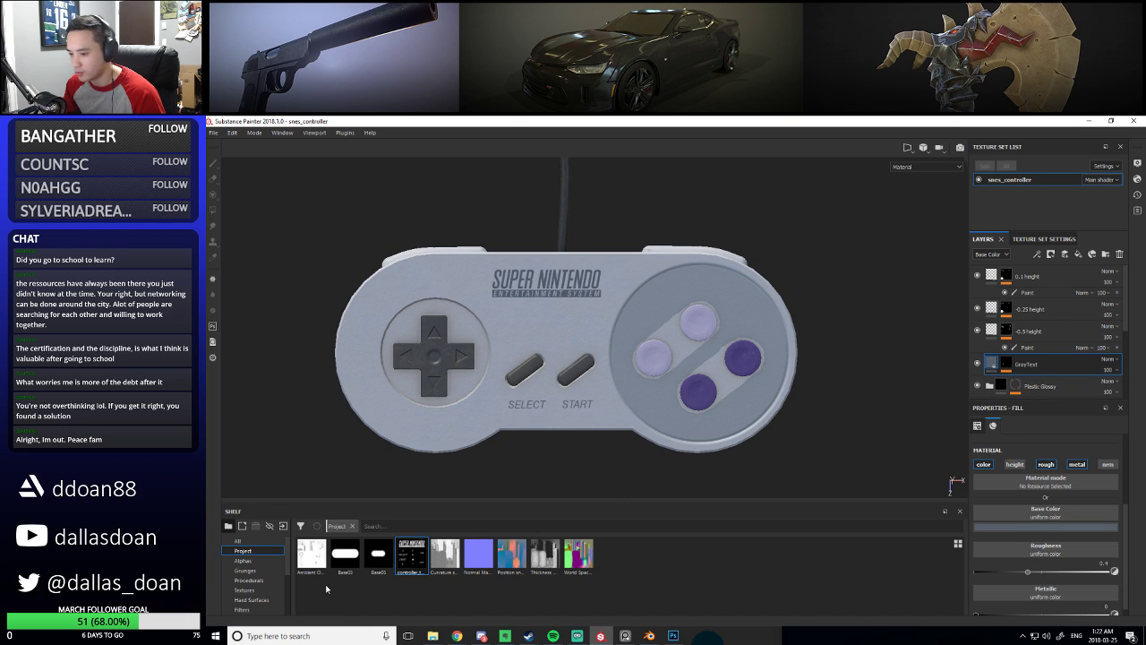
Duplicate the GrayText layer as WhiteText and give the copy a clean black mask with a paint effect
key(ctrl+d)
double_click(1030, 364)
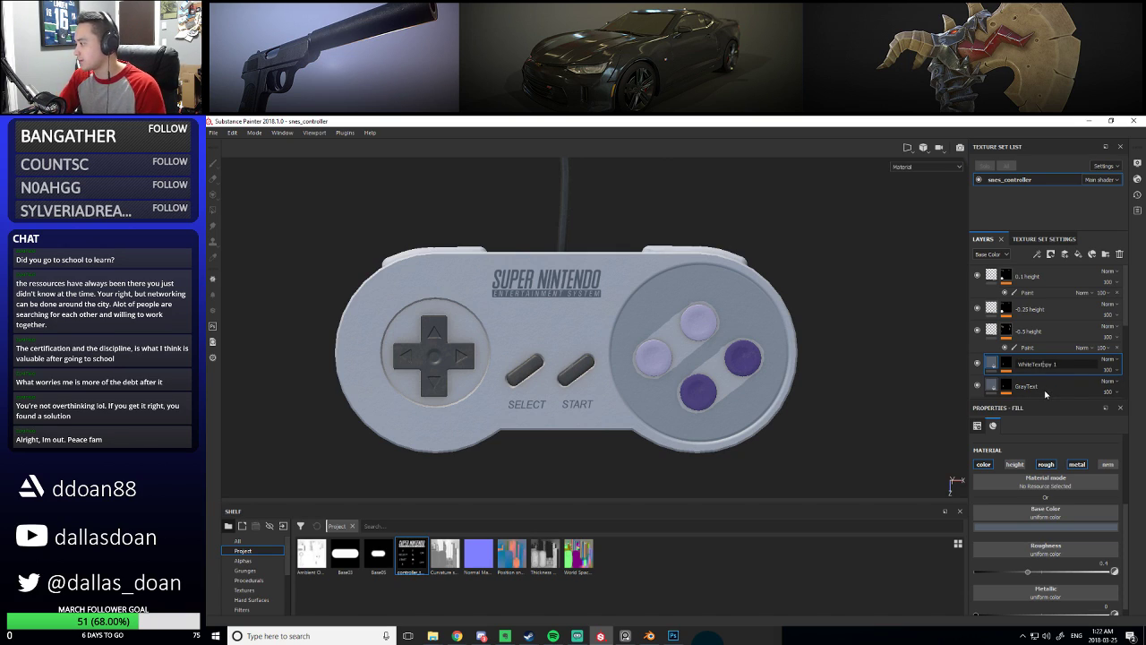
click(1006, 363)
right_click(1006, 363)
key(Escape)
right_click(1005, 363)
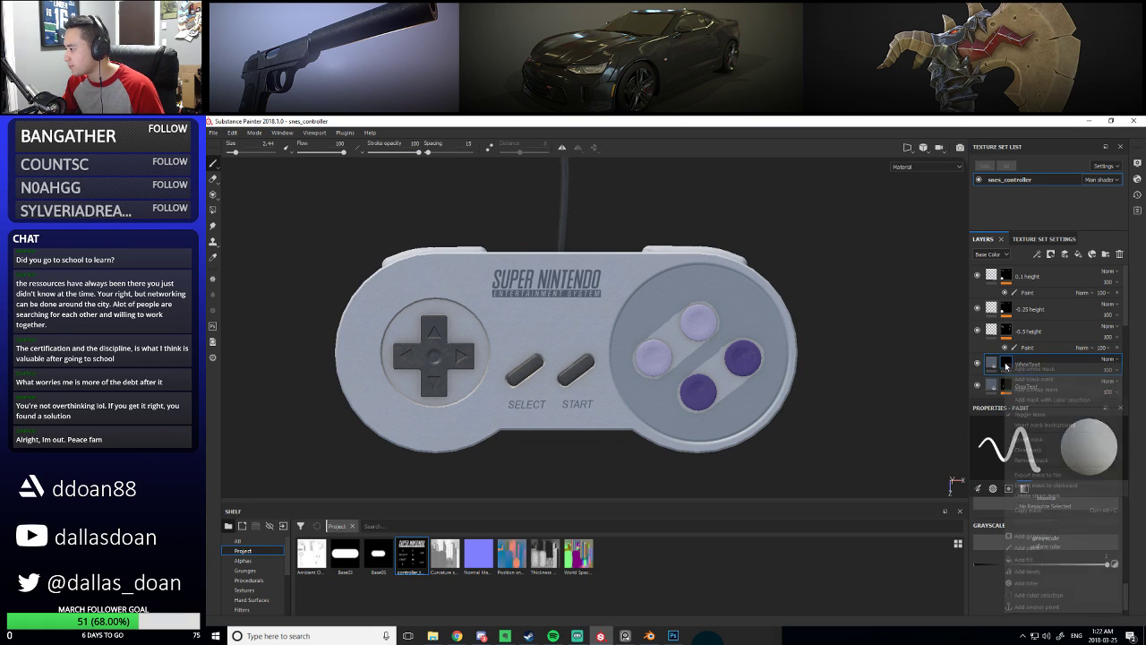
click(1030, 547)
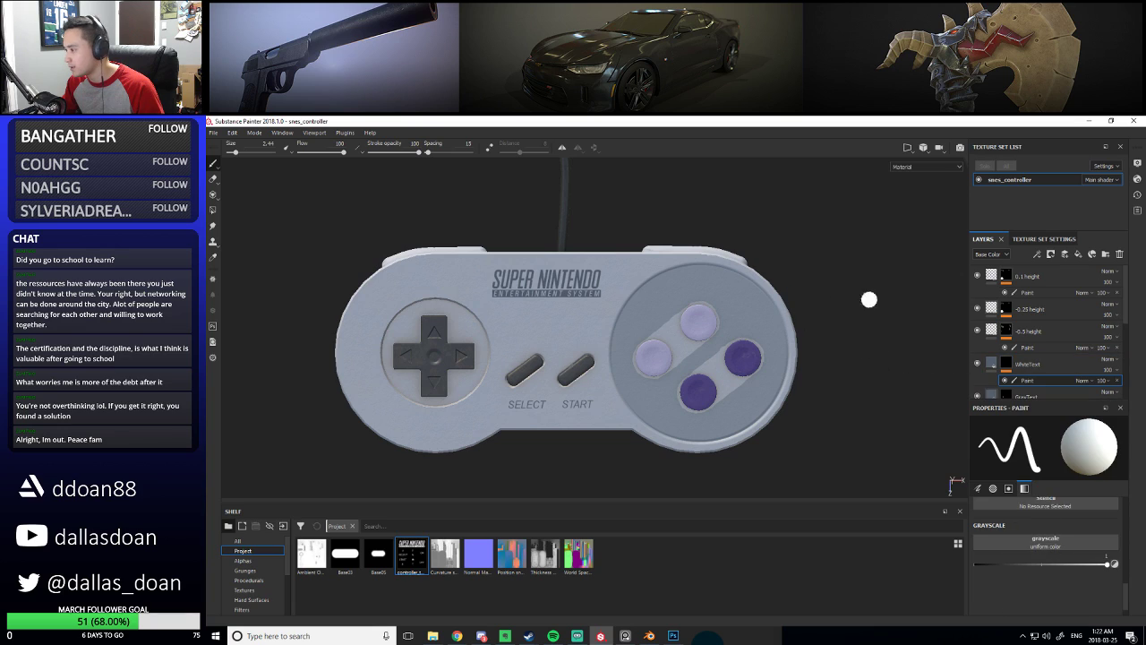
Load controller_text_01 as the stencil for the WhiteText mask paint
alt+middle_drag(847, 280, 842, 268)
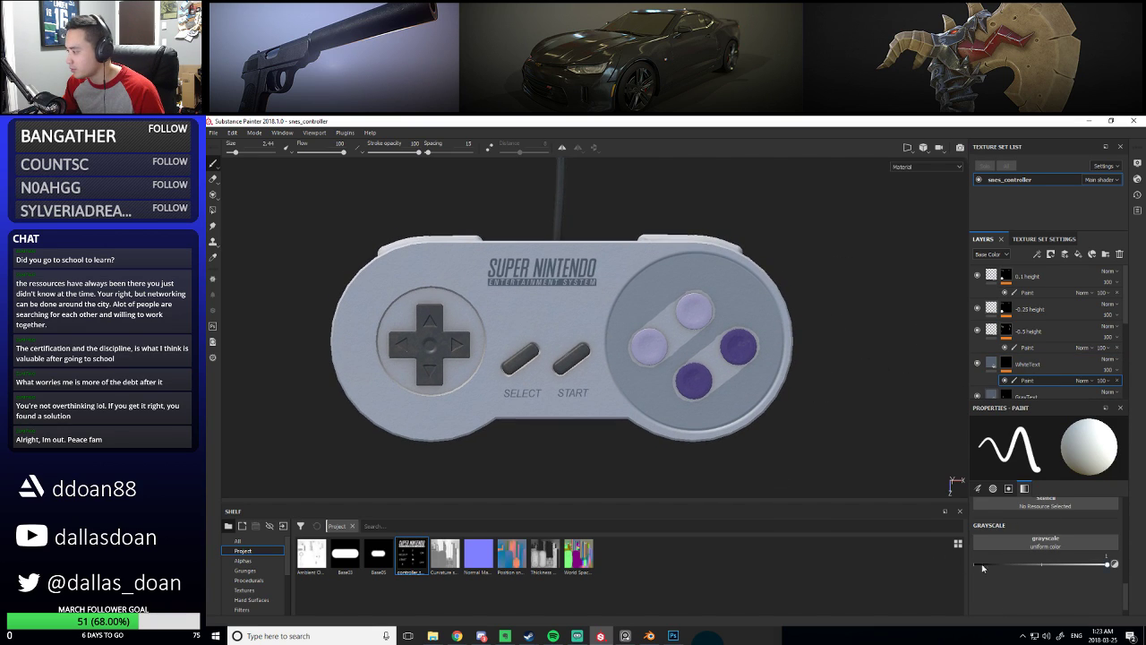
scroll(983, 568, up, 2)
drag(438, 568, 1030, 562)
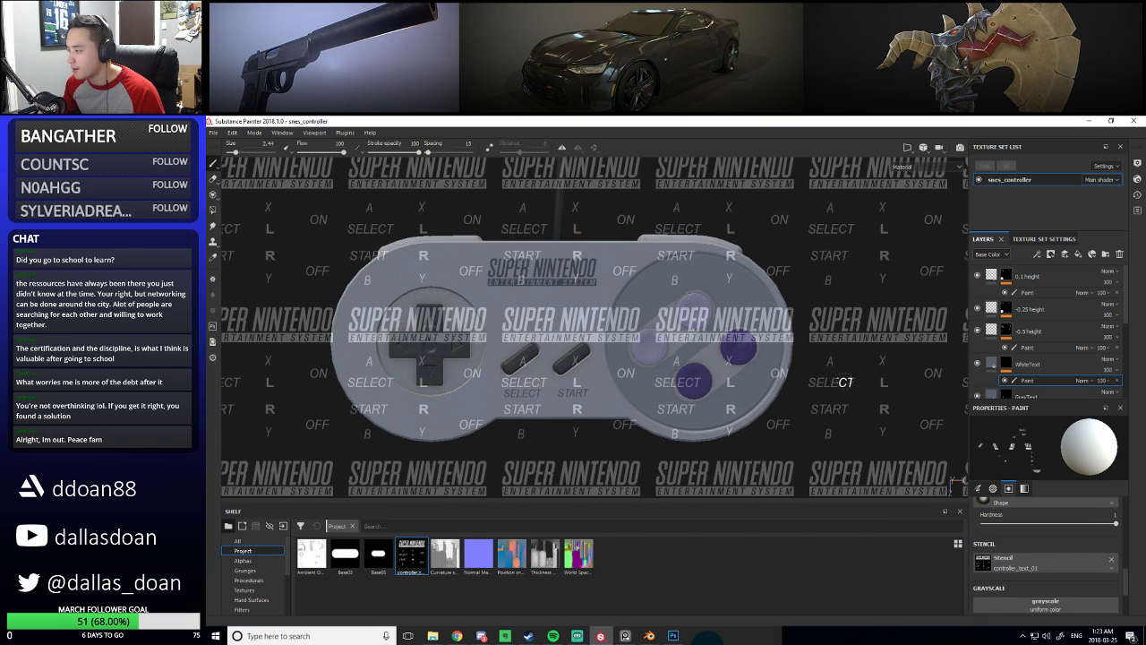
Set the WhiteText fill's base color to white
click(992, 364)
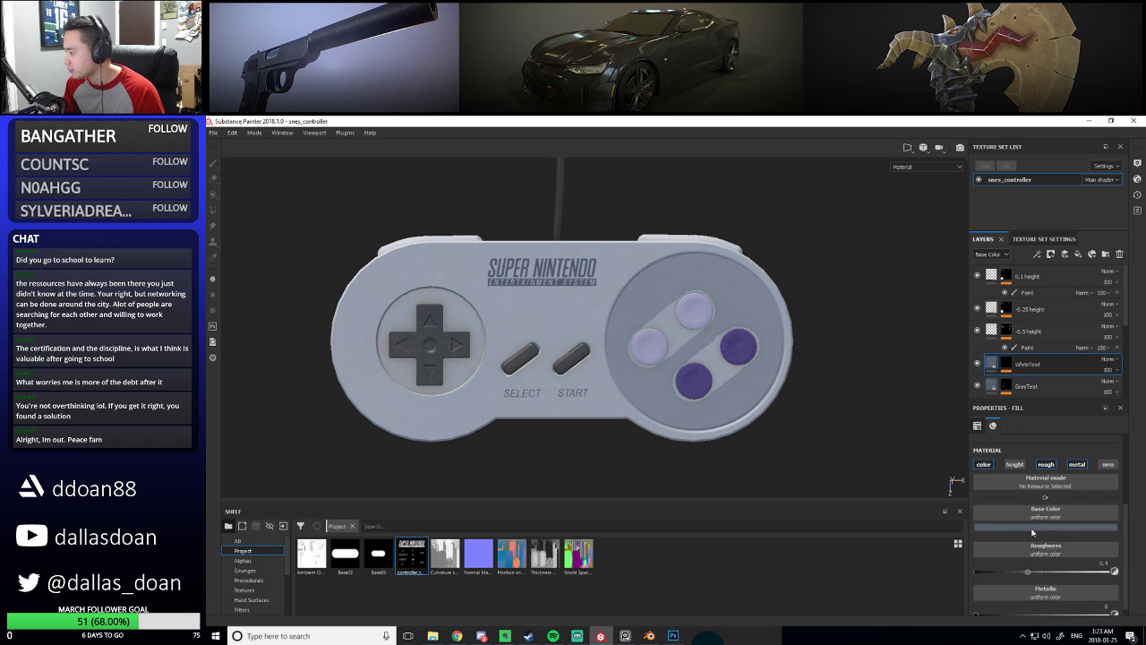
click(1031, 532)
click(1009, 429)
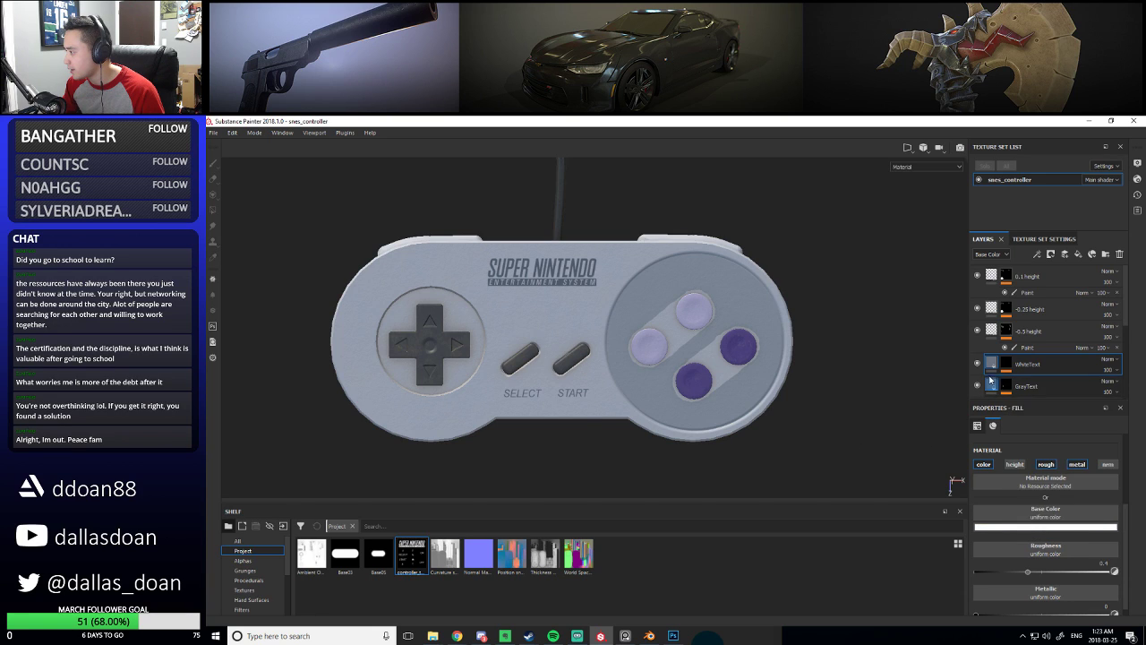
Align the stencil's Y beside the left face button and stamp the Y label on the WhiteText mask
click(1007, 365)
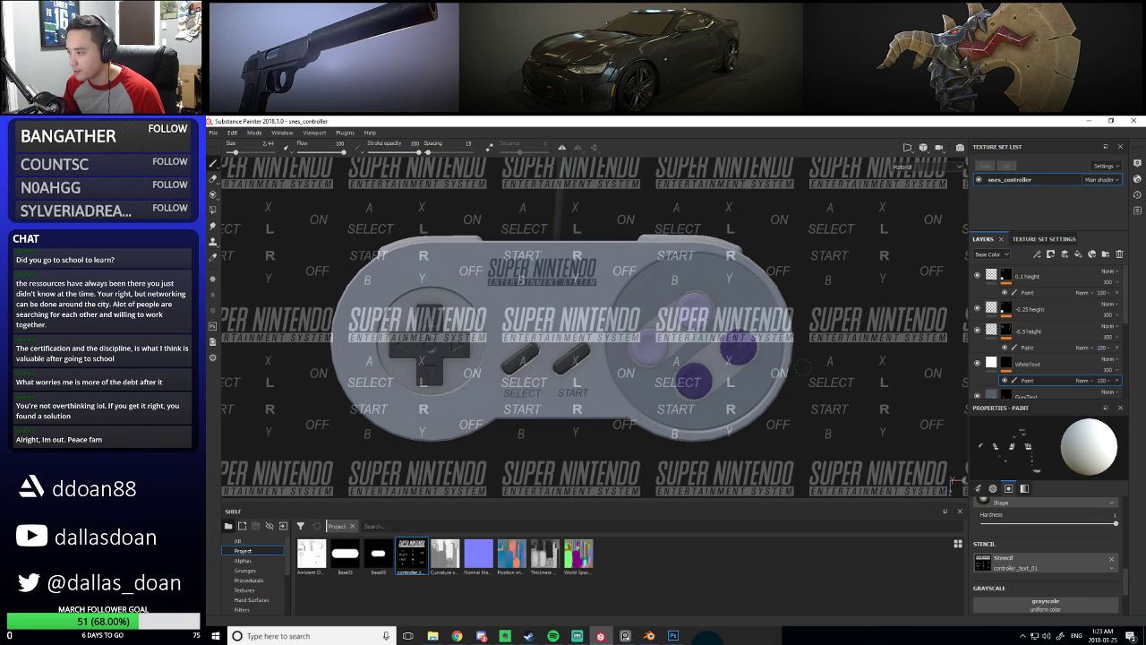
middle_drag(802, 288, 703, 366)
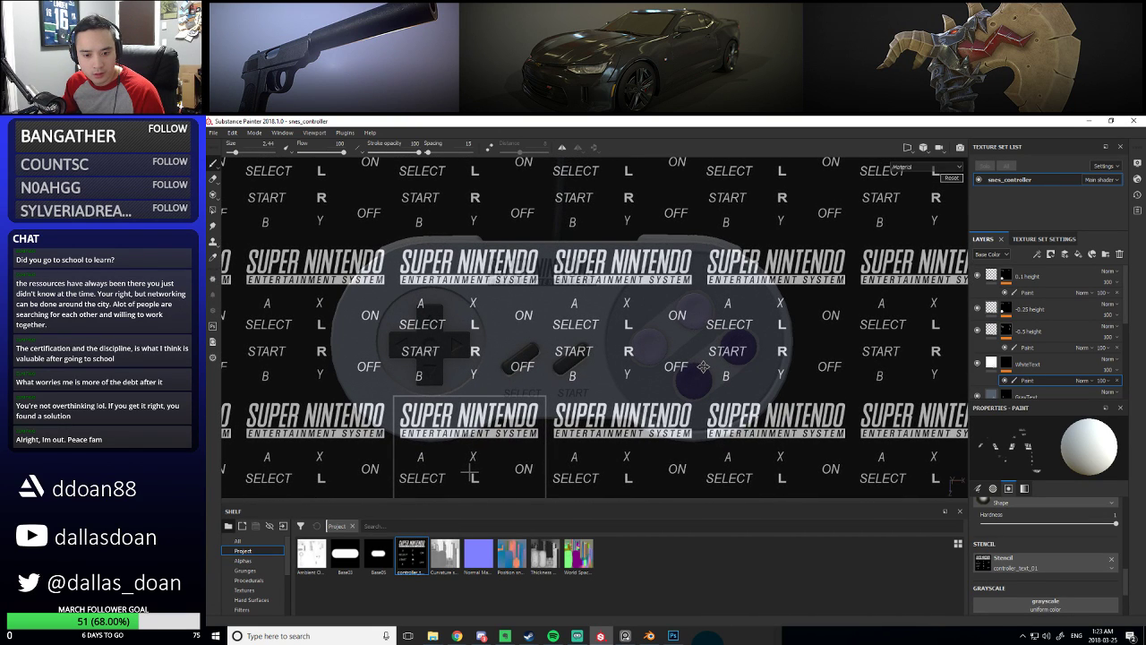
middle_drag(703, 366, 700, 361)
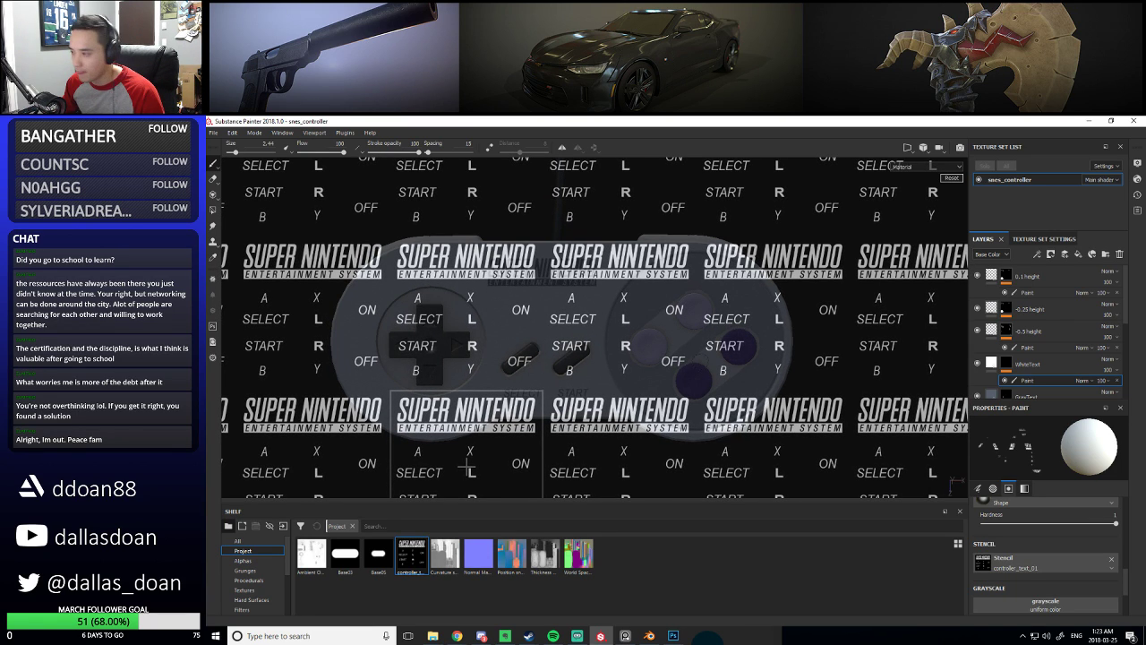
key(s)
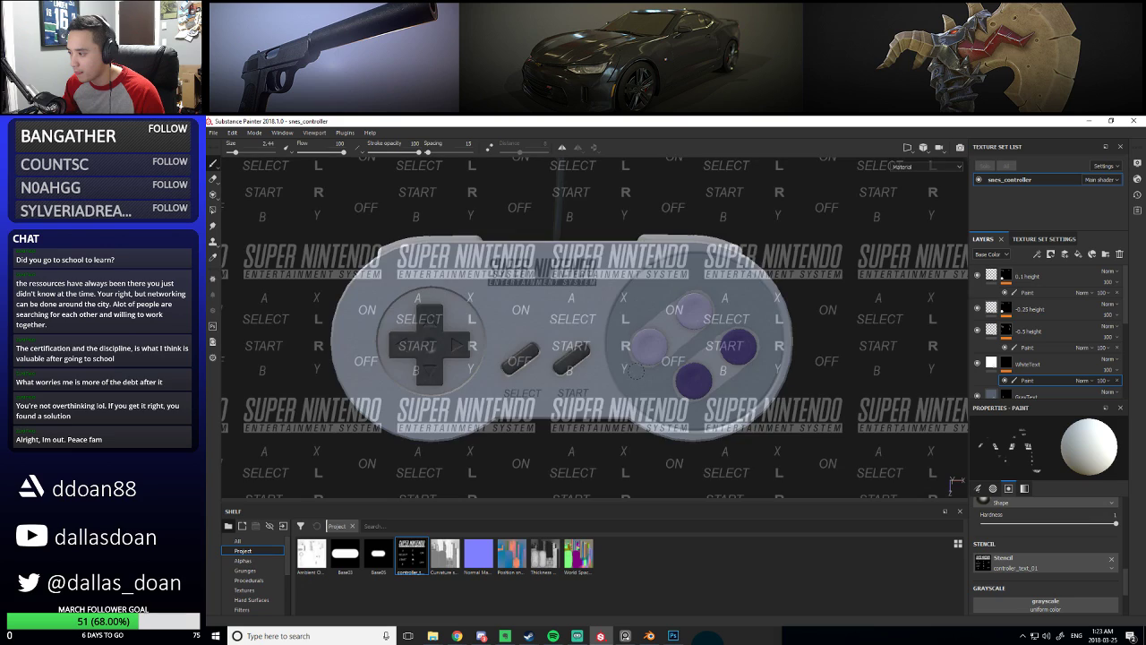
scroll(1032, 557, down, 3)
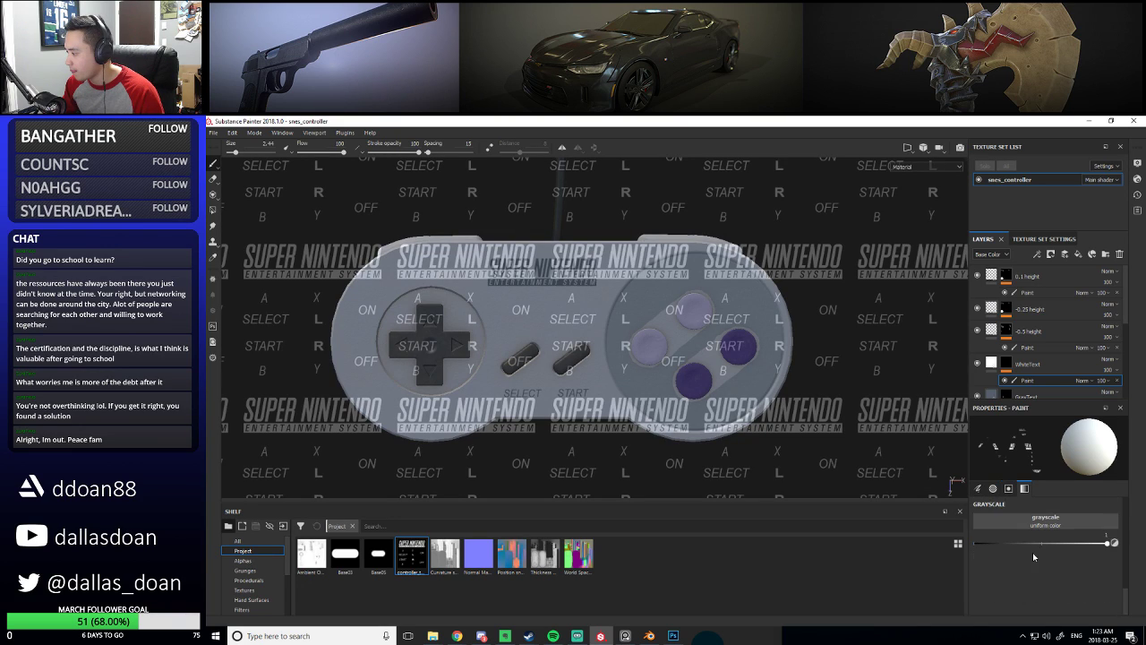
drag(619, 364, 625, 367)
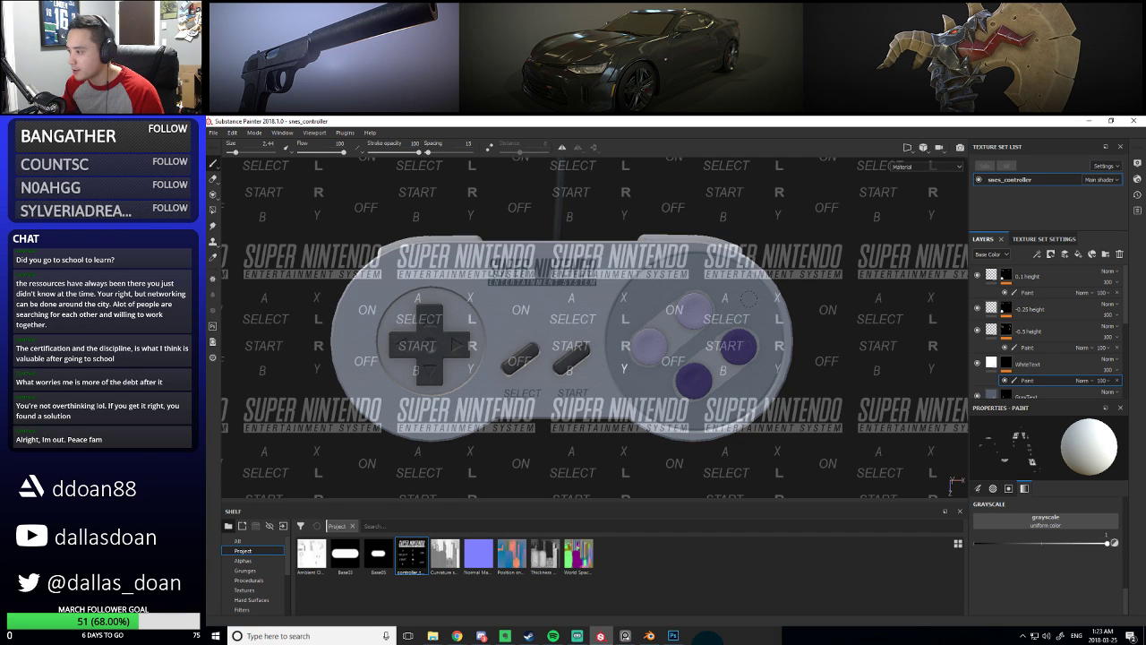
Reposition the stencil so its X sits beside the upper face button and stamp the X label
middle_drag(780, 350, 881, 332)
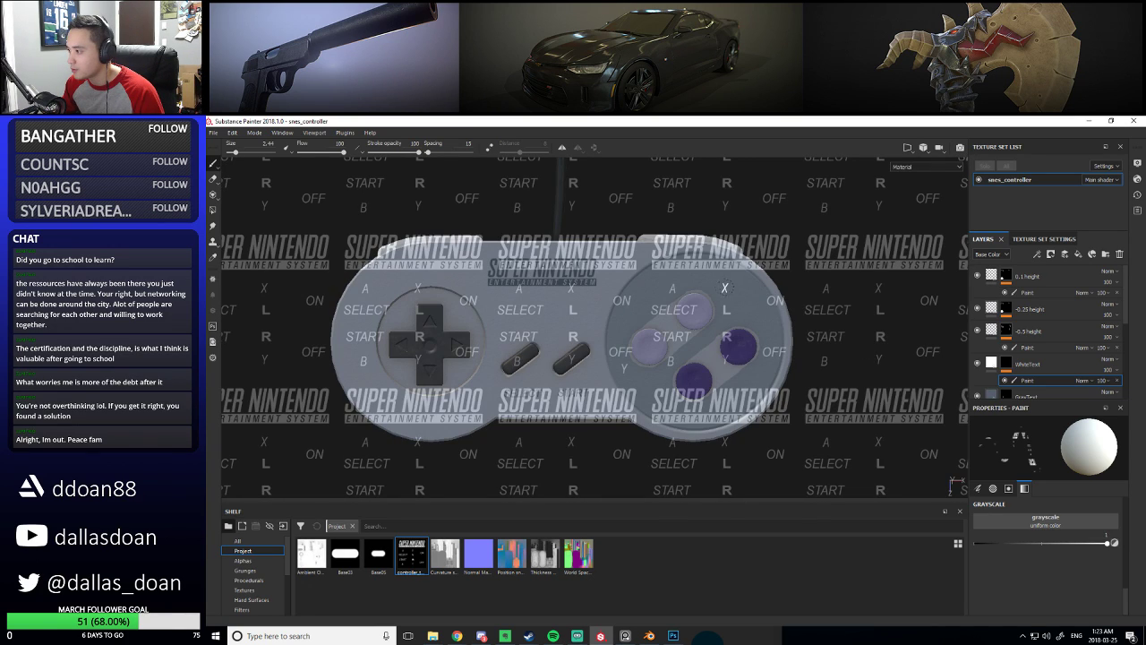
drag(724, 286, 762, 323)
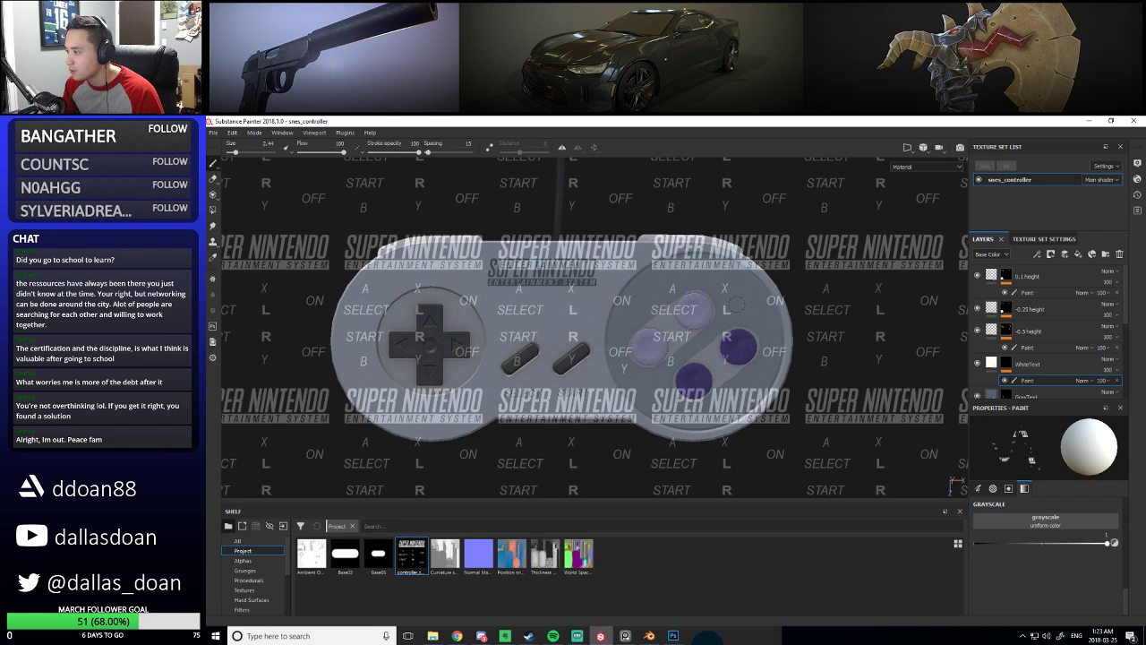
key(s)
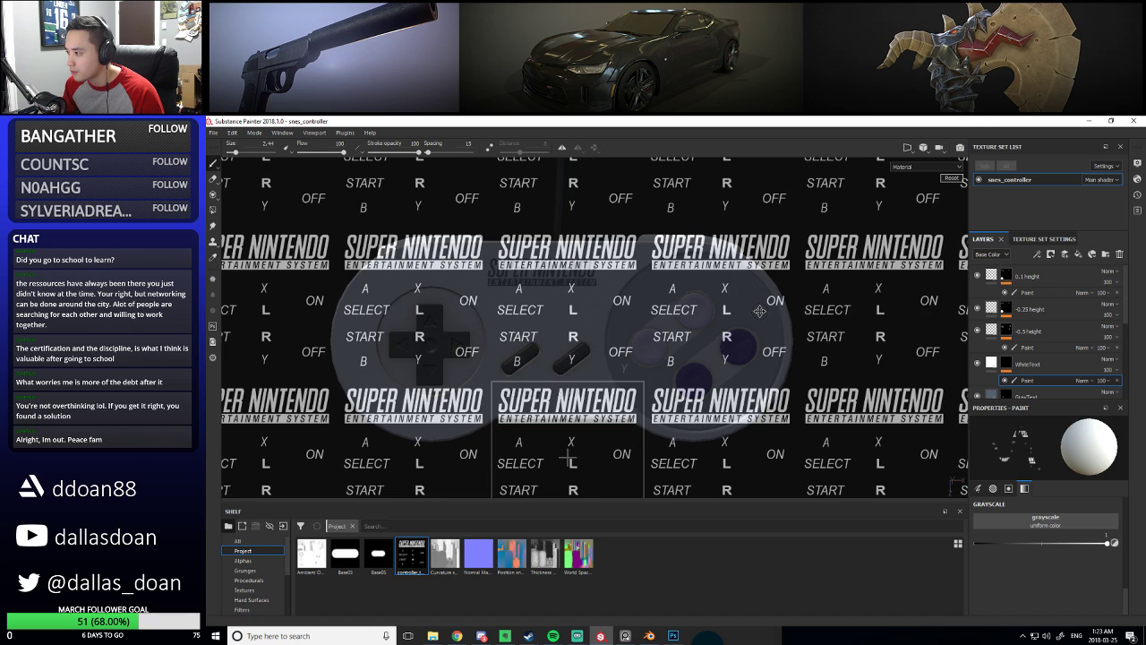
middle_drag(760, 311, 727, 296)
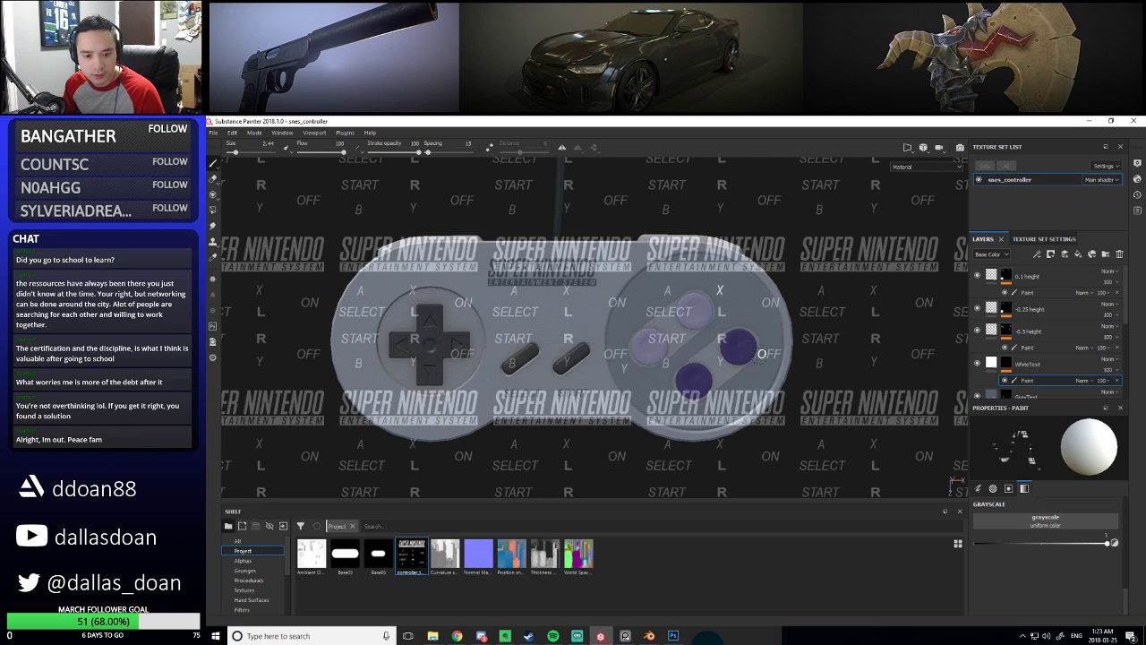
Reposition the stencil to stamp the B label beside the lower face button and the A label beside the right one
middle_drag(770, 366, 770, 397)
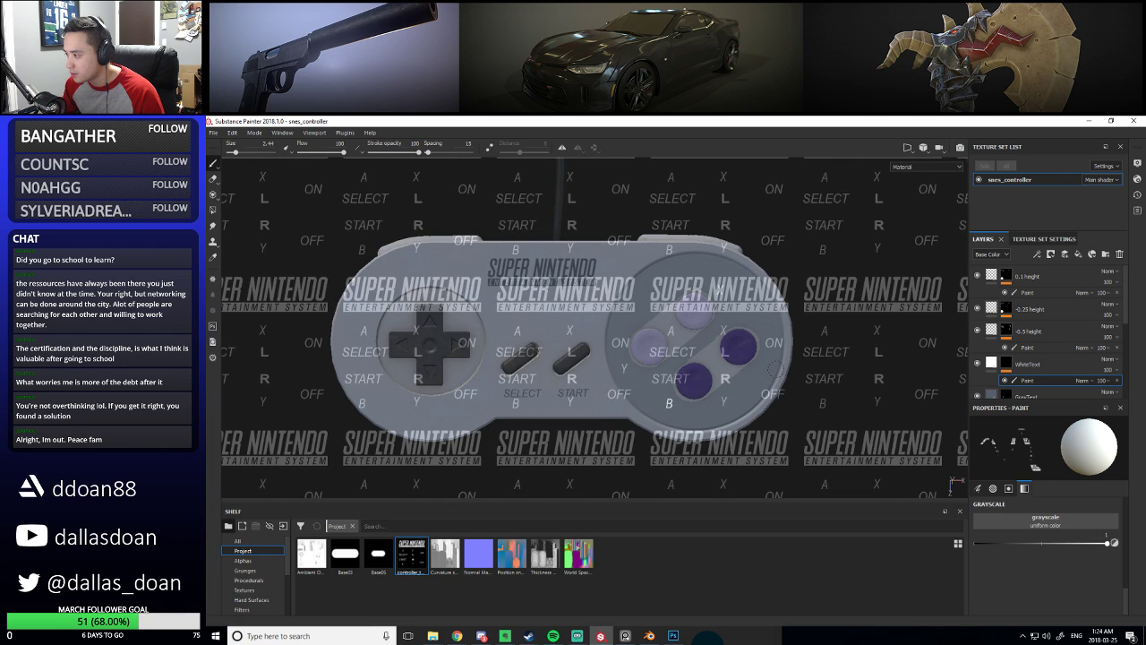
middle_drag(773, 370, 853, 368)
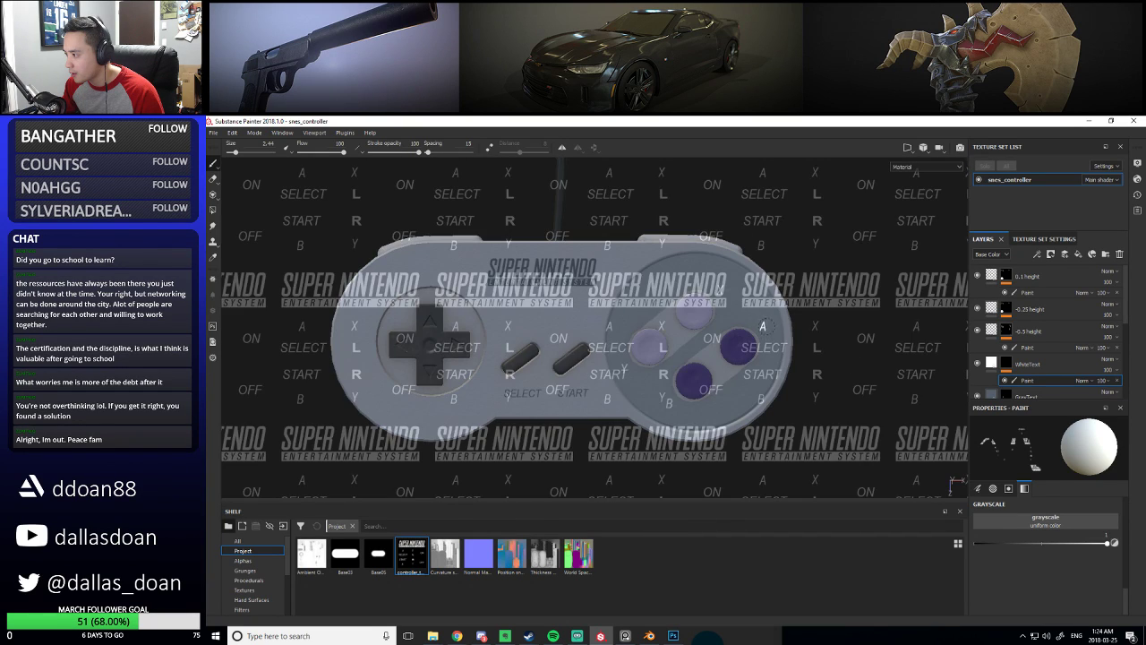
drag(762, 326, 764, 324)
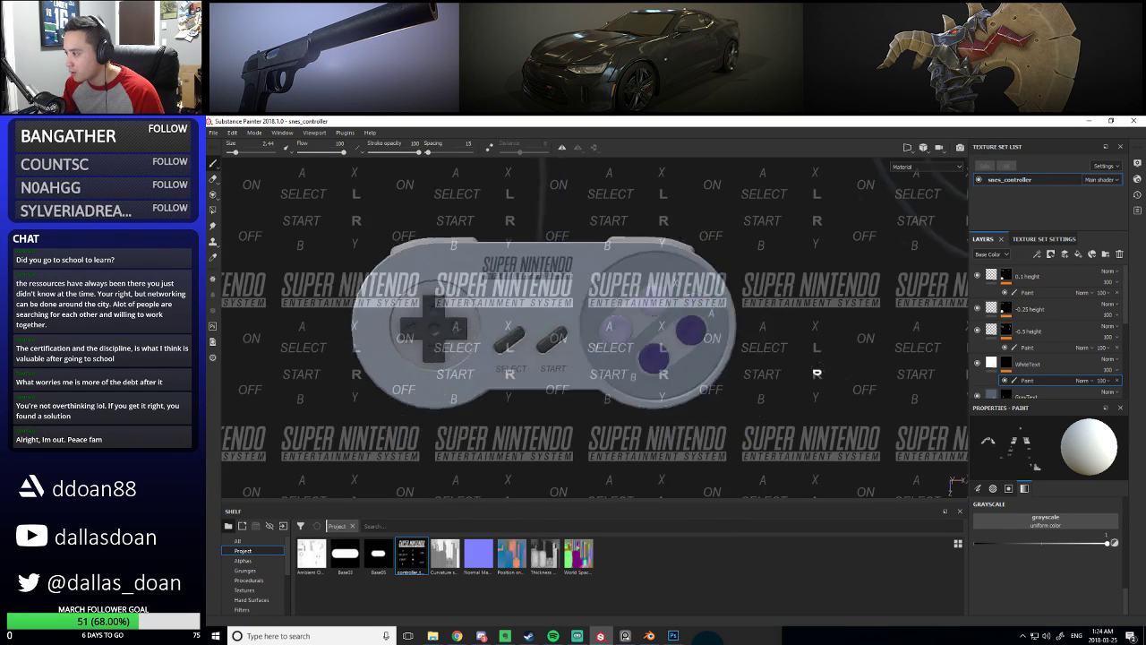
Clear the stencil from the WhiteText mask paint, inspect the face button labels on the controller, and undo the stamped labels
scroll(591, 322, down, 3)
scroll(1069, 538, up, 3)
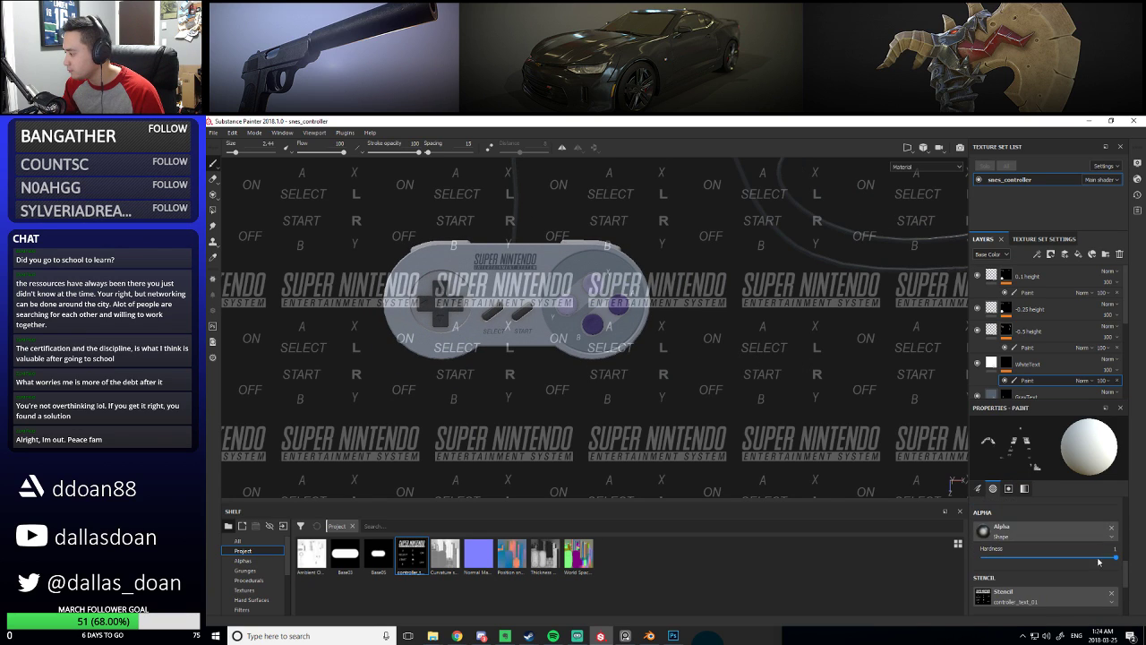
click(1112, 595)
alt+drag(596, 392, 693, 404)
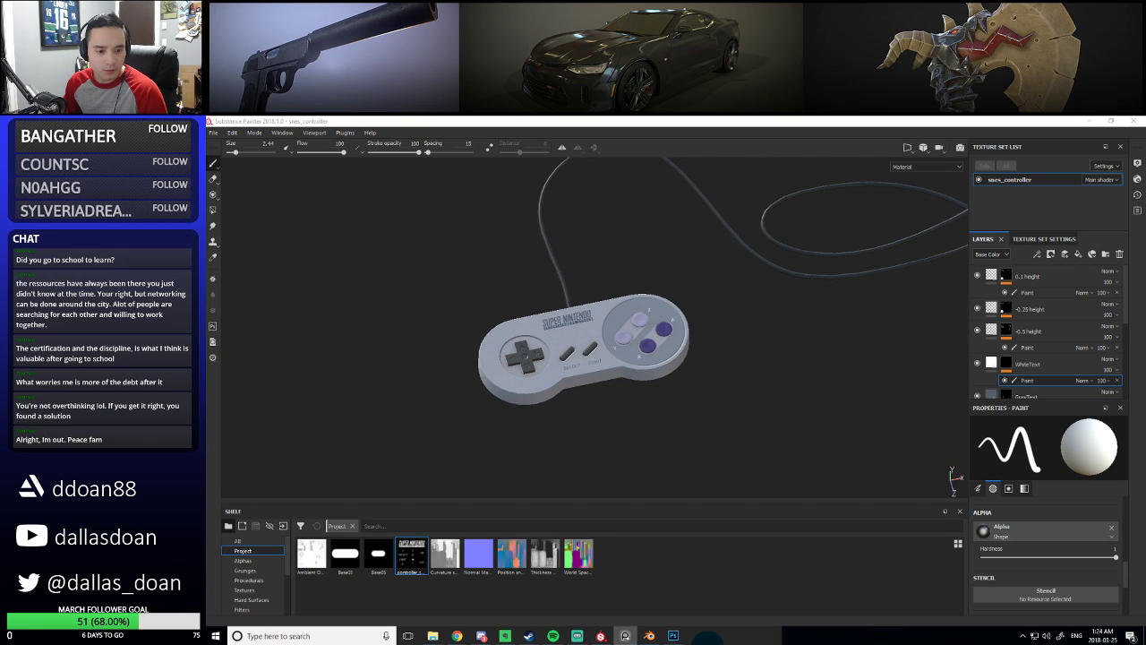
alt+drag(811, 376, 778, 372)
mouse_move(779, 373)
alt+right_down()
mouse_move(833, 394)
mouse_move(797, 373)
alt+right_up()
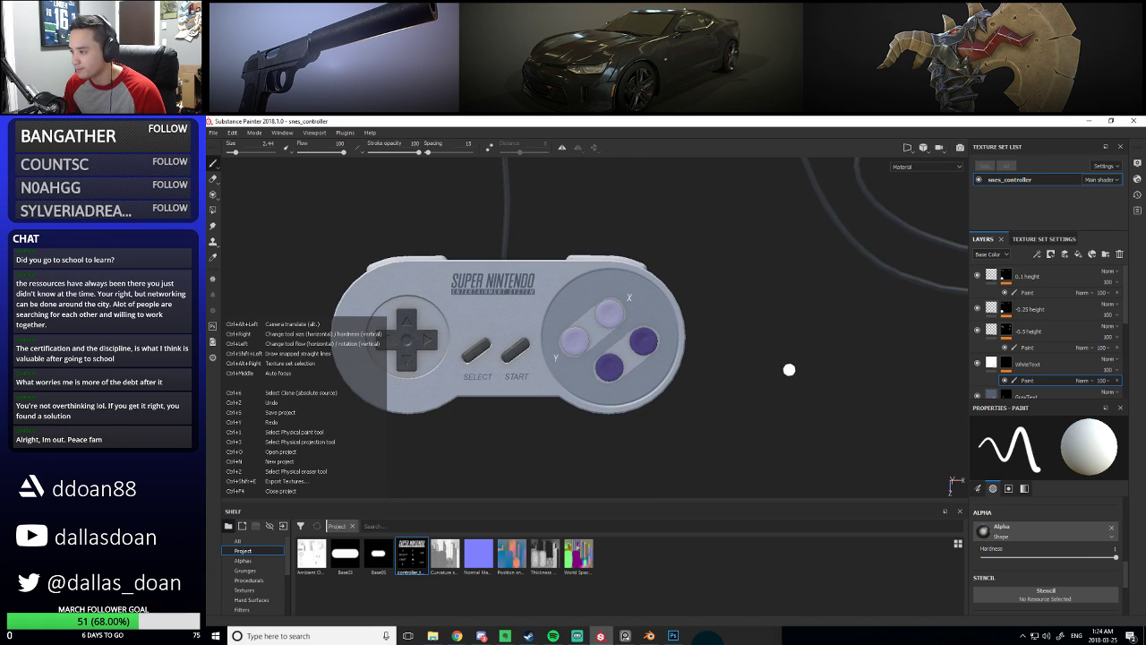
alt+middle_drag(789, 369, 801, 373)
scroll(1029, 578, down, 1)
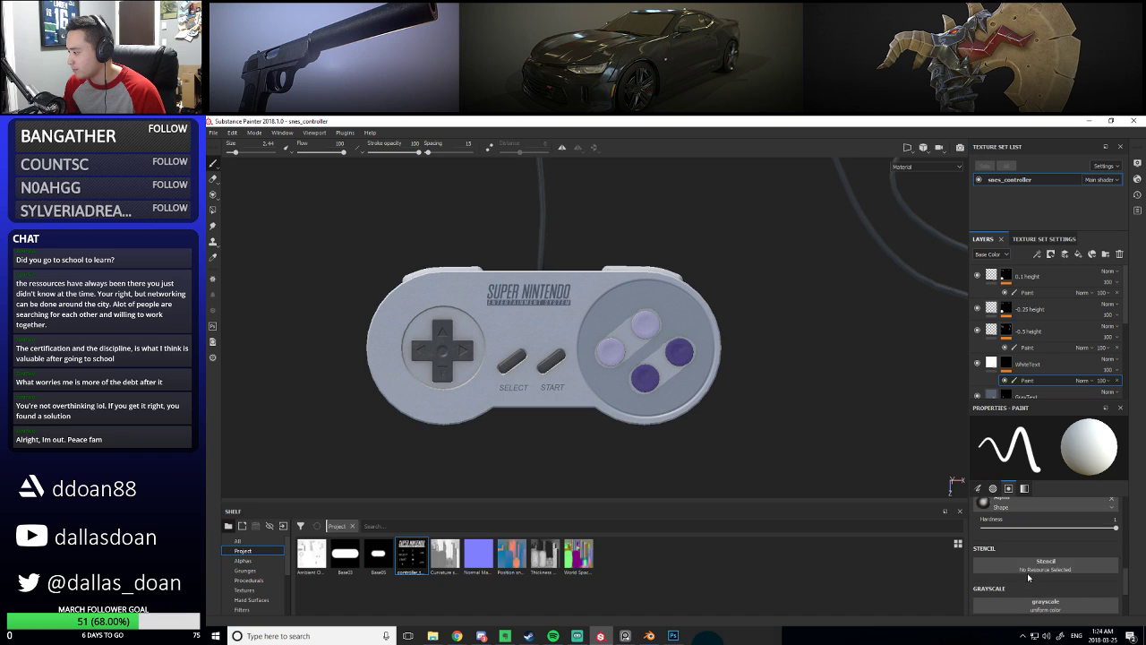
Load controller_text_01 as the stencil for the WhiteText mask paint again and reposition it upright over the controller
drag(408, 562, 1012, 565)
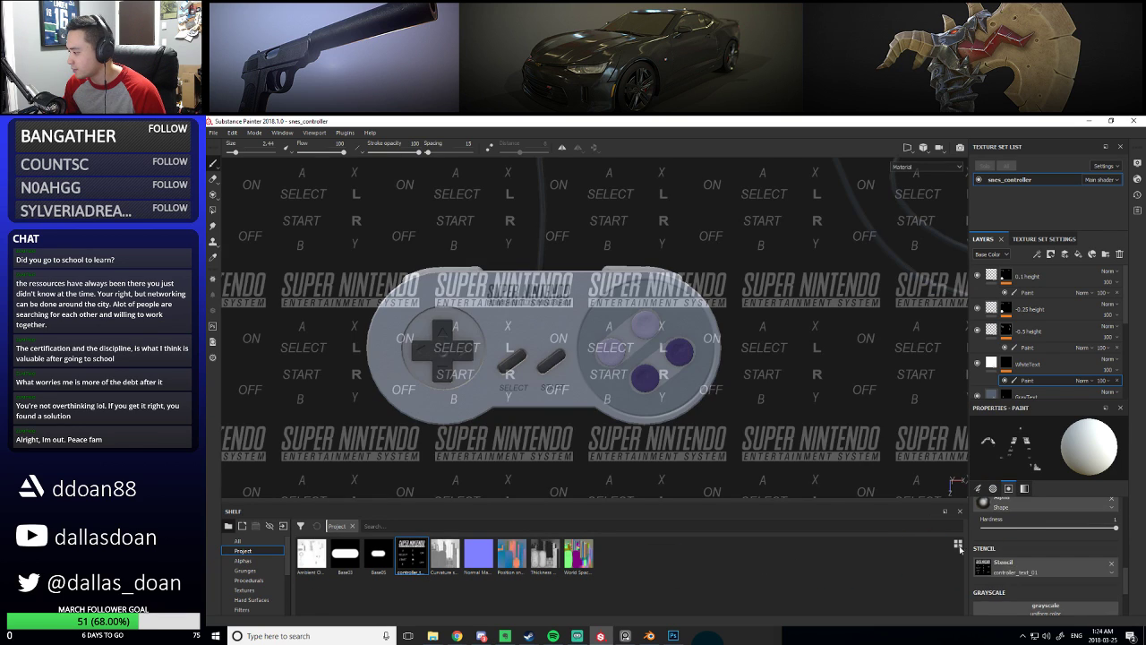
alt+right_drag(716, 376, 695, 366)
alt+middle_drag(694, 366, 776, 339)
scroll(764, 326, up, 2)
alt+drag(775, 339, 772, 336)
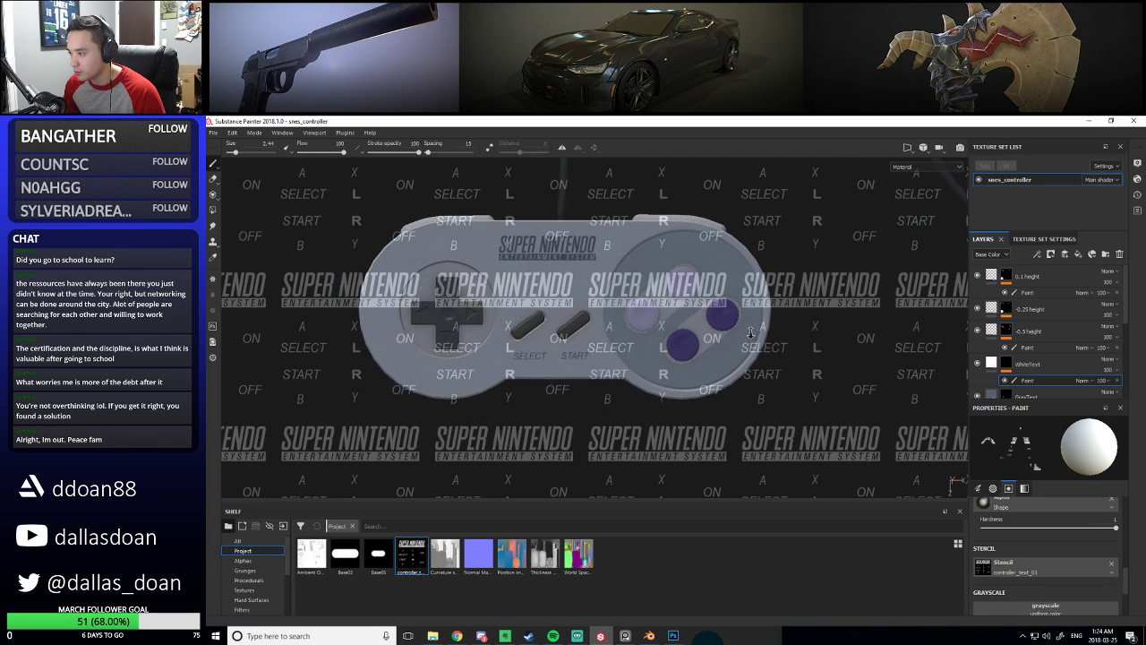
alt+right_drag(772, 336, 740, 332)
alt+middle_drag(739, 332, 711, 331)
alt+drag(711, 330, 715, 332)
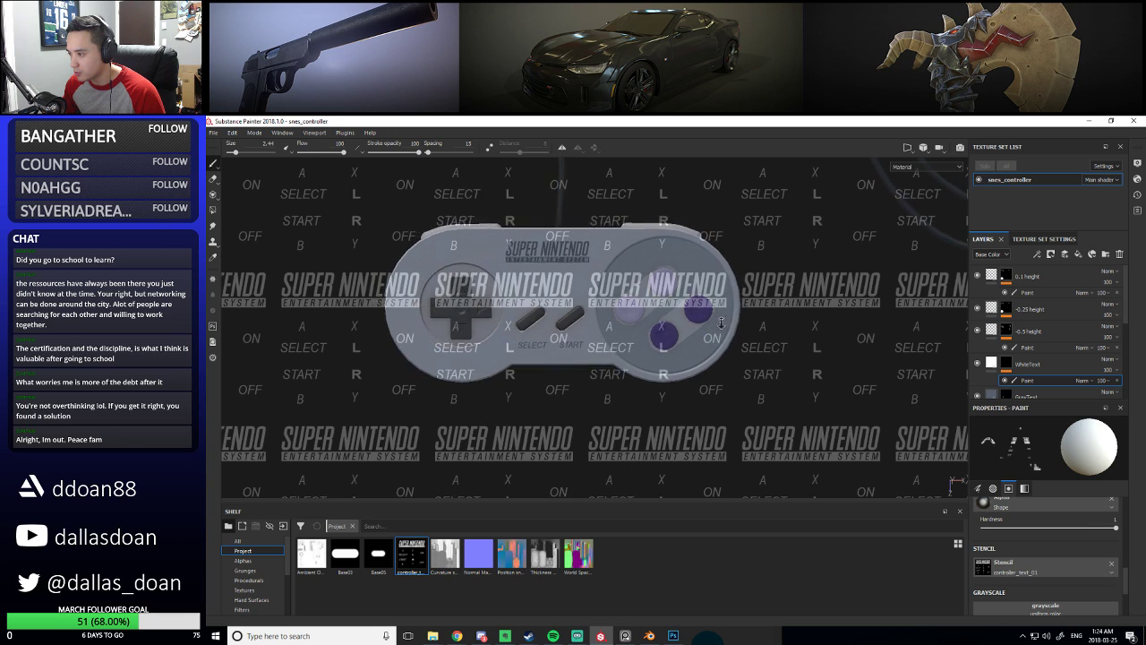
alt+right_drag(720, 331, 715, 330)
alt+drag(714, 330, 707, 338)
key(s)
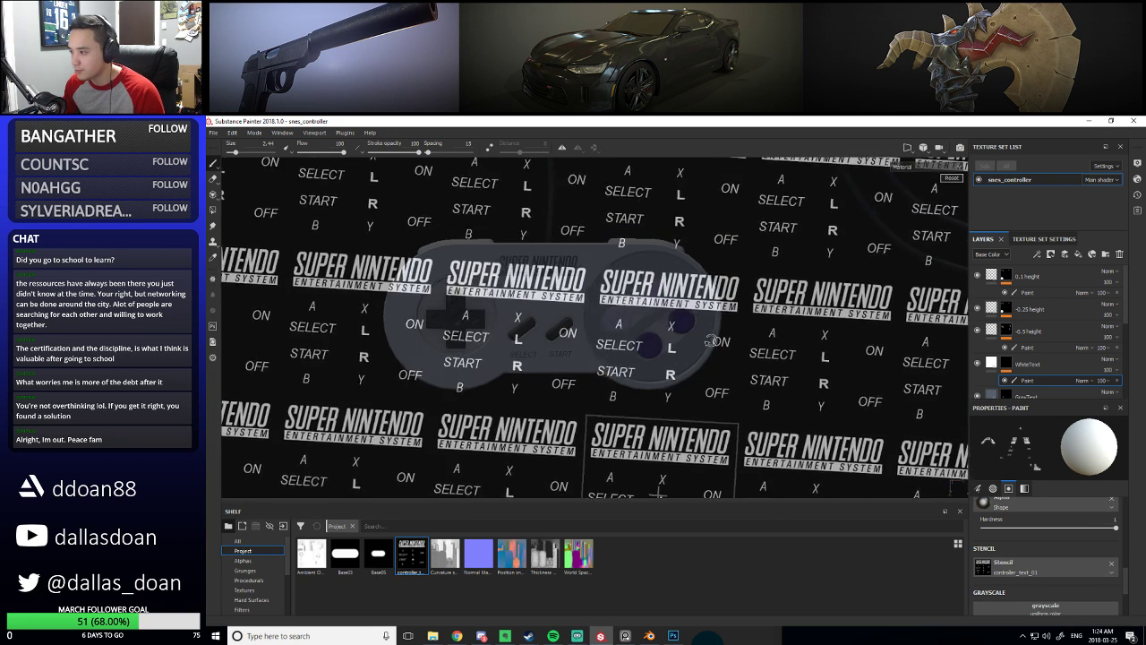
middle_drag(699, 345, 651, 323)
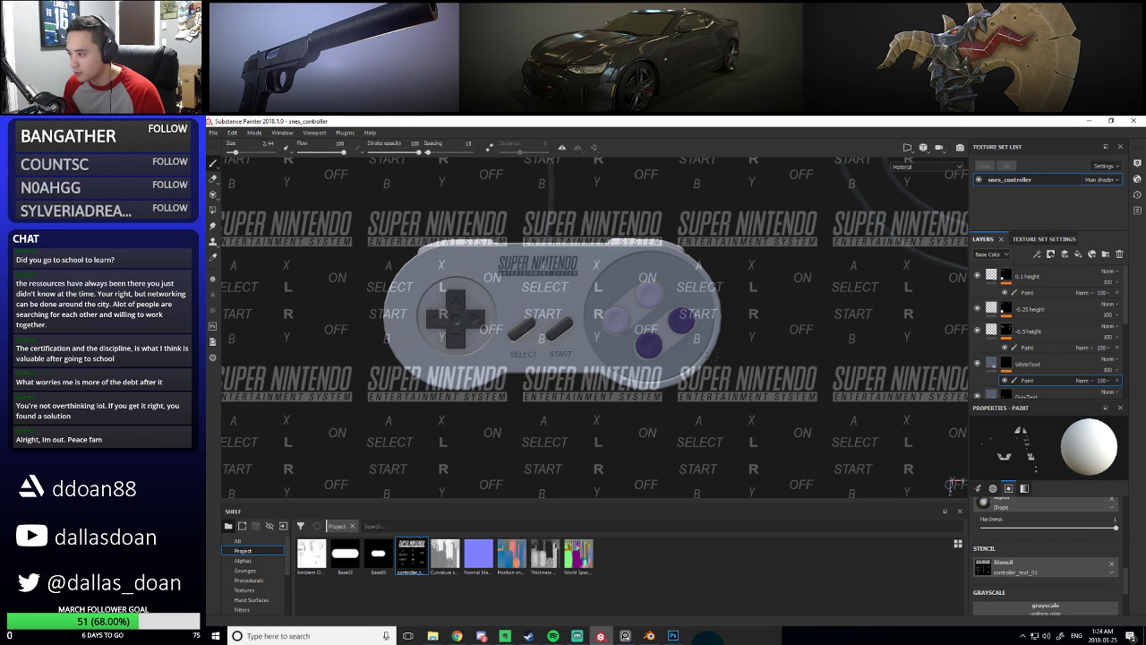
Set the base color of the WhiteText fill layer to white
click(992, 364)
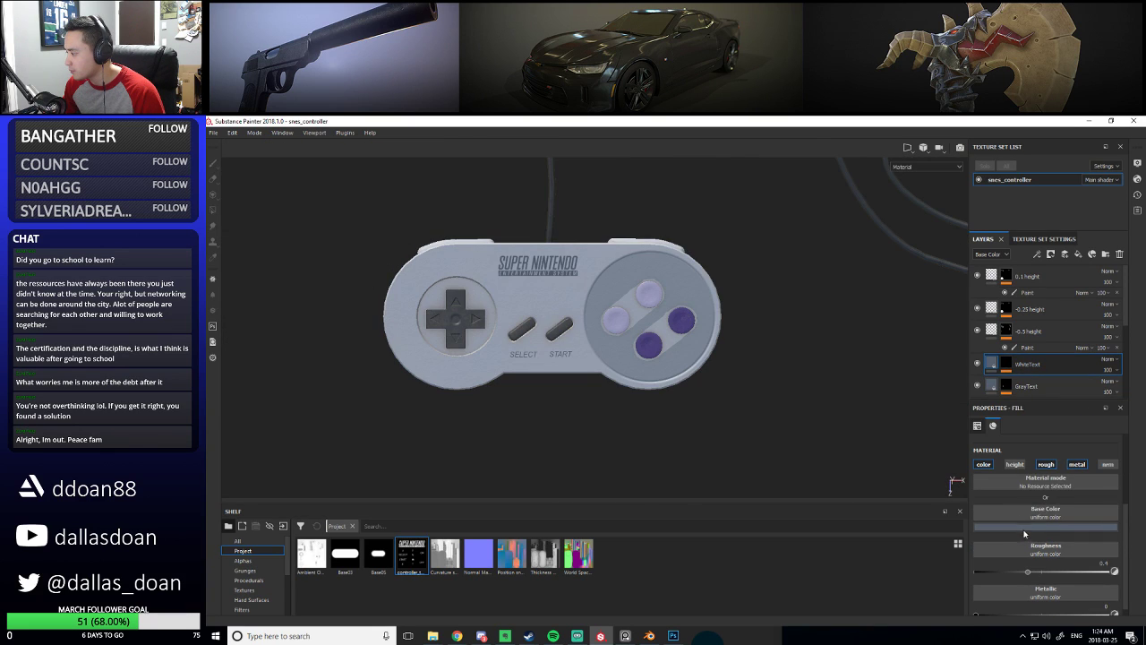
click(1022, 527)
click(846, 454)
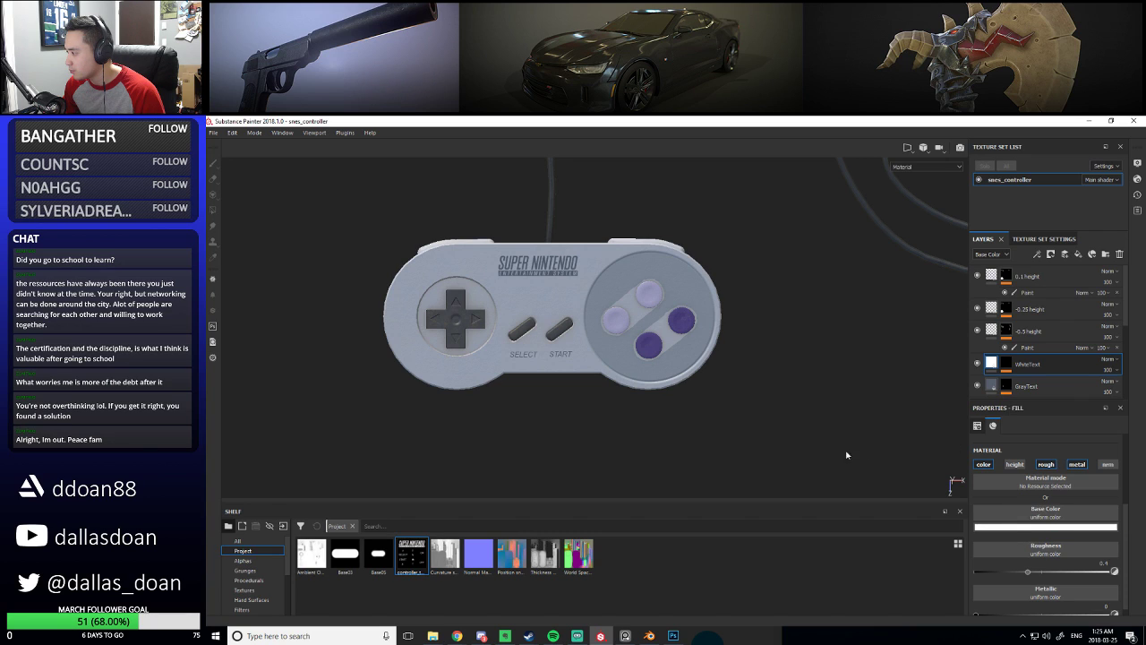
On the WhiteText mask, enlarge the stencil, align its Y beside the left face button and stamp the label
click(1010, 366)
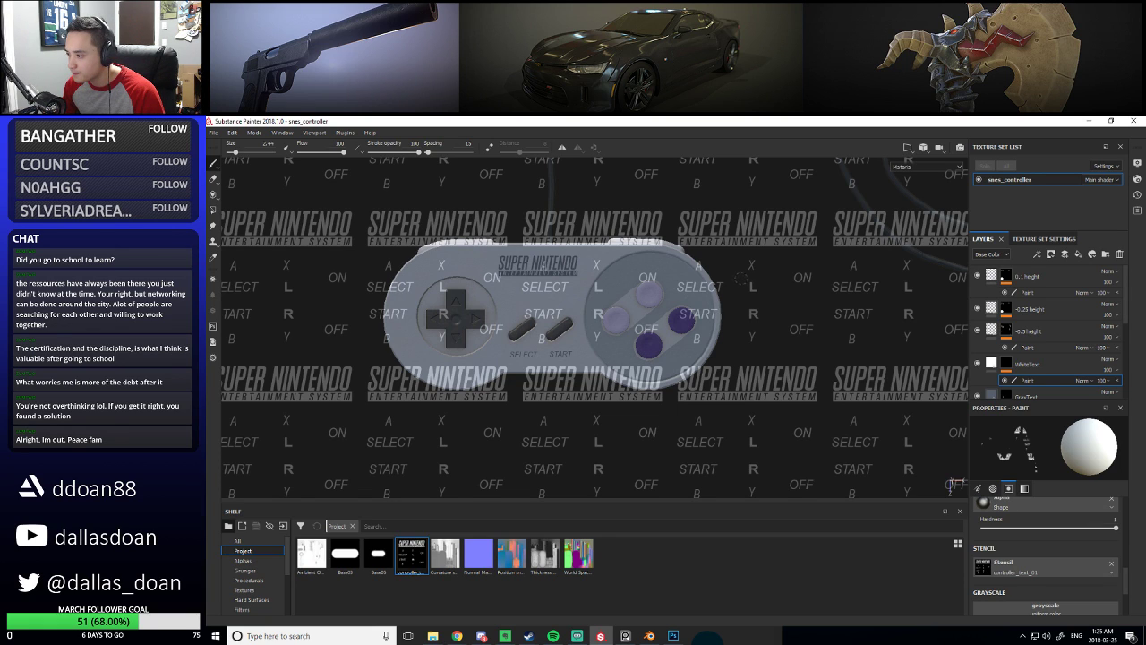
key(s)
right_drag(641, 329, 625, 335)
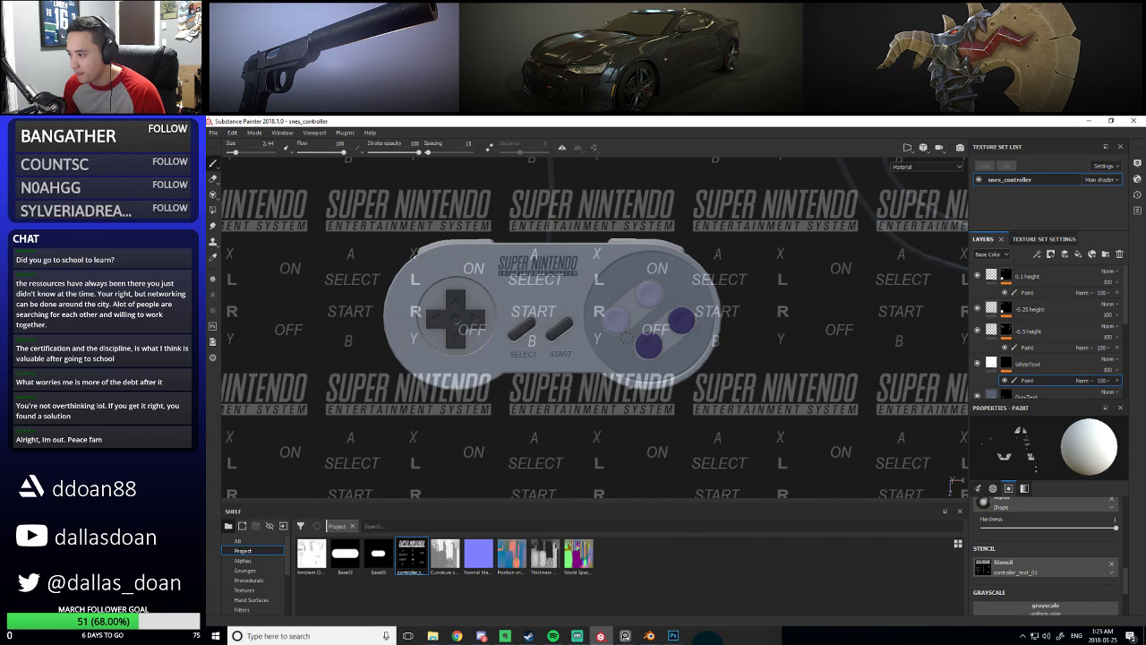
drag(597, 338, 599, 339)
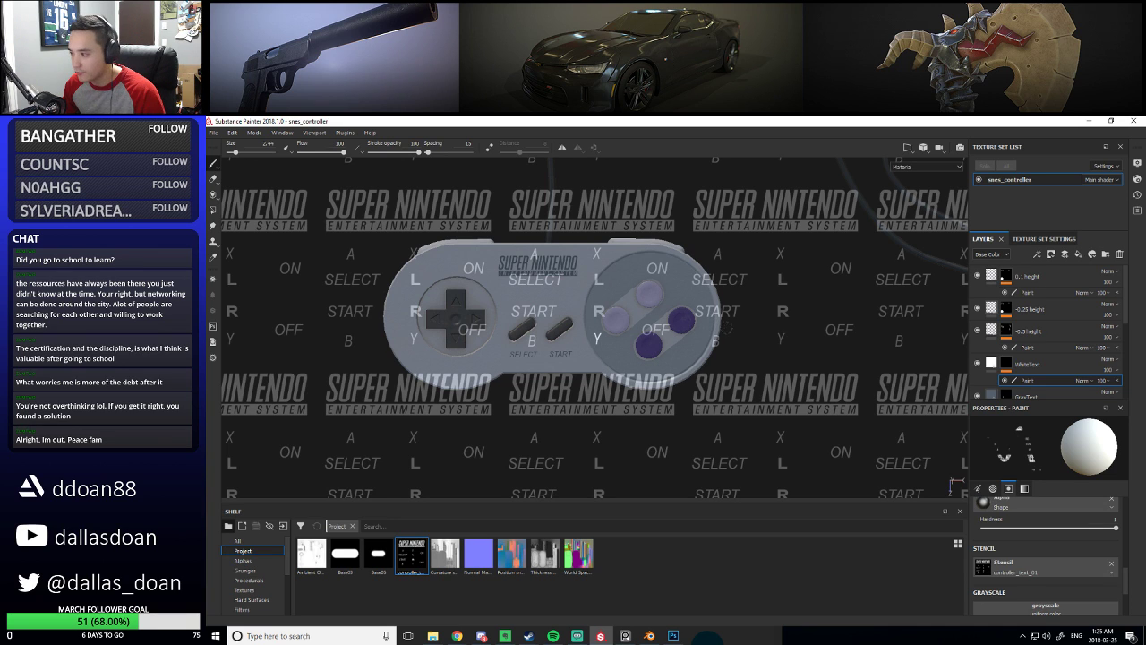
Move the stencil's X beside the upper face button and stamp the X label in white
key(s)
middle_drag(707, 314, 722, 247)
middle_drag(749, 324, 808, 233)
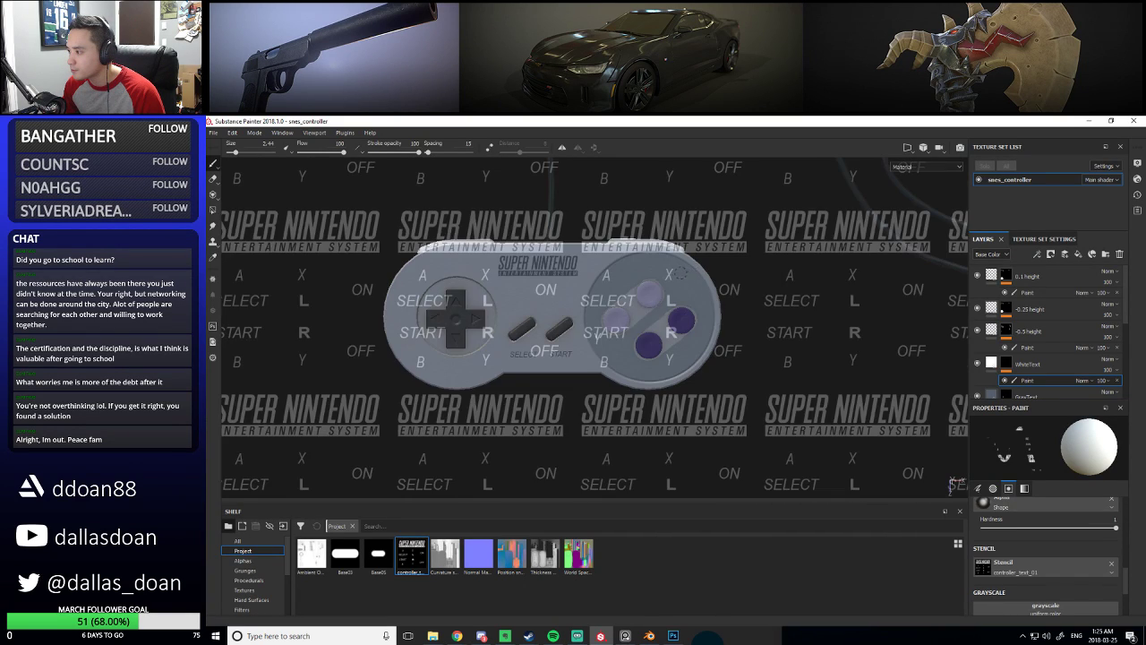
drag(666, 277, 670, 279)
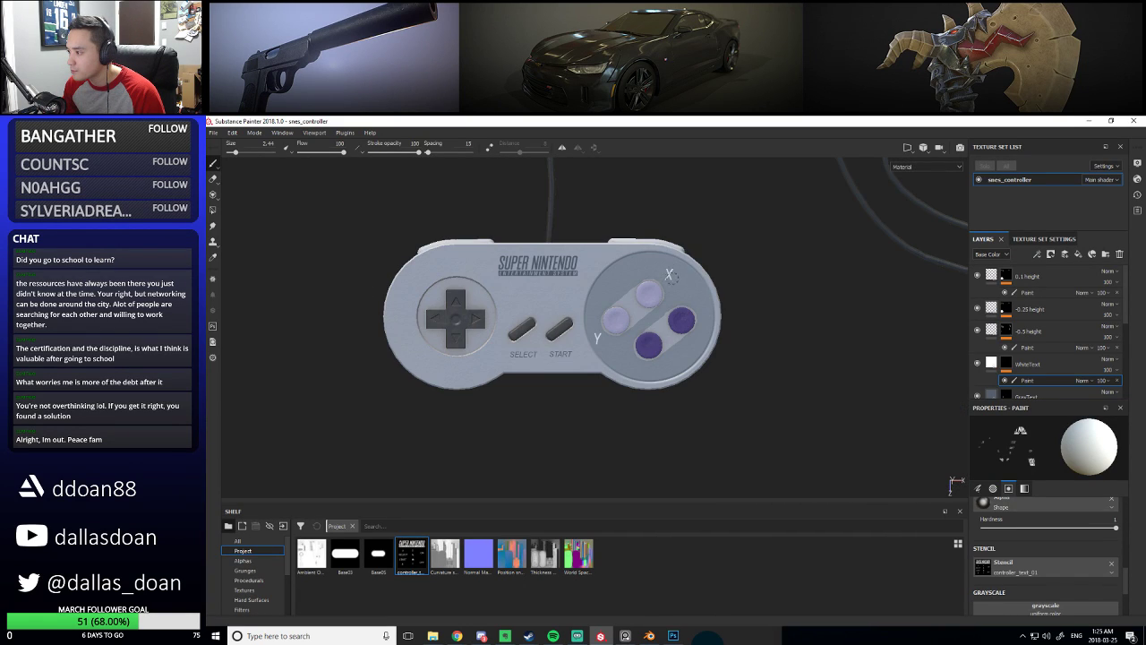
Align the stencil to stamp a white B beside the lower face button and a white A beside the right one
key(s)
right_drag(754, 356, 759, 349)
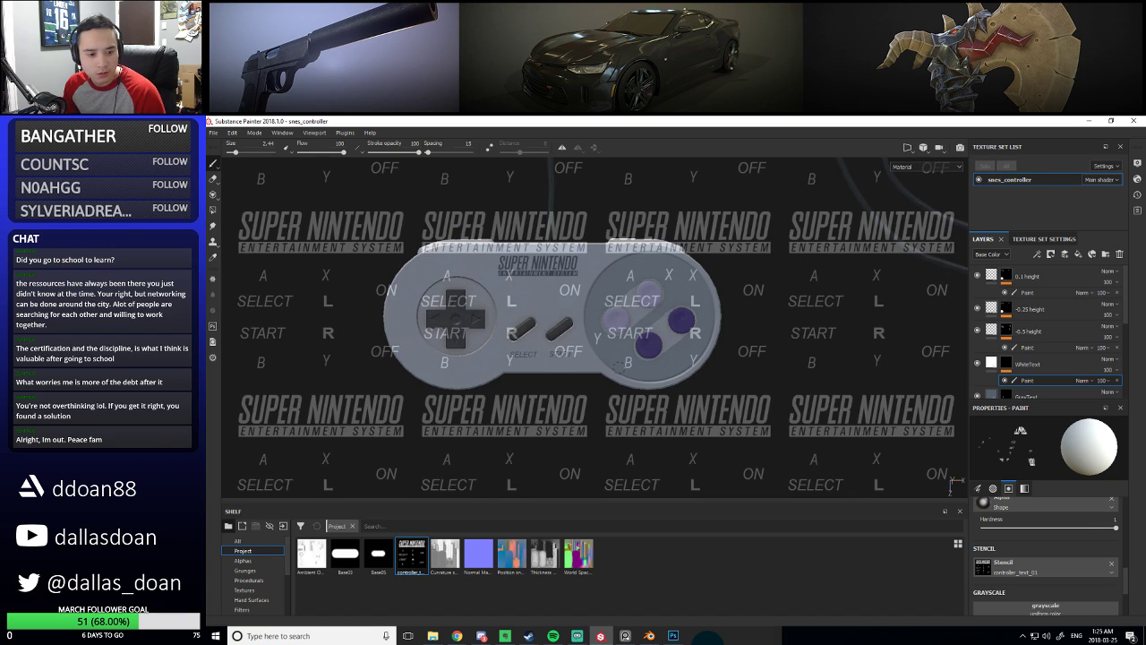
drag(628, 361, 629, 364)
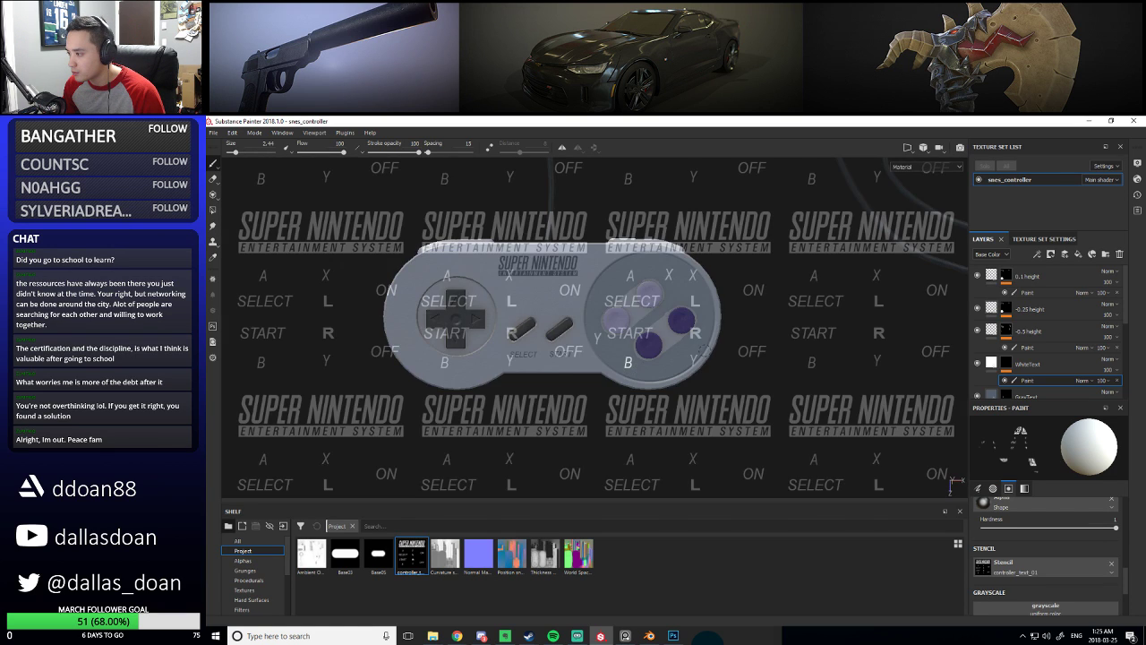
mouse_move(731, 305)
middle_down()
mouse_move(767, 346)
mouse_move(802, 350)
middle_up()
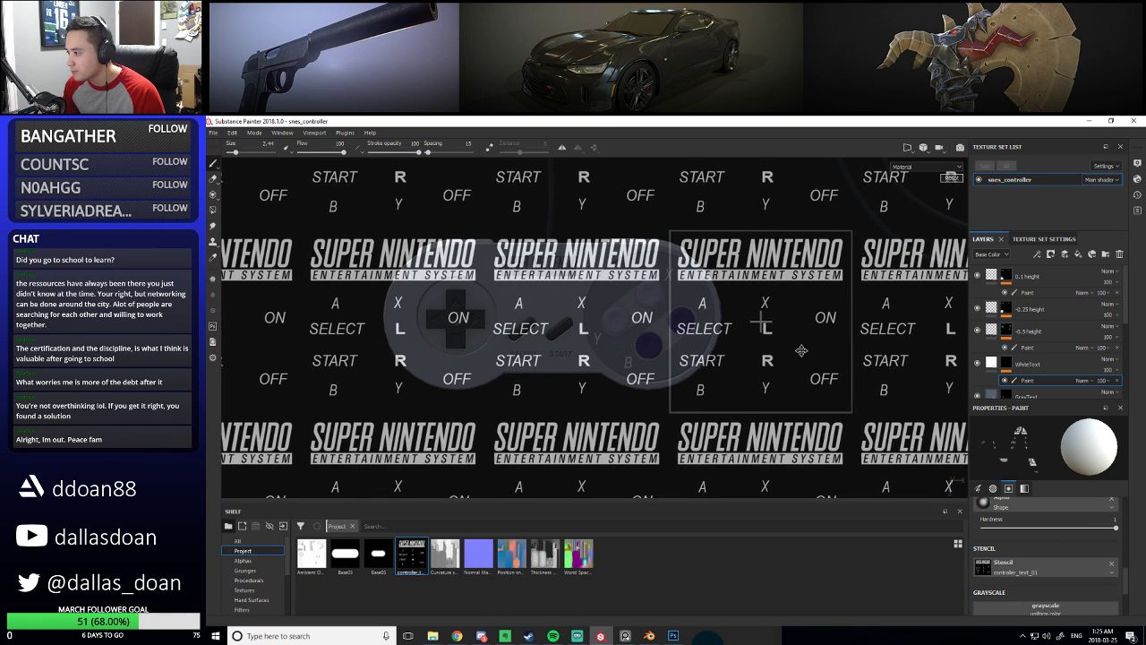
drag(705, 299, 696, 309)
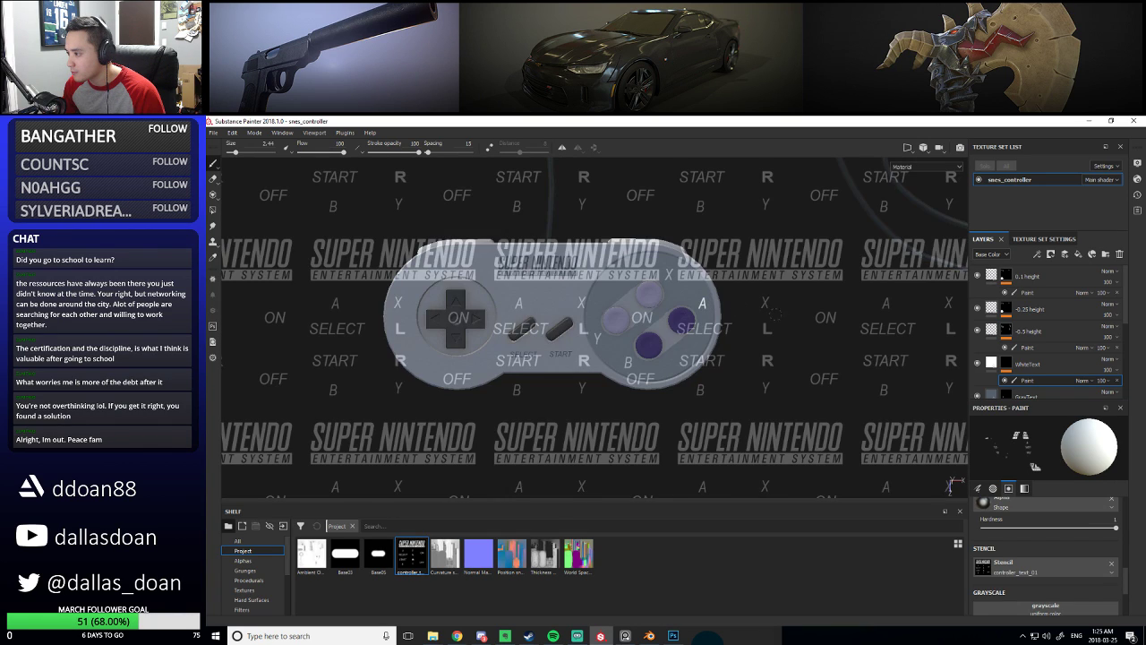
Clear the stencil and inspect the placement of the four face button labels on the whole controller
scroll(695, 330, down, 3)
click(1110, 565)
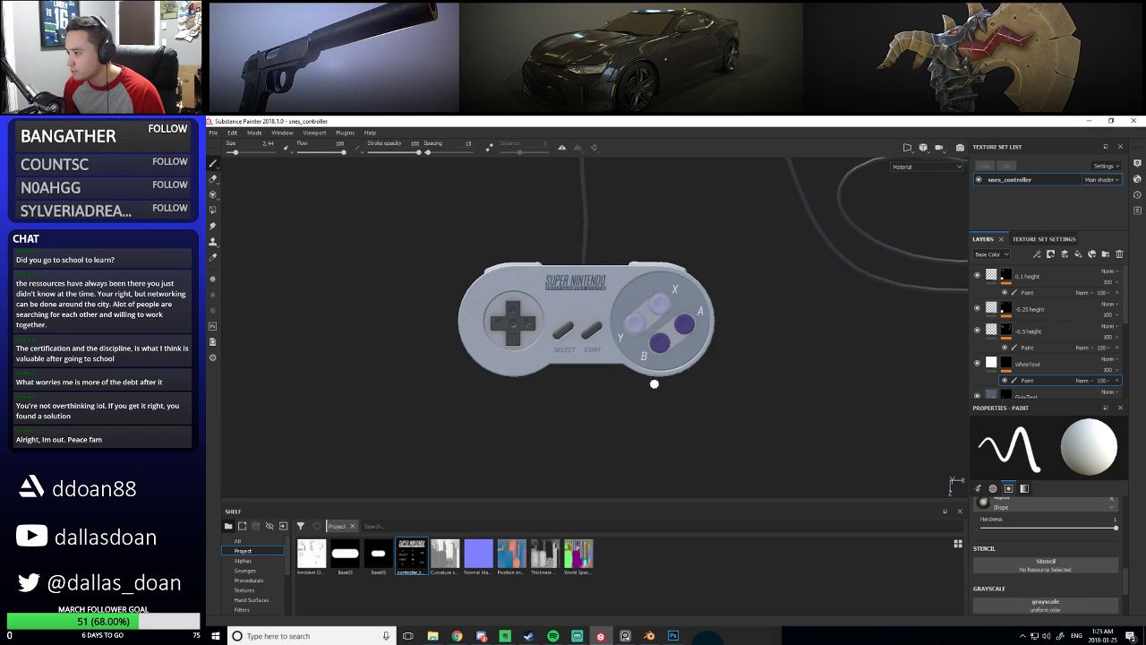
alt+drag(653, 384, 778, 347)
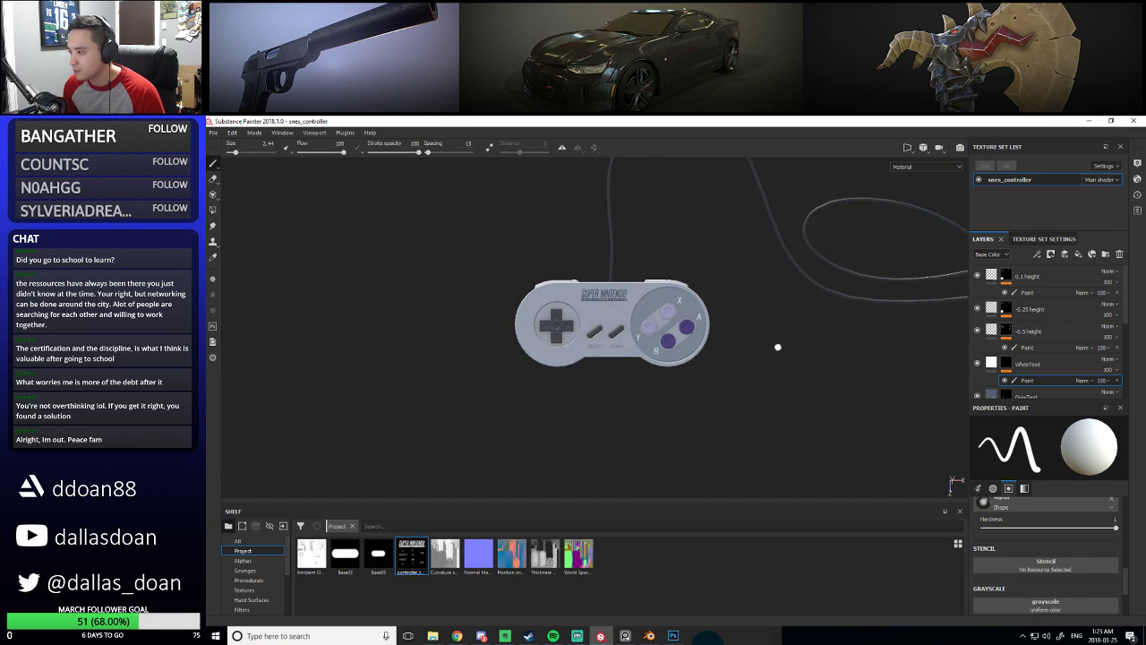
key(f)
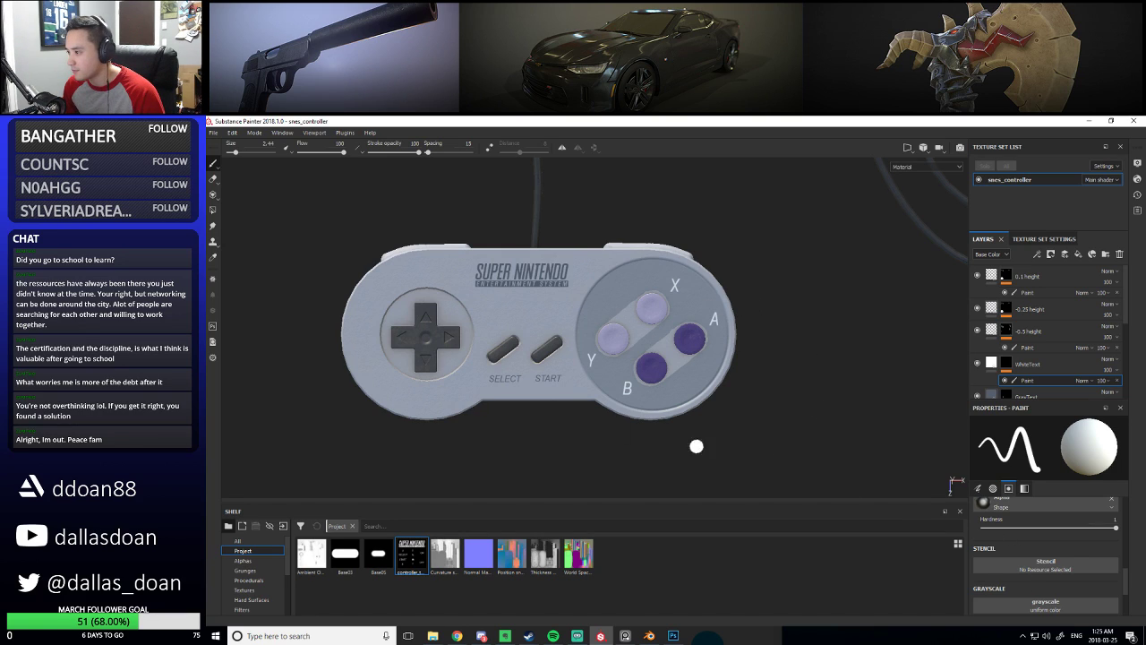
Erase the X label from the WhiteText mask by painting over it in black without a stencil
drag(426, 563, 1060, 562)
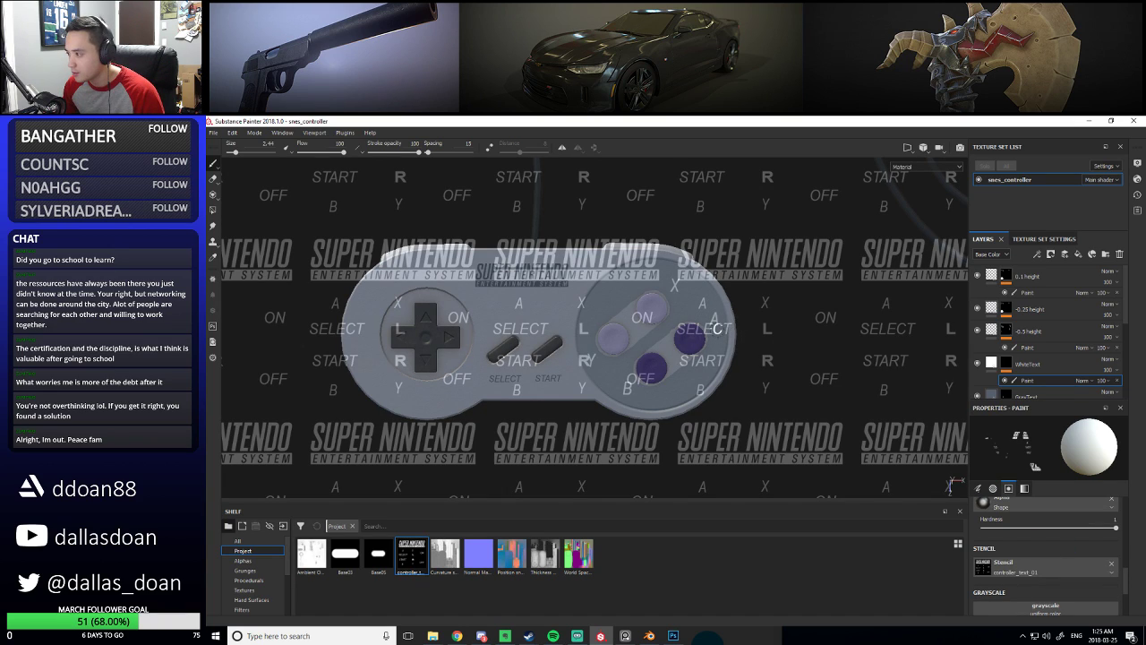
click(1112, 564)
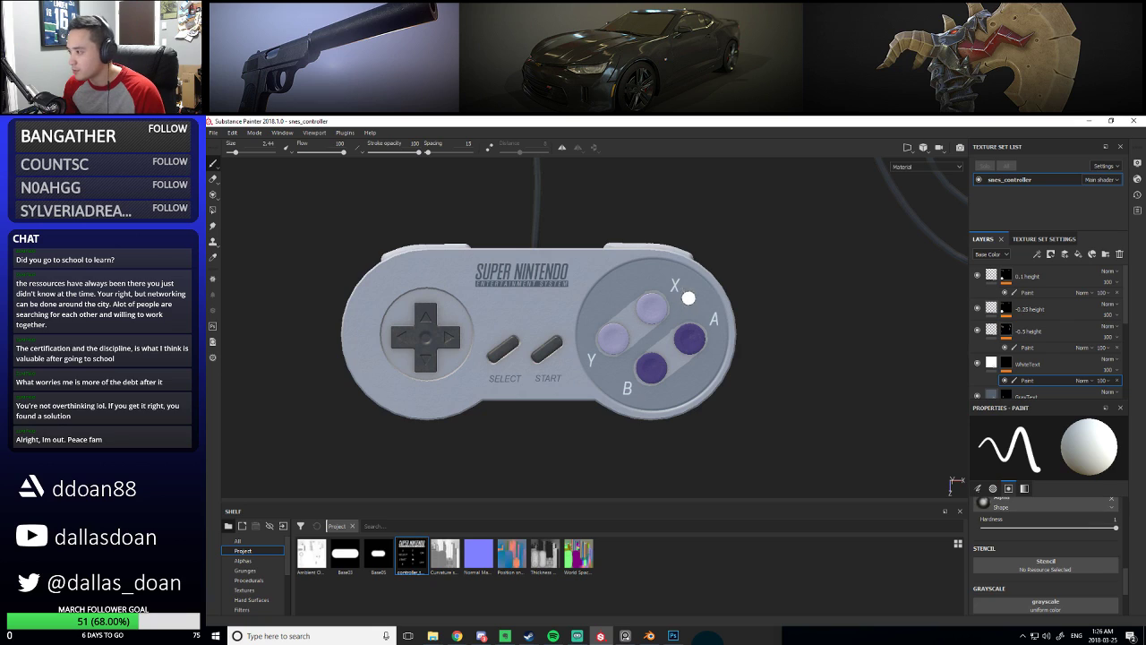
key(x)
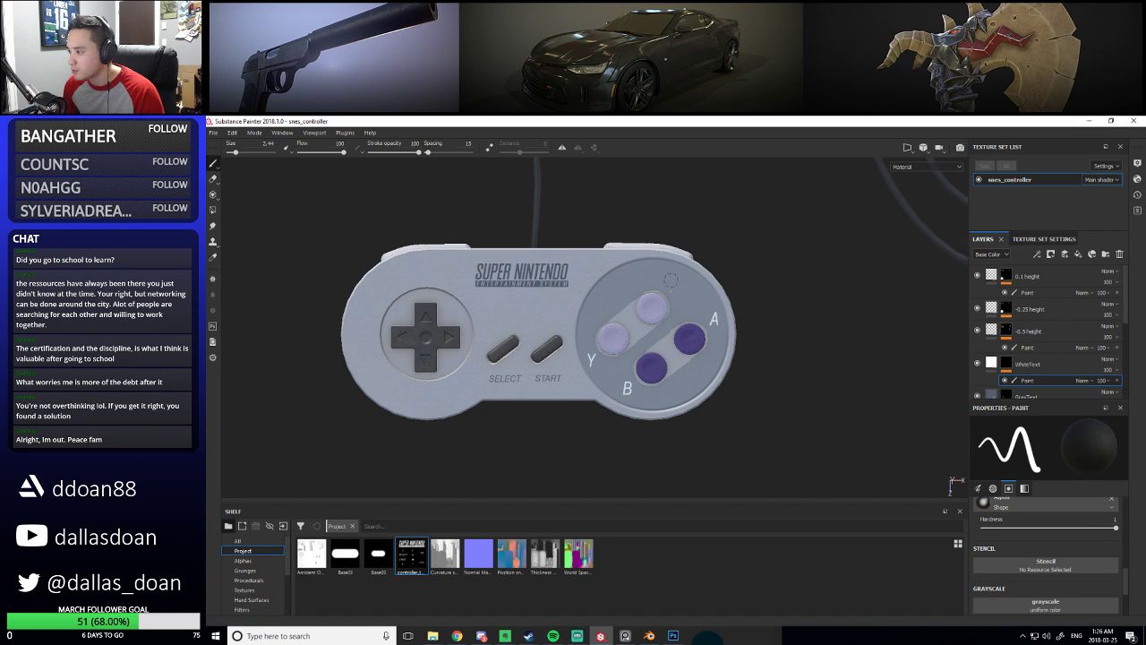
Reload controller_text_01 as the stencil, enlarge it, align its X beside the upper face button and stamp the X label in white
drag(419, 559, 1039, 564)
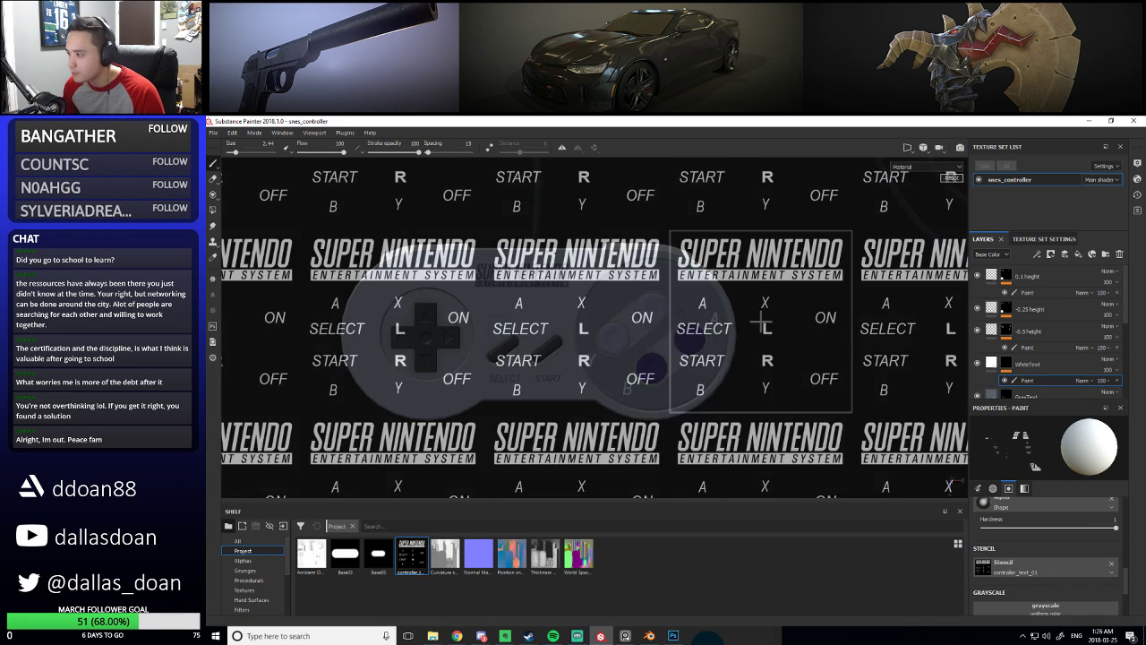
middle_drag(694, 328, 776, 306)
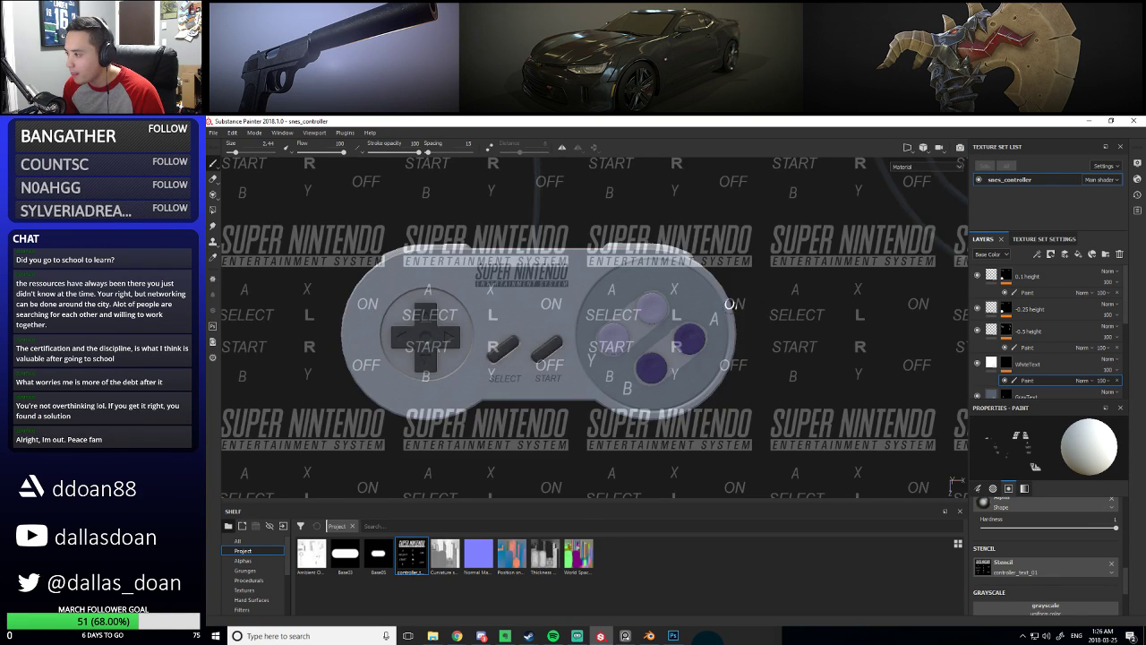
key(s)
right_drag(706, 316, 708, 315)
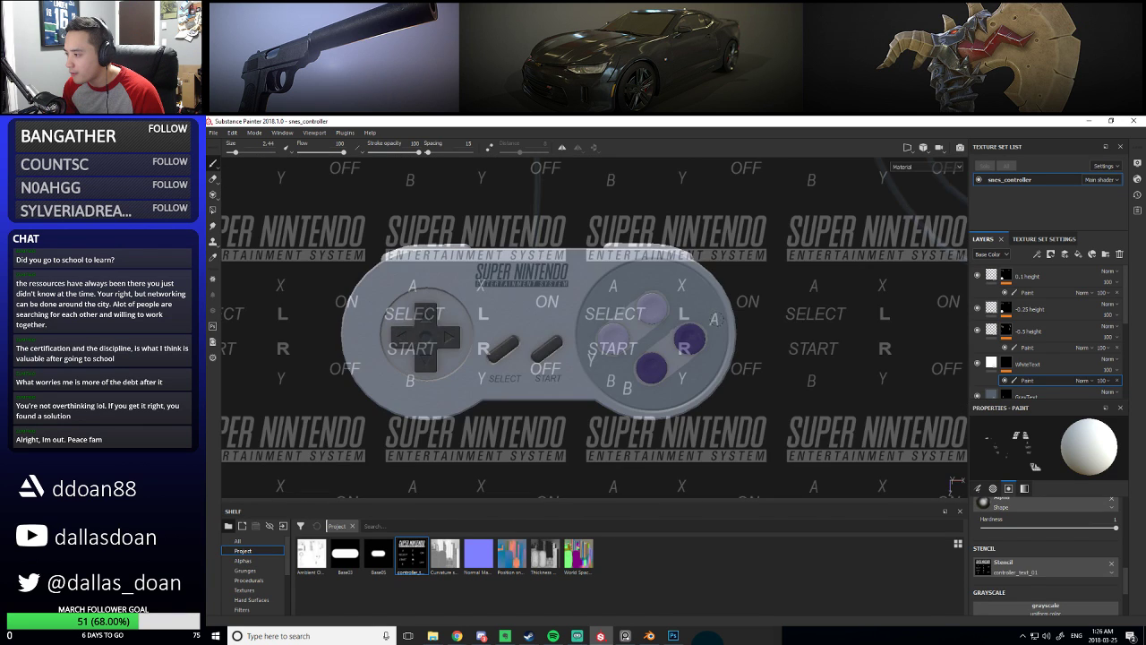
middle_drag(708, 315, 628, 301)
right_drag(627, 301, 629, 304)
middle_drag(634, 302, 721, 326)
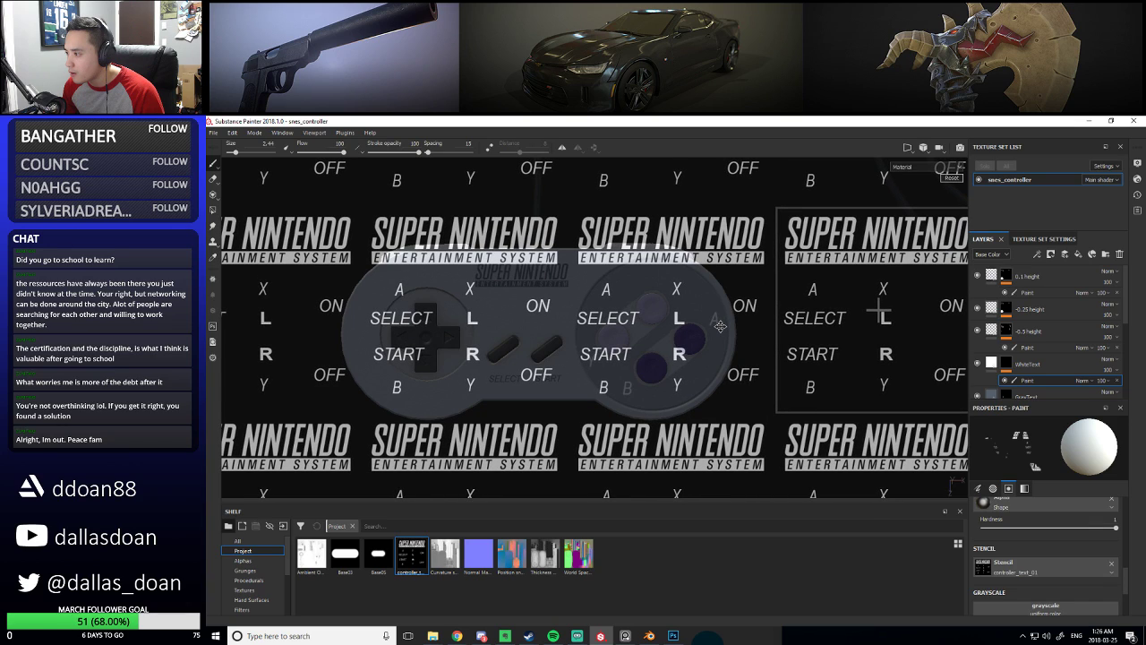
key(s)
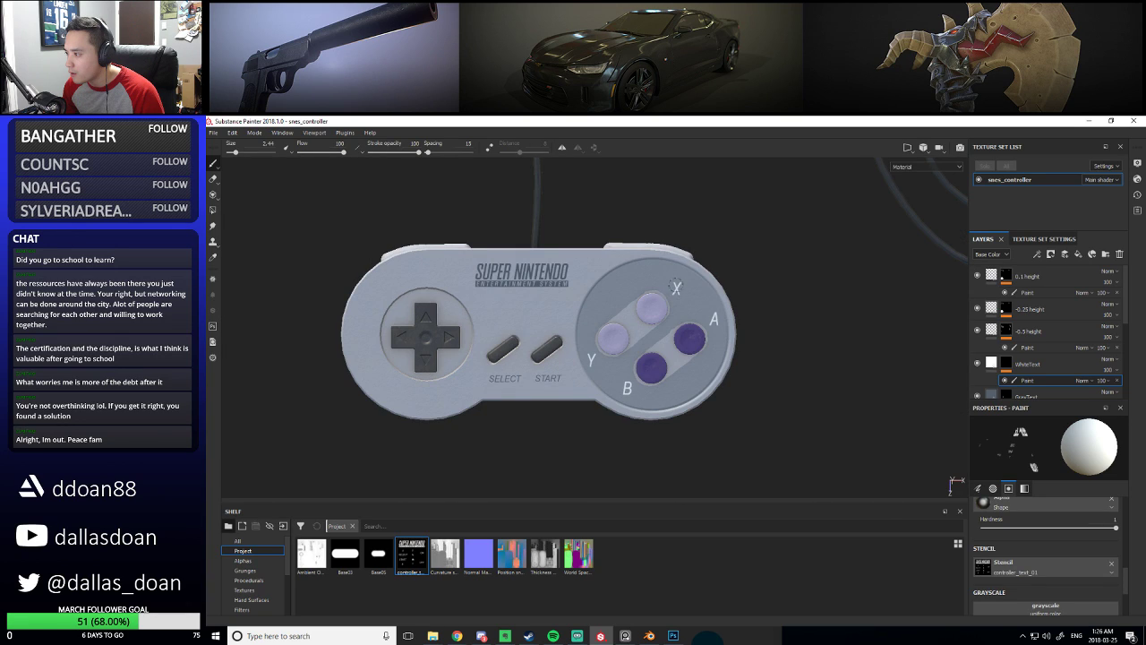
key(s)
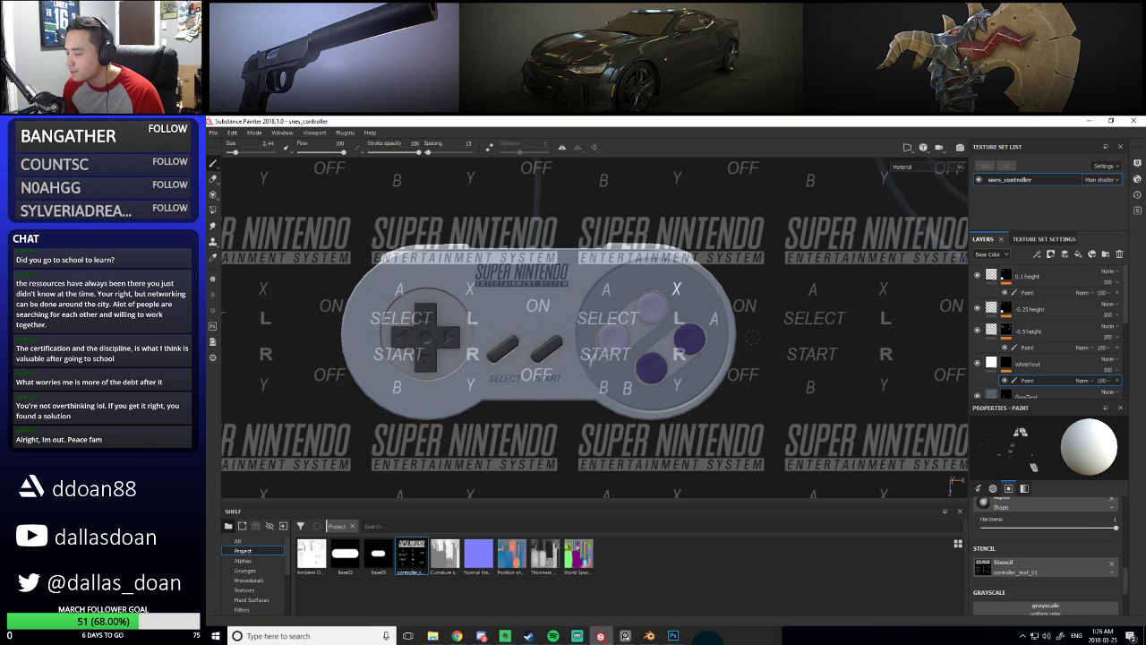
Remove the stencil and inspect the restamped X label alongside the other button labels from several angles and distances
click(1003, 566)
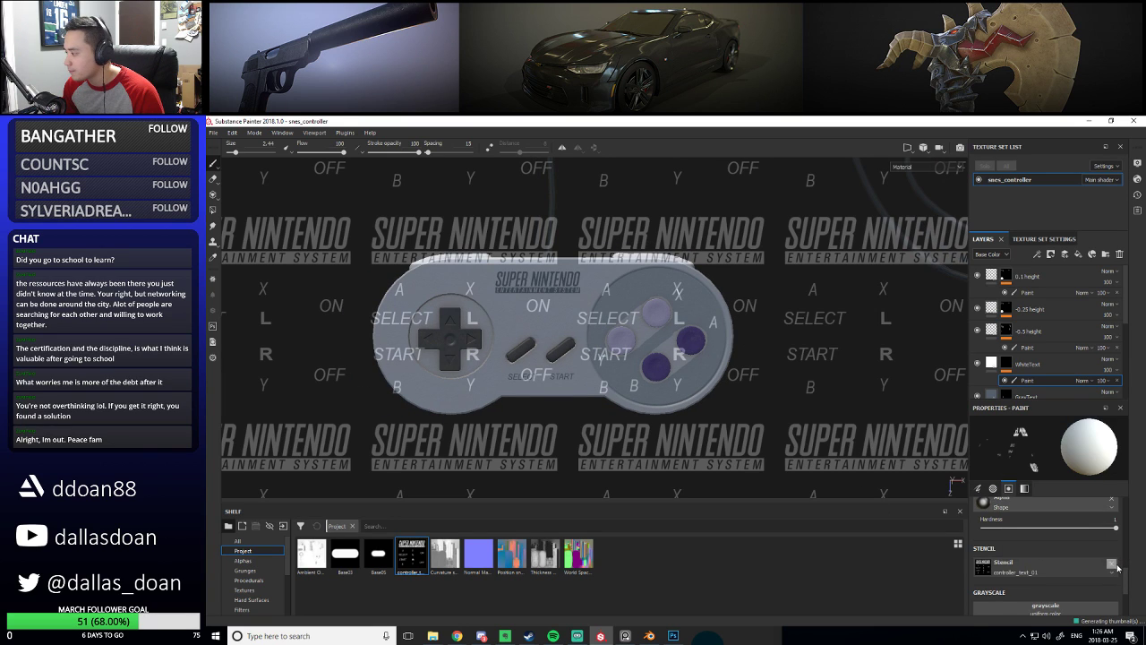
click(1111, 563)
alt+drag(860, 313, 707, 349)
scroll(681, 376, up, 4)
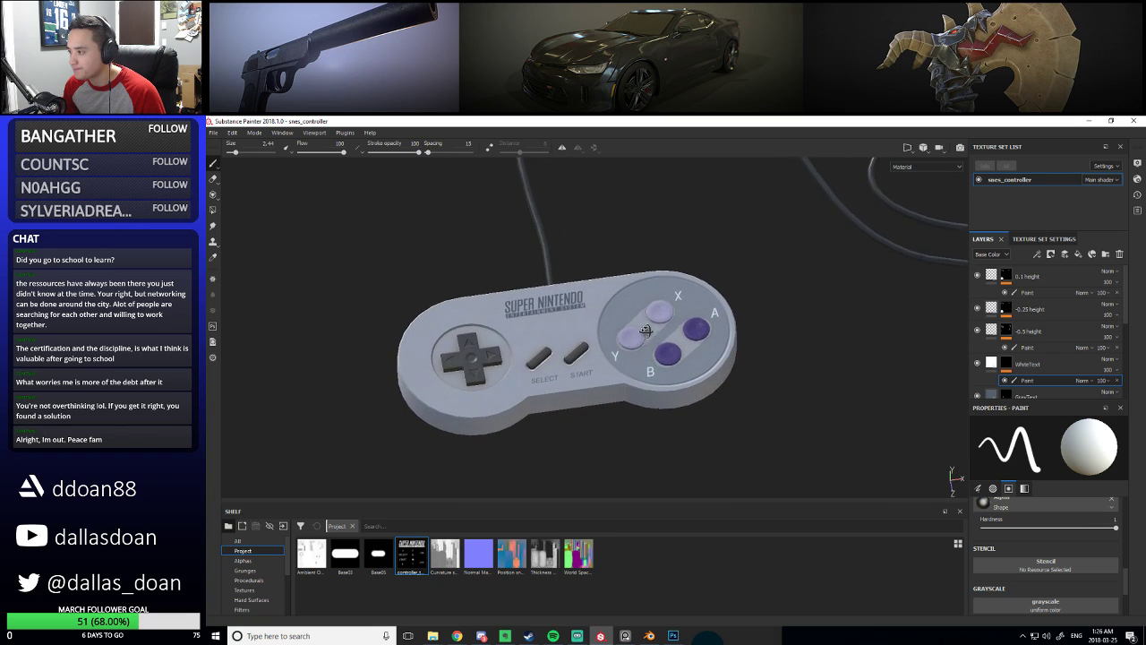
scroll(645, 331, down, 3)
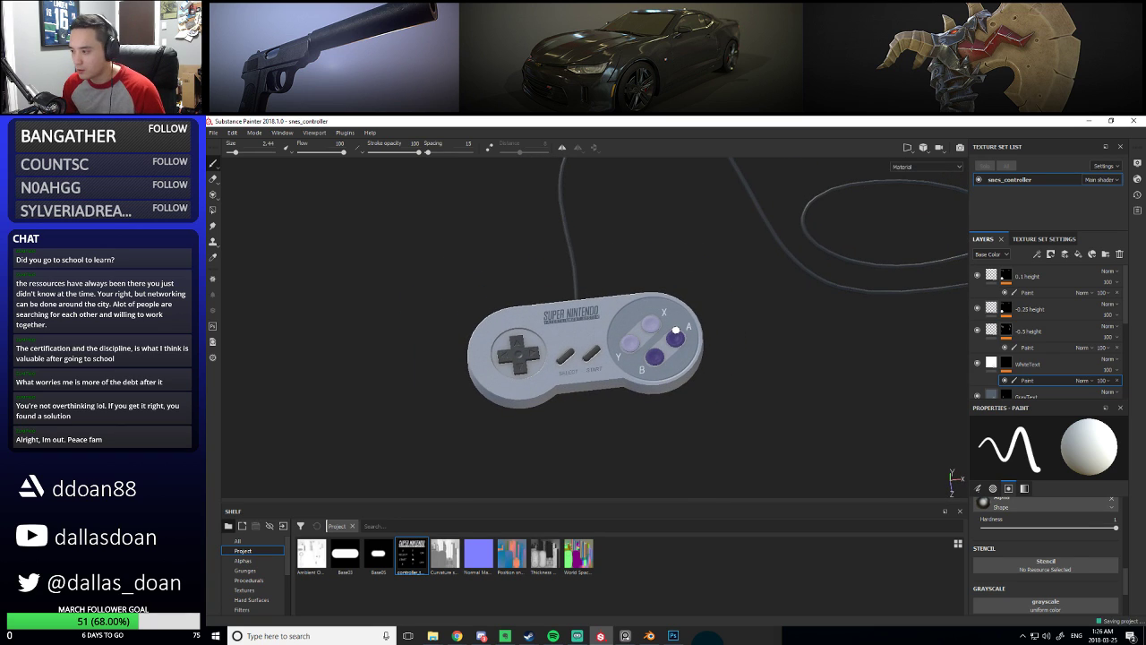
alt+drag(677, 331, 766, 391)
scroll(717, 367, up, 2)
scroll(756, 392, down, 1)
scroll(748, 390, down, 3)
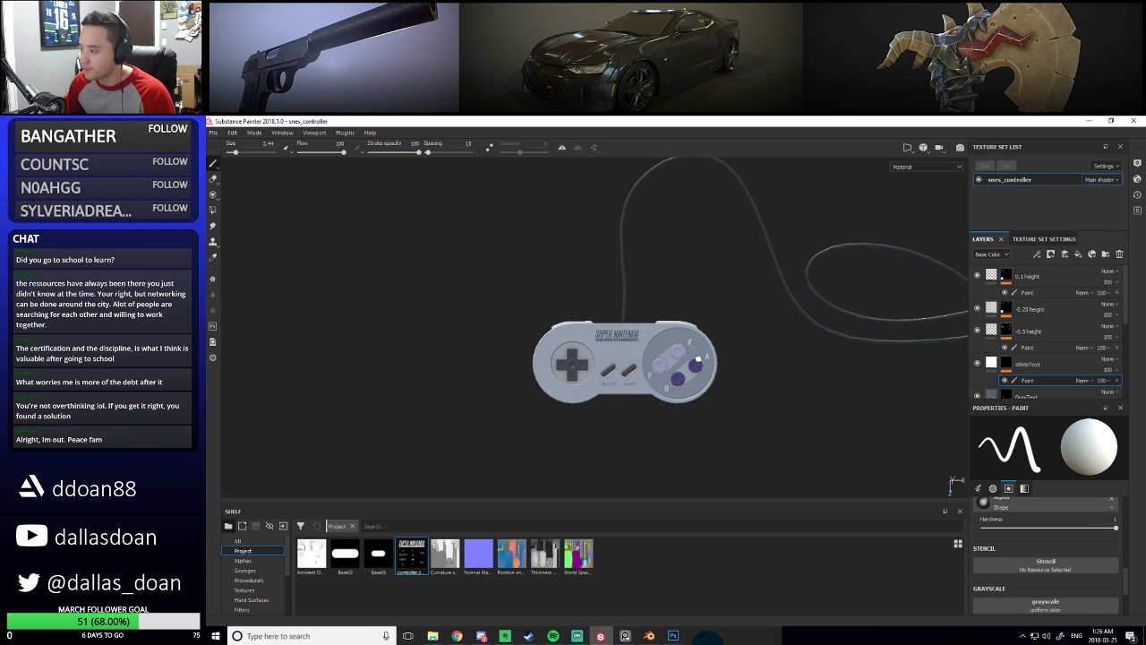
scroll(699, 359, up, 8)
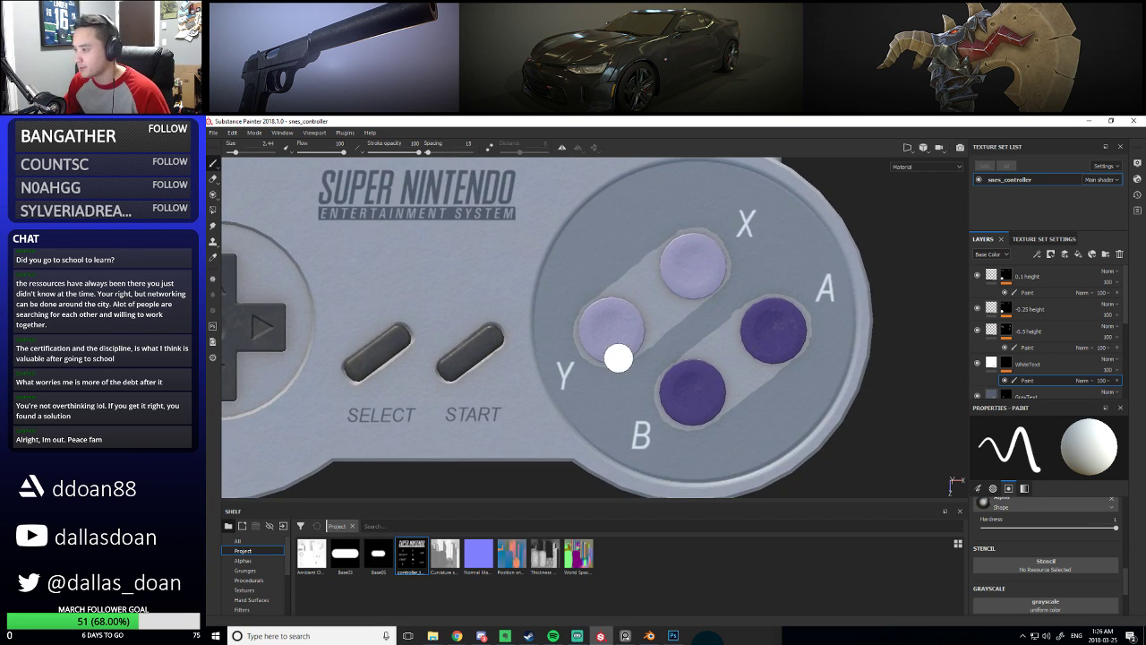
Add a paint layer above the 0.1 height layer and name it 0.25 height
click(1046, 279)
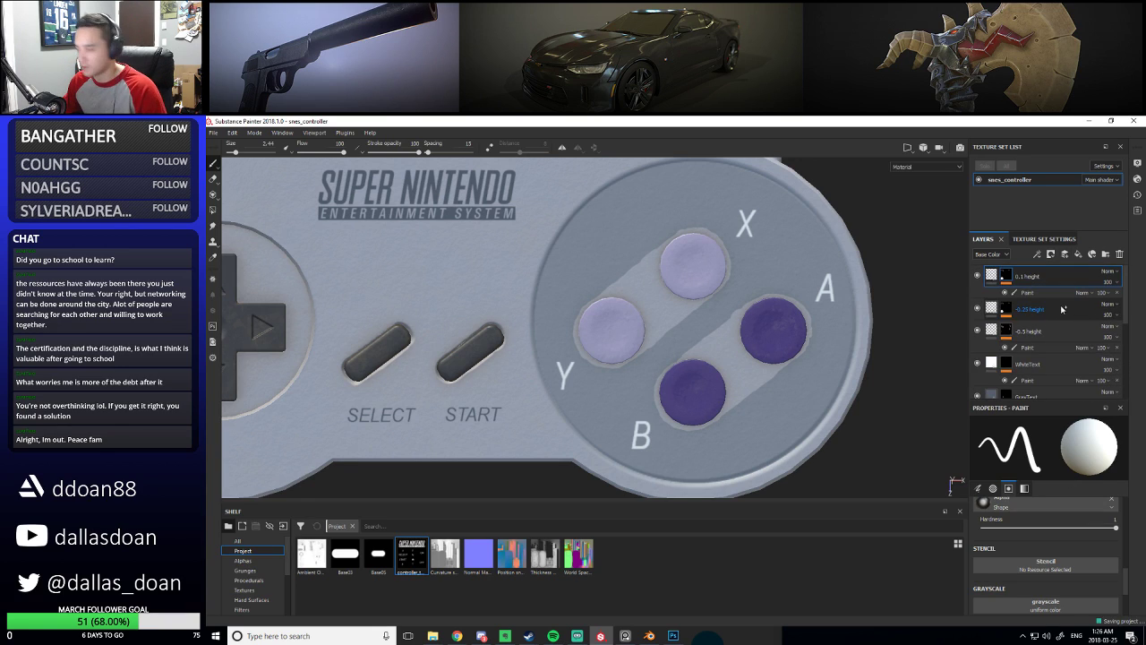
click(1072, 257)
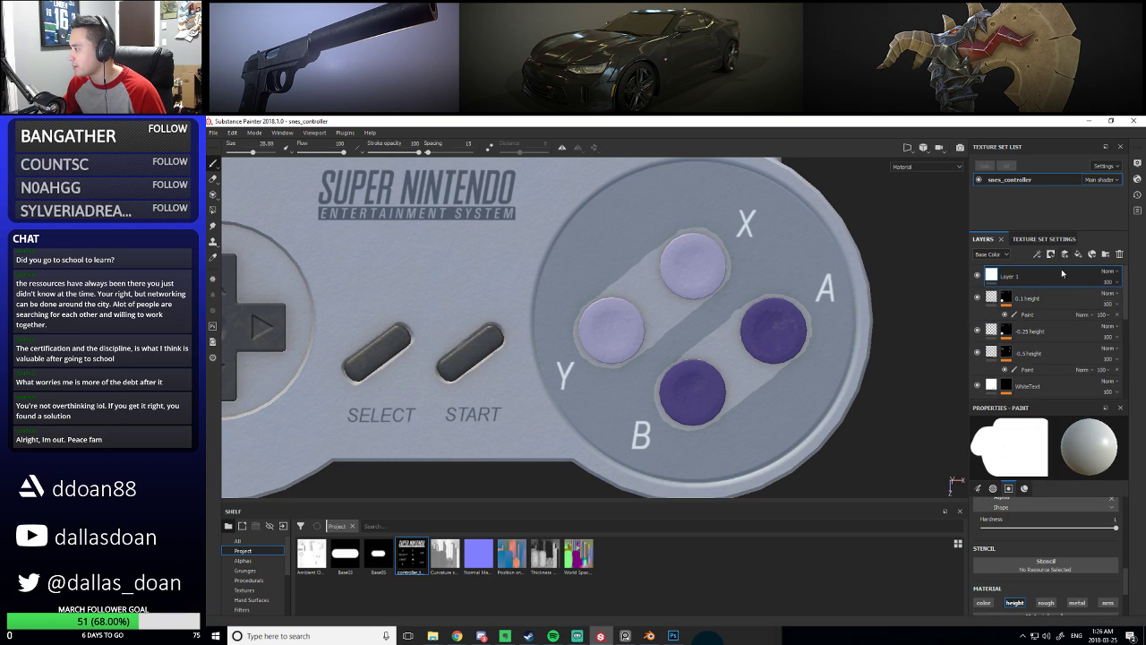
double_click(1012, 278)
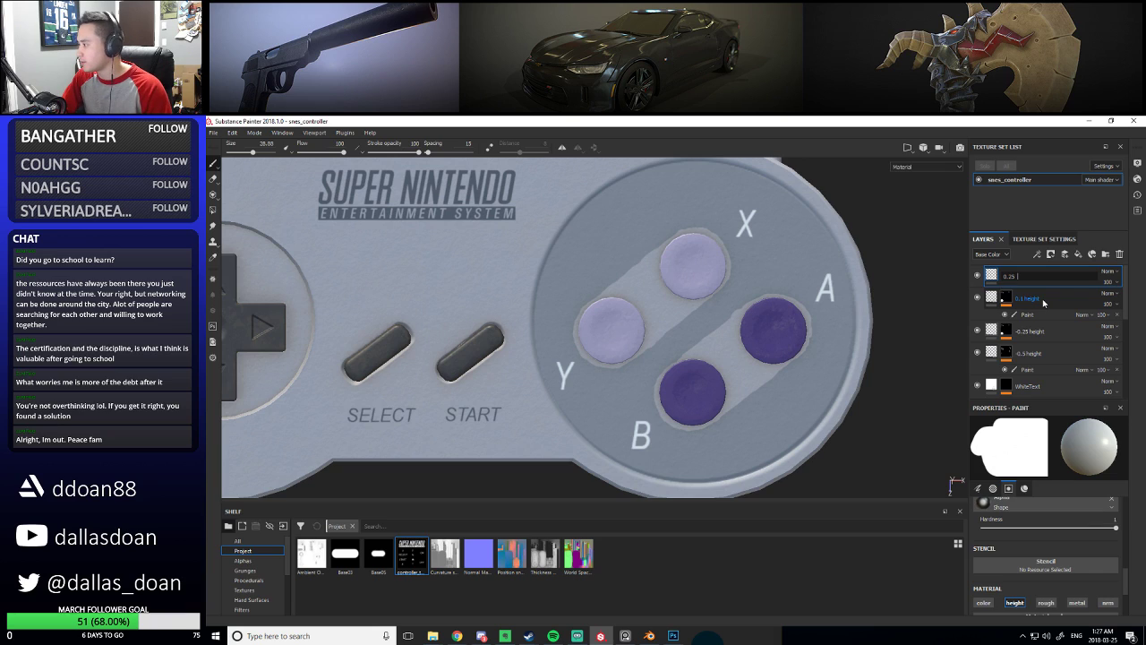
text(0.25 height)
key(Return)
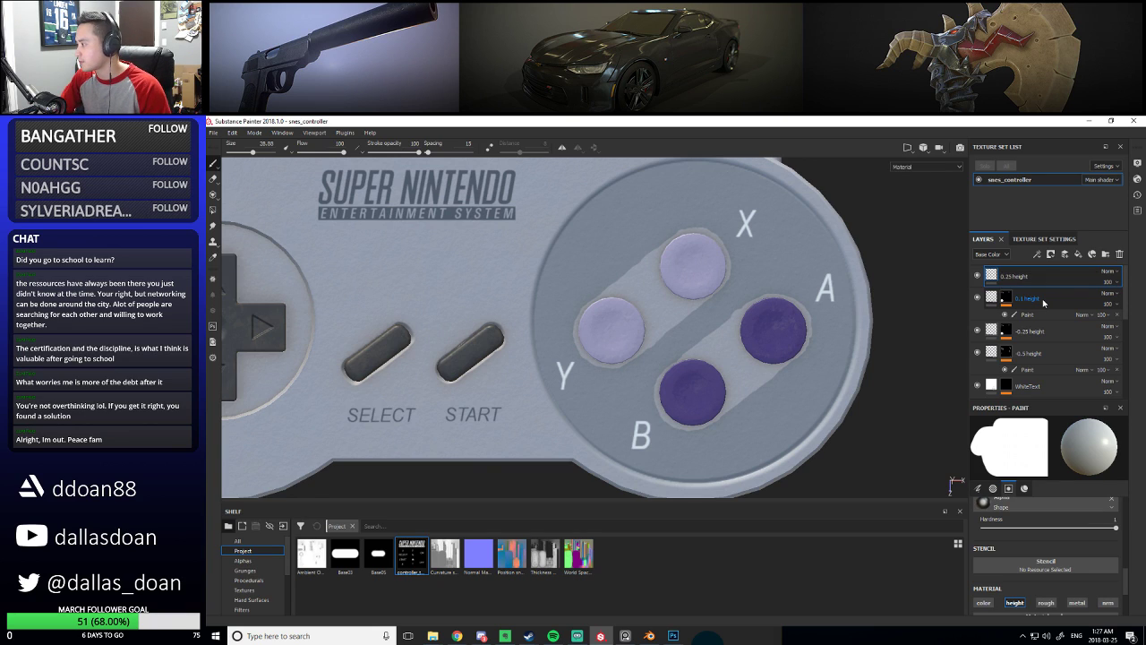
Add a black mask with a paint effect to the 0.25 height paint layer
right_click(1017, 280)
click(1039, 299)
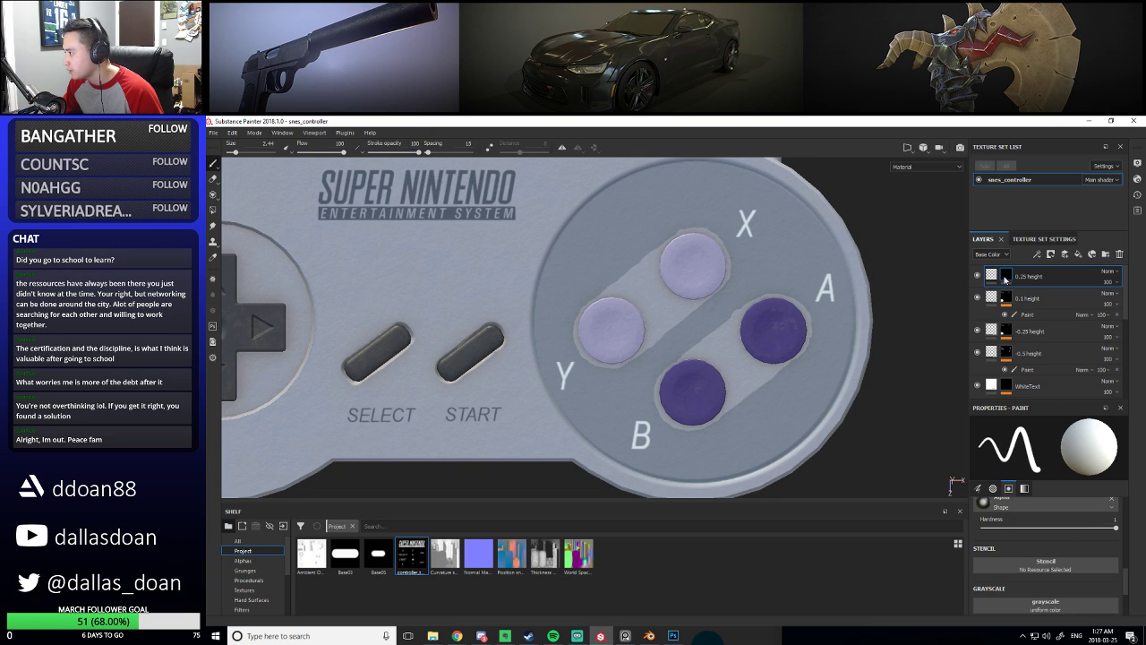
right_click(1005, 280)
click(1040, 463)
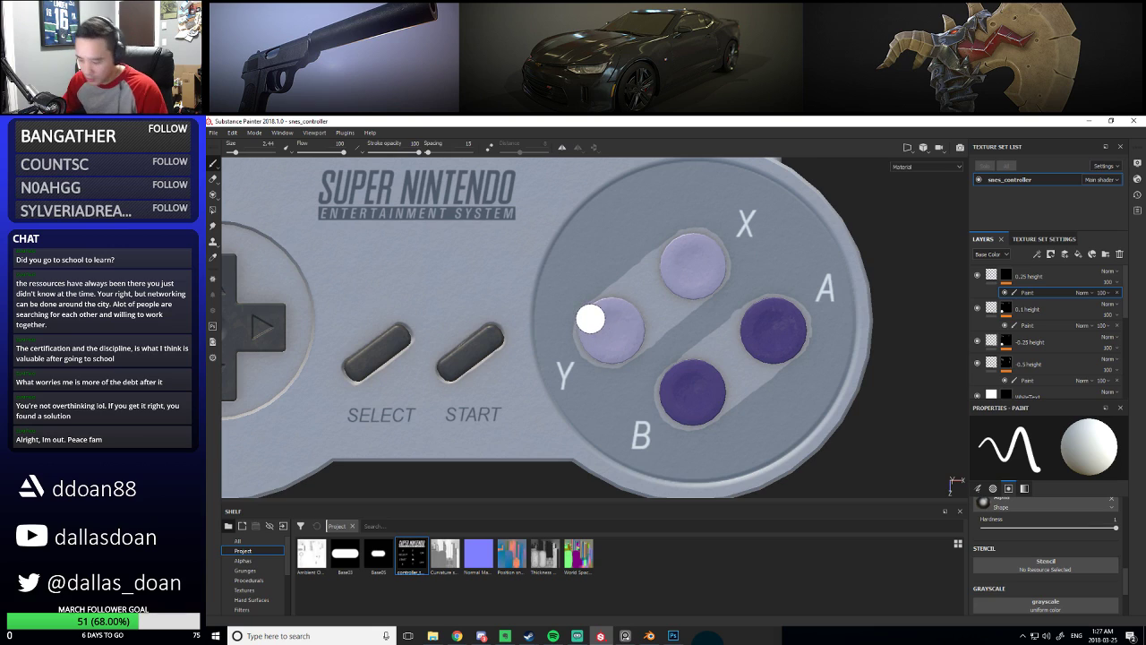
Enlarge the mask brush to 6.54 so it covers slightly more than one face button
mouse_move(584, 318)
ctrl+right_down()
mouse_move(611, 332)
mouse_move(600, 331)
ctrl+right_up()
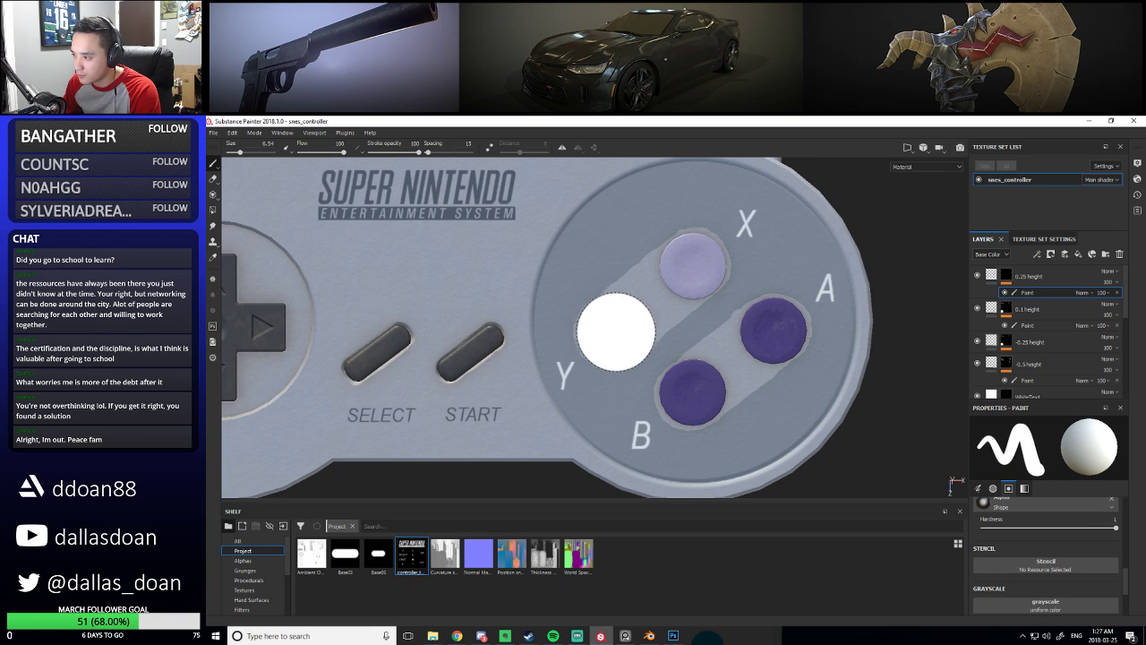
ctrl+right_drag(763, 307, 820, 333)
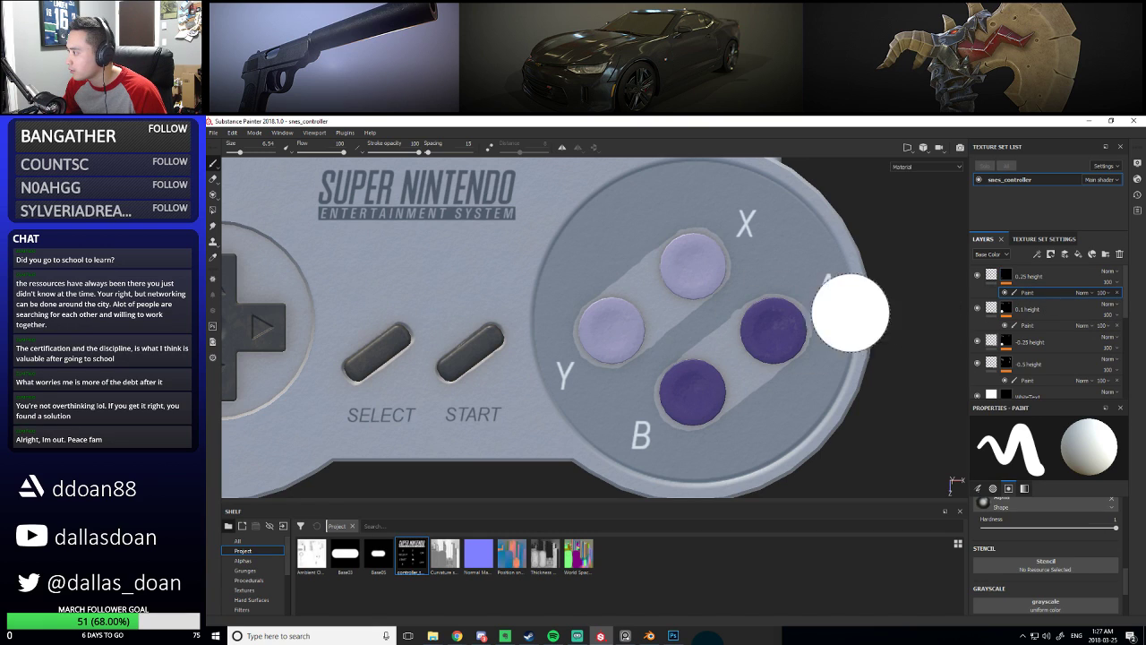
mouse_move(687, 357)
alt+middle_down()
mouse_move(692, 345)
mouse_move(698, 358)
alt+middle_up()
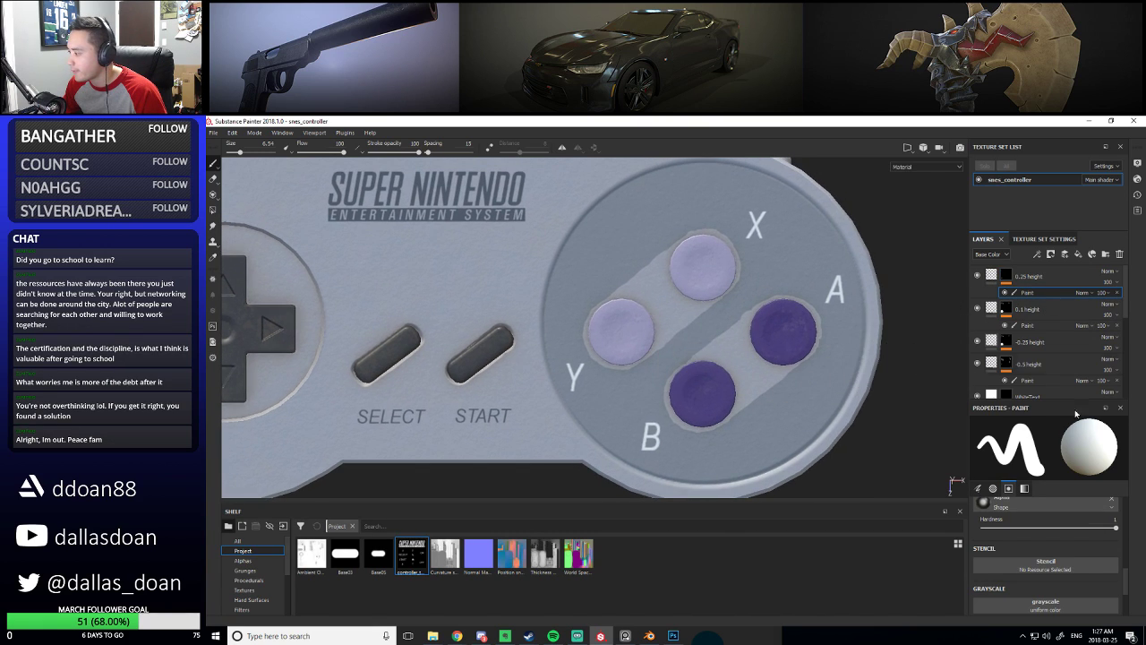
Check the height value in the 0.25 height layer's material and return to its mask's paint effect
click(991, 276)
scroll(1043, 573, down, 3)
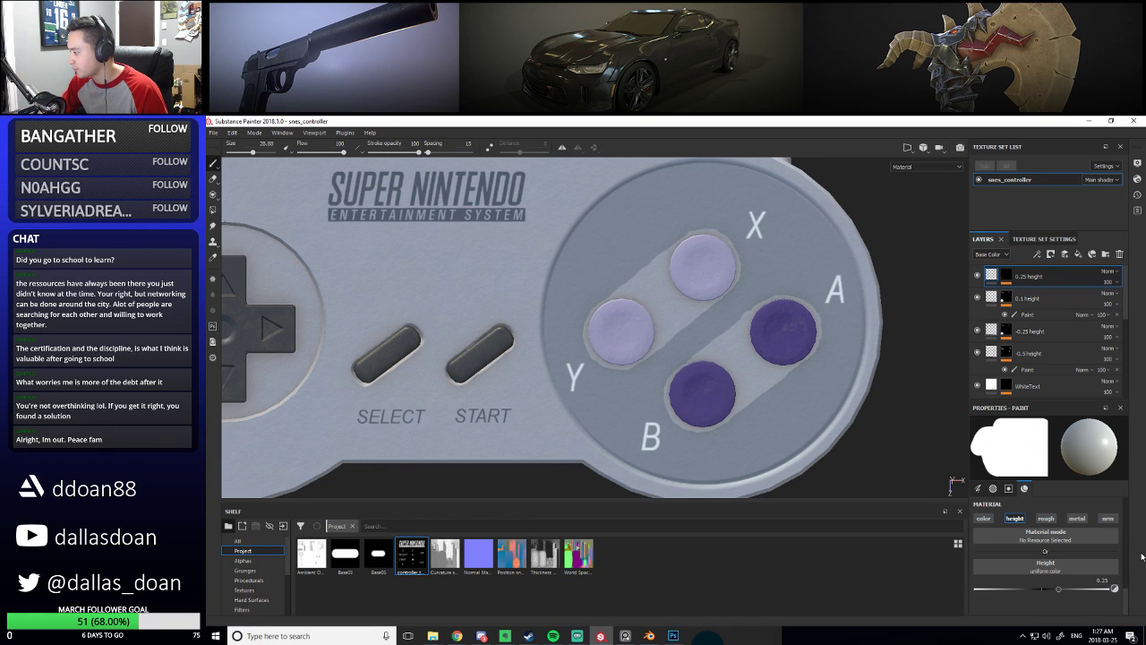
mouse_move(712, 318)
ctrl+right_down()
mouse_move(748, 318)
mouse_move(663, 318)
ctrl+right_up()
click(1006, 275)
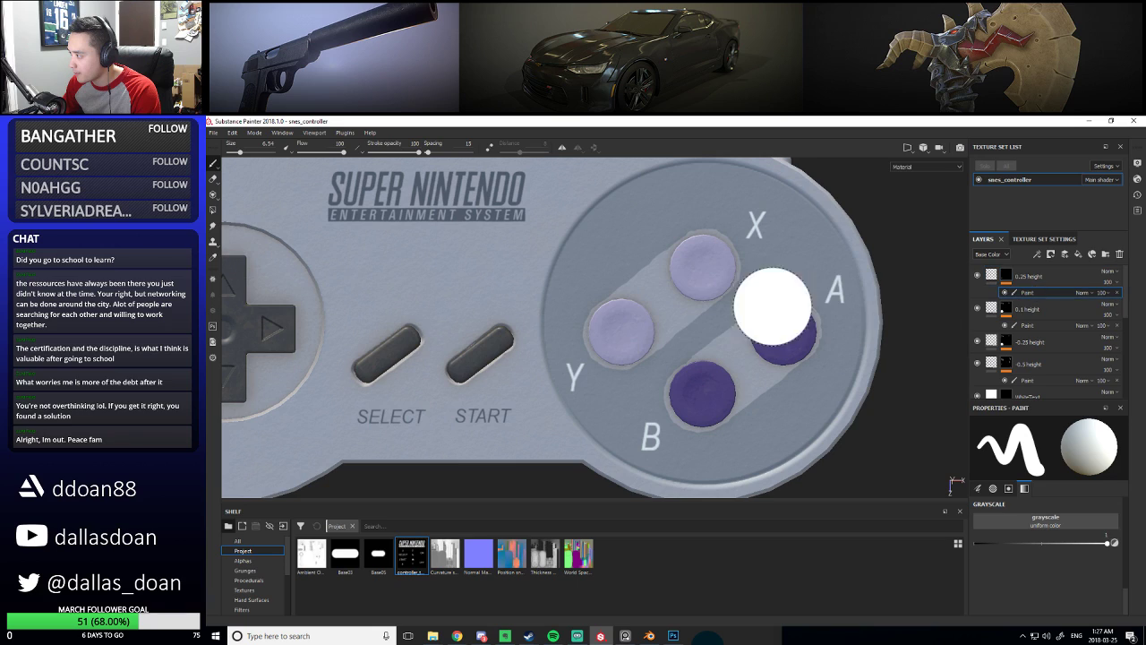
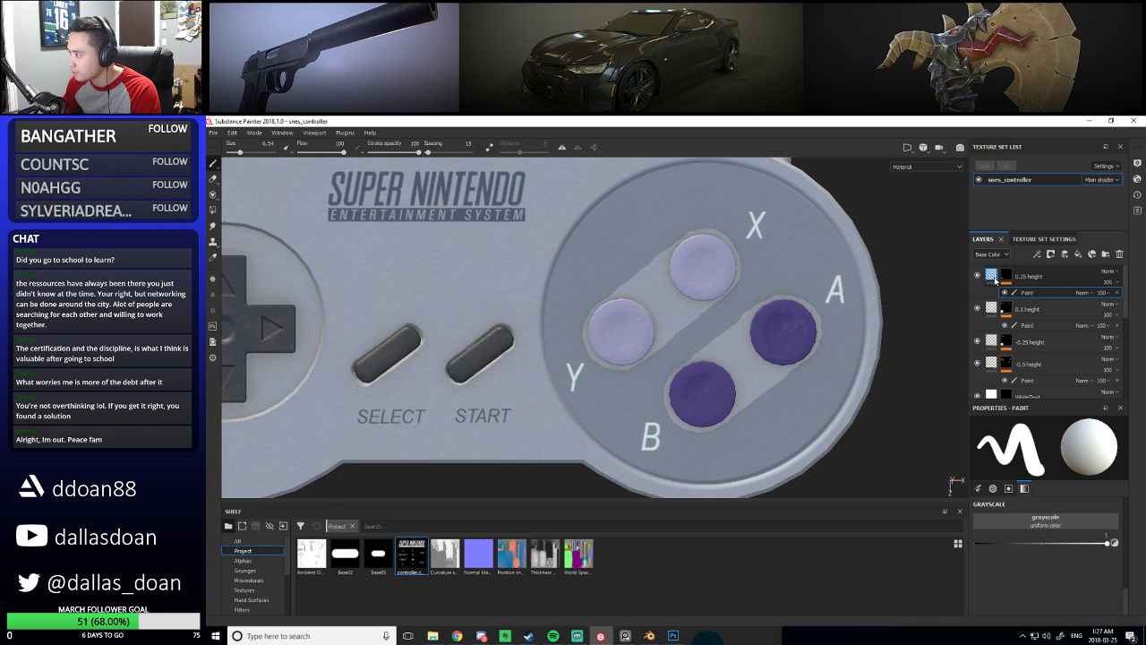
key(Delete)
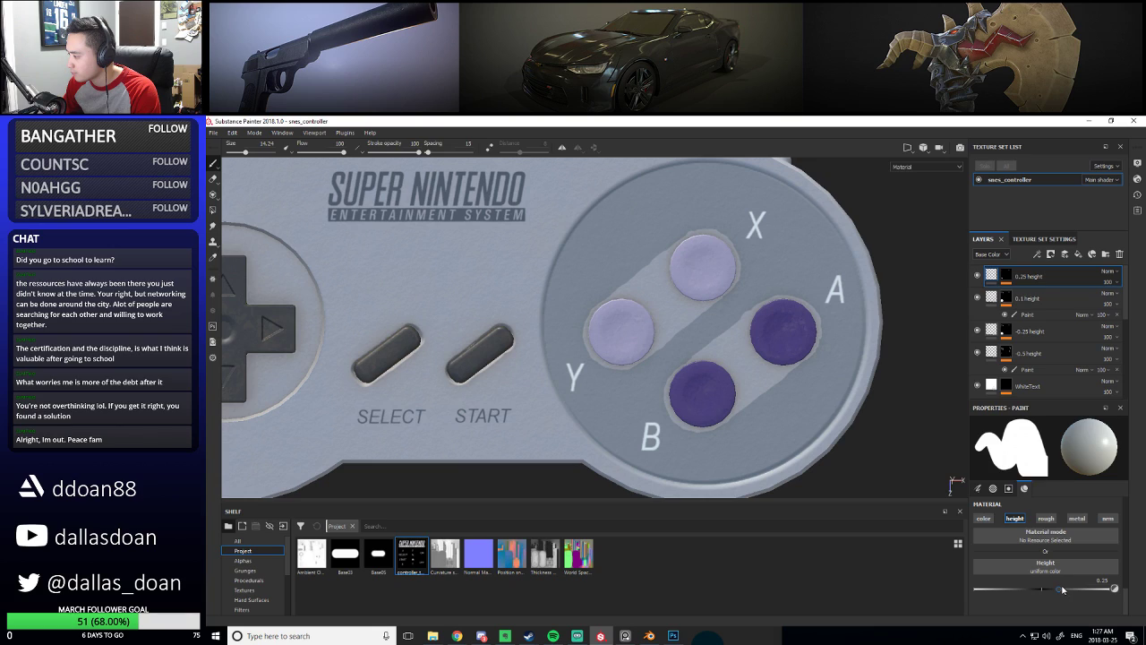
key(ctrl+z)
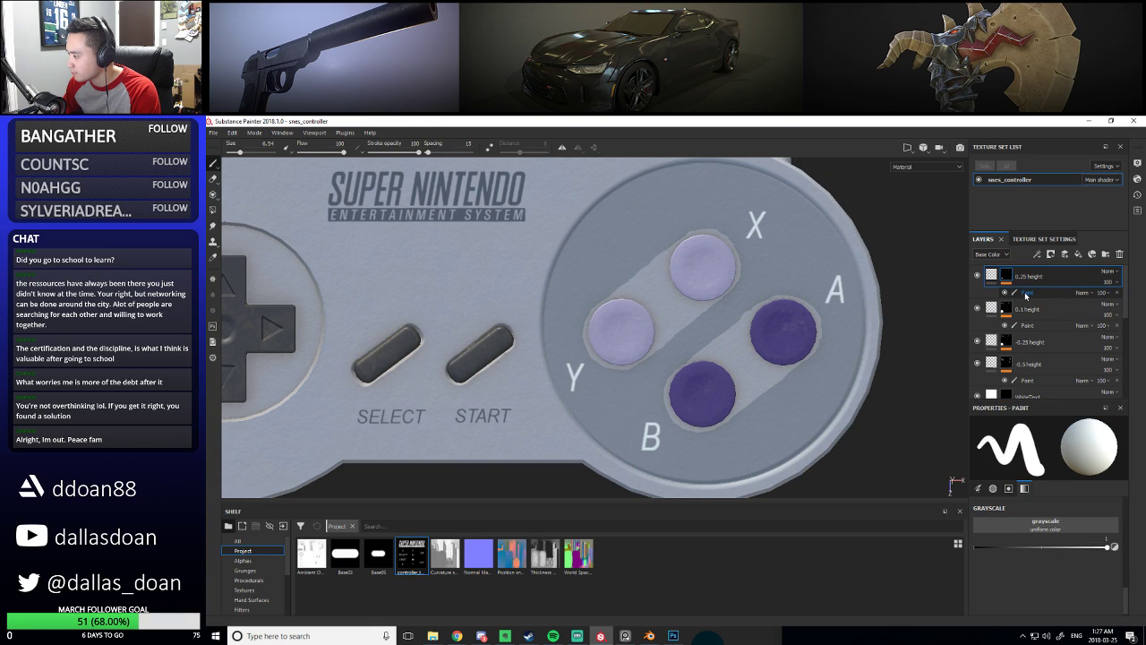
click(1026, 296)
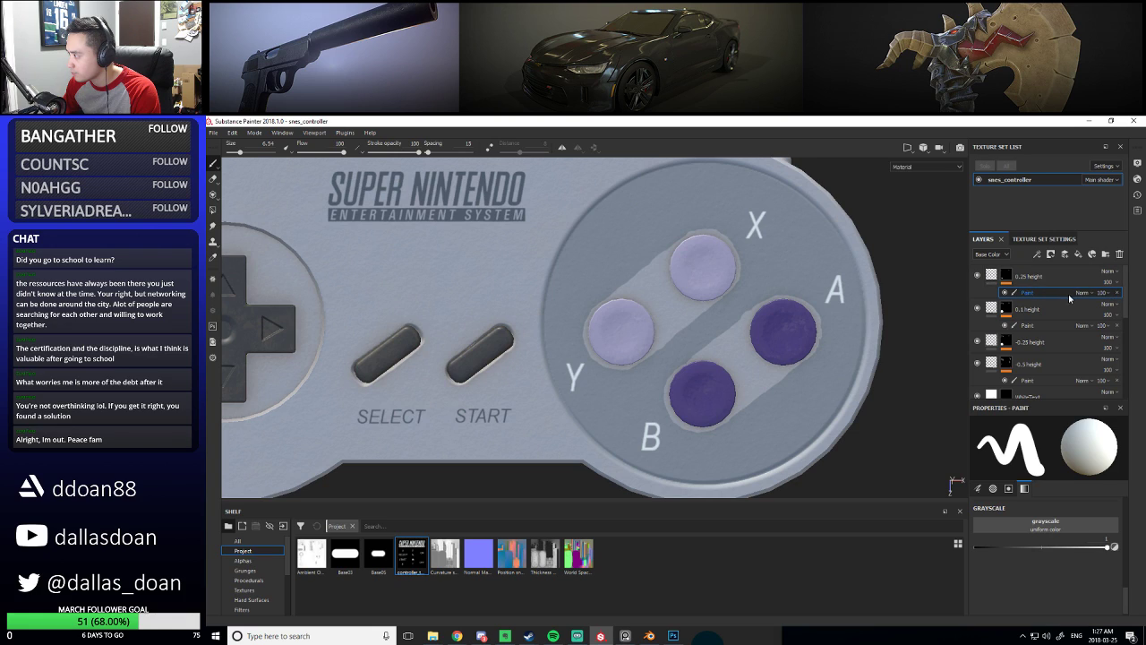
Try painting height around the two light purple face buttons directly on the 0.25 height layer's content
click(992, 276)
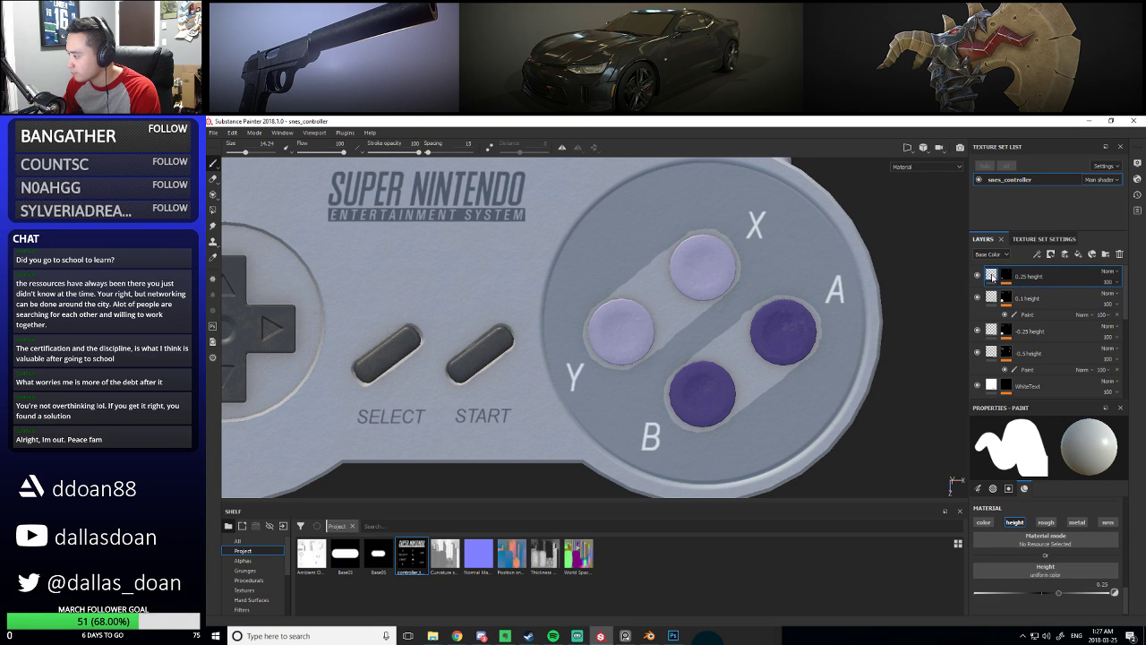
mouse_move(651, 328)
mouse_down()
mouse_move(663, 291)
mouse_move(708, 268)
mouse_up()
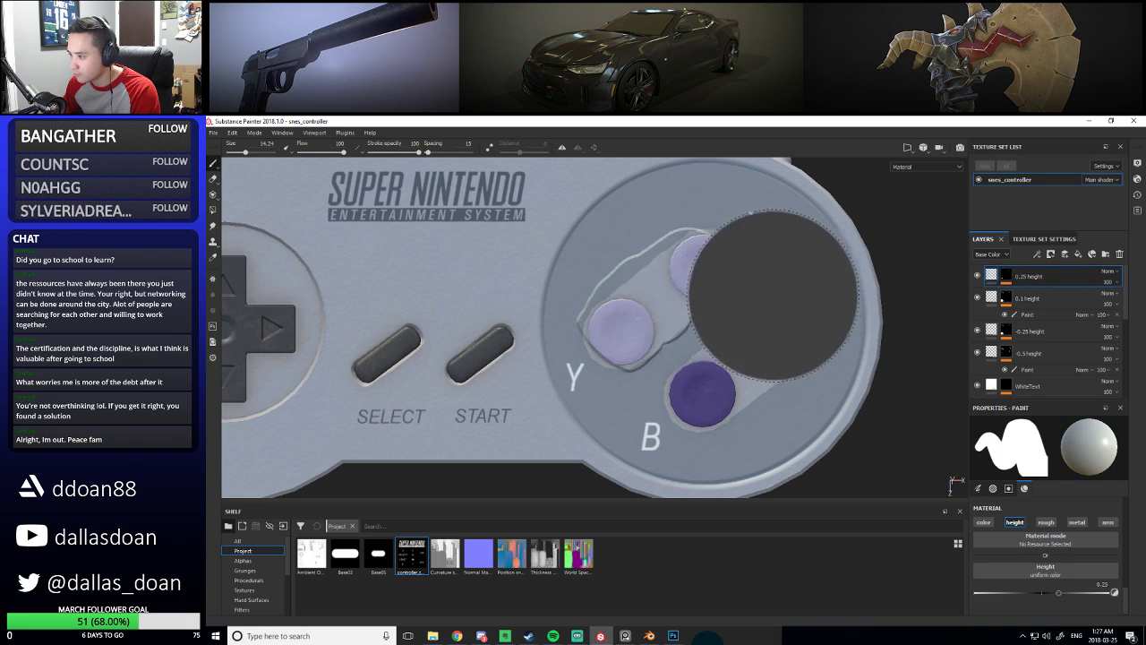
key(ctrl+z)
Compare the paint effects of the 0.25 and 0.1 height layers, and delete the 0.25 height paint layer
click(1008, 276)
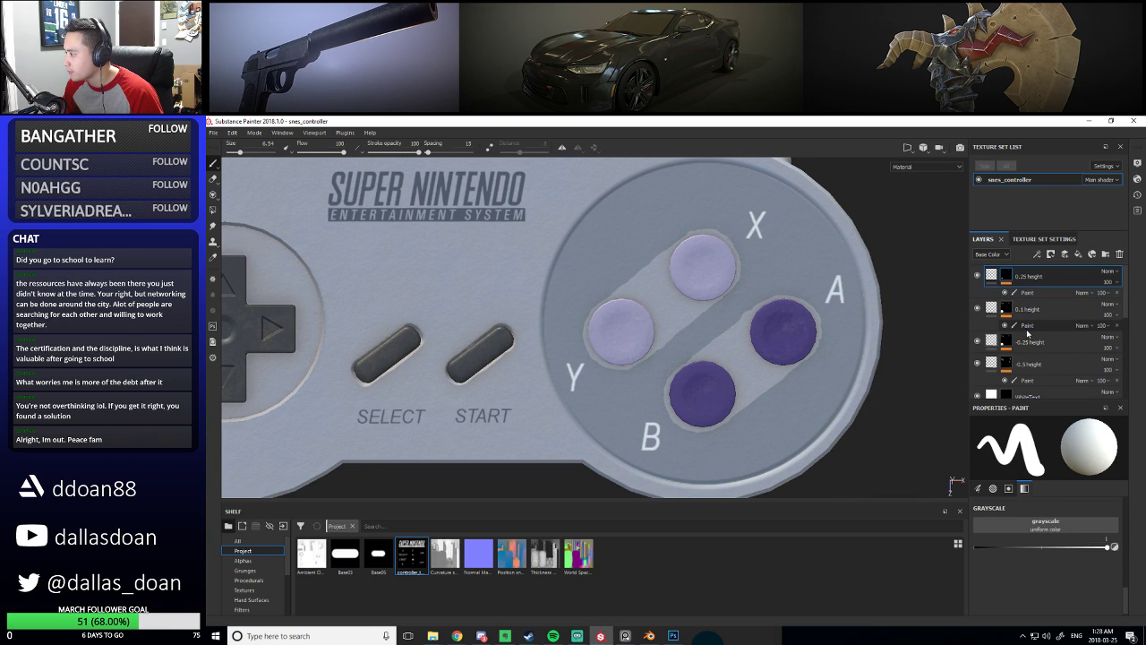
click(1027, 328)
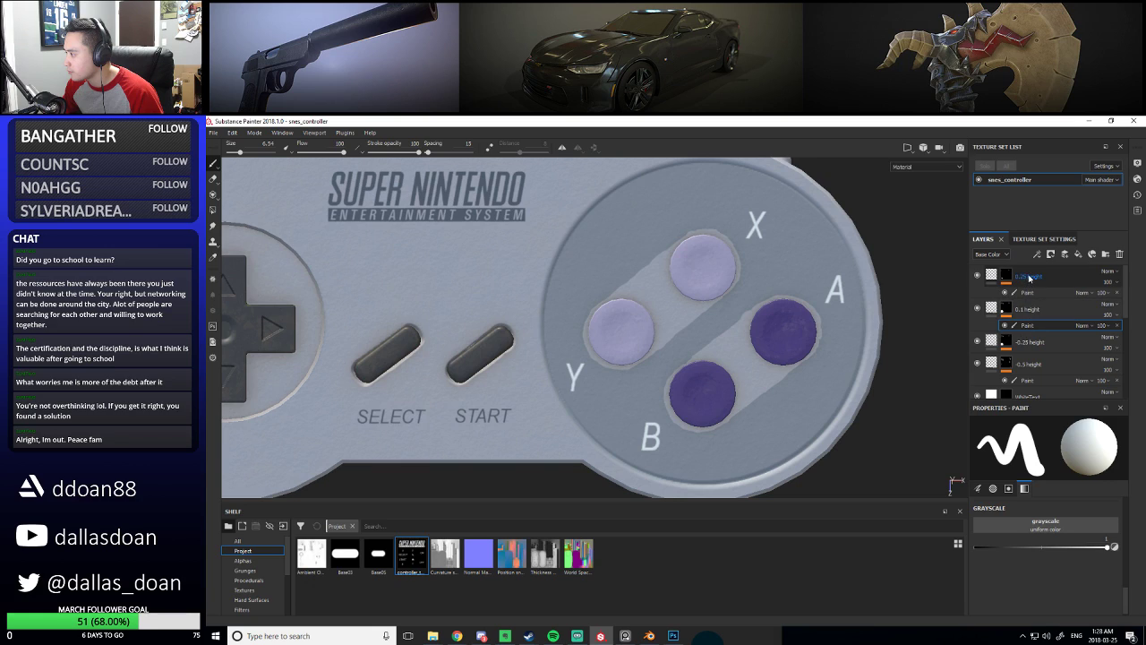
click(1030, 292)
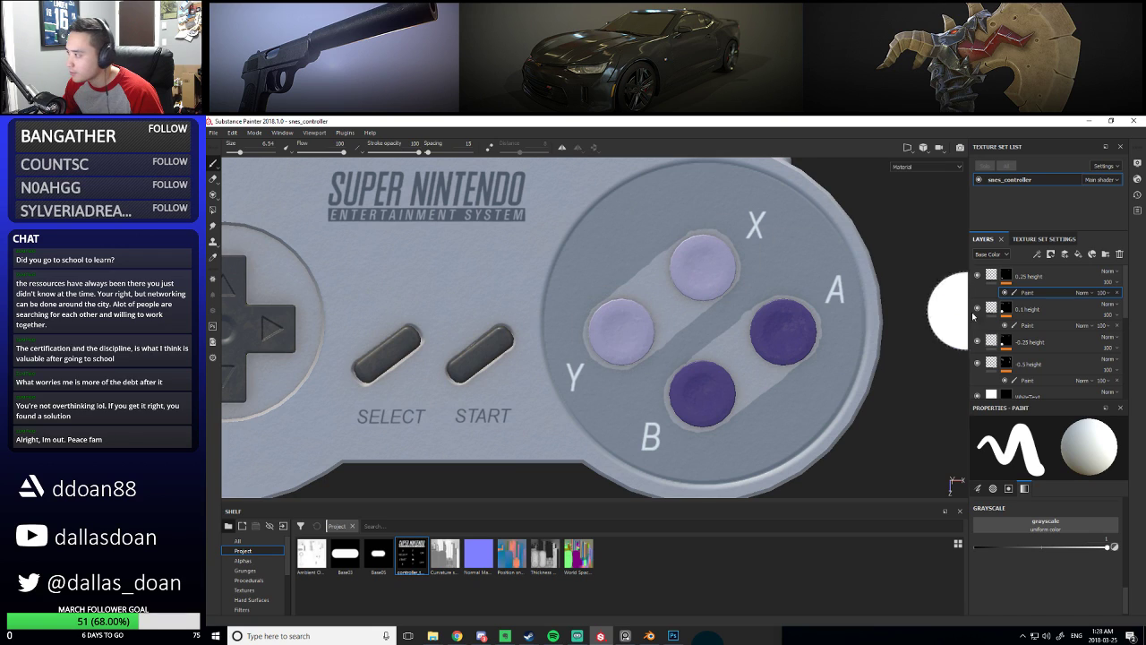
click(994, 276)
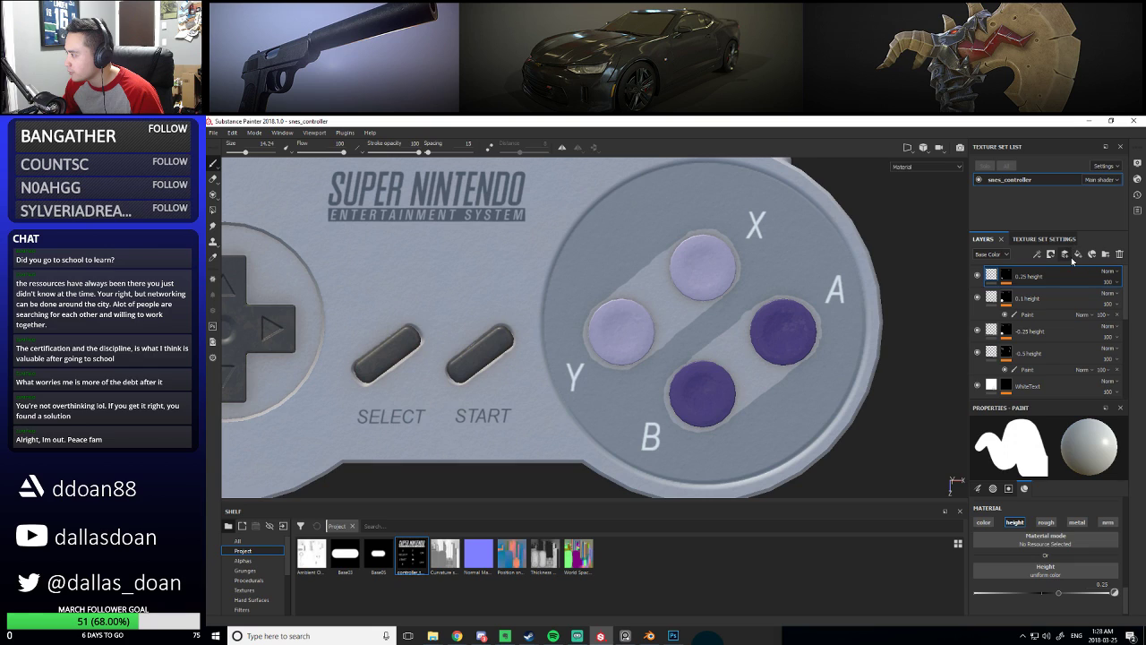
key(Delete)
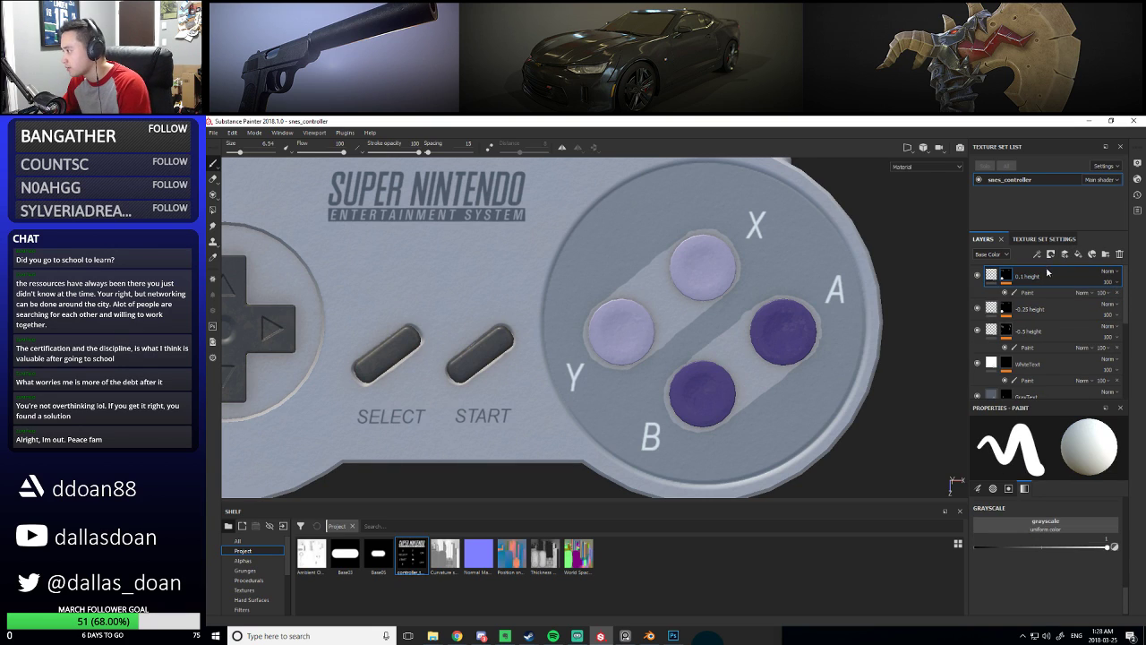
Add a fill layer above the 0.1 height layer with only the height channel enabled, and set its height to 0.25
click(1078, 254)
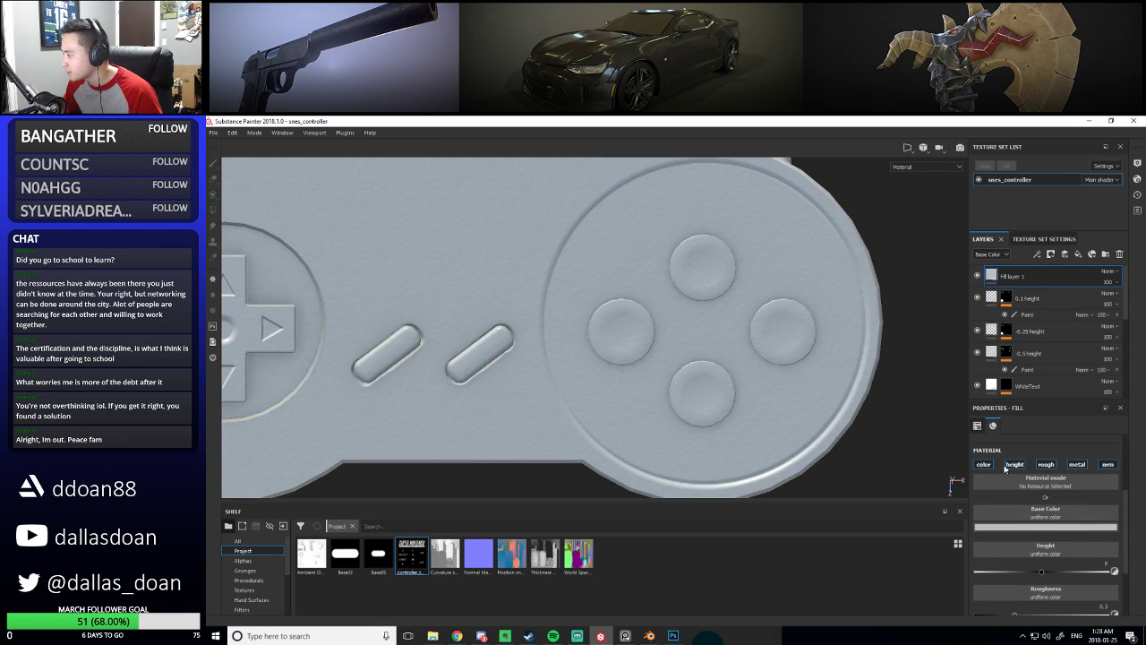
click(984, 465)
click(1047, 465)
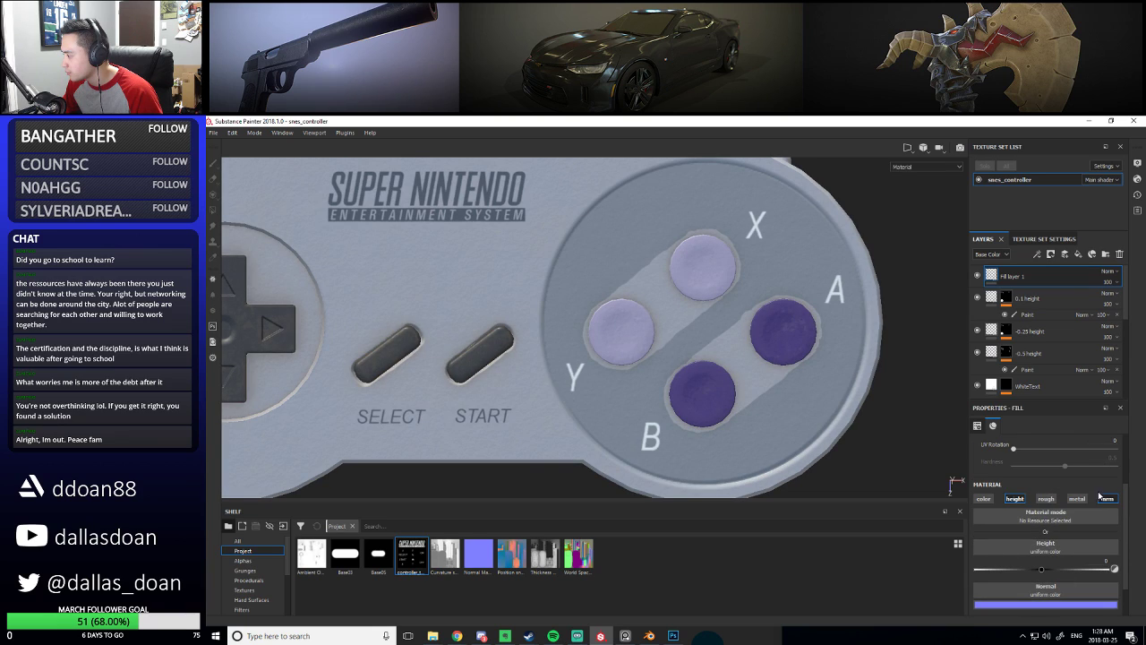
click(1101, 497)
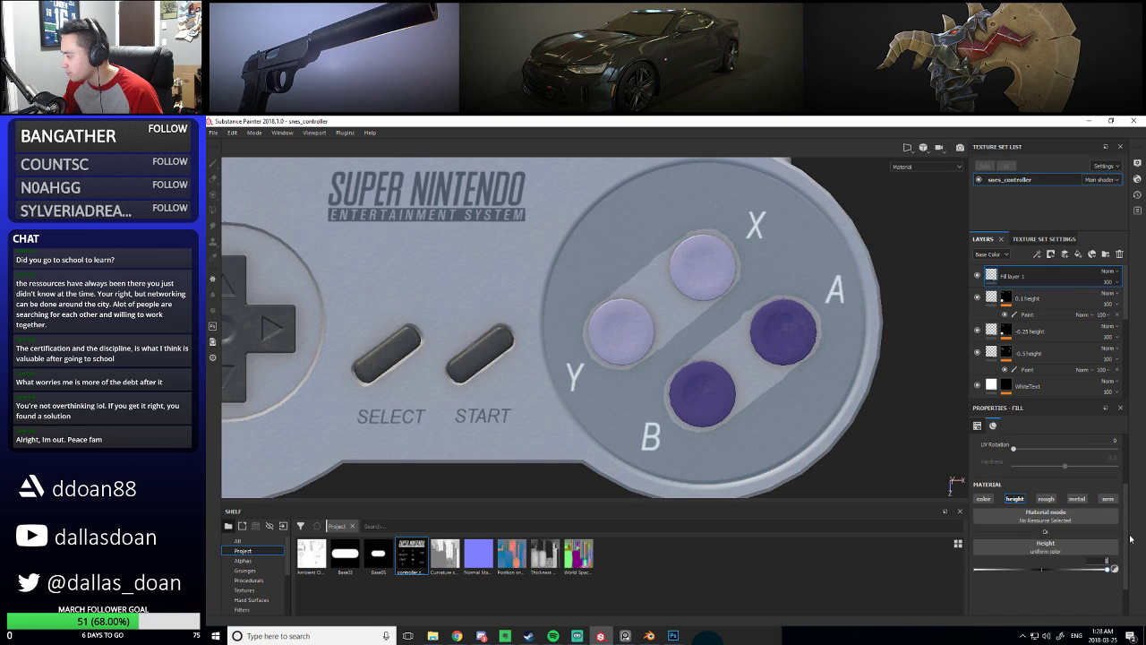
Rename the new fill layer 0.25 height and give it a black mask with a paint effect
double_click(1013, 276)
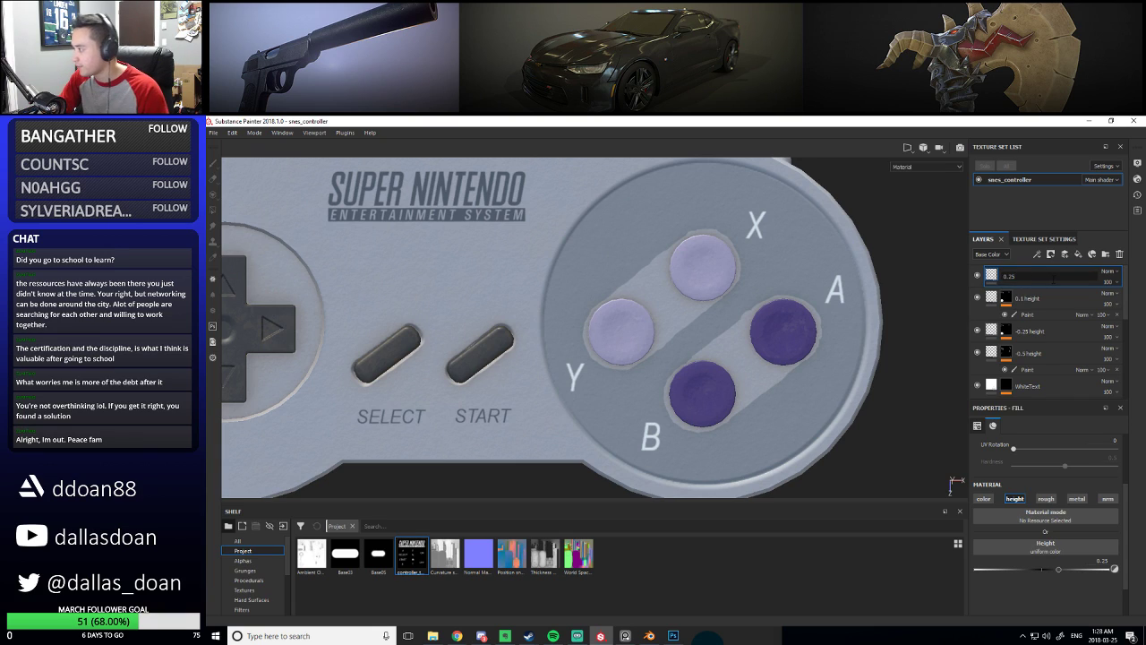
text(0.25 height)
key(Return)
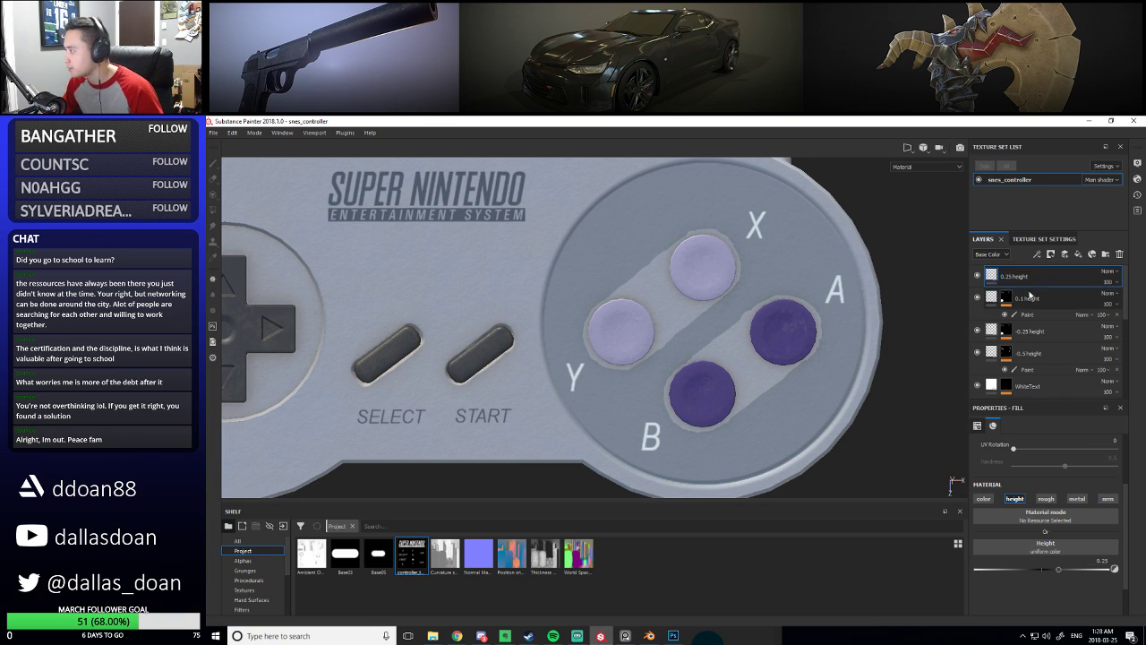
right_click(1042, 280)
click(1036, 284)
right_click(1008, 279)
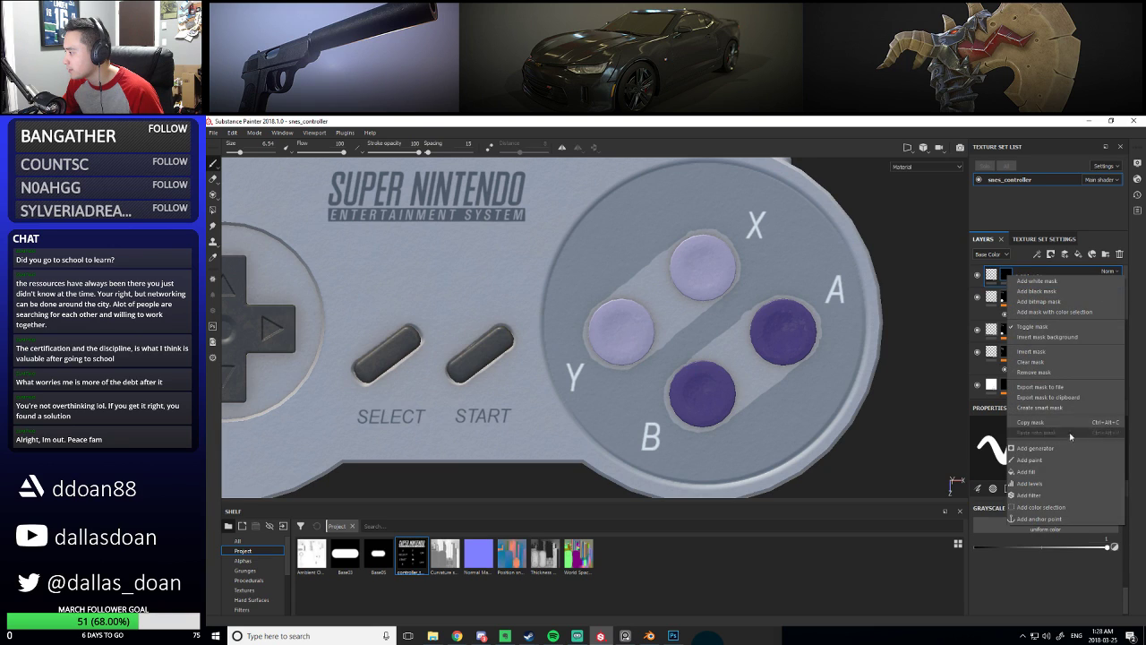
click(1057, 466)
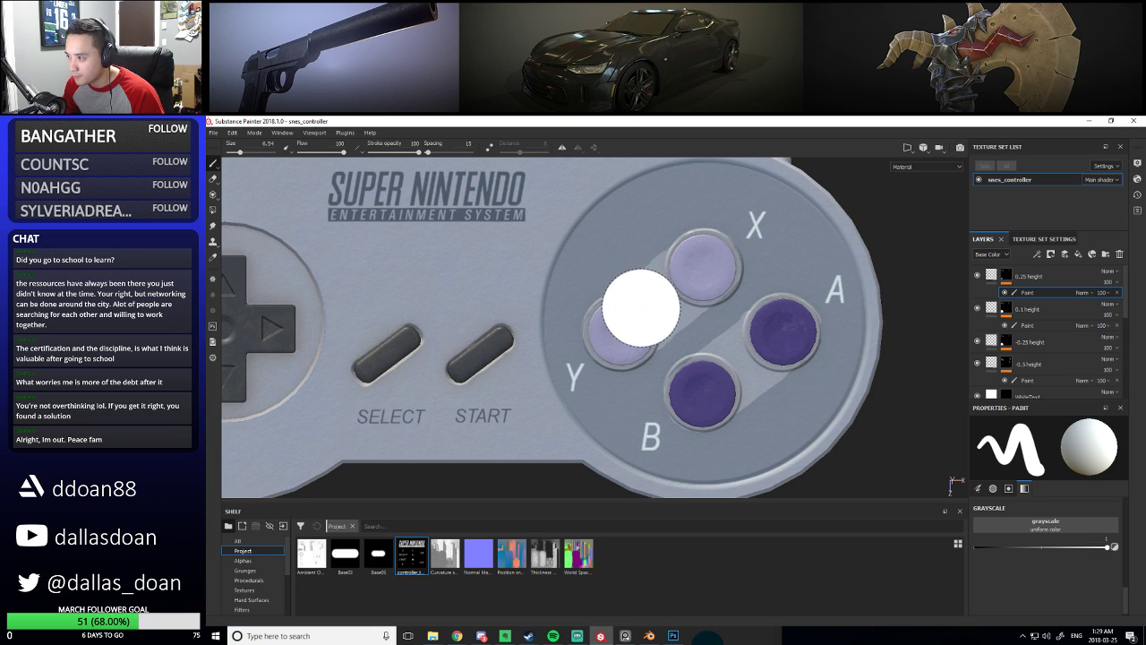
Set the brush size to 2.44 and paint straight white strokes on the 0.25 height mask to bridge both pairs of face buttons
ctrl+right_drag(641, 304, 603, 315)
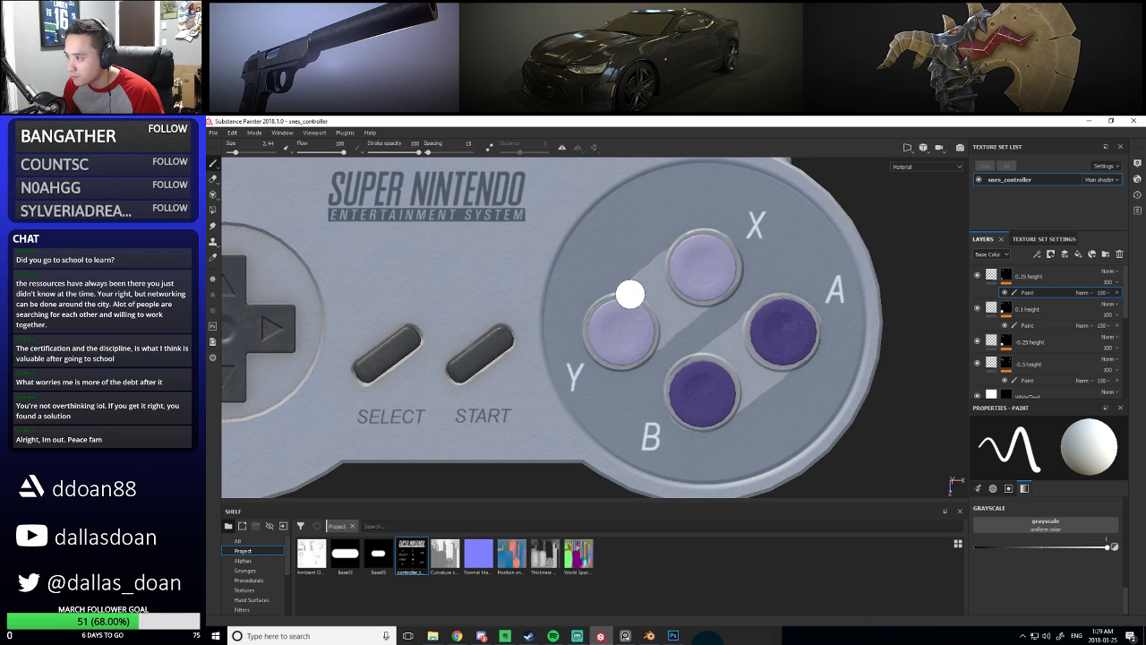
shift+click(686, 248)
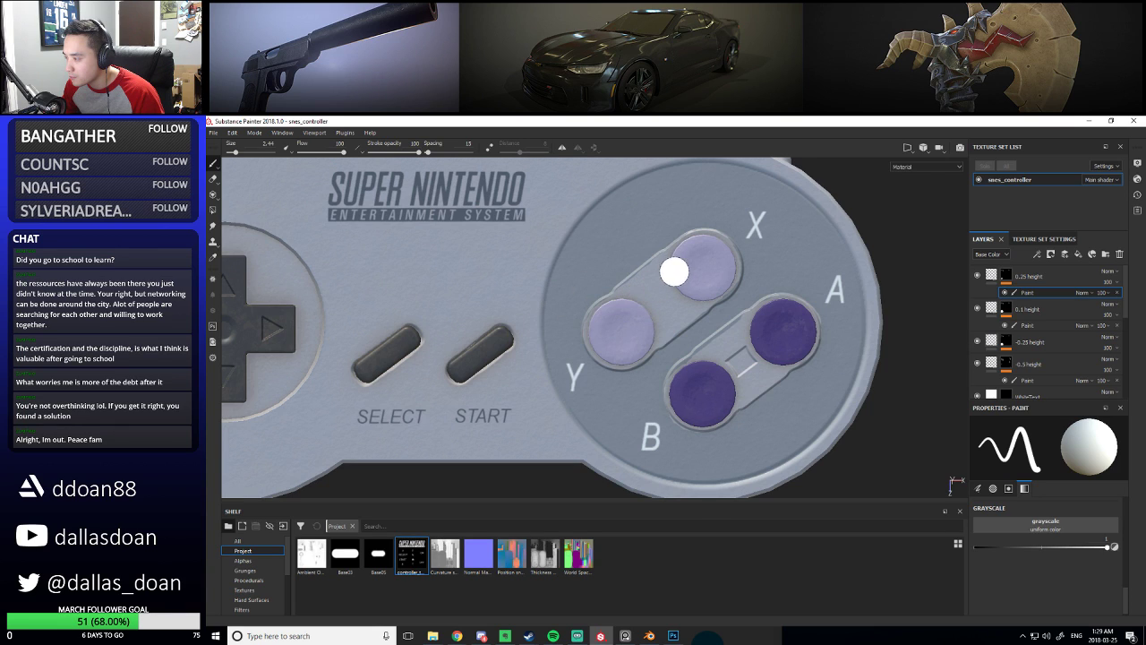
key(f)
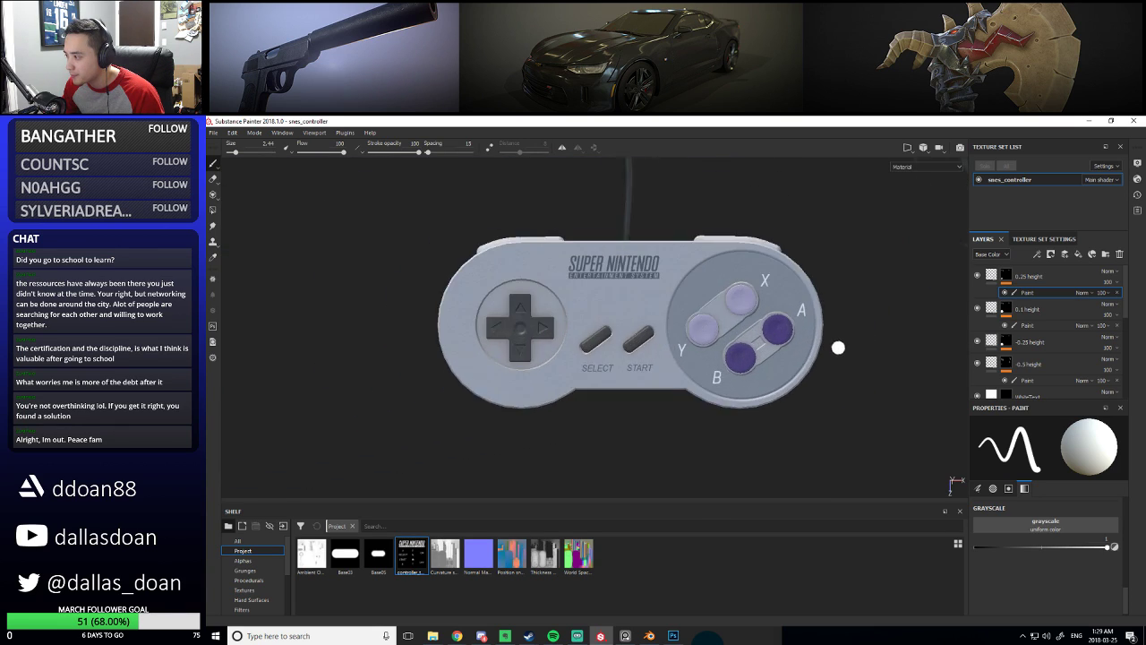
scroll(837, 350, up, 5)
scroll(719, 337, up, 2)
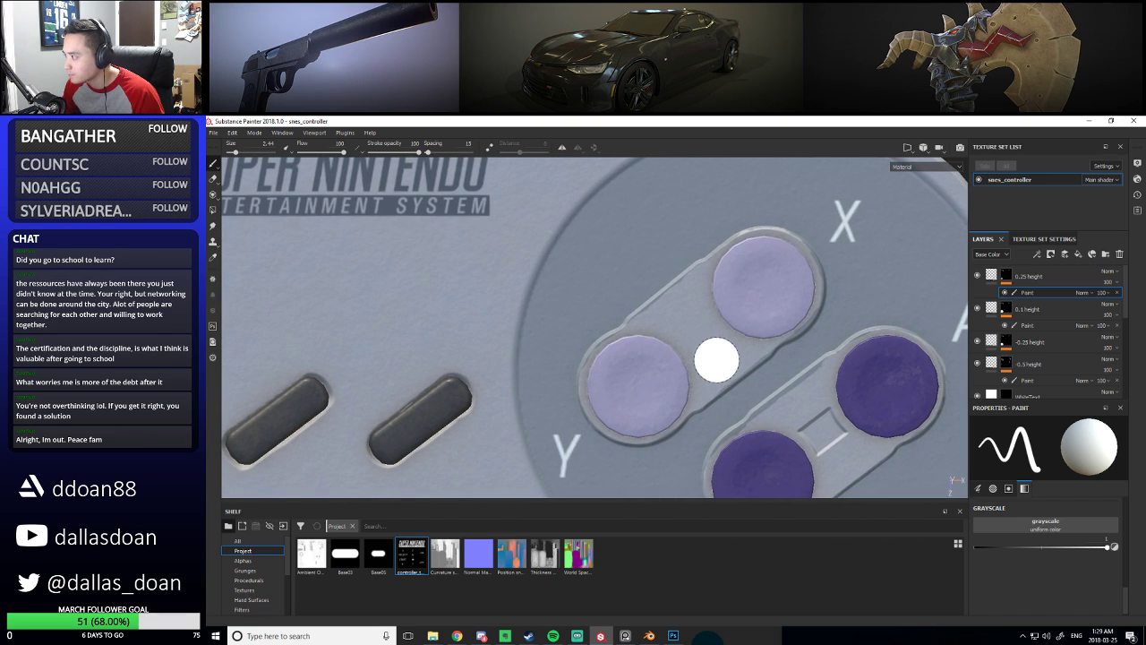
Shrink the brush and trim the raised edge above the dark purple buttons with straight black strokes on the 0.25 height mask
mouse_move(714, 320)
ctrl+right_down()
mouse_move(671, 287)
mouse_move(627, 302)
mouse_move(631, 335)
ctrl+right_up()
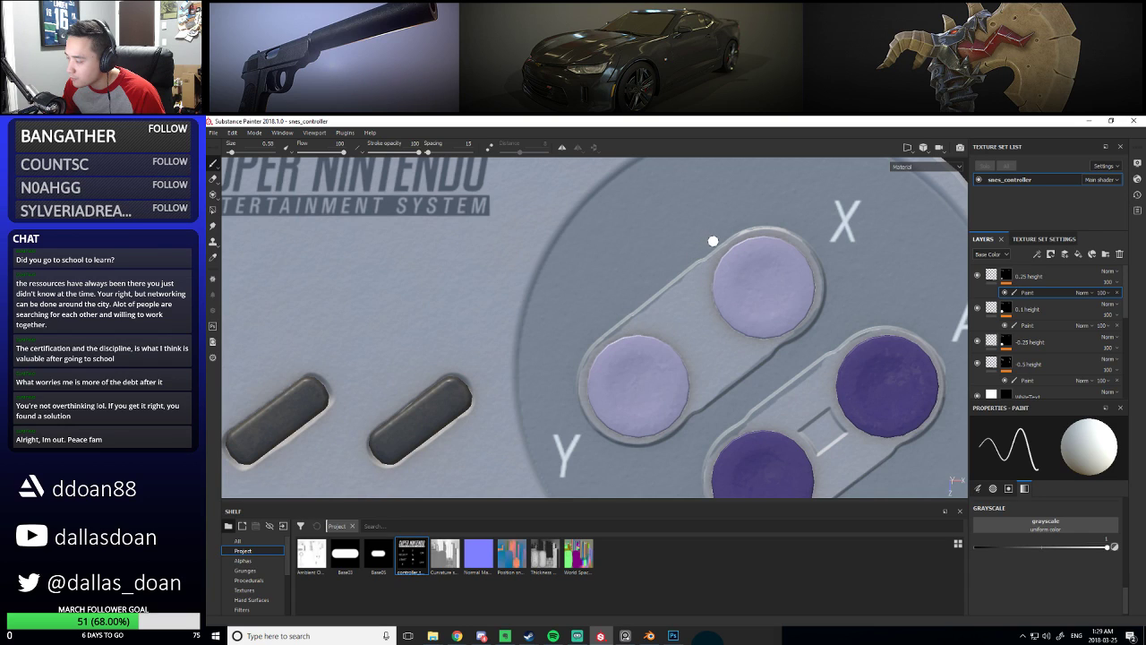
middle_drag(713, 241, 750, 294)
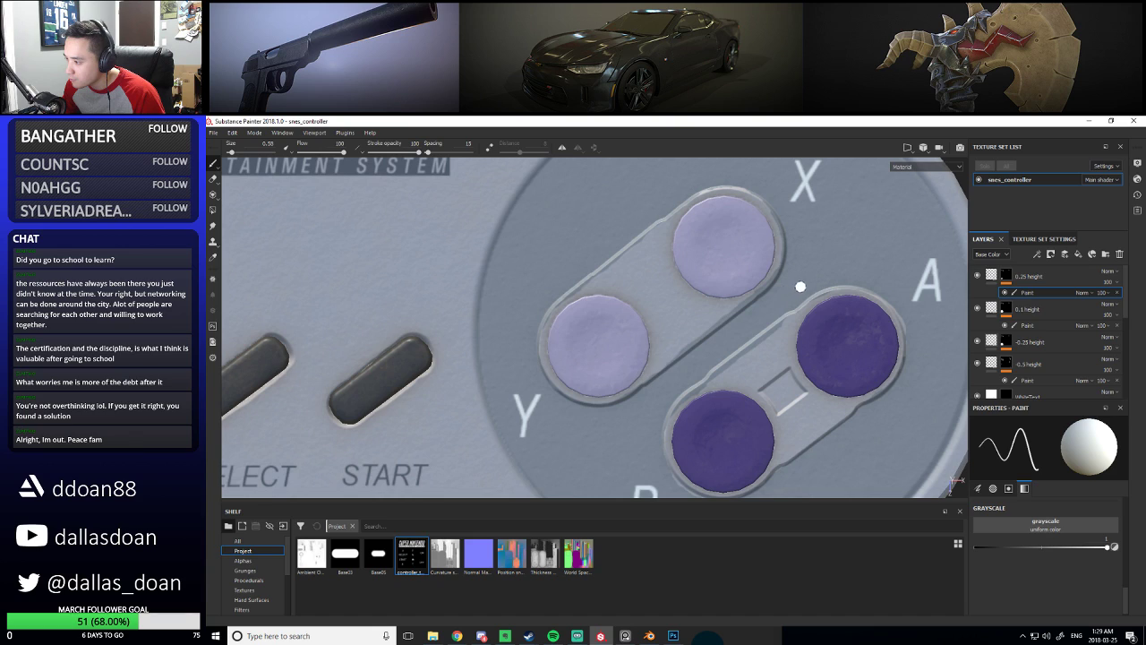
mouse_move(681, 347)
middle_down()
mouse_move(715, 350)
mouse_move(692, 329)
middle_up()
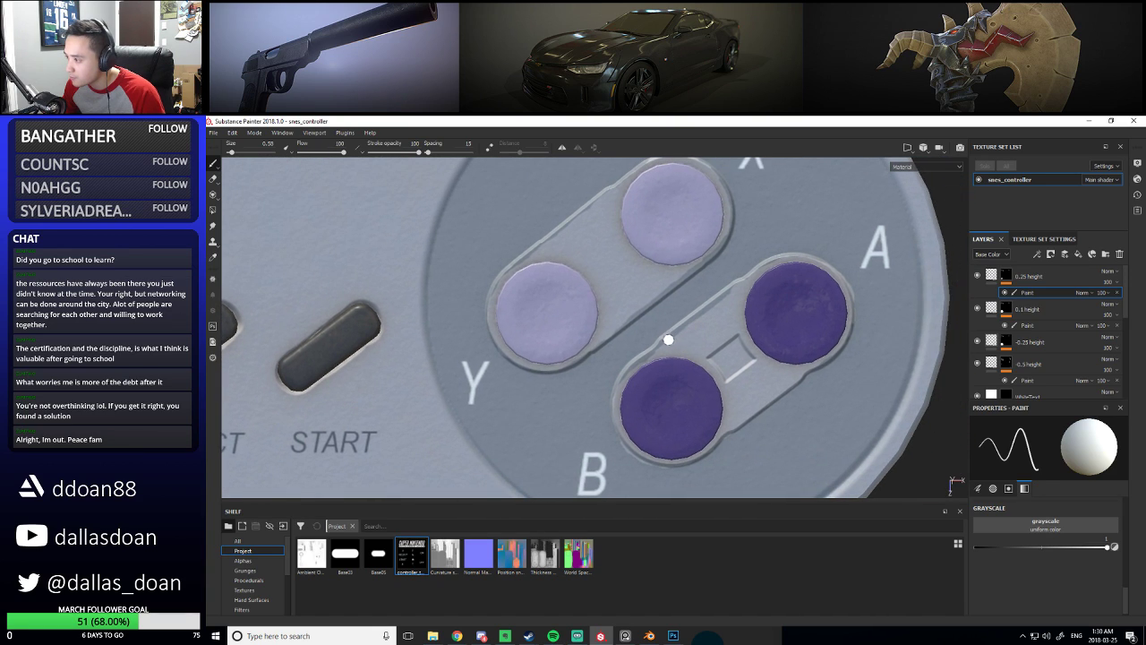
key(shift)
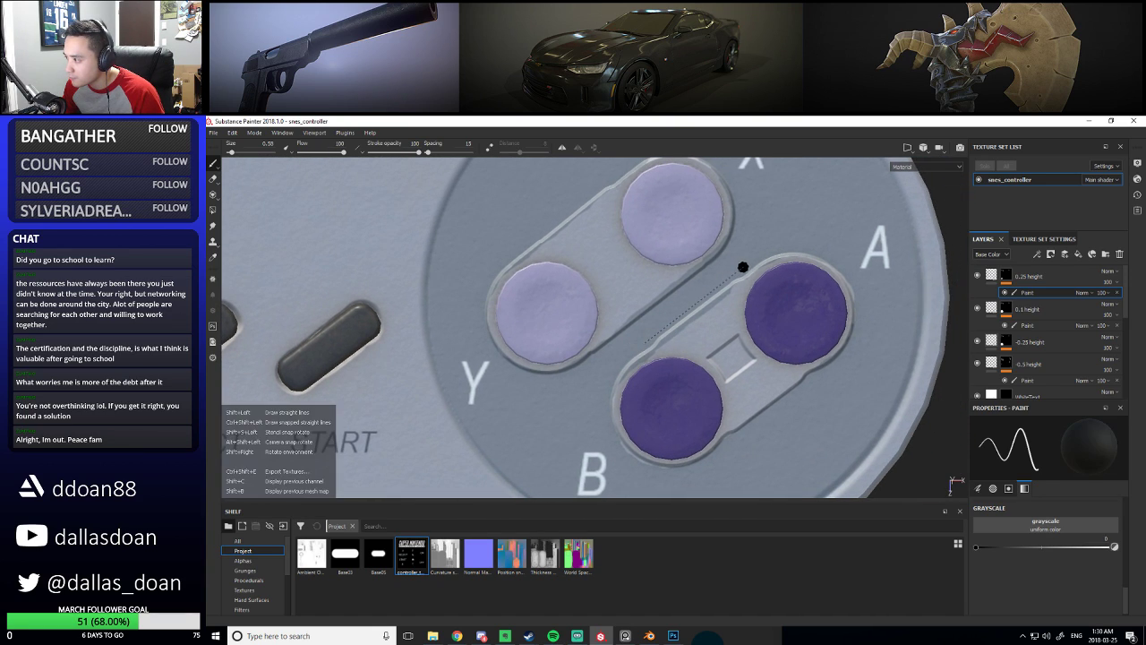
shift+click(743, 269)
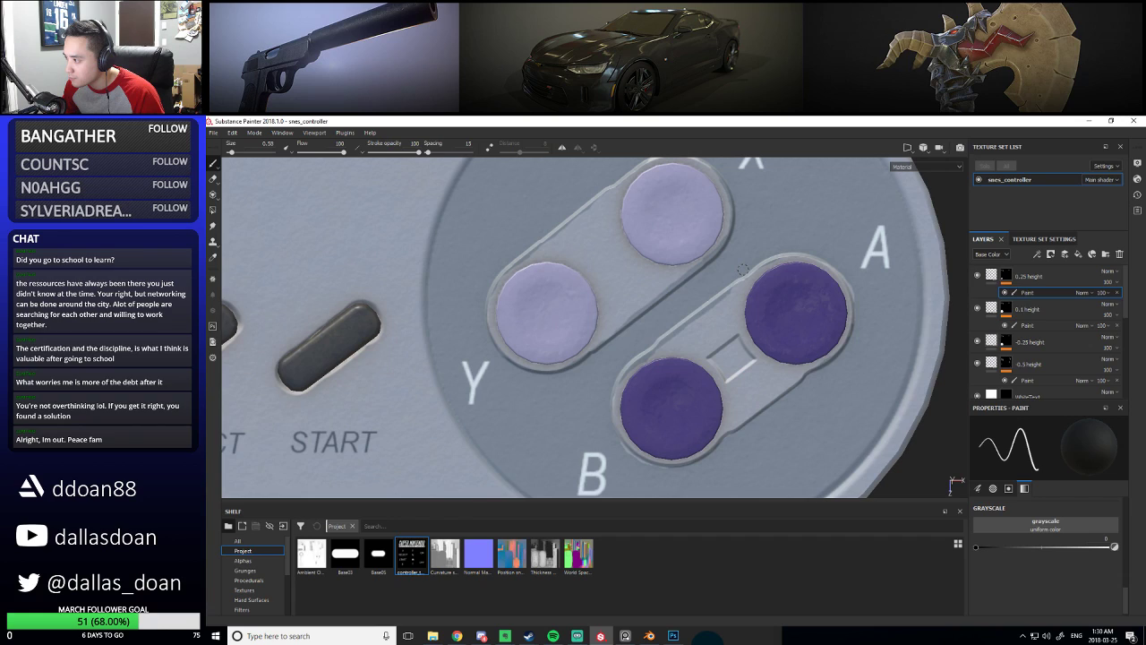
key(shift)
shift+click(636, 348)
key(x)
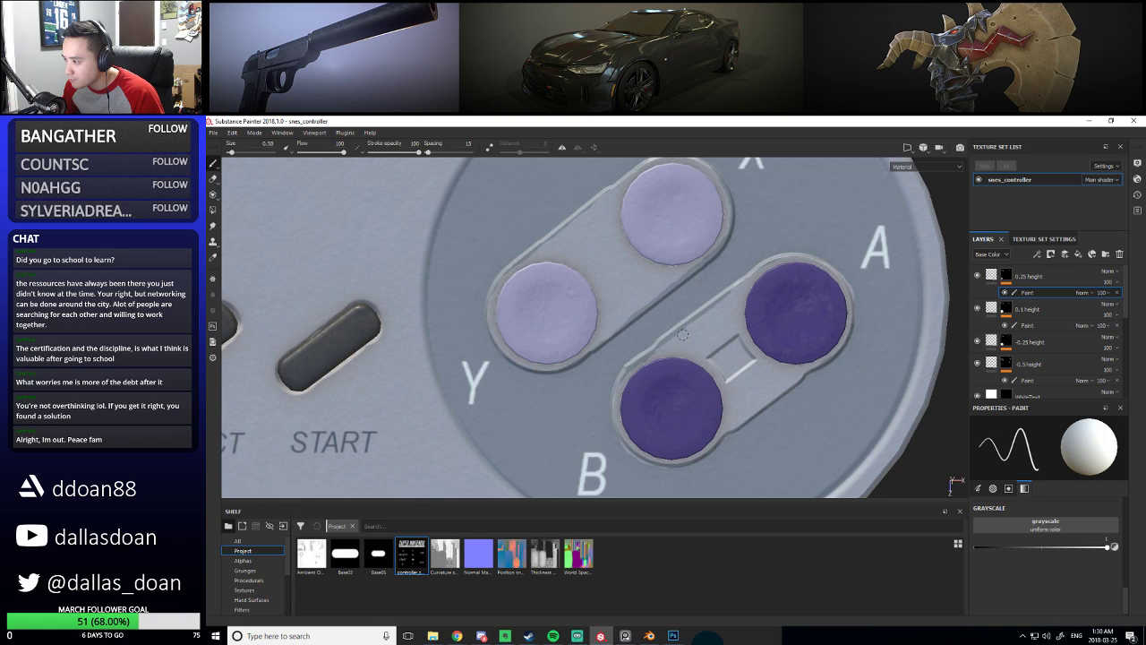
Refine the upper edges of both raised button surrounds with further straight black mask strokes
key(x)
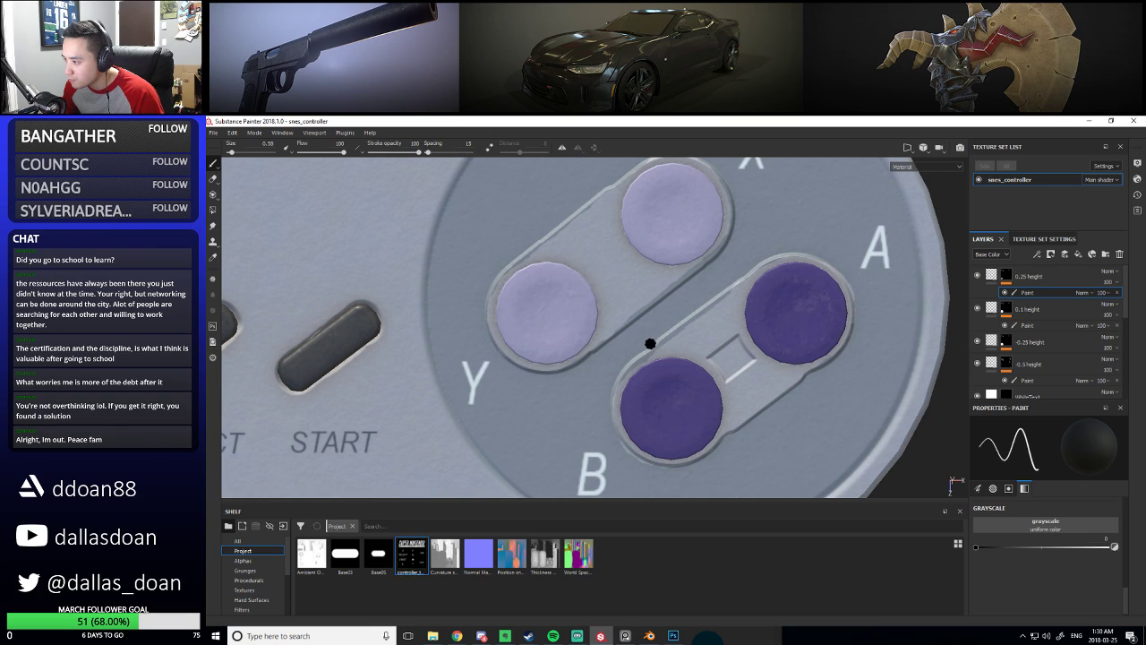
key(shift)
key(shift)
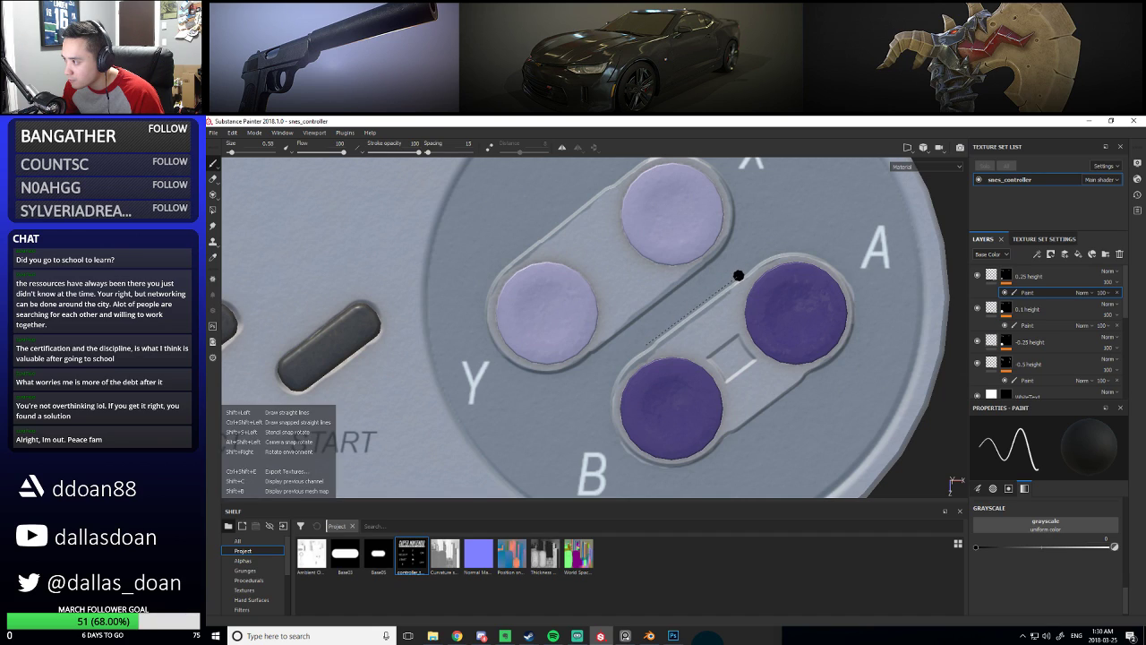
scroll(782, 259, down, 3)
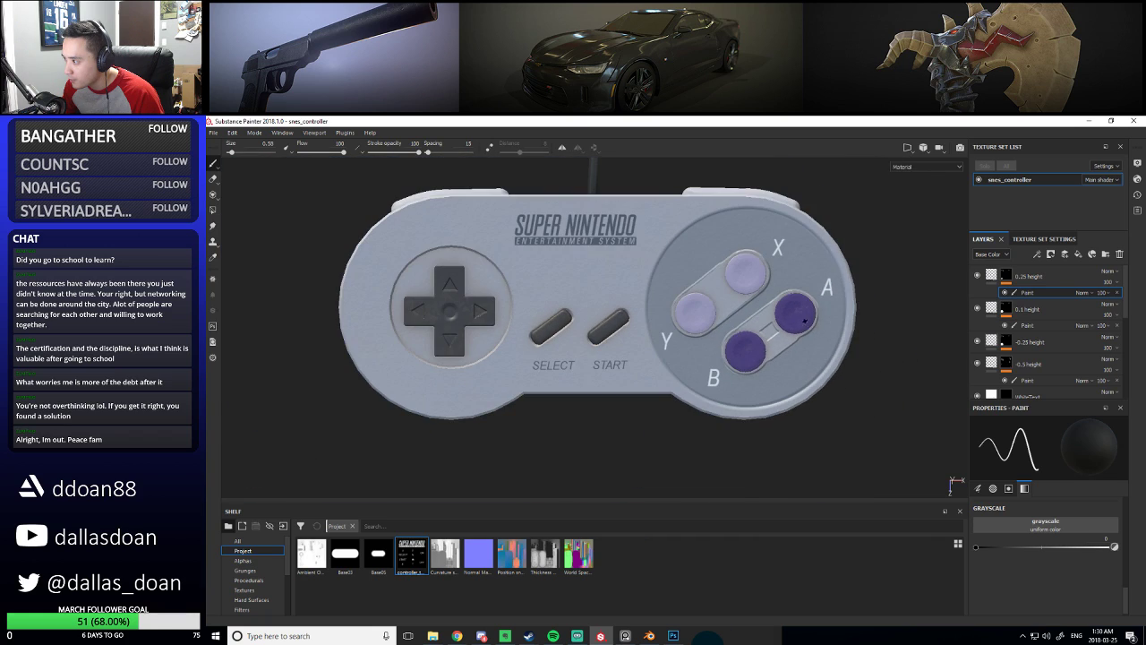
scroll(792, 297, up, 3)
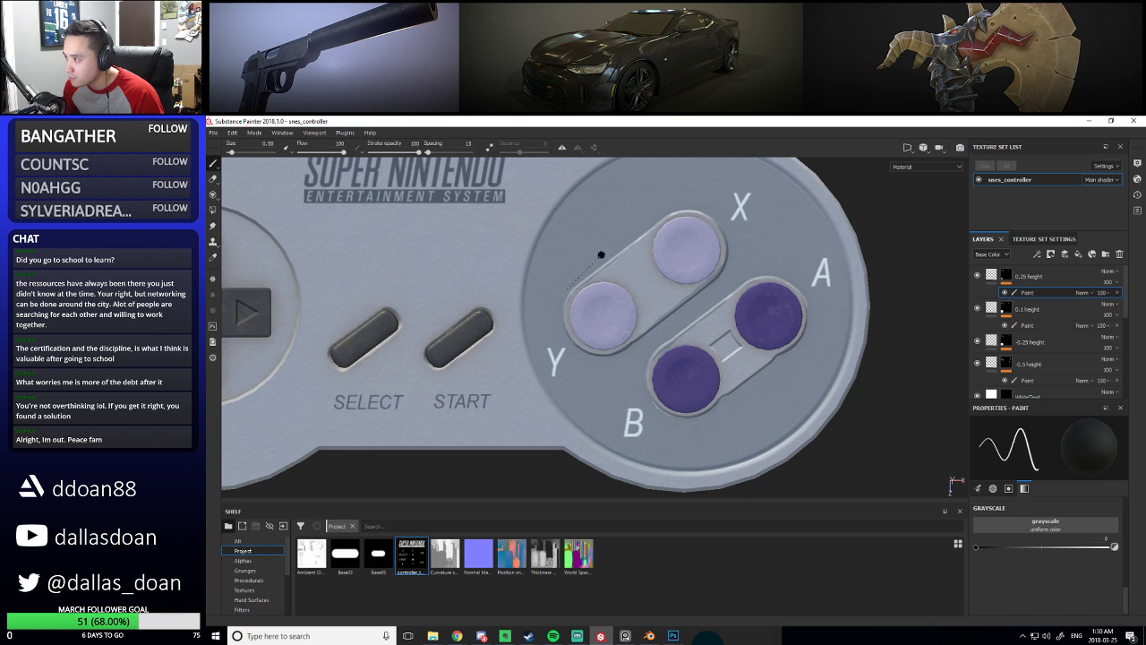
scroll(762, 299, down, 3)
scroll(760, 331, up, 3)
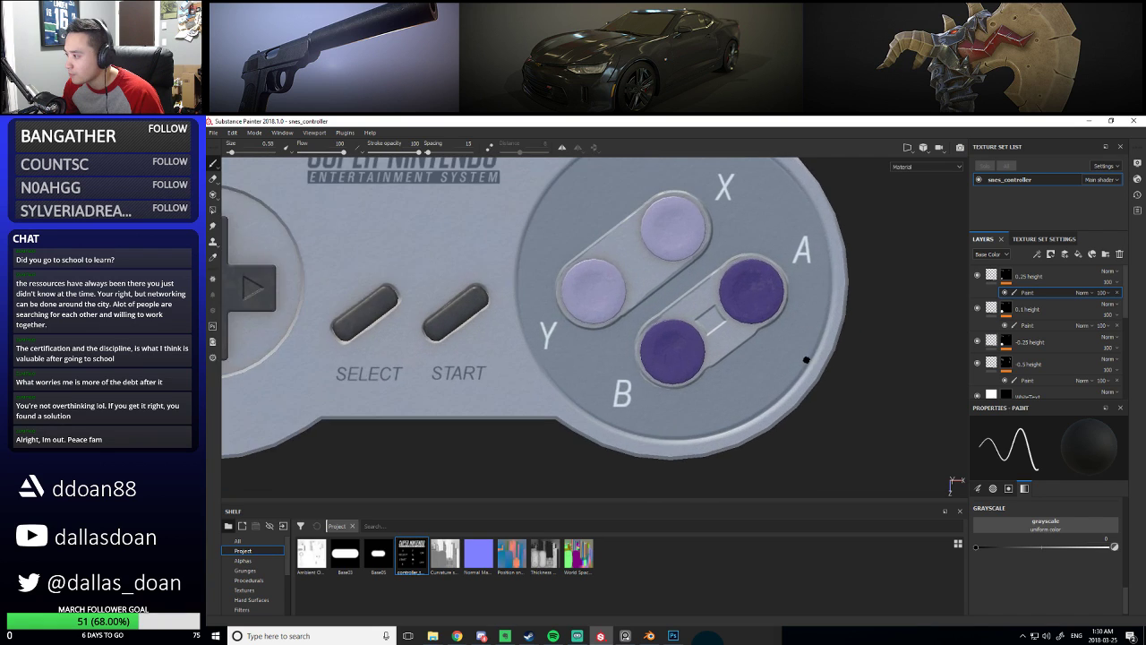
Even out the lower edge of the raised surround between the B and A buttons with straight white mask strokes
scroll(760, 323, up, 1)
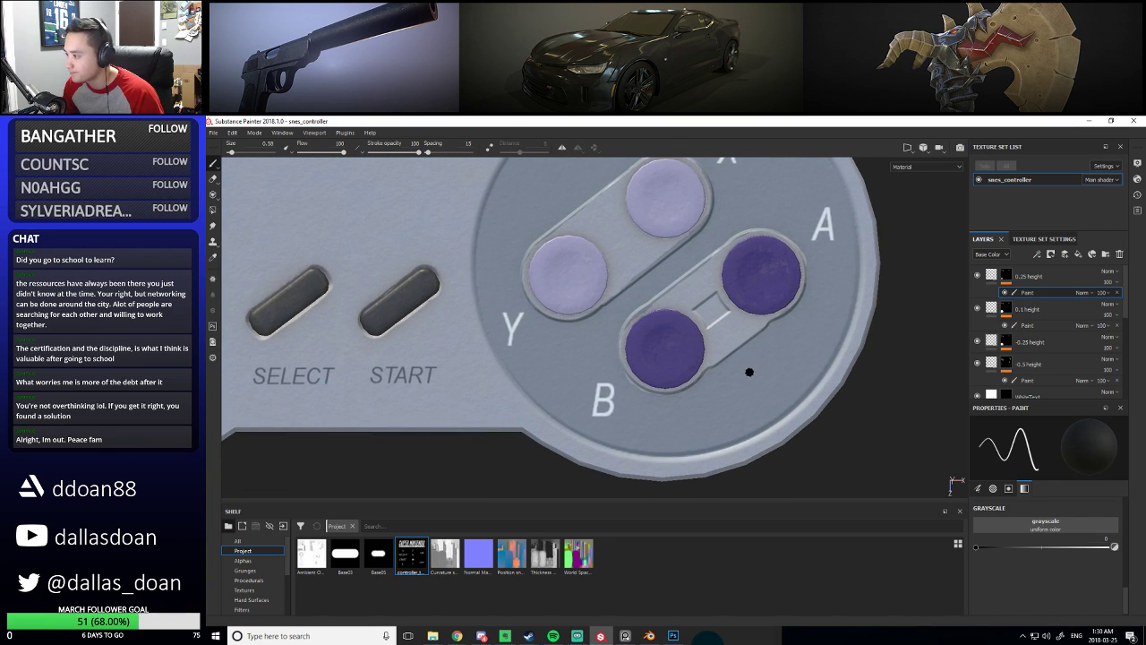
scroll(768, 367, up, 5)
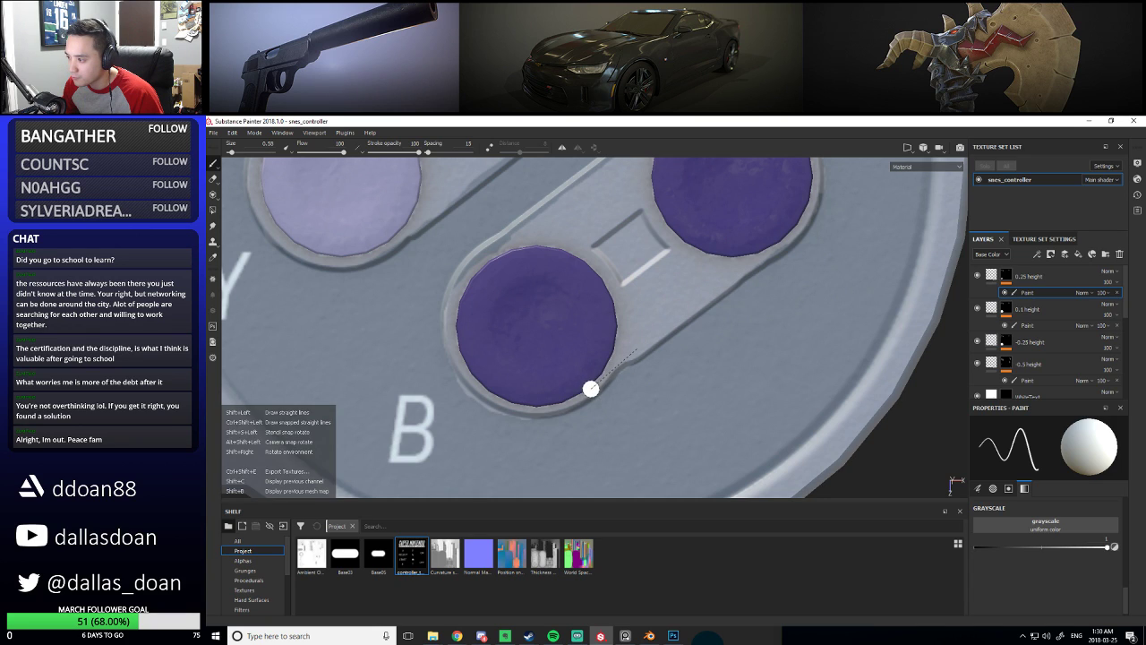
scroll(761, 294, down, 2)
scroll(761, 294, down, 2)
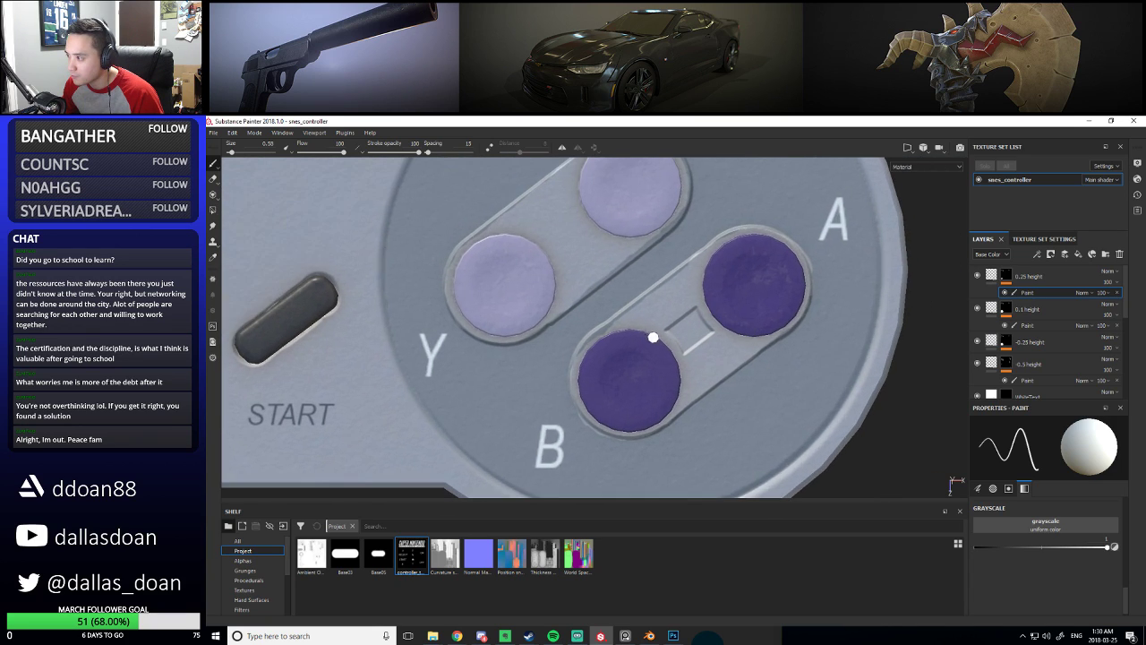
scroll(680, 294, down, 5)
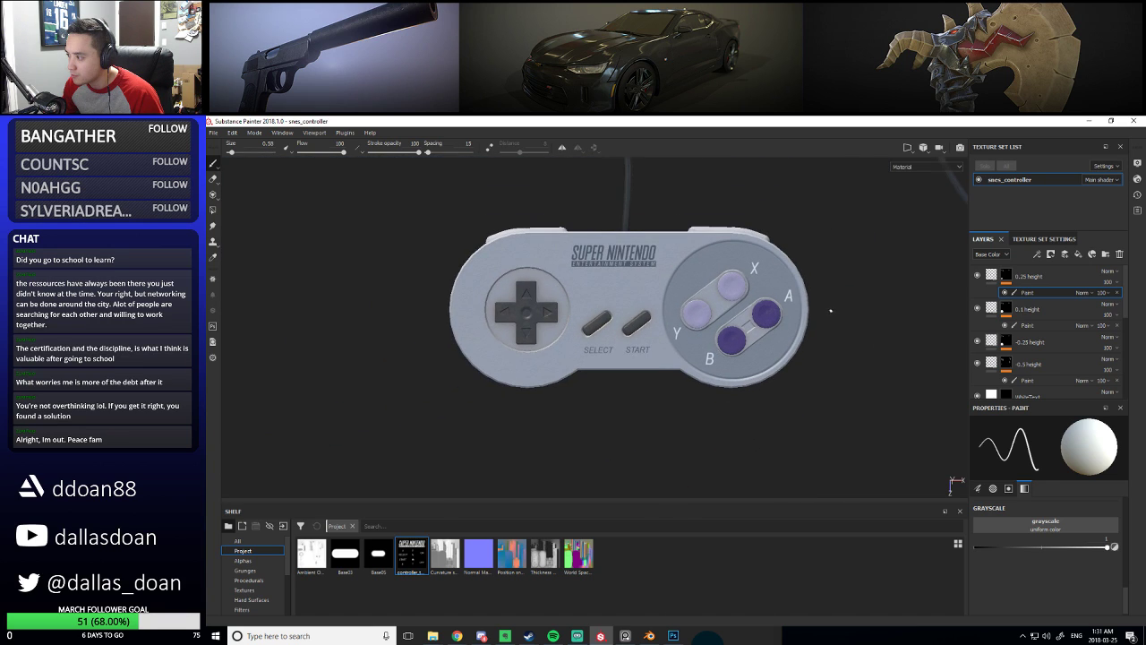
scroll(773, 312, down, 3)
scroll(788, 291, up, 7)
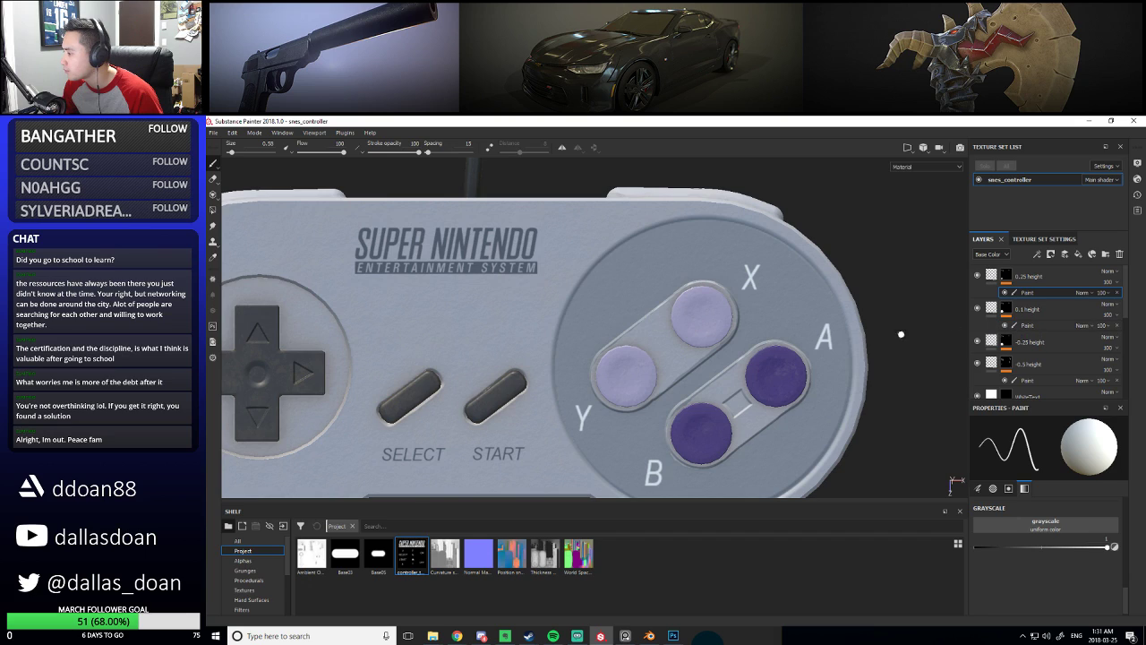
scroll(1021, 330, down, 5)
scroll(1032, 337, up, 5)
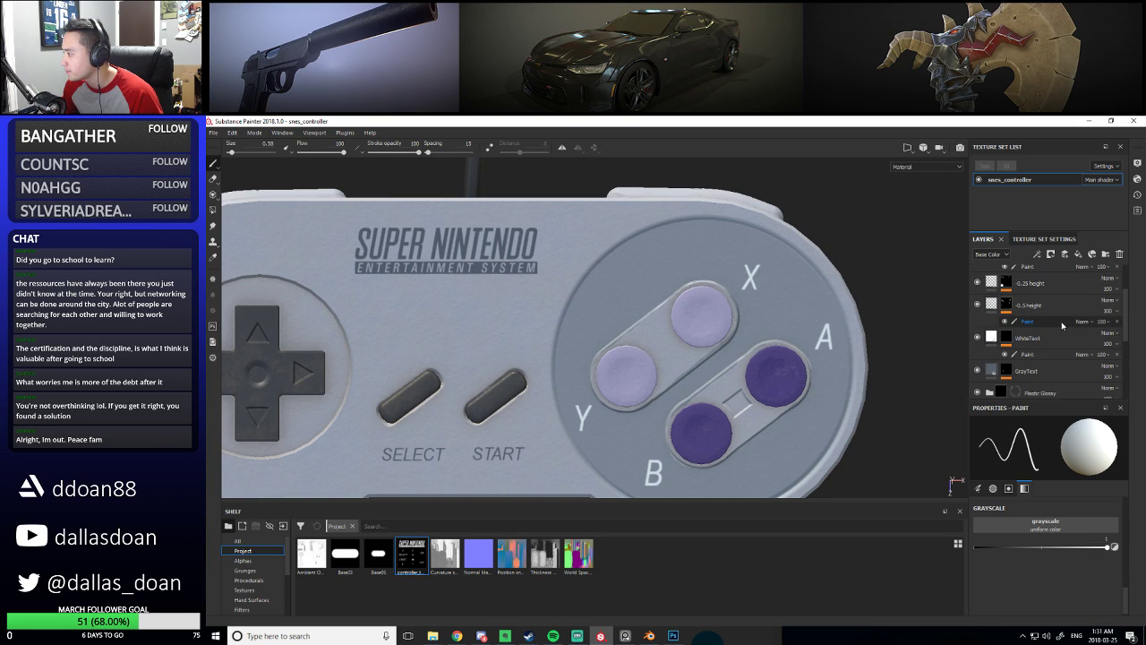
Create a new folder and move the 0.25, 0.1, -0.25 and -0.5 height layers into it
click(1054, 305)
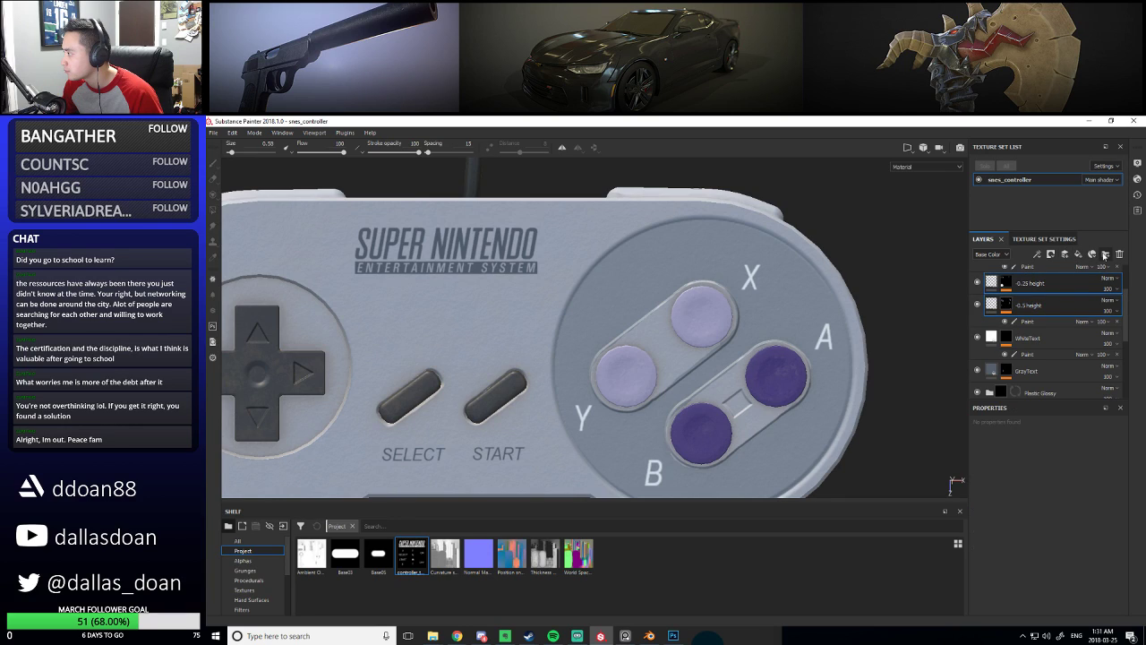
click(1028, 320)
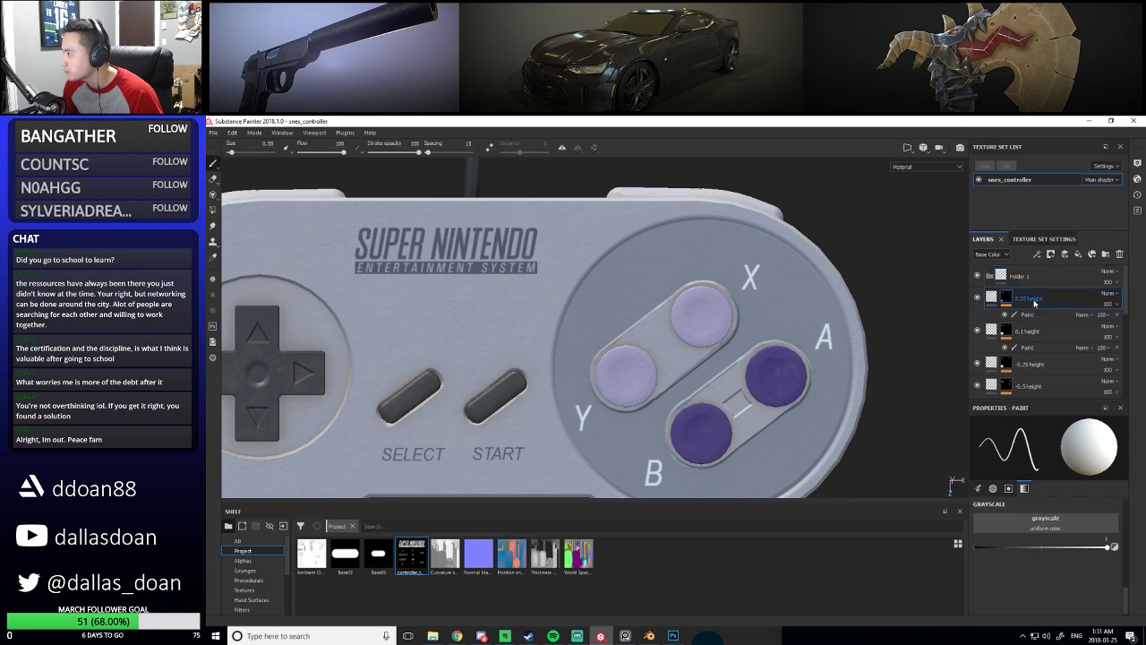
scroll(1039, 336, up, 1)
click(1049, 328)
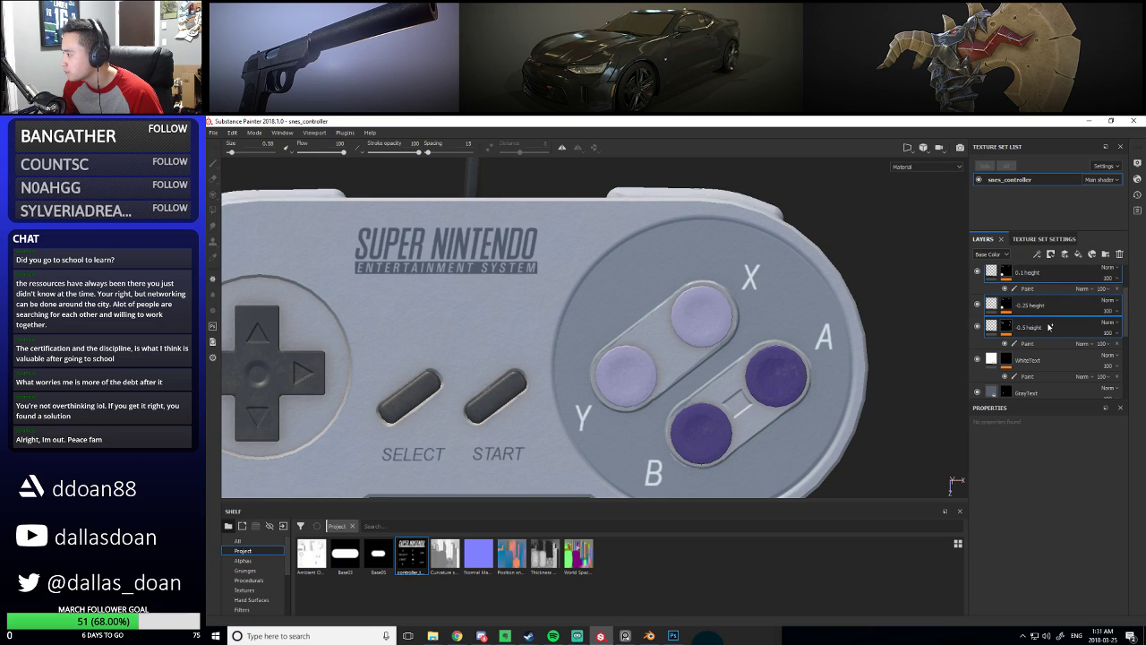
scroll(1050, 328, up, 1)
drag(1050, 328, 1024, 280)
Rename the folder of height layers HeightInfo and collapse it
double_click(1024, 278)
text(HeightInfo)
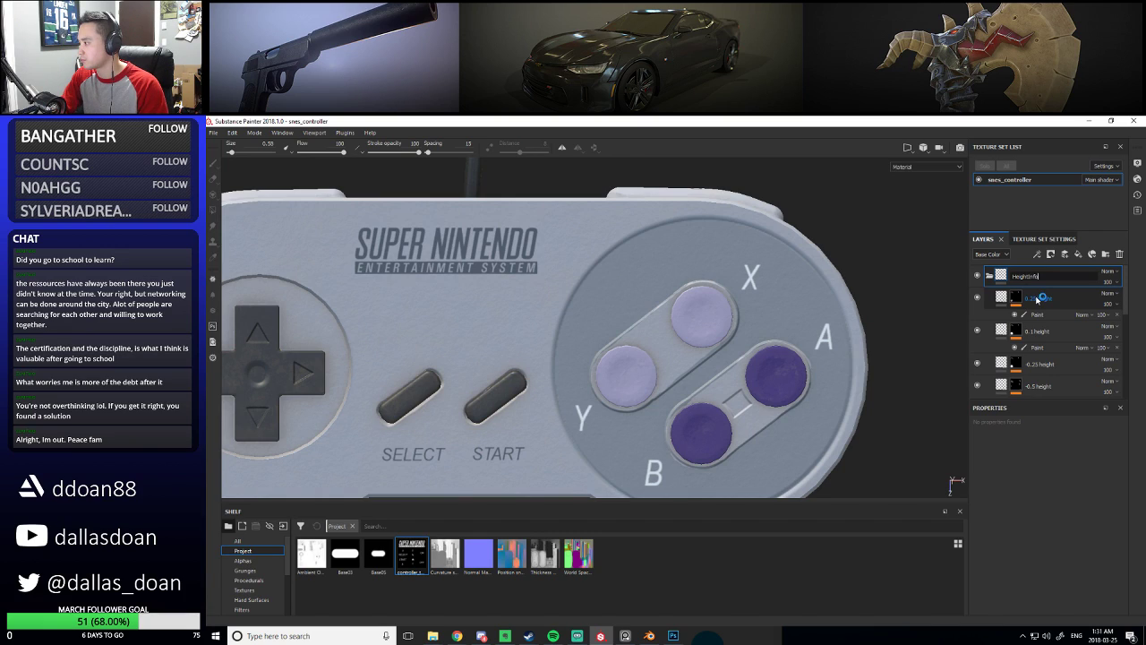
key(Return)
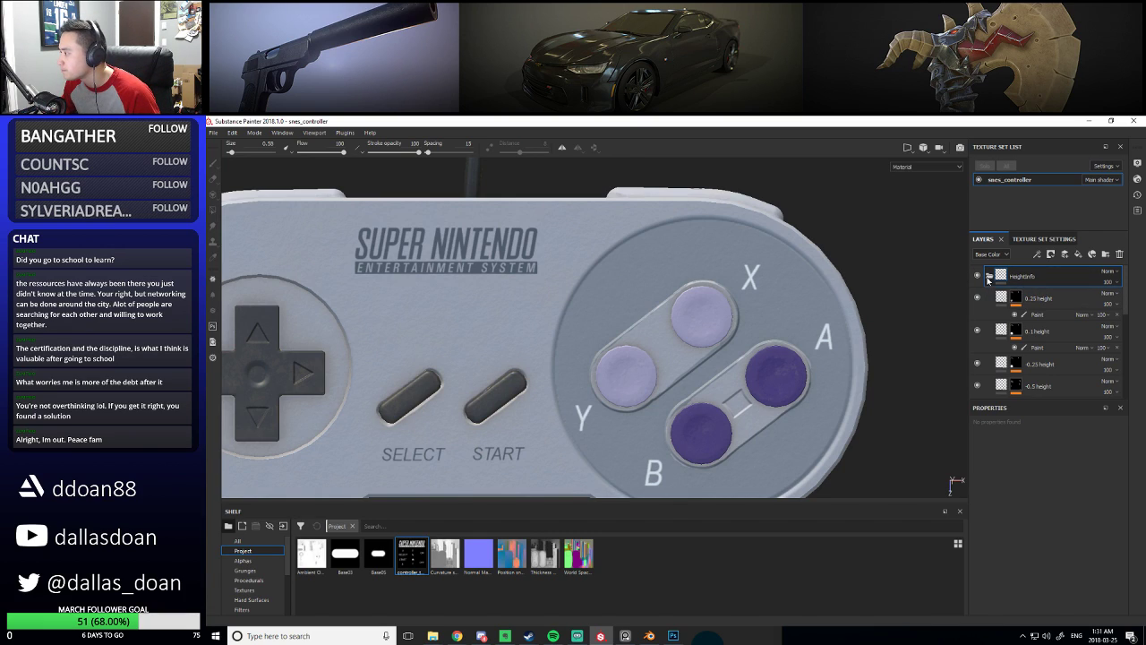
click(989, 275)
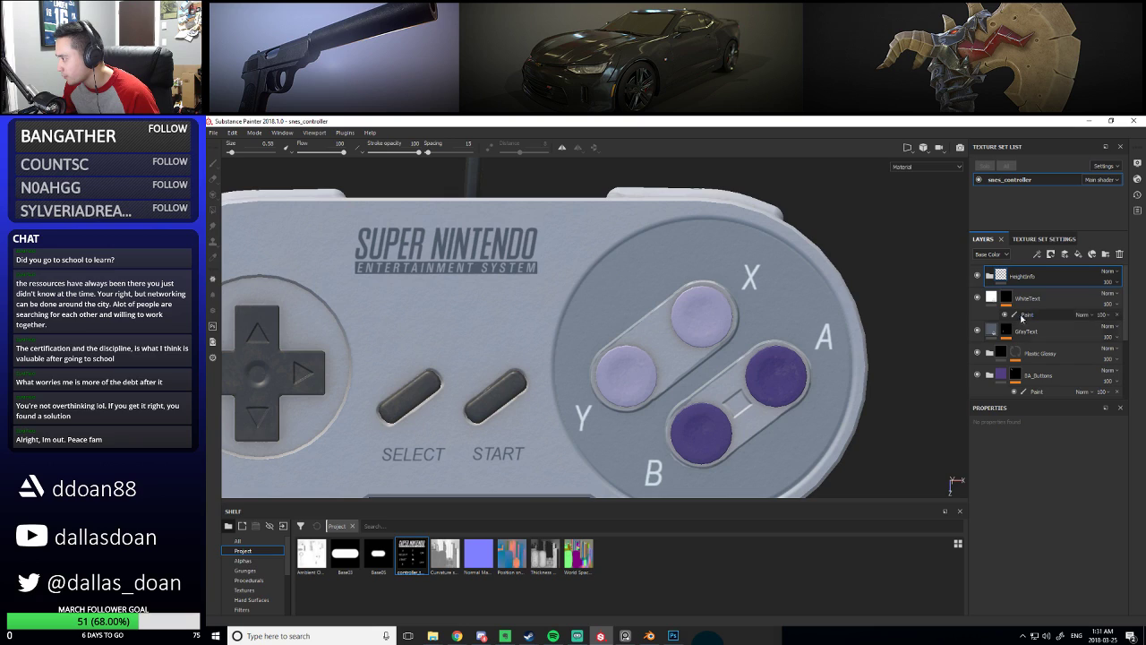
Group the WhiteText and GrayText layers into a new folder named Text and collapse it
click(1030, 301)
shift+click(1055, 326)
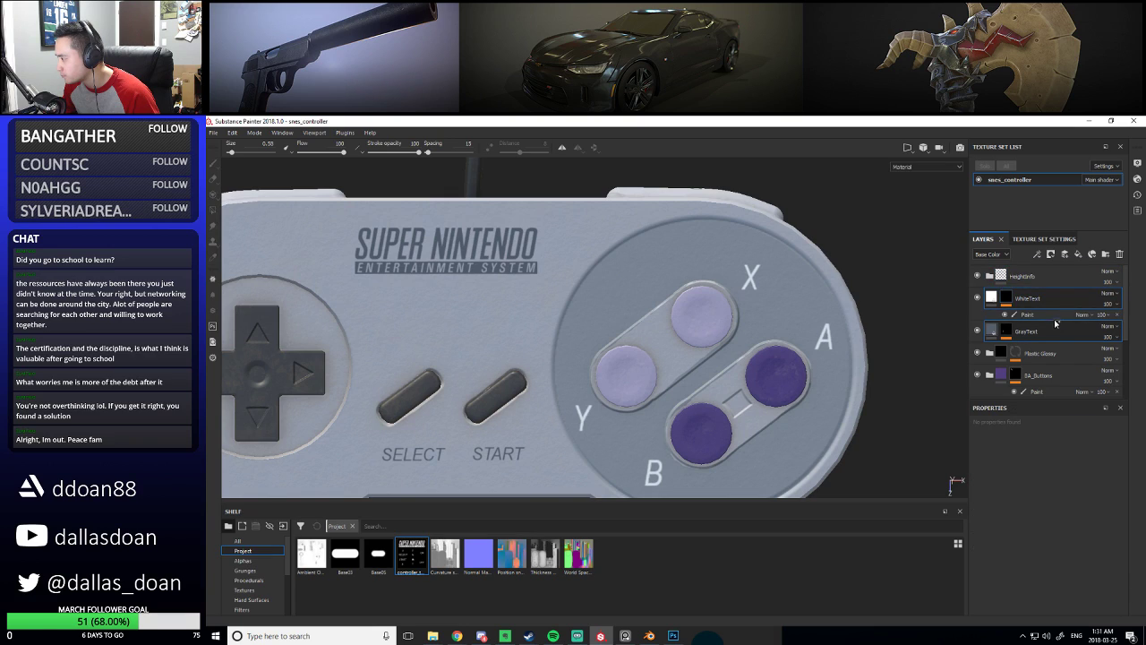
click(1106, 255)
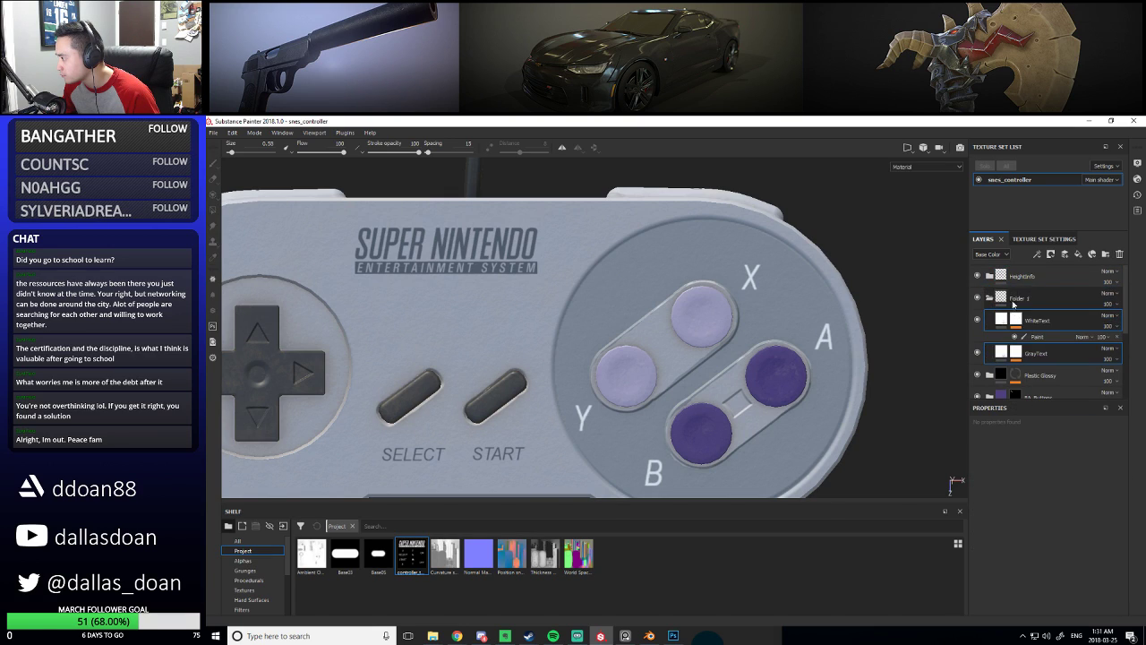
double_click(1013, 302)
text(Text)
key(Return)
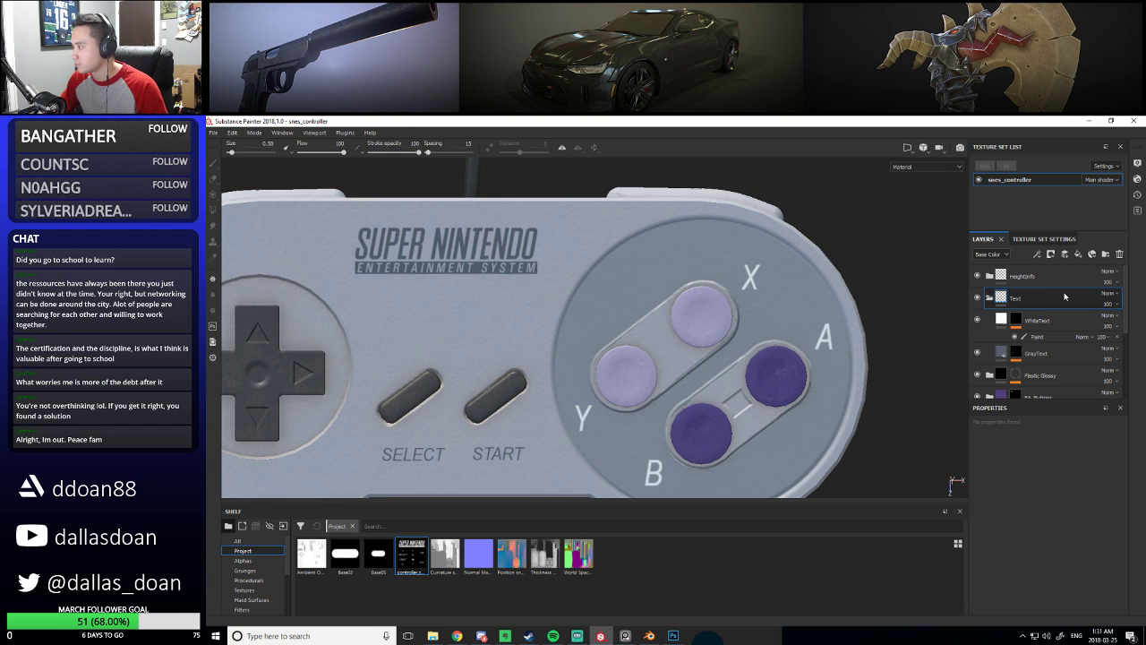
alt+middle_drag(788, 257, 797, 265)
click(990, 299)
On the Plastic Glossy folder's mask, paint straight black strokes along the upper edge of the surround joining the Y and X buttons
scroll(761, 302, down, 1)
alt+middle_drag(762, 303, 788, 246)
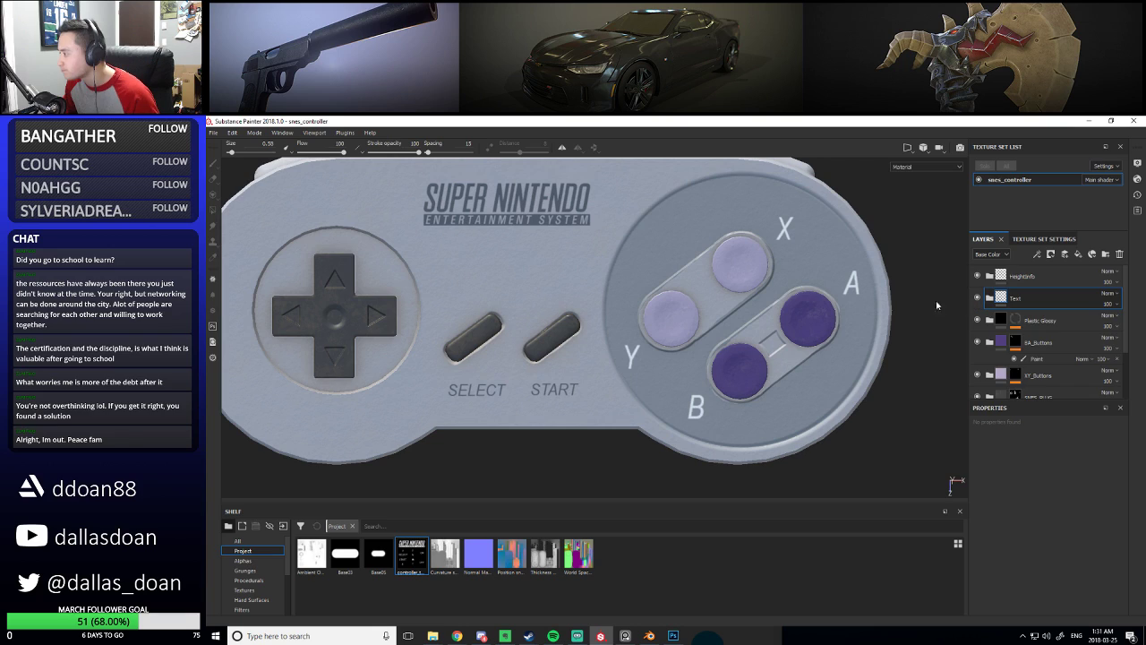
click(1077, 328)
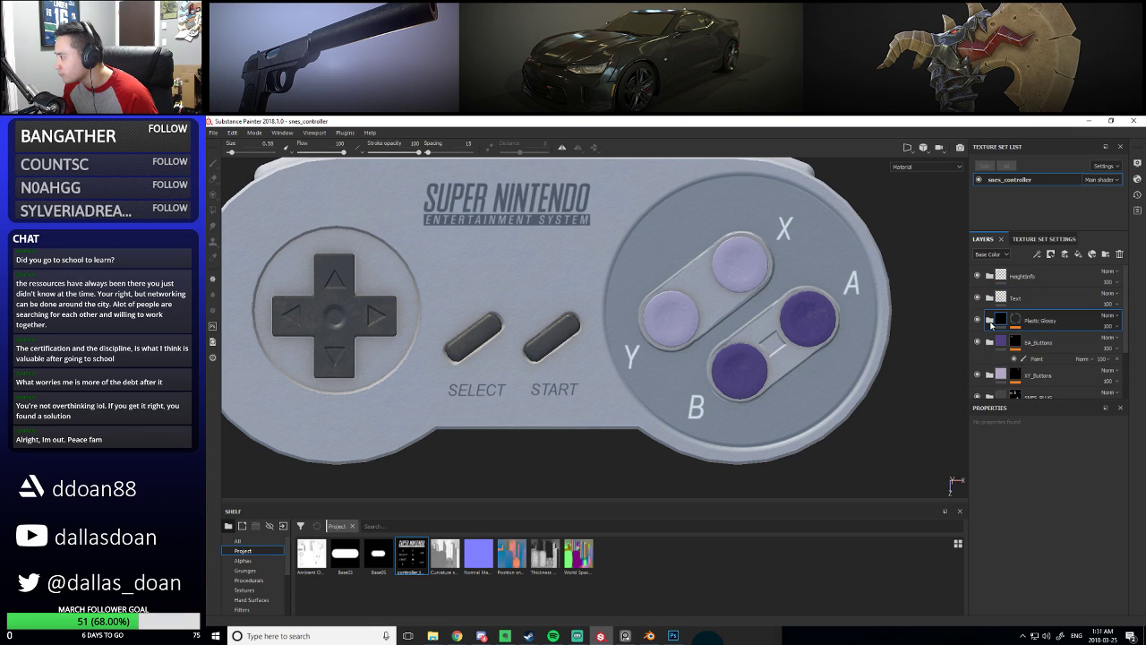
click(980, 321)
click(980, 322)
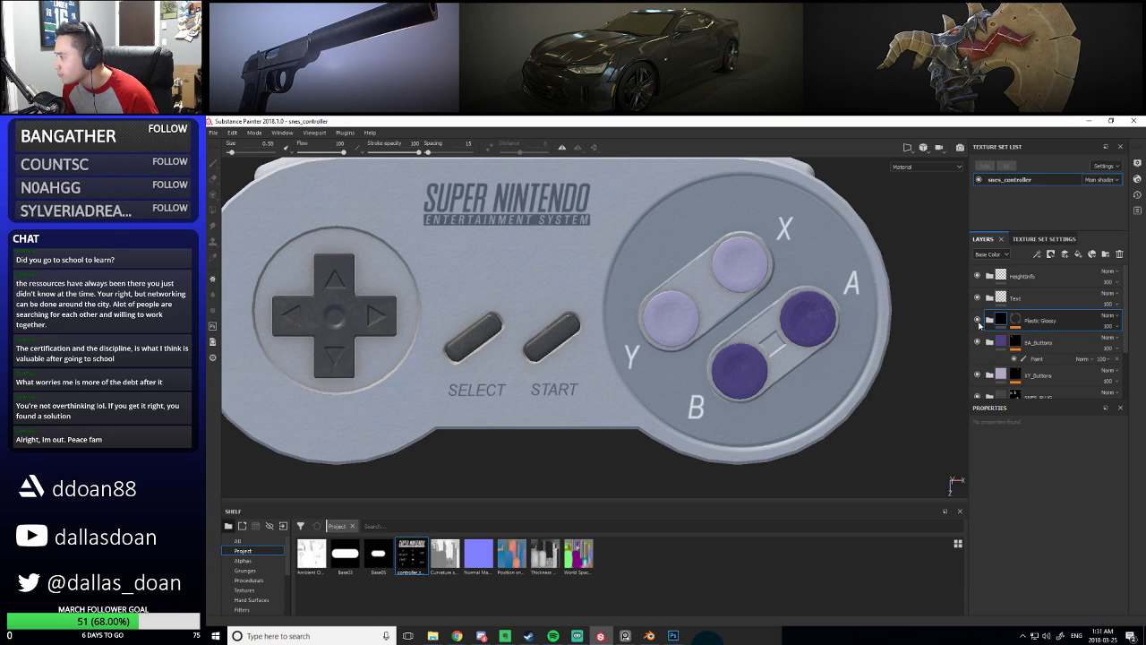
click(1016, 320)
click(1020, 337)
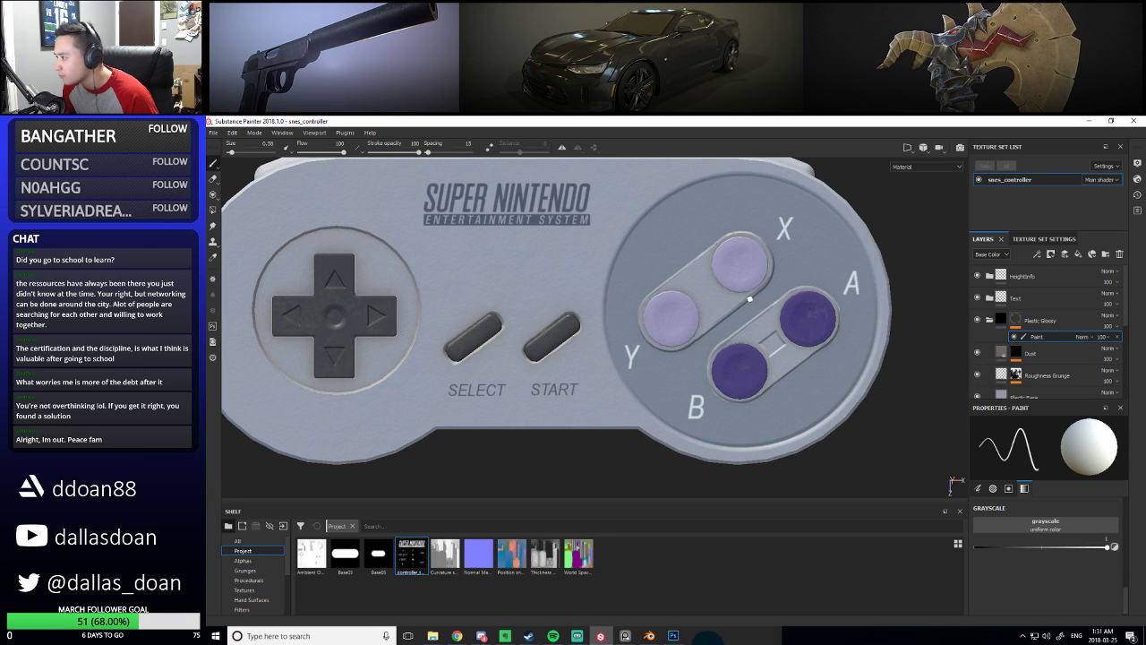
scroll(739, 288, up, 2)
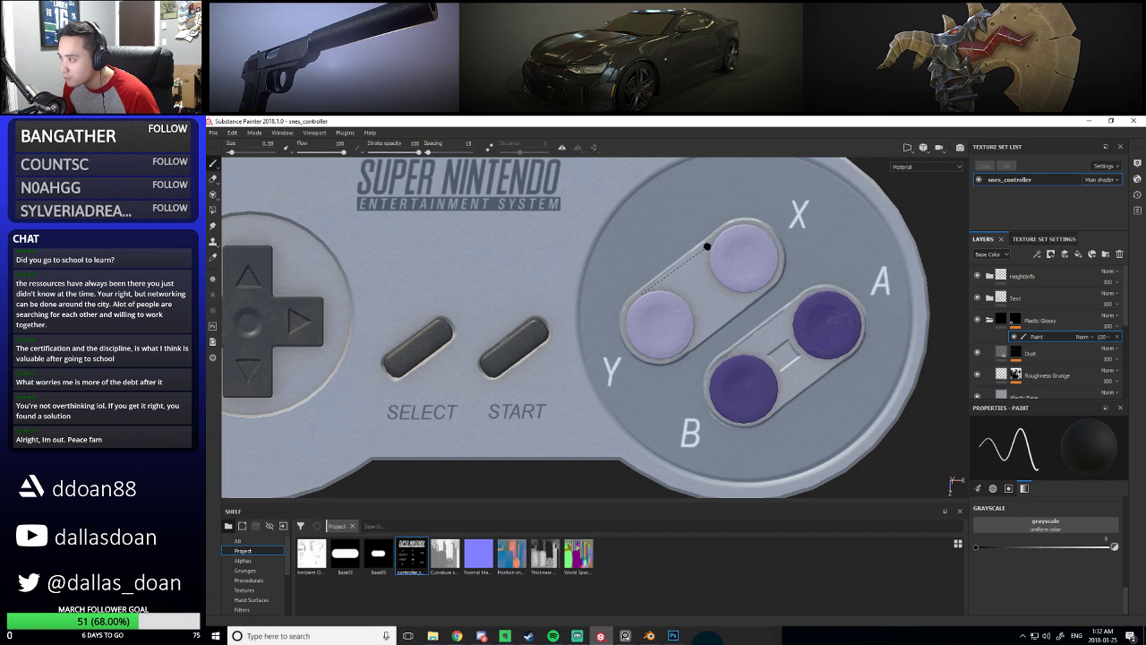
shift+click(709, 244)
mouse_move(708, 327)
alt+middle_down()
mouse_move(694, 309)
mouse_move(681, 334)
alt+middle_up()
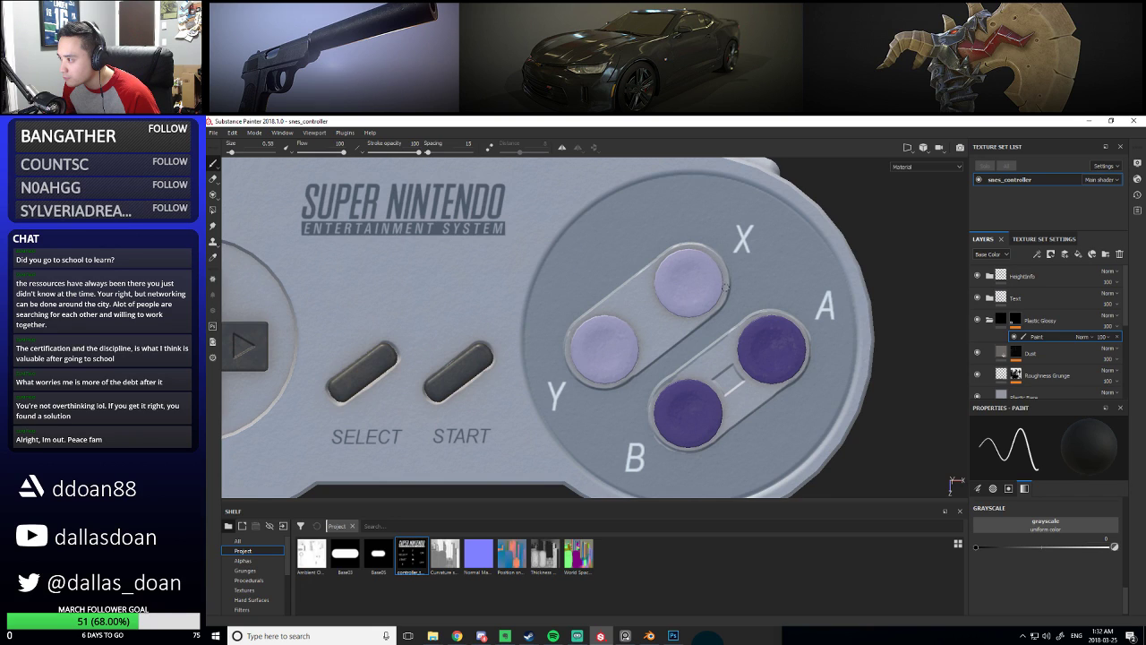
Paint black along the edges of the surround joining the B and A buttons on the Plastic Glossy mask, and collapse the folder
alt+middle_drag(714, 313, 685, 263)
alt+right_drag(685, 262, 727, 287)
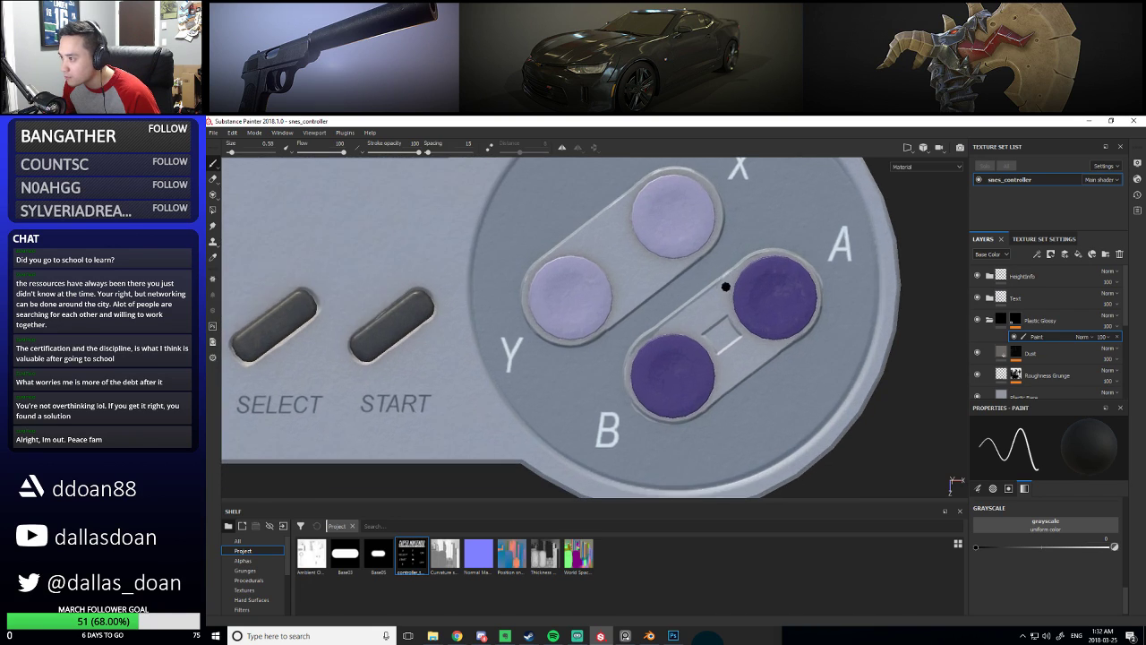
alt+middle_drag(674, 349, 687, 327)
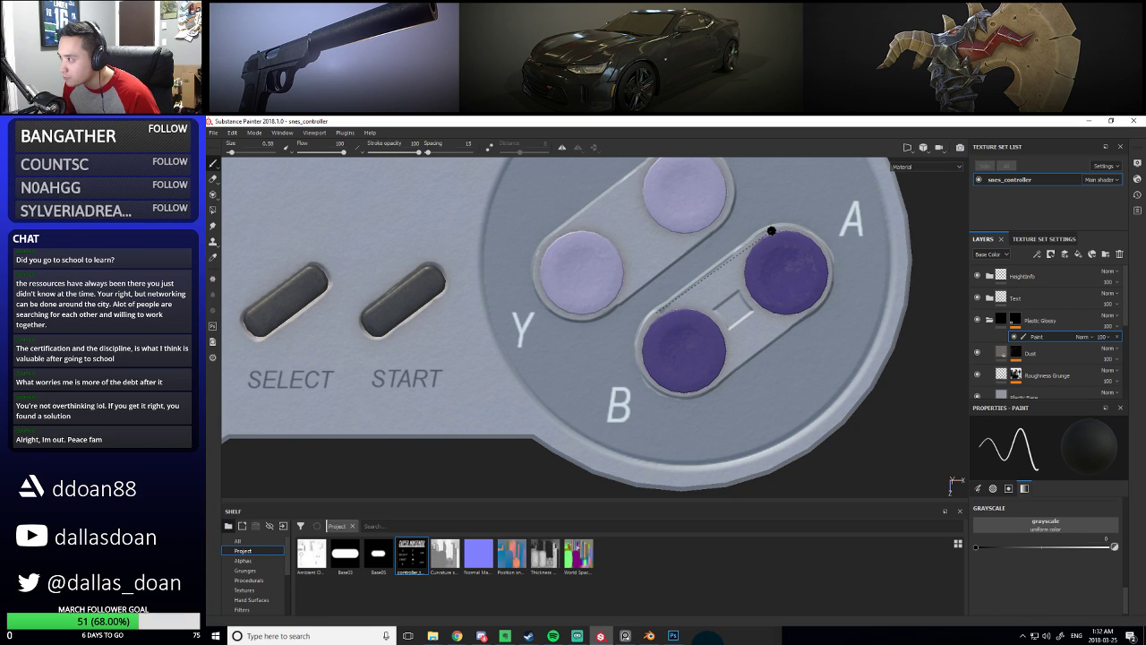
alt+middle_drag(760, 266, 741, 289)
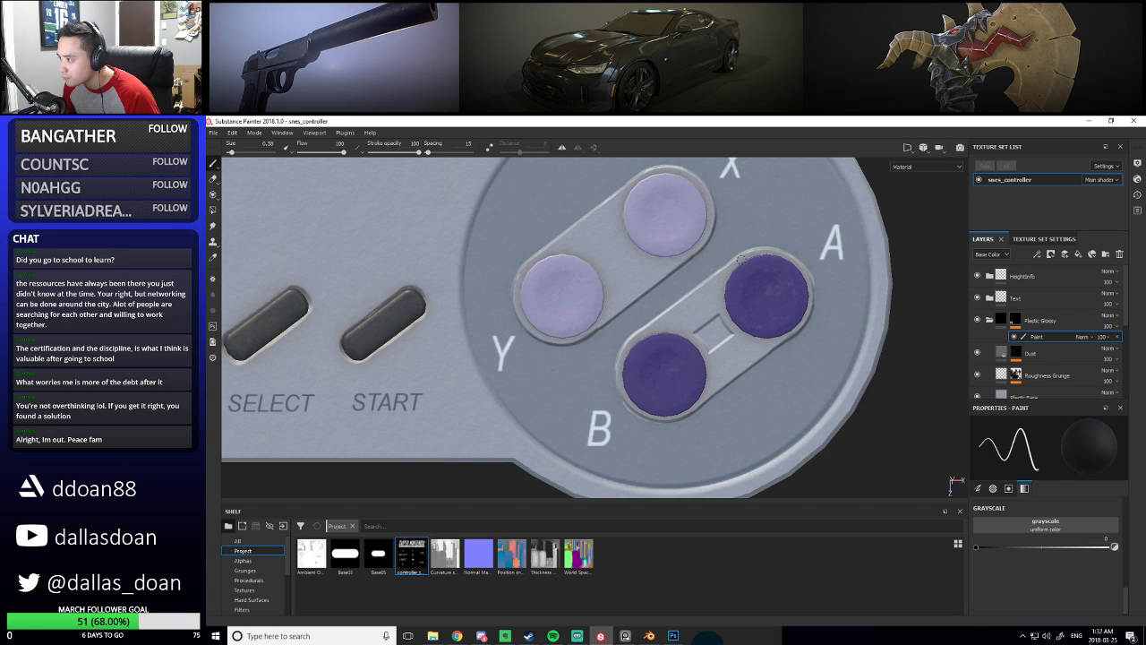
alt+middle_drag(742, 260, 724, 225)
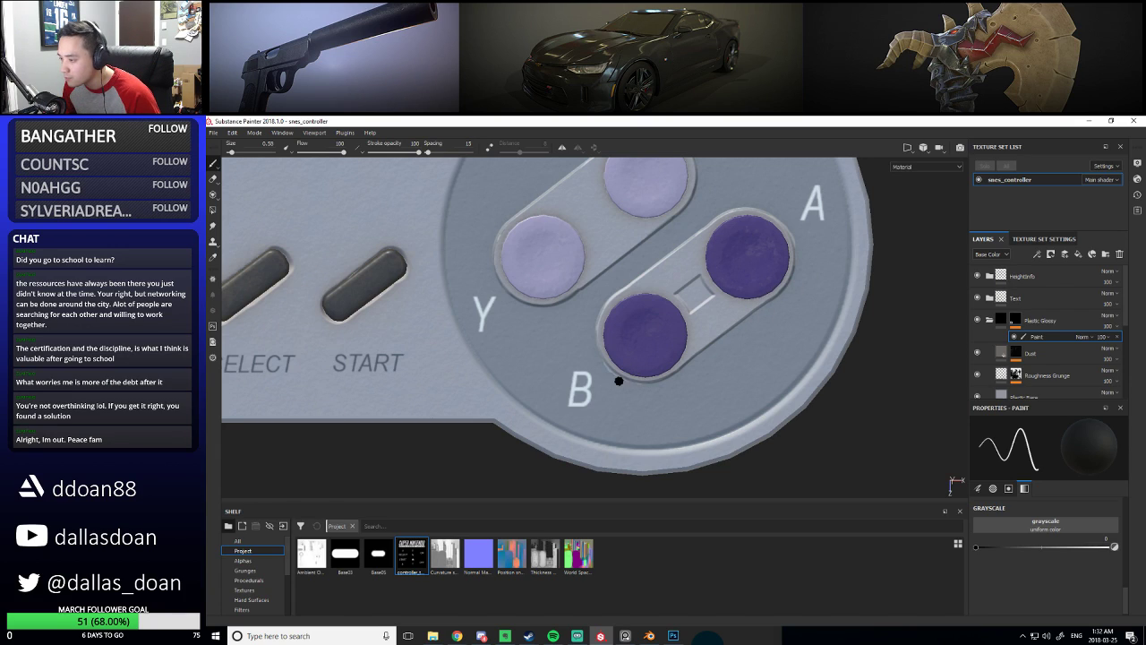
key(x)
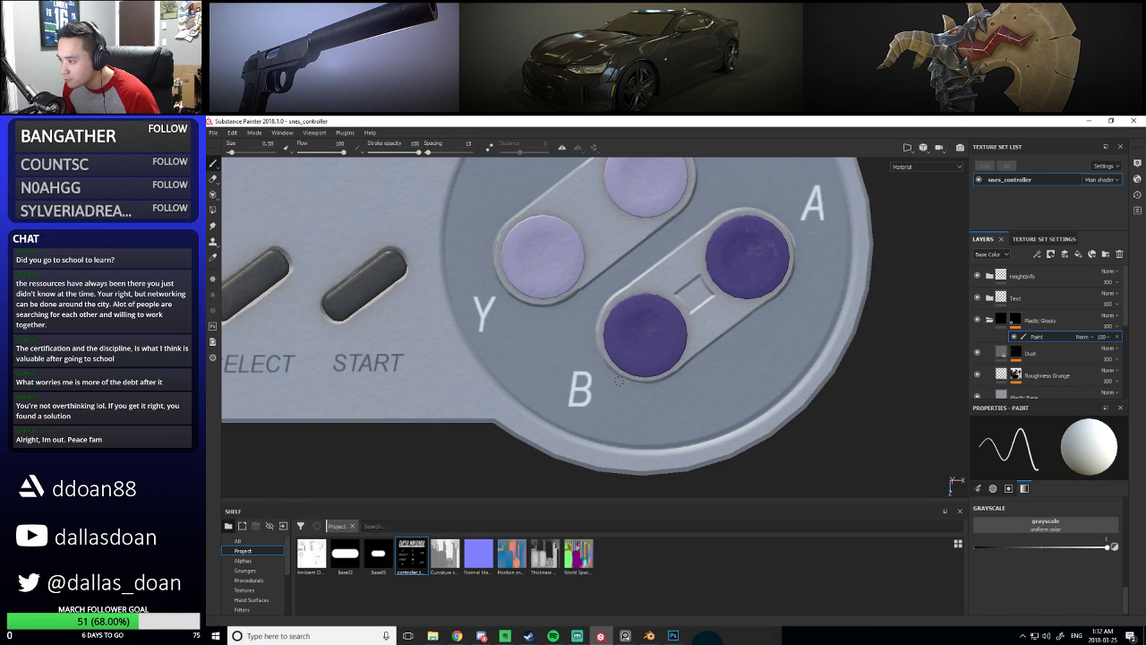
scroll(641, 387, down, 4)
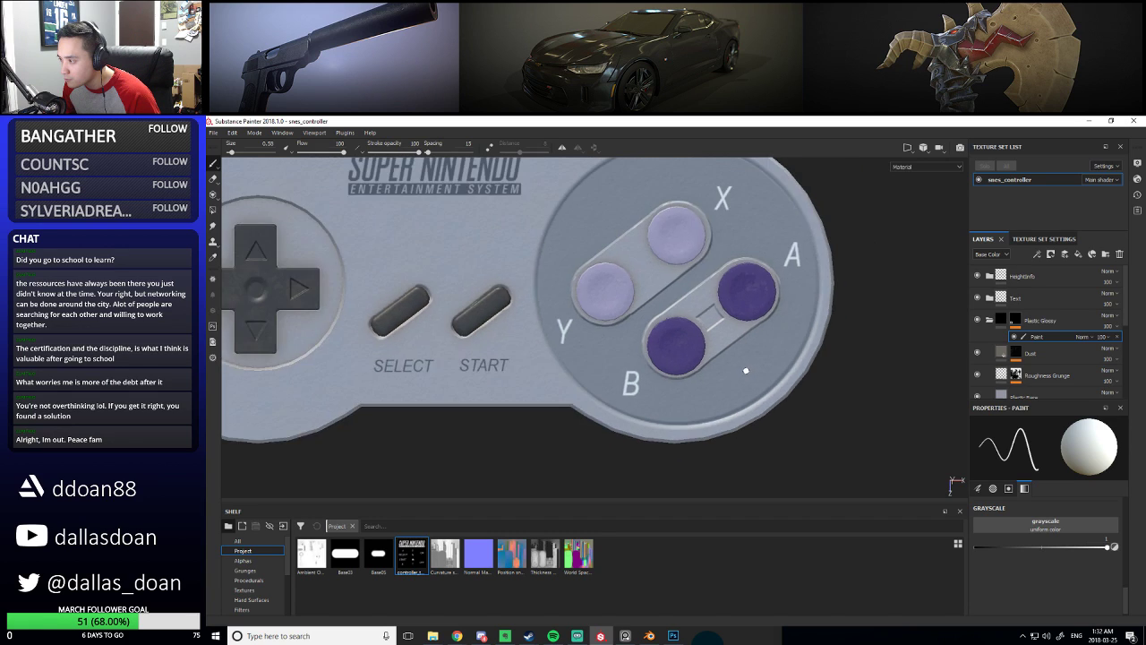
scroll(747, 371, up, 4)
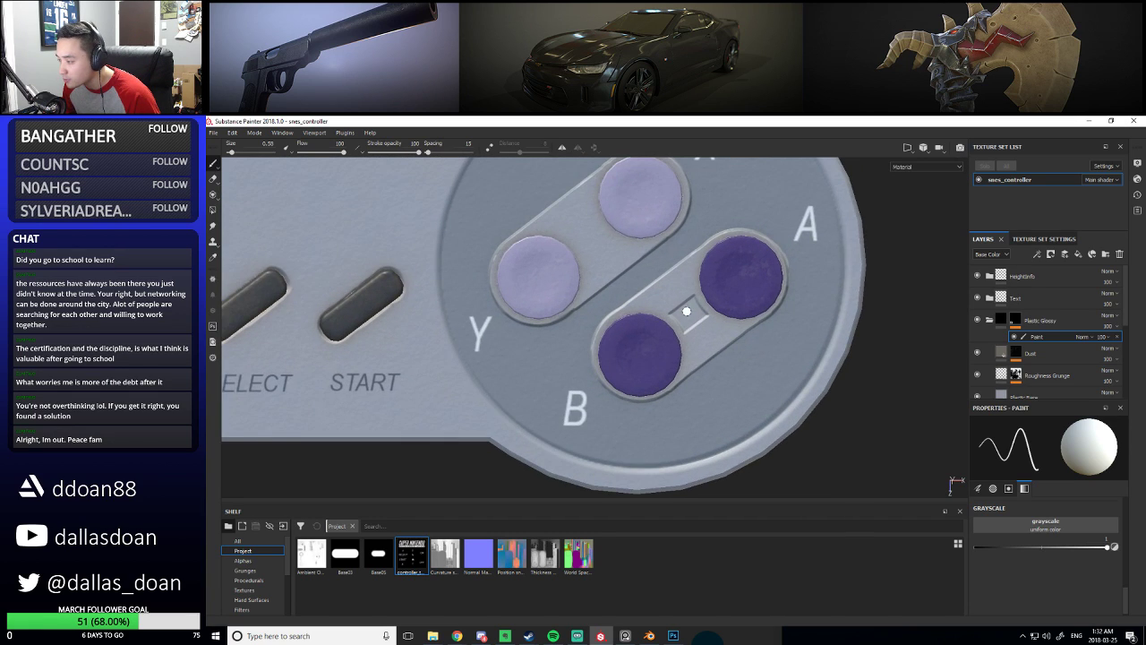
click(989, 320)
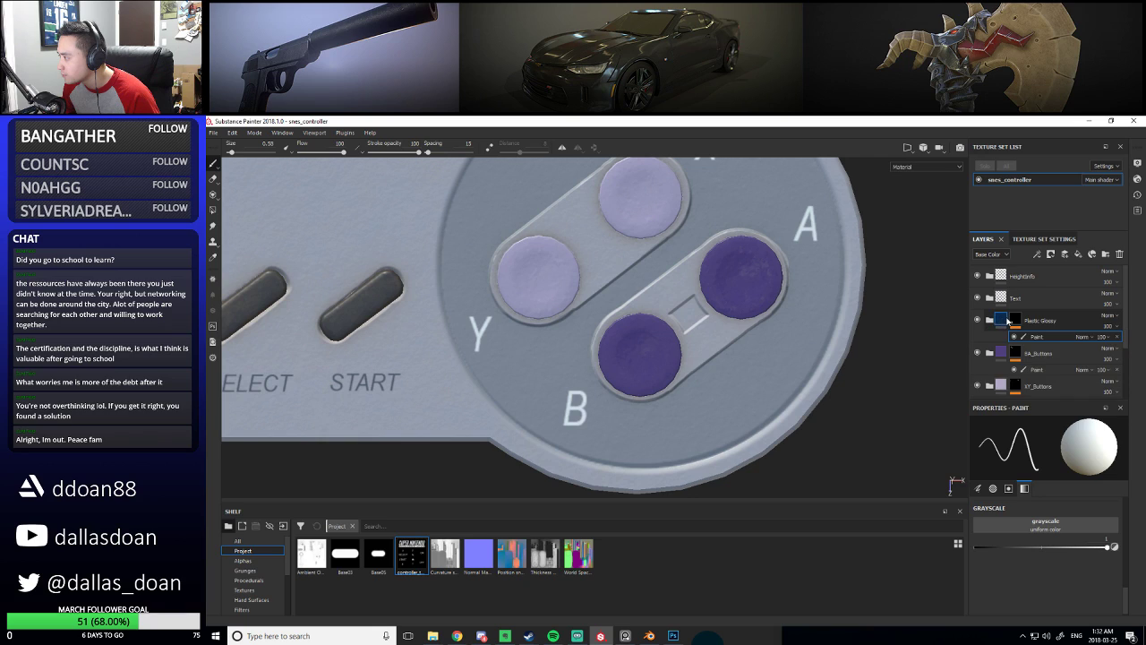
Paint white on the 0.25 height layer's mask over the line details between the B and A buttons to flatten them, using brush size 1.84
click(977, 278)
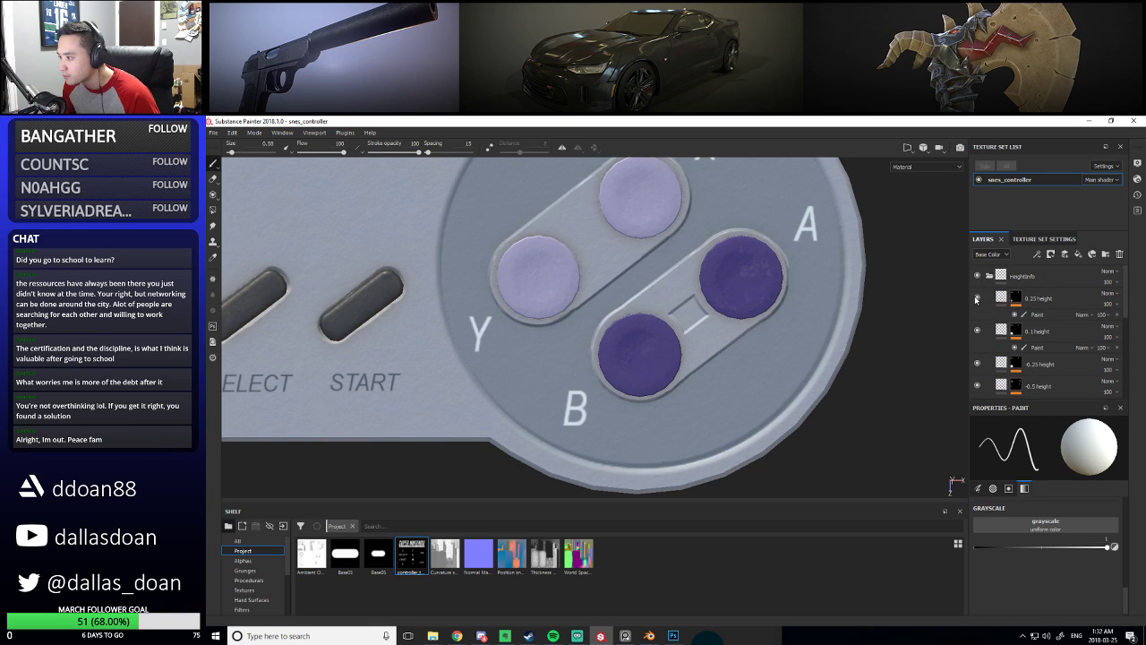
click(1037, 314)
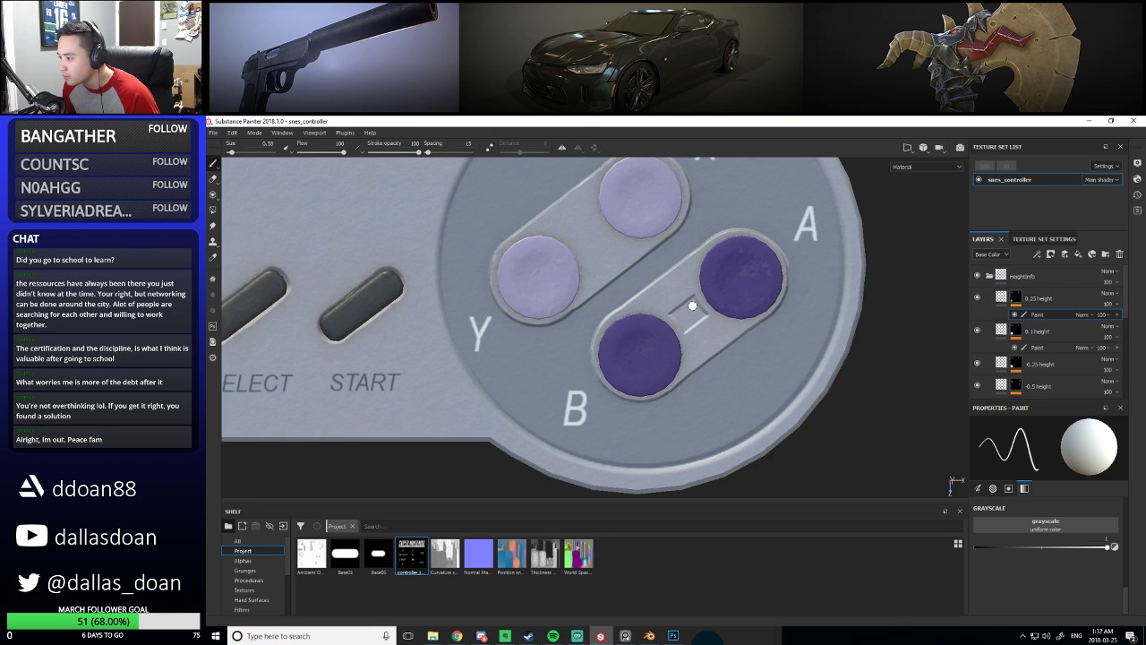
mouse_move(689, 303)
mouse_down()
mouse_move(680, 308)
mouse_move(696, 299)
mouse_up()
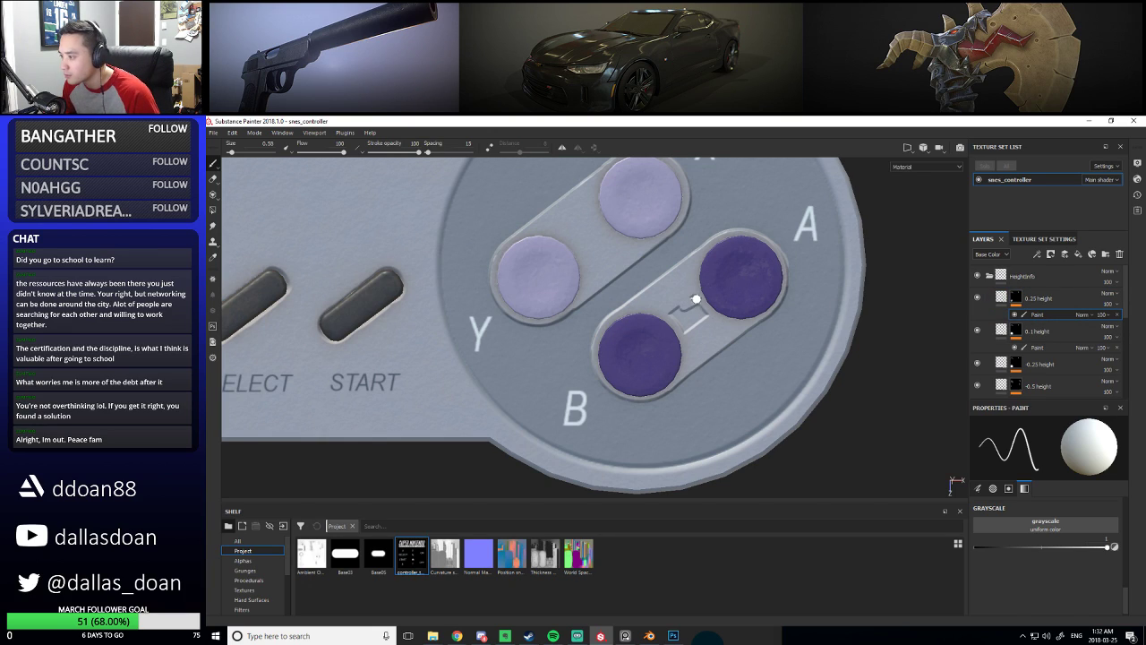
scroll(696, 297, down, 2)
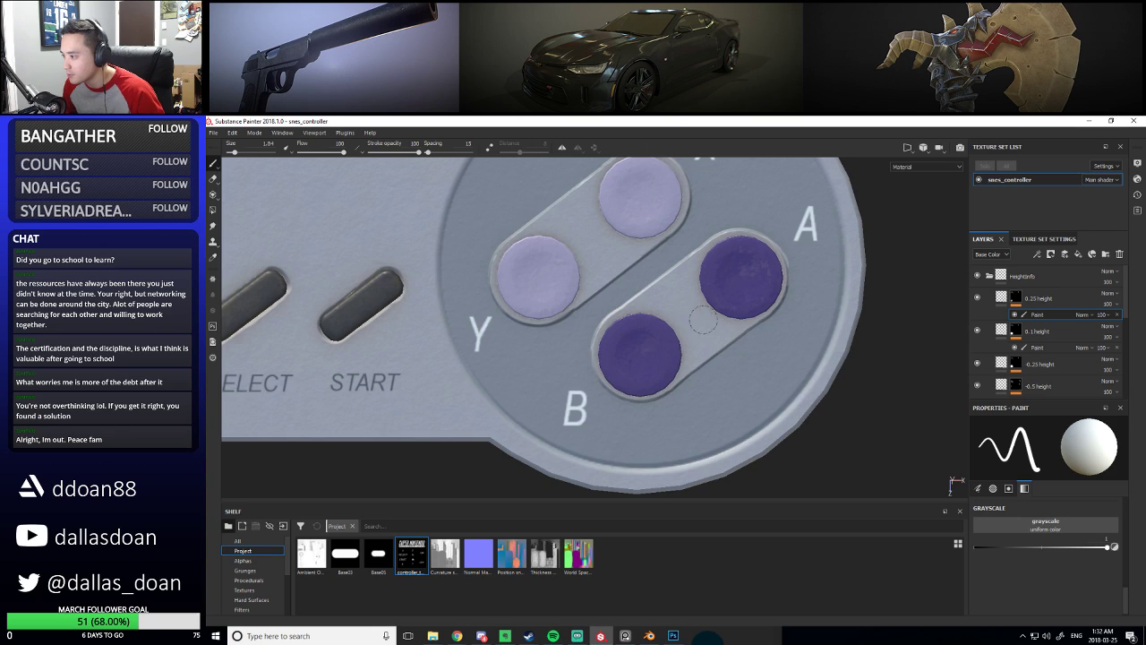
scroll(699, 305, down, 3)
scroll(702, 328, down, 5)
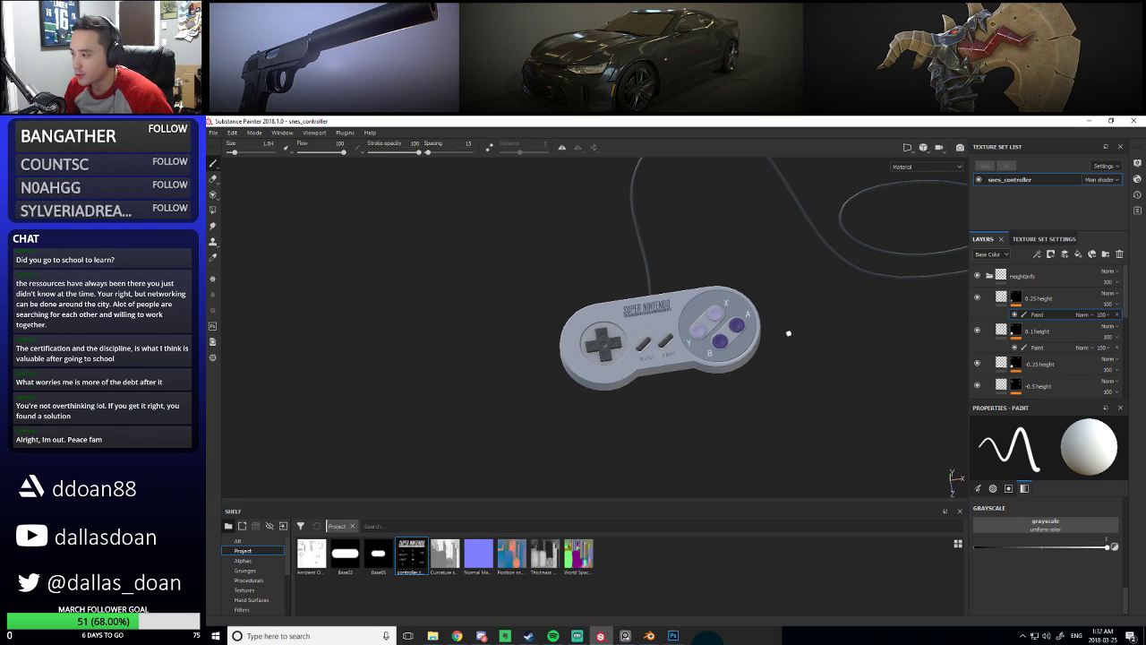
Export the snes_controller texture set to the SNES textures folder with the PBR MetalRough configuration at 2048x2048
scroll(704, 312, down, 3)
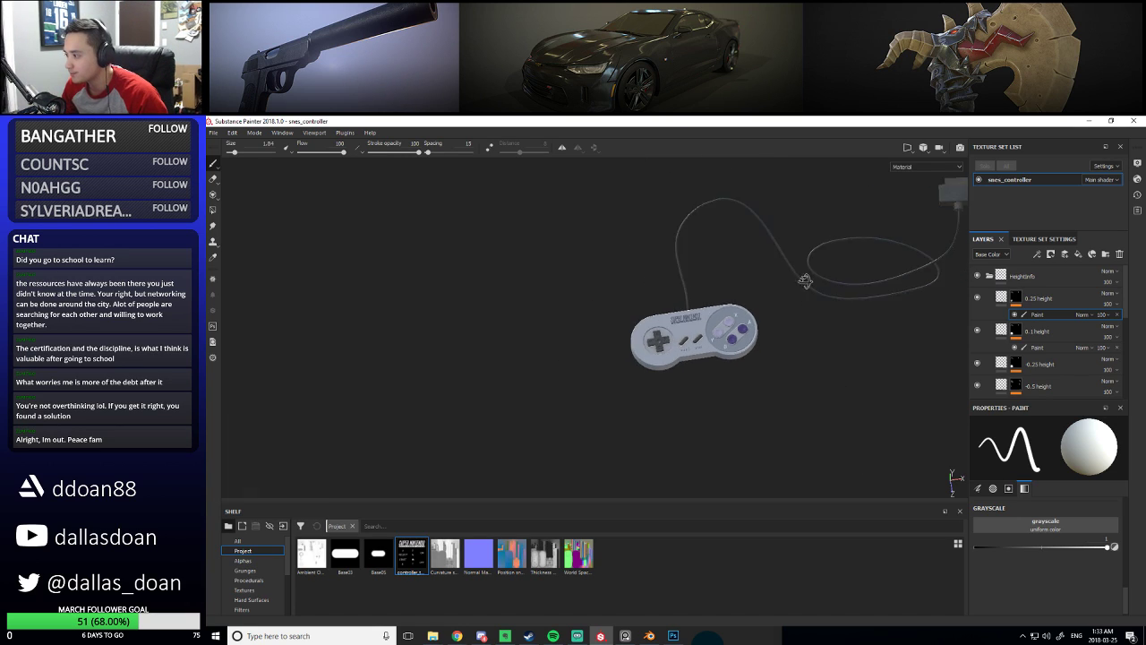
alt+drag(704, 312, 557, 273)
scroll(502, 314, up, 2)
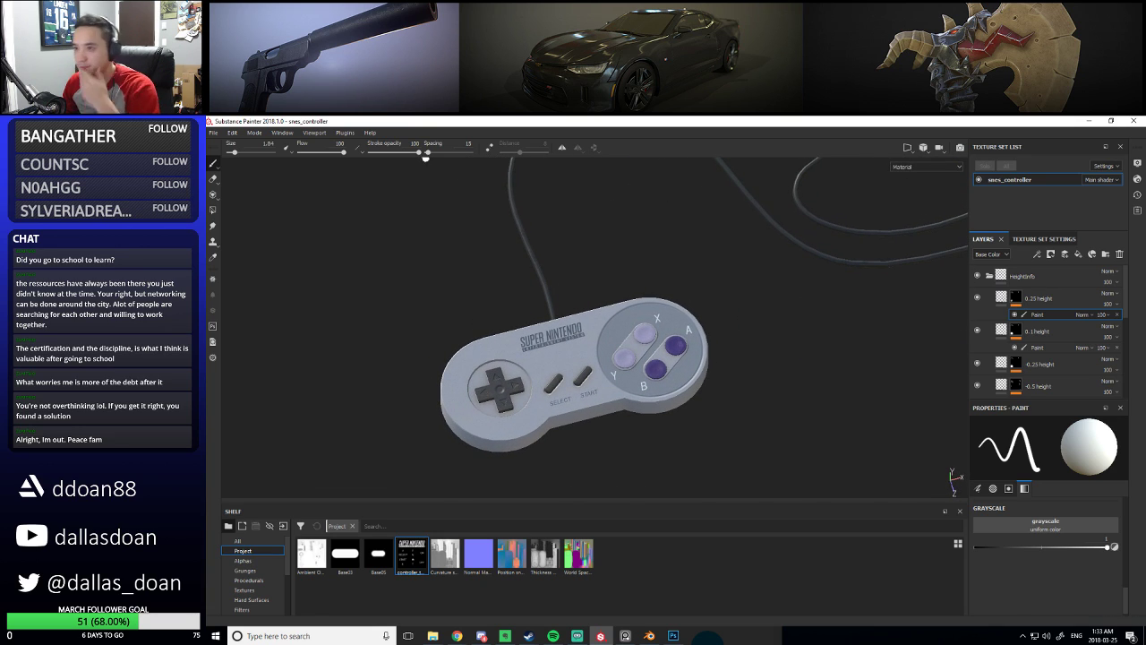
click(213, 132)
click(234, 296)
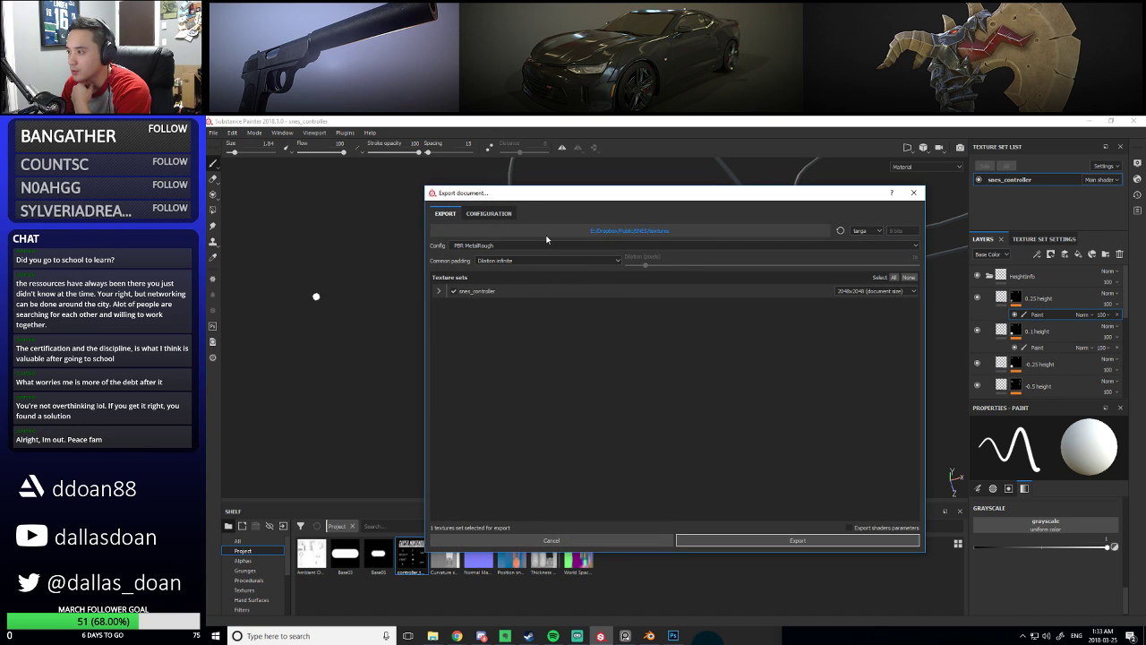
click(438, 291)
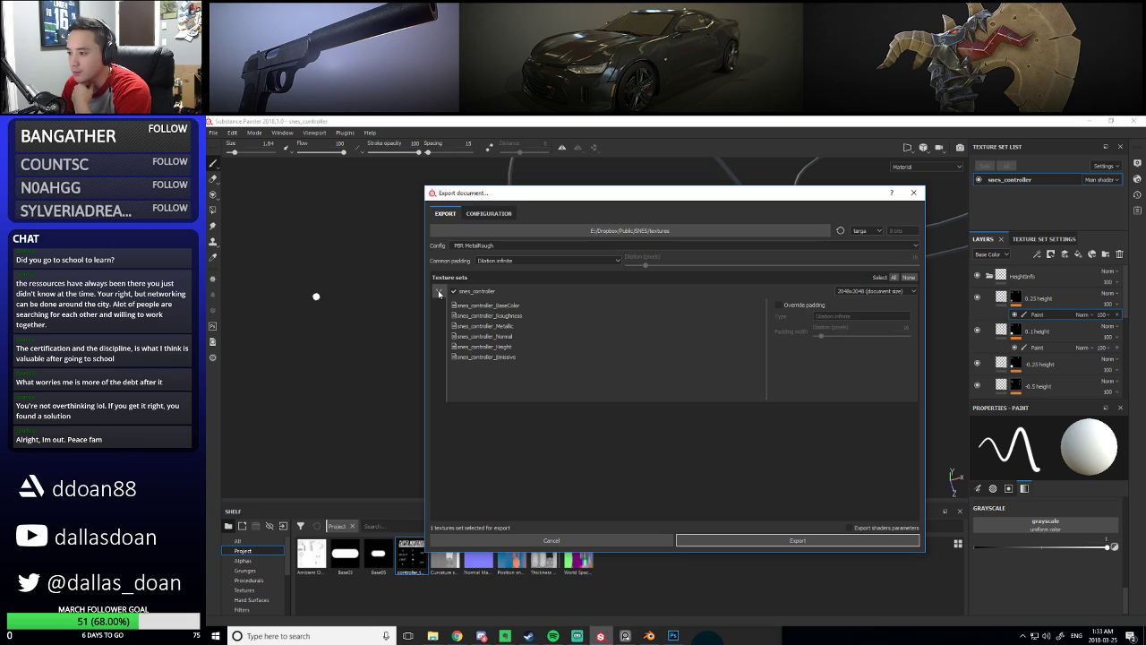
click(439, 292)
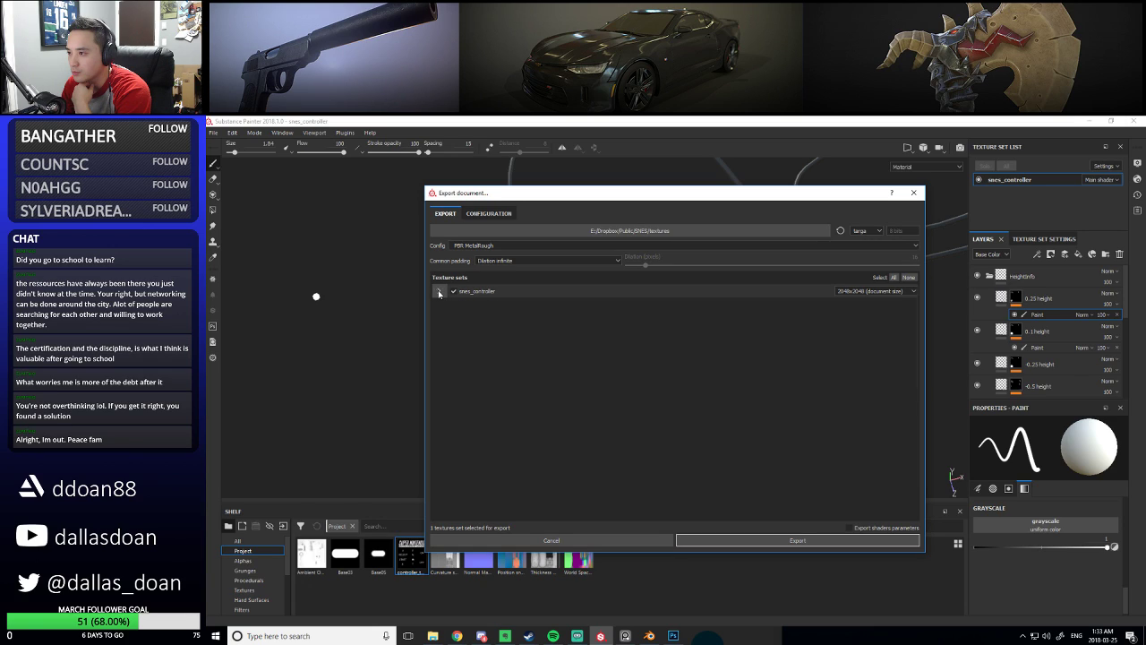
click(787, 538)
click(694, 384)
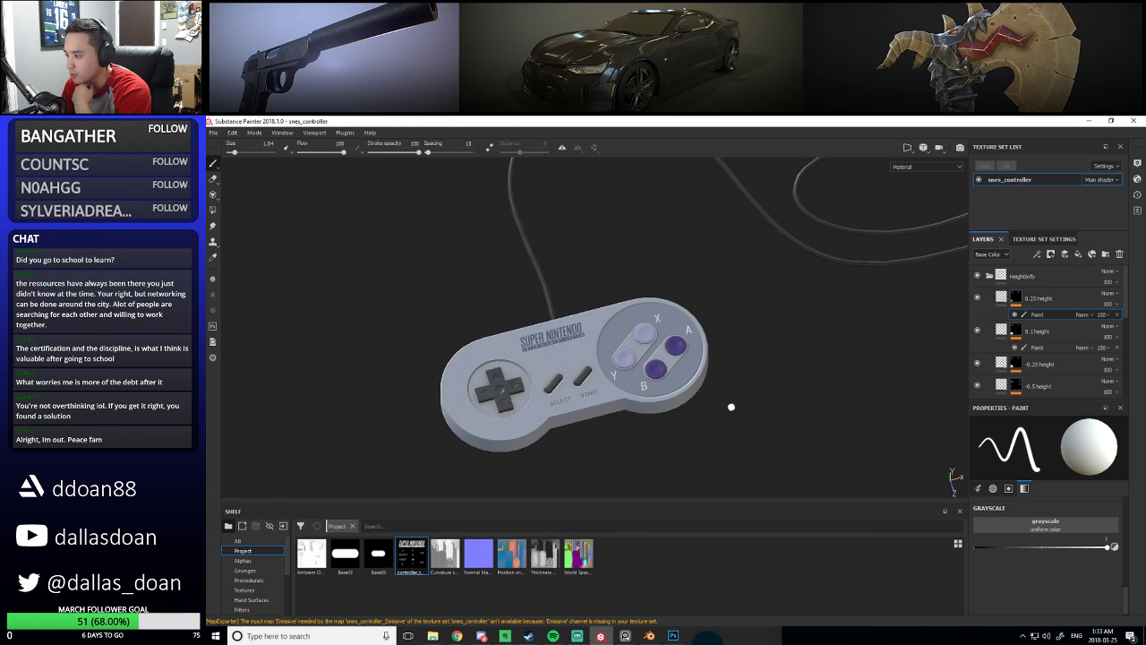
Minimize the open windows to reach the desktop and launch Marmoset Toolbag
click(1086, 119)
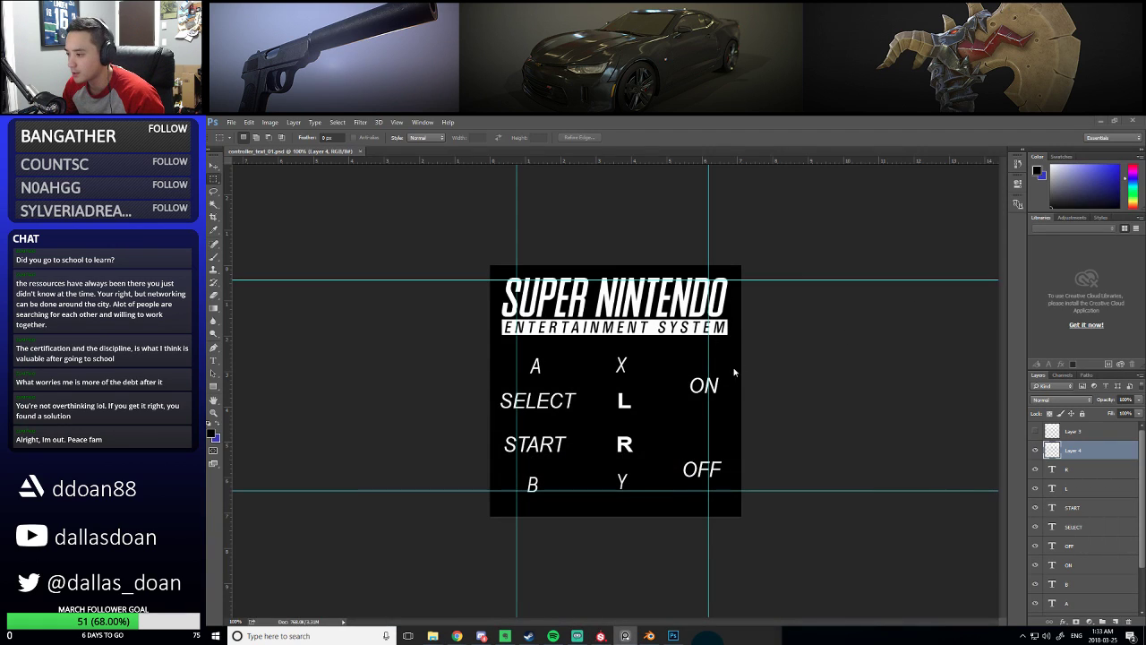
click(1100, 120)
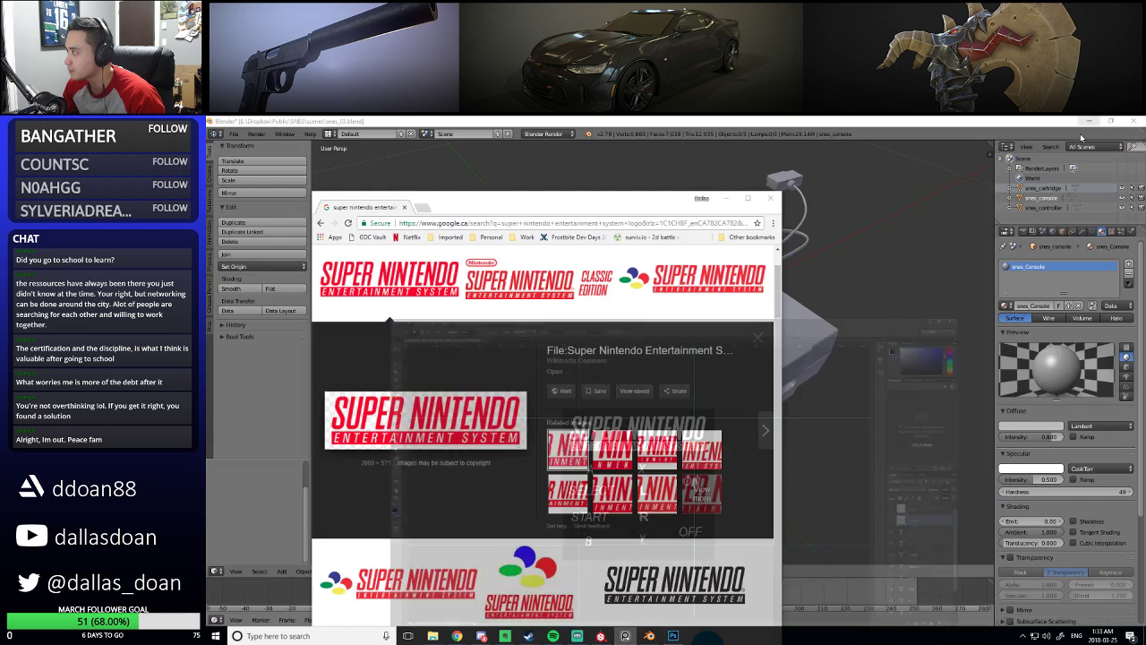
click(1098, 120)
click(734, 198)
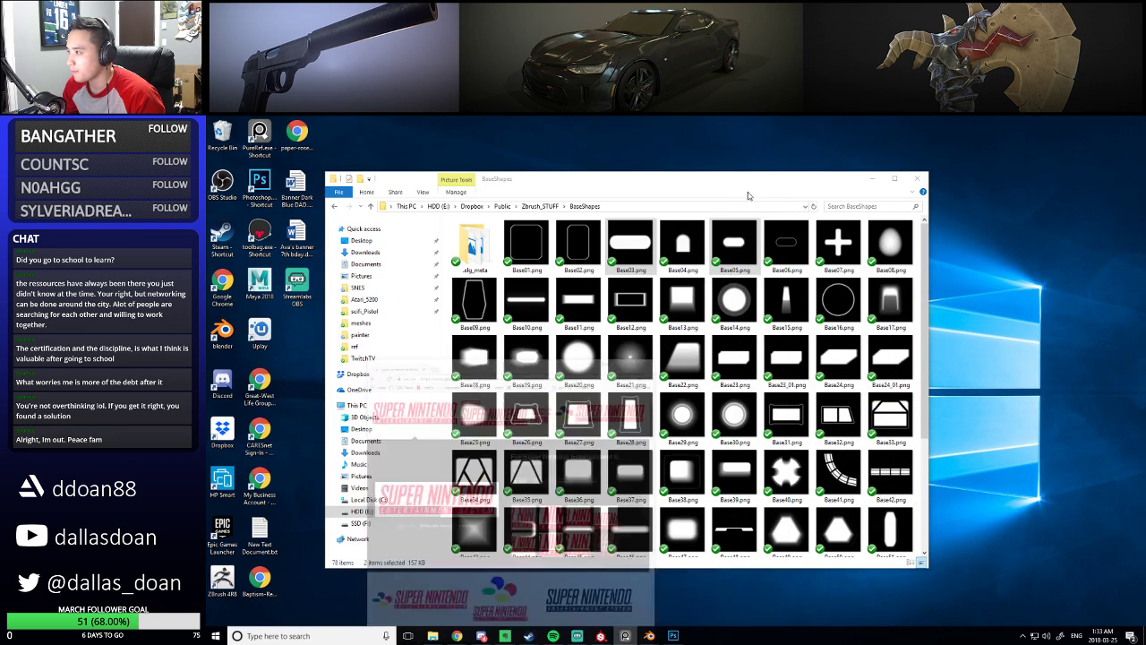
click(869, 179)
double_click(260, 235)
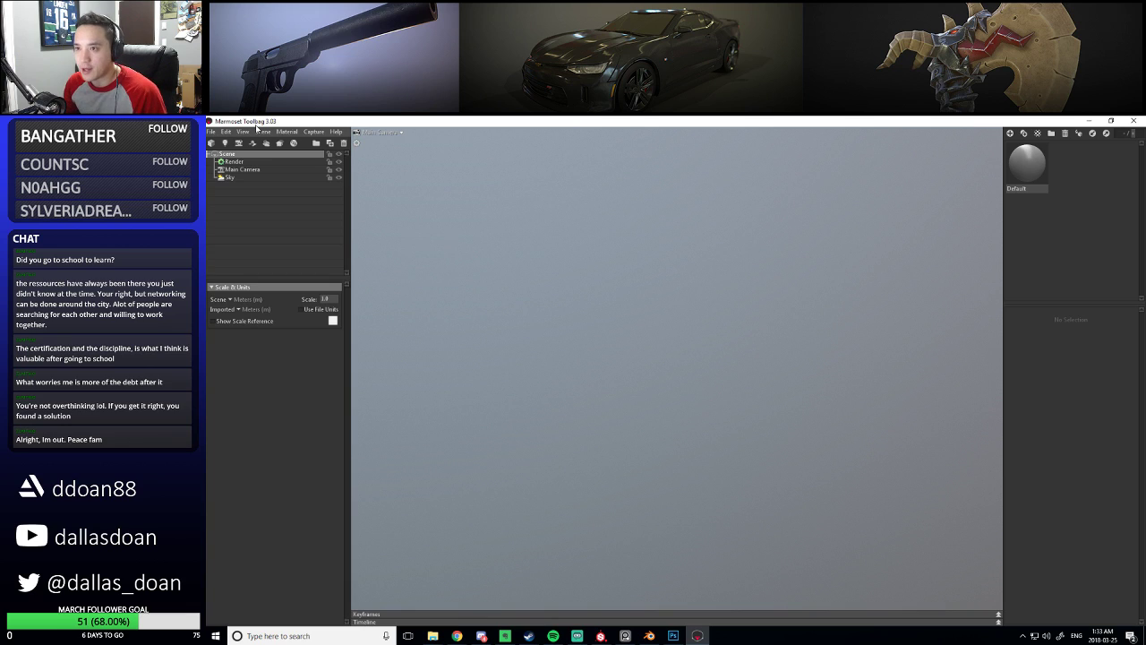
Open the recent scene SNES_V5.tbscene
click(212, 132)
mouse_move(266, 211)
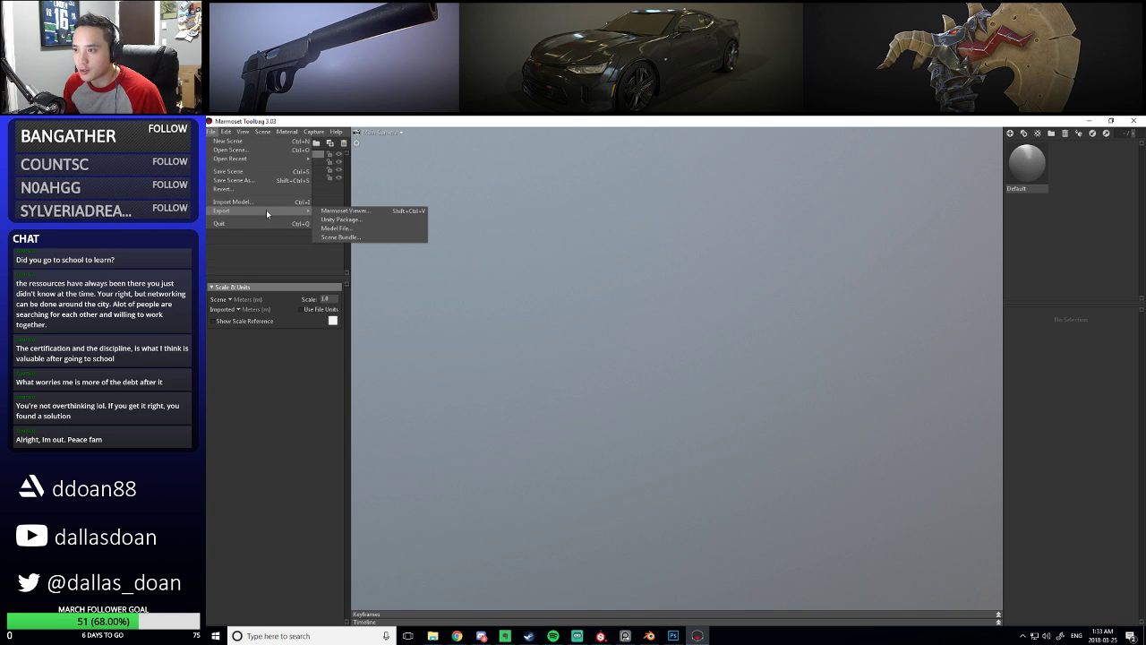
mouse_move(259, 157)
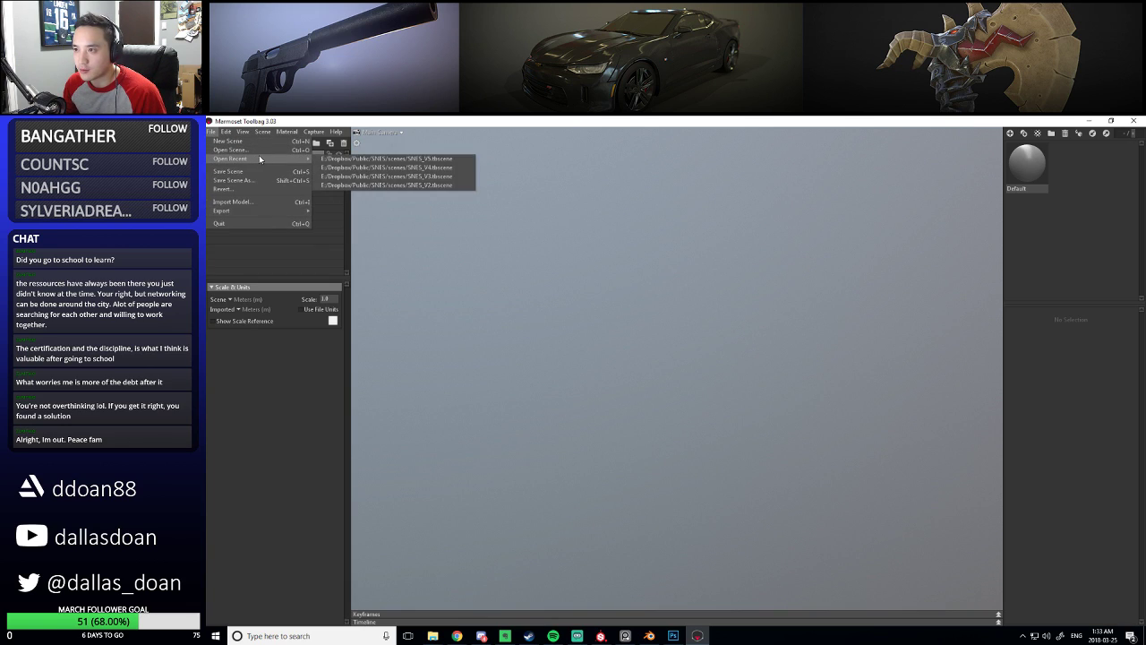
click(376, 163)
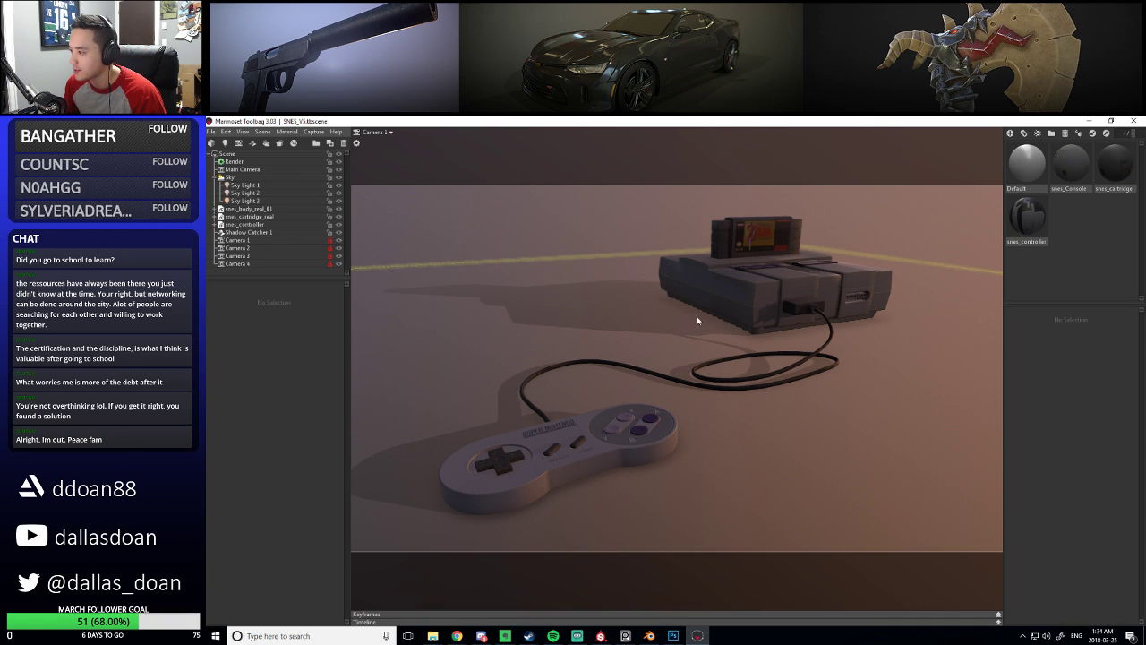
Examine the SNES scene through Camera 2, Camera 3 and Camera 4
click(387, 135)
click(416, 156)
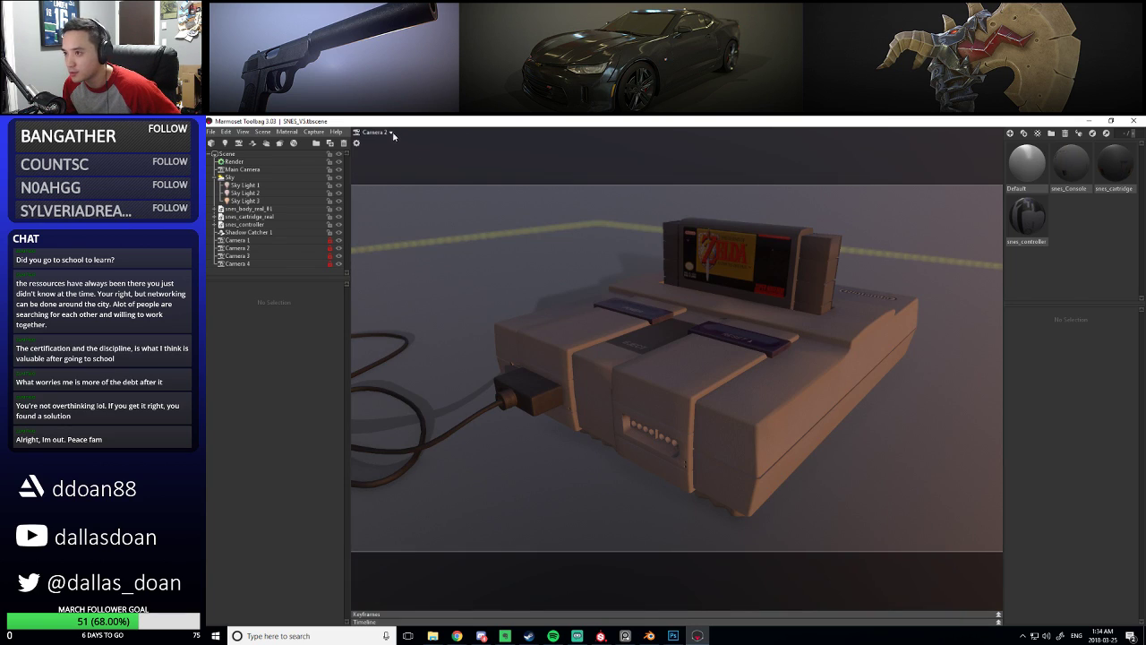
click(376, 132)
click(412, 162)
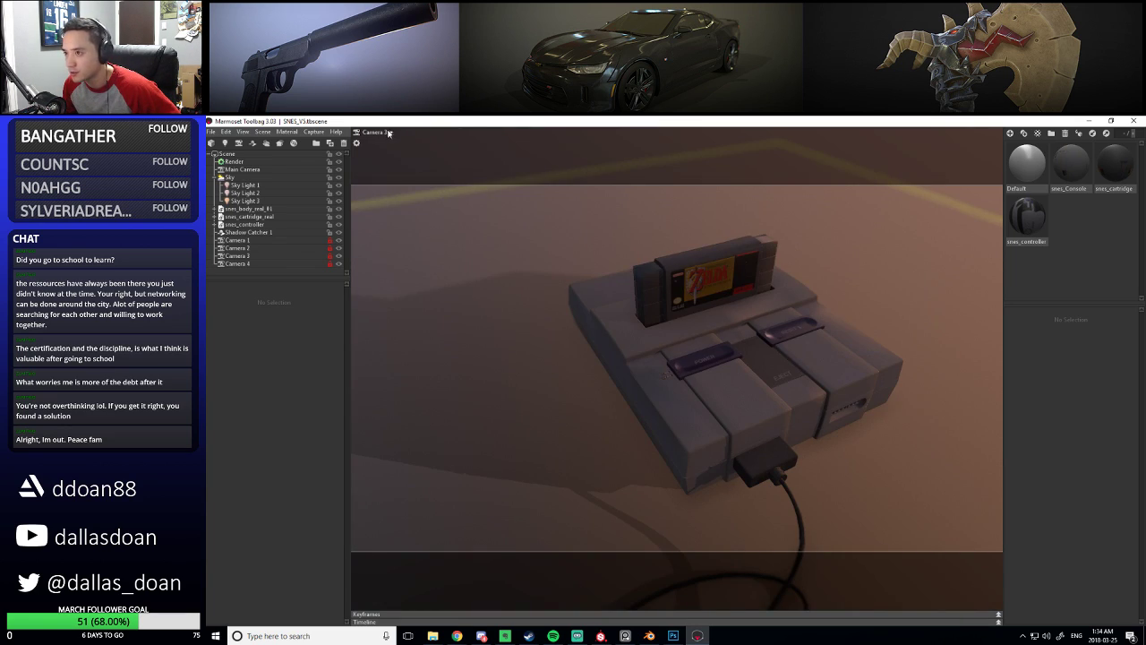
click(376, 132)
click(420, 170)
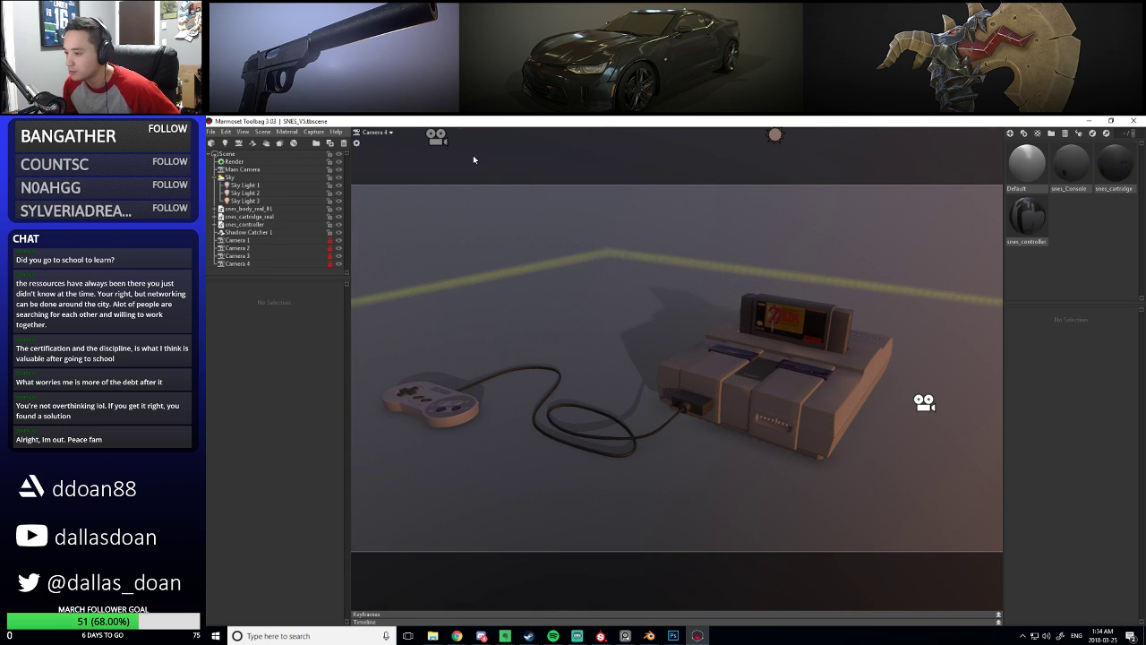
Review the SNES scene through Camera 1 and the Main Camera
click(376, 132)
click(412, 146)
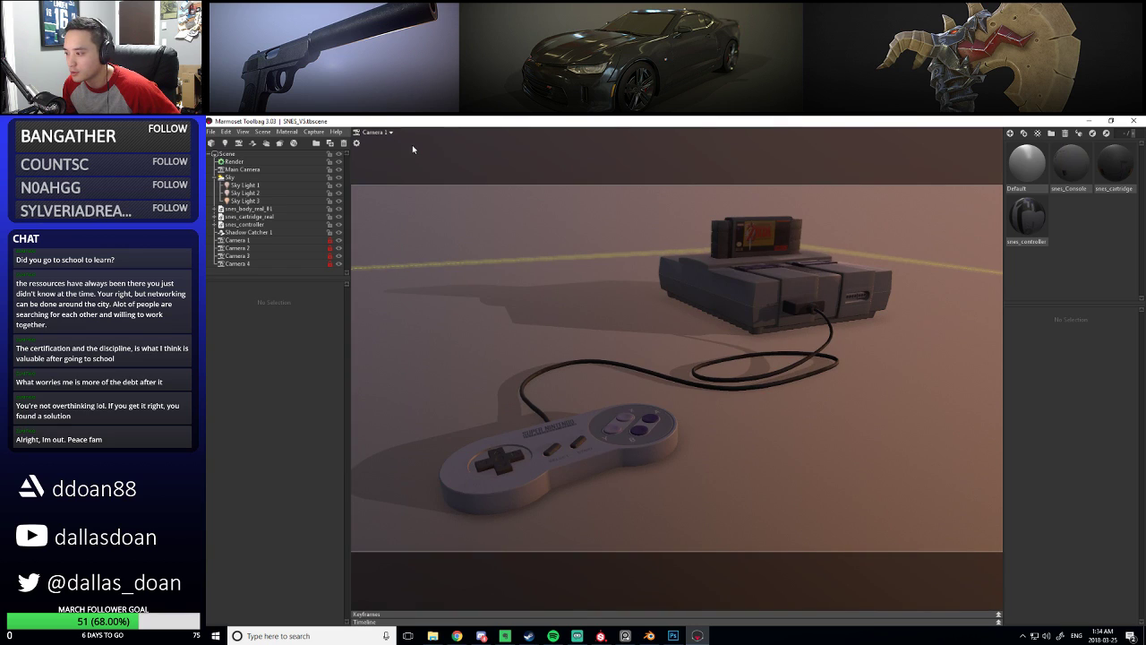
click(376, 132)
click(412, 139)
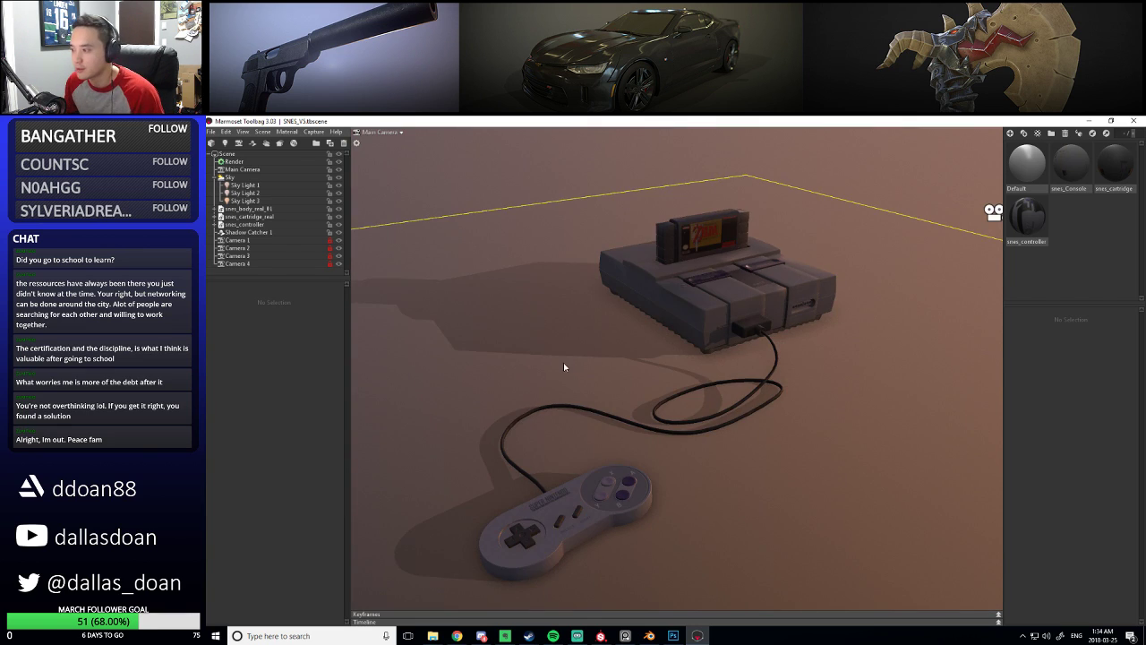
Capture a close-up screenshot of the controller from the Main Camera, review the image and close it
alt+drag(565, 367, 661, 306)
scroll(608, 330, up, 3)
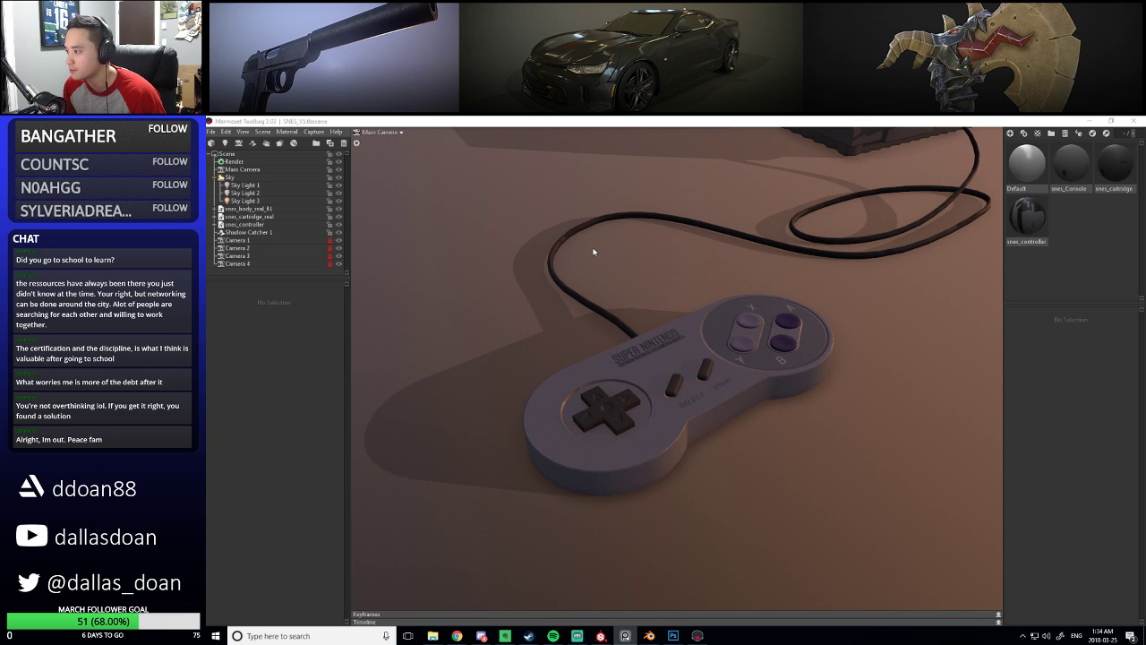
click(379, 135)
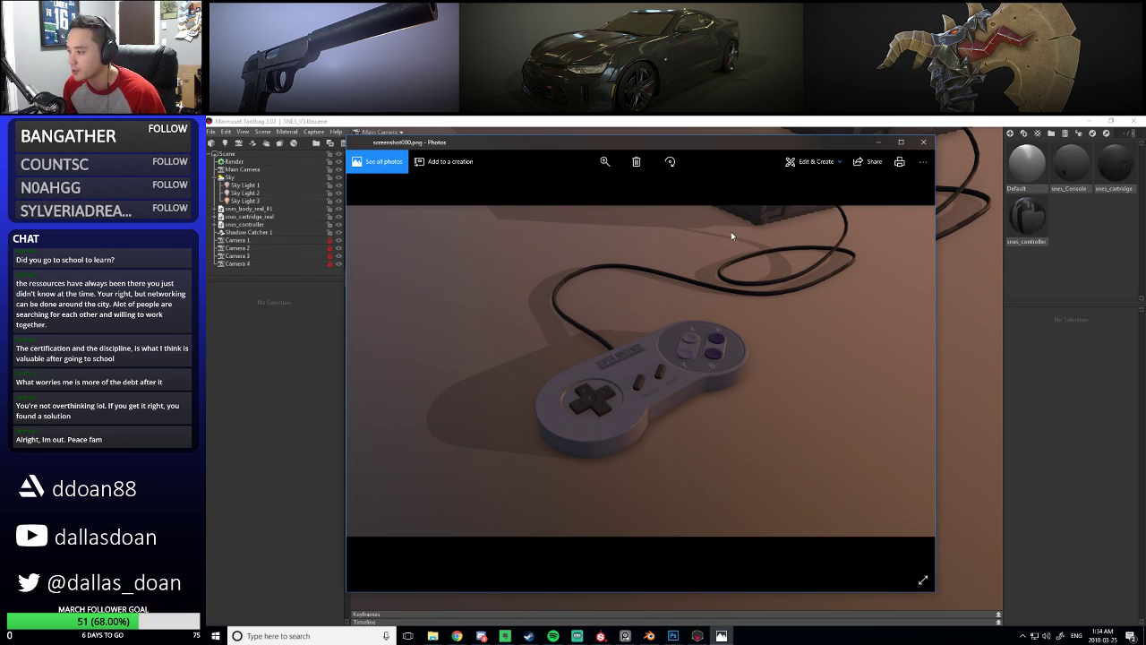
click(926, 143)
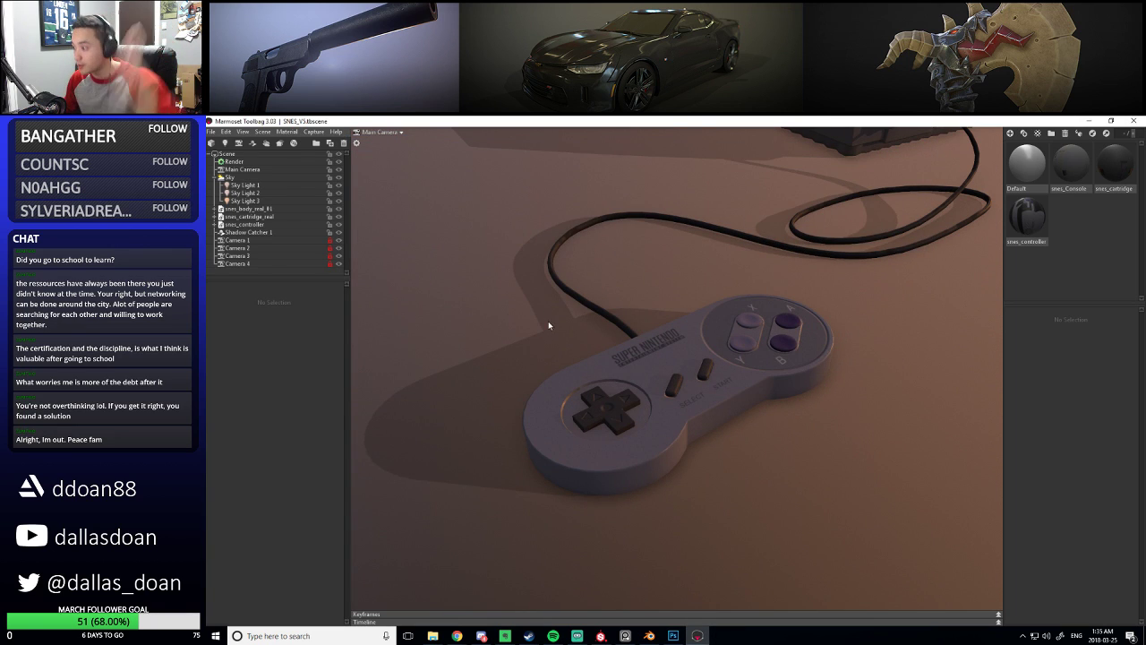
Examine the console, cartridge, cable and controller from several angles and distances in the Main Camera view
alt+middle_drag(664, 357, 604, 379)
scroll(603, 379, down, 4)
alt+drag(604, 379, 662, 343)
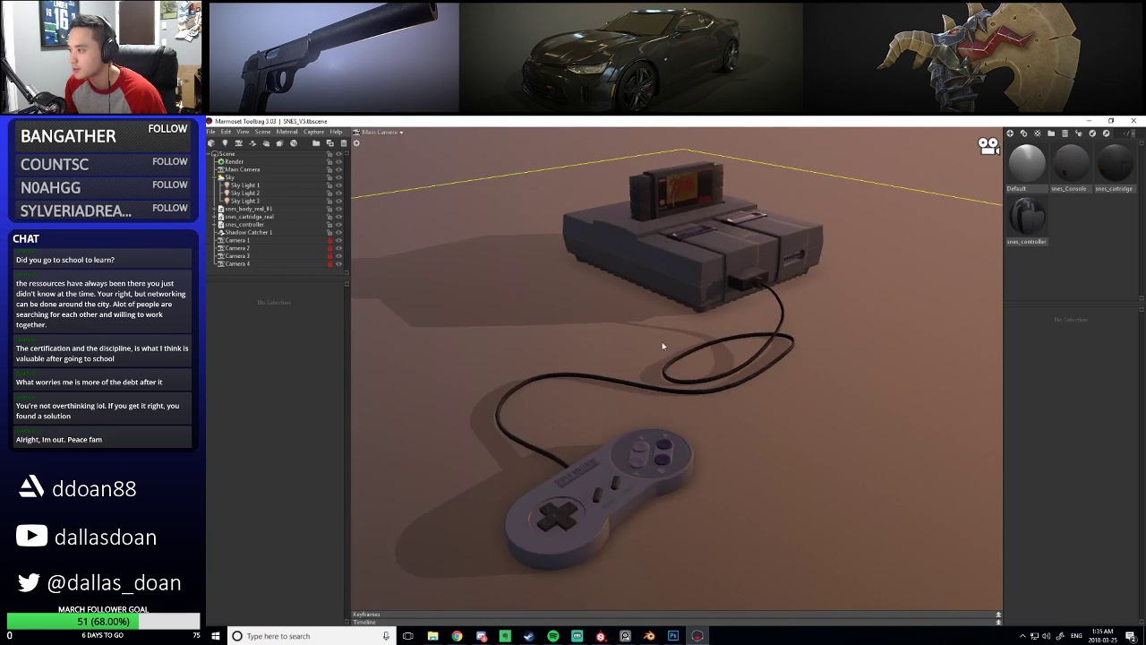
alt+middle_drag(663, 343, 675, 352)
alt+drag(674, 352, 663, 328)
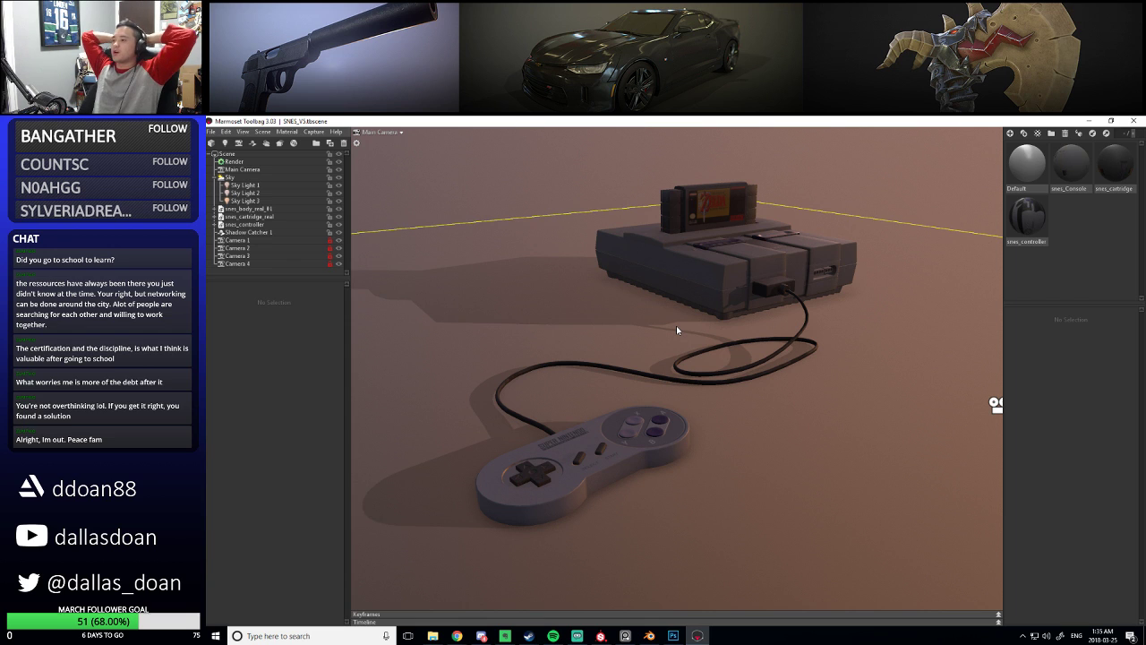
drag(584, 347, 728, 383)
scroll(700, 382, down, 10)
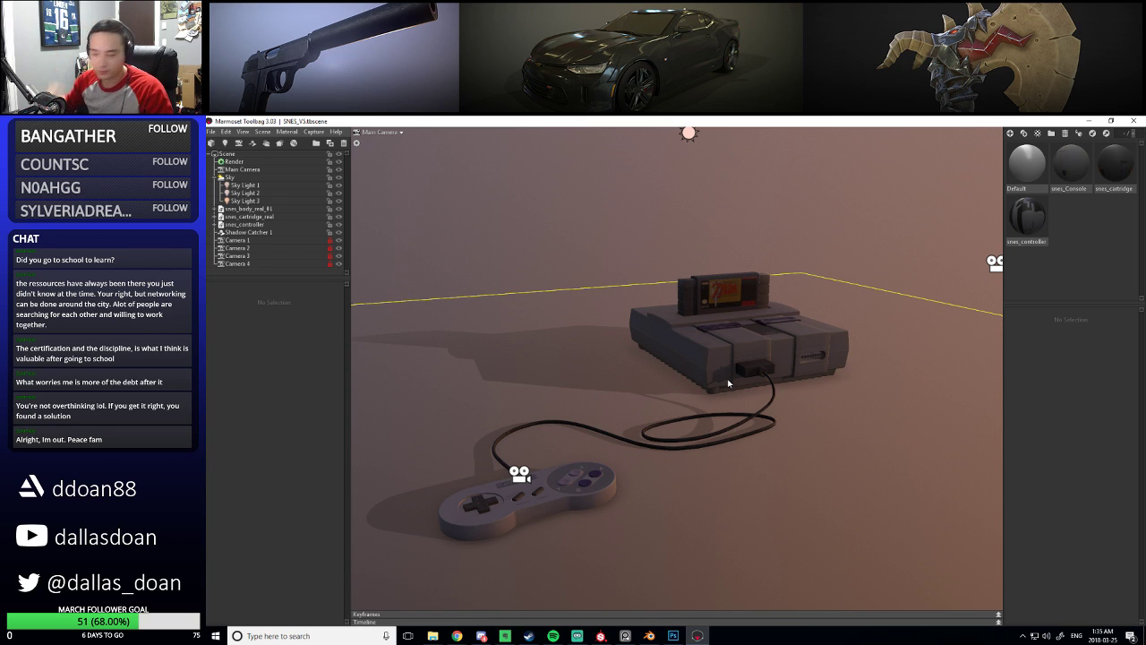
drag(752, 392, 690, 387)
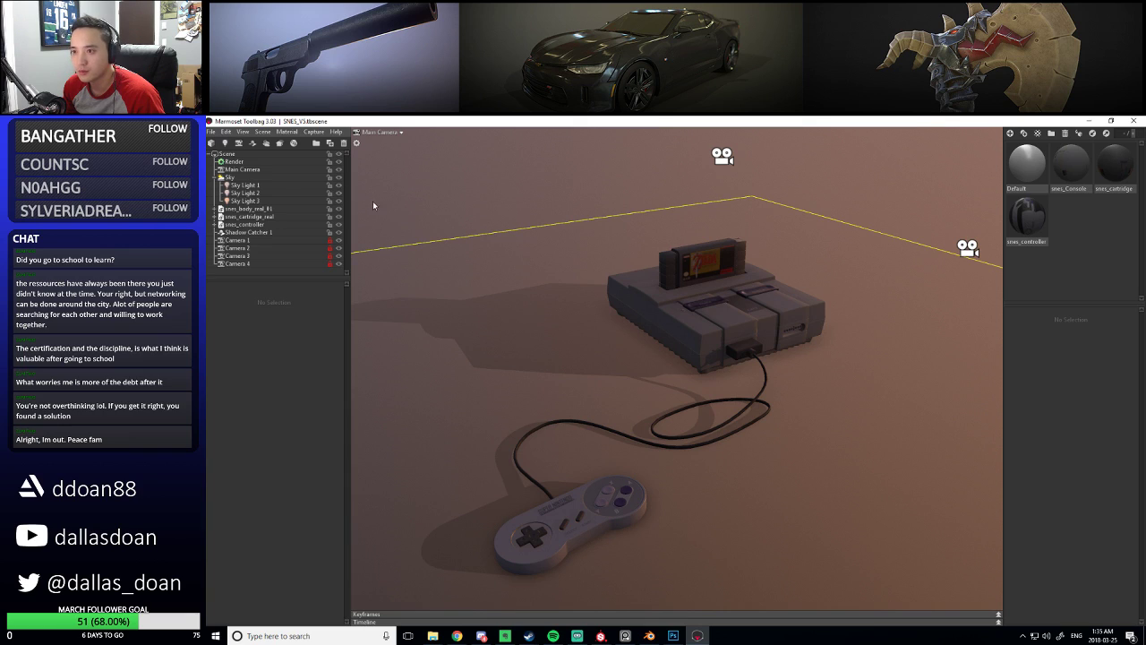
Capture a screenshot of the scene through Camera 1, review the image and close it
click(387, 133)
click(436, 147)
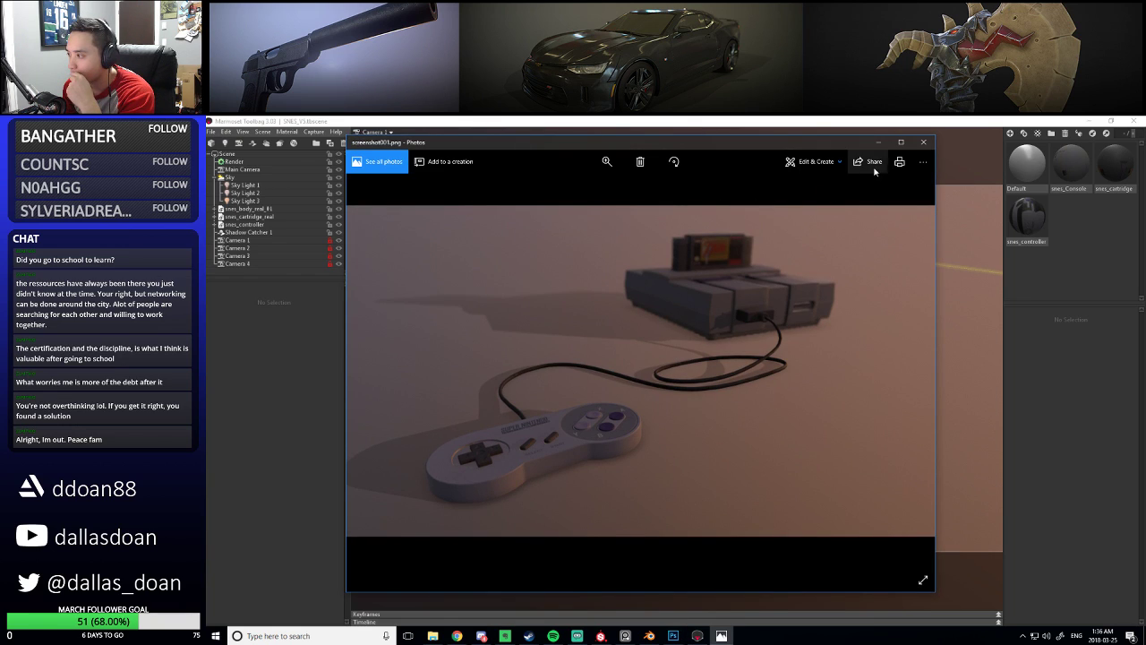
click(922, 145)
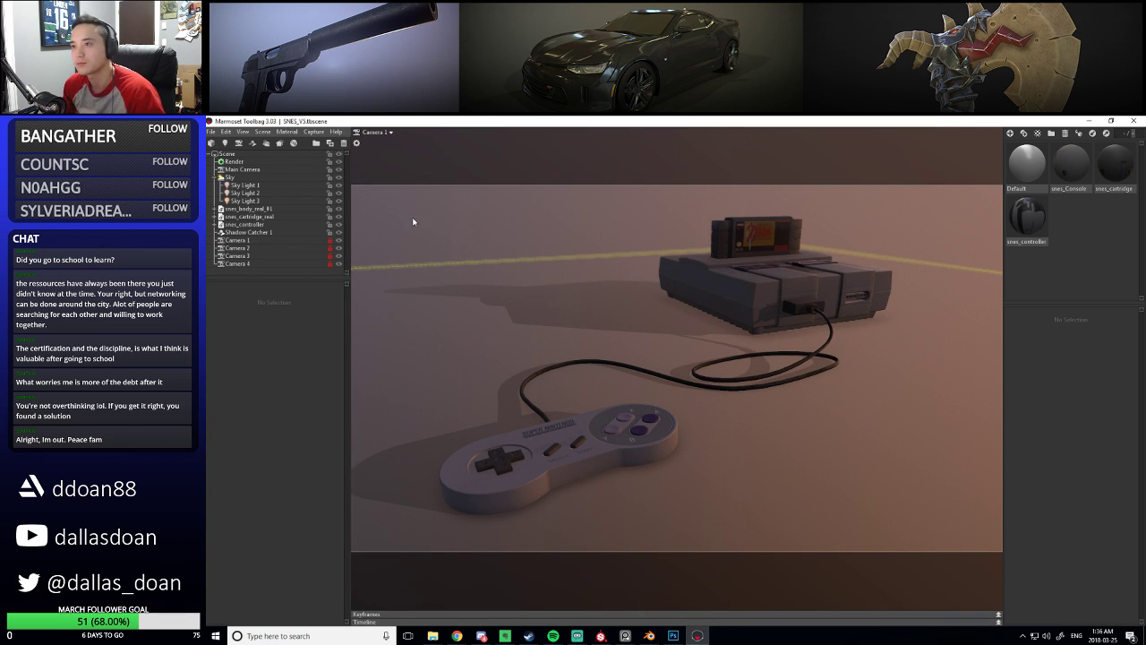
Leave the SNES scene and switch to the snes_controller project in Substance Painter
click(1089, 120)
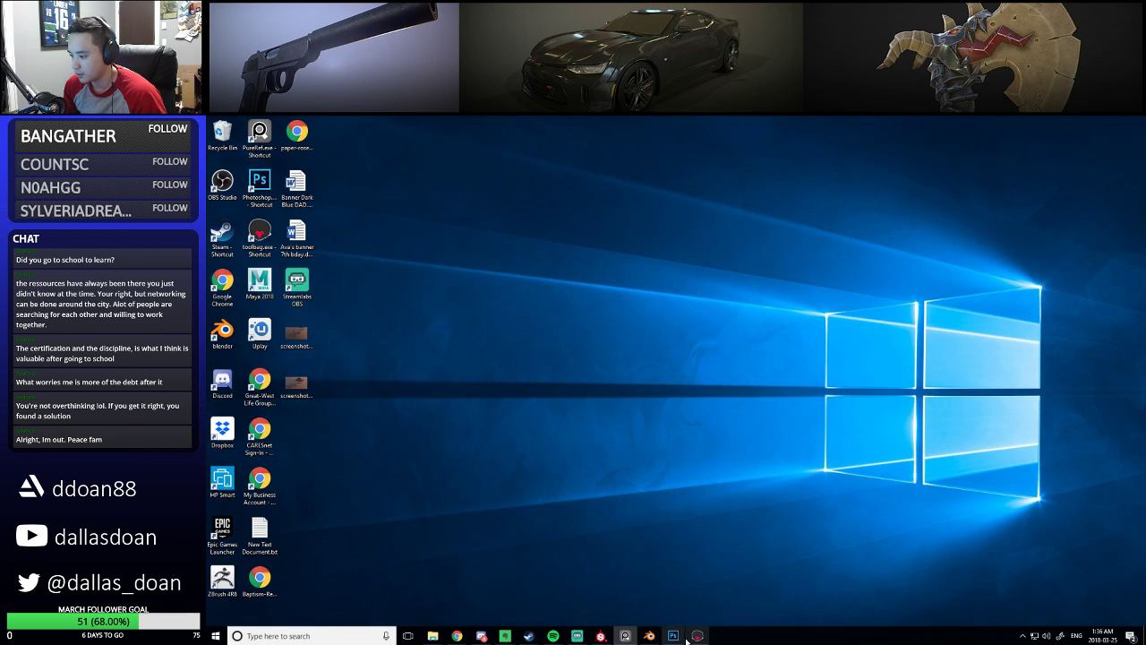
click(696, 636)
click(601, 636)
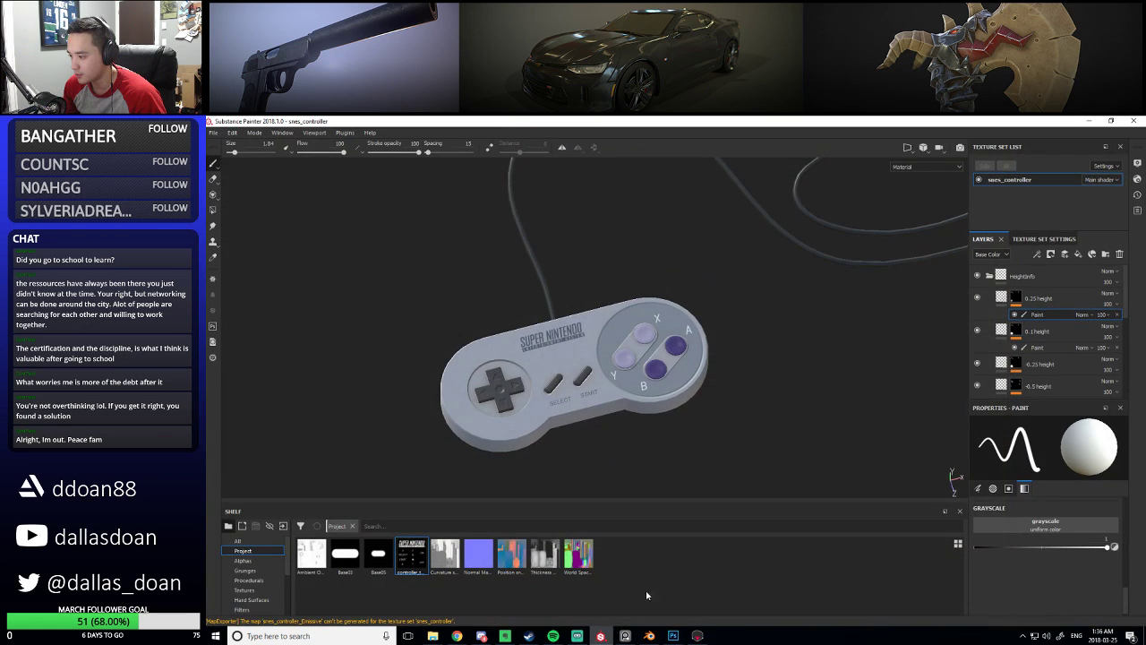
Examine the plug at the end of the controller cable from several angles and compare it with the reference images
alt+drag(667, 429, 630, 312)
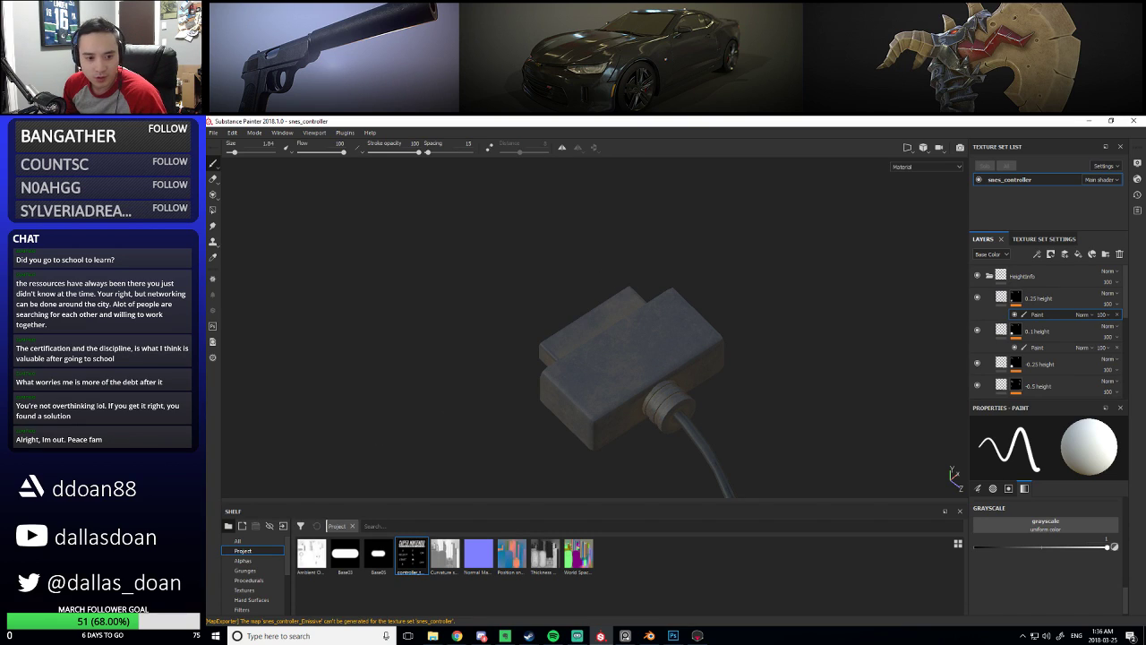
click(626, 636)
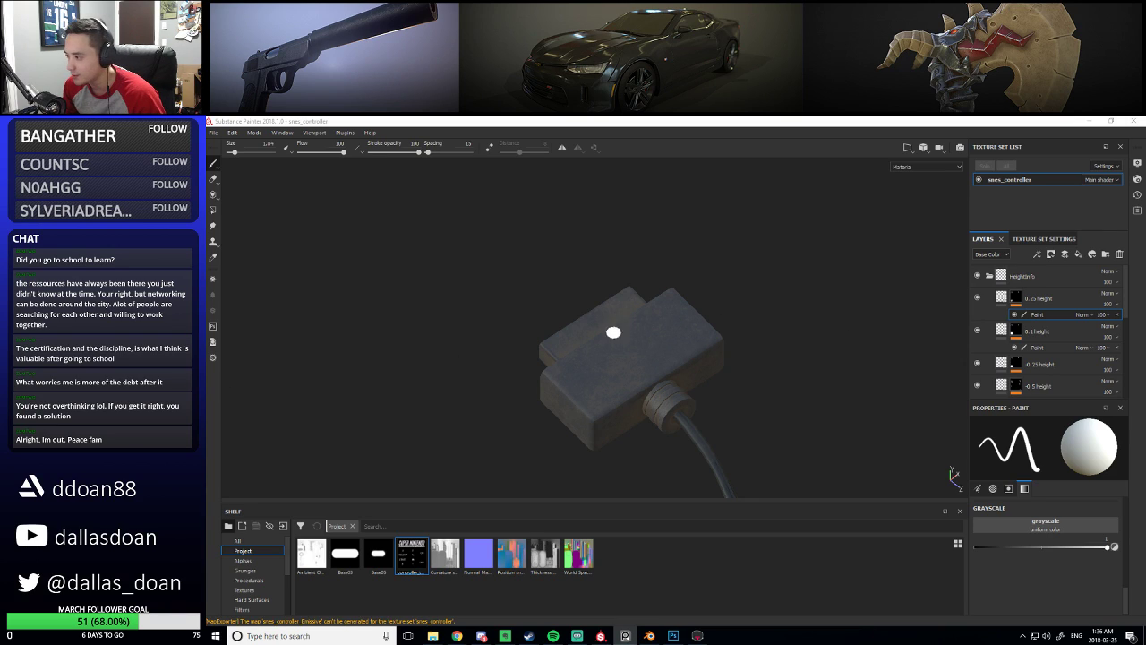
alt+middle_drag(614, 335, 686, 289)
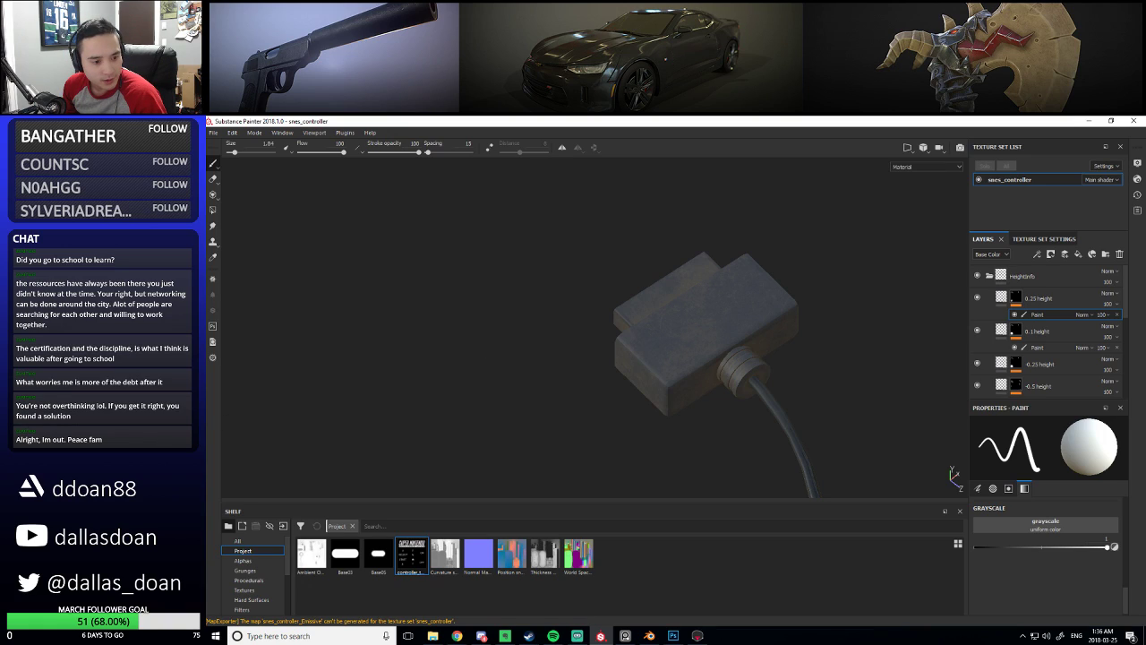
key(alt+Tab)
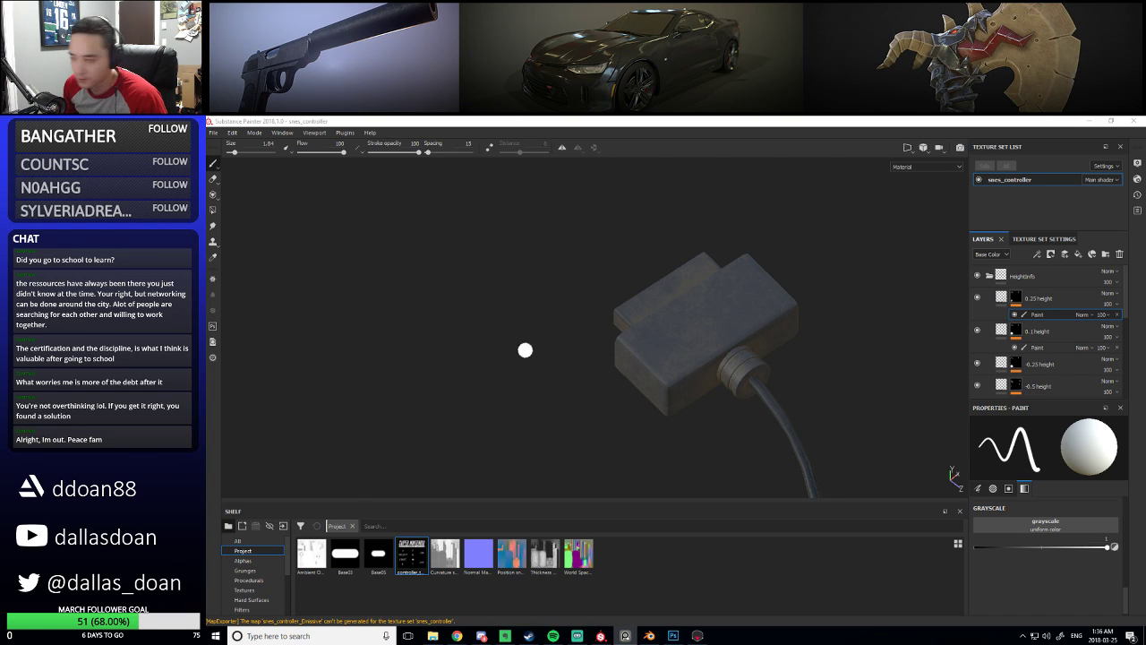
alt+drag(872, 292, 729, 346)
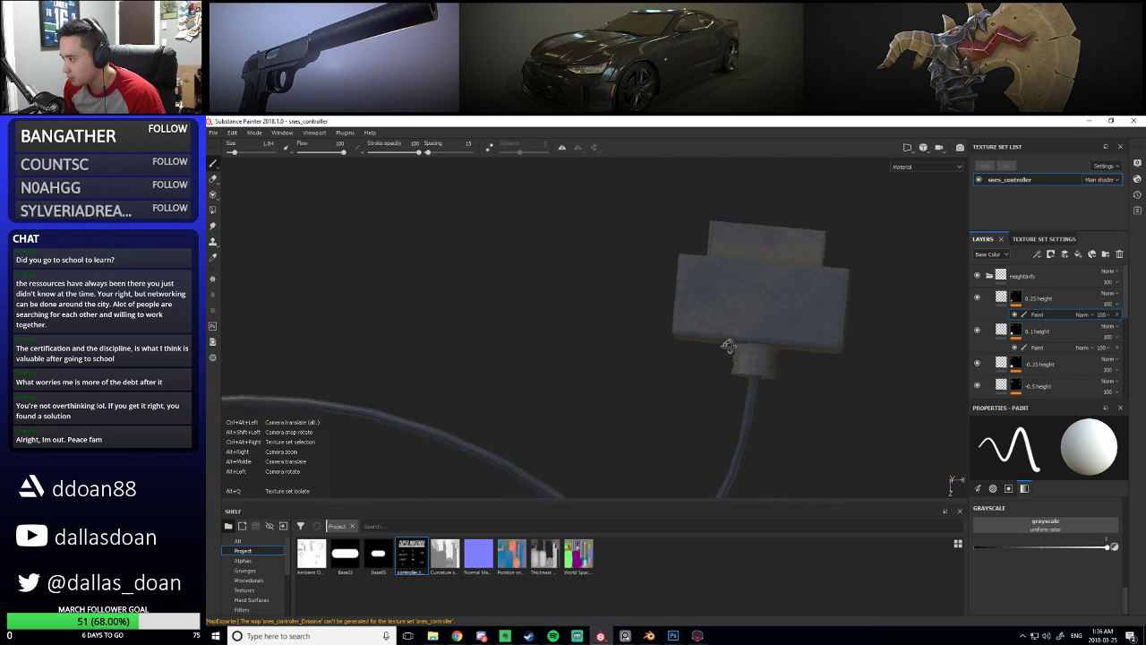
Try a straight raised stroke across the plug's face on the 0.25 height mask, undo it and recheck the reference
key(ctrl+z)
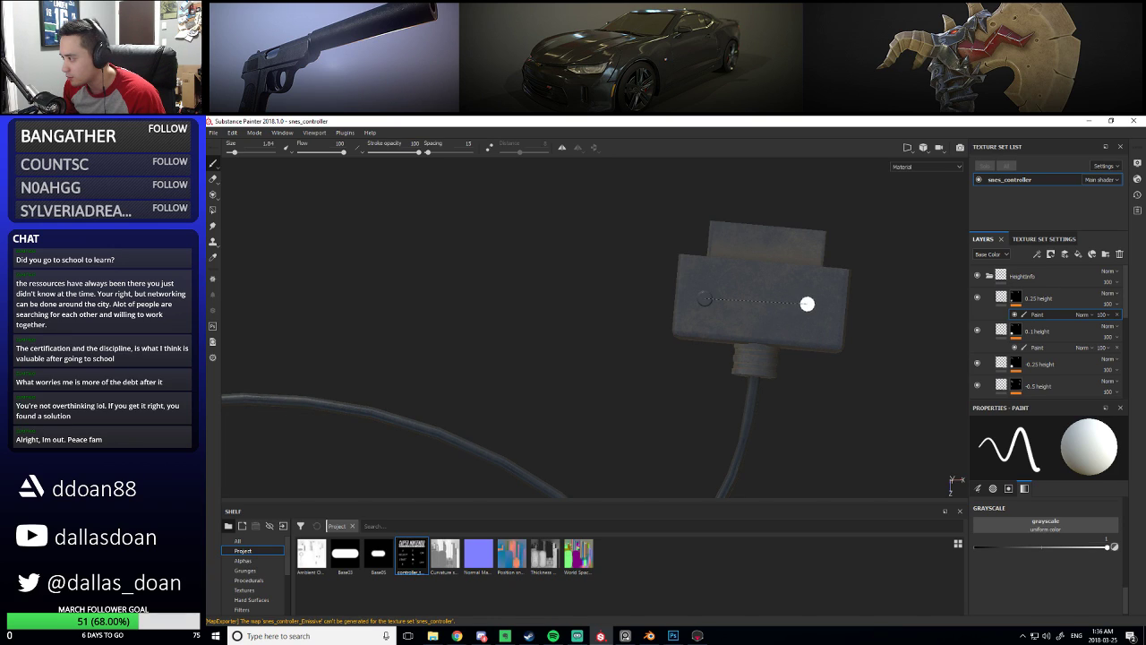
shift+click(814, 310)
key(ctrl+z)
alt+drag(773, 317, 763, 375)
mouse_move(669, 378)
alt+mouse_down()
mouse_move(655, 402)
mouse_move(773, 396)
mouse_move(740, 388)
mouse_move(722, 403)
mouse_move(732, 402)
alt+mouse_up()
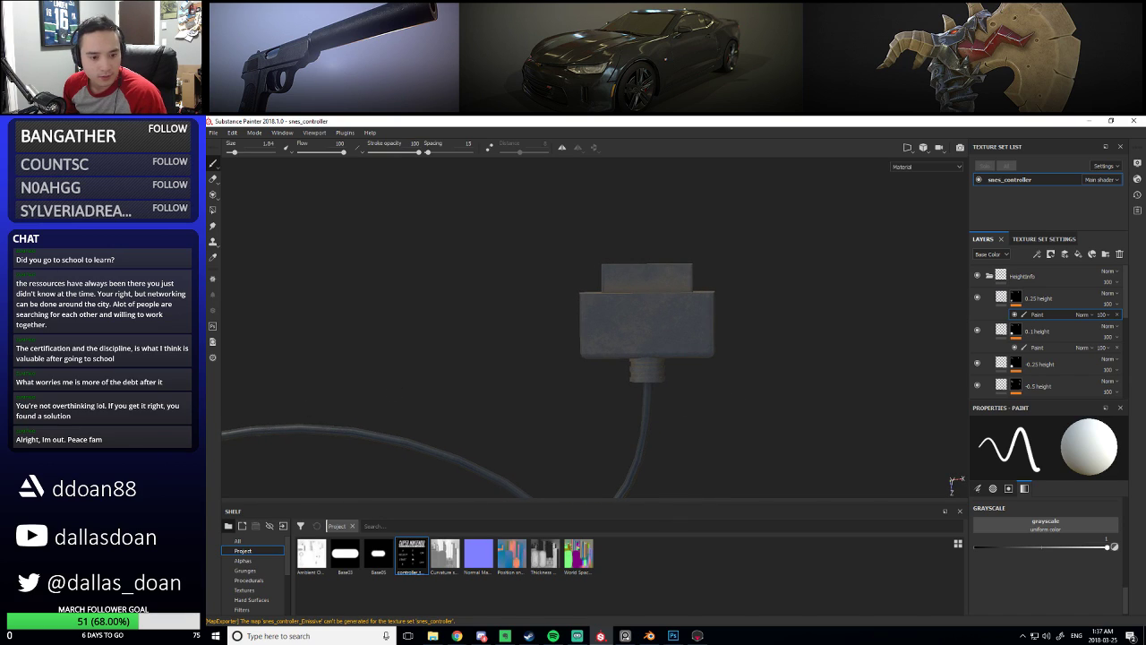
click(625, 636)
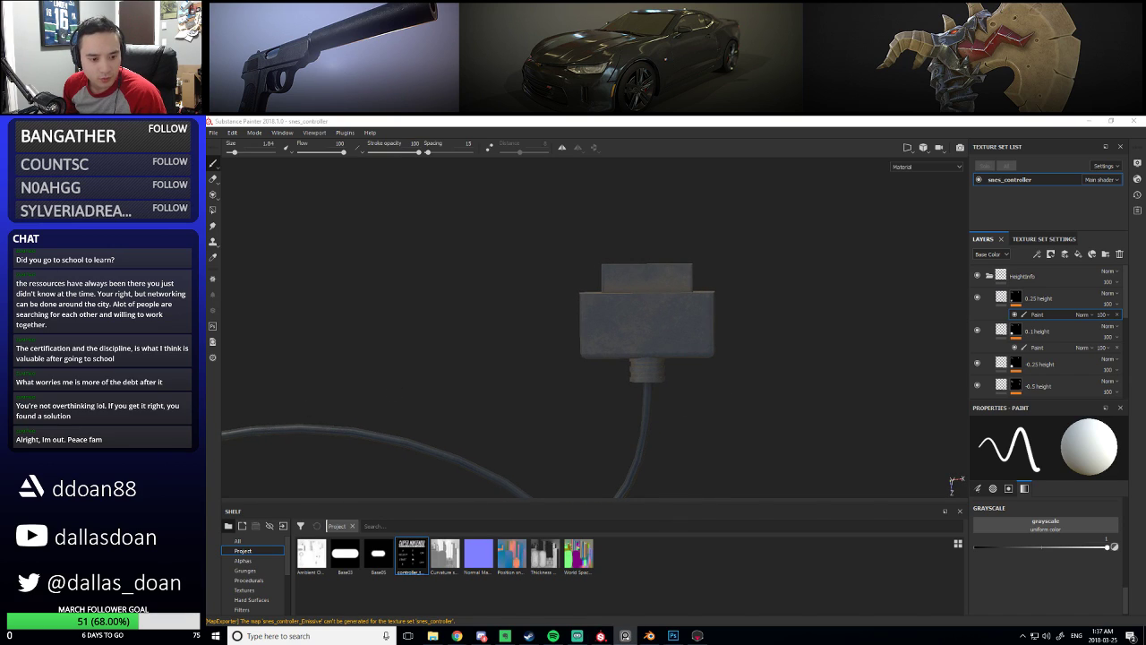
Check the fill height setting of the 0.25 height layer and return to its mask's paint effect
click(1057, 304)
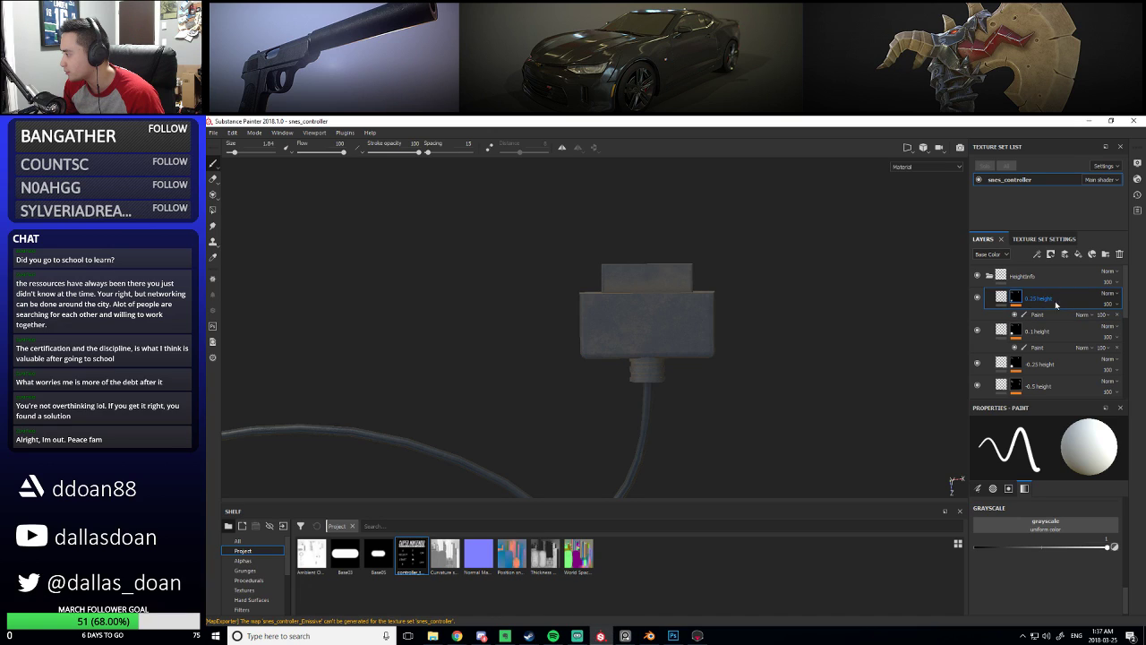
click(1050, 314)
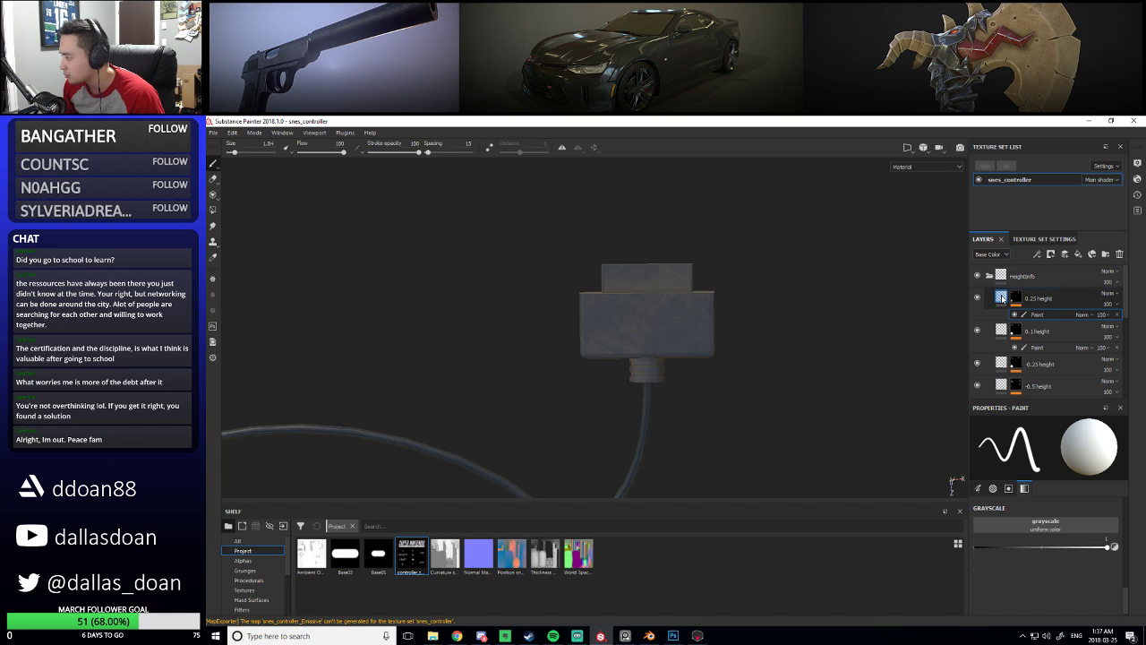
key(Delete)
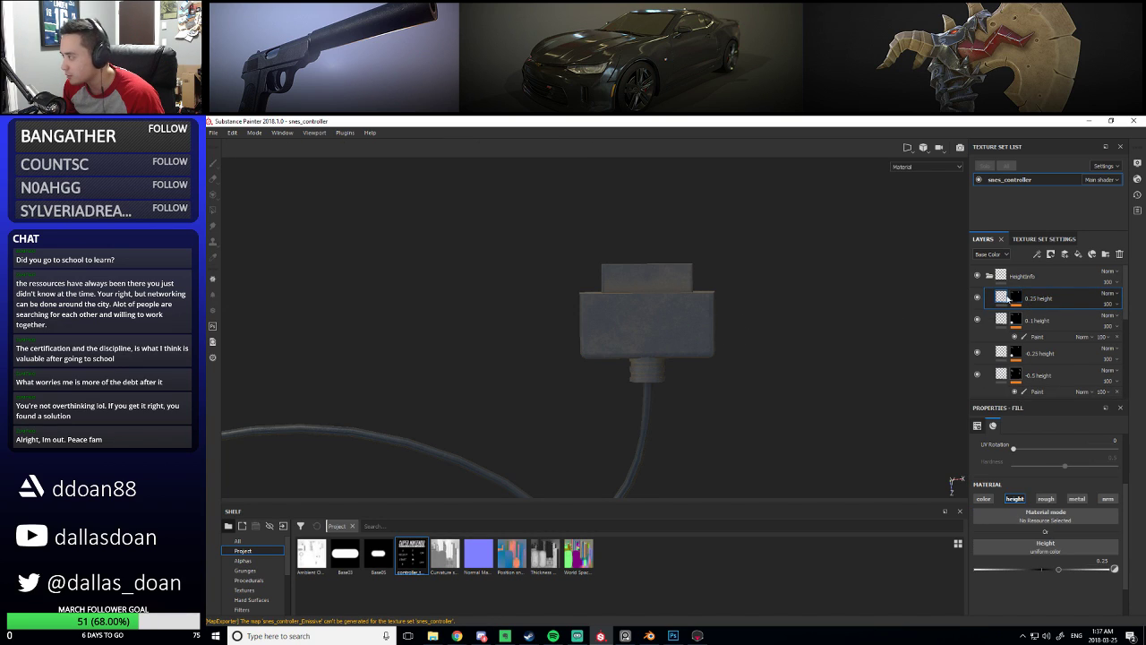
key(ctrl+z)
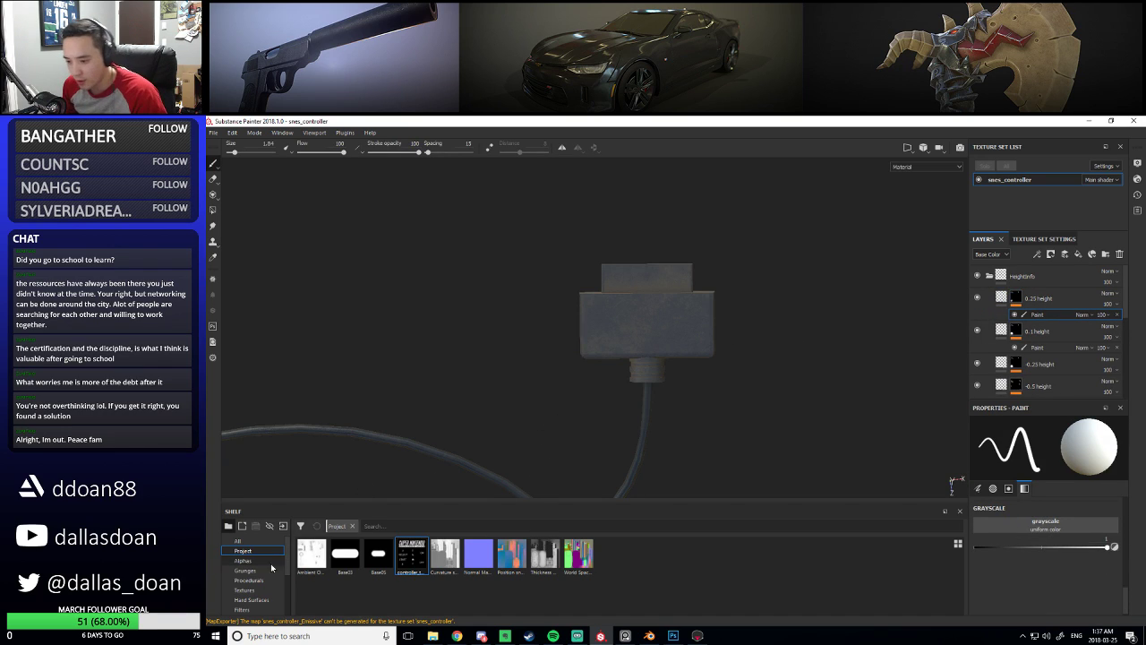
Choose the Basic Soft brush, enlarge it, and try a straight raised bar across the plug's face before undoing the stroke
click(345, 552)
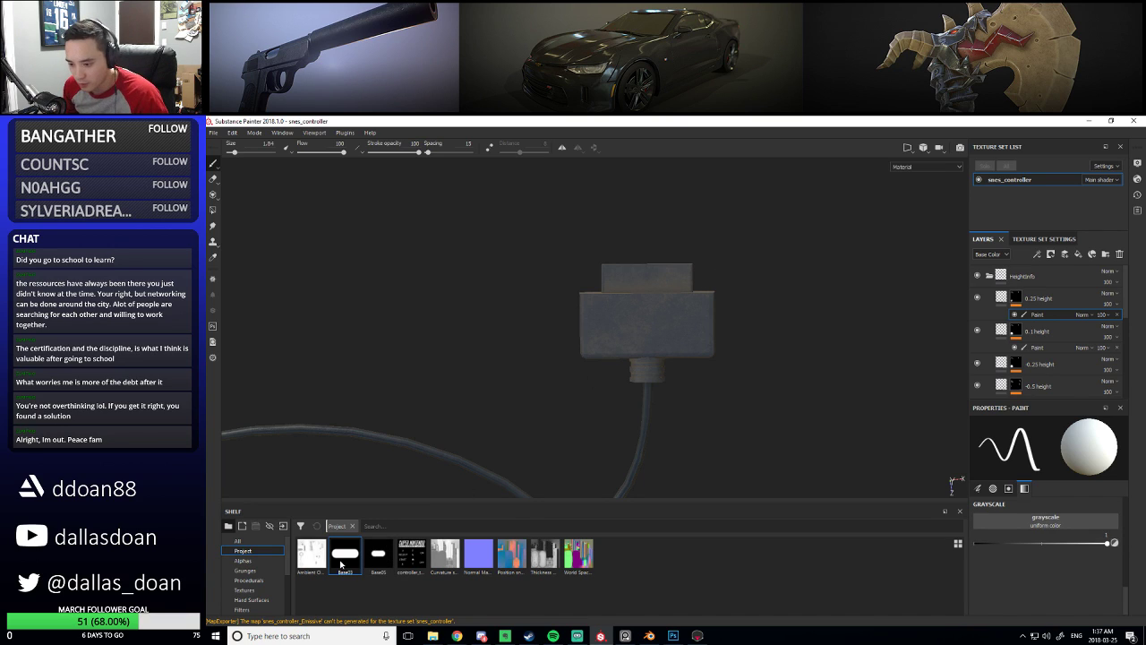
scroll(251, 577, down, 3)
click(243, 561)
click(611, 556)
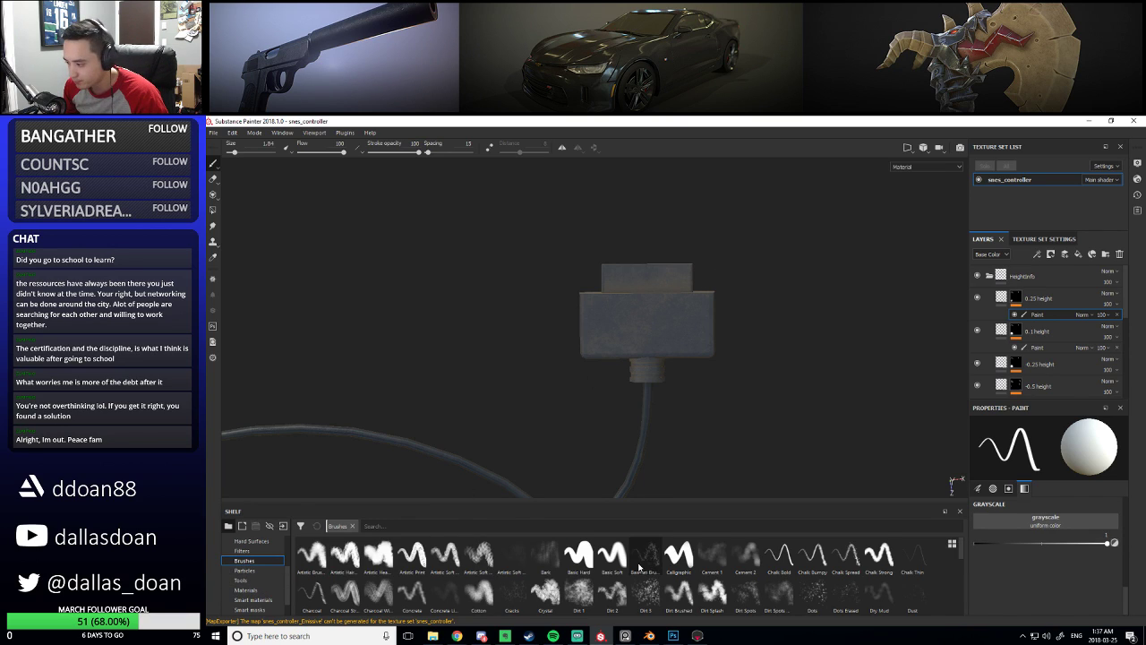
ctrl+right_drag(638, 320, 609, 335)
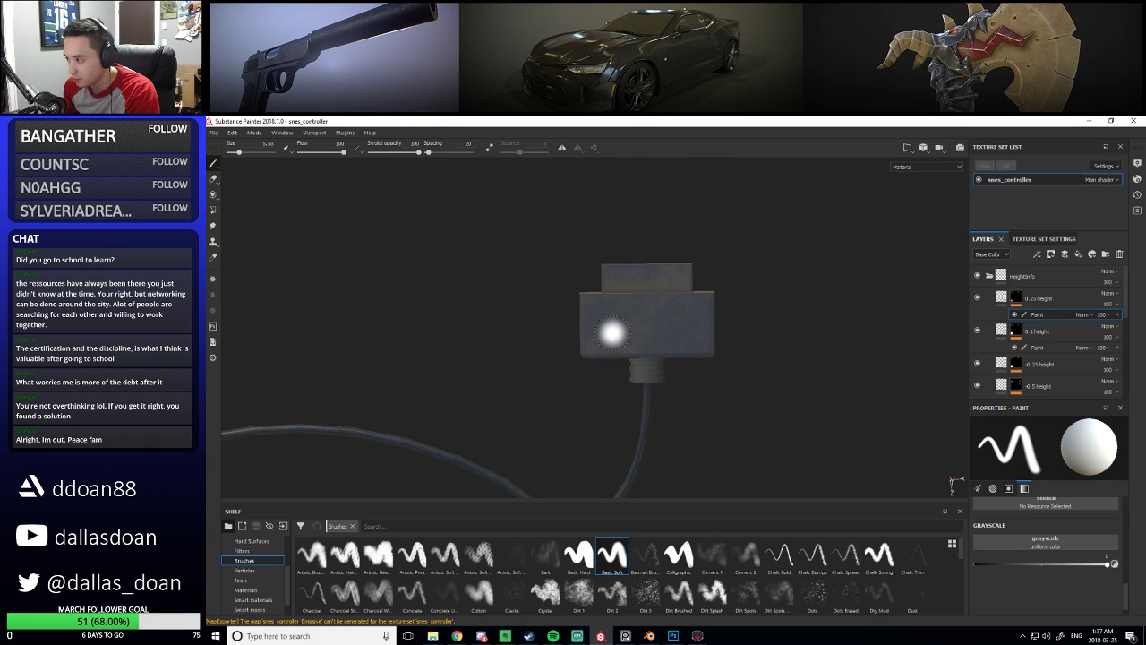
click(608, 332)
key(ctrl+z)
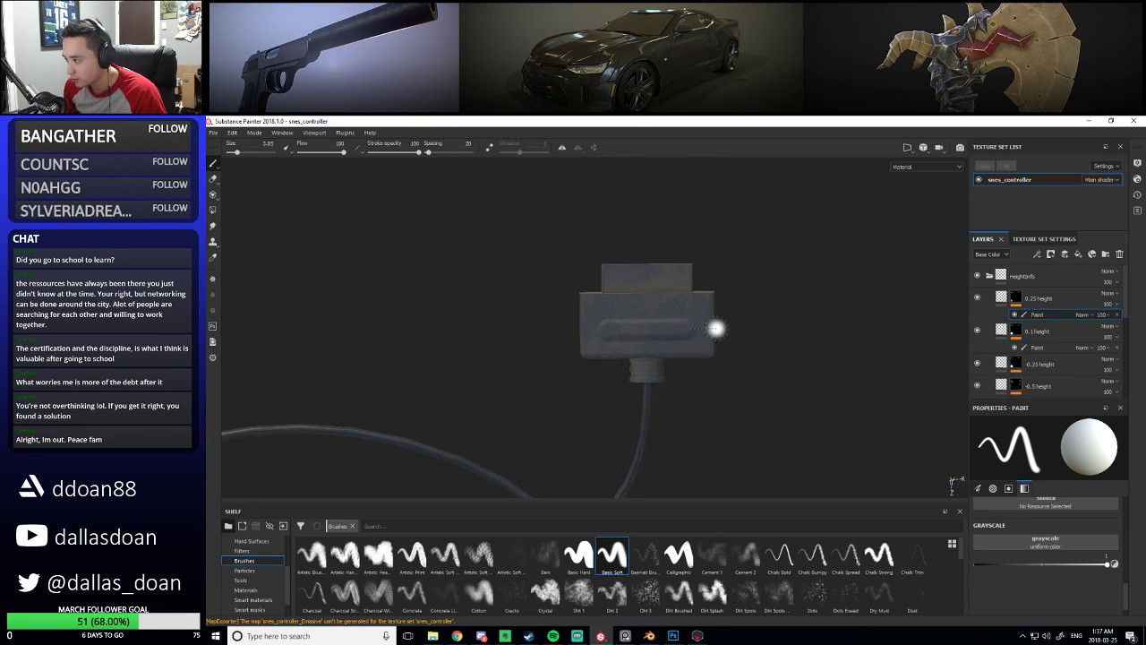
Set the brush alpha's hardness to 0.75
scroll(1026, 562, up, 6)
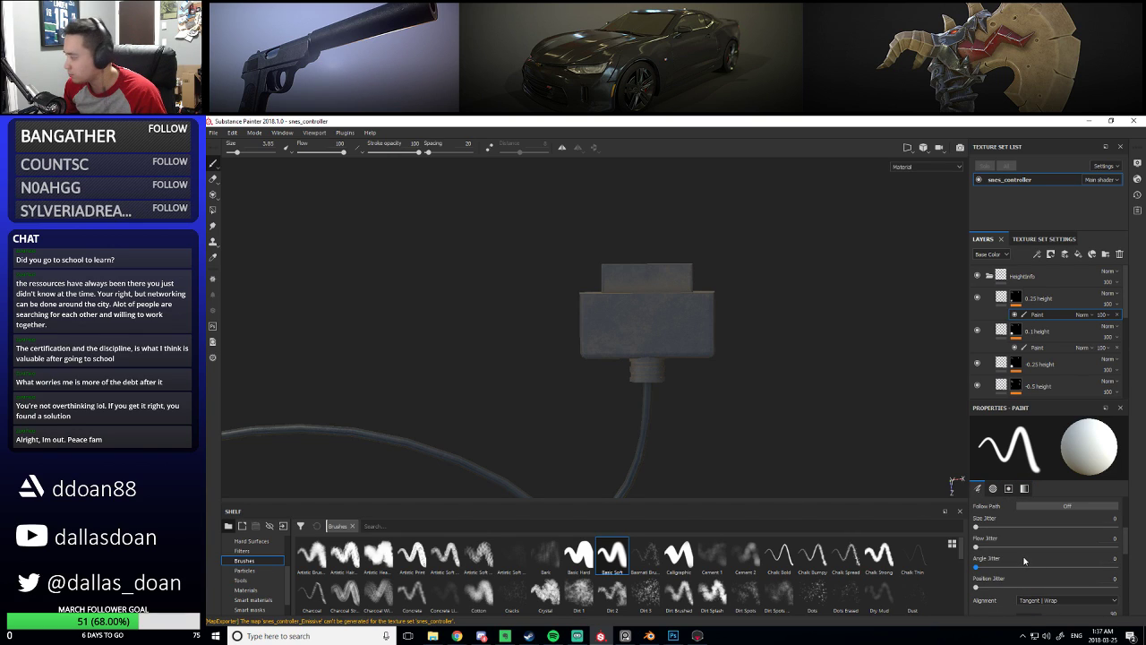
scroll(1023, 556, down, 5)
drag(994, 556, 1050, 553)
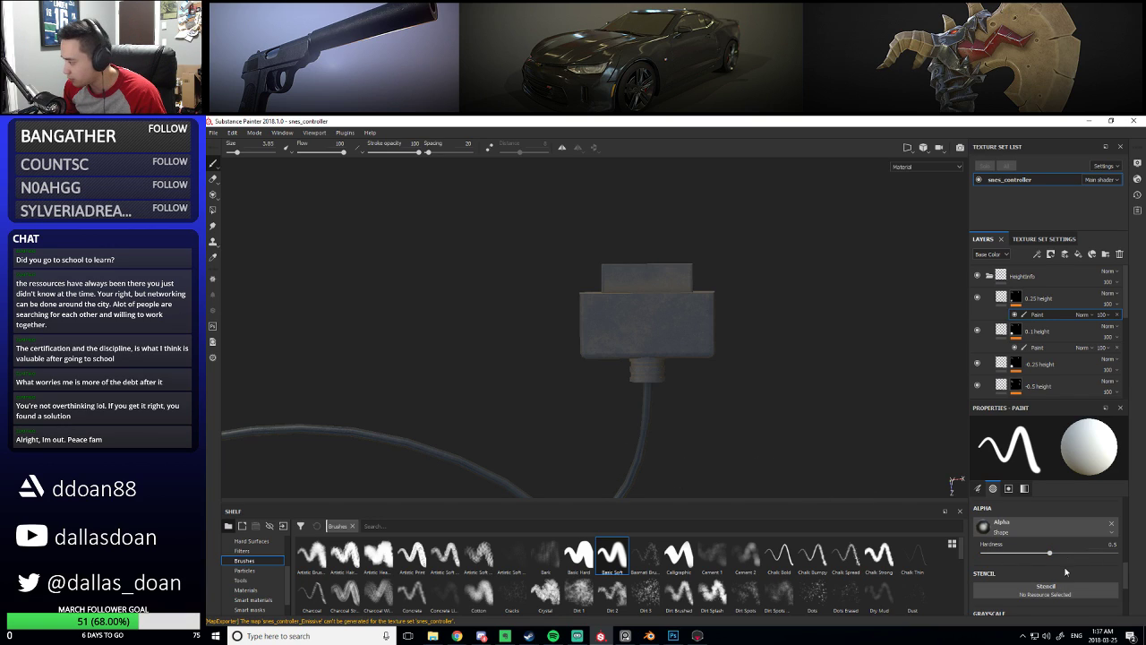
text(.7)
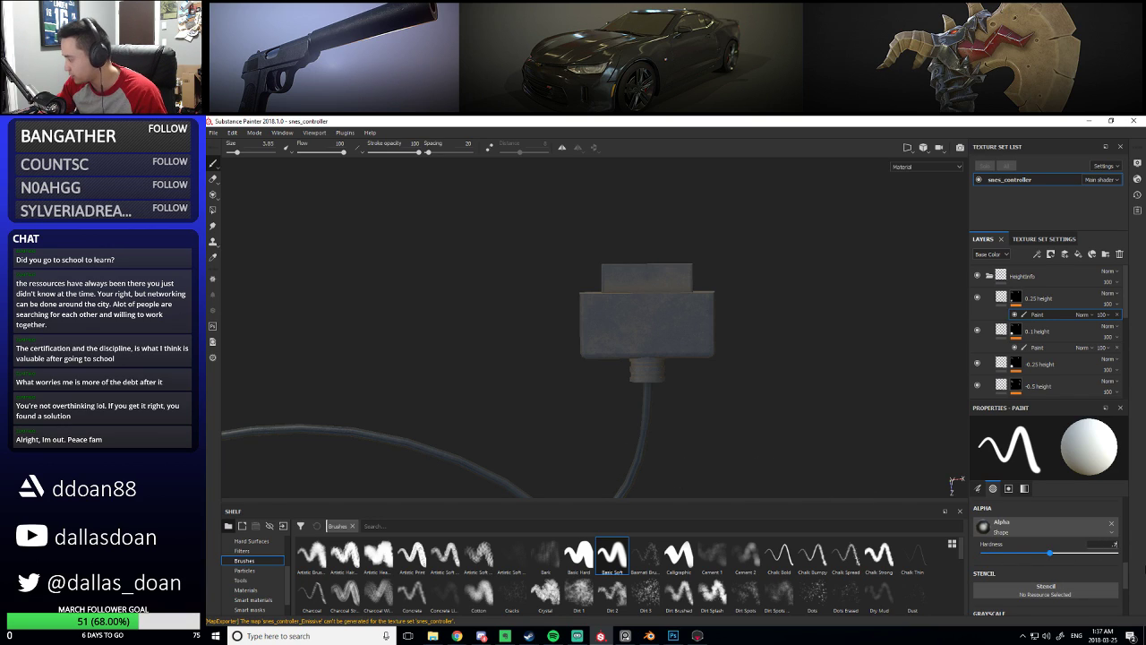
text(5)
key(Return)
Shrink the Basic Soft brush to a narrow stroke for the plug detail and set its alpha hardness to 0.5
click(606, 328)
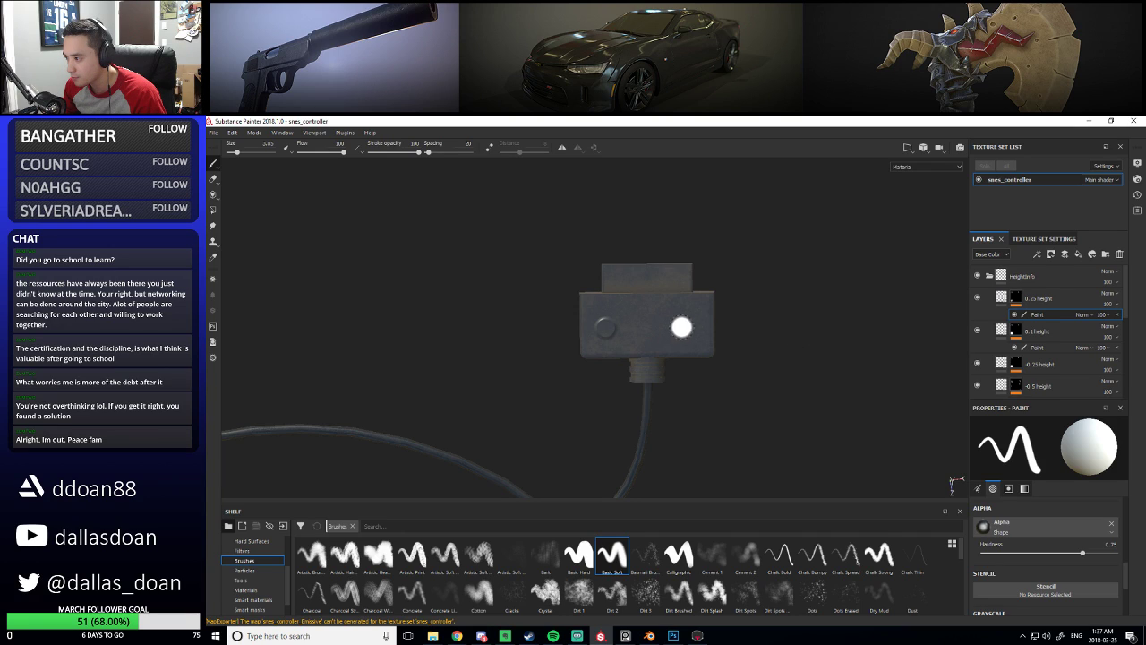
scroll(778, 366, up, 4)
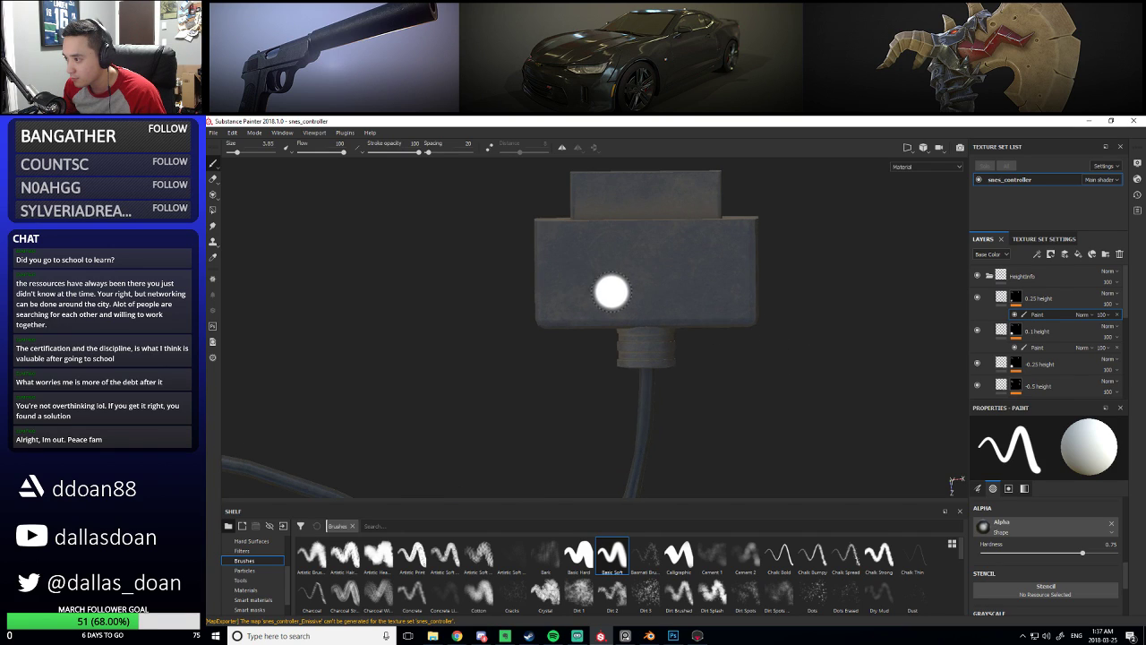
ctrl+right_drag(585, 291, 574, 284)
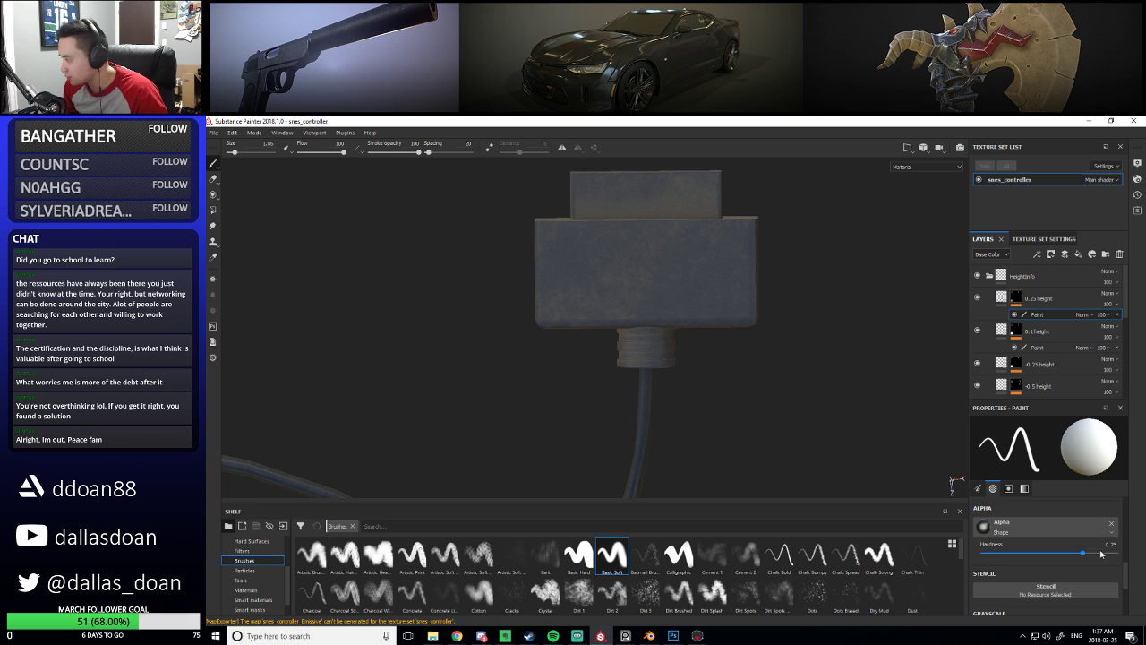
text(.5)
key(Return)
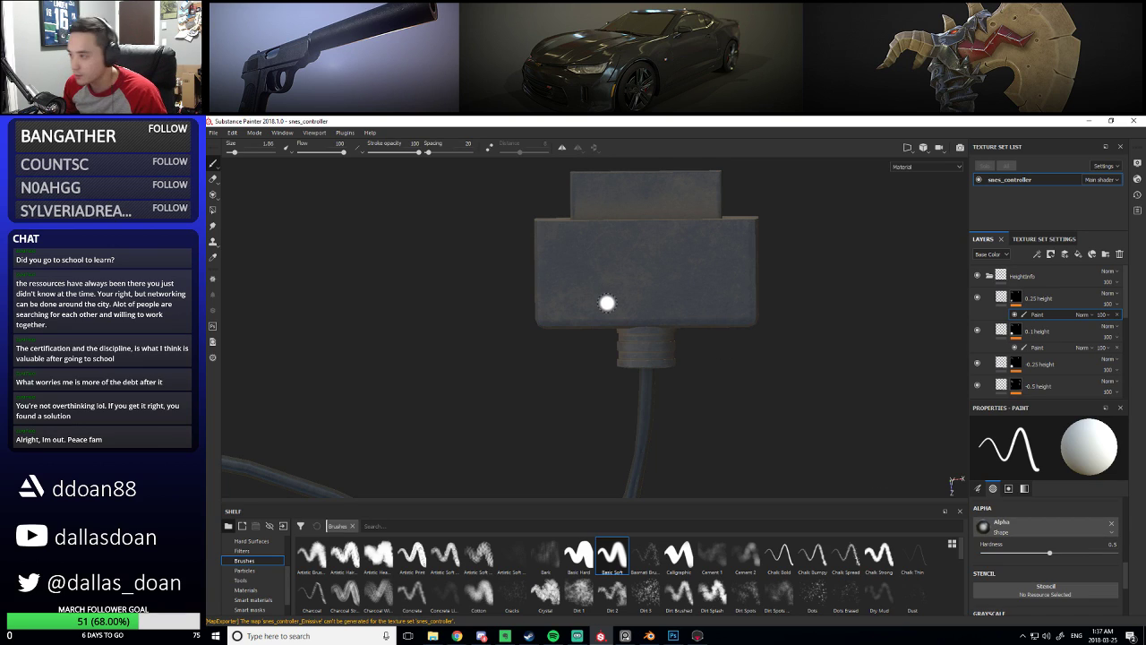
Try two straight raised bars across the lower part of the plug's face, undoing each attempt
key(shift)
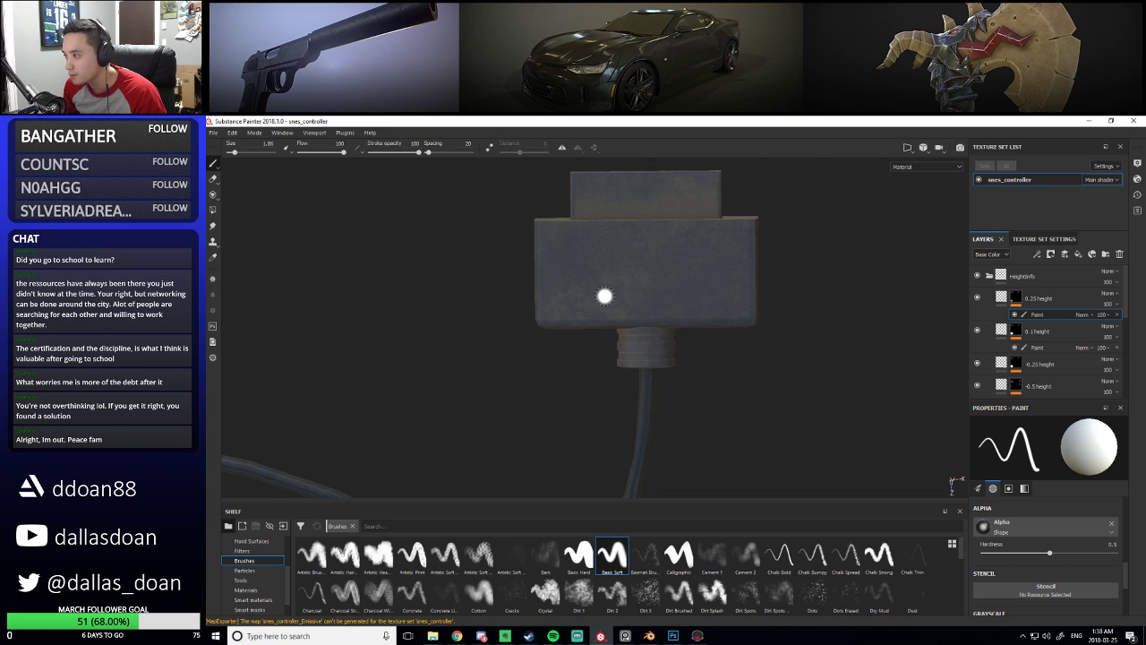
shift+click(692, 295)
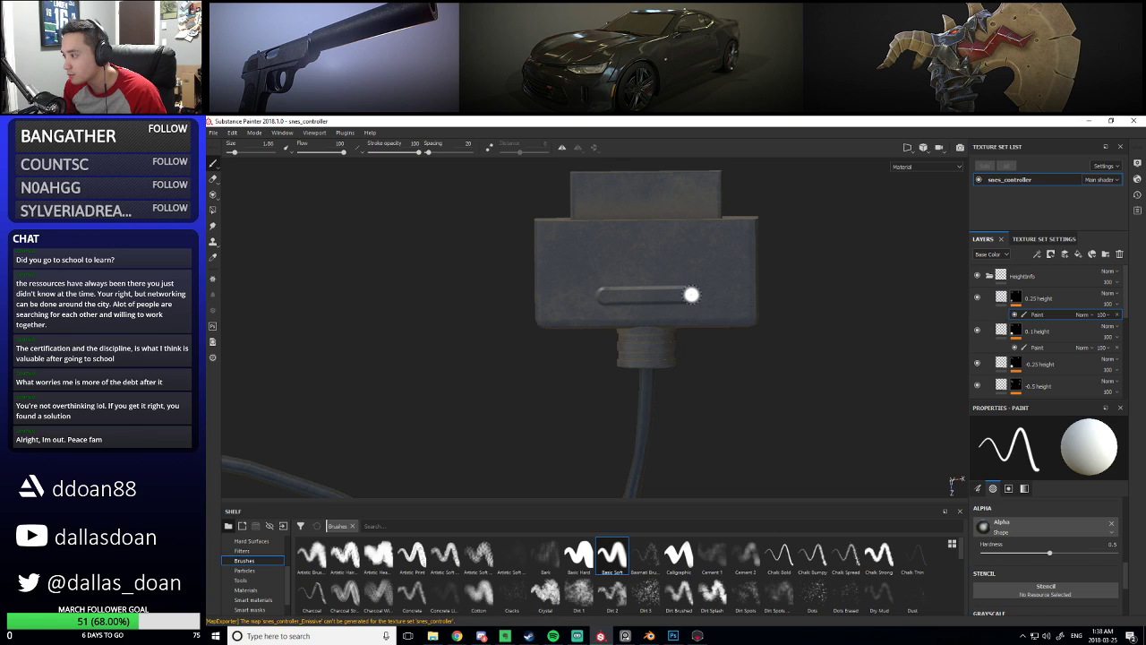
key(ctrl+z)
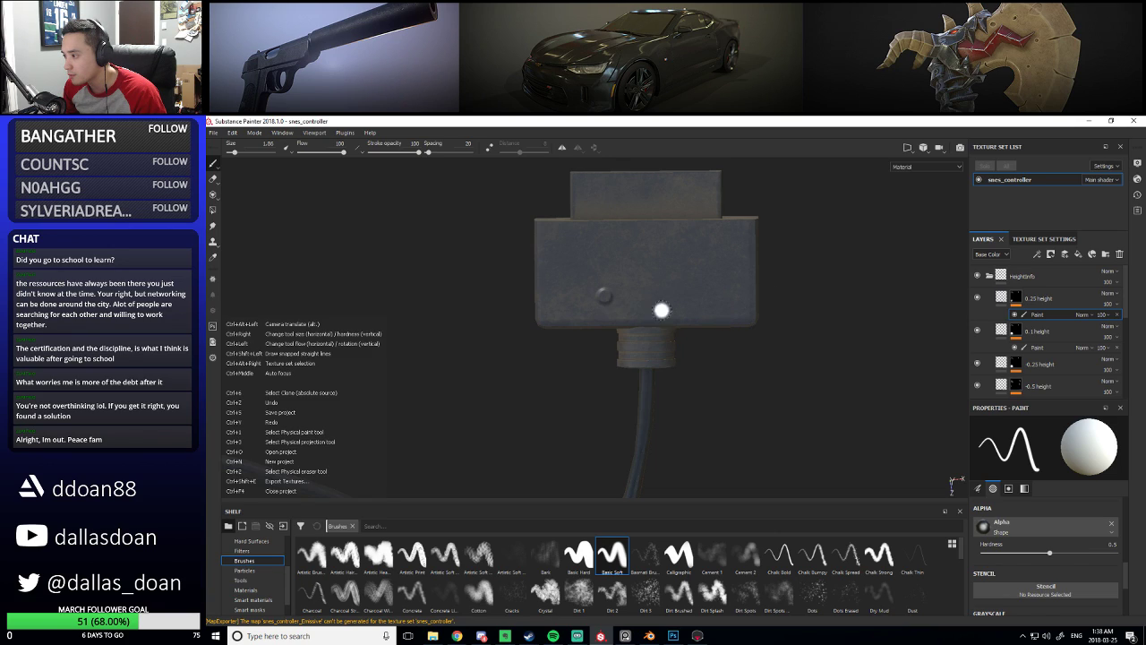
click(598, 297)
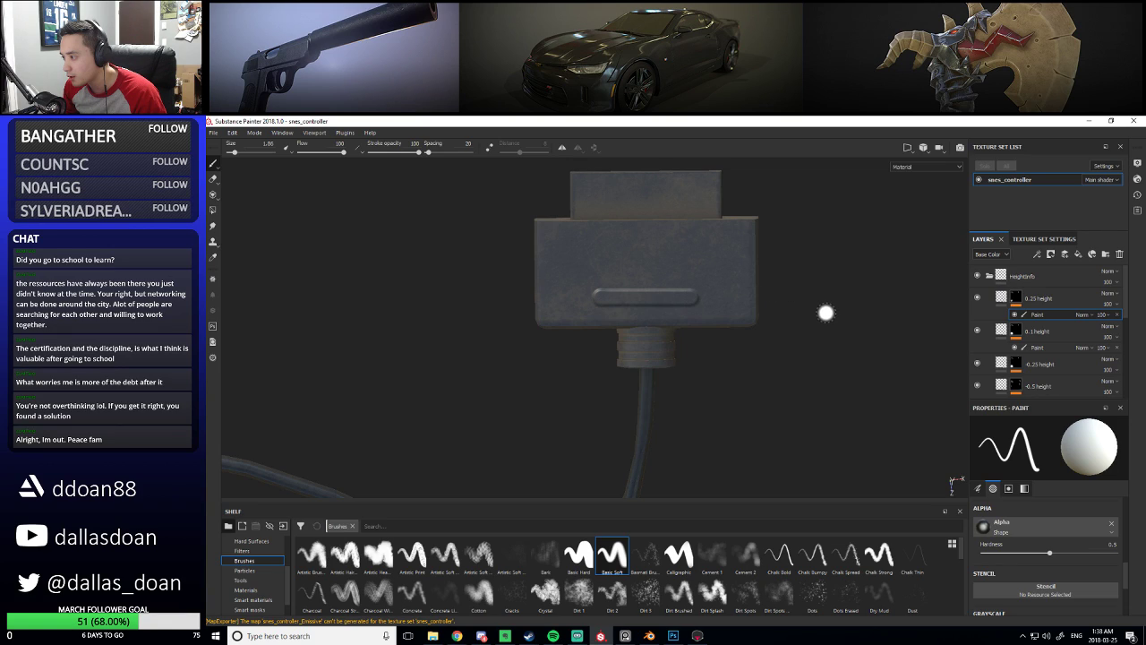
key(ctrl+z)
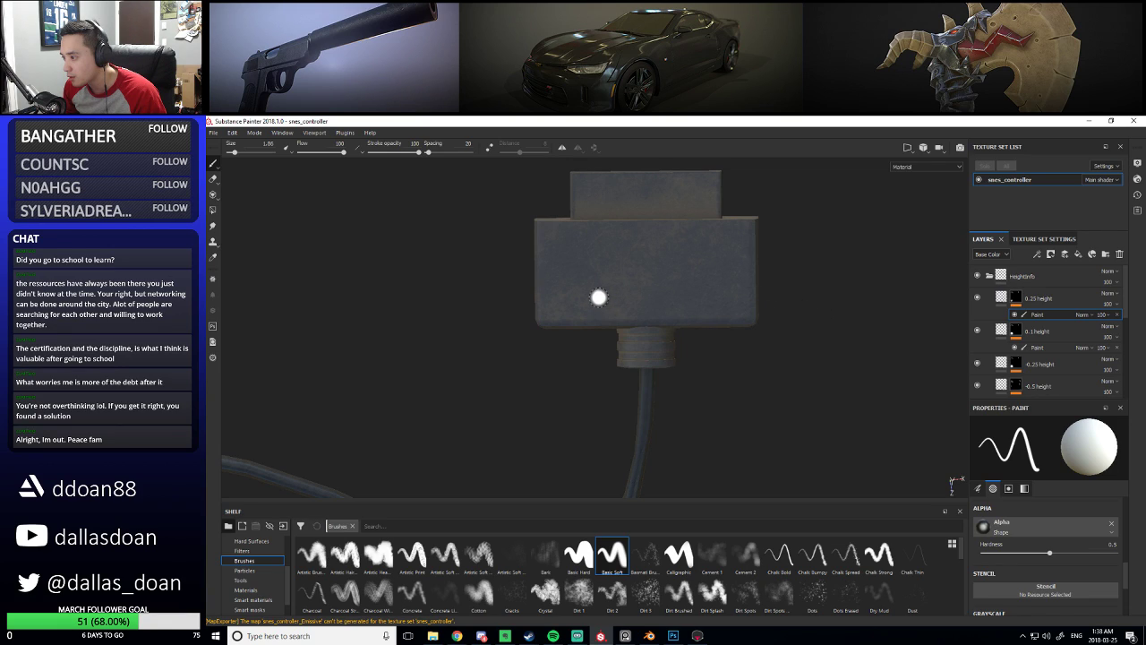
Try a slightly repositioned raised bar low on the plug's face, inspect it from different angles, and undo it
key(shift)
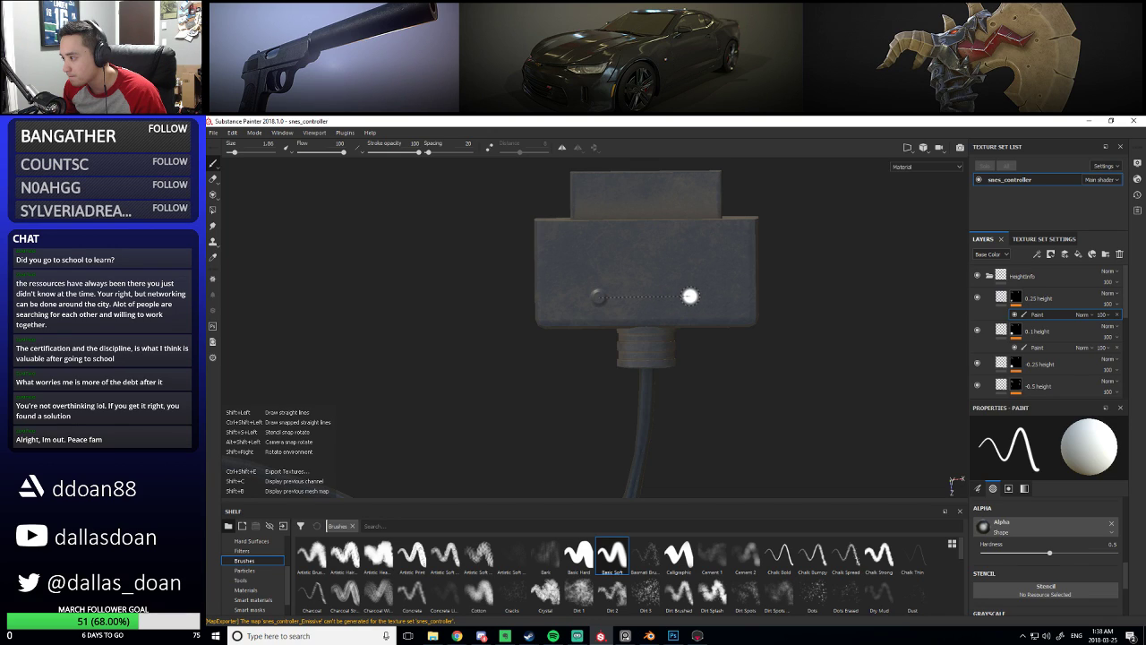
shift+click(690, 296)
alt+right_drag(807, 305, 799, 340)
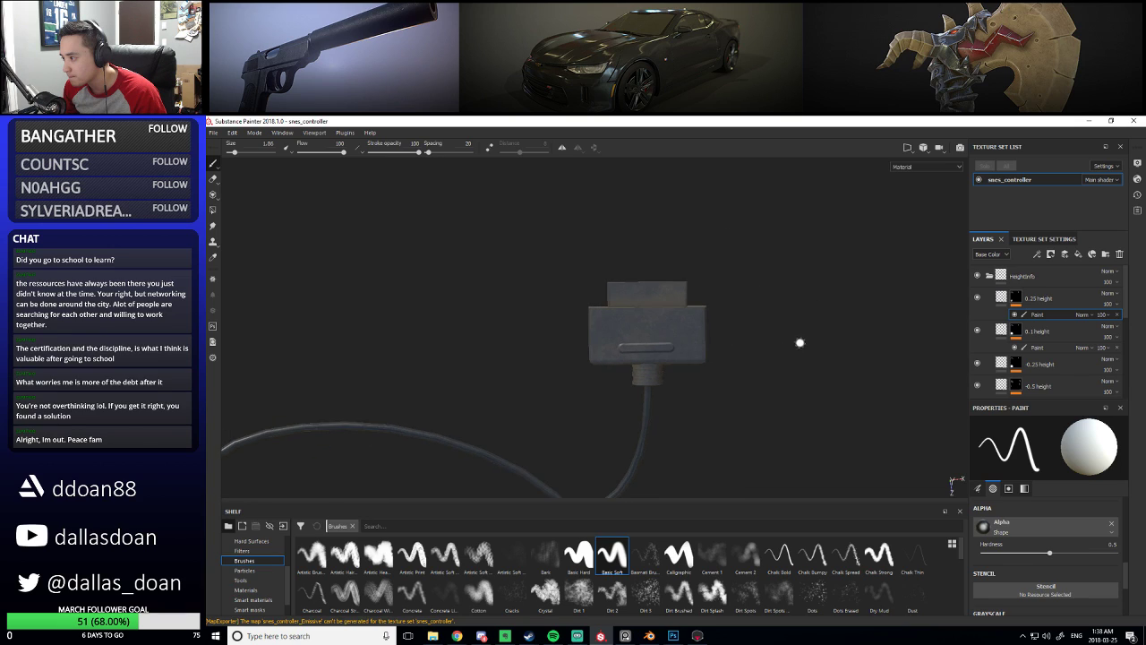
alt+drag(799, 341, 778, 317)
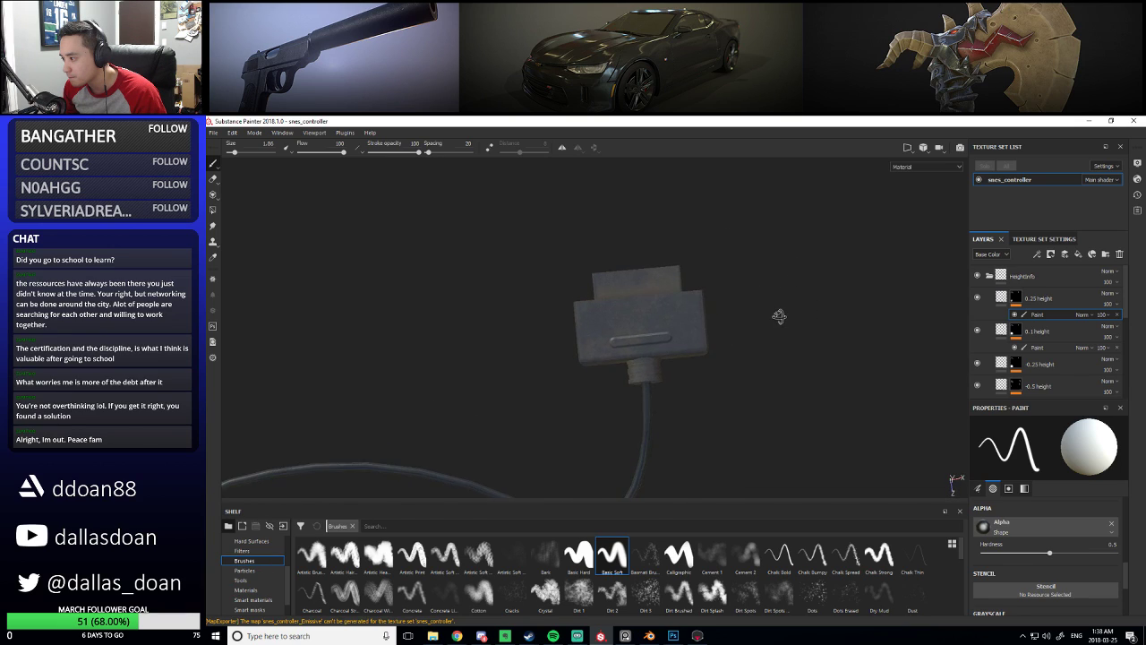
alt+right_drag(778, 318, 783, 334)
alt+drag(789, 343, 775, 358)
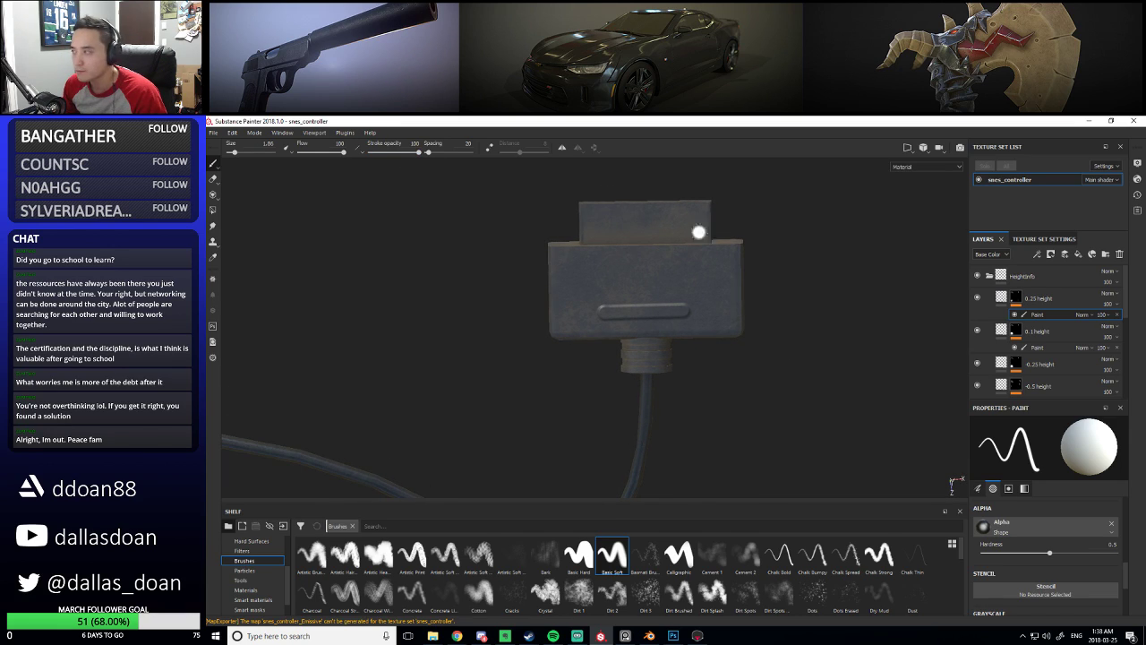
click(907, 148)
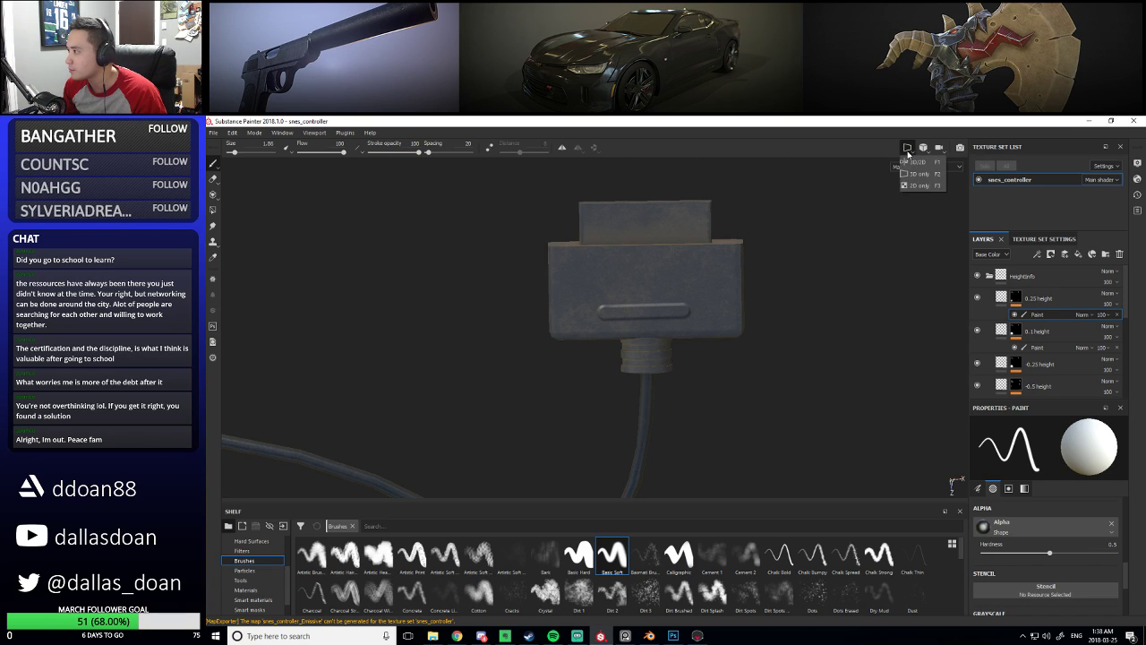
click(921, 172)
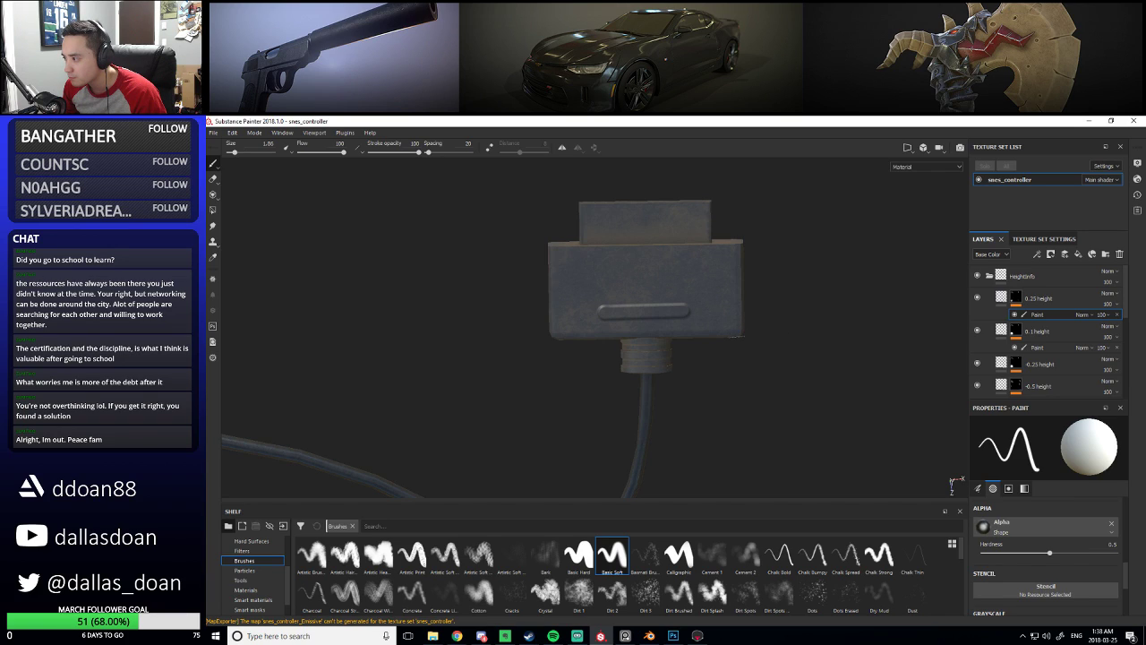
key(ctrl+z)
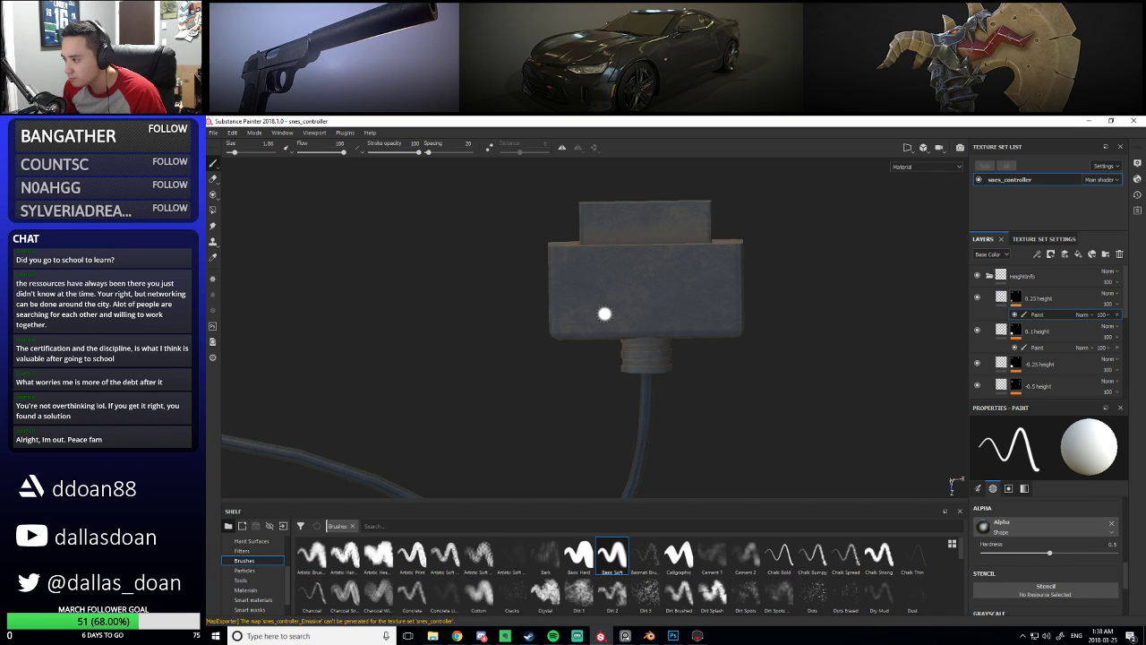
Paint a straight horizontal raised bar across the lower part of the plug's face and check it against the reference and from several angles
key(shift)
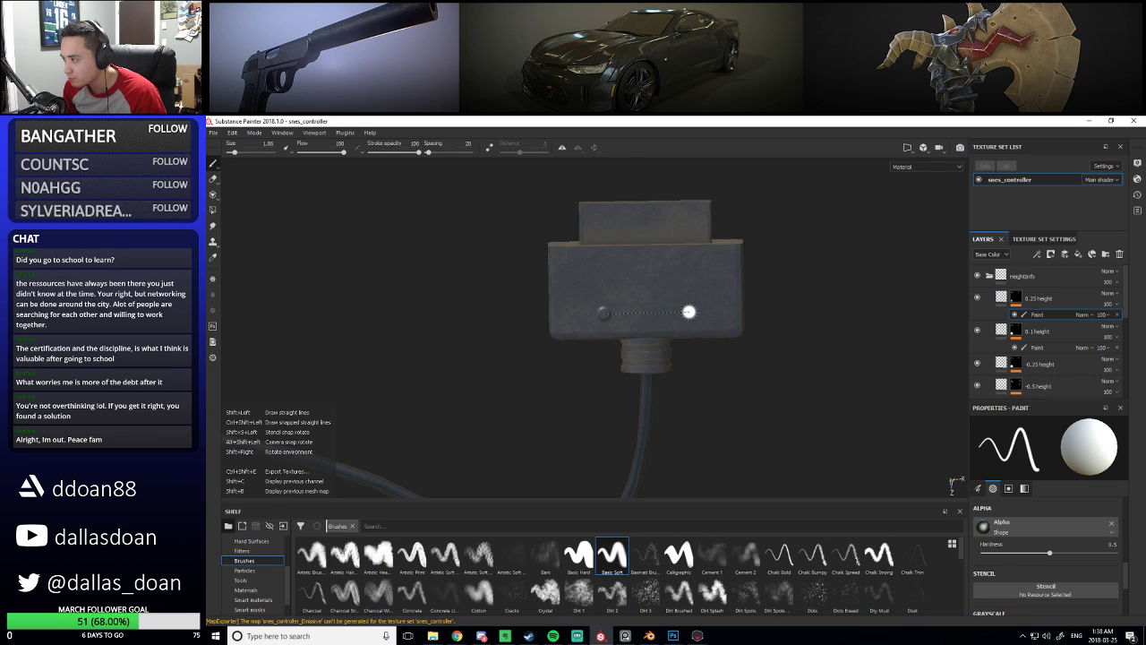
shift+click(685, 312)
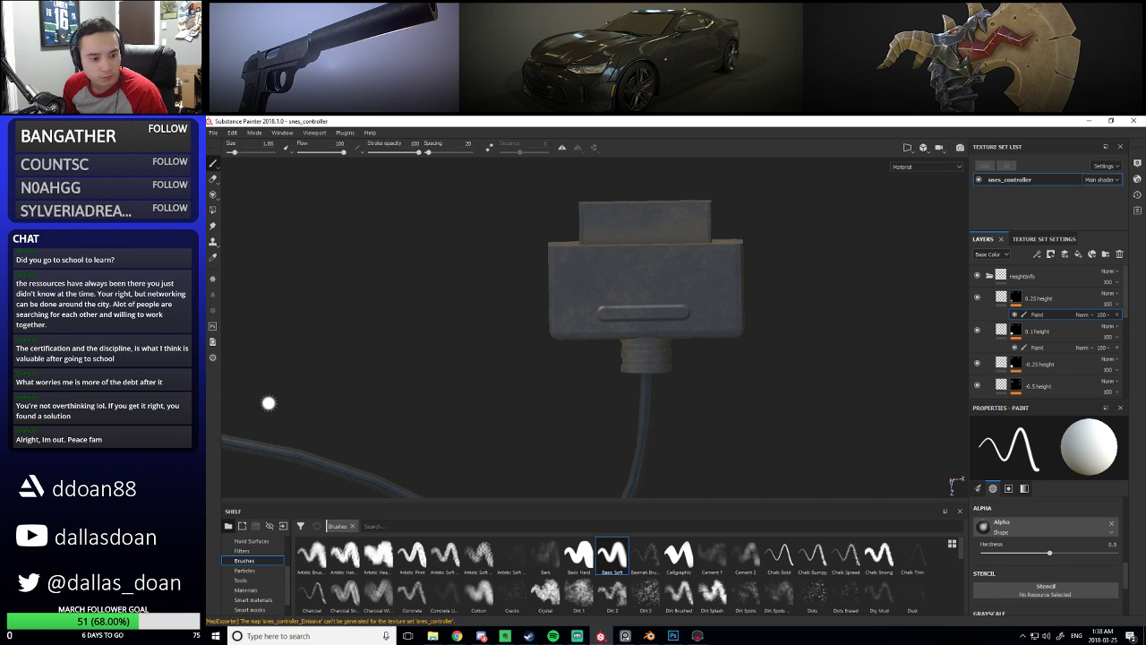
click(625, 636)
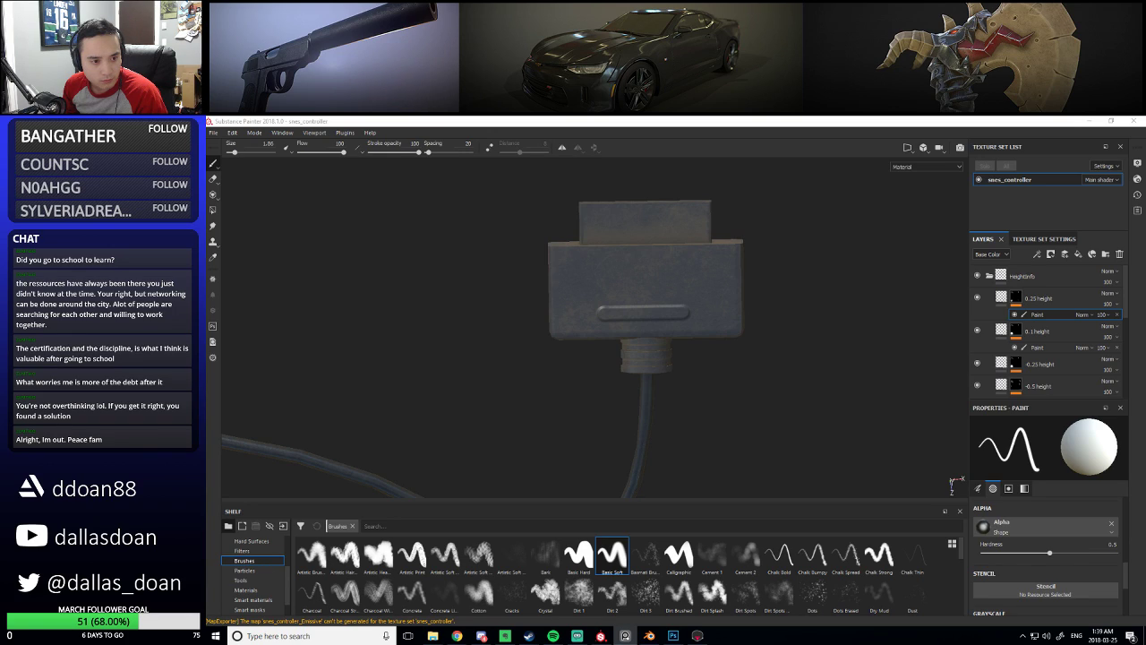
alt+drag(614, 332, 764, 380)
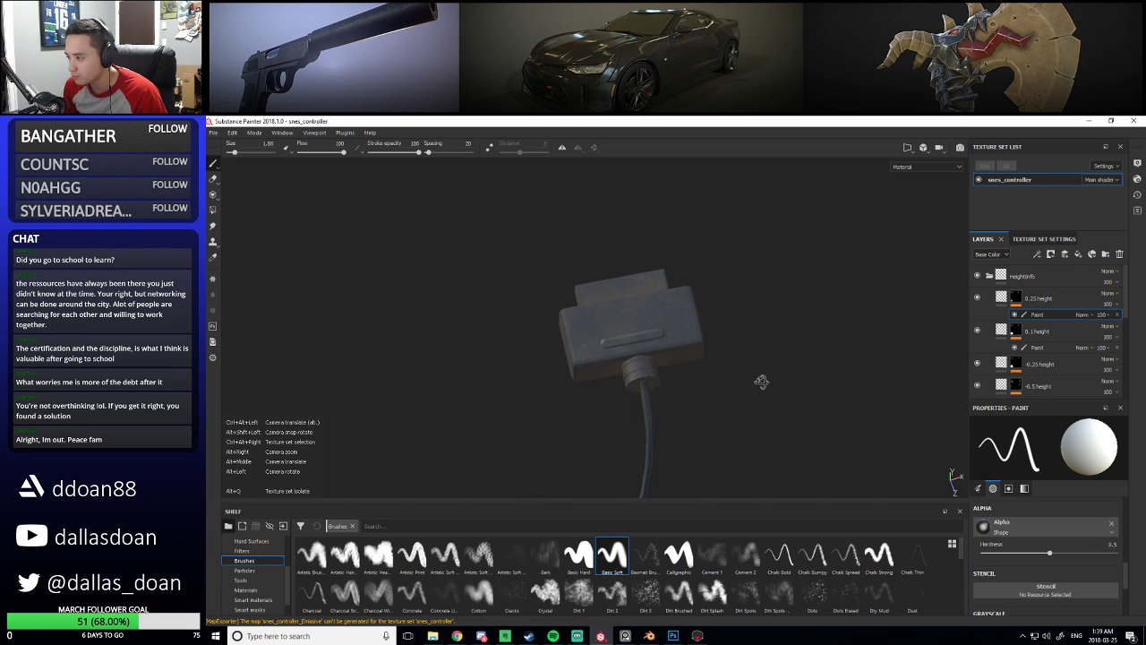
alt+drag(827, 358, 654, 326)
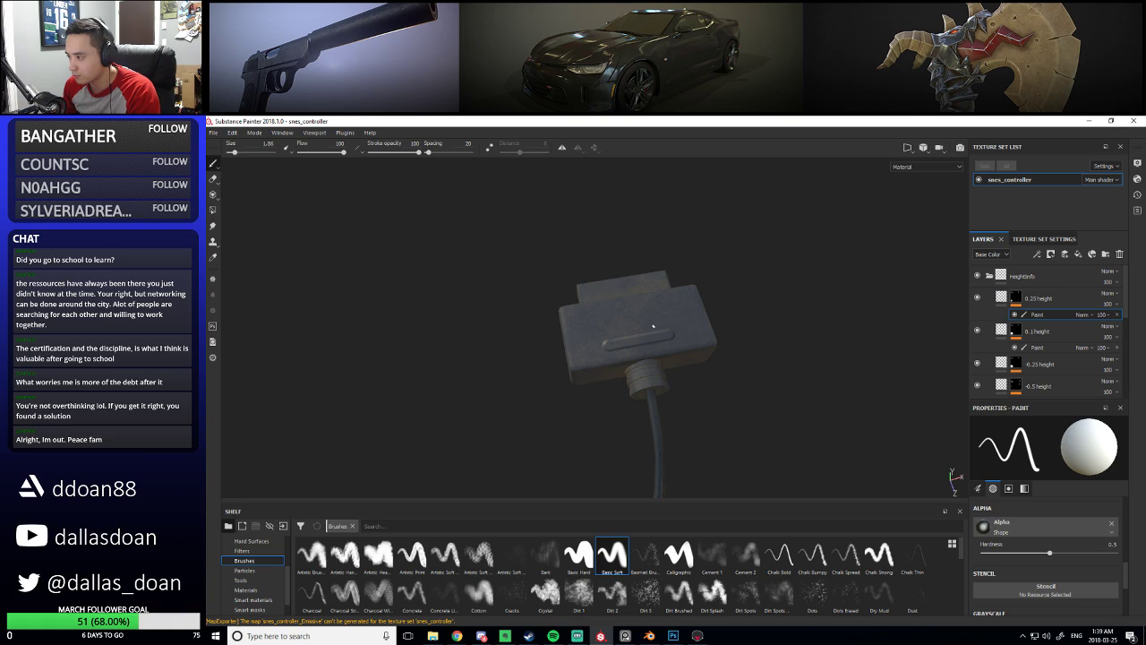
alt+drag(800, 318, 739, 343)
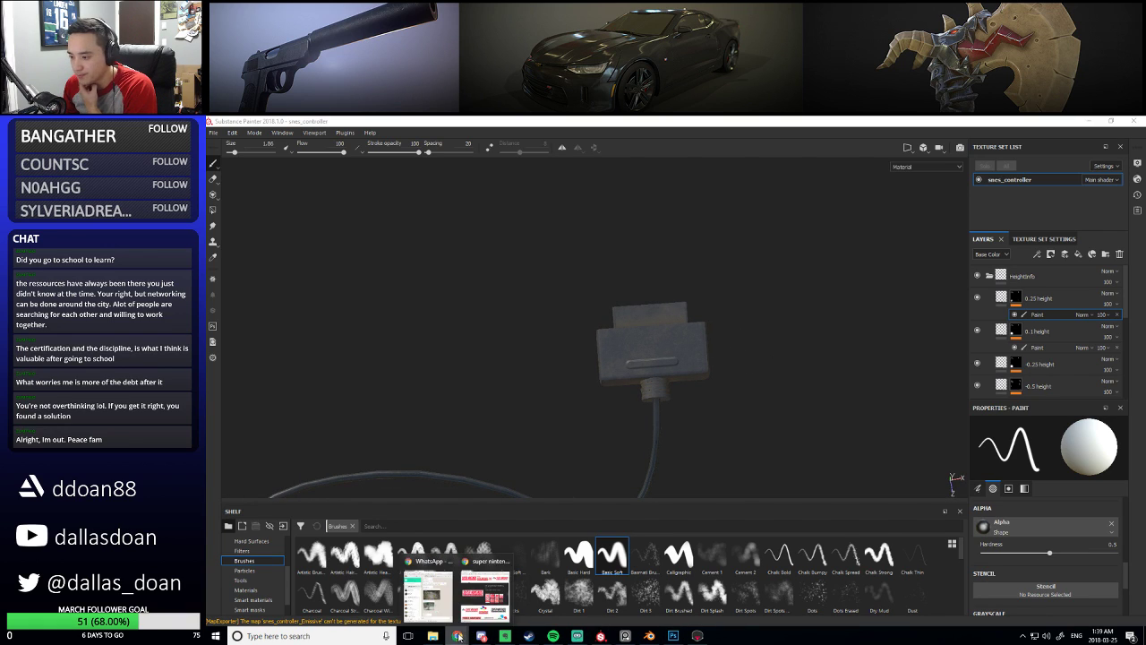
Switch to the Chrome browser, search for "snes controller plug" and examine the grey and black plug photos
mouse_move(456, 636)
click(481, 606)
click(439, 223)
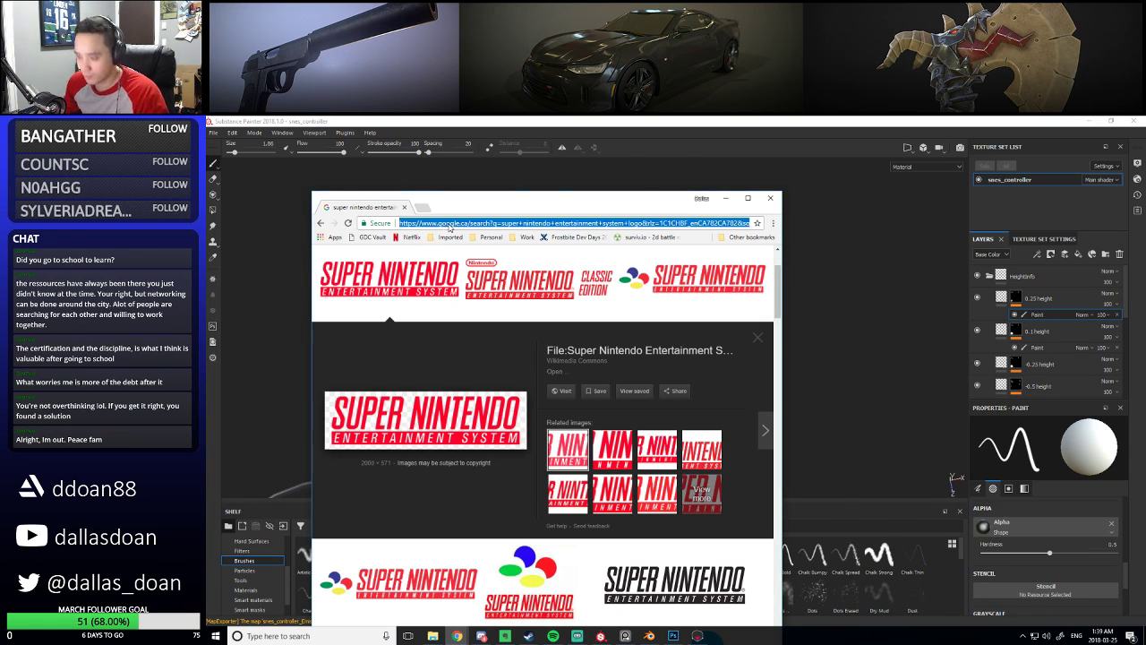
text(snes controller plug)
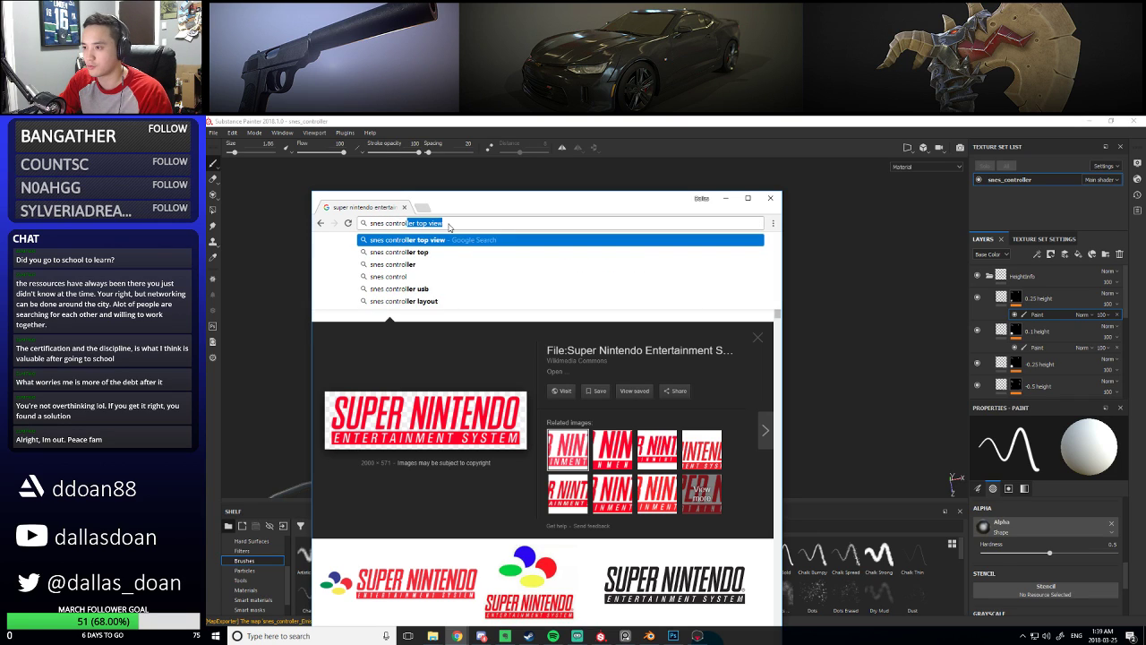
key(Return)
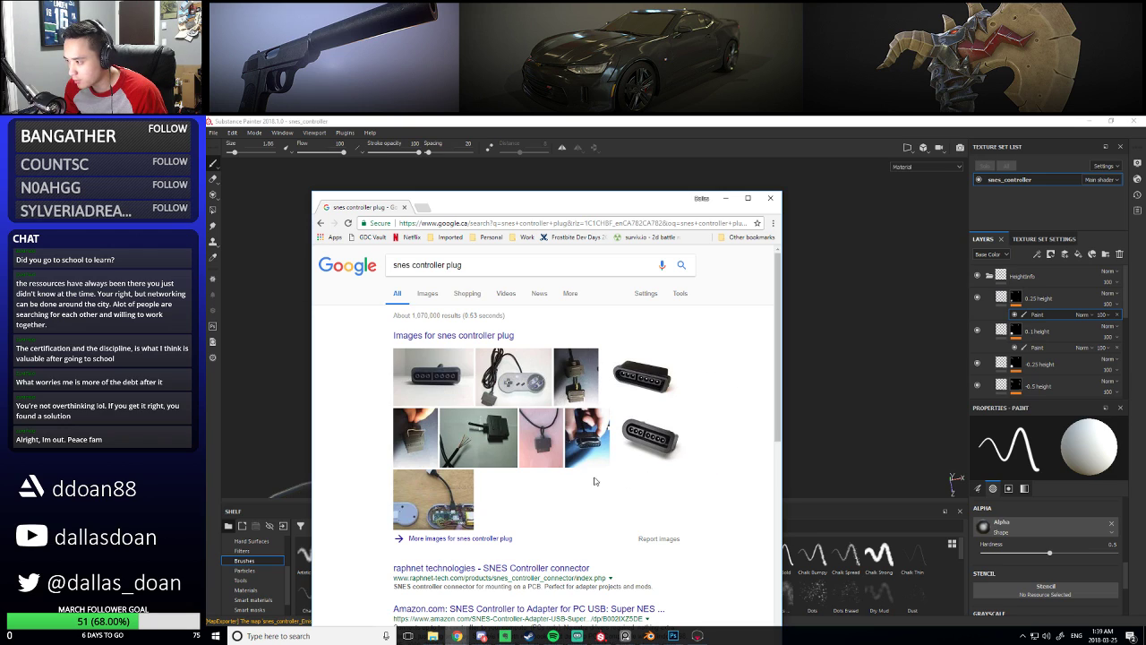
click(499, 437)
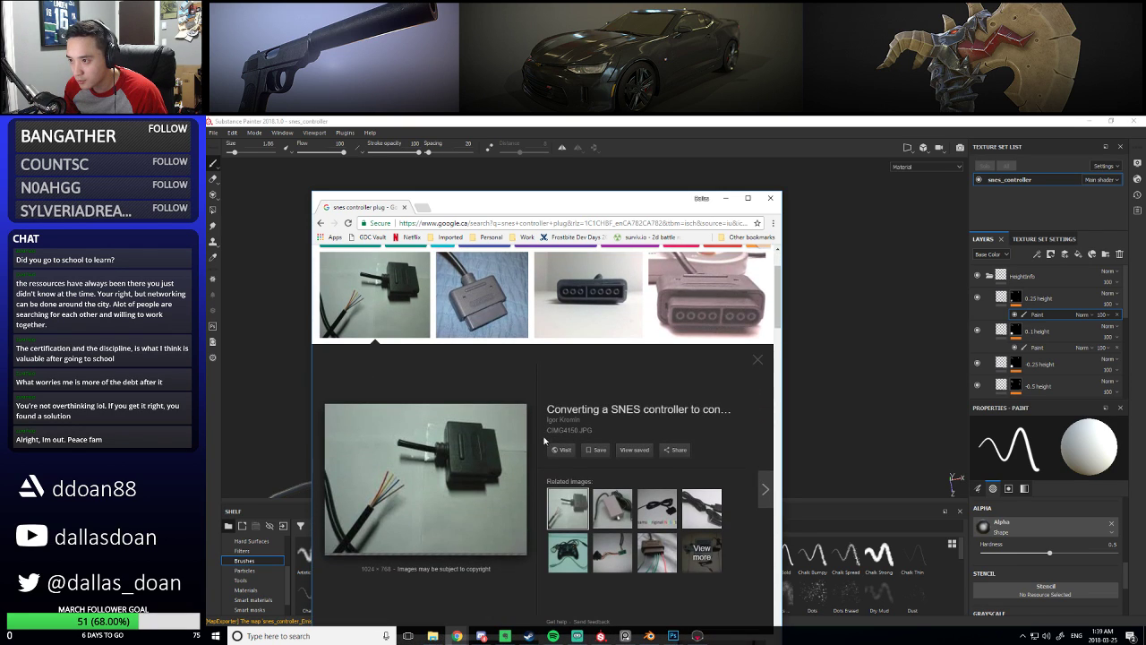
click(494, 305)
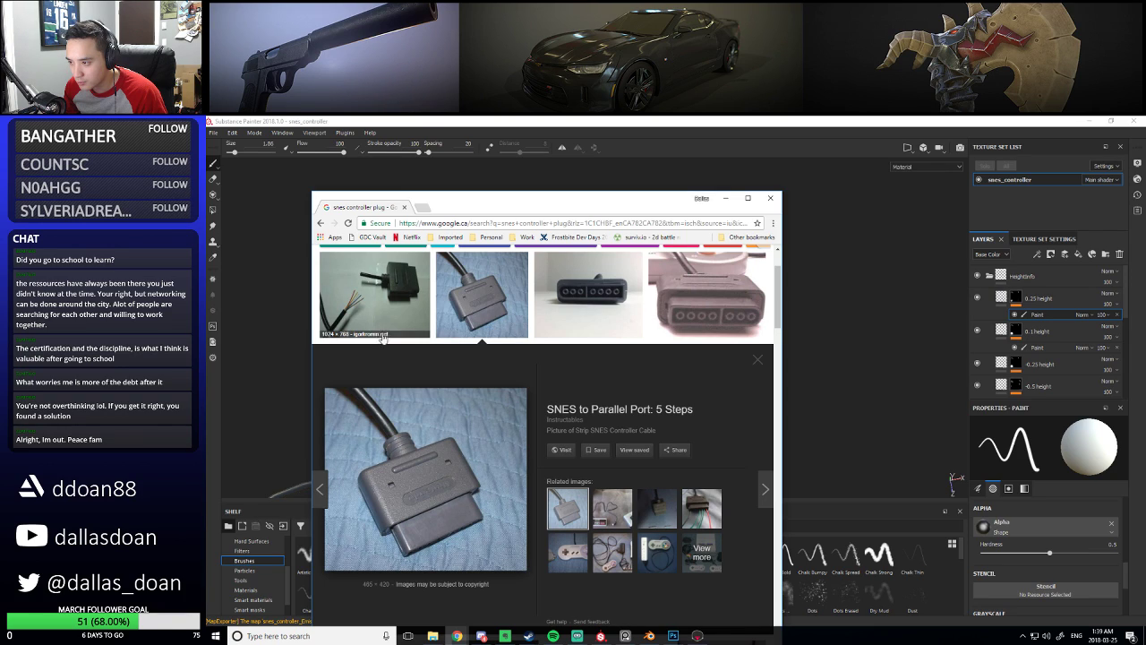
click(401, 315)
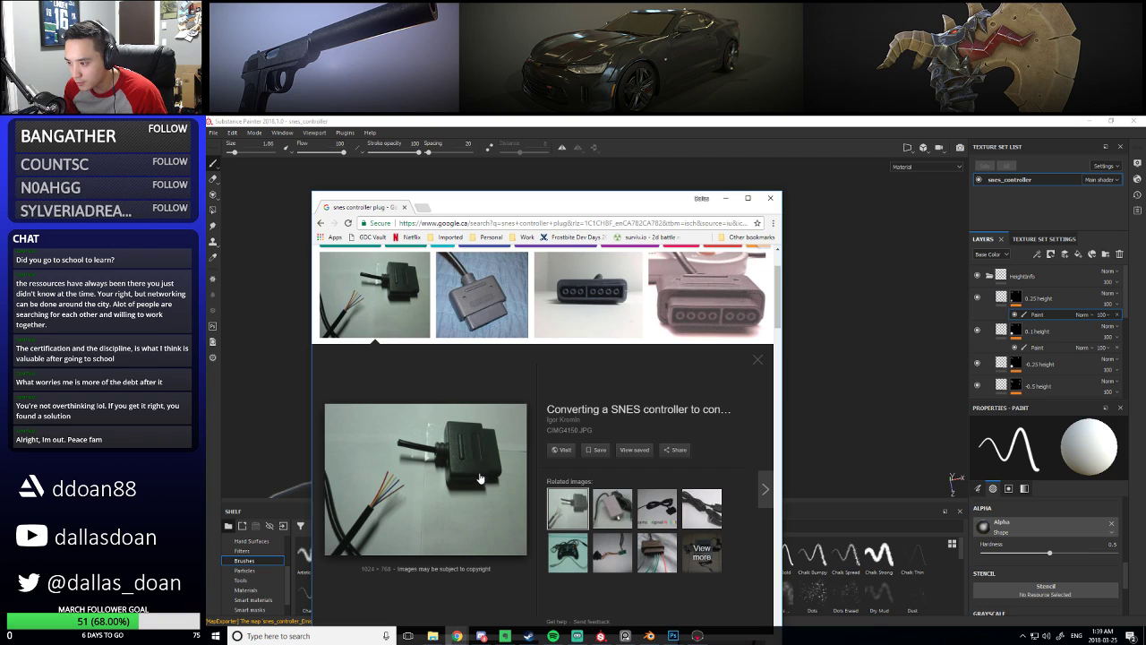
Compare the painted plug and cable in Substance Painter with the black plug photo in the browser
click(718, 160)
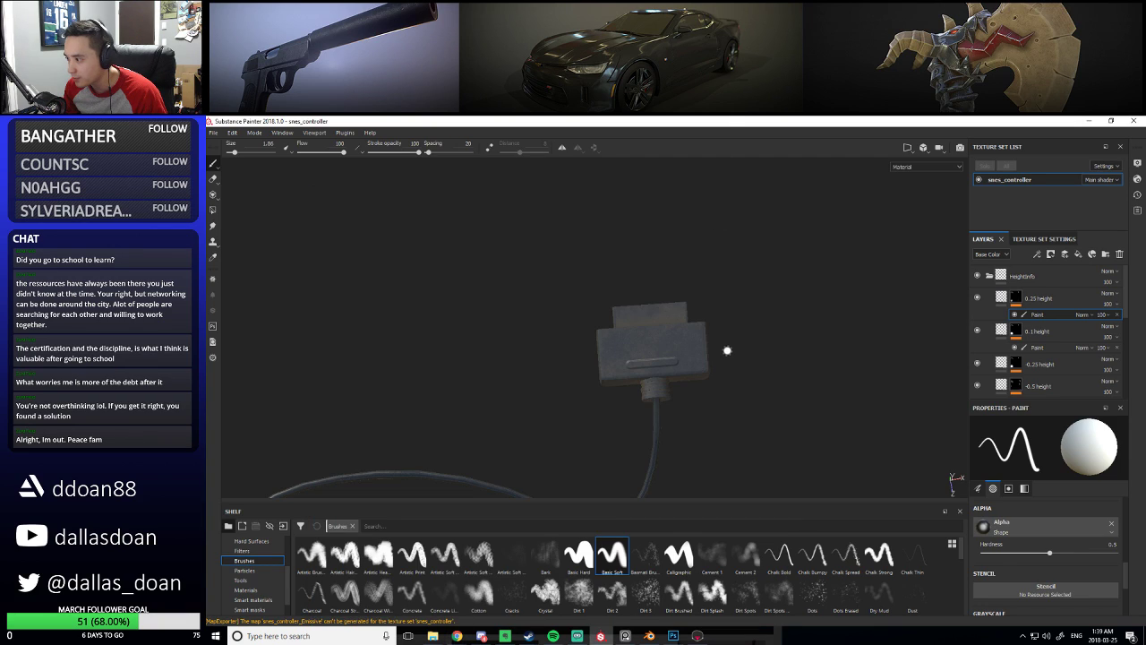
mouse_move(710, 403)
alt+mouse_down()
mouse_move(724, 384)
mouse_move(724, 422)
mouse_move(822, 368)
mouse_move(893, 388)
mouse_move(714, 414)
mouse_move(699, 427)
mouse_move(701, 447)
mouse_move(686, 422)
alt+mouse_up()
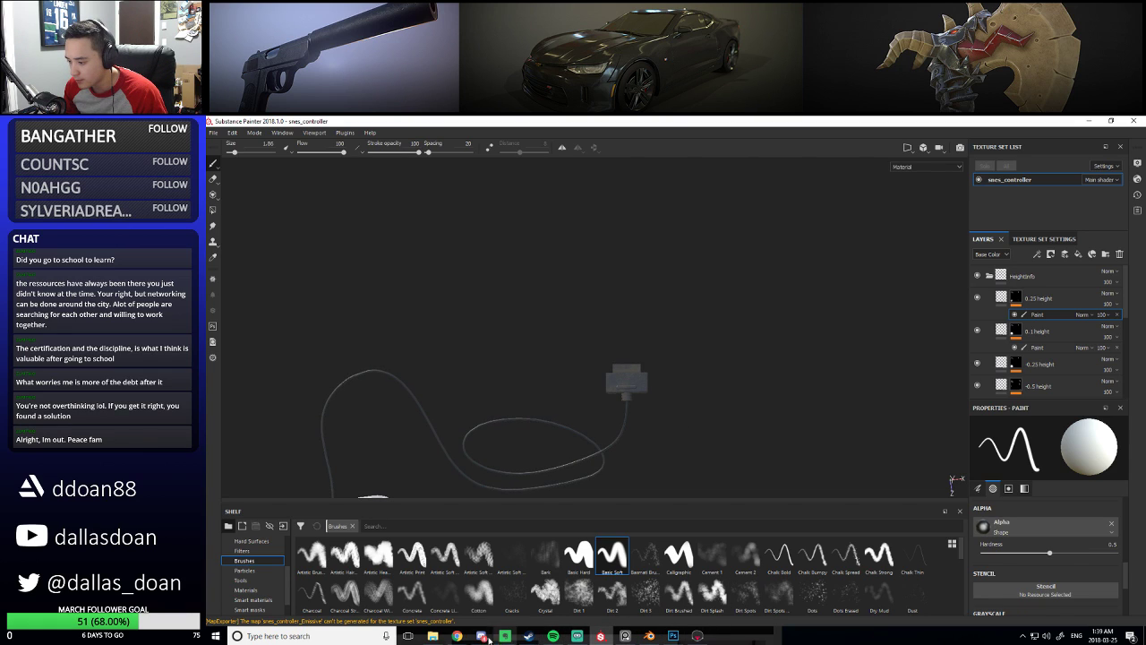
mouse_move(457, 636)
click(458, 591)
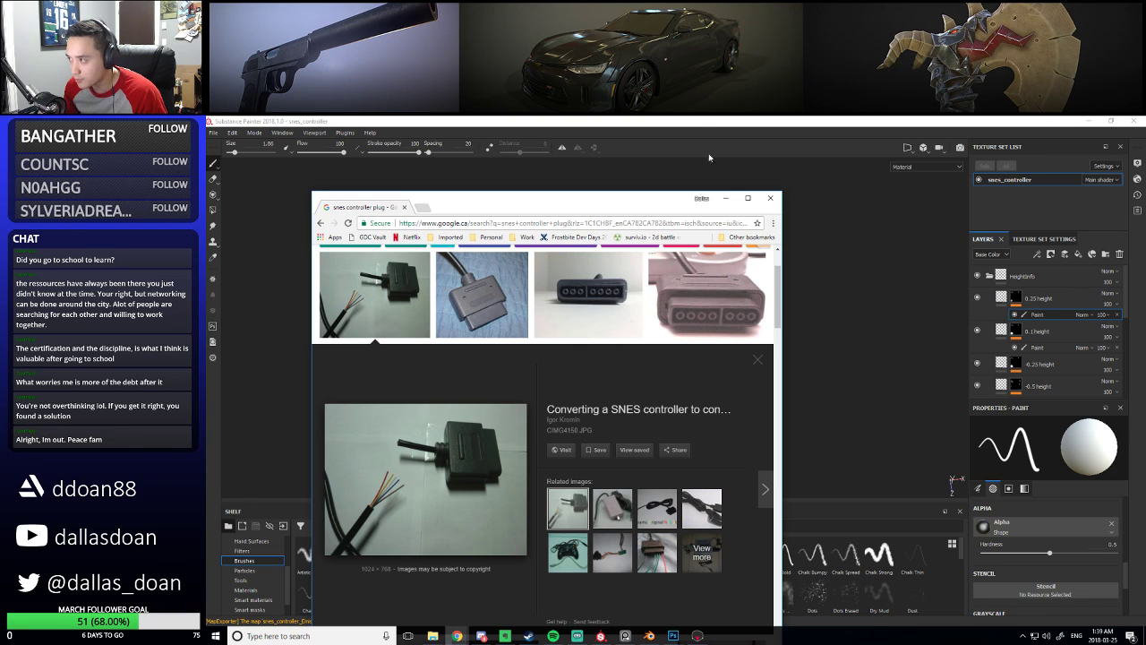
key(alt+Tab)
Export the snes_controller texture set with the PBR MetalRough configuration as 2048x2048 targa files to the project's textures folder
mouse_move(701, 398)
alt+mouse_down()
mouse_move(676, 329)
mouse_move(680, 471)
mouse_move(697, 376)
mouse_move(743, 309)
mouse_move(749, 317)
alt+mouse_up()
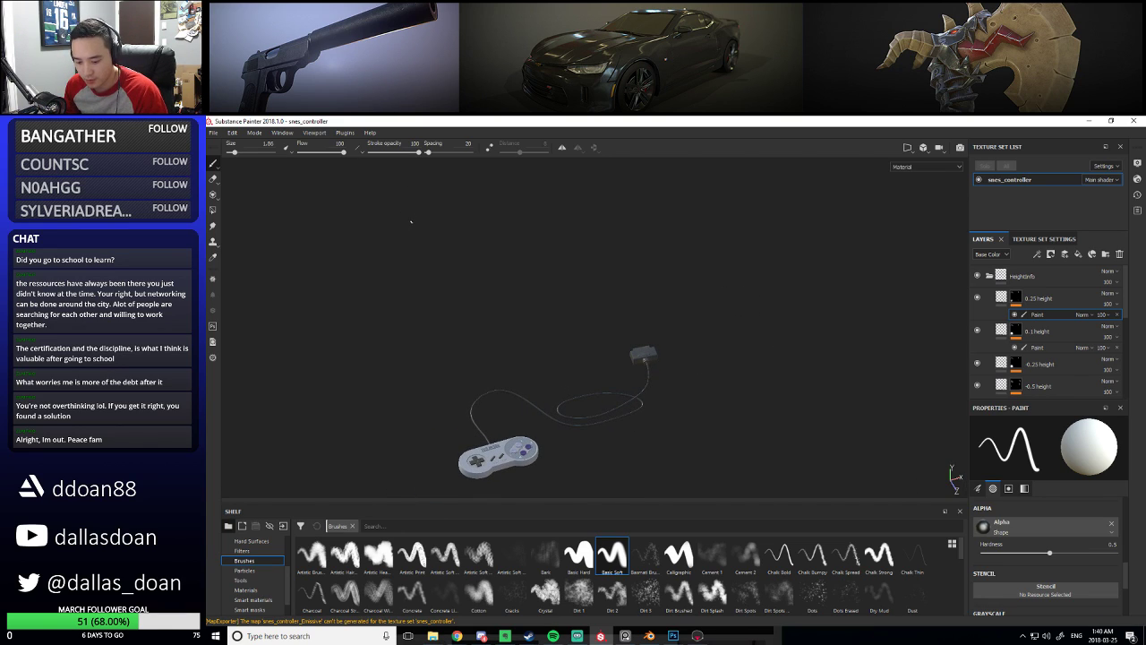
click(213, 132)
click(287, 340)
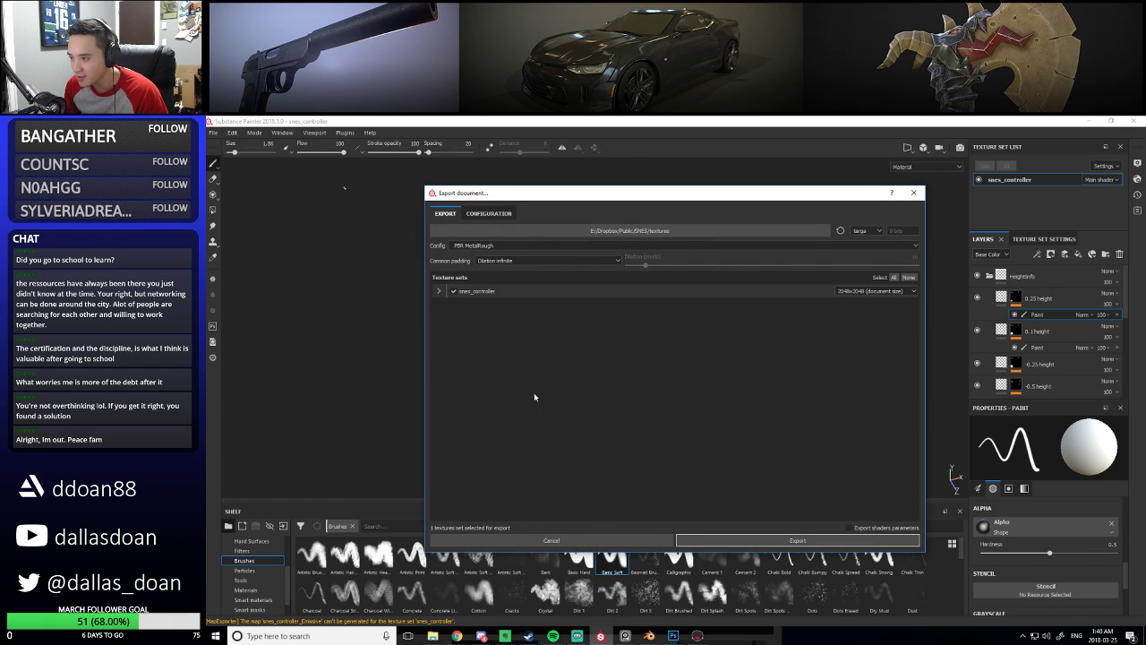
click(727, 540)
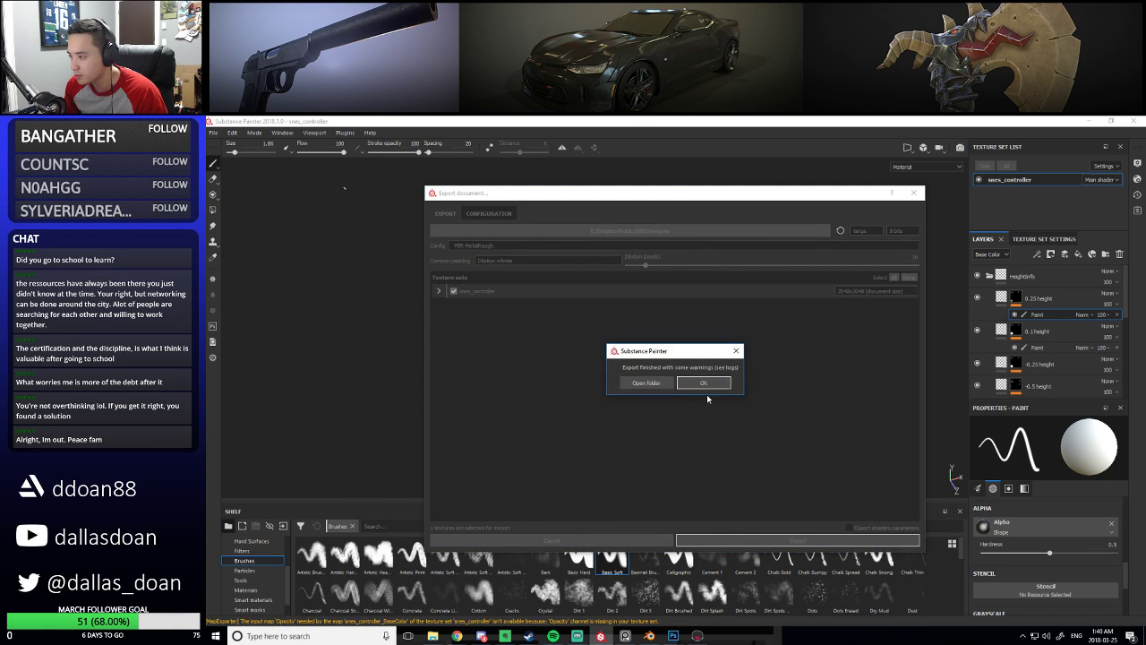
click(708, 383)
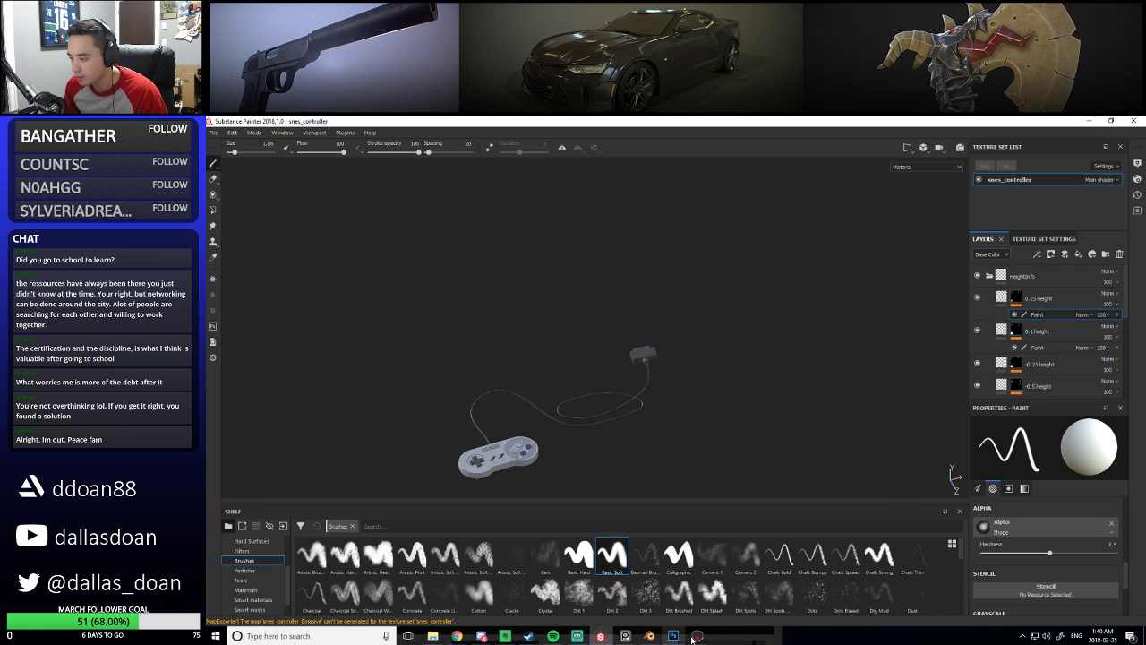
Switch to Marmoset Toolbag, set the viewport to the Main Camera and inspect the controller, cable and console up close
key(alt+Tab)
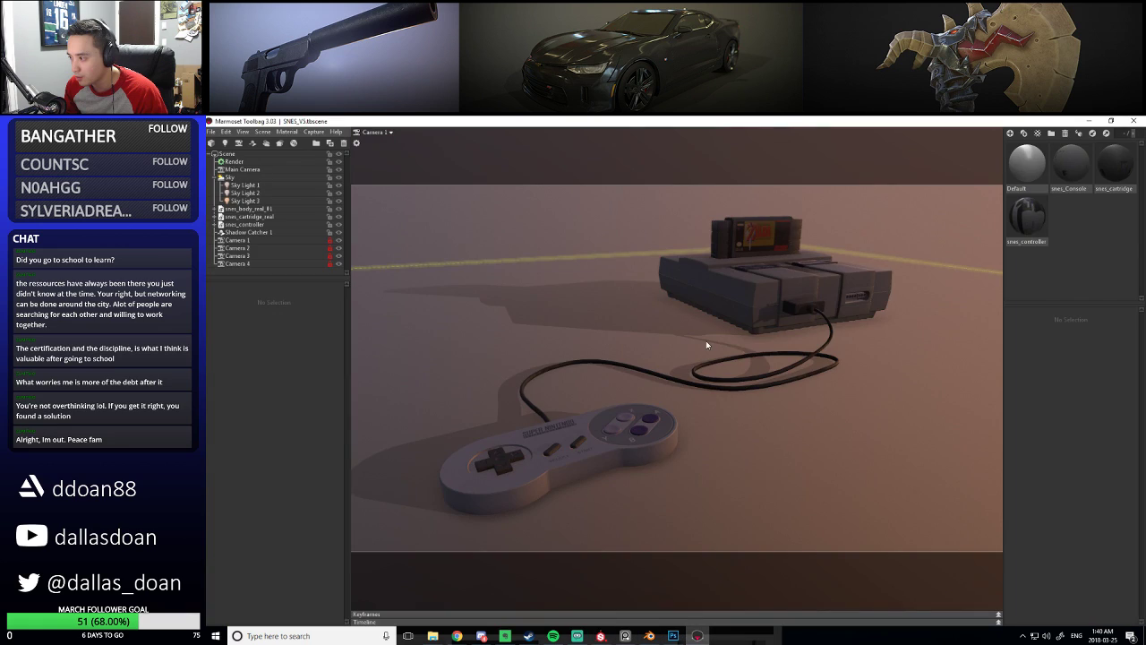
click(383, 132)
click(421, 141)
alt+drag(661, 345, 768, 307)
scroll(607, 334, up, 5)
scroll(609, 347, up, 2)
scroll(615, 350, down, 6)
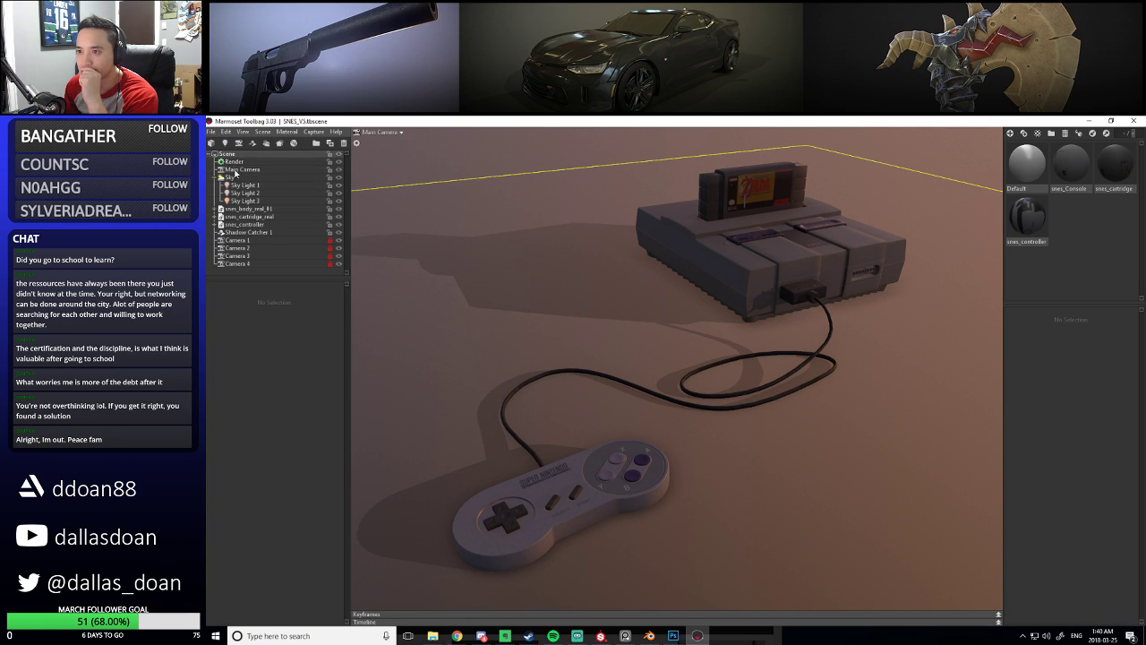
Review the Main Camera's post effect settings and disable global illumination in the scene's render settings
click(255, 170)
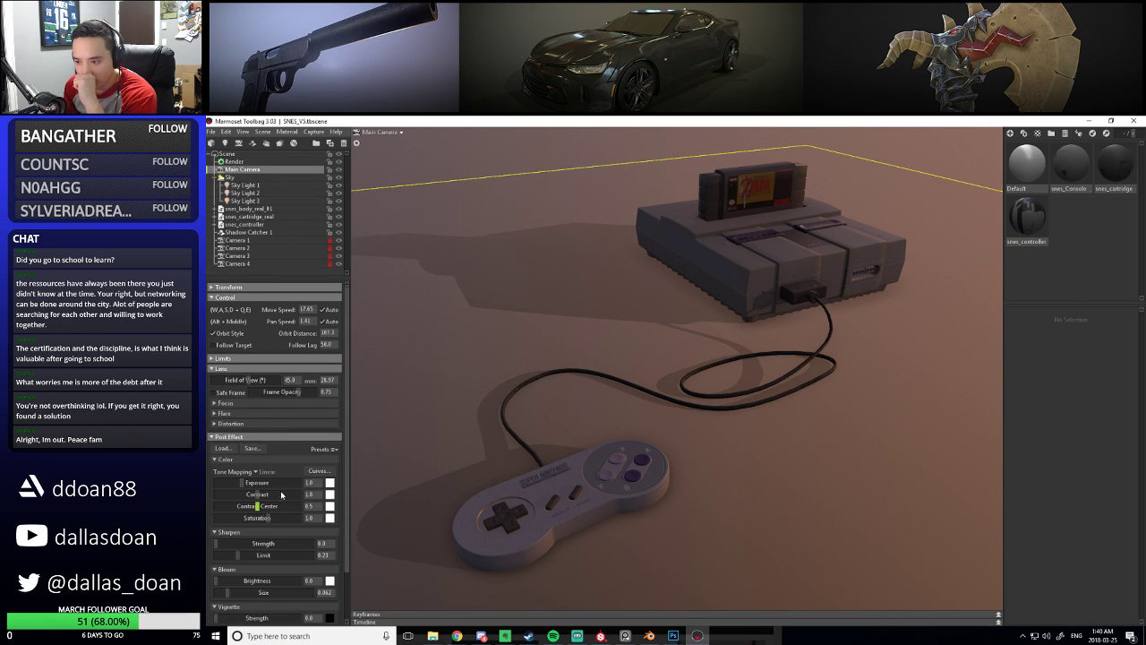
scroll(245, 469, down, 2)
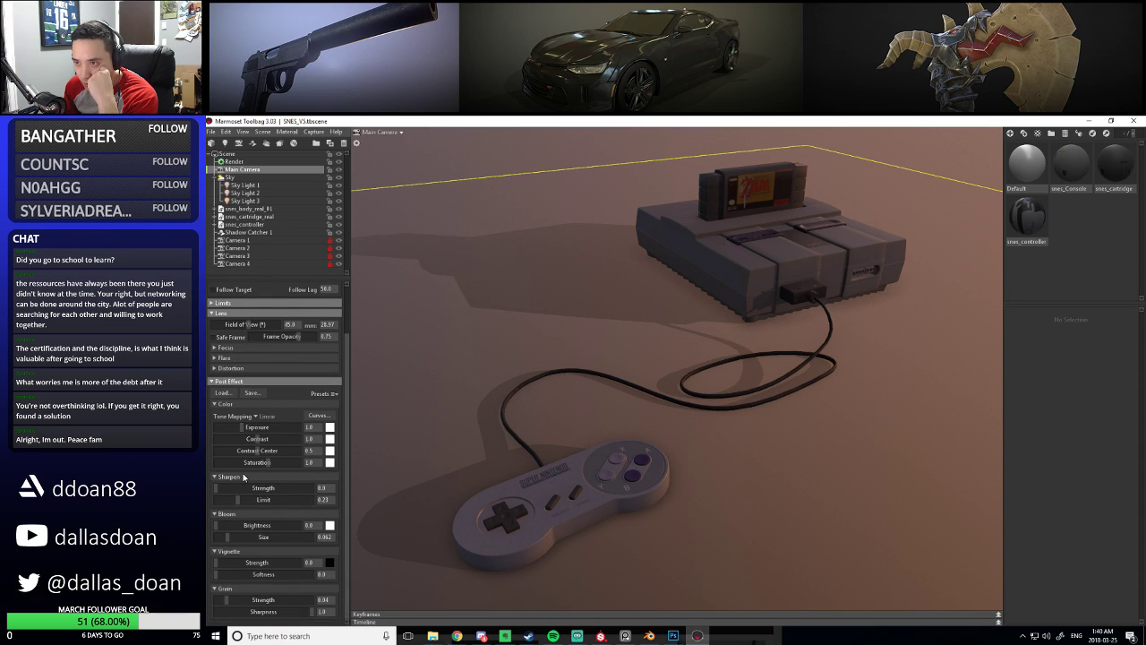
click(233, 161)
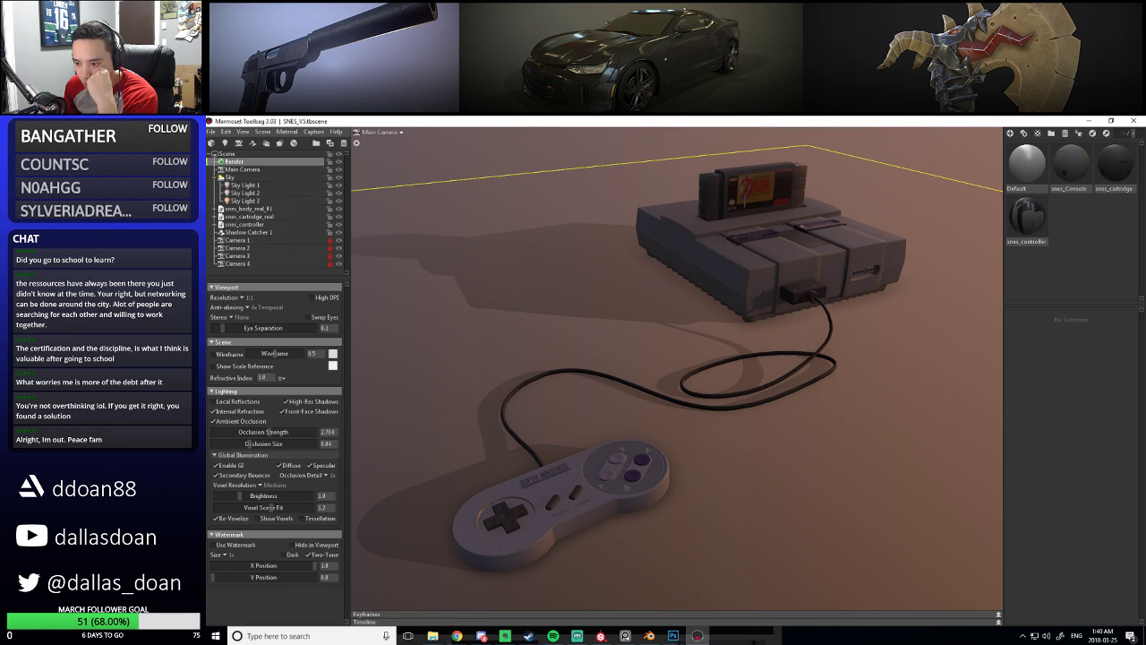
click(216, 466)
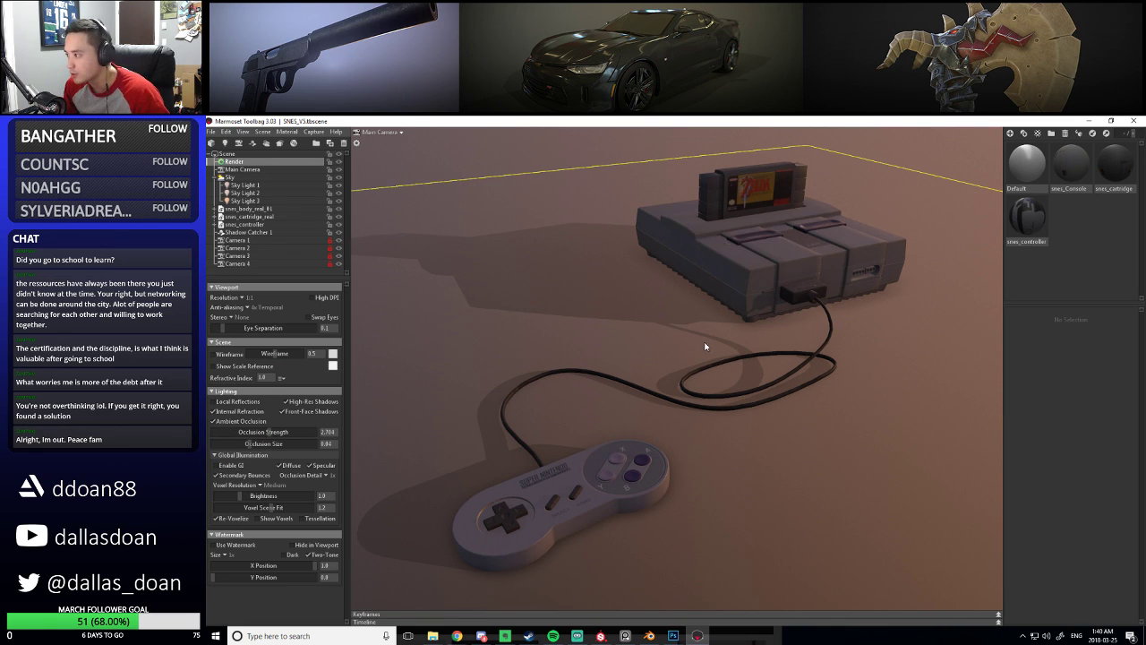
Reframe the console and controller, enable the Main Camera's safe frame, and capture a screenshot of the scene
mouse_move(704, 347)
mouse_down()
mouse_move(690, 378)
mouse_move(686, 317)
mouse_move(698, 349)
mouse_up()
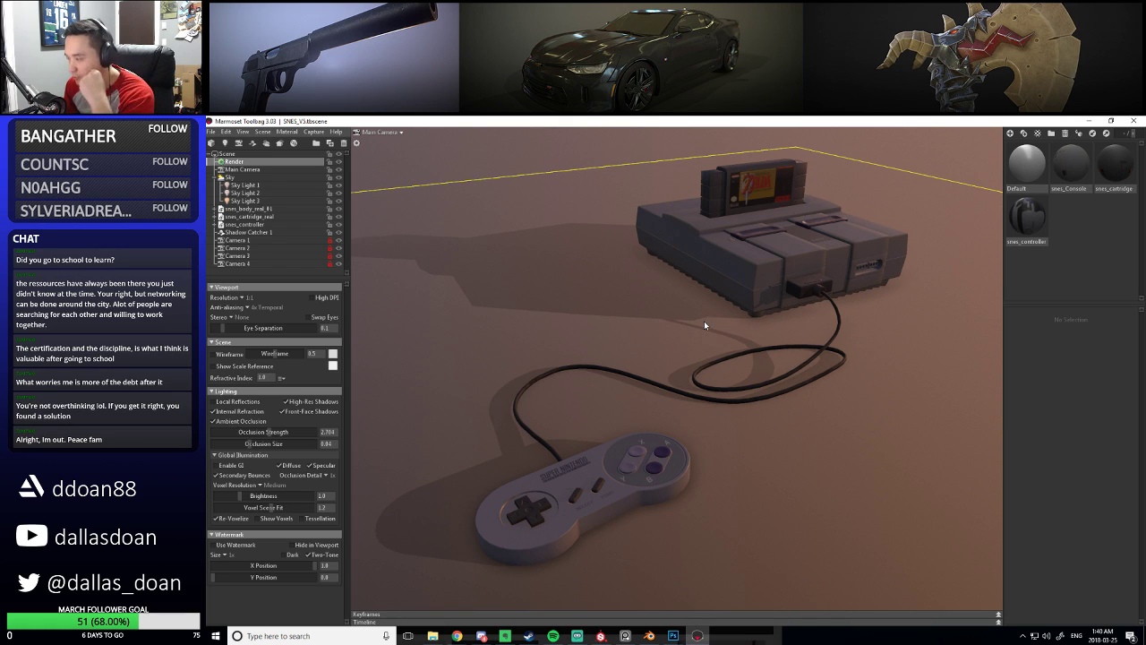
drag(707, 316, 693, 313)
middle_drag(694, 310, 696, 311)
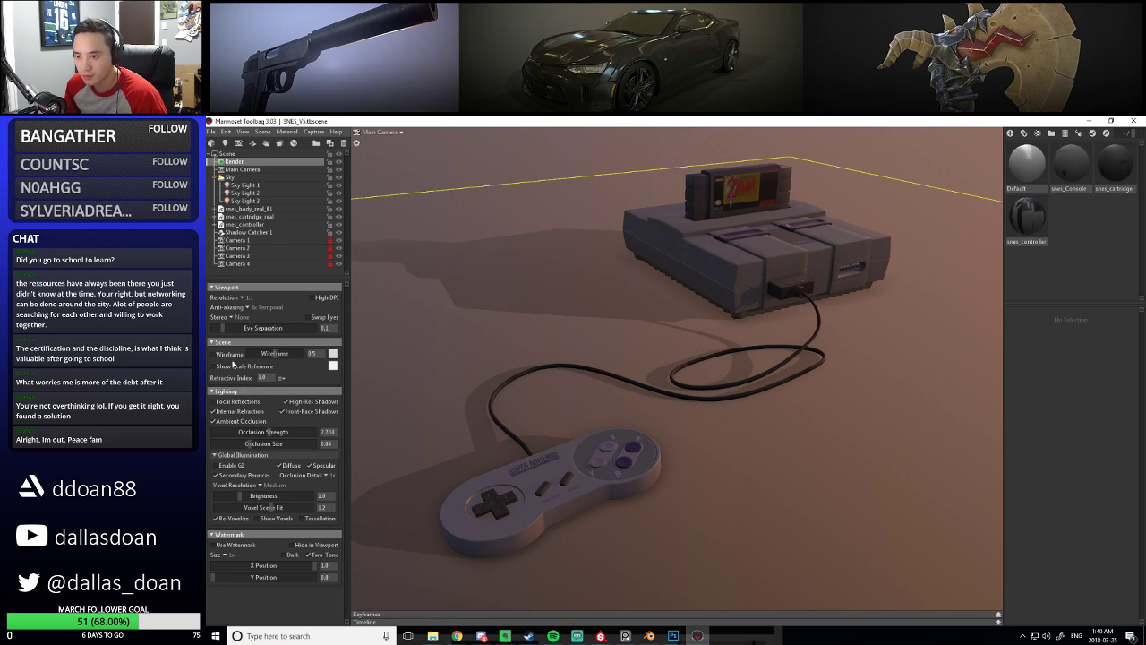
click(242, 170)
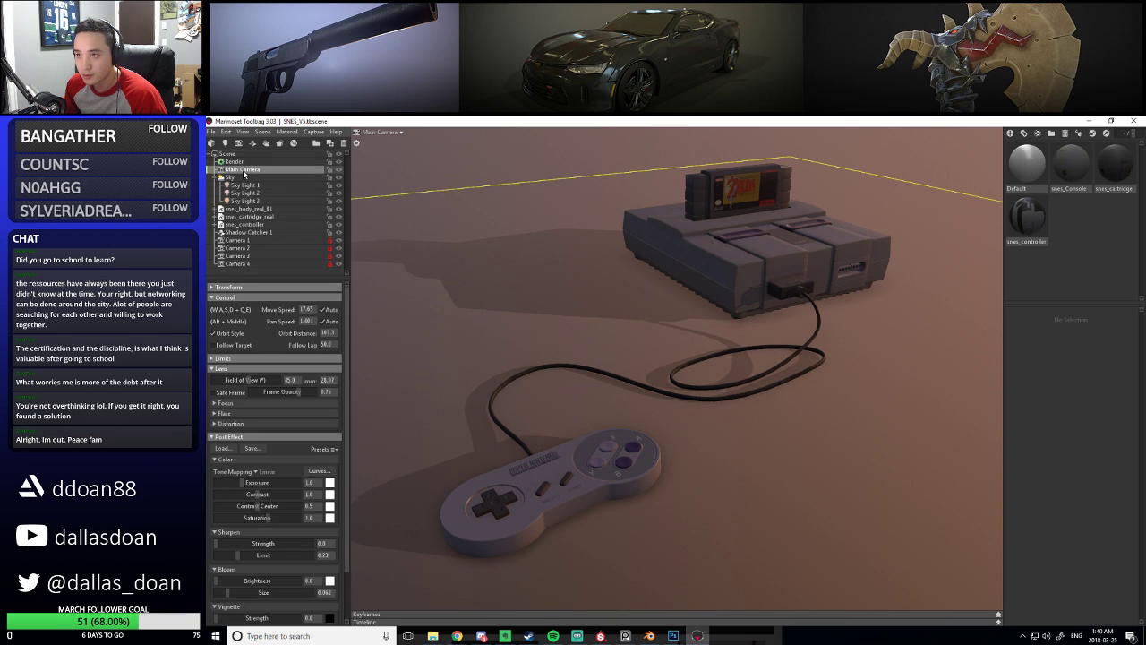
click(214, 392)
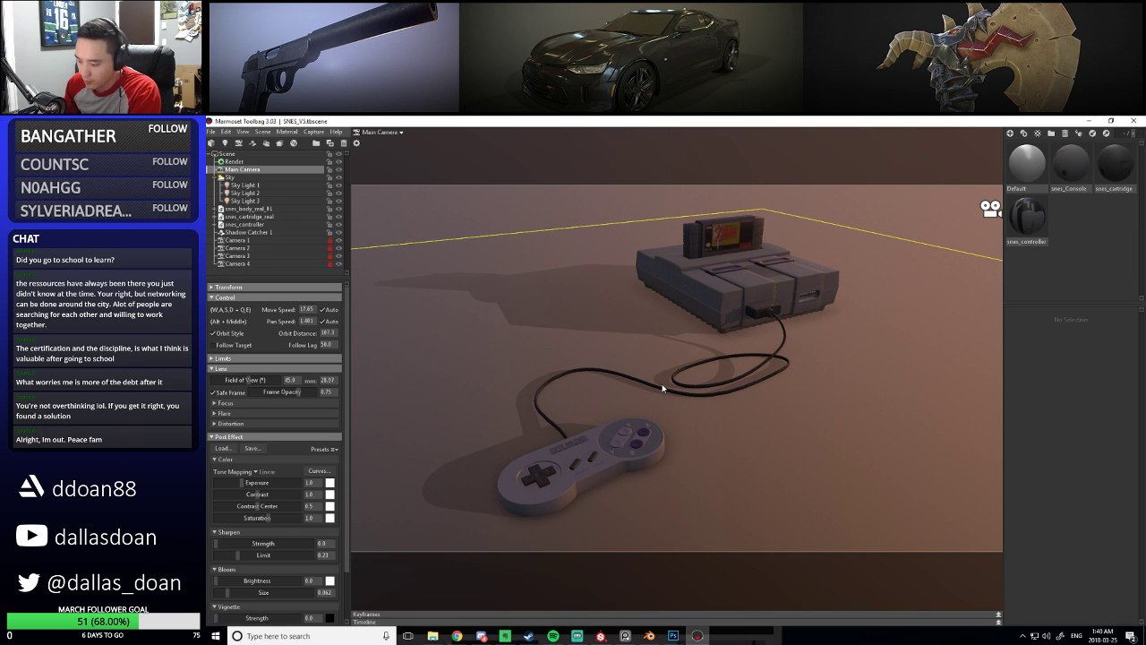
key(F10)
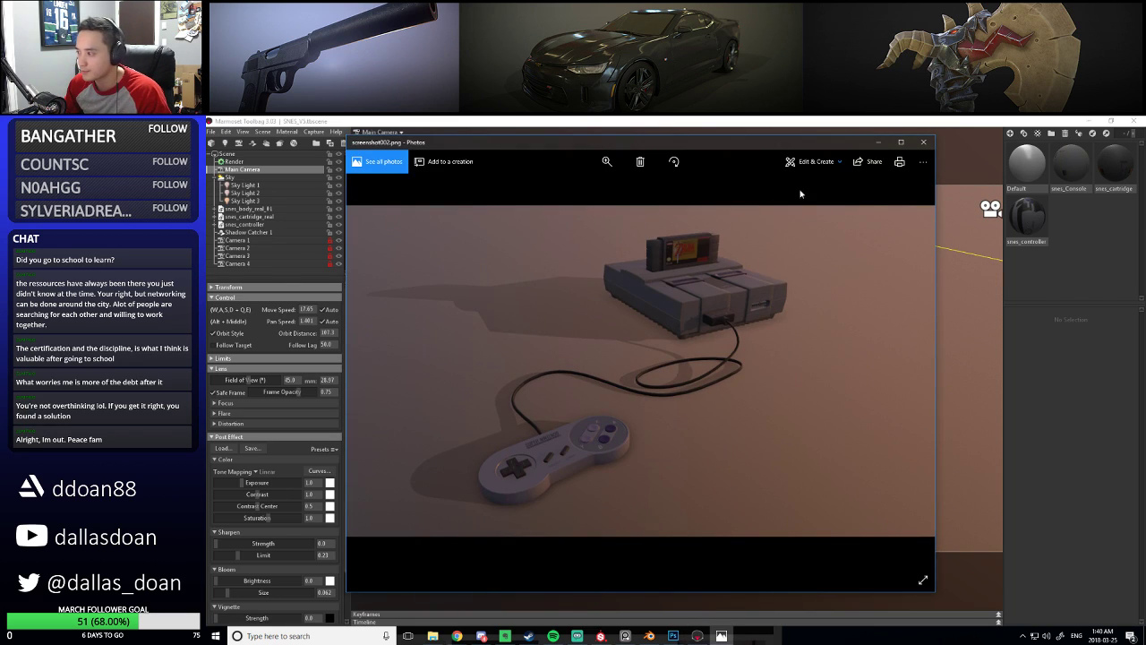
click(924, 141)
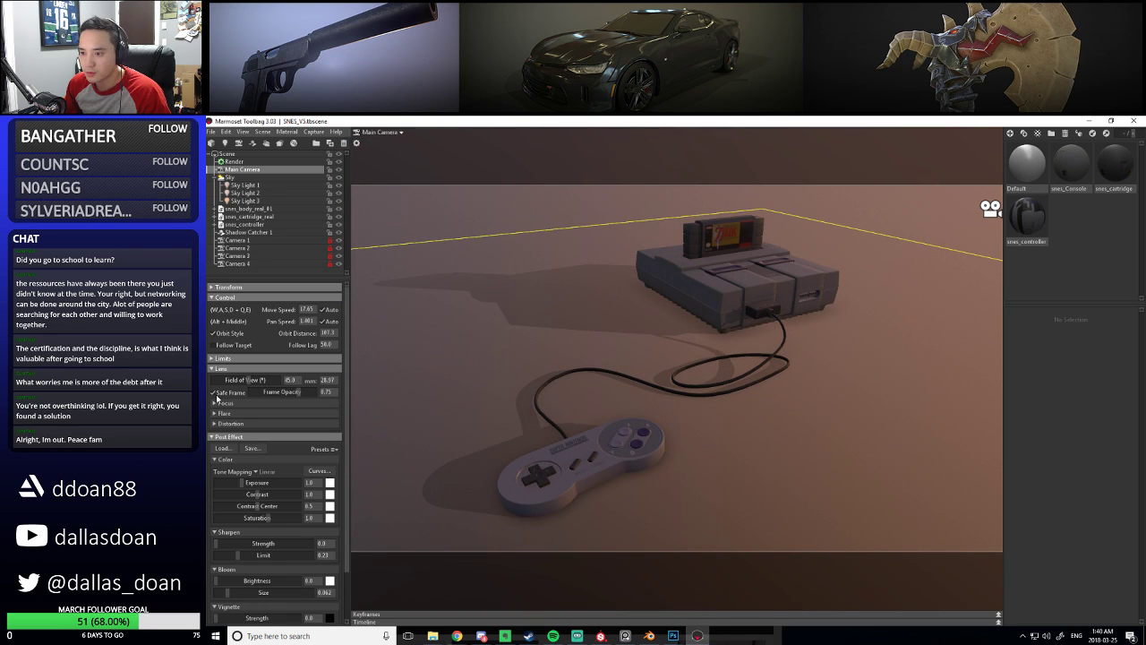
Turn off the Main Camera's safe frame and reorient the view on the console and controller
drag(447, 180, 532, 221)
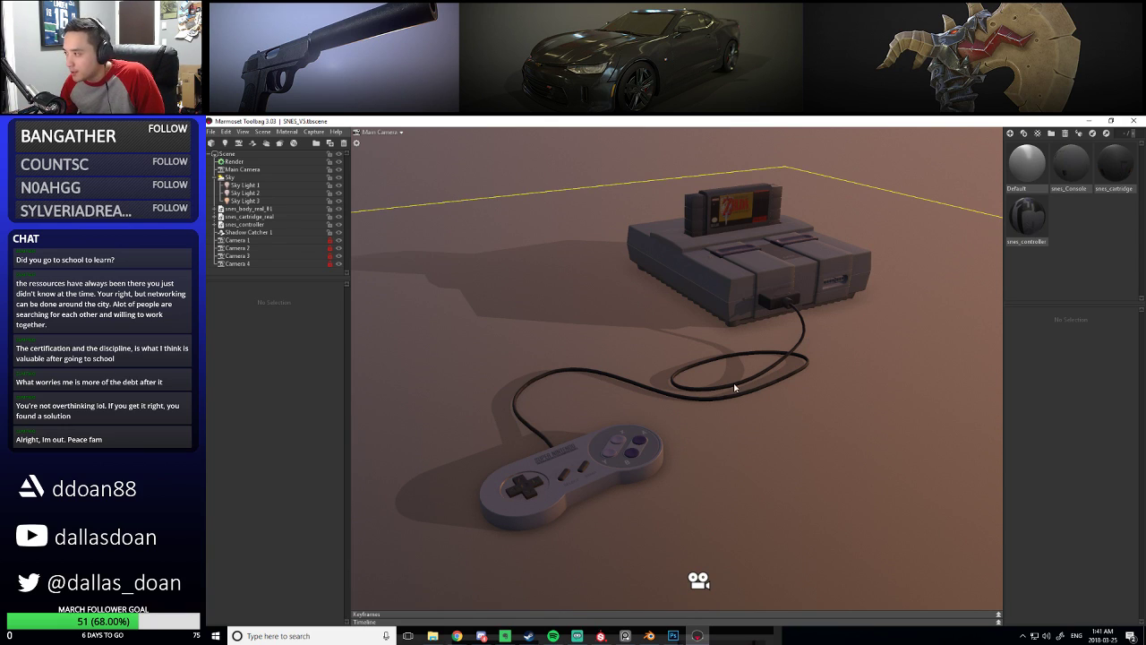
click(577, 636)
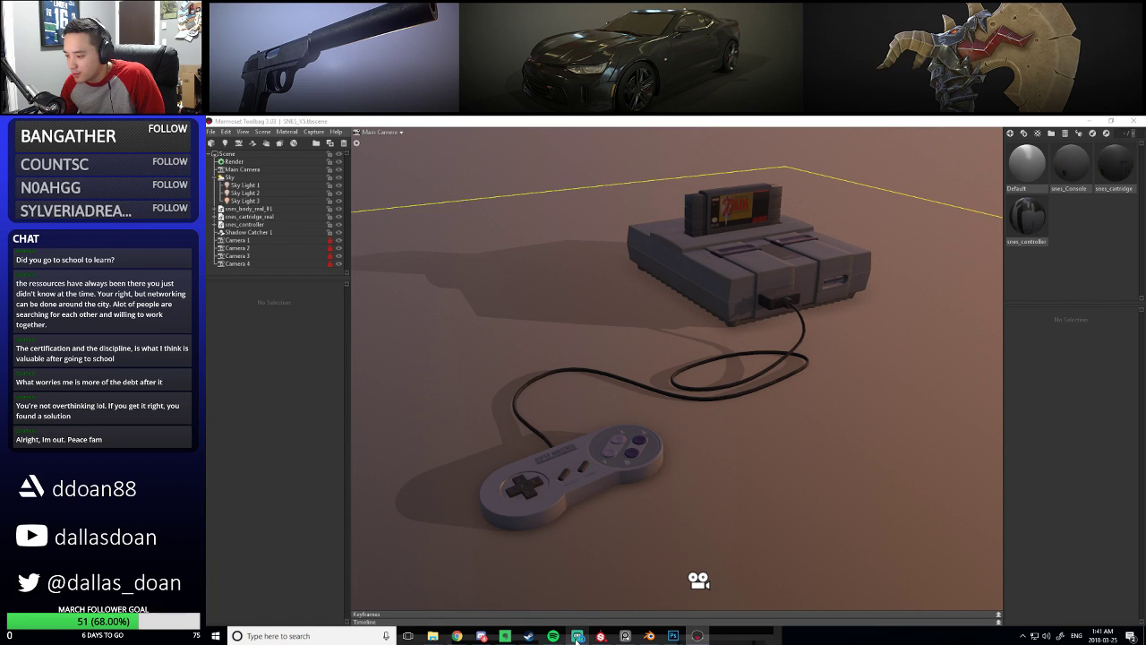